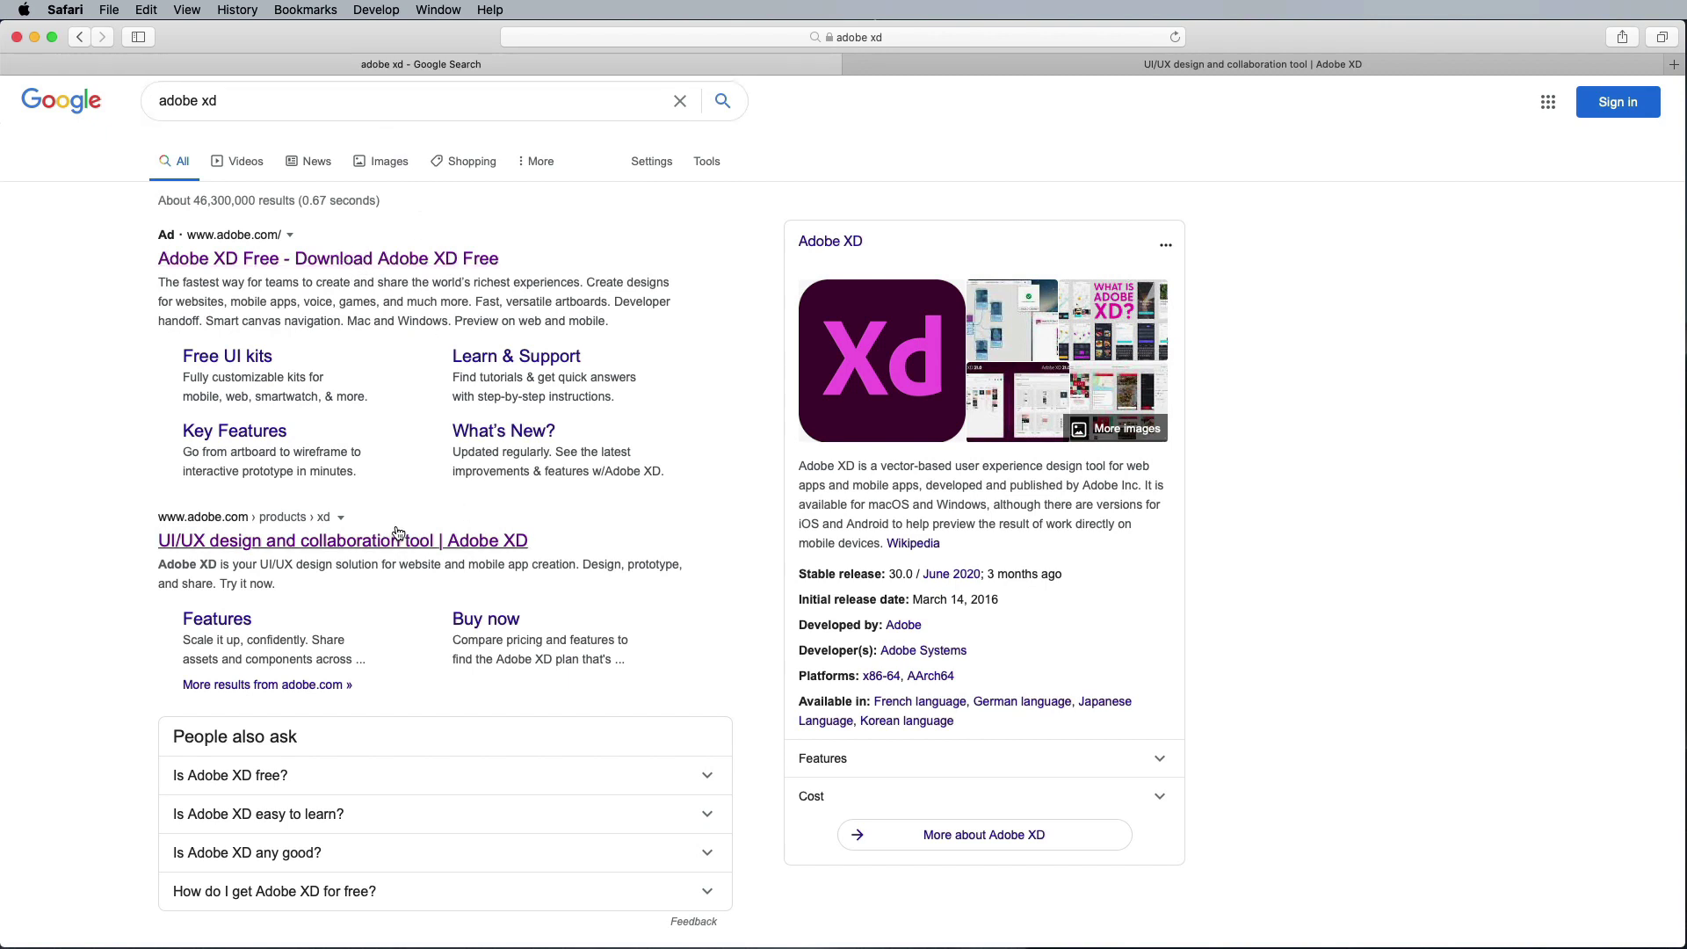
Step: Open the Adobe XD product page, follow its start-for-free option to the install page, and put the browser away
left_click(1141, 66)
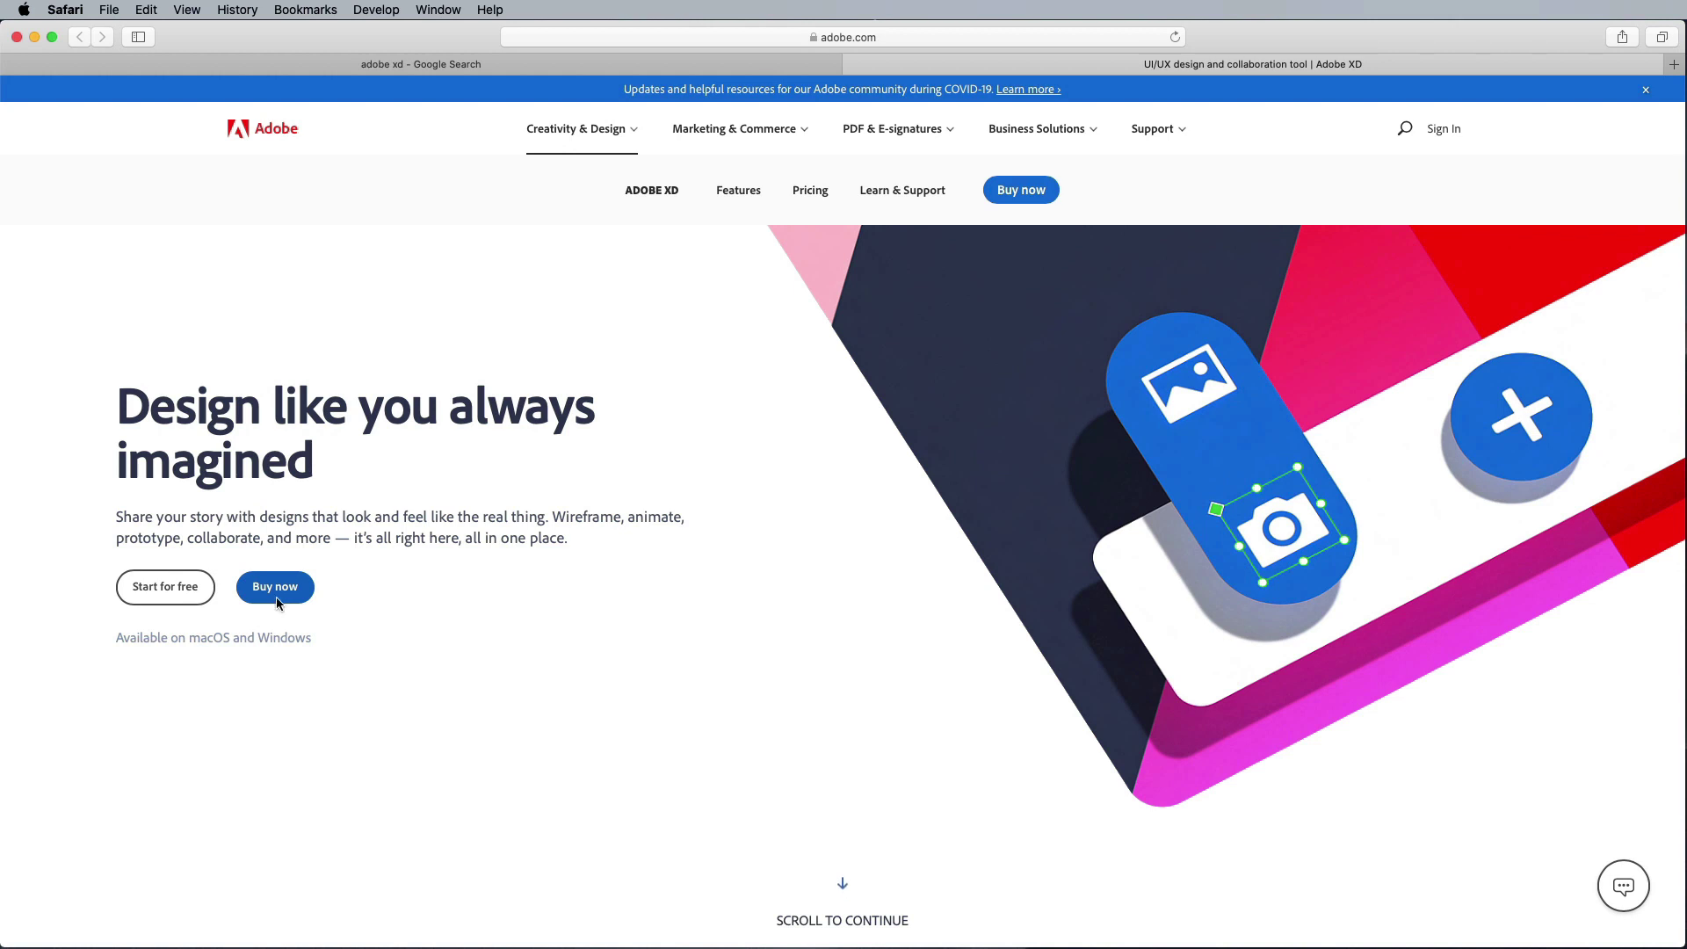
left_click(175, 602)
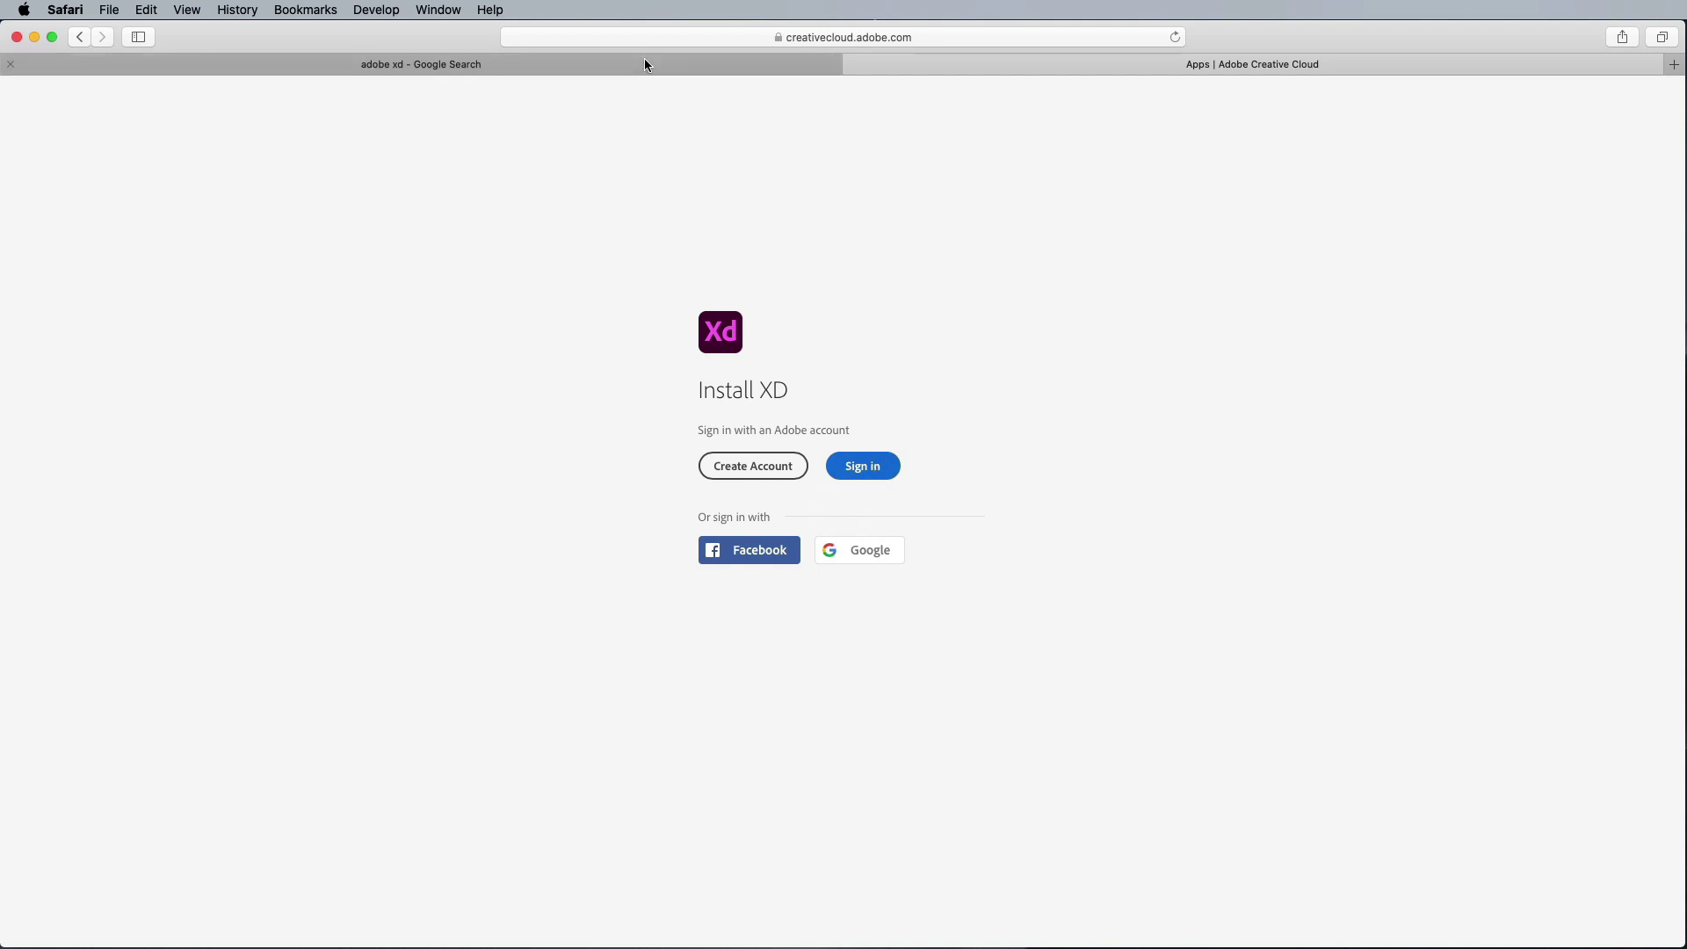
left_click(34, 37)
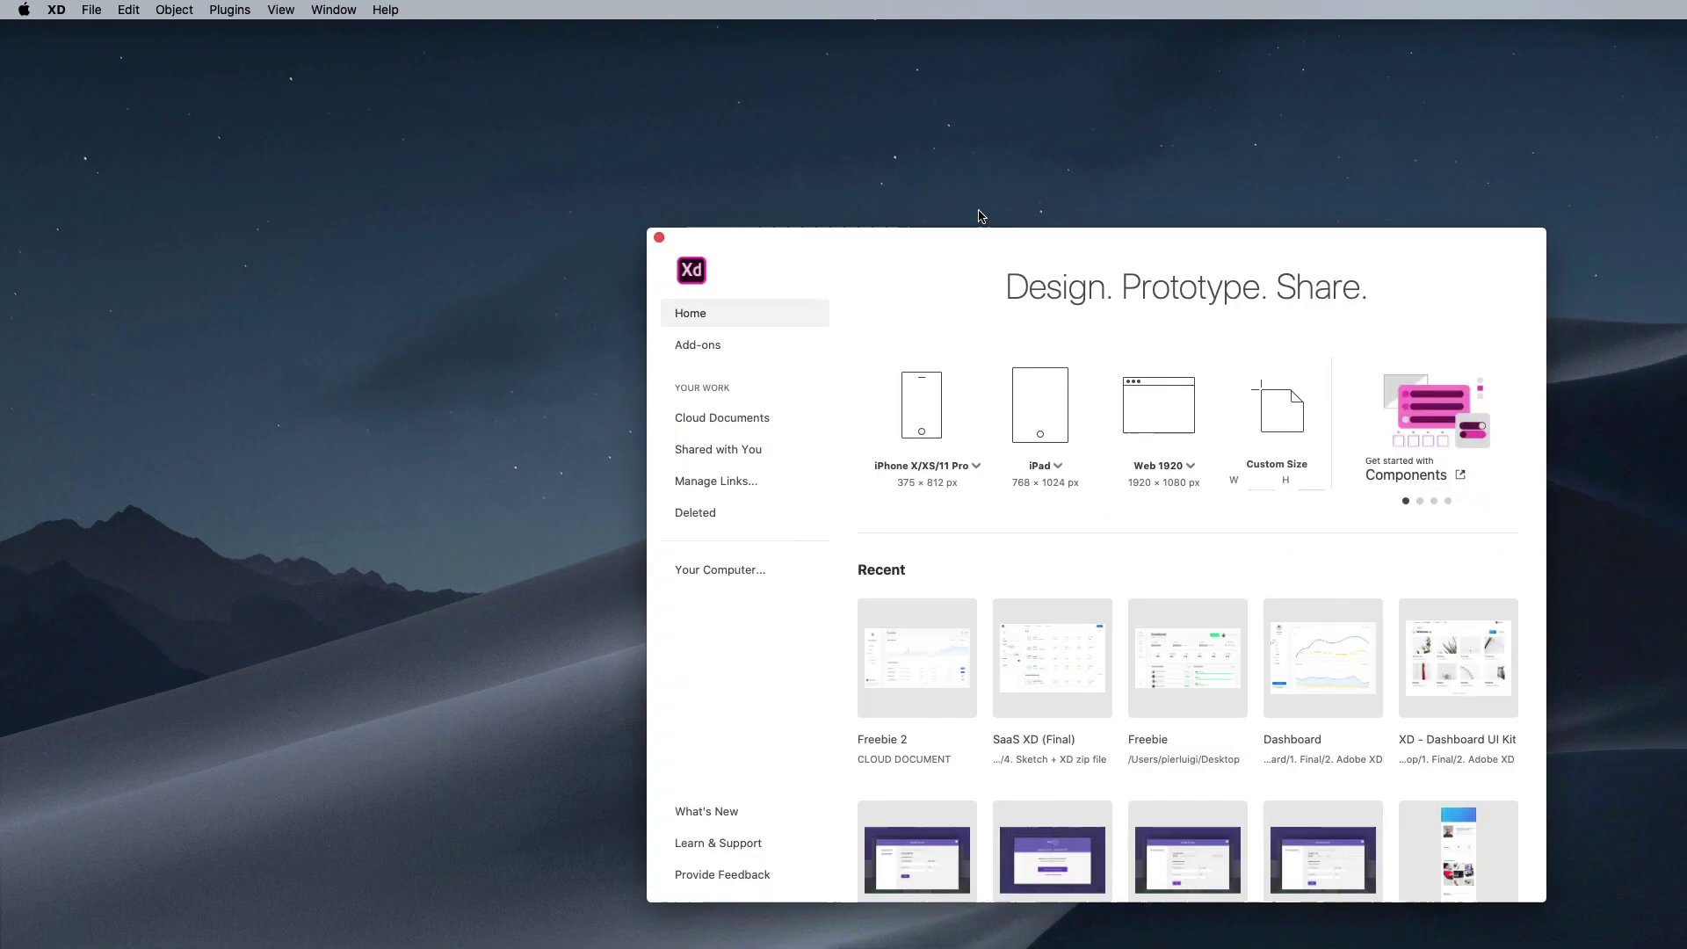
Step: Reposition the XD start window and look through the preset artboard sizes for phone, tablet and web
left_click_drag(1043, 233, 725, 130)
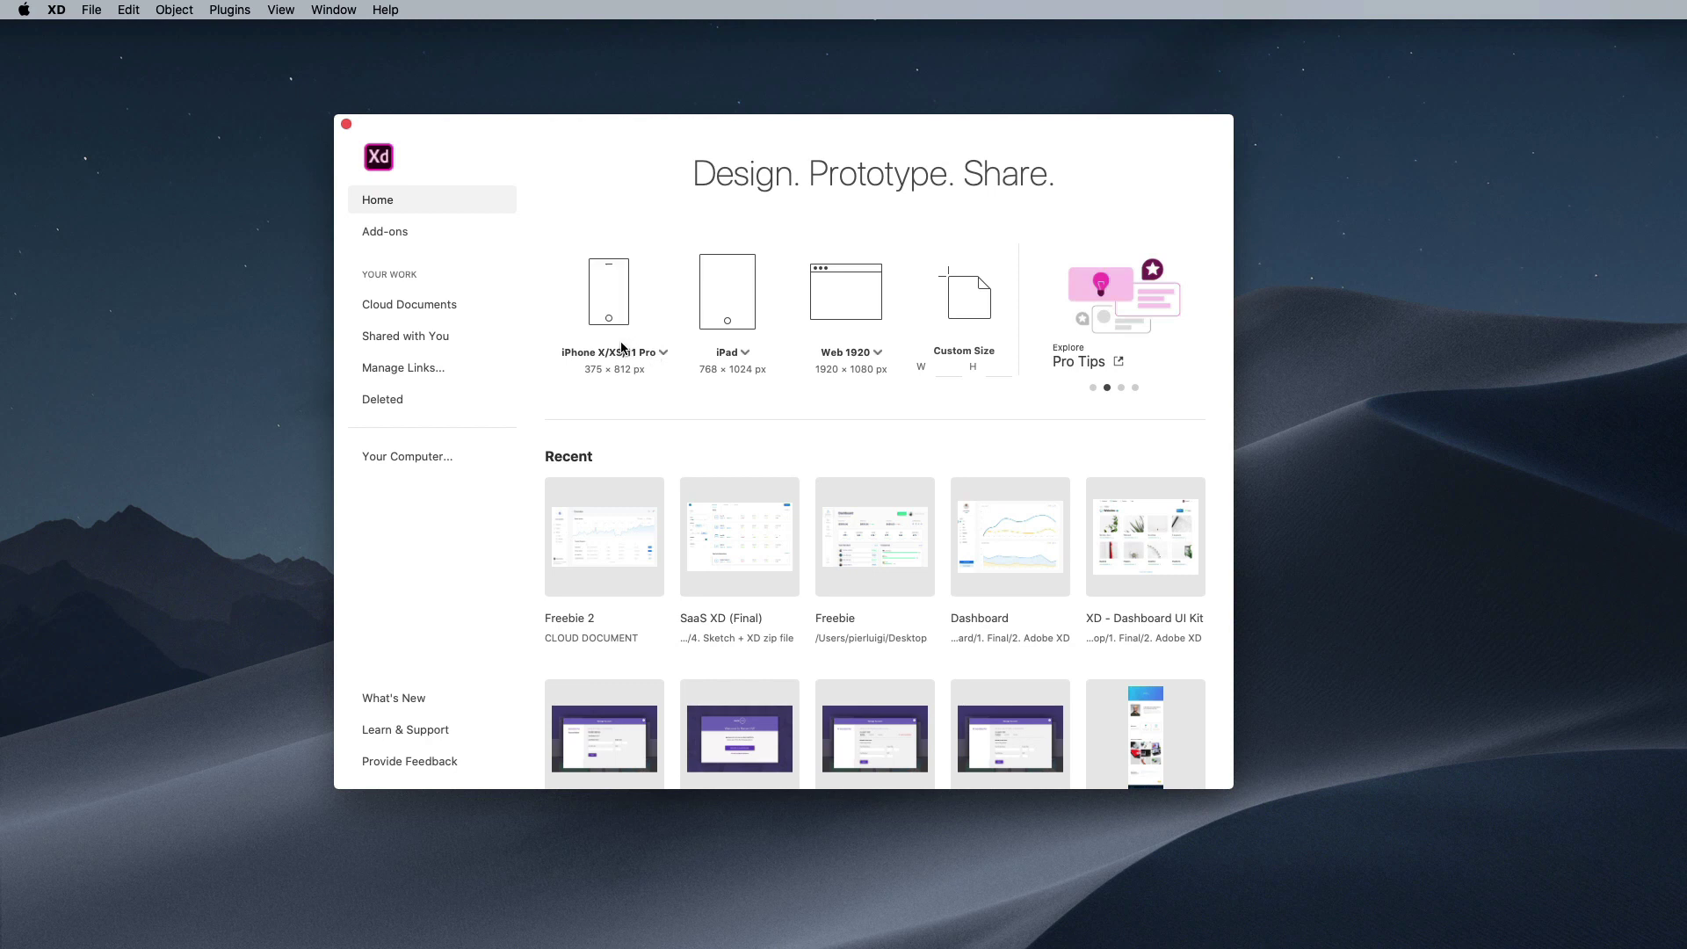
left_click(663, 354)
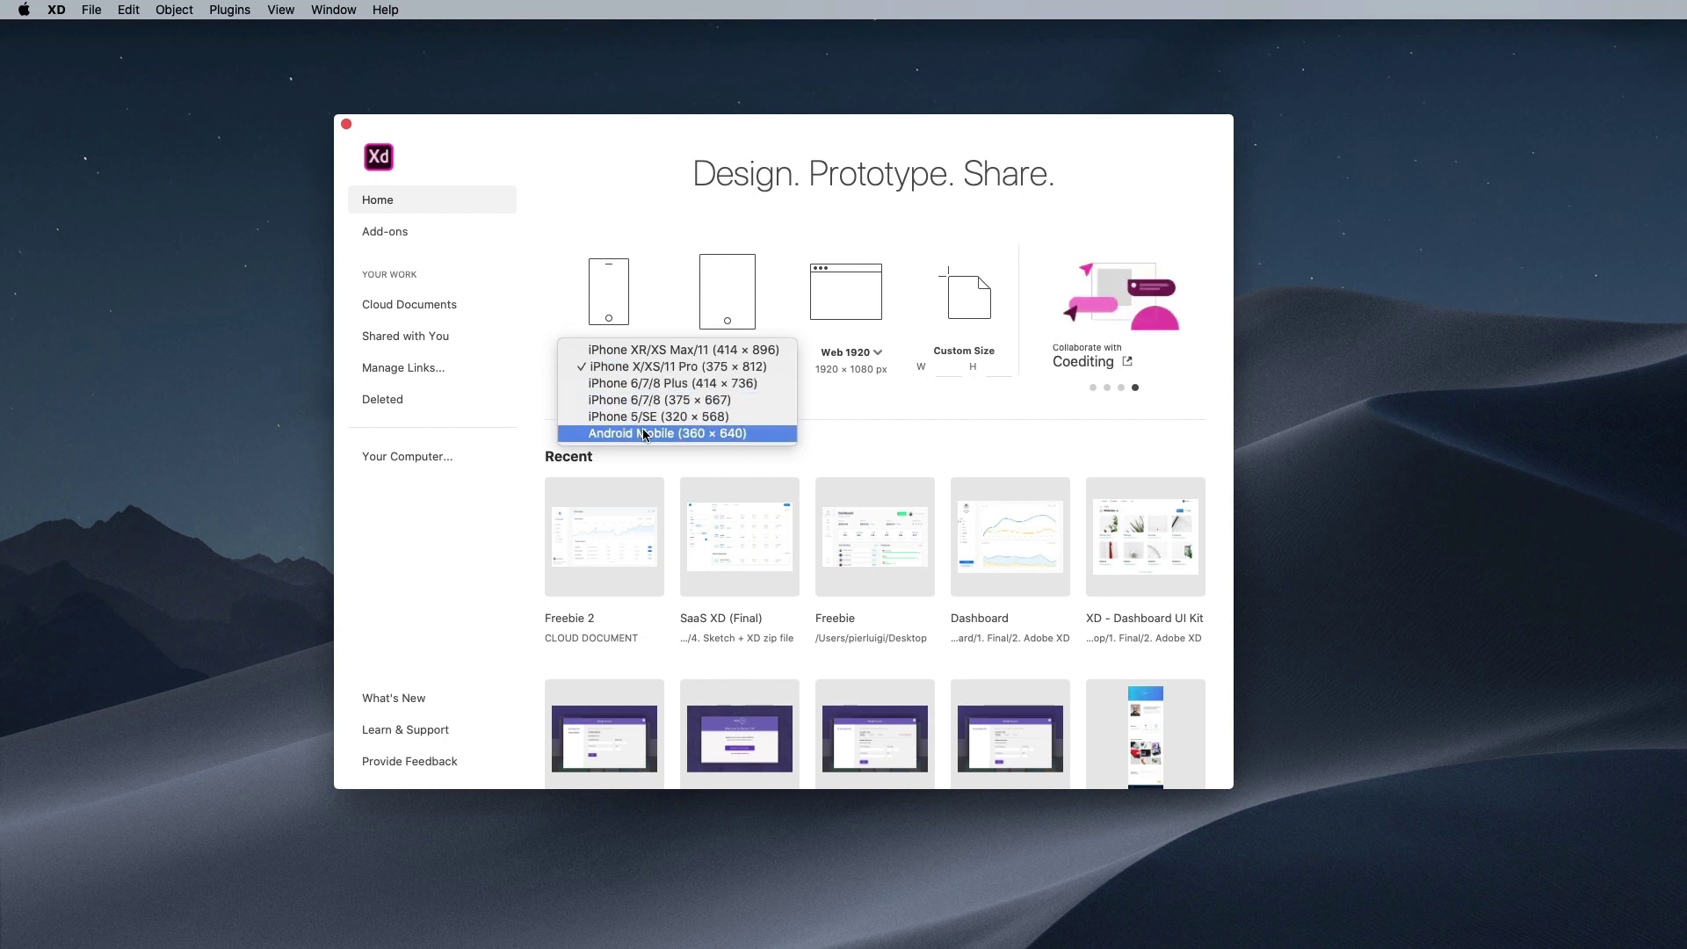
left_click(857, 434)
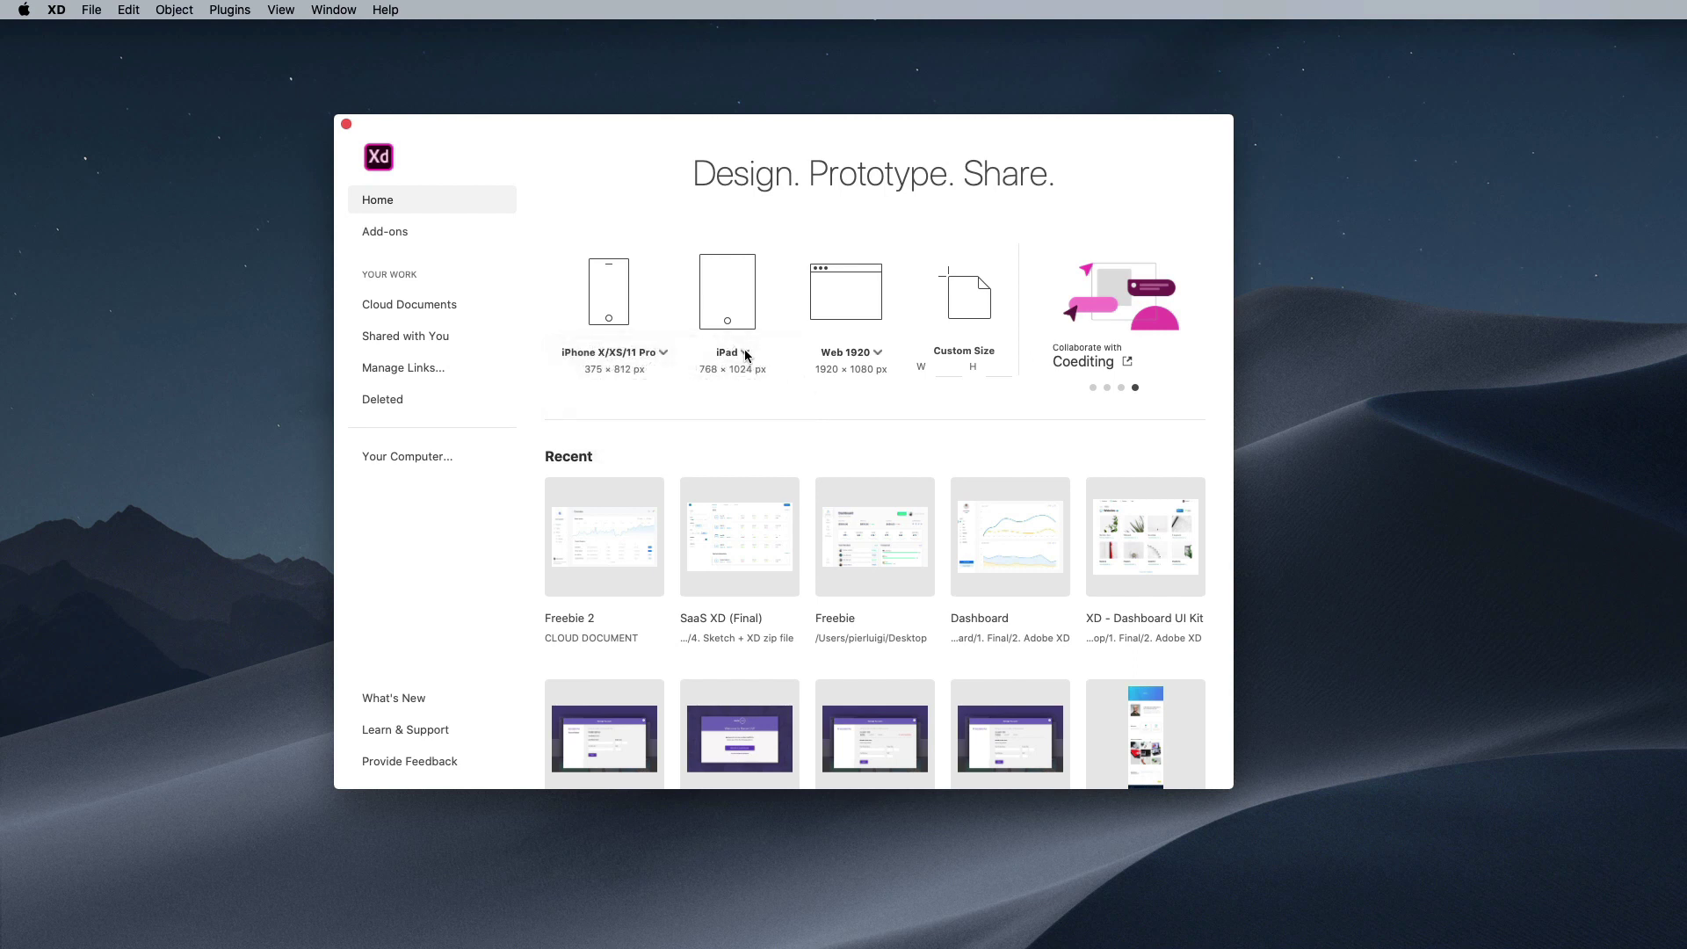
left_click(747, 353)
left_click(957, 409)
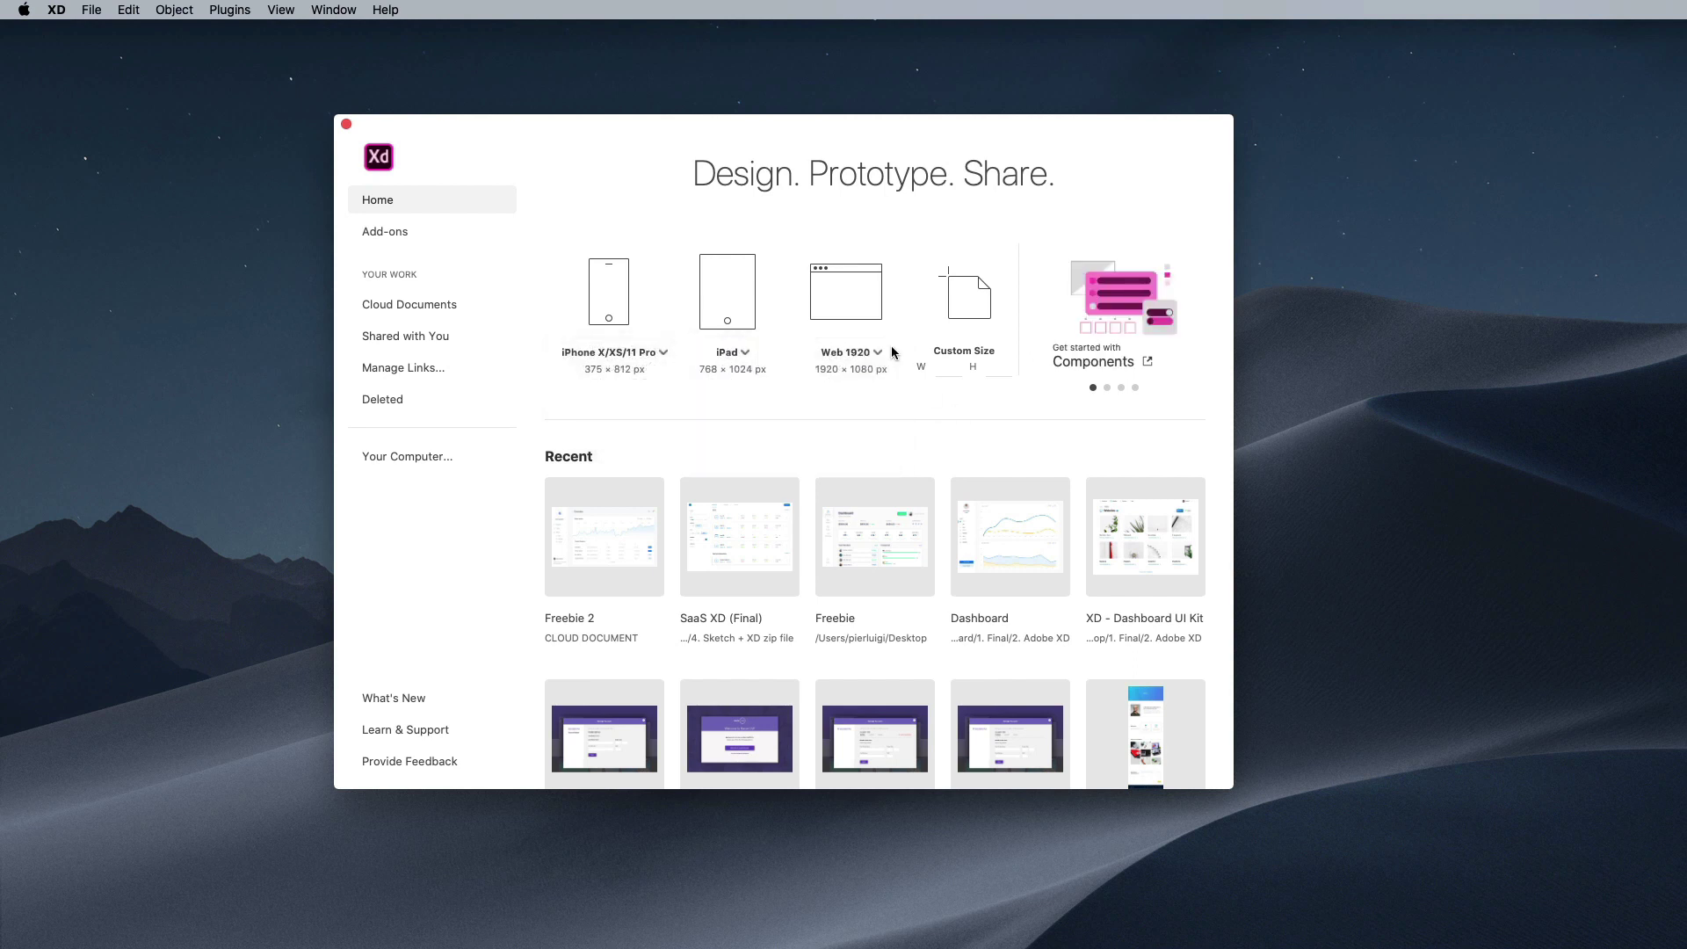
left_click(882, 354)
left_click(923, 422)
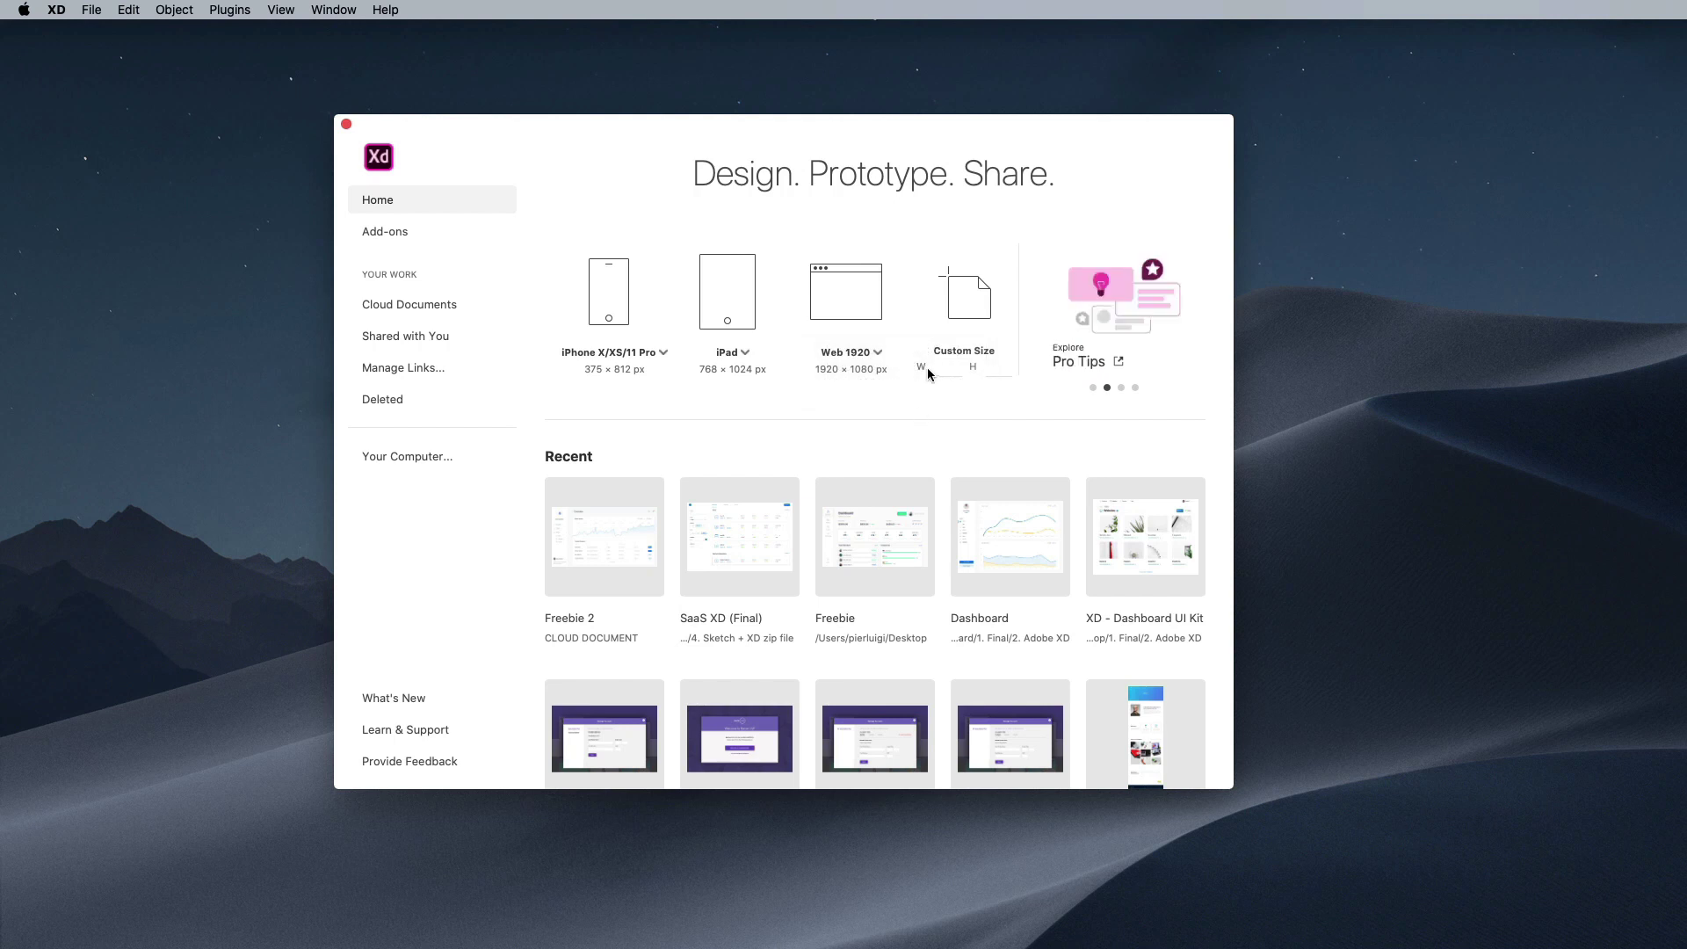
Step: Set the custom artboard size to 500 wide by 200 high and review the tablet presets again
type("500")
left_click(990, 370)
type("200")
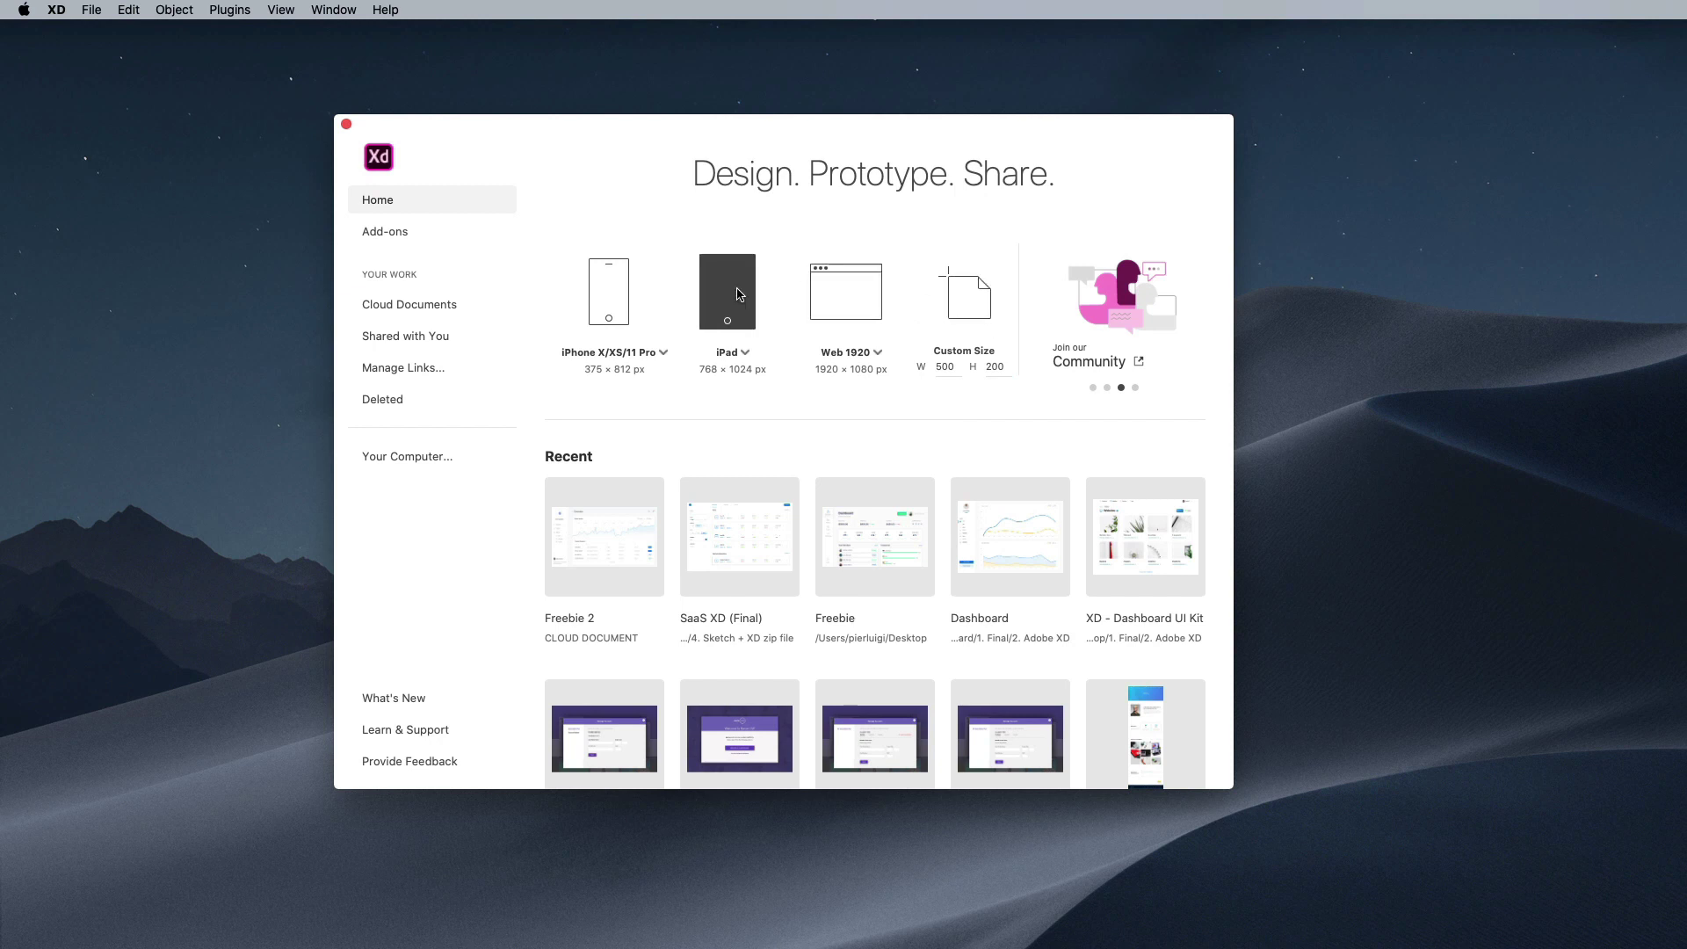
left_click(748, 356)
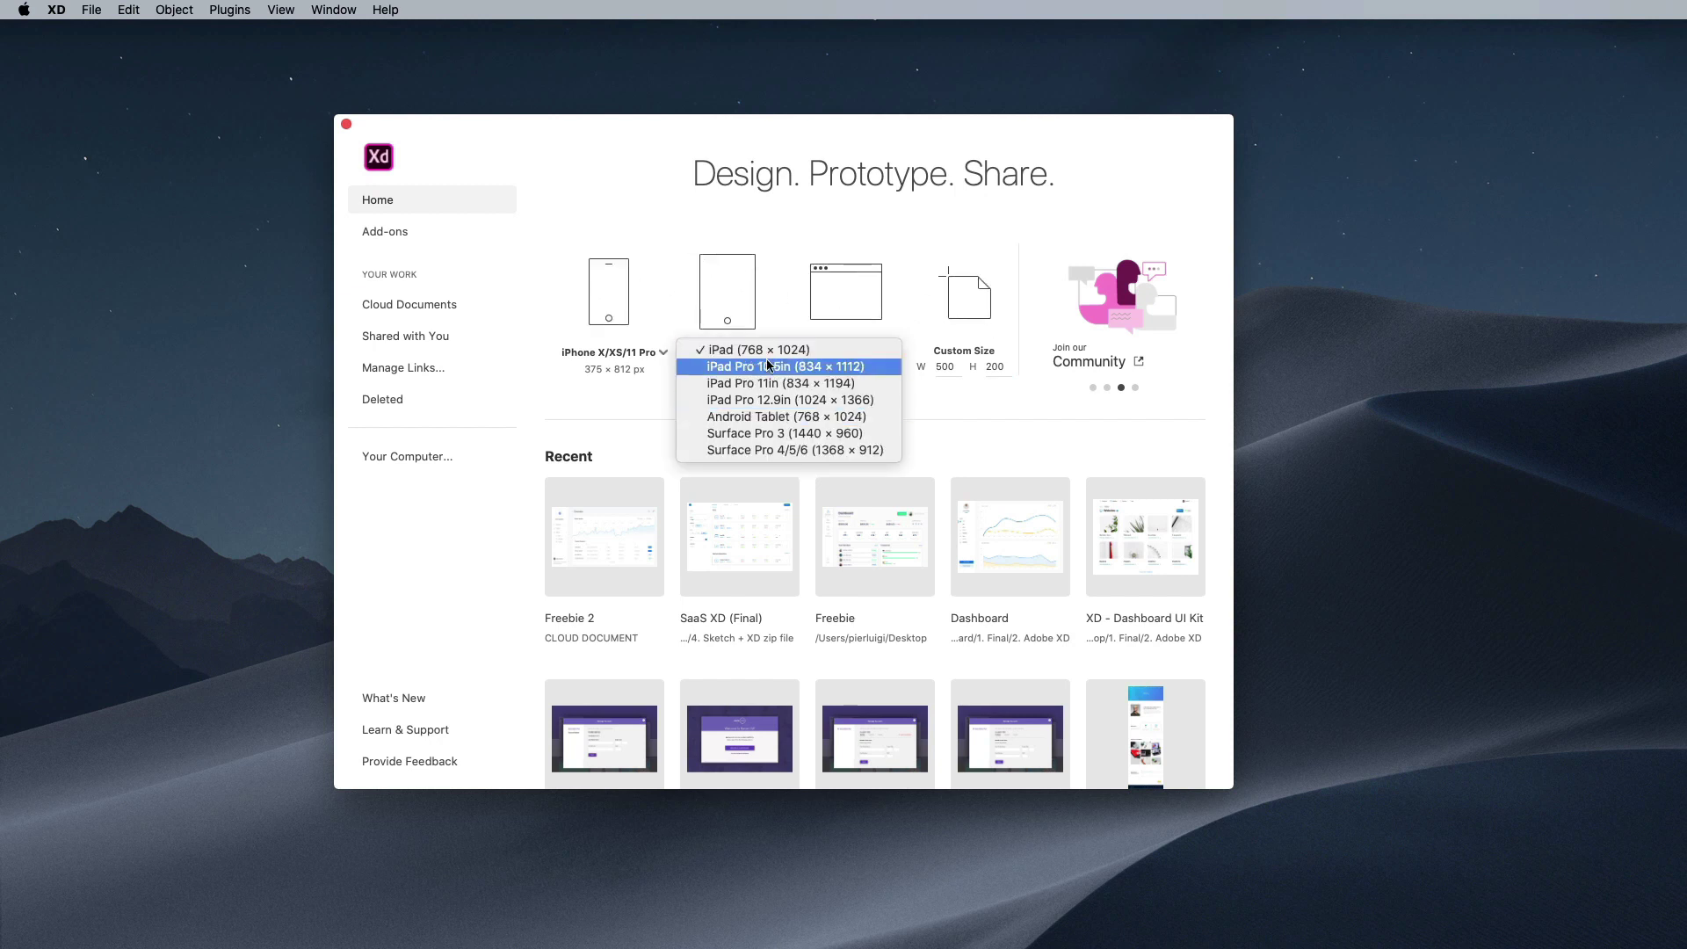
left_click(734, 304)
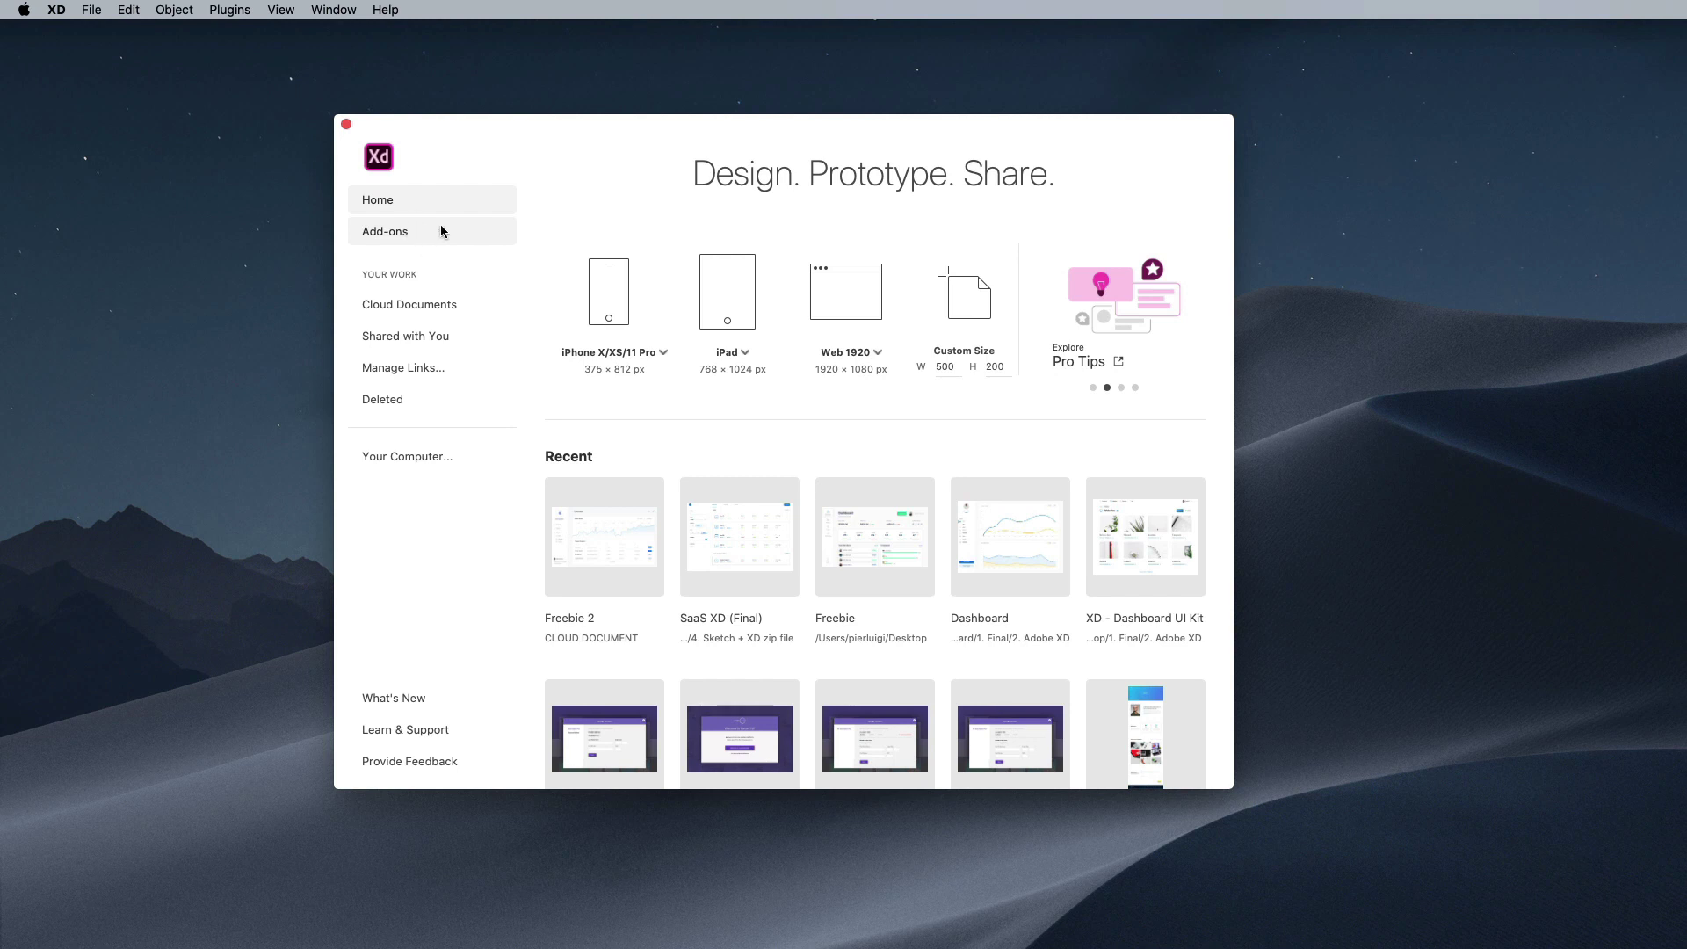
Step: Create a document from the Web 1920 preset (1920 × 1080 px), deselect its artboard and enlarge the window to fill the screen
left_click(832, 314)
left_click_drag(1133, 293, 625, 55)
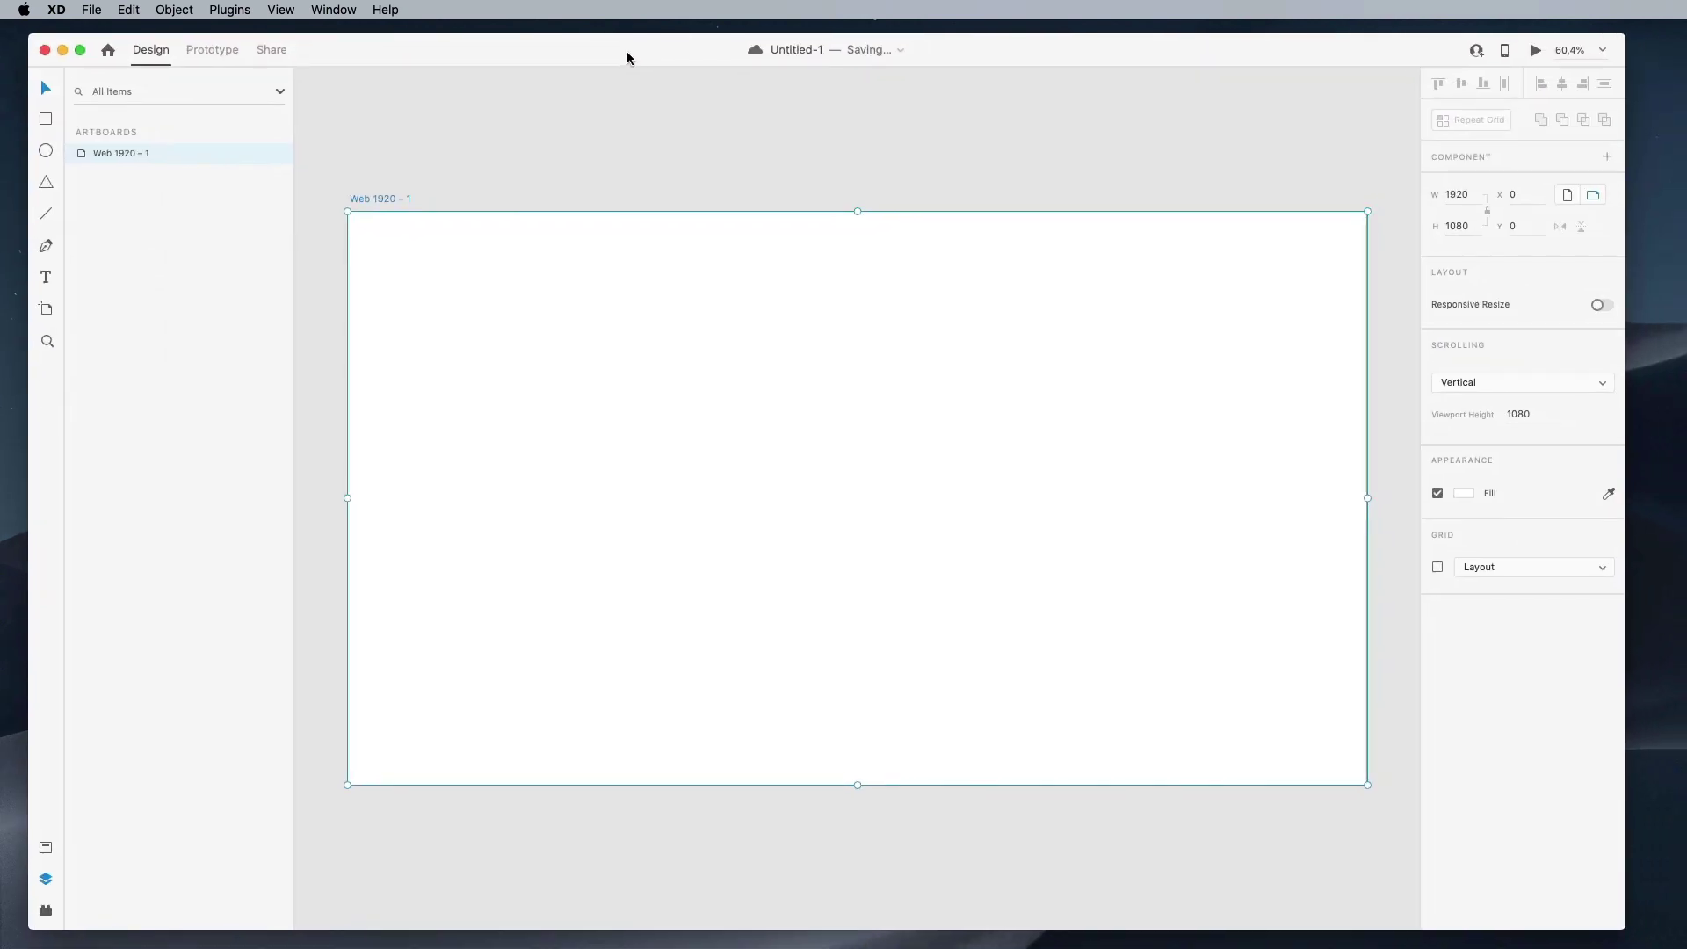
left_click(780, 293)
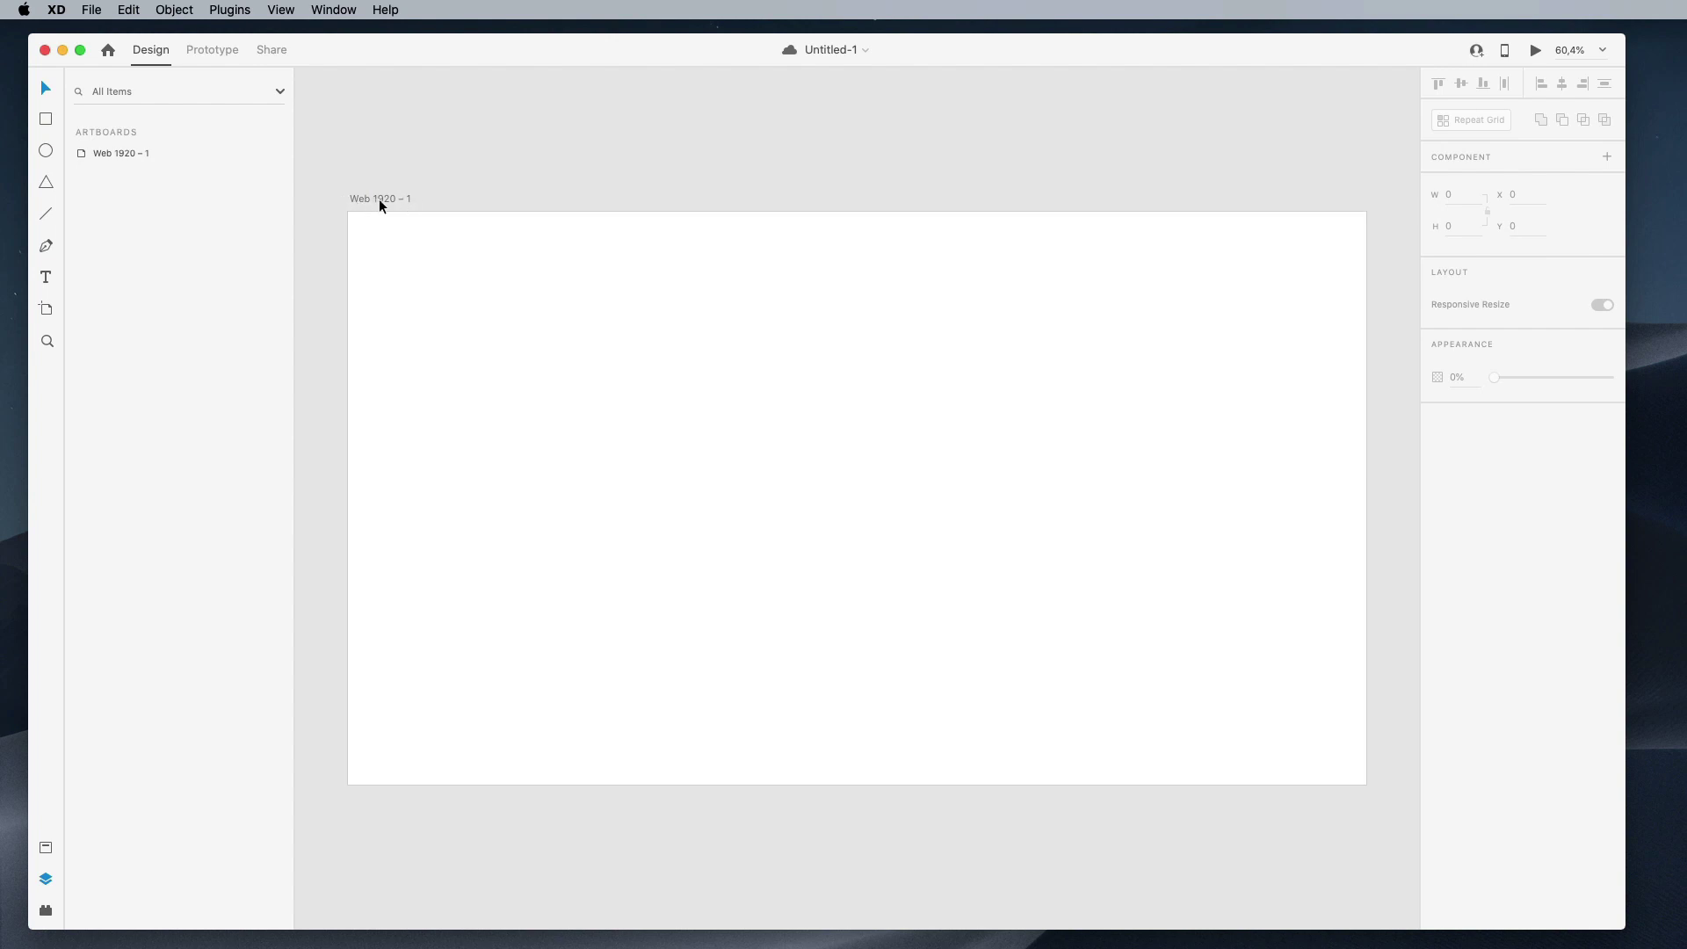
left_click(355, 224)
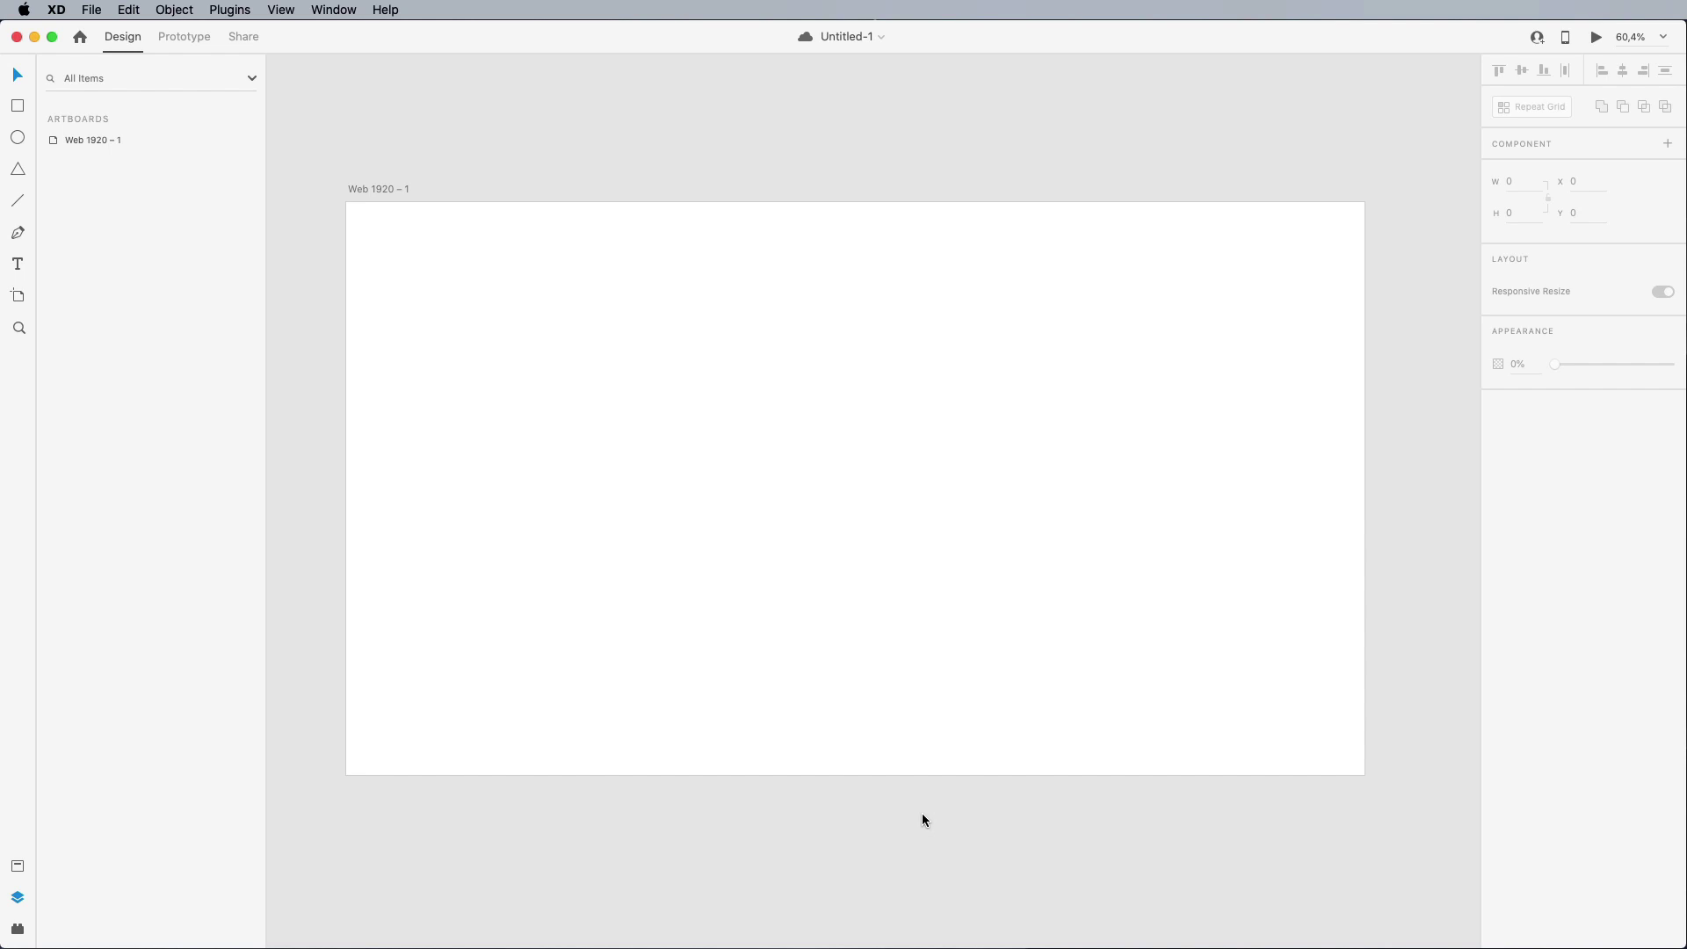
Step: Pan around the canvas in all directions to examine the empty artboard and the pasteboard around it
scroll(568, 155, "left", 1)
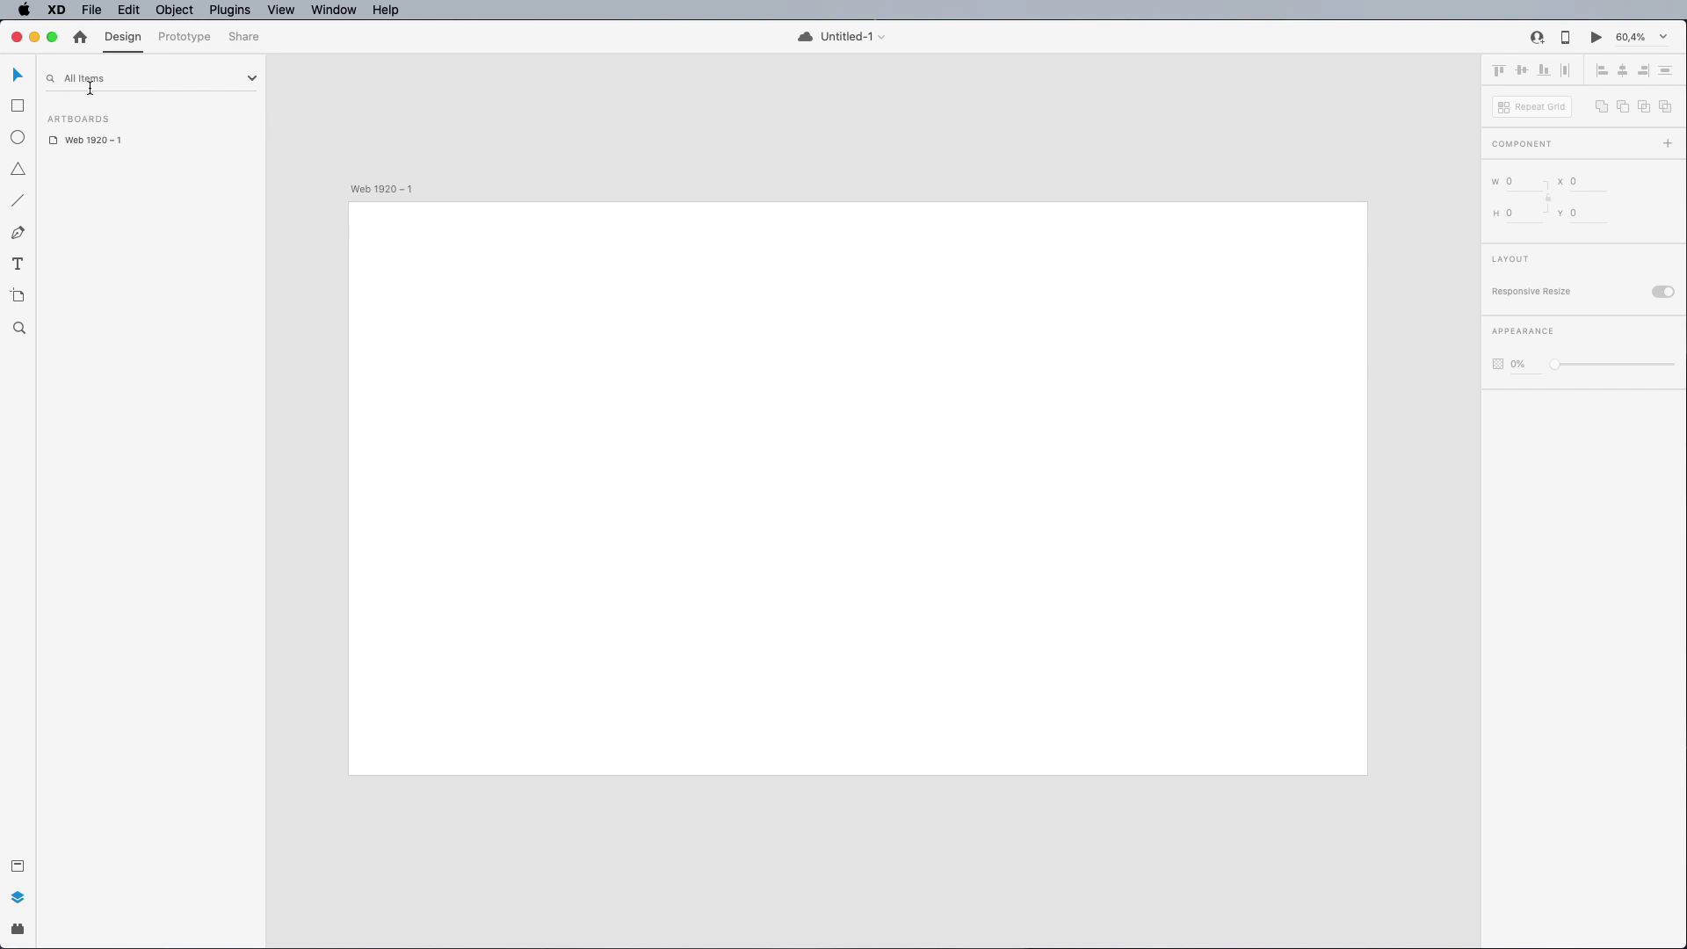
scroll(343, 85, "left", 1)
scroll(344, 86, "down", 1)
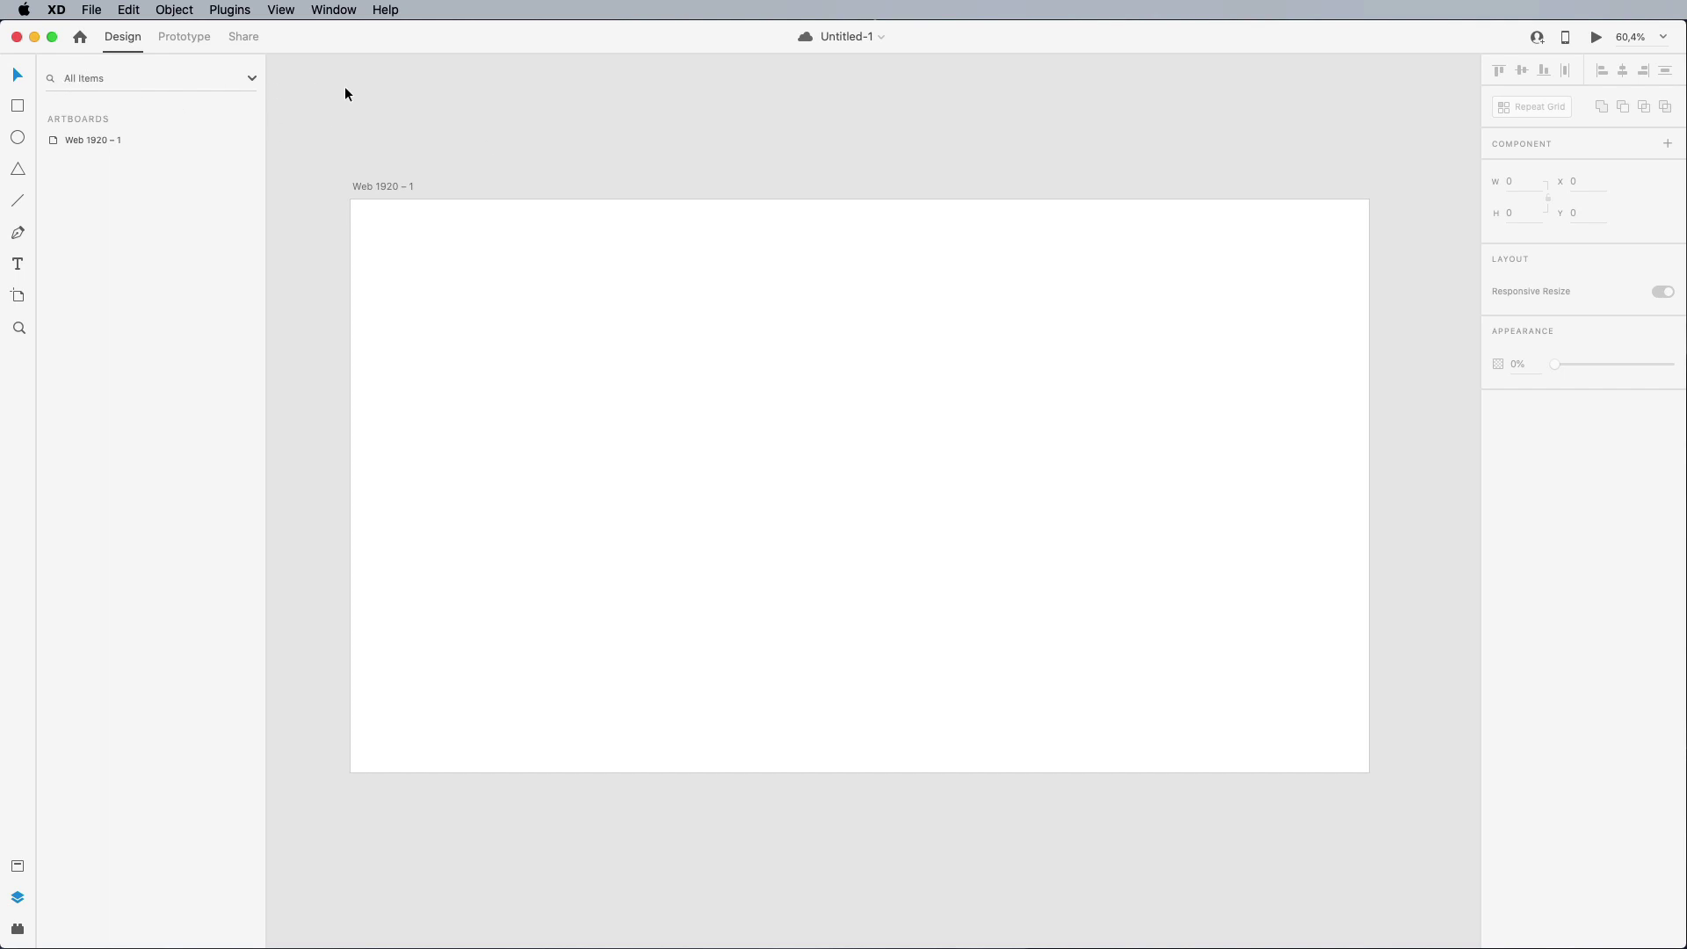
scroll(676, 224, "up", 1)
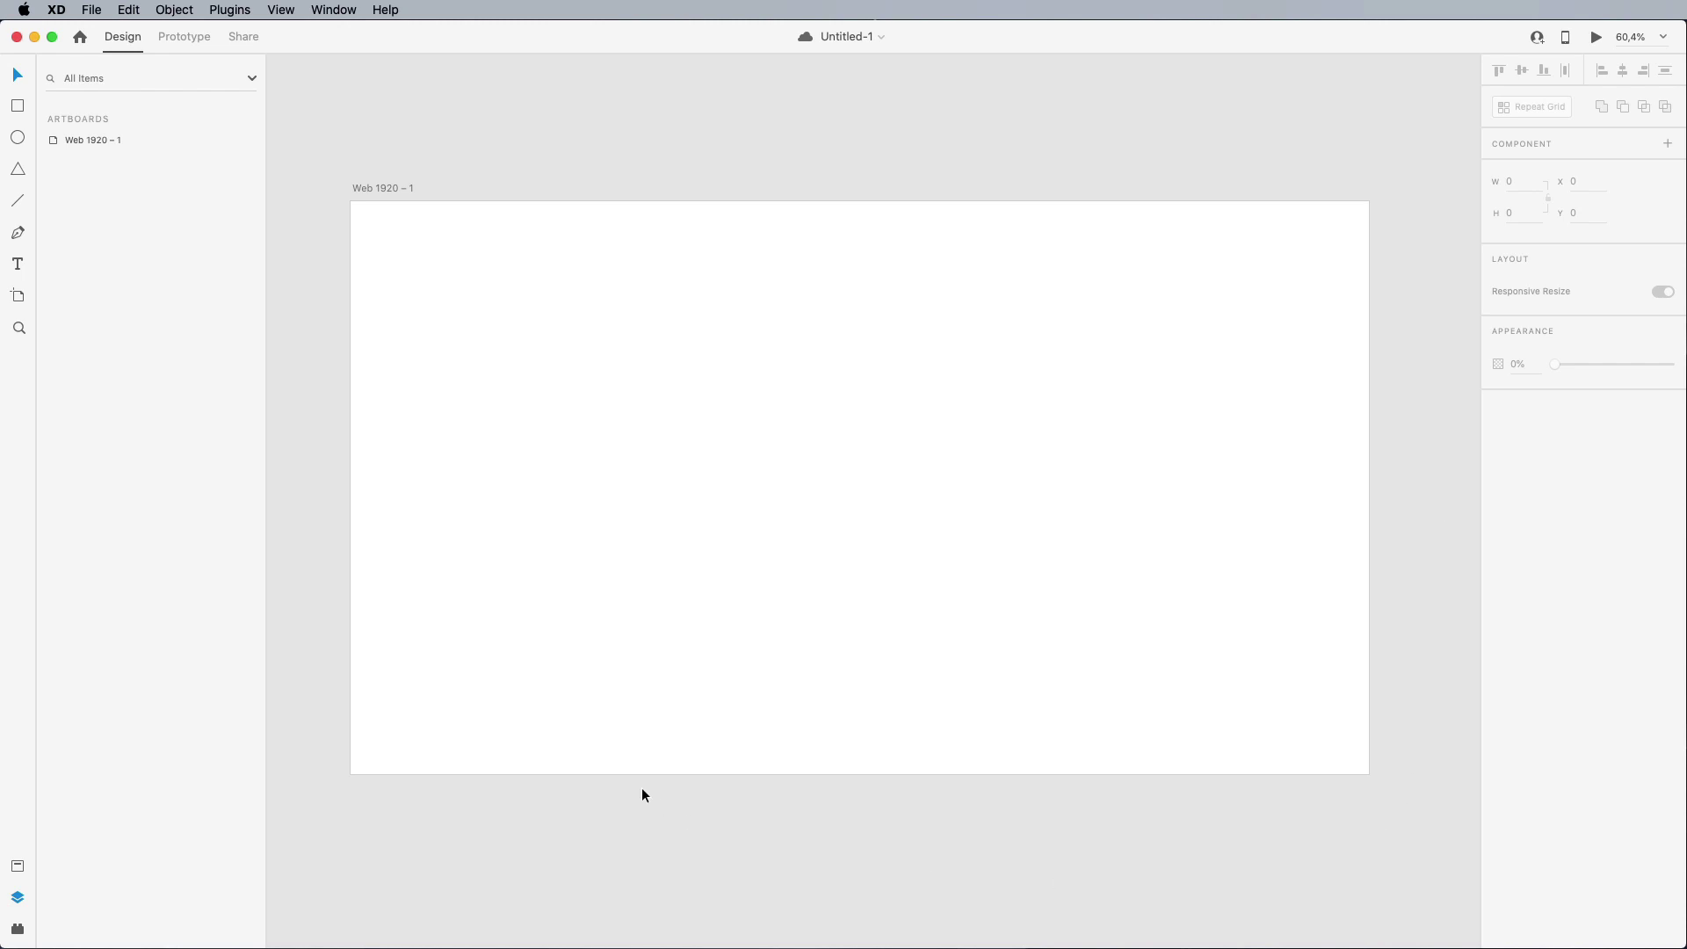
scroll(642, 768, "left", 2)
scroll(641, 768, "up", 3)
scroll(642, 768, "right", 1)
scroll(641, 768, "down", 3)
scroll(641, 768, "right", 2)
scroll(642, 768, "down", 2)
scroll(642, 768, "left", 2)
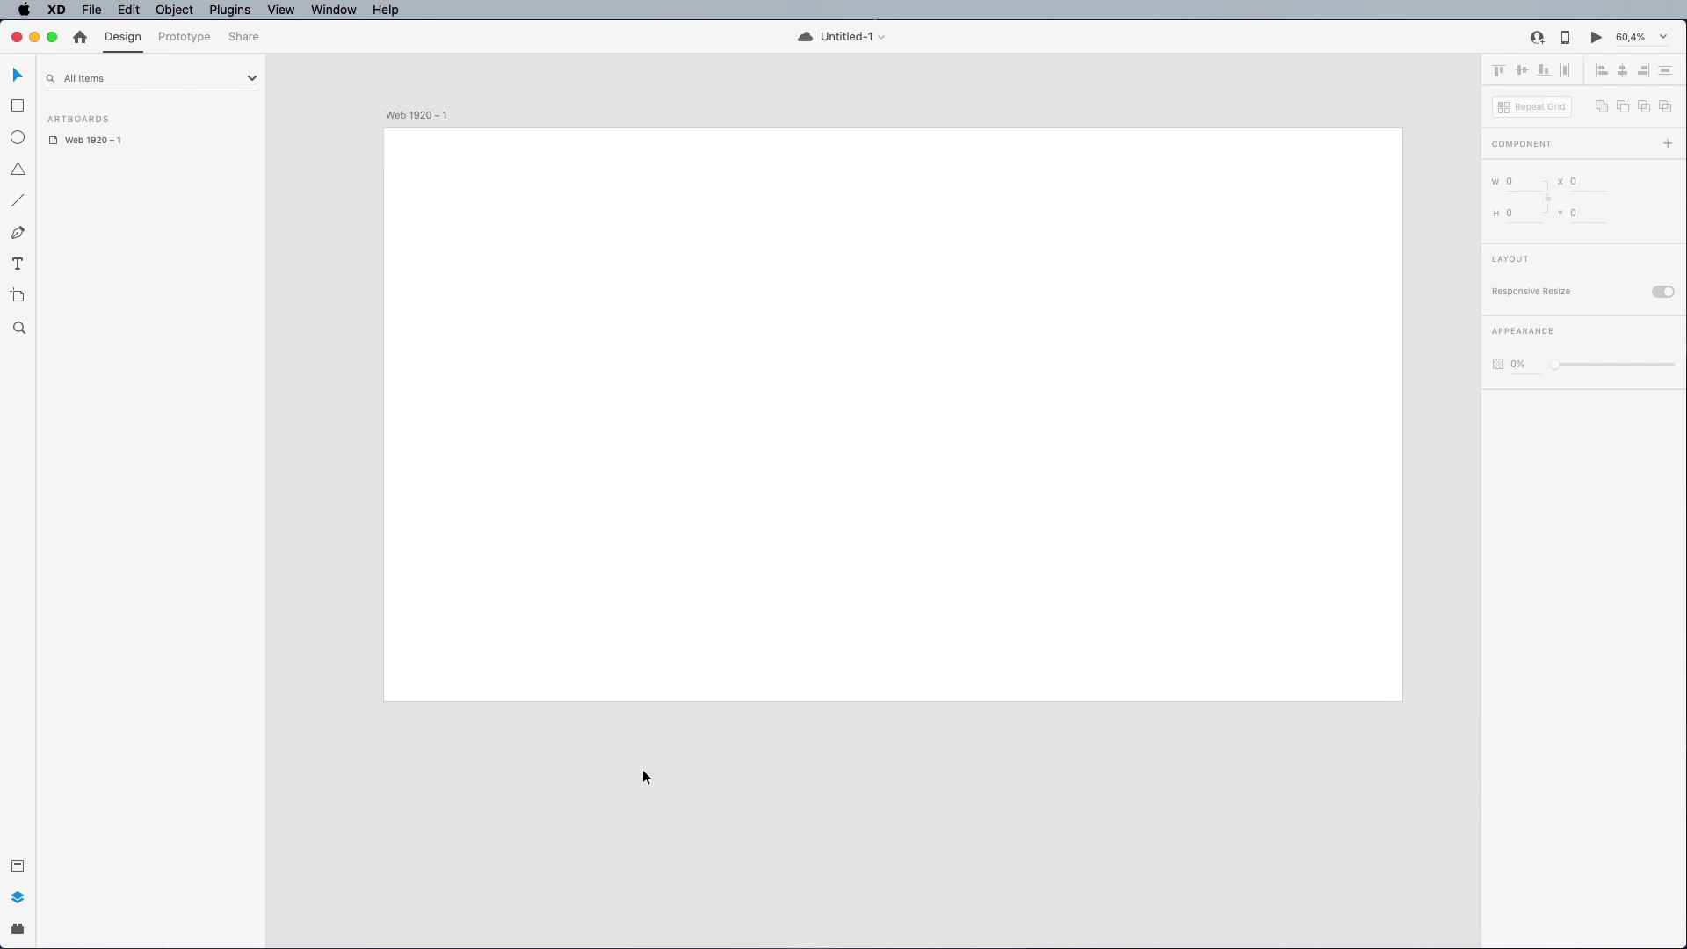
scroll(643, 770, "left", 2)
scroll(643, 771, "up", 3)
scroll(642, 771, "right", 3)
scroll(642, 771, "up", 1)
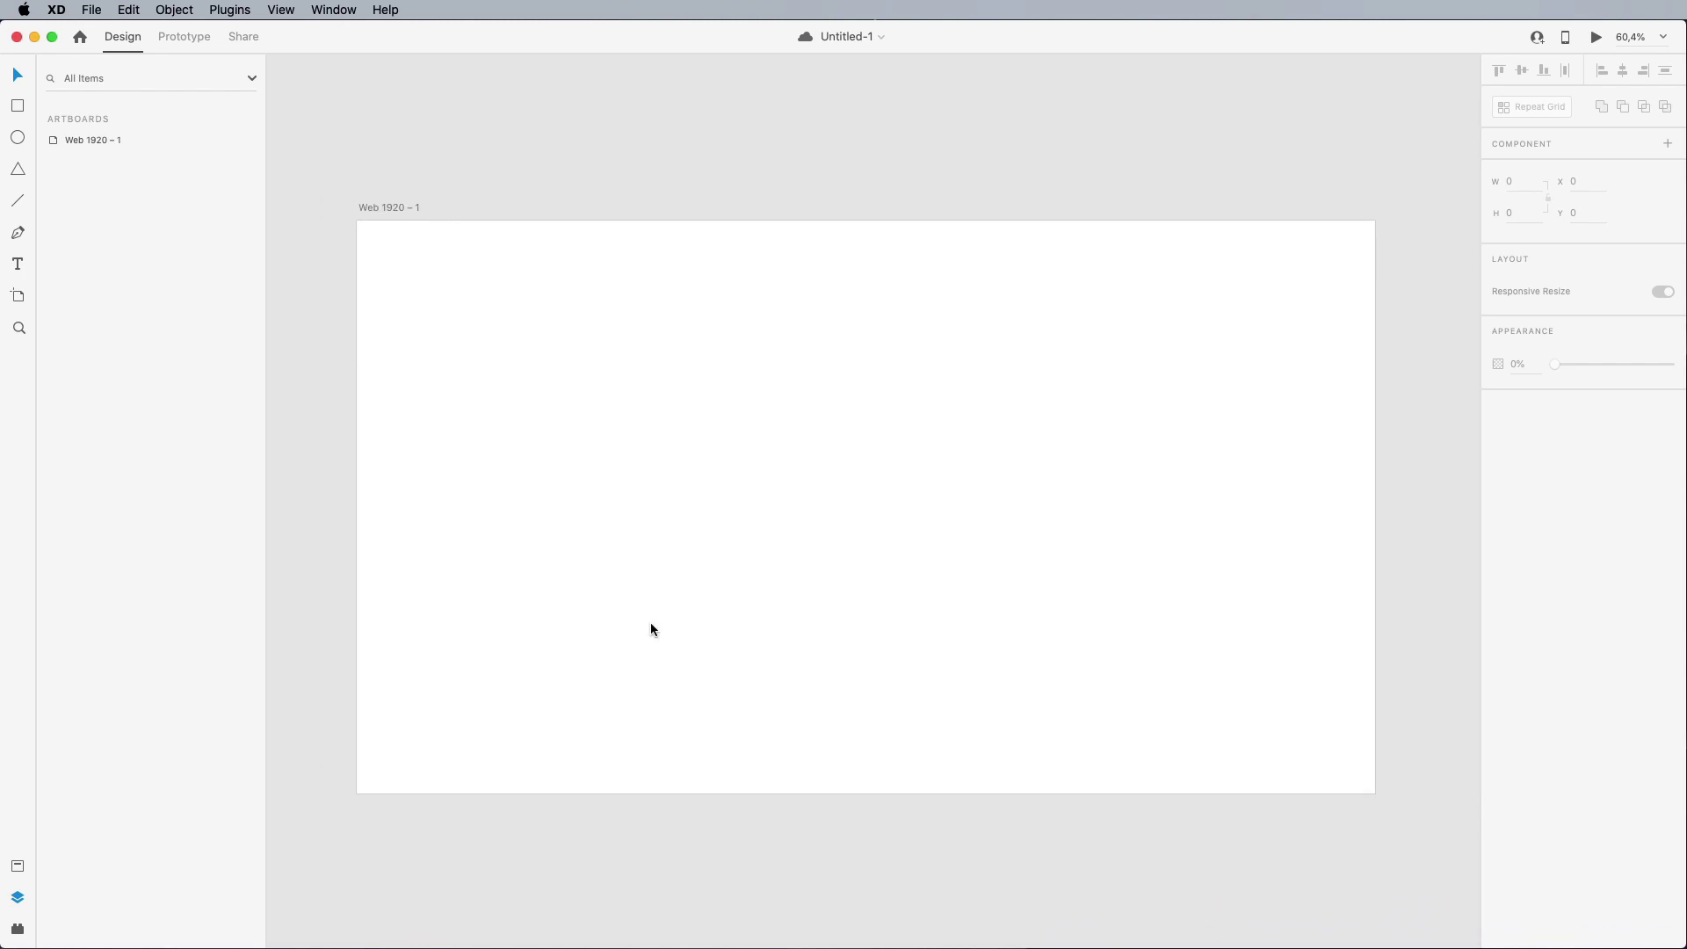
scroll(652, 629, "left", 2)
scroll(651, 629, "down", 1)
scroll(651, 629, "up", 1)
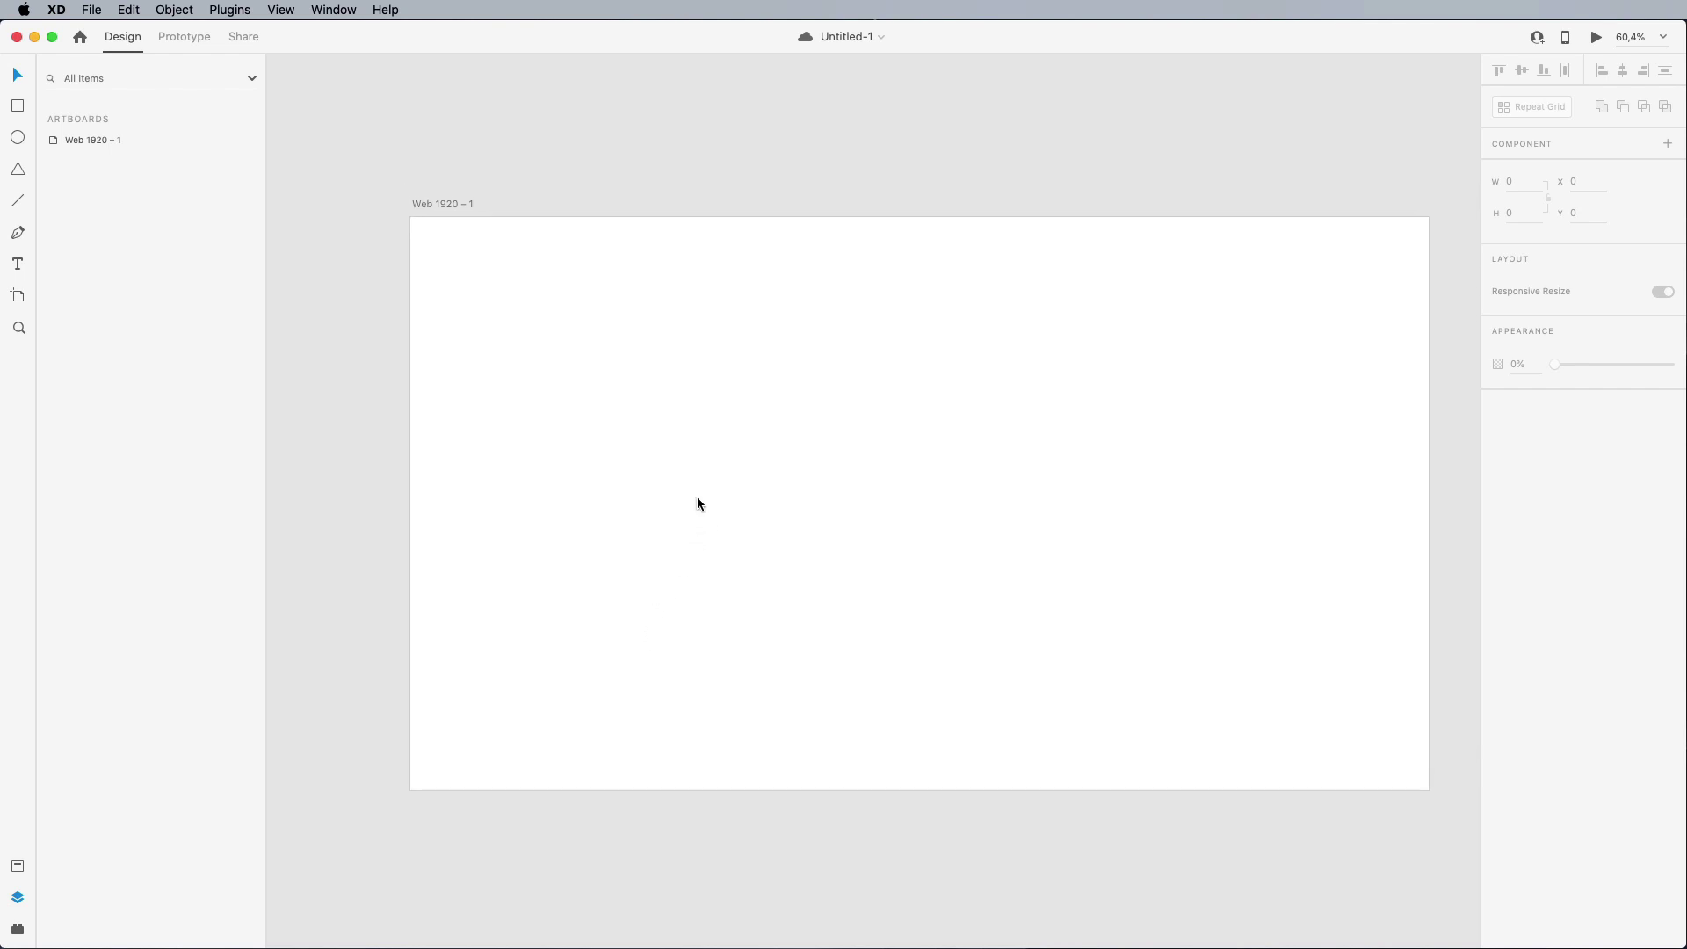
left_click_drag(817, 432, 649, 461)
left_click_drag(733, 342, 798, 430)
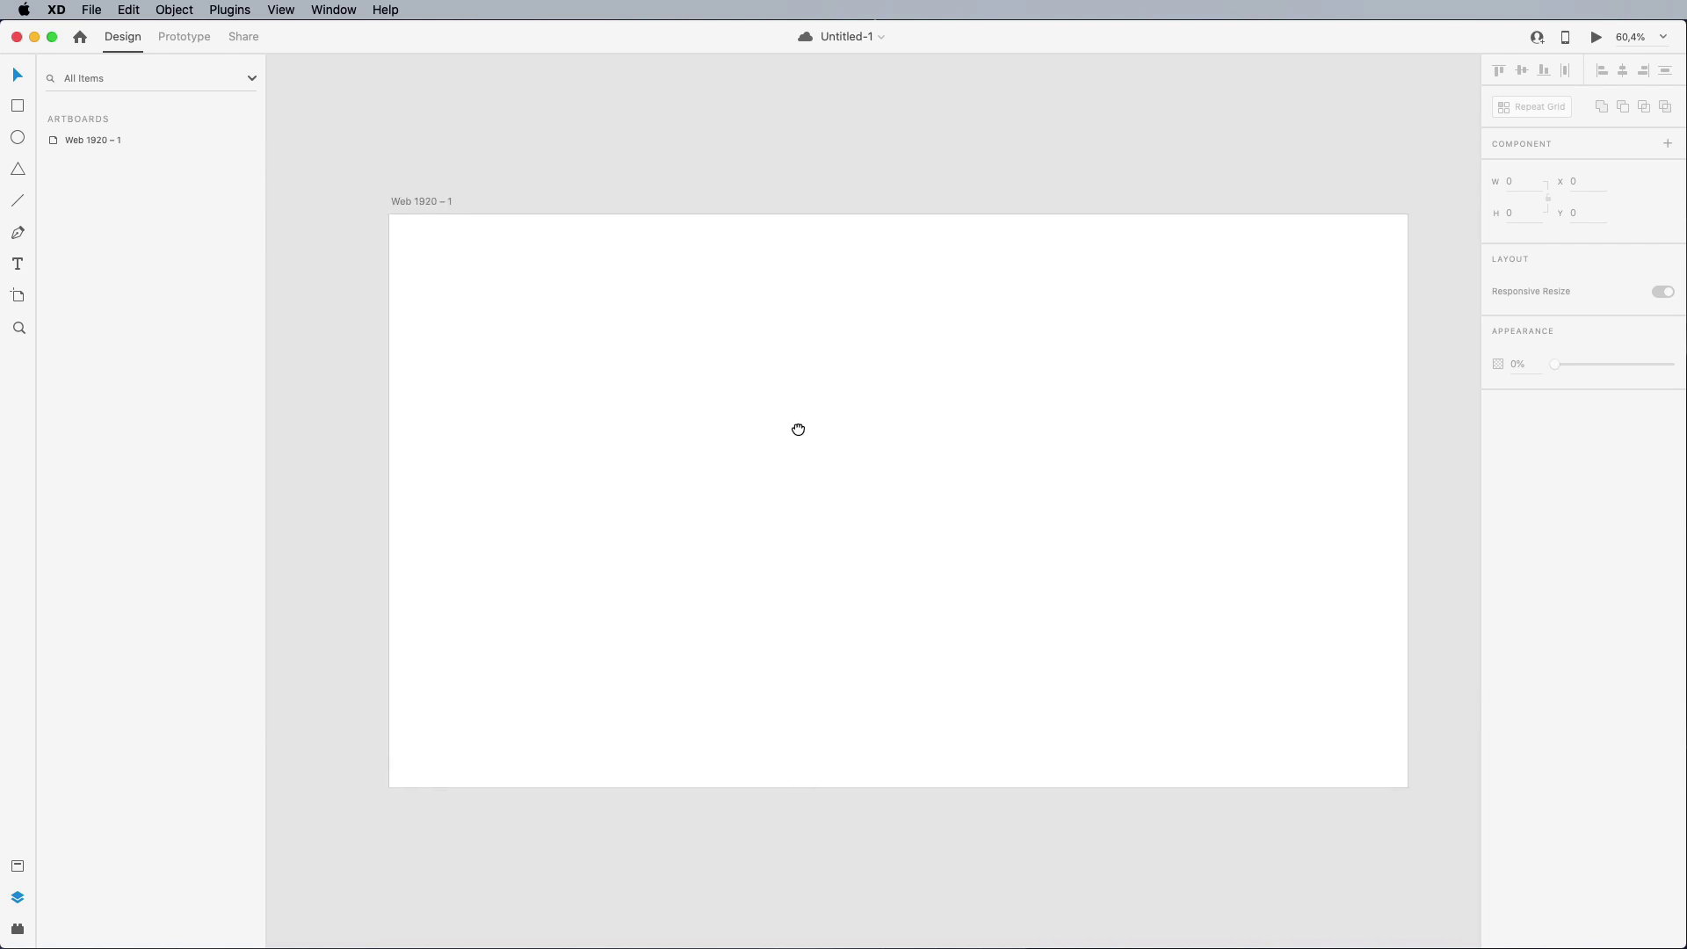
left_click(810, 433)
scroll(810, 431, "up", 2)
left_click(789, 146)
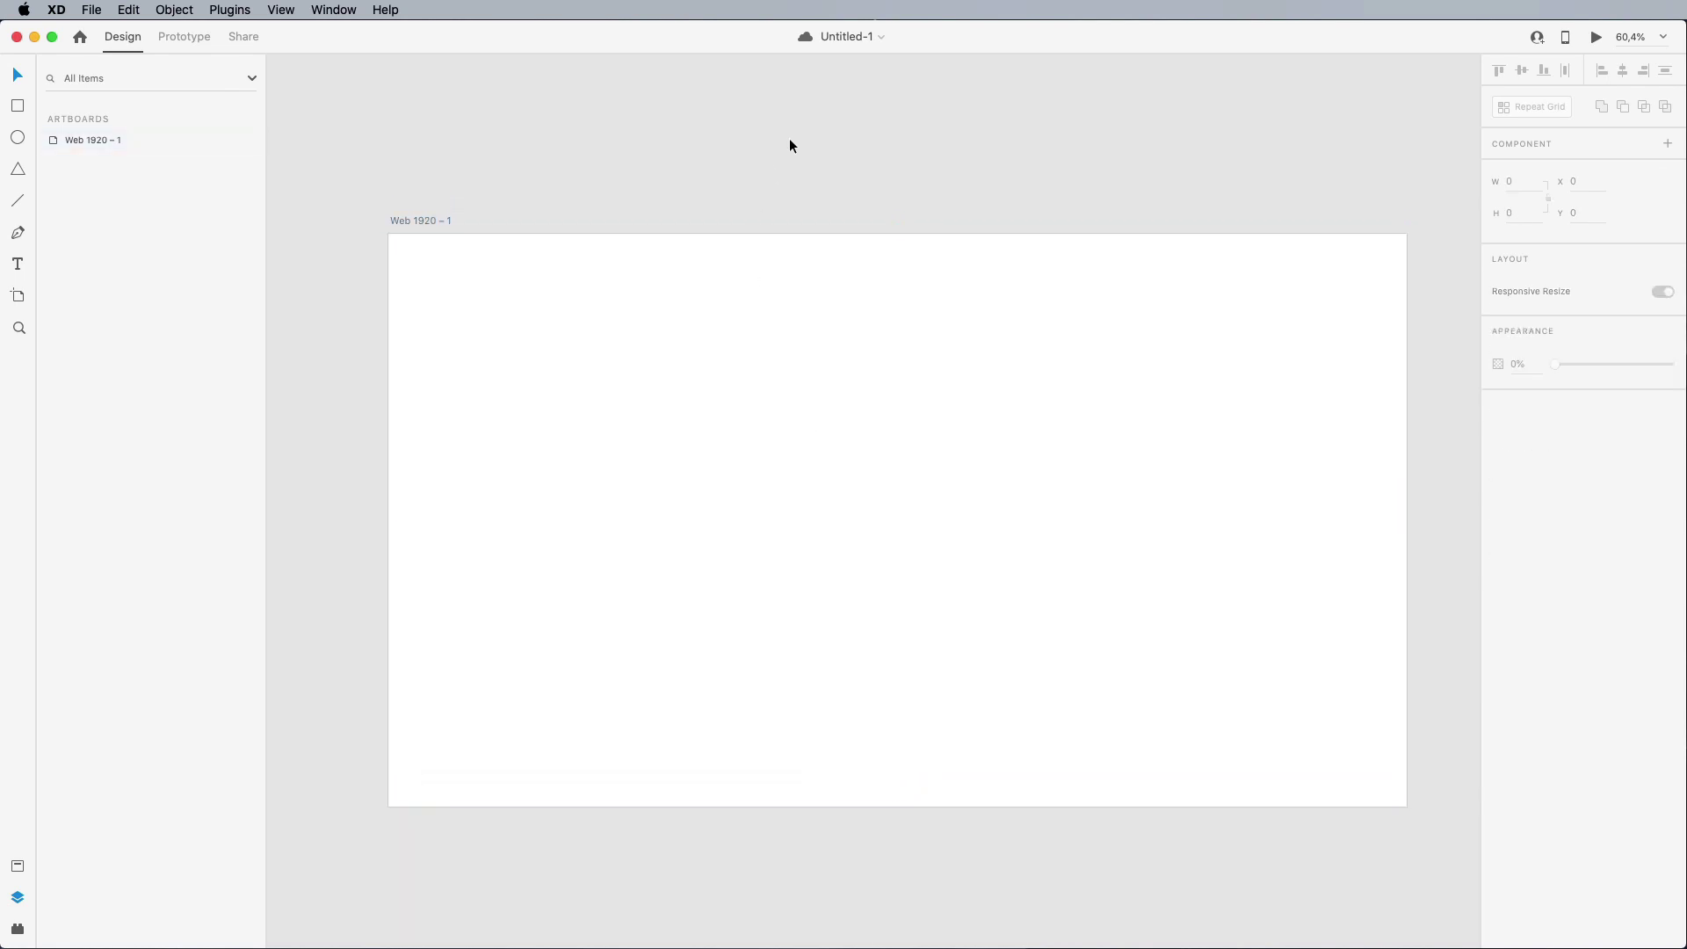
scroll(791, 147, "down", 2)
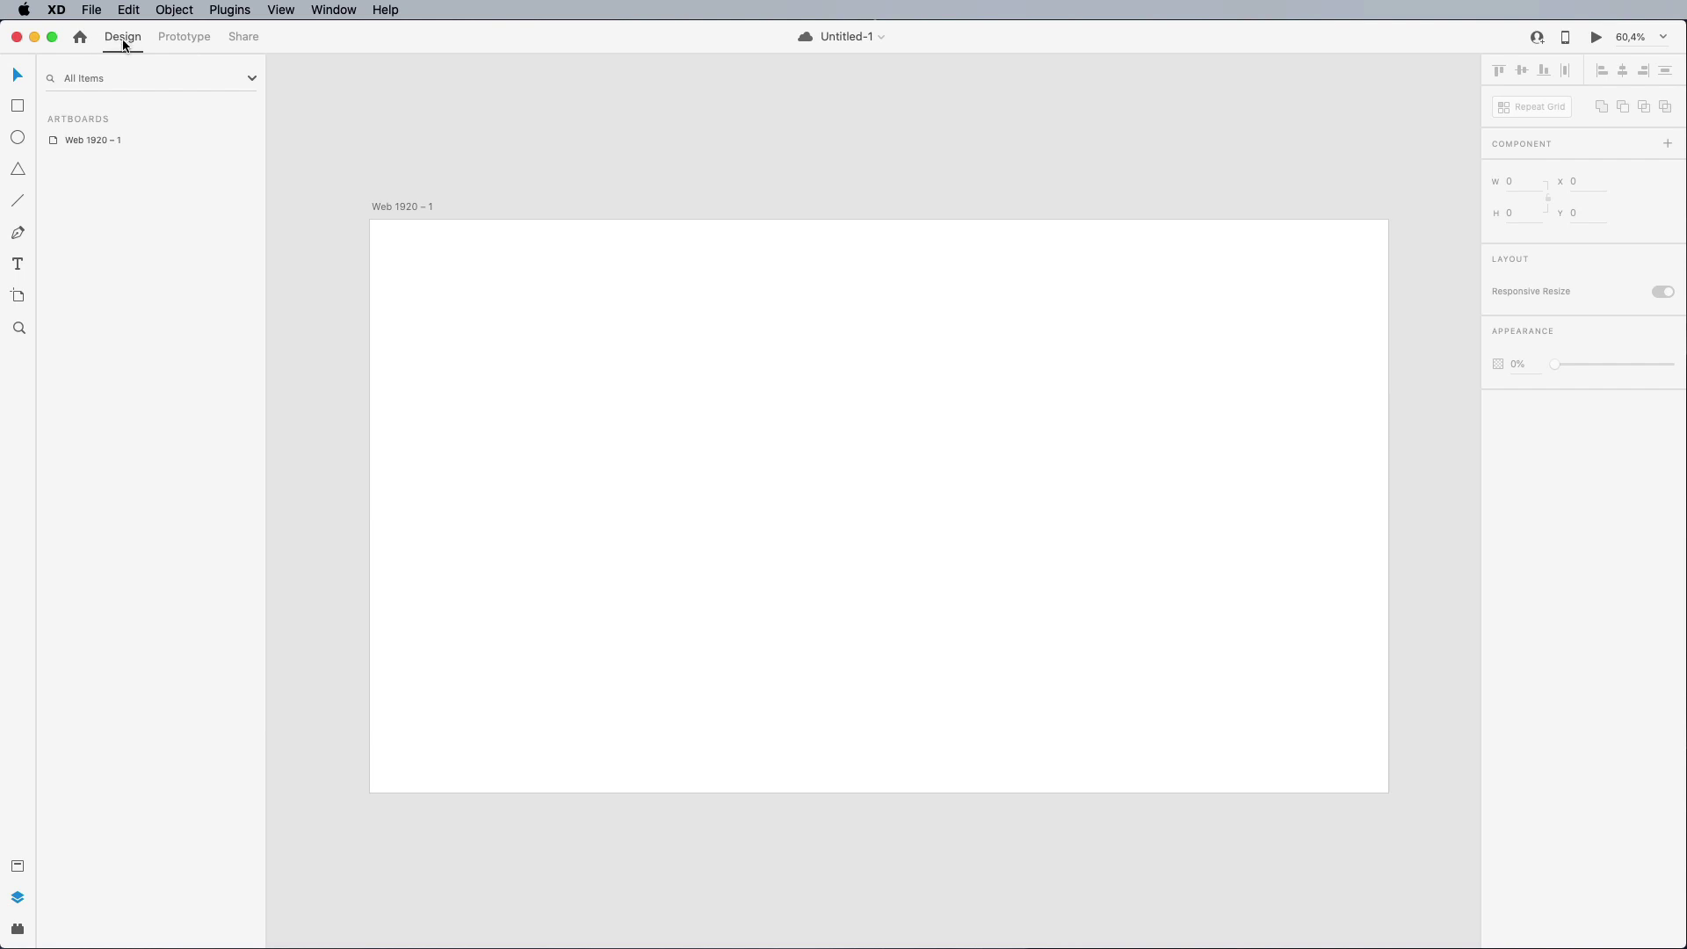
Step: View the Prototype and Share modes and the home screen, and return to Design mode
left_click(181, 39)
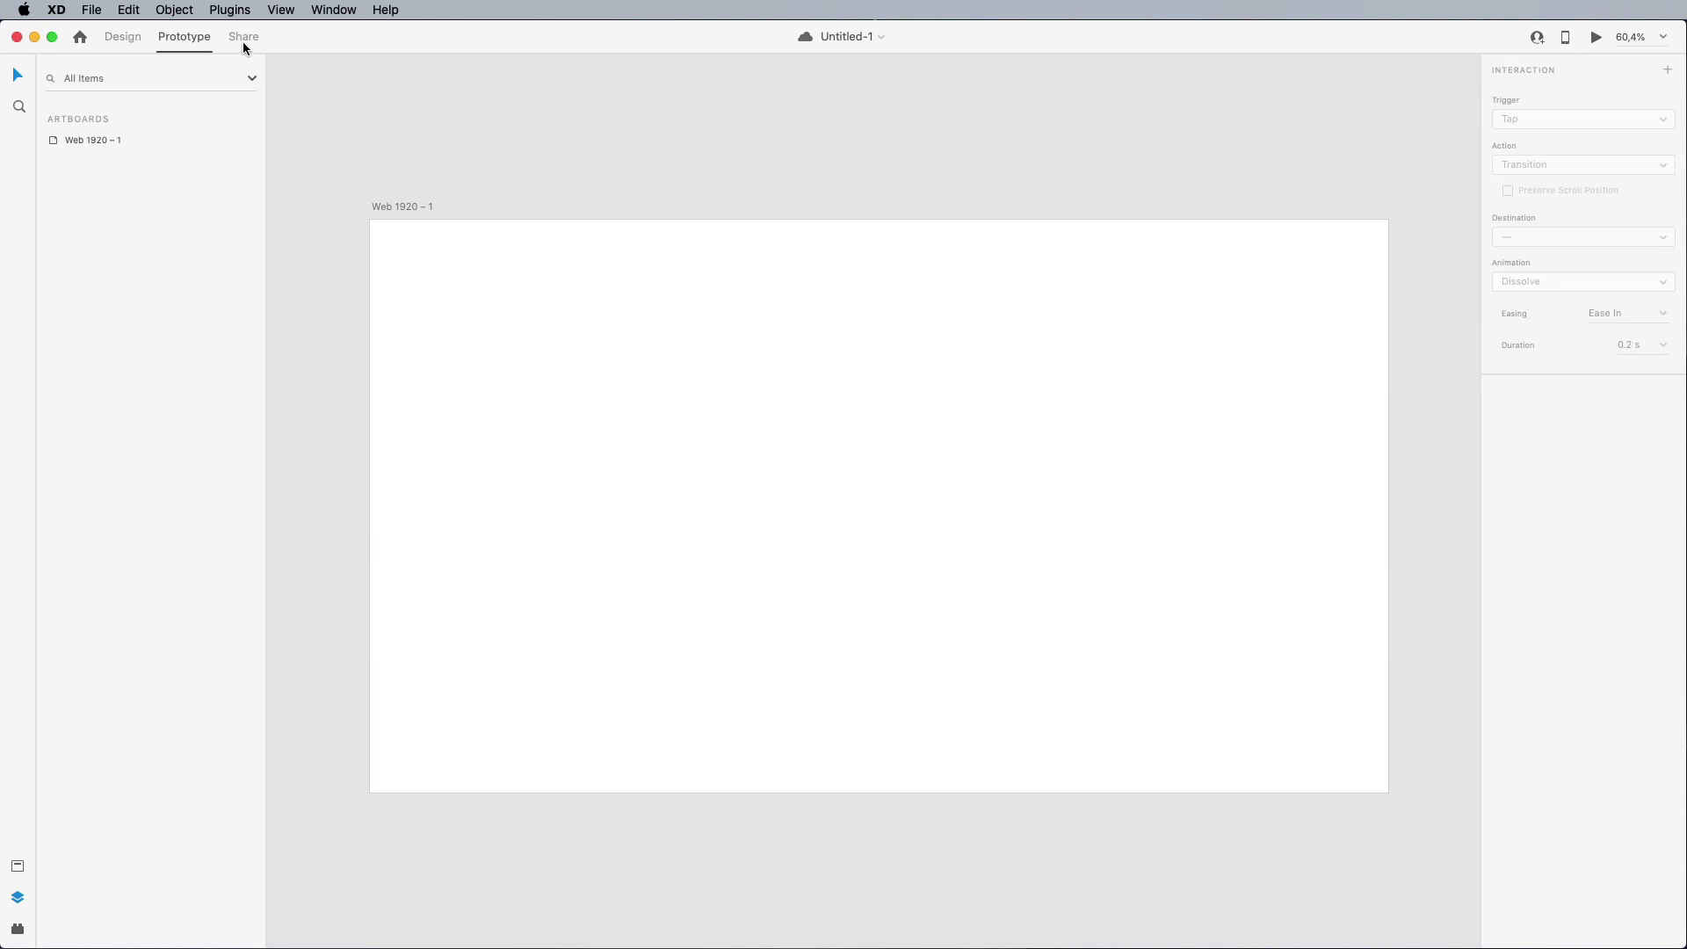
left_click(245, 41)
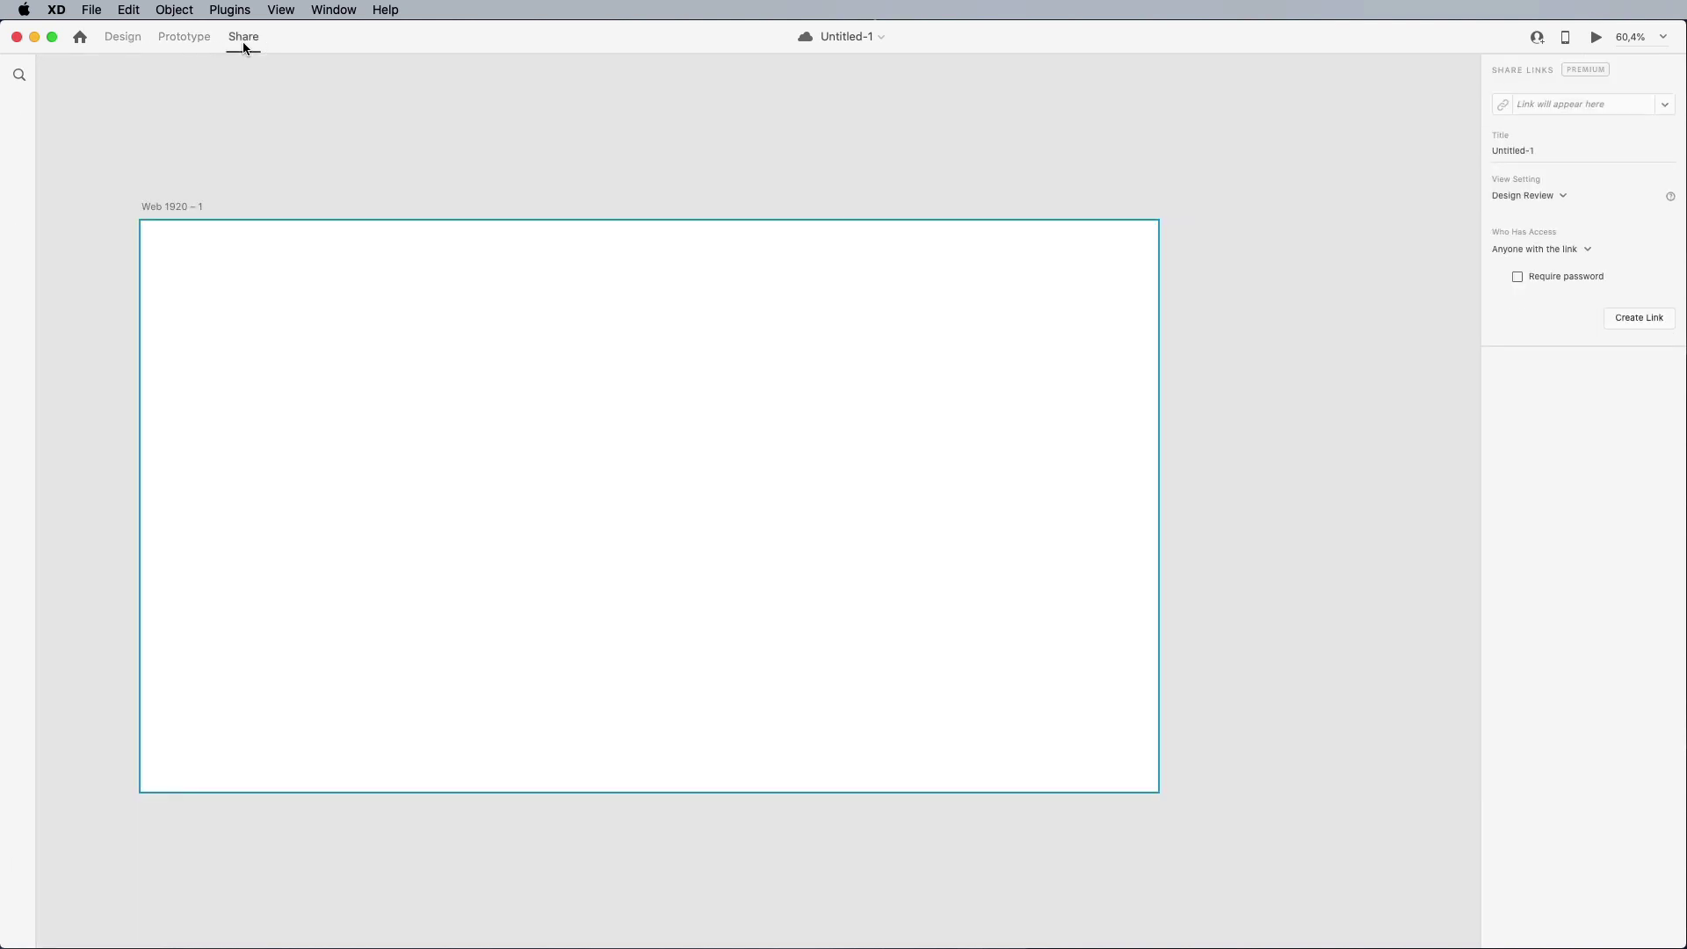
left_click(80, 37)
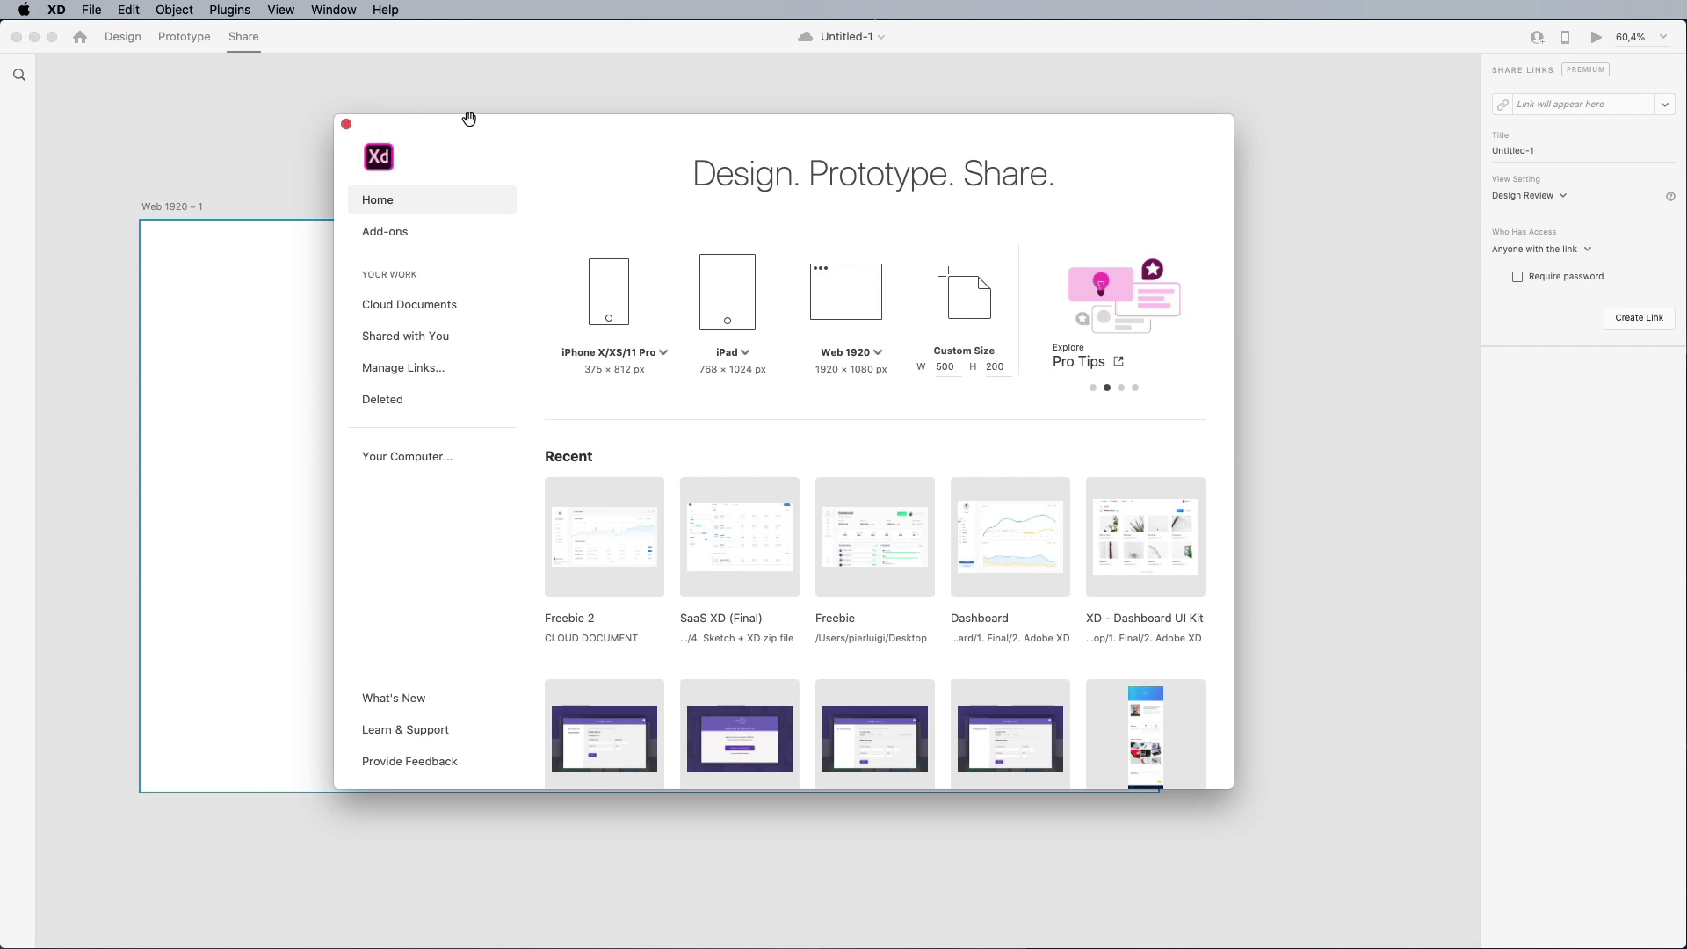
left_click(346, 124)
left_click(118, 39)
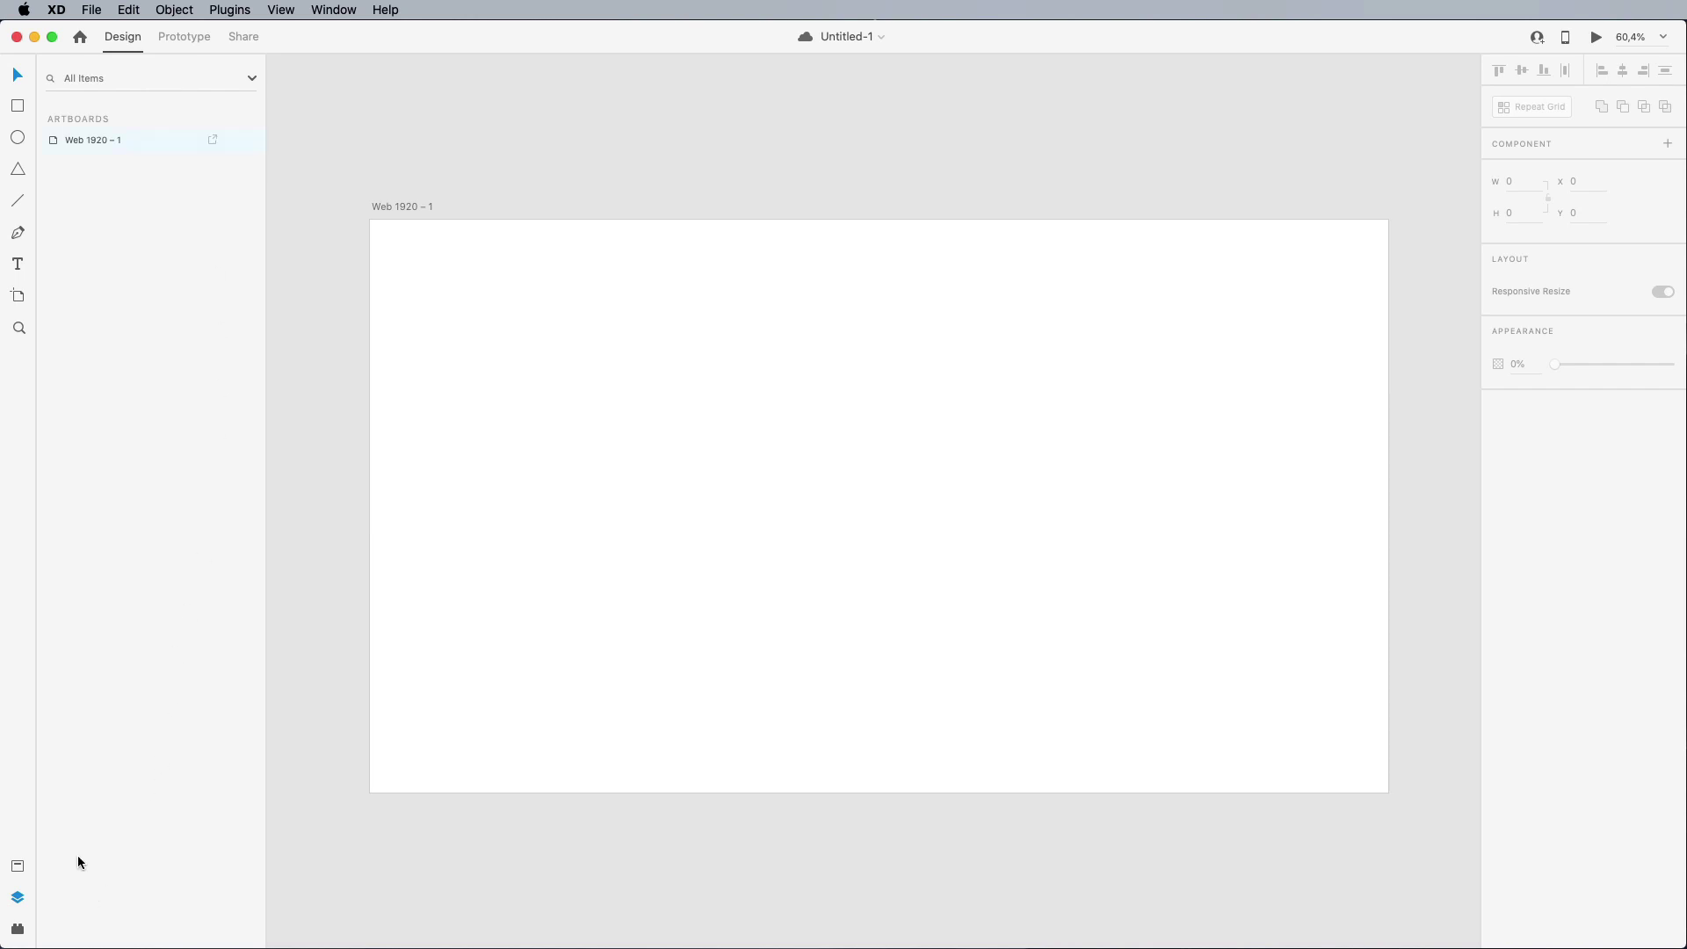
Step: Open the Web 1920 – 1 artboard's name for editing among the layers, and deselect the artboard
double_click(98, 142)
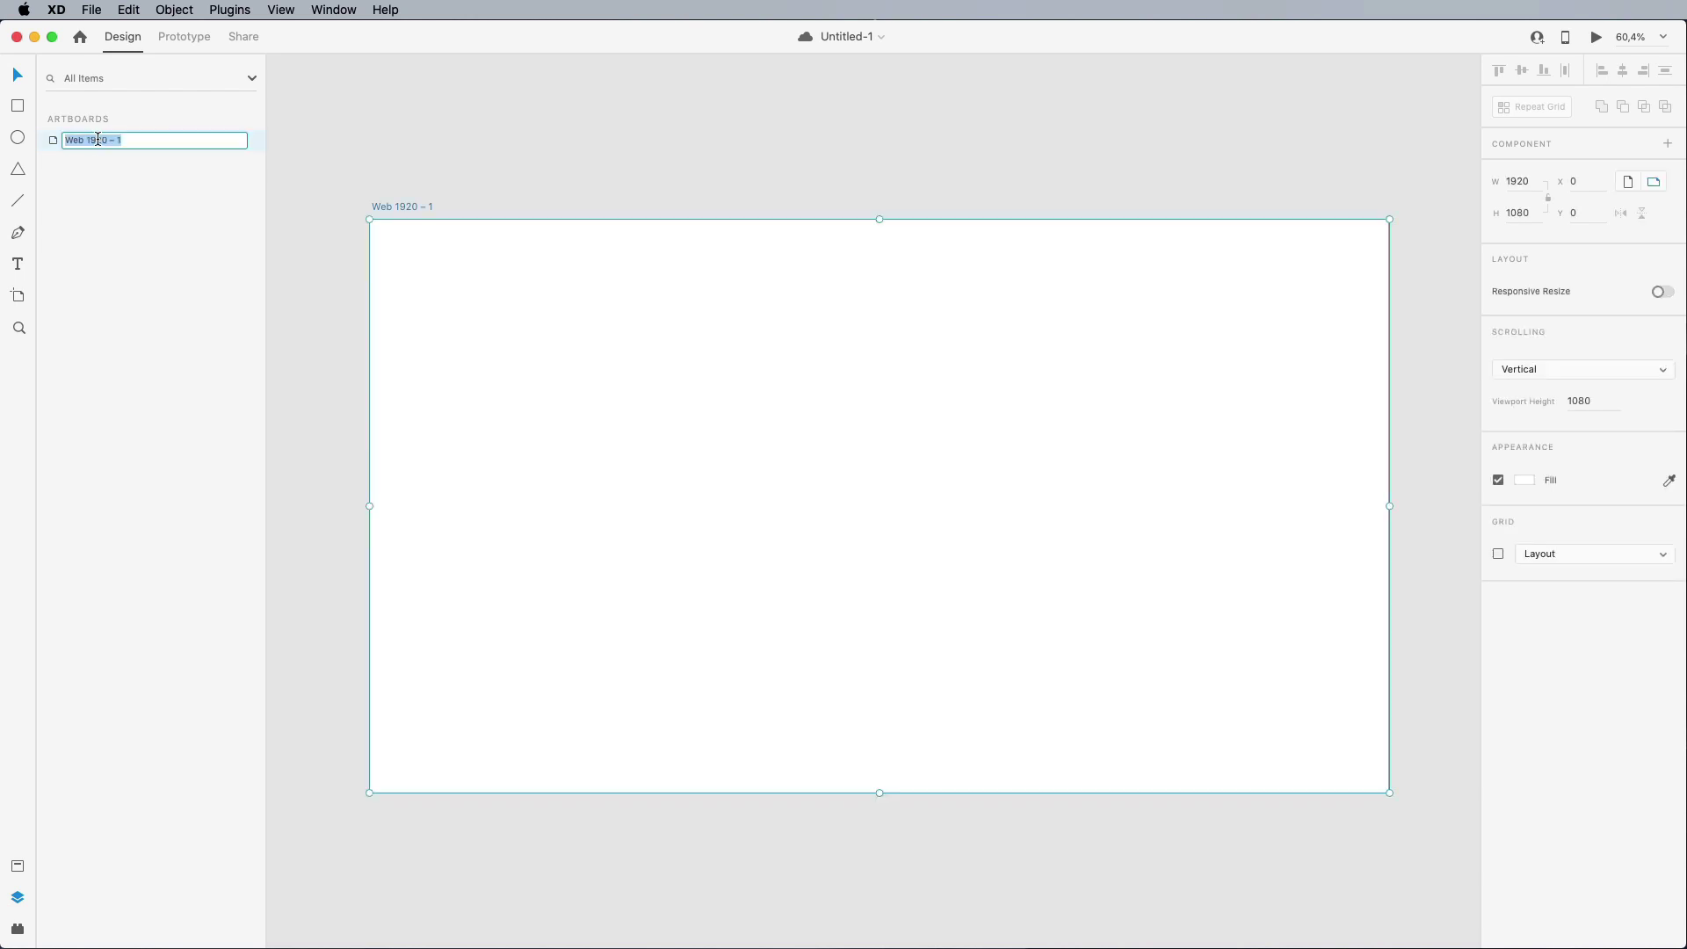
key("Return")
left_click(567, 279)
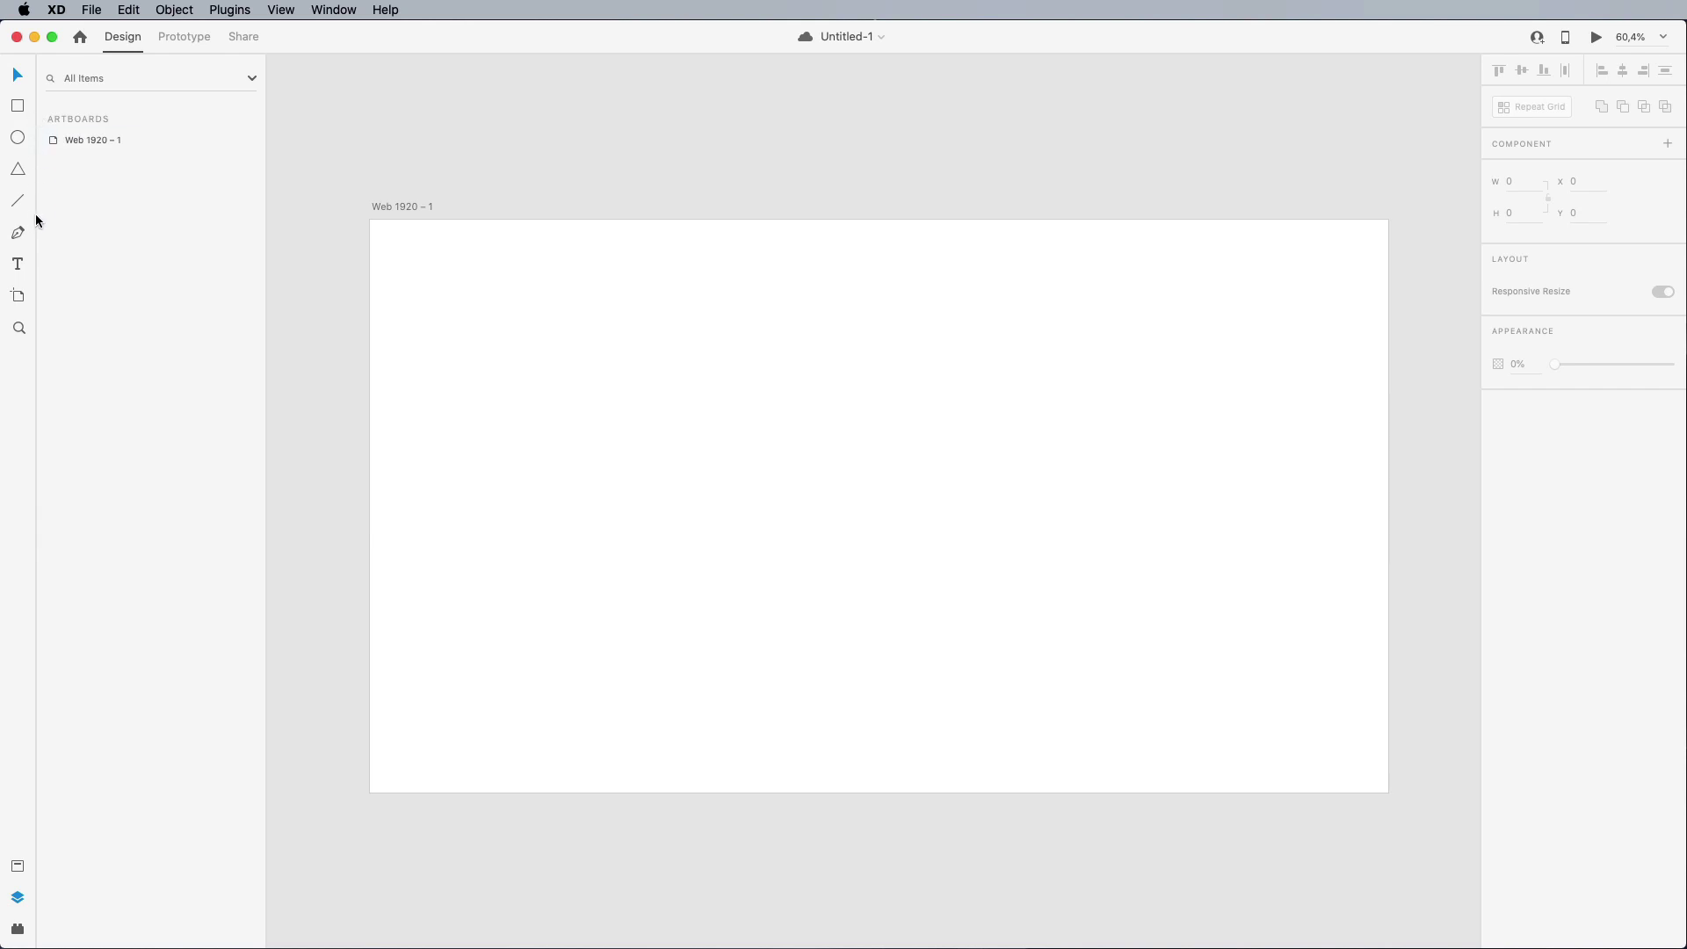
Step: Hide the layers, show the installed plugins instead, and select the Web 1920 – 1 artboard
left_click(20, 899)
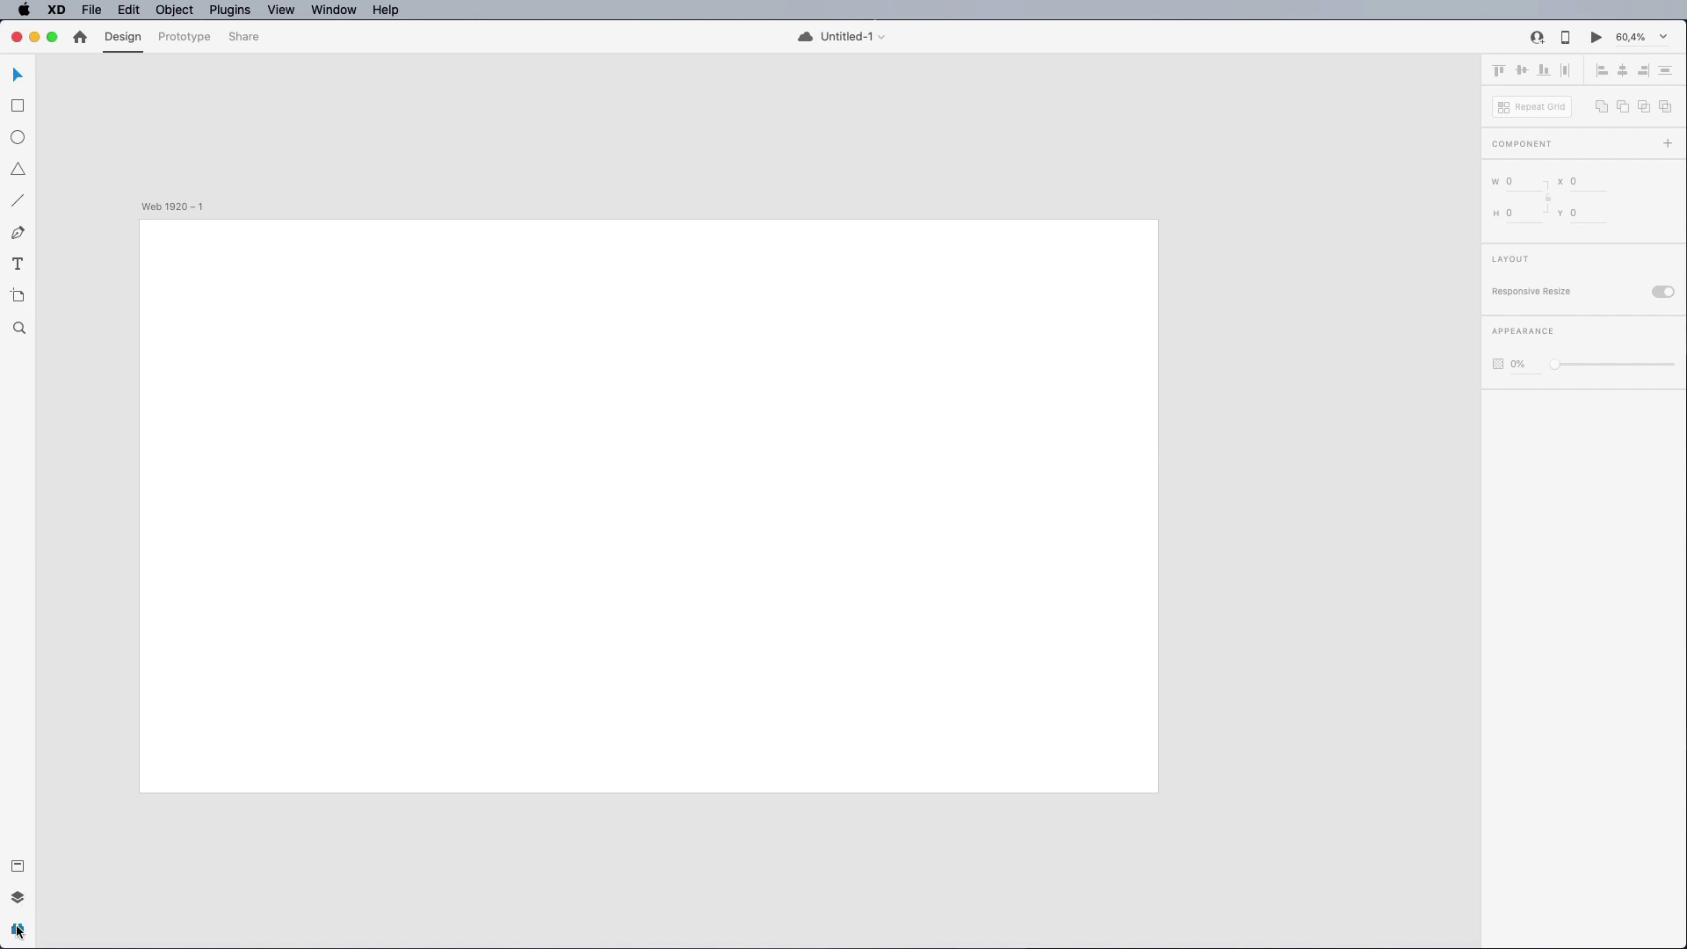
left_click(17, 929)
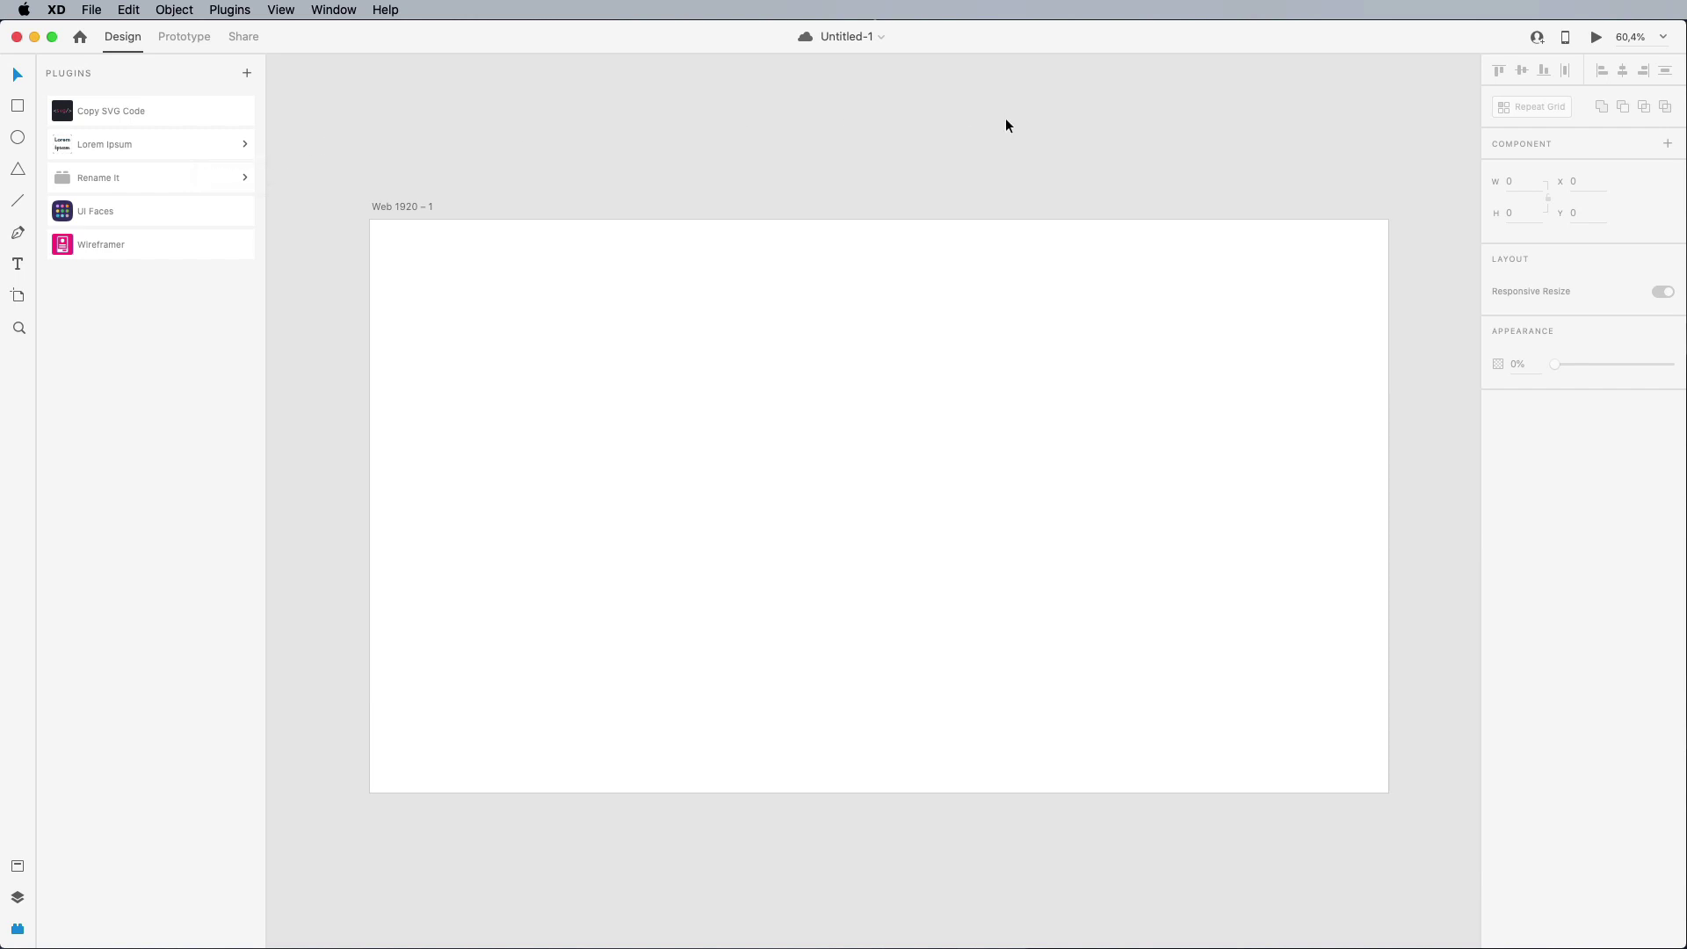
left_click(1162, 307)
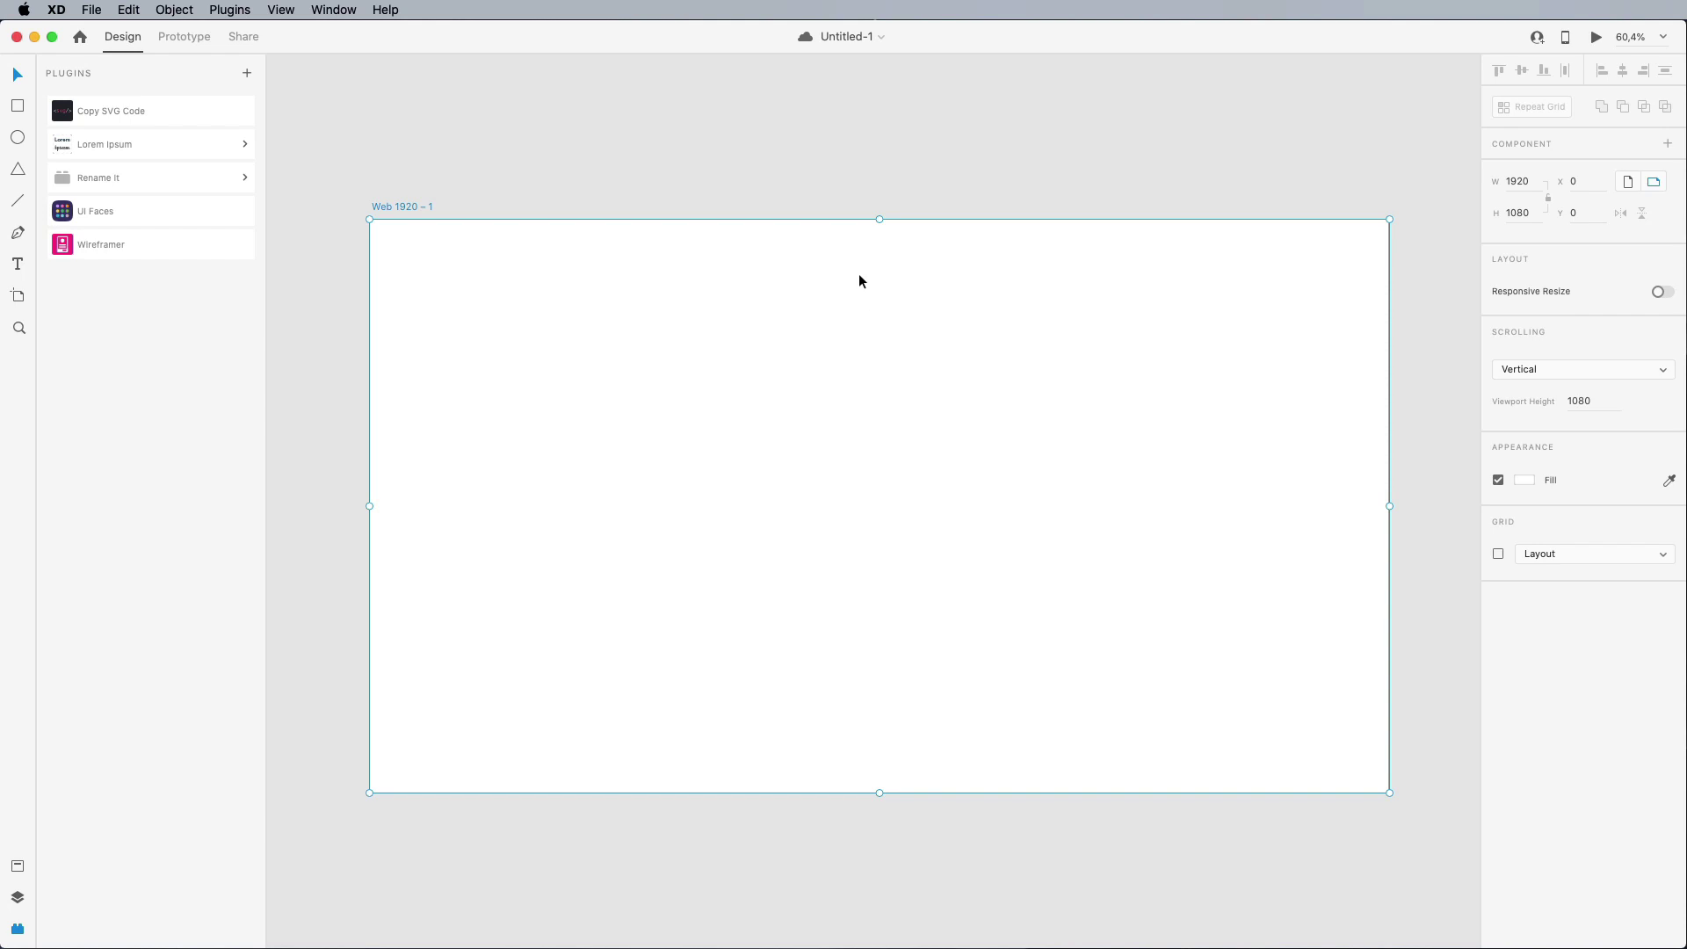
left_click(836, 37)
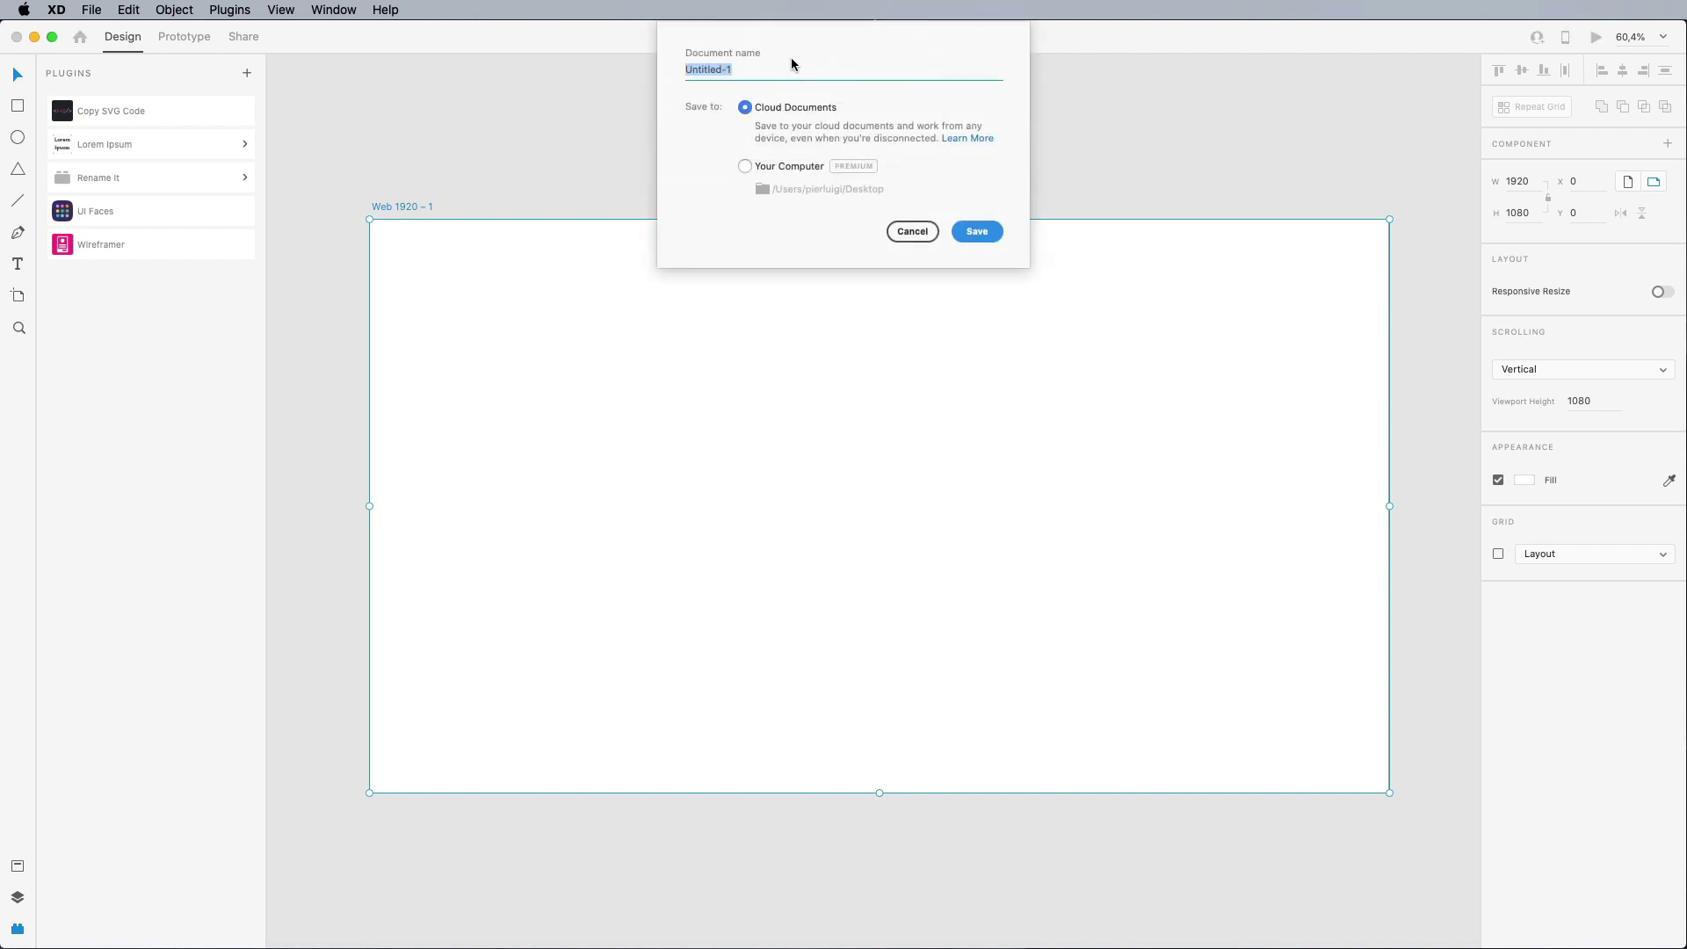
type("Rename")
left_click(933, 232)
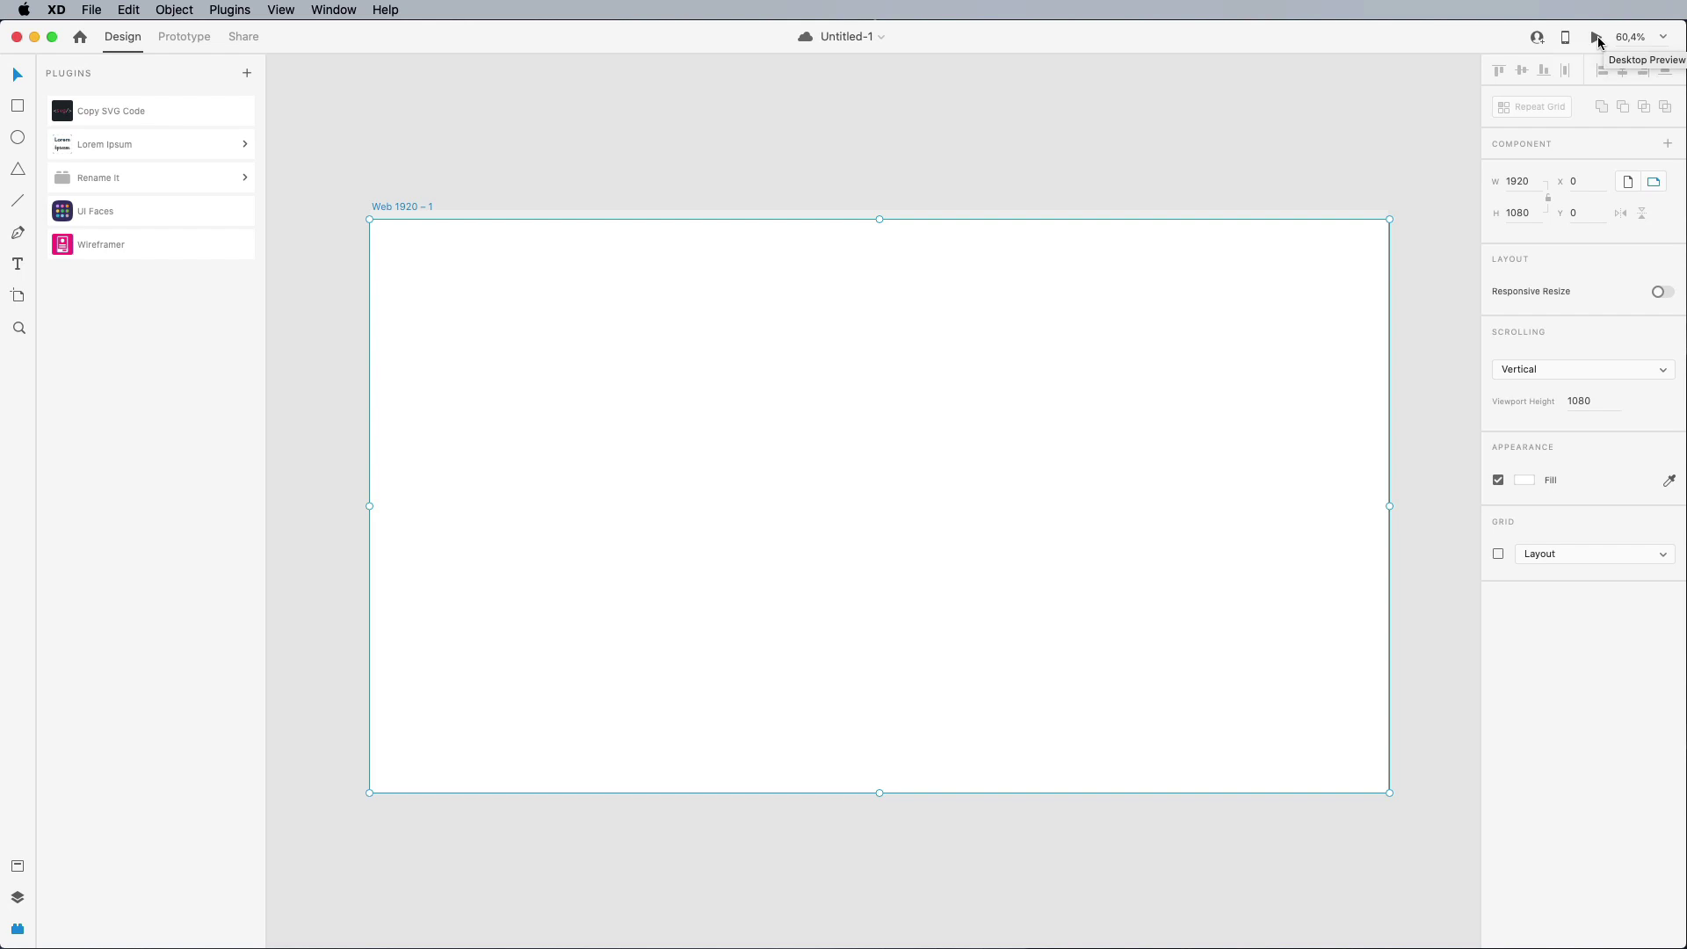
Step: View the artboard at the 100%, 25% and 50% zoom presets, and deselect the Web 1920 – 1 artboard
left_click(1665, 40)
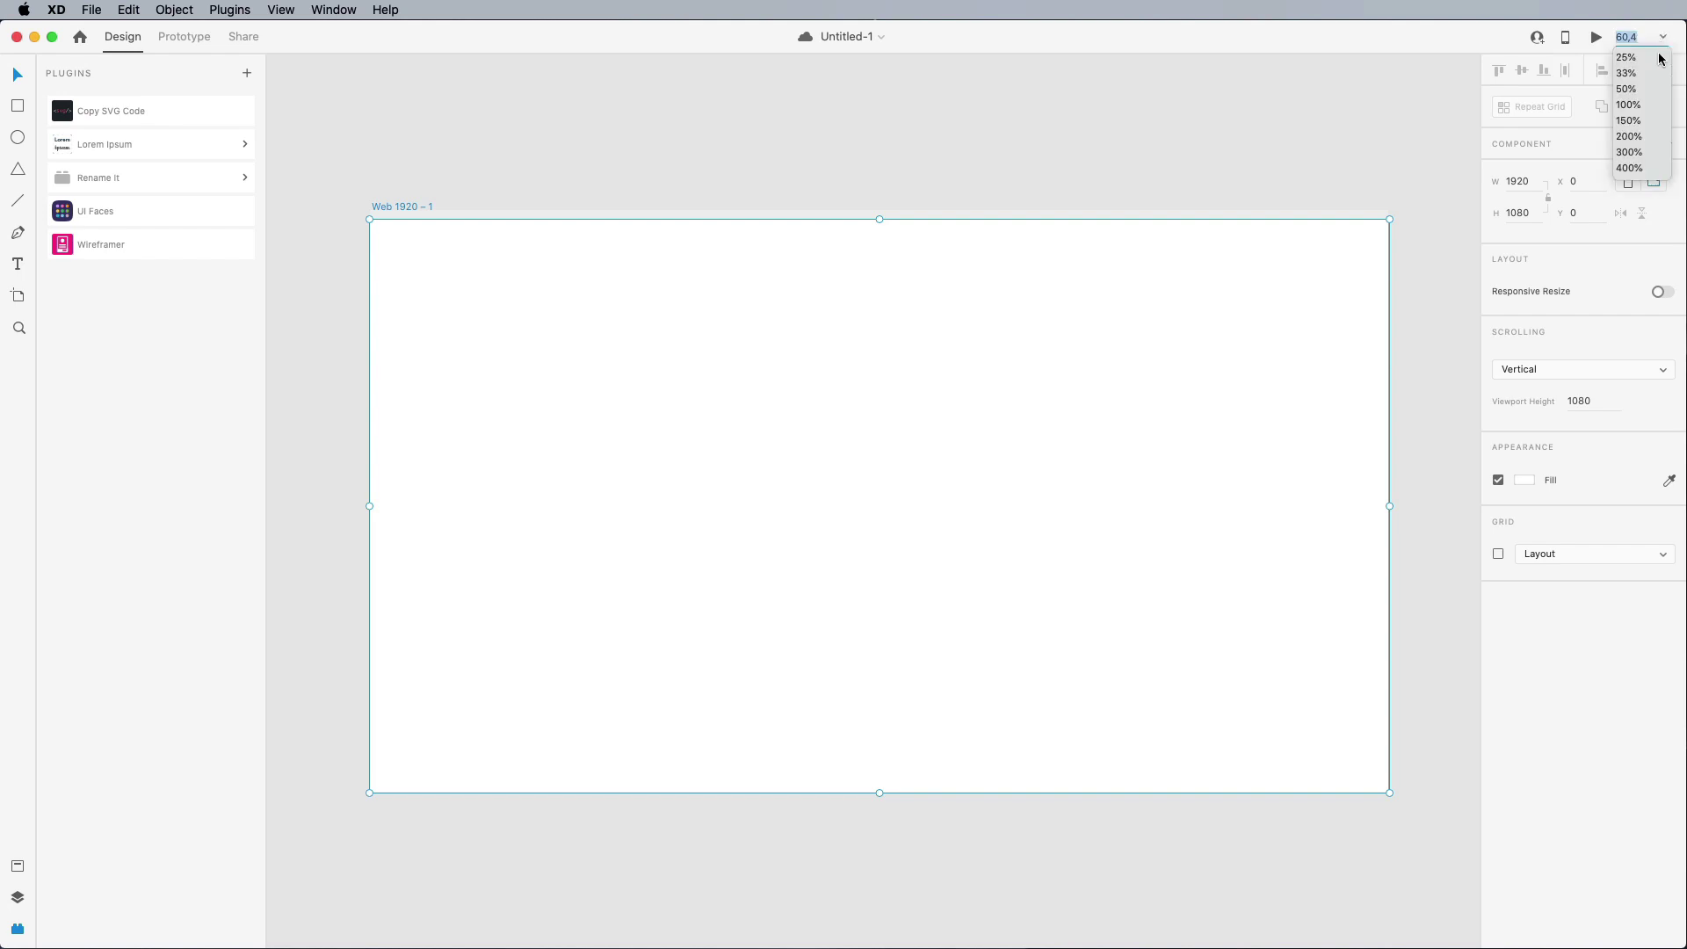
left_click(1648, 107)
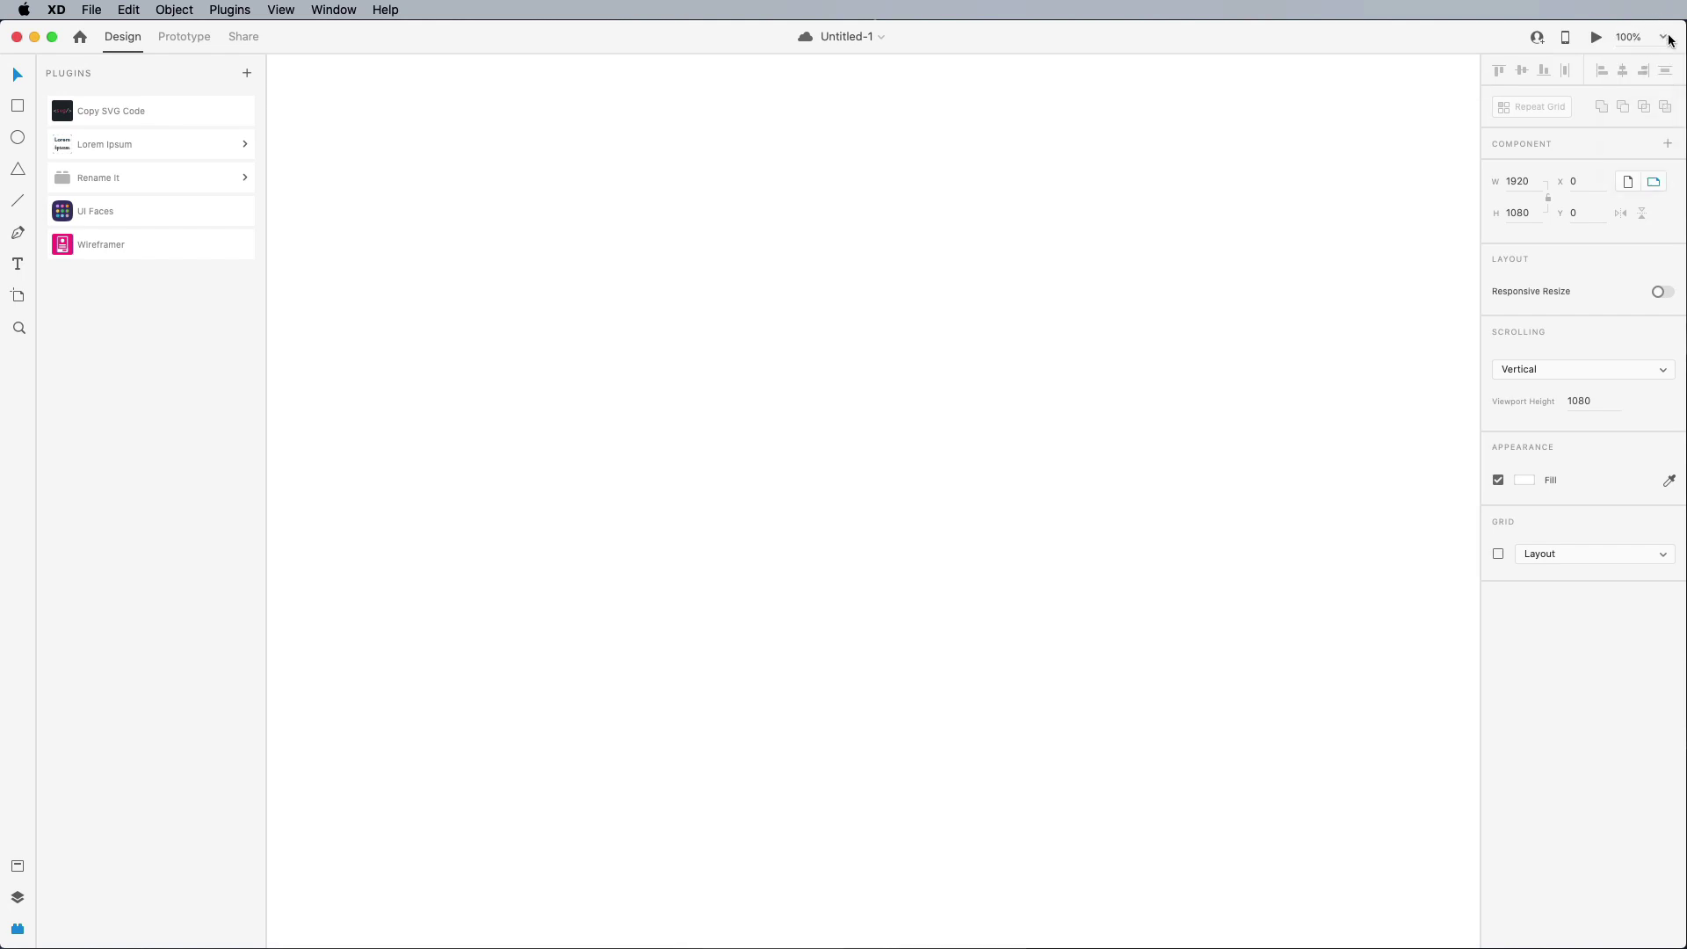
left_click(1668, 40)
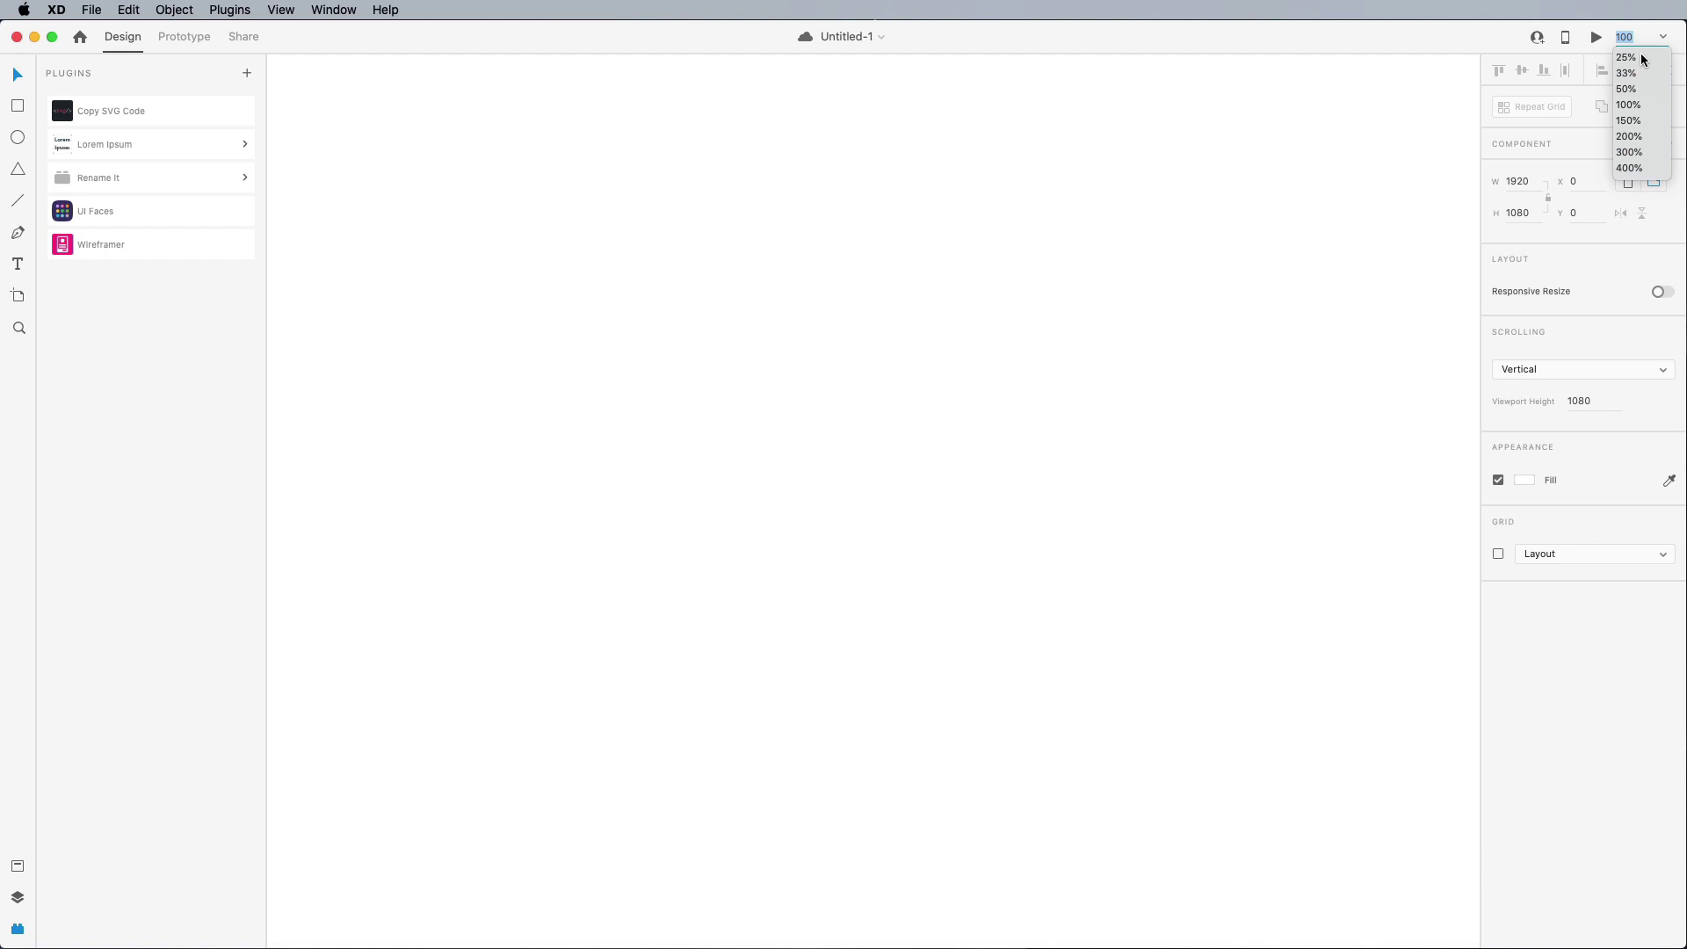
left_click(1642, 57)
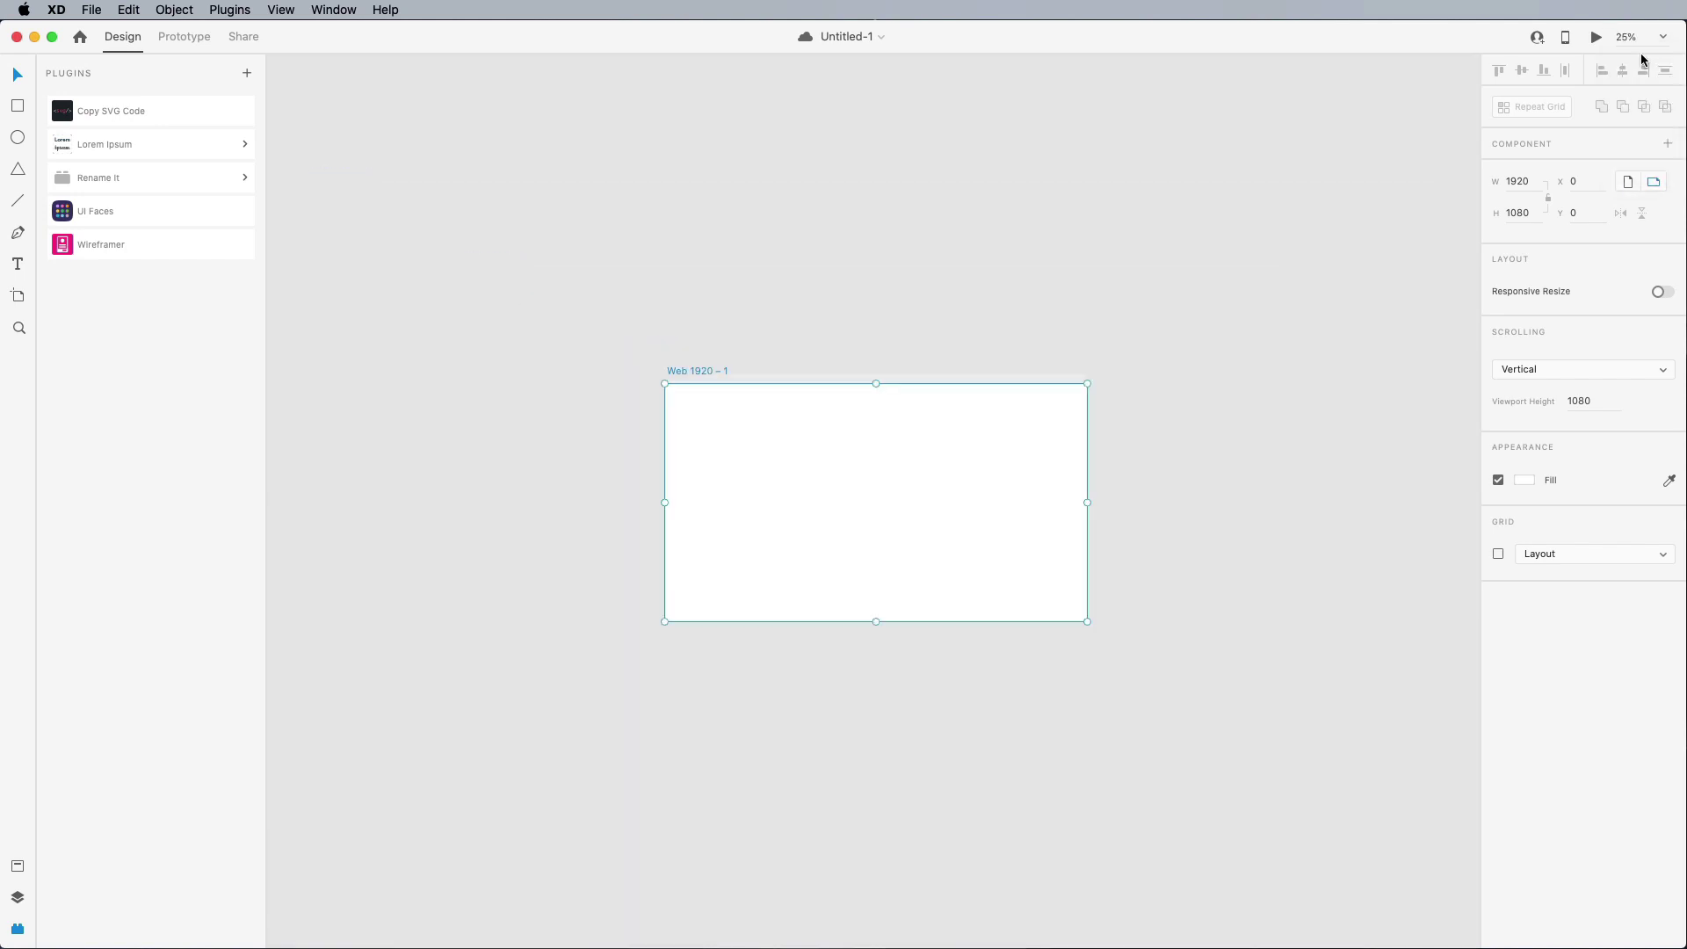
left_click(1663, 39)
left_click(1642, 84)
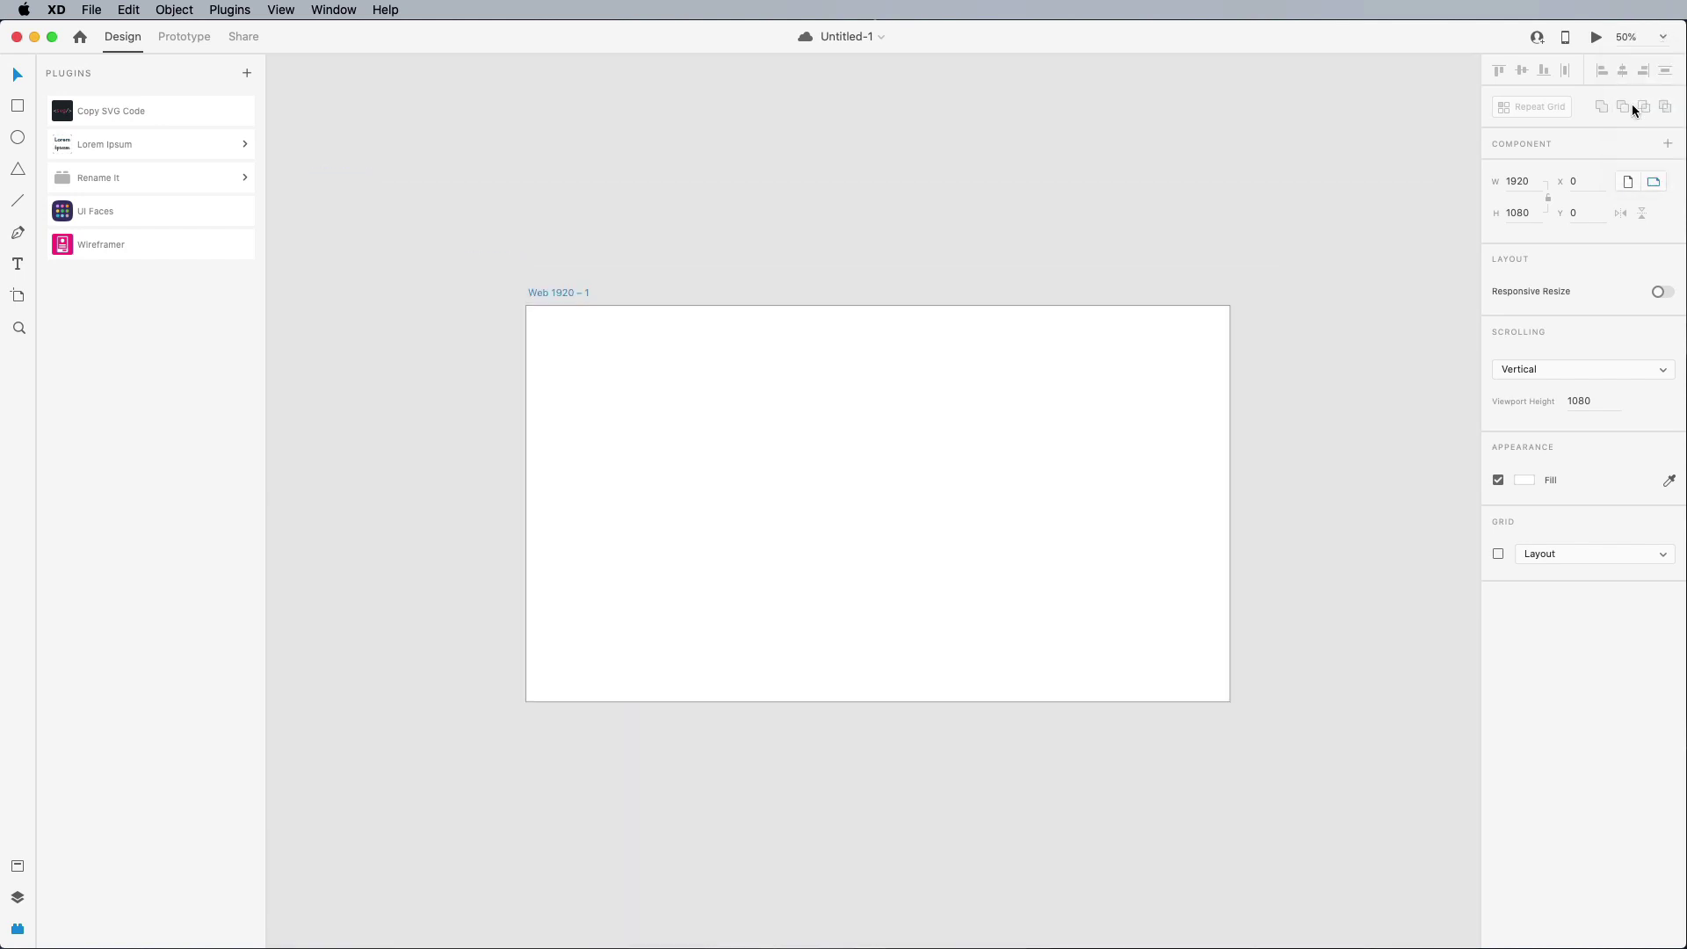
left_click(993, 244)
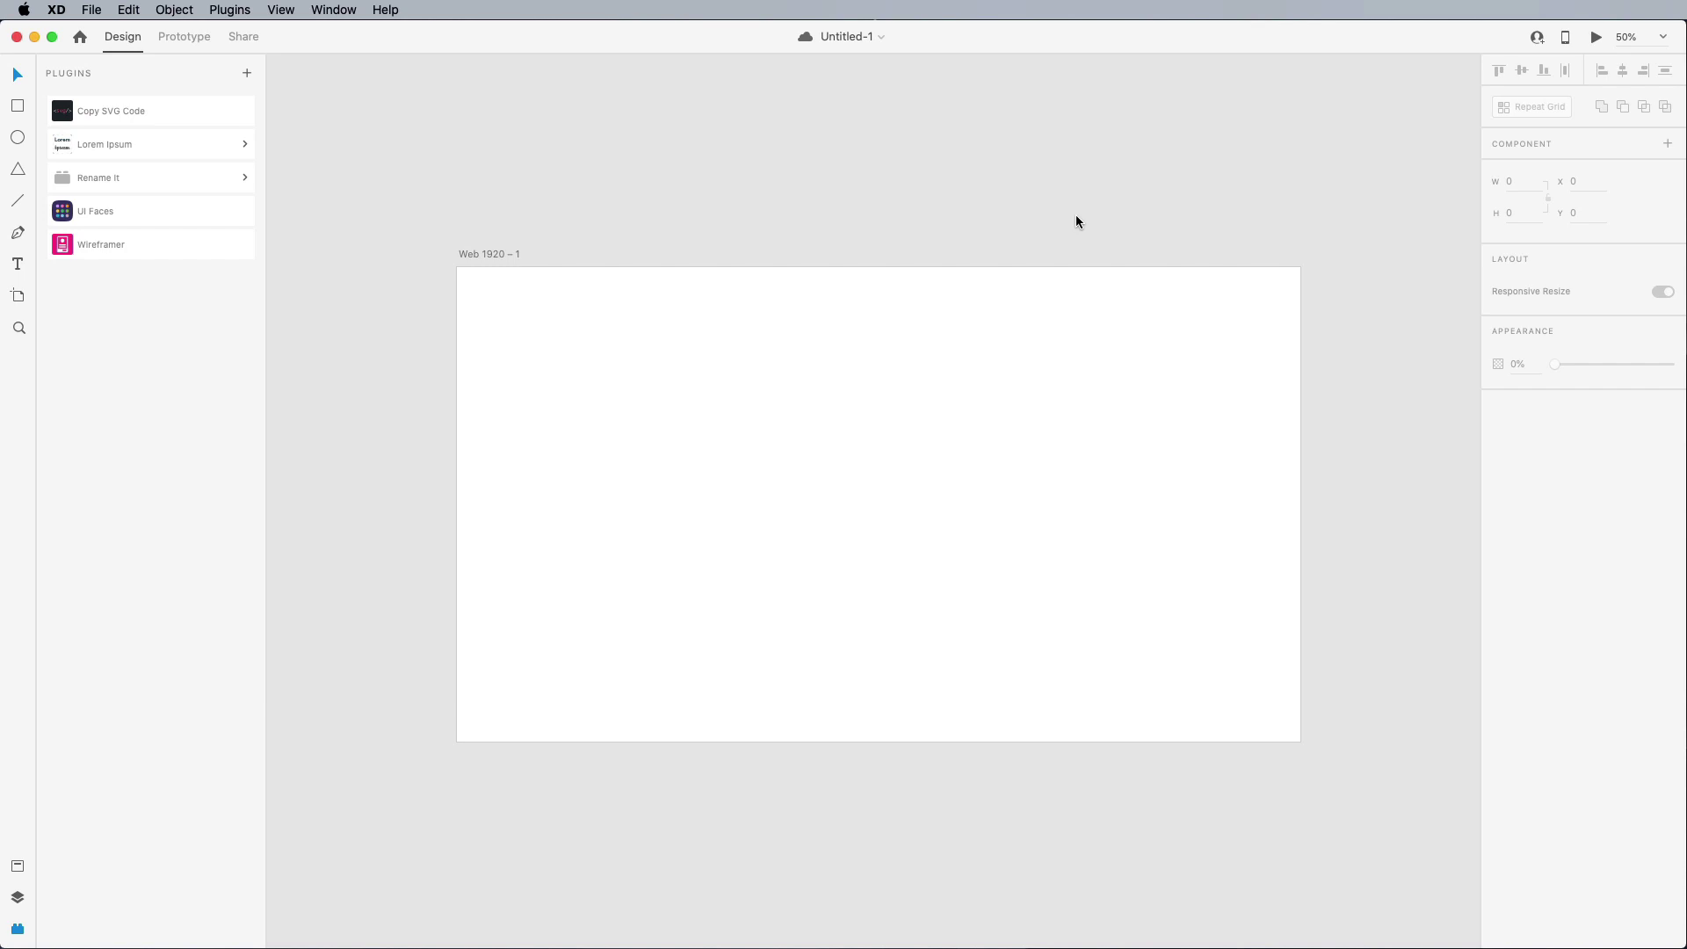
Step: Pan the canvas up, down and sideways to view the Web 1920 – 1 artboard and its surroundings
scroll(803, 810, "down", 1)
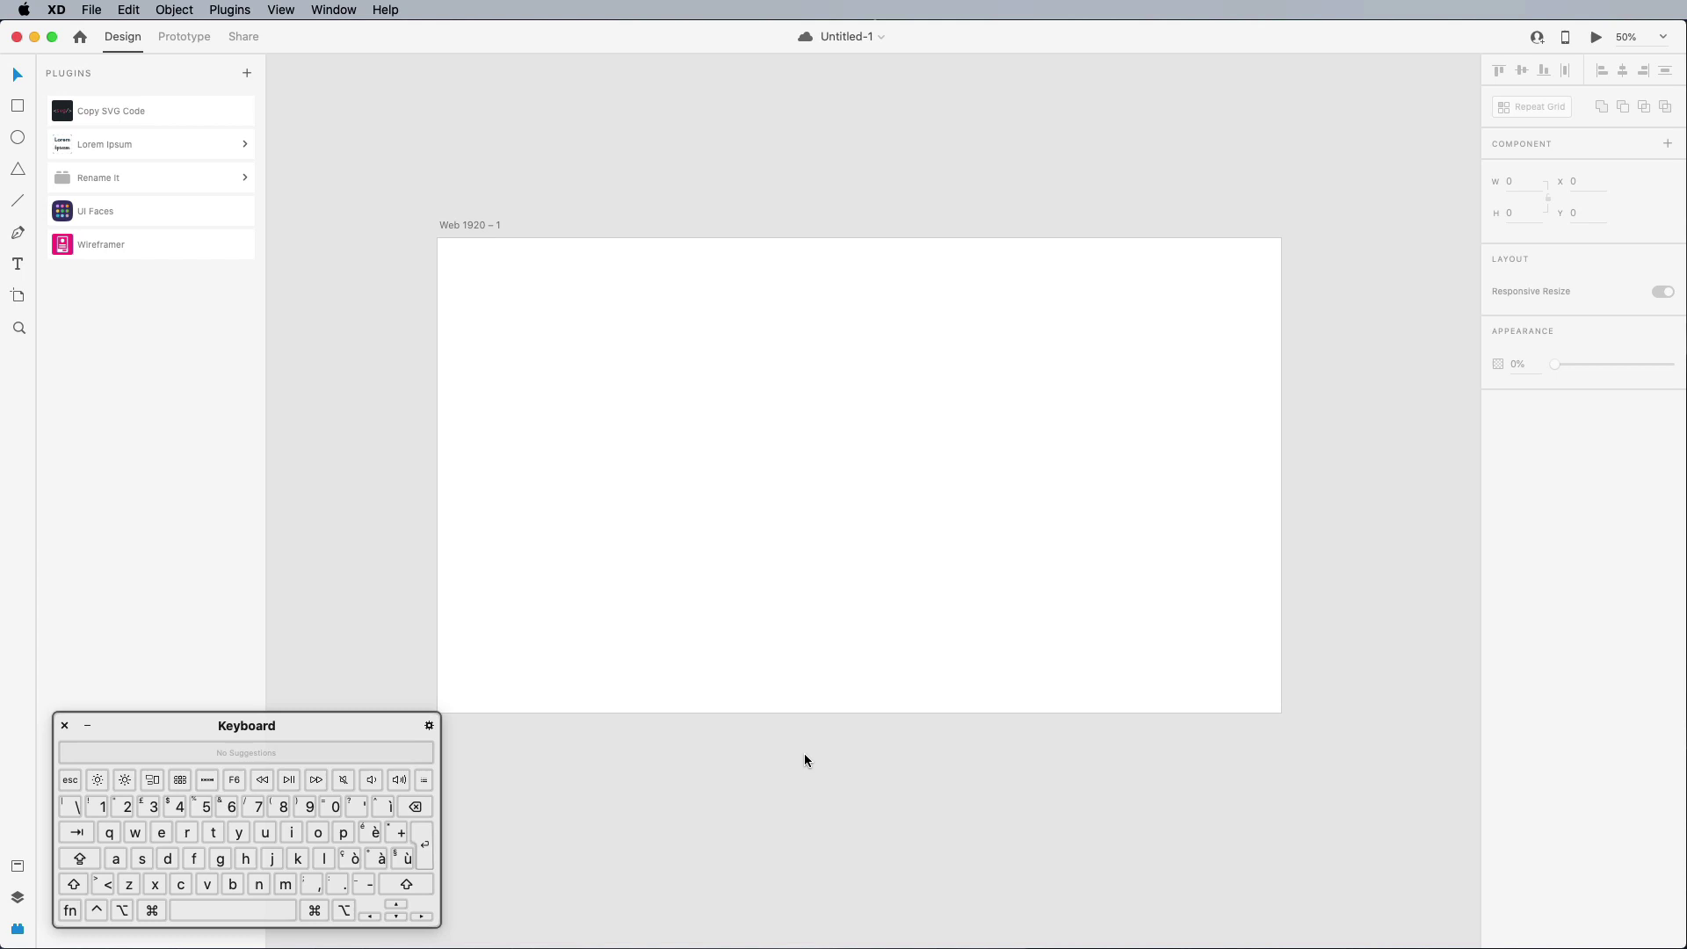
scroll(783, 746, "left", 2)
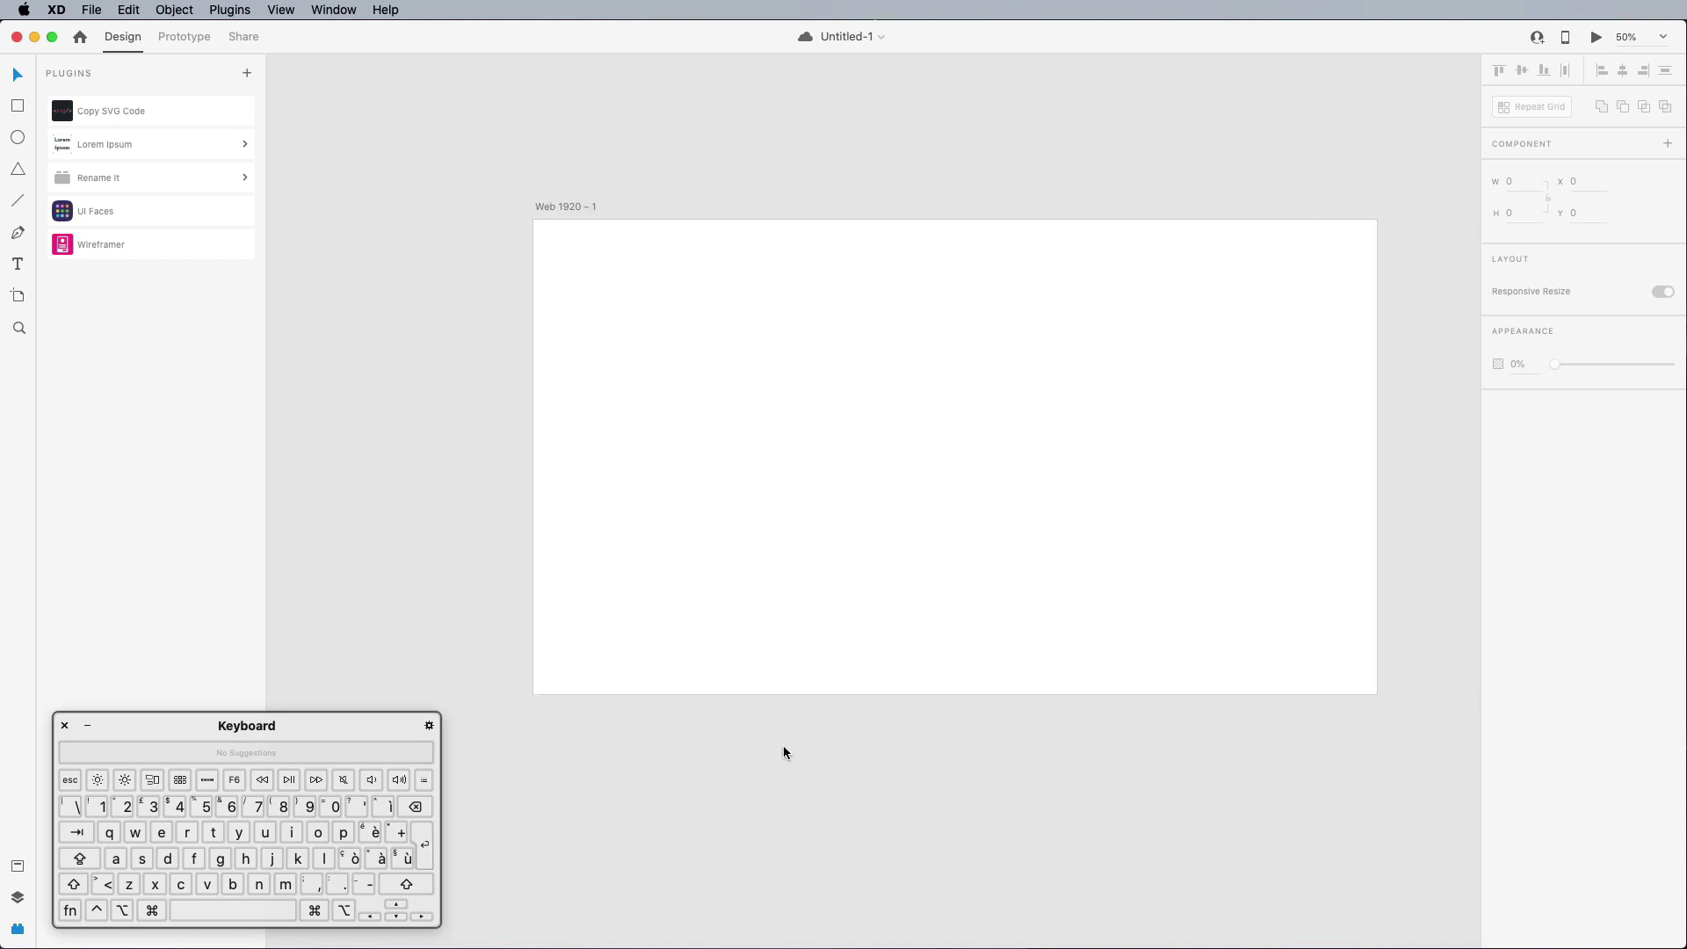
scroll(782, 745, "up", 2)
scroll(781, 746, "right", 2)
scroll(779, 746, "right", 1)
scroll(779, 745, "left", 2)
scroll(778, 745, "right", 3)
scroll(778, 745, "down", 3)
scroll(779, 752, "up", 3)
scroll(779, 752, "left", 2)
scroll(778, 752, "down", 3)
scroll(779, 752, "right", 2)
scroll(778, 752, "up", 3)
scroll(779, 752, "down", 3)
scroll(778, 752, "up", 3)
scroll(779, 752, "left", 1)
scroll(779, 753, "right", 2)
scroll(779, 753, "down", 2)
scroll(779, 752, "left", 3)
scroll(778, 752, "right", 2)
scroll(778, 752, "up", 2)
scroll(778, 753, "left", 2)
scroll(779, 752, "right", 2)
scroll(779, 752, "down", 2)
scroll(778, 753, "down", 4)
scroll(779, 752, "up", 6)
scroll(778, 752, "up", 2)
scroll(779, 753, "down", 2)
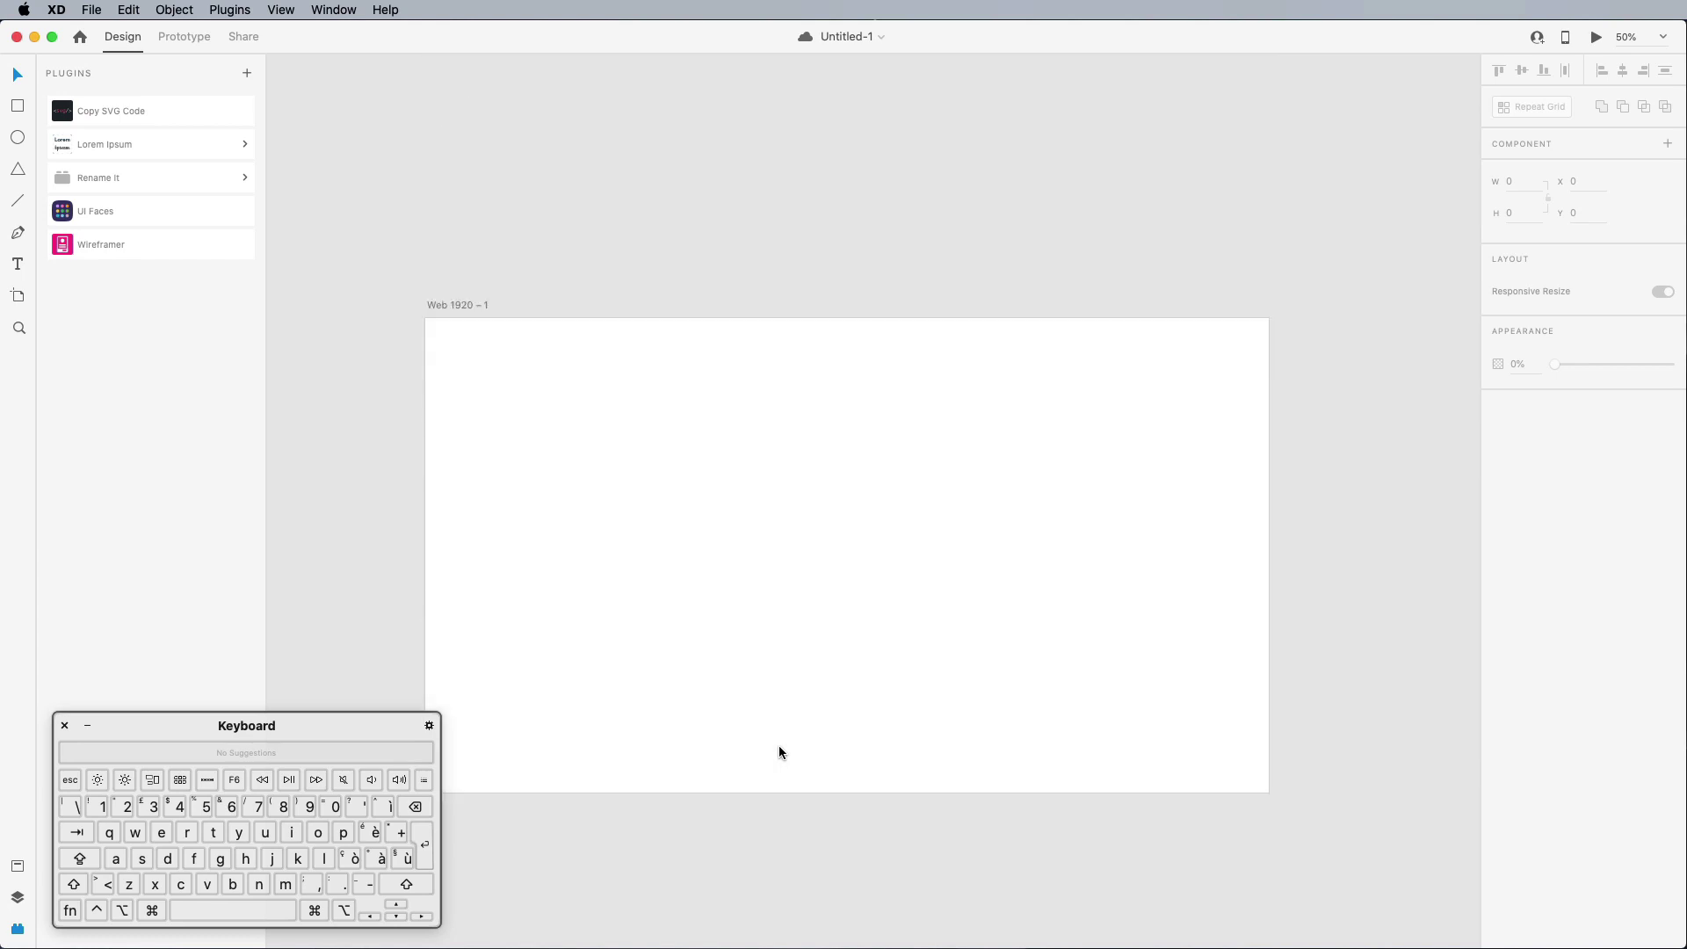
scroll(779, 753, "down", 4)
scroll(779, 752, "left", 2)
scroll(778, 753, "up", 2)
scroll(779, 752, "right", 3)
scroll(780, 752, "down", 2)
scroll(780, 752, "right", 2)
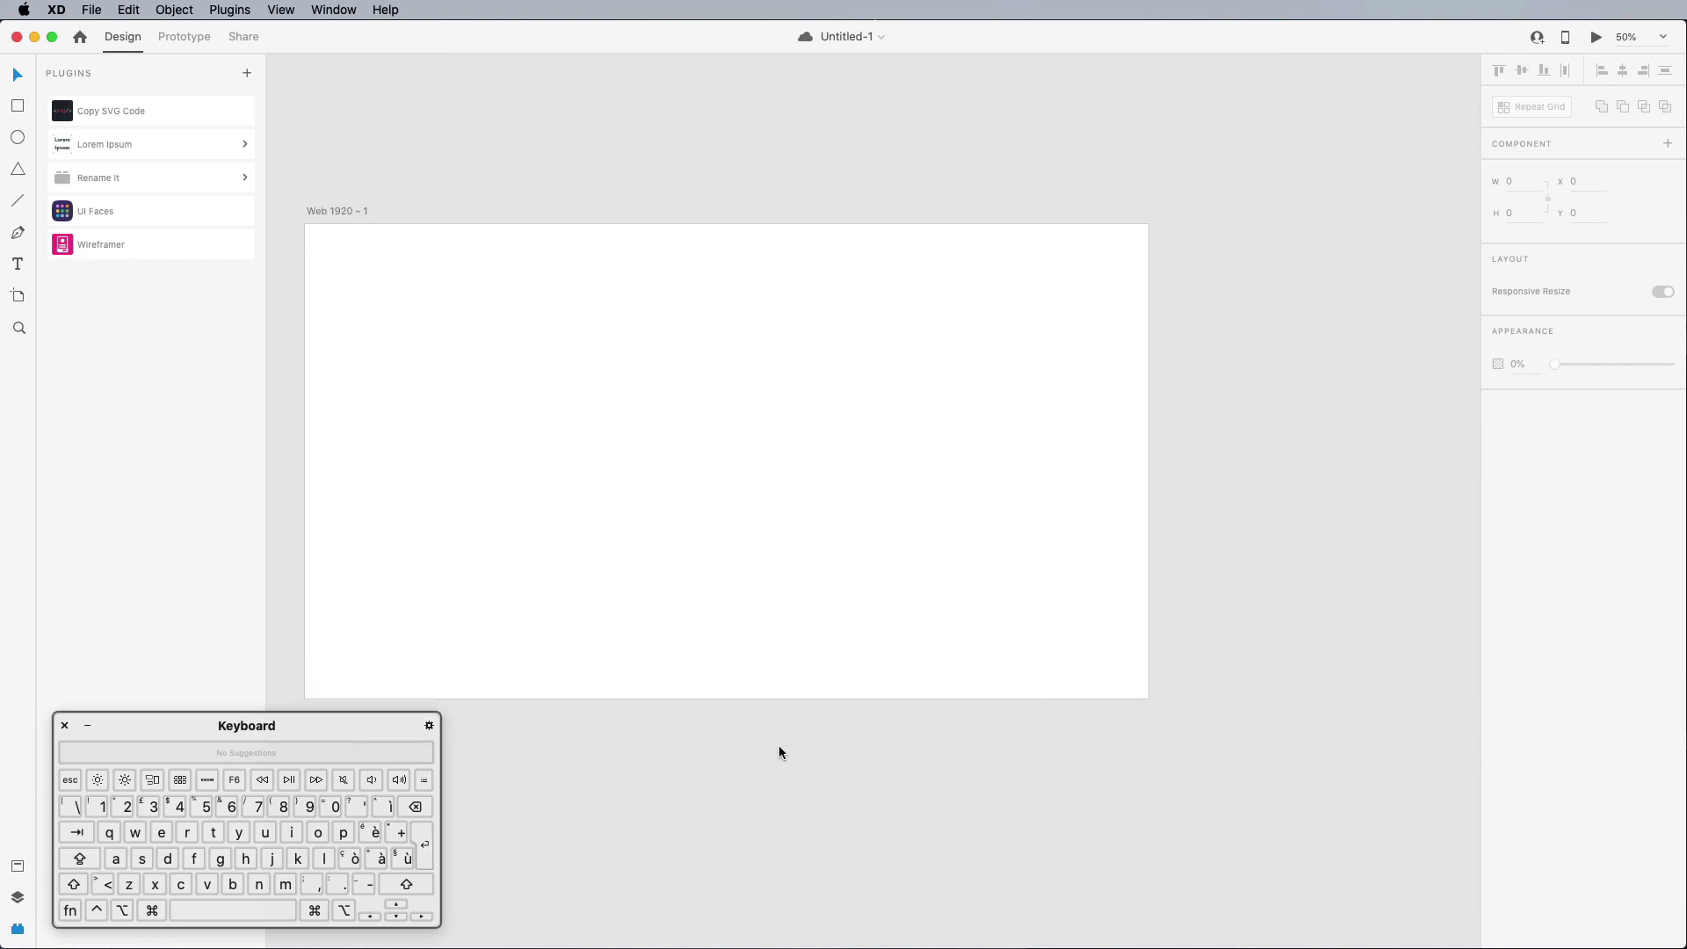
scroll(779, 752, "left", 6)
scroll(779, 753, "down", 1)
scroll(779, 752, "right", 3)
scroll(780, 752, "up", 4)
scroll(779, 752, "right", 2)
scroll(779, 753, "down", 5)
scroll(779, 752, "left", 2)
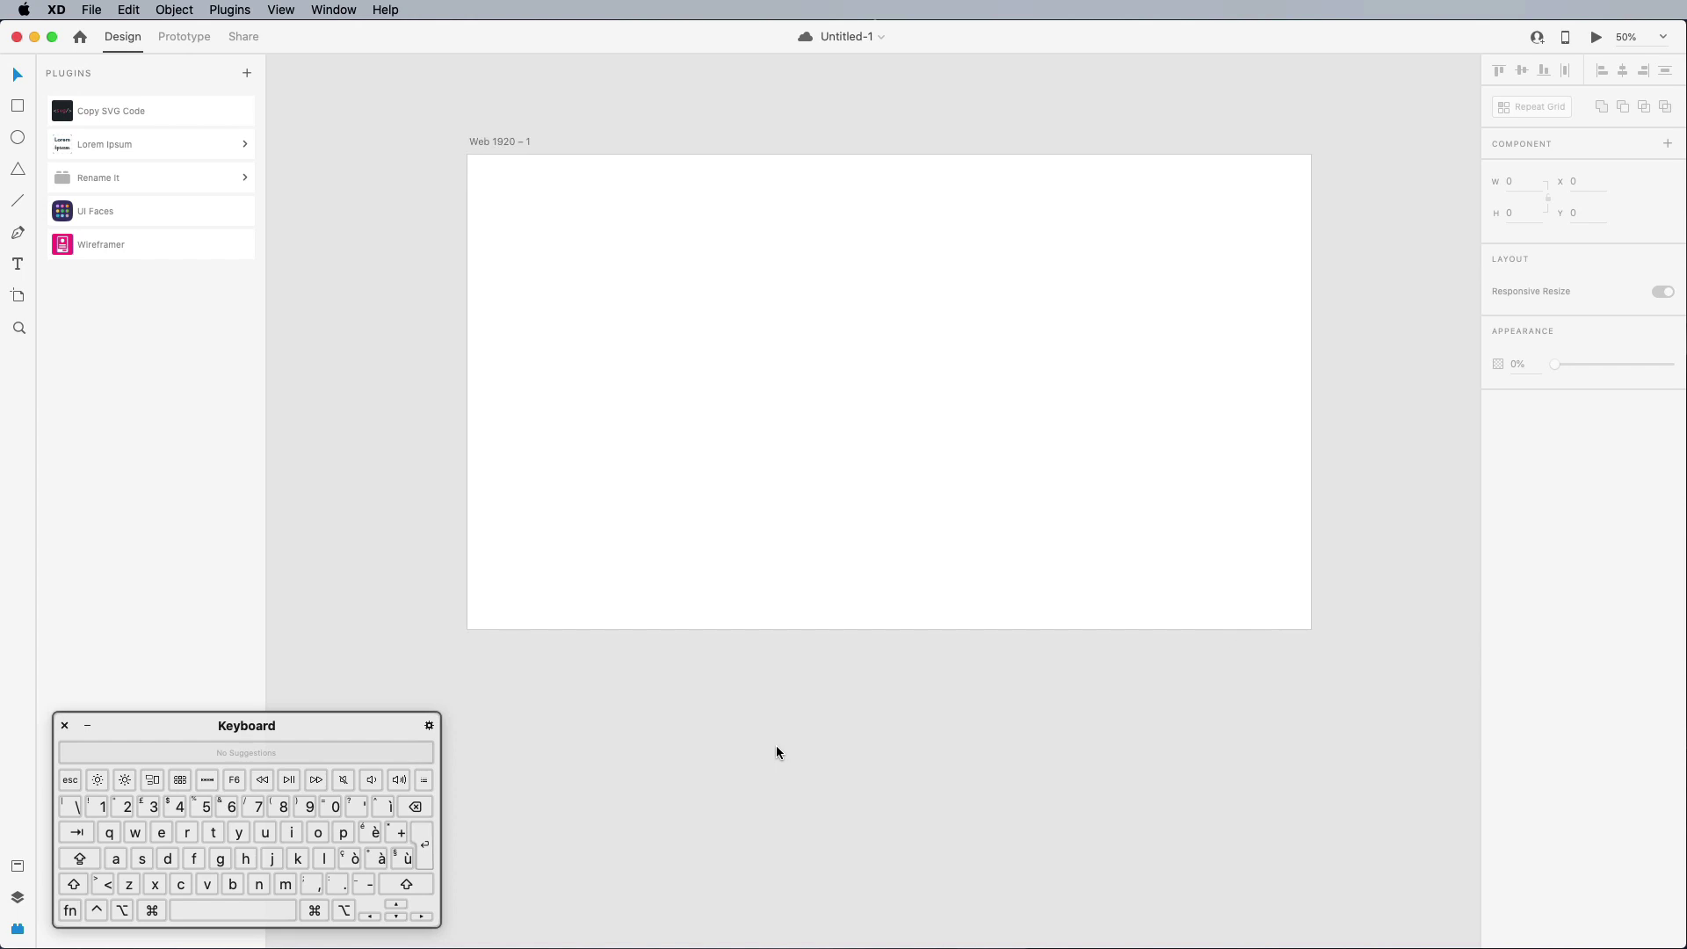
scroll(787, 726, "up", 1)
scroll(788, 726, "left", 1)
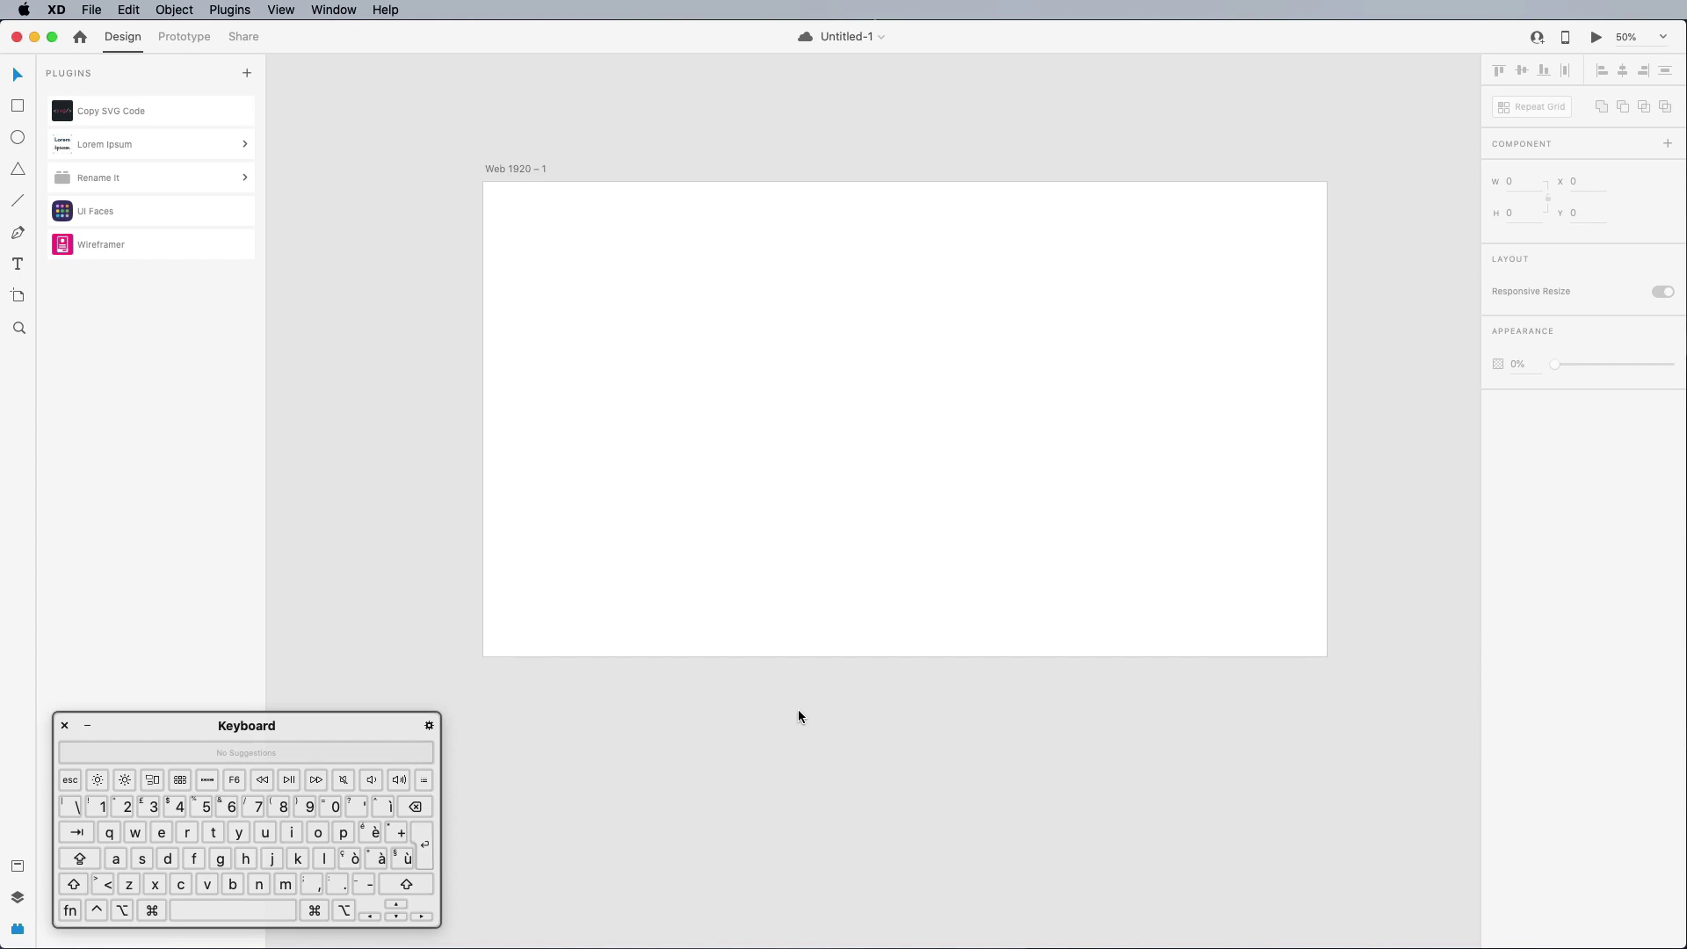
scroll(798, 716, "up", 1)
Step: Use the temporary Hand tool to shift the view of the Web 1920 – 1 artboard in several directions
key("space")
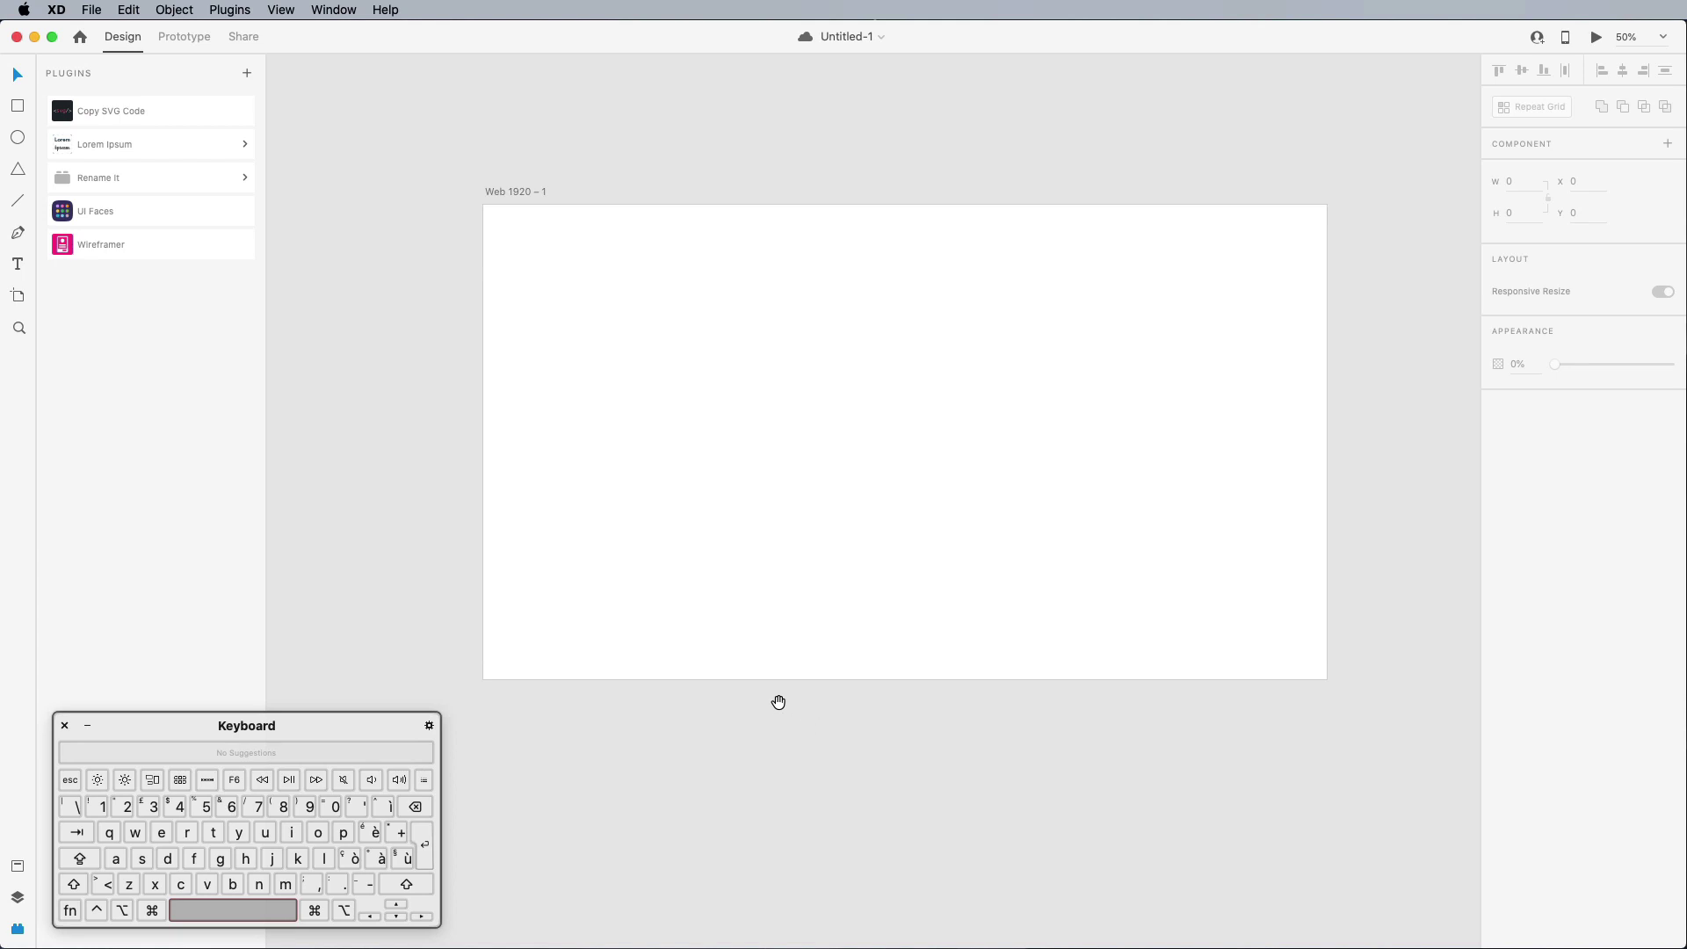
left_click_drag(772, 700, 512, 610)
left_click_drag(1089, 746, 1029, 565)
left_click_drag(818, 715, 960, 682)
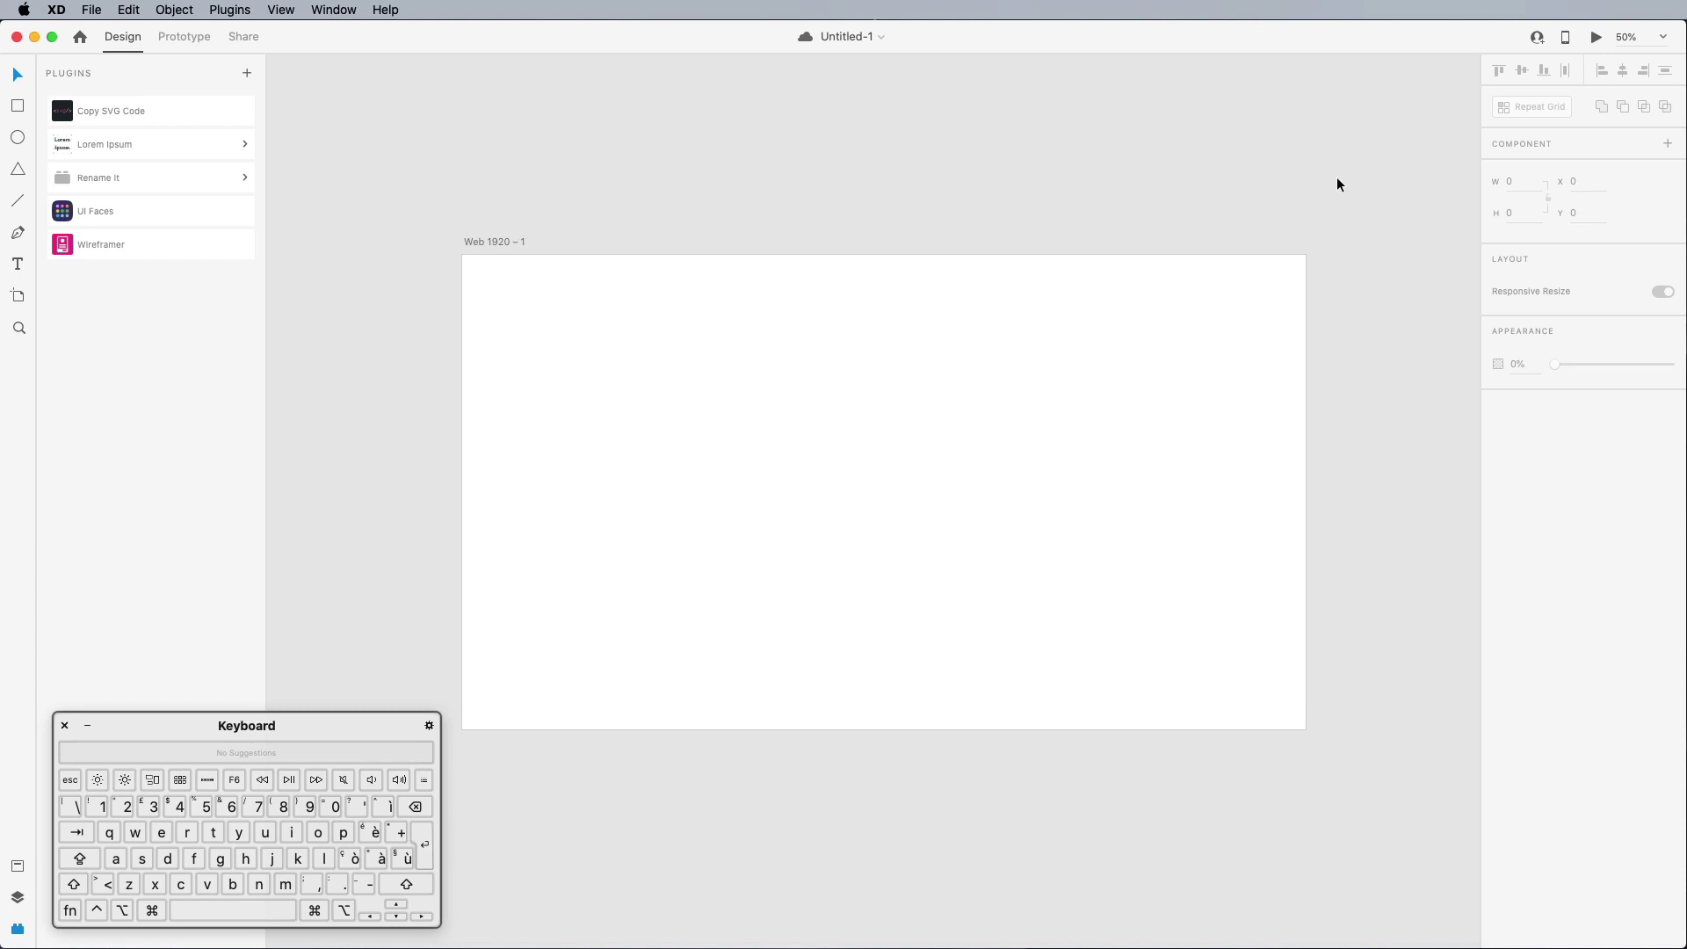
Step: Zoom in and out on the artboard in increments, finishing at 50% magnification
key("super+plus")
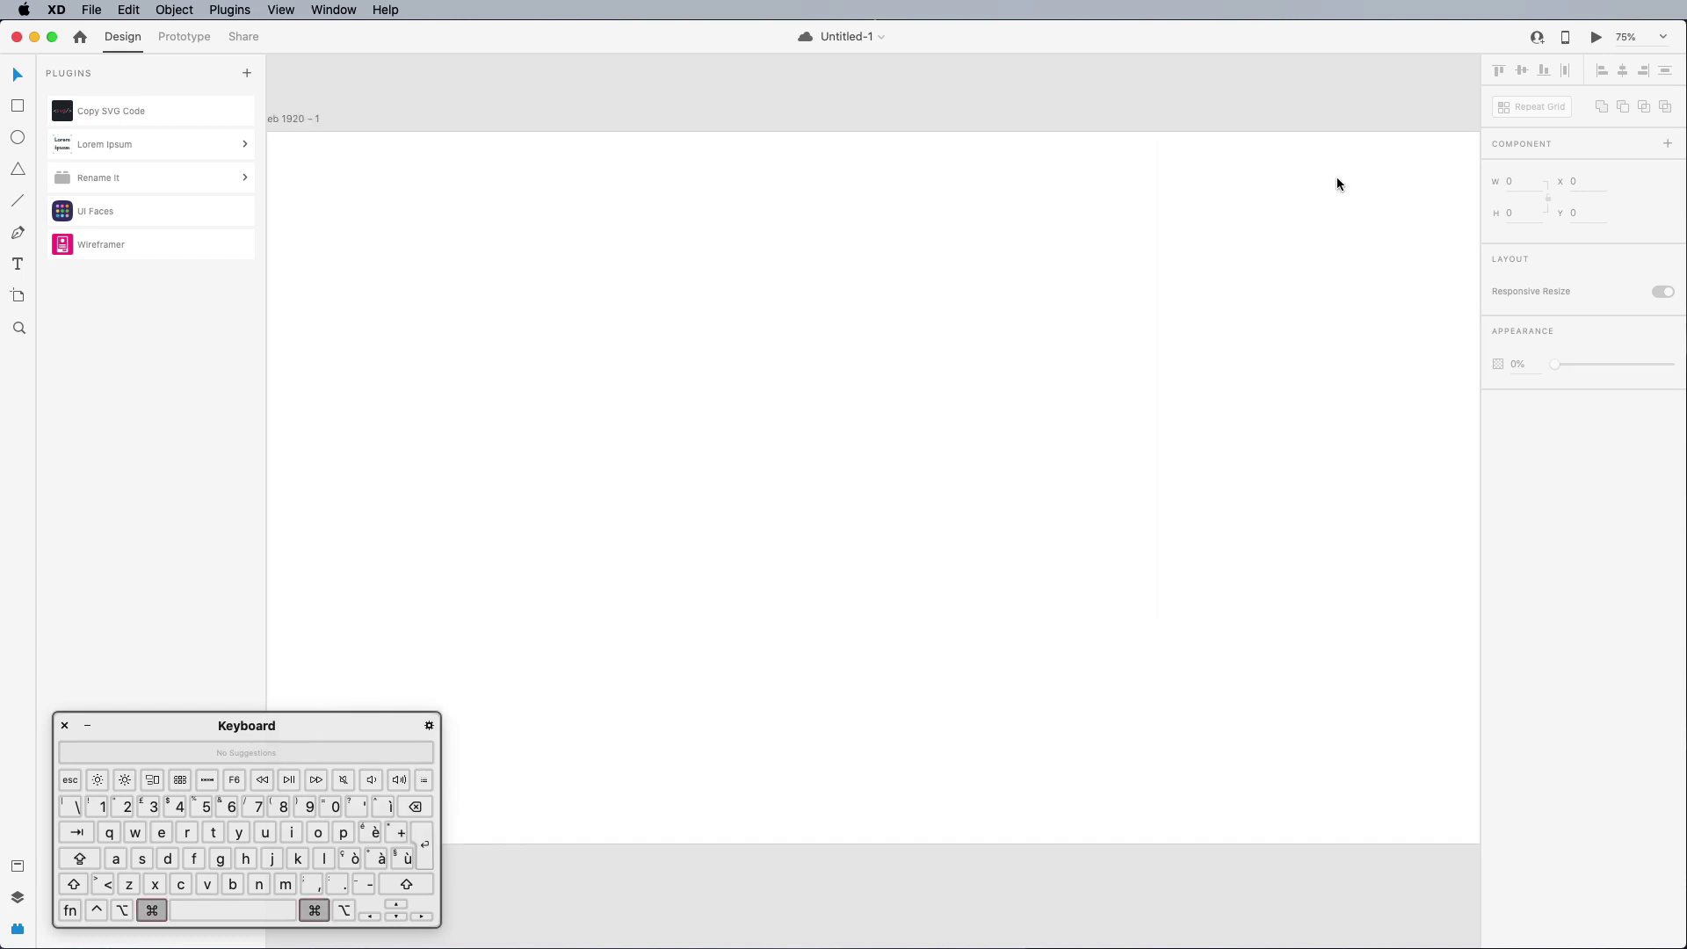
key("super+plus")
key("super+plus")
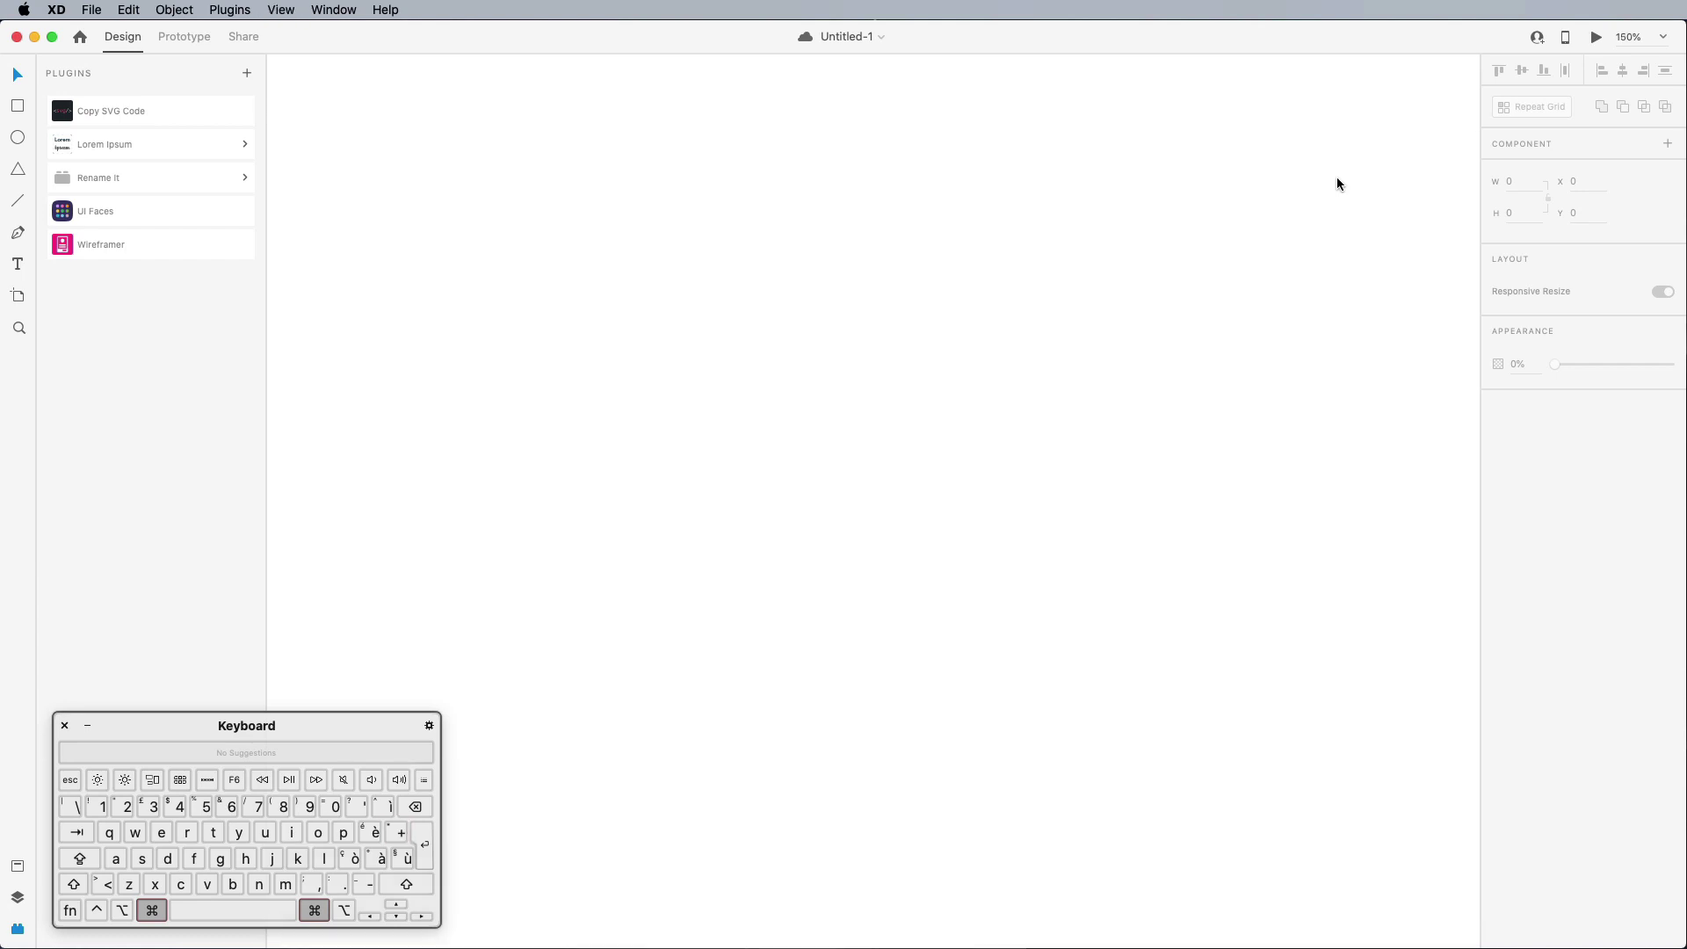
key("super+minus")
key("super+minus")
key("super+minus")
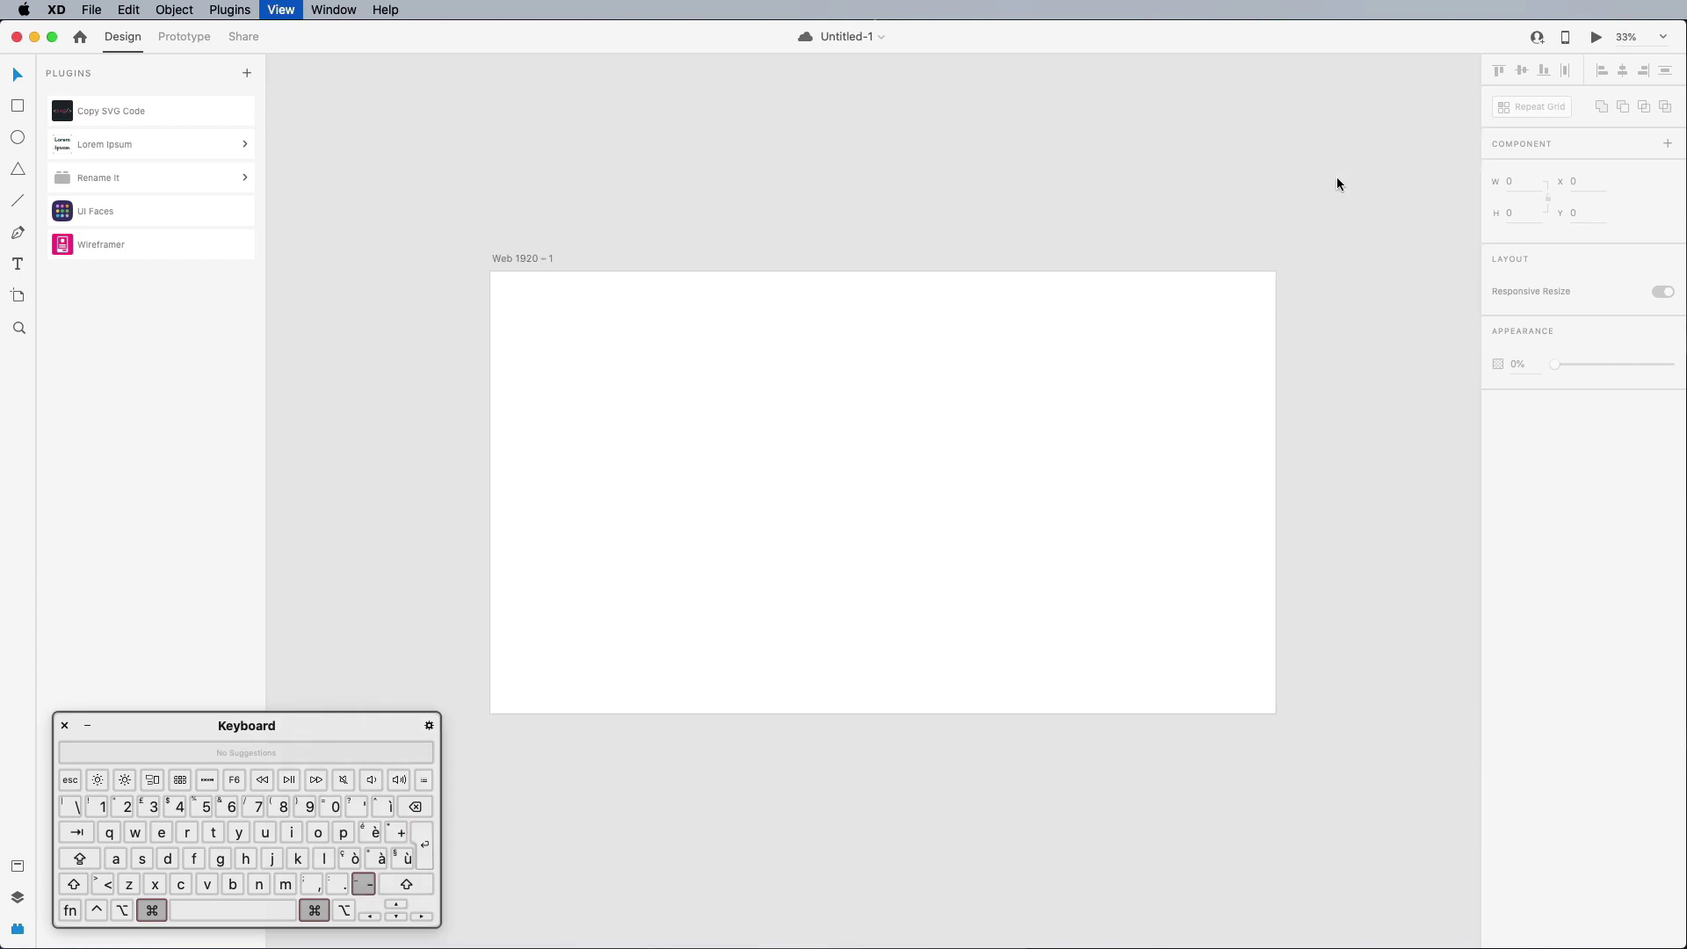
key("super+plus")
key("super+plus")
key("super+minus")
key("super+minus")
key("super+minus")
key("super+plus")
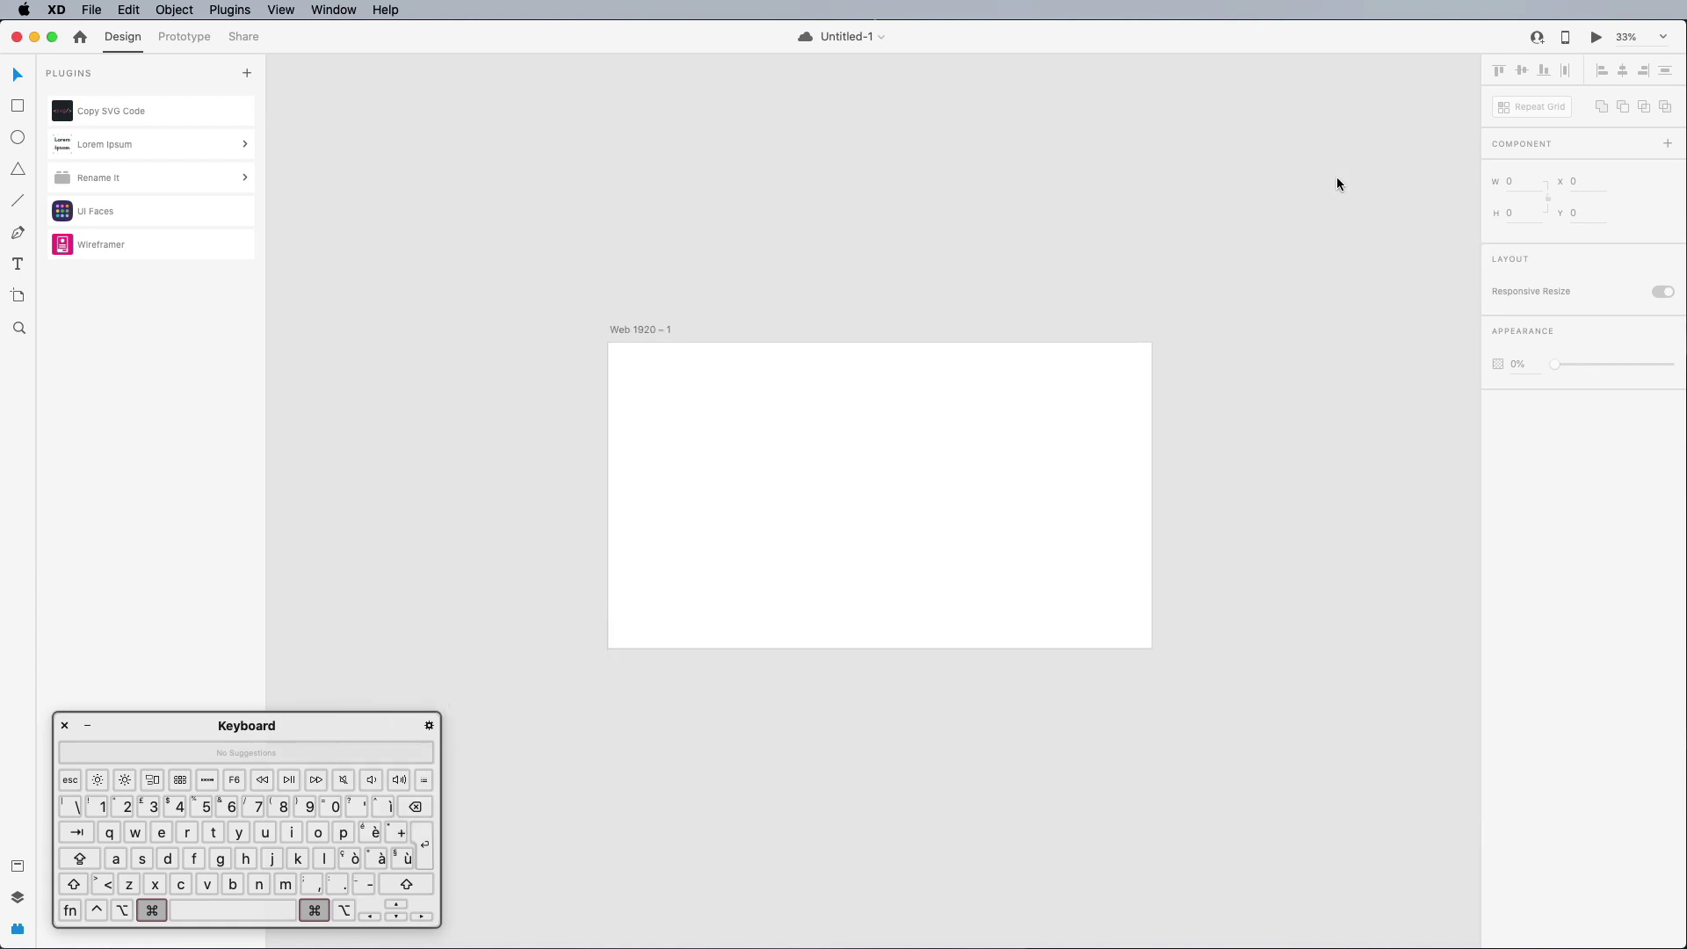
key("super+plus")
key("super+plus")
key("super+minus")
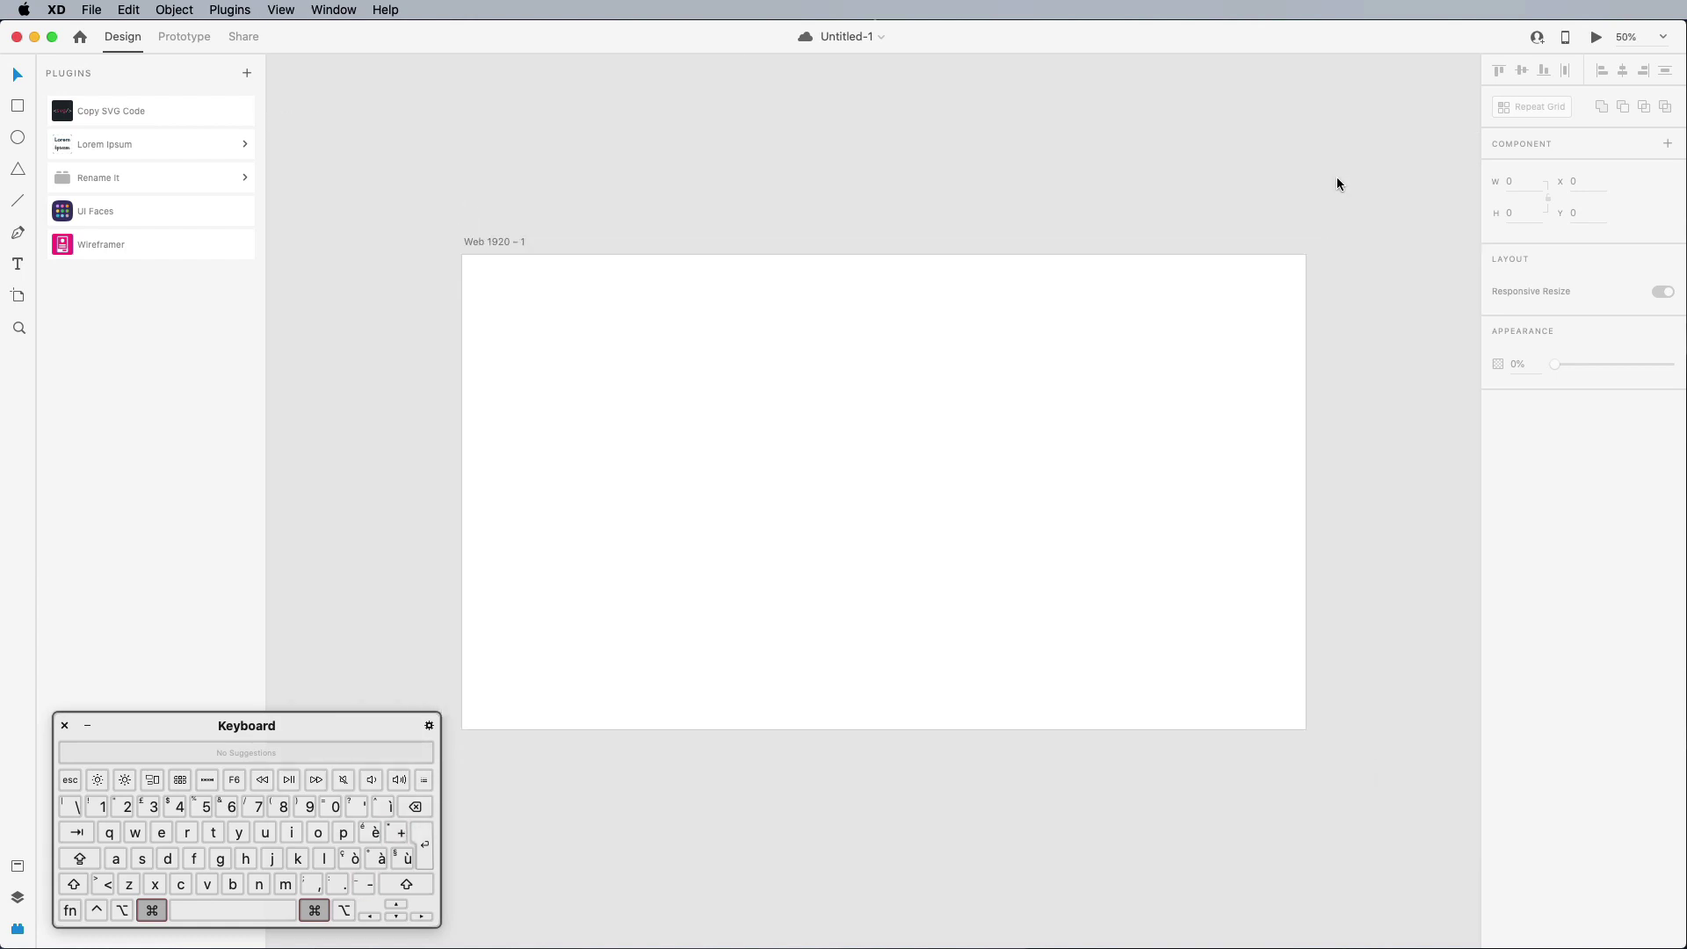
Step: View the artboard at the preset zoom levels 33%, 50%, 100% and 150%, and return through 100% to 50%
left_click(1664, 40)
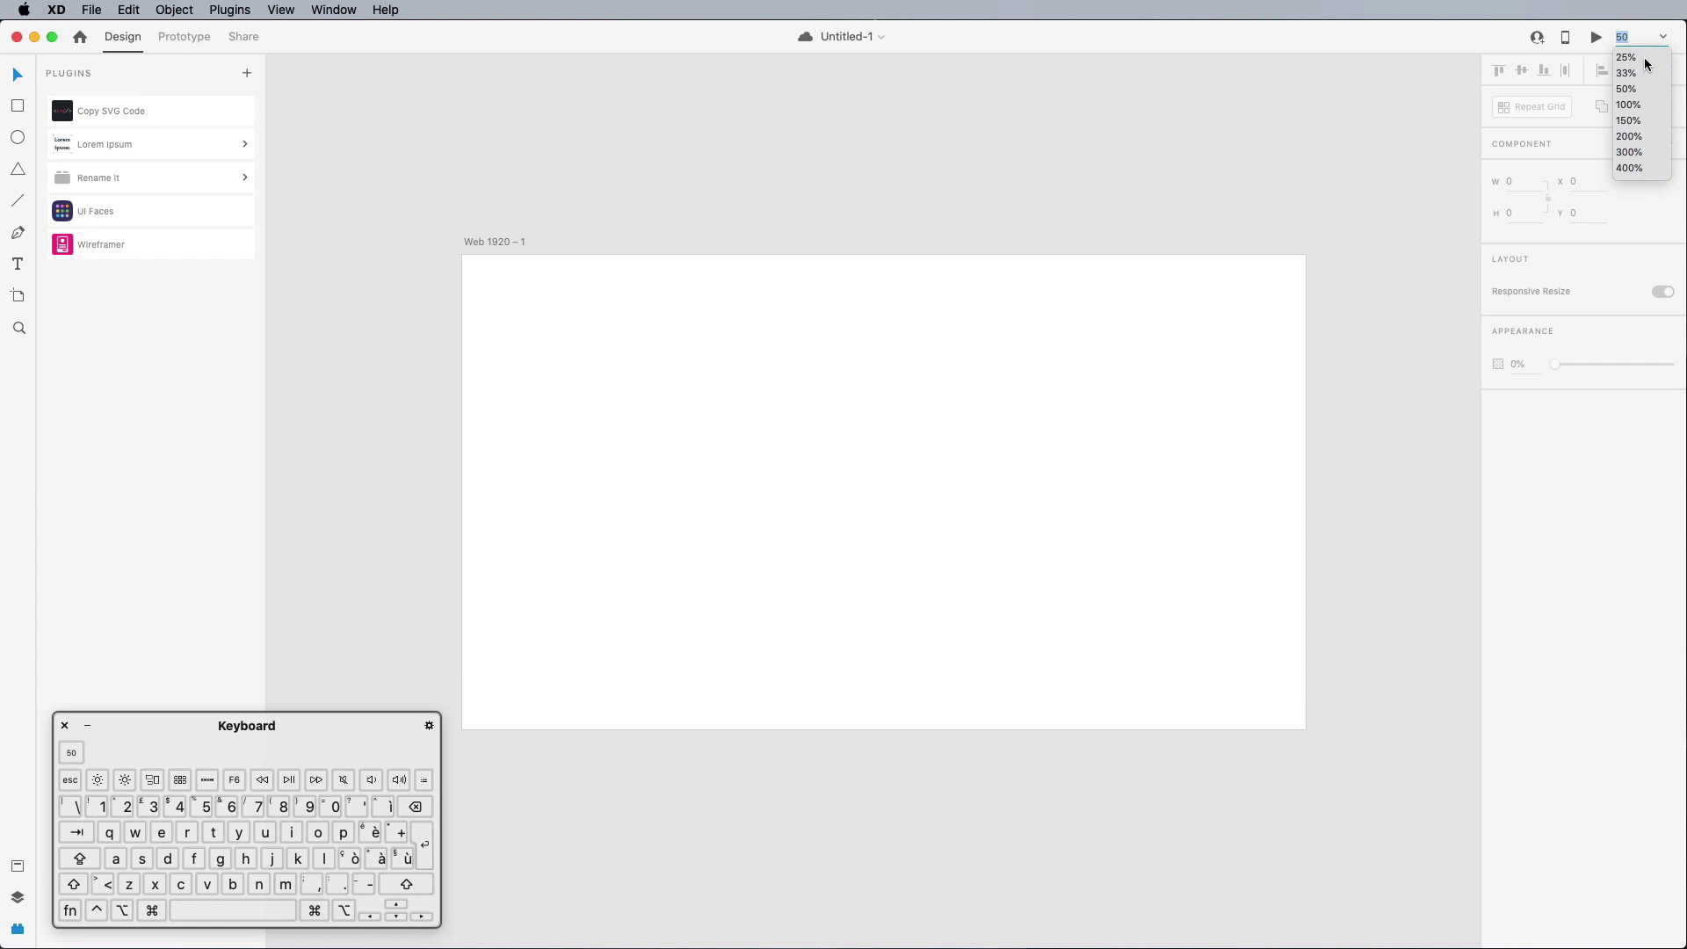
left_click(1641, 73)
left_click(1663, 39)
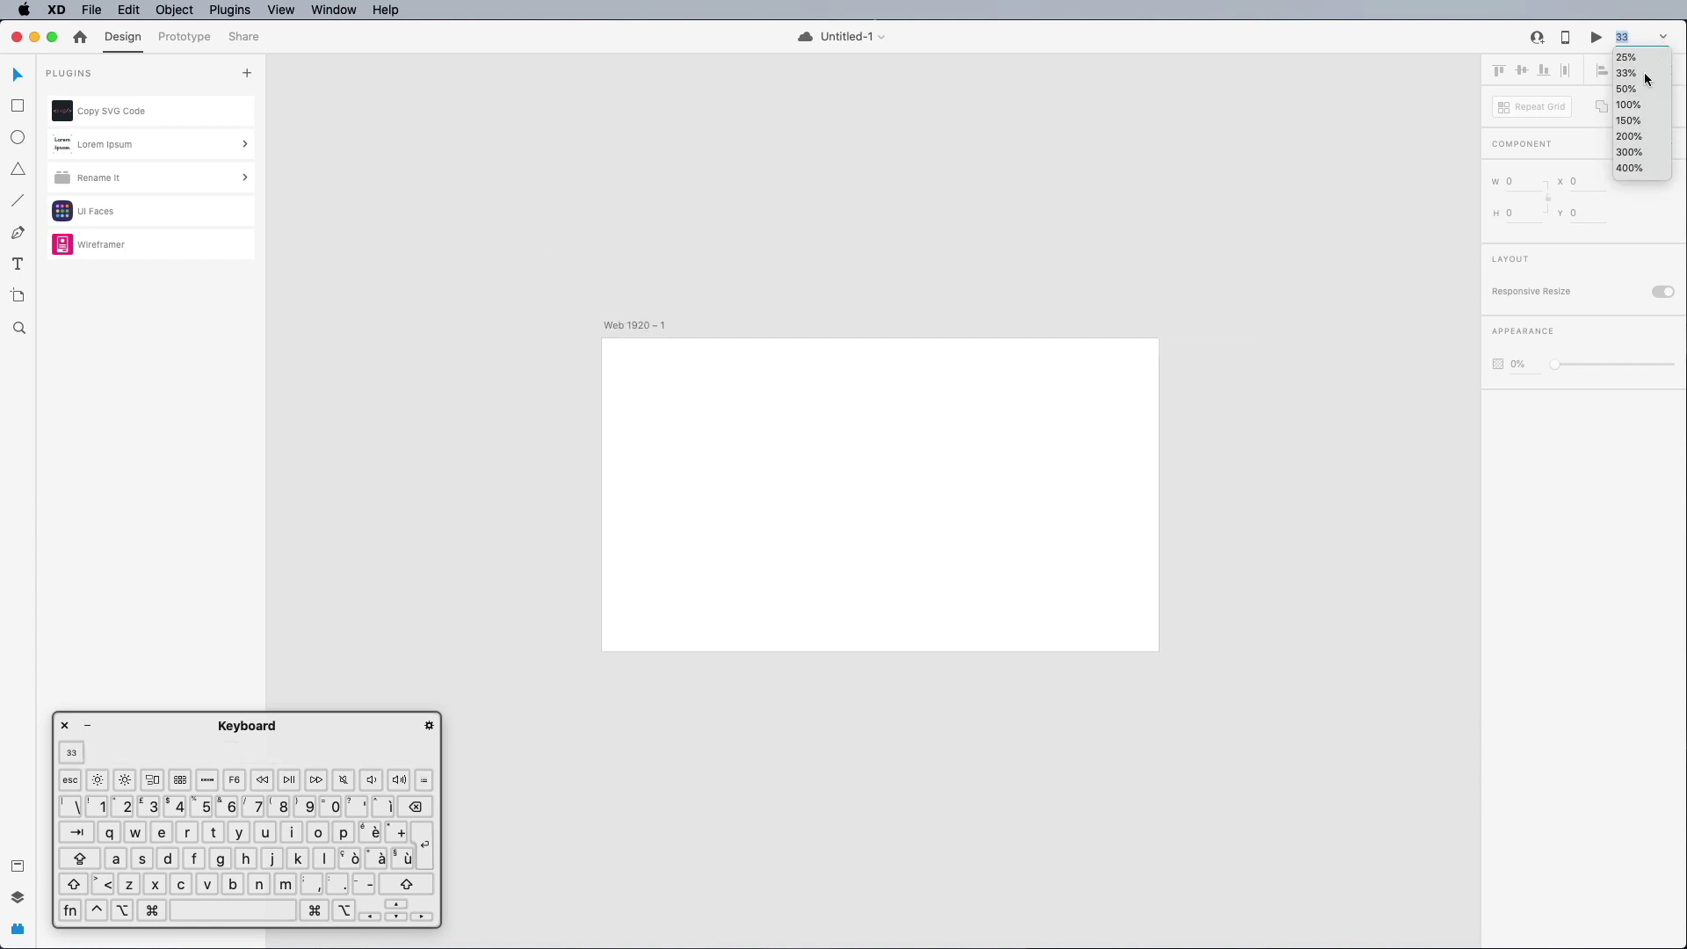
left_click(1634, 90)
left_click(1662, 39)
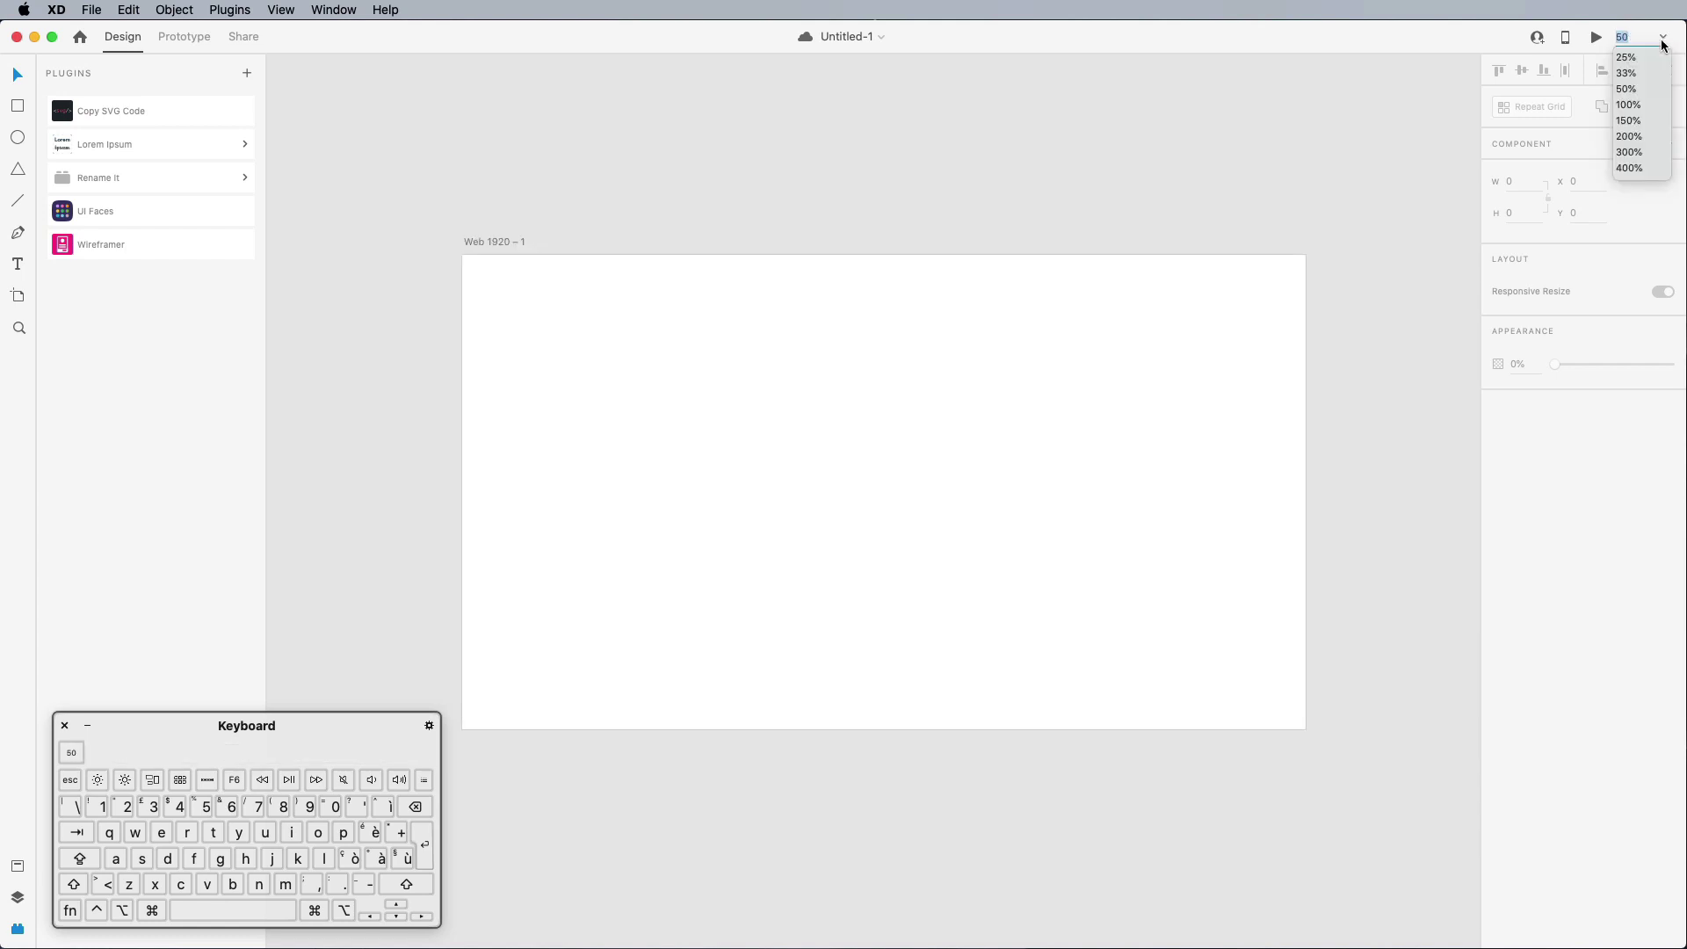
left_click(1638, 103)
left_click(1662, 39)
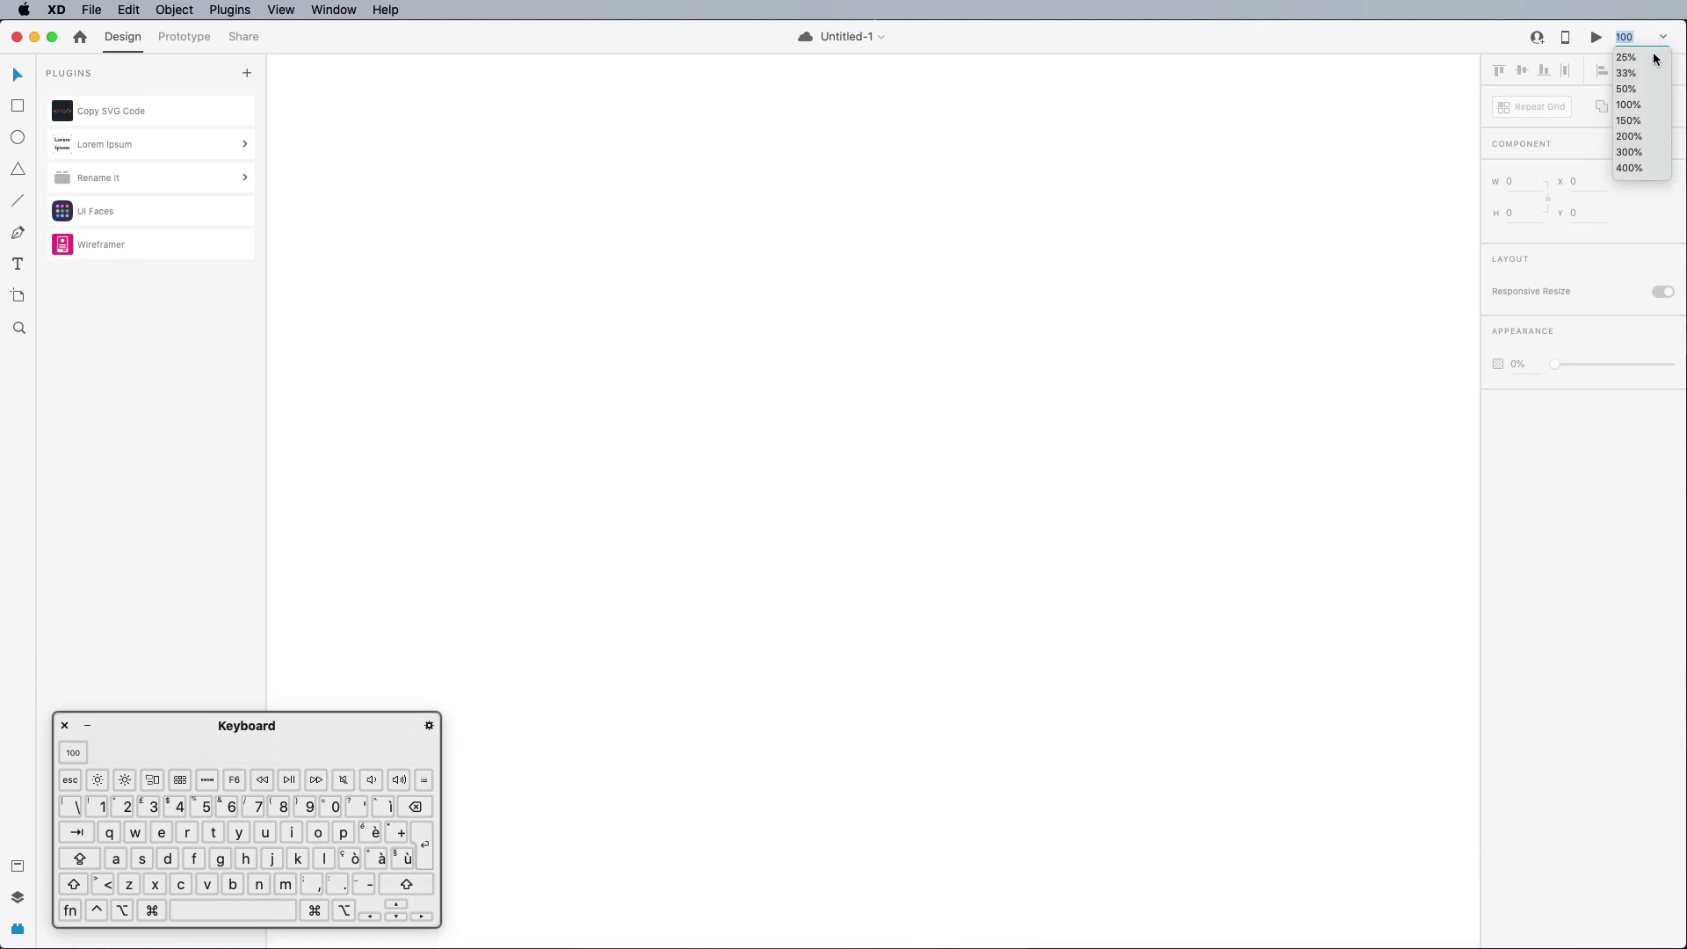
left_click(1640, 120)
left_click(1663, 37)
left_click(1649, 103)
left_click(1662, 39)
left_click(1641, 86)
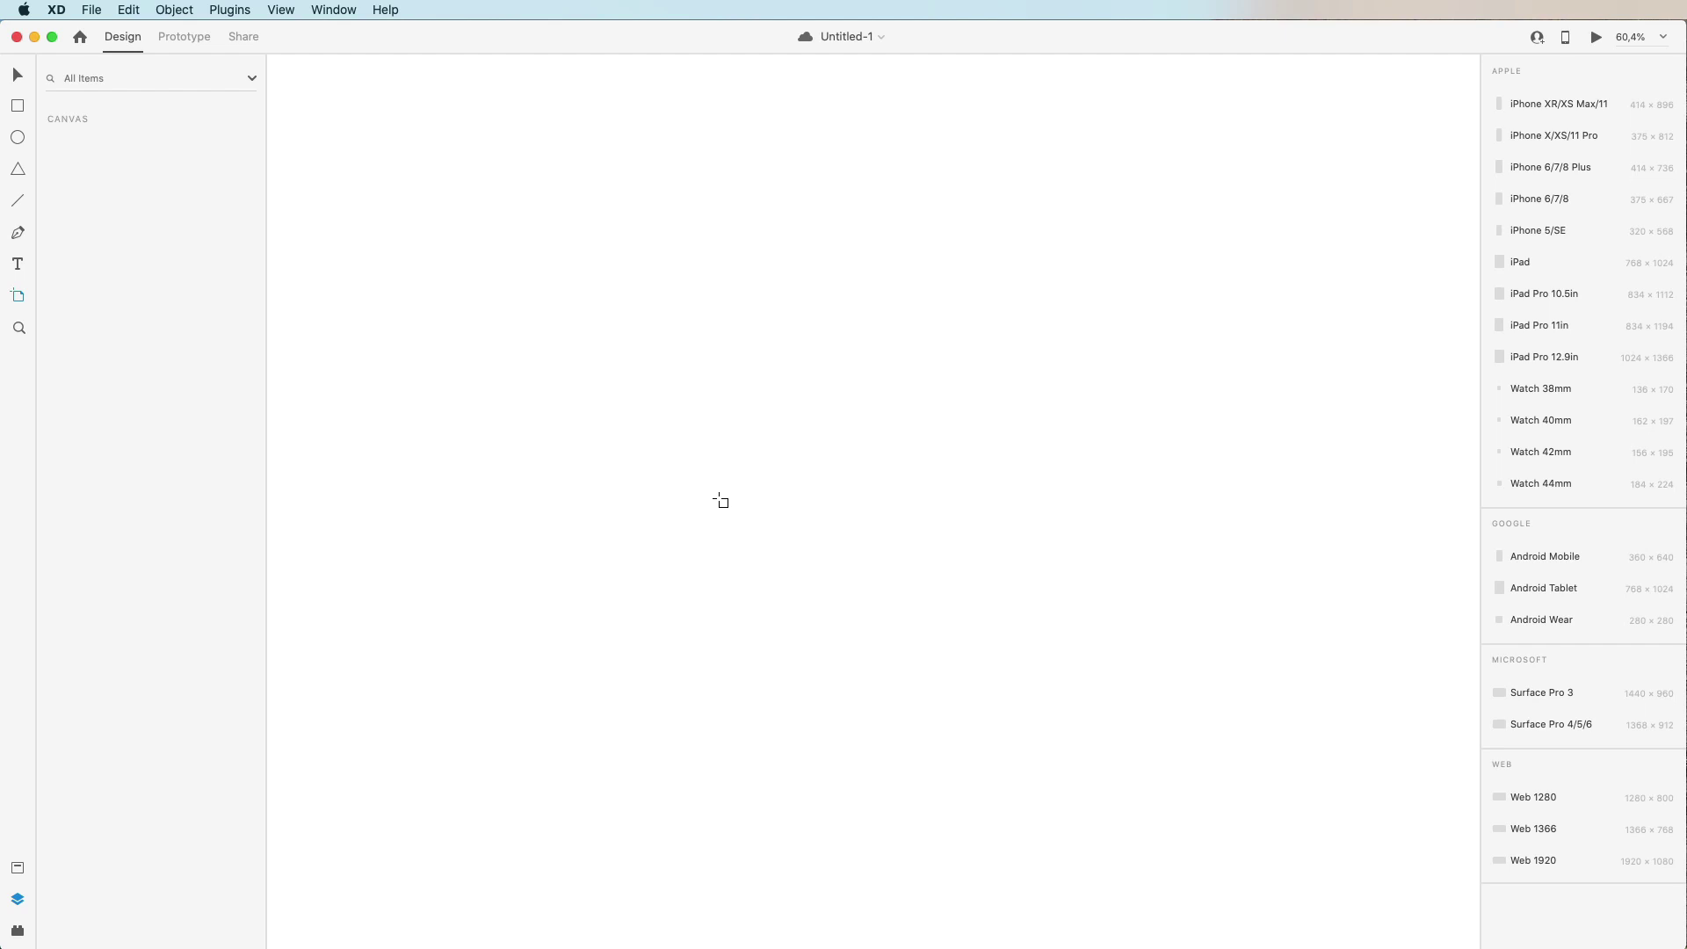
Step: Open the home screen over the canvas, examine the iPhone and Android size presets for new documents, and close it
left_click(79, 37)
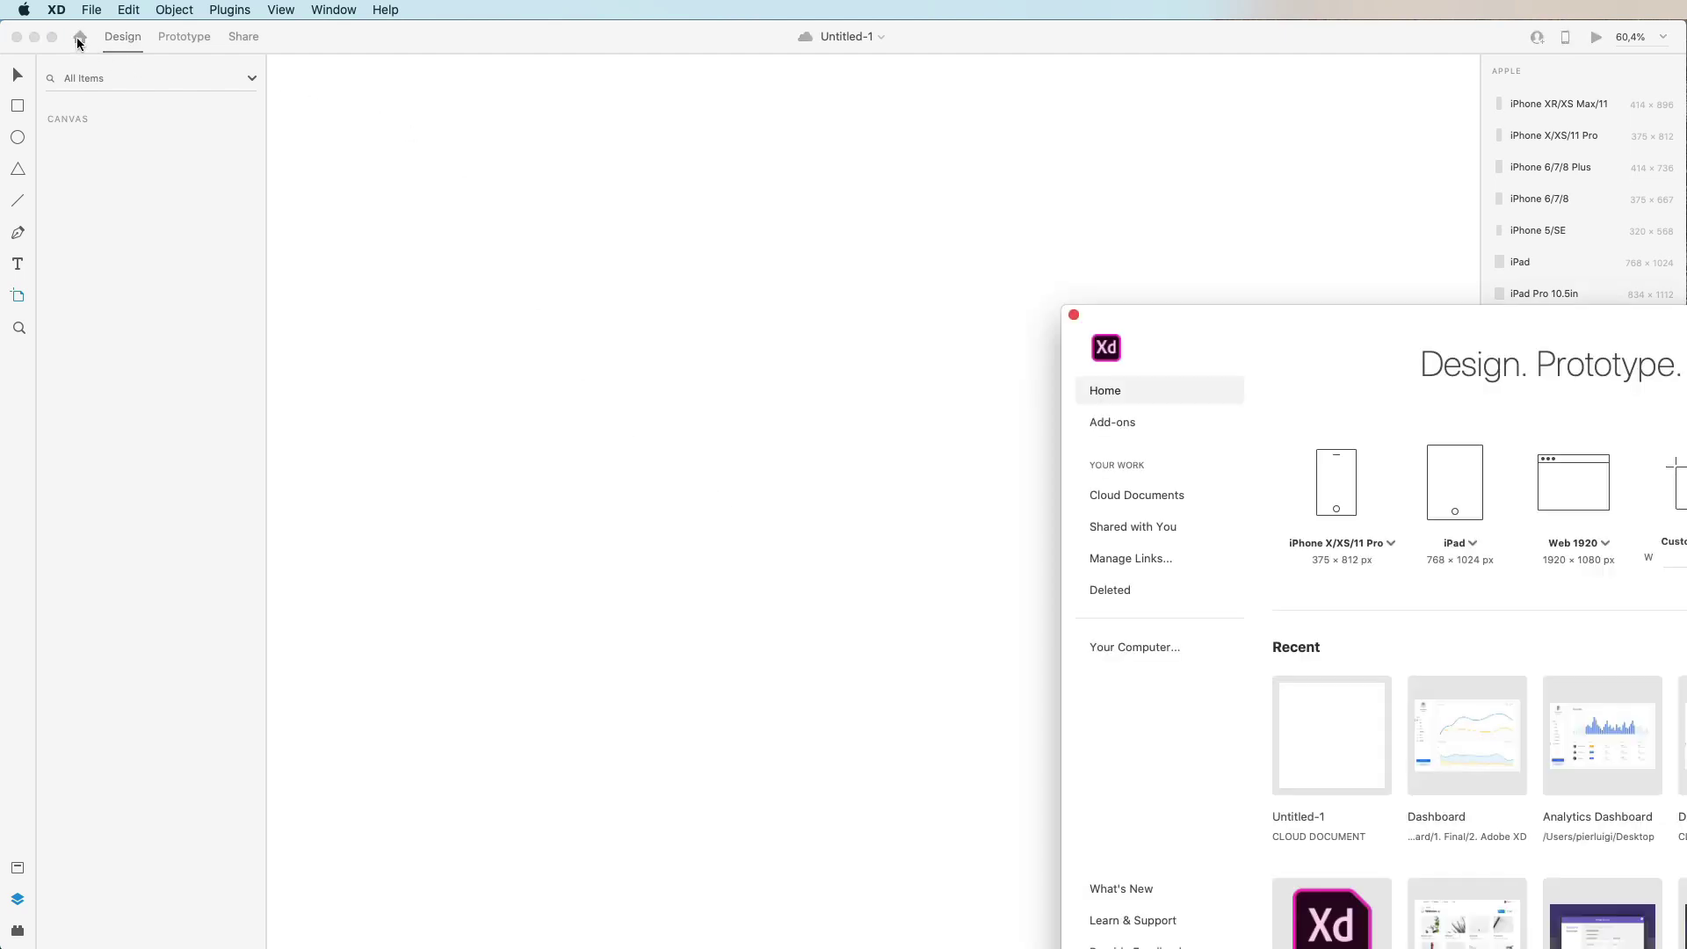
left_click_drag(1302, 316, 619, 162)
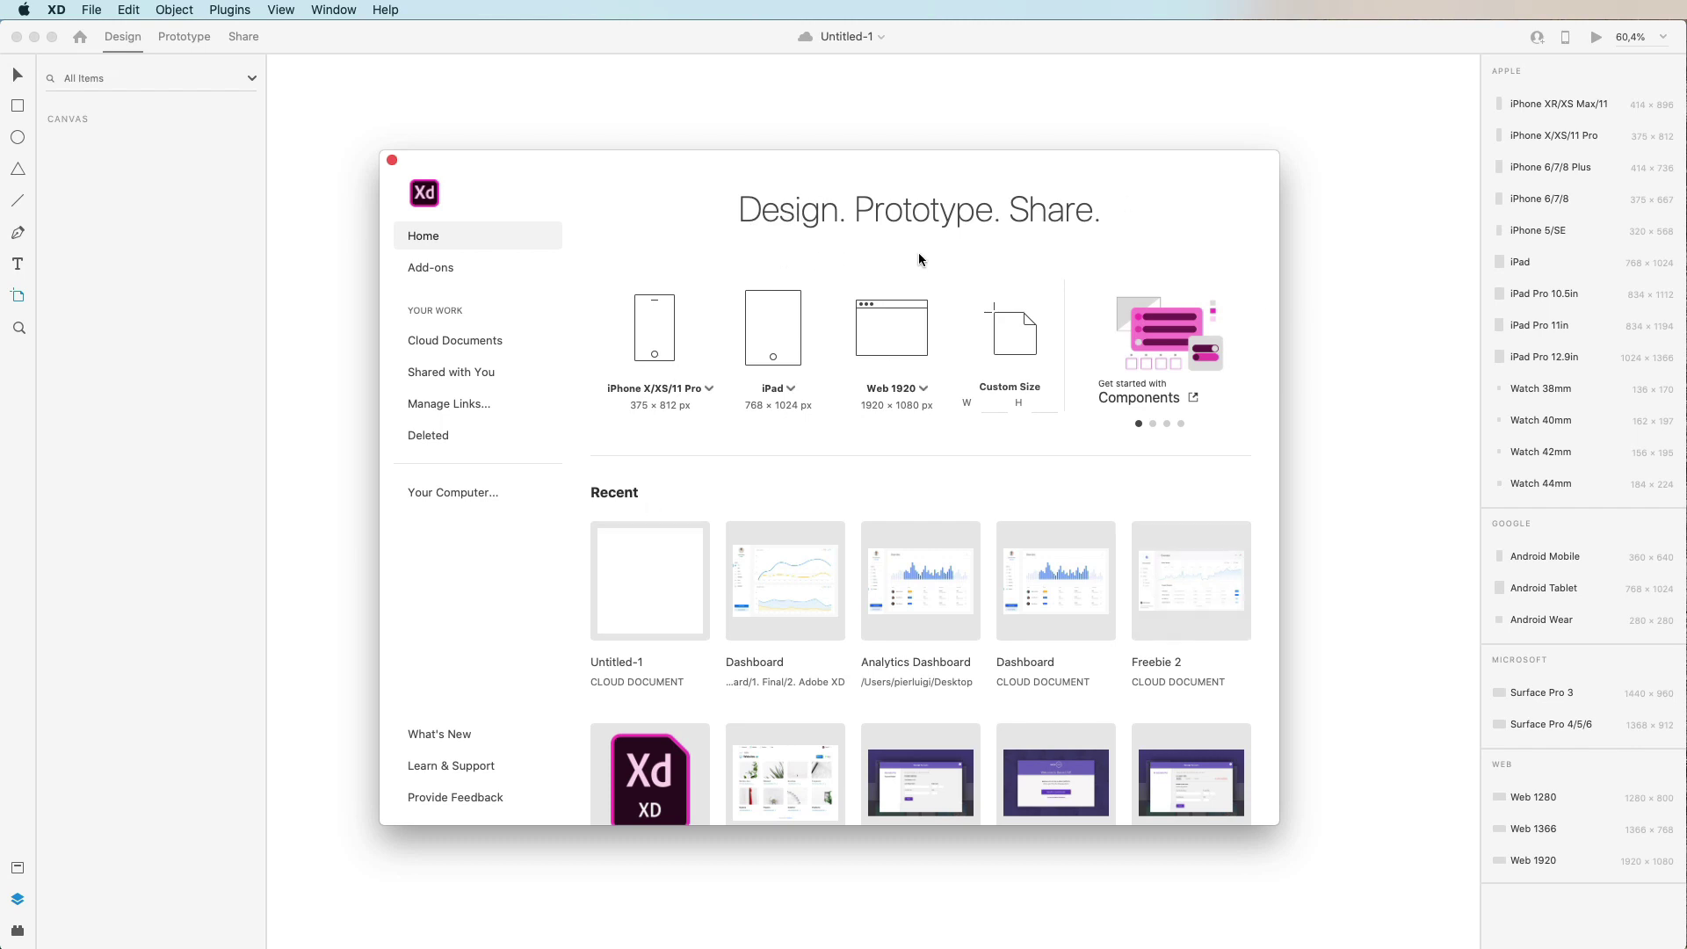
left_click(708, 389)
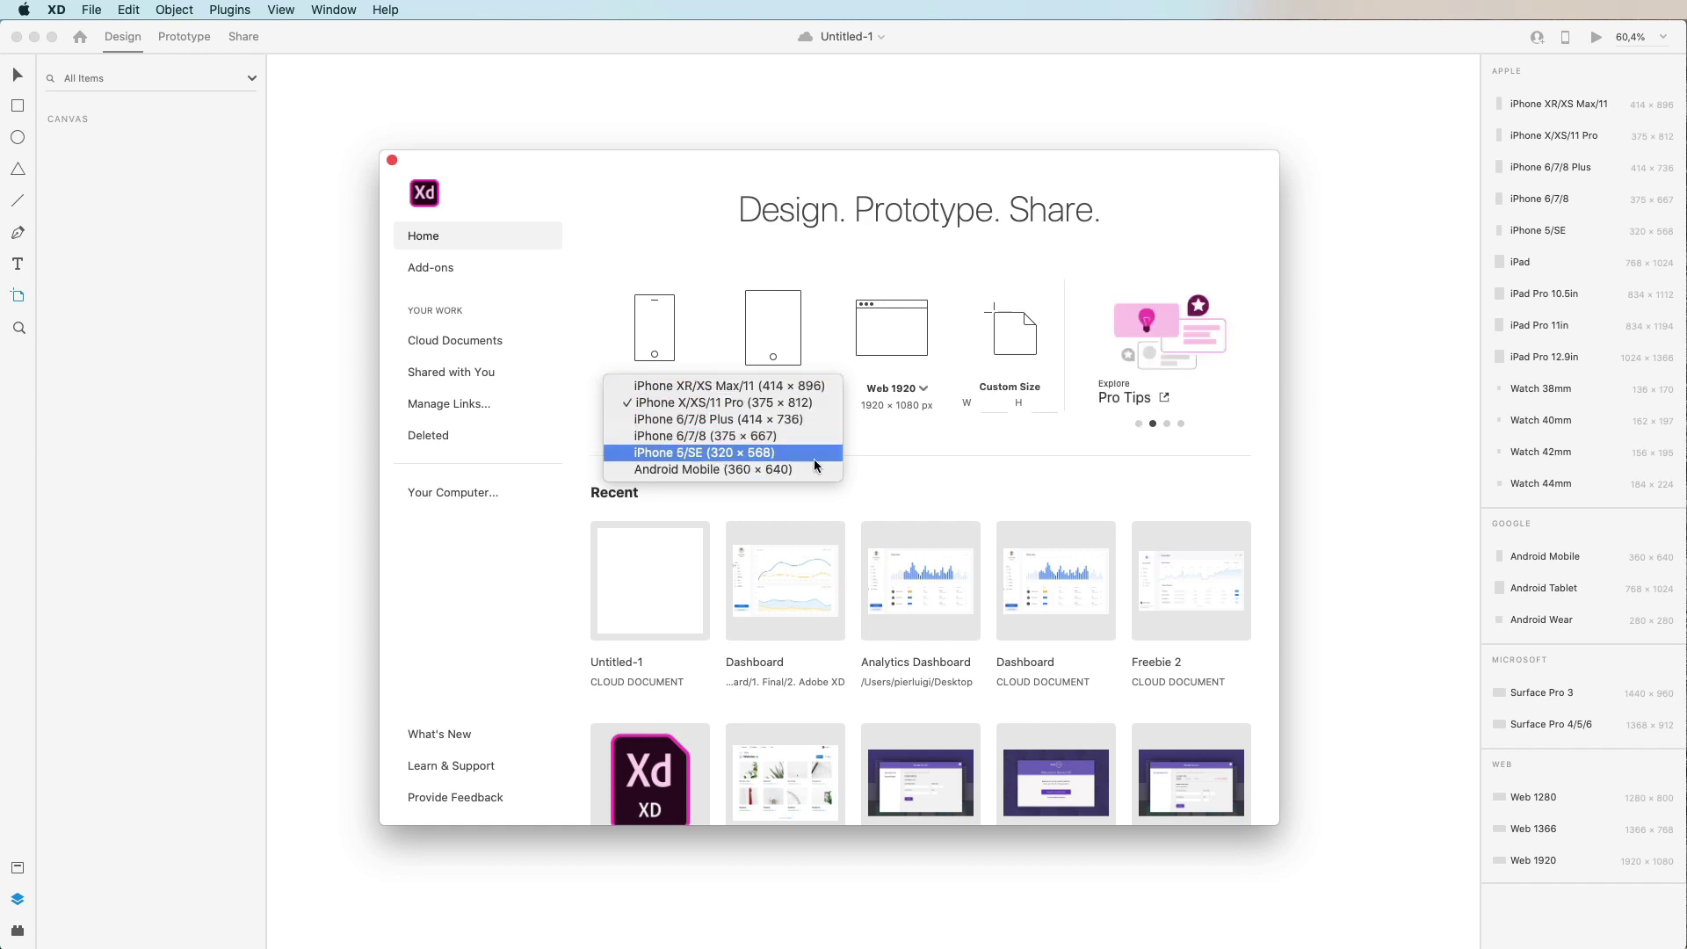
left_click(937, 464)
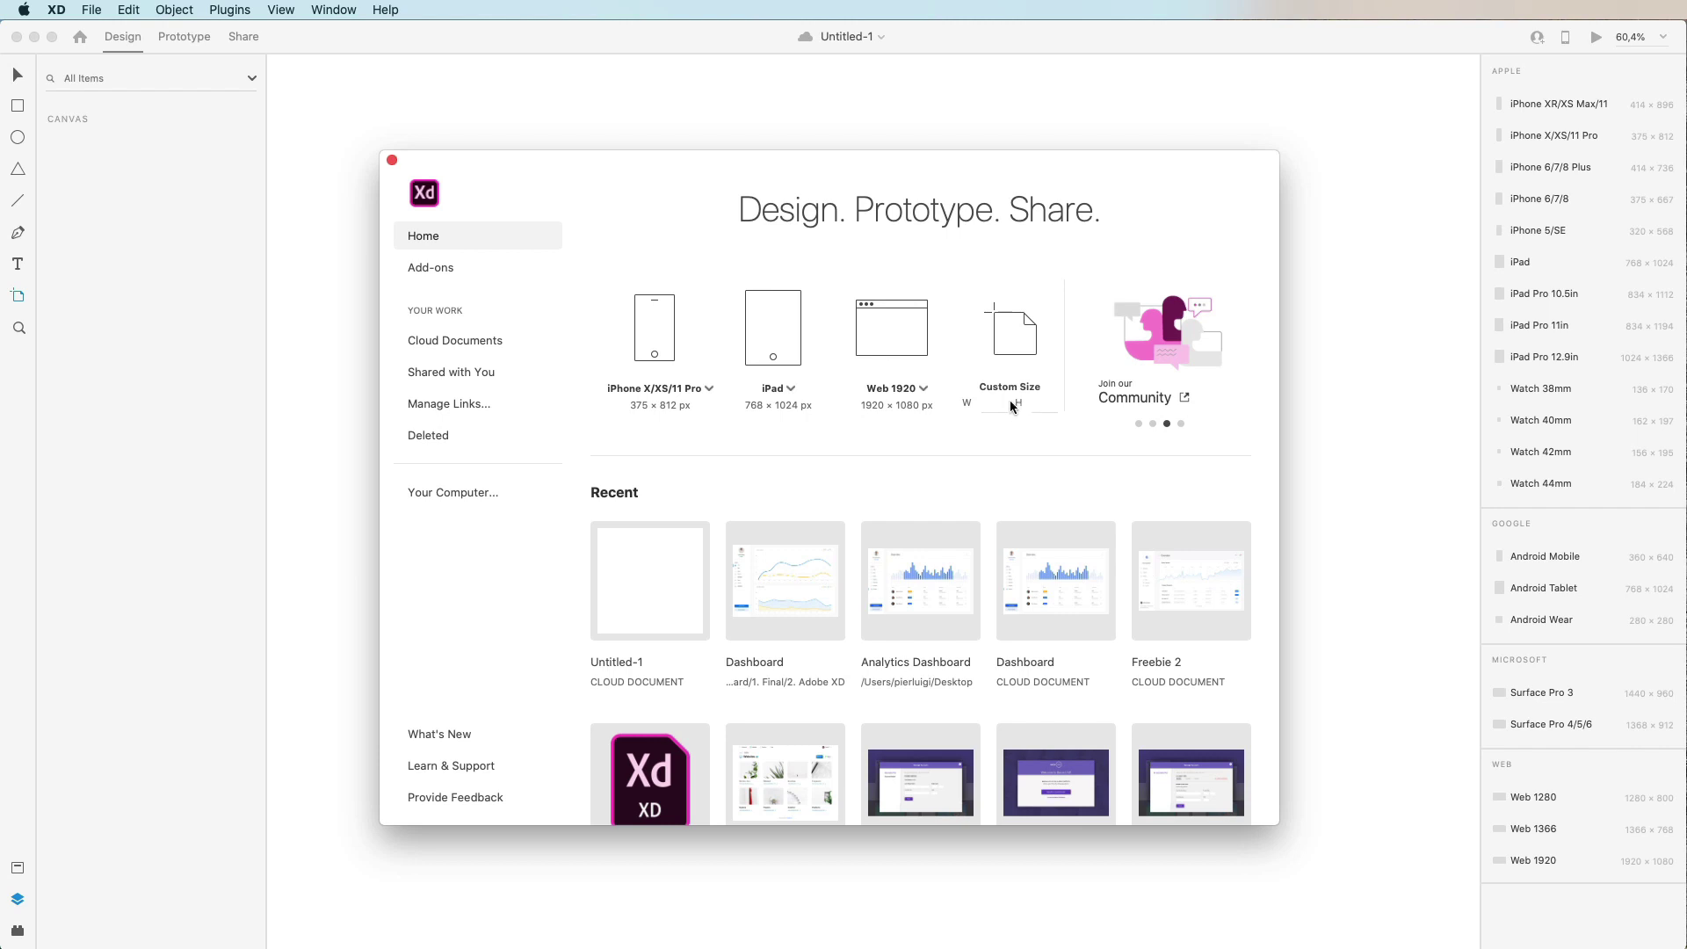
left_click(392, 160)
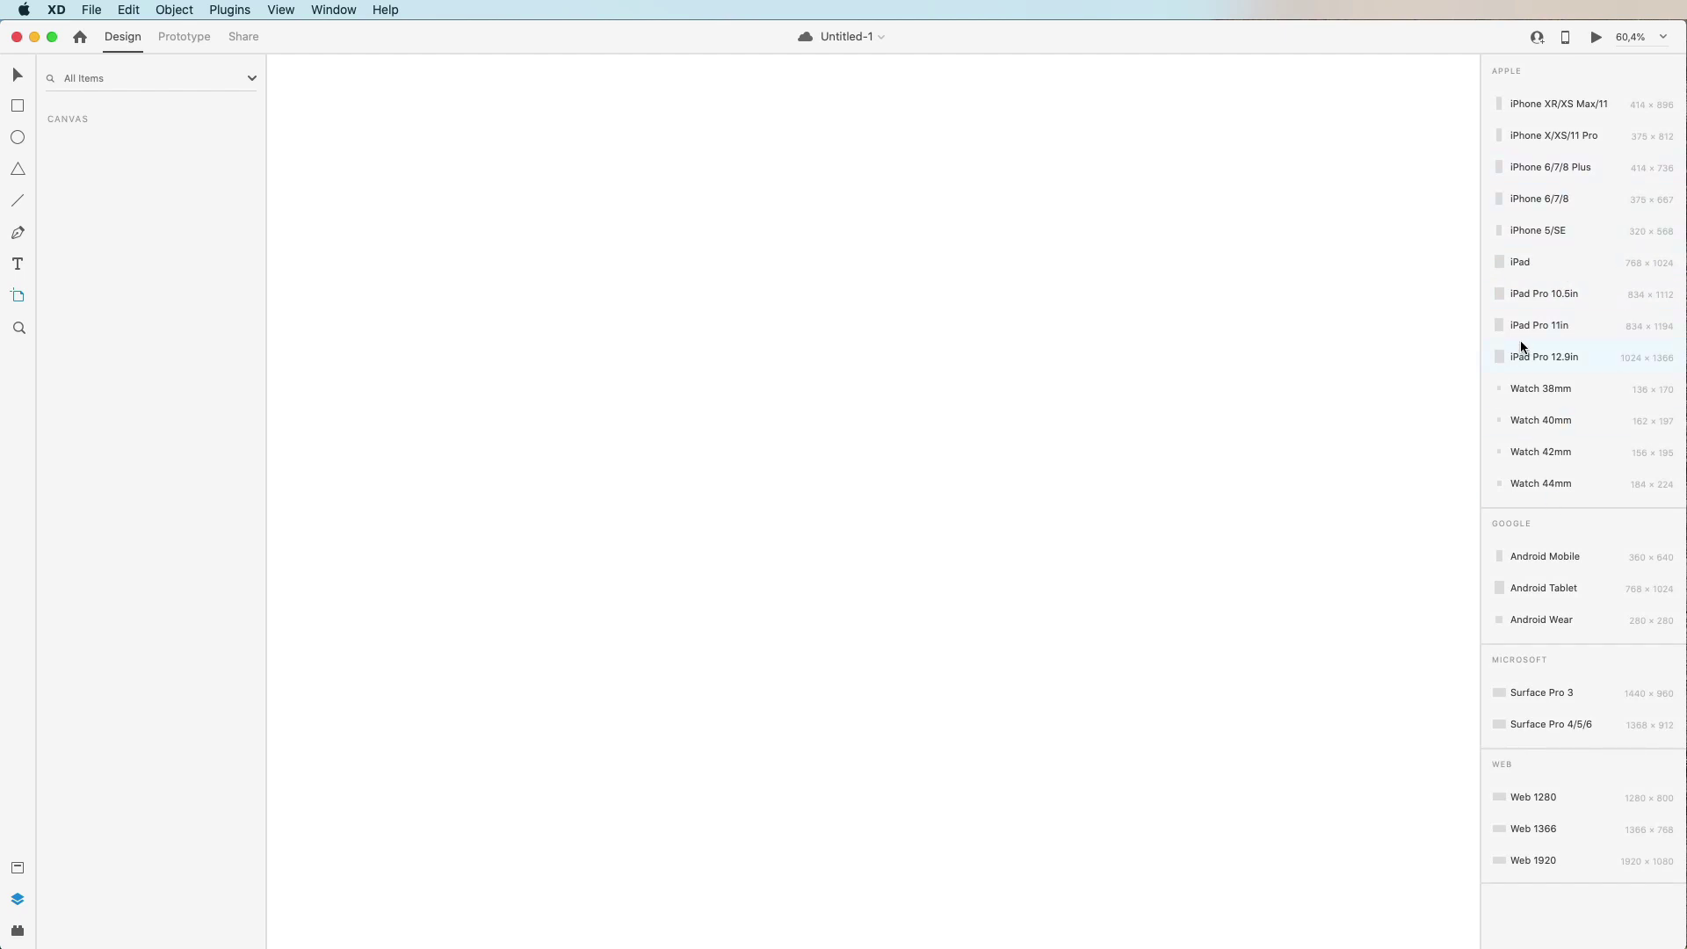
Step: Add an iPhone X/XS/11 Pro artboard from the device presets, and delete it
left_click(1550, 144)
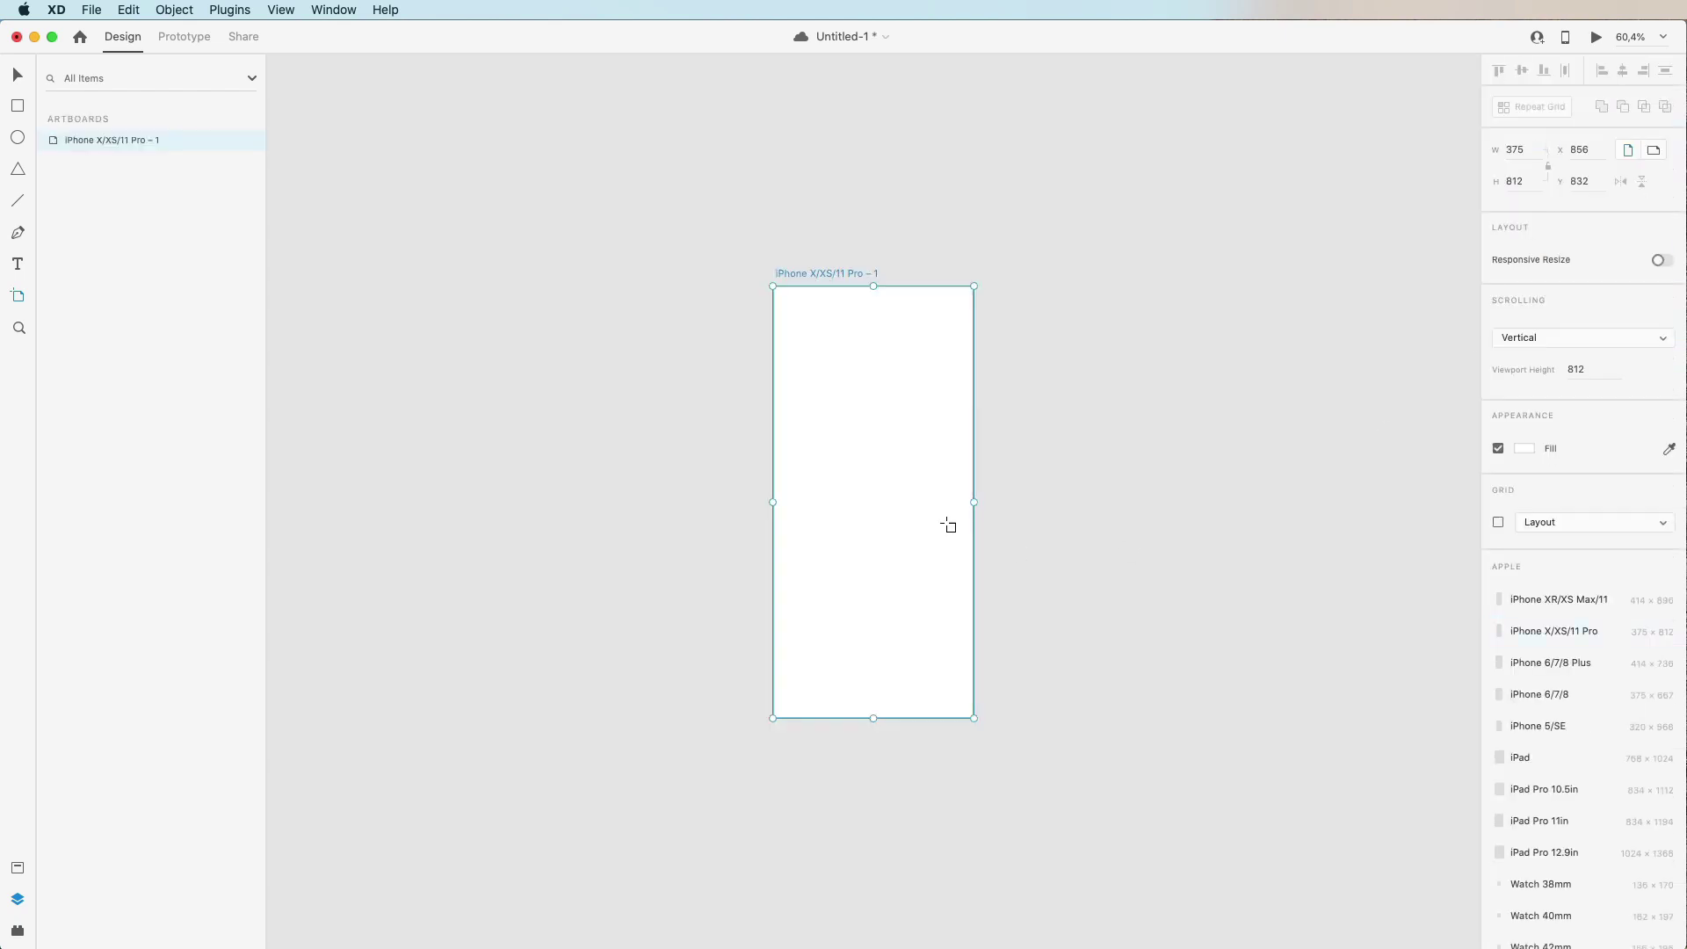
key("r")
key("Delete")
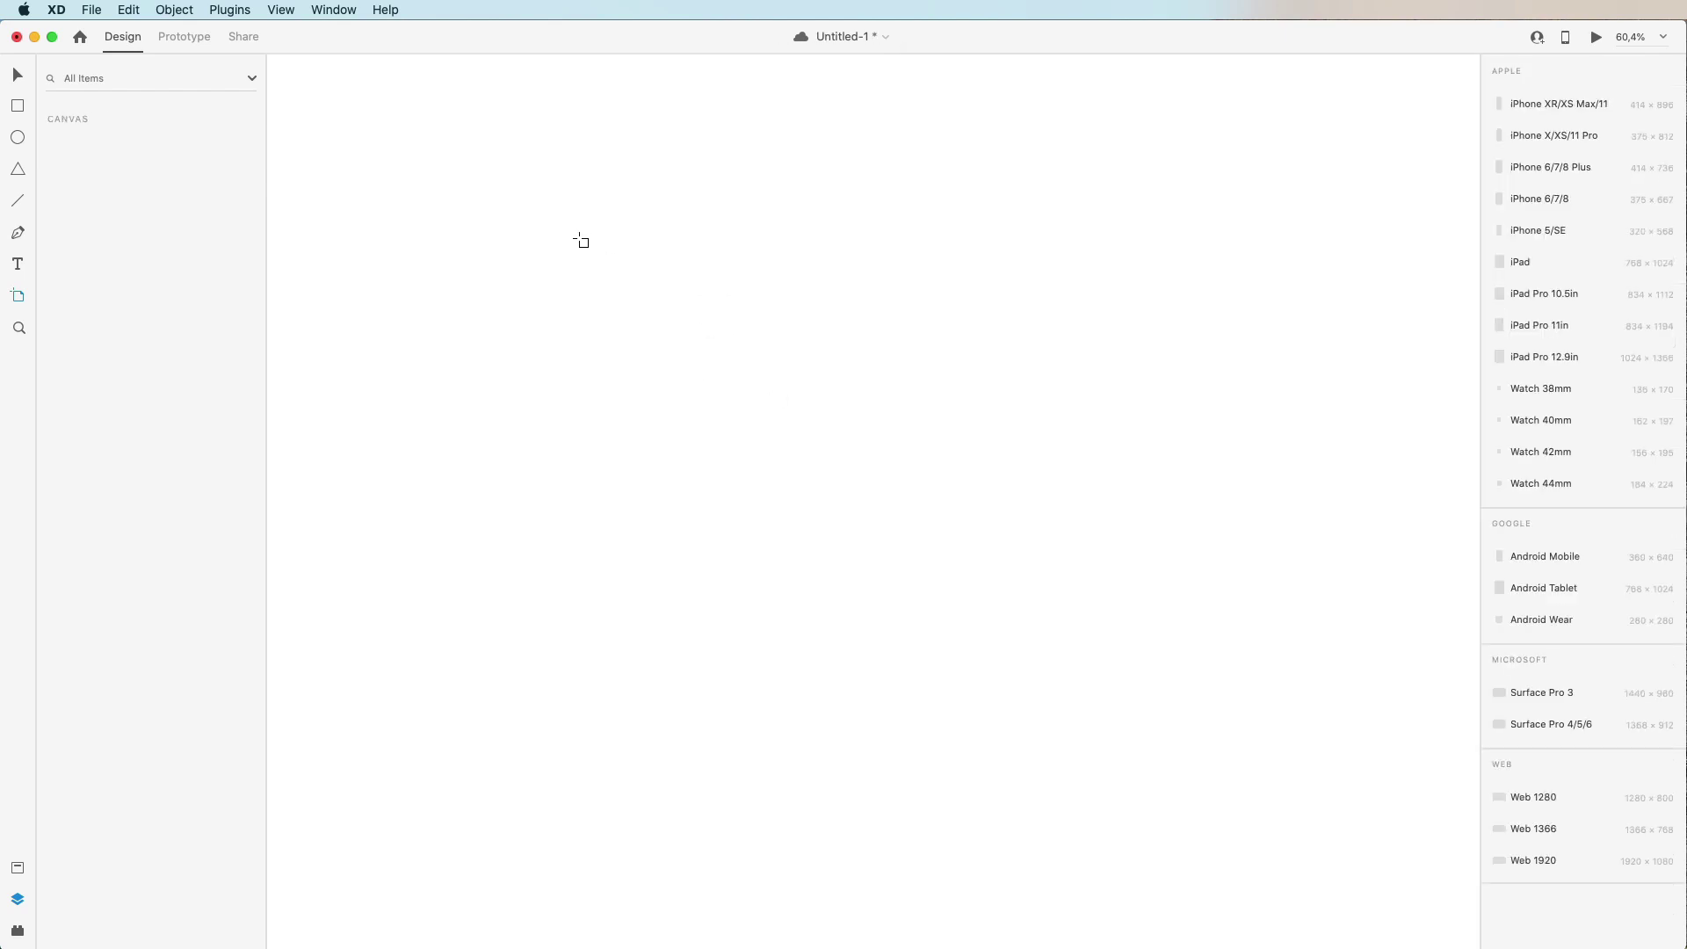
Step: Draw a custom artboard about 1378 × 1043 on the empty canvas, and resize it freehand to about 1427 wide
left_click_drag(579, 234, 1313, 788)
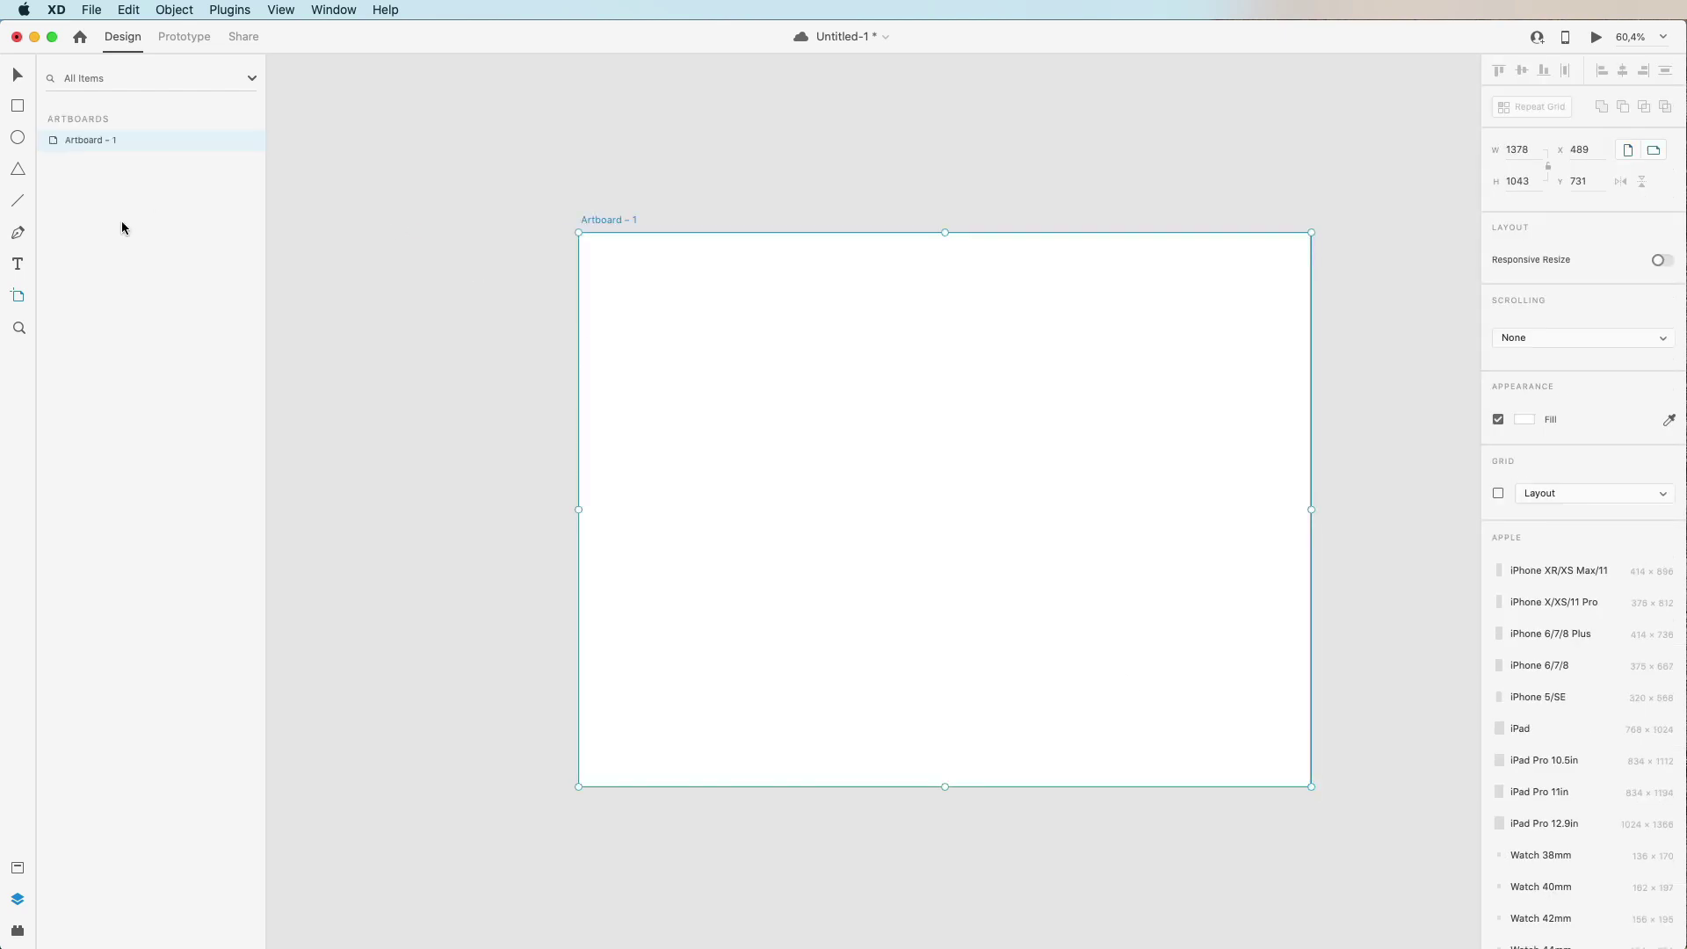
left_click(18, 296)
left_click_drag(944, 787, 956, 686)
left_click_drag(1310, 686, 1249, 789)
left_click_drag(1244, 513, 1337, 494)
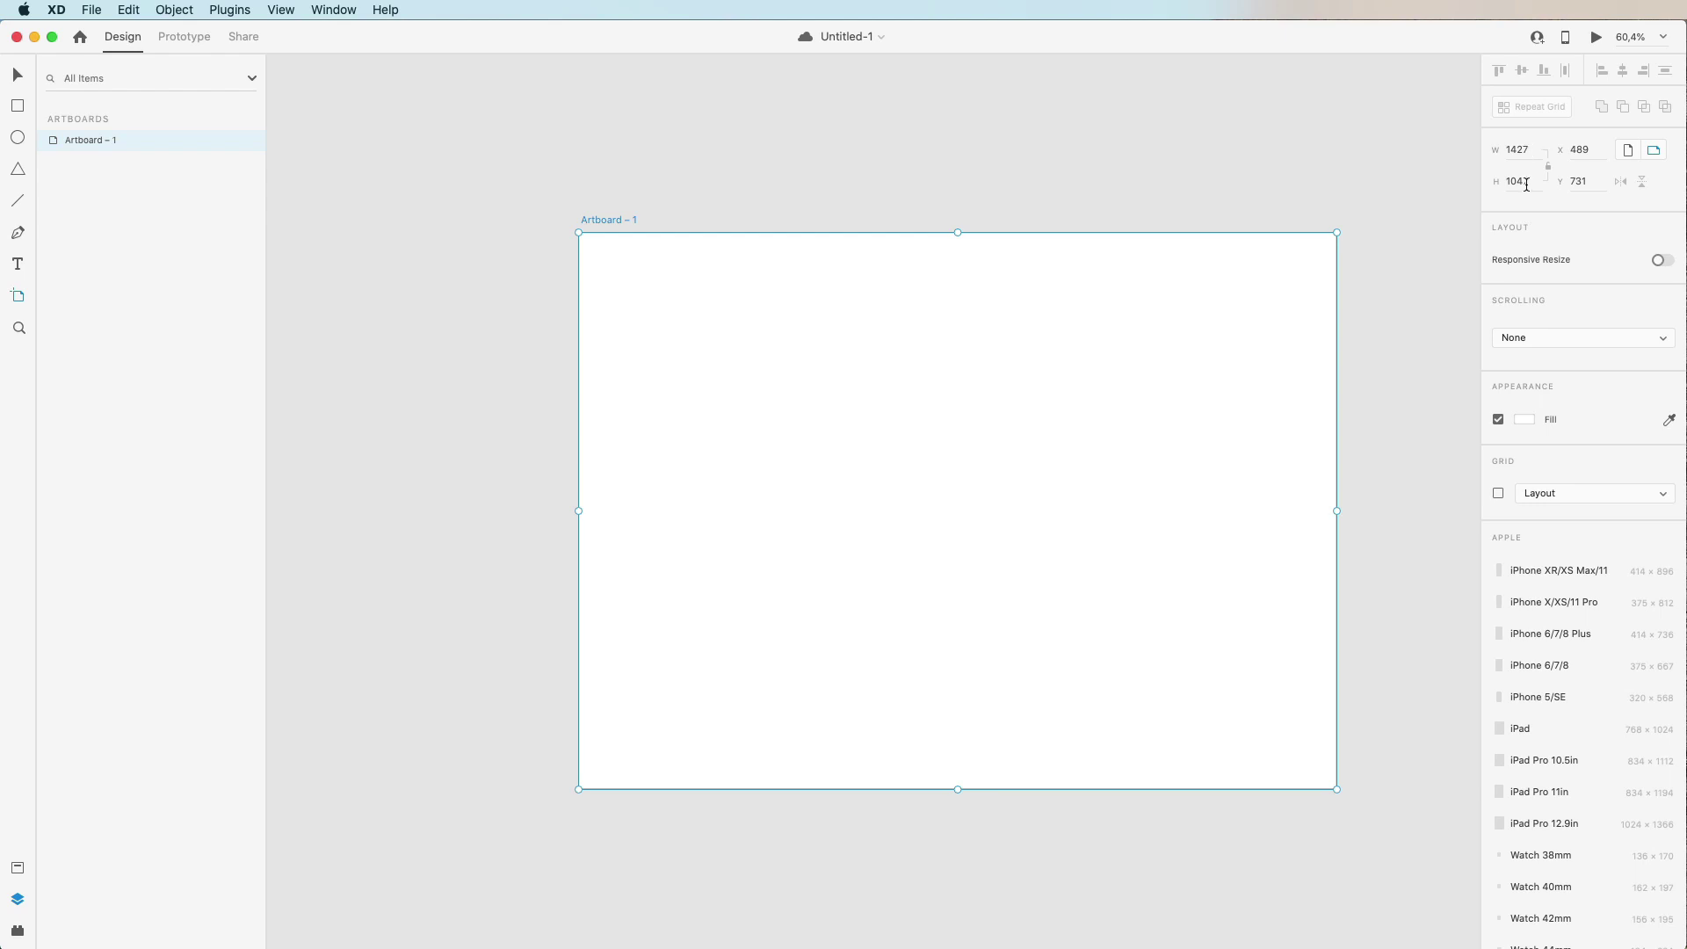
Step: Set the custom artboard's height to 500 and its width to 1000
left_click(1499, 182)
type("500")
key("Return")
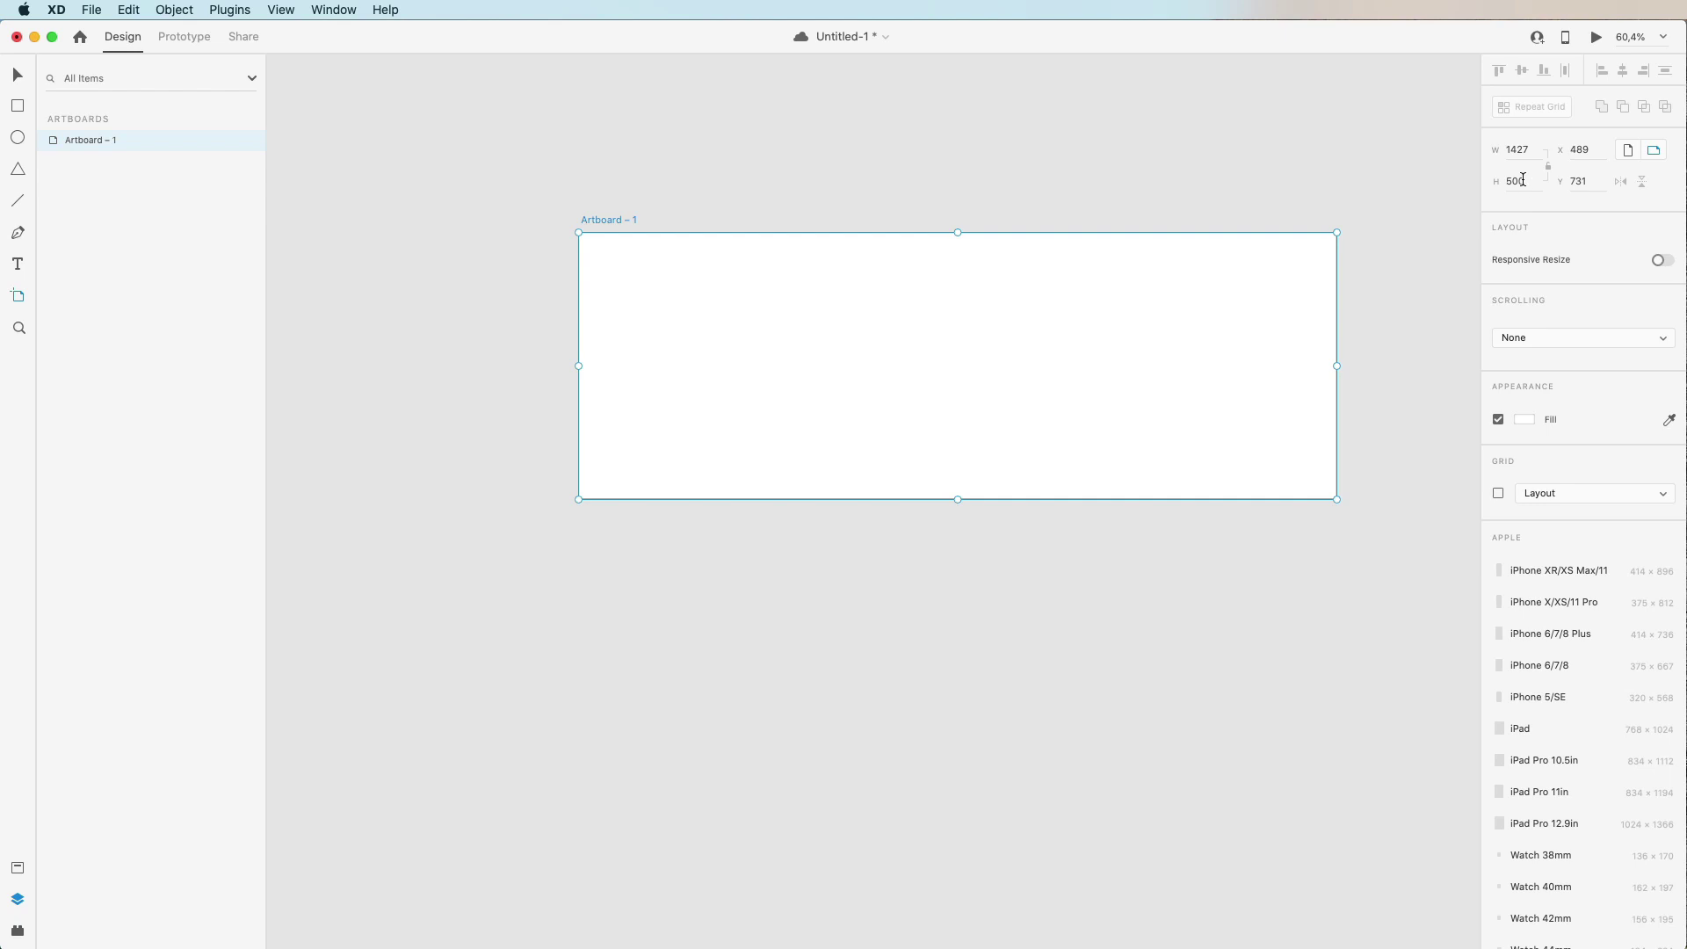
left_click(1527, 148)
type("1000")
key("Return")
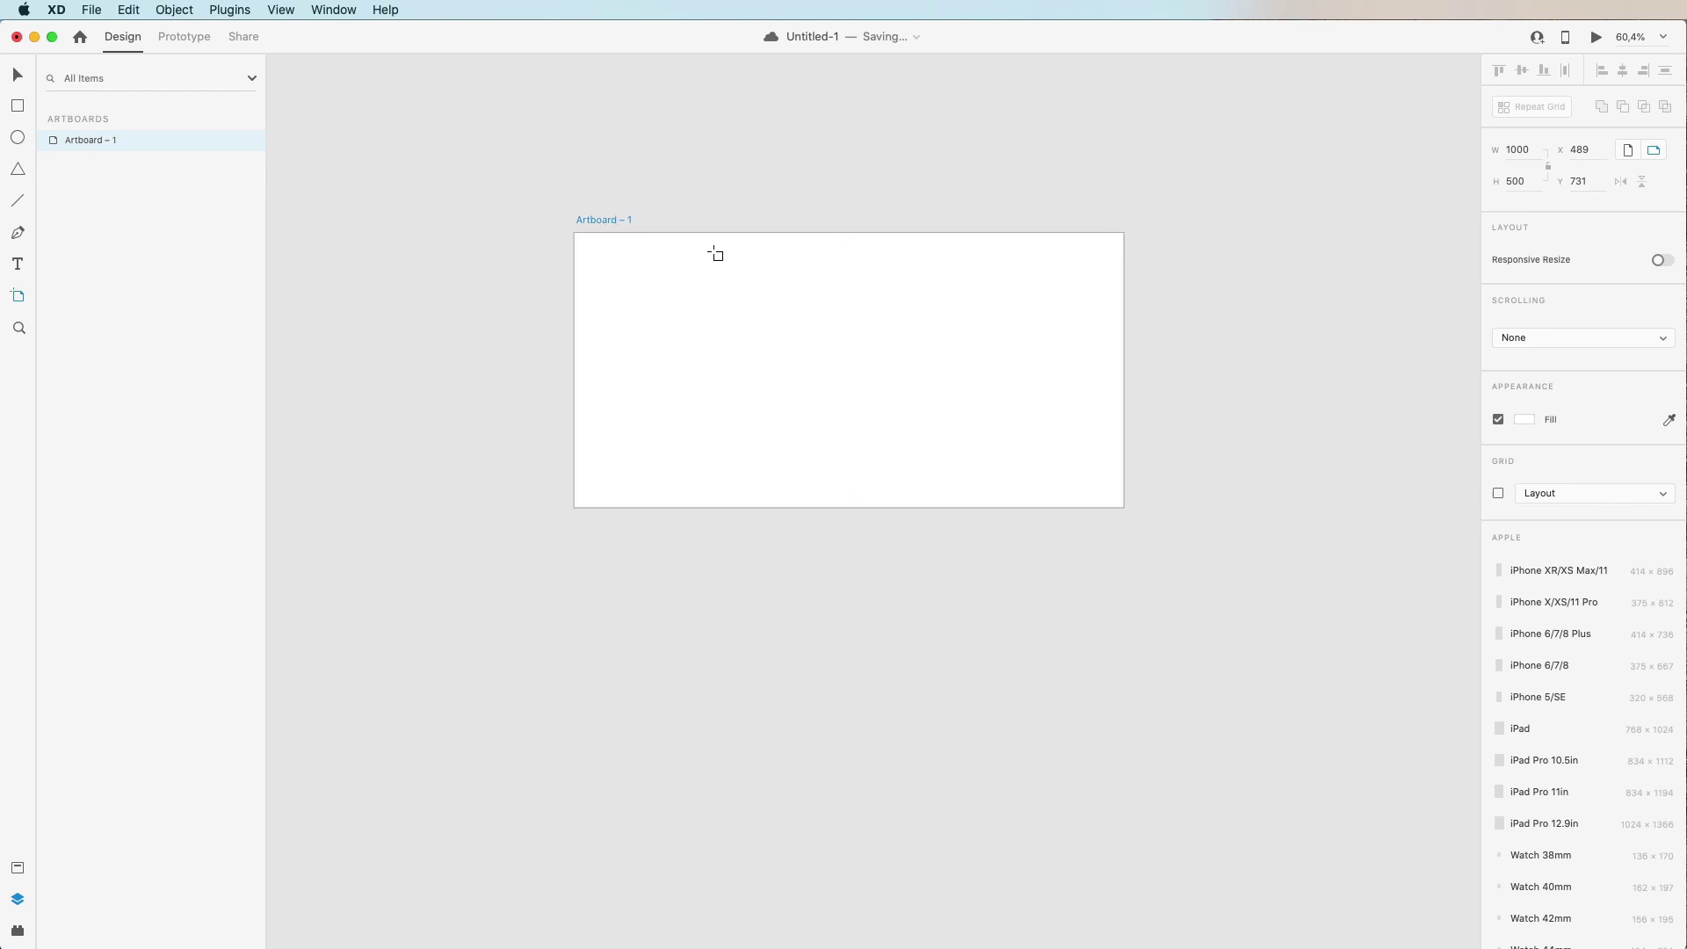
Step: Draw two more artboards below the first one, about 995 × 310 and 915 × 349, and save the document
scroll(716, 254, "up", 5)
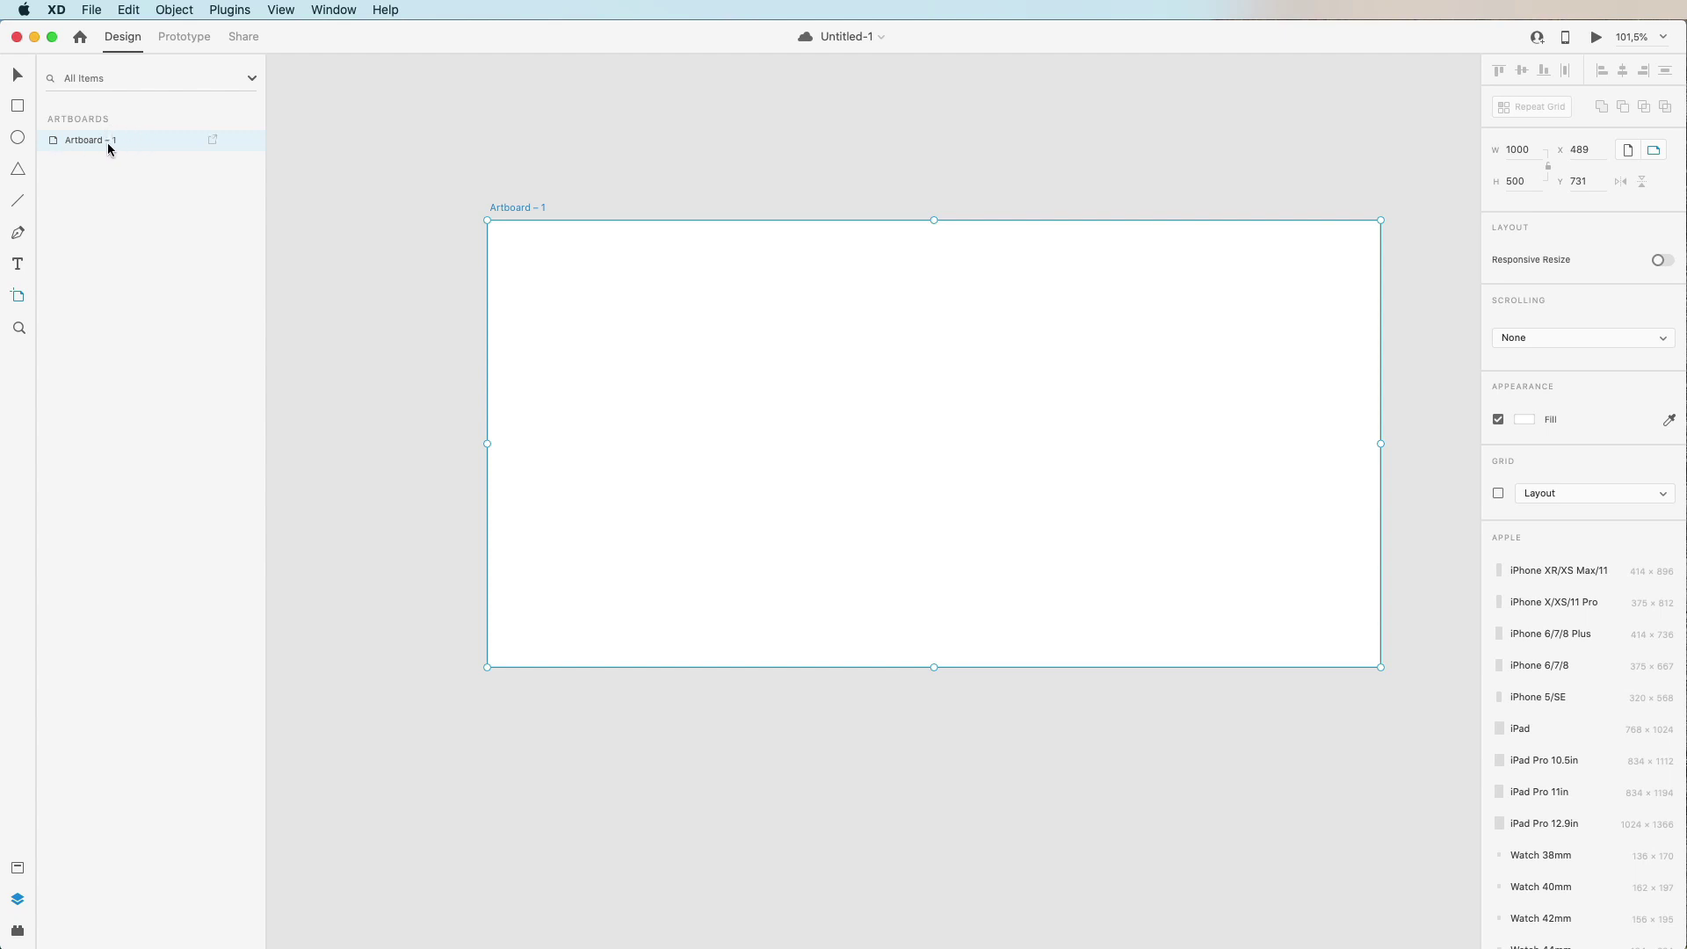
scroll(704, 460, "down", 2)
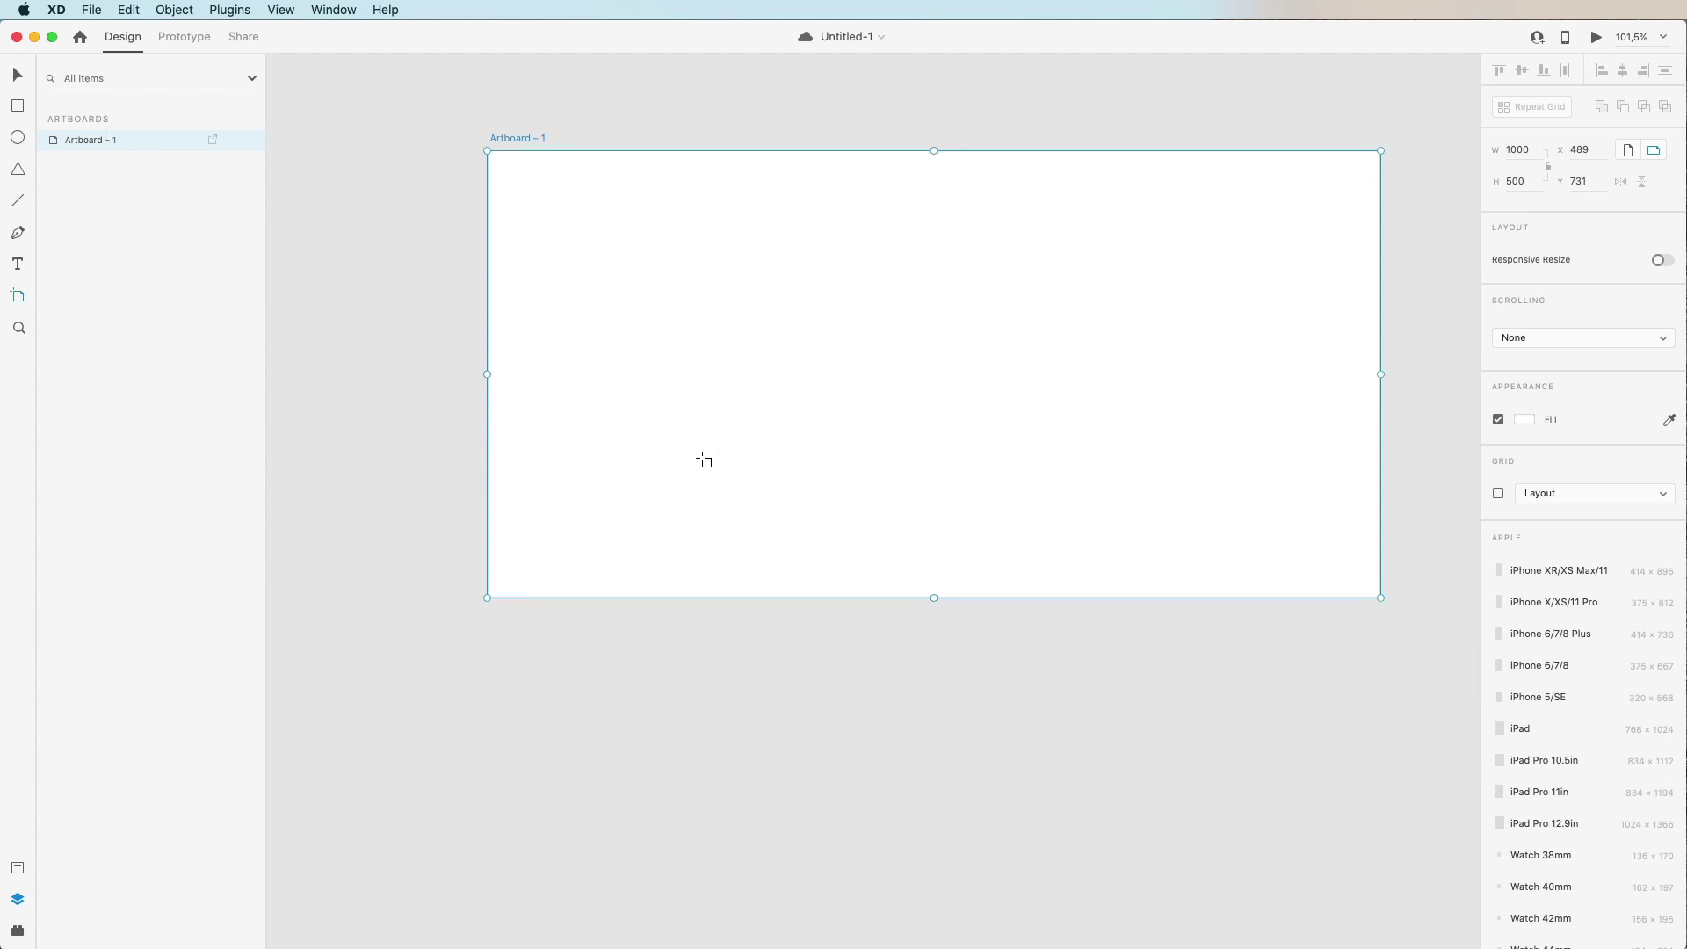
scroll(704, 461, "down", 1)
left_click_drag(492, 622, 1381, 901)
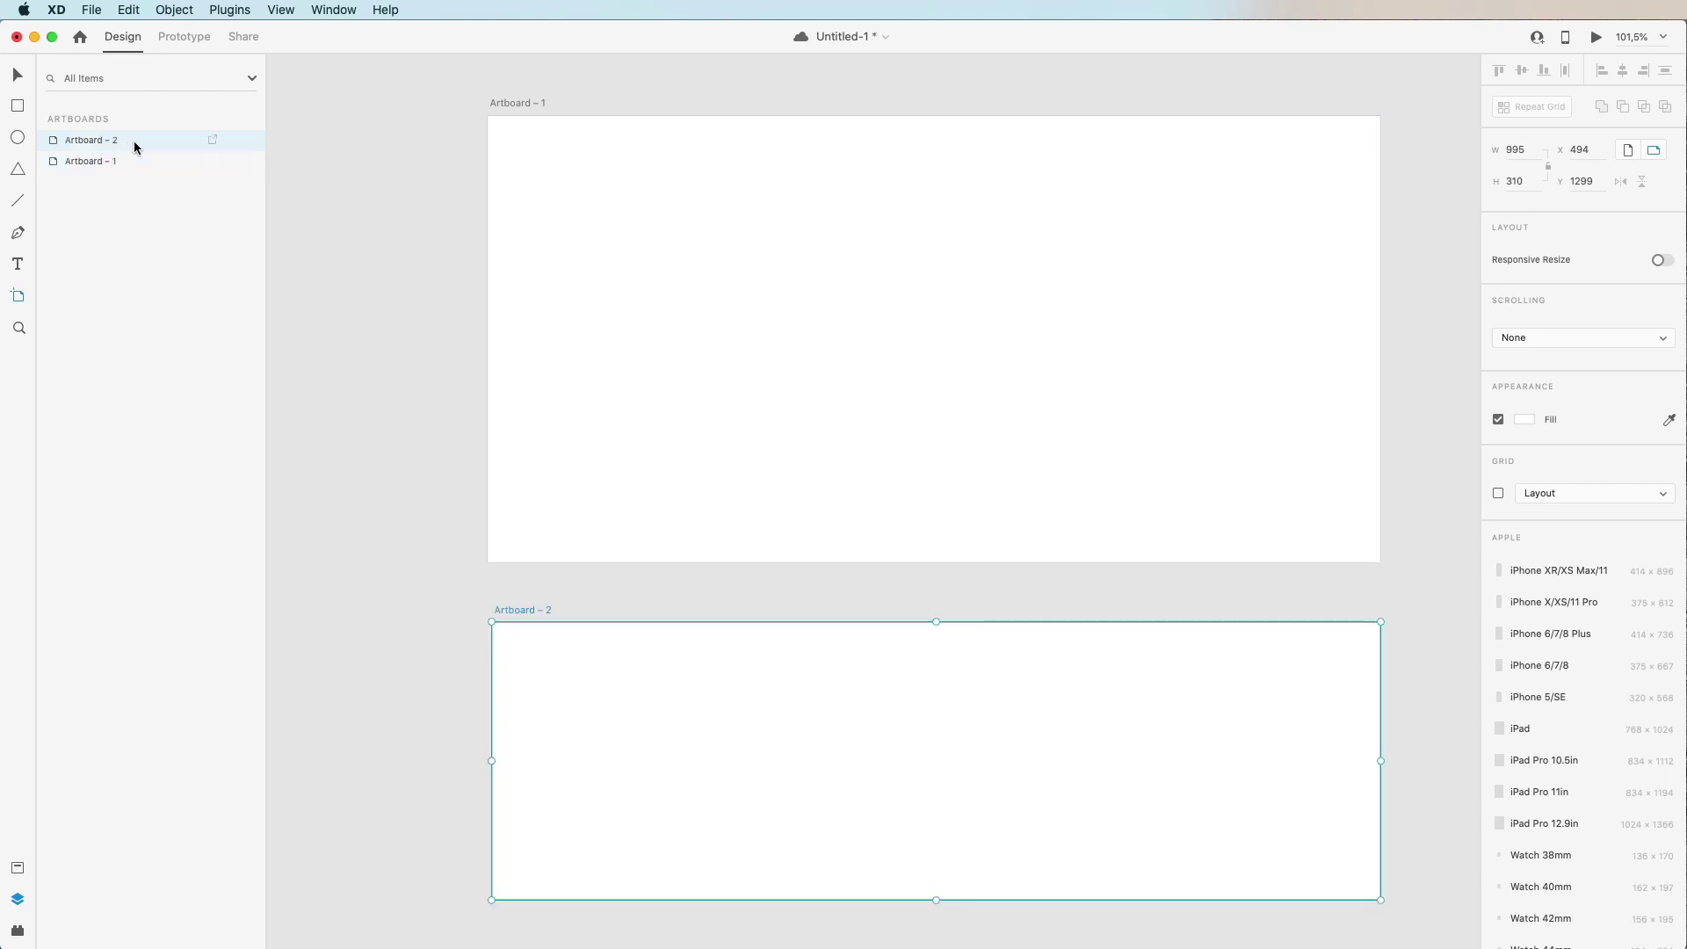
scroll(659, 440, "down", 8)
left_click_drag(484, 651, 1301, 846)
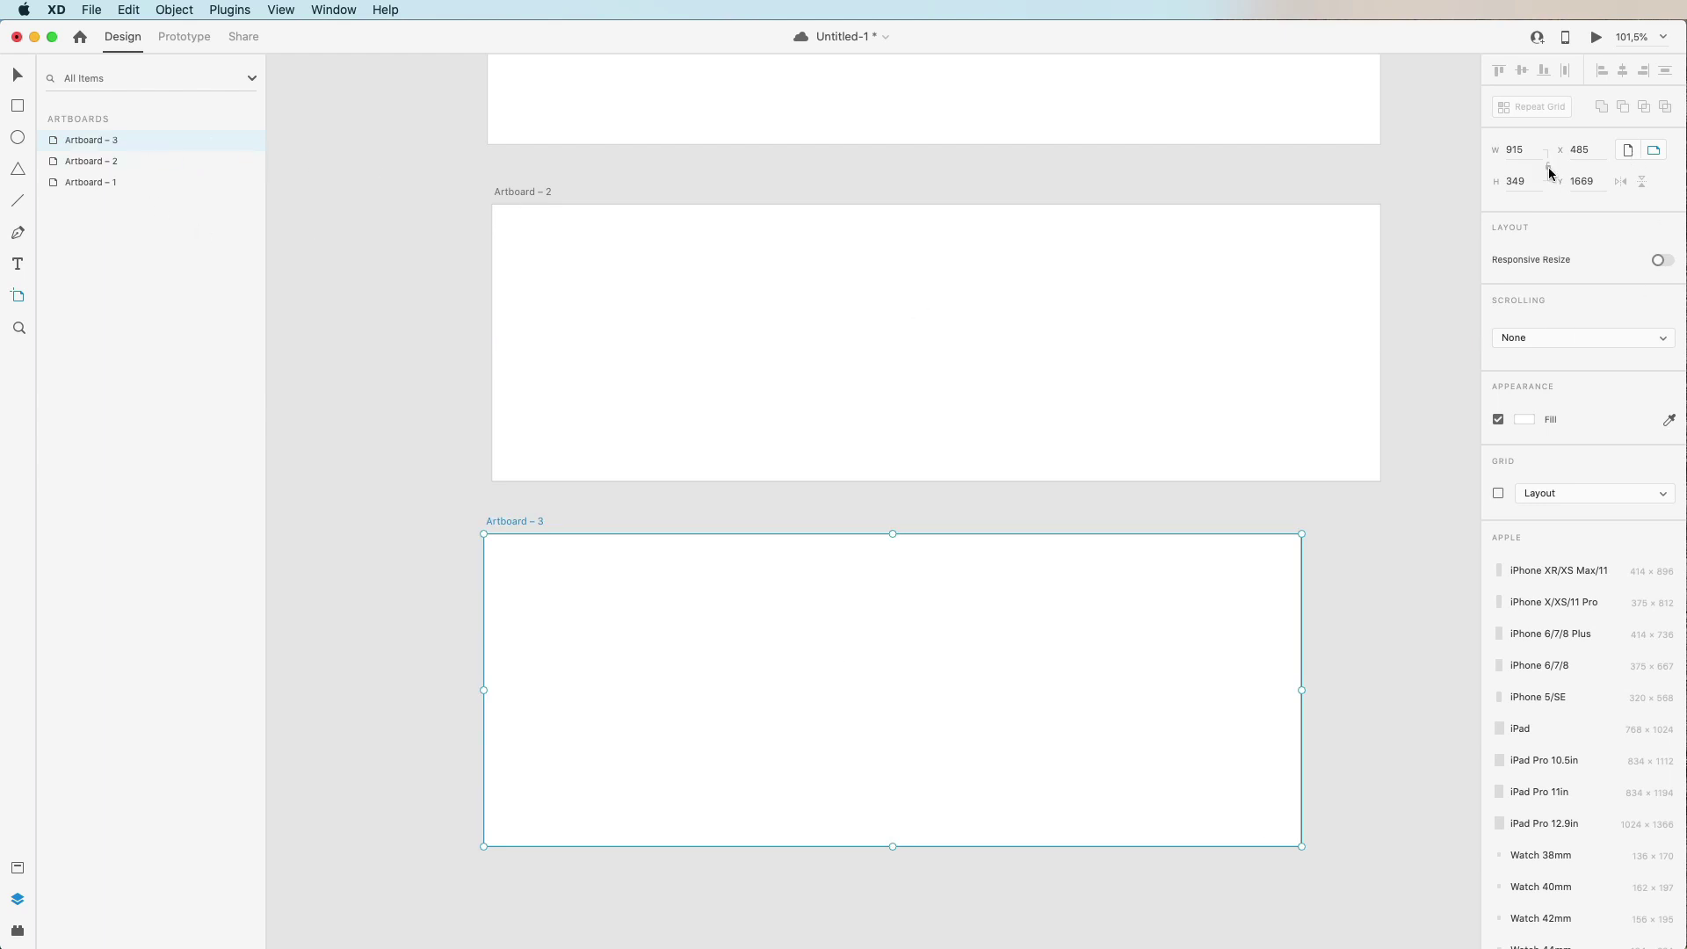
key("super+s")
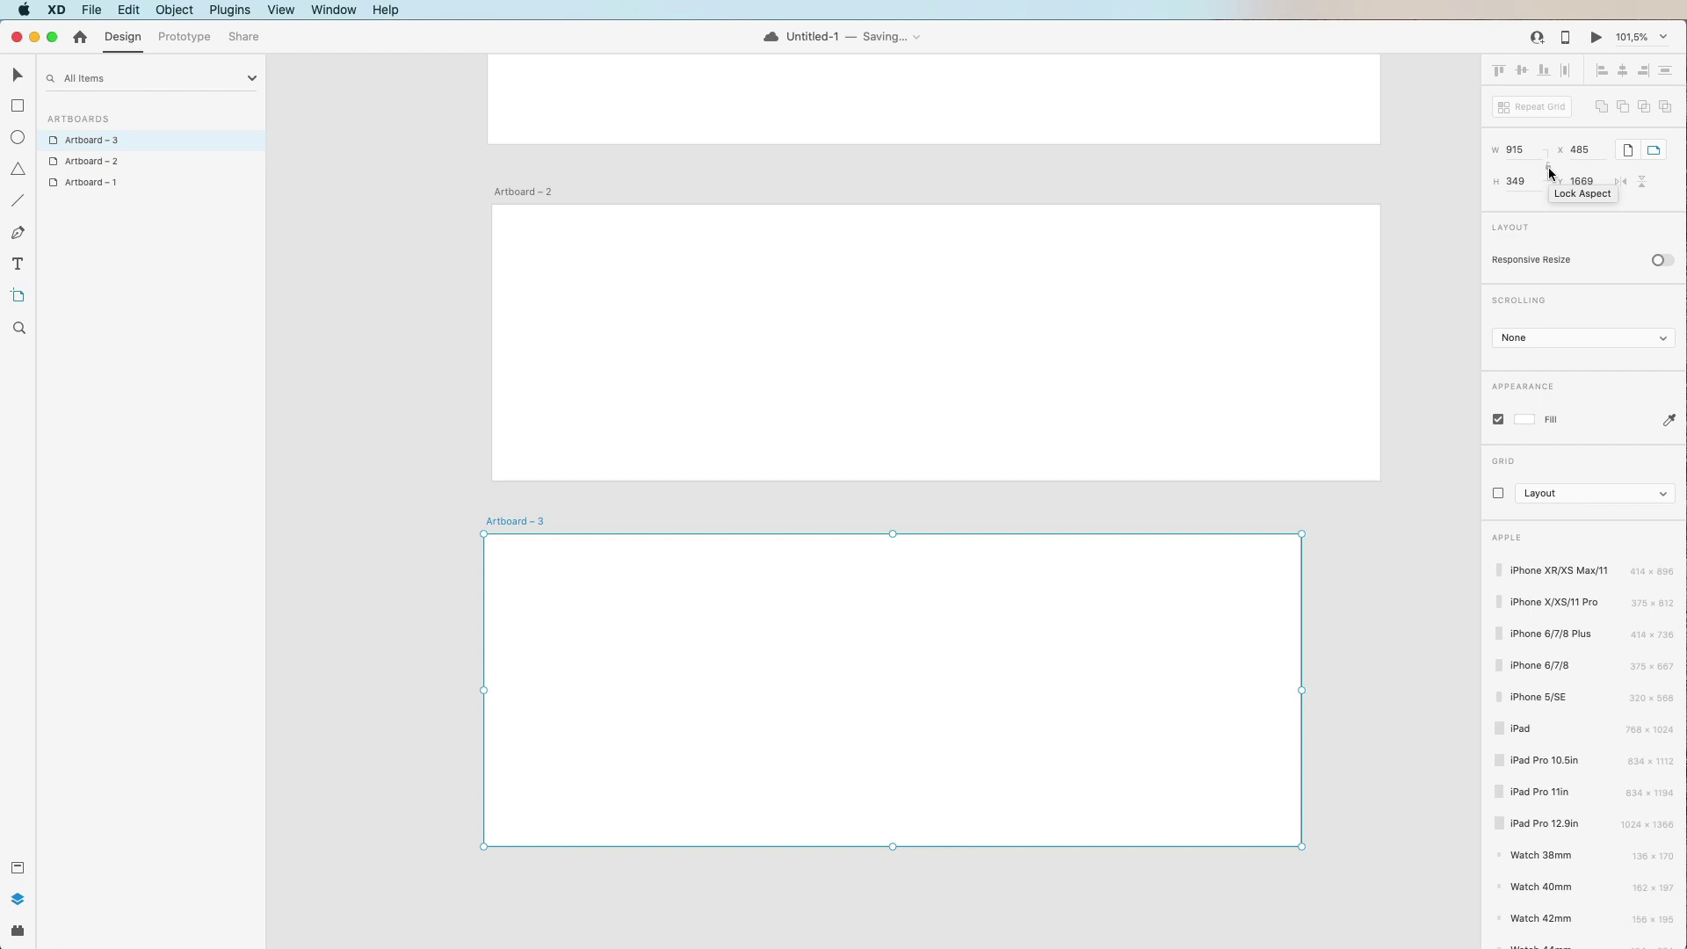
Step: Lock the third artboard's aspect ratio and adjust its width in increments of 10, down to 805
left_click(1550, 172)
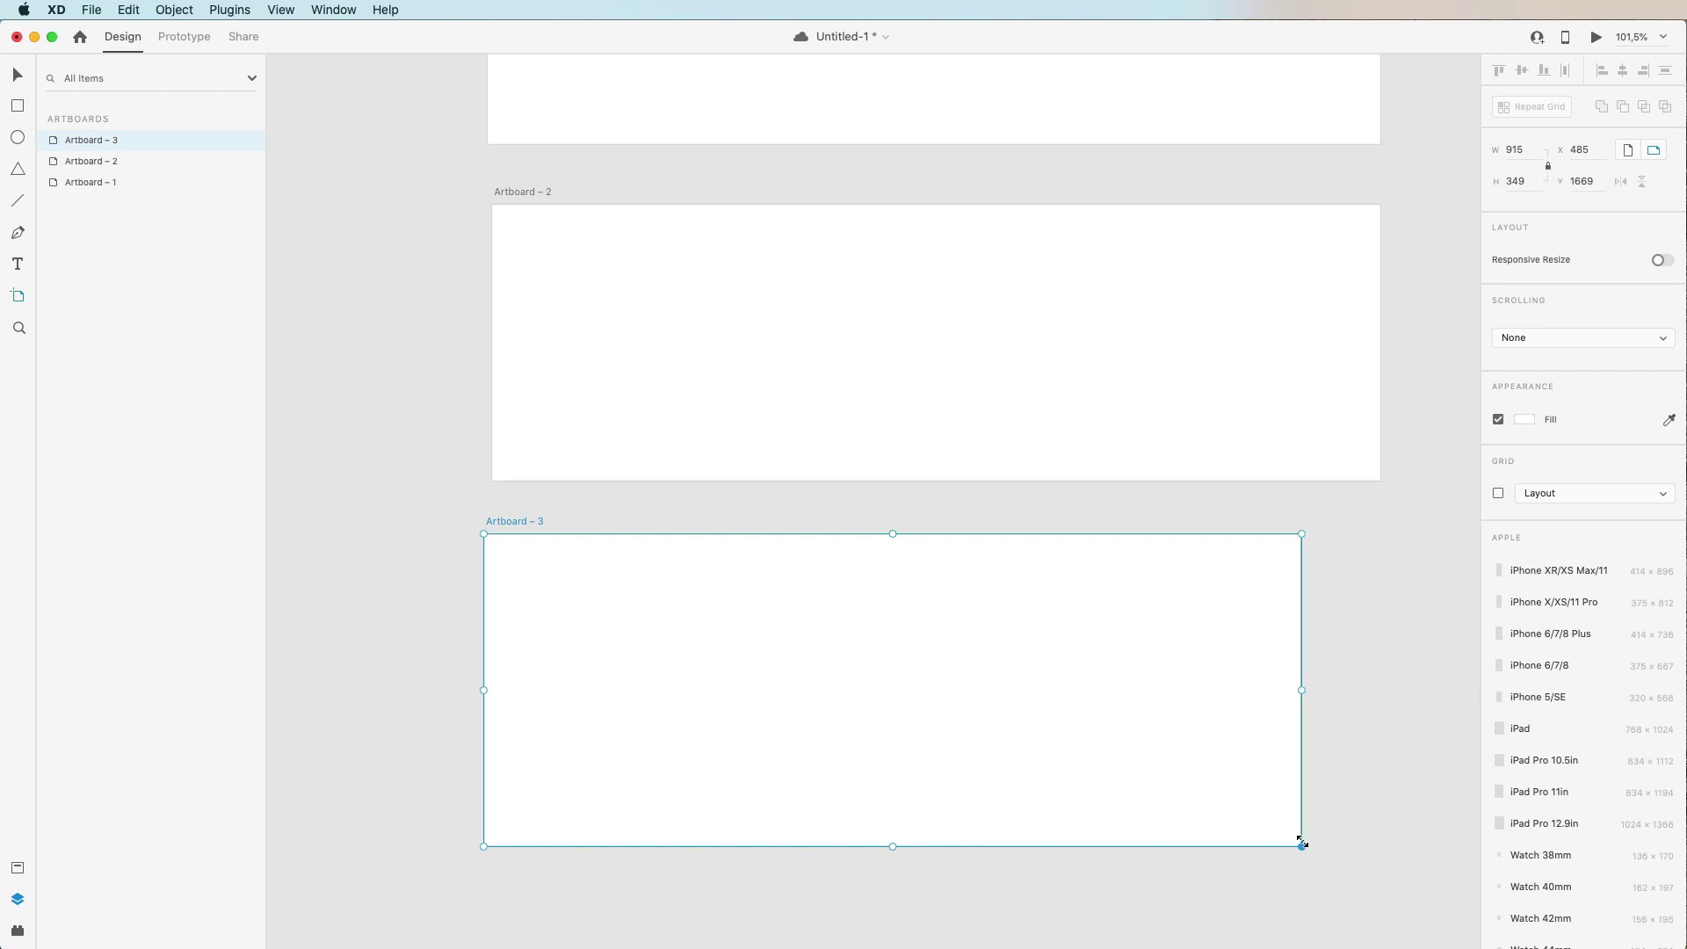
left_click(1521, 149)
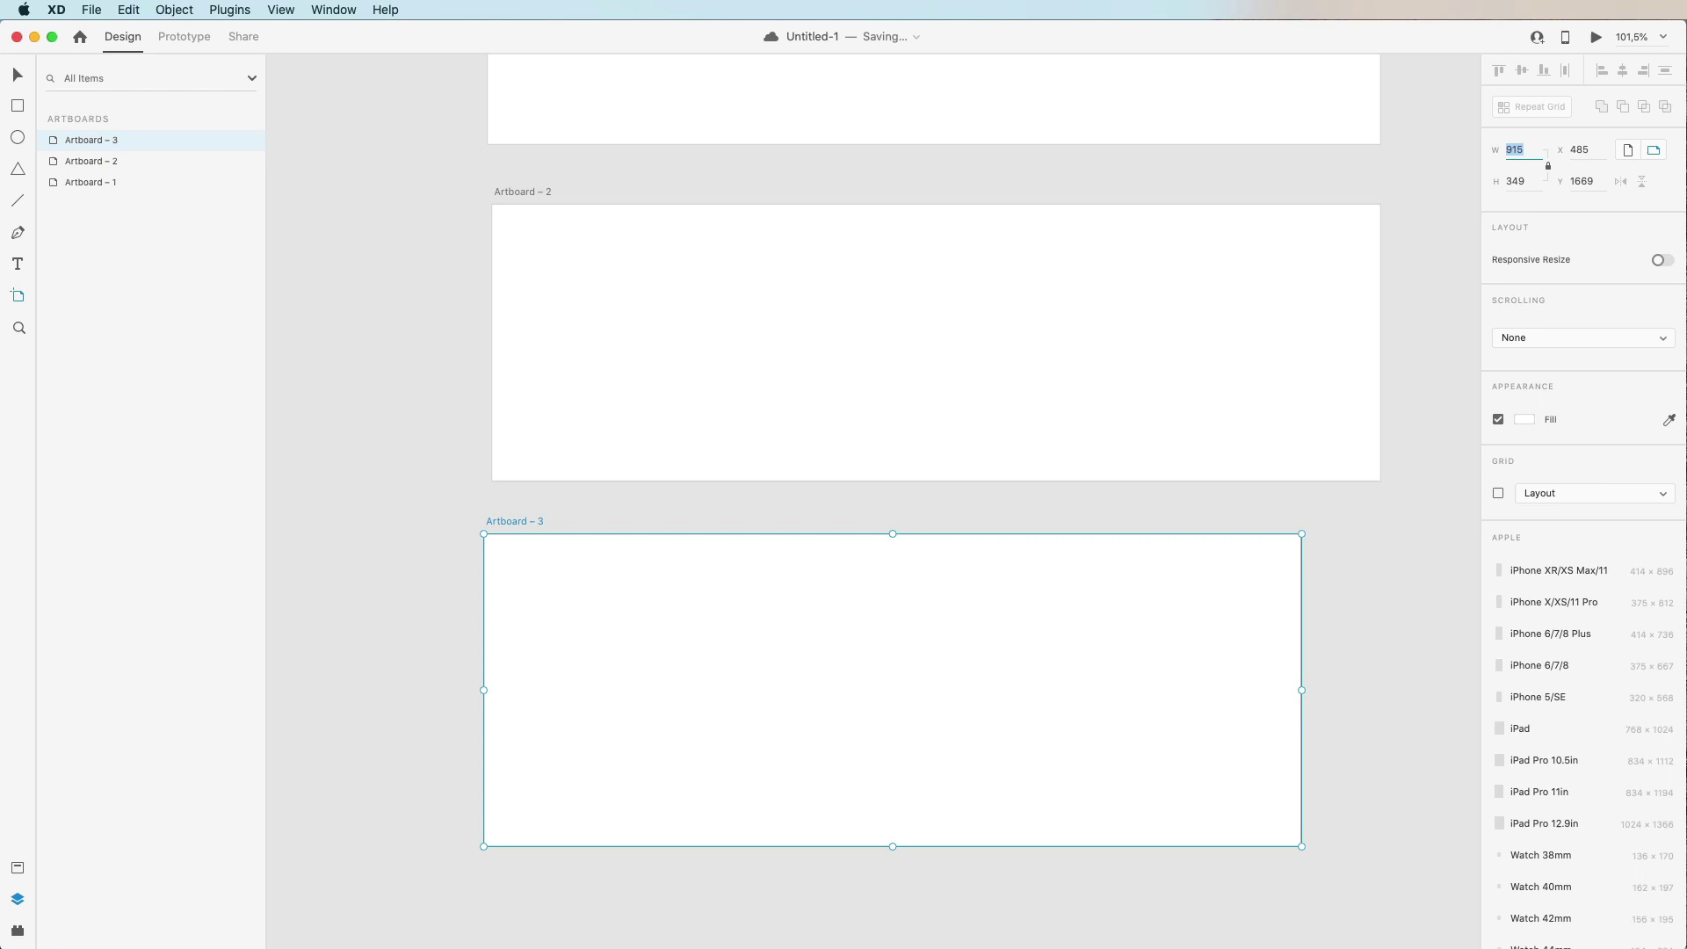
key("shift+Down")
key("shift+Down")
key("shift+Down")
key("shift+Down")
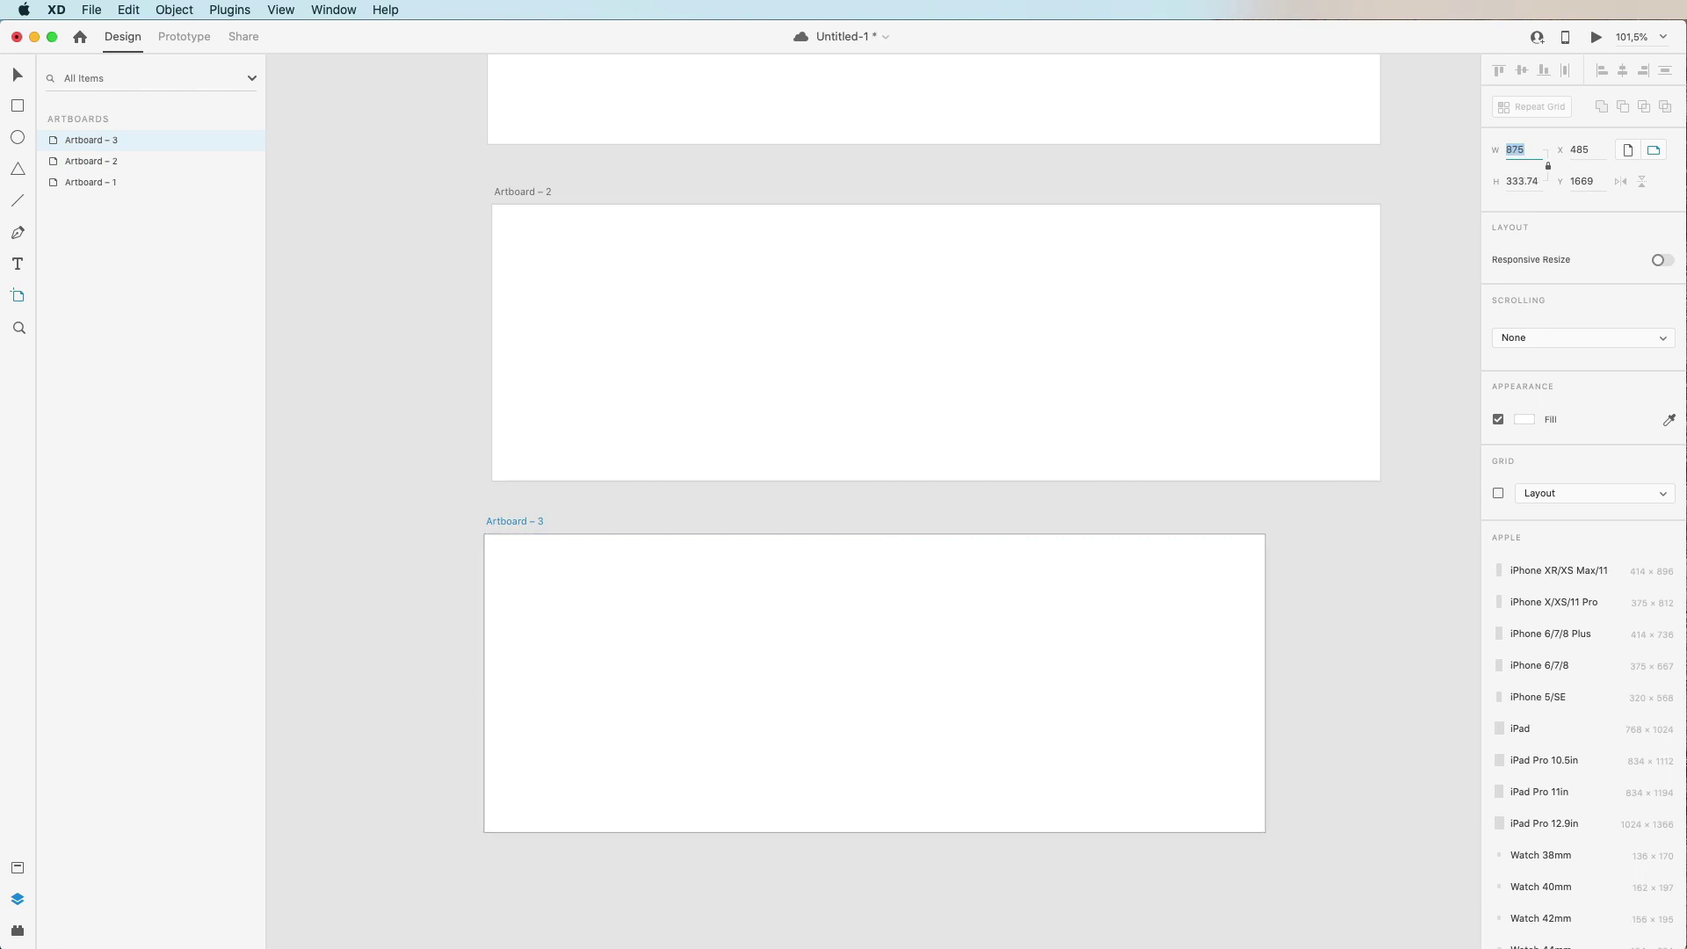
key("shift+Up")
key("shift+Up")
key("shift+Up")
key("shift+Up")
key("shift+Up")
key("shift+Up")
key("shift+Up")
key("shift+Up")
key("shift+Up")
key("shift+Up")
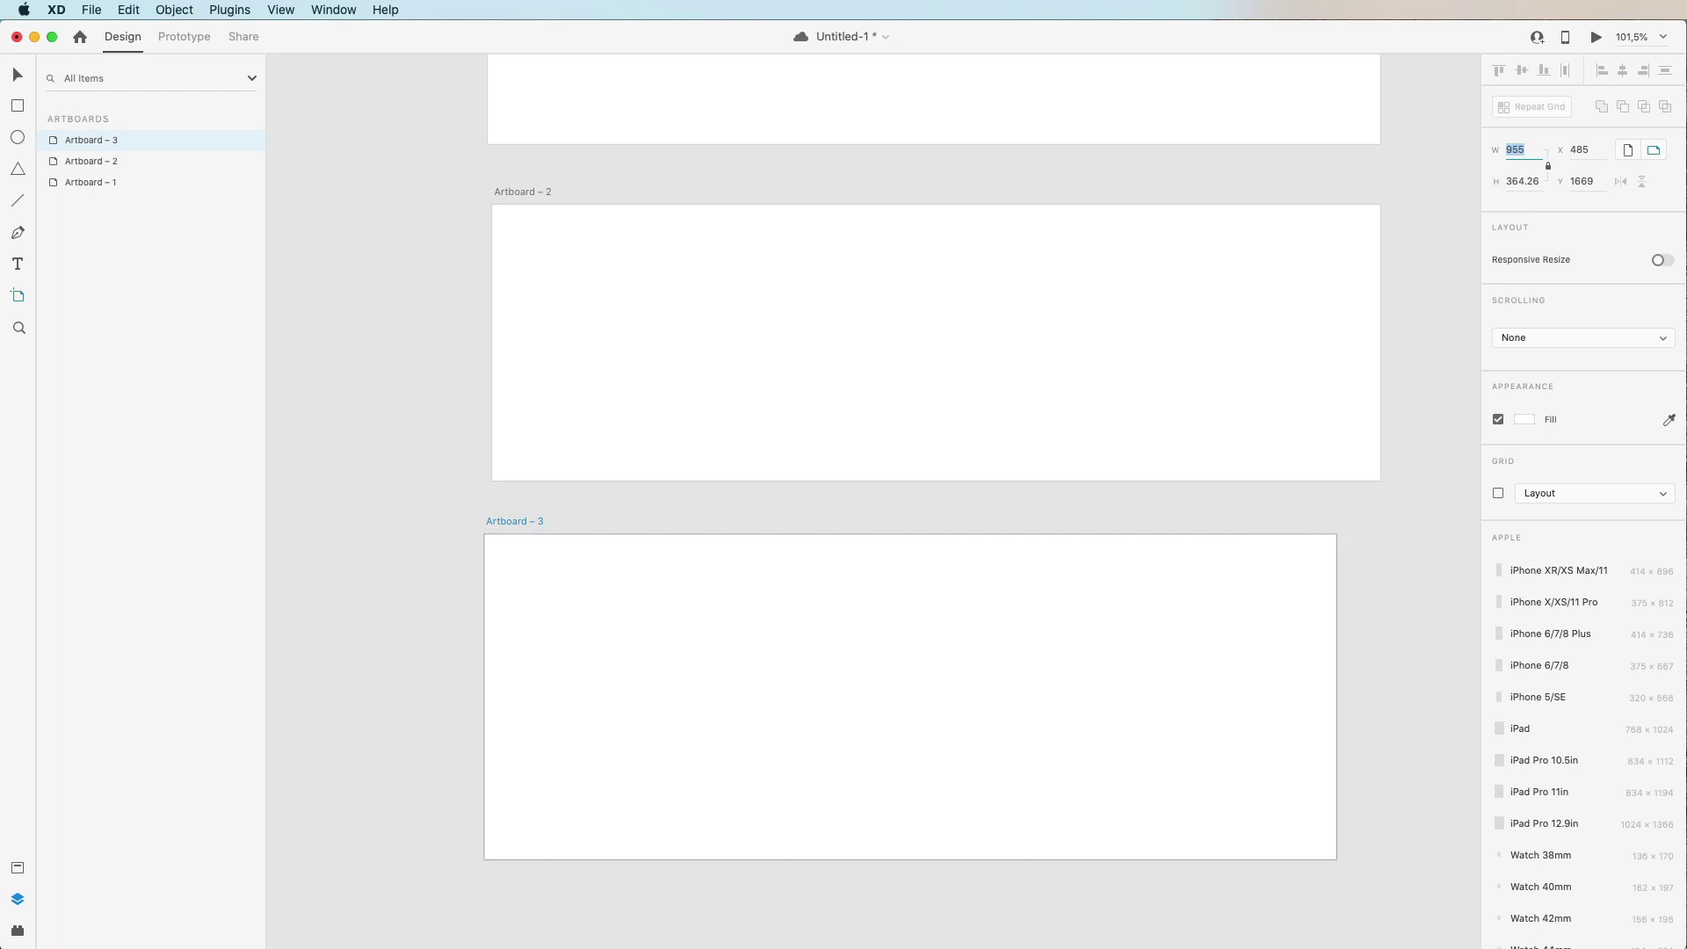
key("shift+Down")
key("shift+Down")
key("shift+Down")
key("shift+Down")
key("shift+Down")
key("shift+Down")
key("shift+Down")
key("shift+Down")
key("shift+Down")
key("shift+Down")
key("shift+Down")
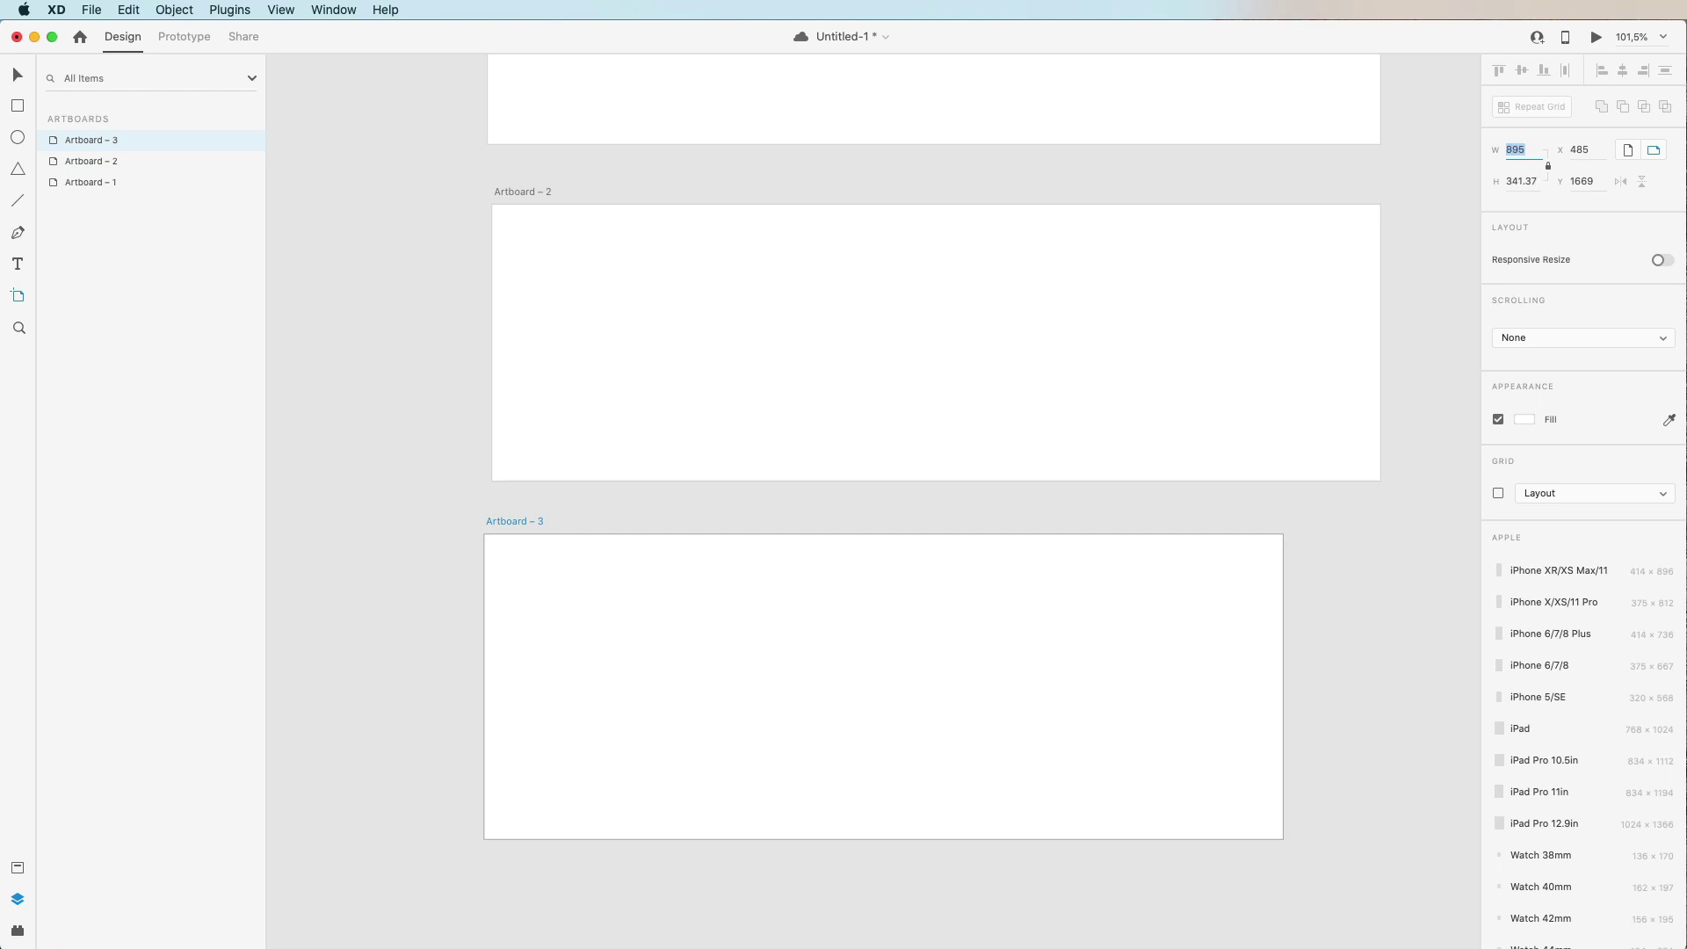
key("shift+Down")
key("shift+Down")
key("shift+Down")
key("shift+Down")
key("shift+Down")
key("shift+Down")
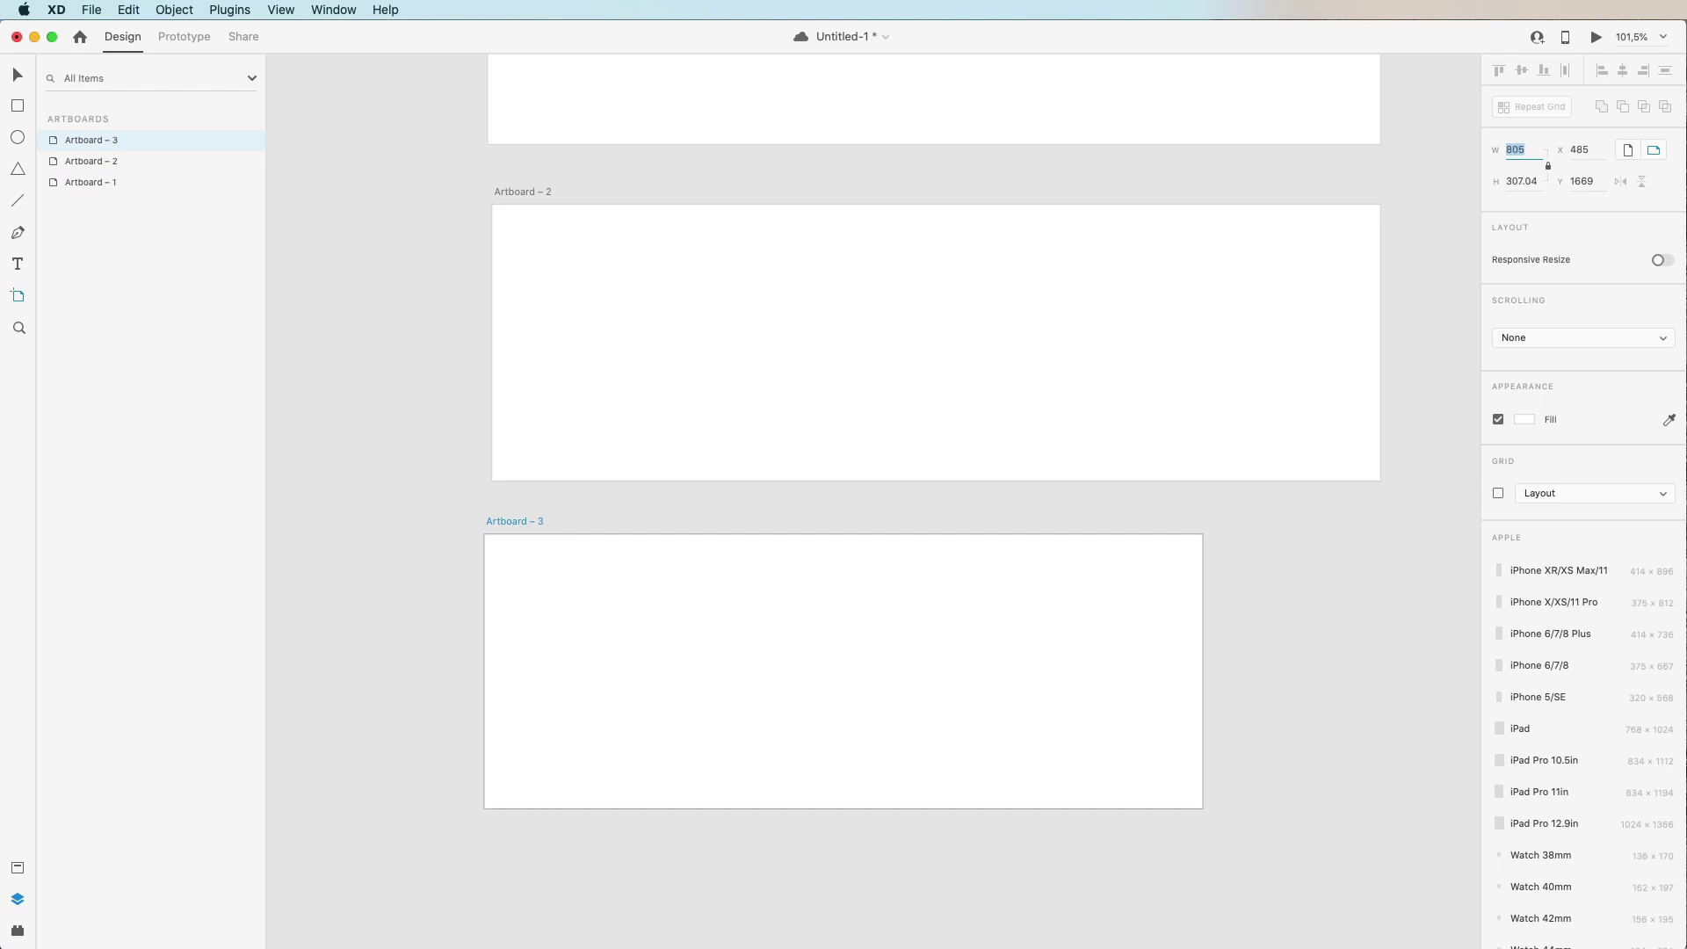
Step: Set the third artboard's width to 500, and its height independently to 500
scroll(1111, 742, "down", 3)
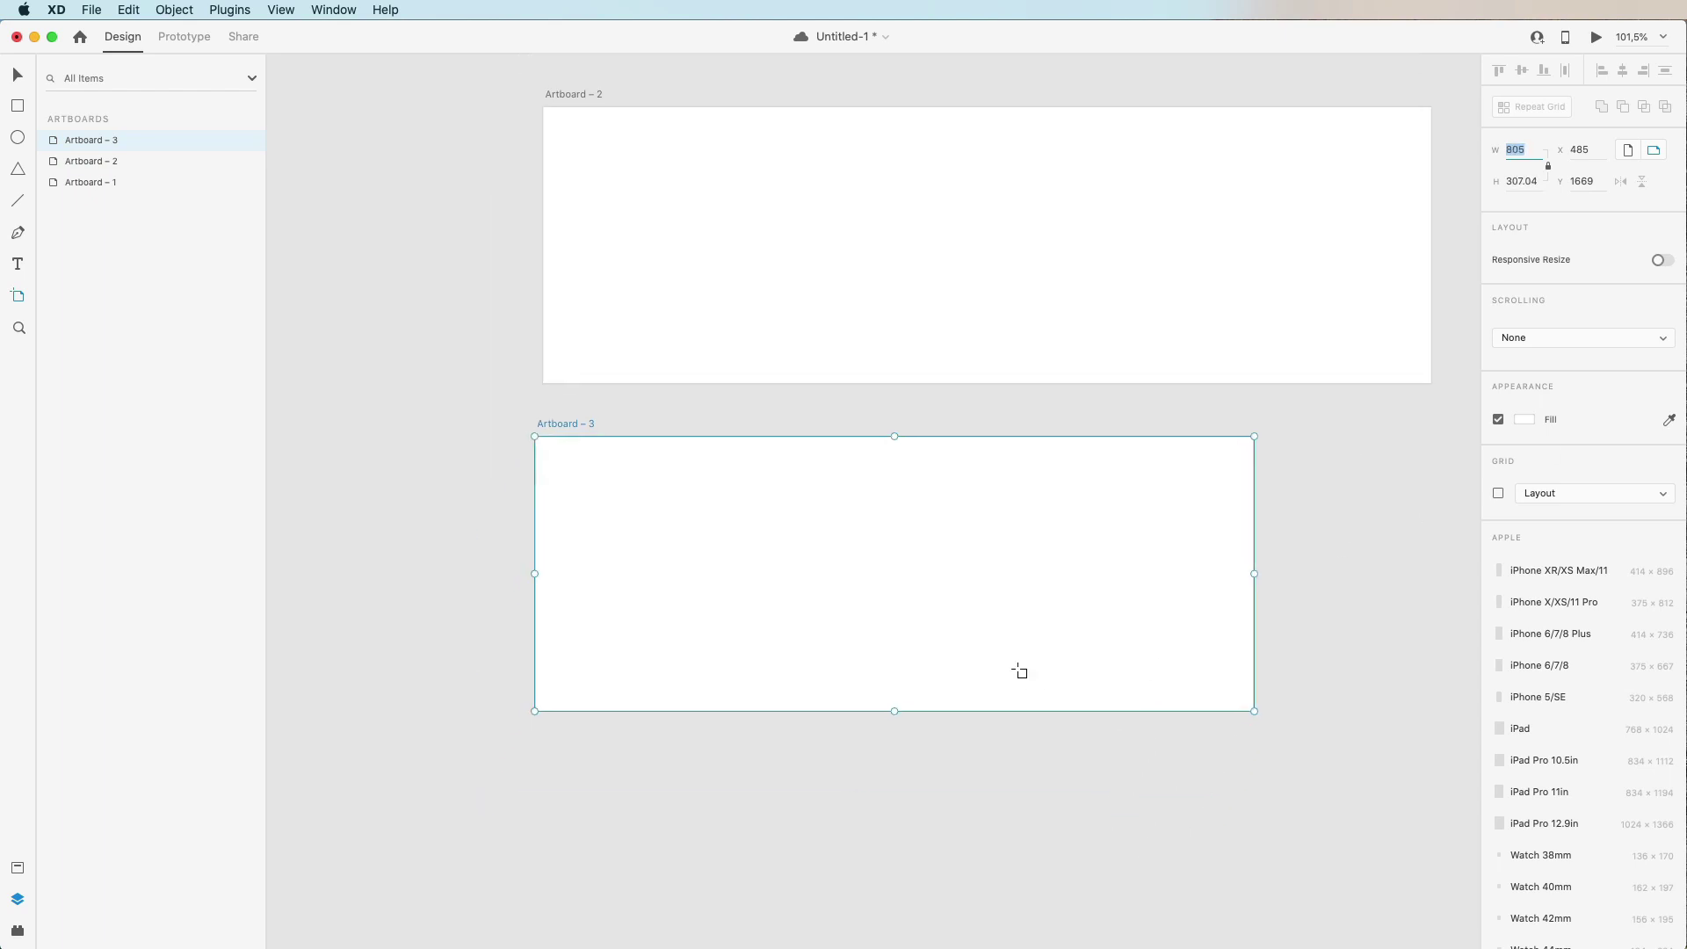
scroll(994, 638, "up", 2)
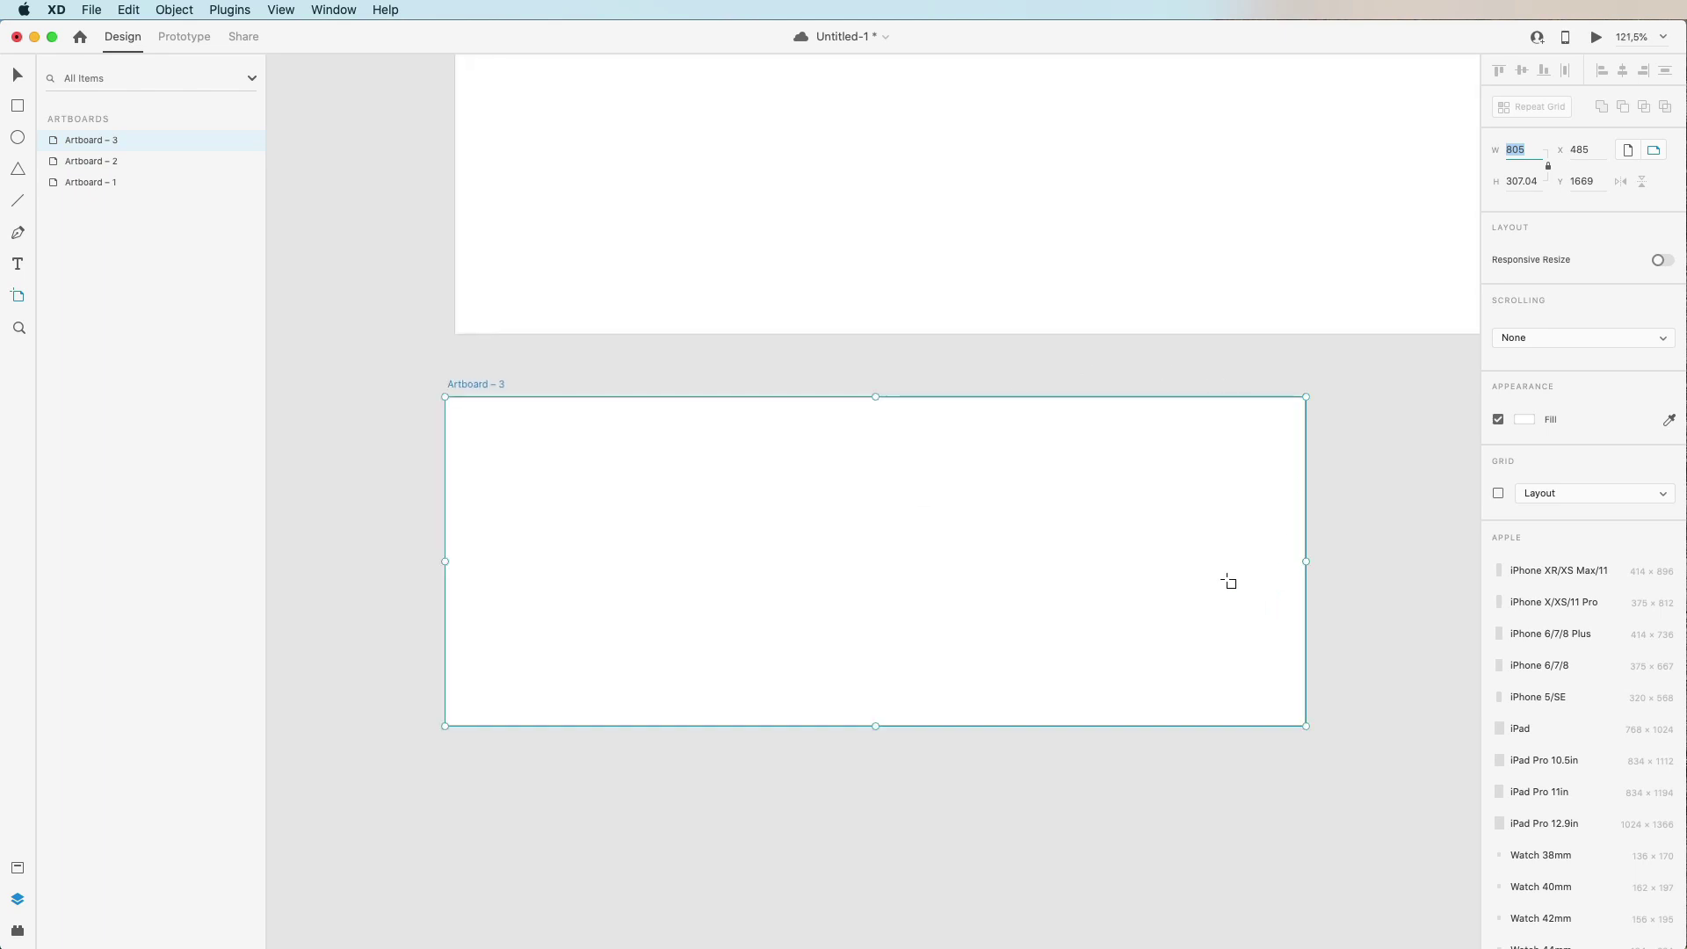
scroll(1224, 583, "down", 2)
scroll(1229, 583, "down", 1)
type("500")
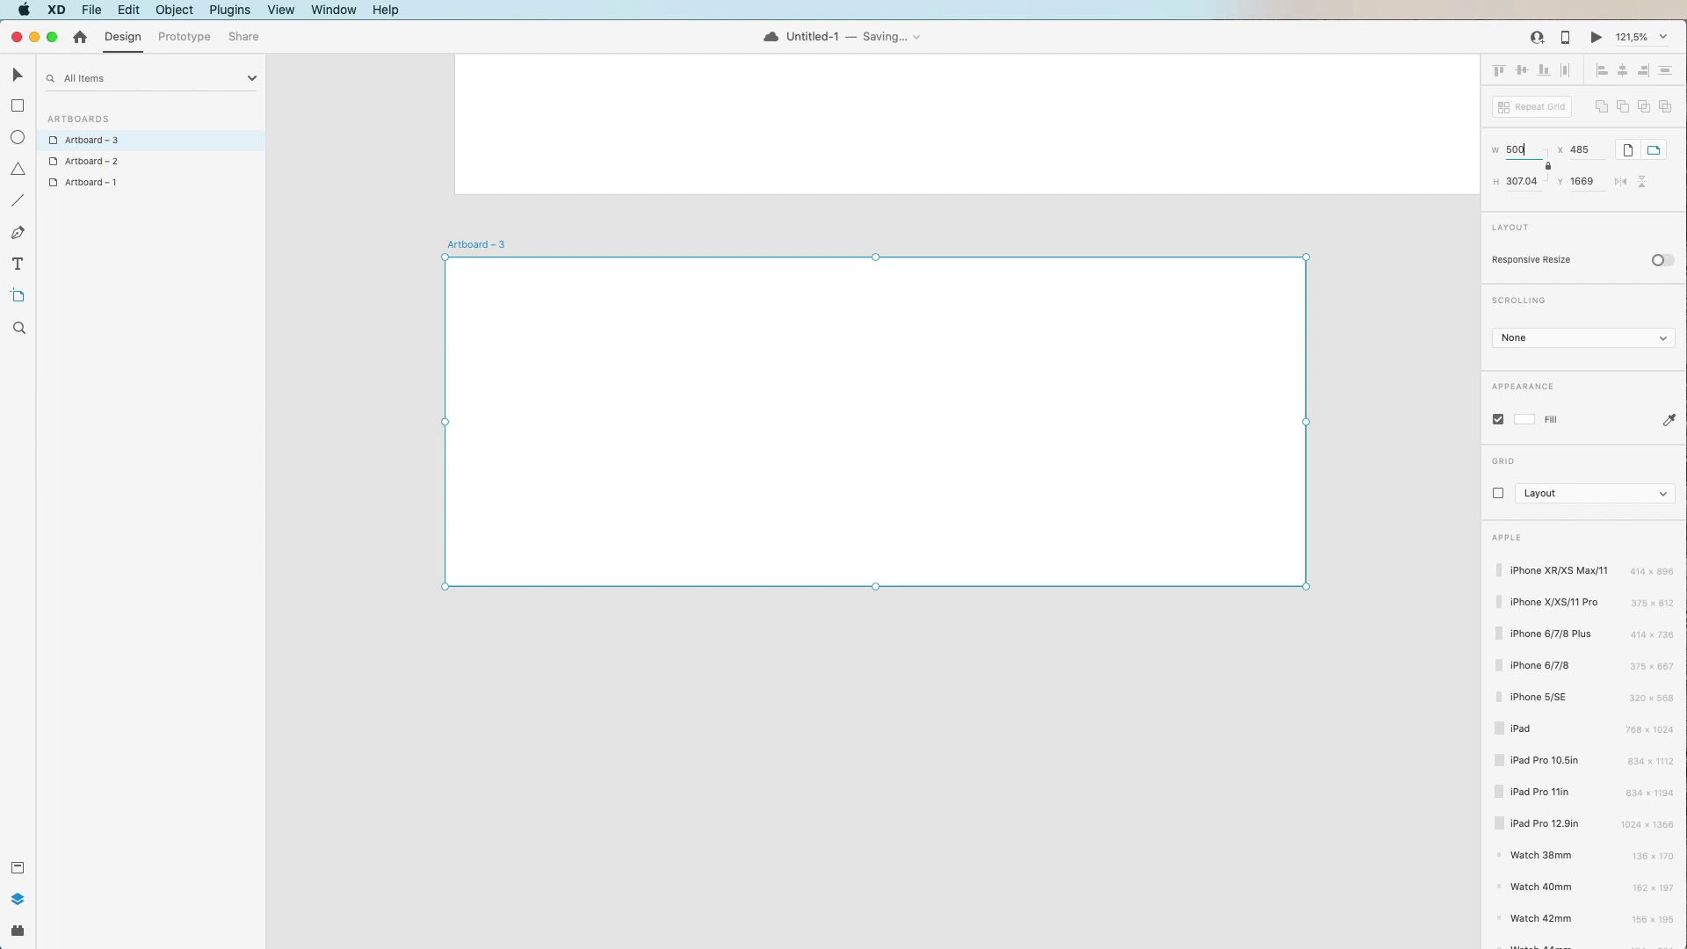
key("Return")
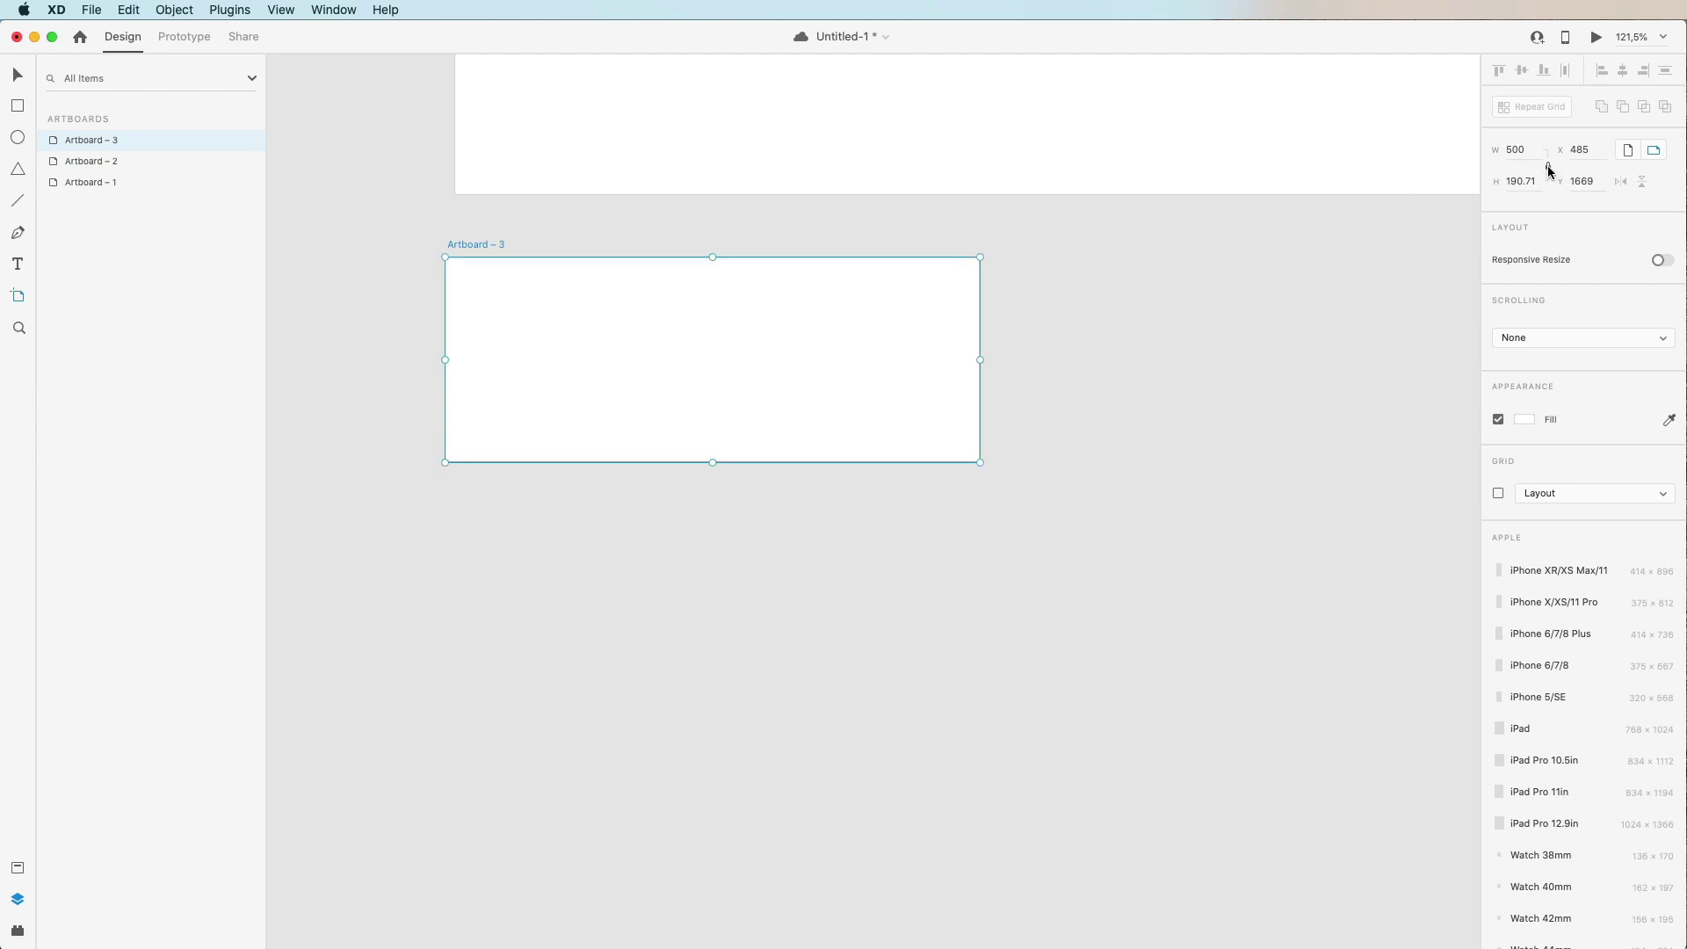
left_click(1527, 182)
type("500")
key("Return")
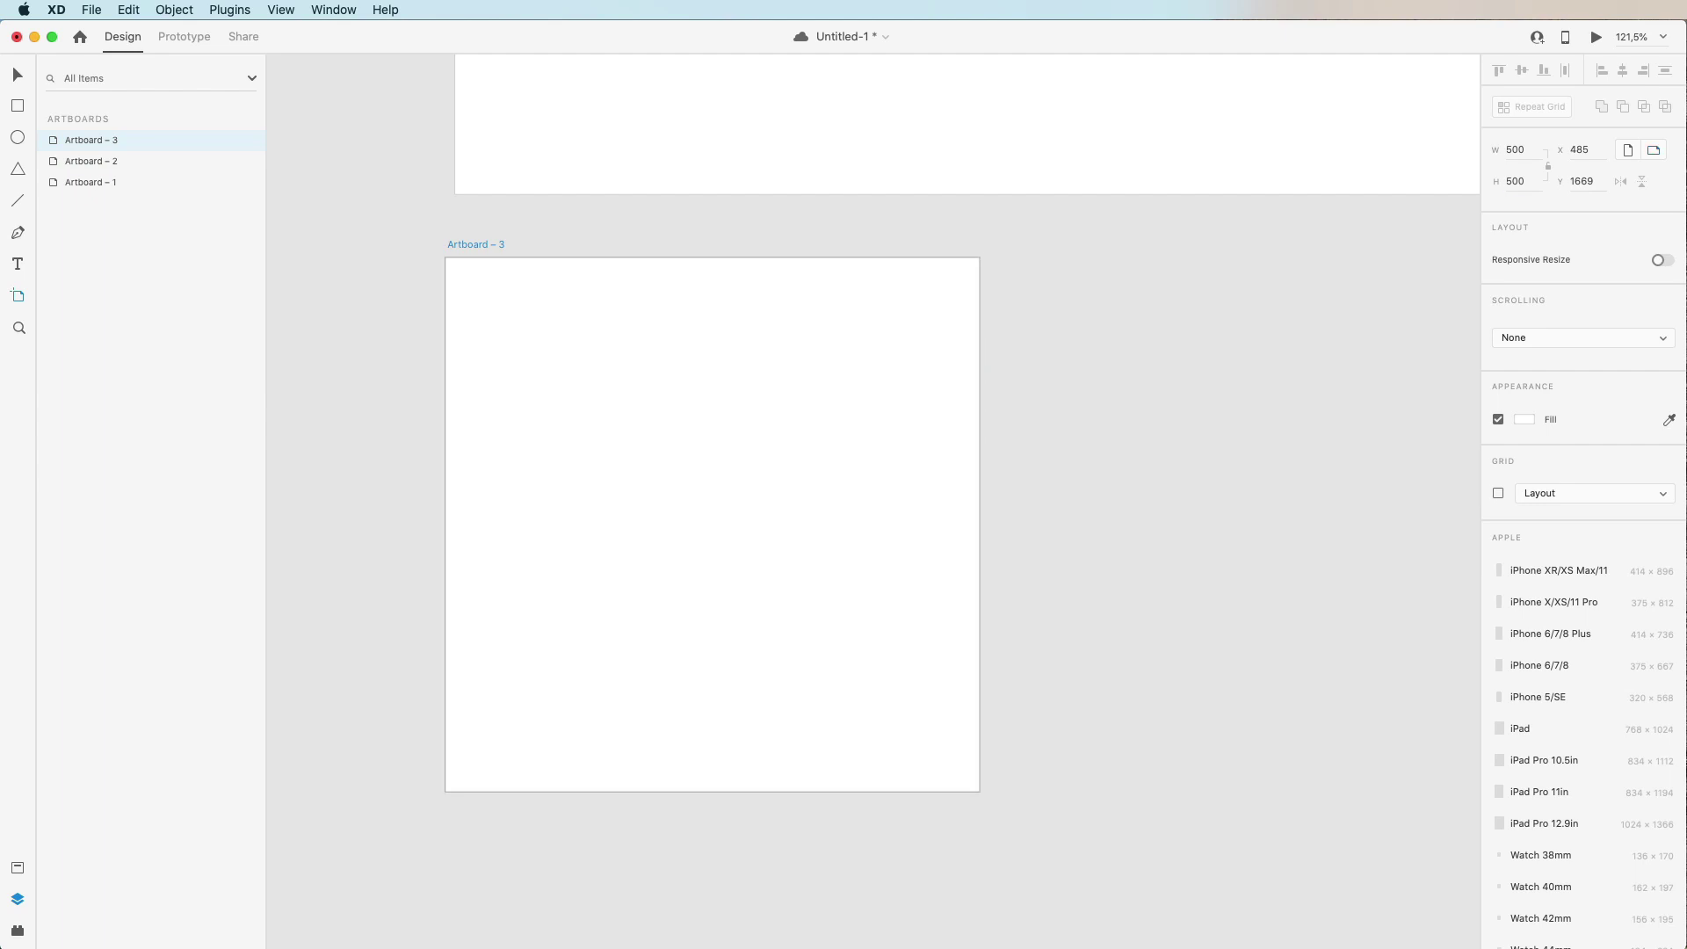
Step: With the aspect ratio locked, enlarge the square third artboard to a width of 590, and finally set it to 700
scroll(1111, 411, "left", 3)
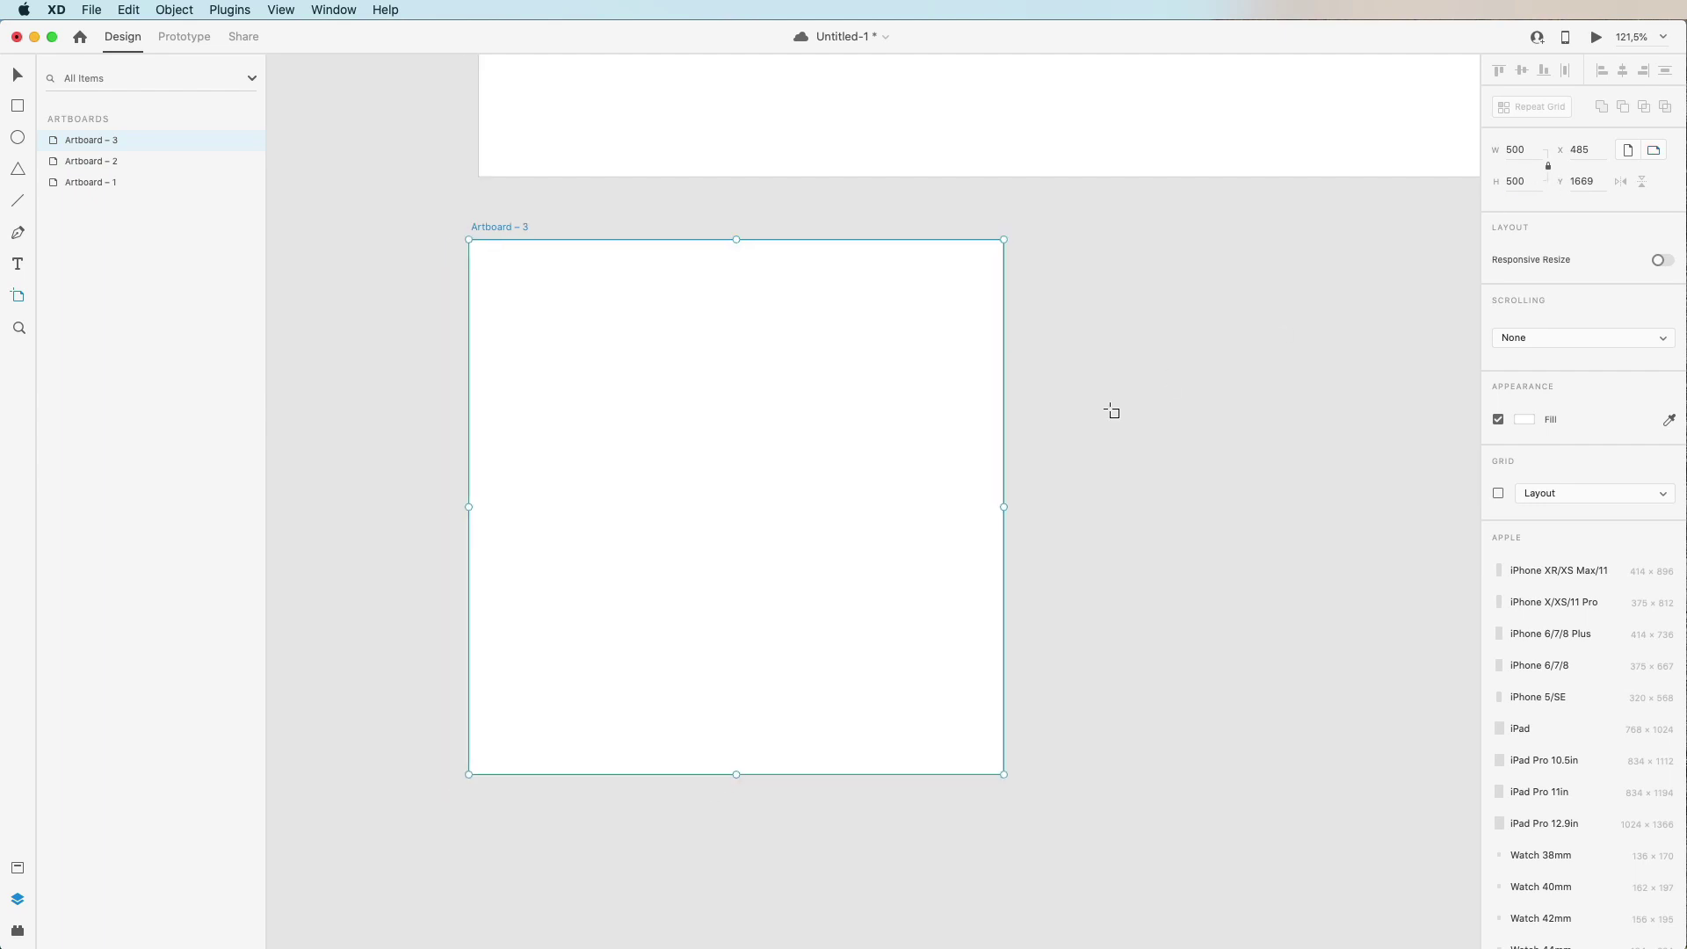
left_click(1527, 144)
type("540")
key("Return")
key("shift+Up")
key("shift+Up")
key("shift+Up")
key("shift+Up")
key("shift+Up")
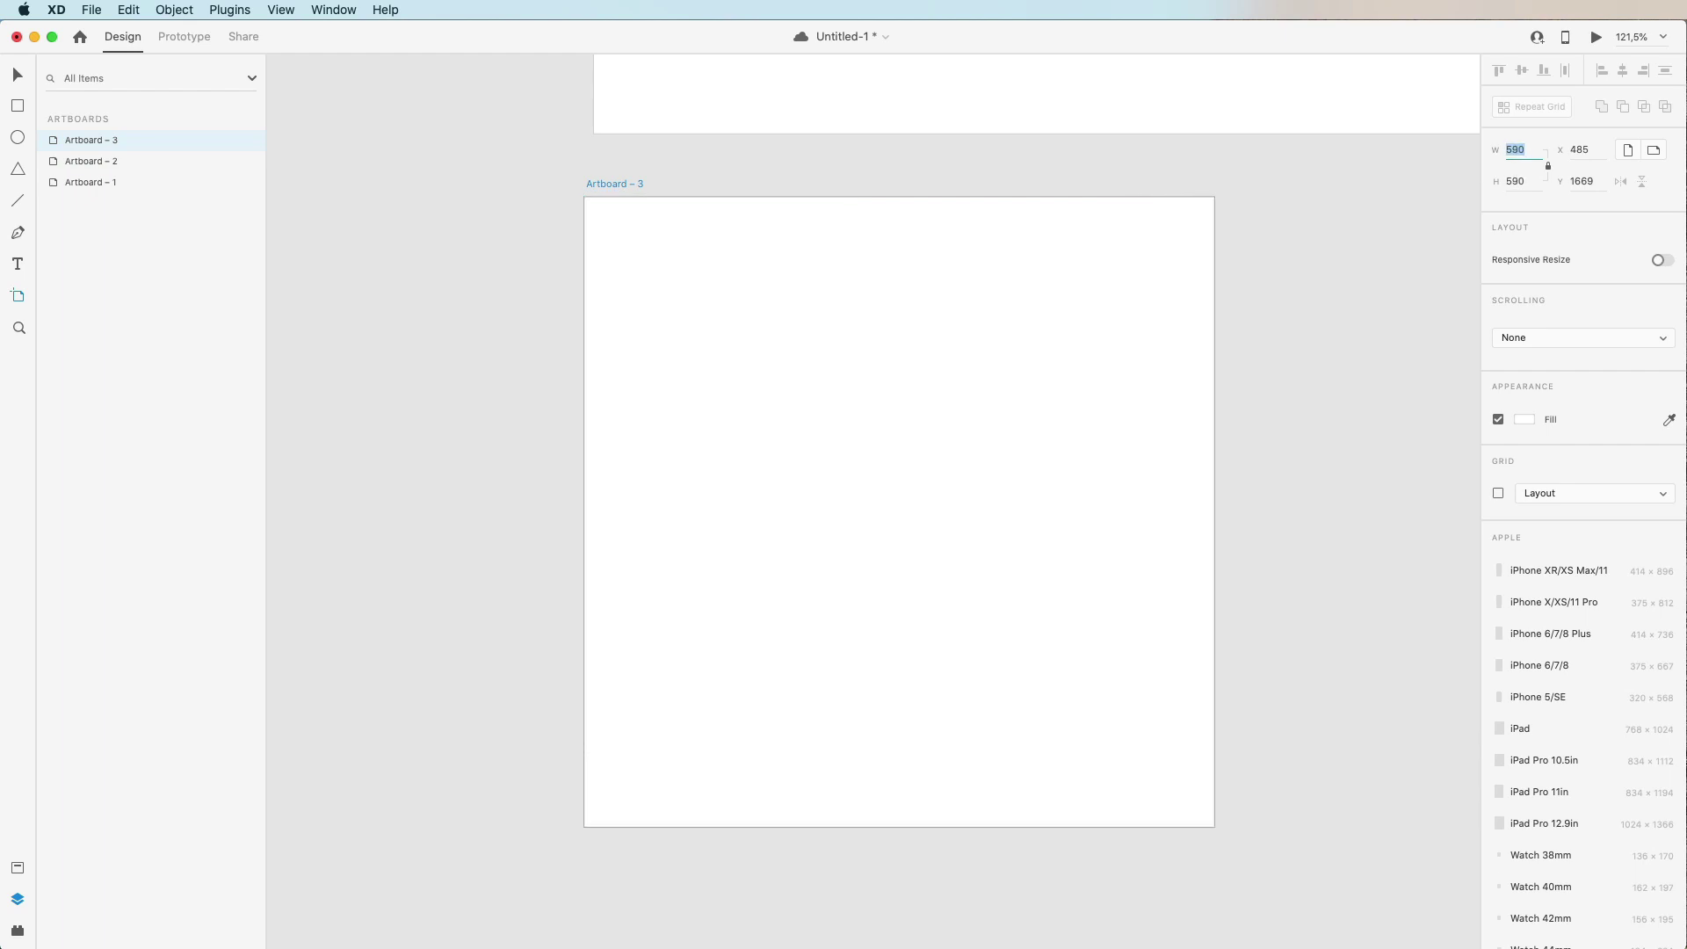
type("700")
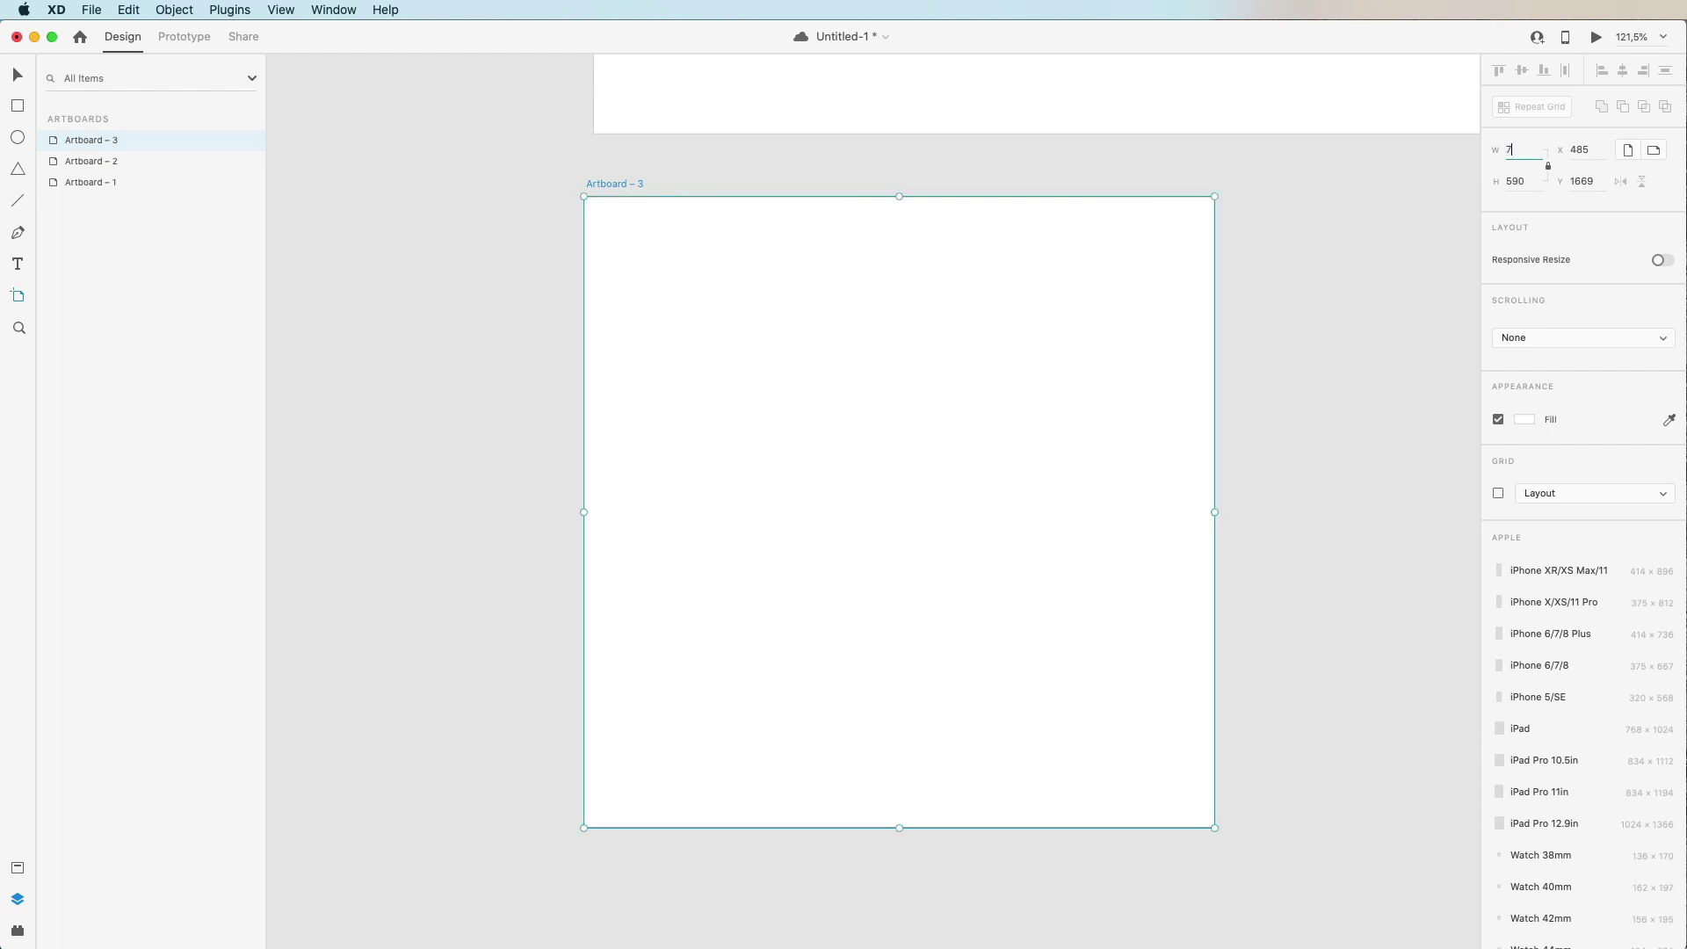
key("Return")
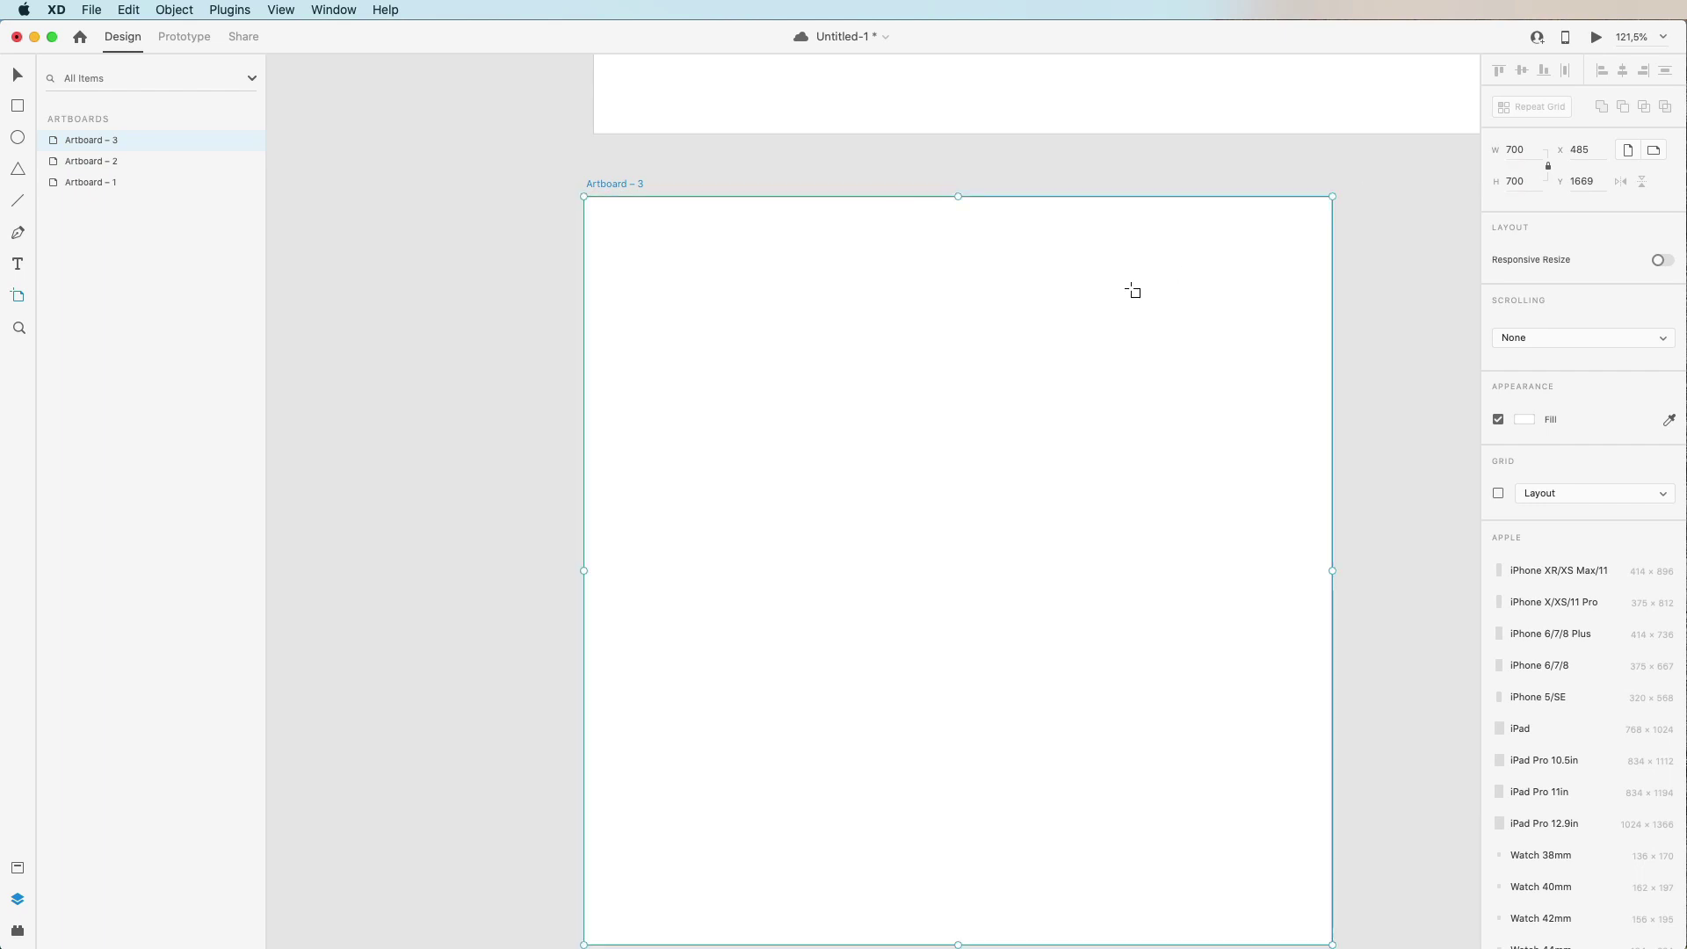
scroll(1132, 291, "down", 2)
scroll(1132, 291, "down", 2)
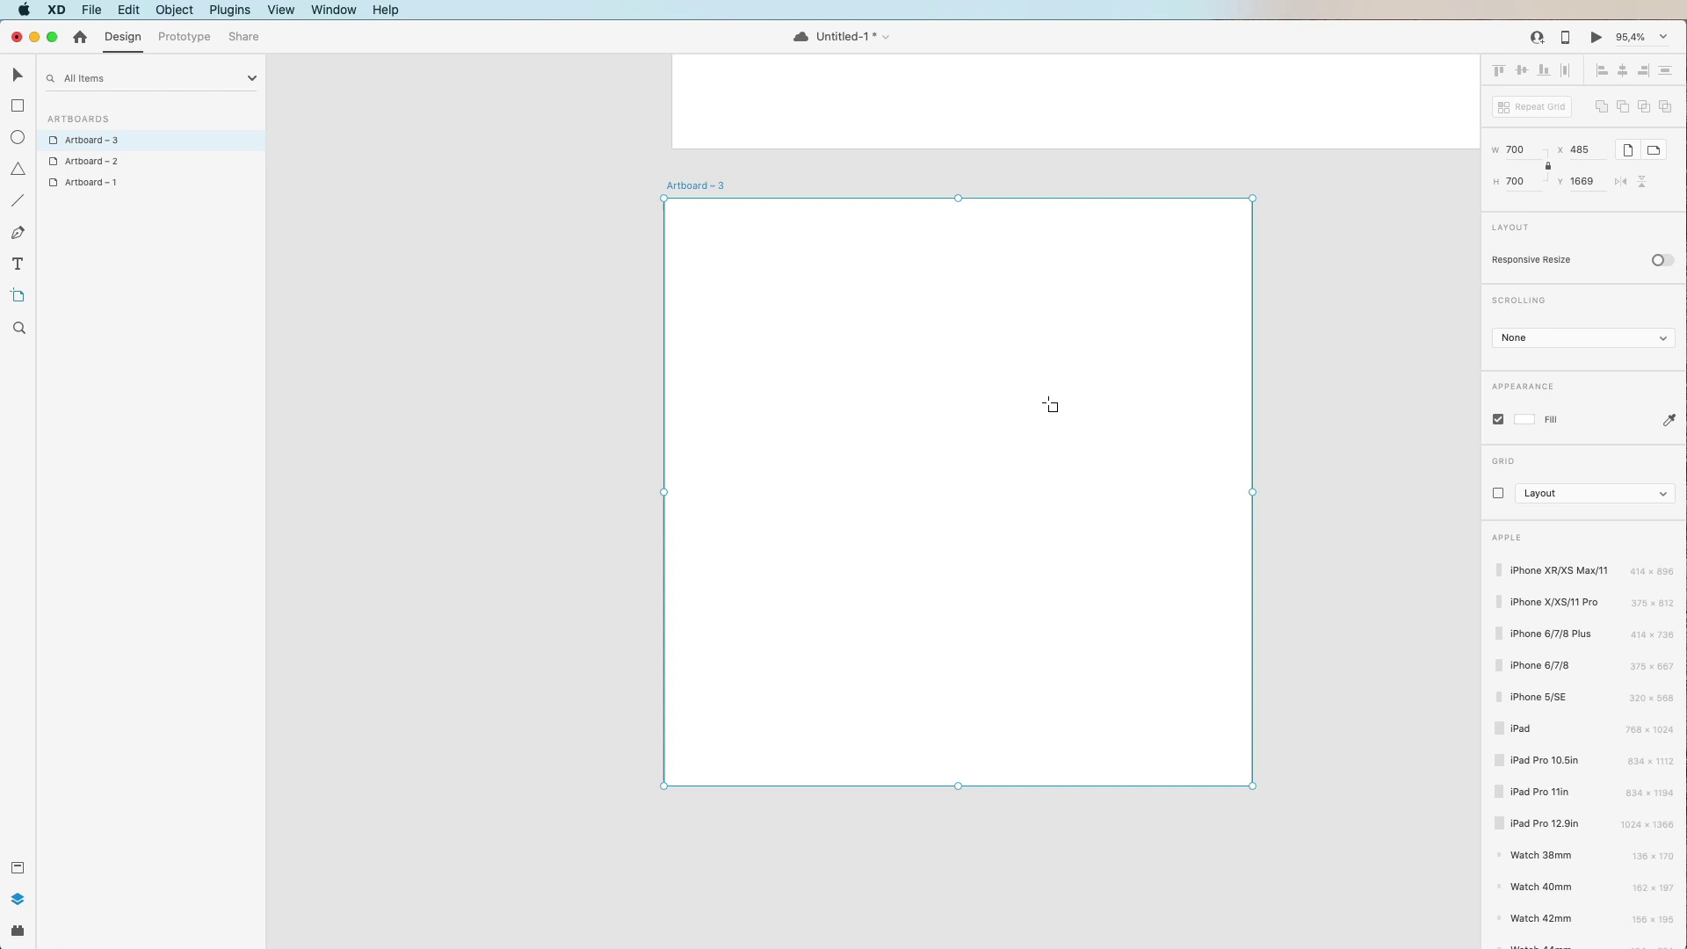
scroll(1050, 403, "right", 4)
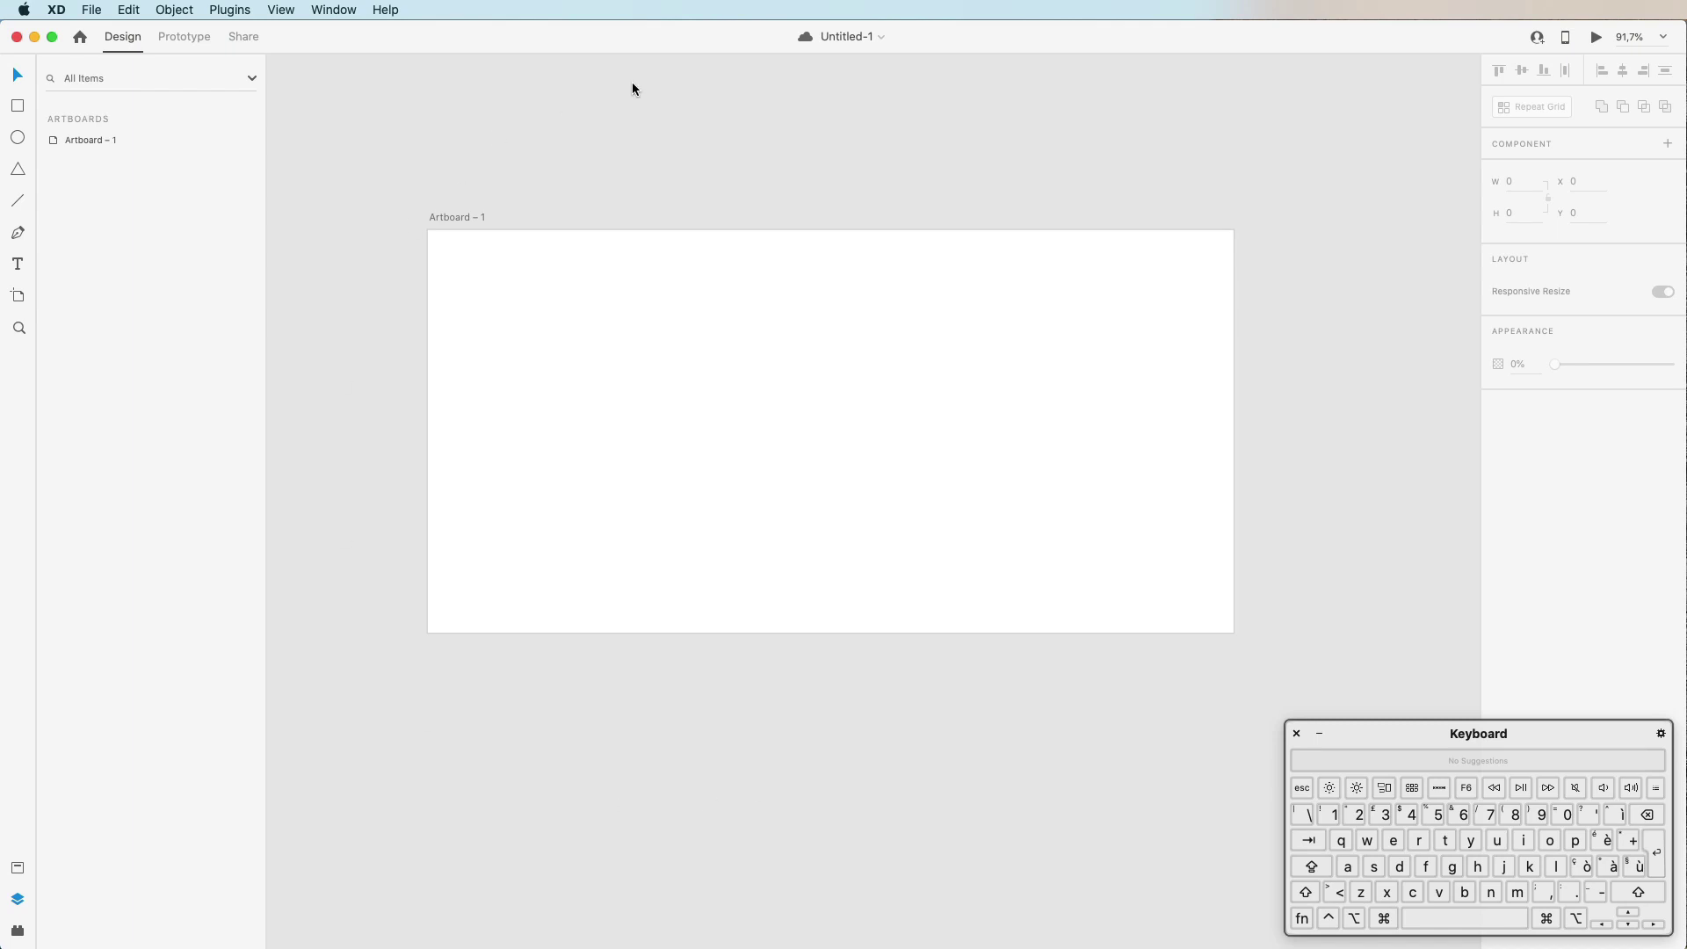
Step: Open the document's save options and name the document Dashboard
left_click(833, 38)
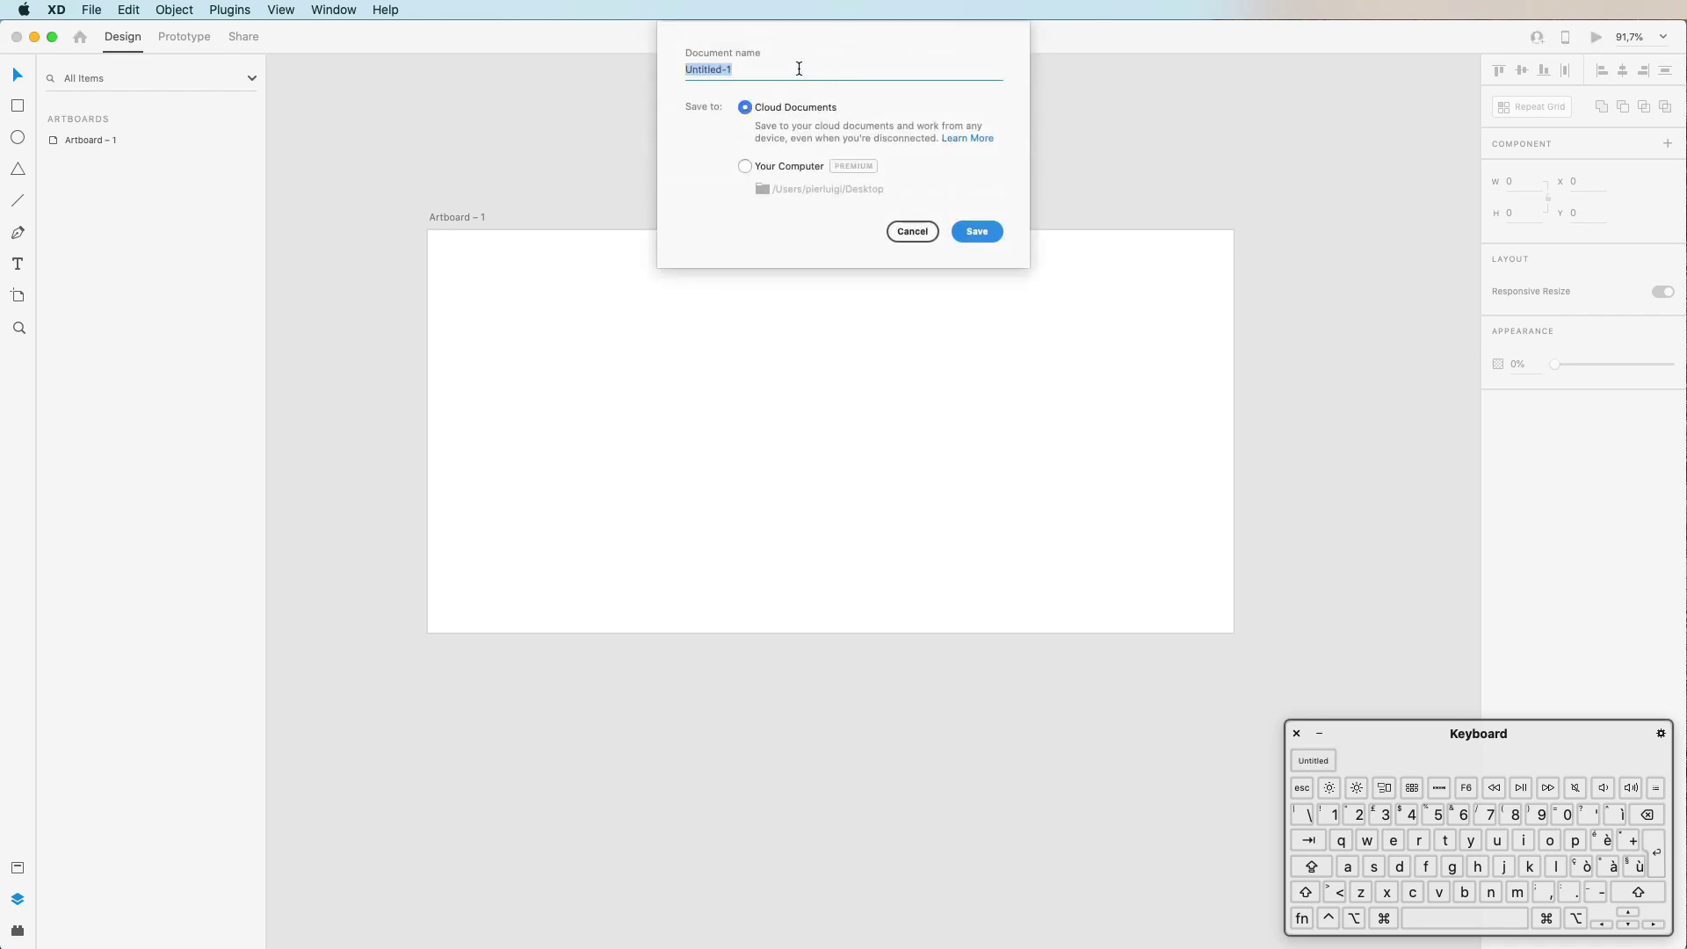
key("shift")
type("Da")
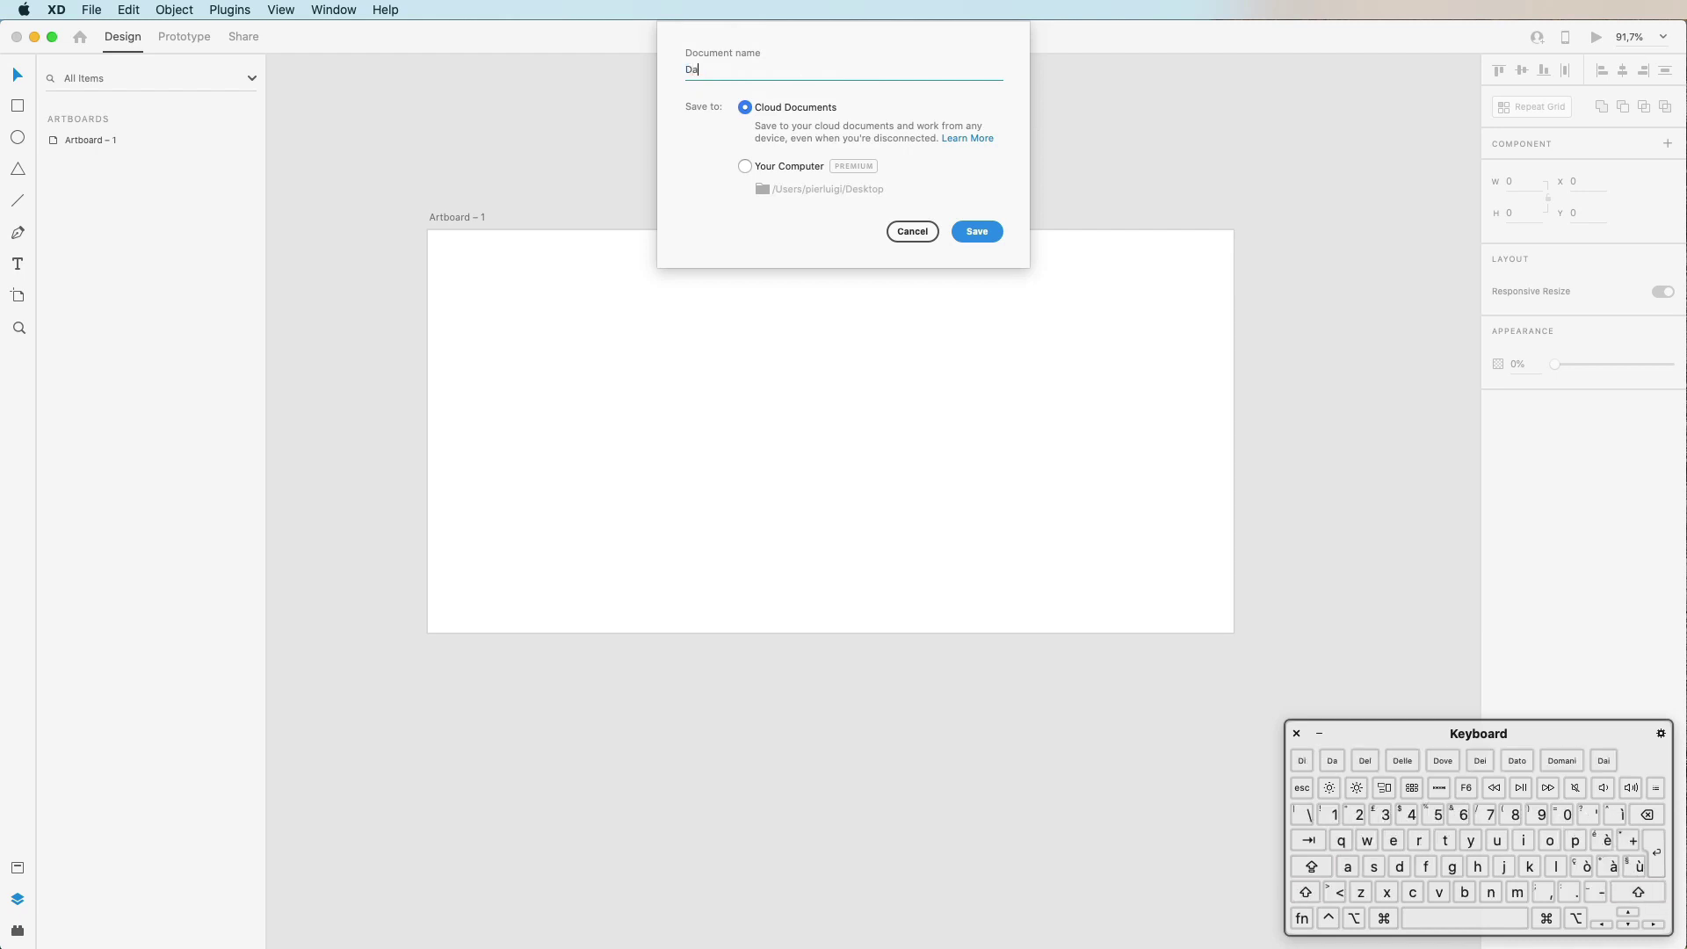
type("shboard")
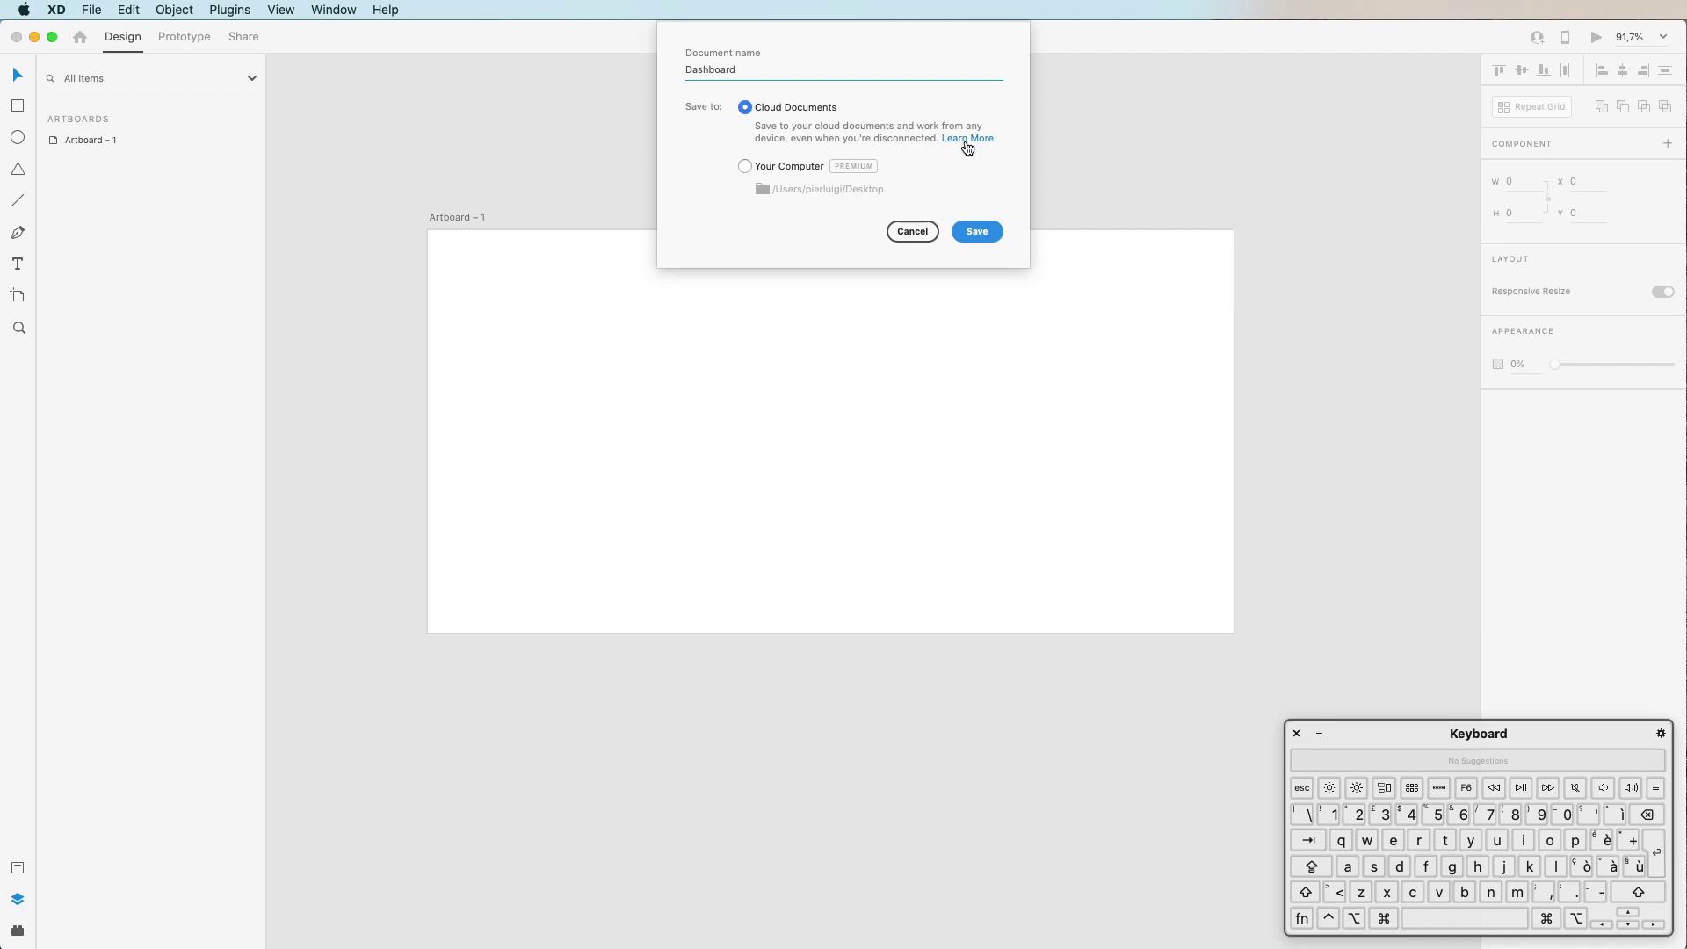
Step: Save the document to the computer instead of the cloud, in the UI Faces folder on the Desktop
left_click(772, 167)
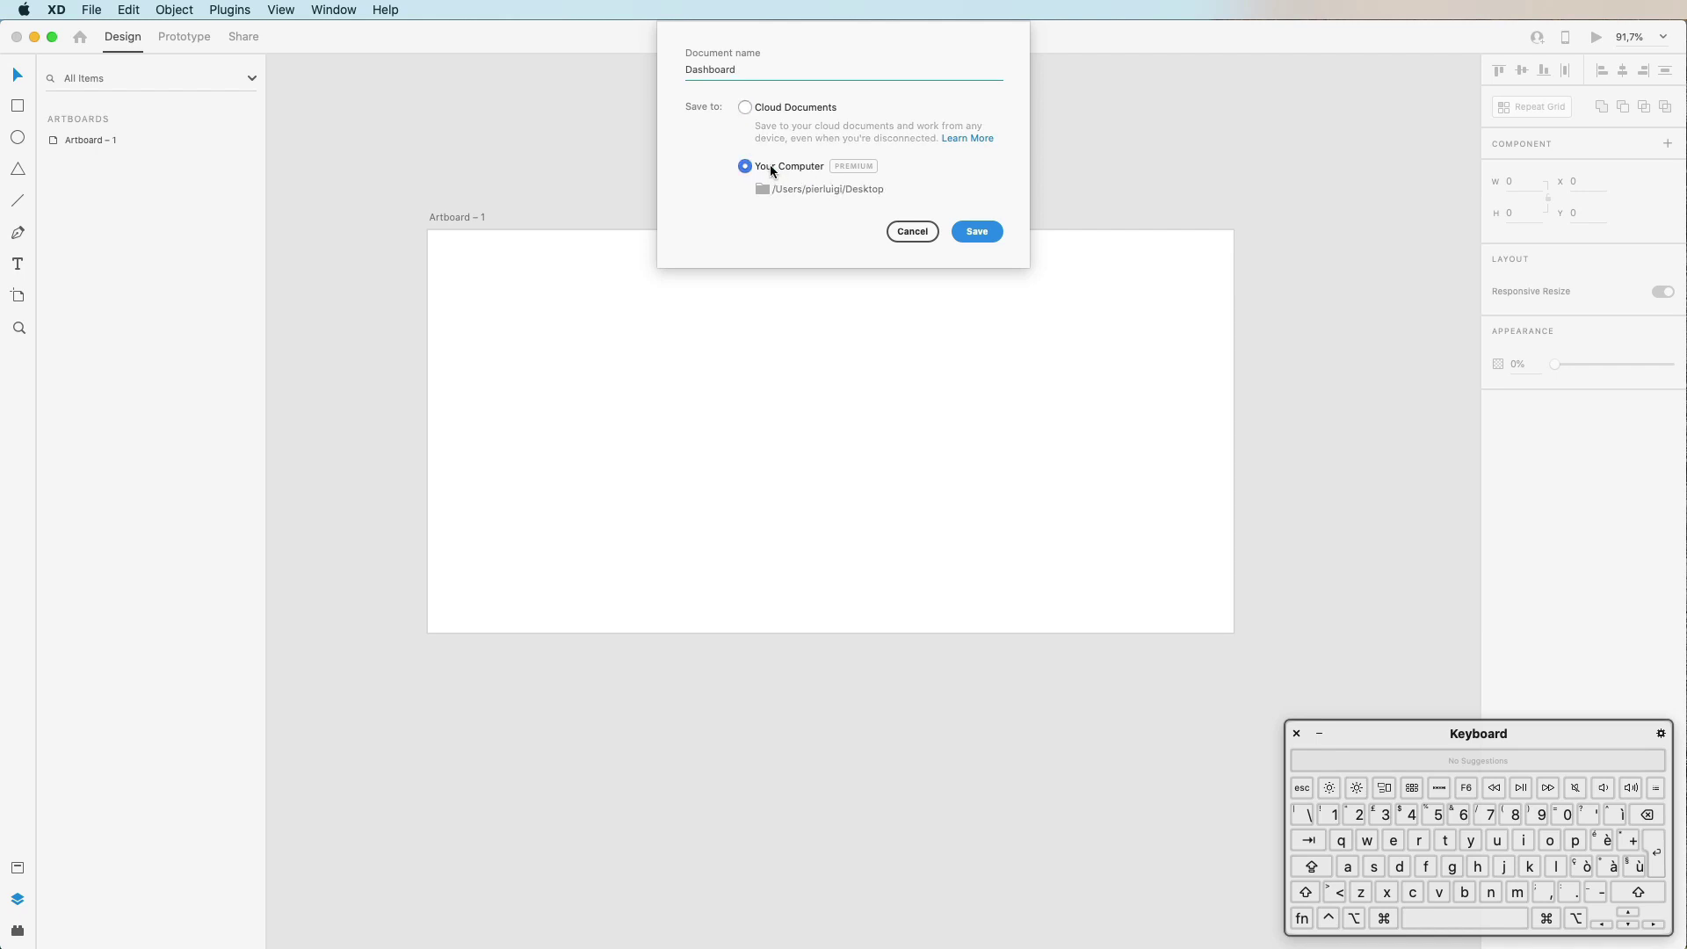
left_click(826, 190)
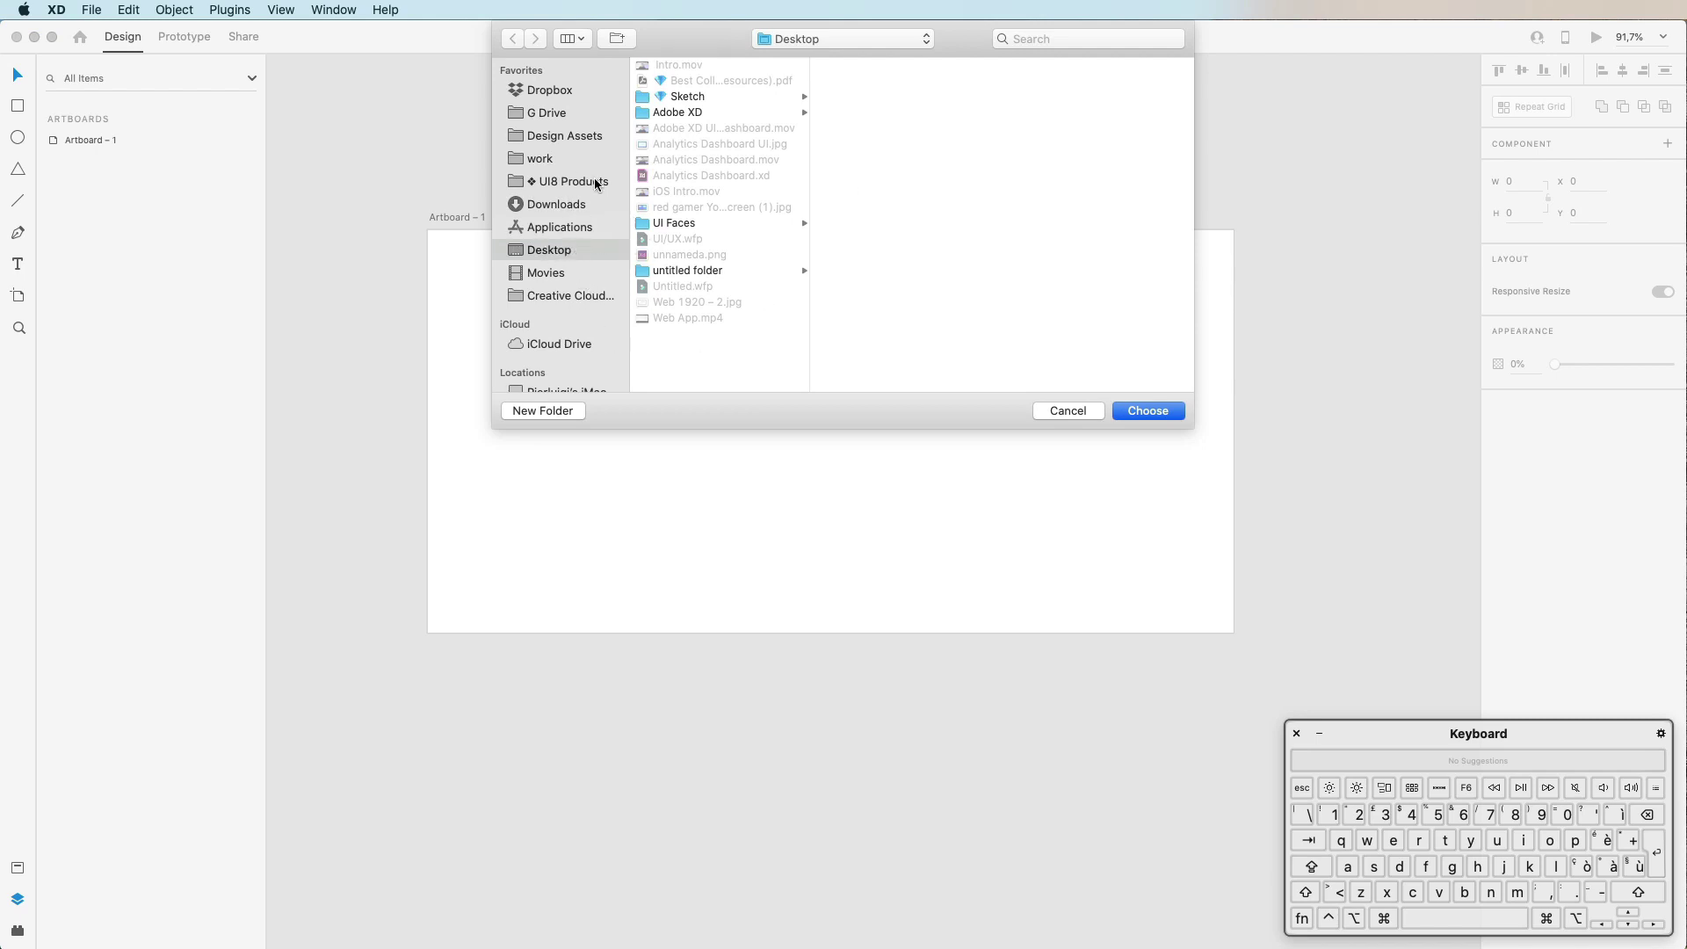
left_click(692, 224)
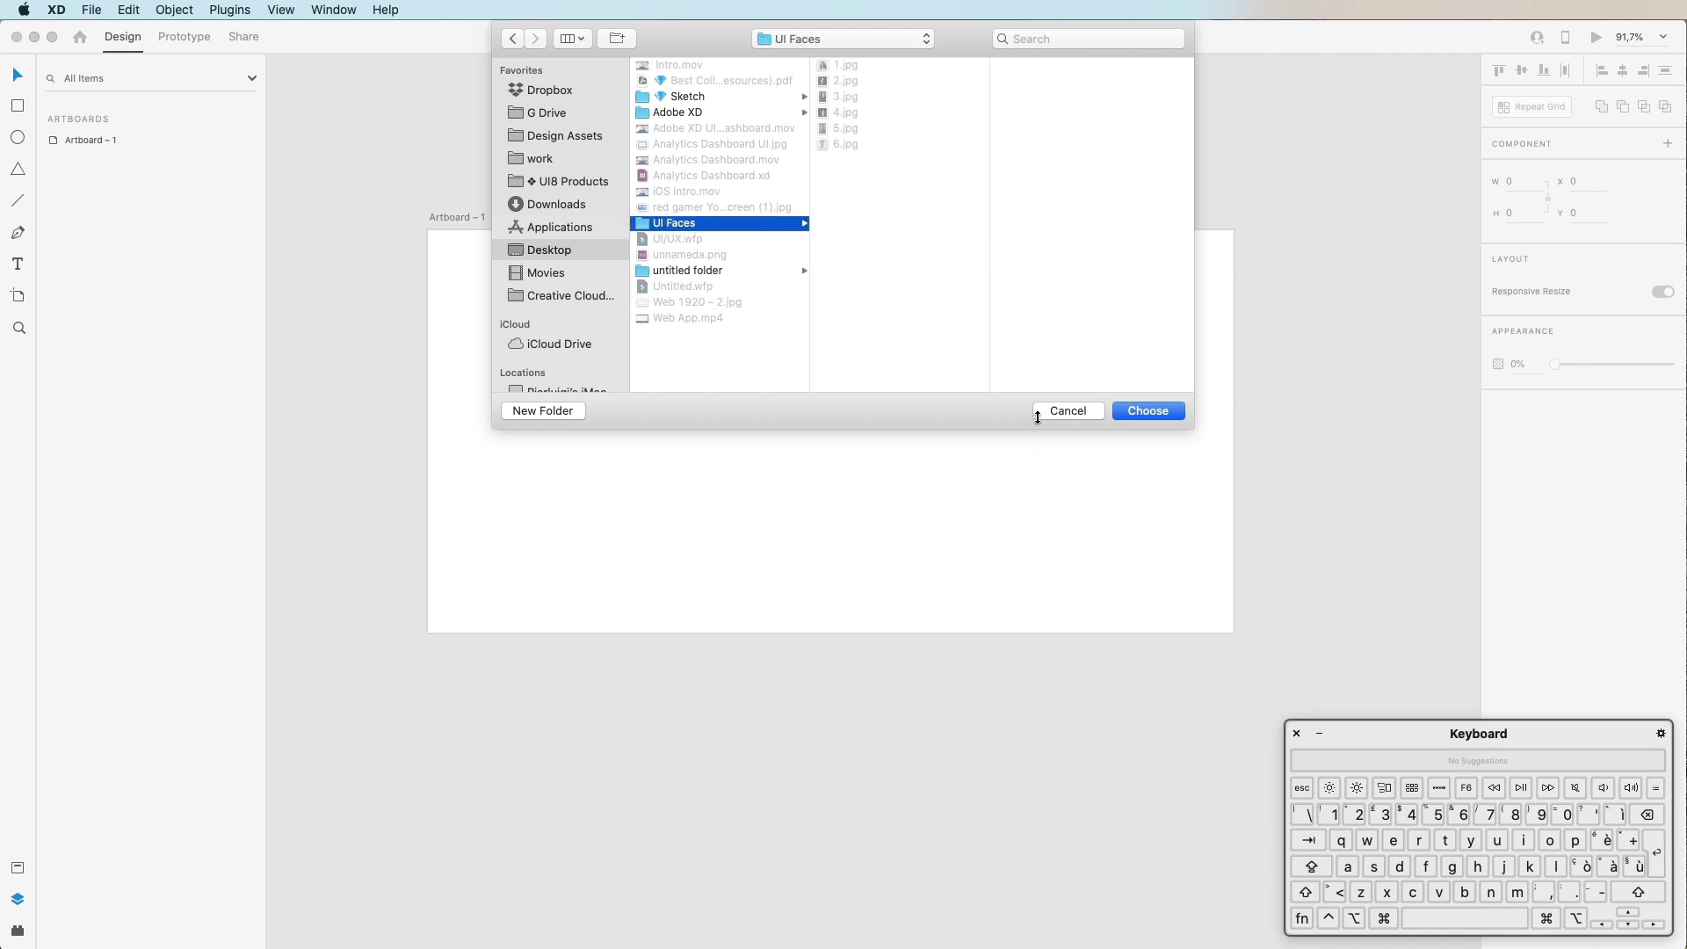
left_click(1160, 409)
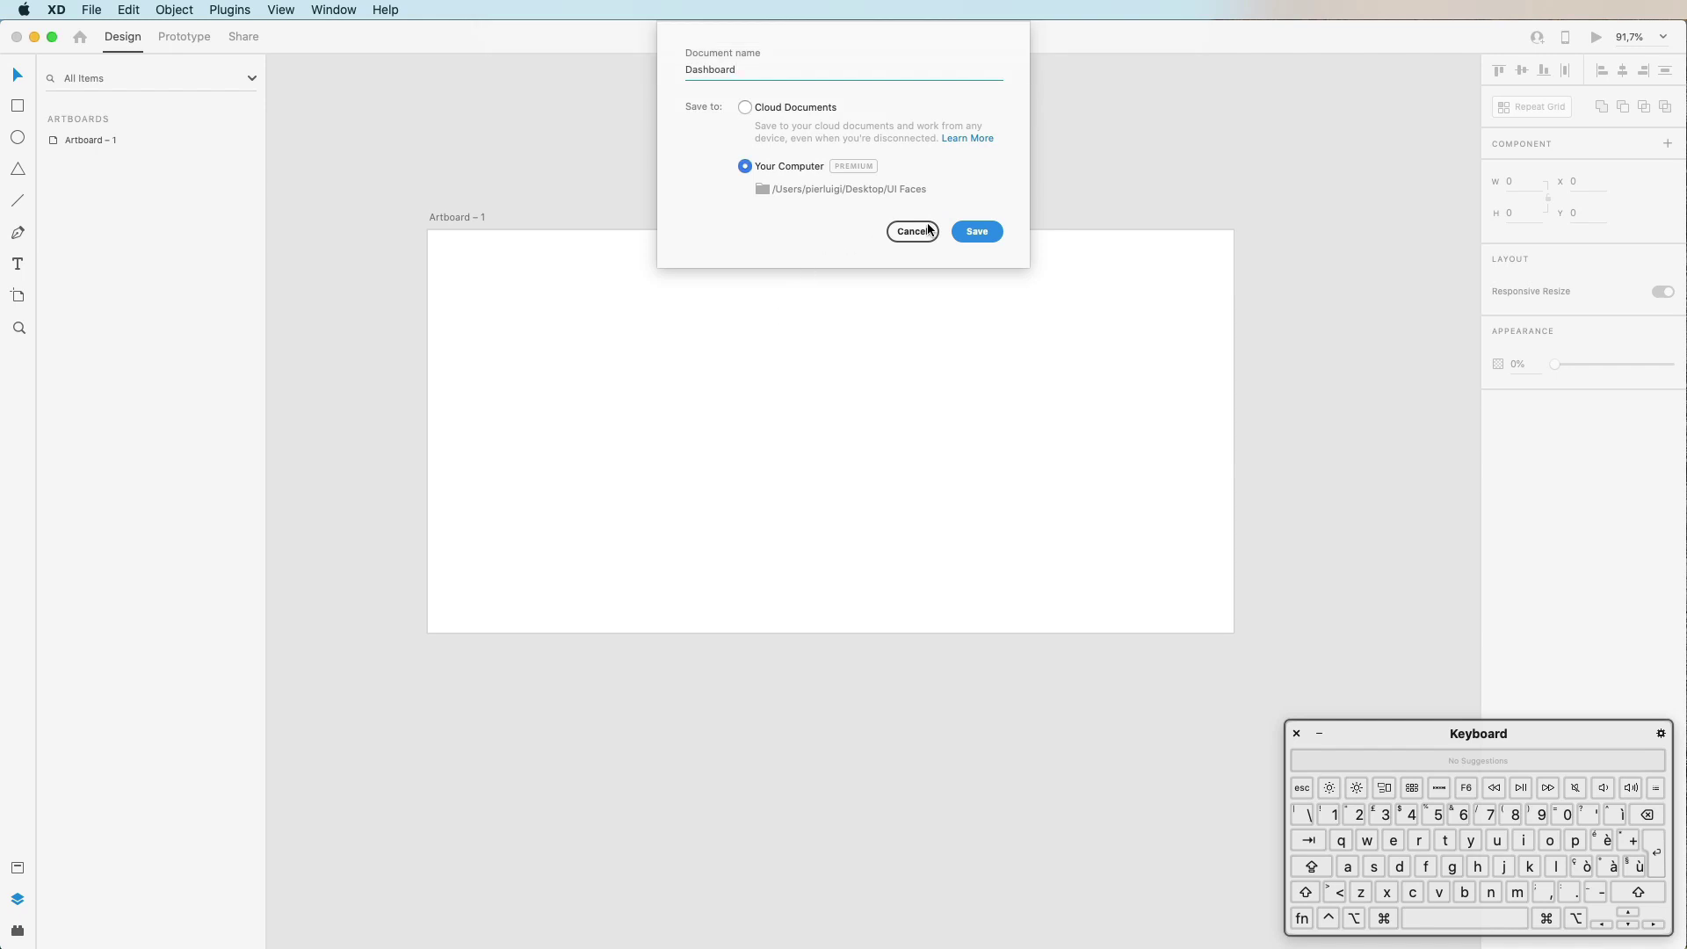
left_click(978, 231)
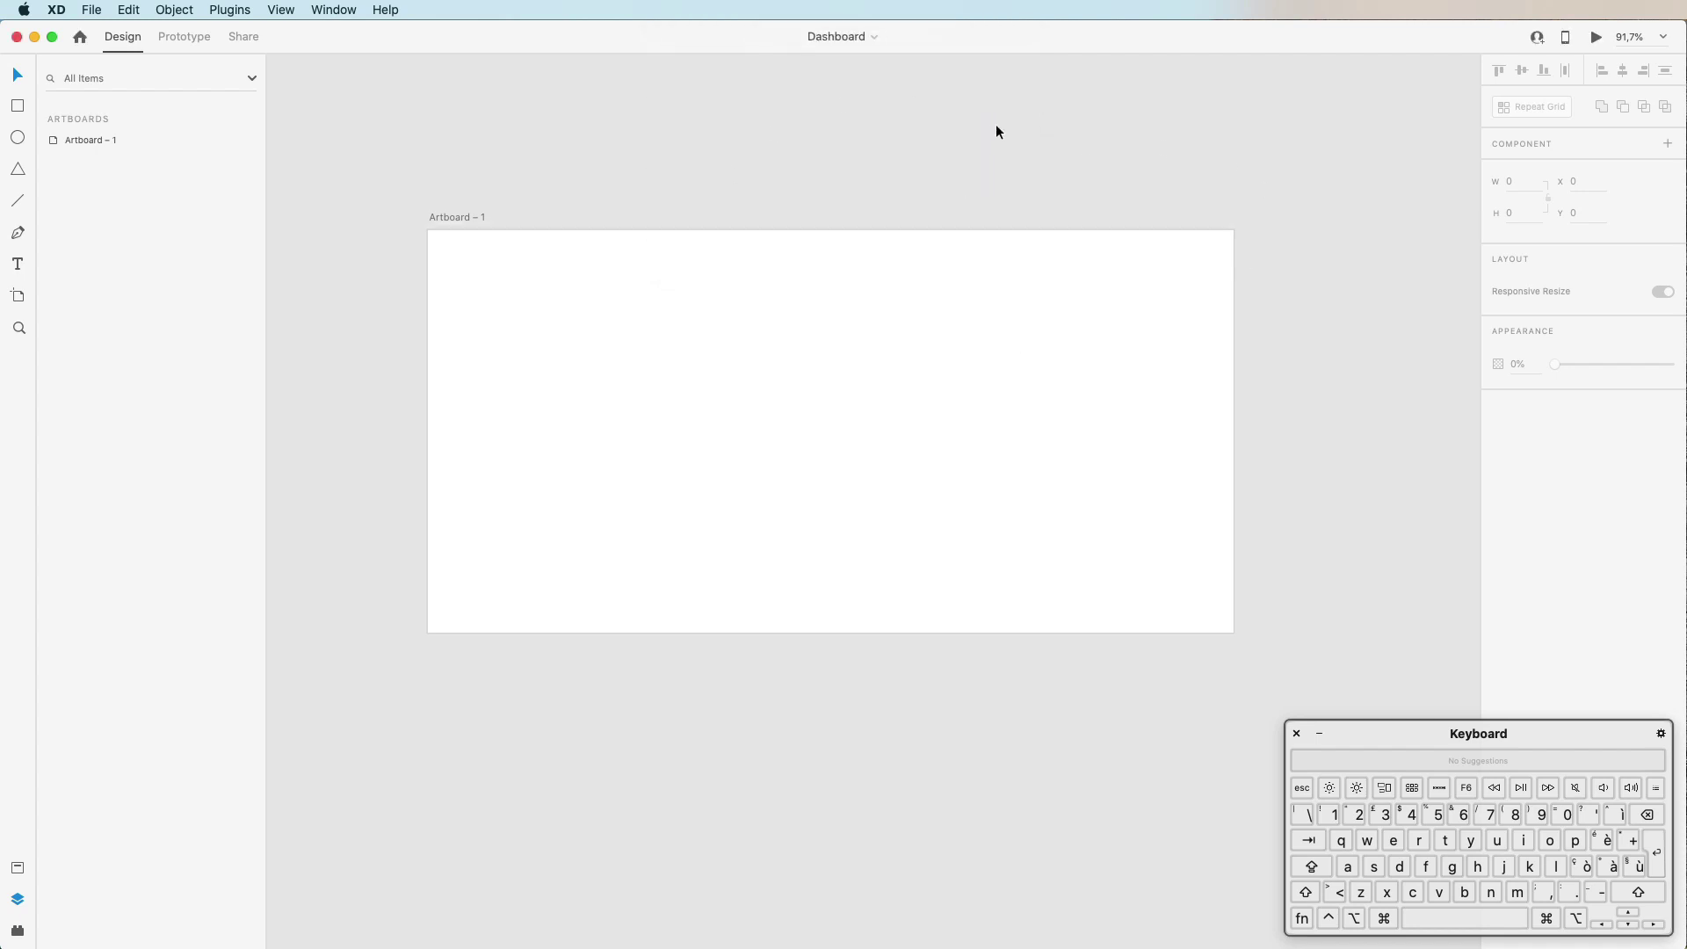
Step: Draw a rectangle about 113 × 150 in the upper left part of the artboard, and save the document
left_click(712, 392)
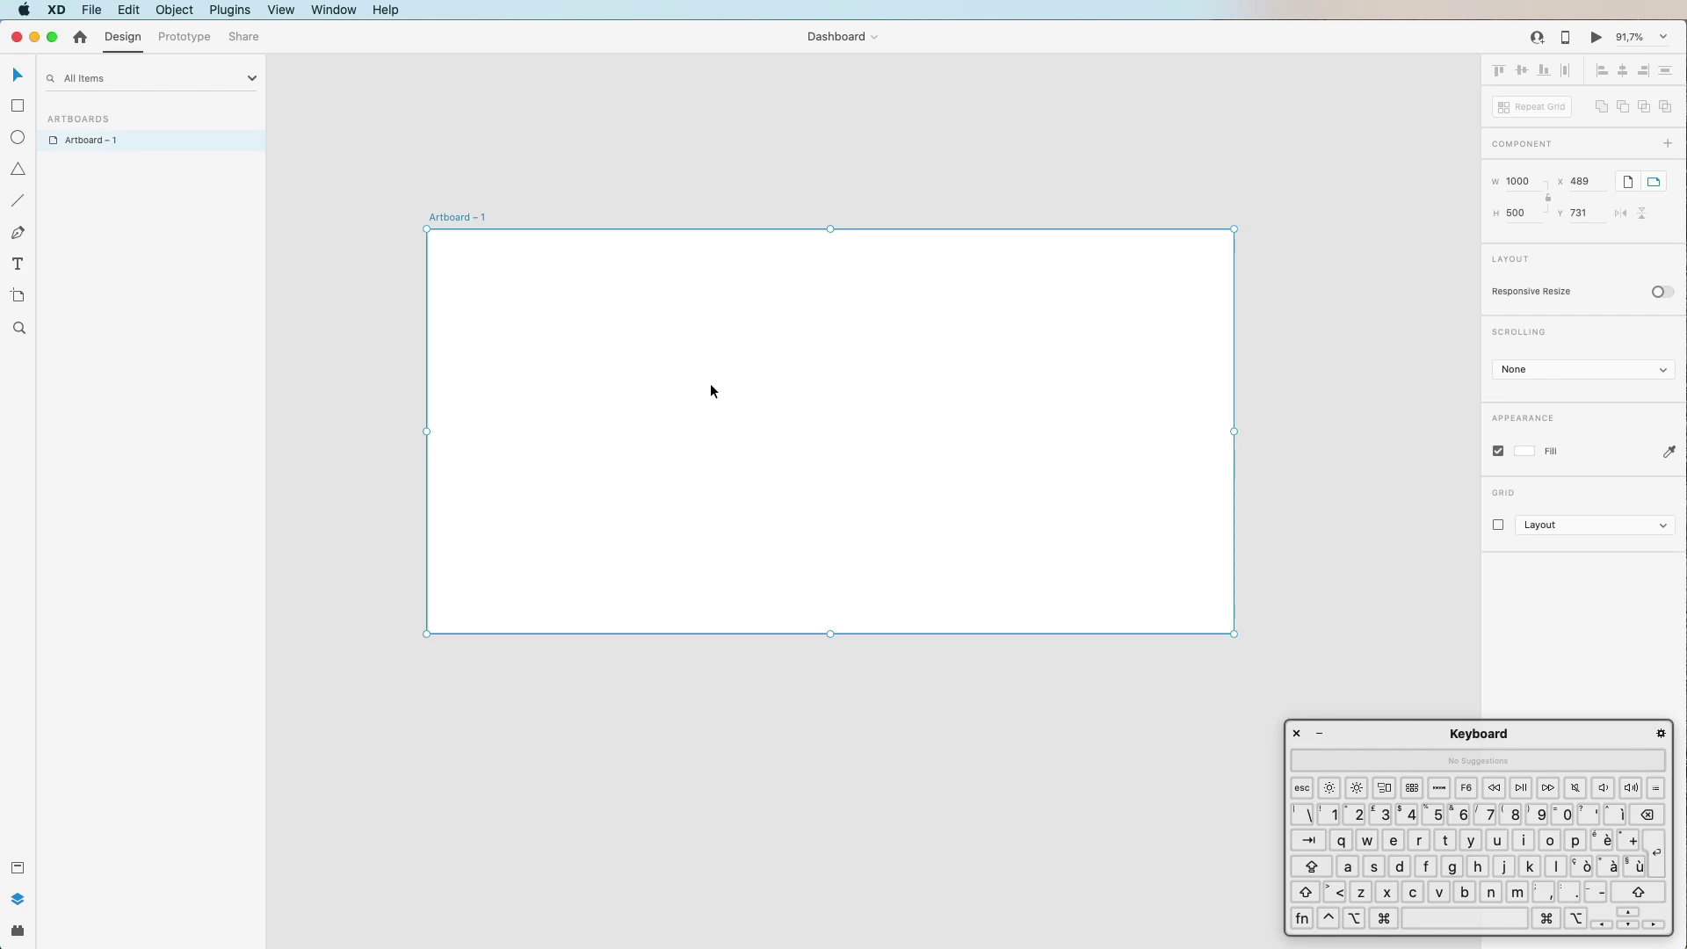
key("r")
left_click_drag(604, 302, 694, 422)
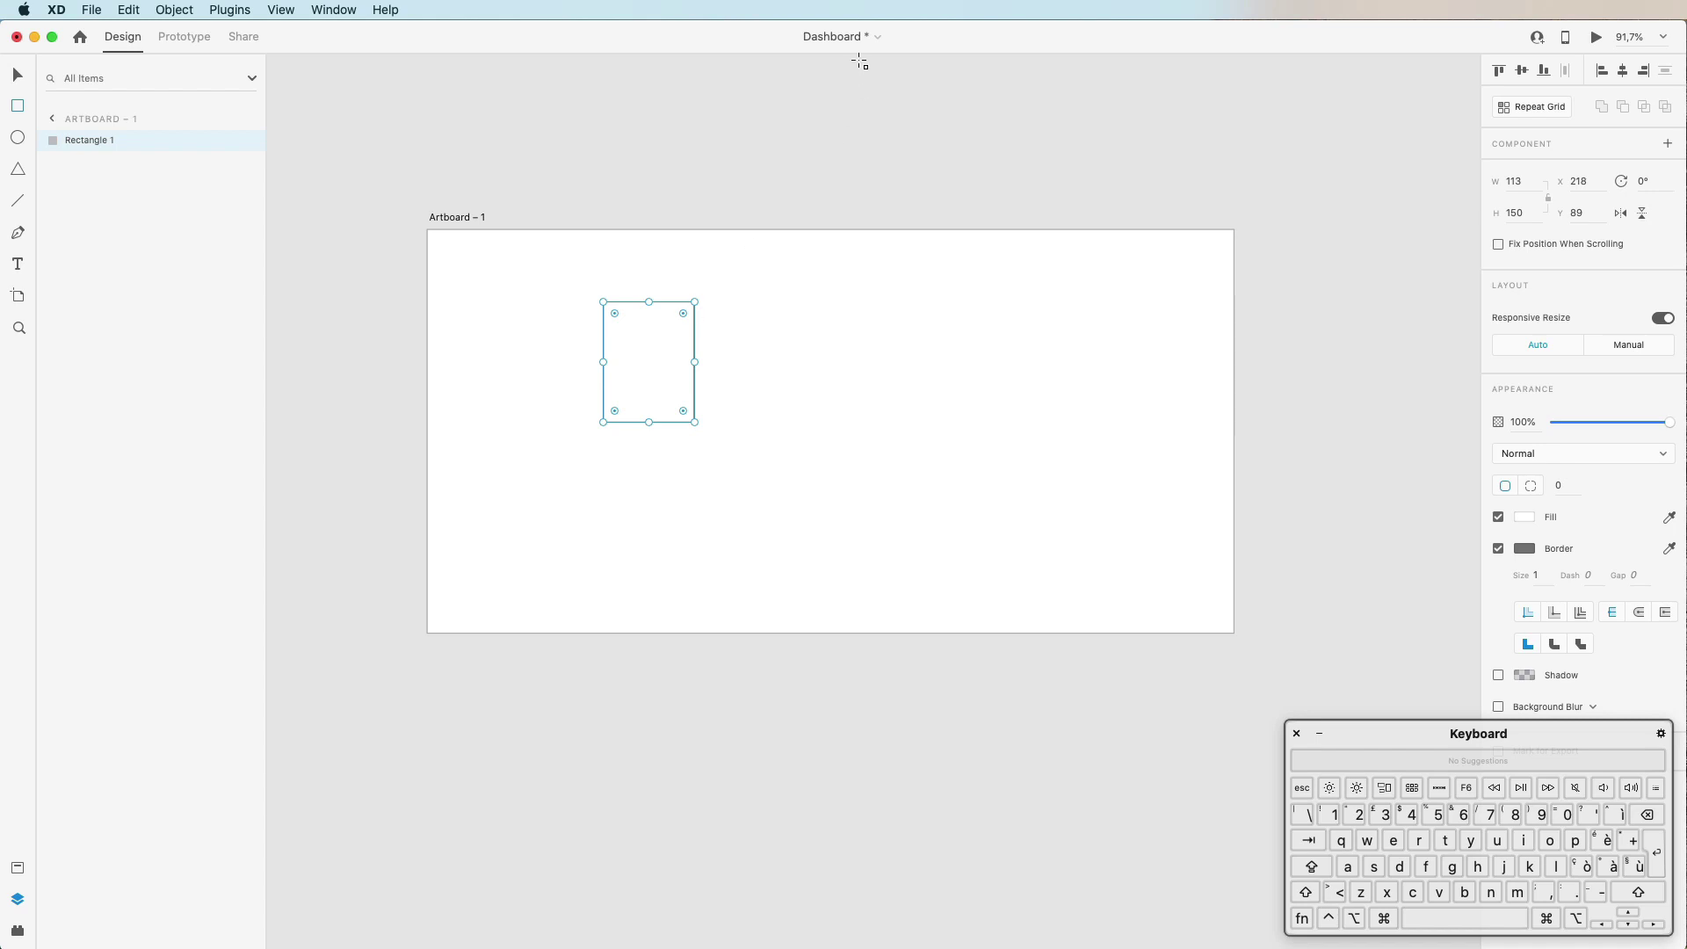
left_click(801, 175)
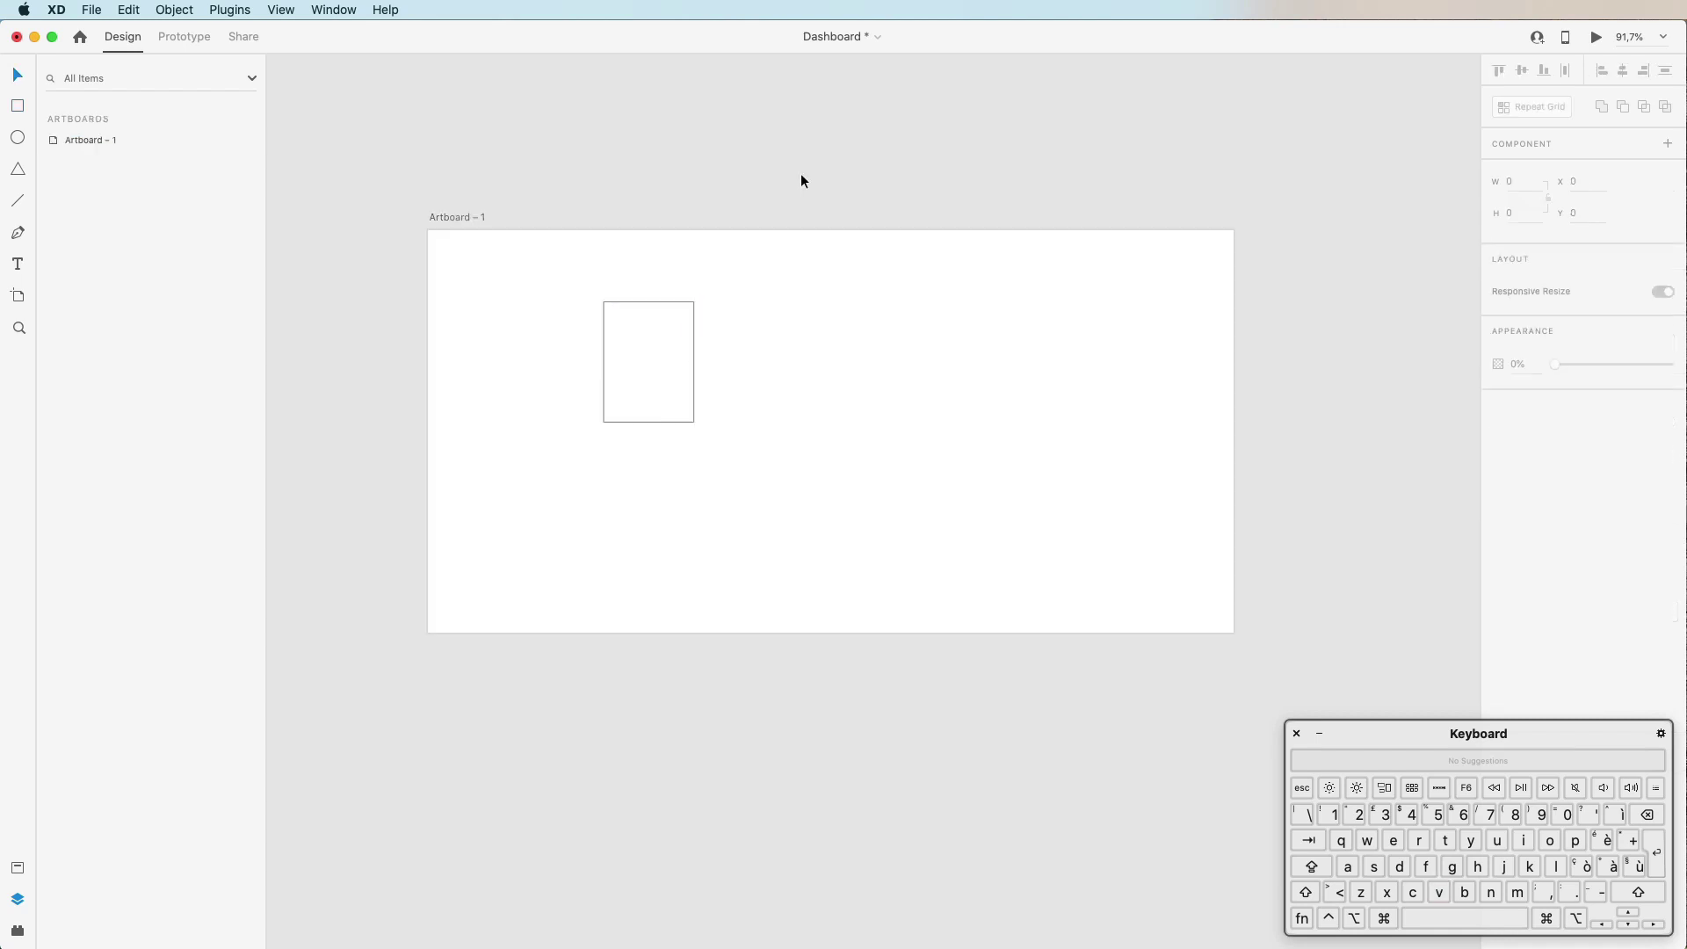
left_click(91, 10)
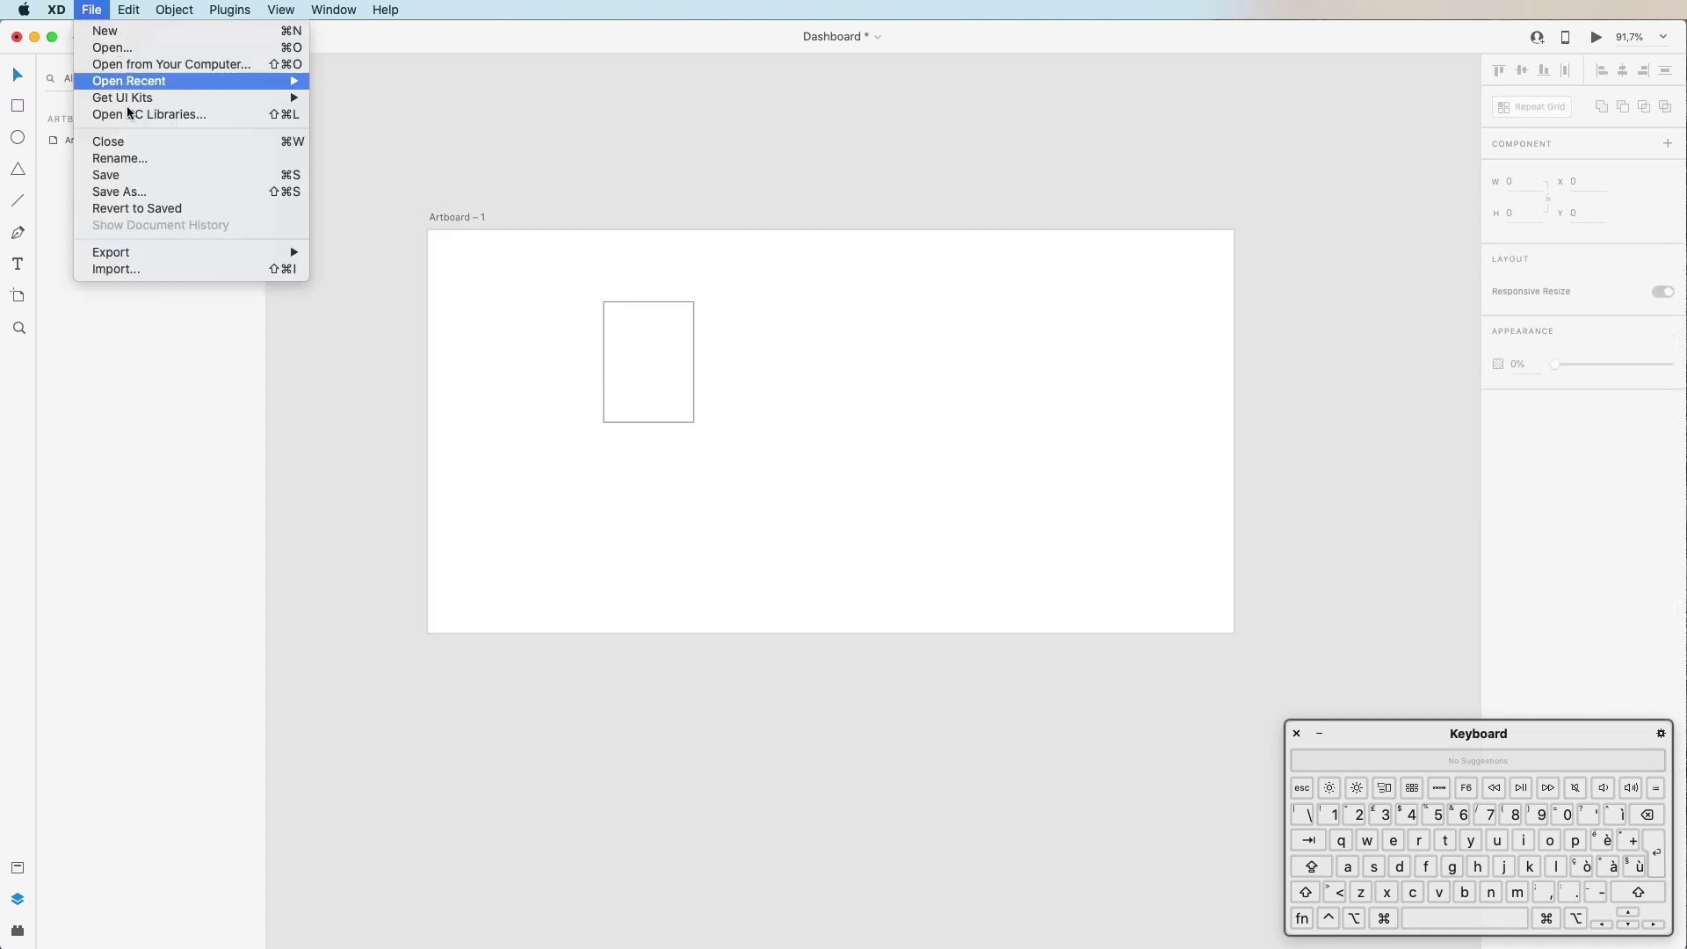
left_click(153, 177)
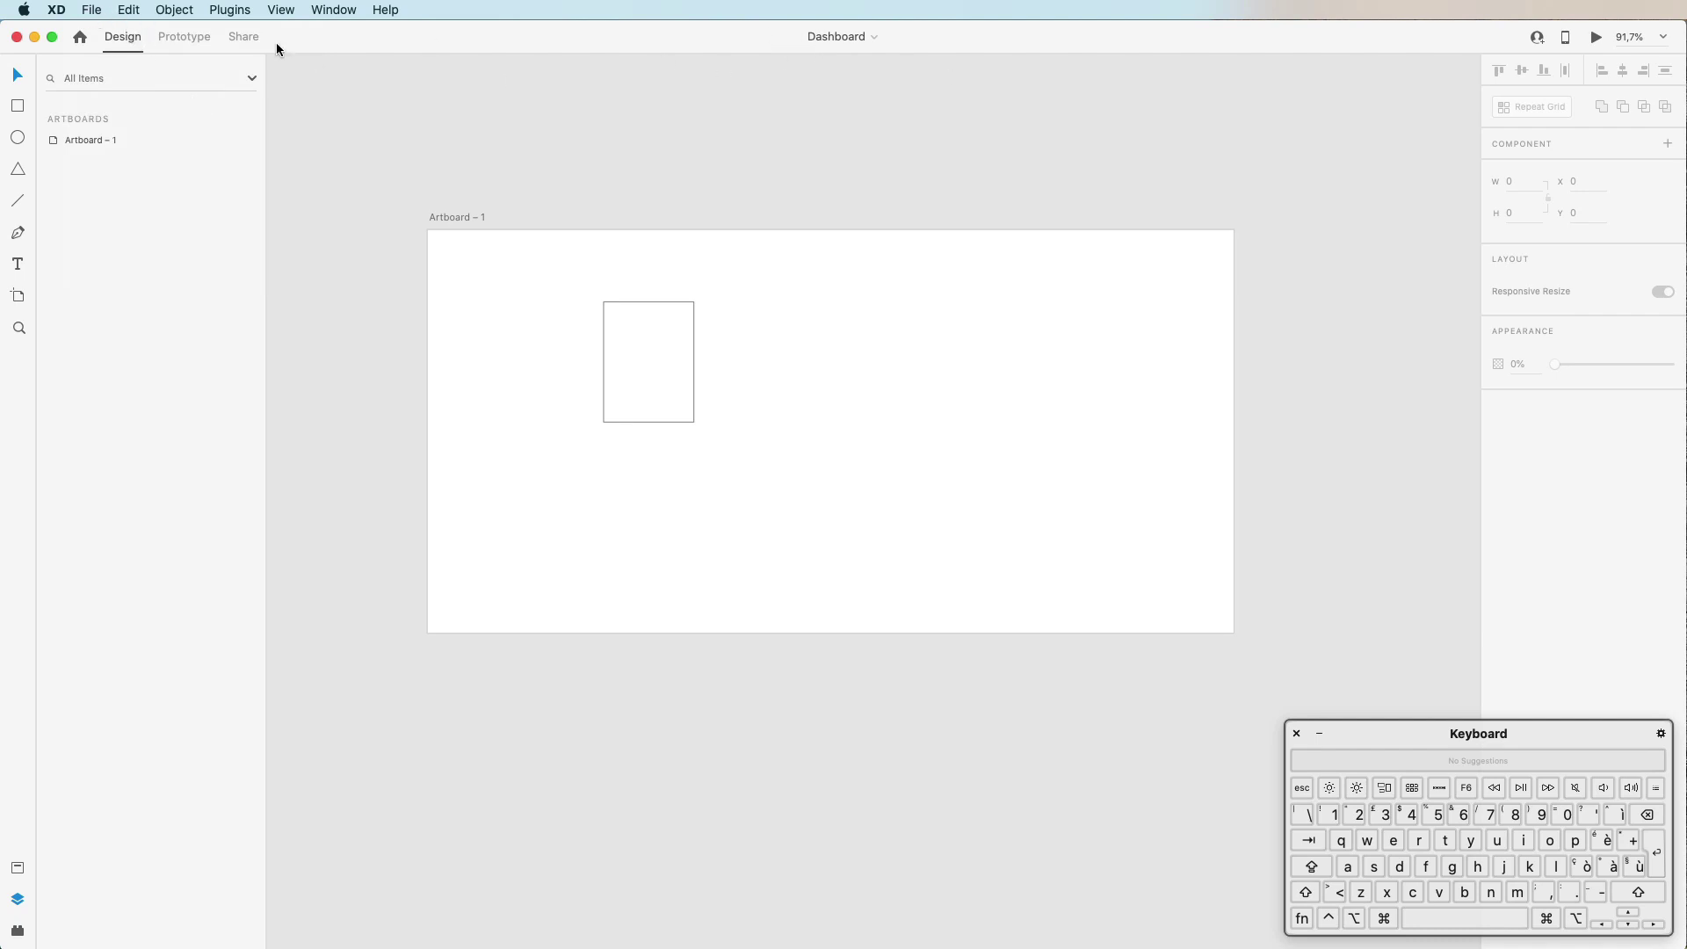
Step: Save the Dashboard document under the same name to Cloud Documents instead of the computer
left_click(90, 10)
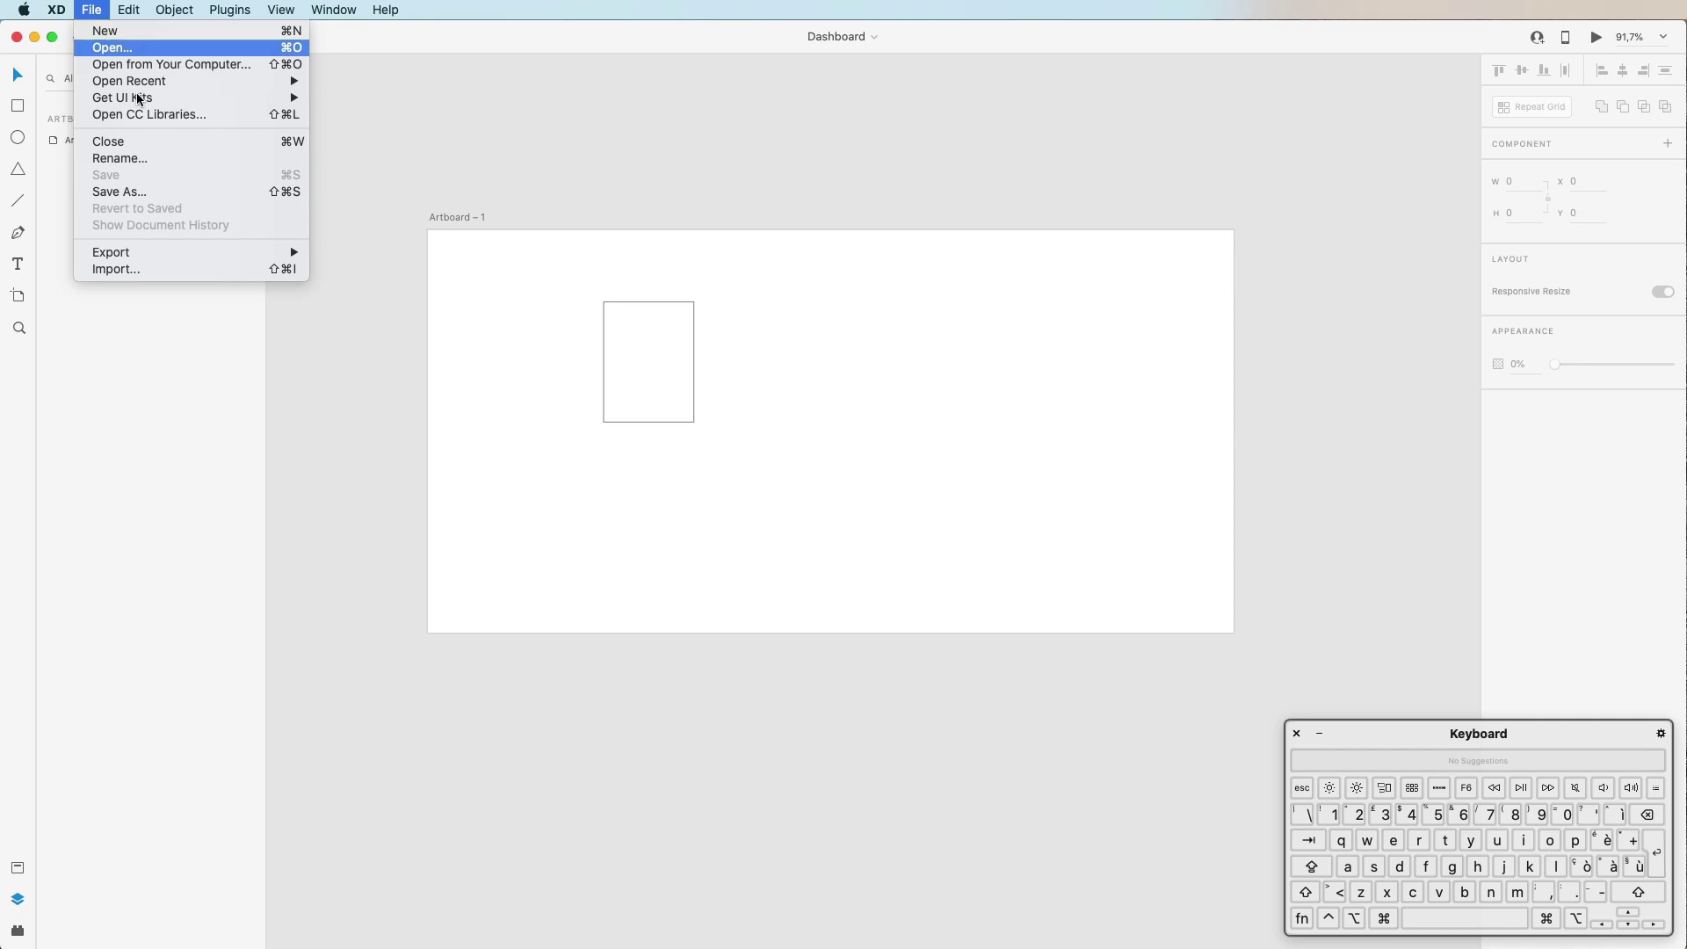
left_click(123, 194)
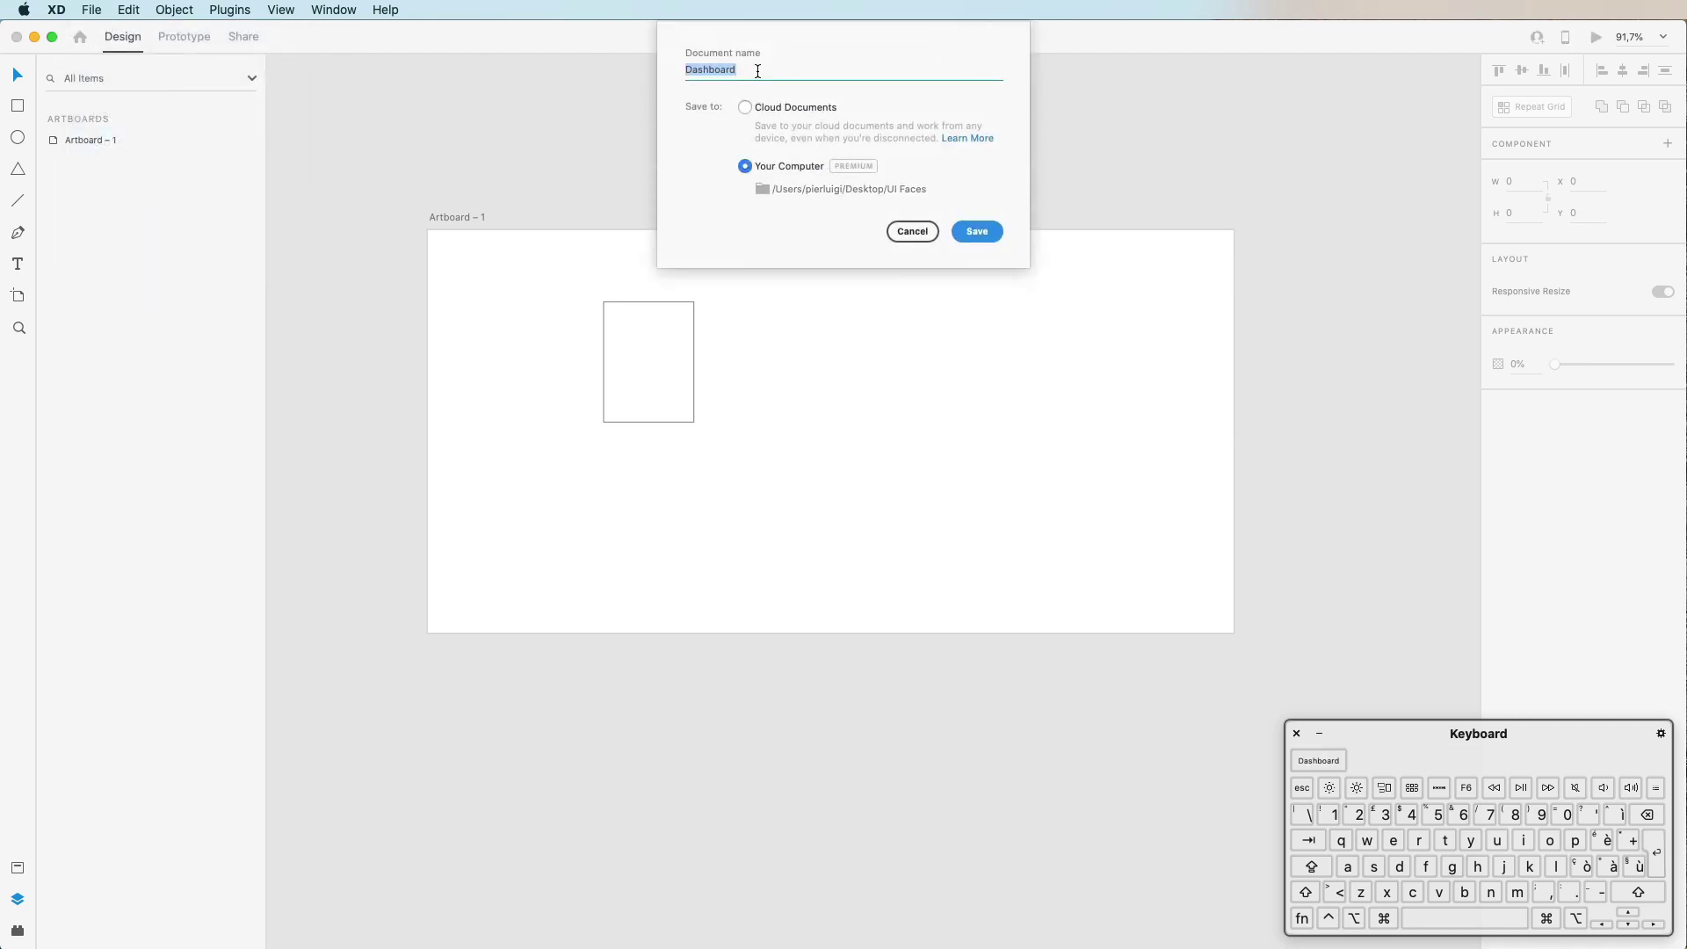
left_click(747, 107)
left_click(796, 166)
left_click(800, 107)
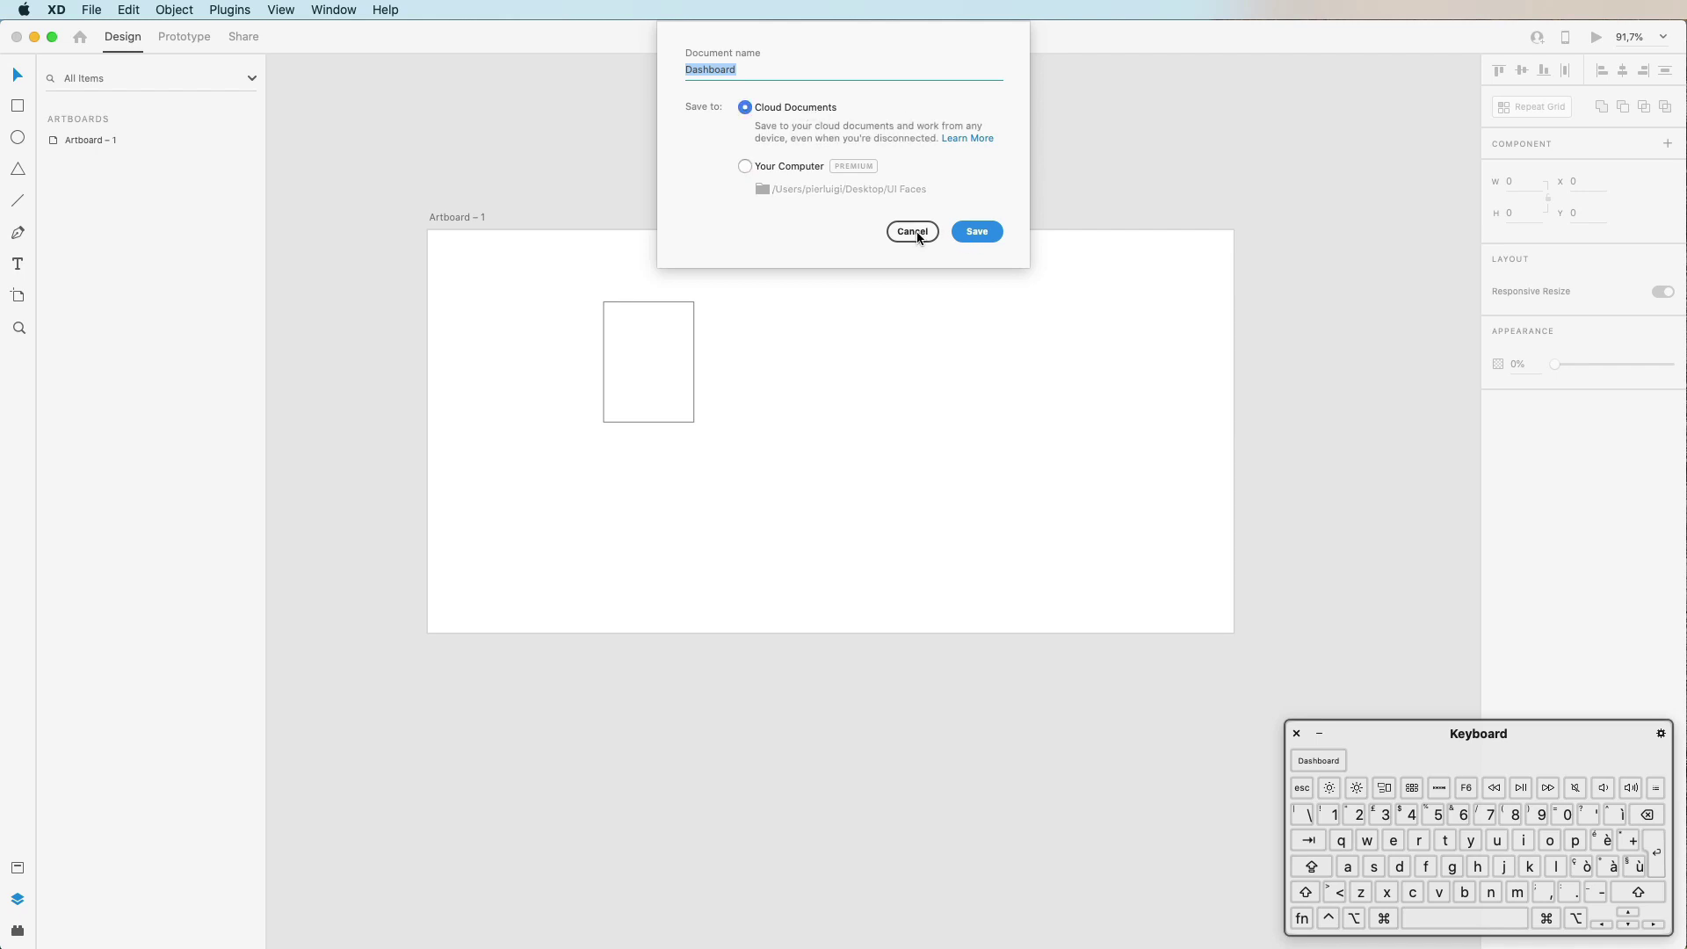
left_click(998, 234)
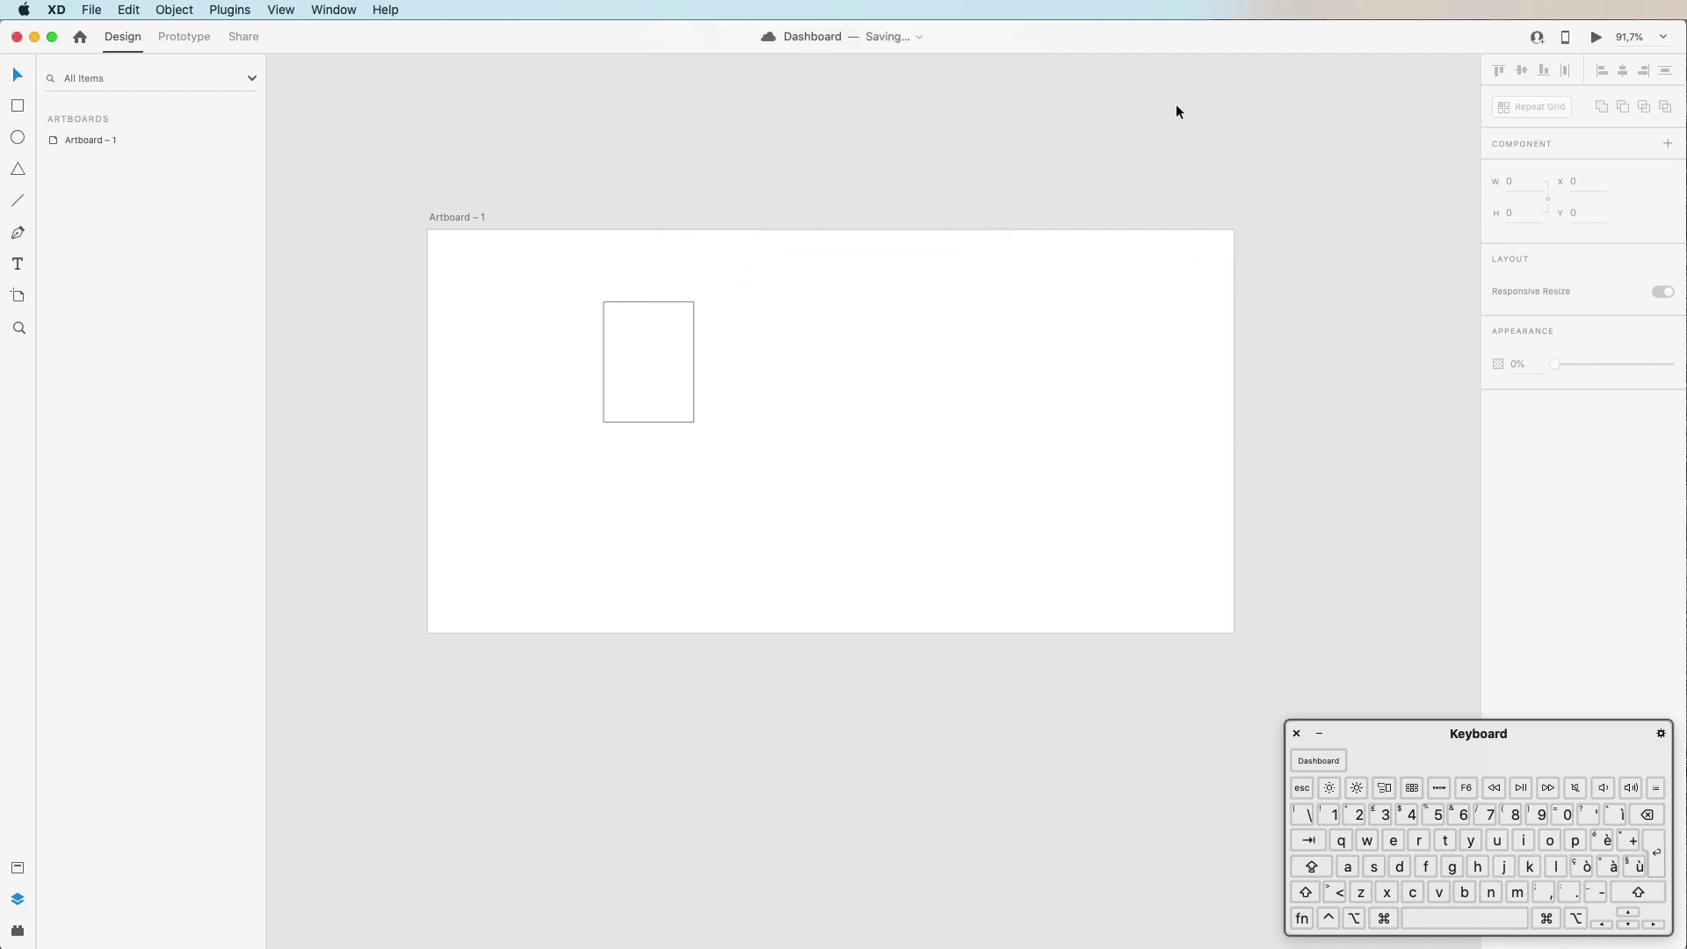
Step: Move the rectangle to about X 300, Y 108, and save the Dashboard document to Cloud Documents
left_click(92, 10)
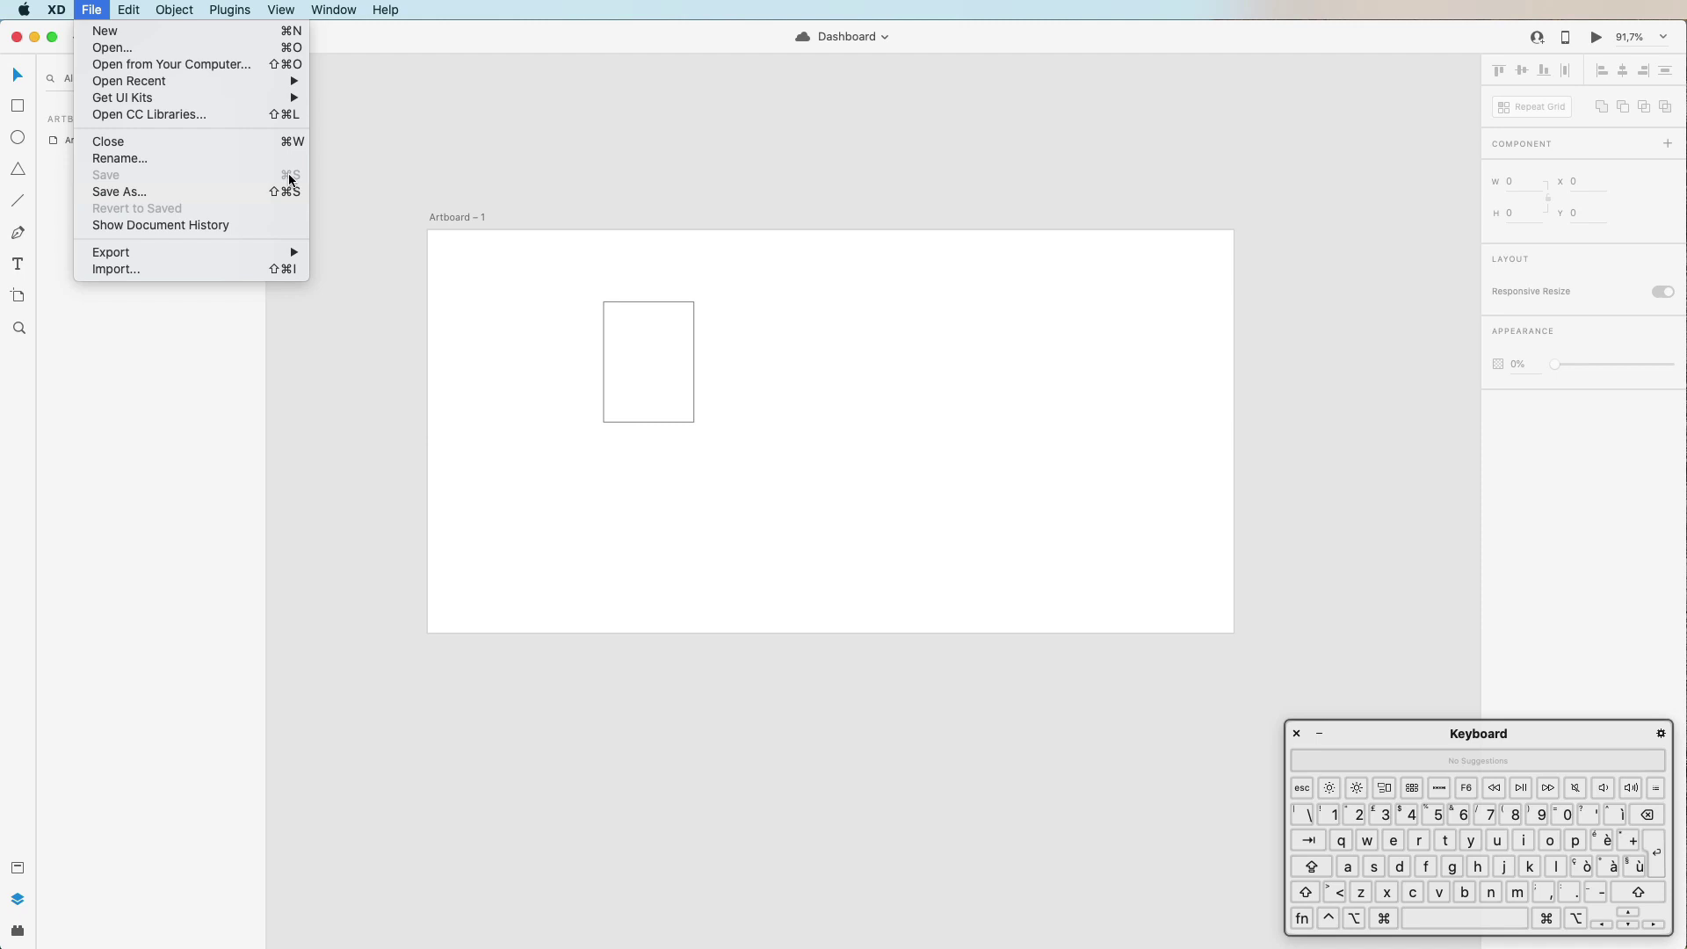
left_click(647, 369)
left_click_drag(647, 369, 729, 364)
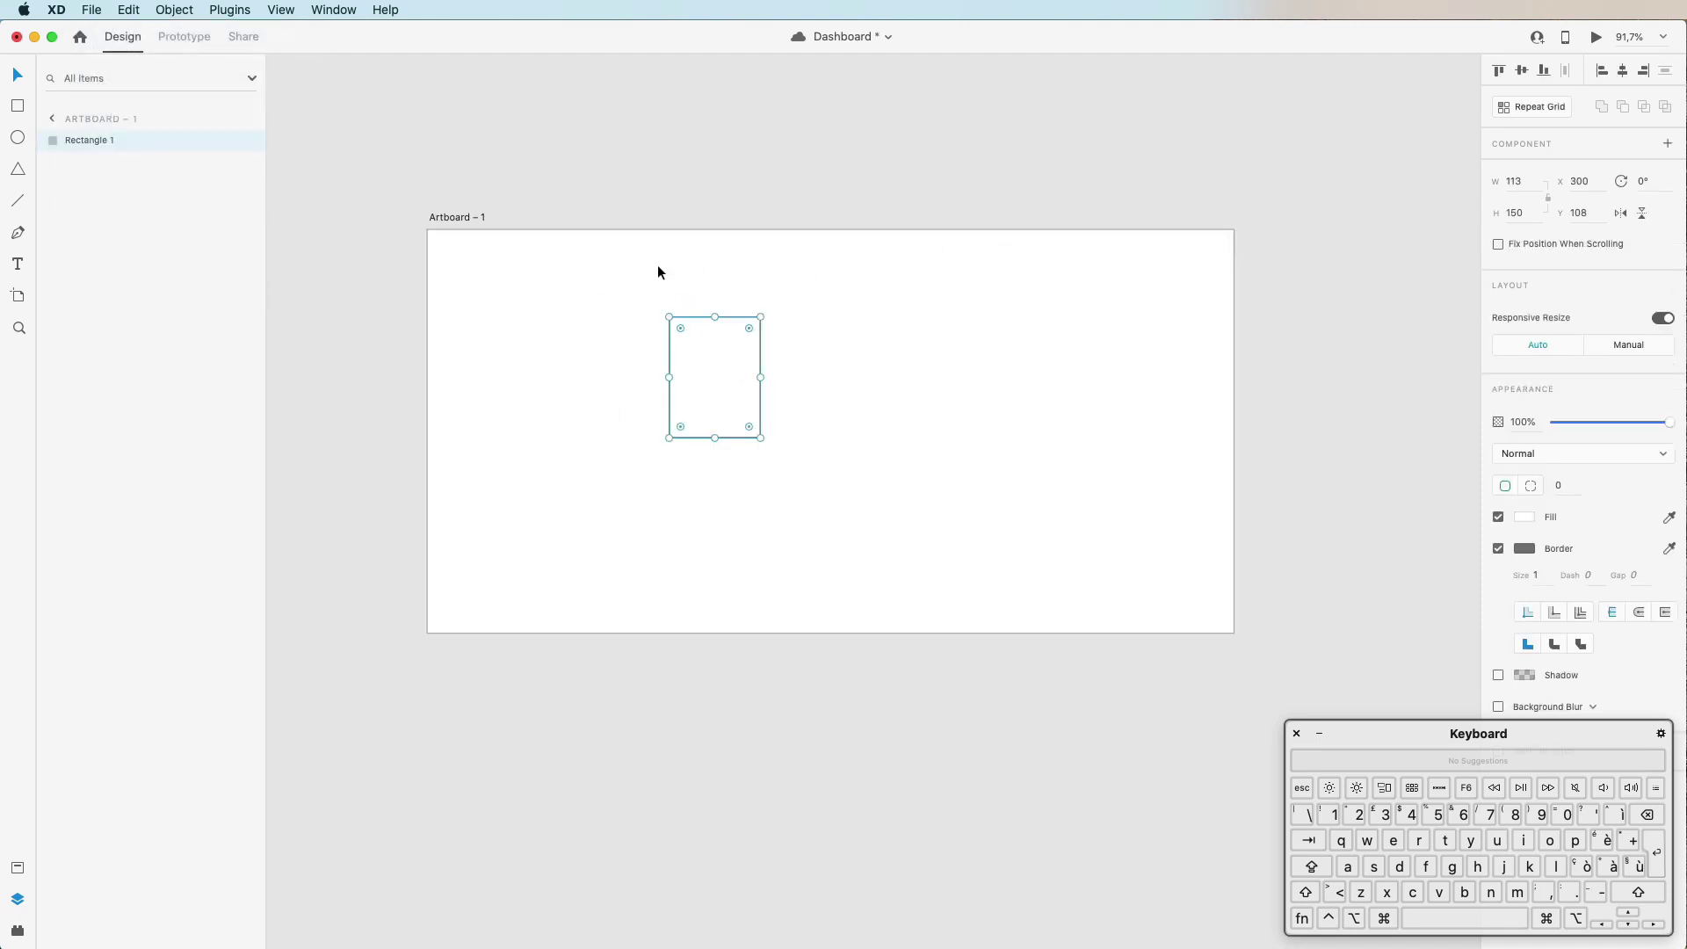
key("super+s")
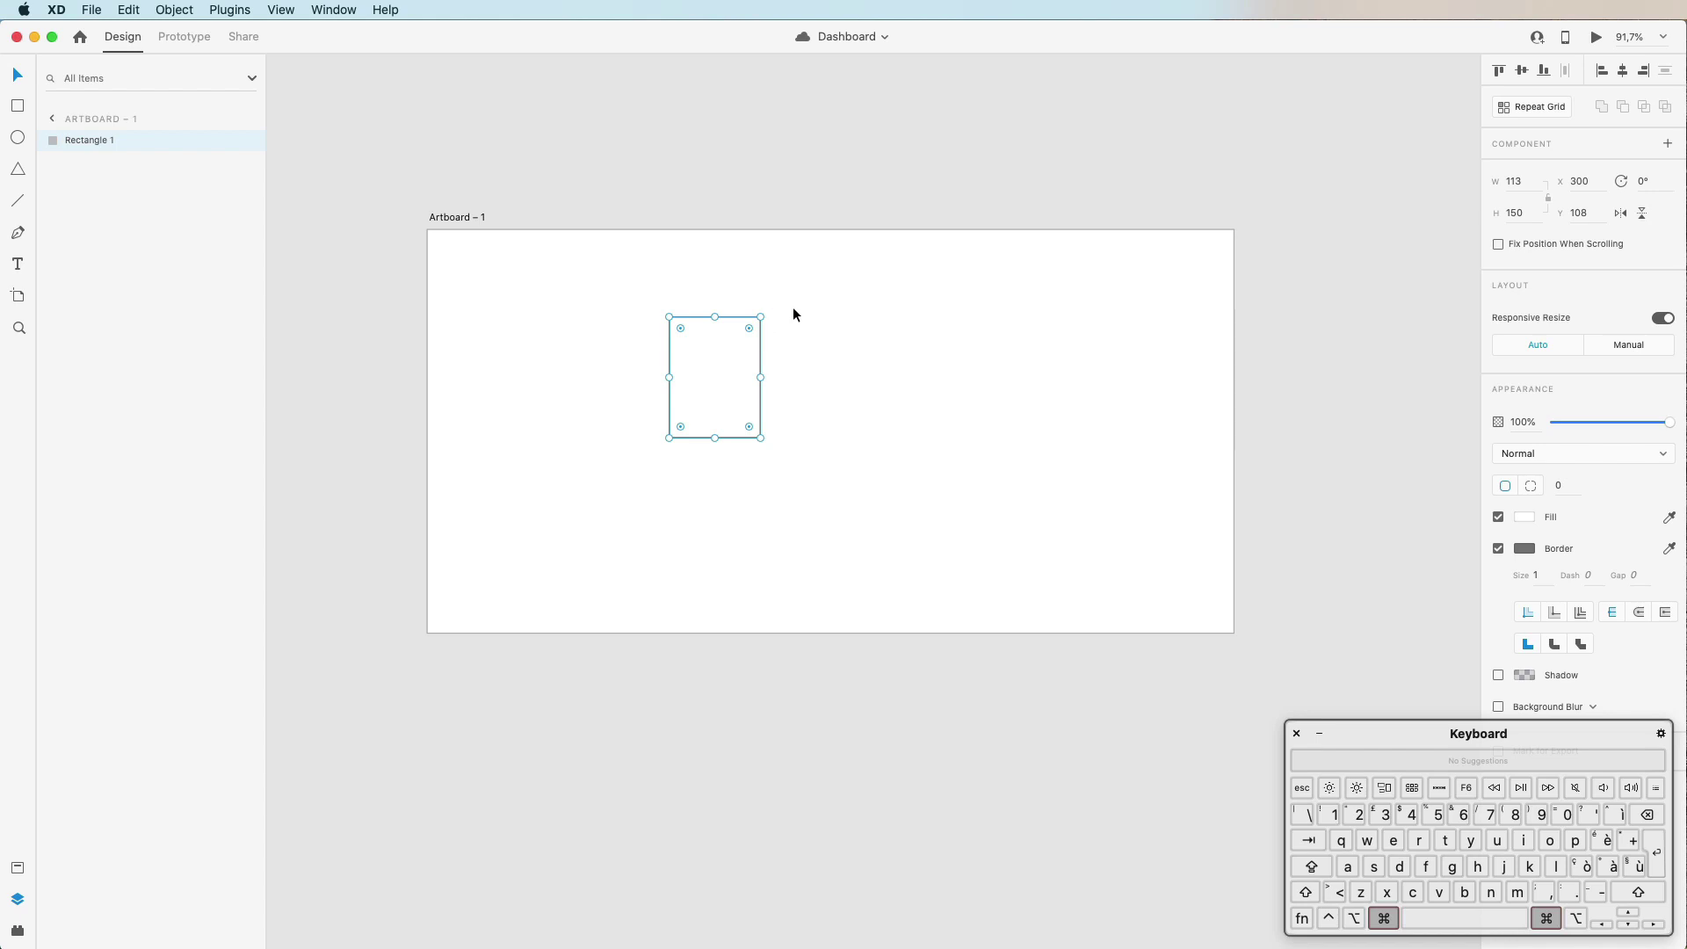
key("super+s")
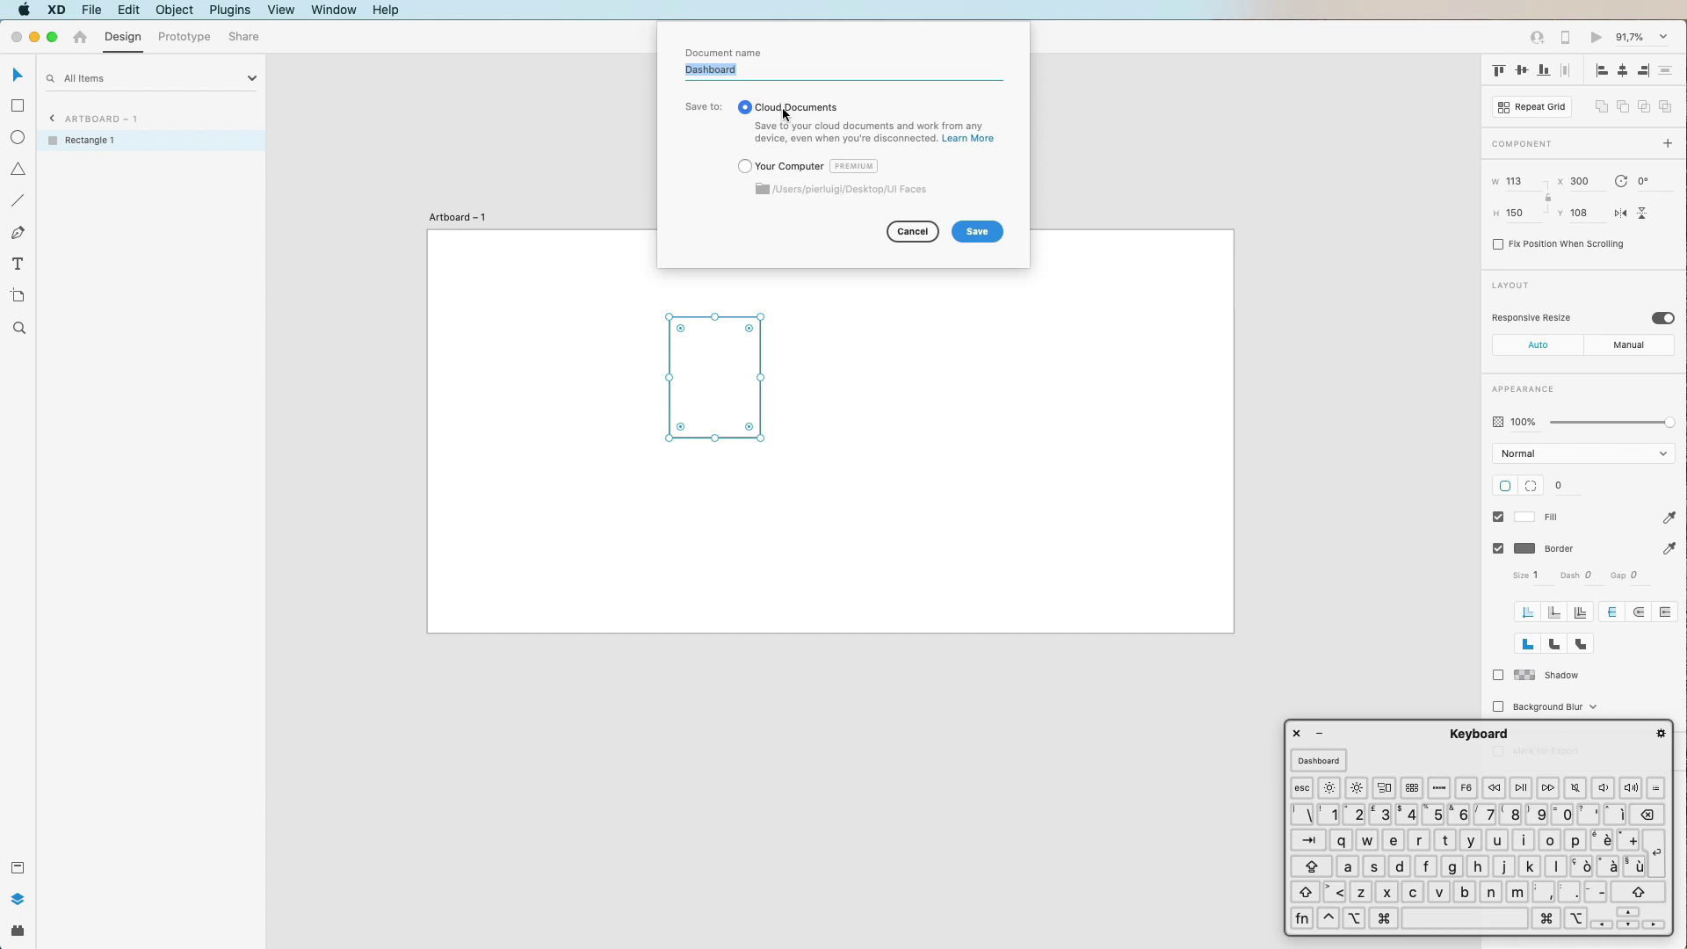
key("Return")
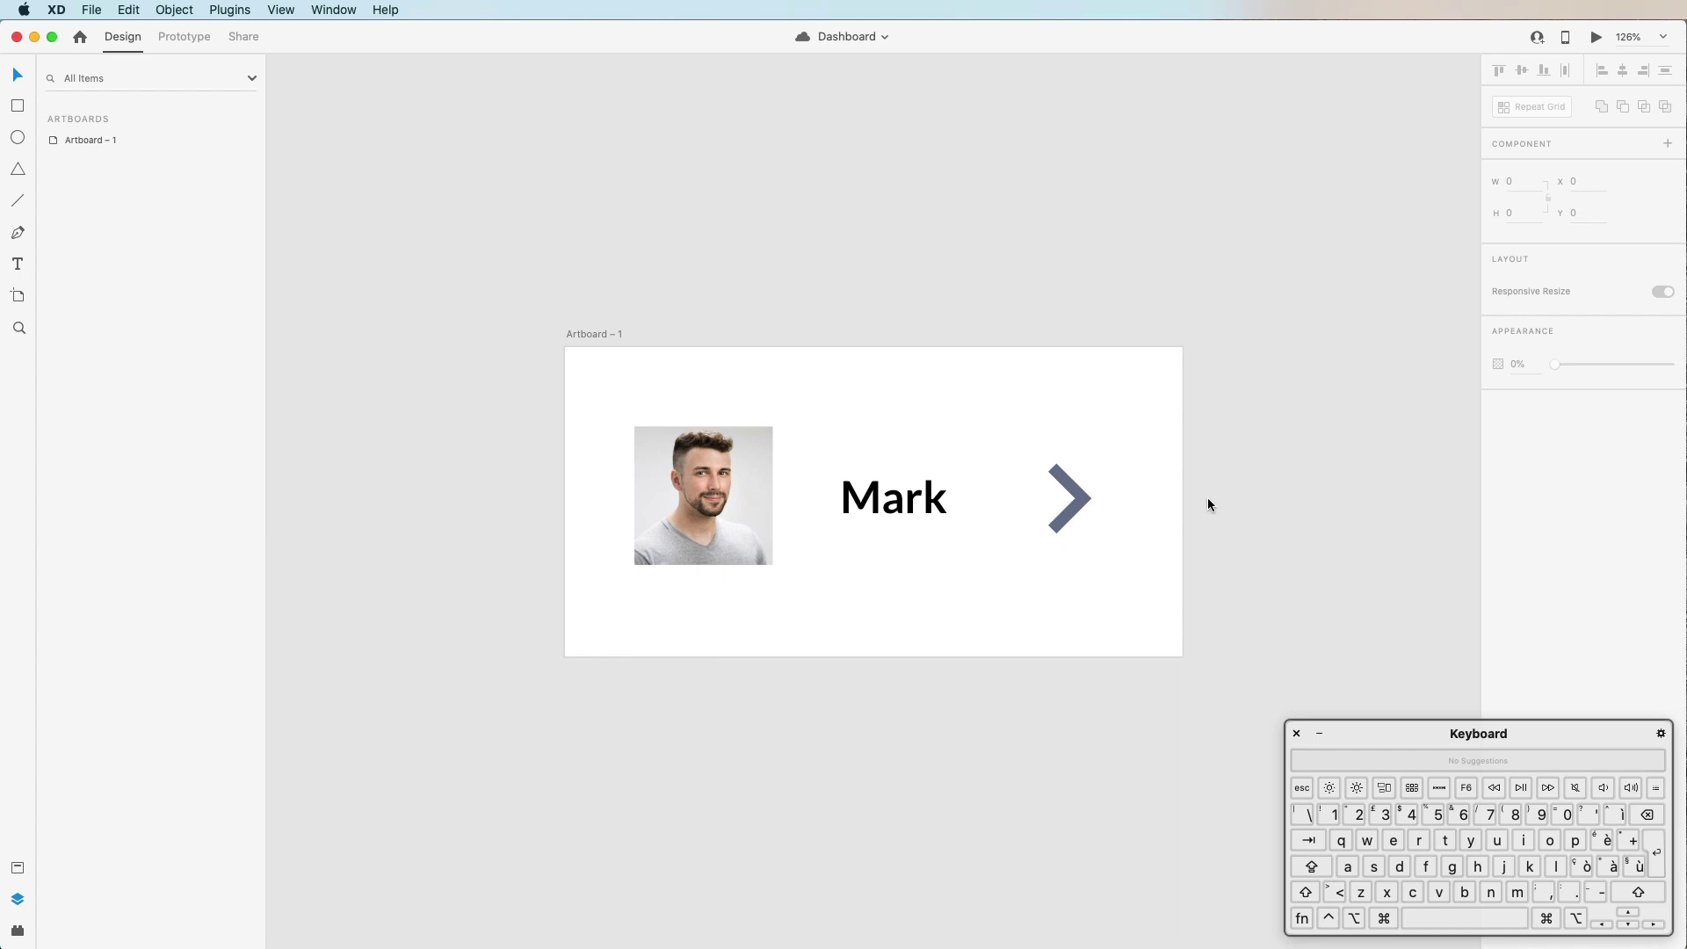
Step: Display the artboard's layers, and hide and show the layer list twice
left_click(713, 378)
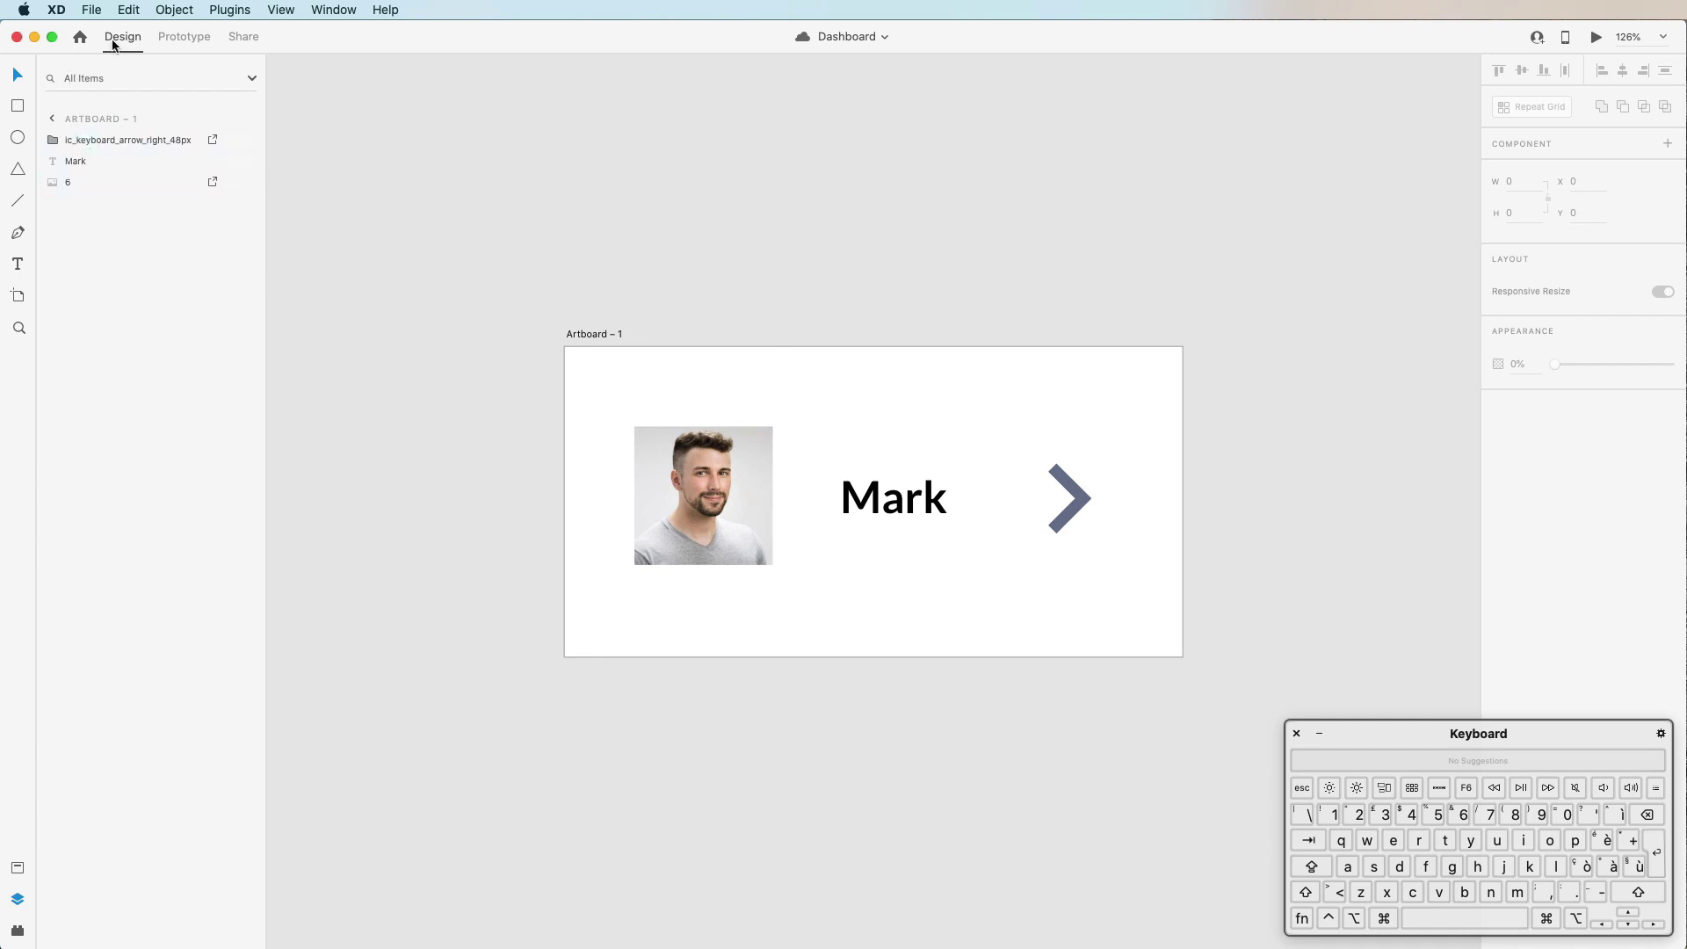
left_click(18, 898)
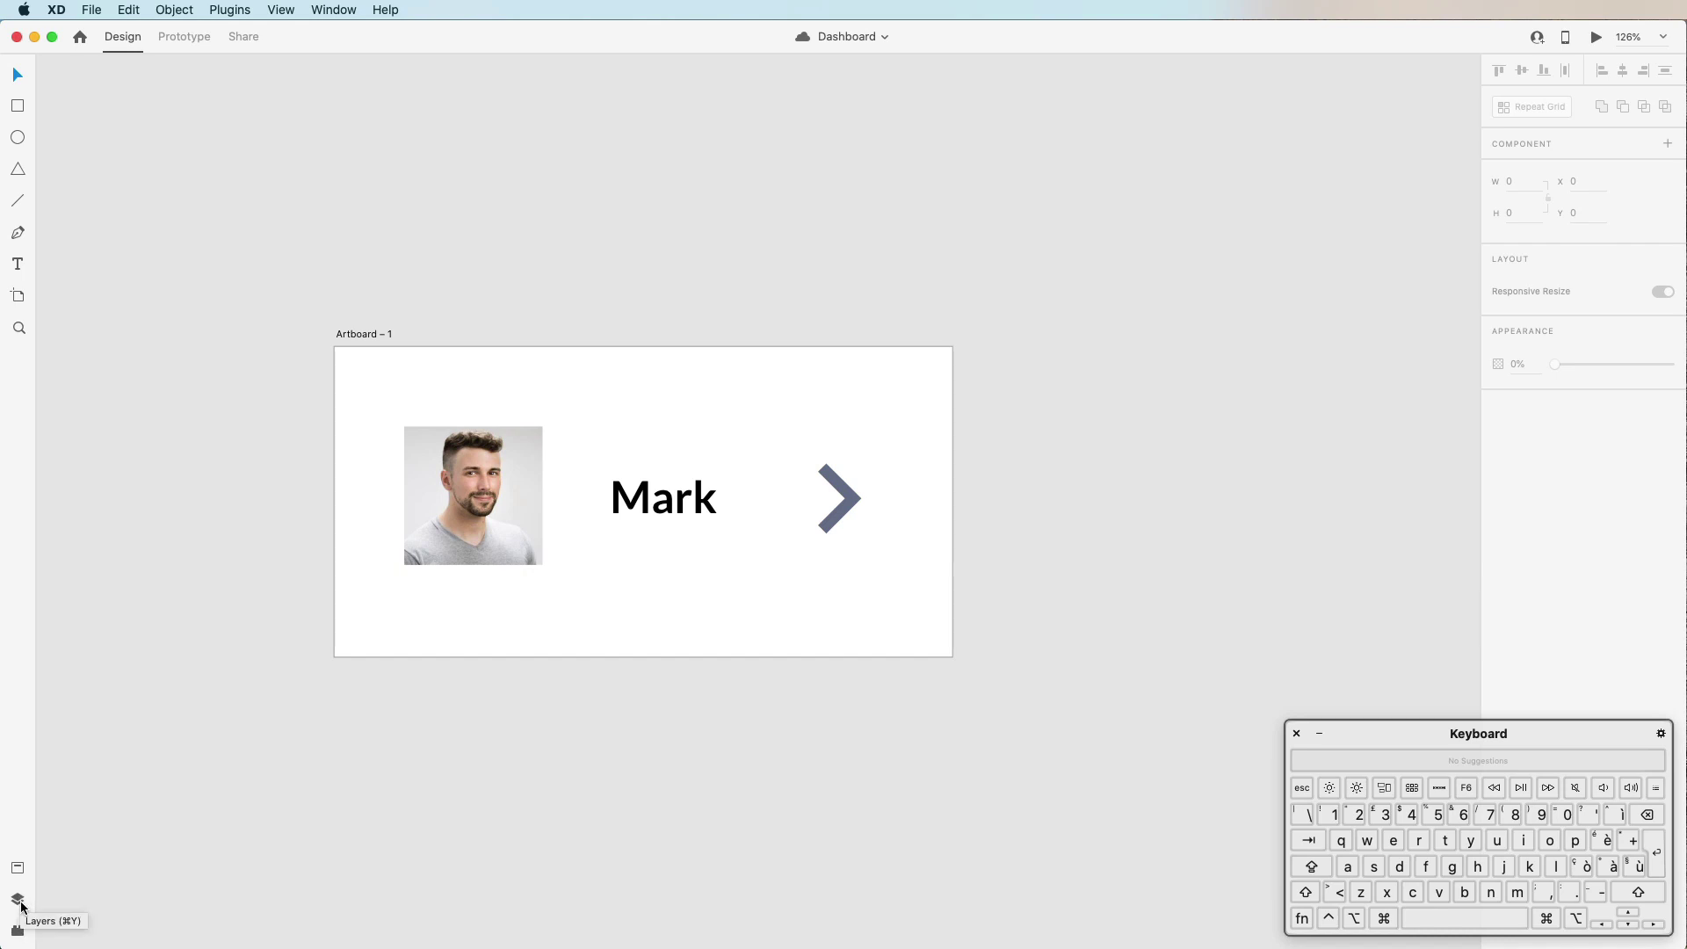
left_click(19, 900)
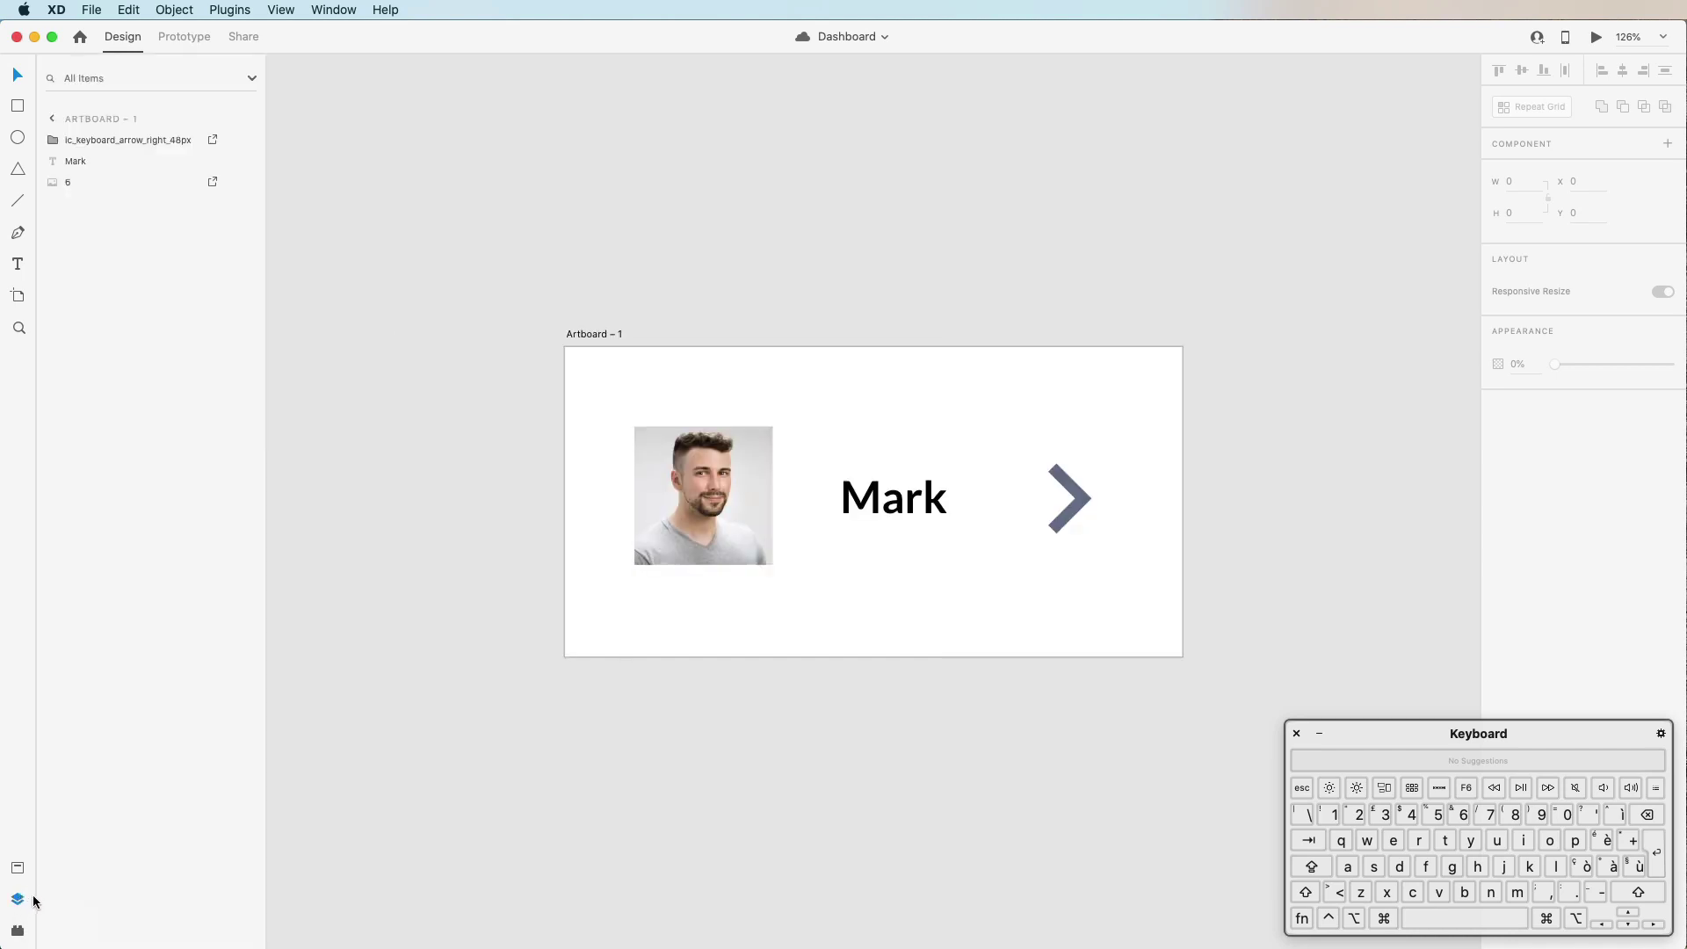
key("super")
key("super+y")
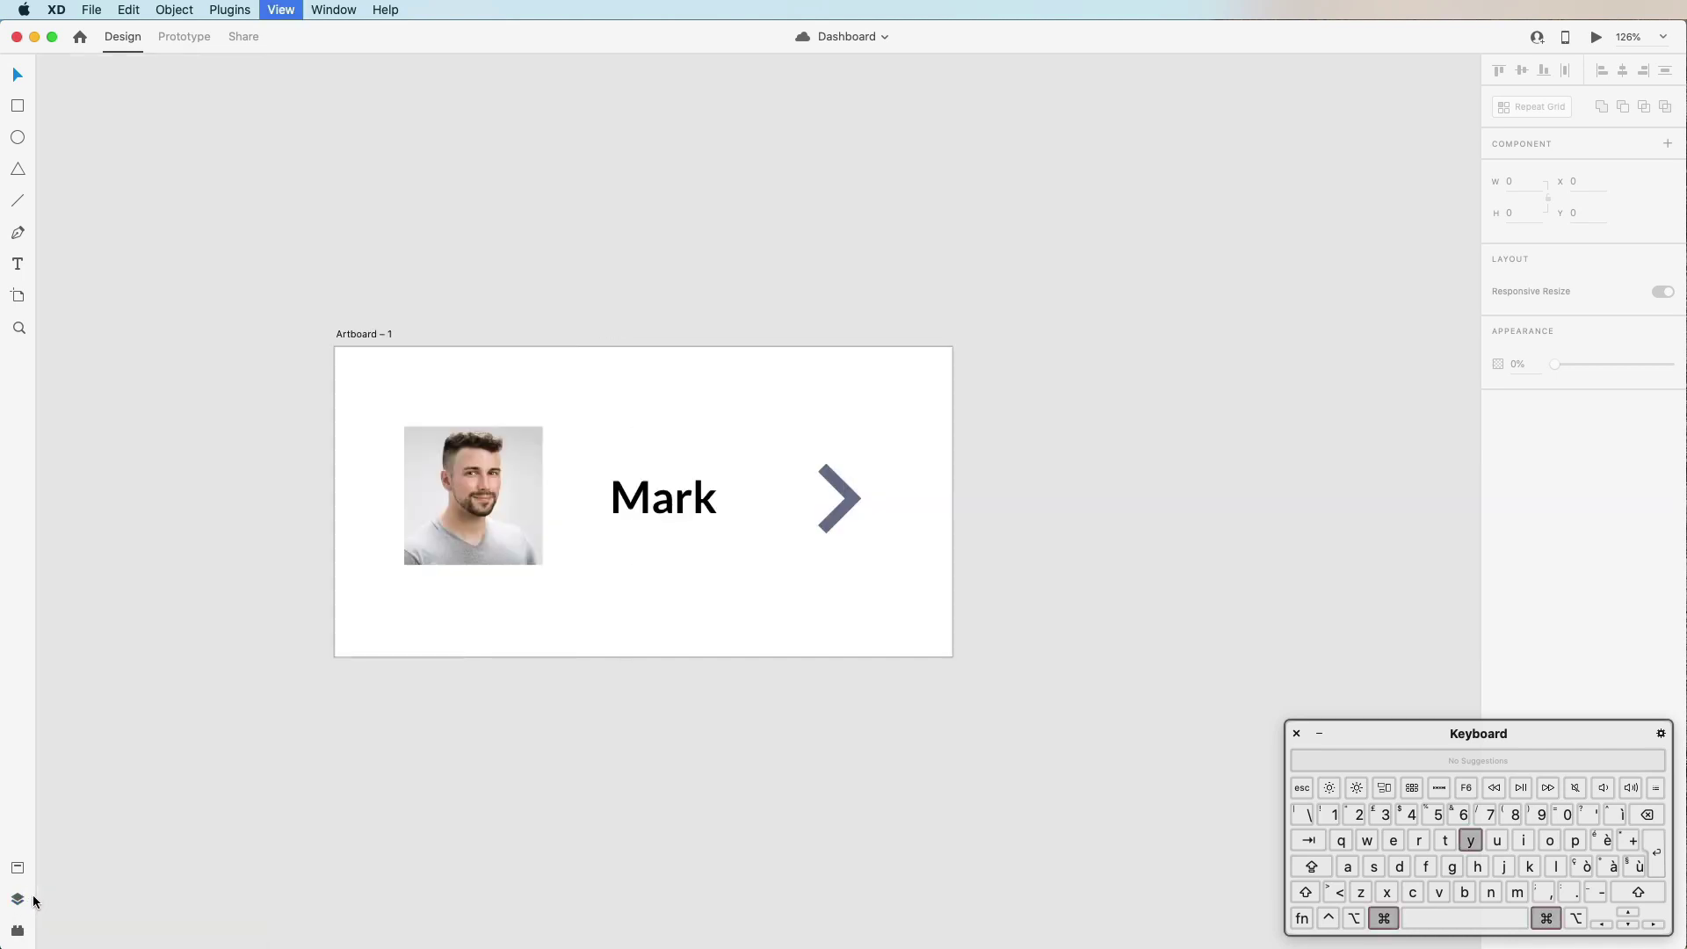
key("super+y")
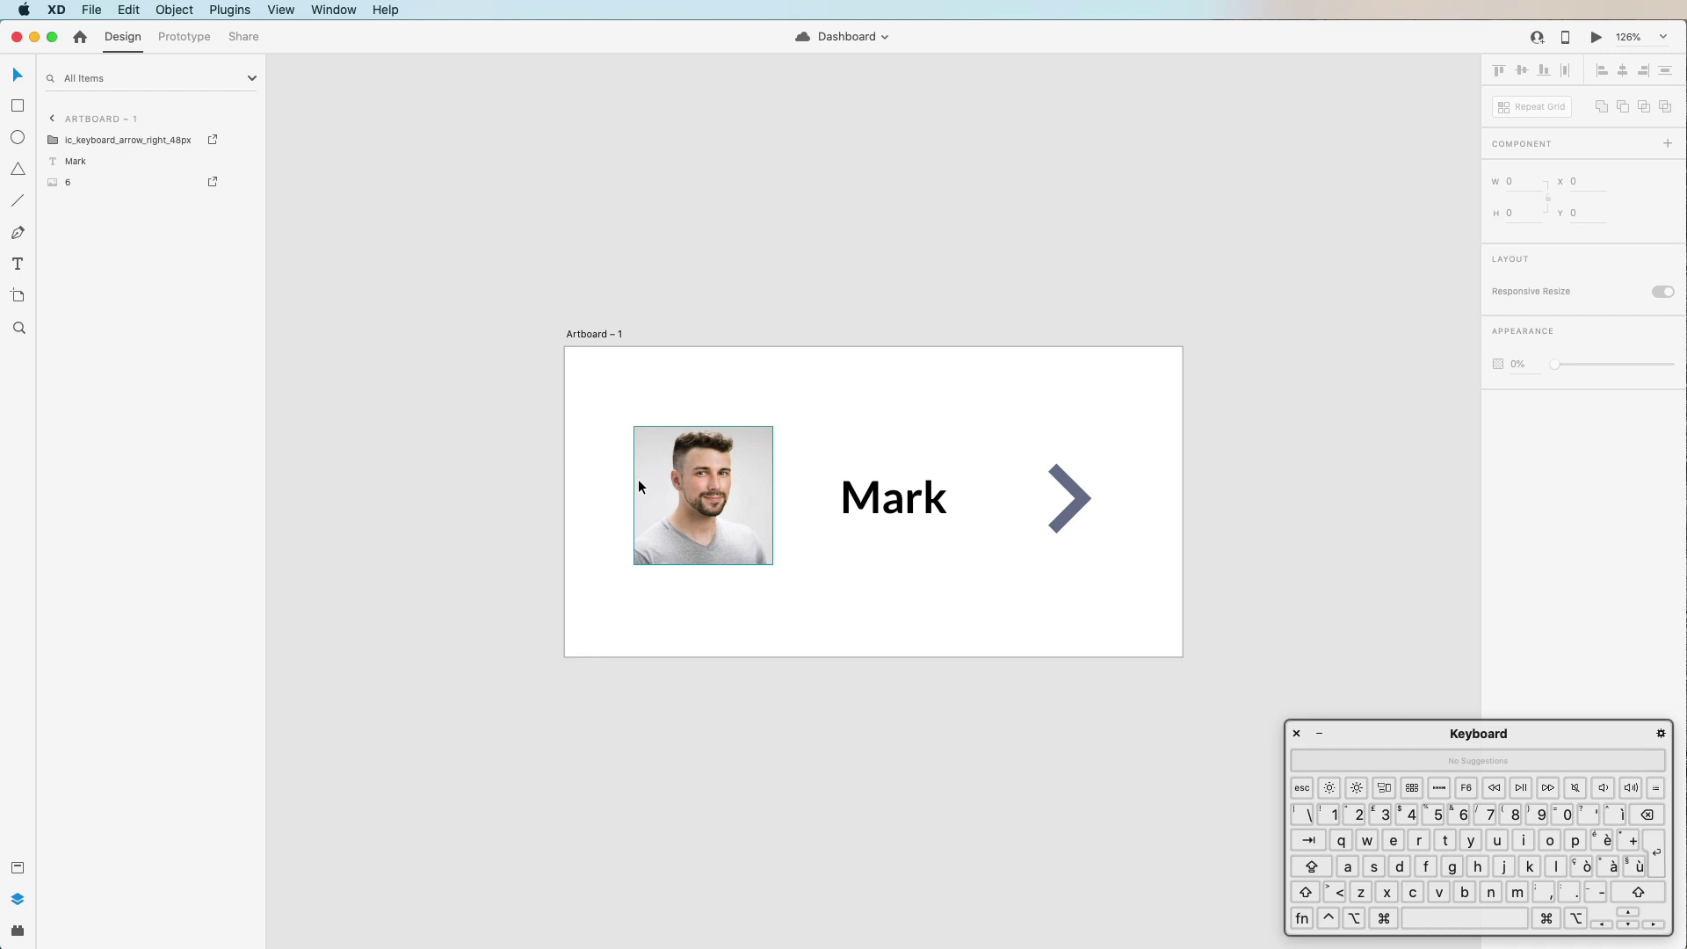
Step: Ungroup the ic_keyboard_arrow_right_48px arrow icon on the artboard and save the document
scroll(828, 427, "up", 5)
scroll(828, 433, "up", 2)
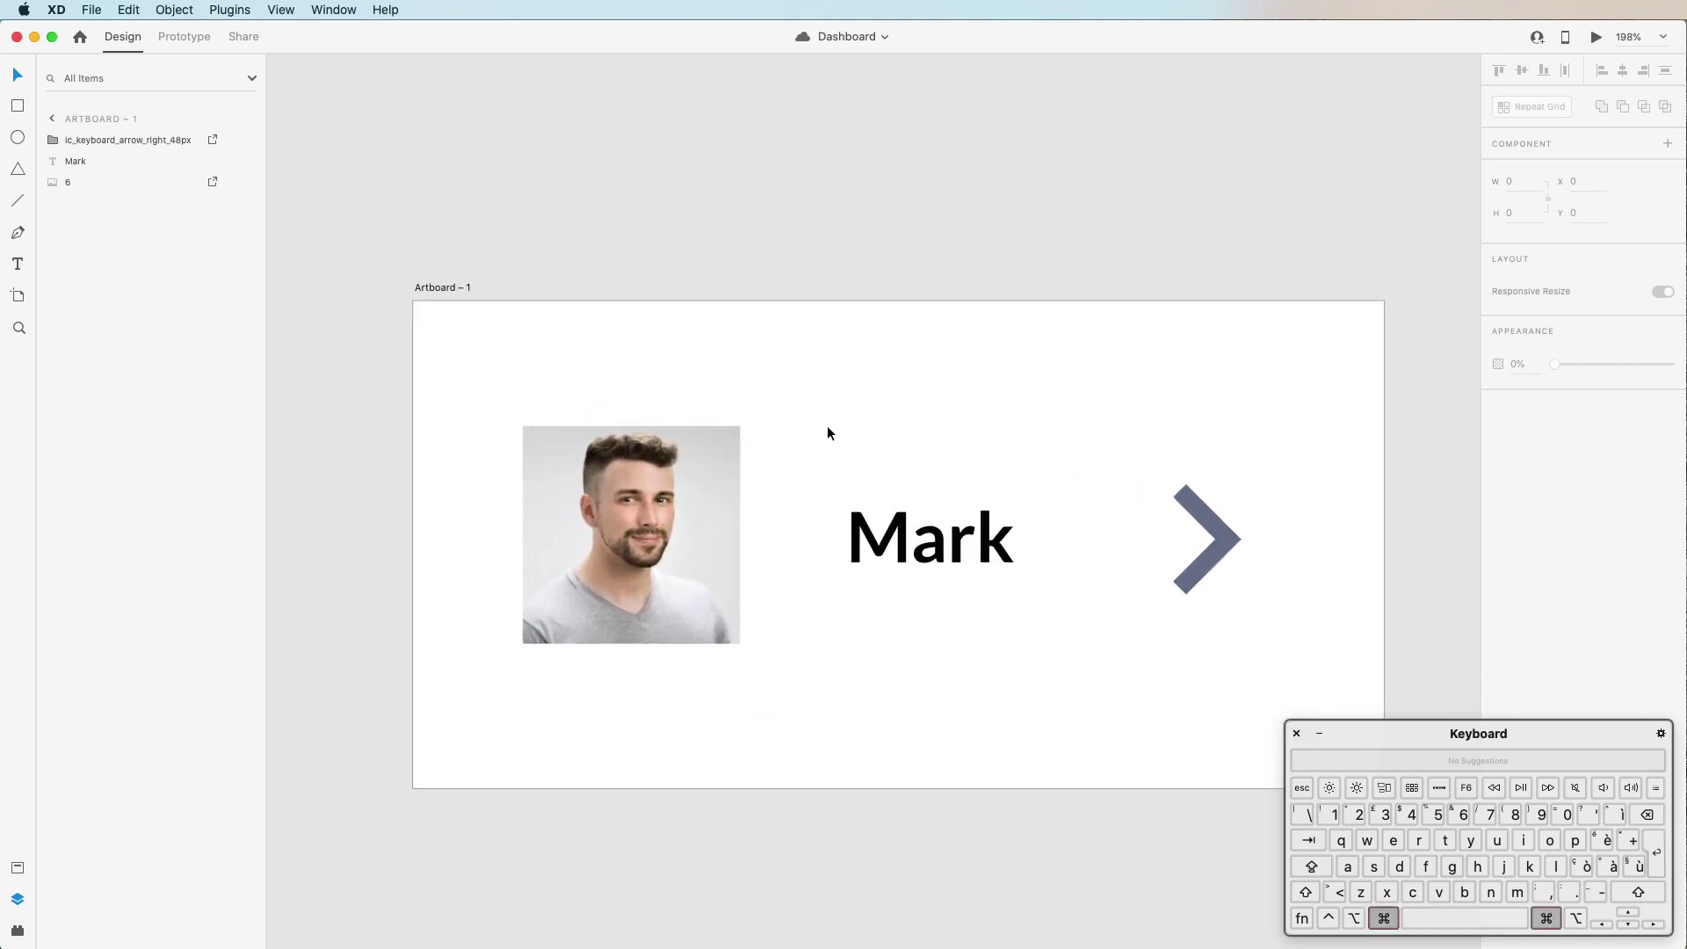
scroll(828, 433, "down", 1)
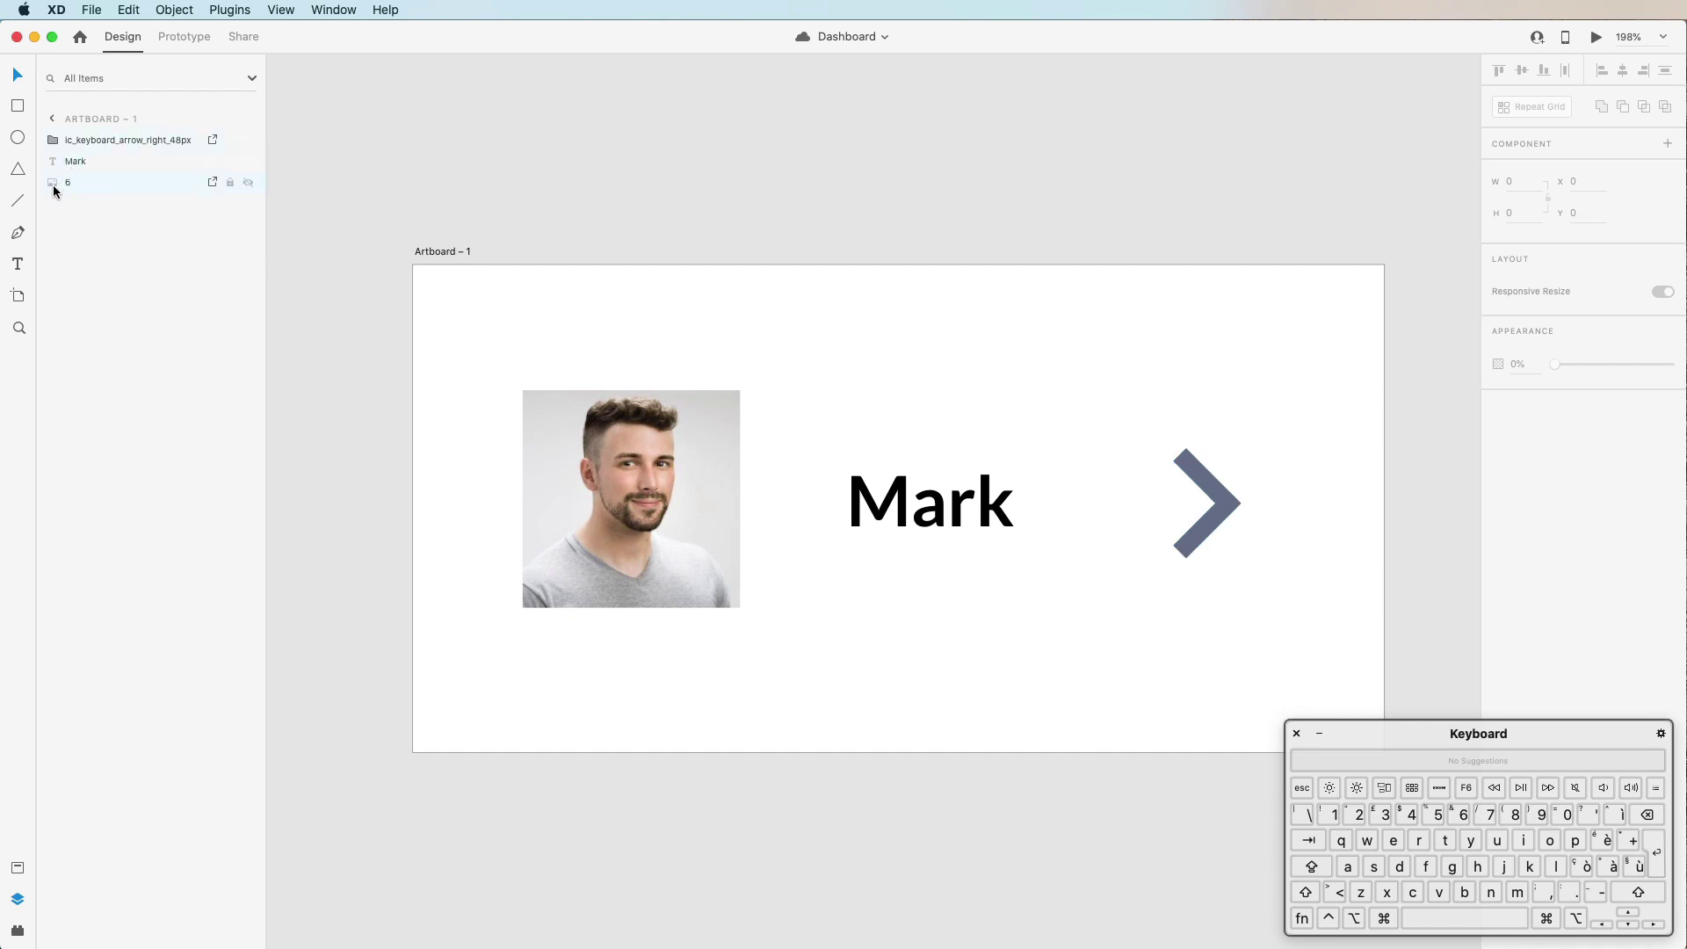
double_click(93, 139)
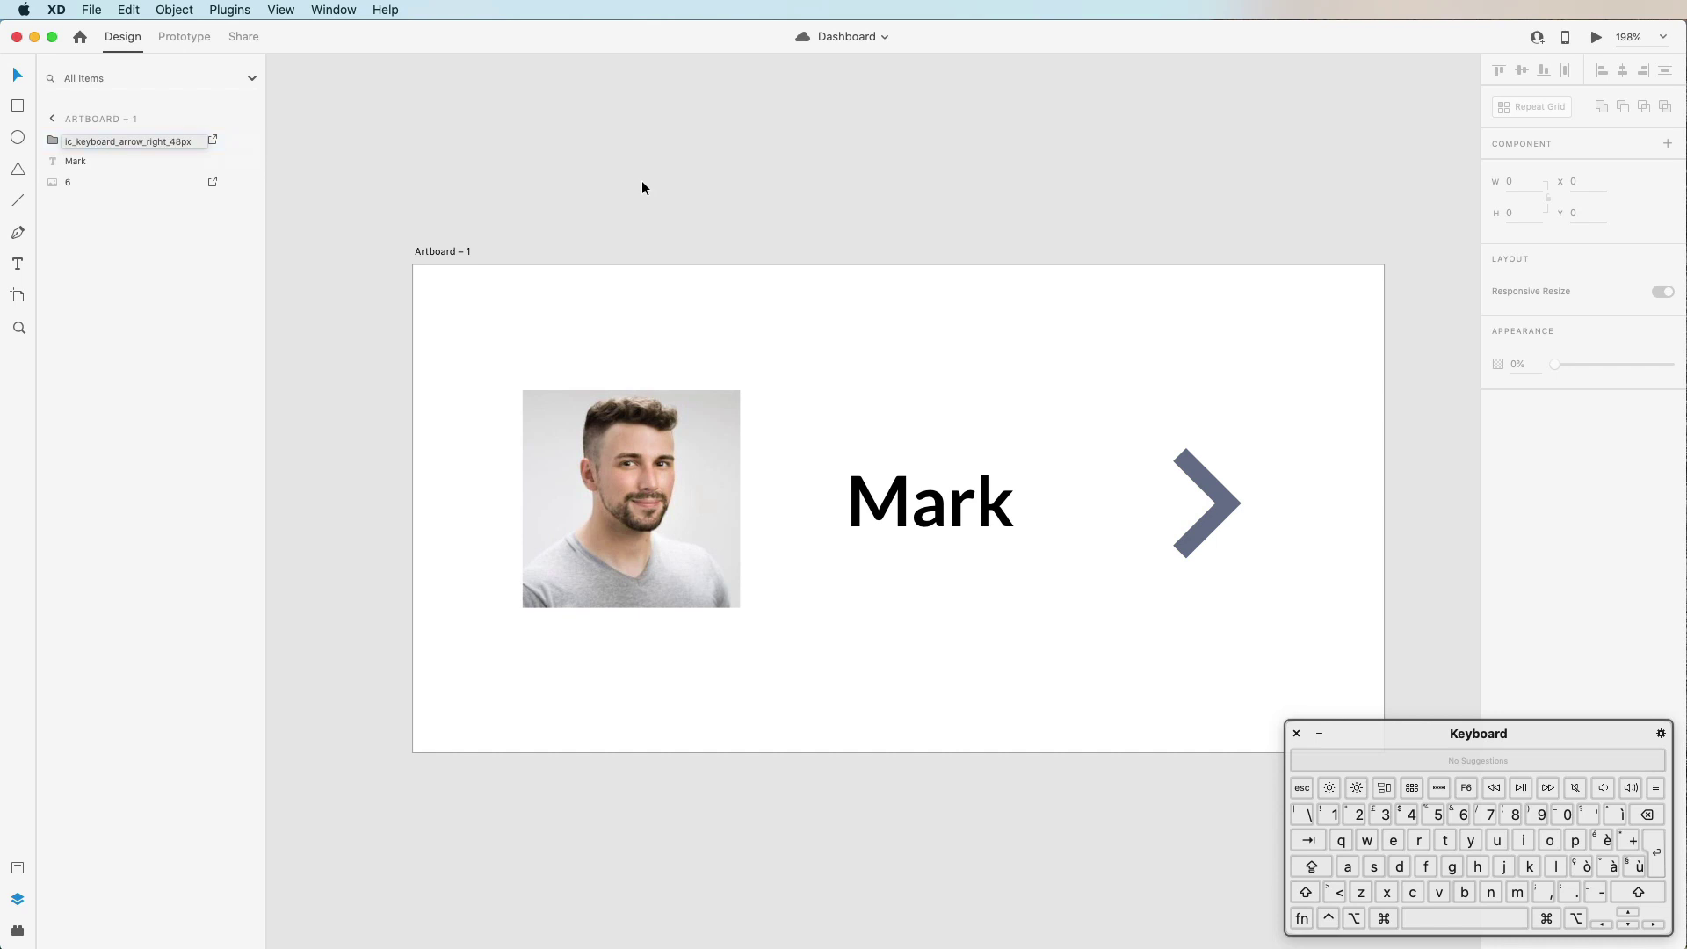
left_click(1160, 458)
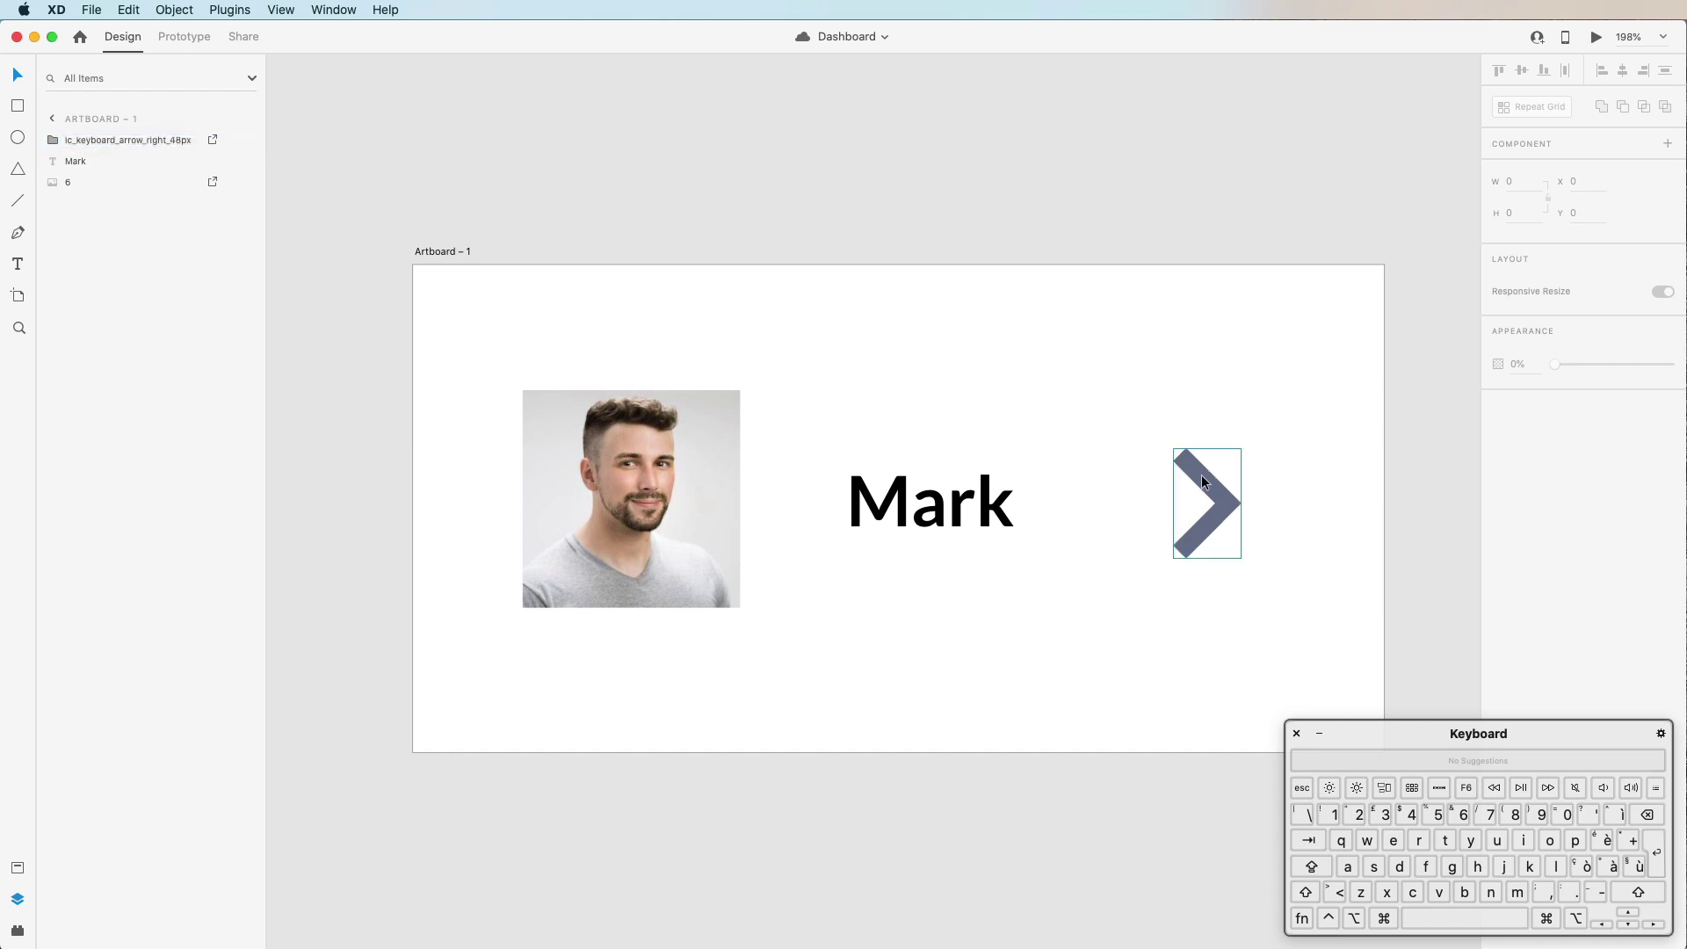
left_click(138, 139)
right_click(136, 139)
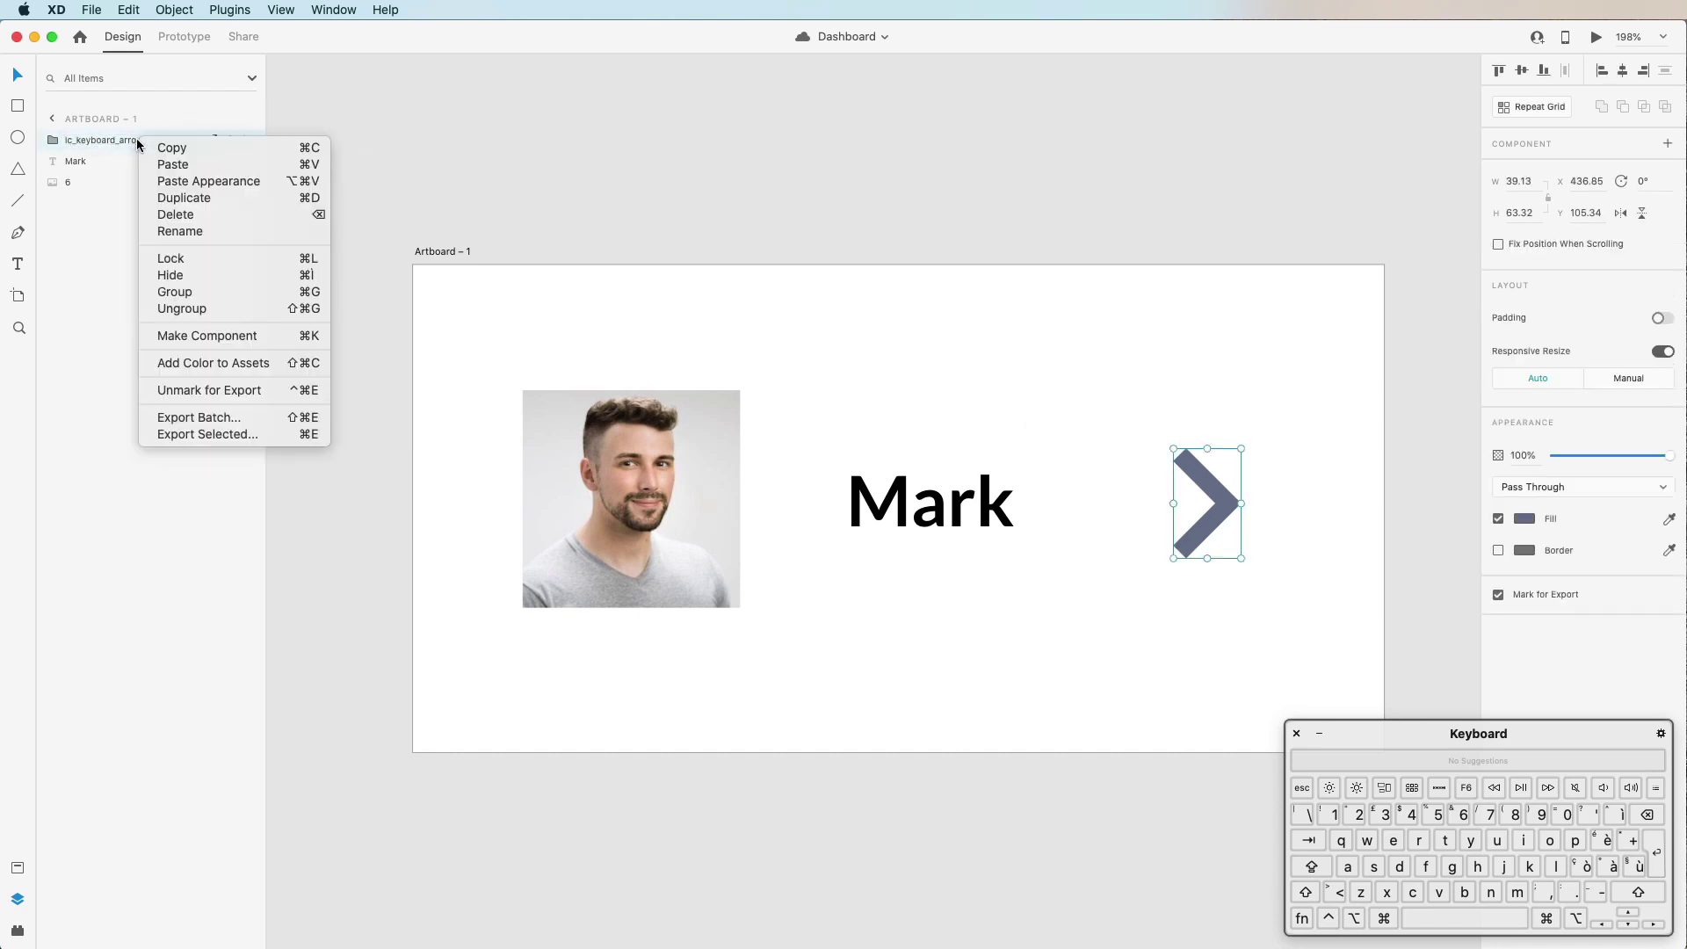
left_click(197, 312)
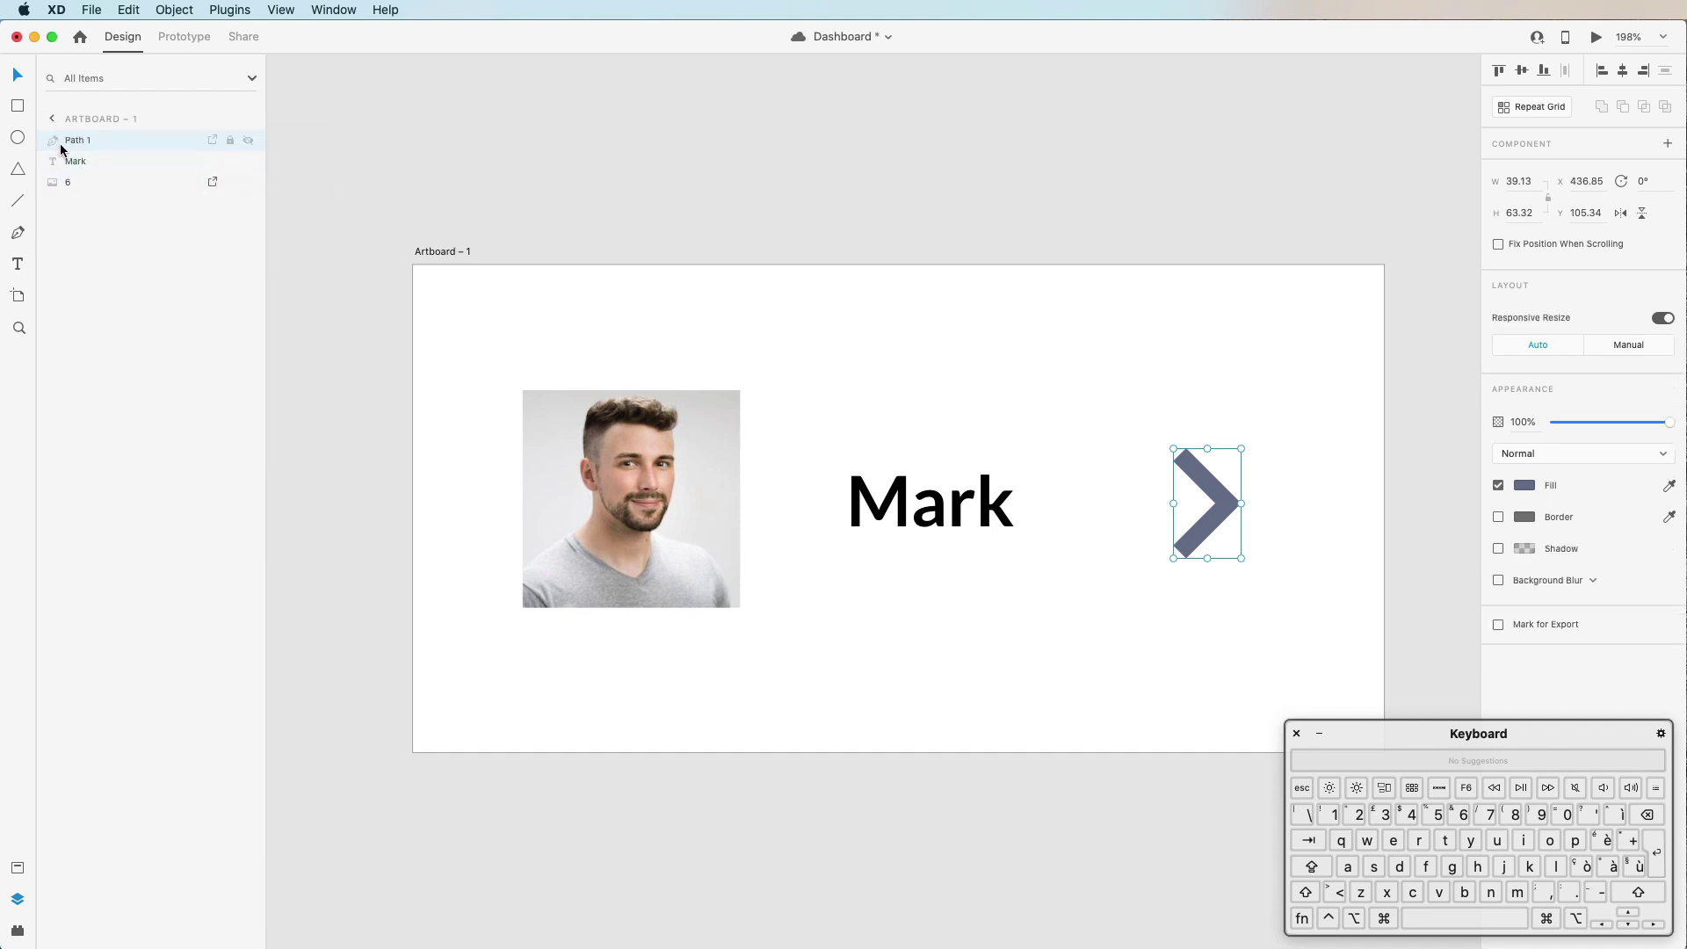
key("super+s")
left_click(1046, 396)
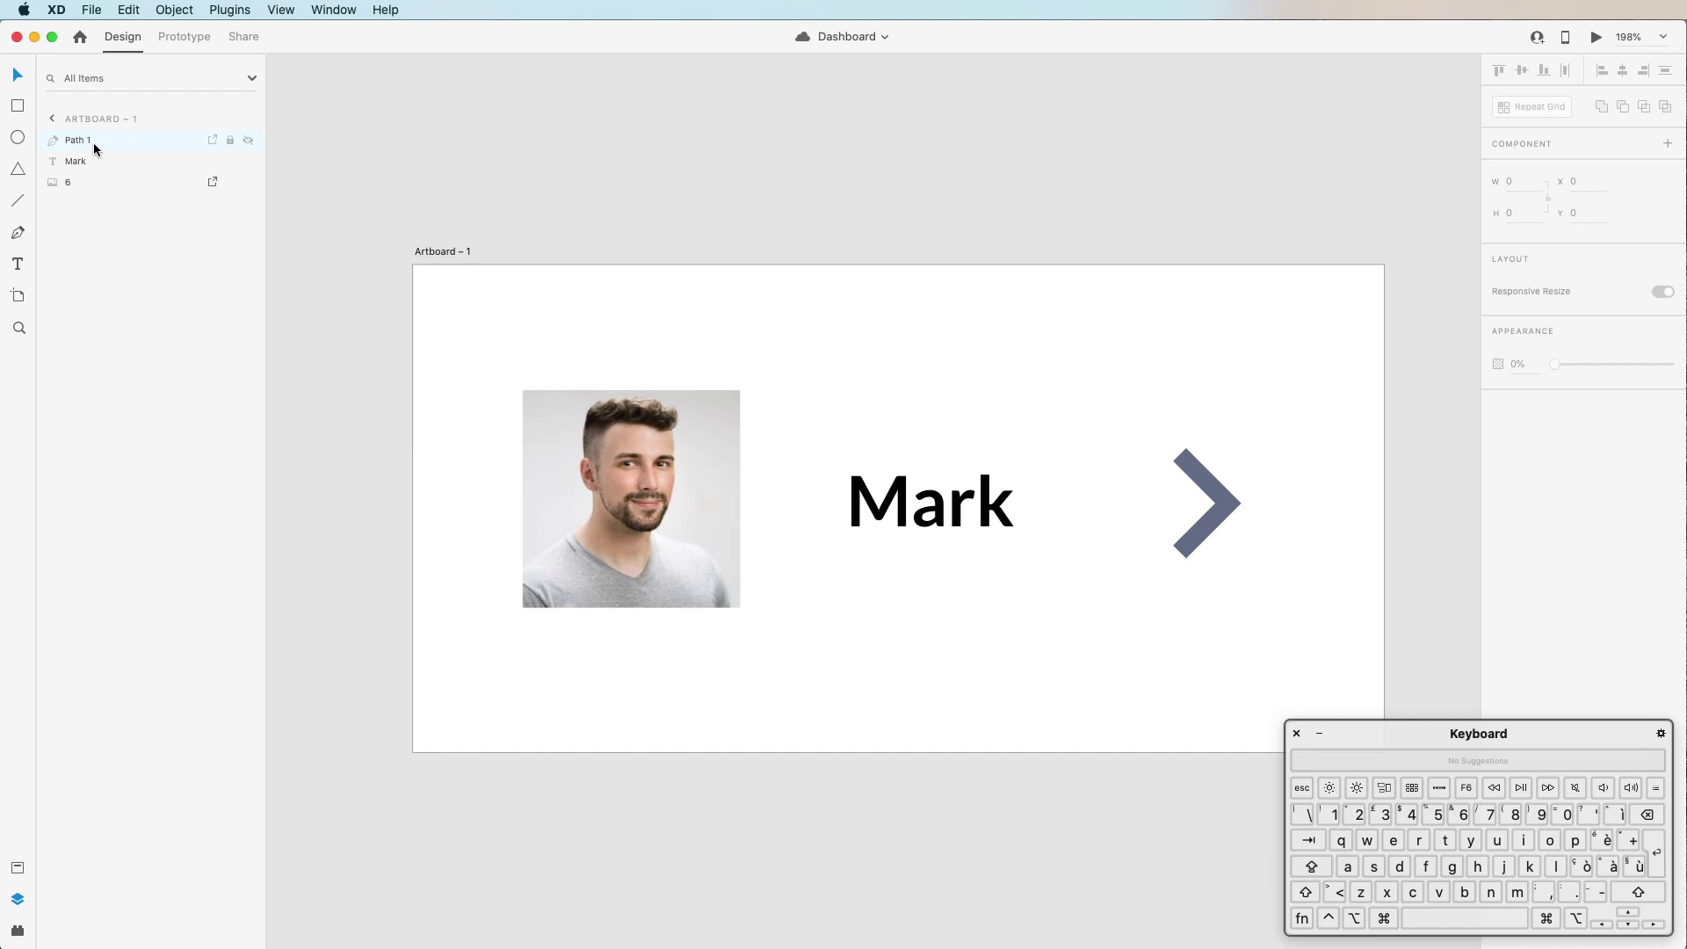
Step: Filter the layer list by Images, Shapes and Text in turn, and restore it to All Items
left_click(250, 80)
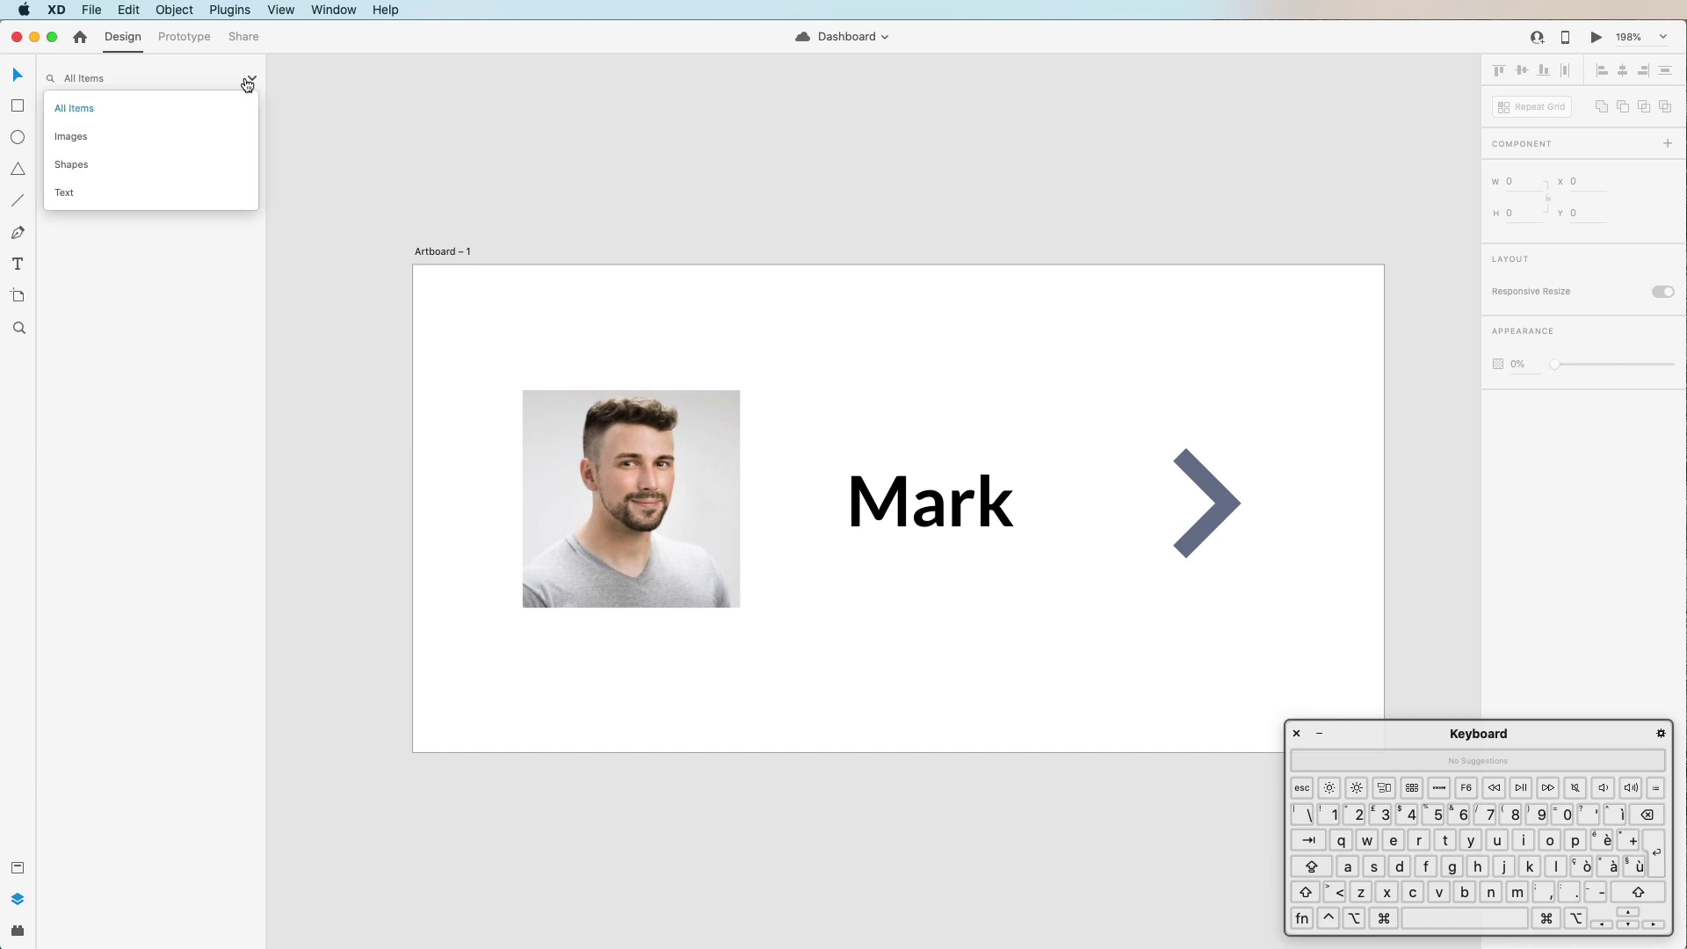
left_click(114, 135)
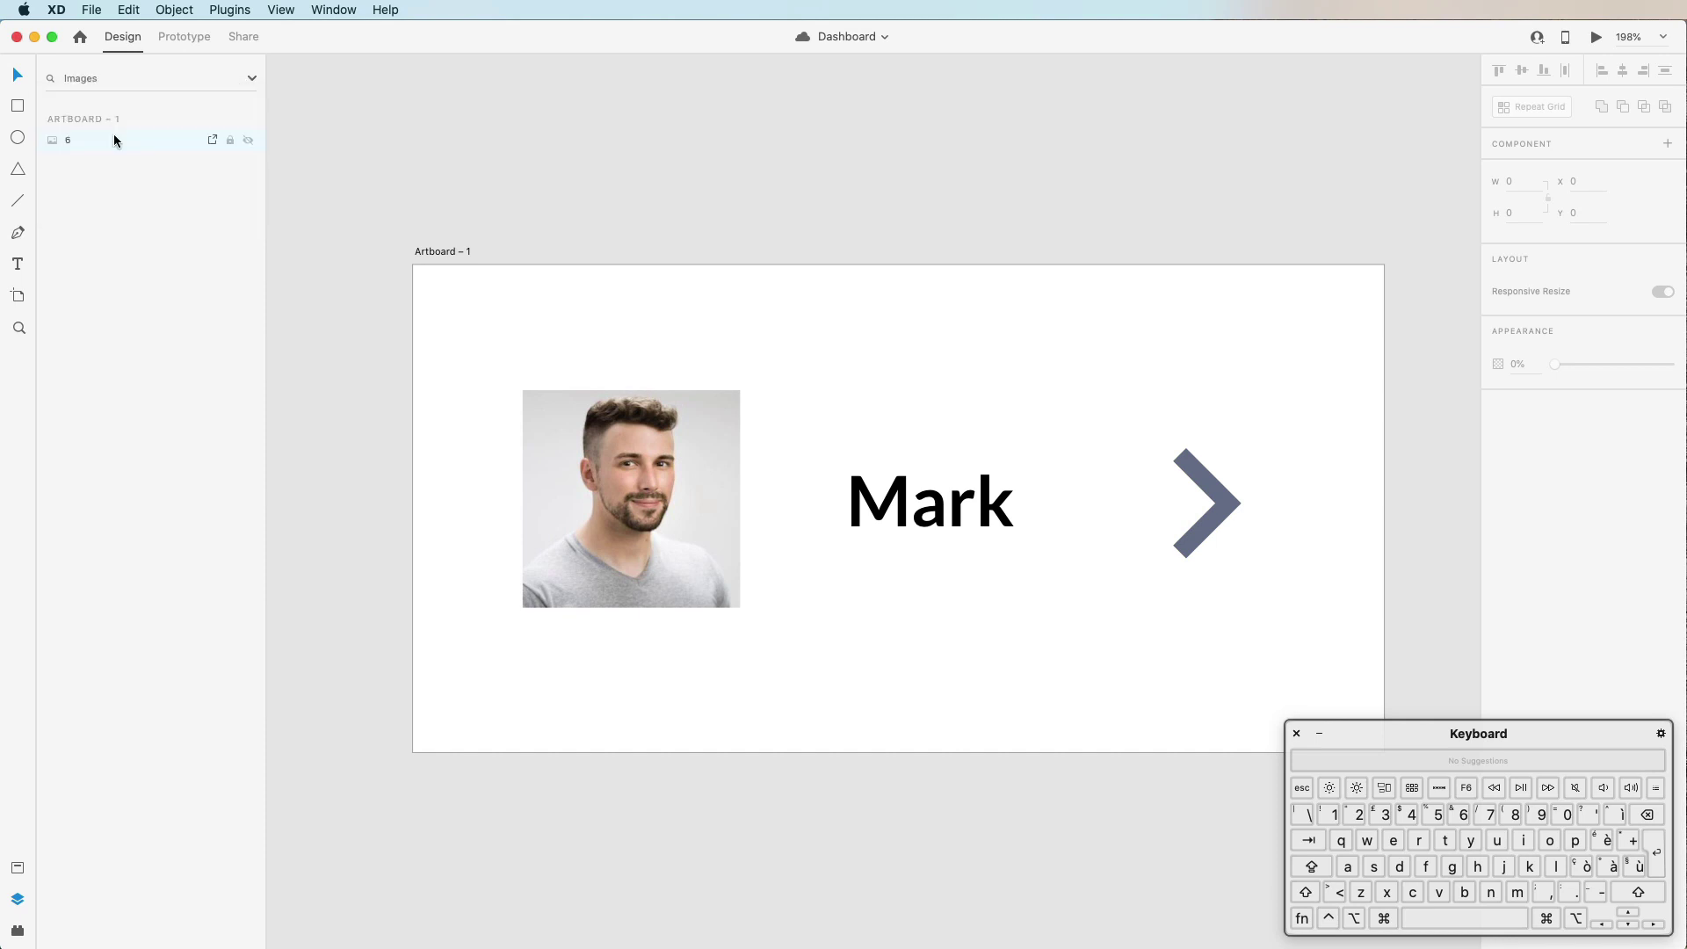
left_click(246, 88)
left_click(114, 164)
left_click(249, 79)
left_click(116, 193)
left_click(252, 78)
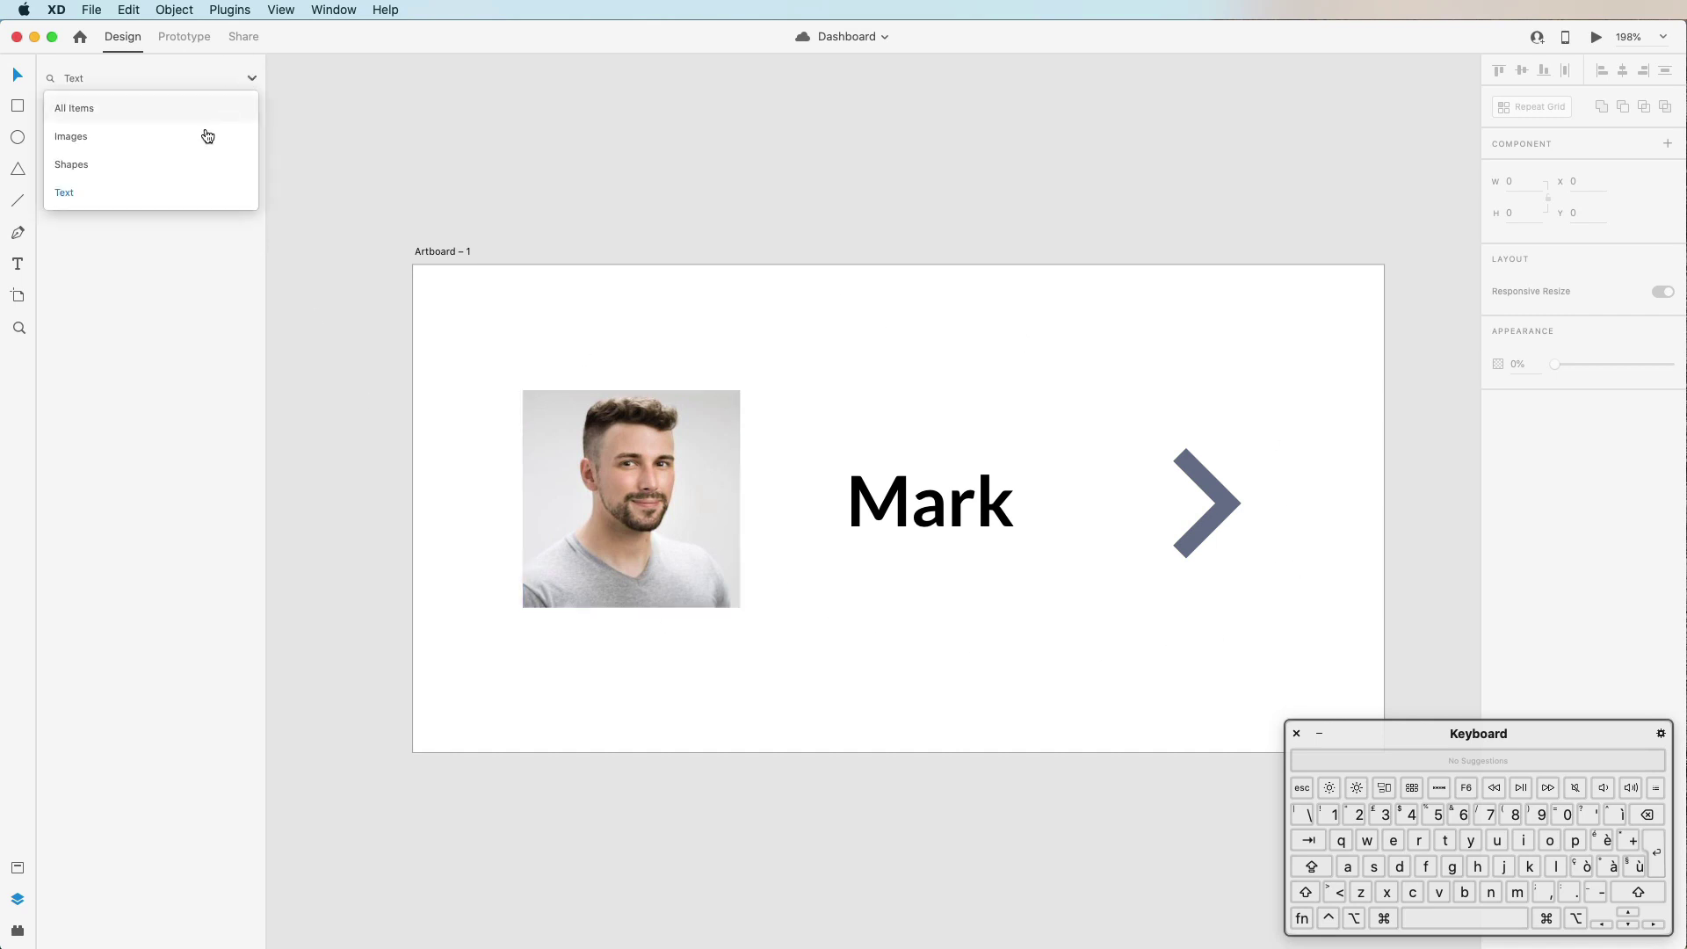
left_click(147, 109)
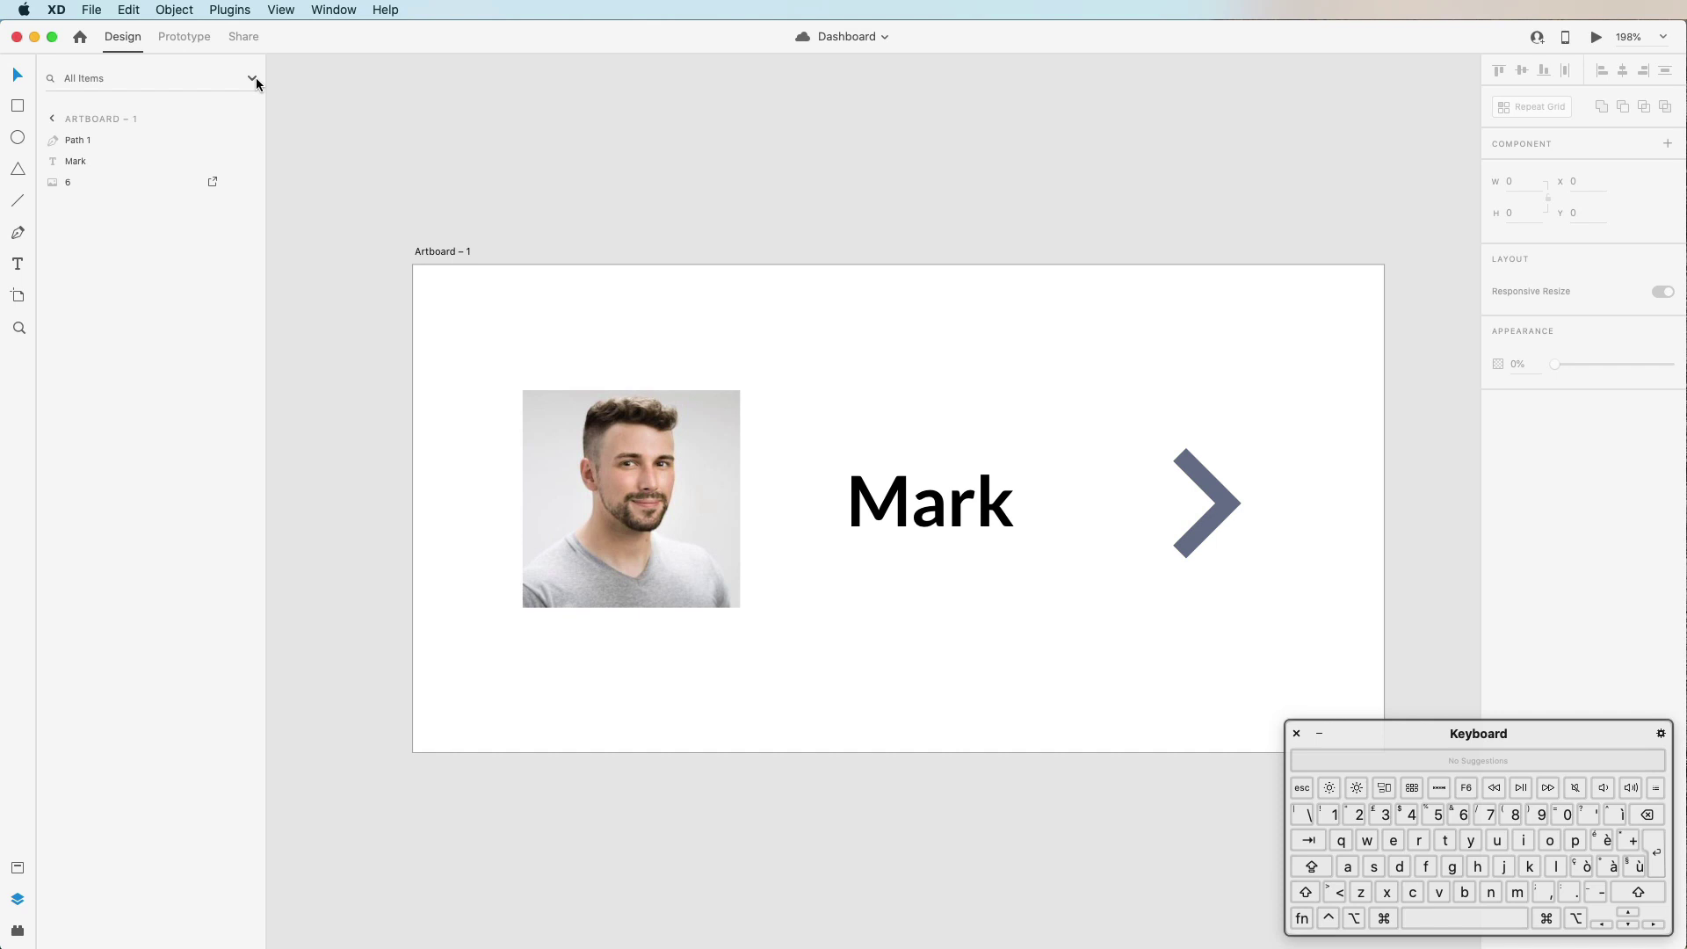
Step: Return to the list of artboards, and select the artboard and its portrait image in turn to examine their layers
left_click(51, 118)
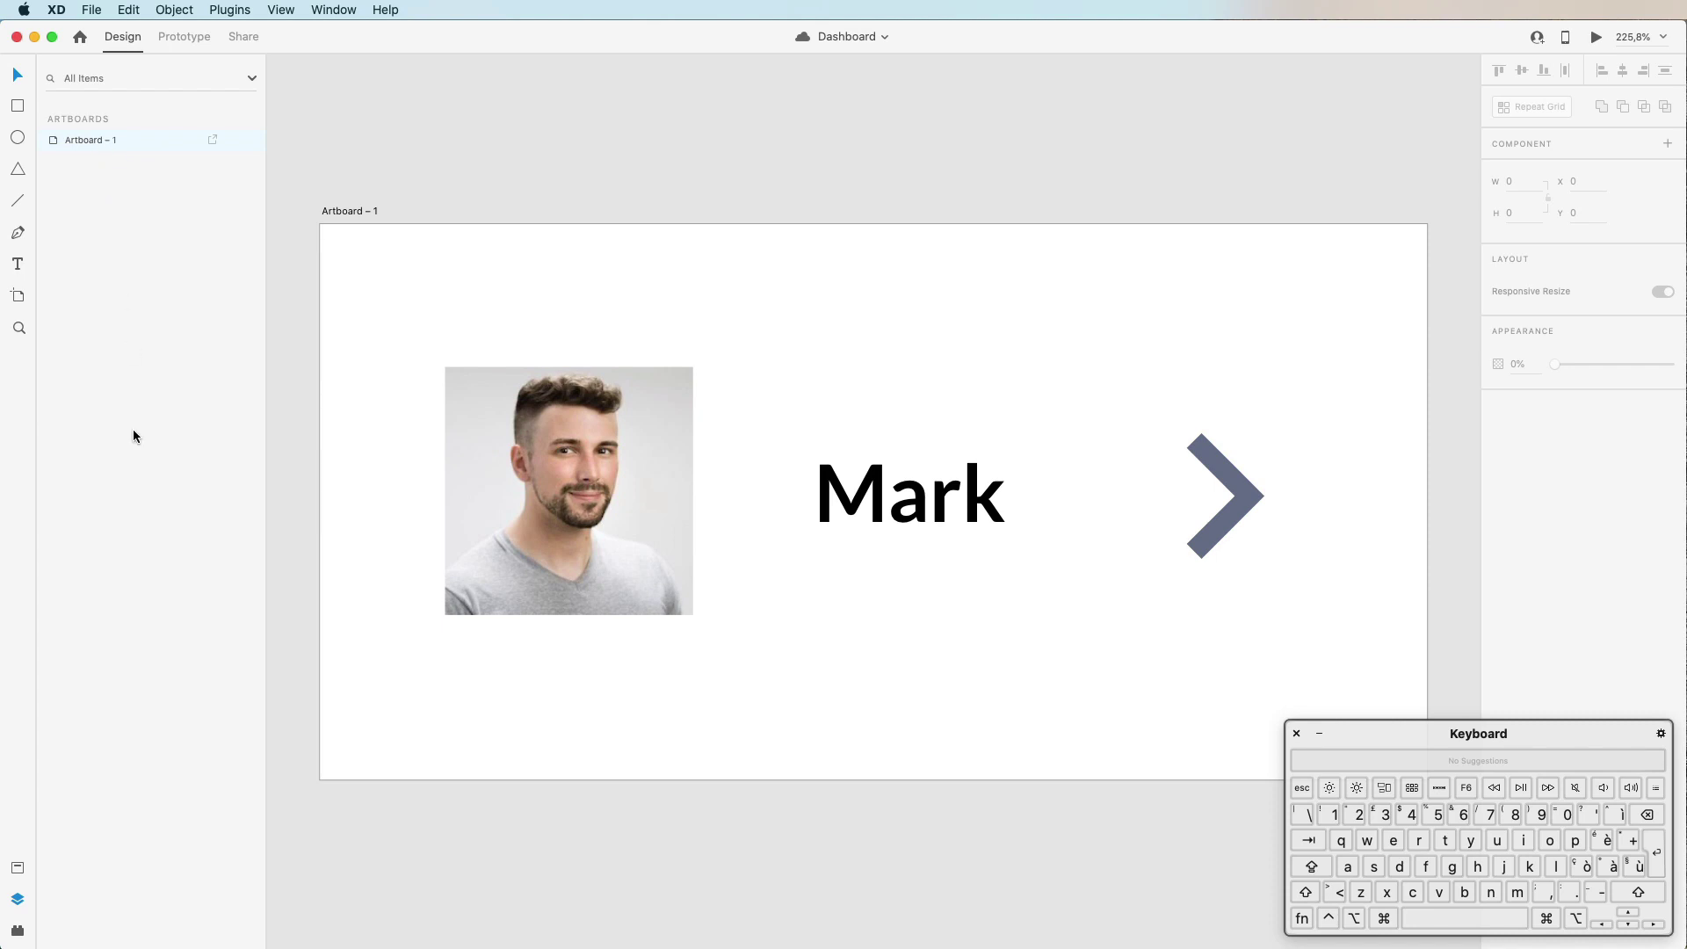
double_click(92, 140)
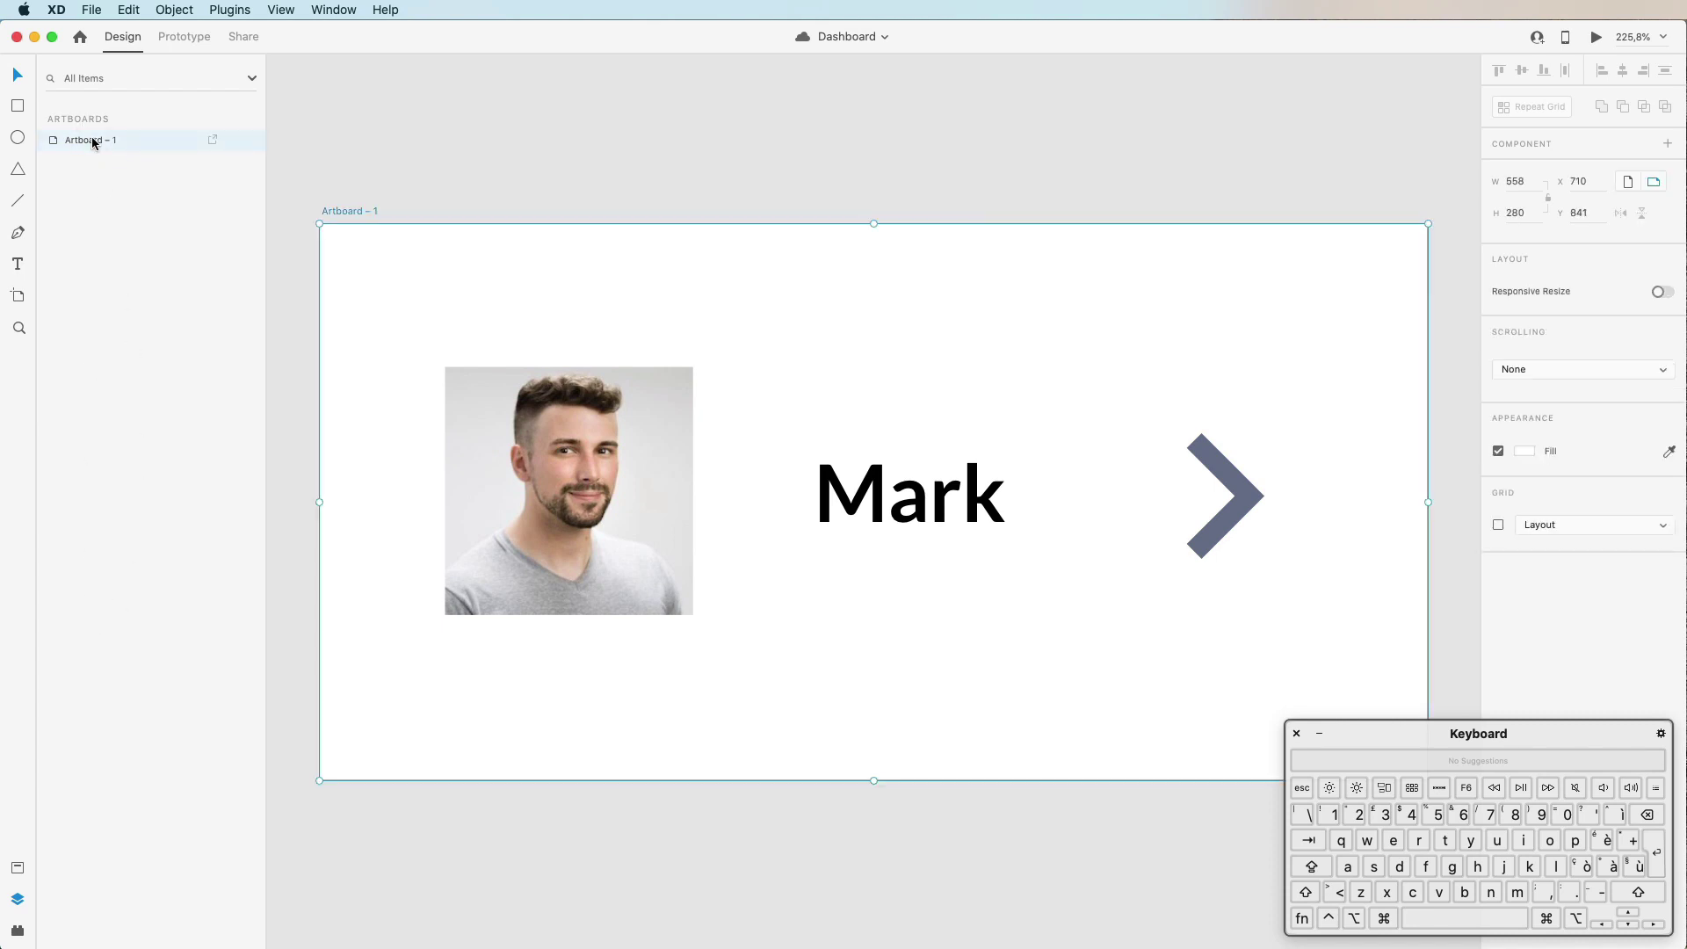
left_click(274, 151)
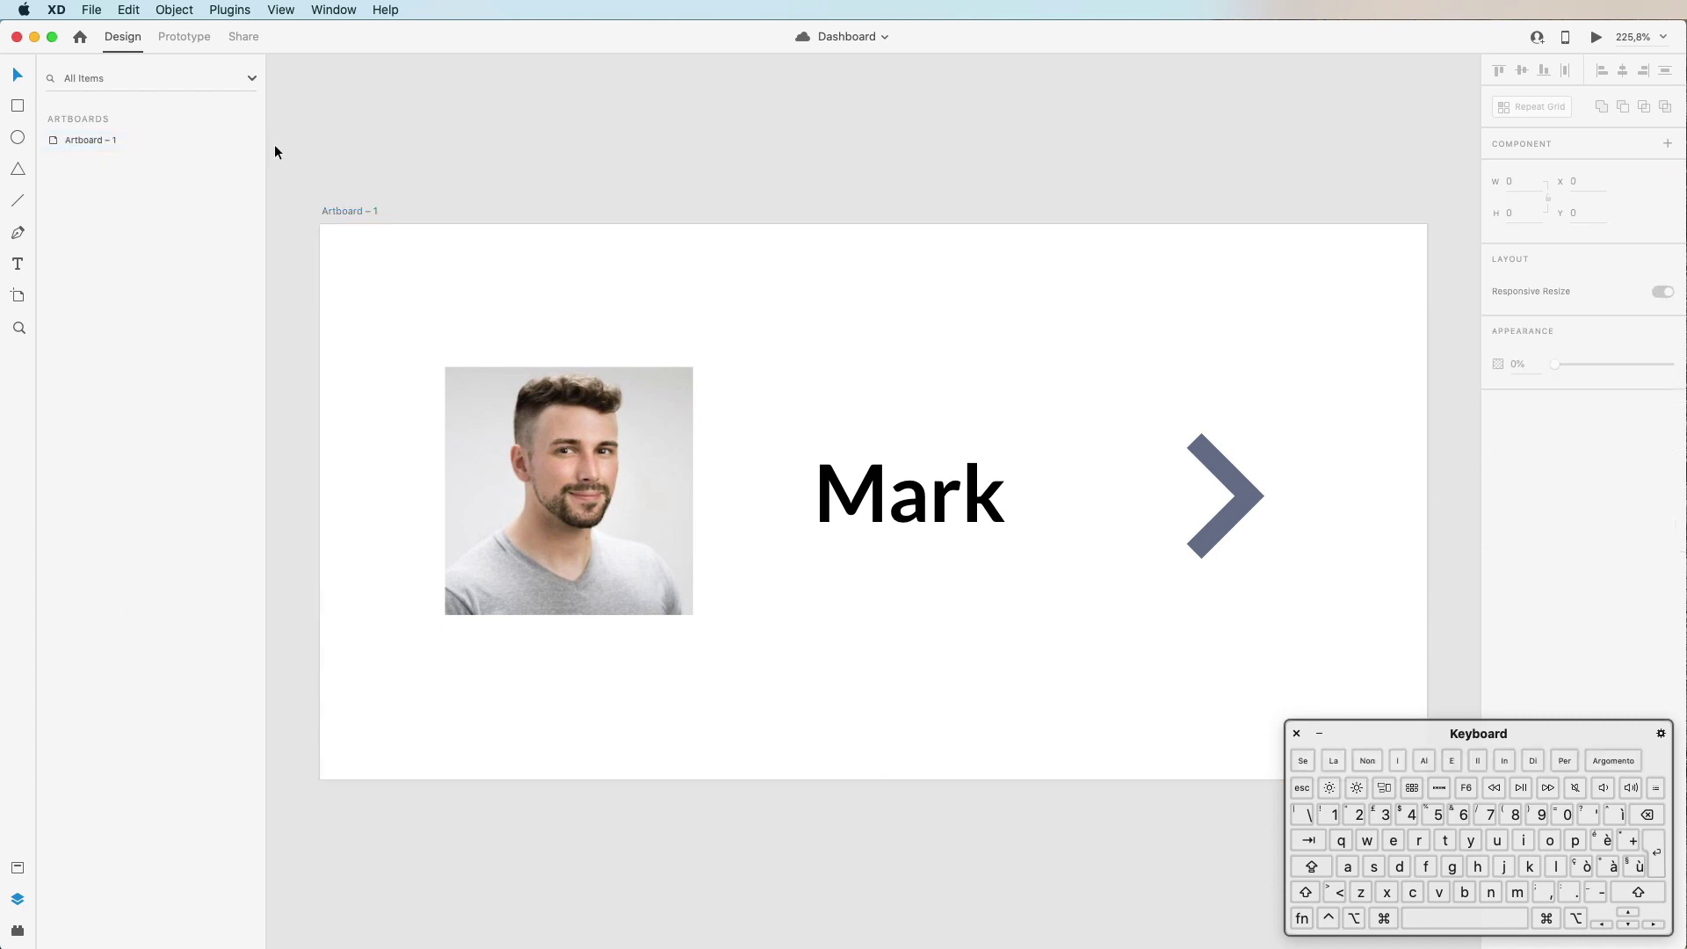
left_click(586, 417)
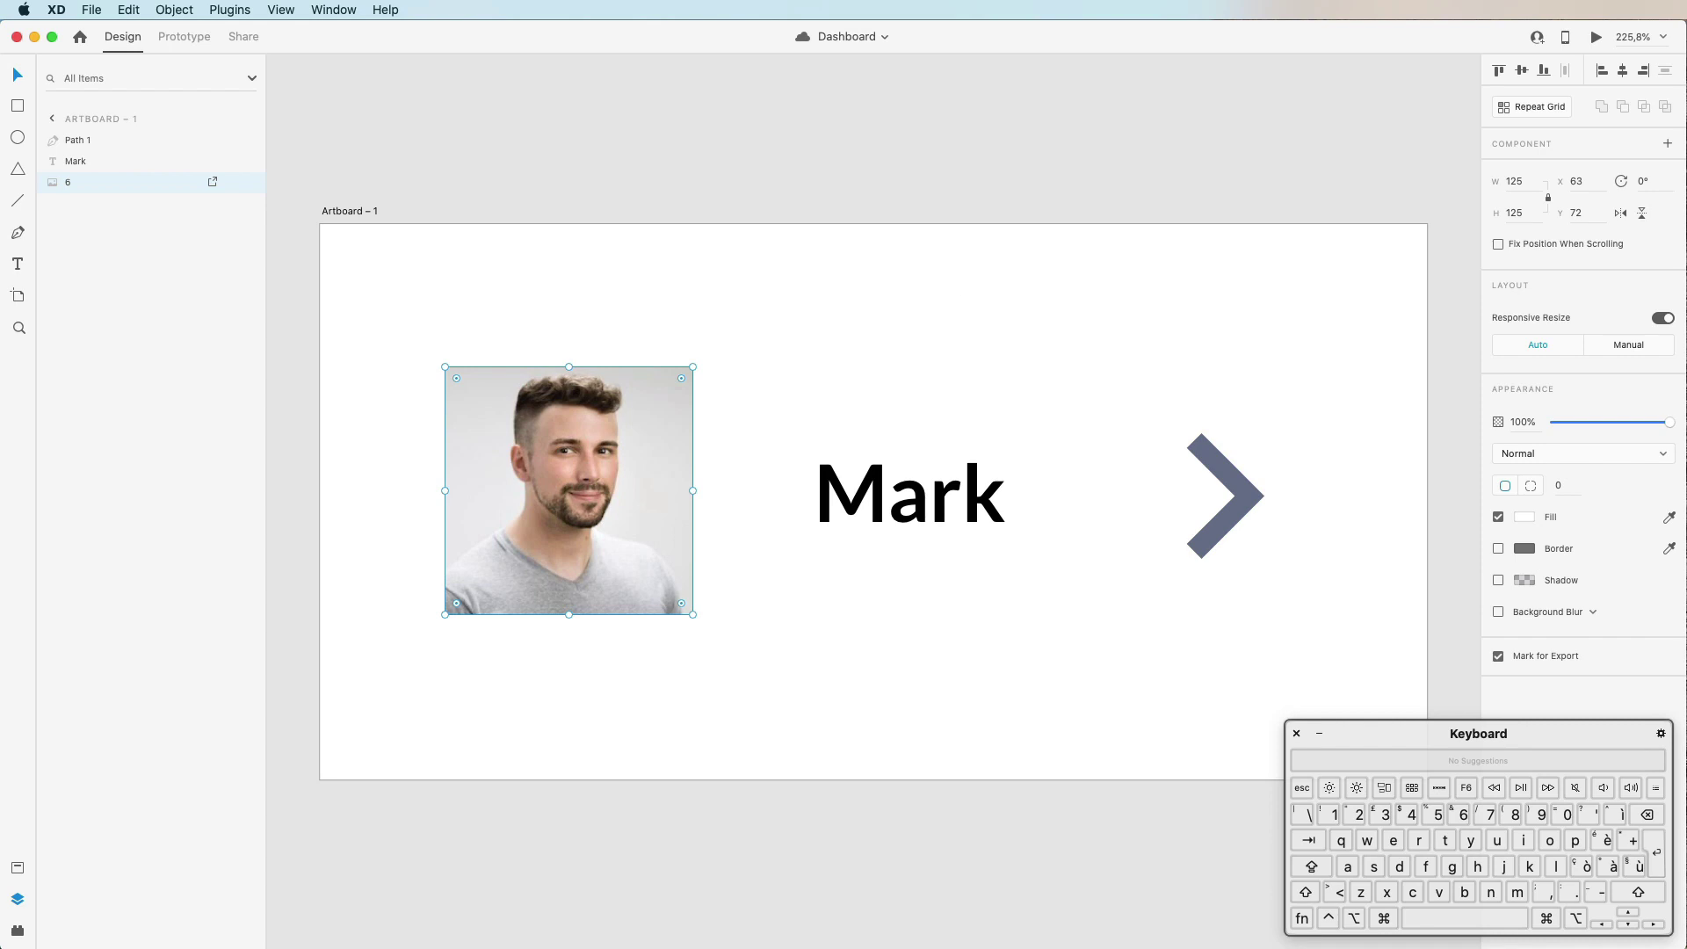
left_click(572, 683)
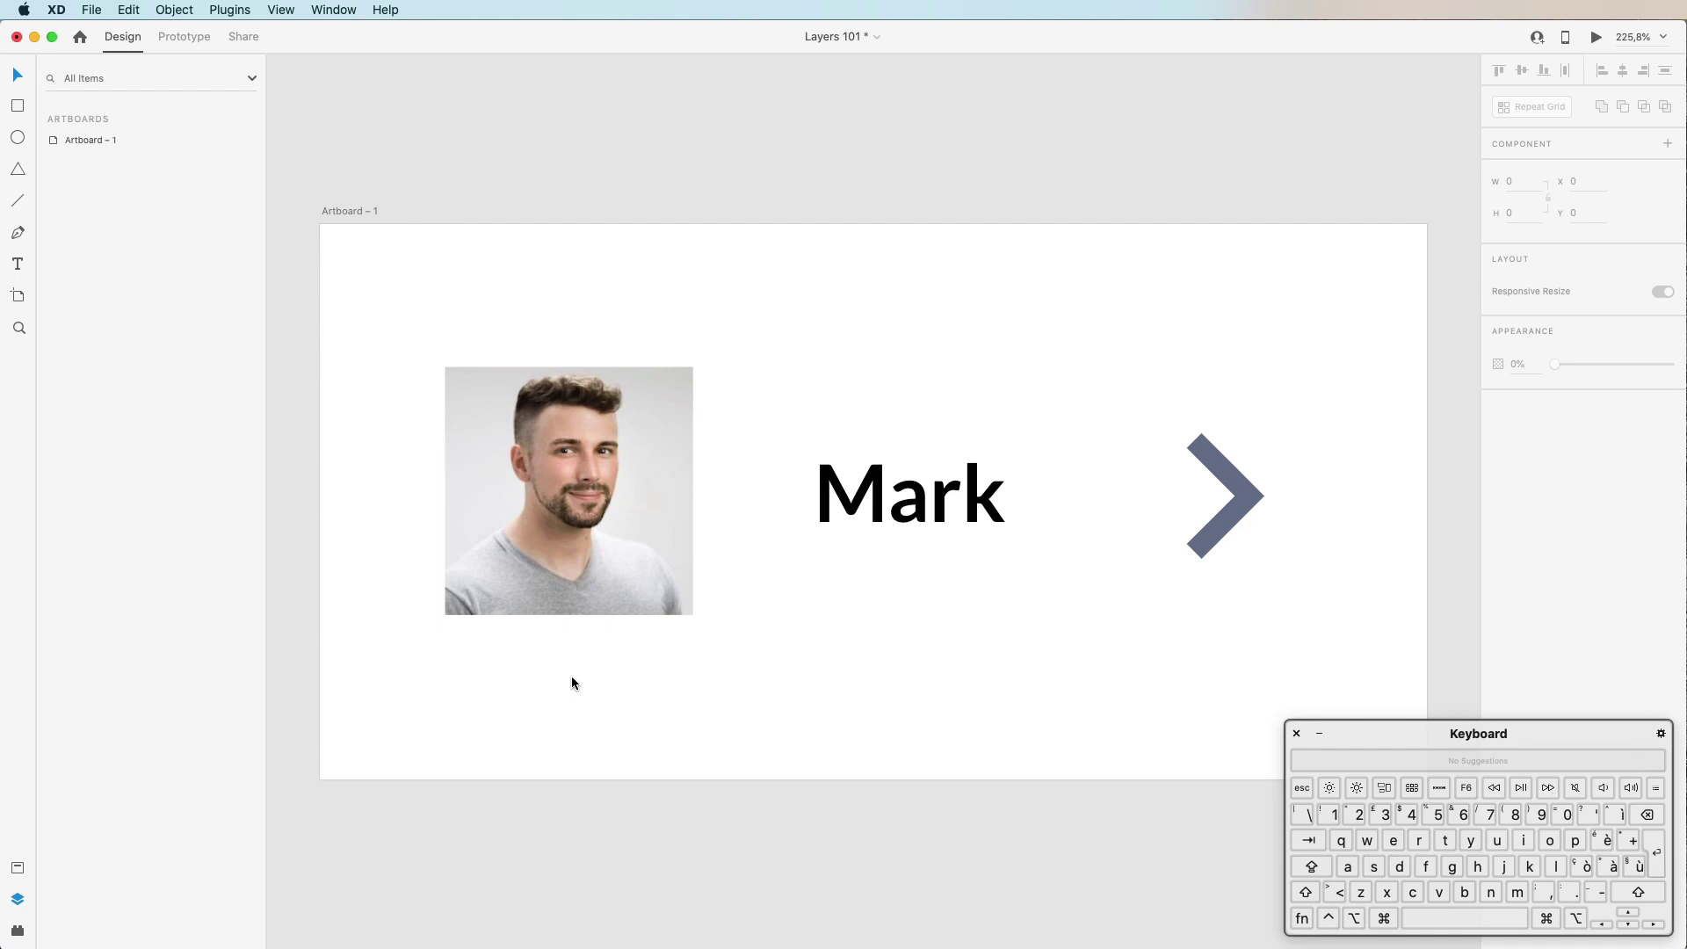
Step: Lock the portrait image's layer on the artboard
left_click(574, 563)
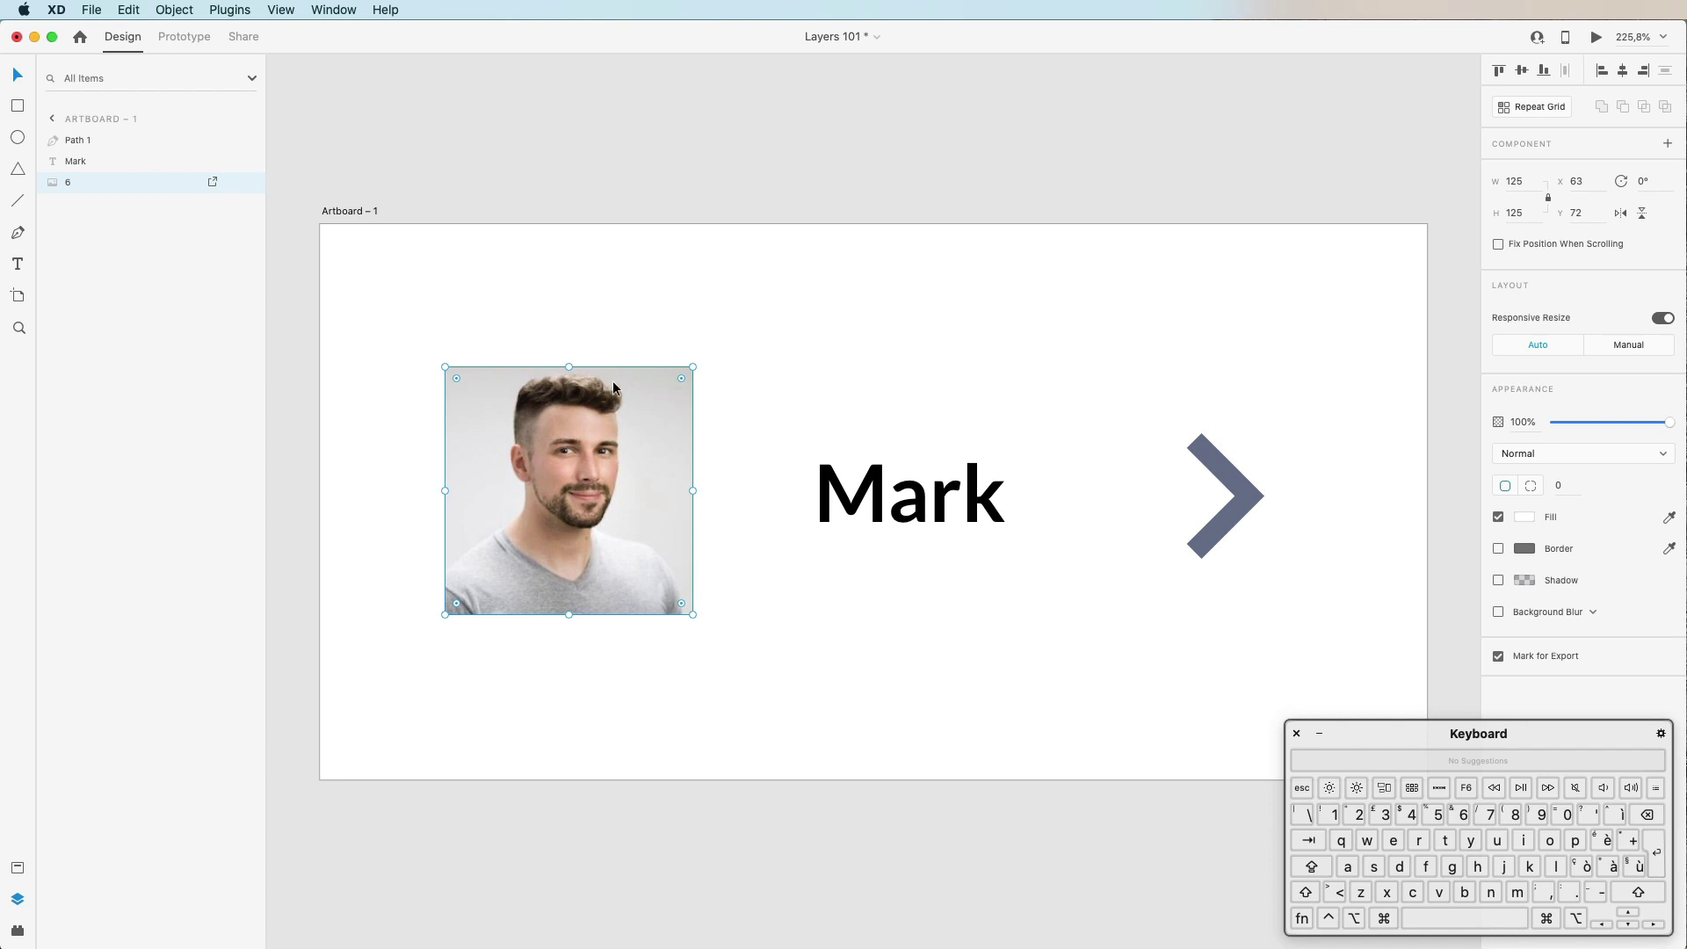
mouse_move(188, 176)
left_click(230, 183)
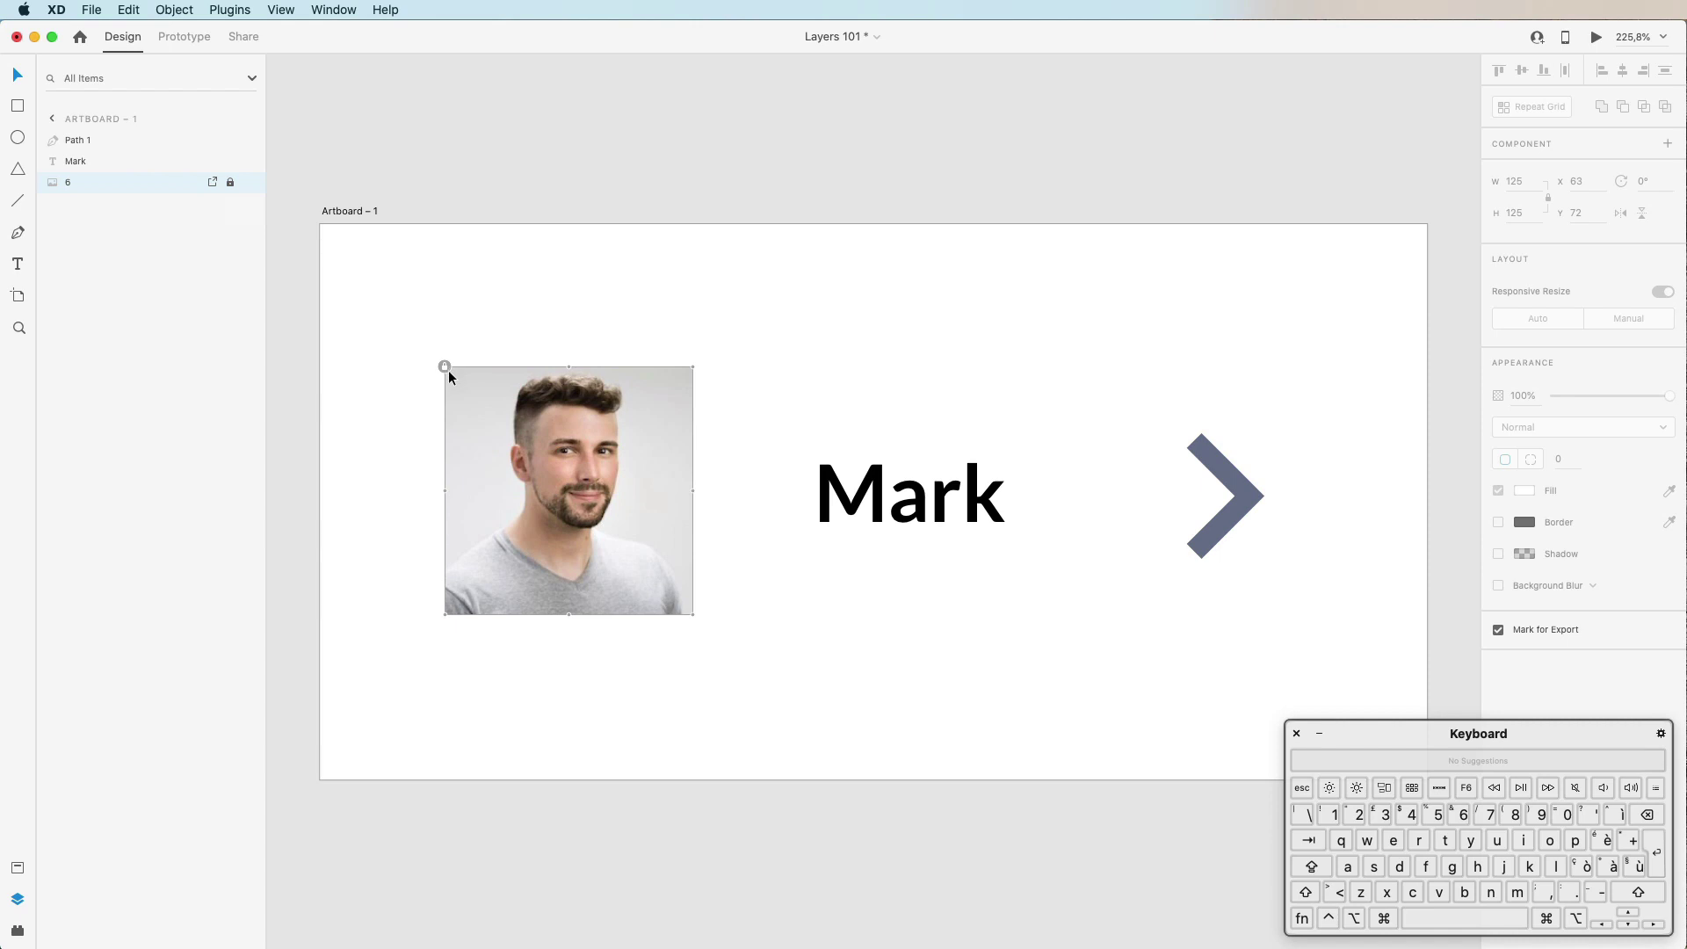
Step: Try to move the locked portrait image, and move the name text beside it to about X 236, Y 121
left_click_drag(735, 329, 622, 572)
left_click_drag(512, 339, 625, 464)
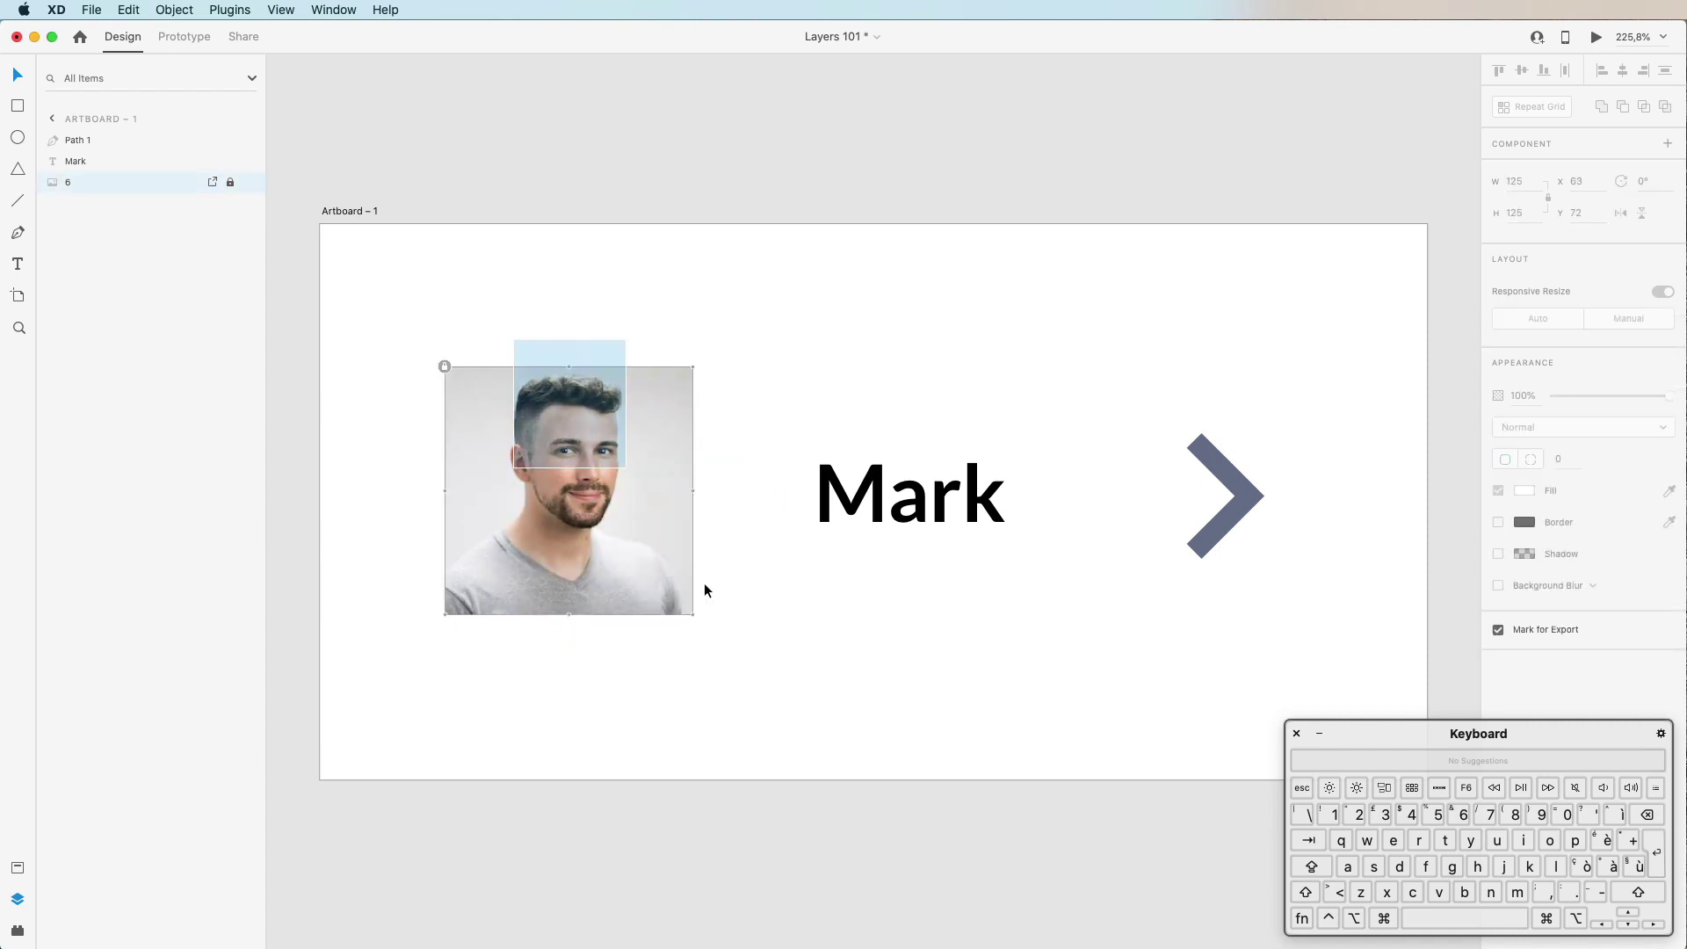
left_click_drag(906, 503, 583, 424)
left_click_drag(614, 353, 859, 587)
left_click_drag(590, 457, 875, 468)
left_click_drag(550, 344, 748, 493)
left_click_drag(593, 413, 703, 652)
left_click_drag(703, 652, 397, 307)
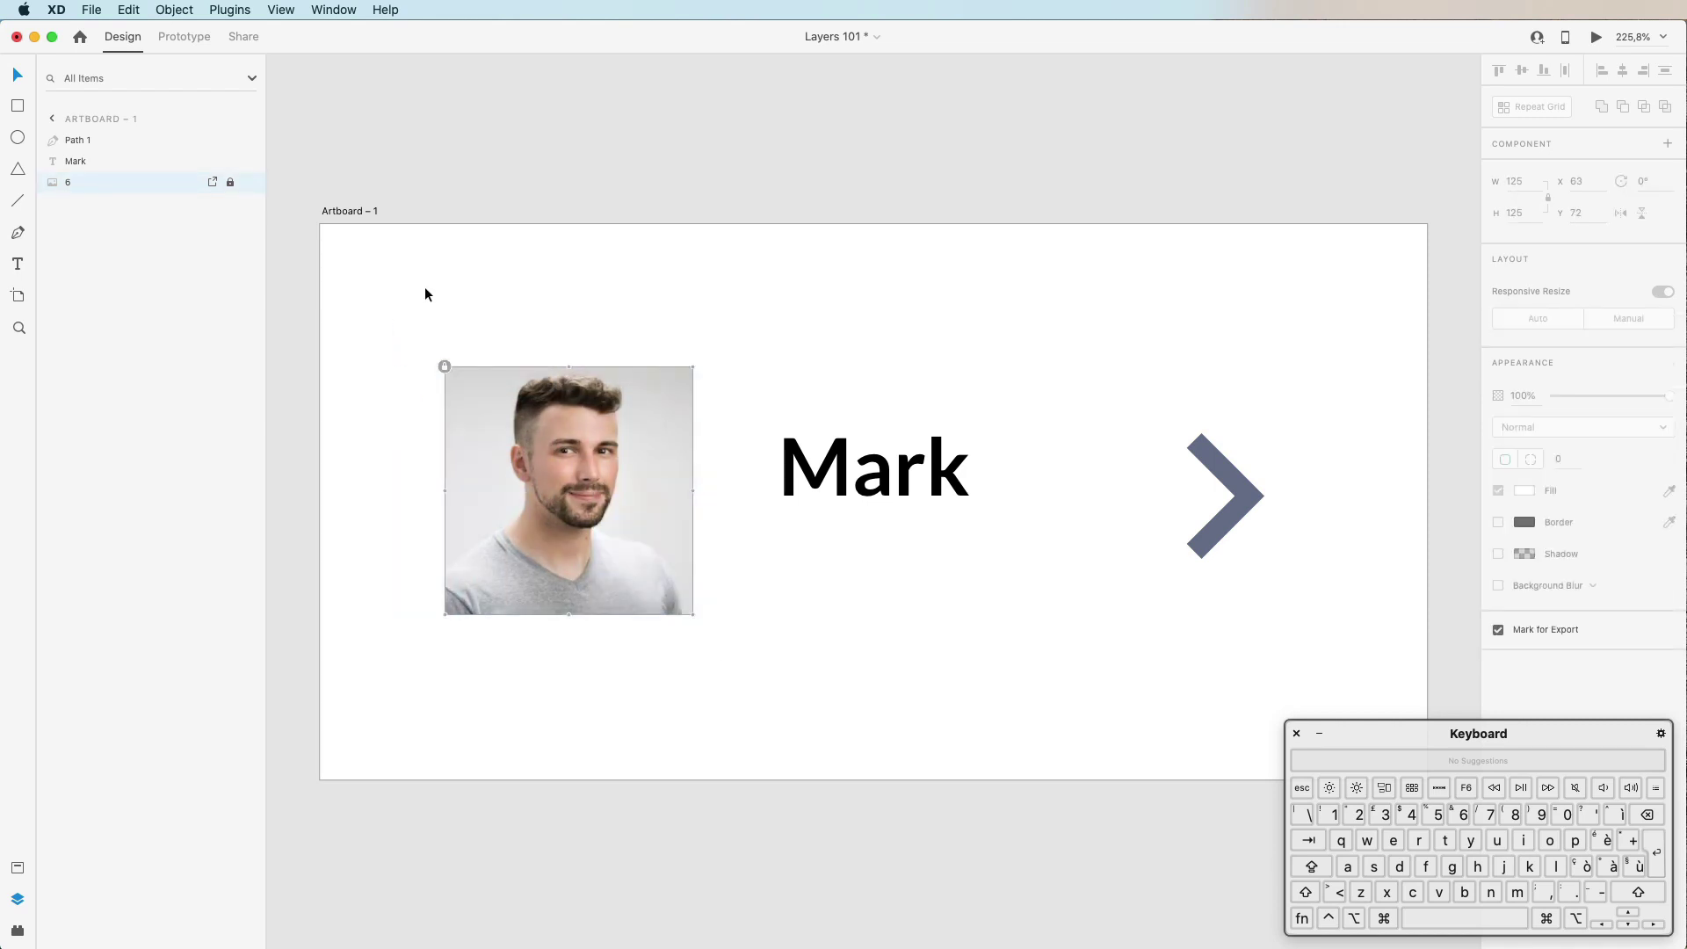
left_click_drag(803, 515, 808, 565)
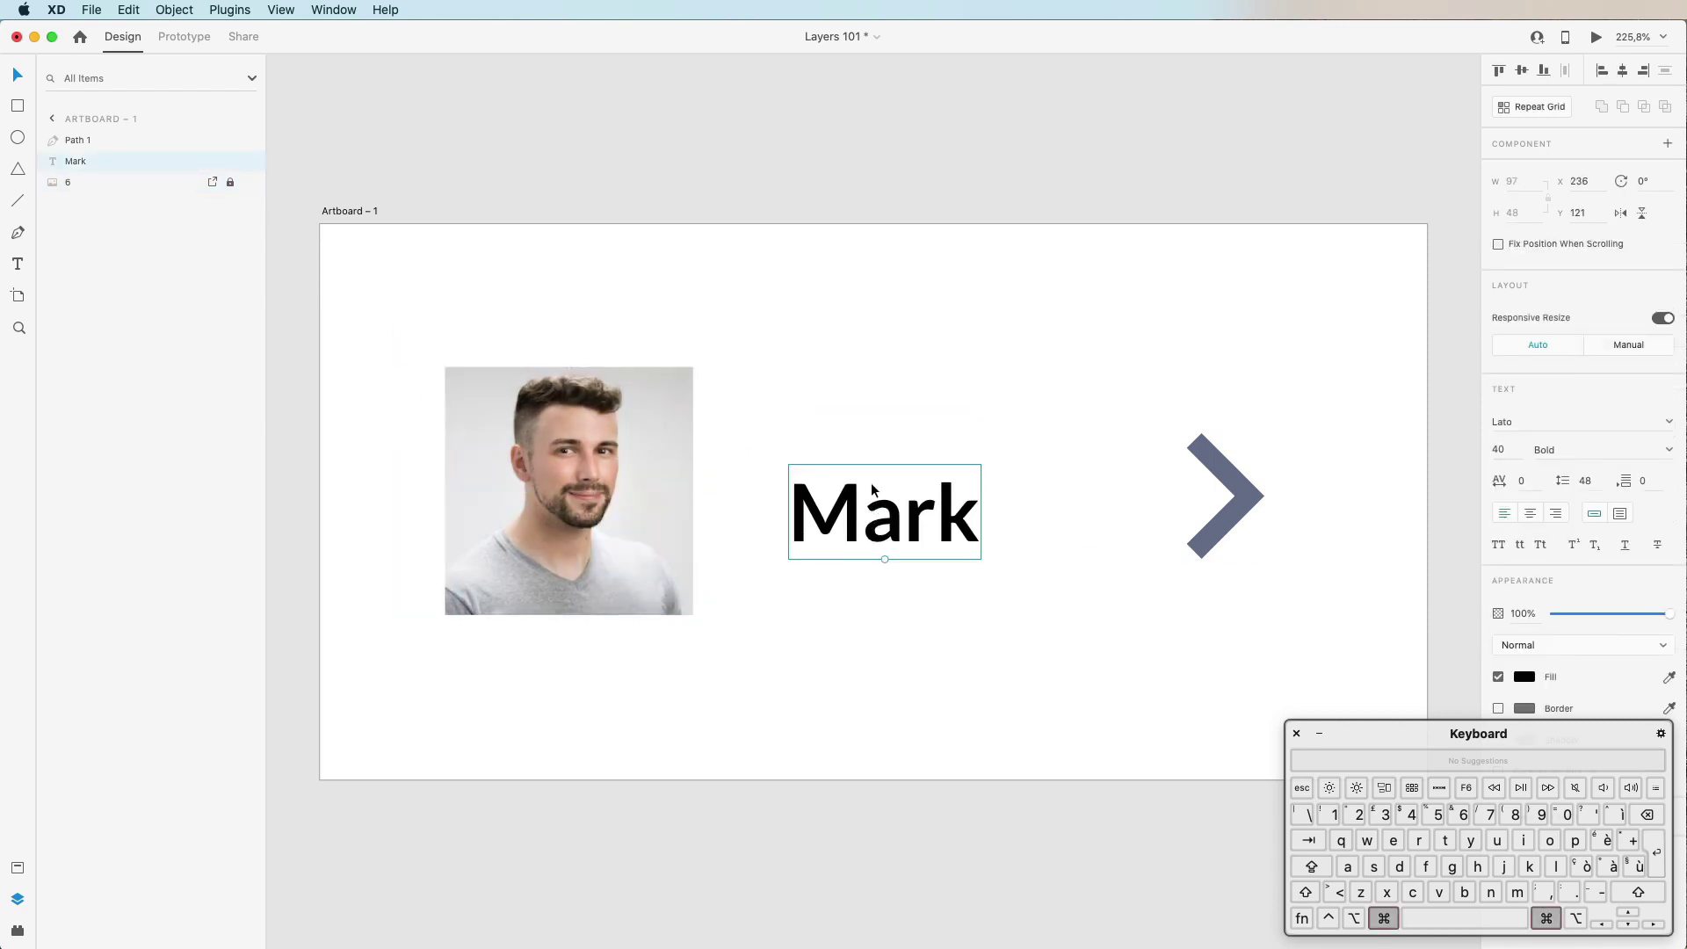
Step: Undo the last move of the name text and put the text back between the portrait and the arrow
key("super+z")
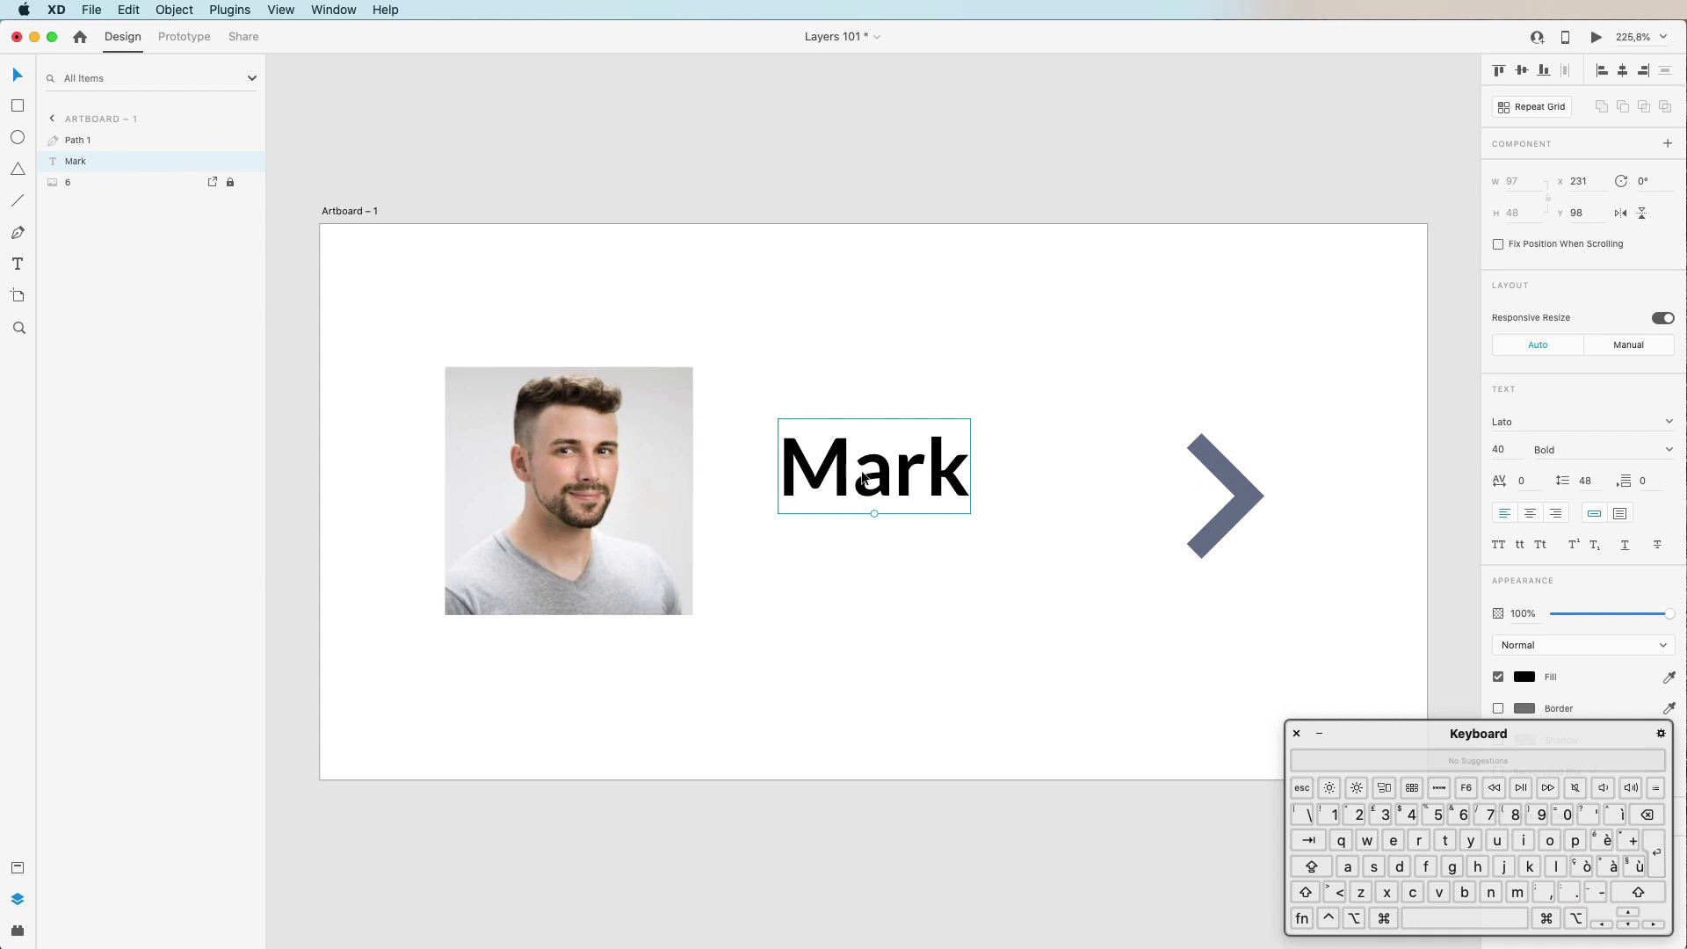
left_click_drag(843, 482, 615, 507)
left_click_drag(472, 372, 919, 477)
left_click(863, 372)
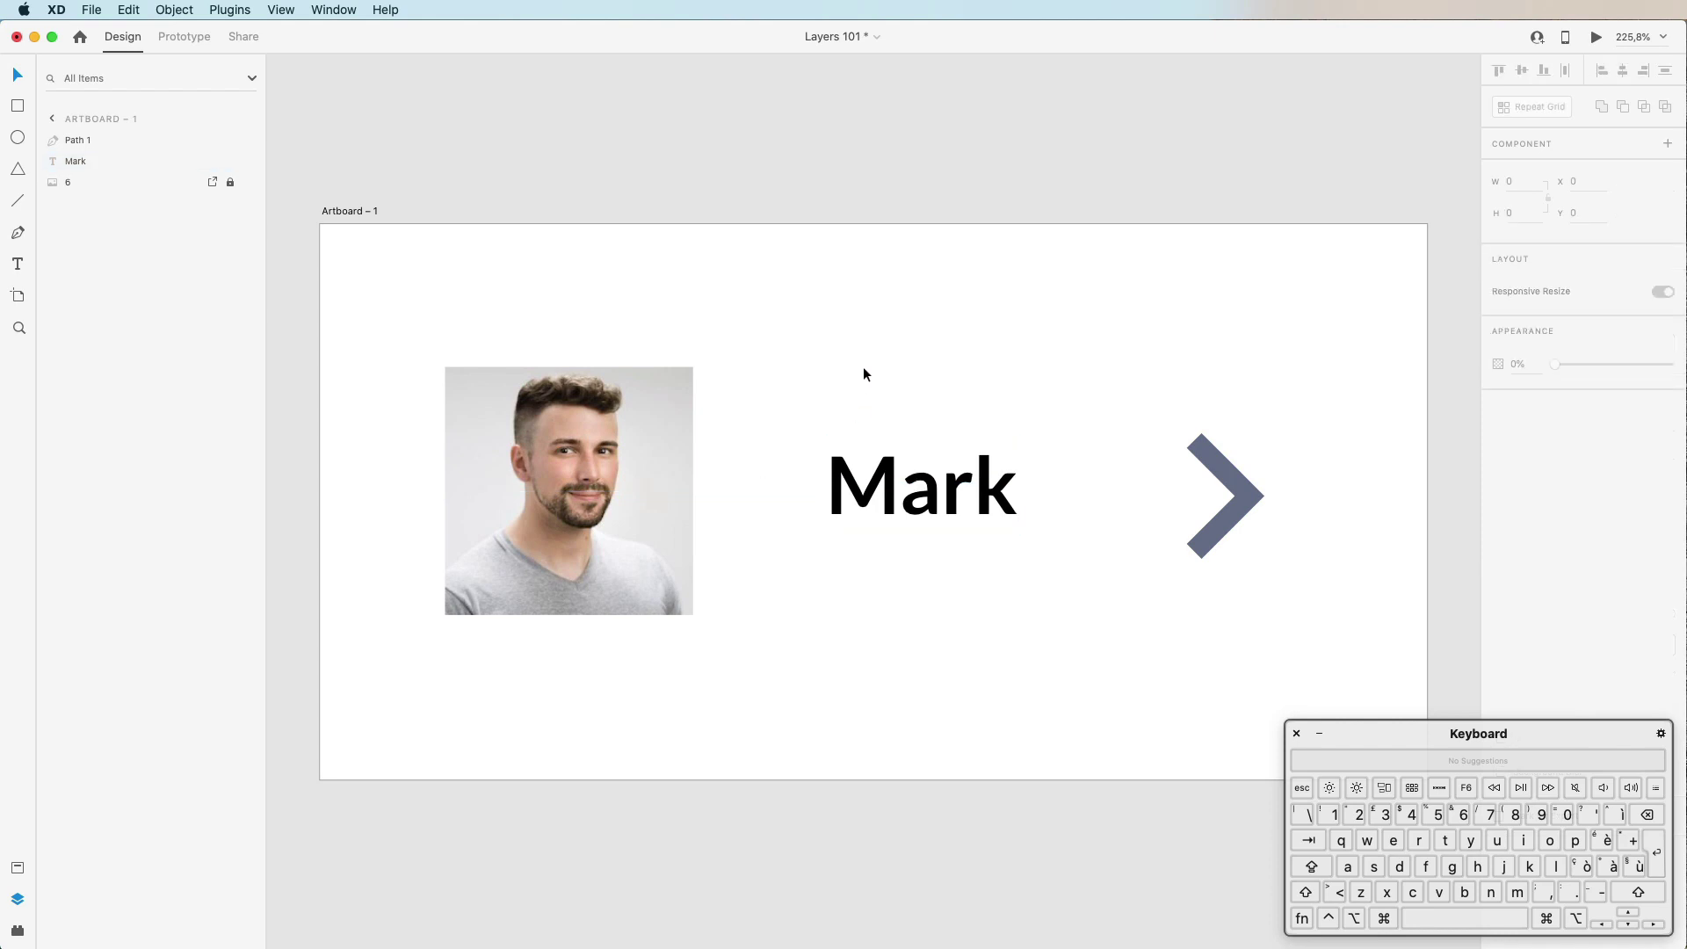
Step: Unlock the portrait image's layer and hide the image
left_click(625, 447)
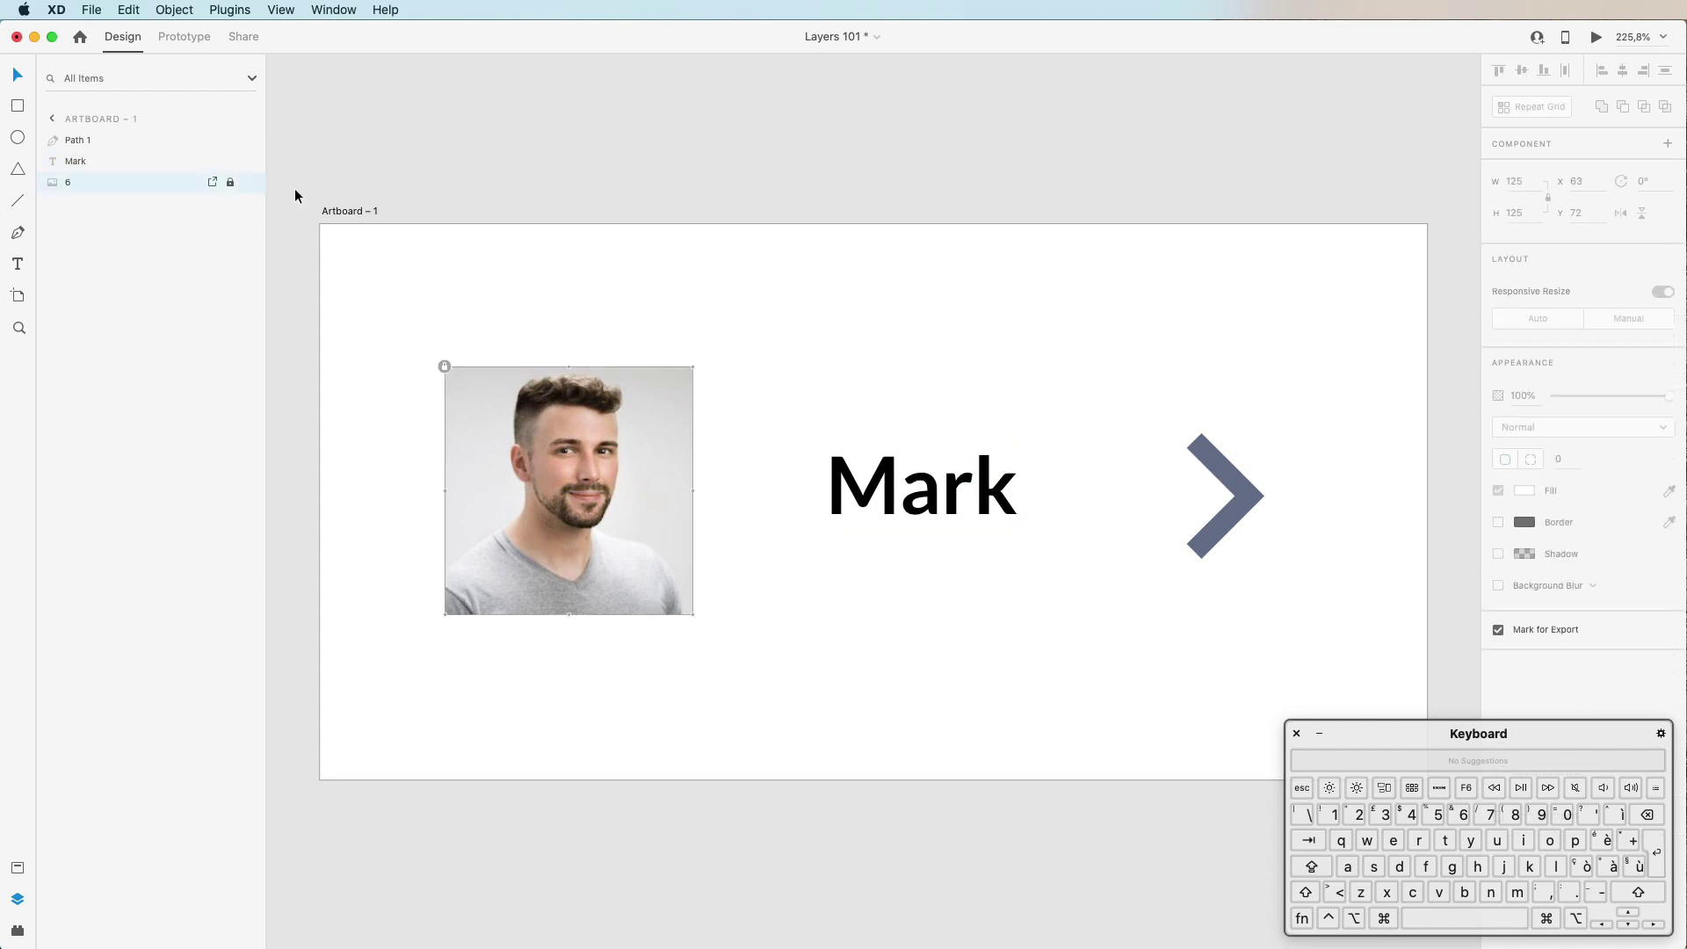
left_click(229, 182)
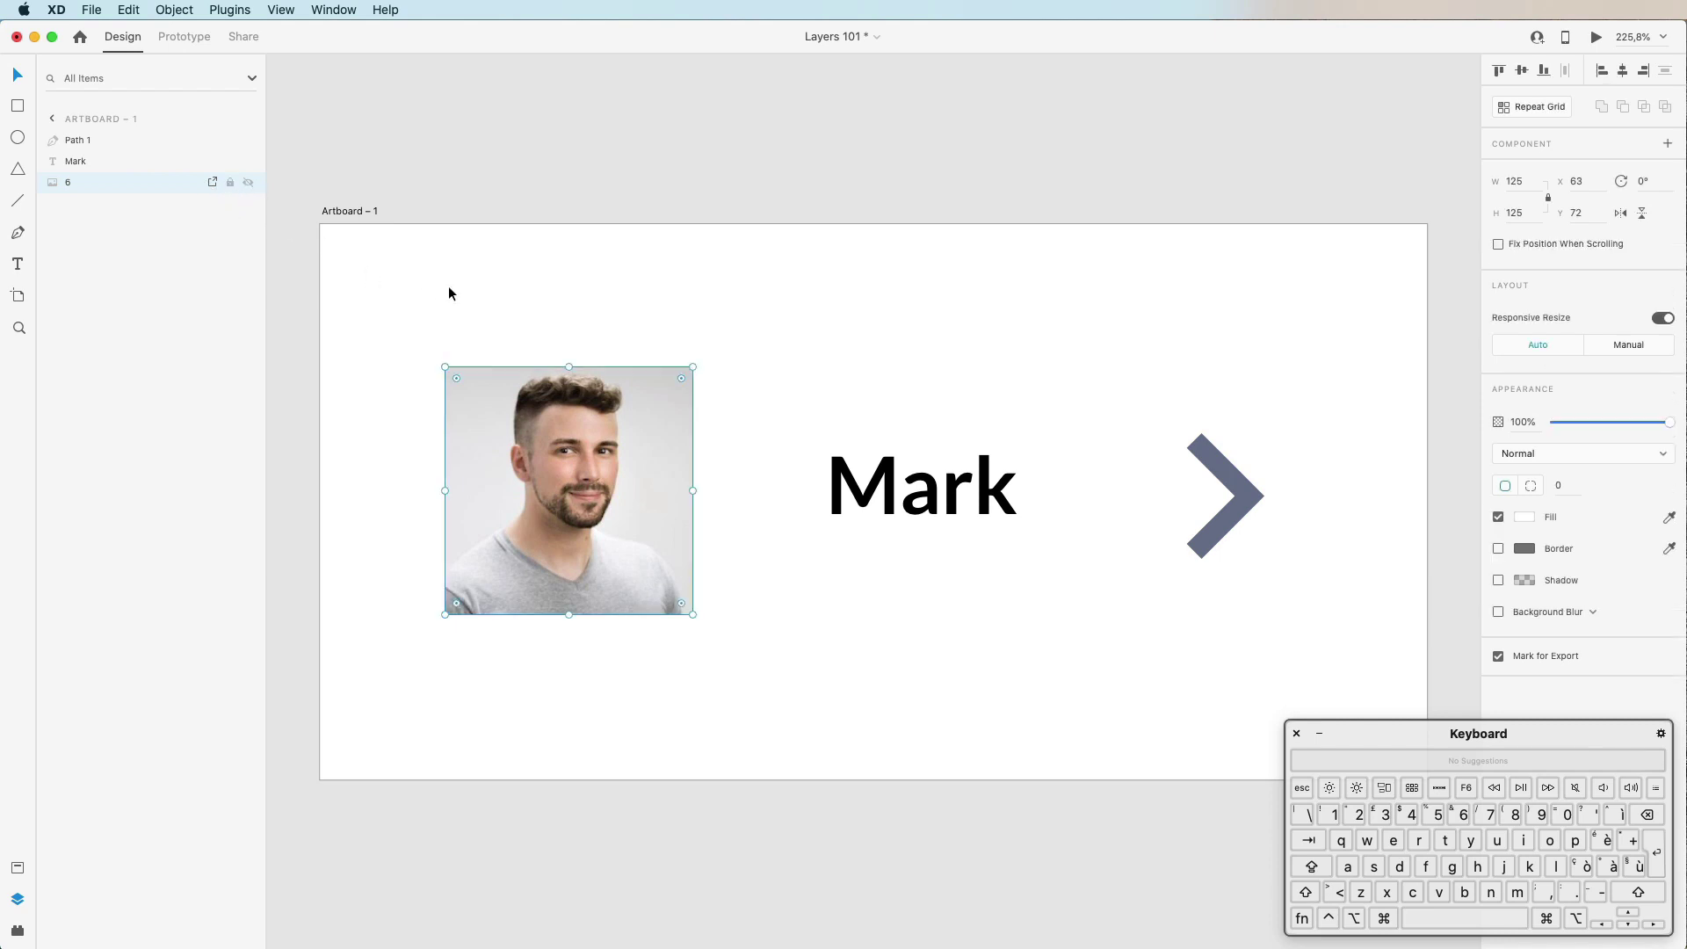
left_click(248, 182)
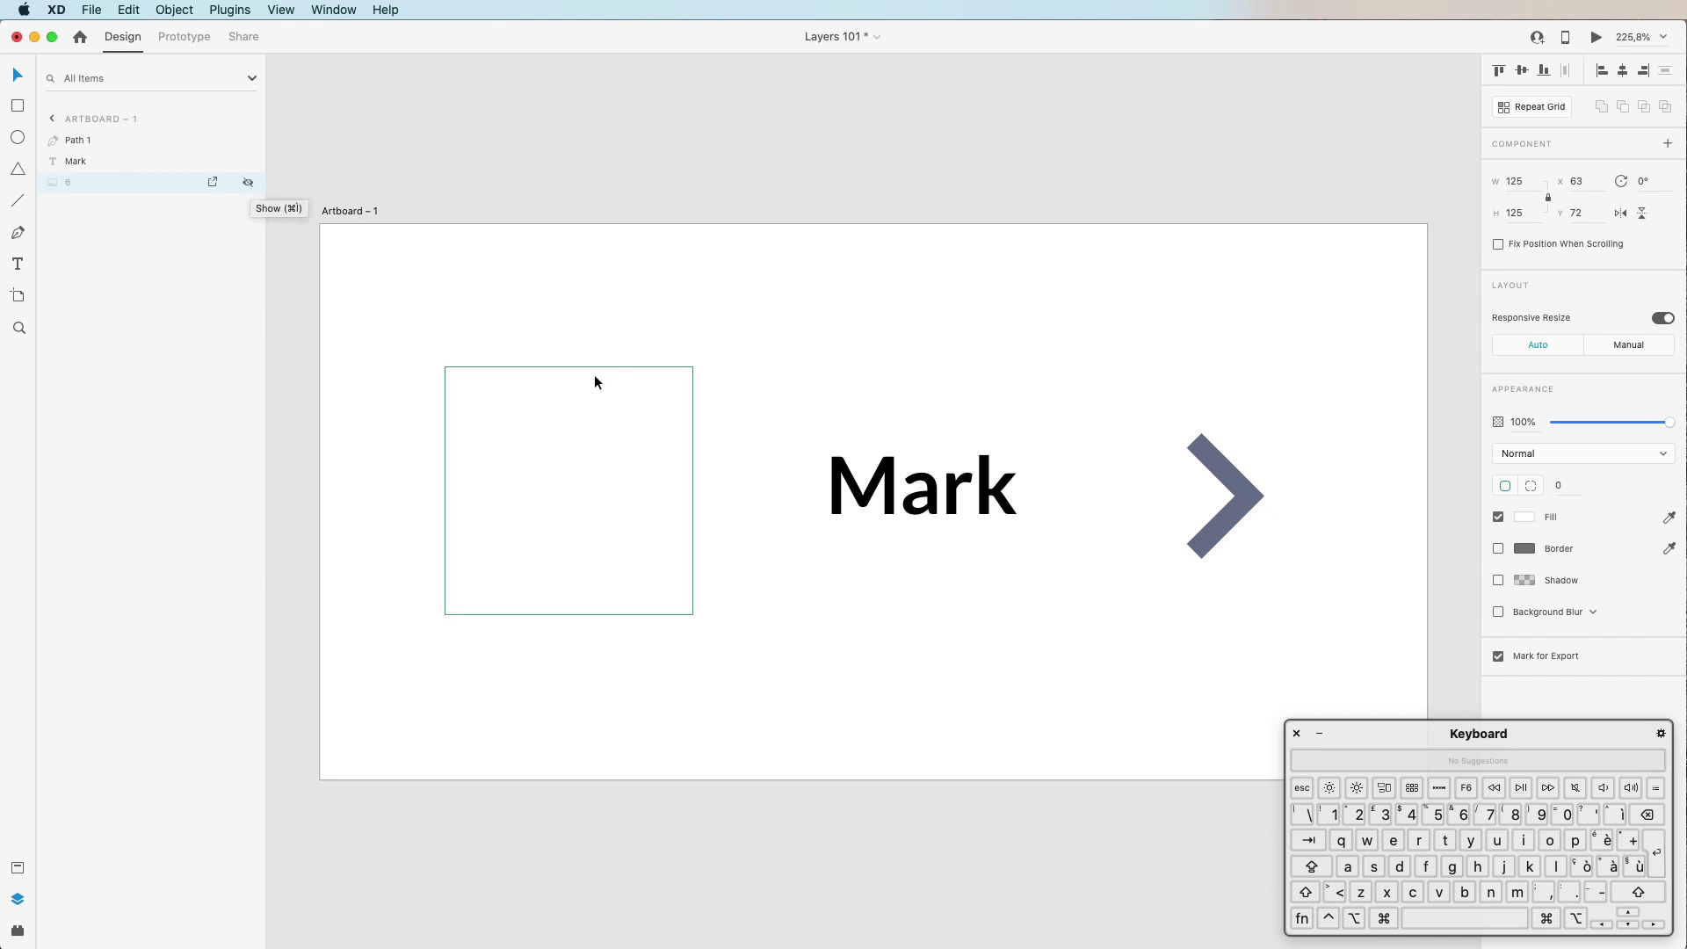
left_click(460, 320)
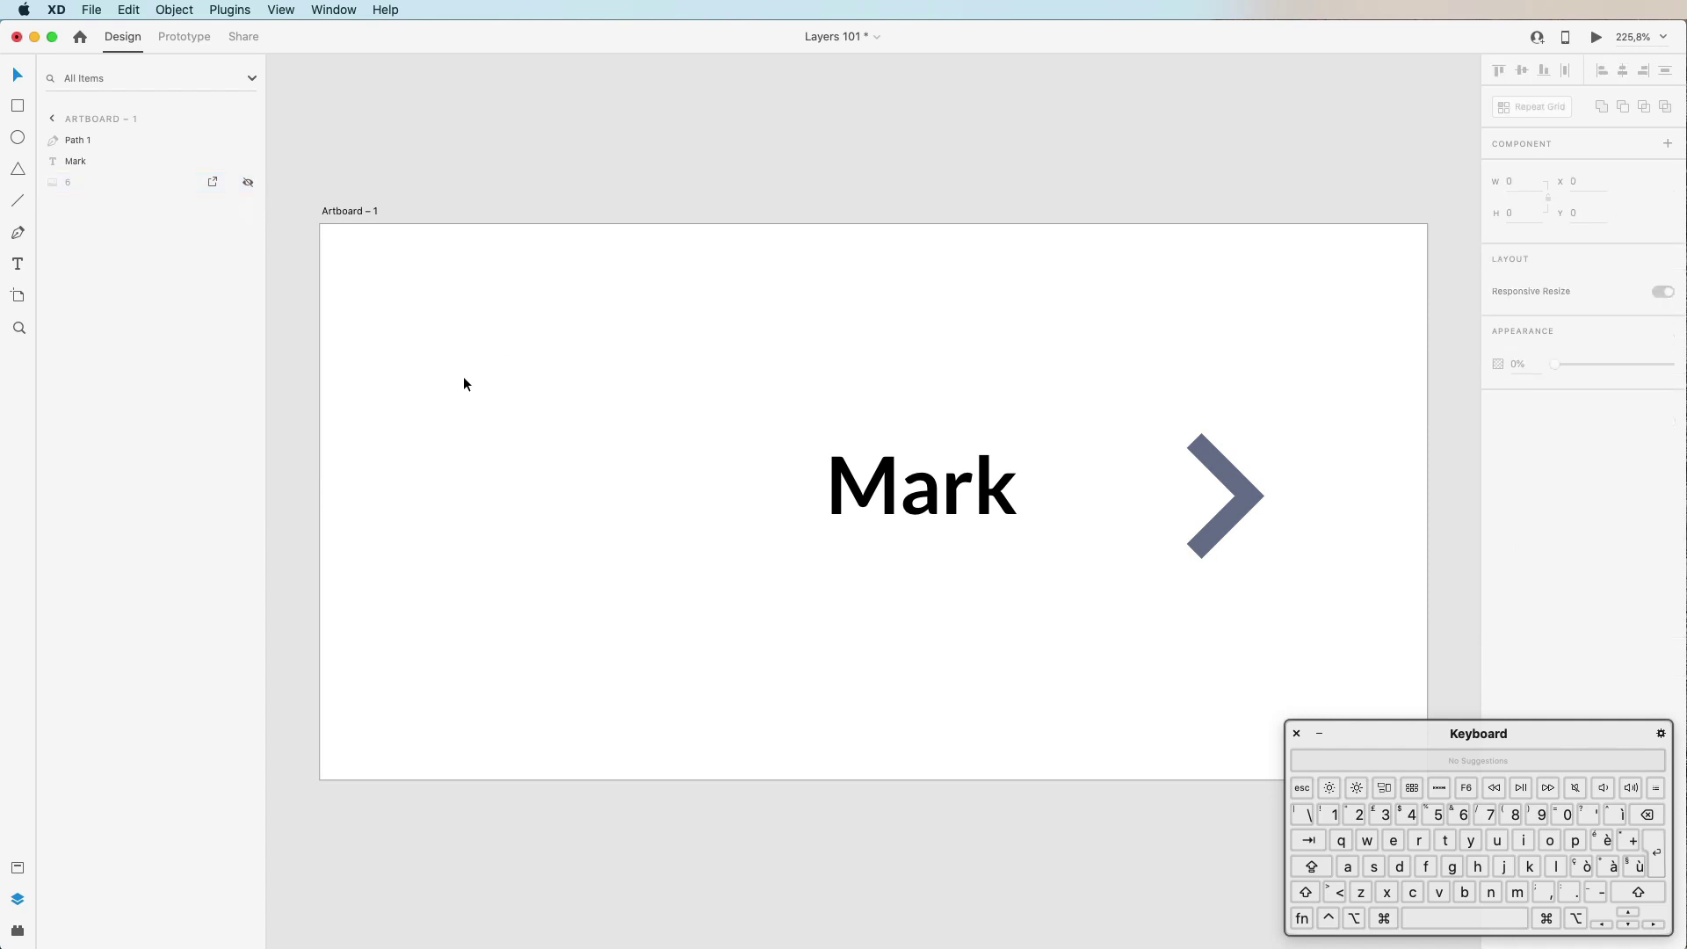
Step: Try to select the hidden portrait in its empty area, and move the name text and the arrow over that area
left_click_drag(422, 287, 766, 691)
left_click_drag(374, 319, 791, 696)
left_click_drag(888, 485, 545, 455)
left_click_drag(1262, 489, 769, 553)
left_click_drag(1241, 489, 694, 580)
left_click(525, 362)
left_click_drag(456, 314, 946, 690)
left_click(744, 340)
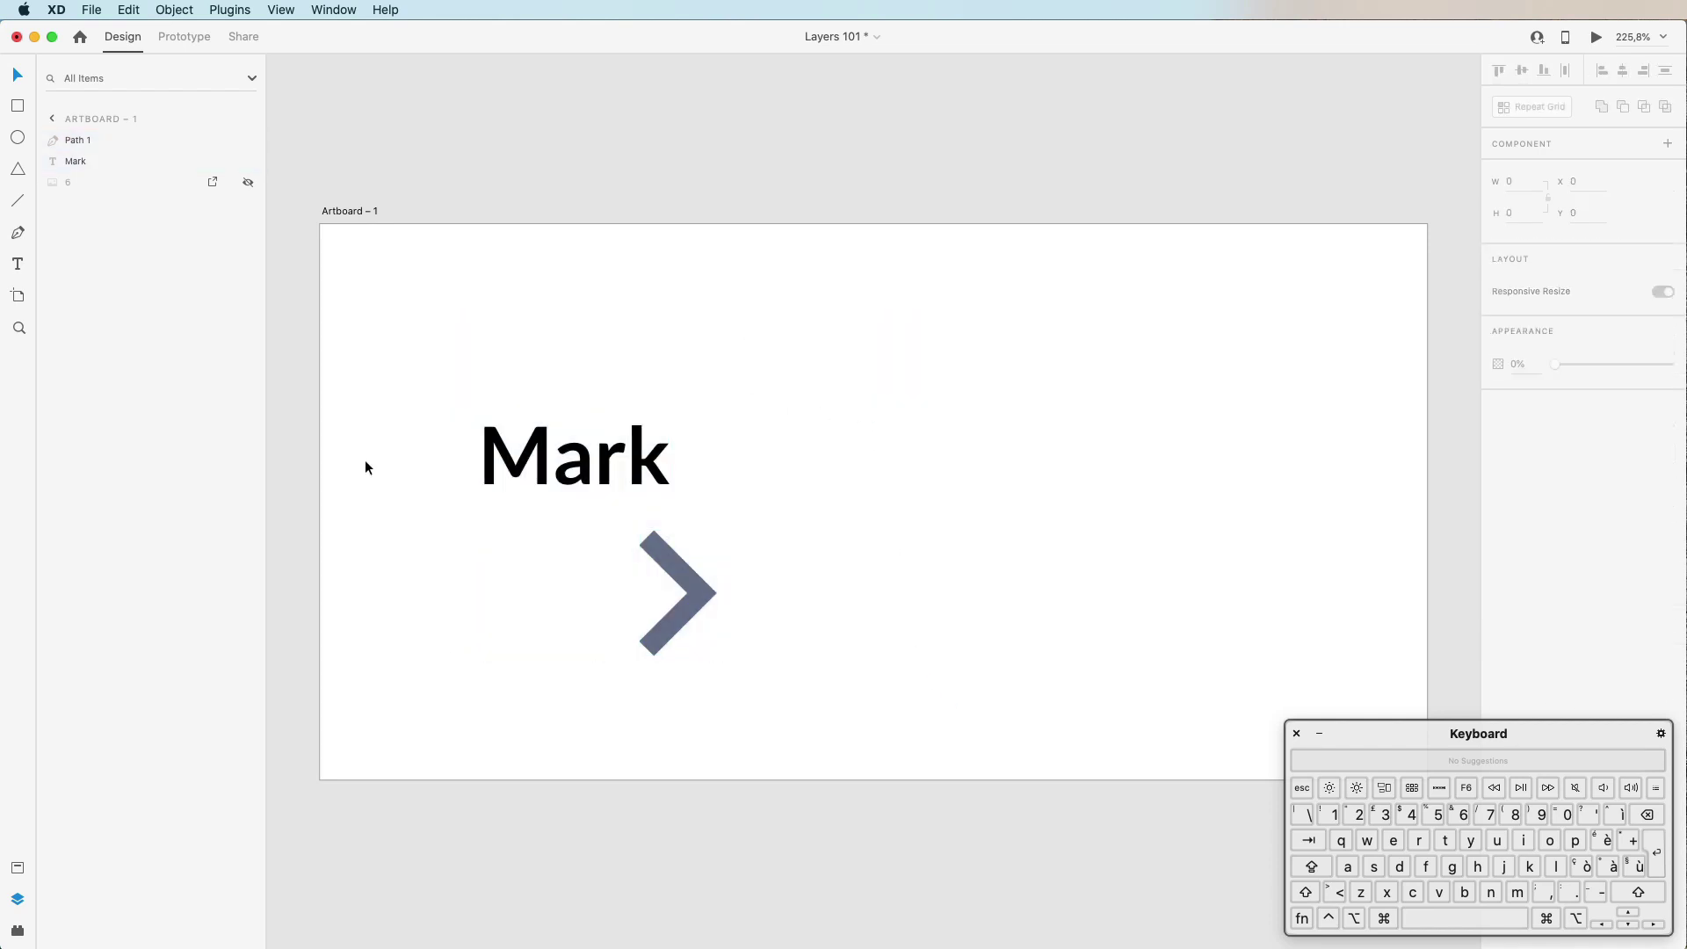
Step: Show the portrait image again and undo the trial moves of the portrait, name text and arrow
mouse_move(254, 138)
left_click(249, 184)
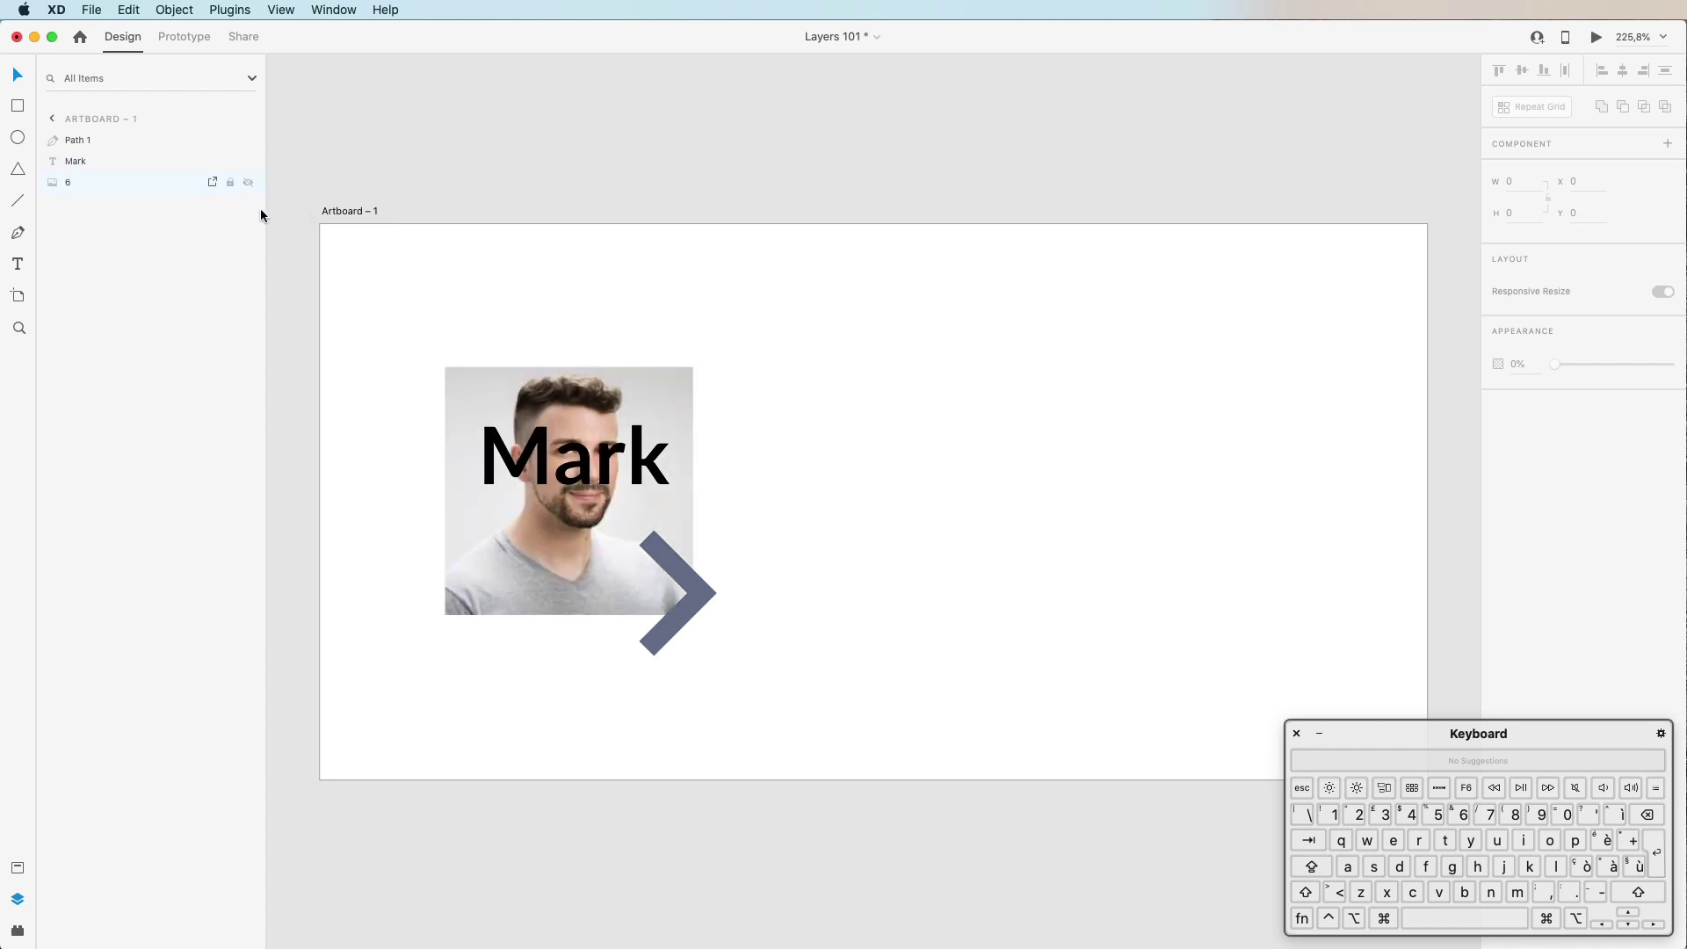
left_click_drag(609, 455, 1067, 457)
left_click_drag(694, 578, 978, 586)
left_click_drag(606, 457, 692, 364)
key("super+z")
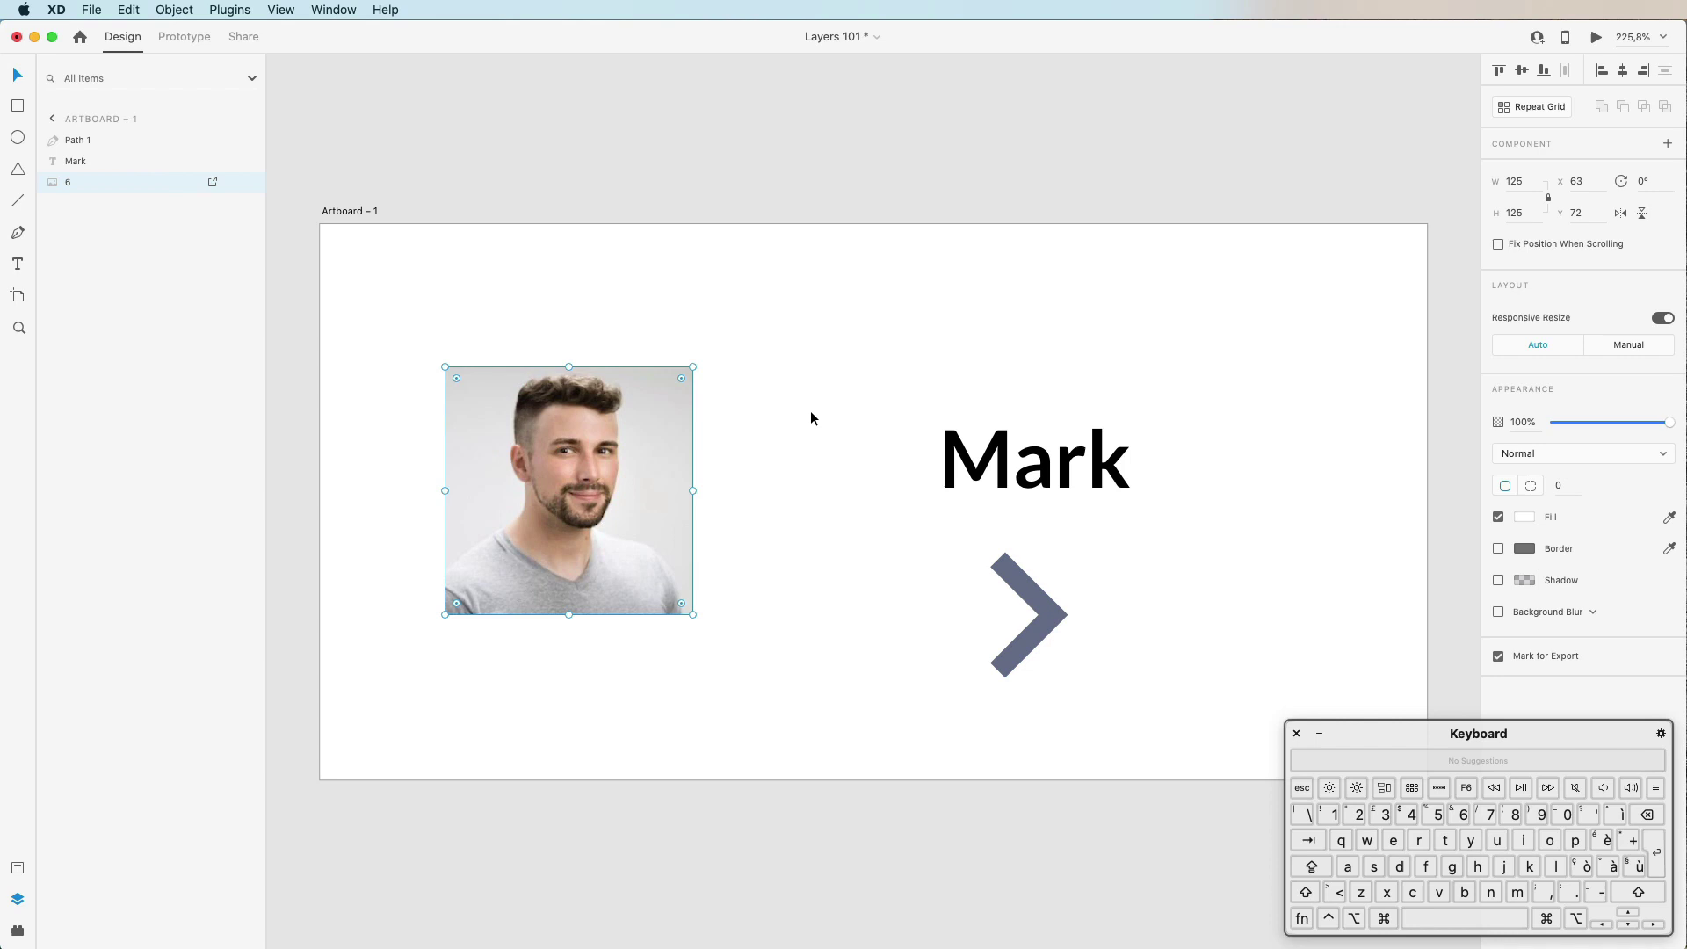
left_click(810, 412)
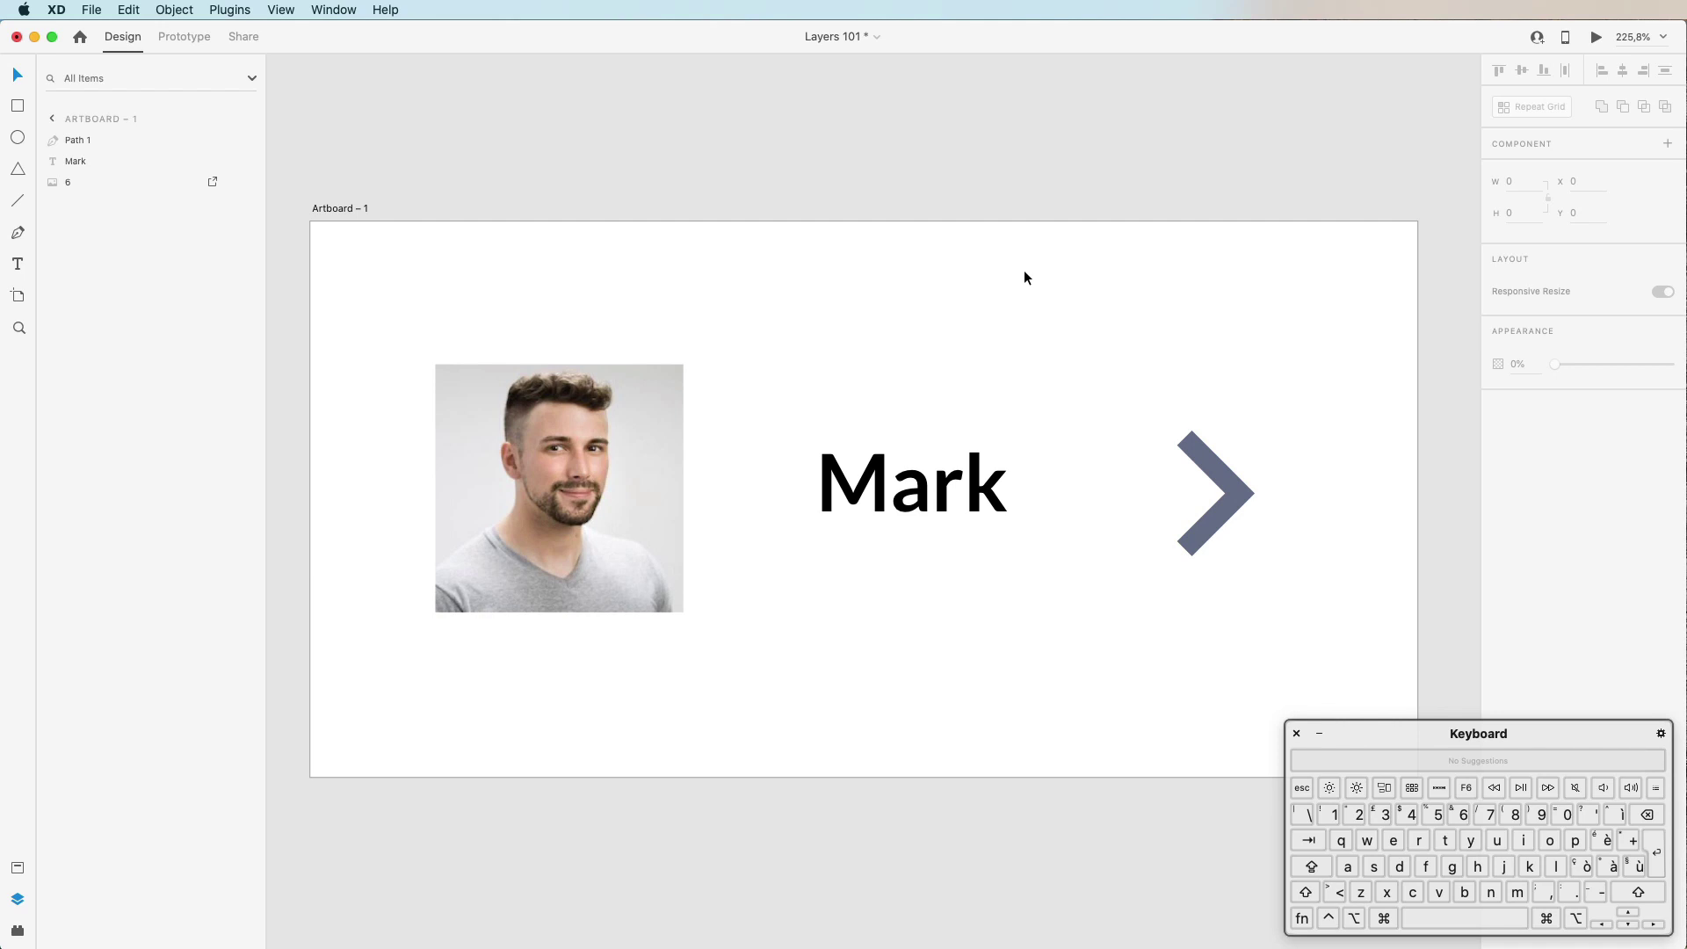
Step: Select the portrait, name text and arrow together with a marquee across the artboard, and clear the selection
left_click_drag(535, 287, 1304, 667)
mouse_move(1279, 657)
left_mouse_down()
mouse_move(1185, 636)
mouse_move(1256, 654)
left_mouse_up()
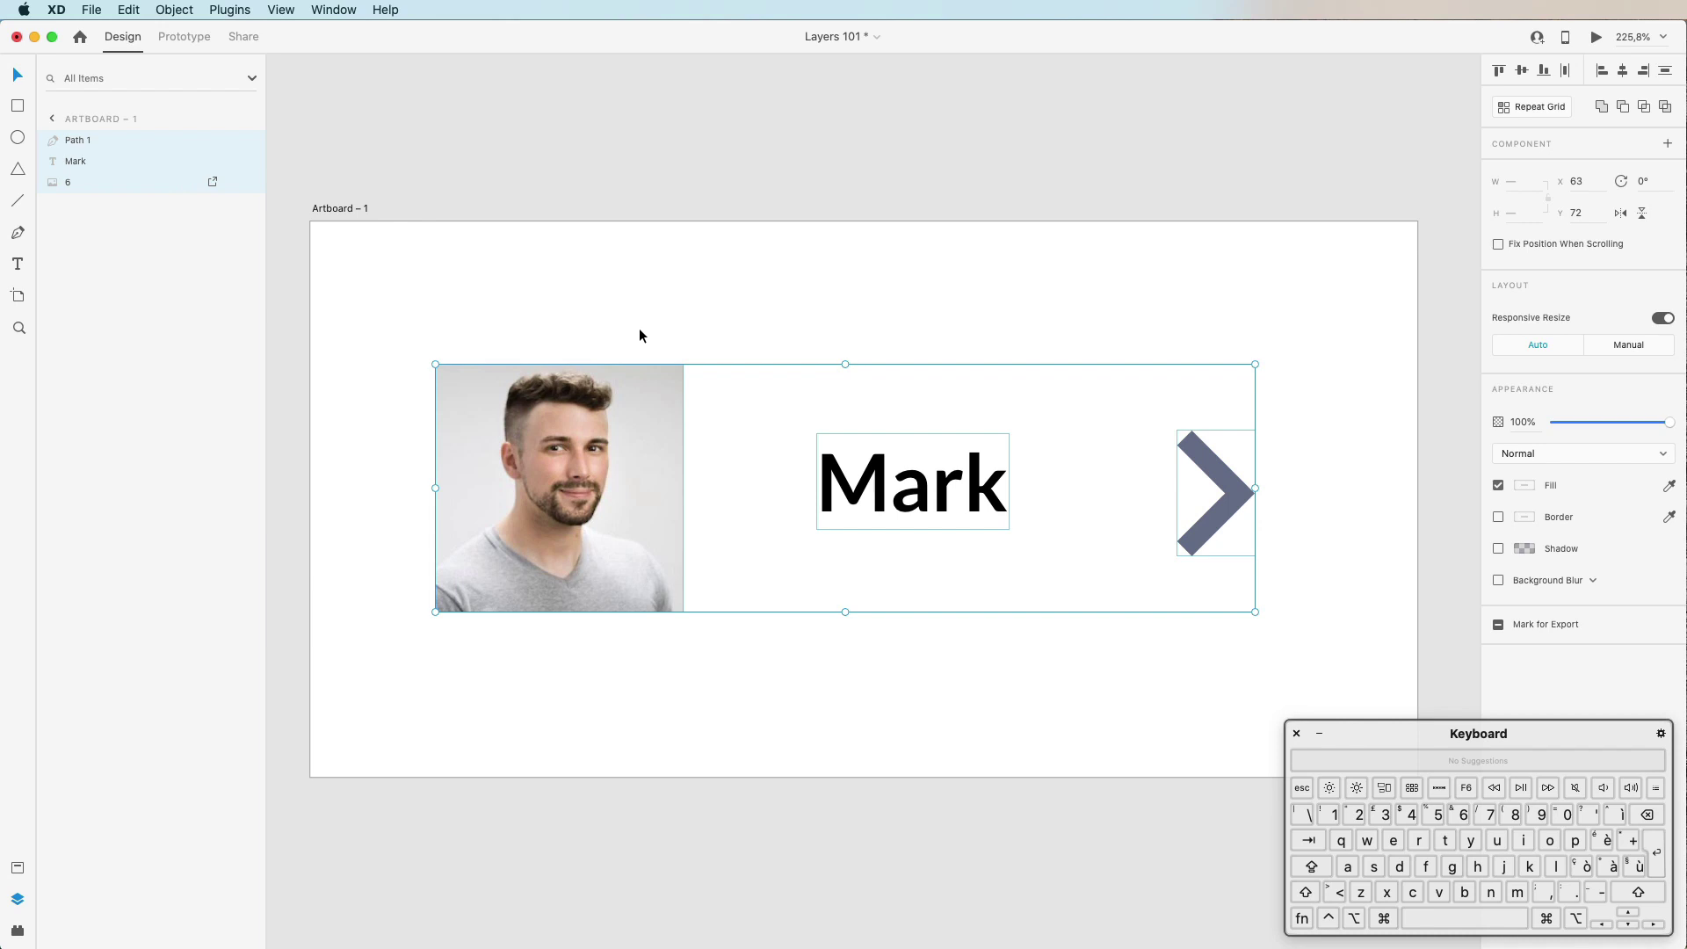
left_click(498, 295)
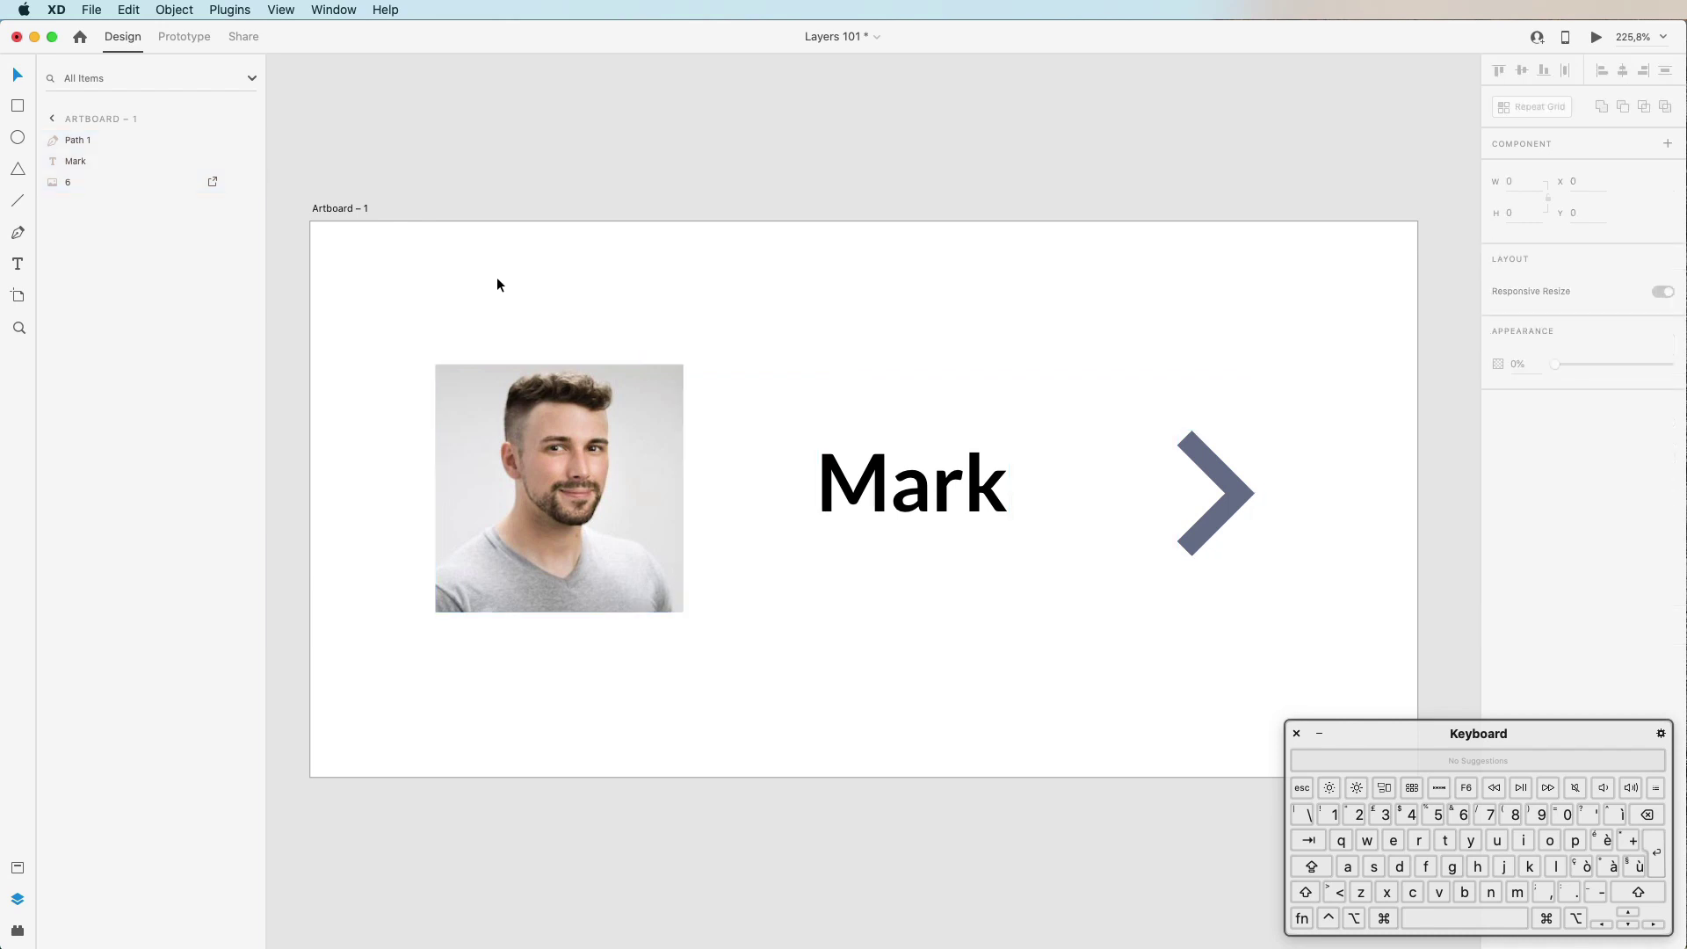
left_click_drag(496, 279, 1283, 707)
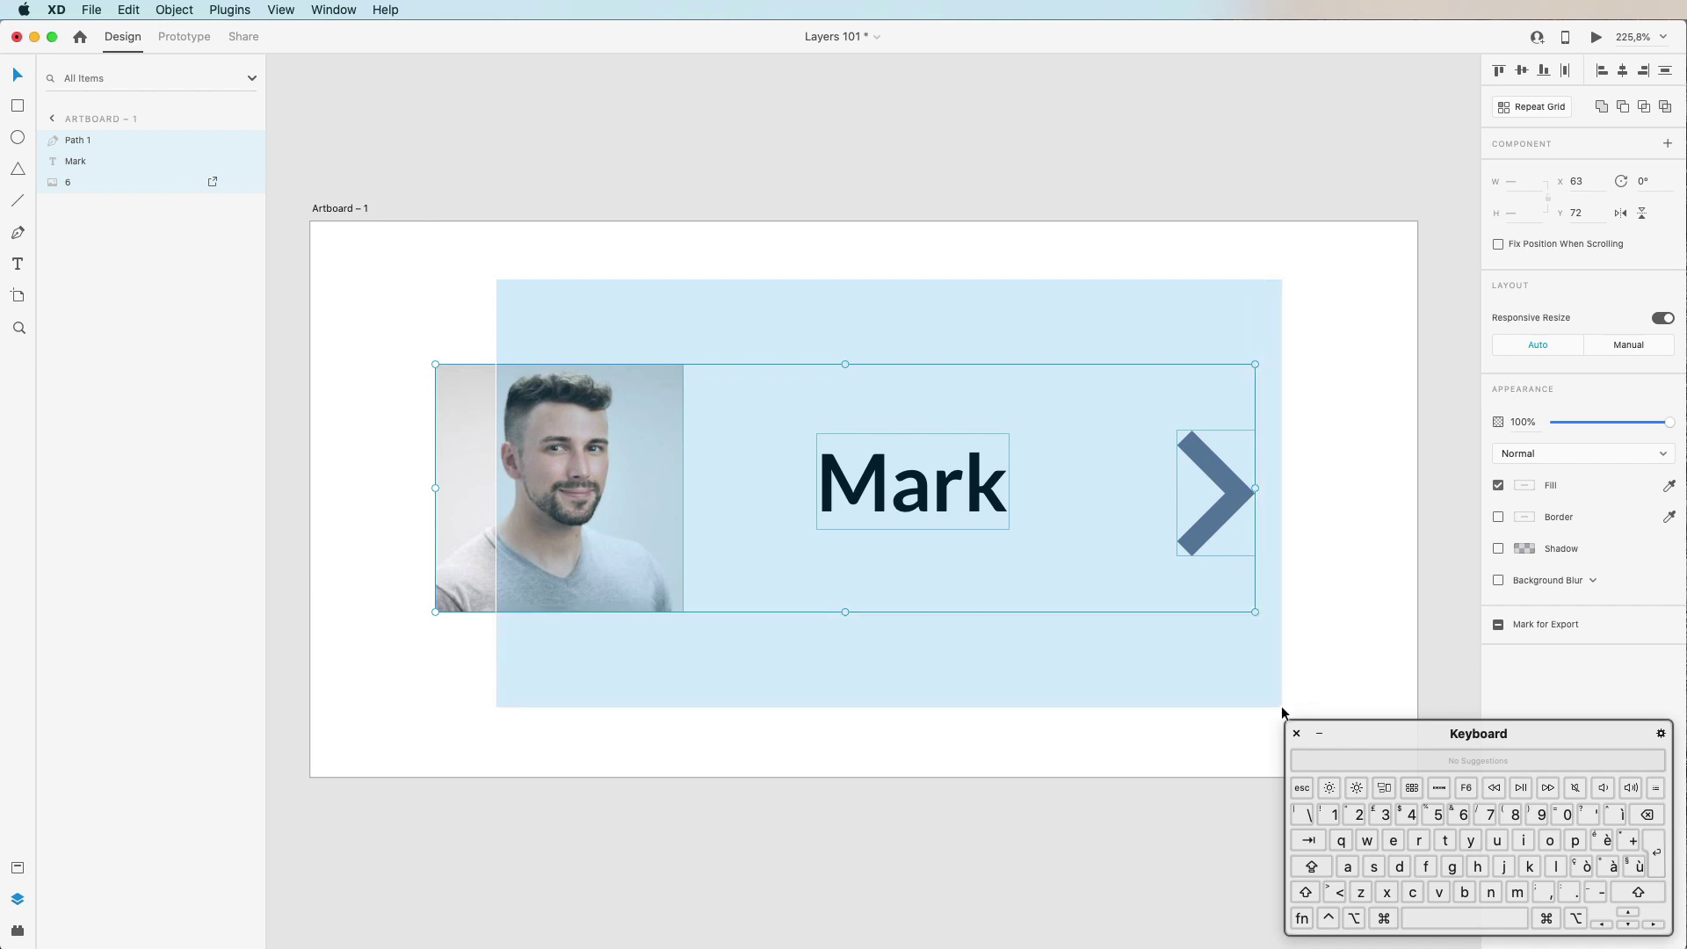
left_click_drag(1282, 707, 1338, 688)
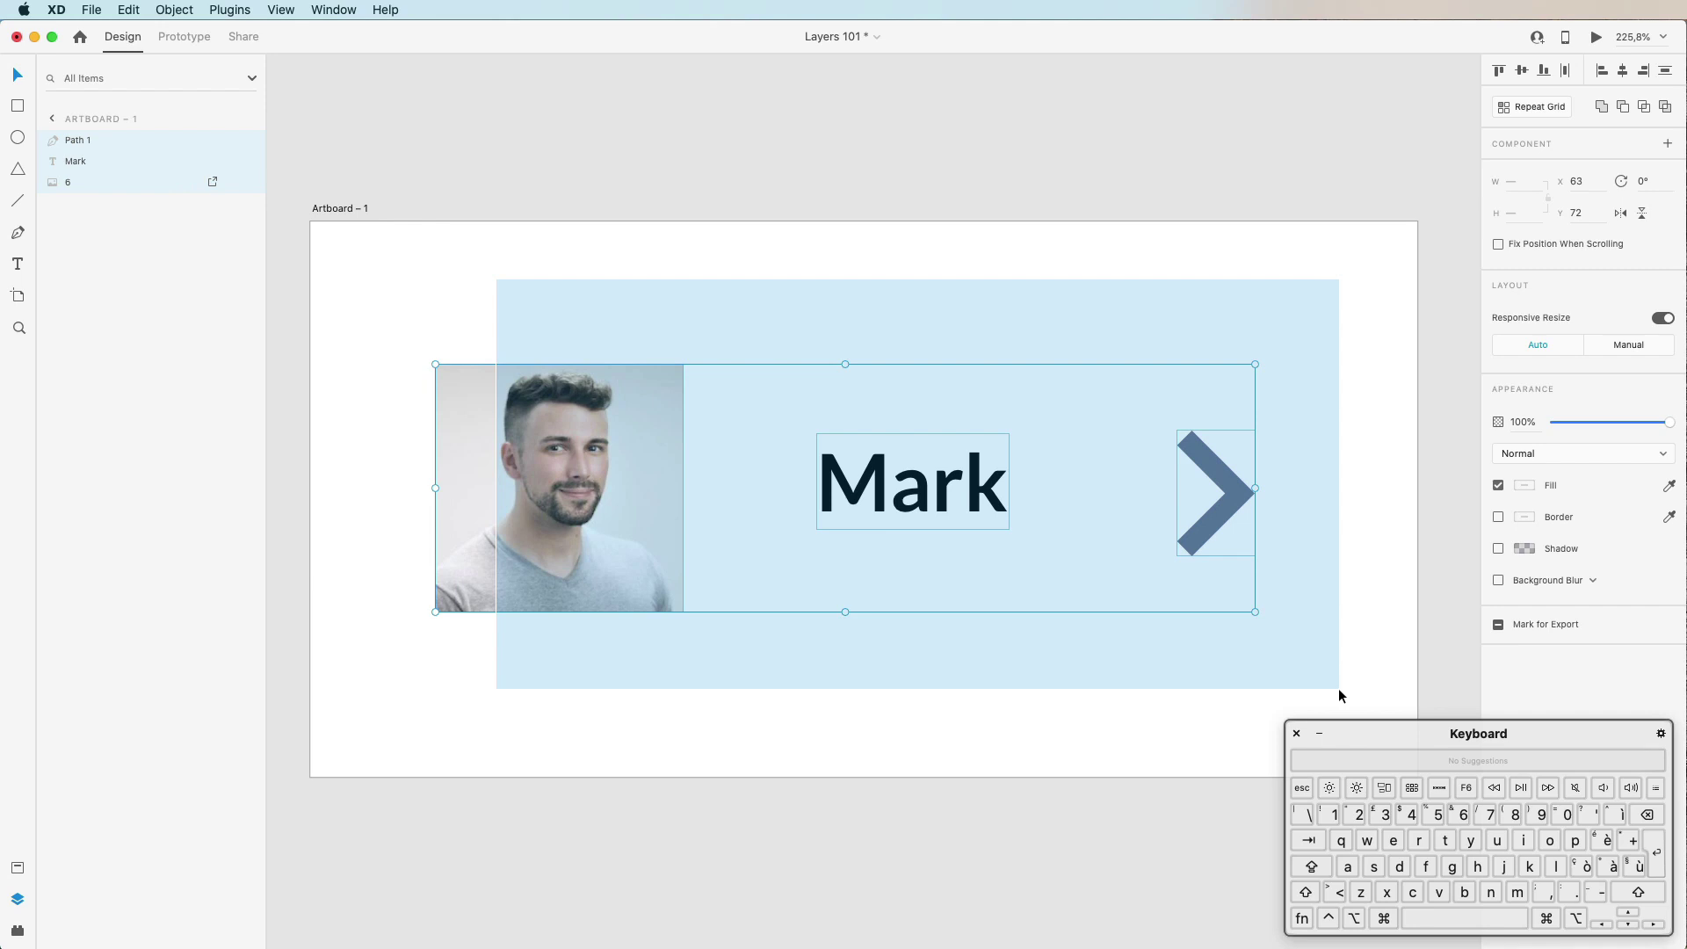
left_click_drag(1338, 688, 1338, 688)
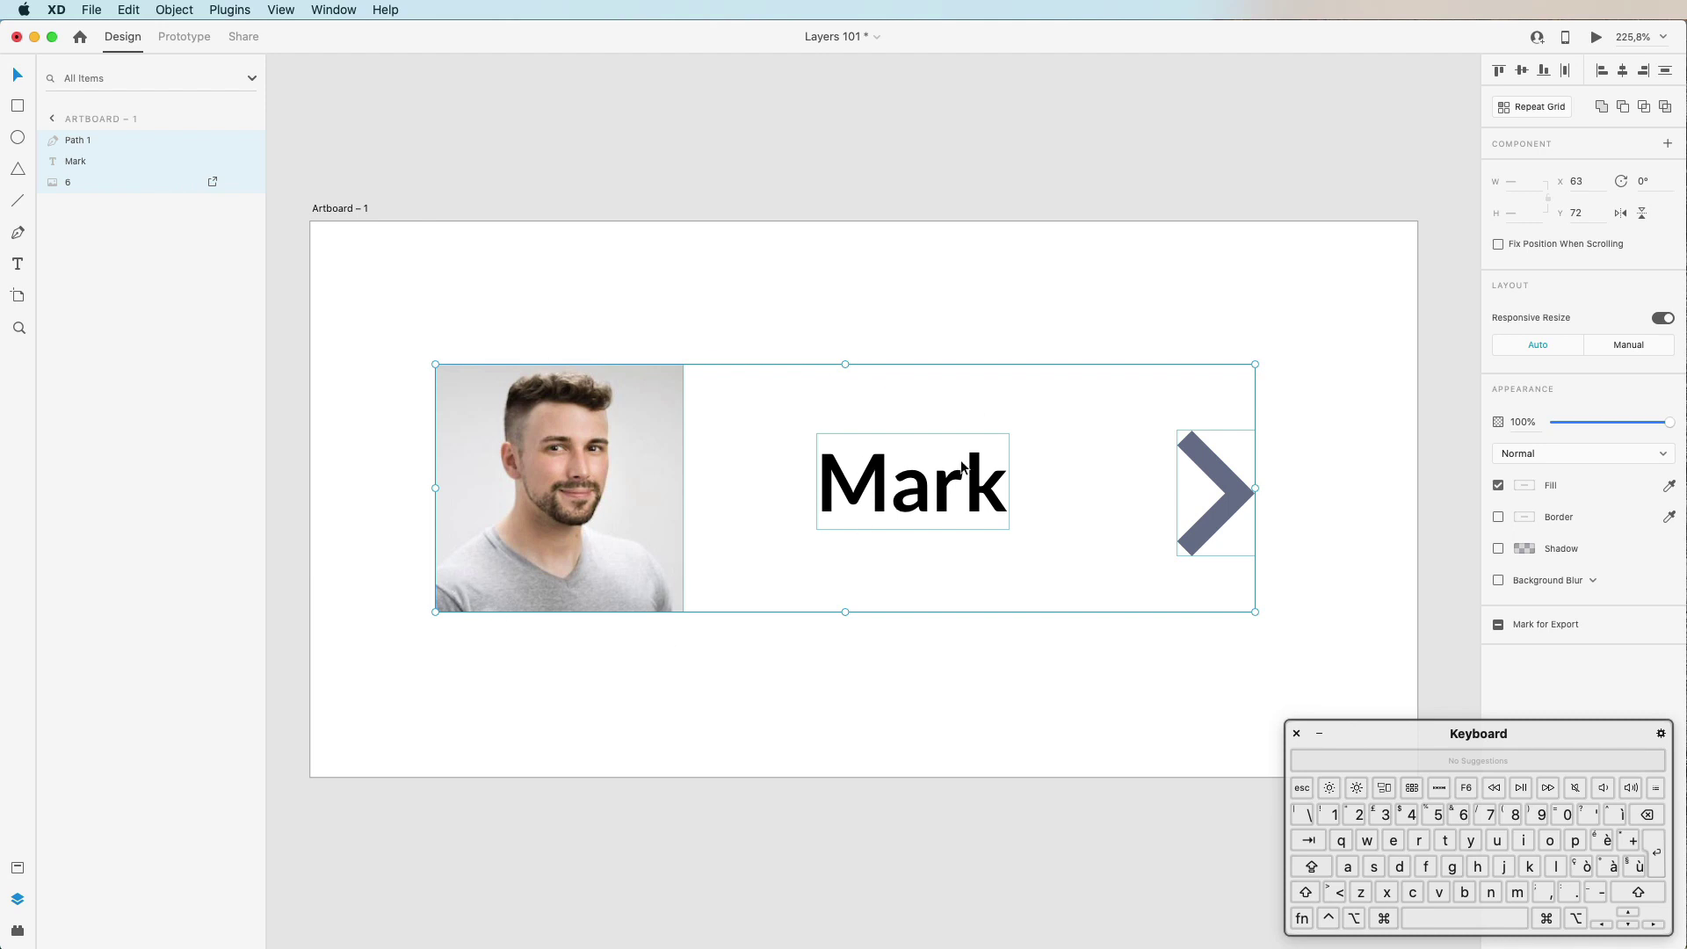
left_click(967, 325)
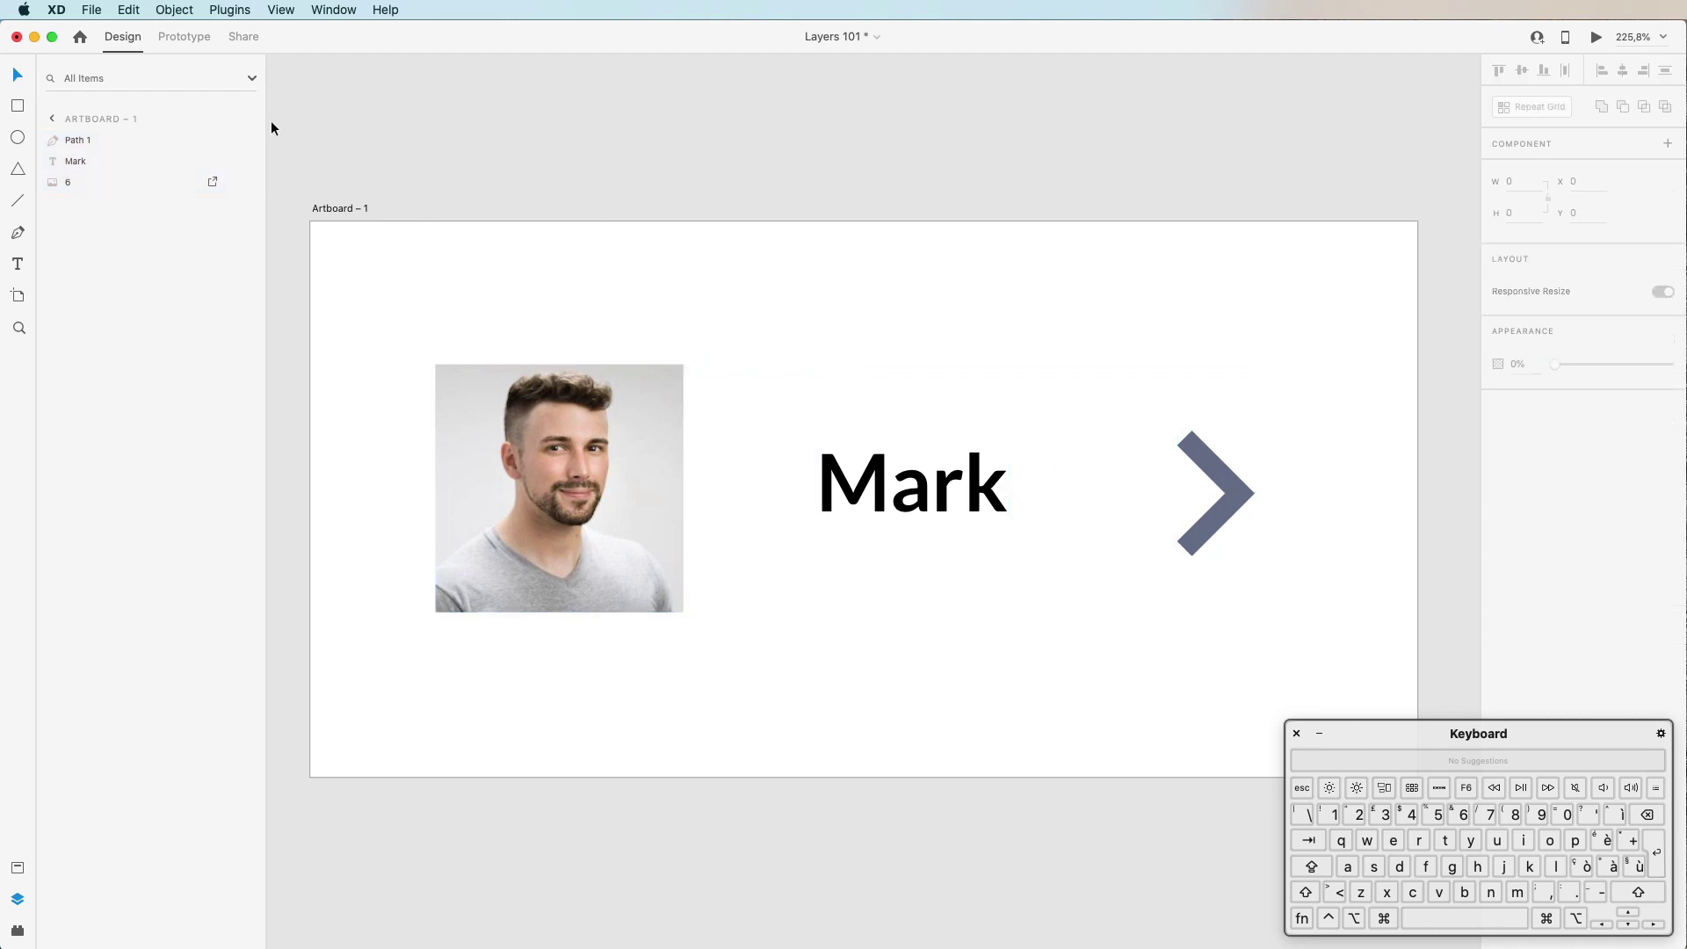
Step: Select the whole range of layers from Path 1 to the portrait image in the layer list, and clear the selection
left_click(126, 140)
key("shift")
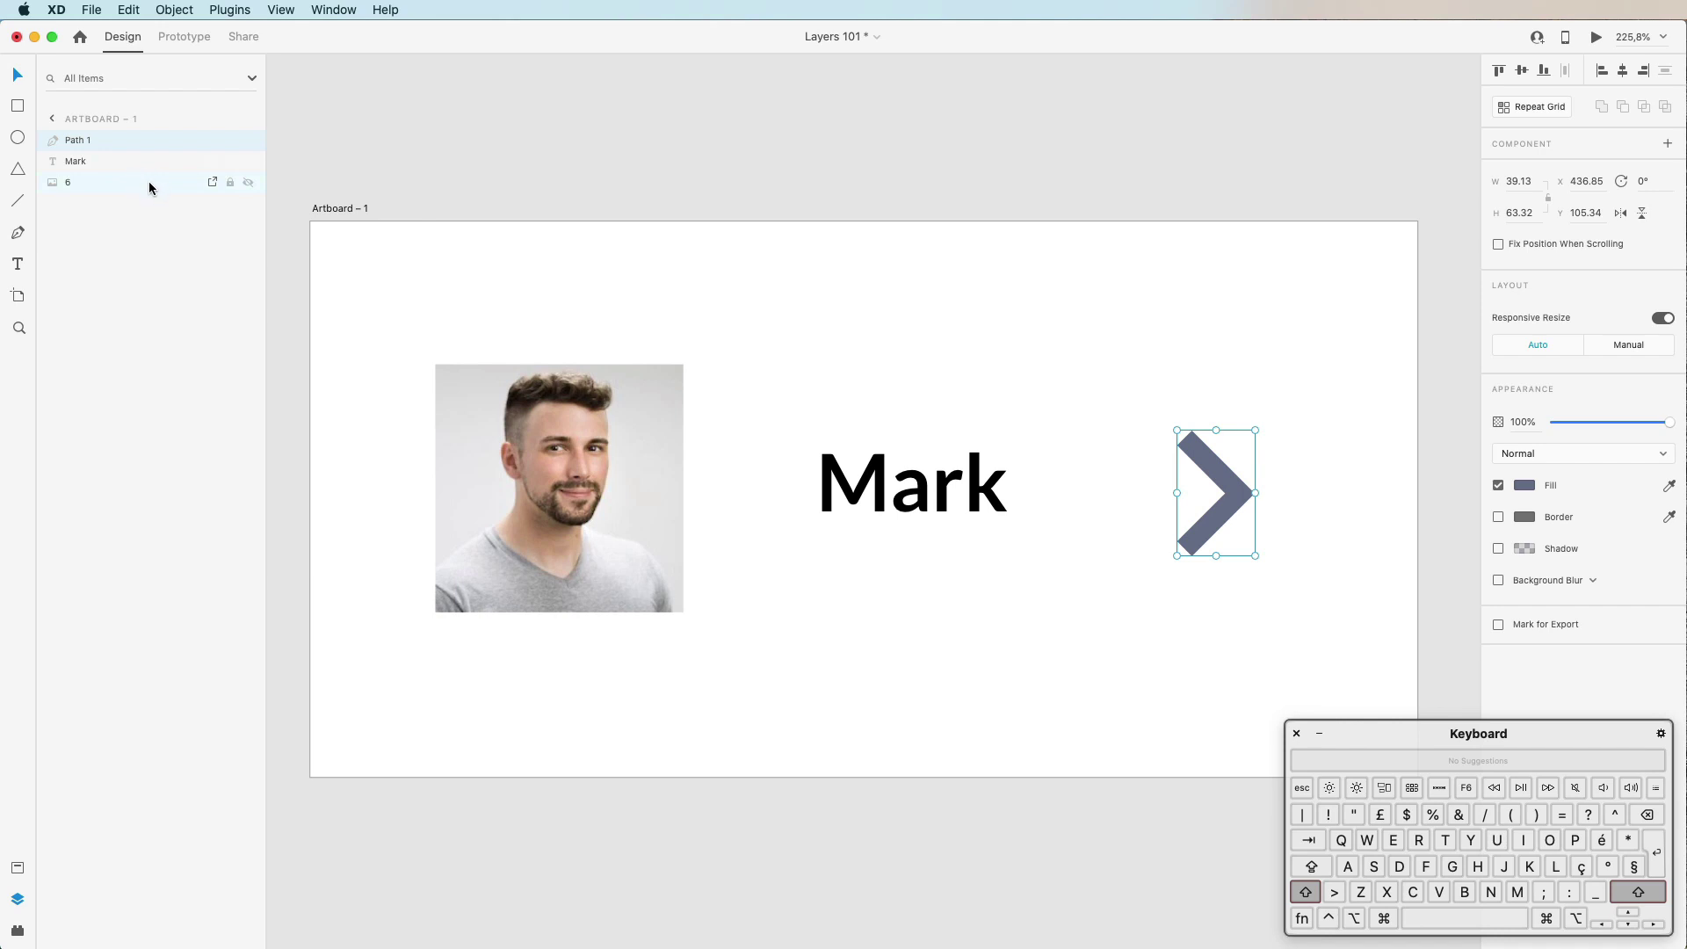
left_click(149, 185, "shift")
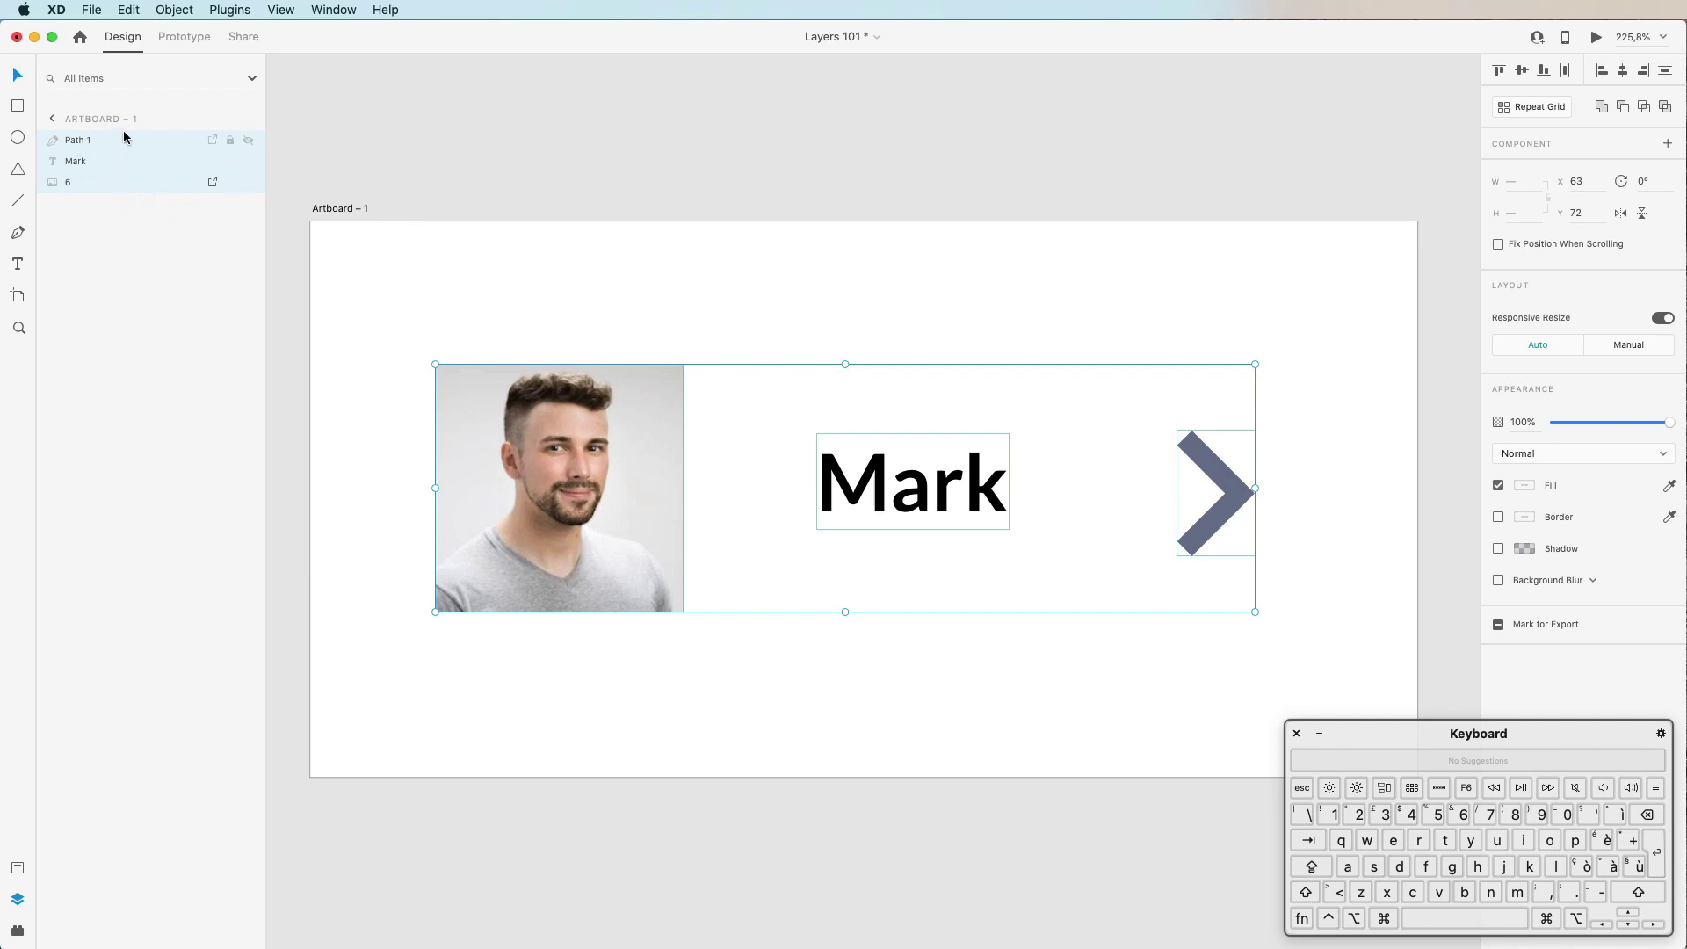
left_click(594, 204)
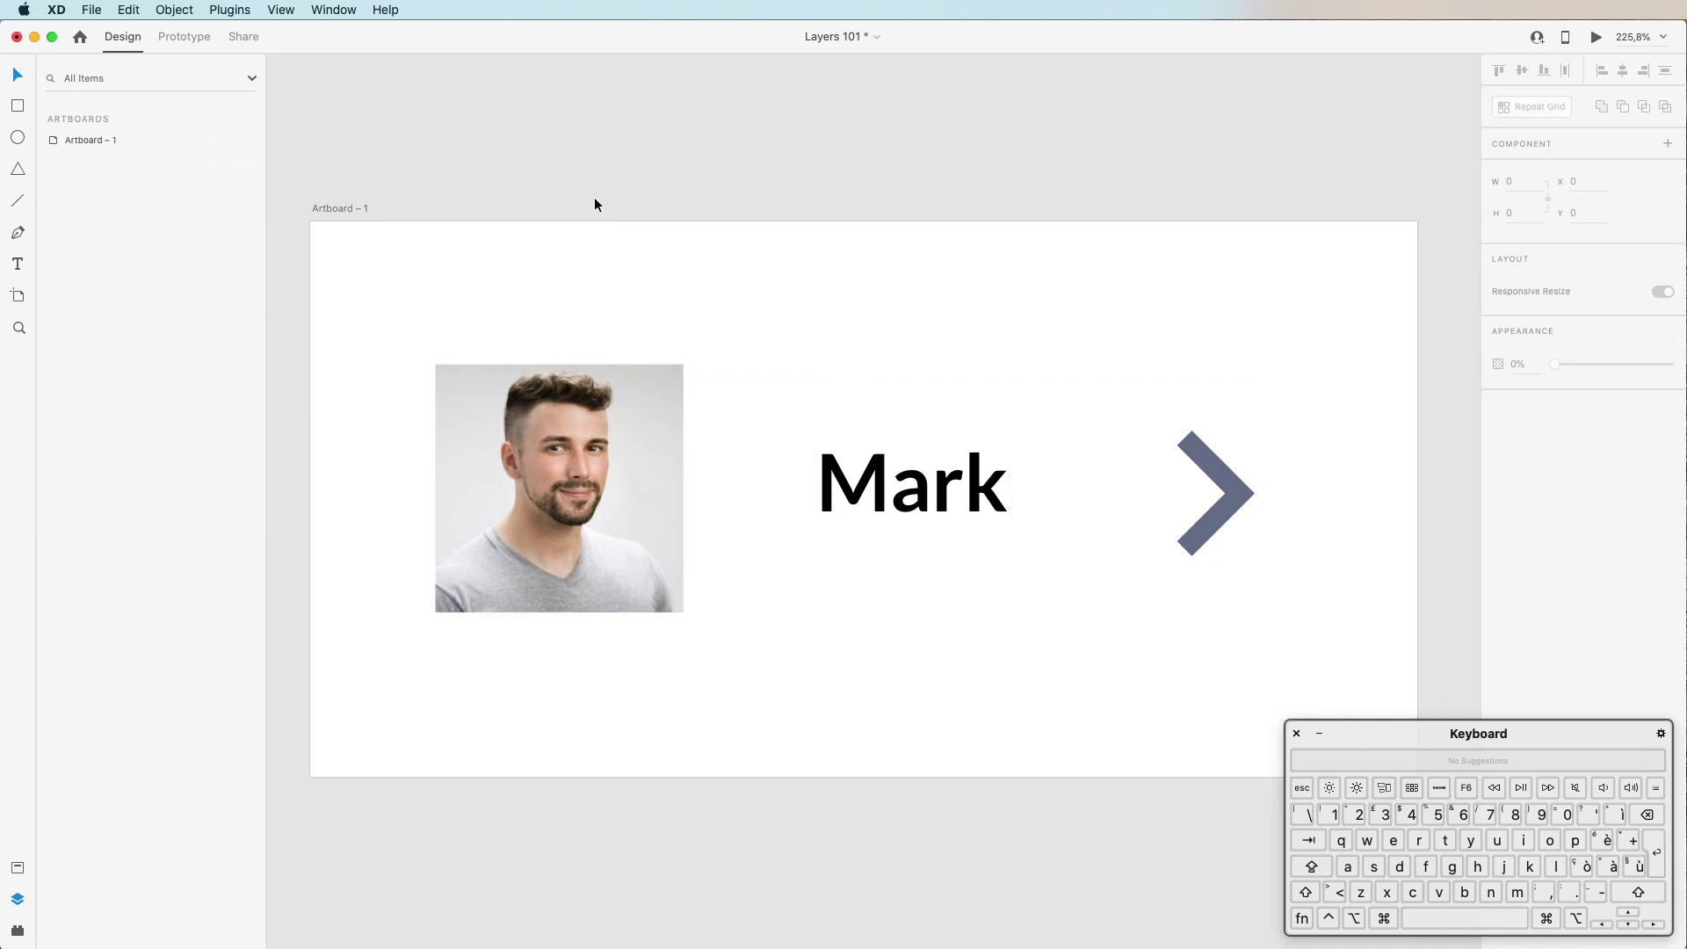
Step: Add the Path 1 layer to a selection of the portrait, add and remove the name text's layer, and clear the selection
left_click(666, 446)
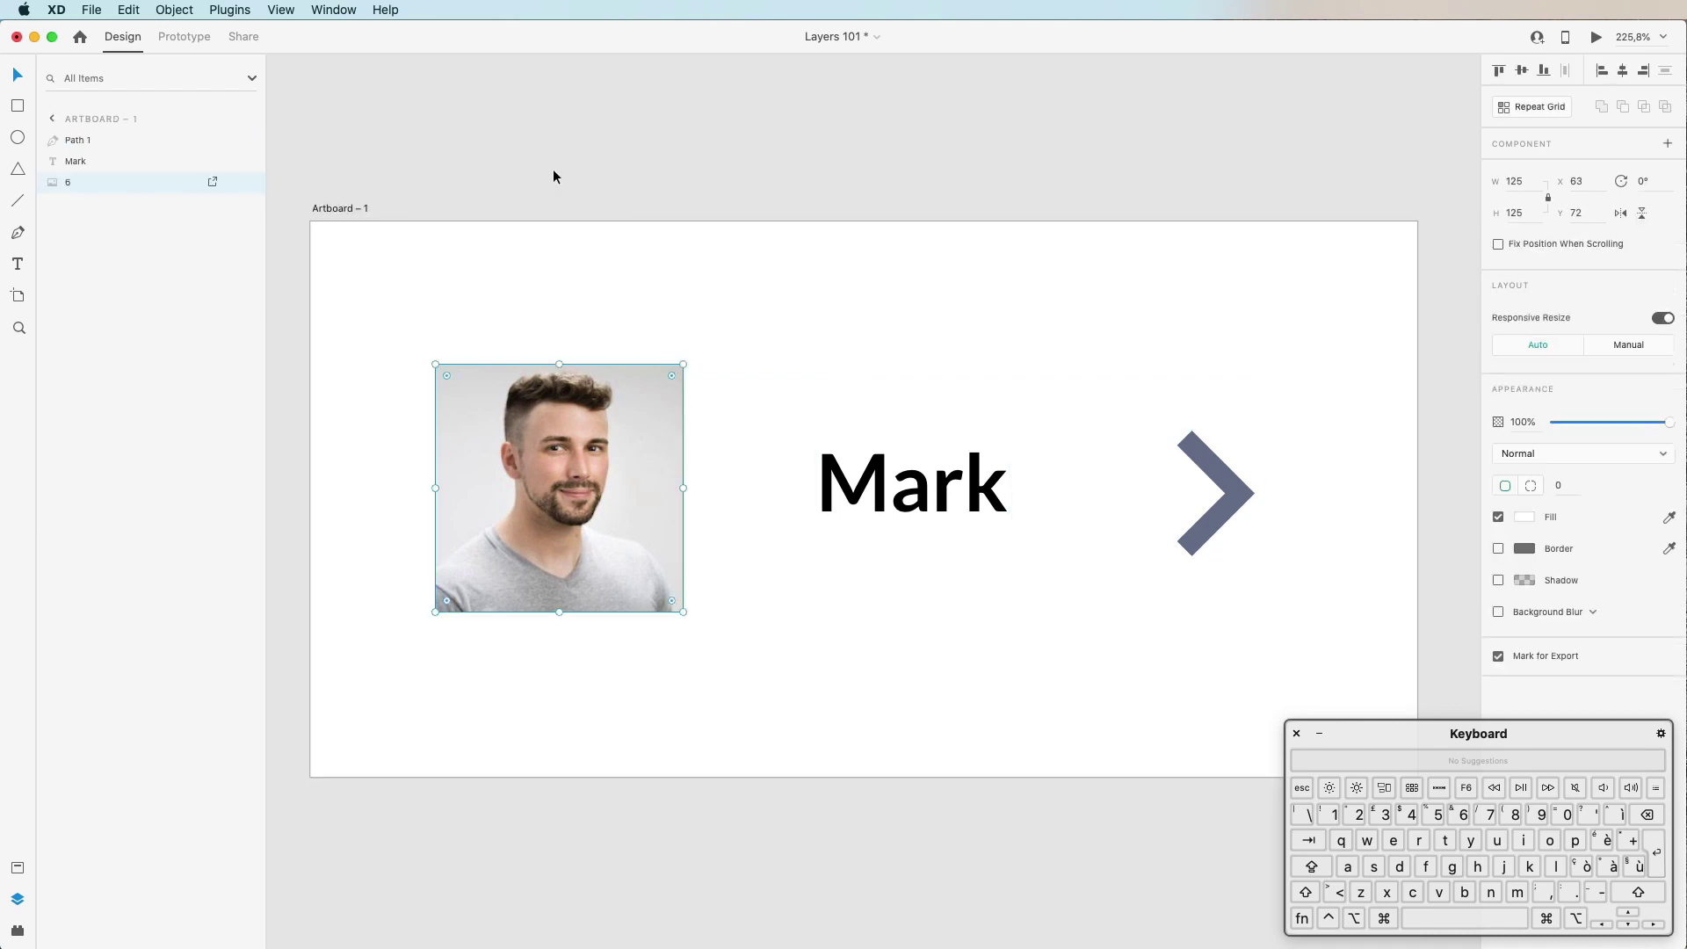
left_click(106, 141, "super")
left_click(123, 160, "super")
left_click(111, 159, "super")
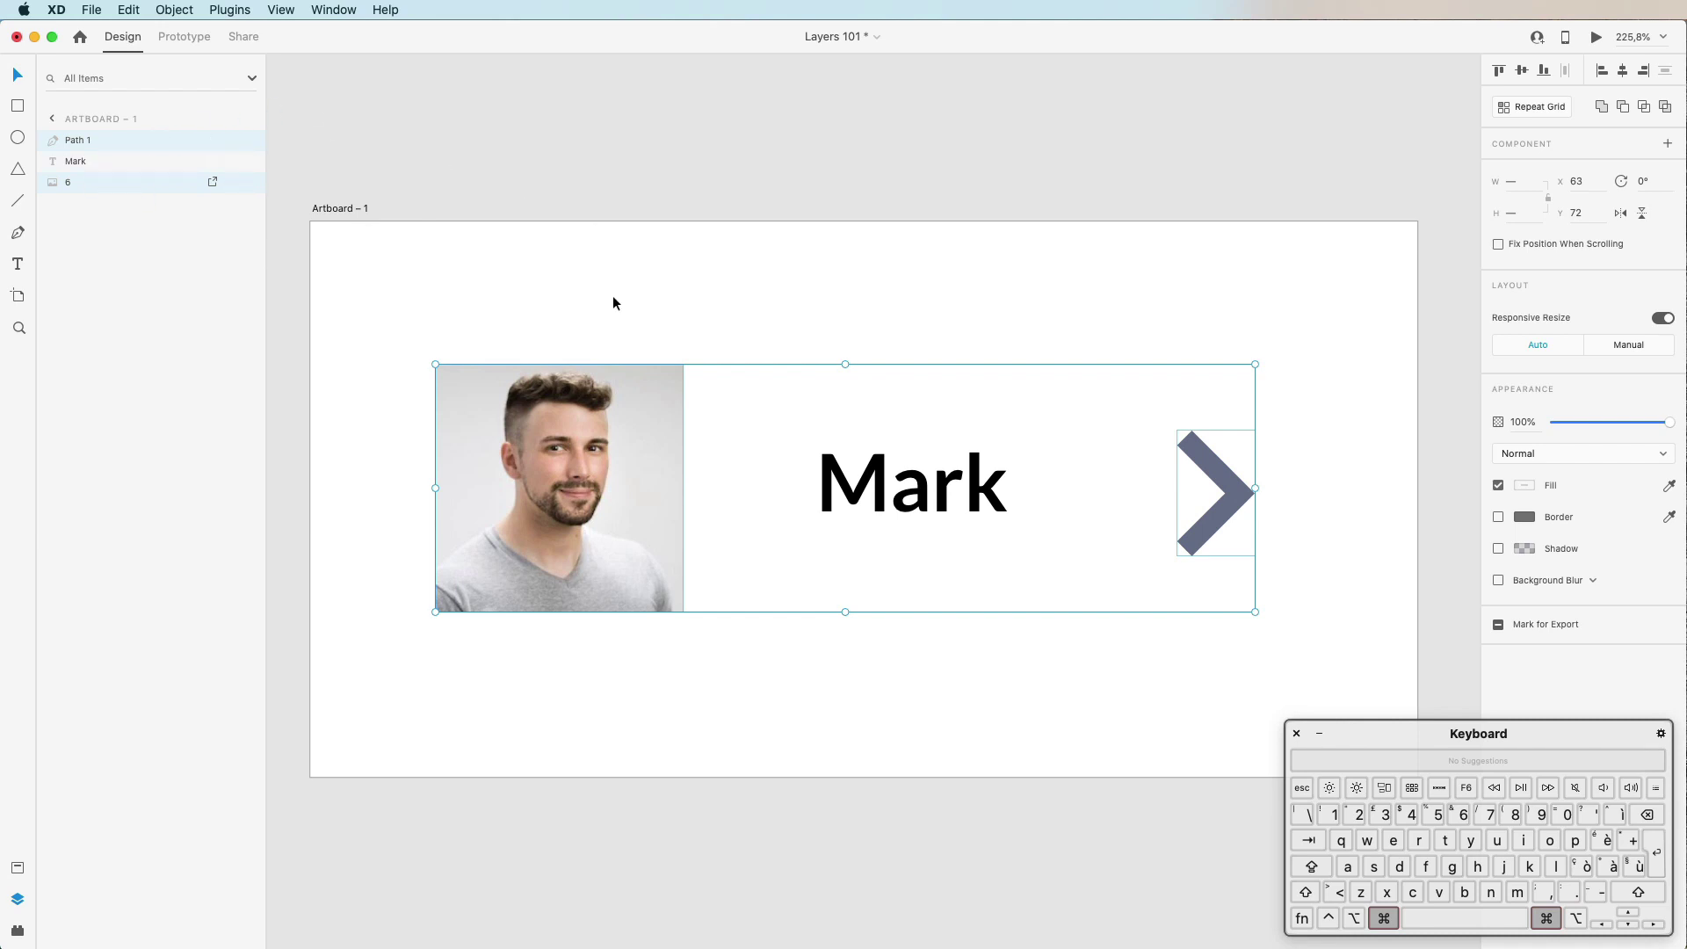
left_click(554, 254)
Step: Group the portrait image, the name text and the arrow
left_click_drag(385, 327, 1370, 703)
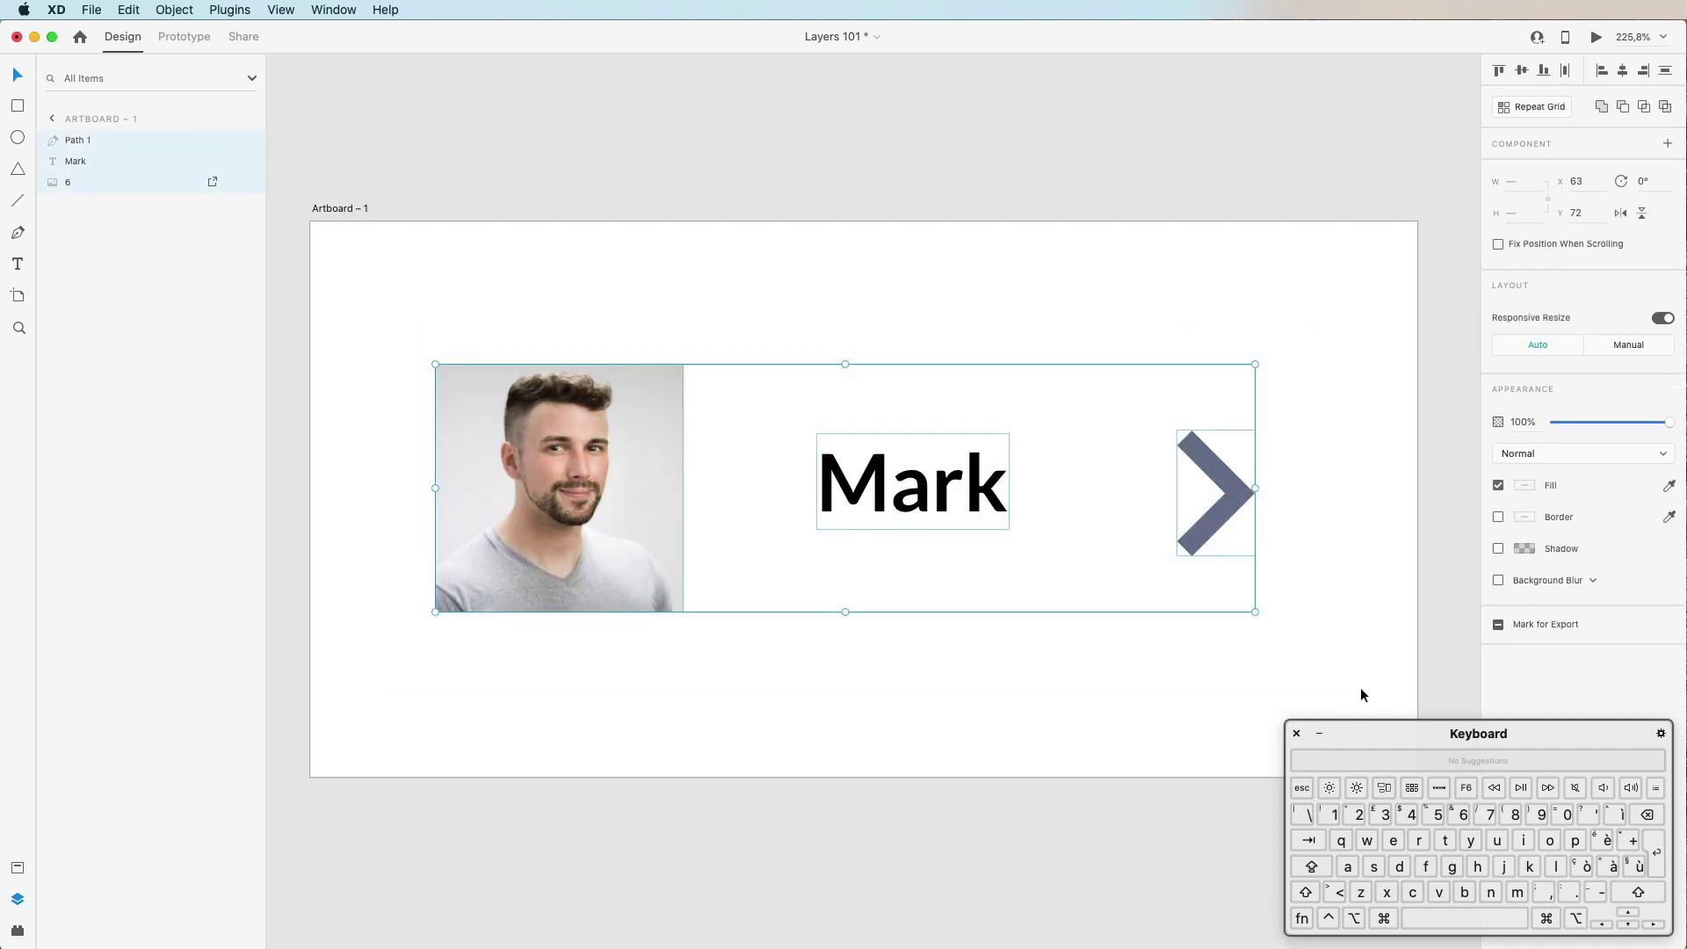
right_click(901, 490)
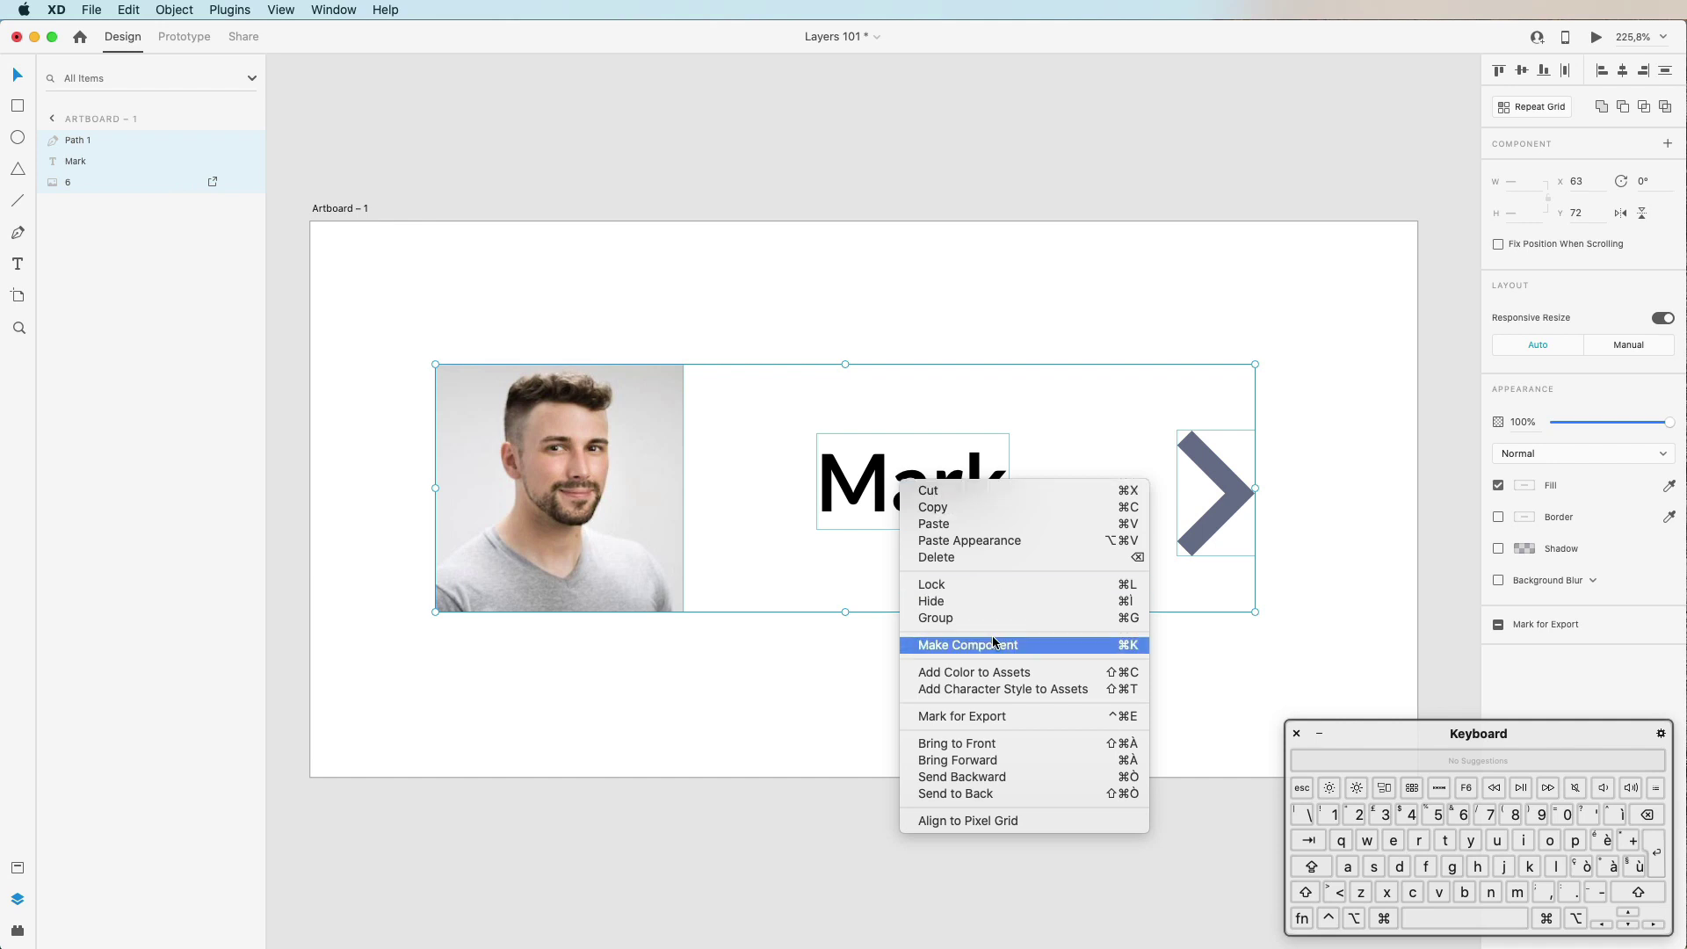
left_click(969, 618)
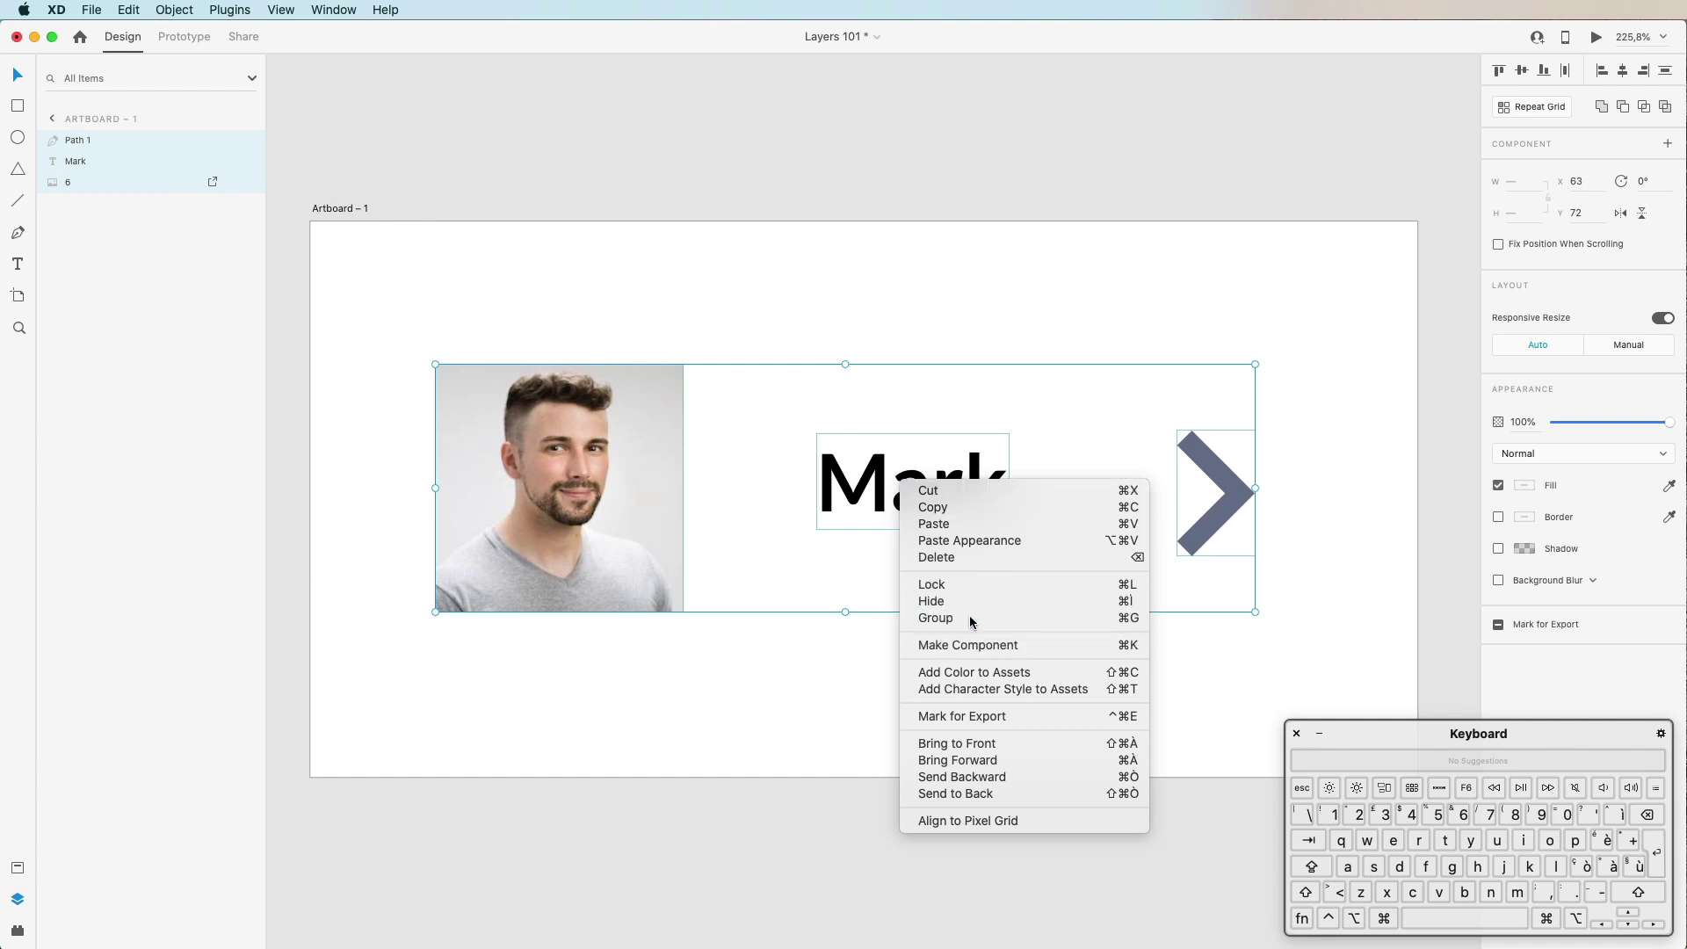
Step: Move the whole group around the artboard and leave it at about X 80, Y 66
left_click(1003, 362)
left_click_drag(951, 506, 910, 476)
left_click(1017, 309)
left_click(1163, 419)
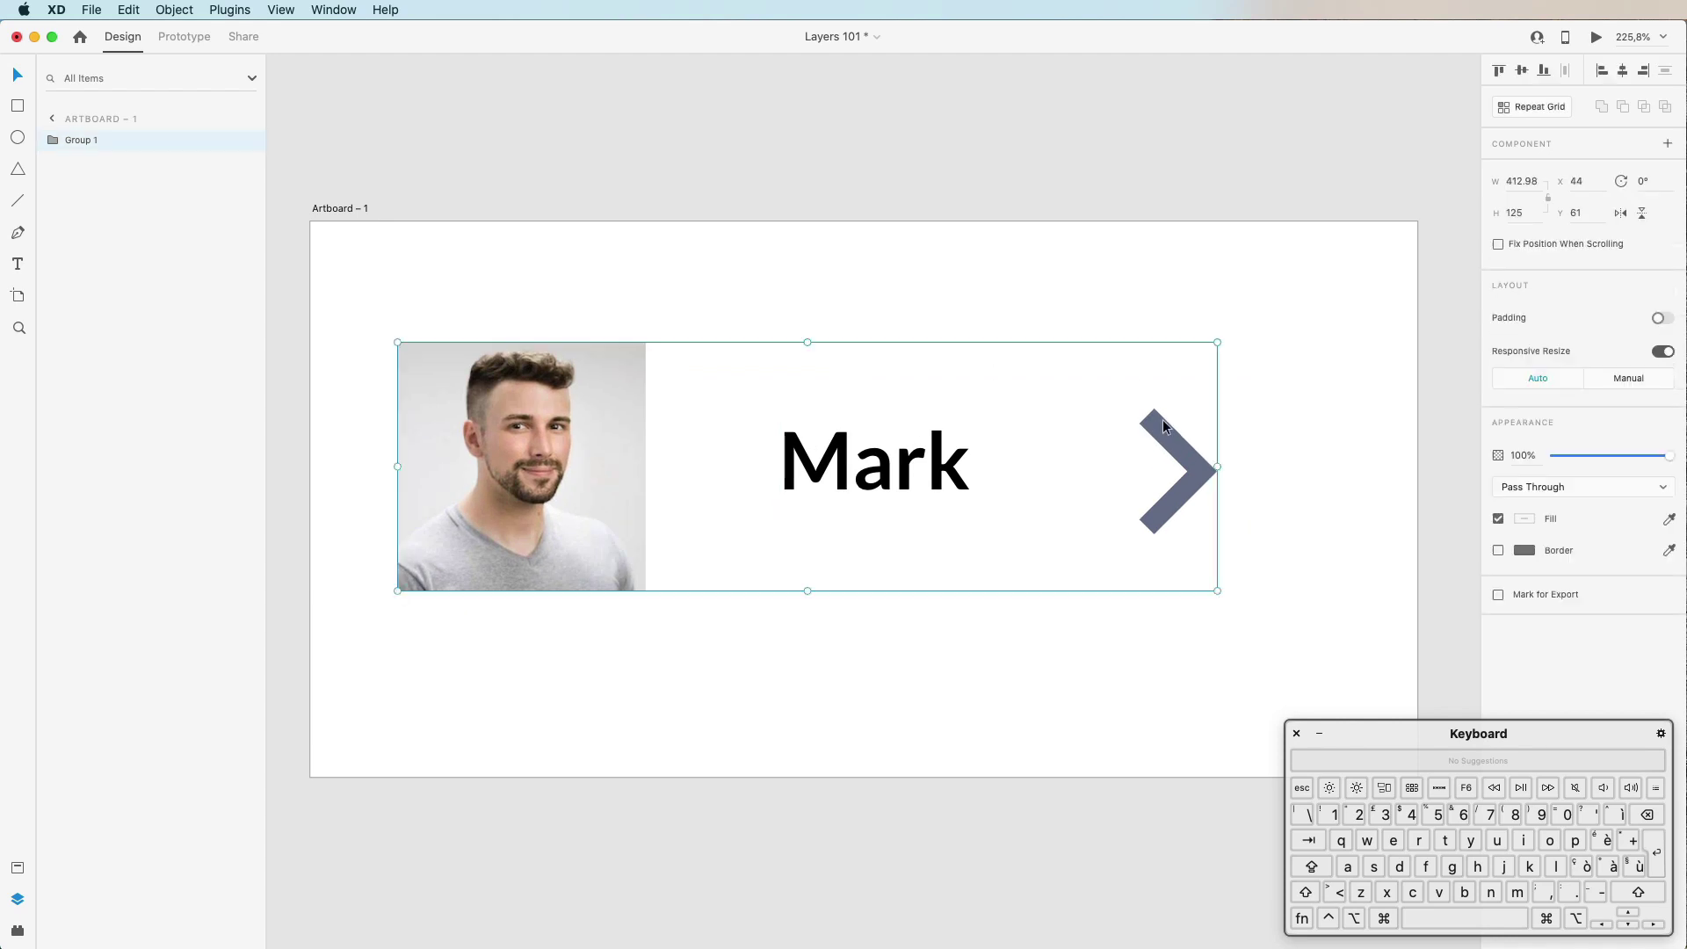
left_click_drag(1163, 419, 1310, 352)
key("Escape")
left_click_drag(595, 340, 613, 380)
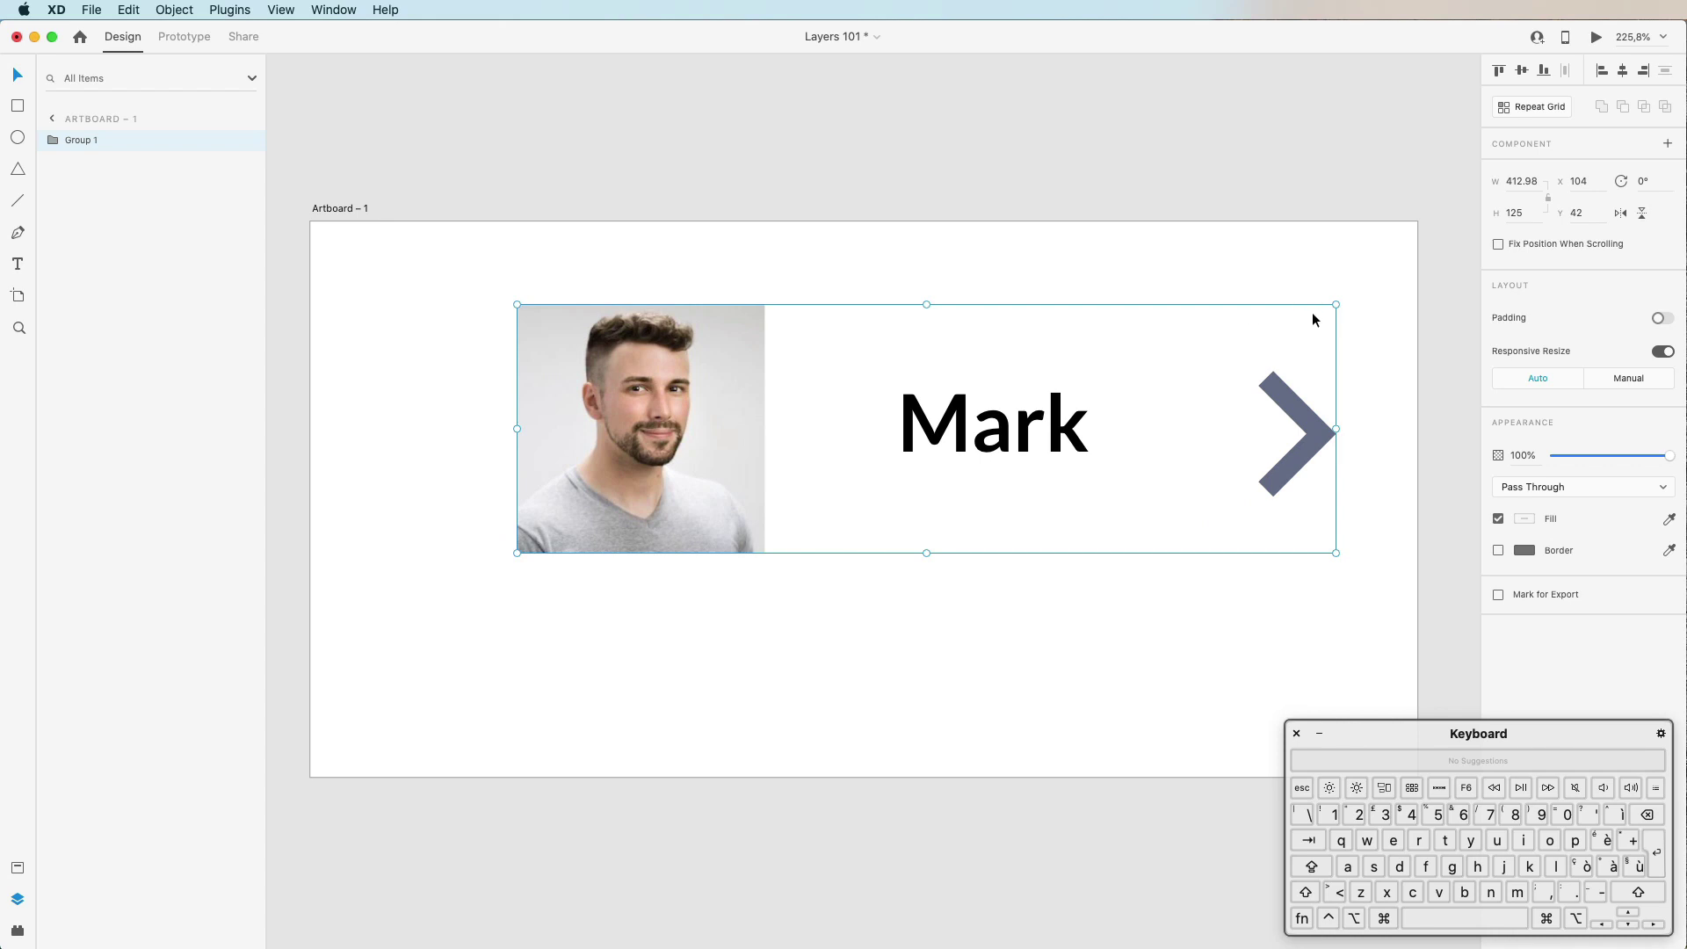
mouse_move(1337, 303)
left_mouse_down()
mouse_move(1039, 301)
mouse_move(1296, 354)
mouse_move(1130, 430)
mouse_move(1257, 292)
mouse_move(1332, 299)
left_mouse_up()
key("super+z")
left_click_drag(663, 393, 655, 452)
left_click(718, 319)
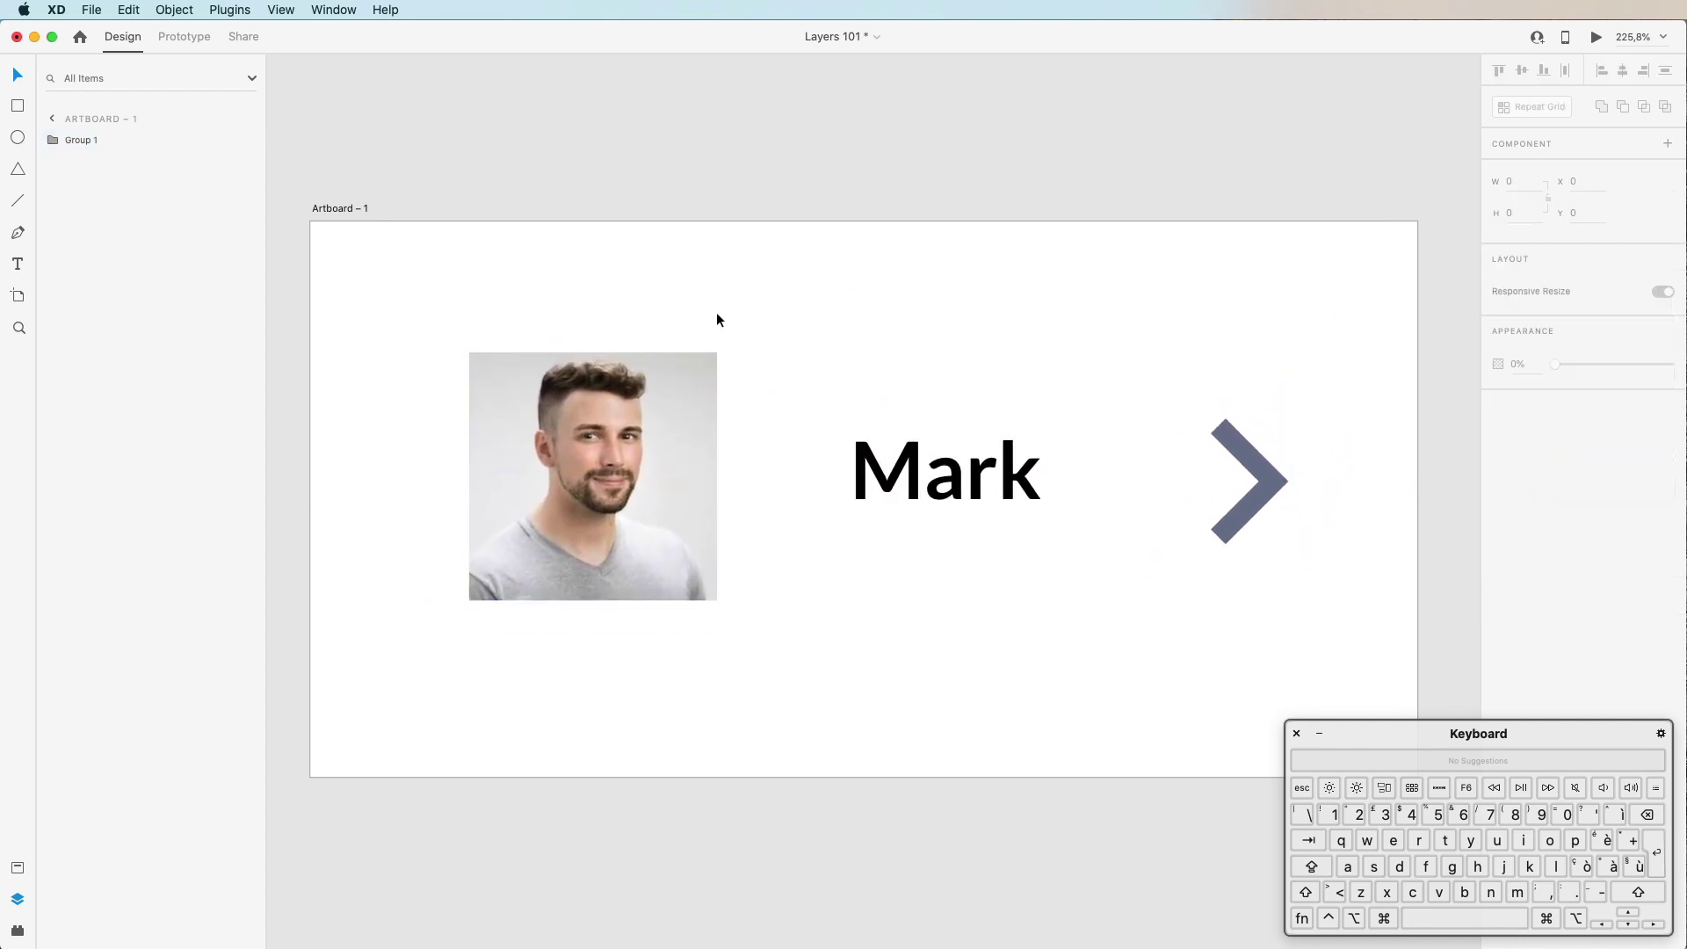
Step: Ungroup the portrait, name text and arrow into separate layers
right_click(653, 413)
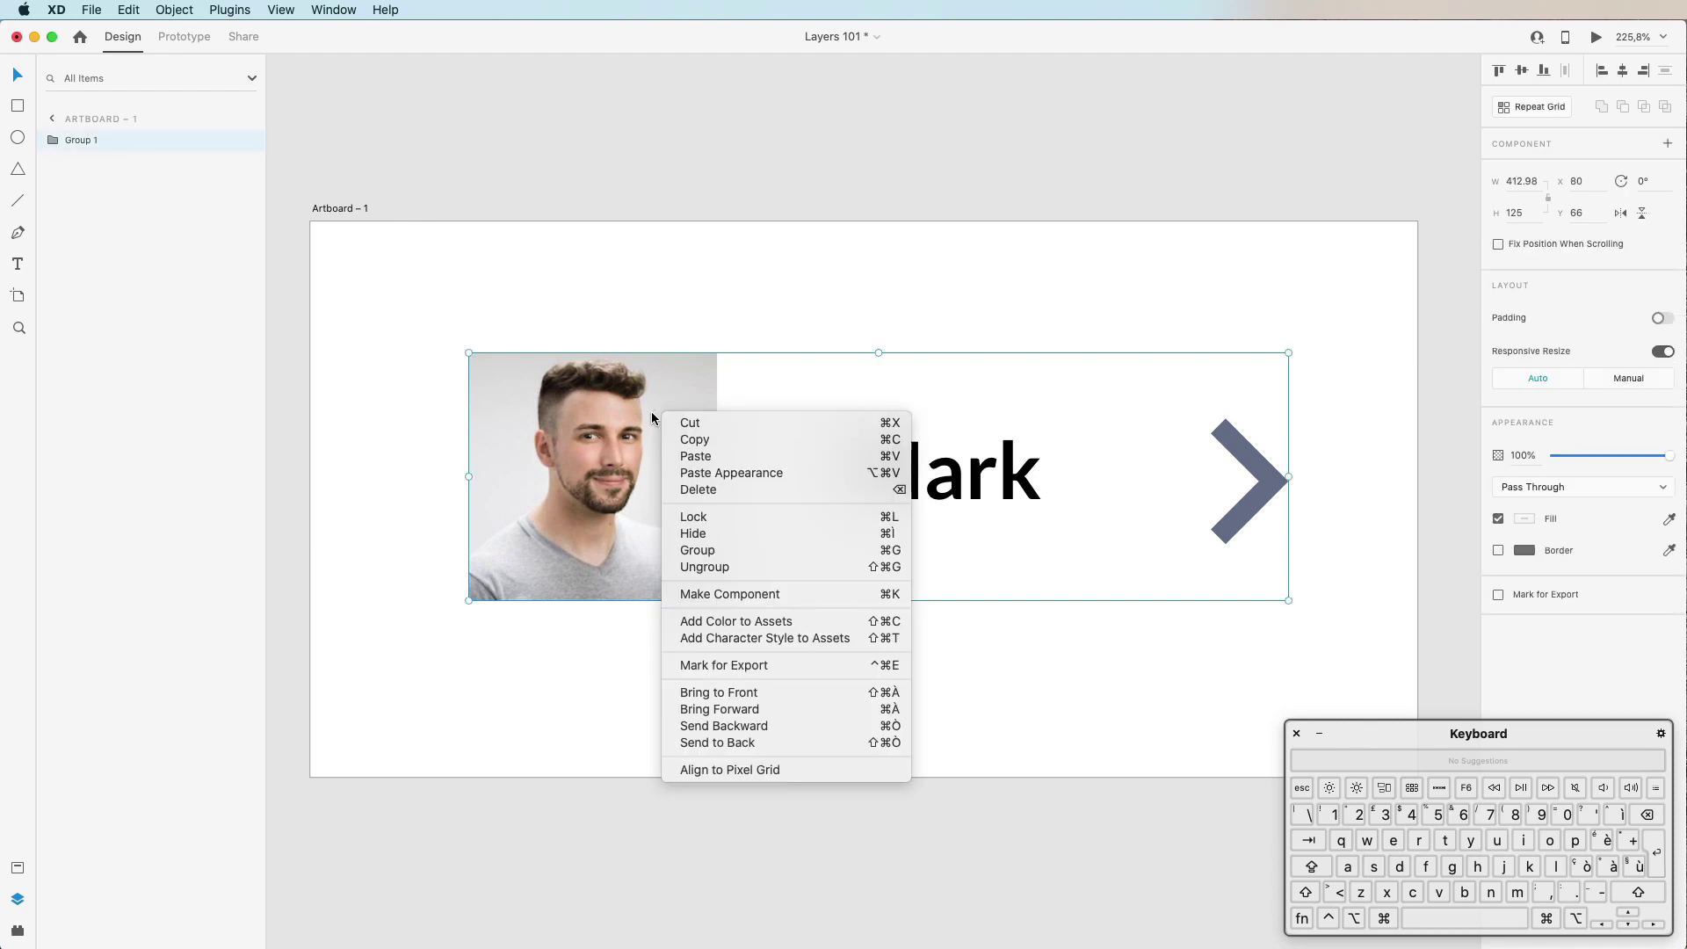
left_click(706, 564)
left_click(821, 727)
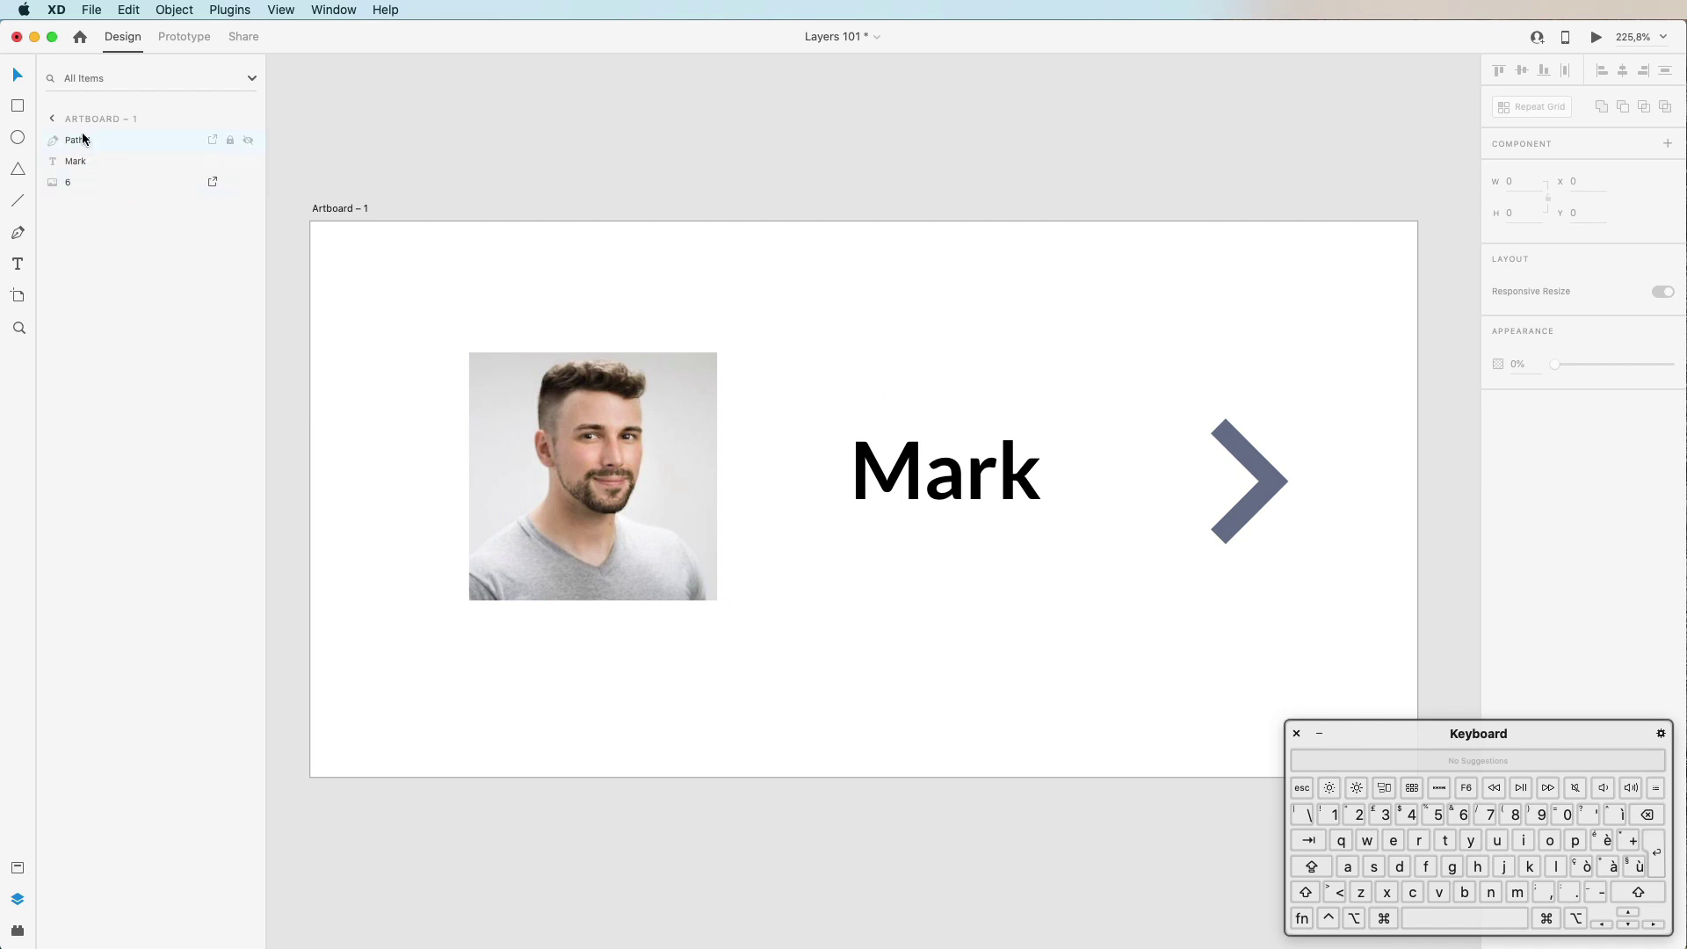
Step: Try moving the portrait image and the name text separately, and undo both moves
left_click_drag(619, 415, 599, 330)
left_click_drag(990, 462, 939, 513)
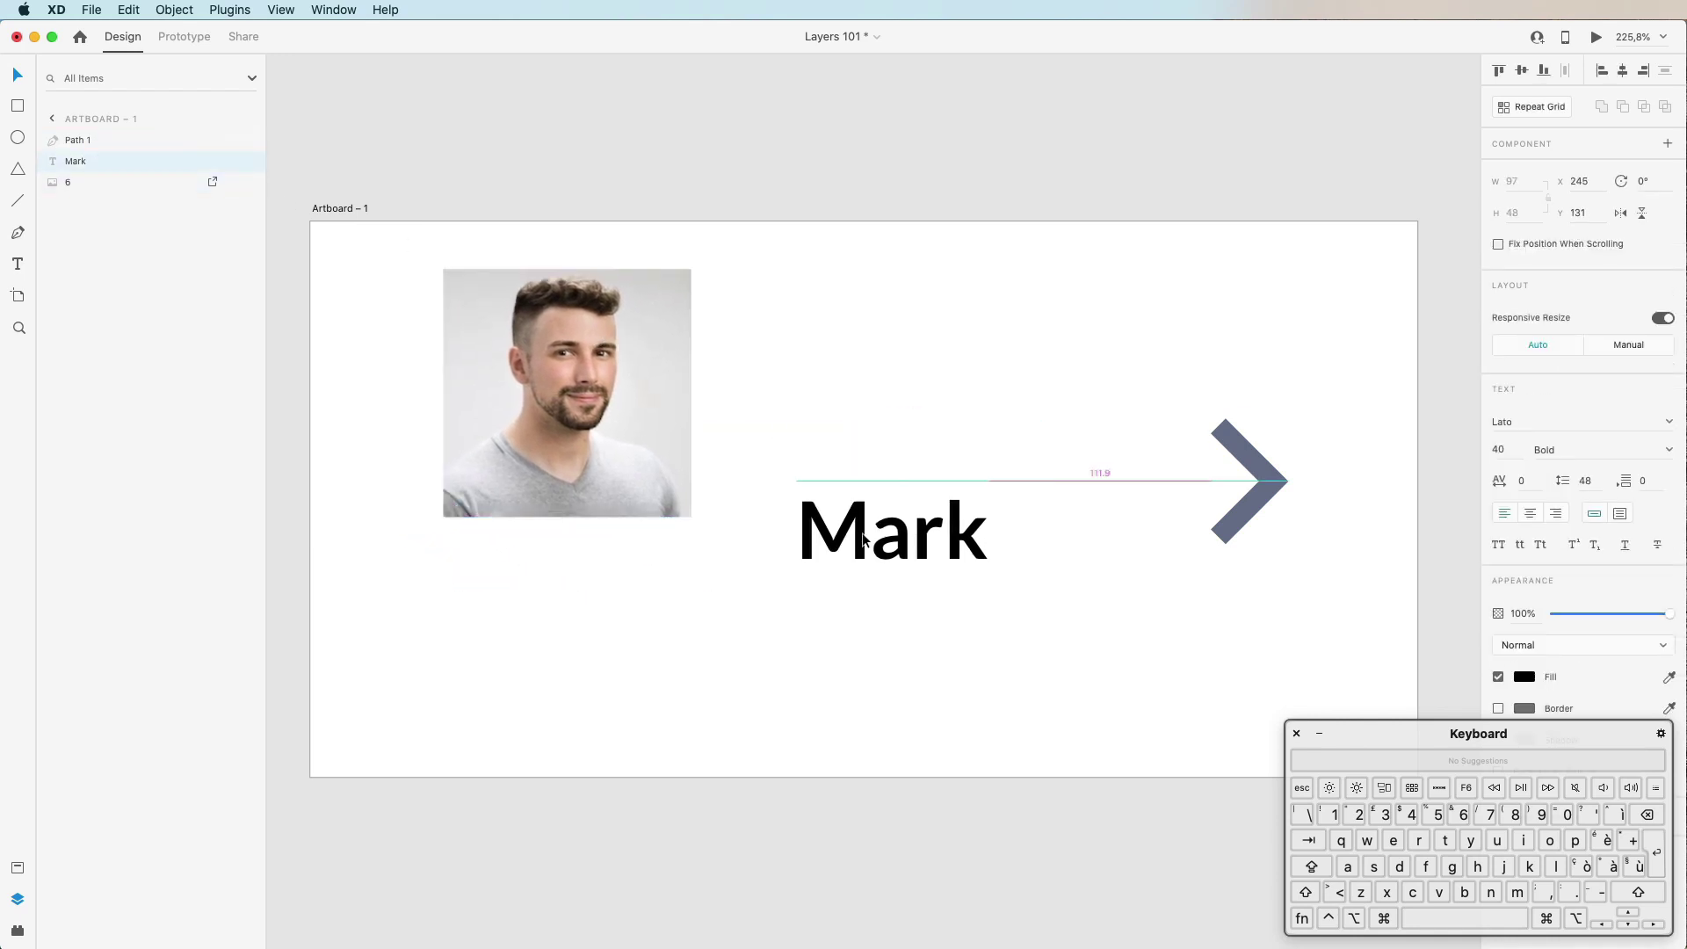
key("super+z")
key("super+z")
left_click(991, 329)
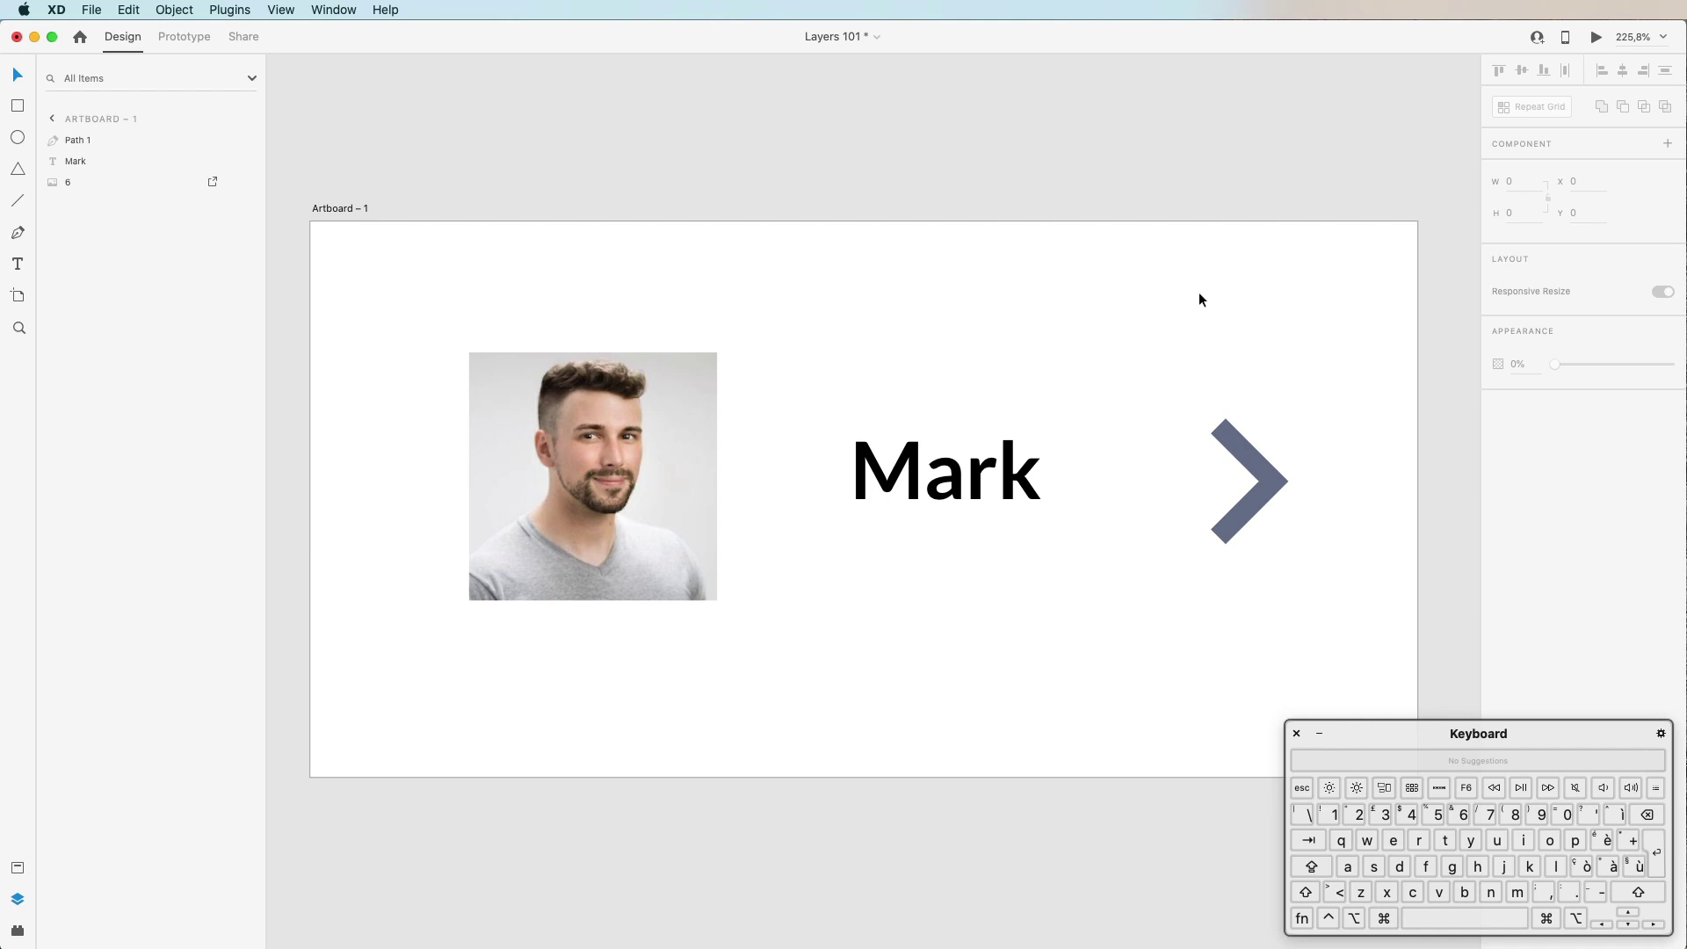
Step: Group the portrait, name text and arrow again, and move the group to about X 70, Y 72
left_click_drag(1302, 310, 477, 638)
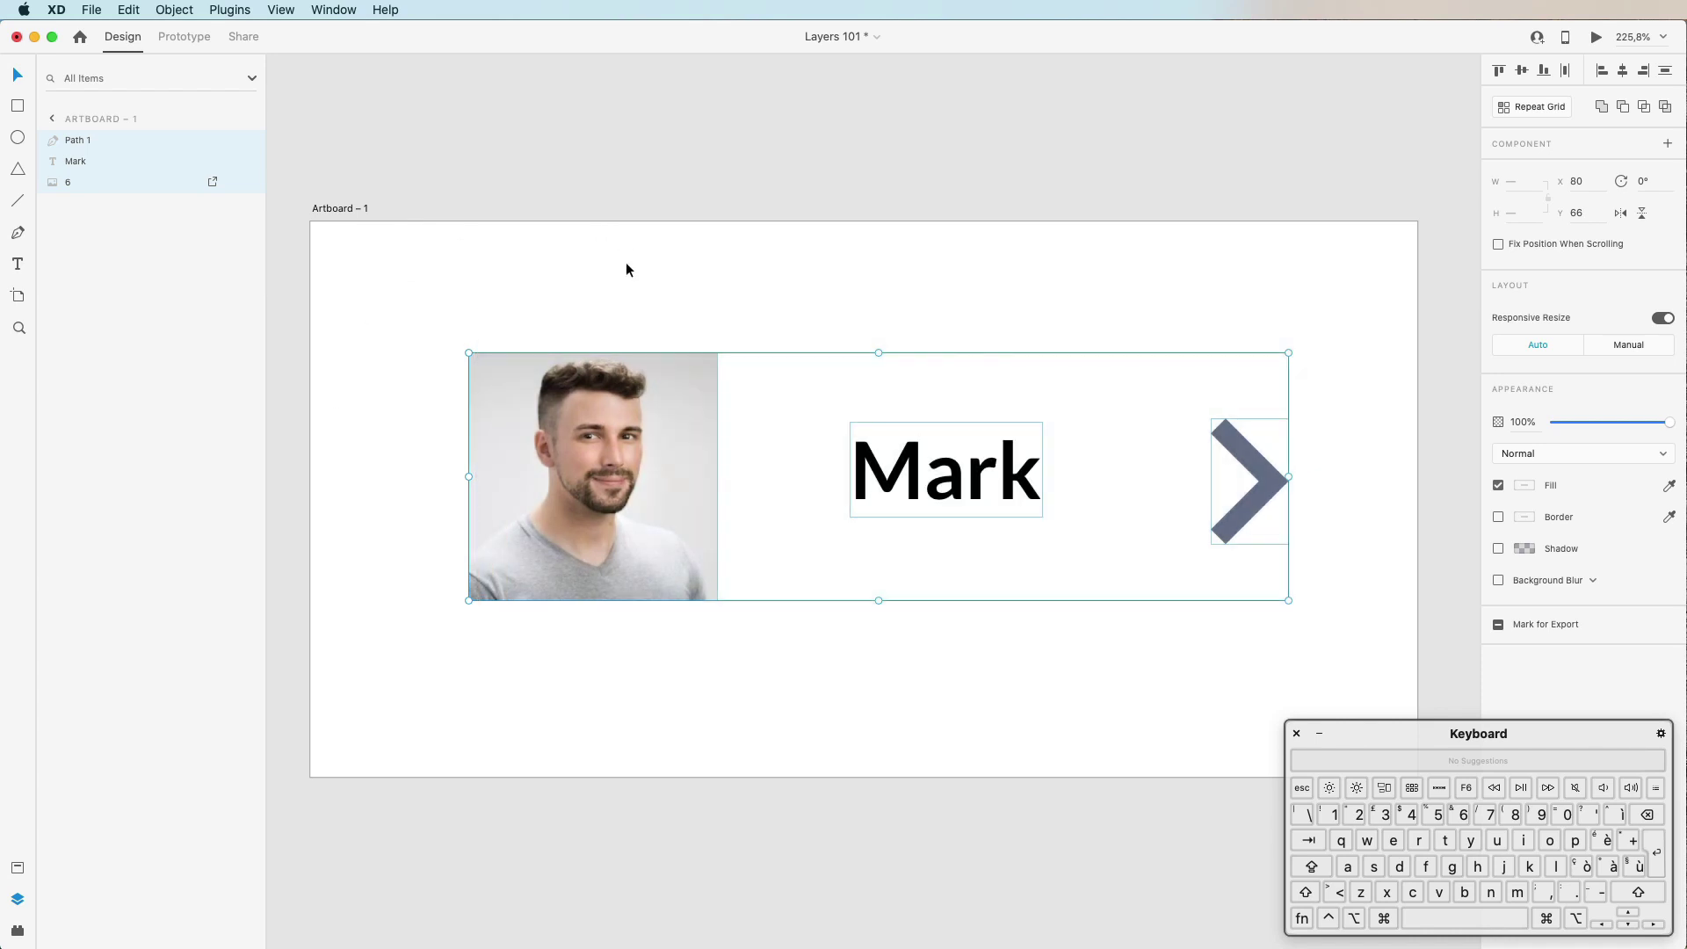
key("super+g")
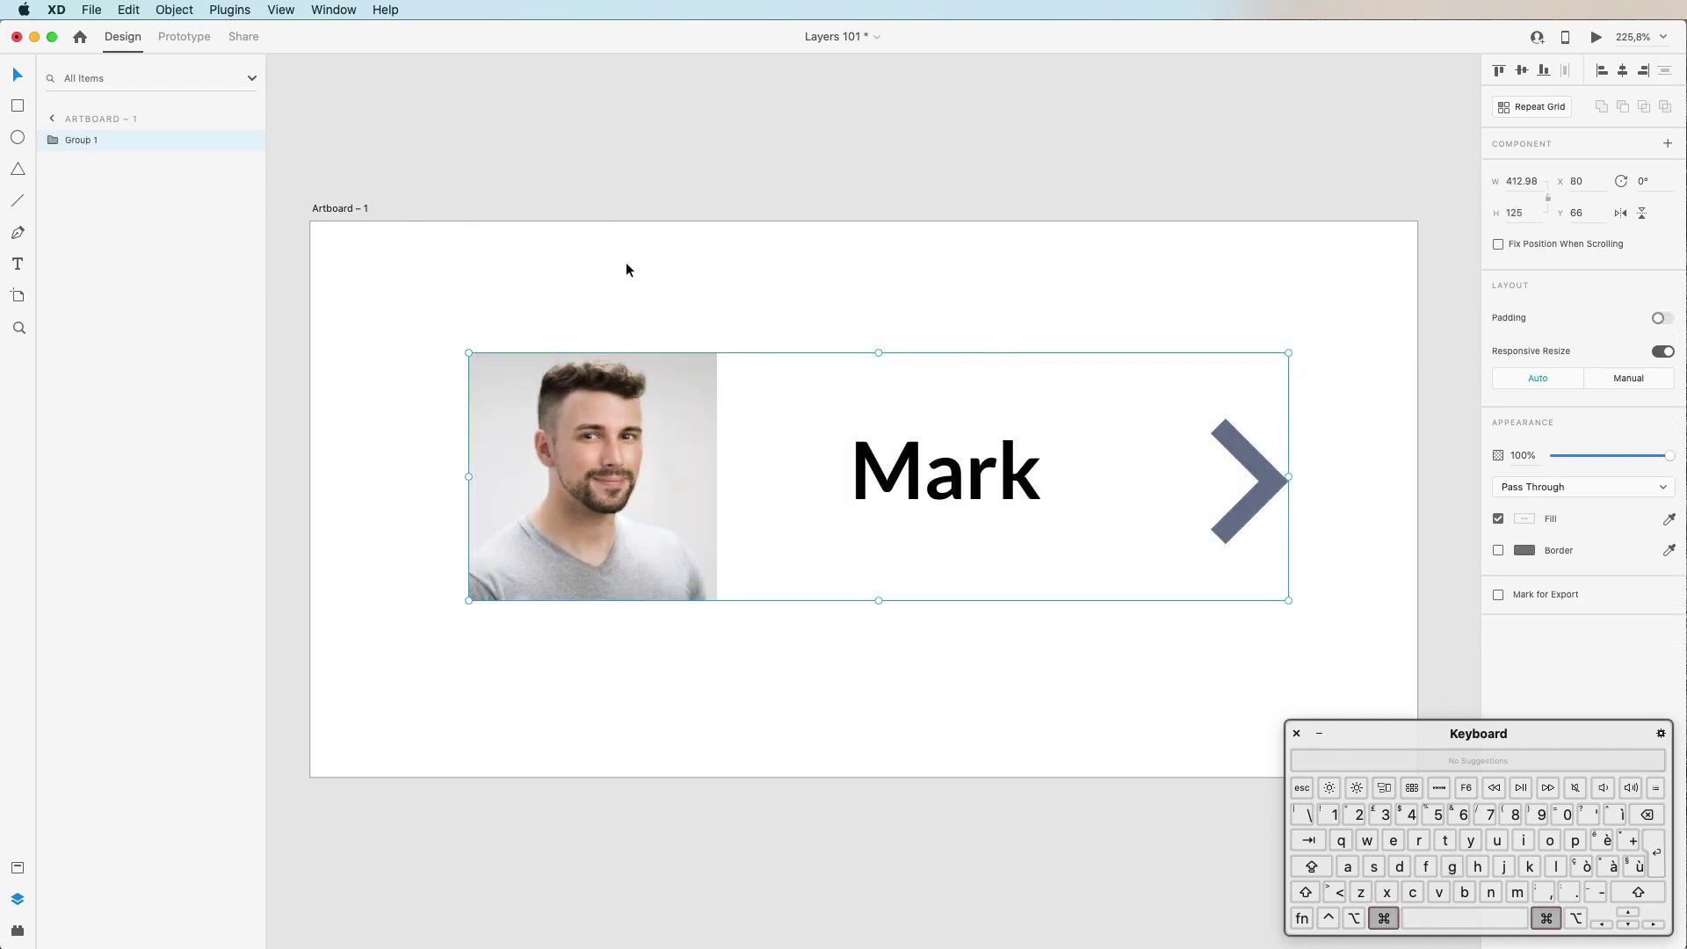
mouse_move(962, 480)
left_mouse_down()
mouse_move(915, 485)
mouse_move(922, 459)
mouse_move(944, 503)
left_mouse_up()
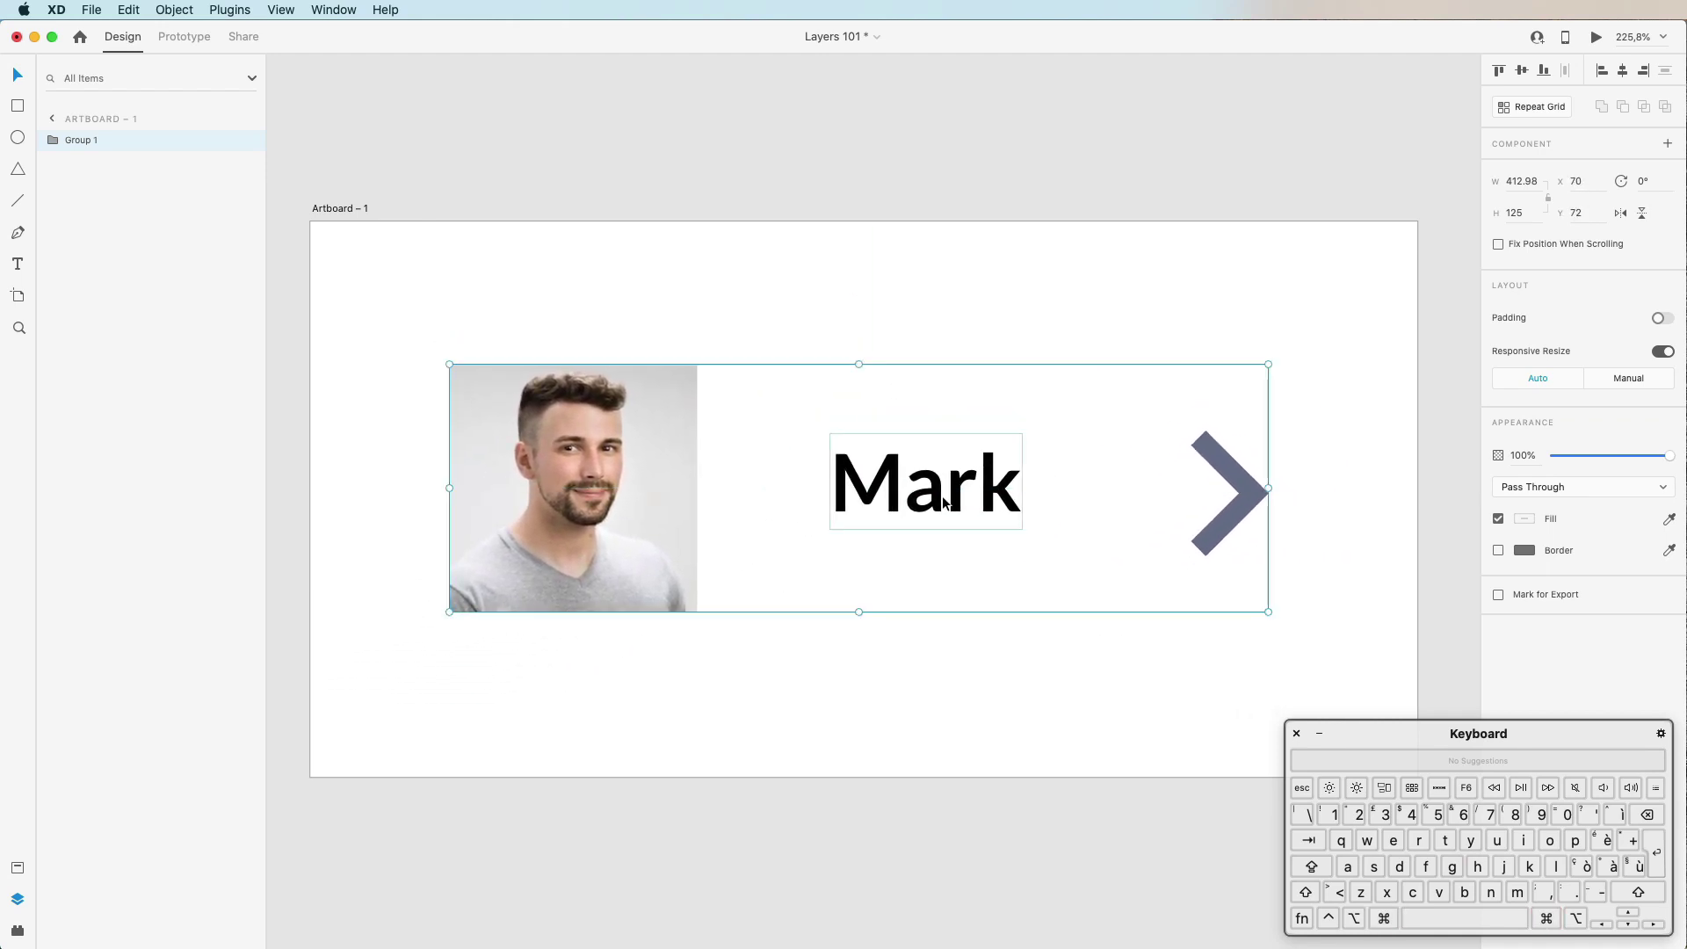
Step: Ungroup the portrait, name text and arrow, and clear the selection
key("super")
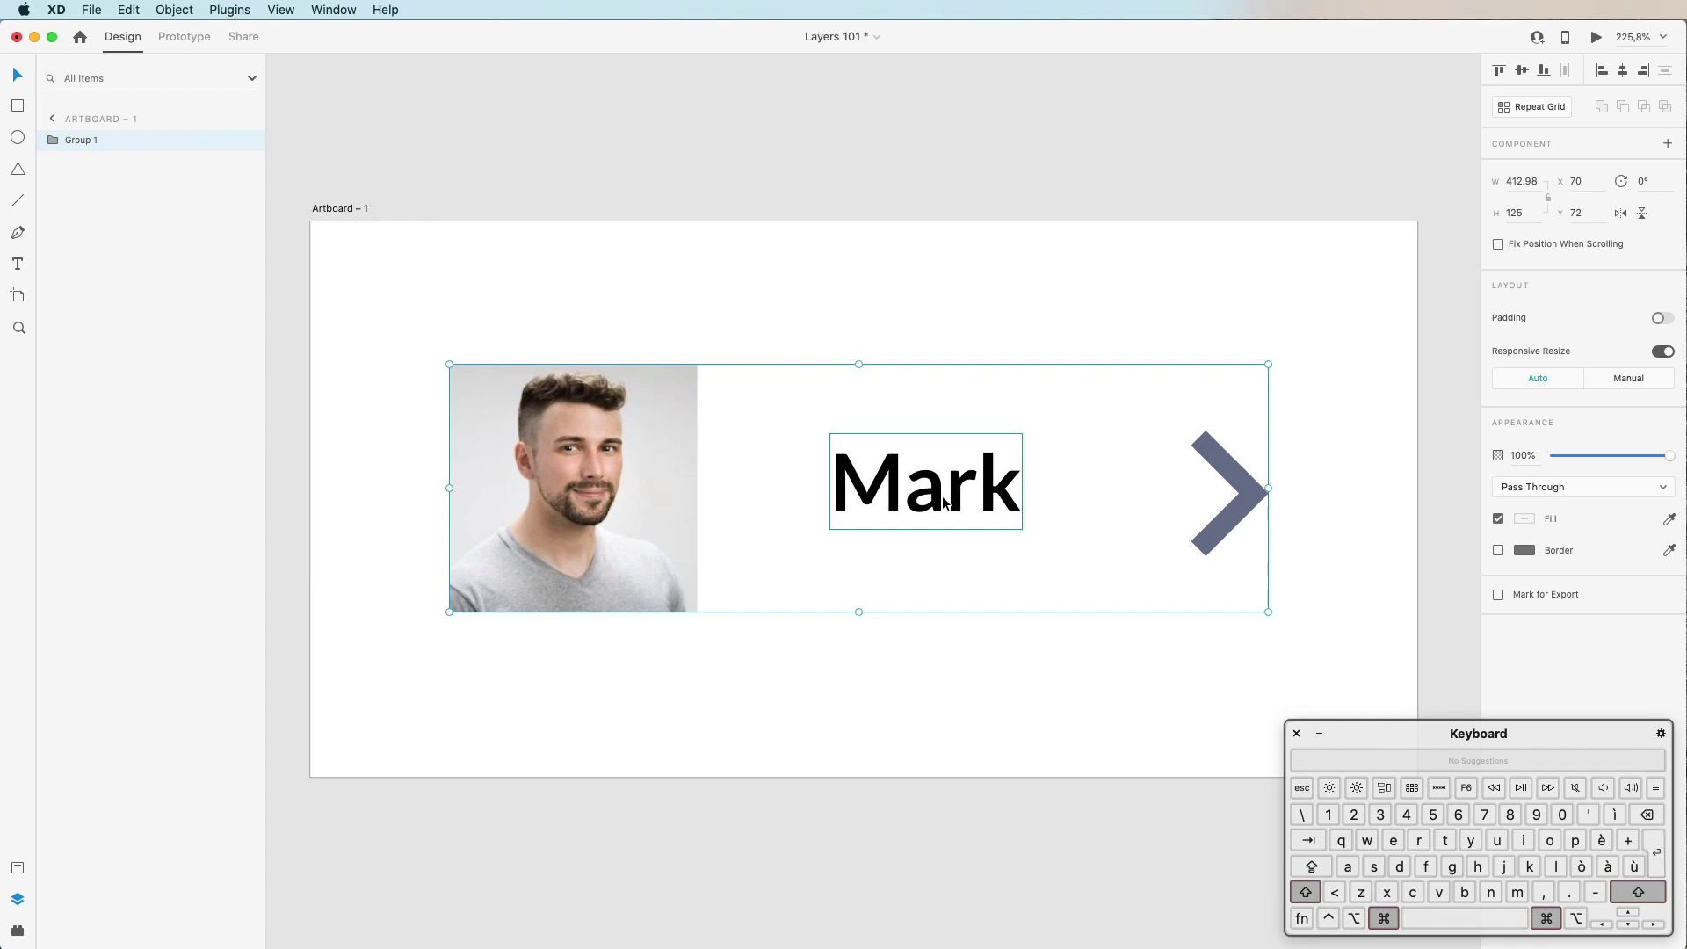
key("super+shift+g")
left_click(792, 341)
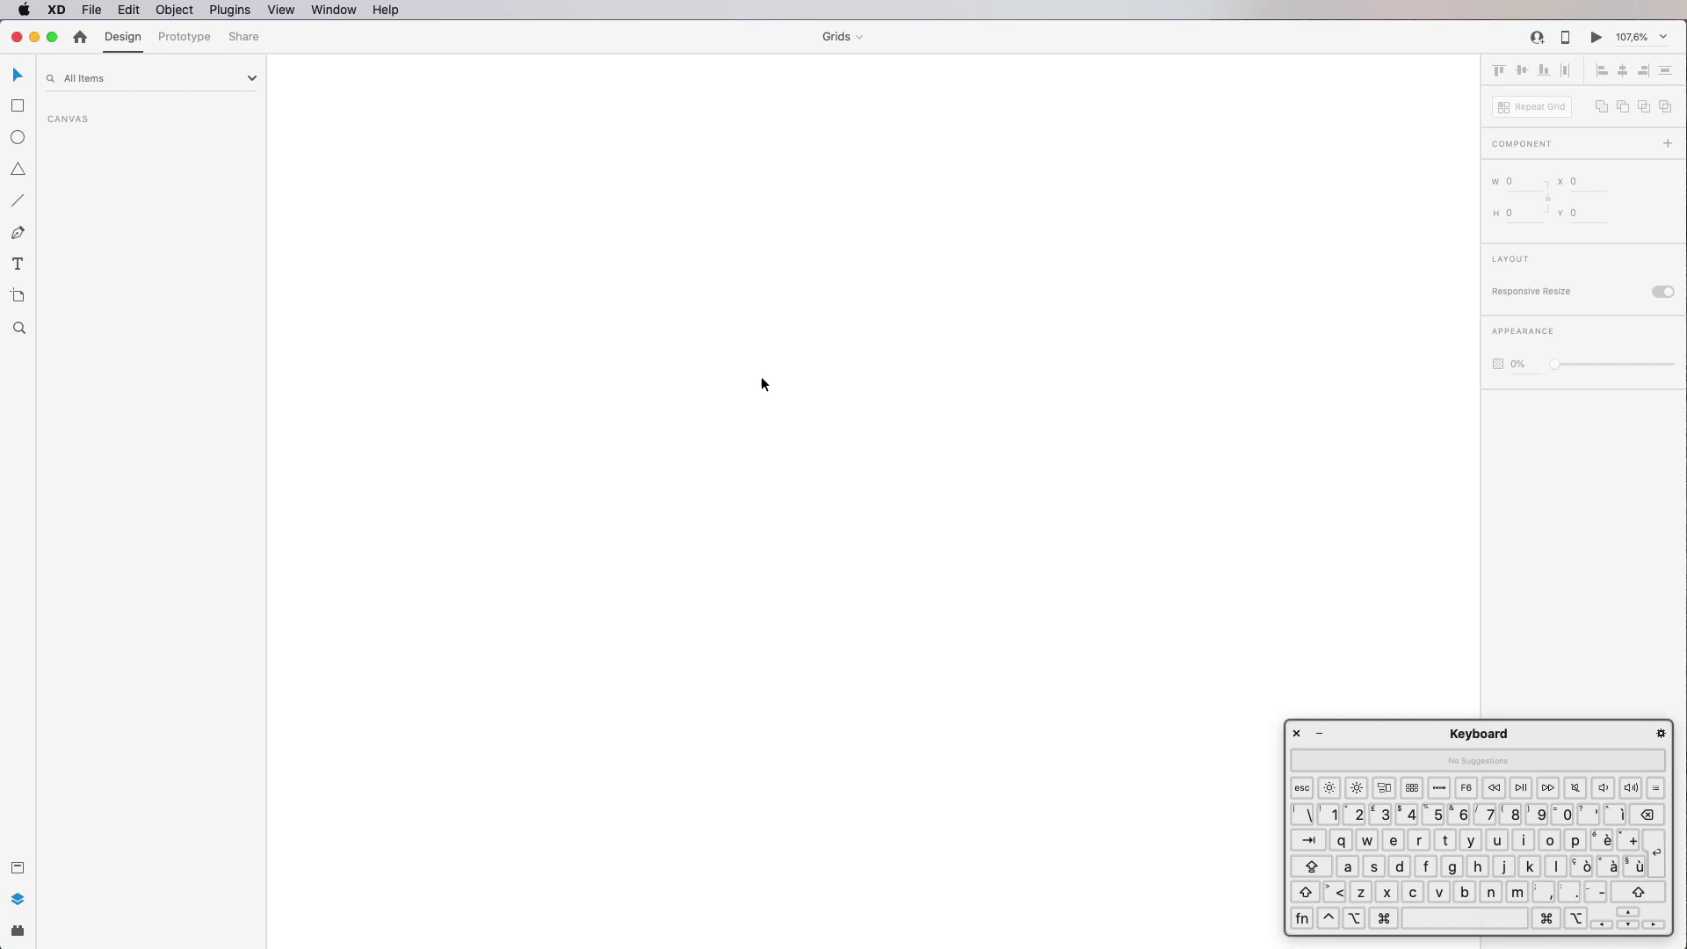
Step: Draw an artboard about 827 by 485 and toggle its layout grid off and back on
left_click(18, 297)
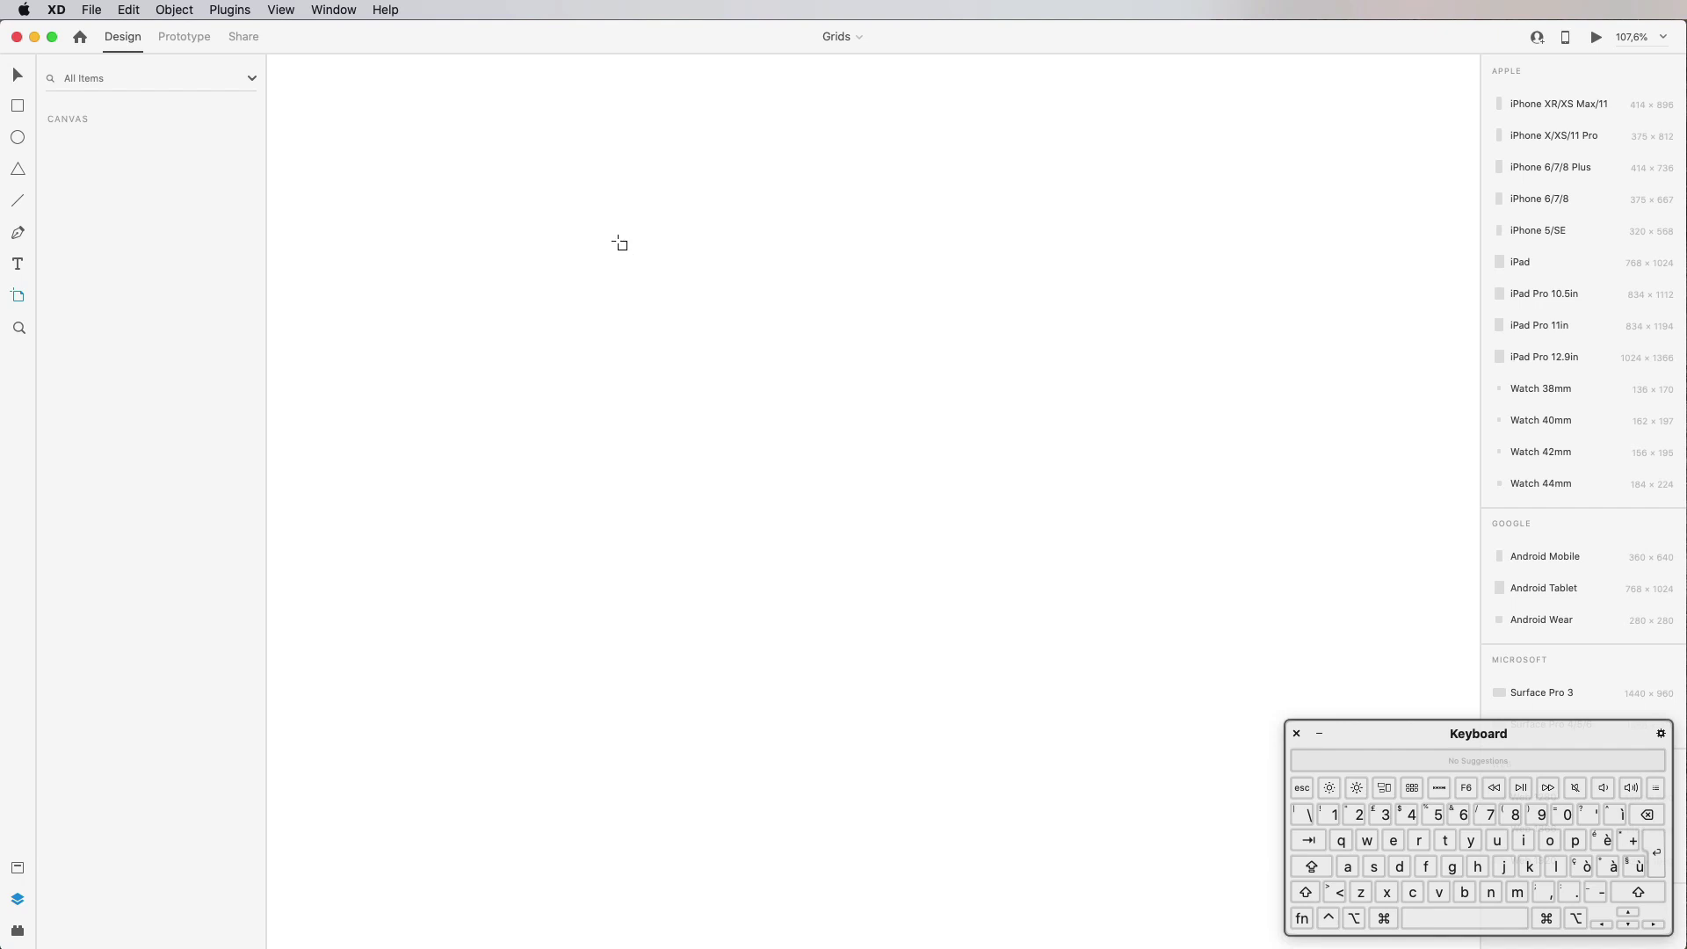
left_click_drag(583, 201, 1367, 662)
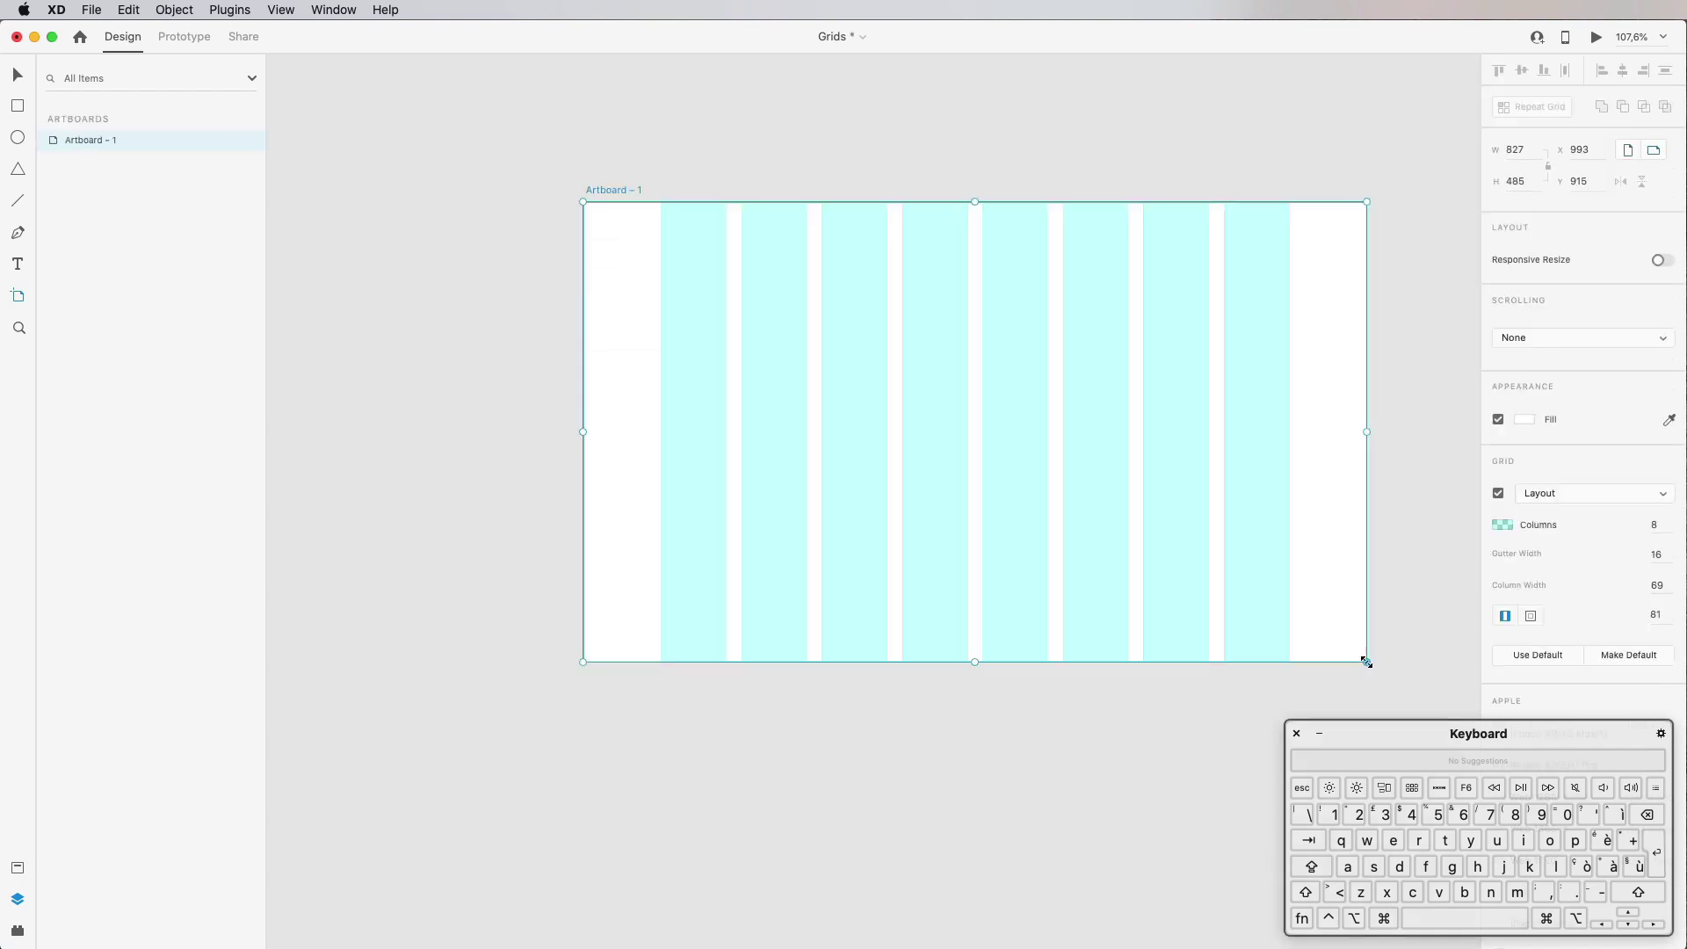
left_click(1499, 494)
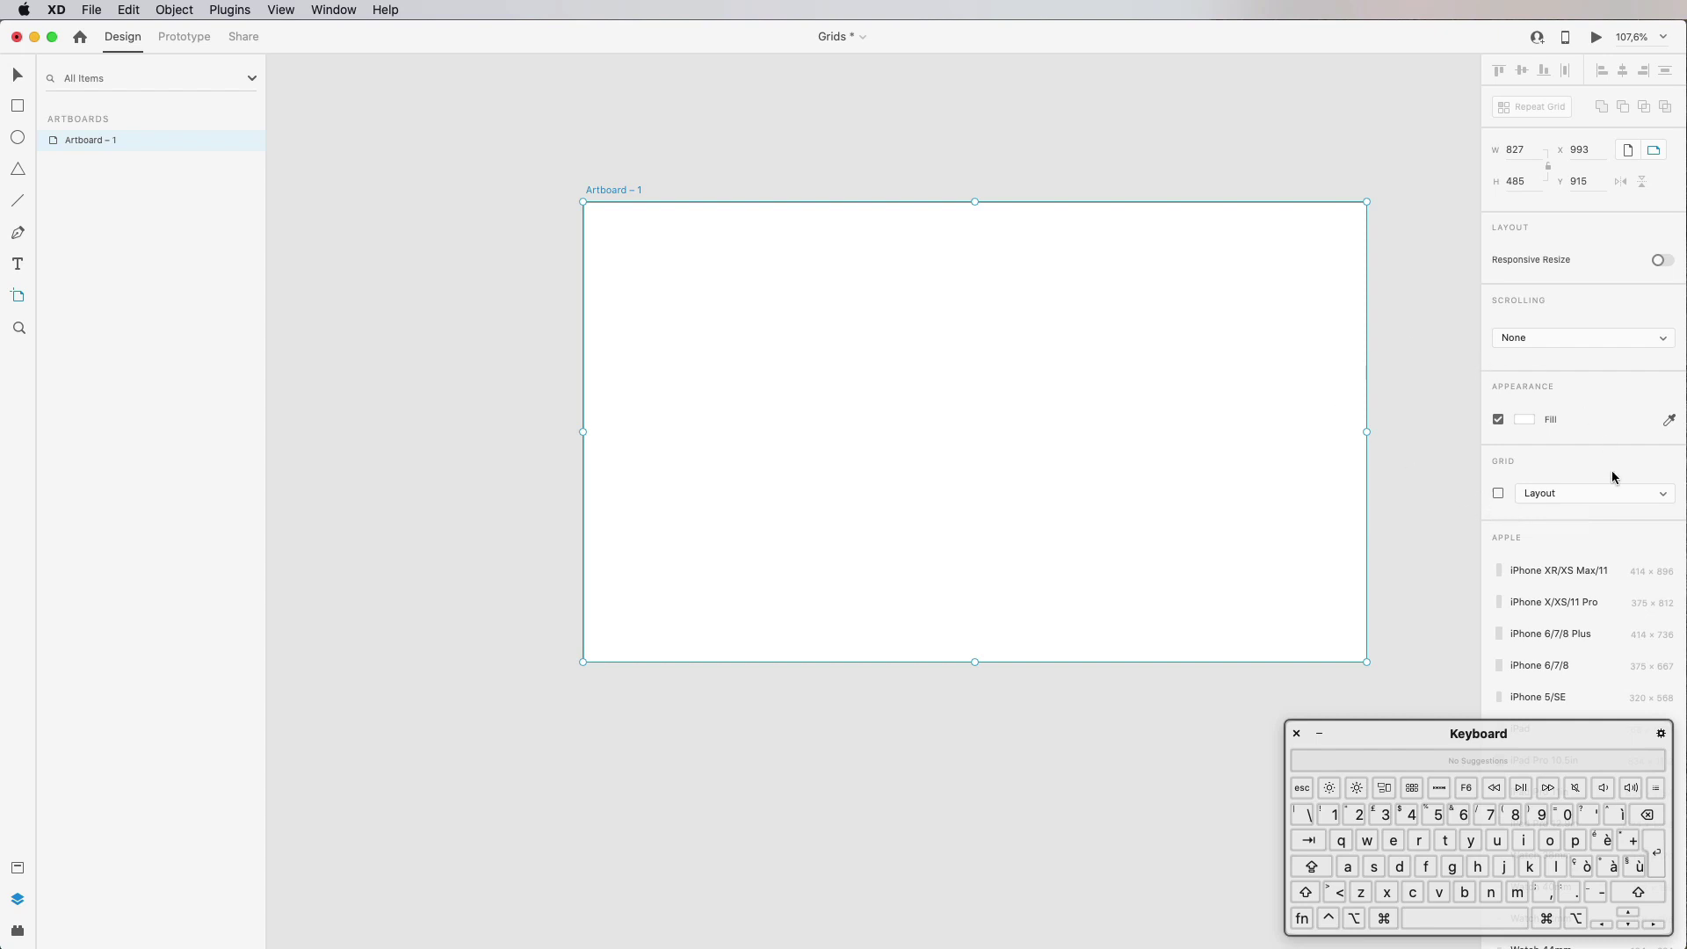
left_click(1499, 494)
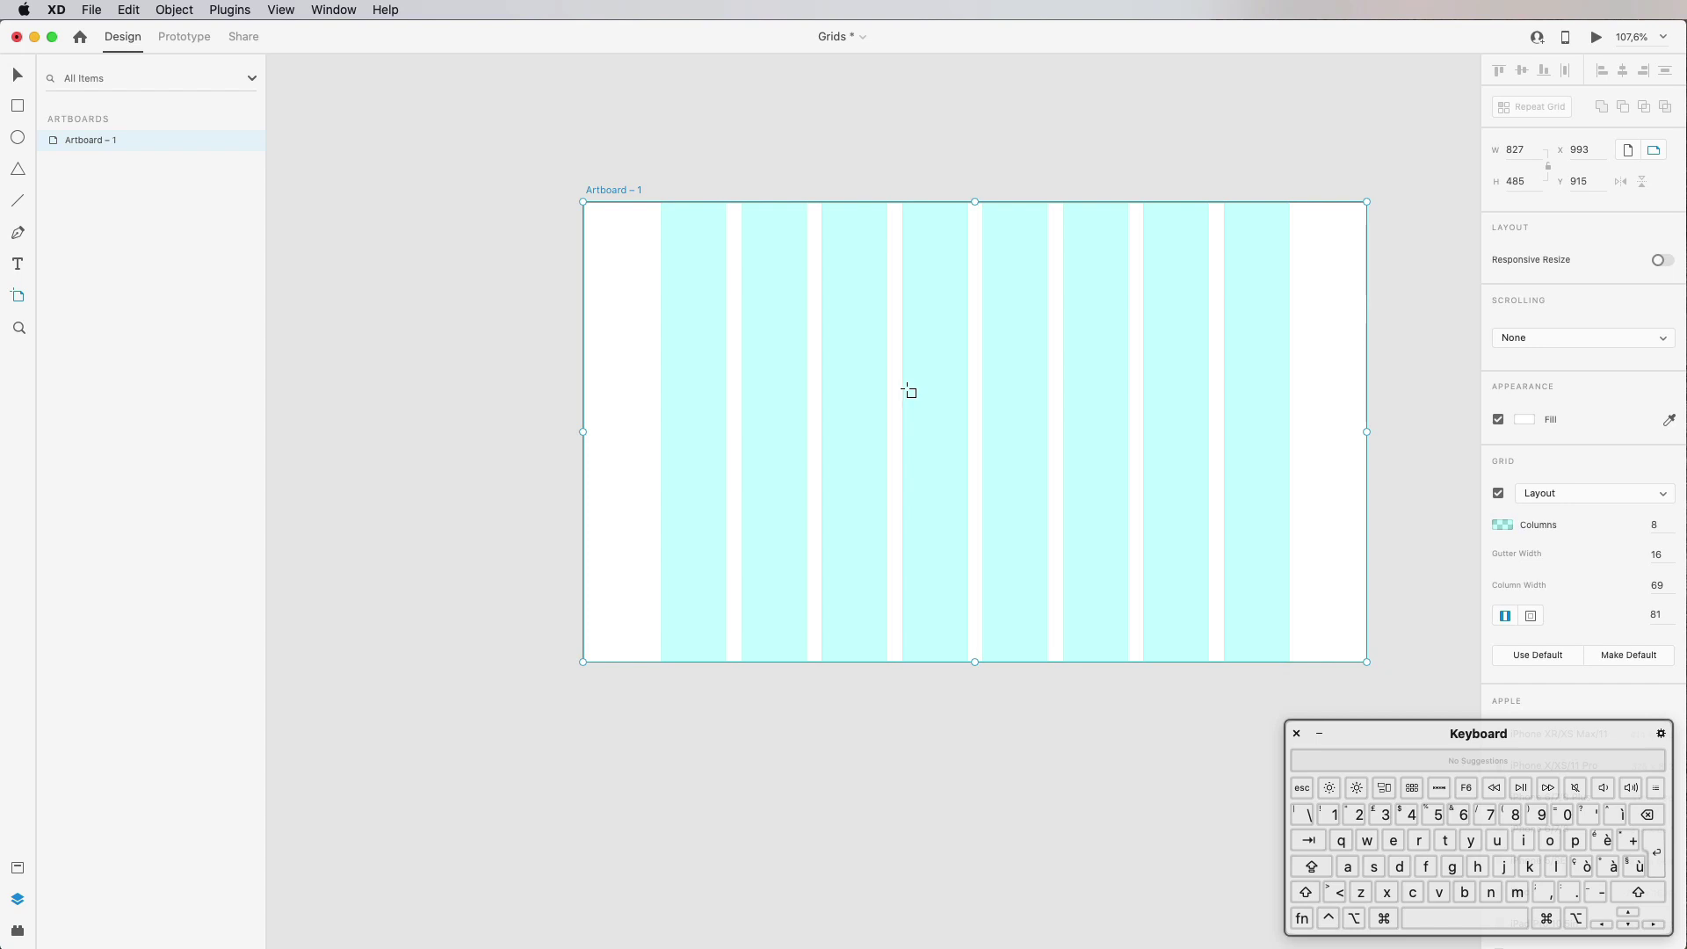
key("v")
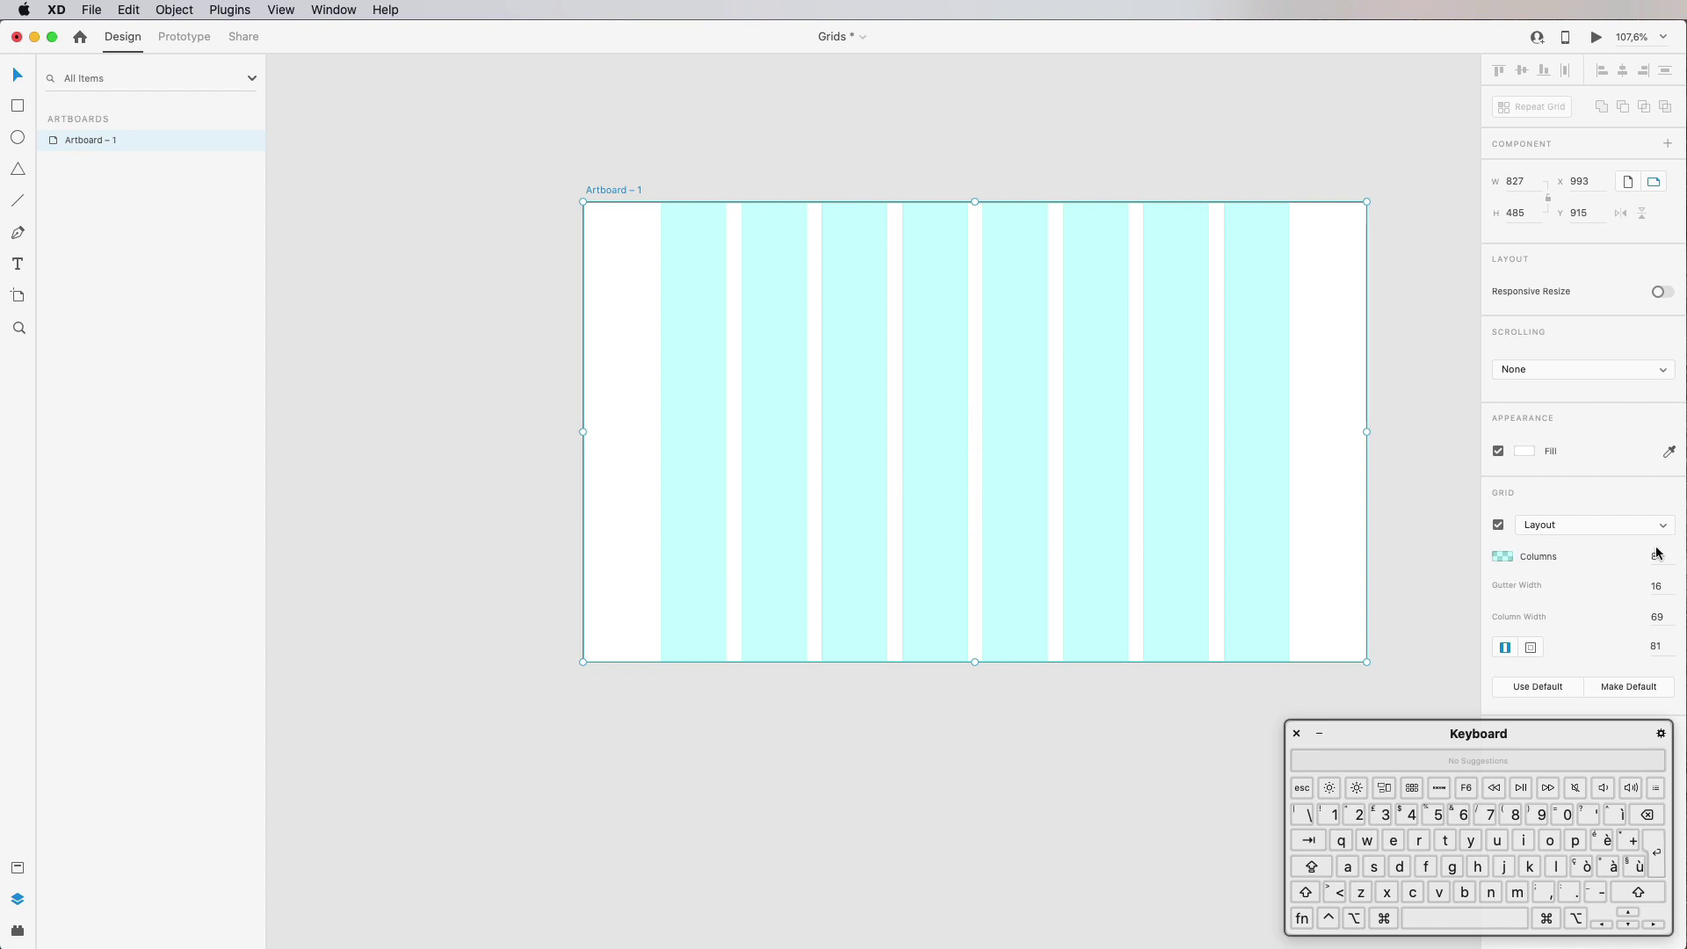
Step: Switch the artboard's grid type to Square and set the square size to 36
left_click(1586, 523)
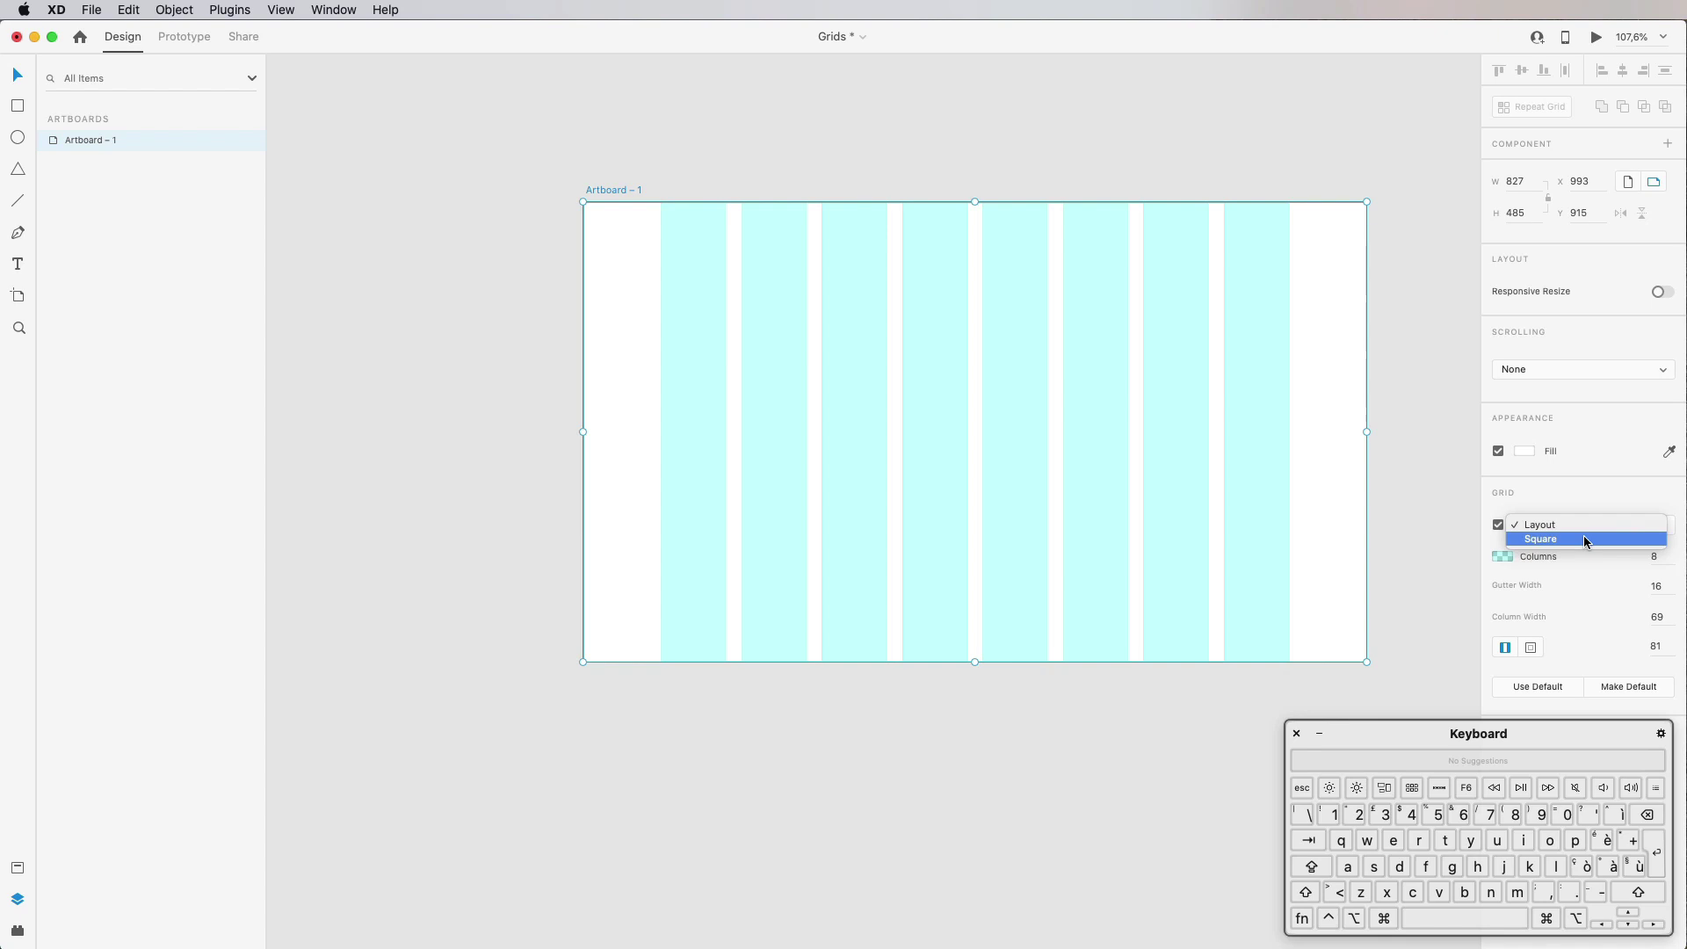
left_click(1586, 539)
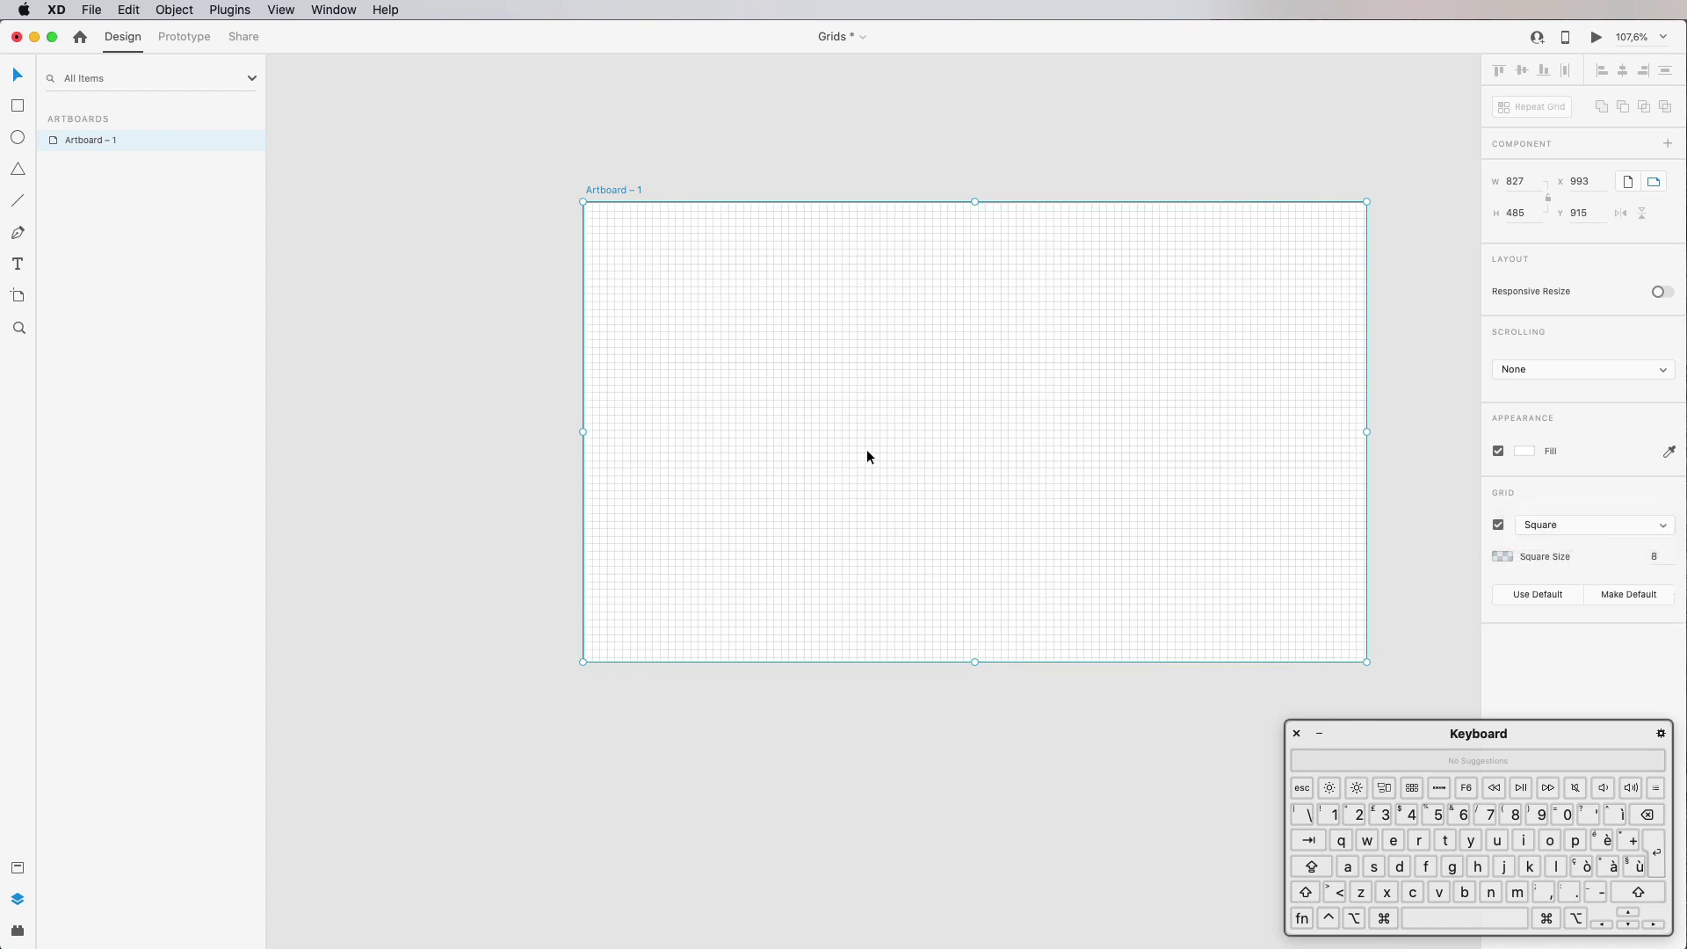
type("36")
key("Return")
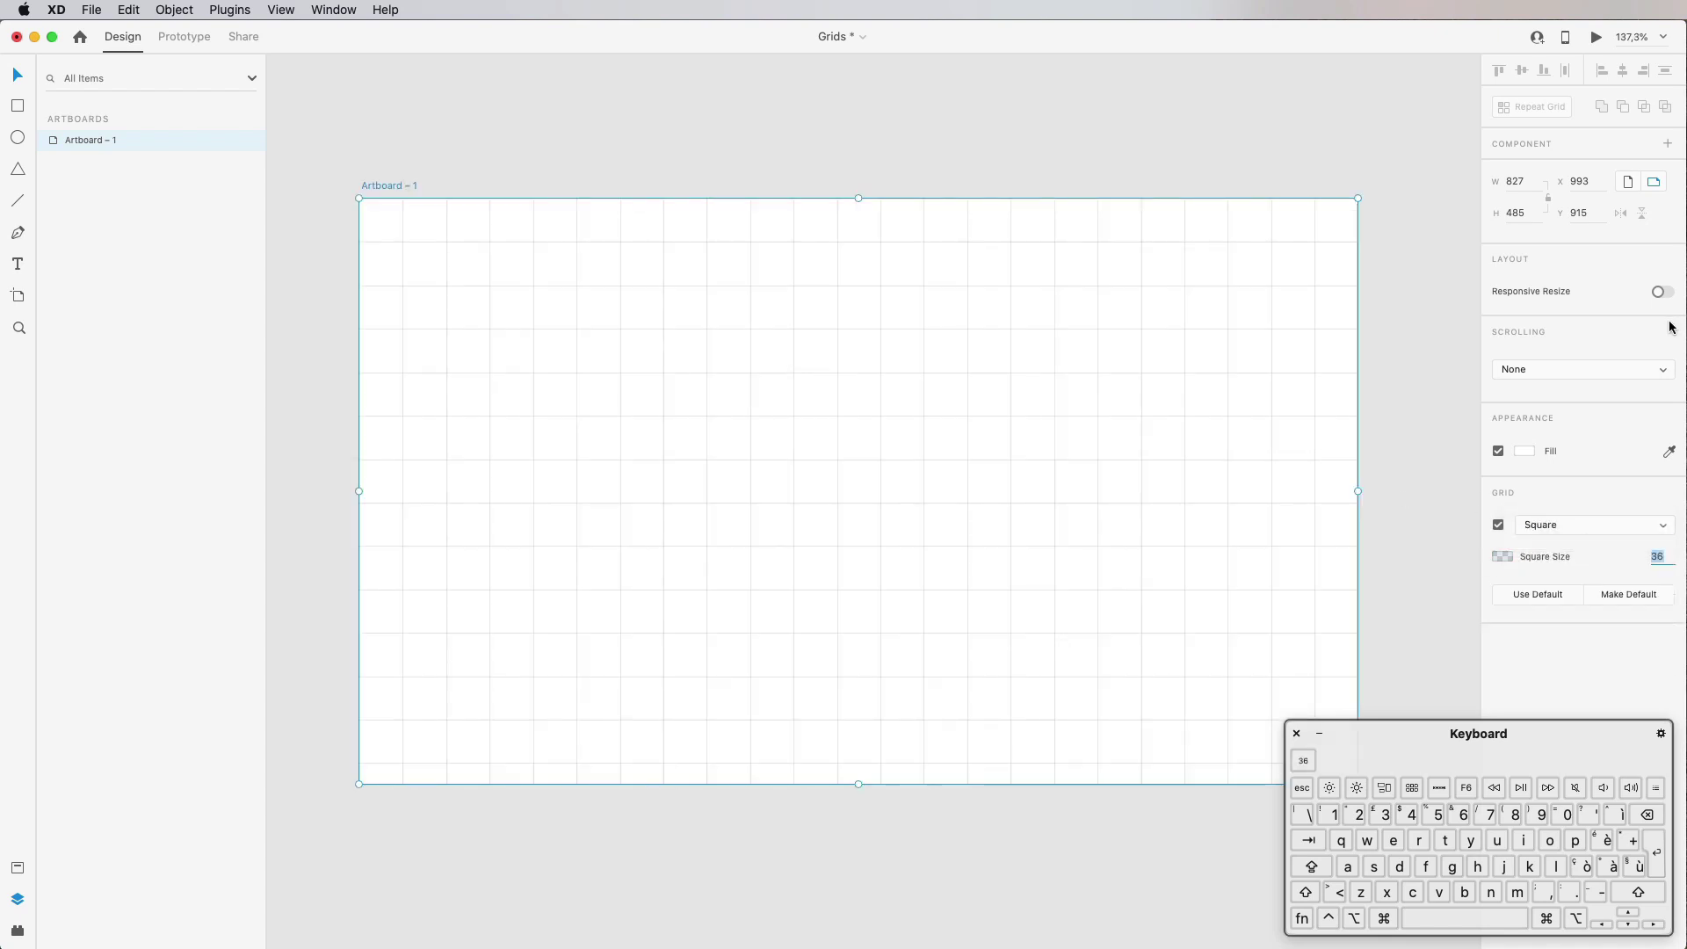
Step: Recolour the square grid lines to the muted blue #4F507B
left_click(1501, 559)
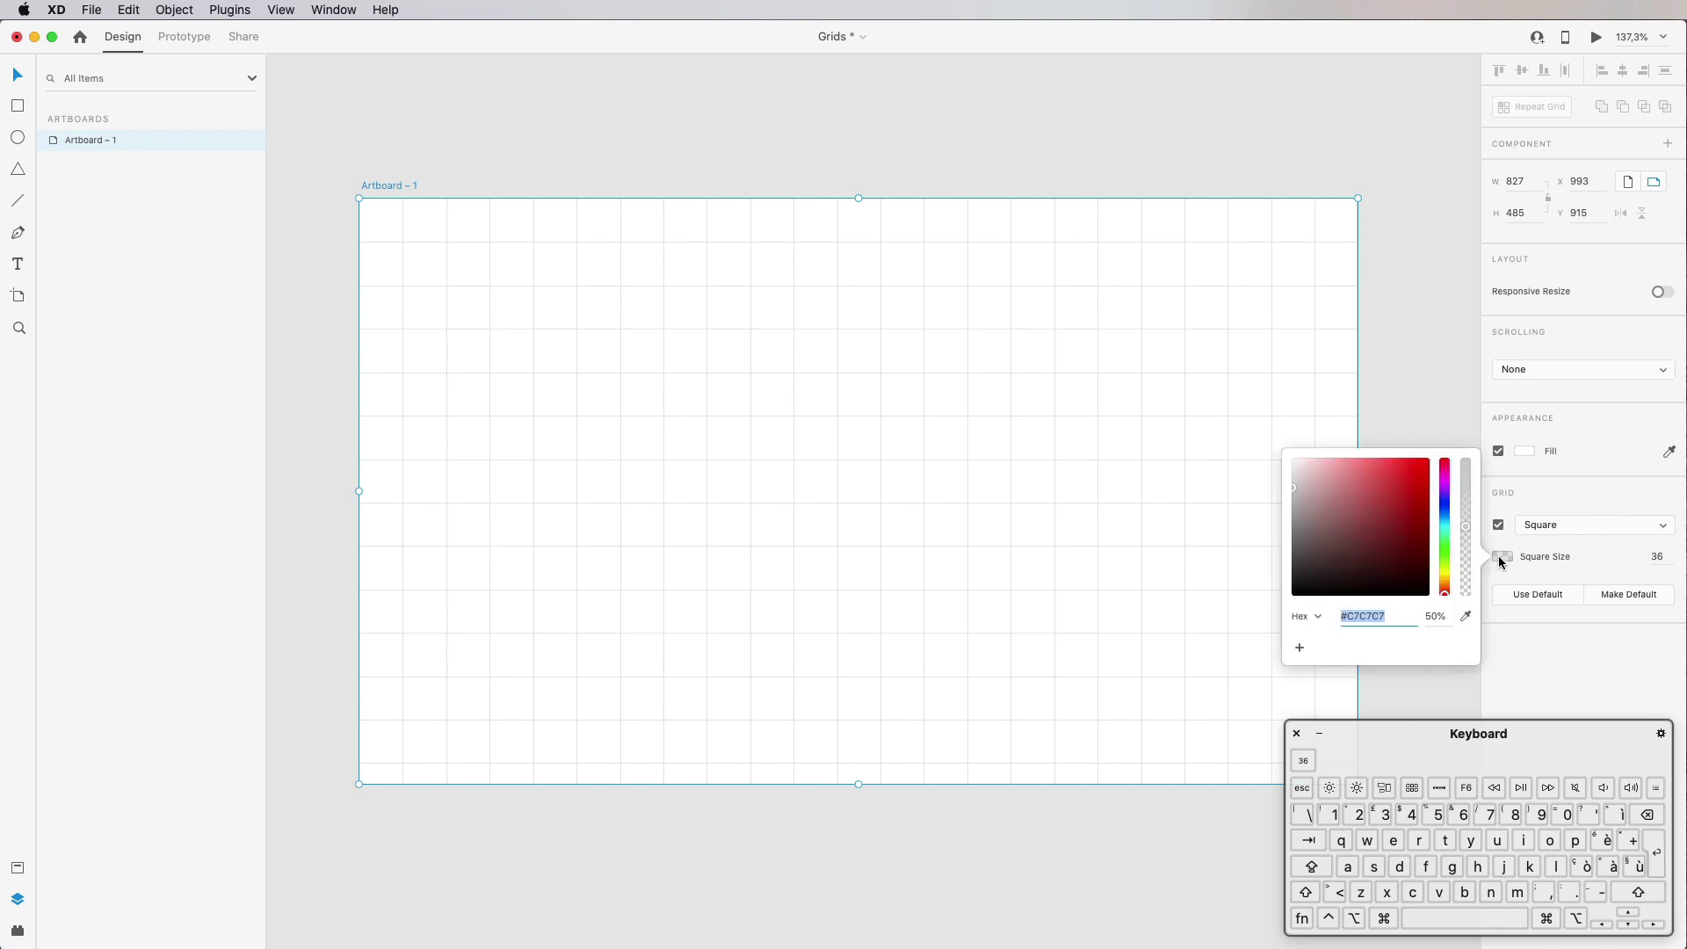
left_click_drag(1446, 527, 1444, 505)
left_click(1422, 532)
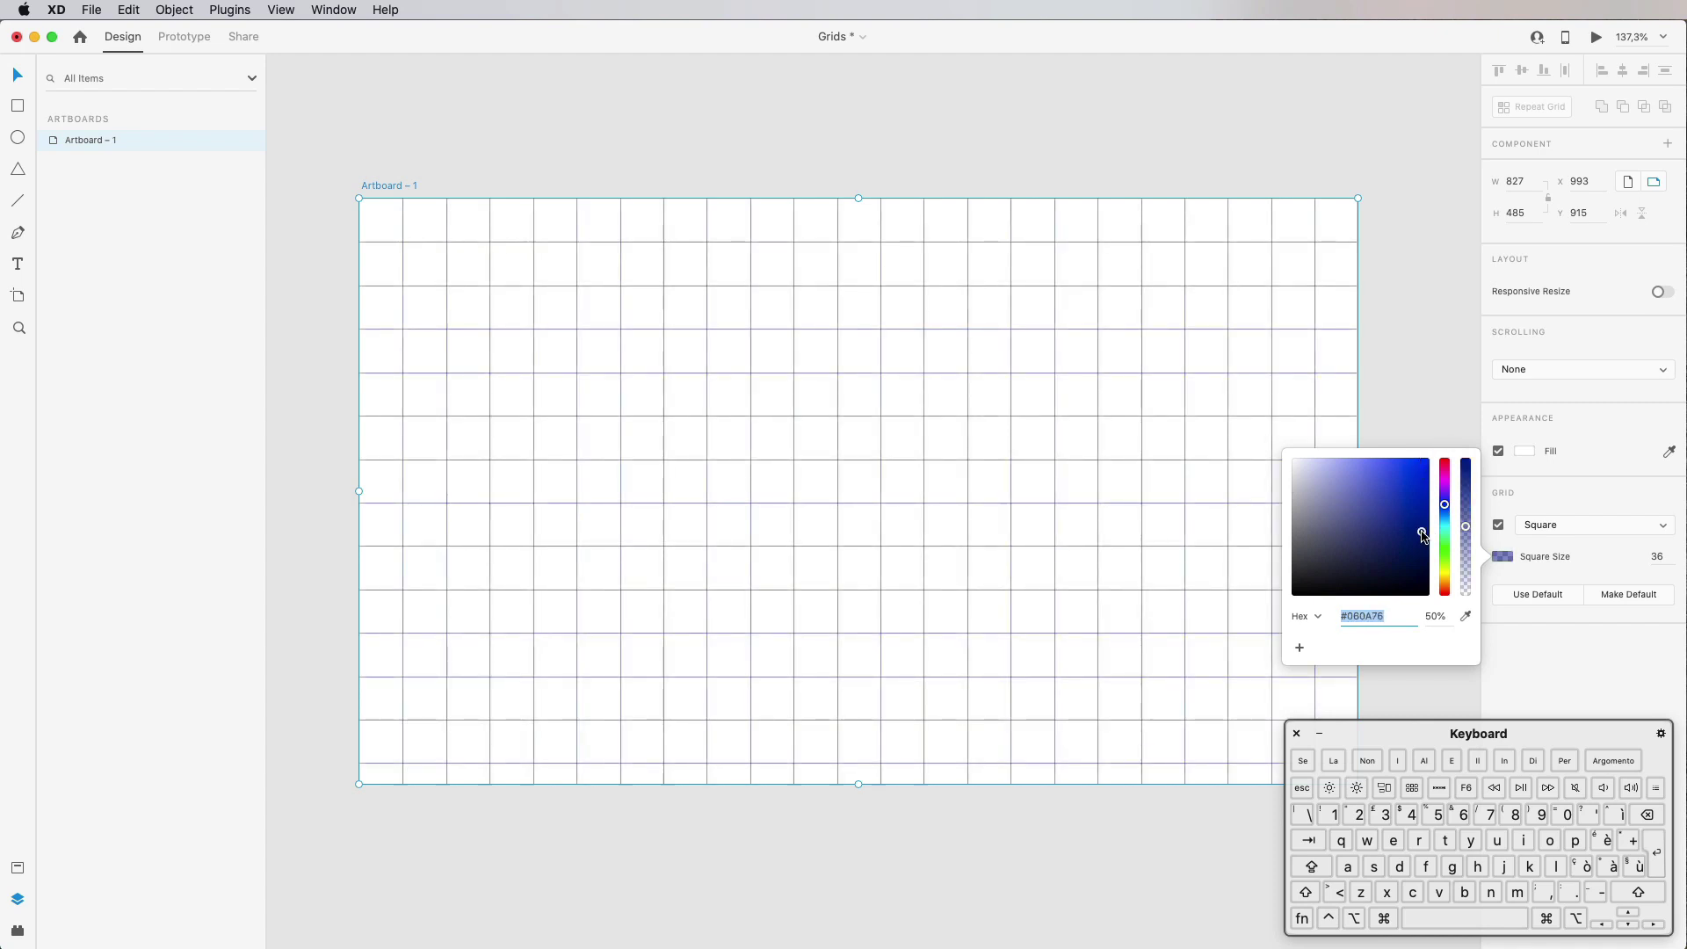
left_click(1341, 531)
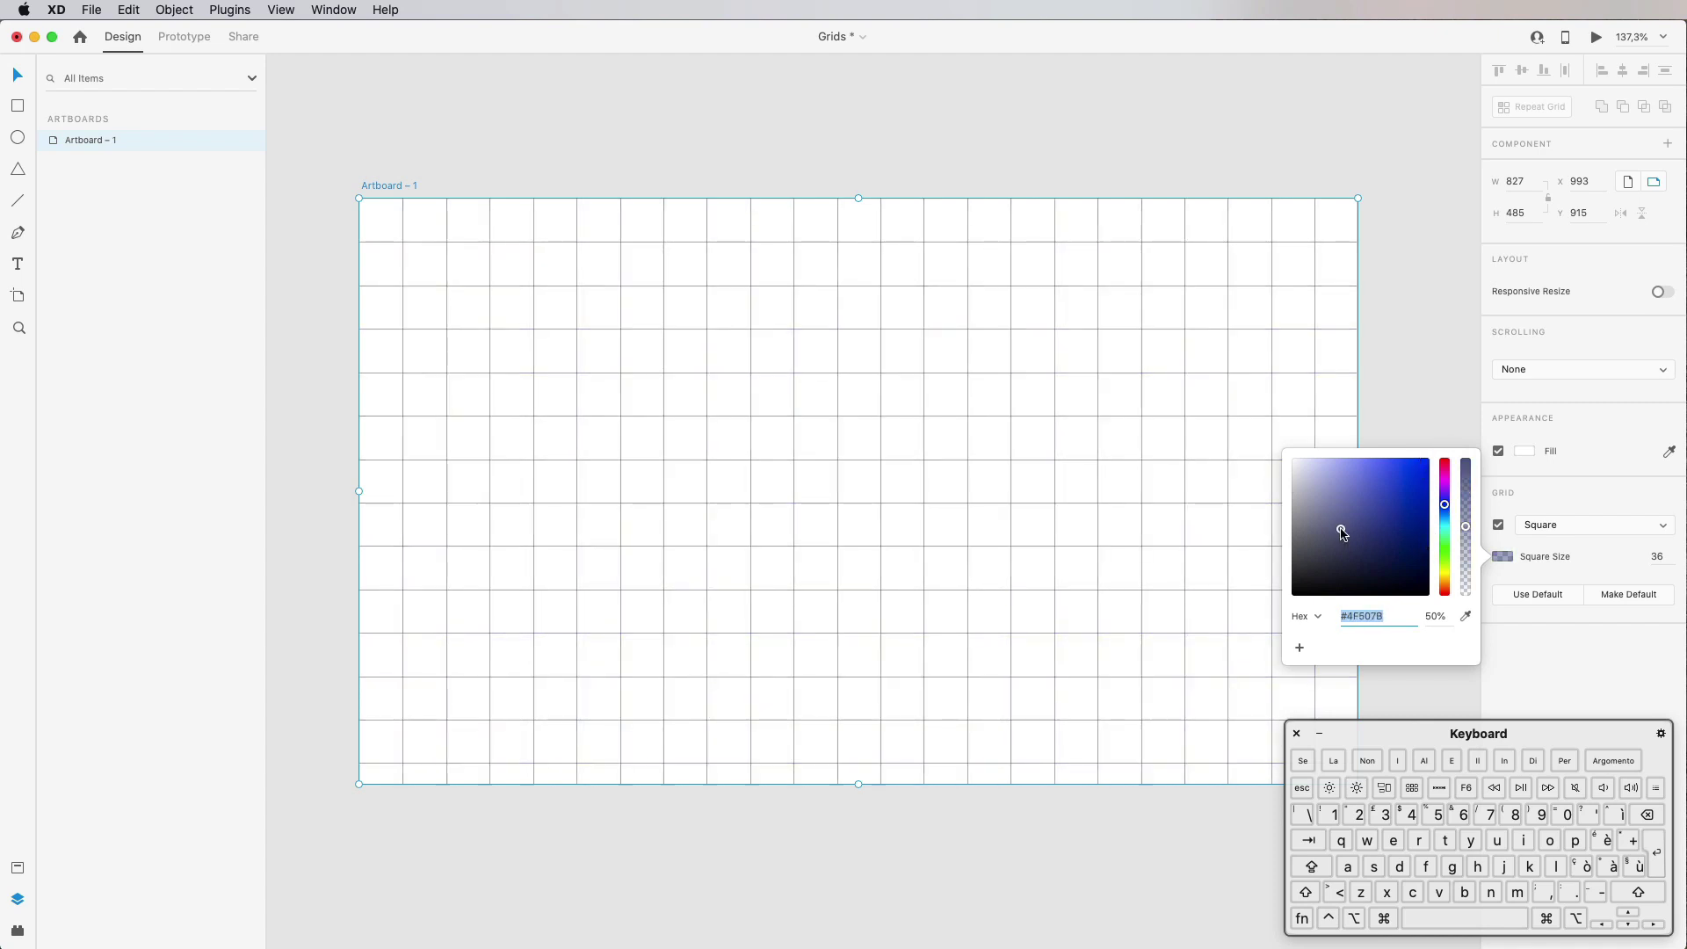
left_click(1601, 562)
Step: Try progressively smaller square sizes for the grid, down to about 6, and return the size to 36
key("shift")
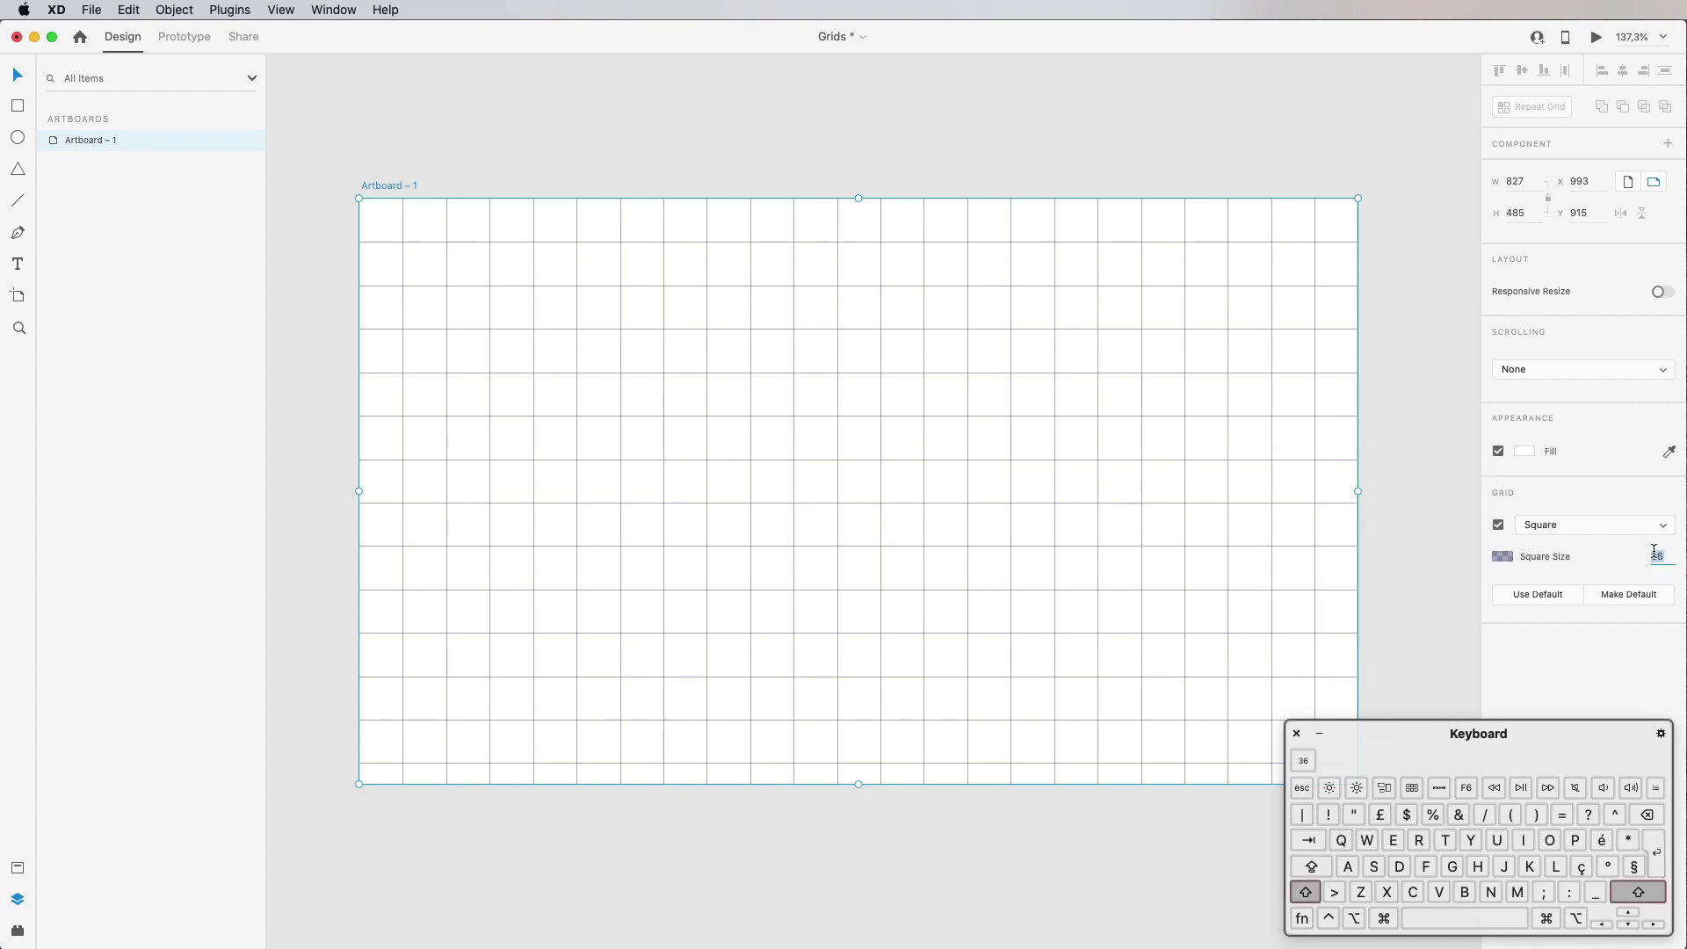
key("shift+Down")
key("Down")
key("Down")
key("Down")
key("Down")
key("Down")
key("Down")
key("Down")
key("Down")
key("Down")
key("Down")
key("Down")
key("Down")
key("Down")
key("Down")
key("Down")
key("Down")
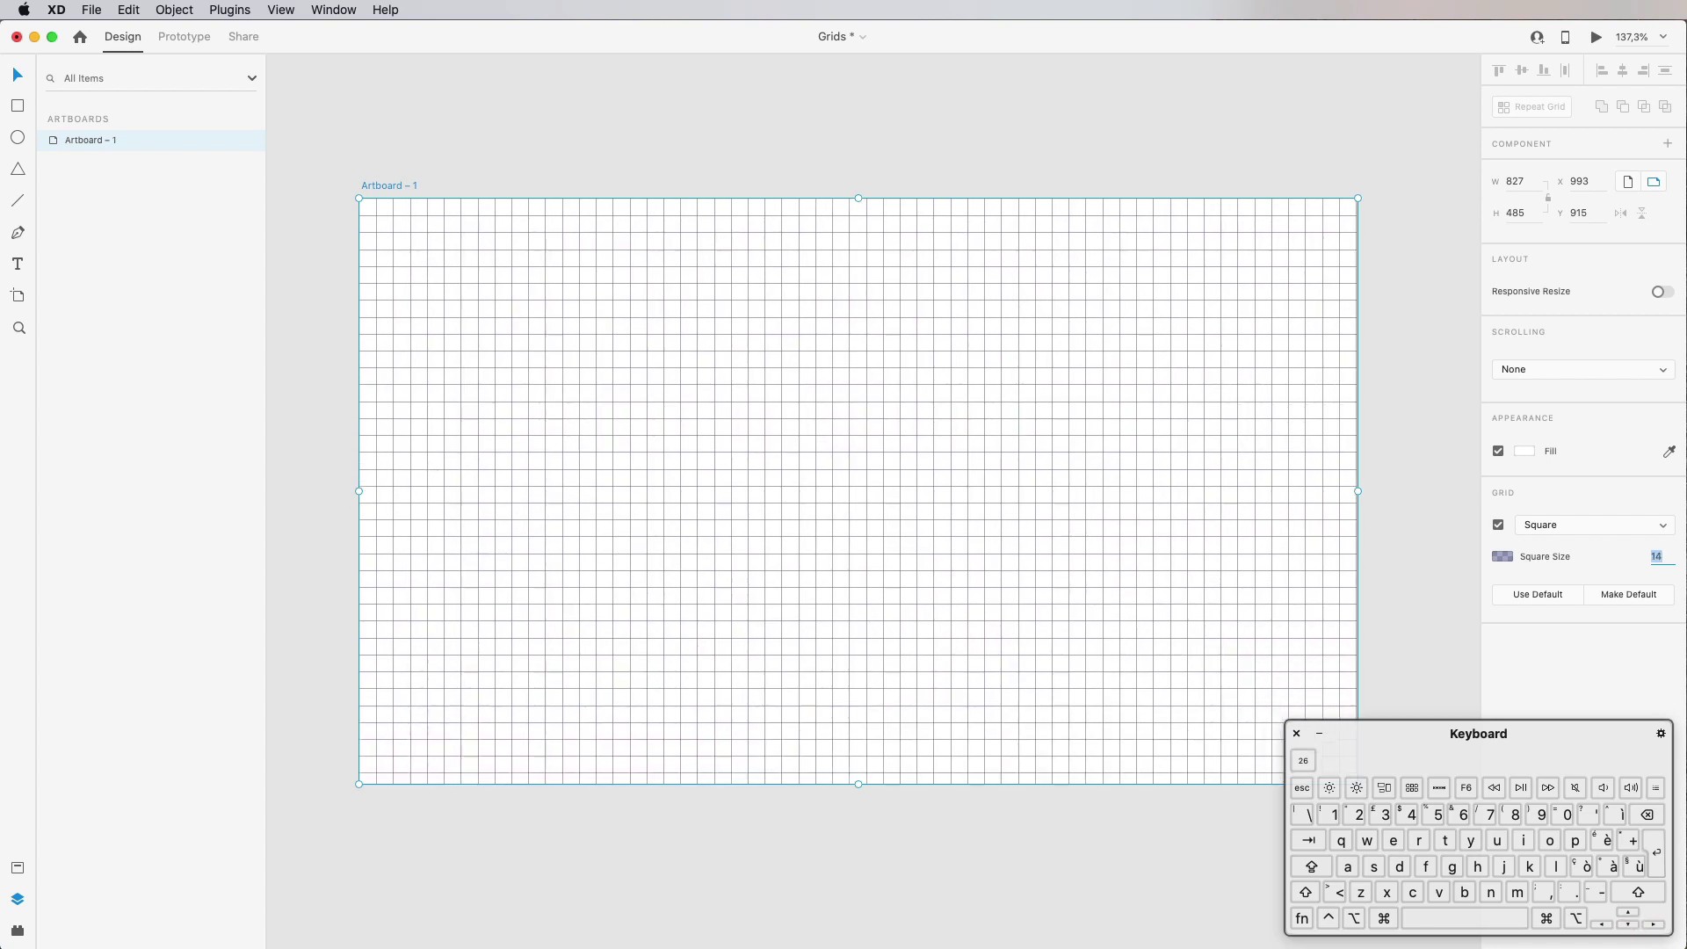
key("Down")
key("Down")
key("Down")
key("Down")
key("Down")
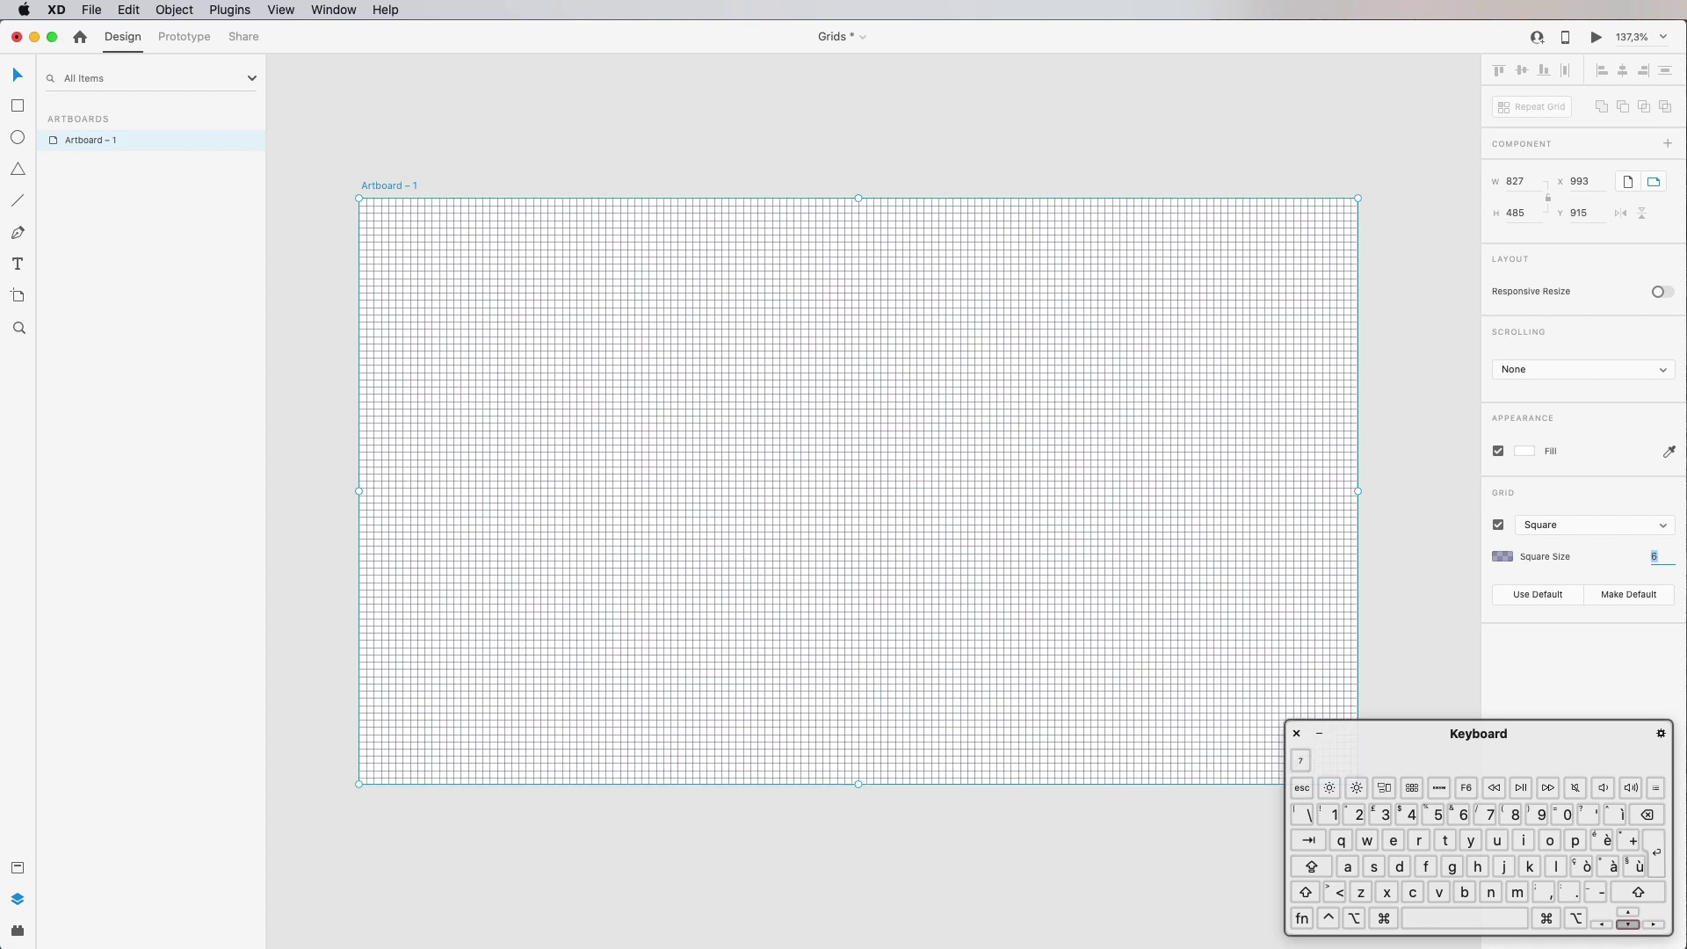
key("Down")
key("Up")
key("Up")
key("Up")
key("Up")
key("Up")
key("Up")
key("Up")
key("Up")
key("Up")
key("Up")
key("Up")
key("Up")
key("Up")
key("Up")
key("Up")
key("Up")
key("Up")
key("Up")
key("Up")
key("Up")
key("Up")
key("Up")
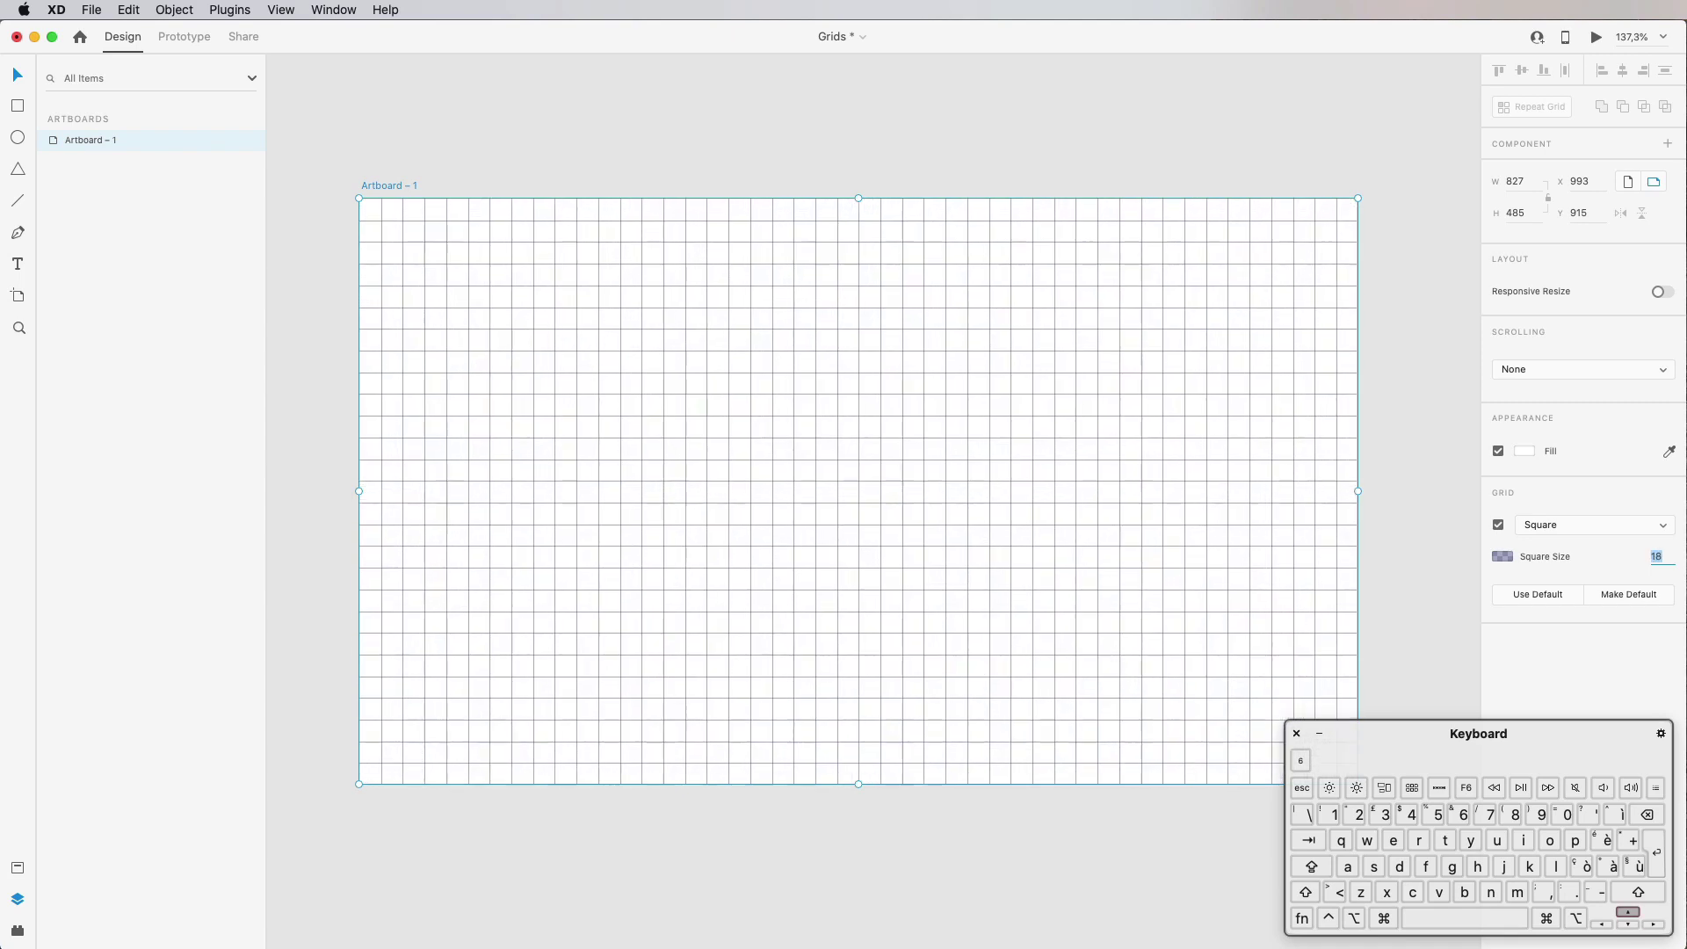
key("Up")
key("Up")
key("Up")
key("Up")
key("Up")
key("Up")
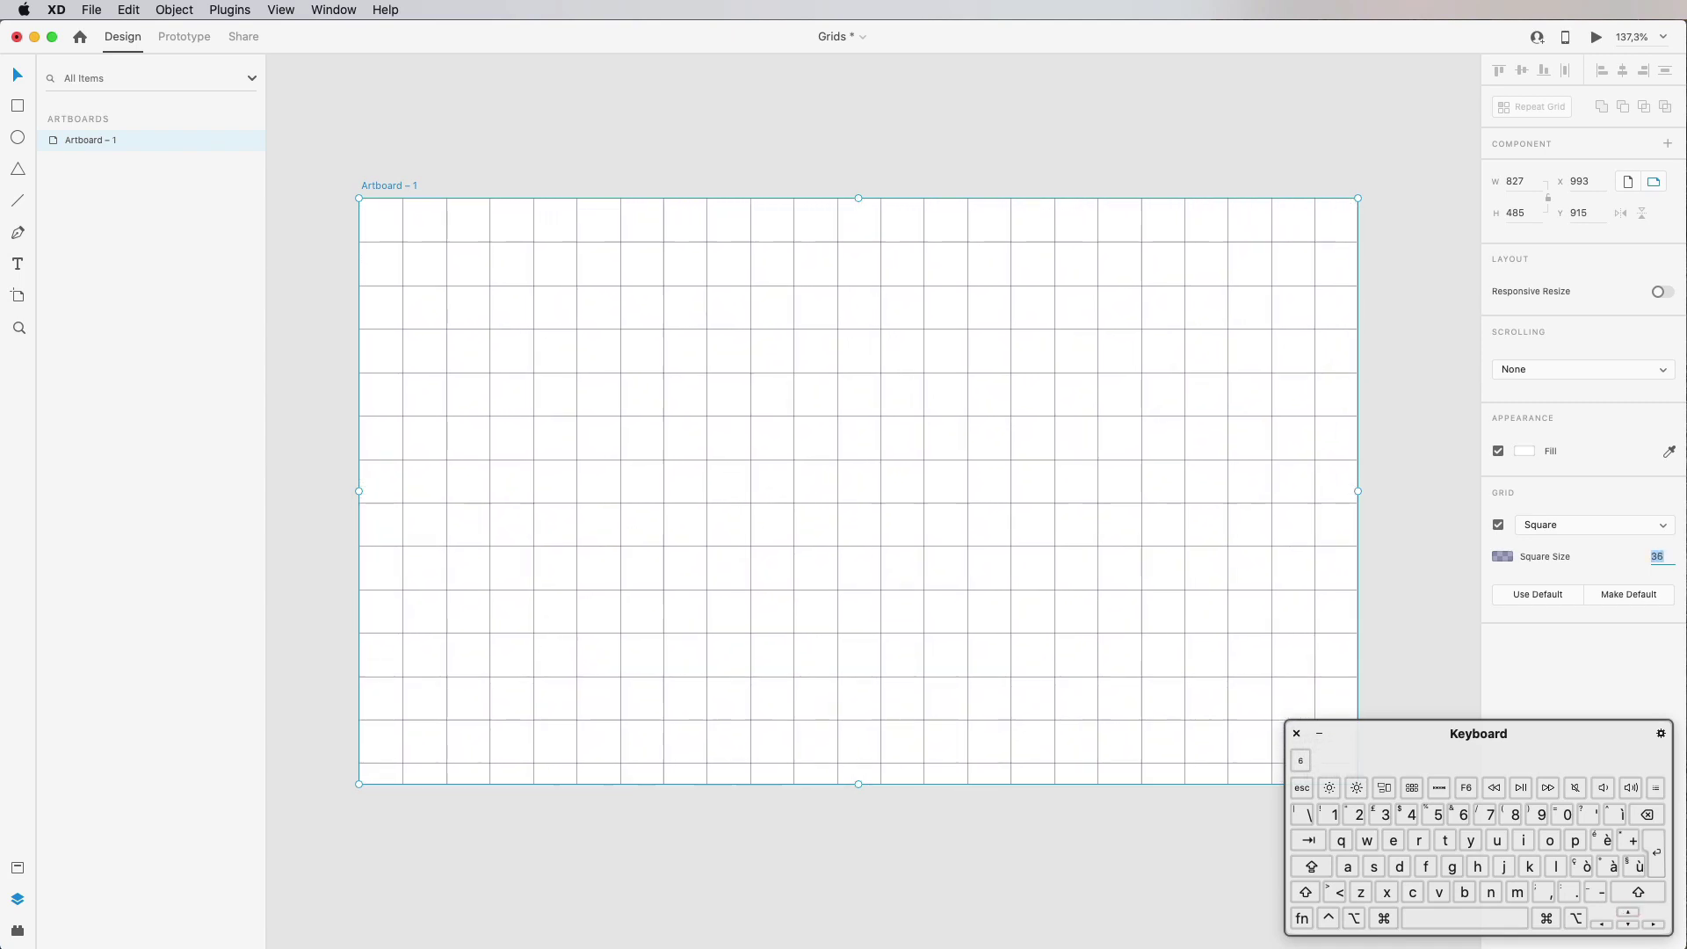
Step: Switch the artboard's grid back to Layout and recolour its columns to a light violet-blue
left_click(1611, 532)
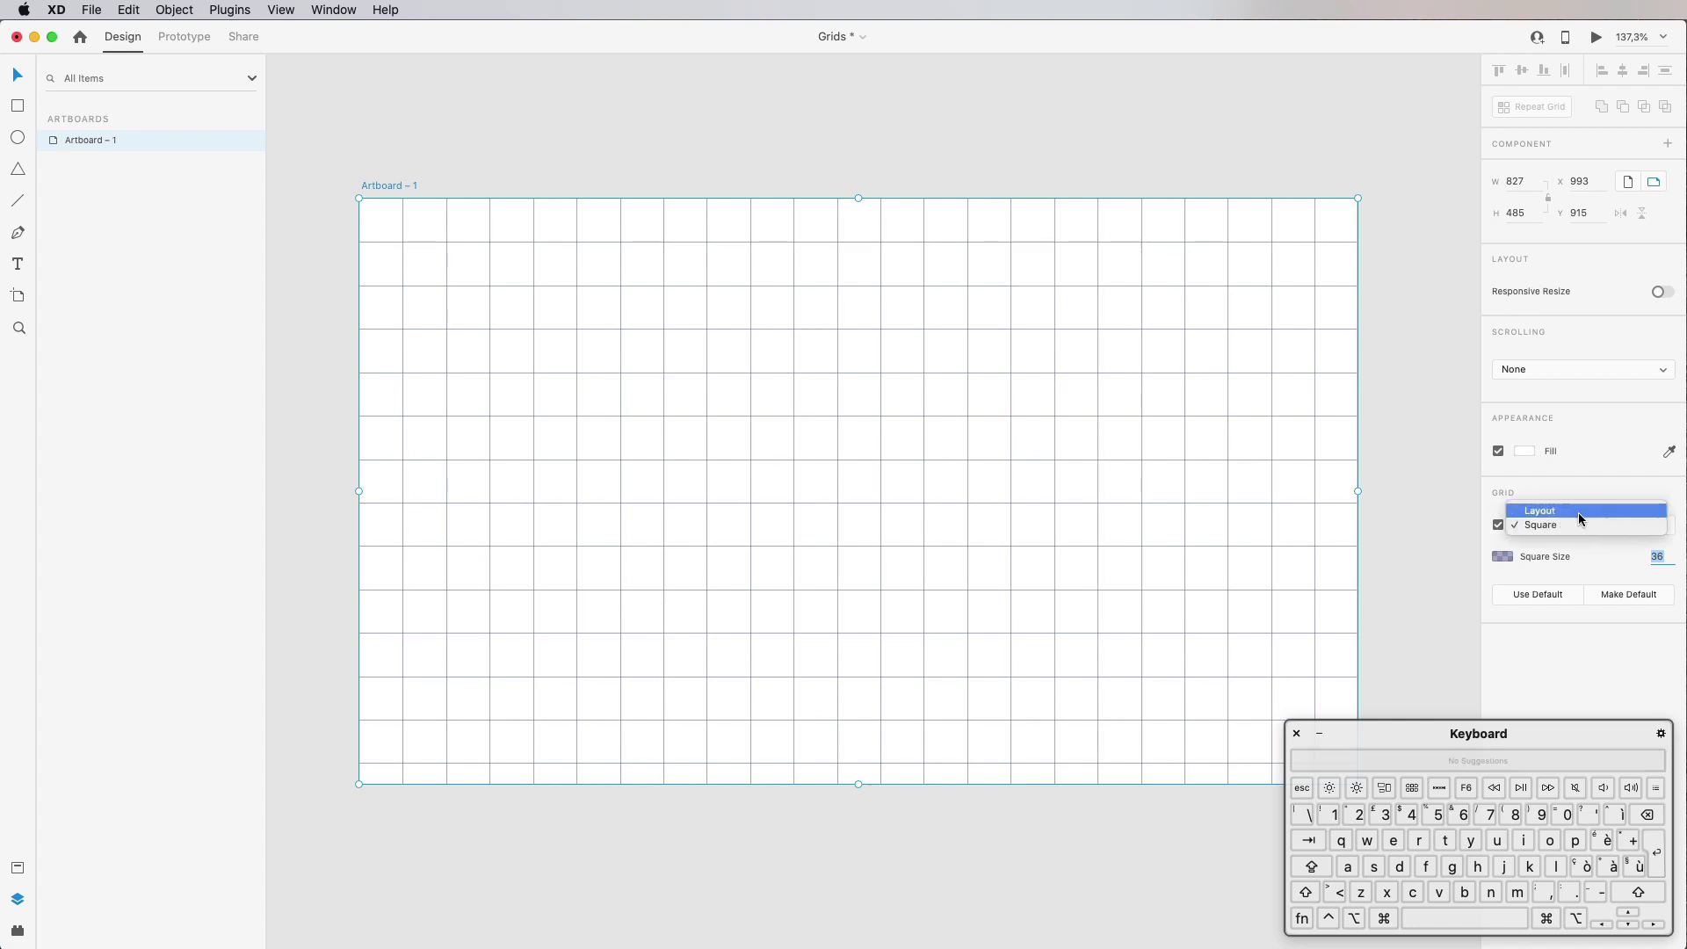
left_click(1578, 514)
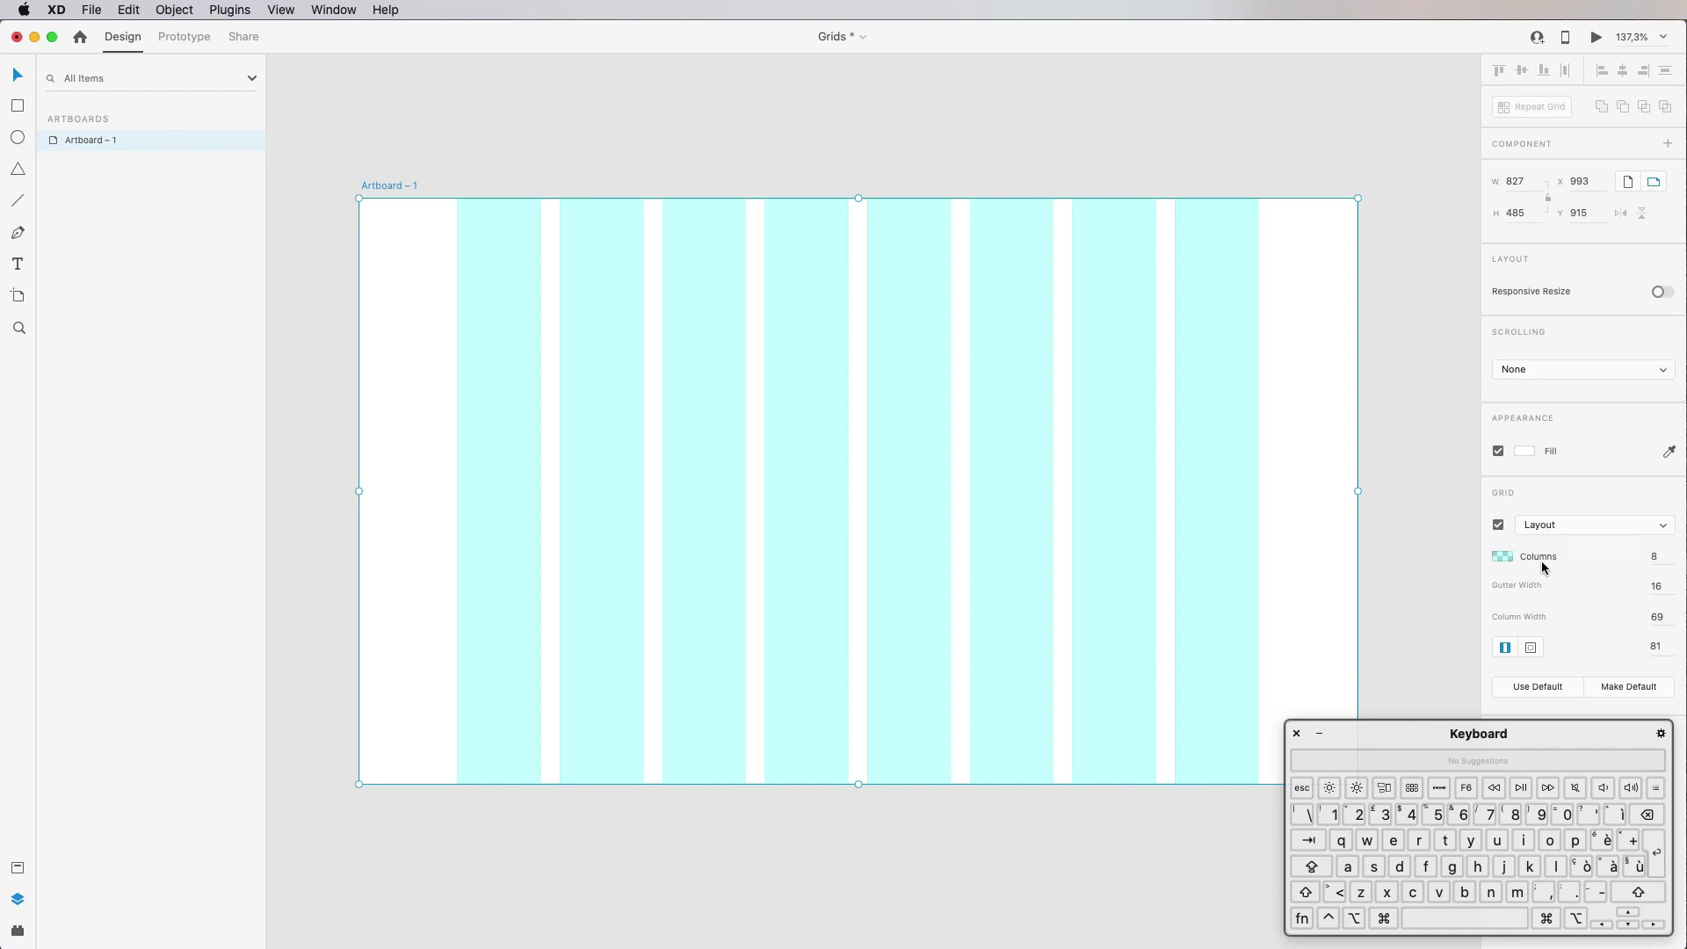
left_click(1500, 559)
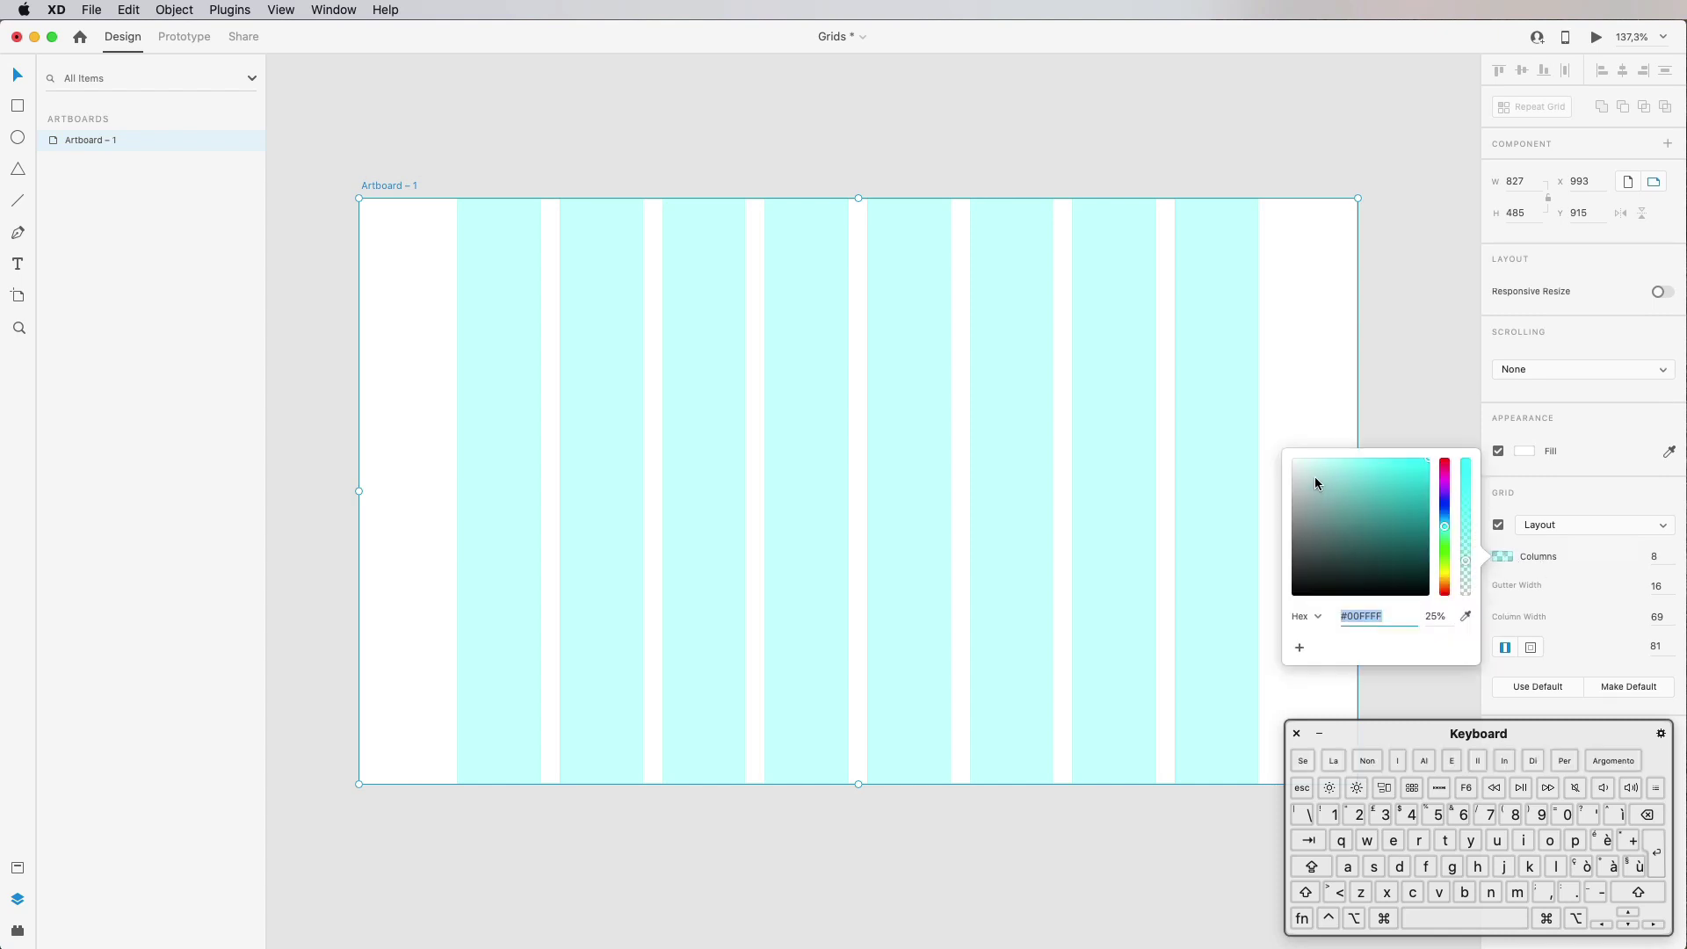
left_click_drag(1330, 489, 1293, 511)
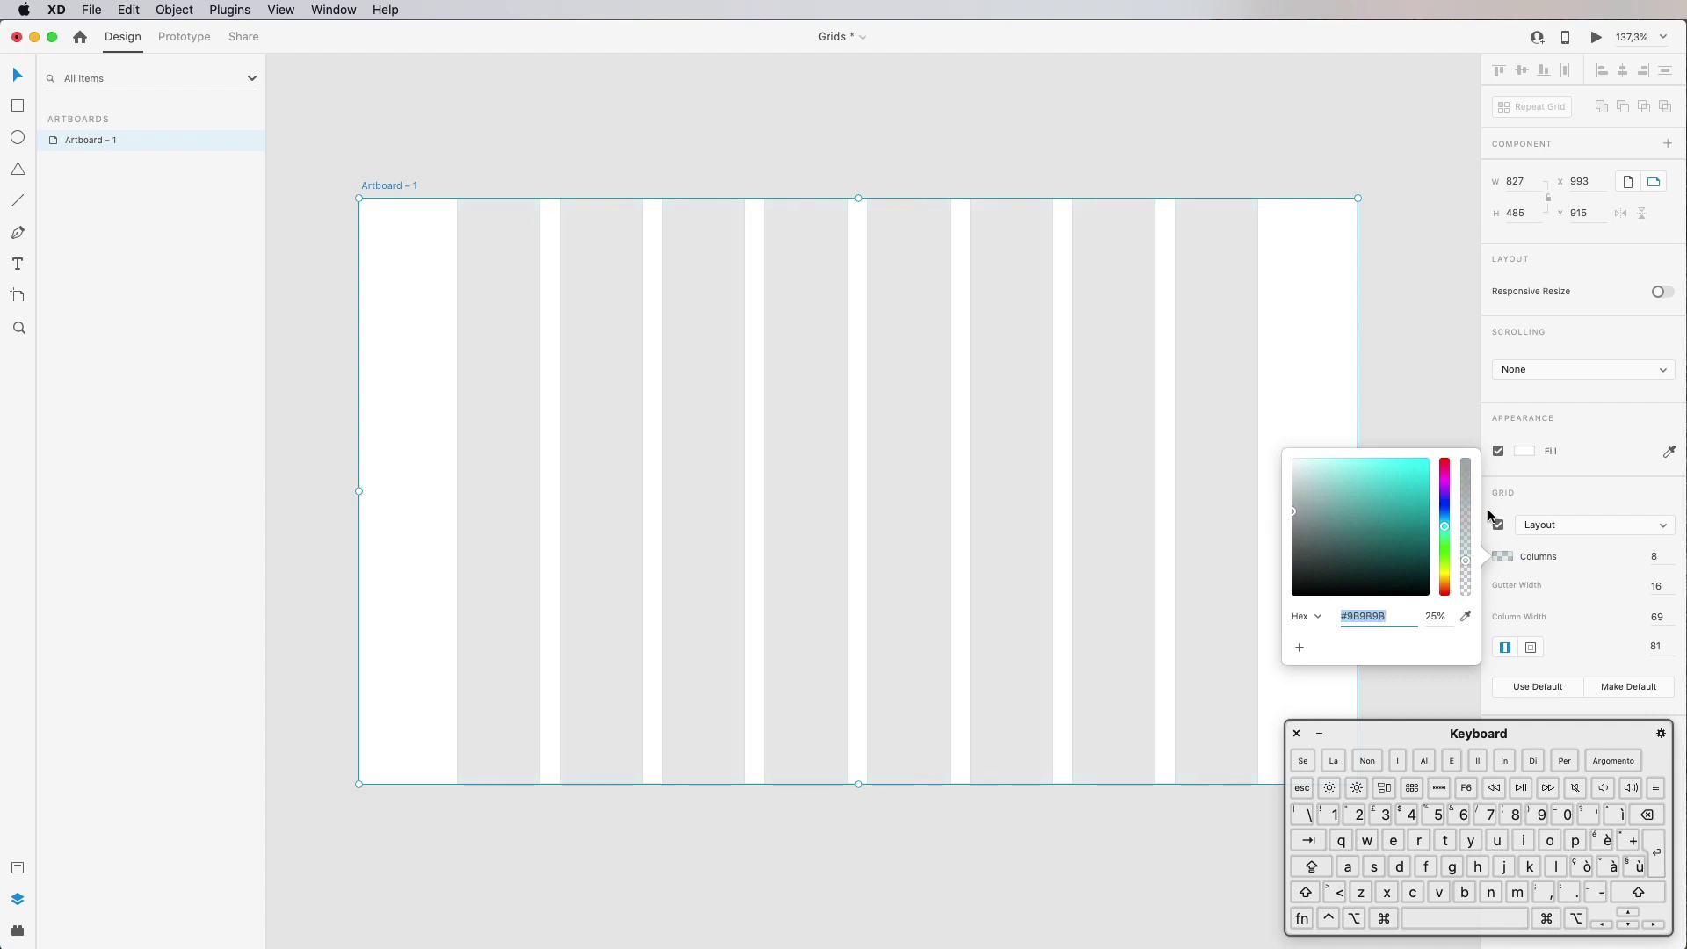
mouse_move(1441, 517)
left_mouse_down()
mouse_move(1371, 493)
mouse_move(1399, 500)
left_mouse_up()
left_click(1573, 545)
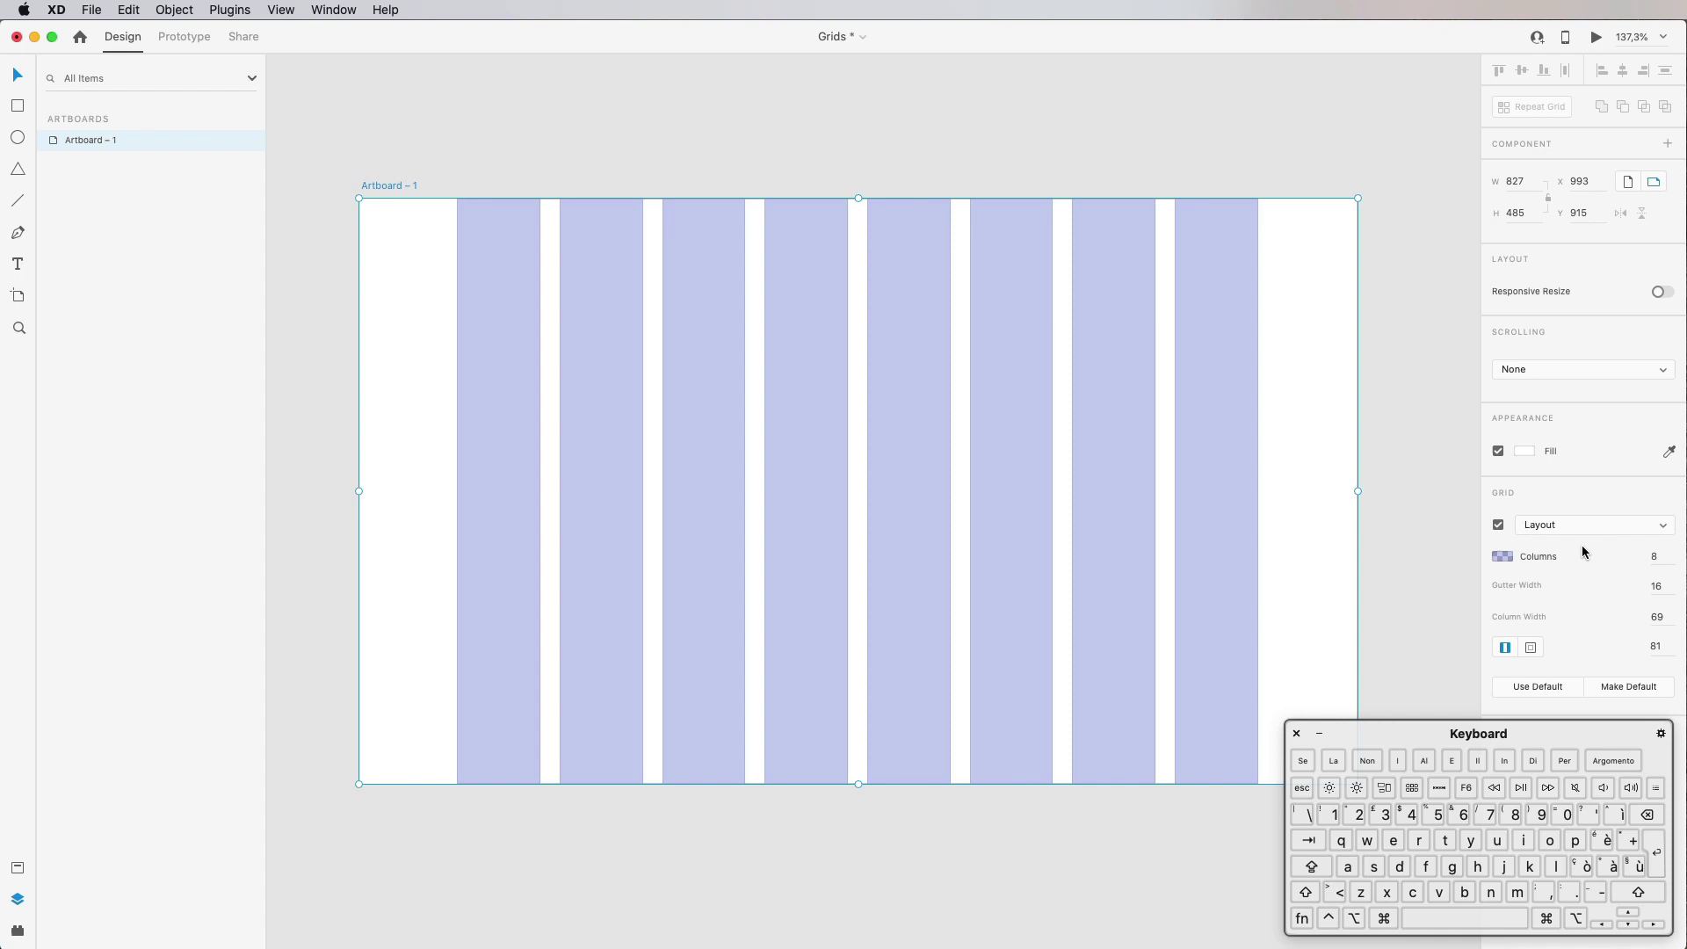
Step: Try raising the number of grid columns to 16 and return it to 8
left_click(1664, 556)
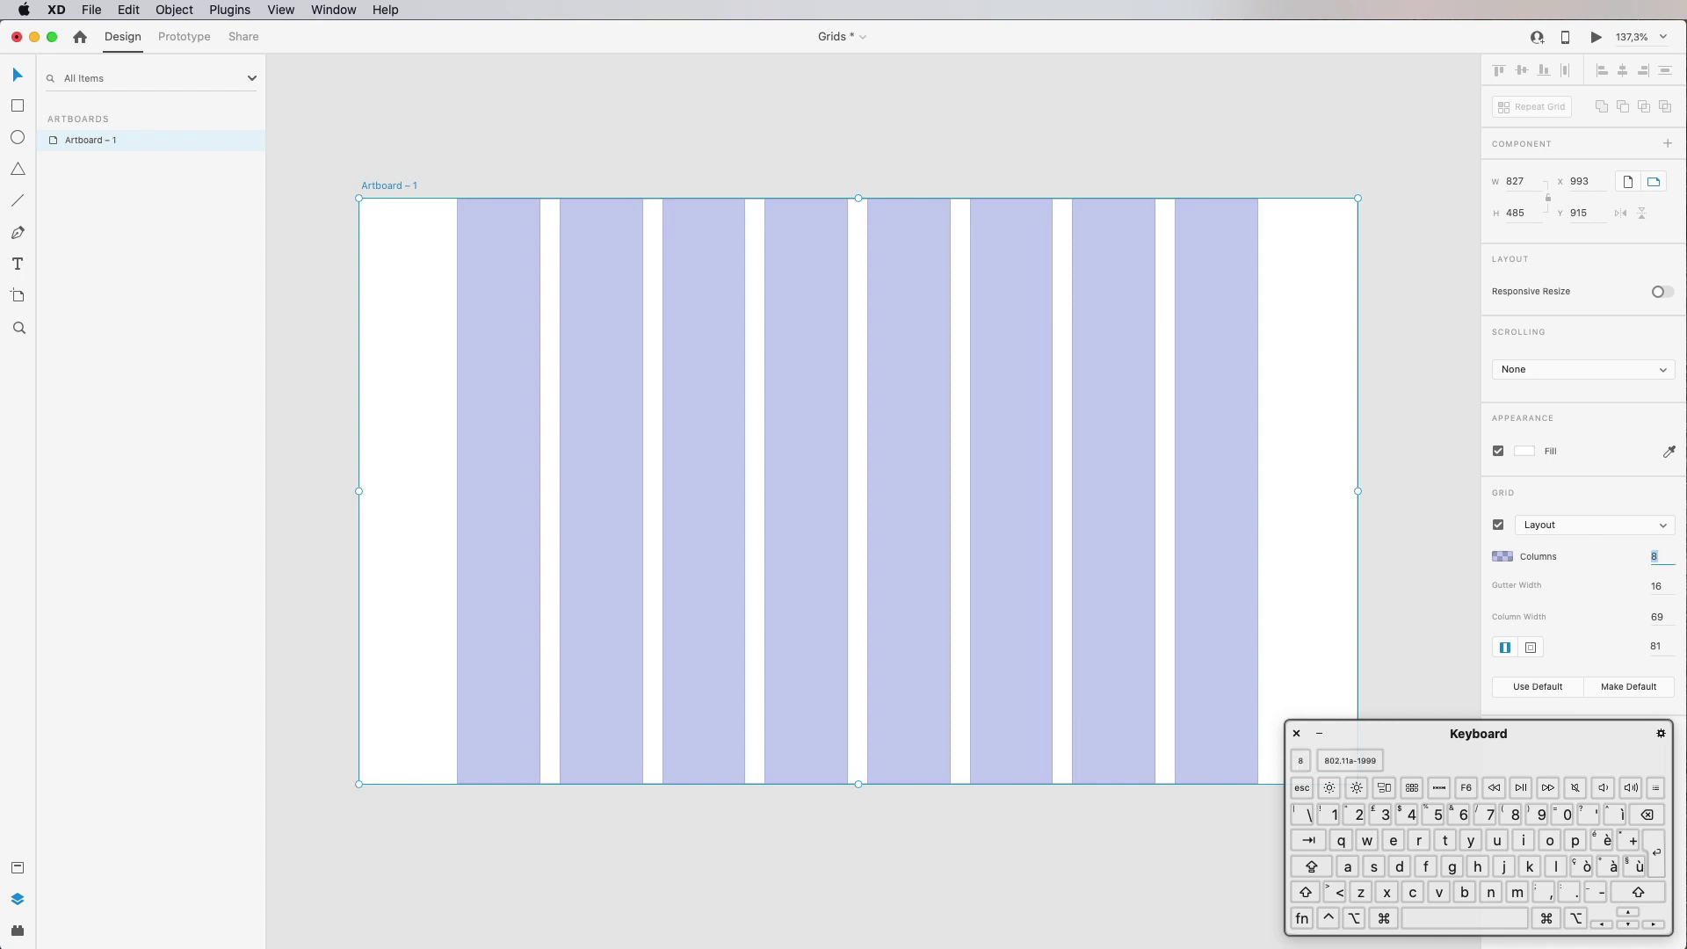
key("Up")
key("Up")
key("Up")
key("Up")
key("Up")
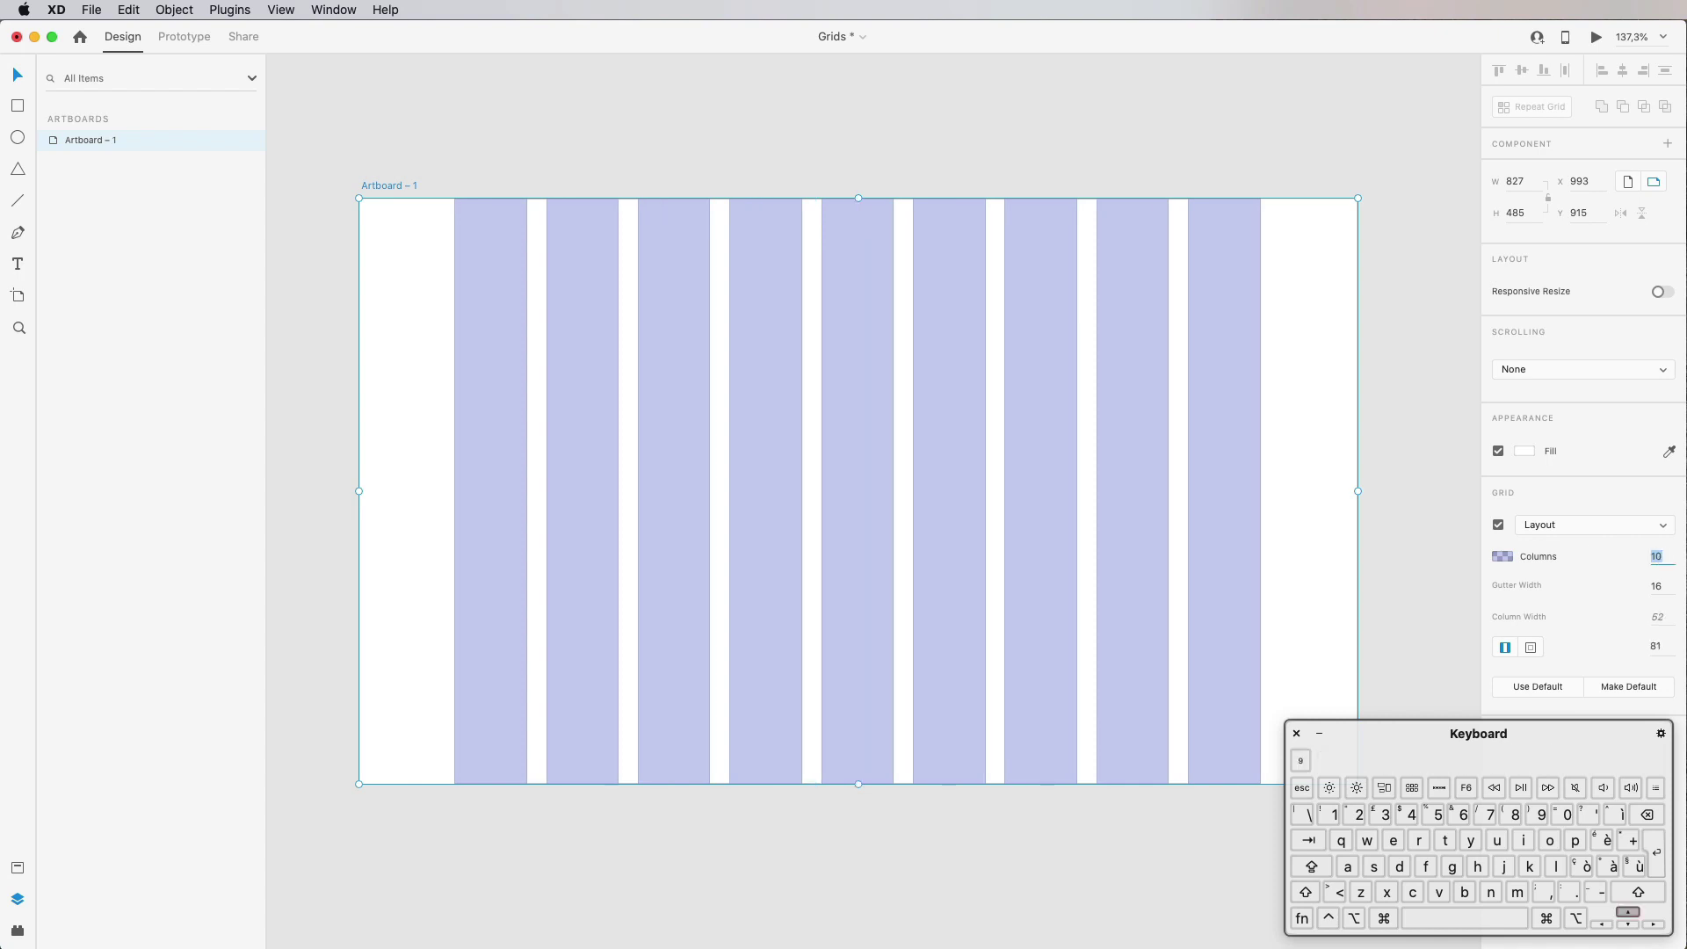
key("Up")
key("Up")
key("Up")
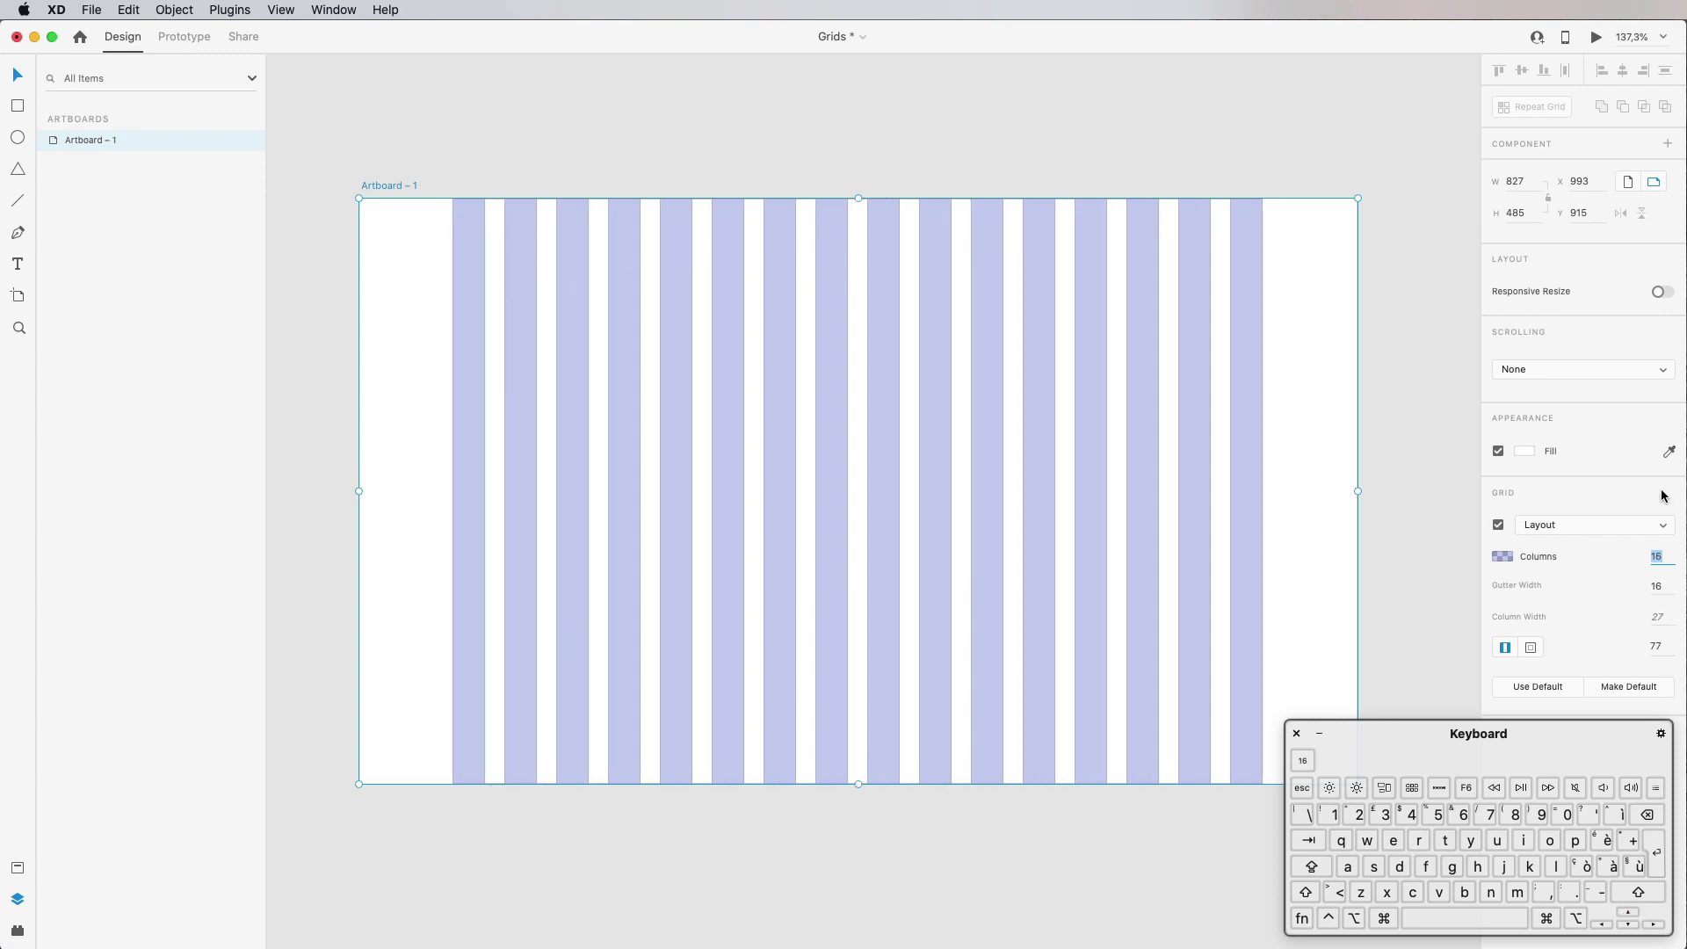
key("Down")
key("Down")
key("Down")
key("Down")
key("Down")
key("Down")
key("Down")
key("Down")
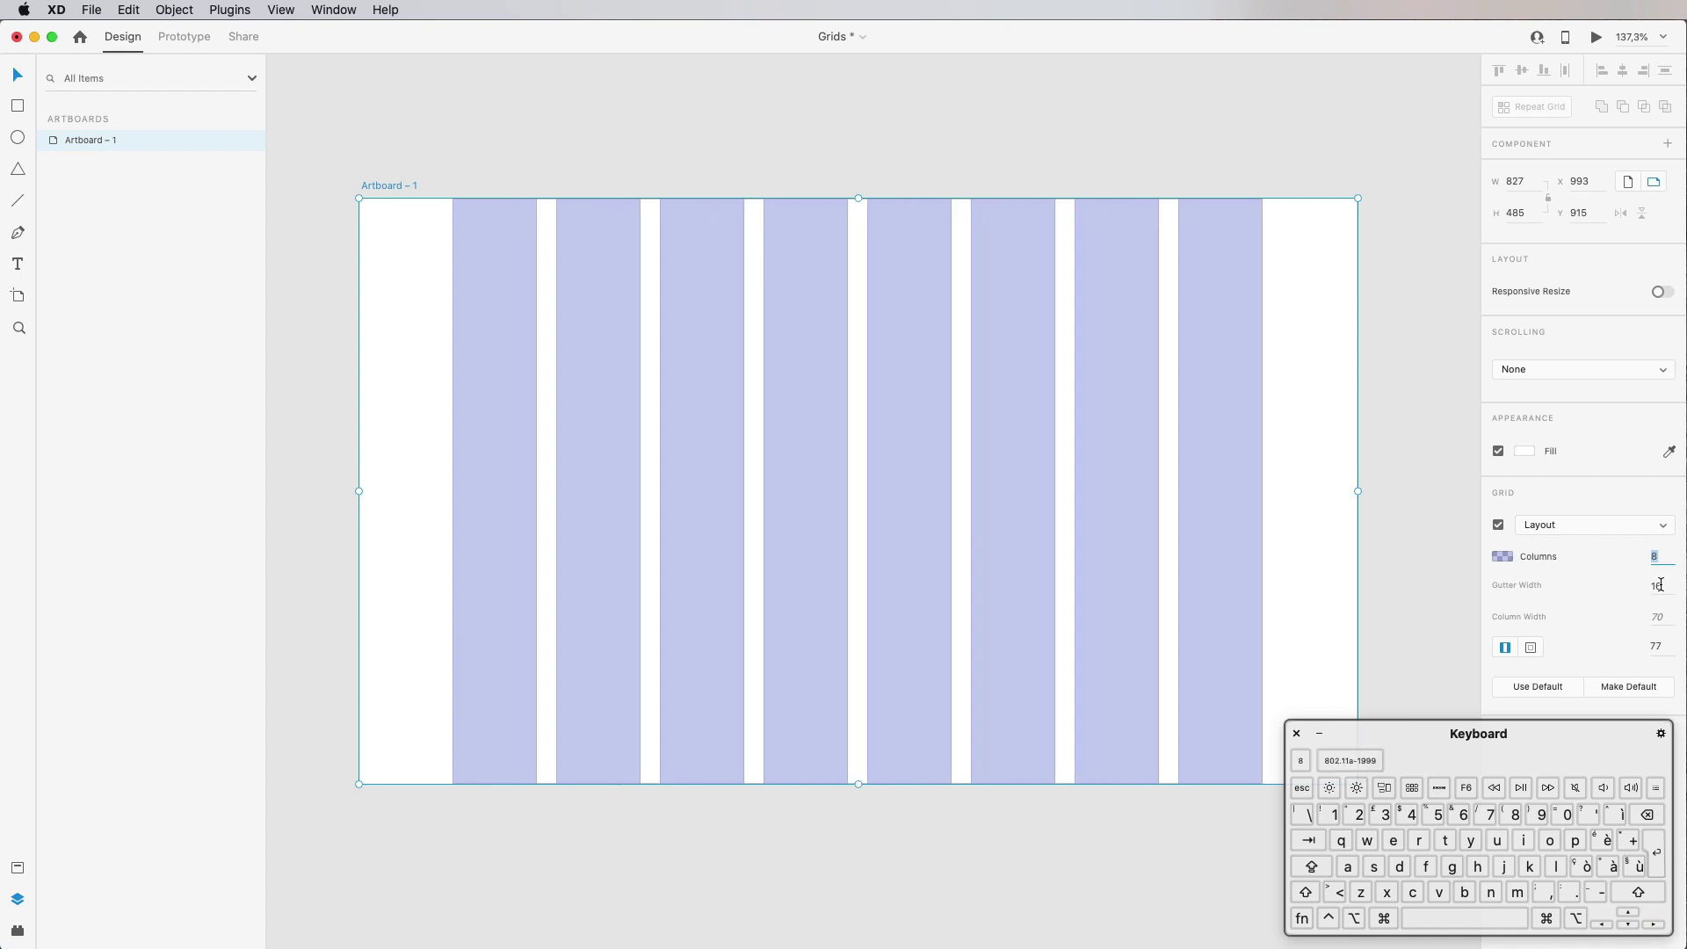
Step: Try wider gutters between the grid columns and leave the gutter width at 19
left_click(1661, 585)
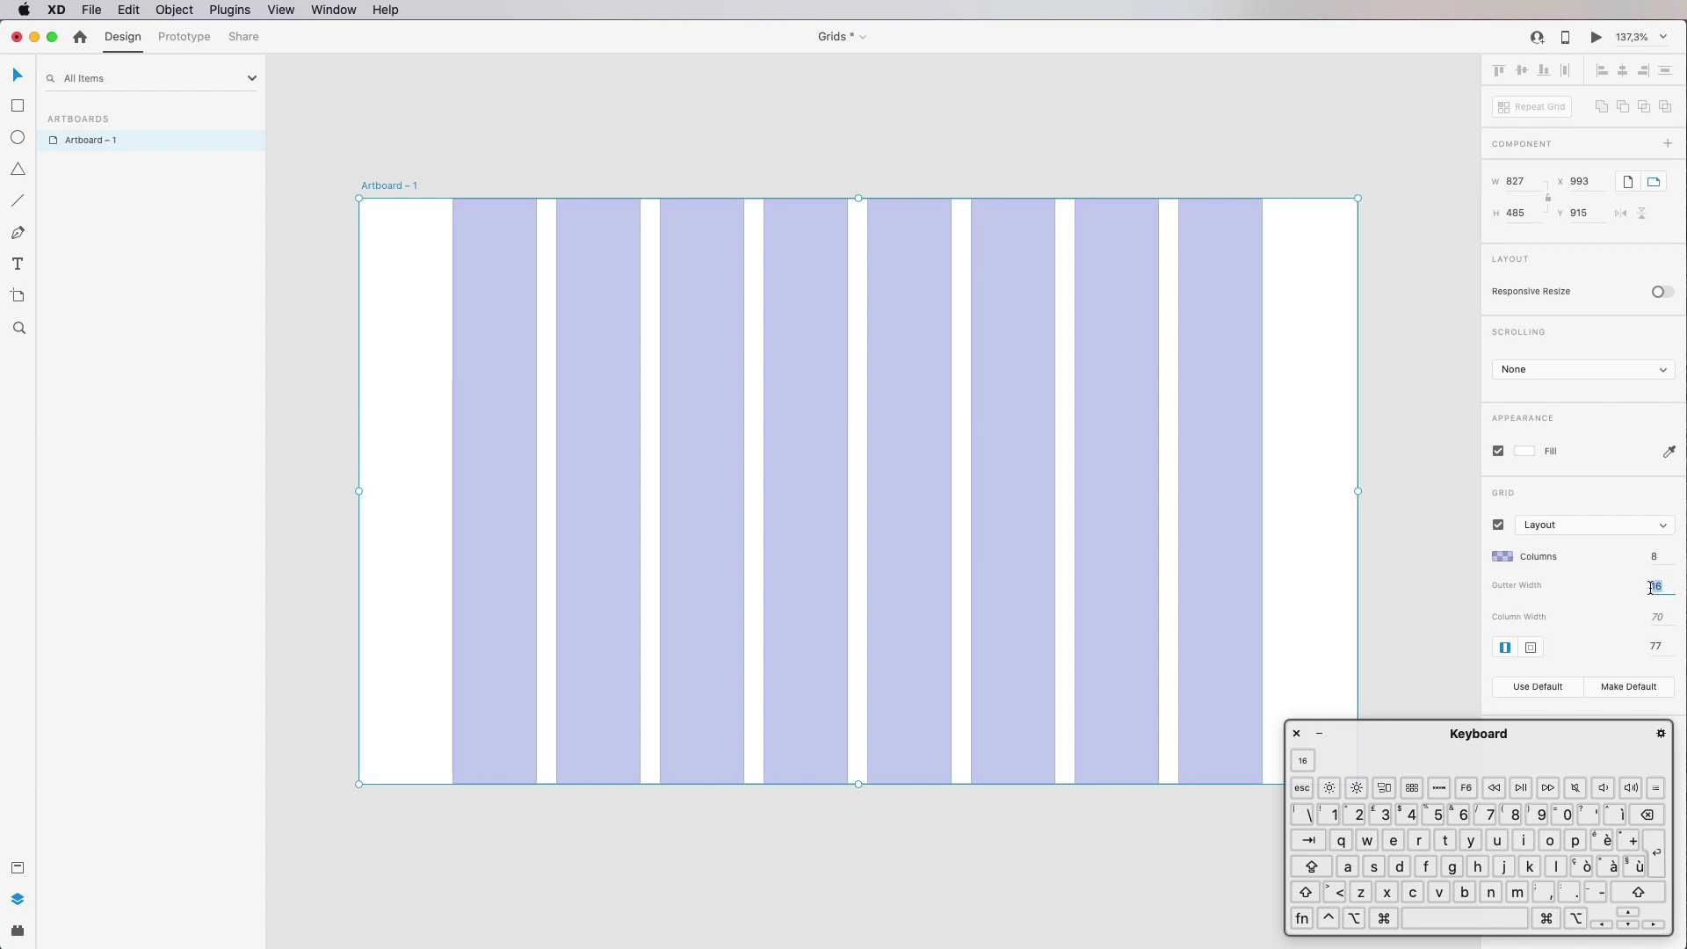
key("Up")
key("Up")
key("Up")
key("Up")
key("Up")
key("Up")
key("Up")
key("Up")
key("Up")
key("Up")
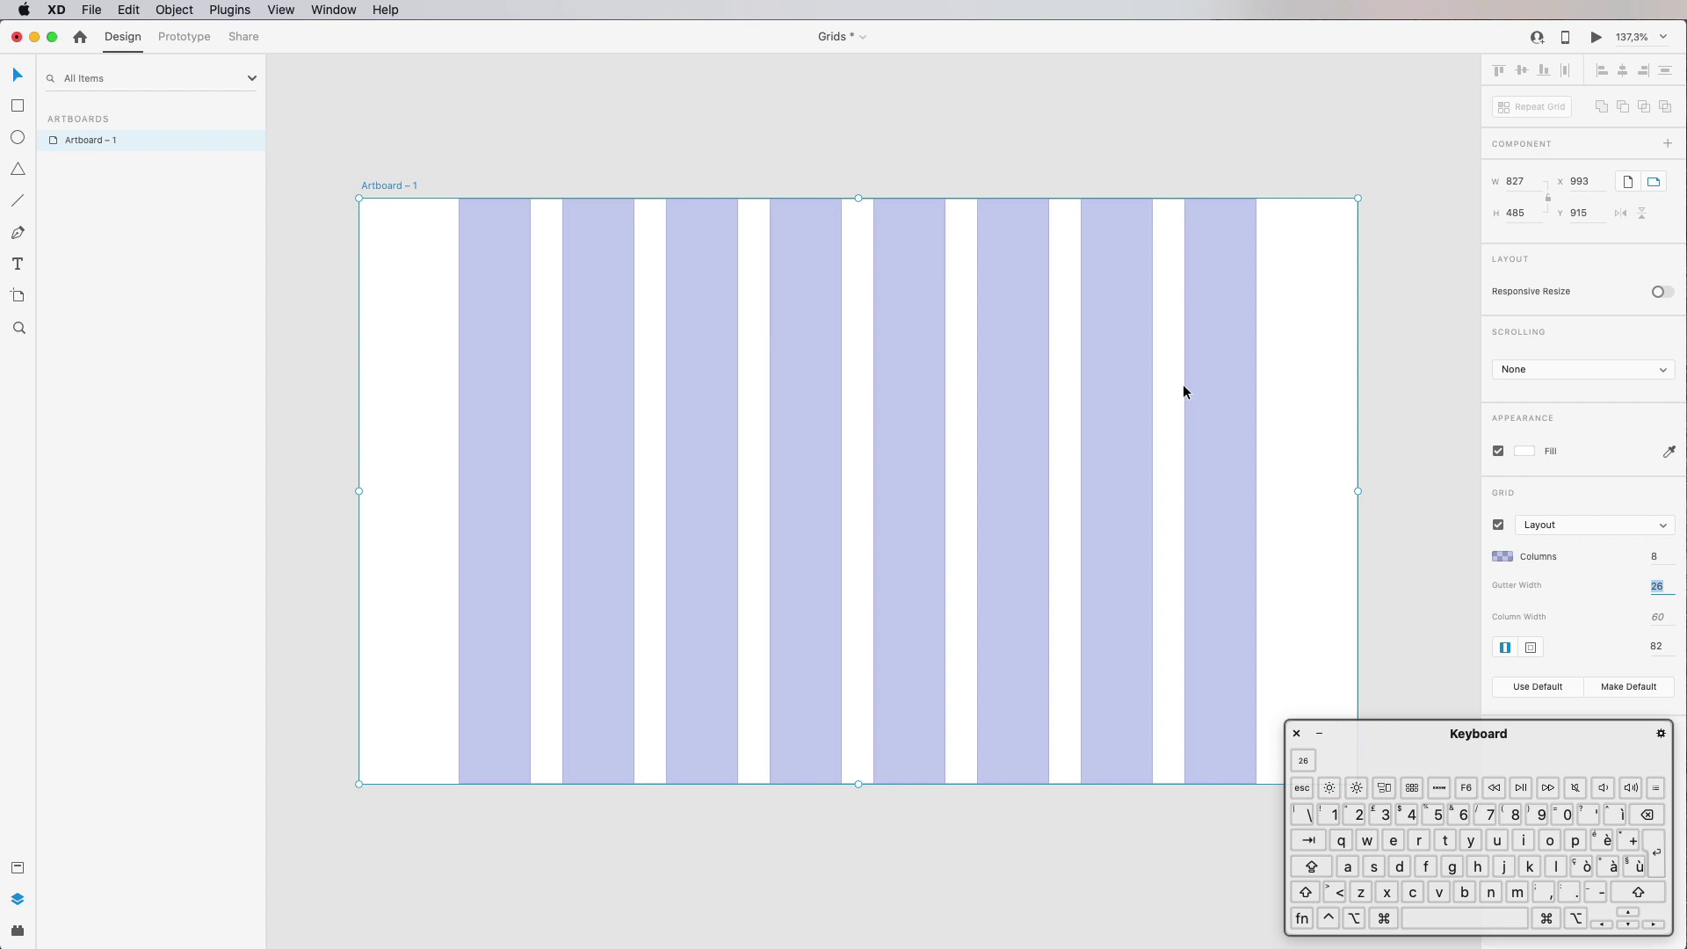
key("Up")
key("Up")
key("Up")
key("Up")
key("Up")
key("Down")
key("Down")
key("Down")
key("Down")
key("Down")
key("Down")
key("Down")
key("Down")
key("Down")
key("Down")
key("Down")
key("Down")
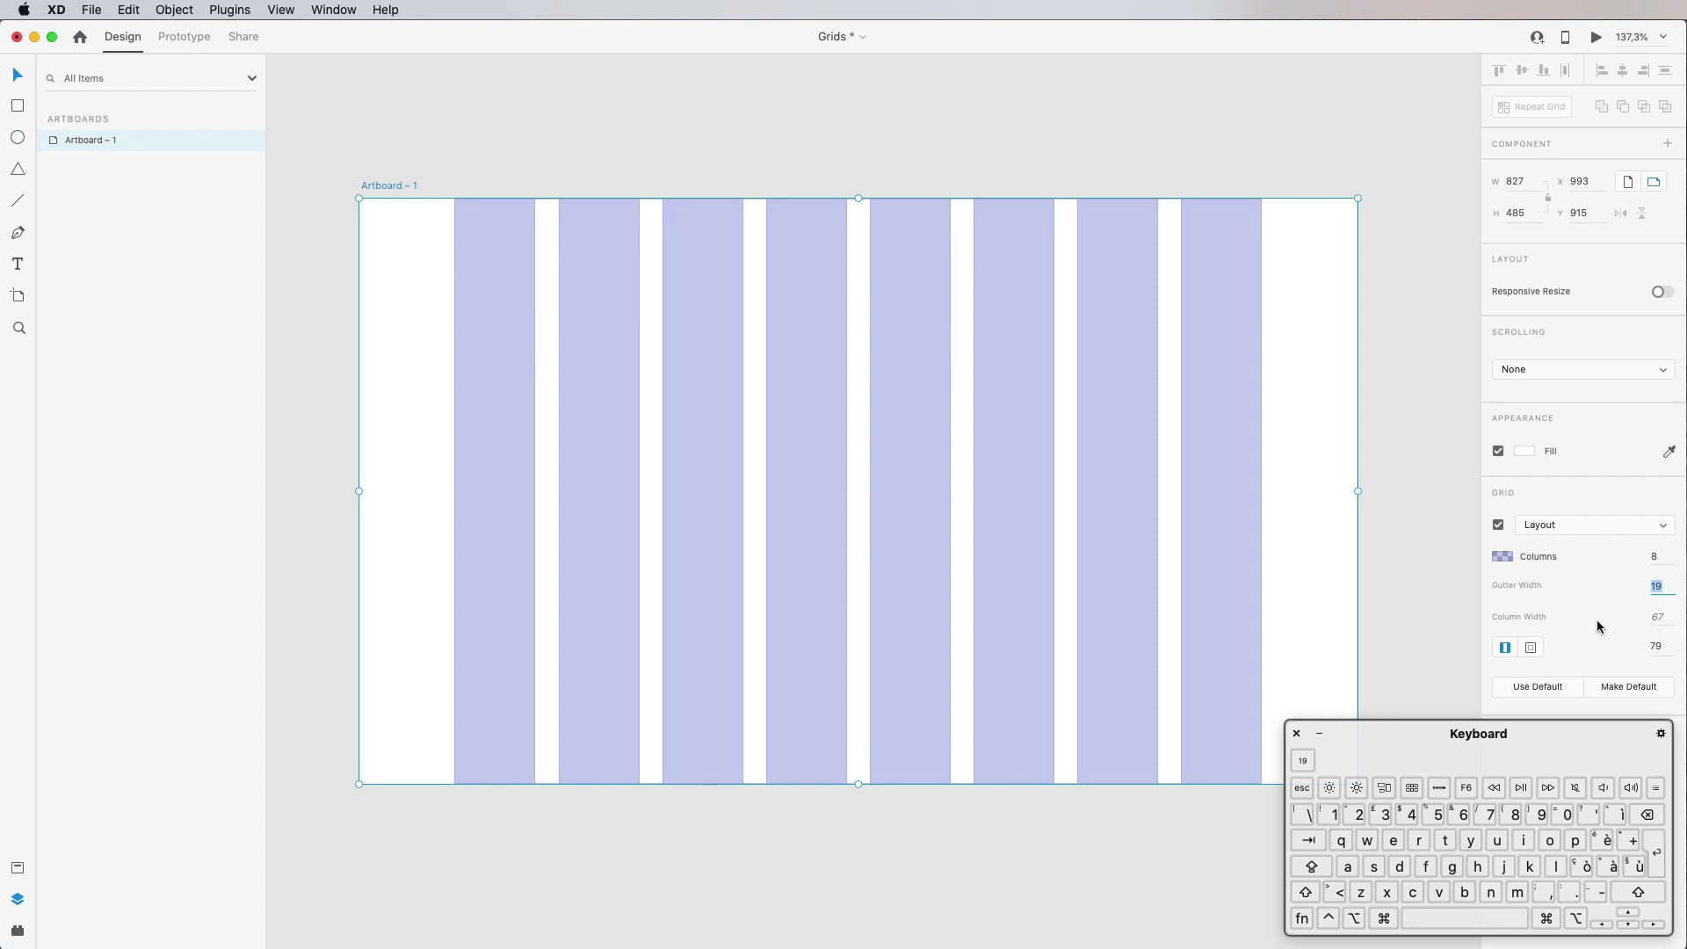
Step: Adjust the grid's column width up and down and leave it at 73
left_click(1668, 616)
key("Up")
key("Up")
key("Up")
key("Up")
key("Up")
key("Up")
key("Up")
key("Up")
key("Up")
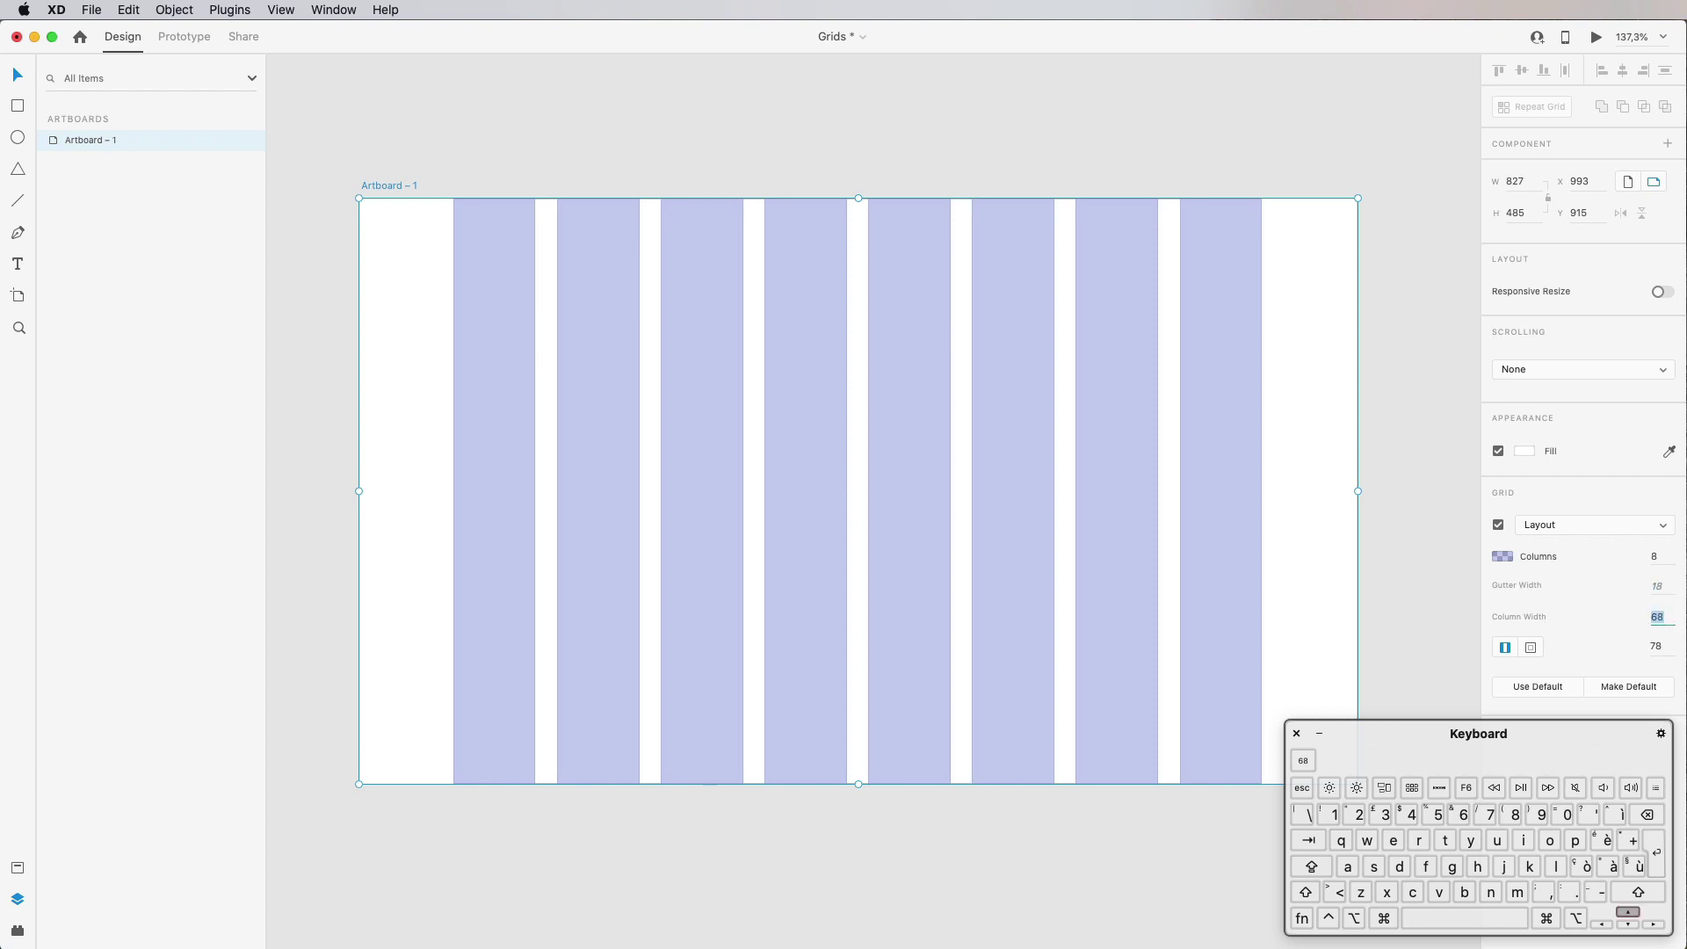
key("Down")
key("Down")
key("Down")
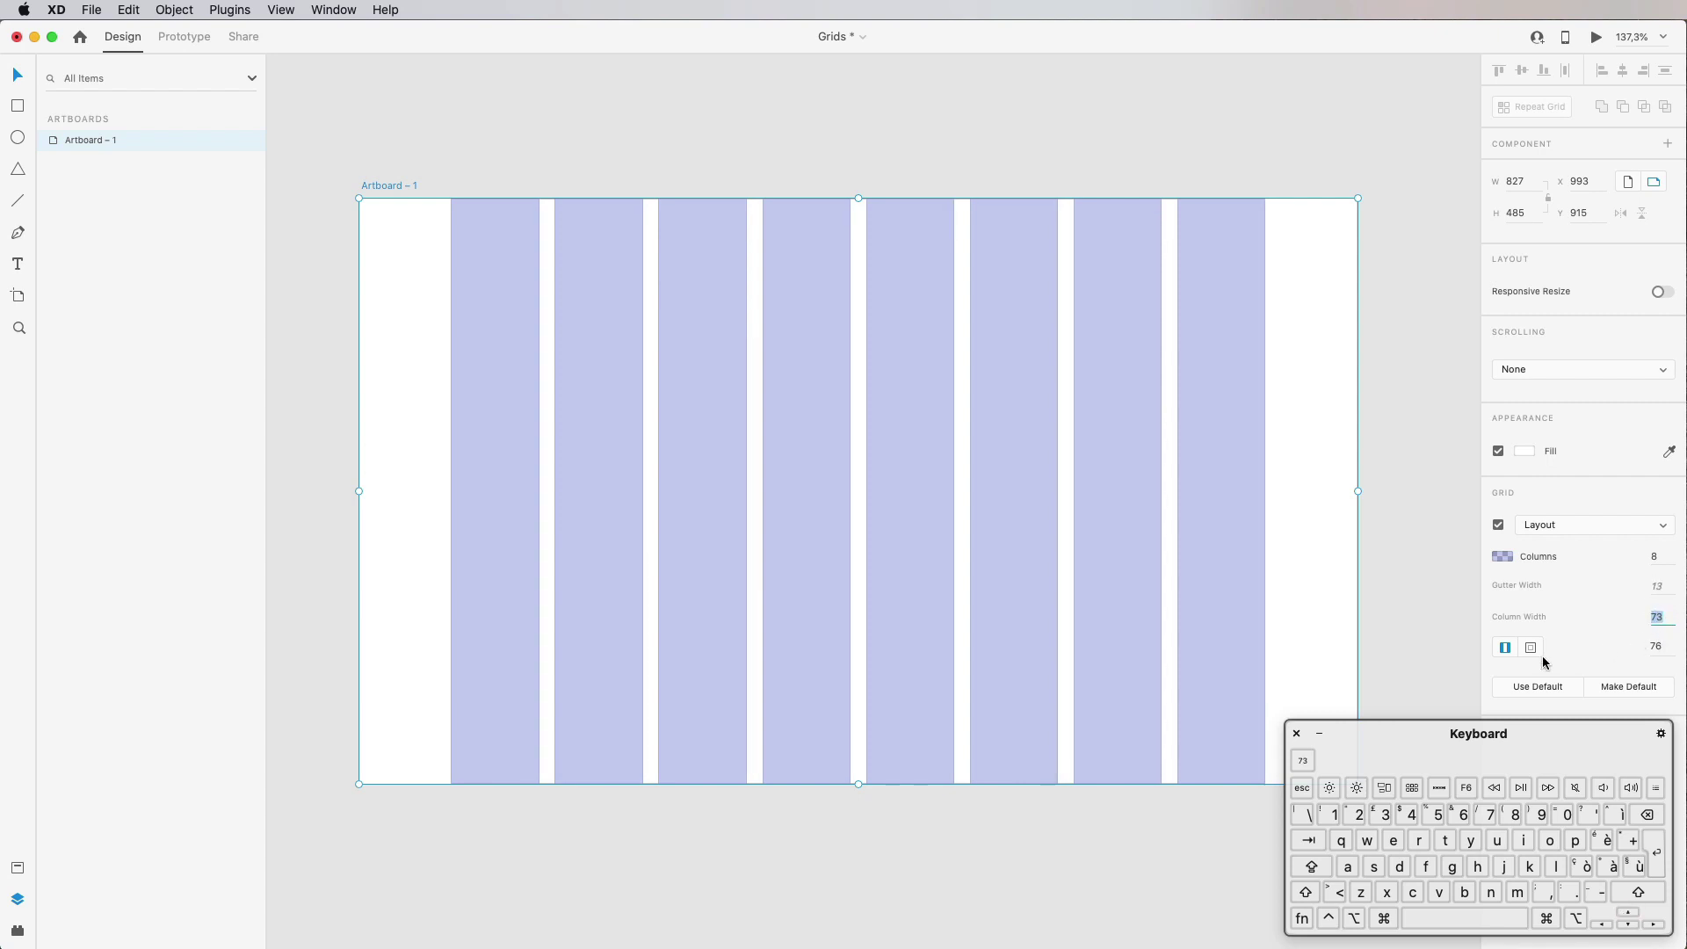
Step: Use a separate margin for each side of the layout grid, with the right margin at 146 and the left at 78
left_click(1655, 648)
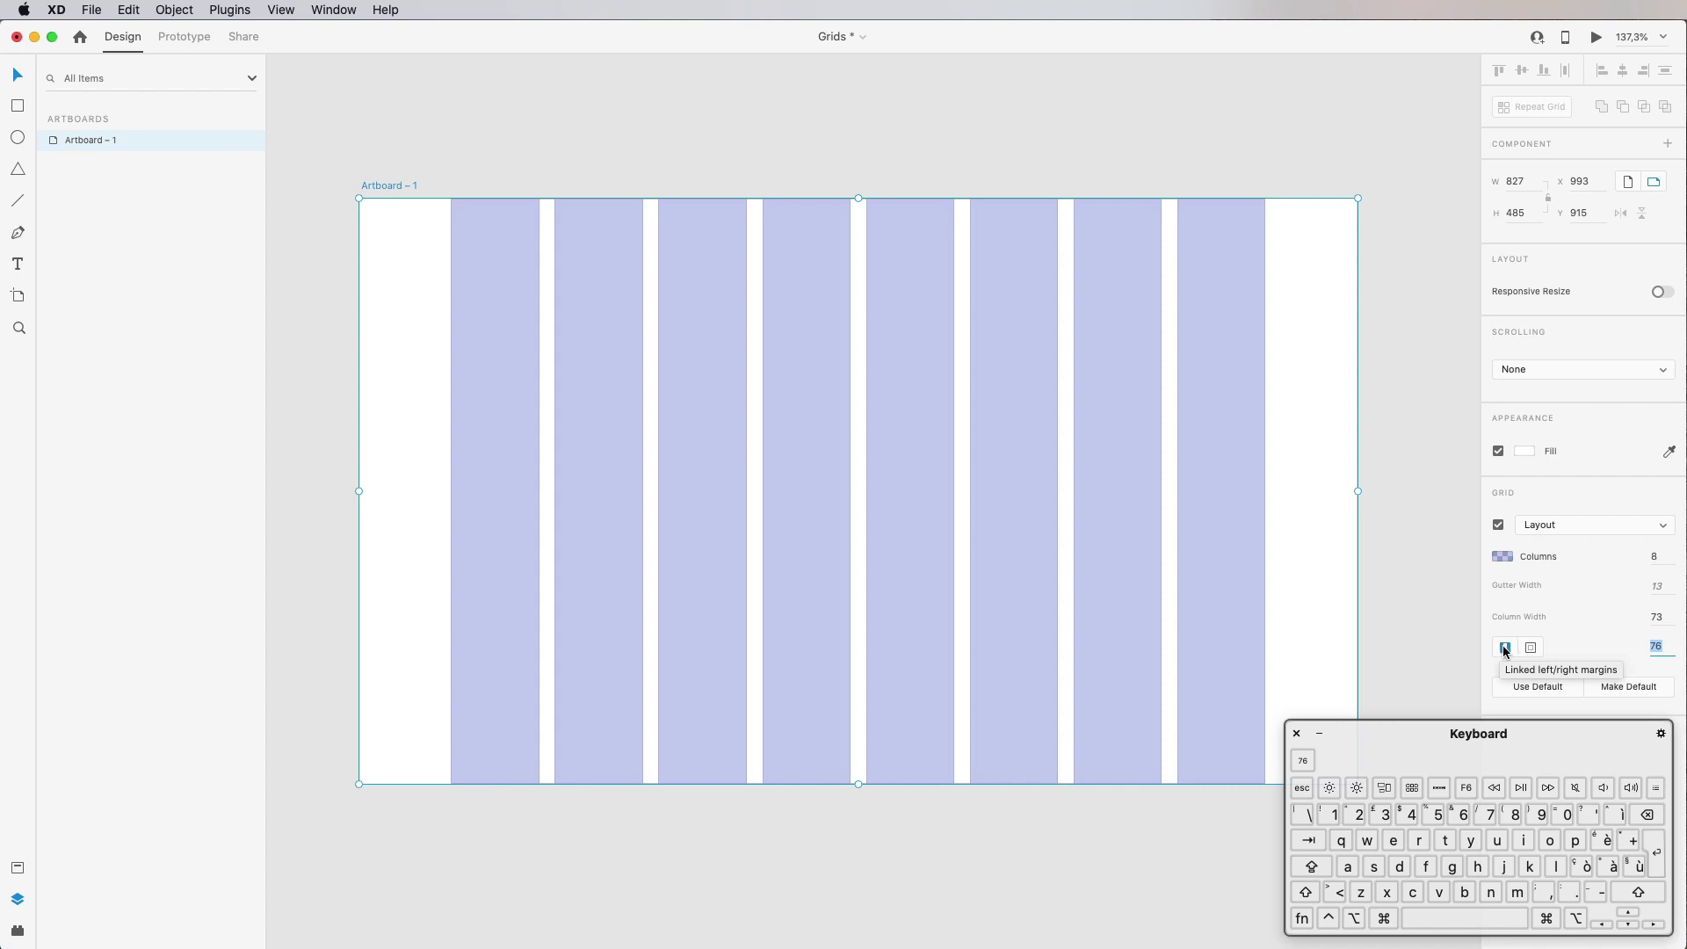
left_click(1657, 646)
key("Up")
key("Up")
key("Up")
key("Up")
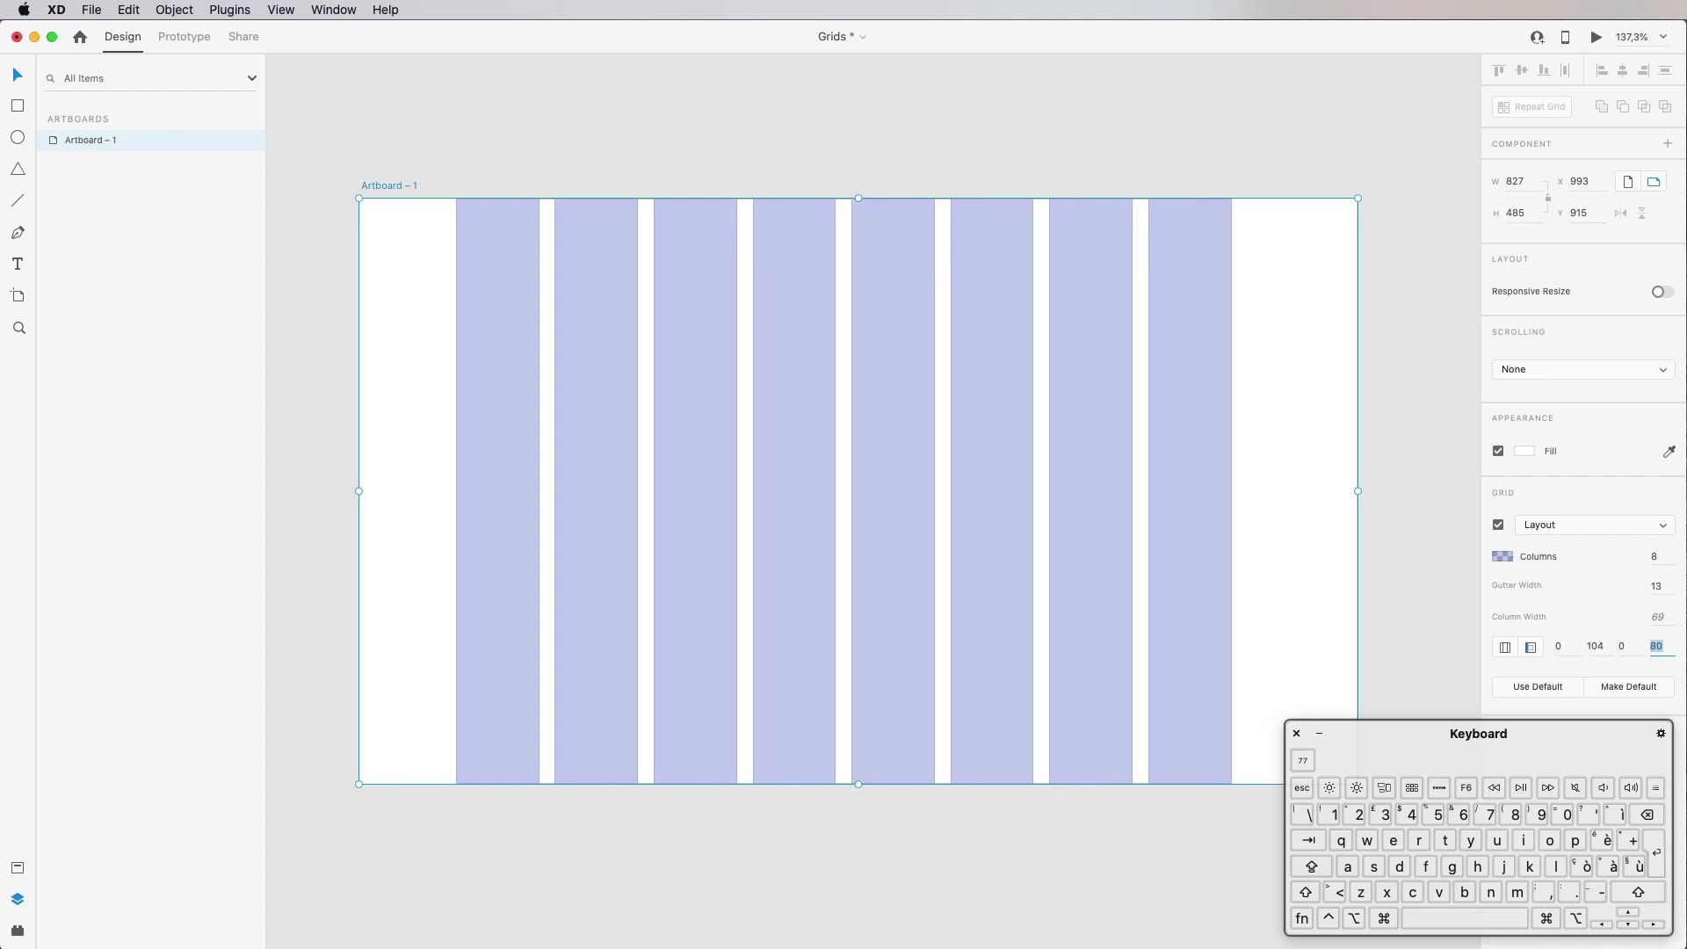
key("Down")
key("Down")
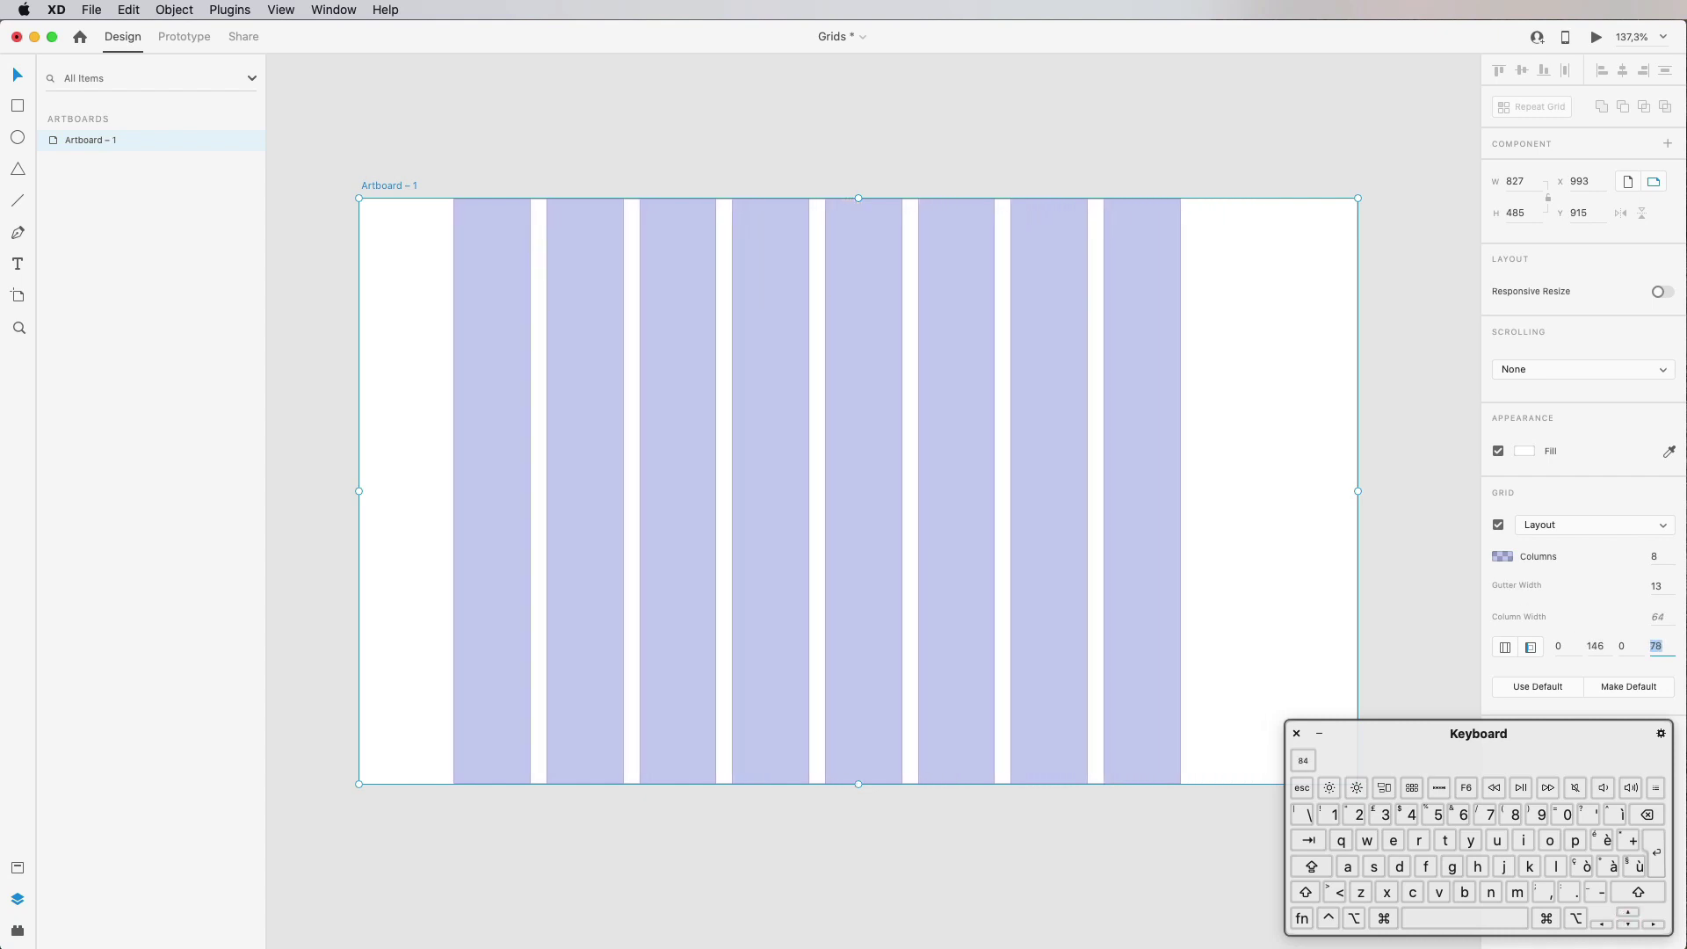
Step: Link the left and right margins of the layout grid and leave them at 116
left_click(1505, 648)
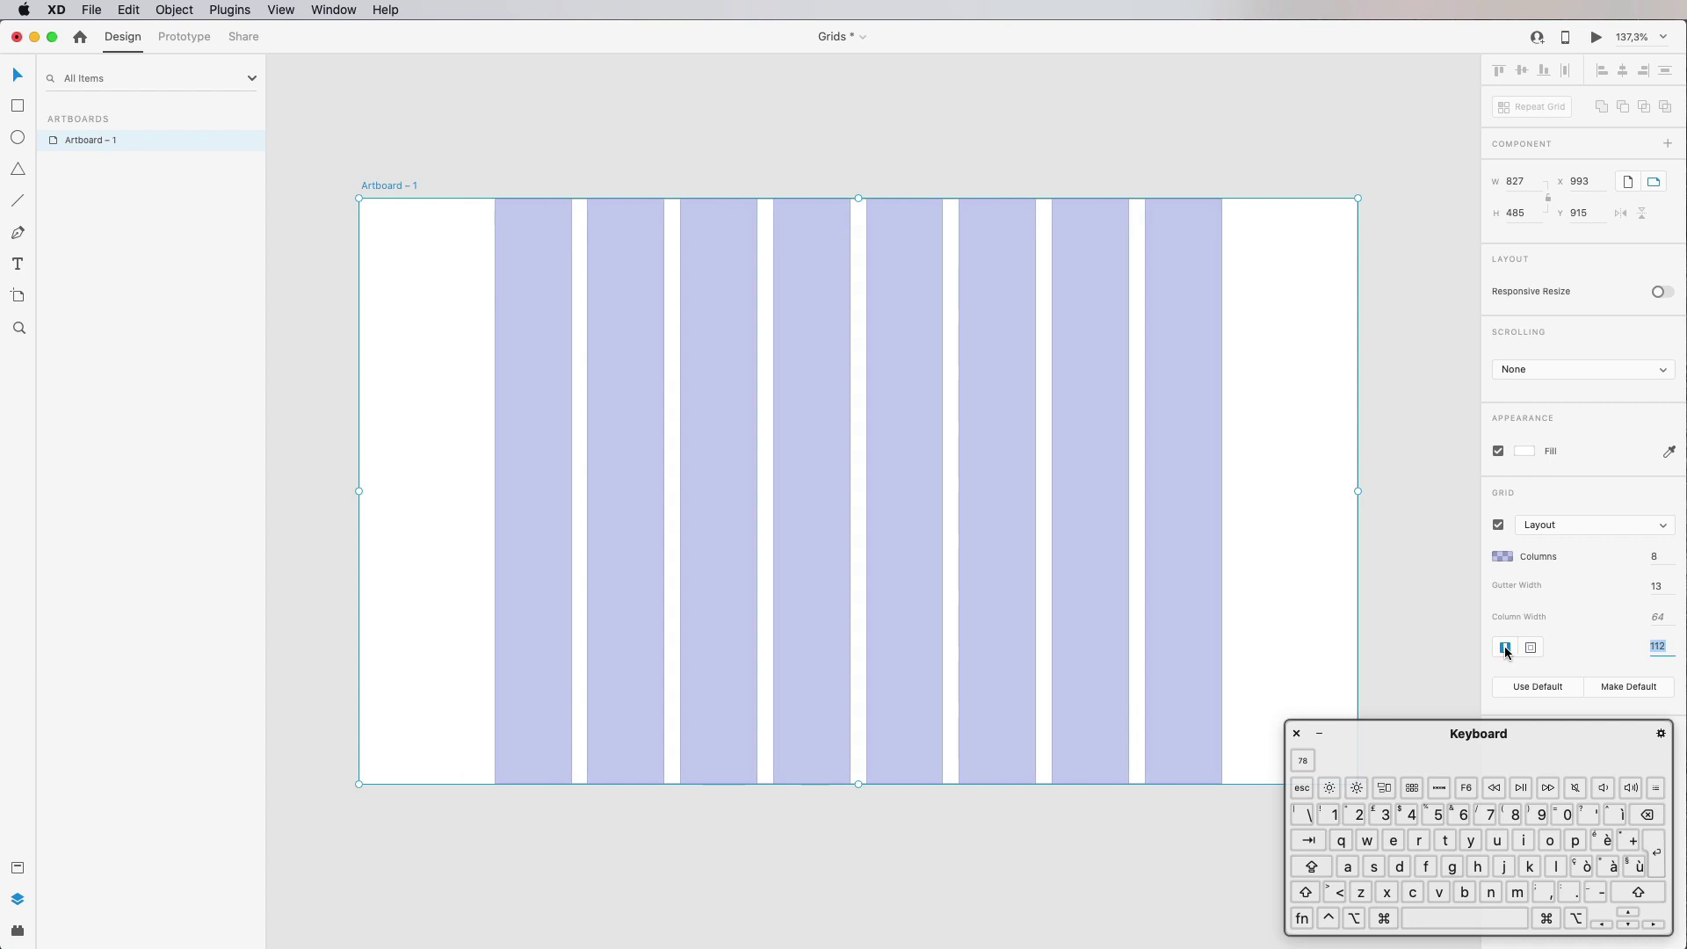
key("Down")
key("Down")
key("Down")
key("Down")
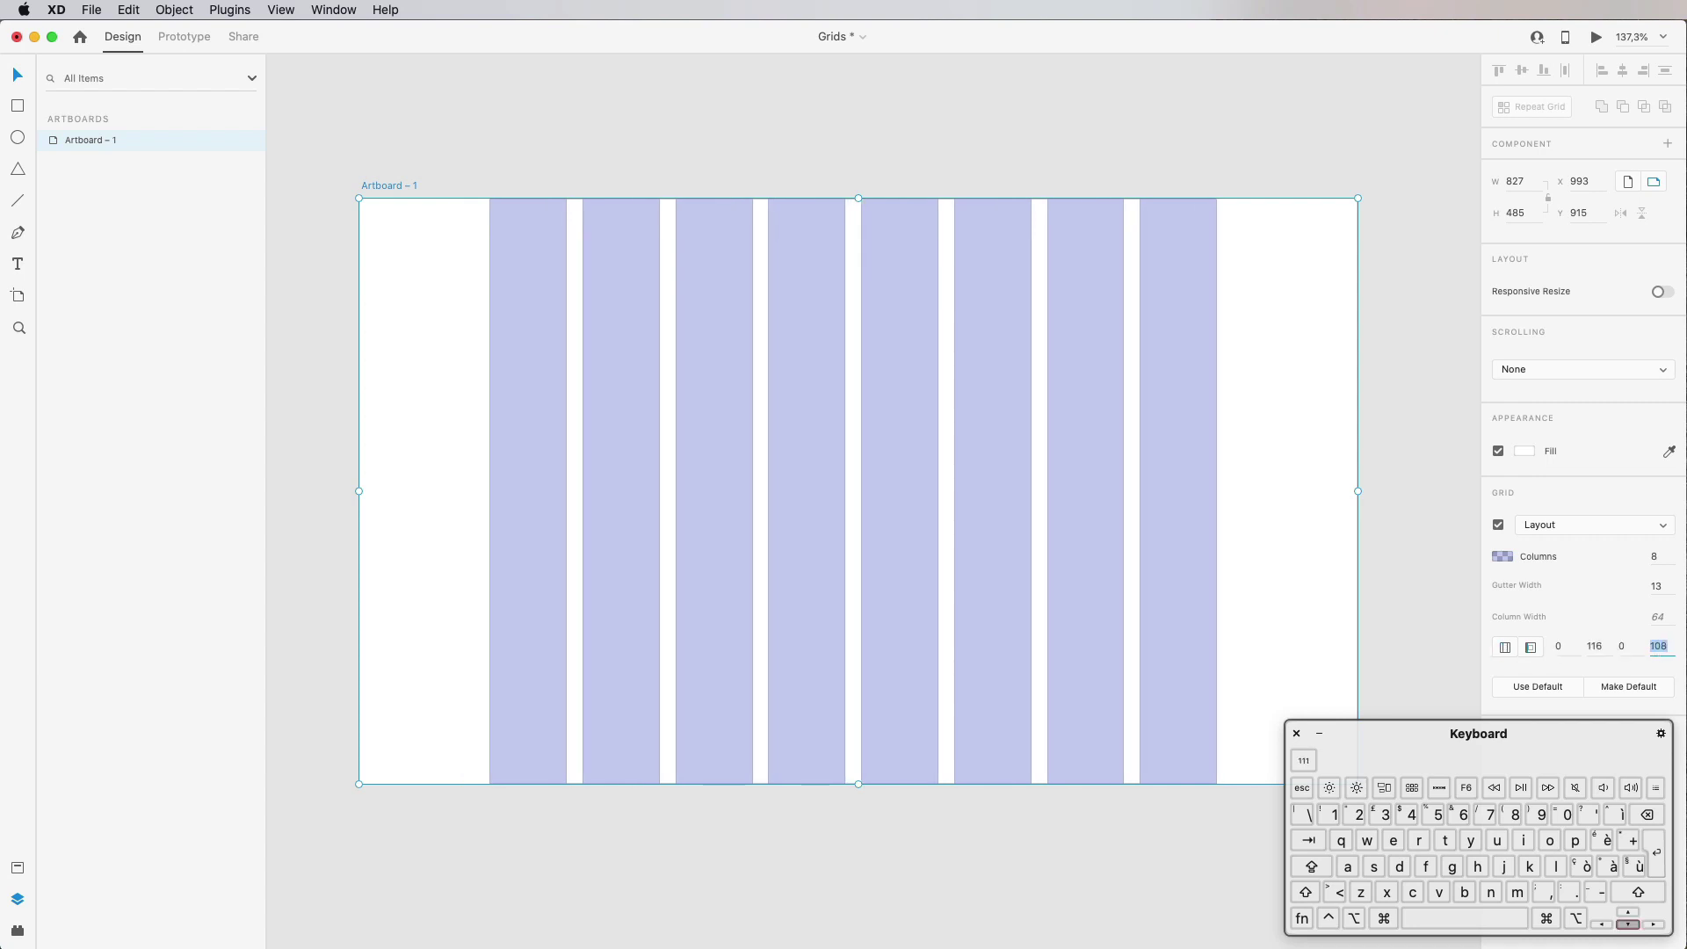
left_click(1504, 647)
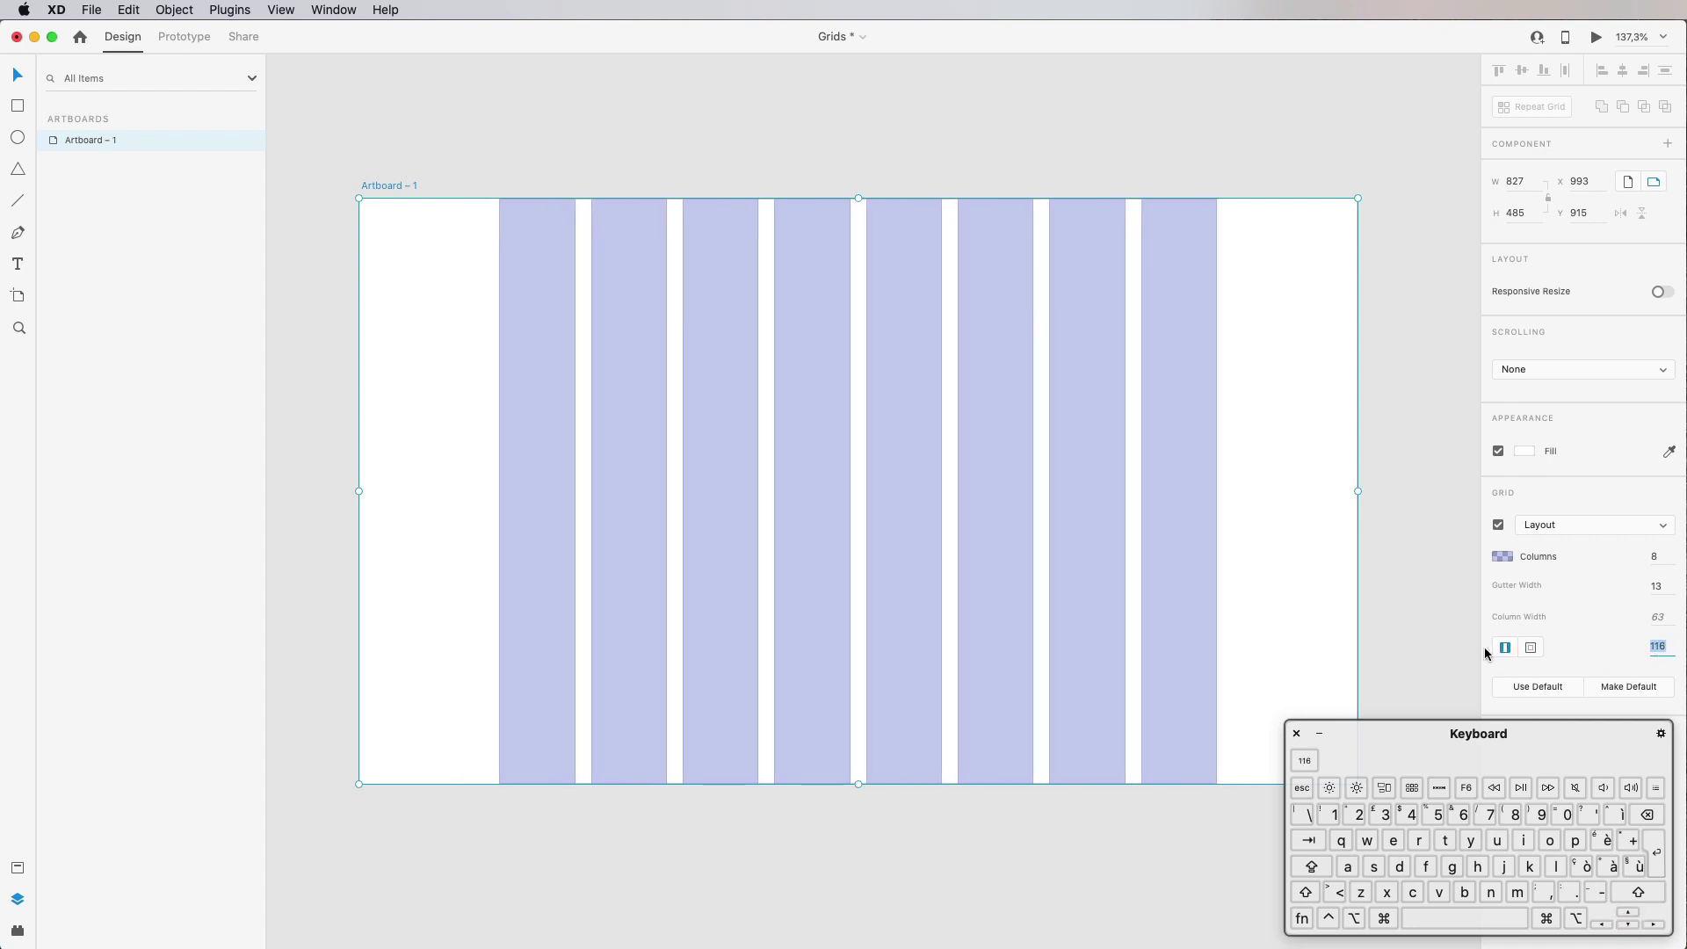
Step: Switch the layout grid to a different margin for each side and go over the top, right, bottom and left margin values
left_click(1531, 648)
left_click(1564, 646)
left_click(1603, 647)
left_click(1622, 648)
left_click(1658, 646)
left_click(1625, 645)
left_click(1591, 647)
left_click(1559, 648)
Step: Raise the layout grid's top margin to 80
key("BackSpace")
key("Return")
key("Up")
key("Up")
key("Up")
key("Up")
key("Up")
key("Up")
key("Up")
key("Up")
key("Up")
key("Up")
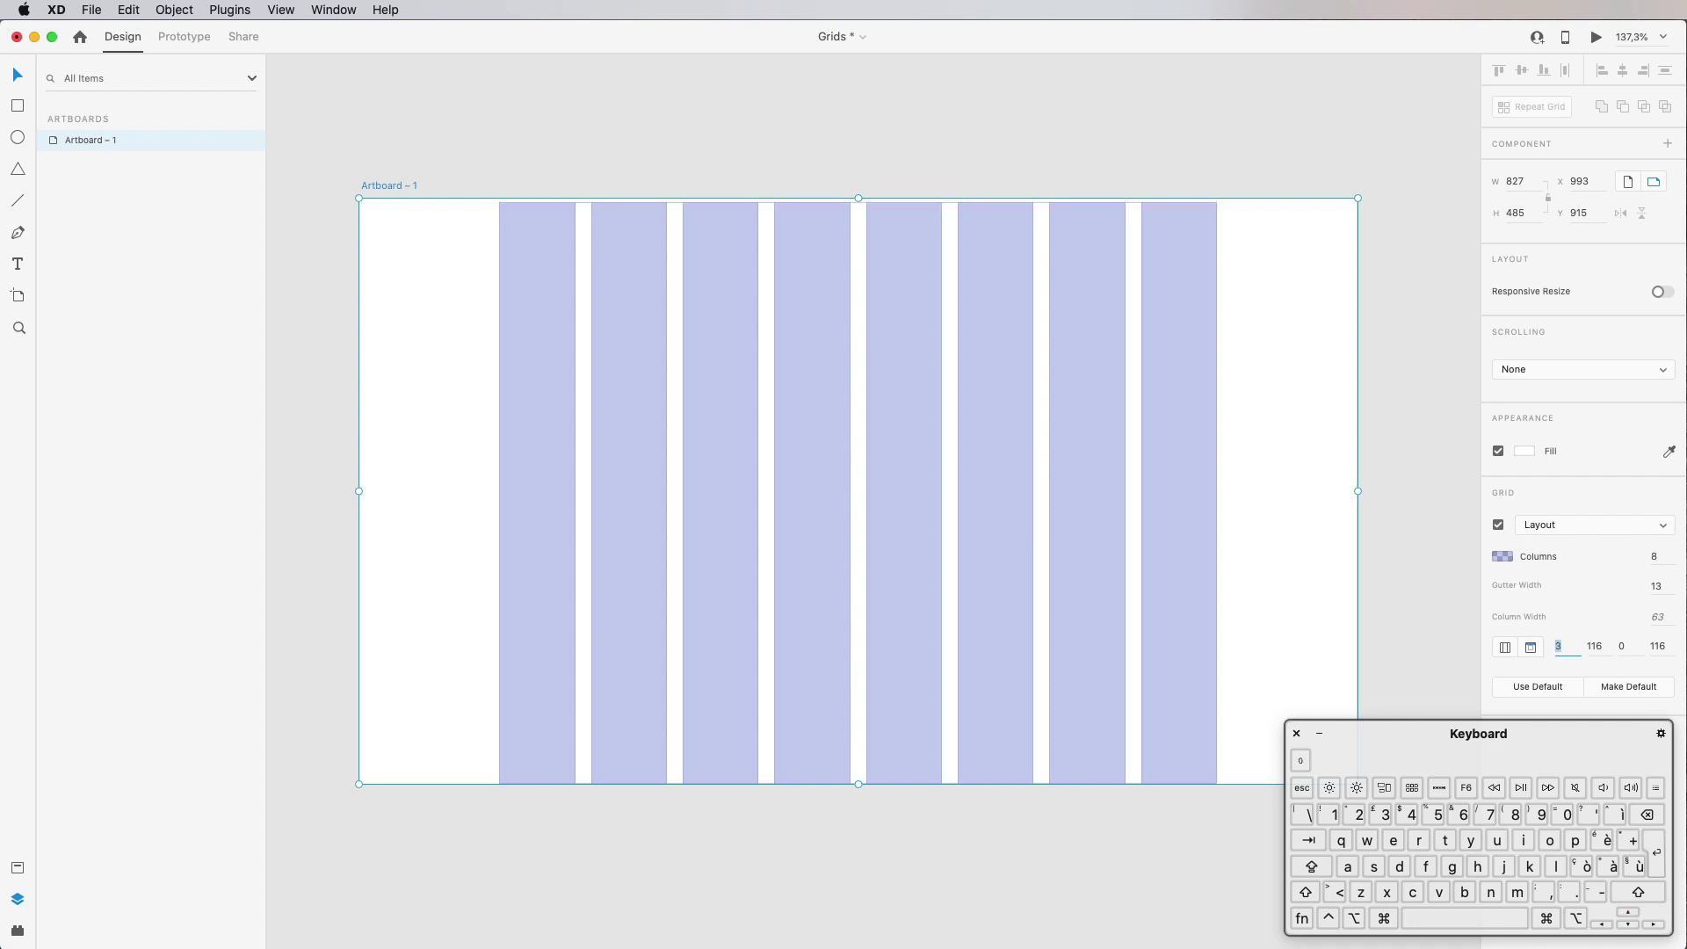
key("shift+Up")
key("shift+Up")
key("shift+Up")
key("shift+Up")
key("shift+Up")
key("shift+Up")
key("shift+Up")
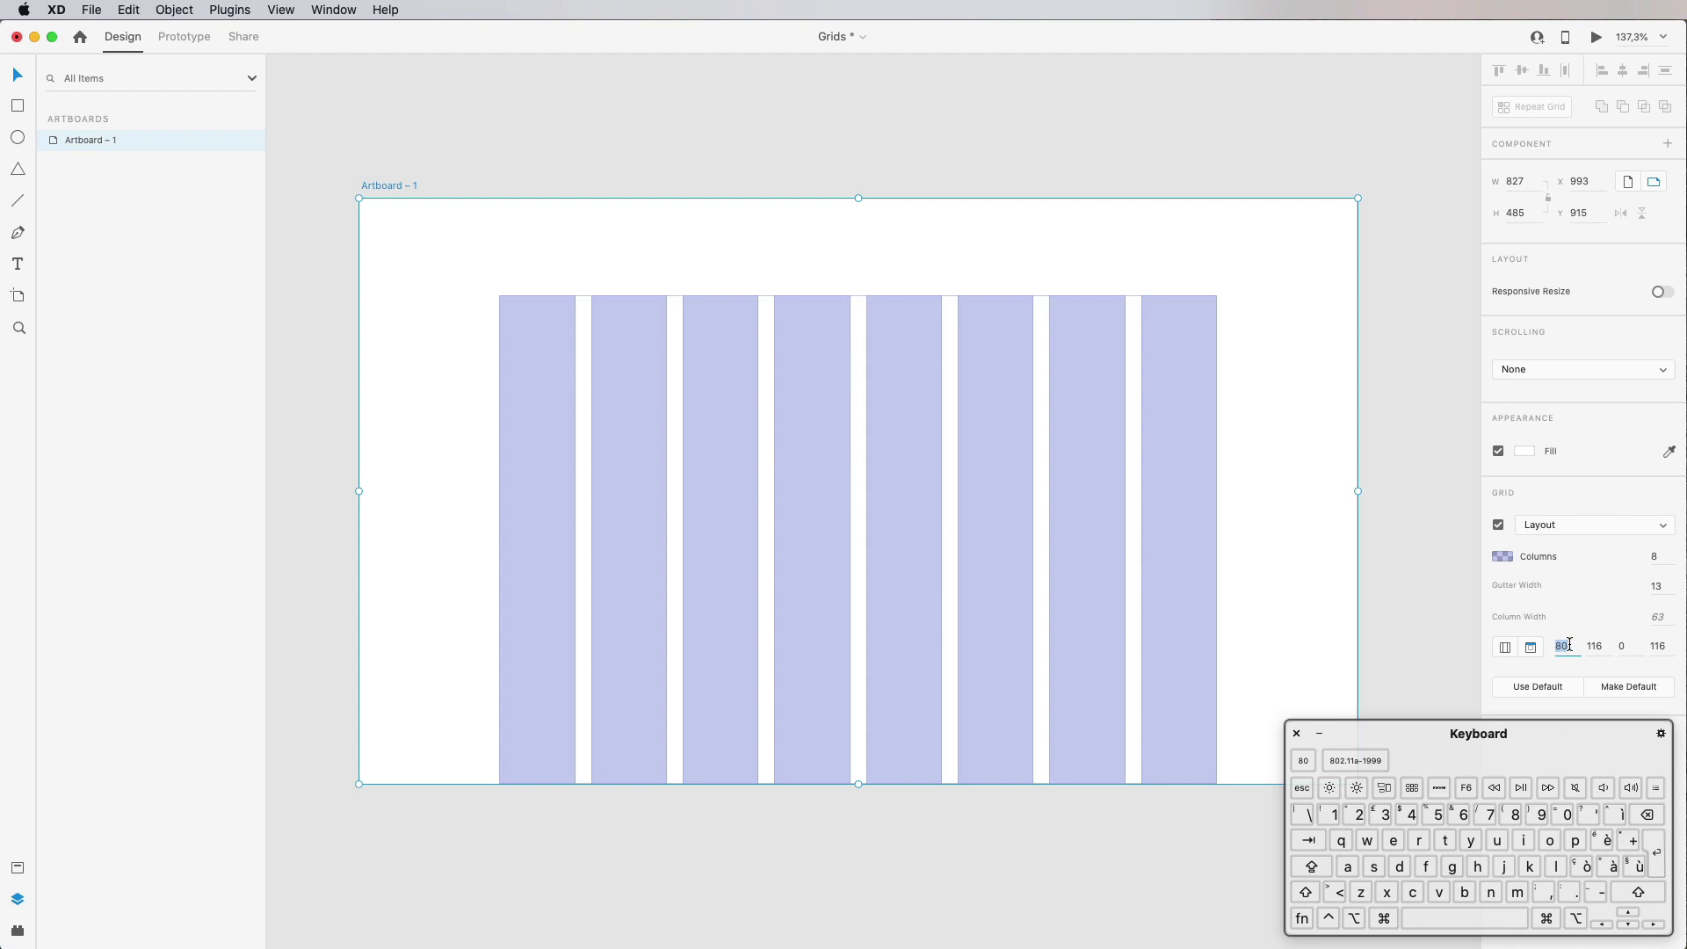
Step: Raise the layout grid's right margin to 212
key("Tab")
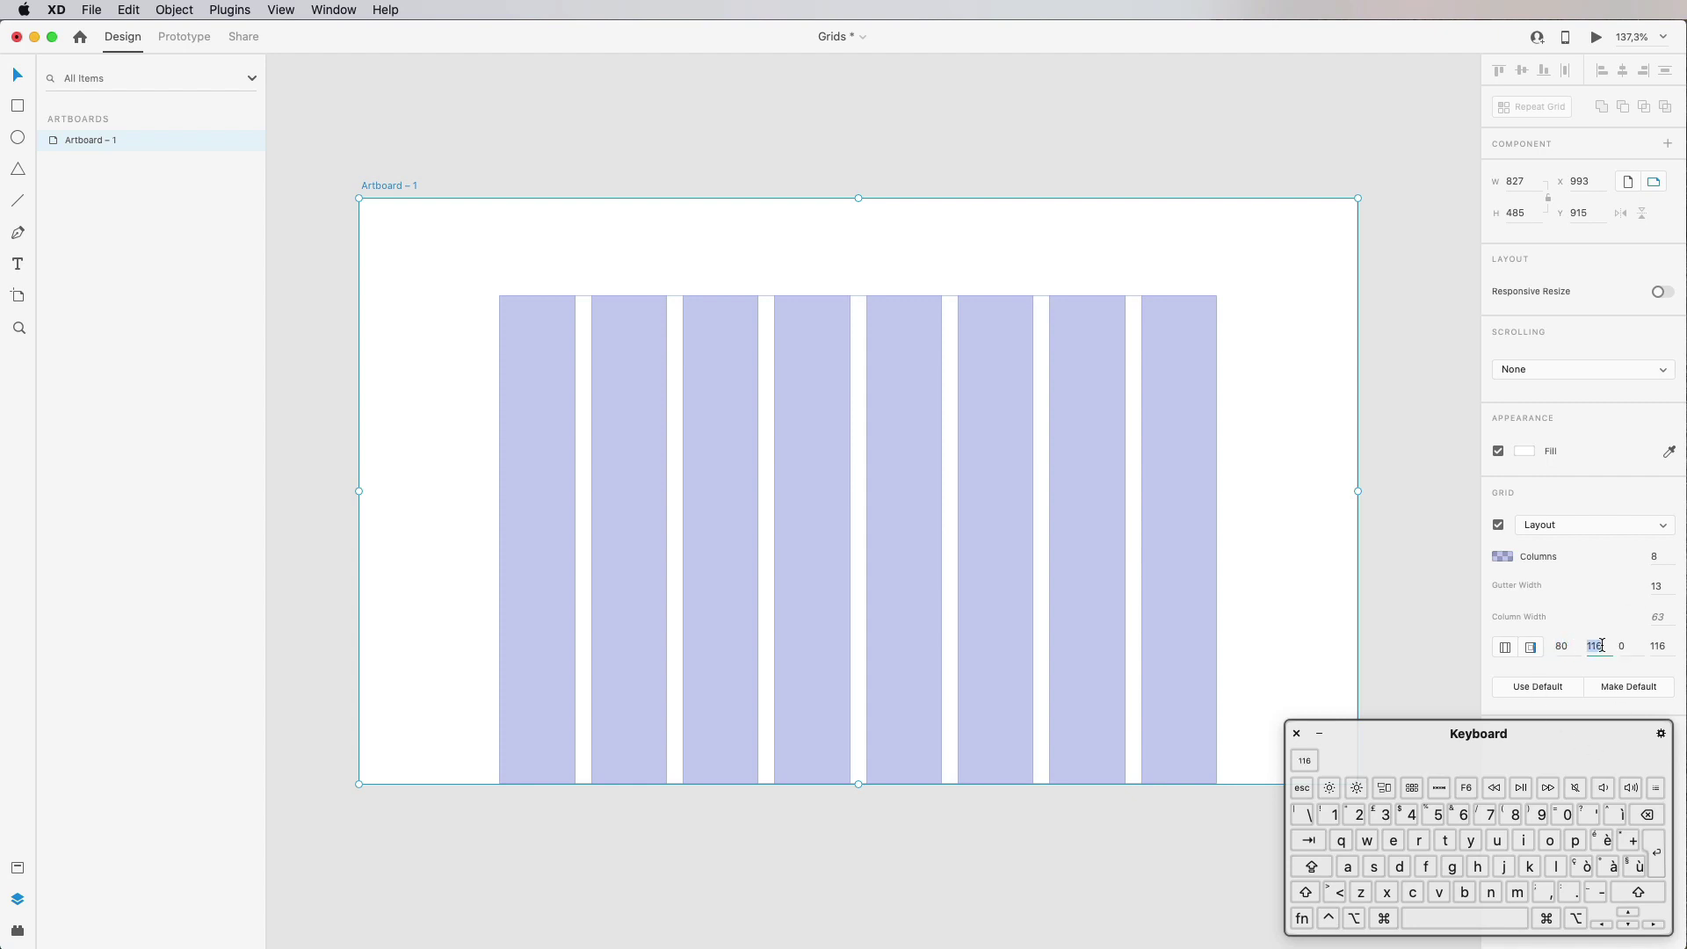
key("Up")
key("Up")
key("Up")
key("Up")
key("Up")
key("Up")
key("Up")
key("Up")
key("shift+Up")
key("shift+Up")
key("shift+Up")
key("shift+Up")
key("shift+Up")
key("shift+Up")
key("shift+Up")
key("shift+Up")
key("shift+Up")
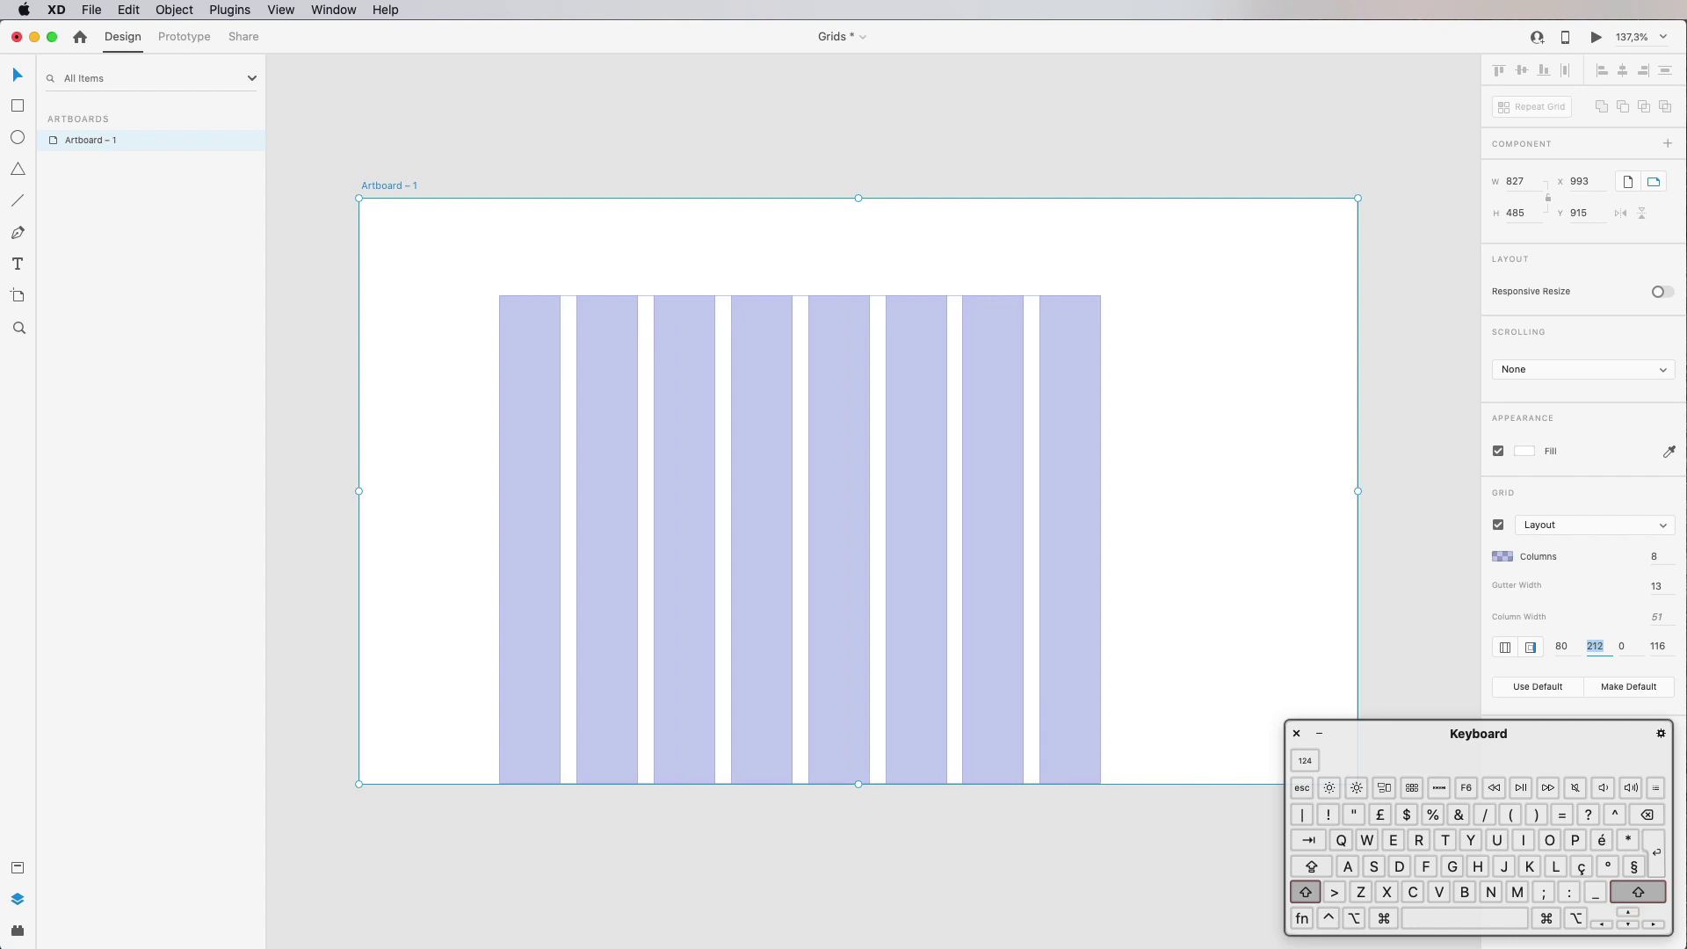
Step: Raise the layout grid's bottom margin to 70
key("Tab")
key("shift+Up")
key("shift+Up")
key("shift+Up")
key("shift+Up")
key("shift+Up")
key("shift+Up")
key("shift+Up")
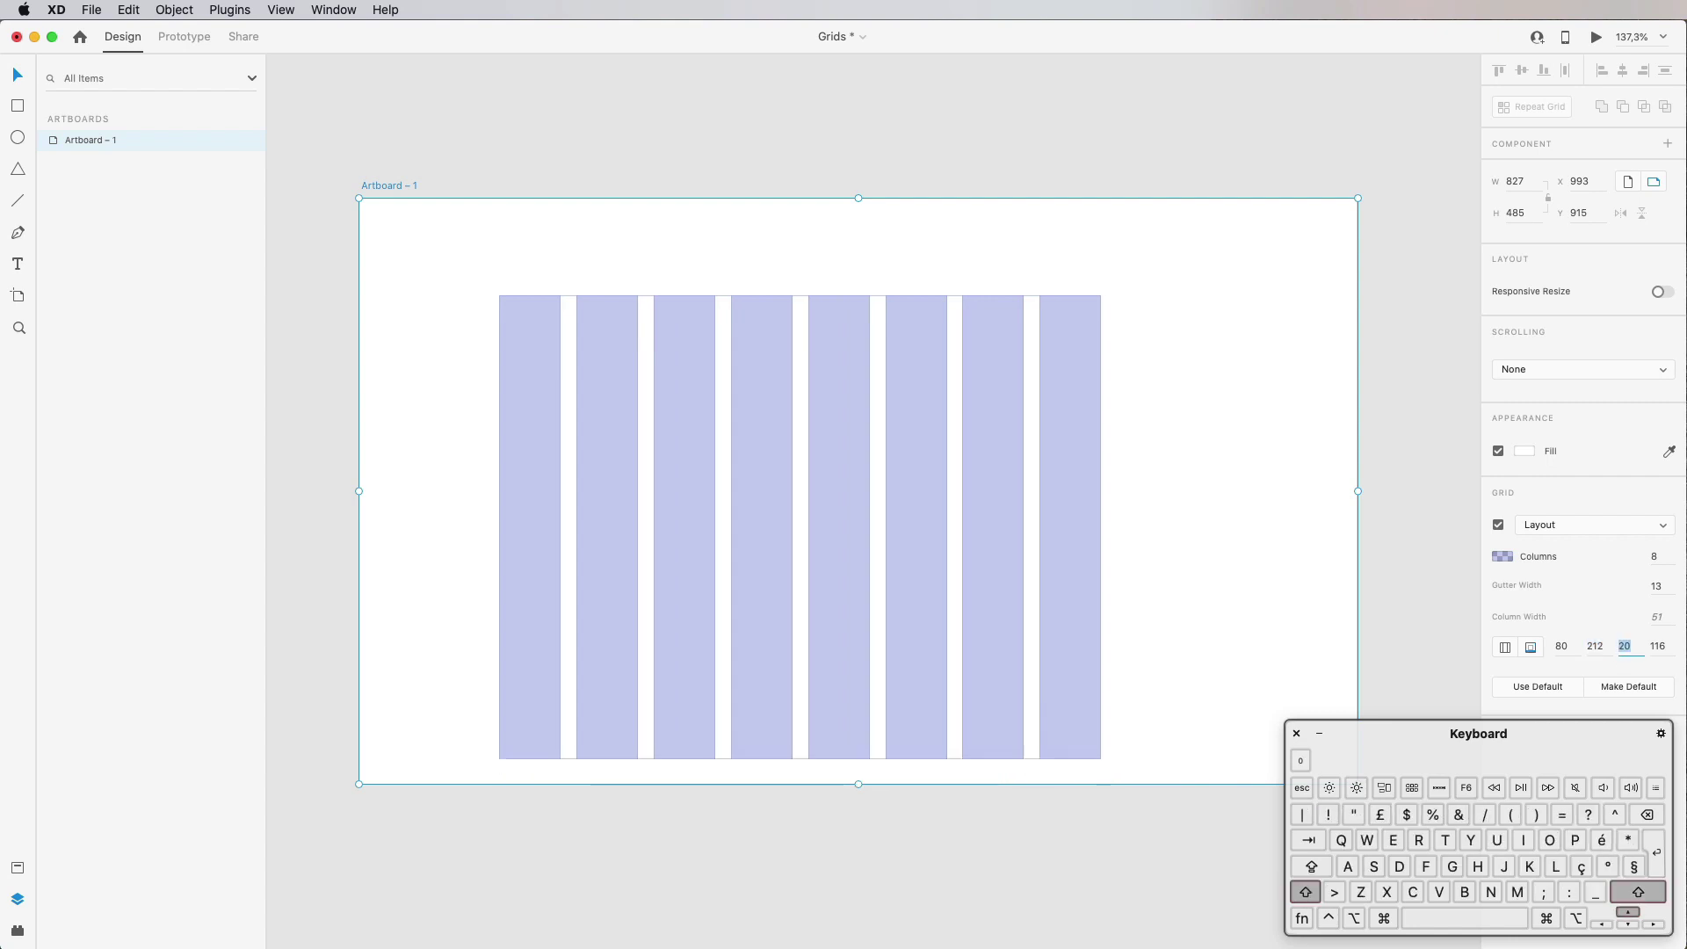
Step: Raise the layout grid's left margin to 212 and finish editing the grid
key("Tab")
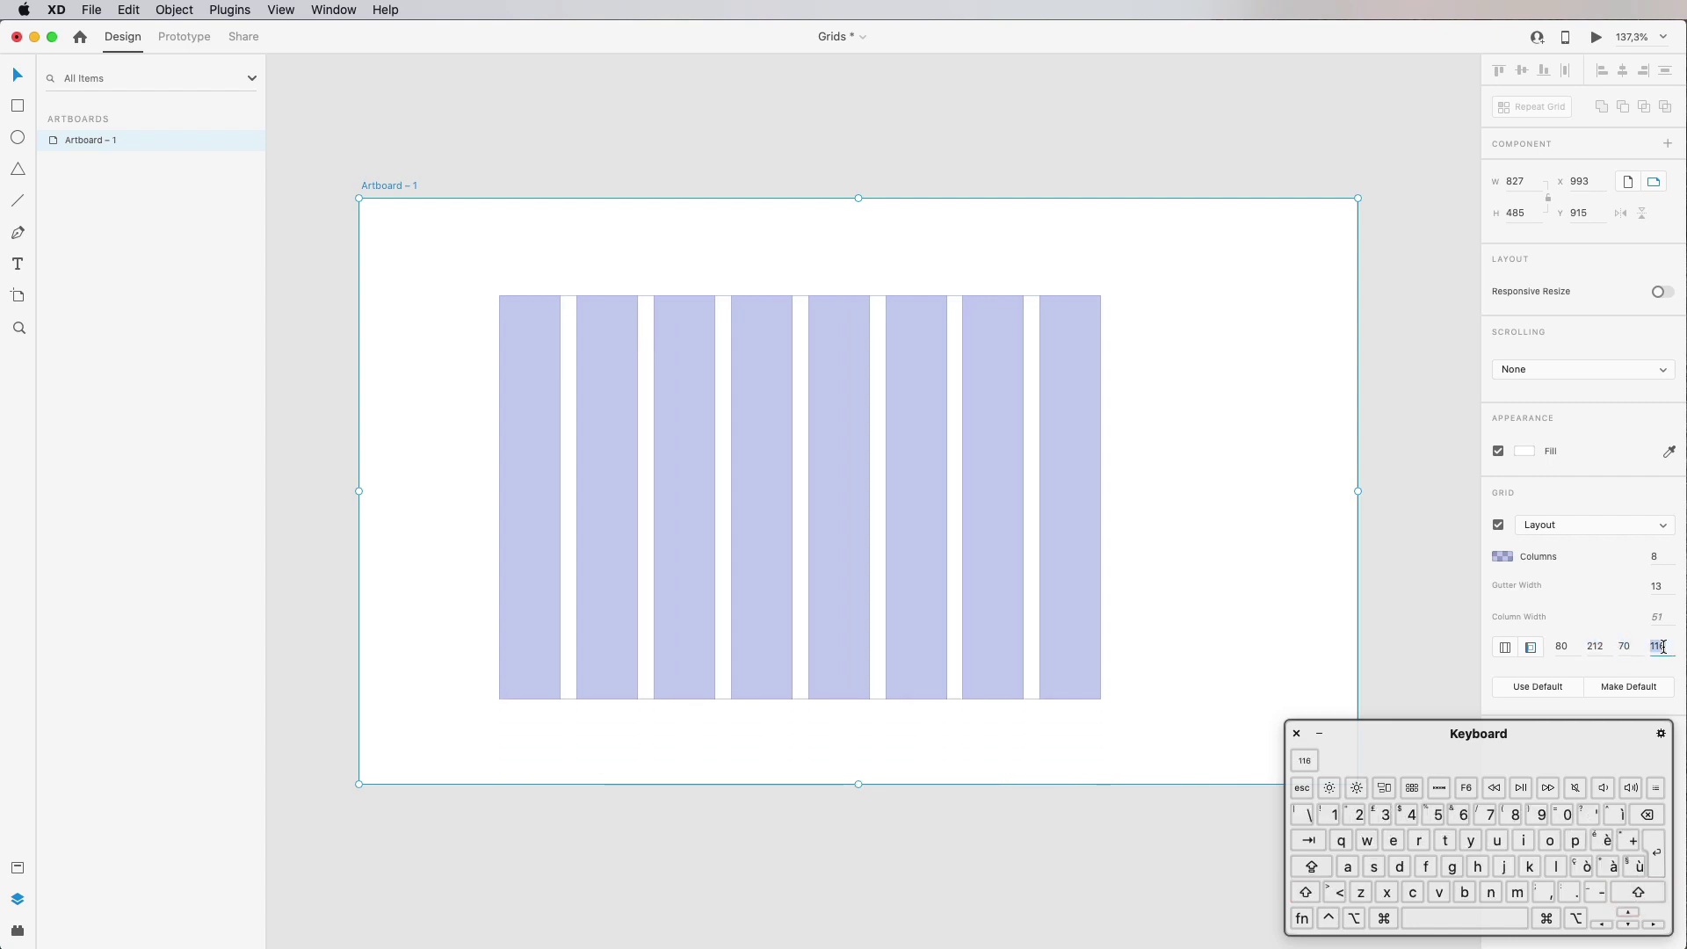
key("shift+Up")
key("shift+Up")
key("shift+Up")
key("shift+Up")
key("shift+Up")
key("shift+Up")
key("shift+Up")
key("shift+Up")
key("shift+Up")
key("shift+Up")
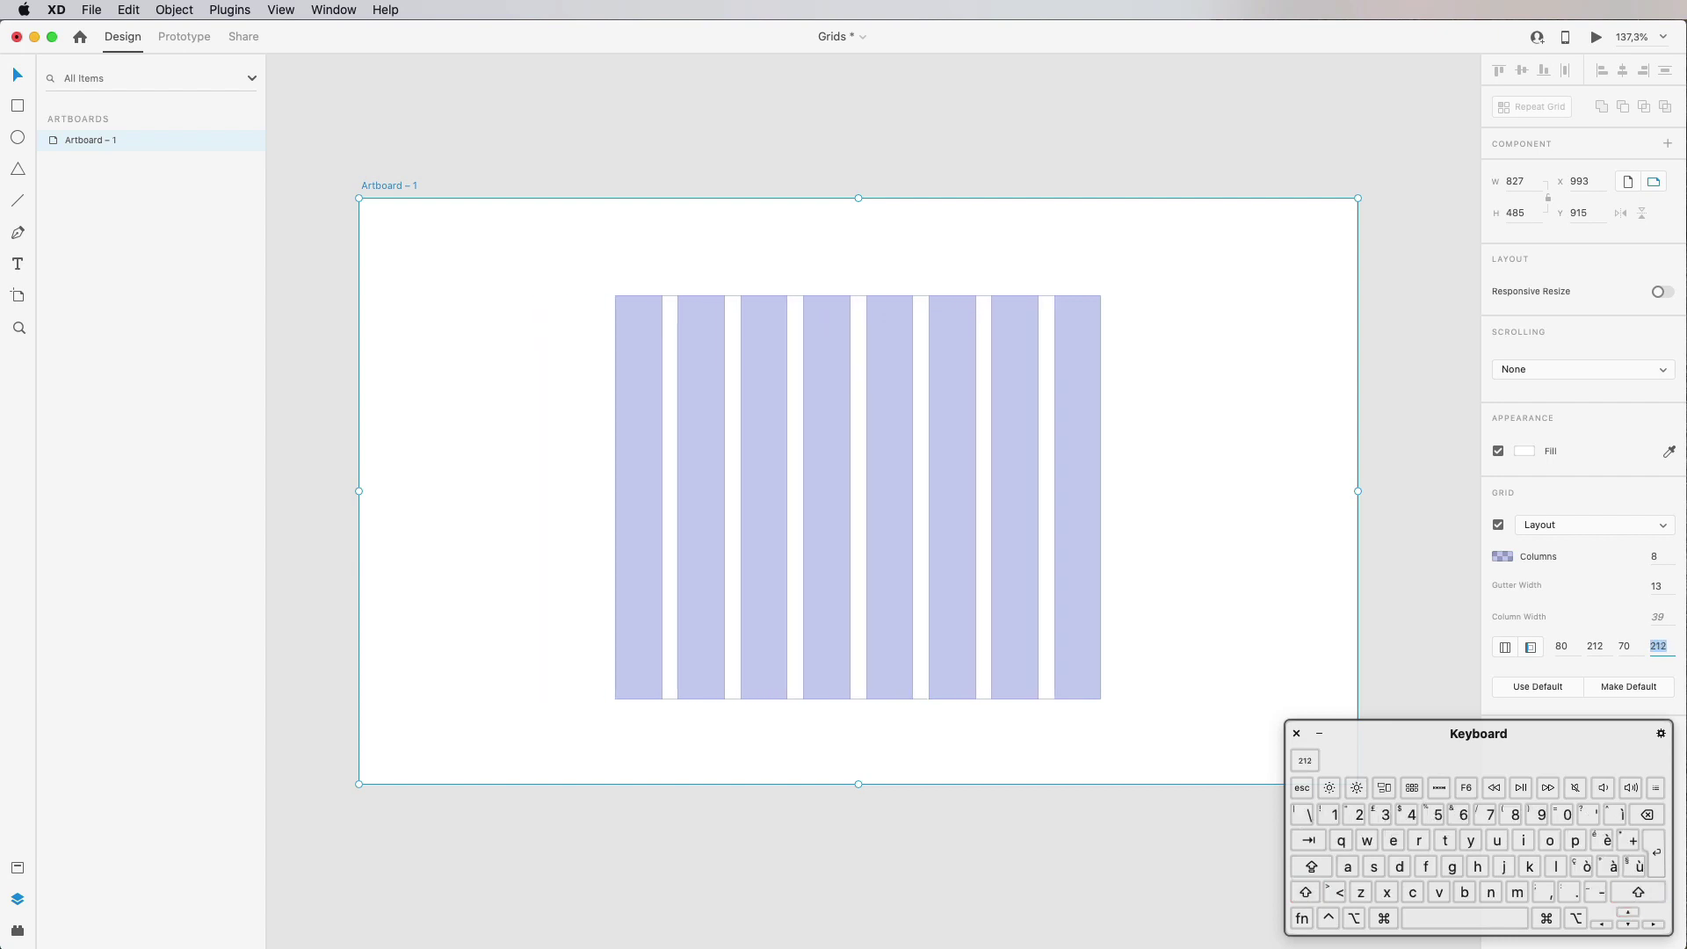
left_click(1442, 624)
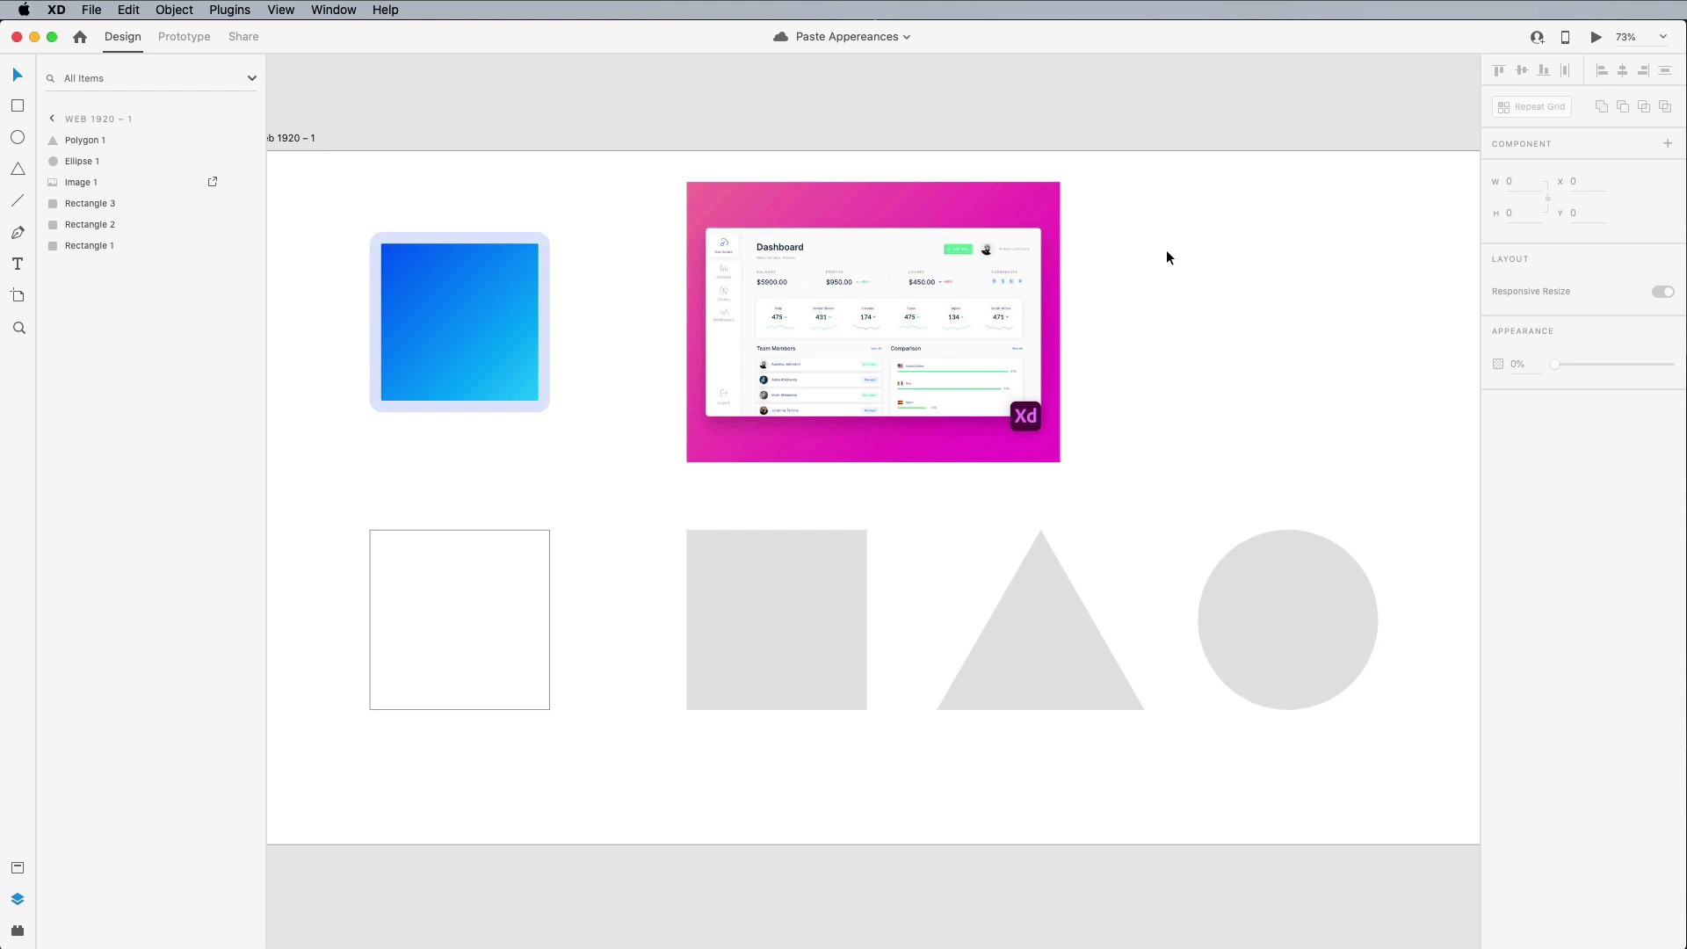
Step: Copy the blue gradient rectangle and paste its appearance onto the outlined square below it
scroll(662, 306, "left", 2)
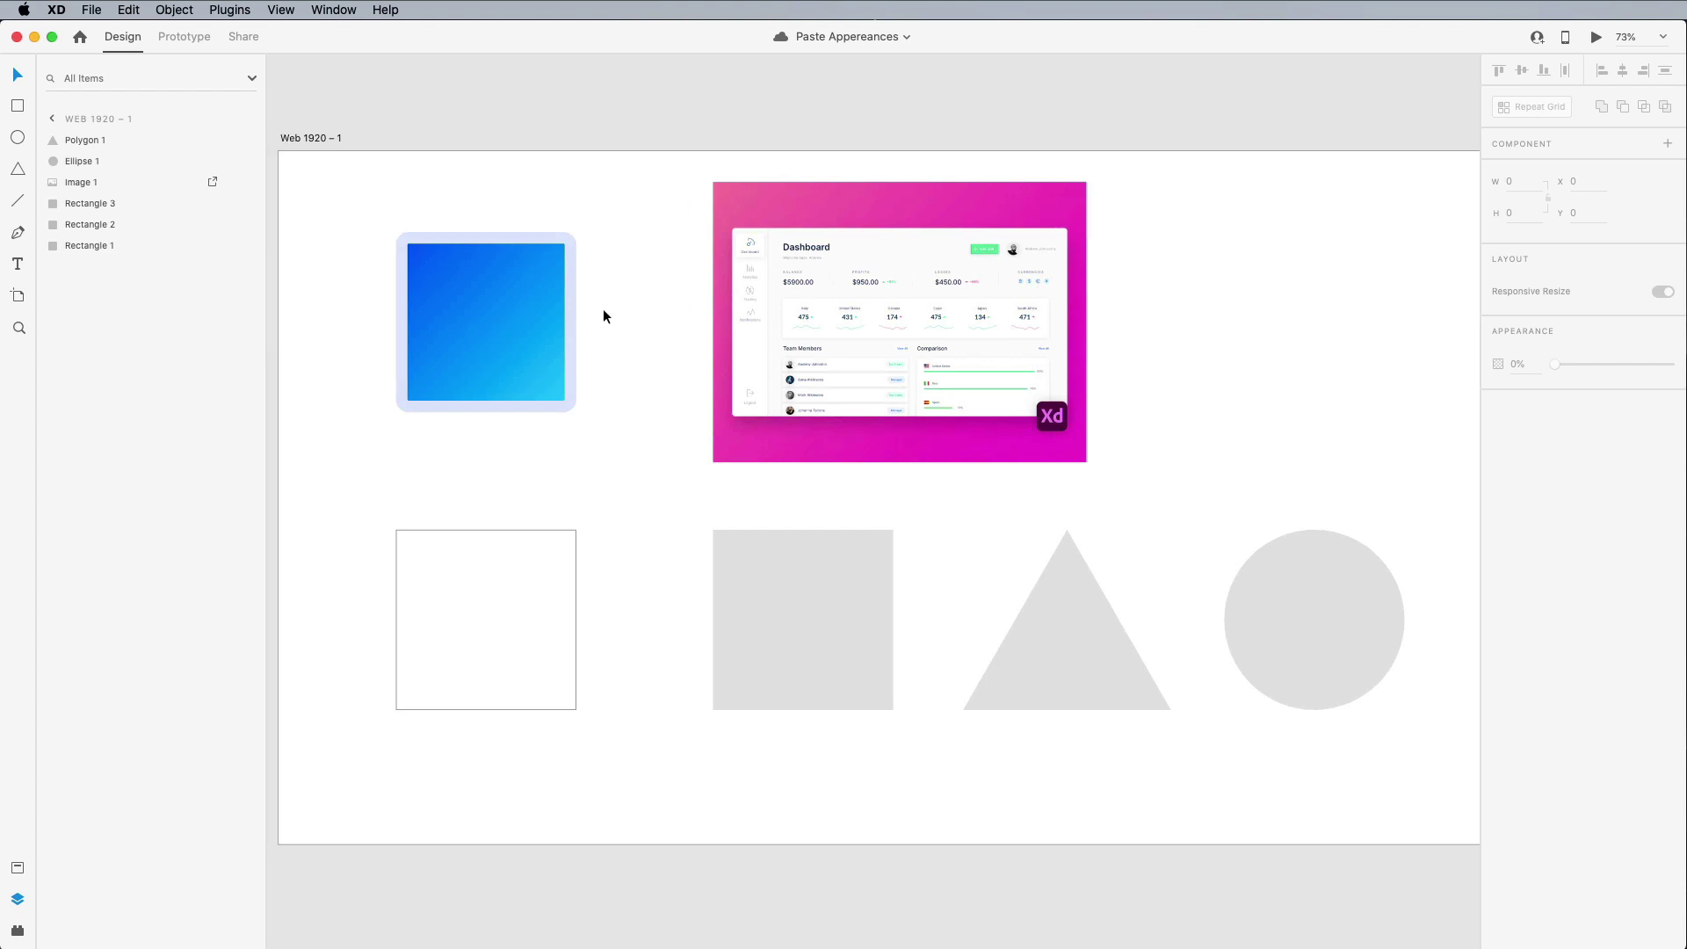
left_click(553, 311)
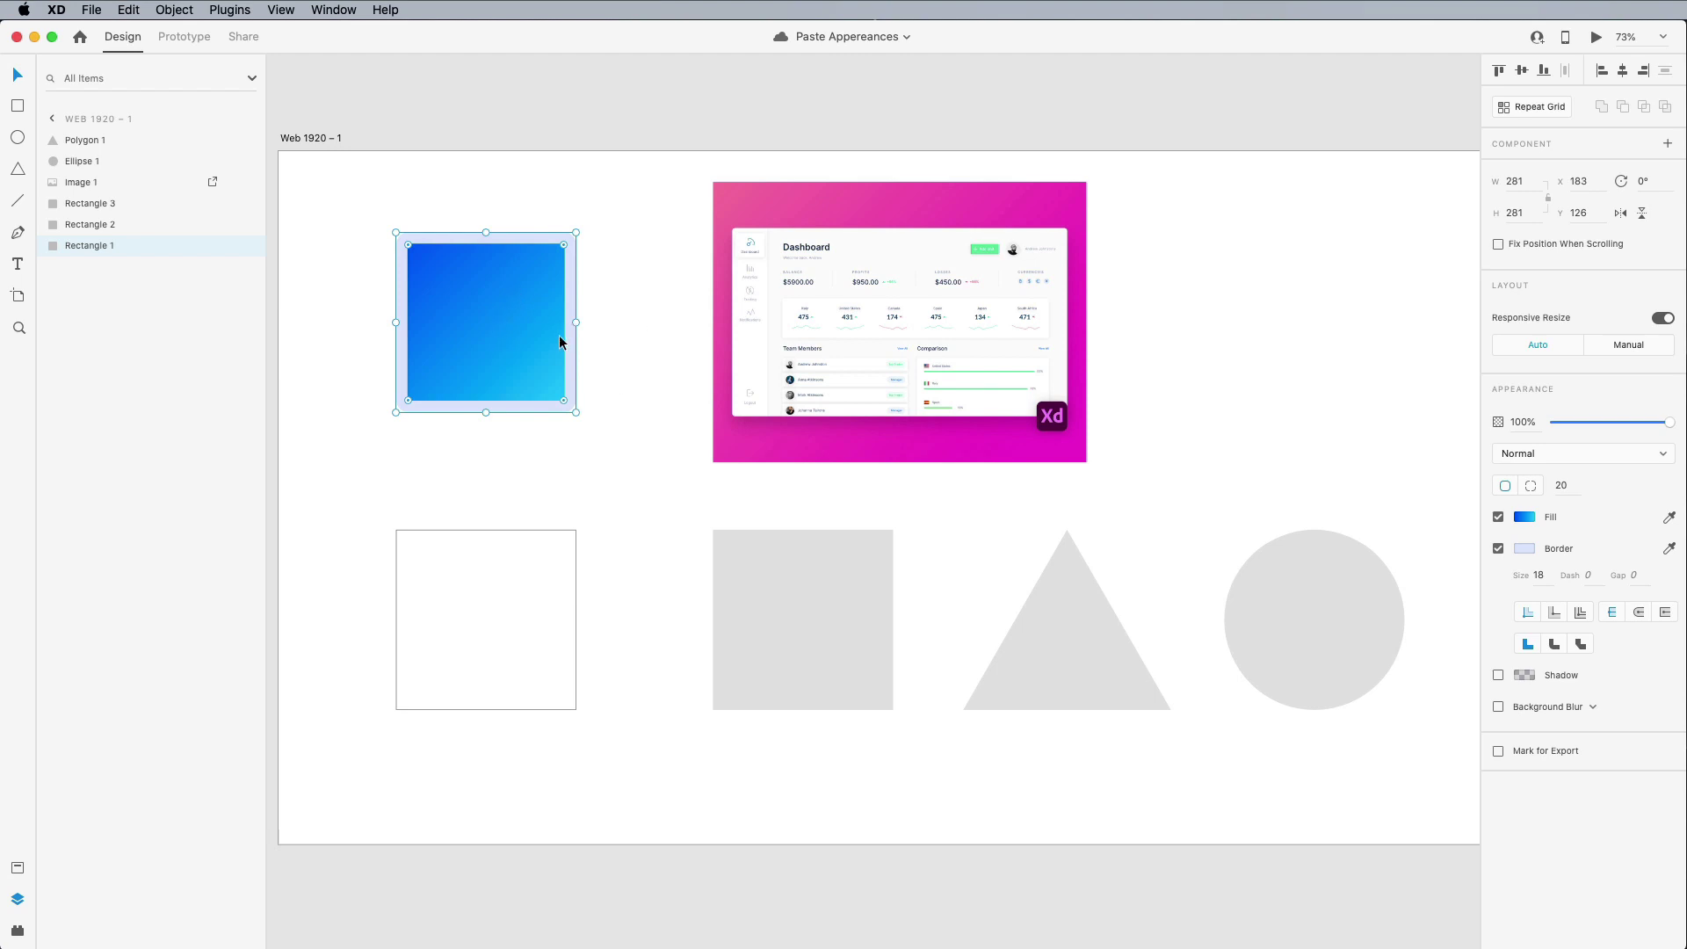
scroll(471, 324, "up", 5)
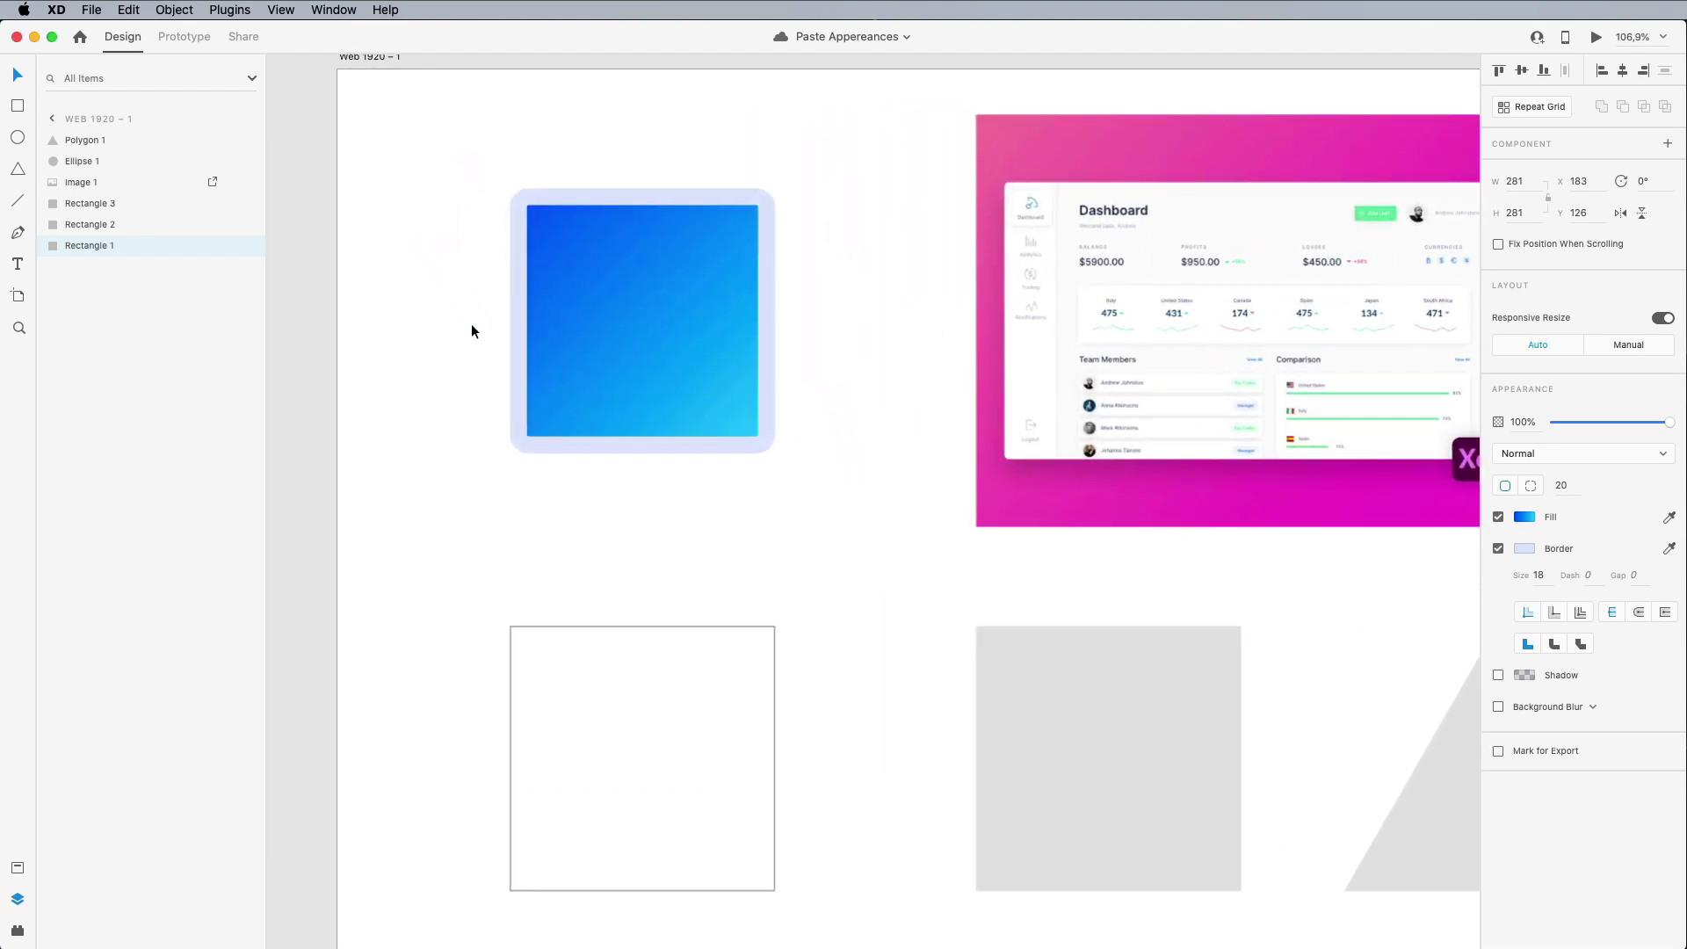
scroll(471, 330, "down", 1)
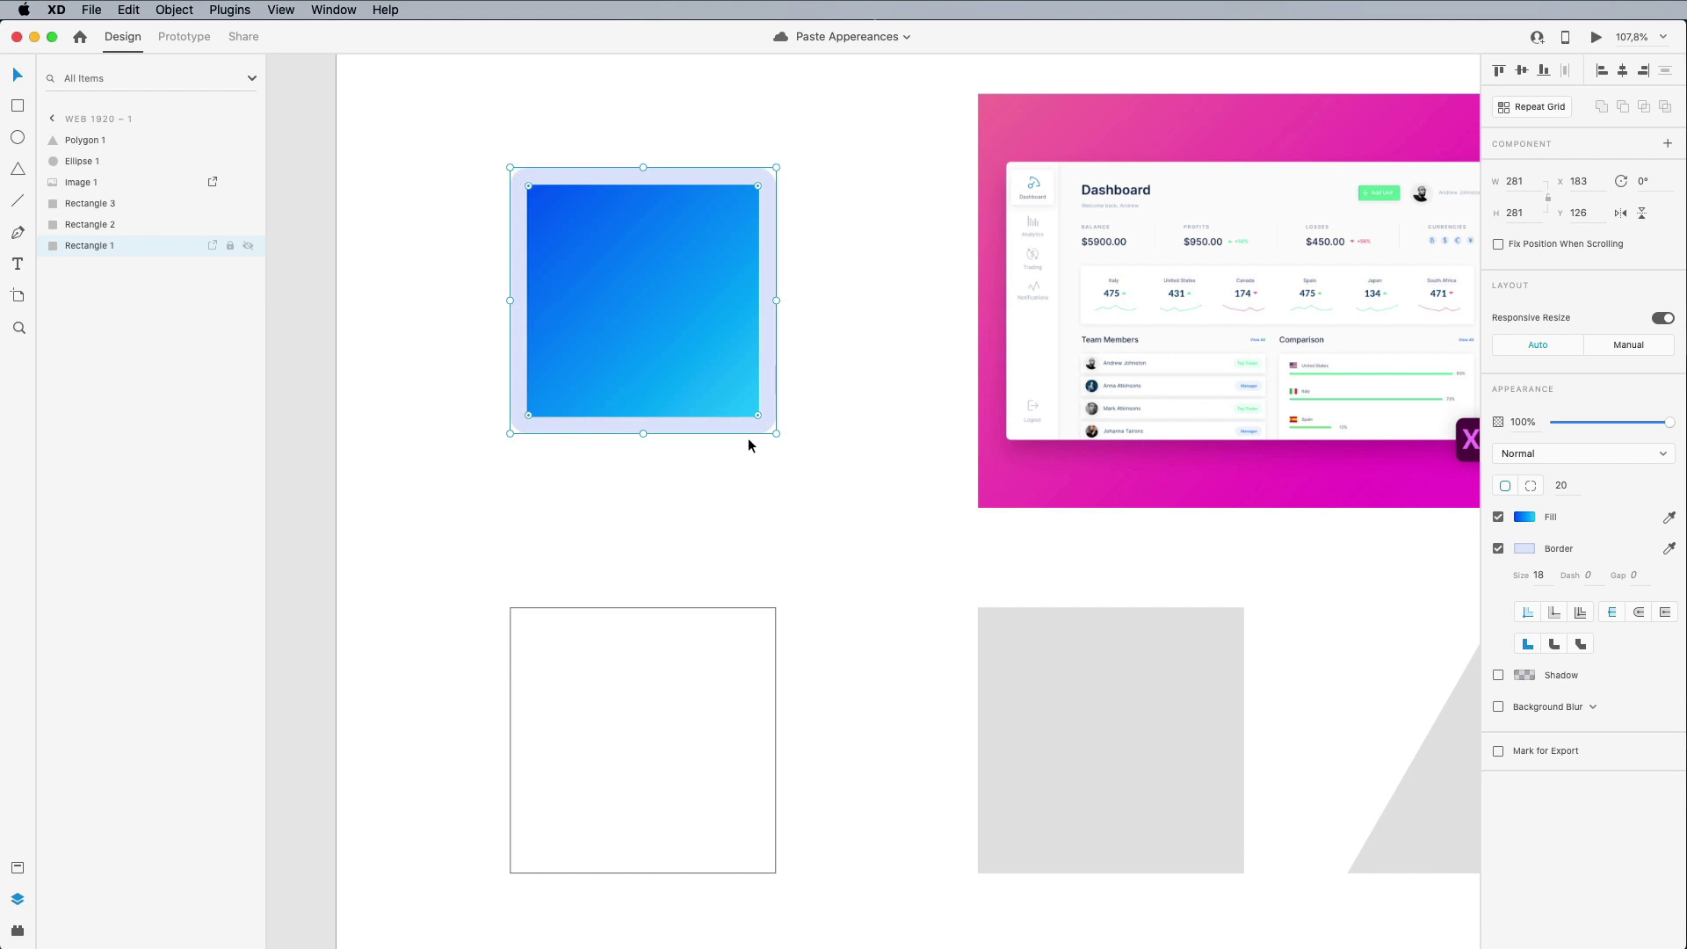
right_click(677, 382)
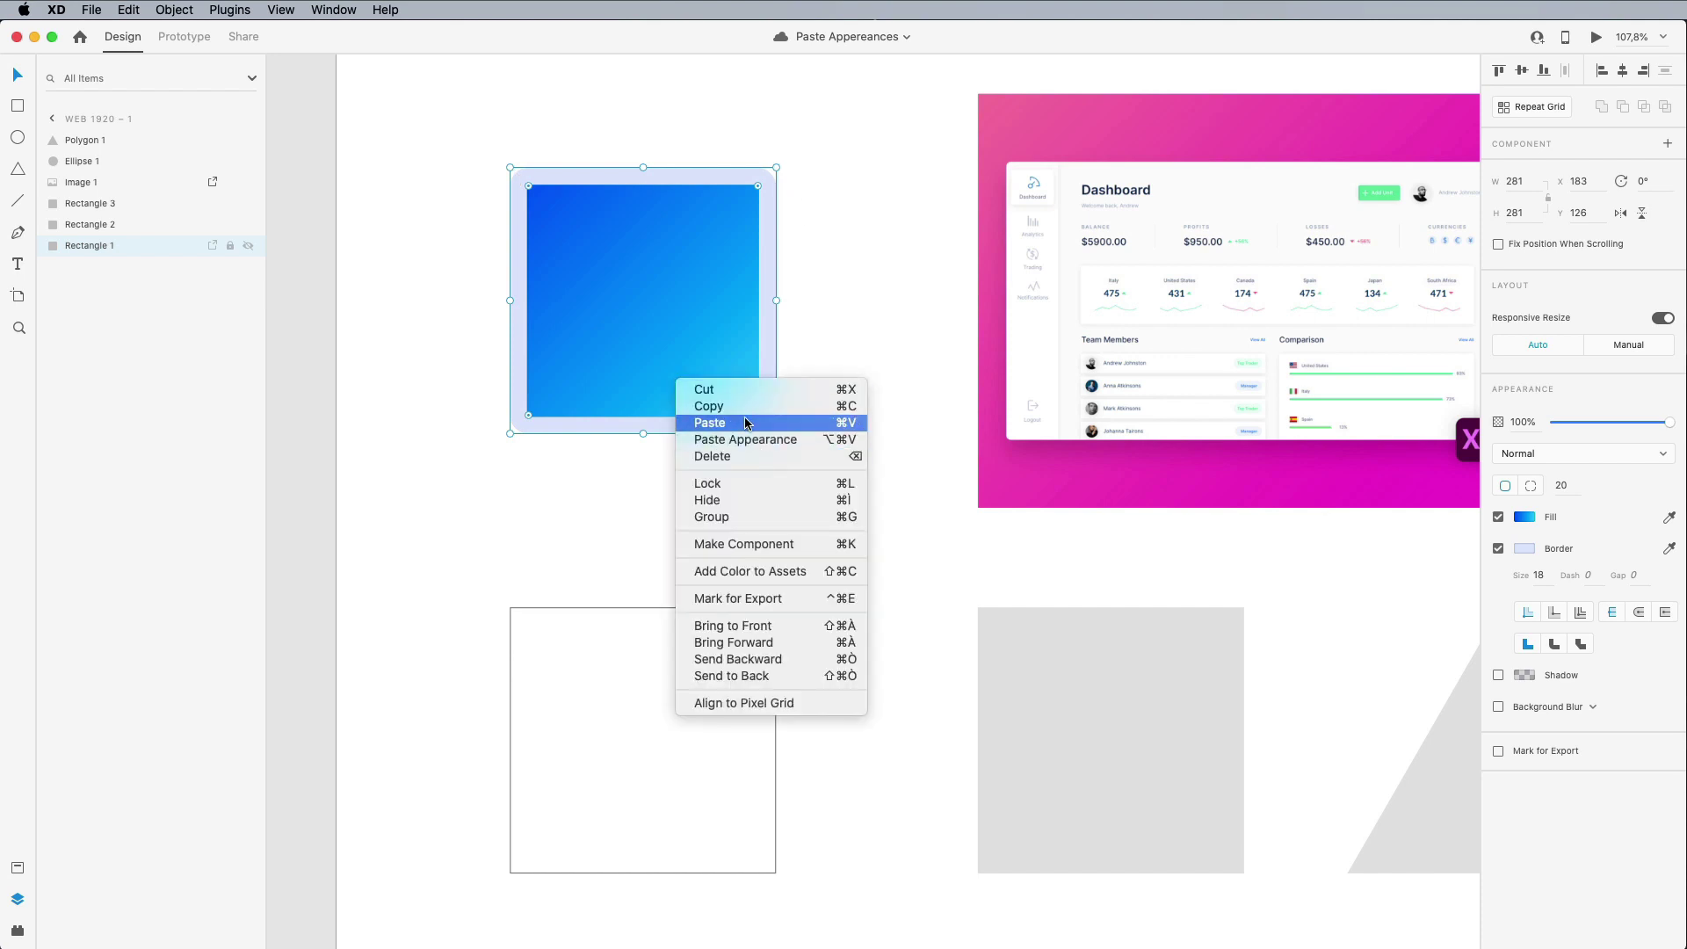
left_click(738, 408)
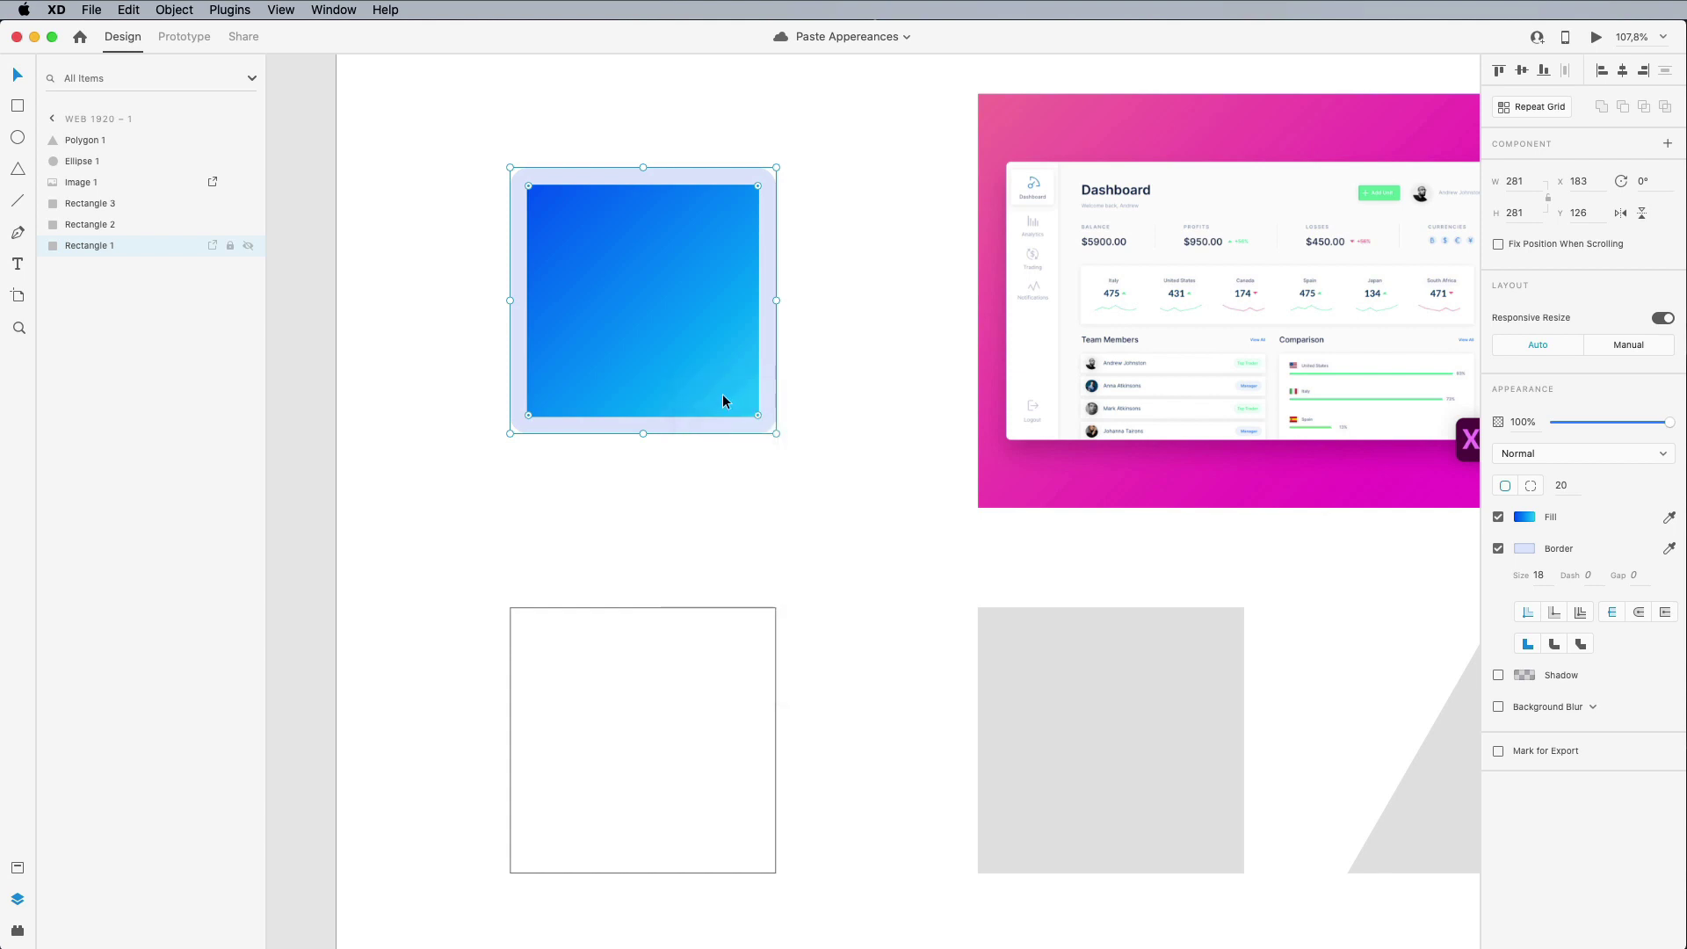
left_click(683, 655)
right_click(683, 654)
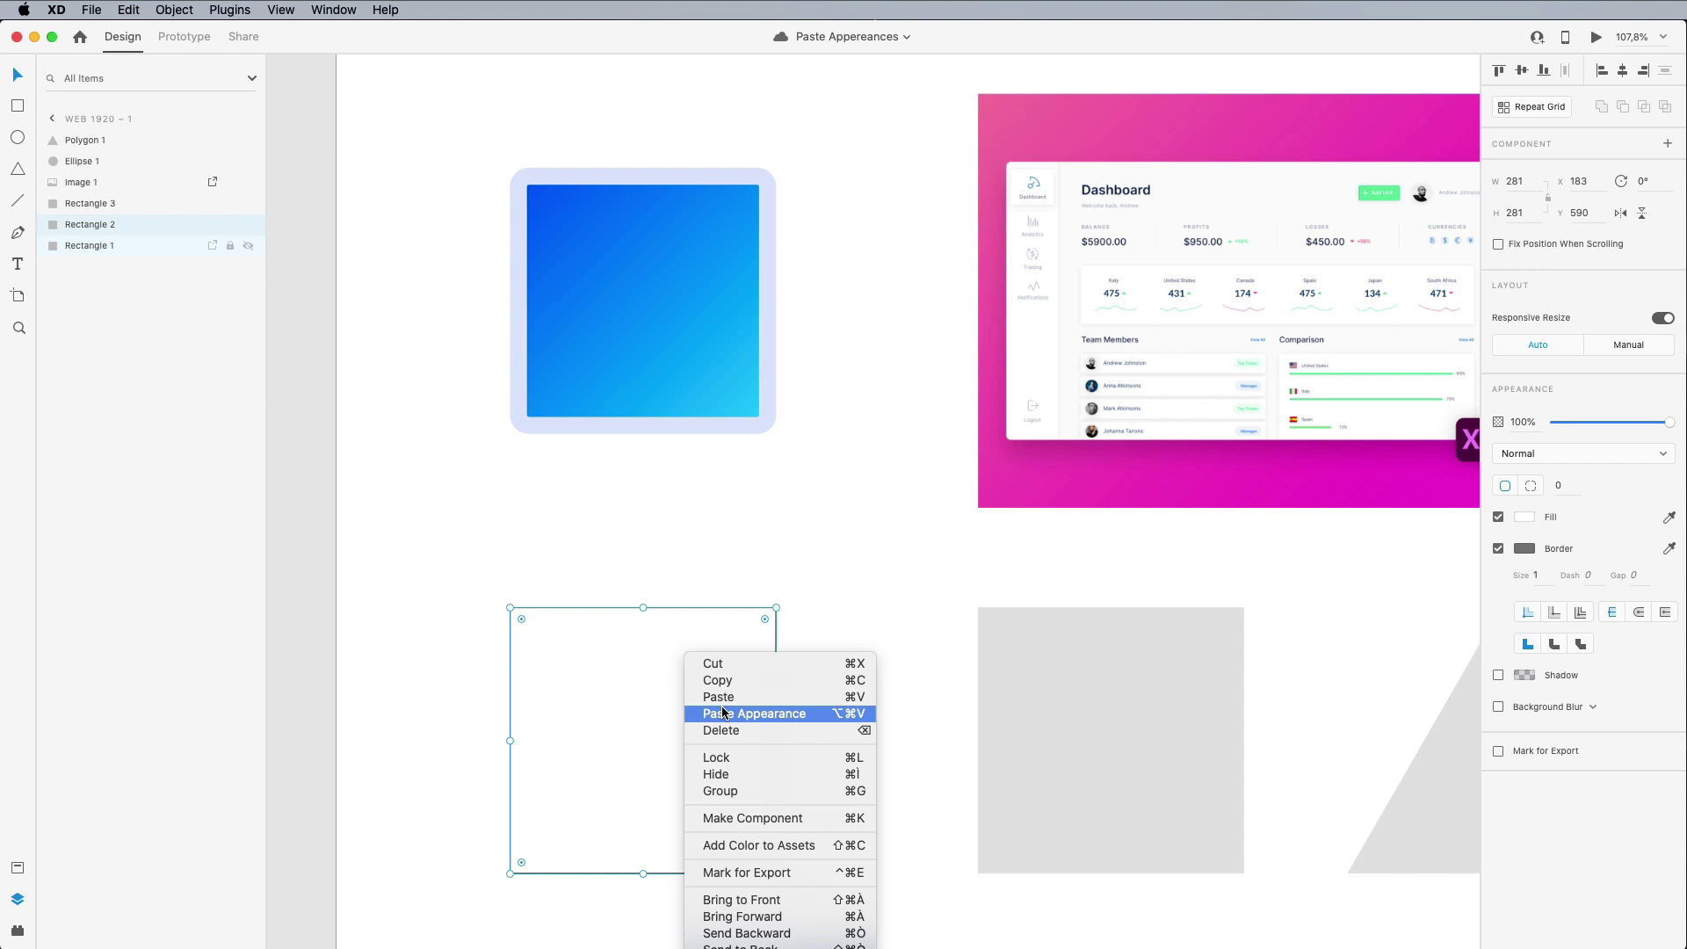
left_click(810, 713)
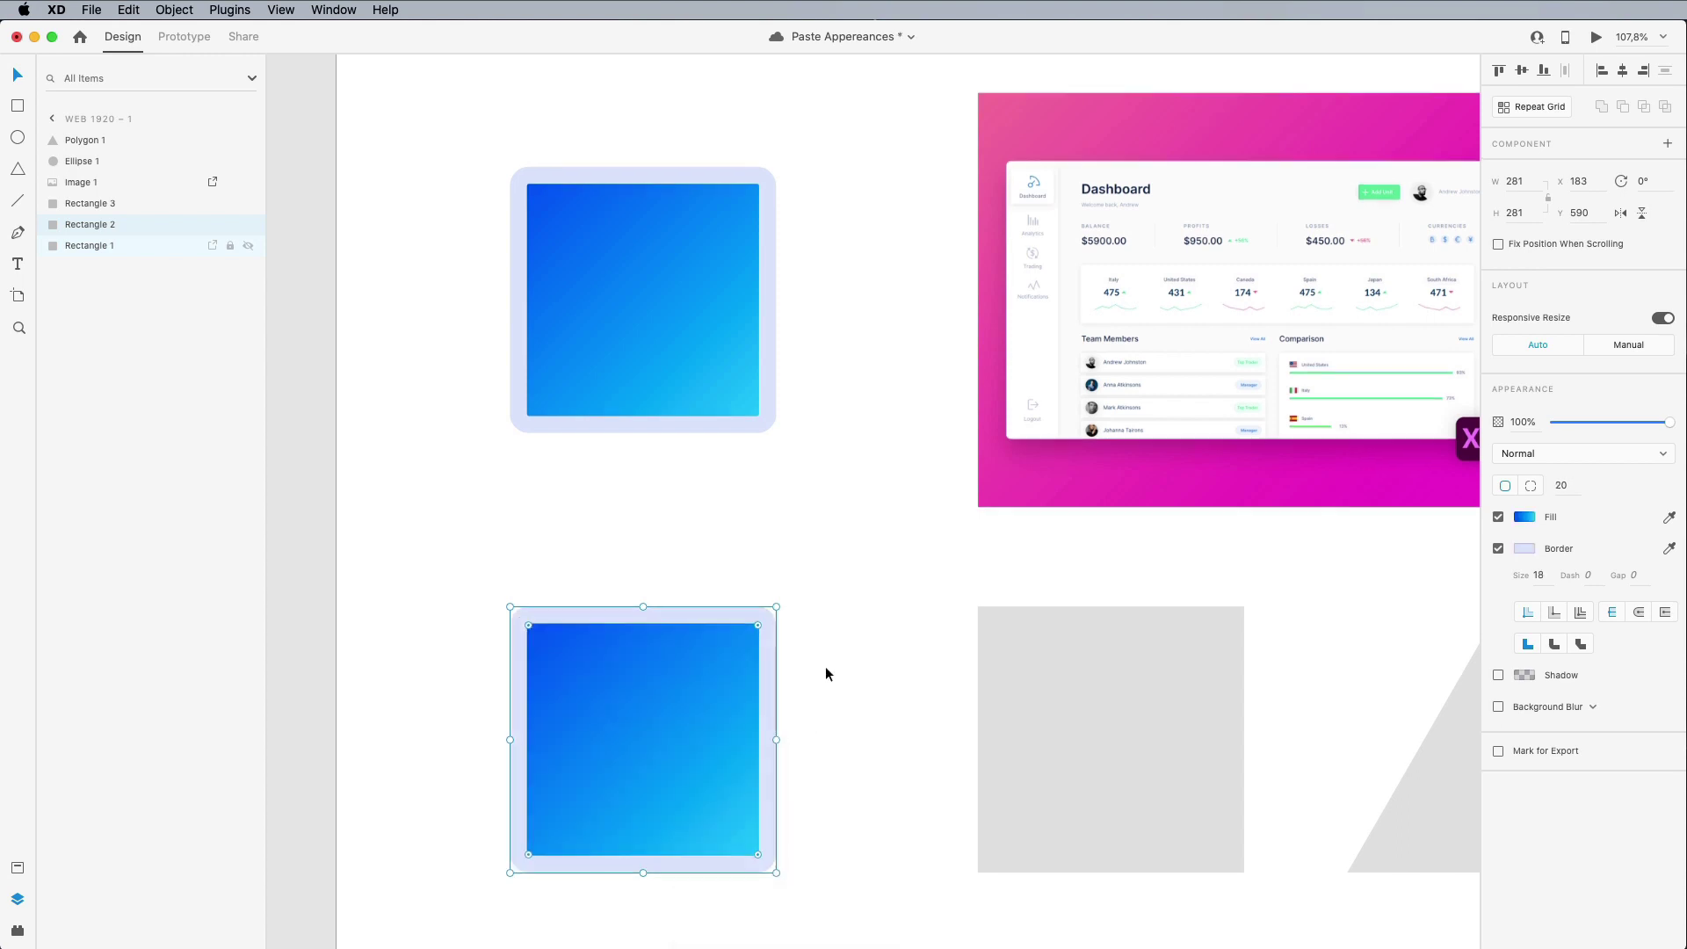
left_click(825, 666)
scroll(825, 666, "down", 2)
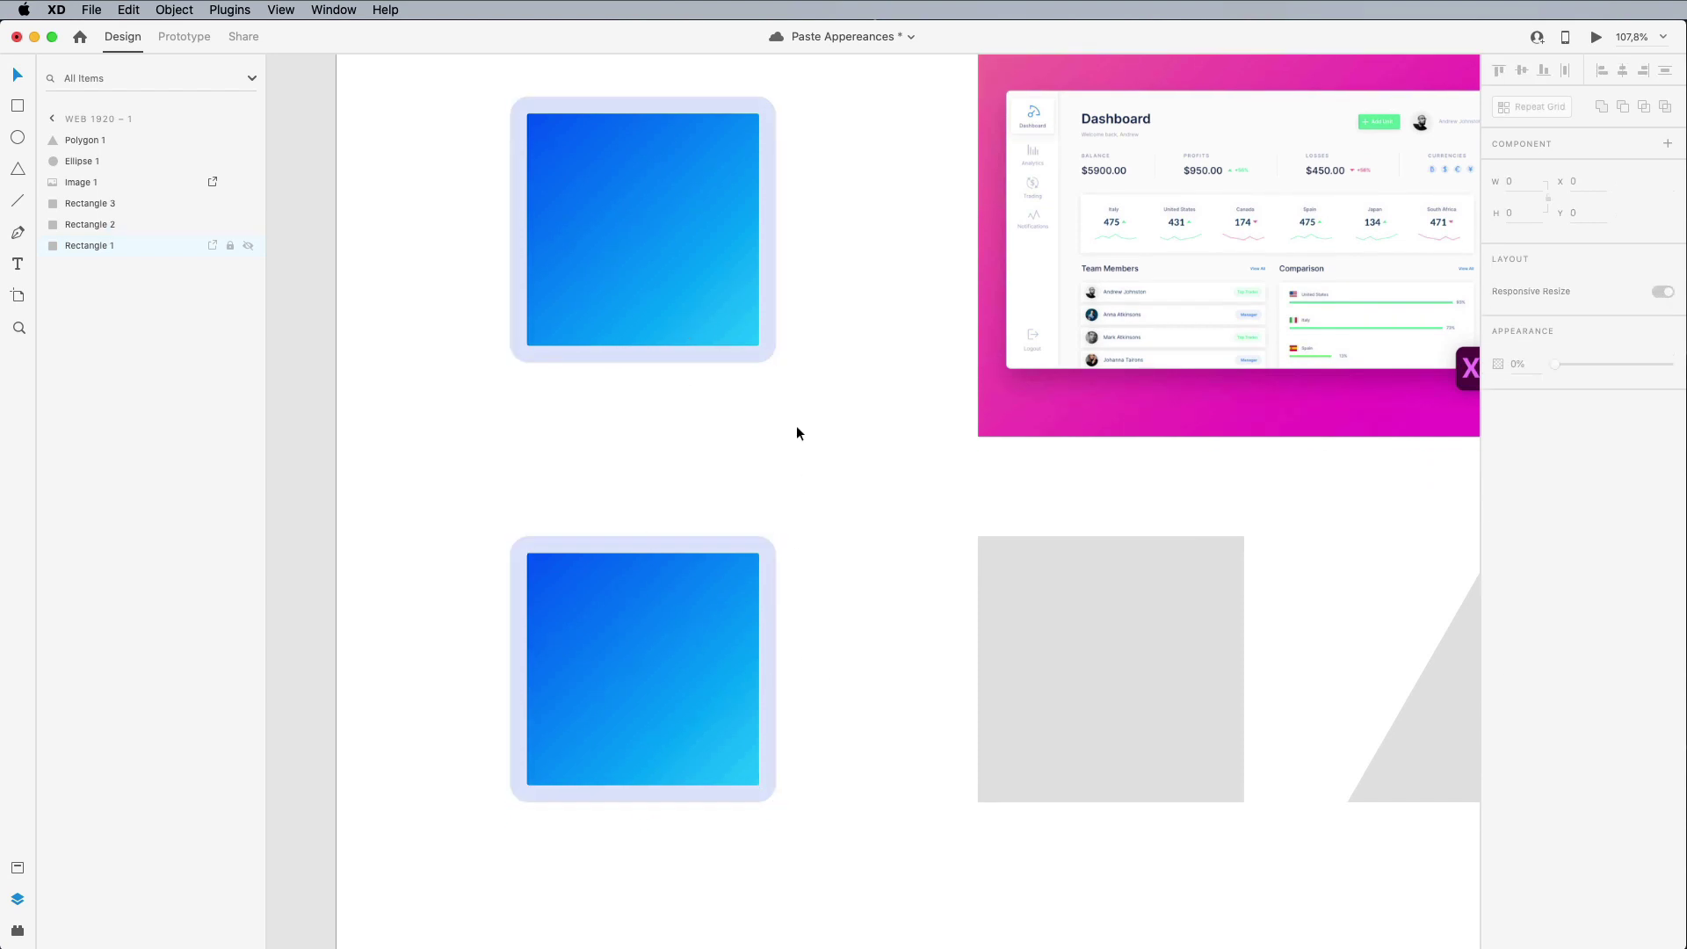
scroll(864, 617, "right", 2)
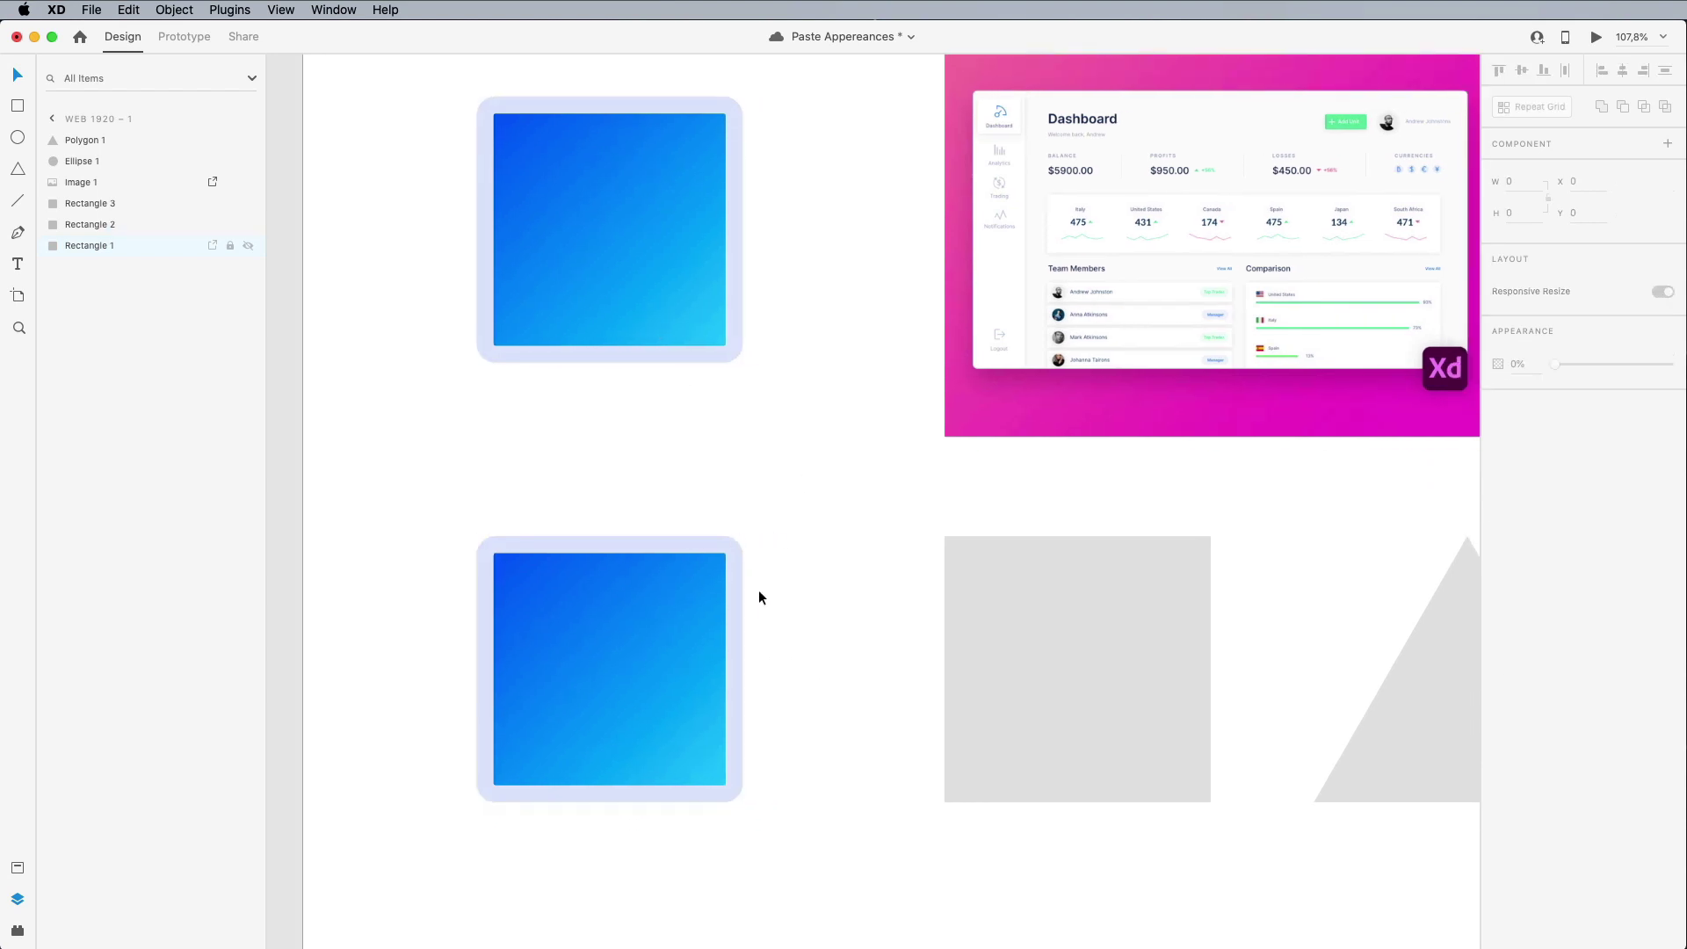
scroll(631, 244, "up", 2)
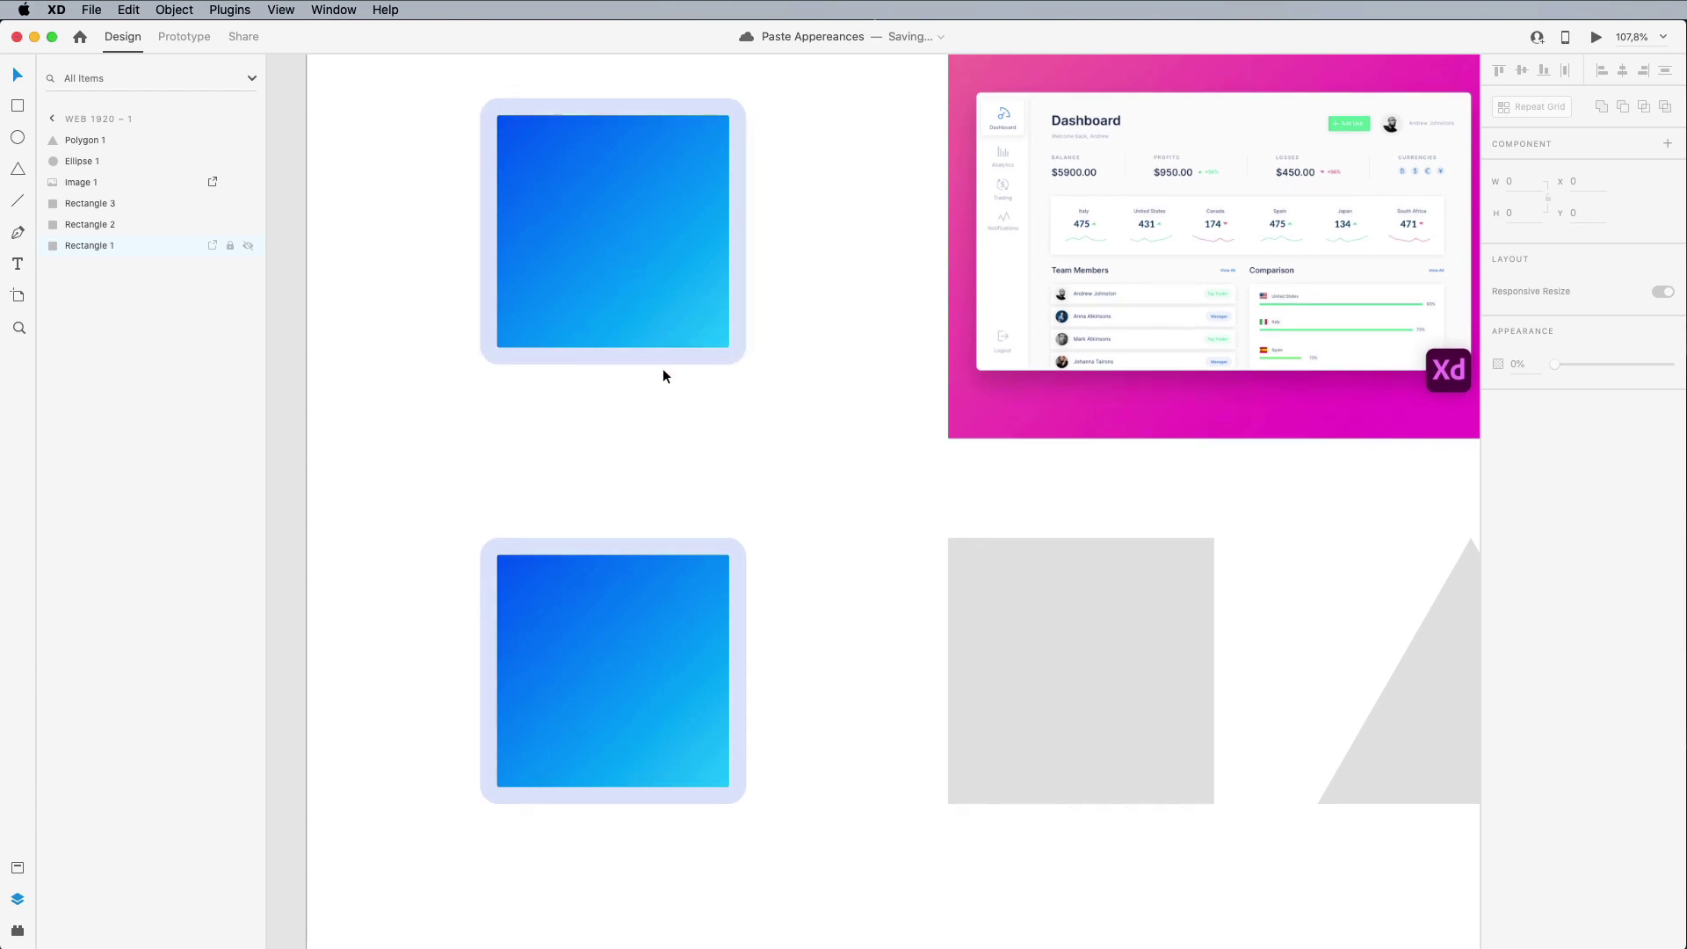
Step: Undo the single paste and paste the copied appearance onto the outlined and grey squares together
key("super+z")
left_click(683, 525)
left_click_drag(690, 541, 1015, 657)
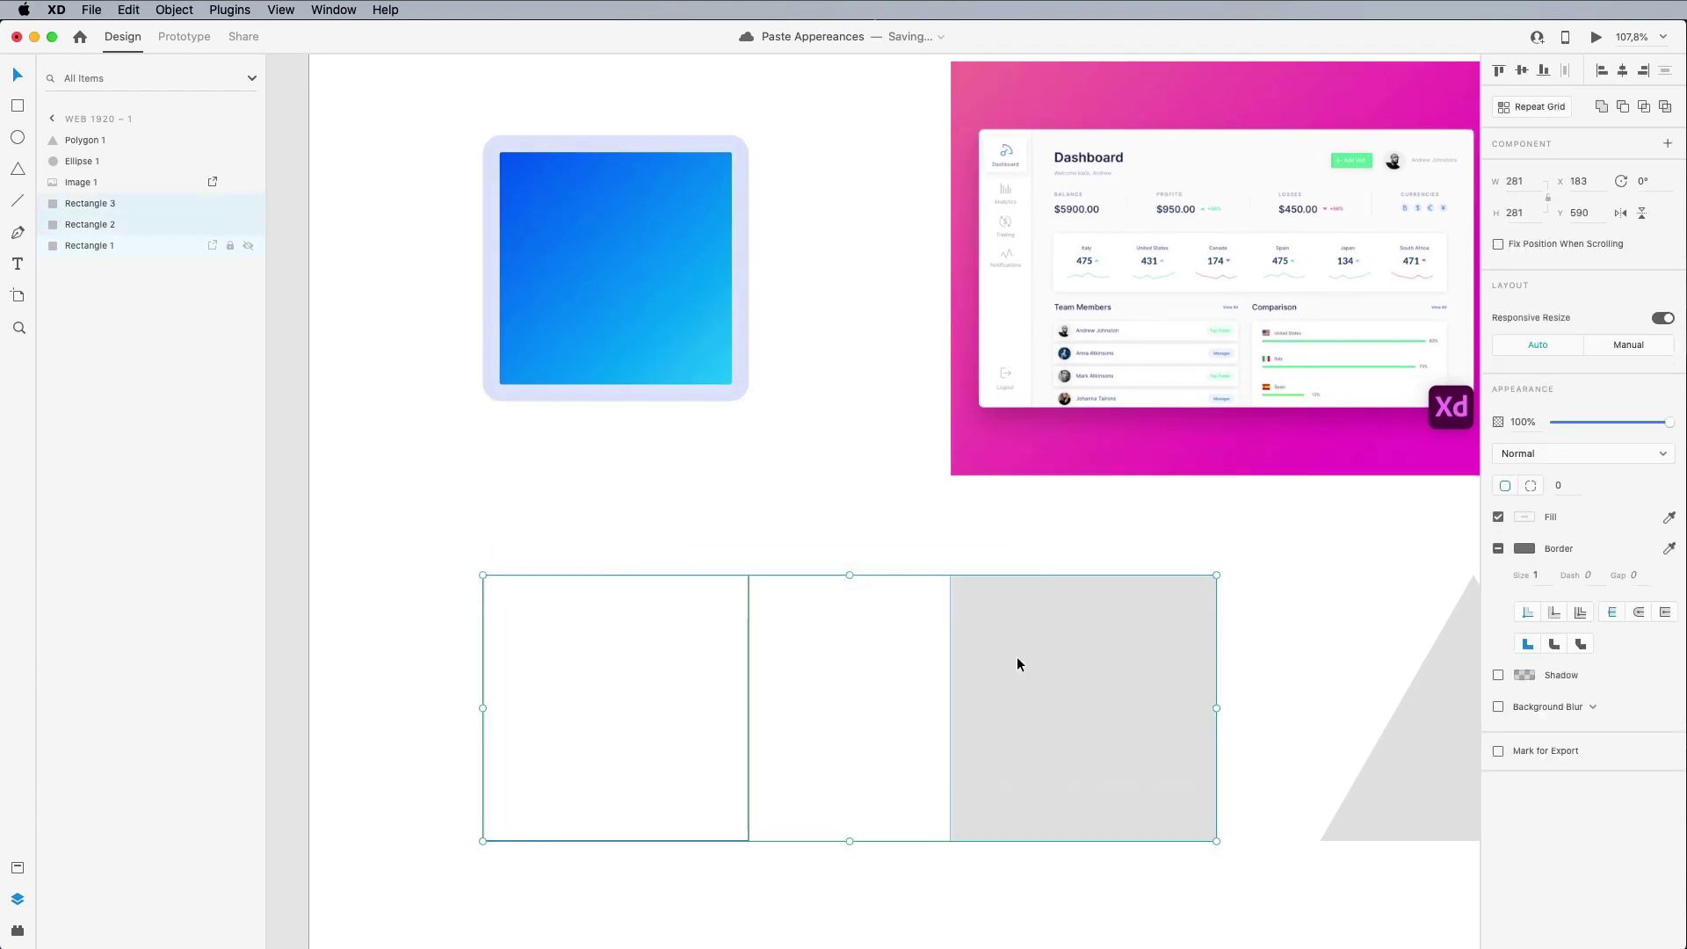
right_click(1017, 657)
left_click(1071, 718)
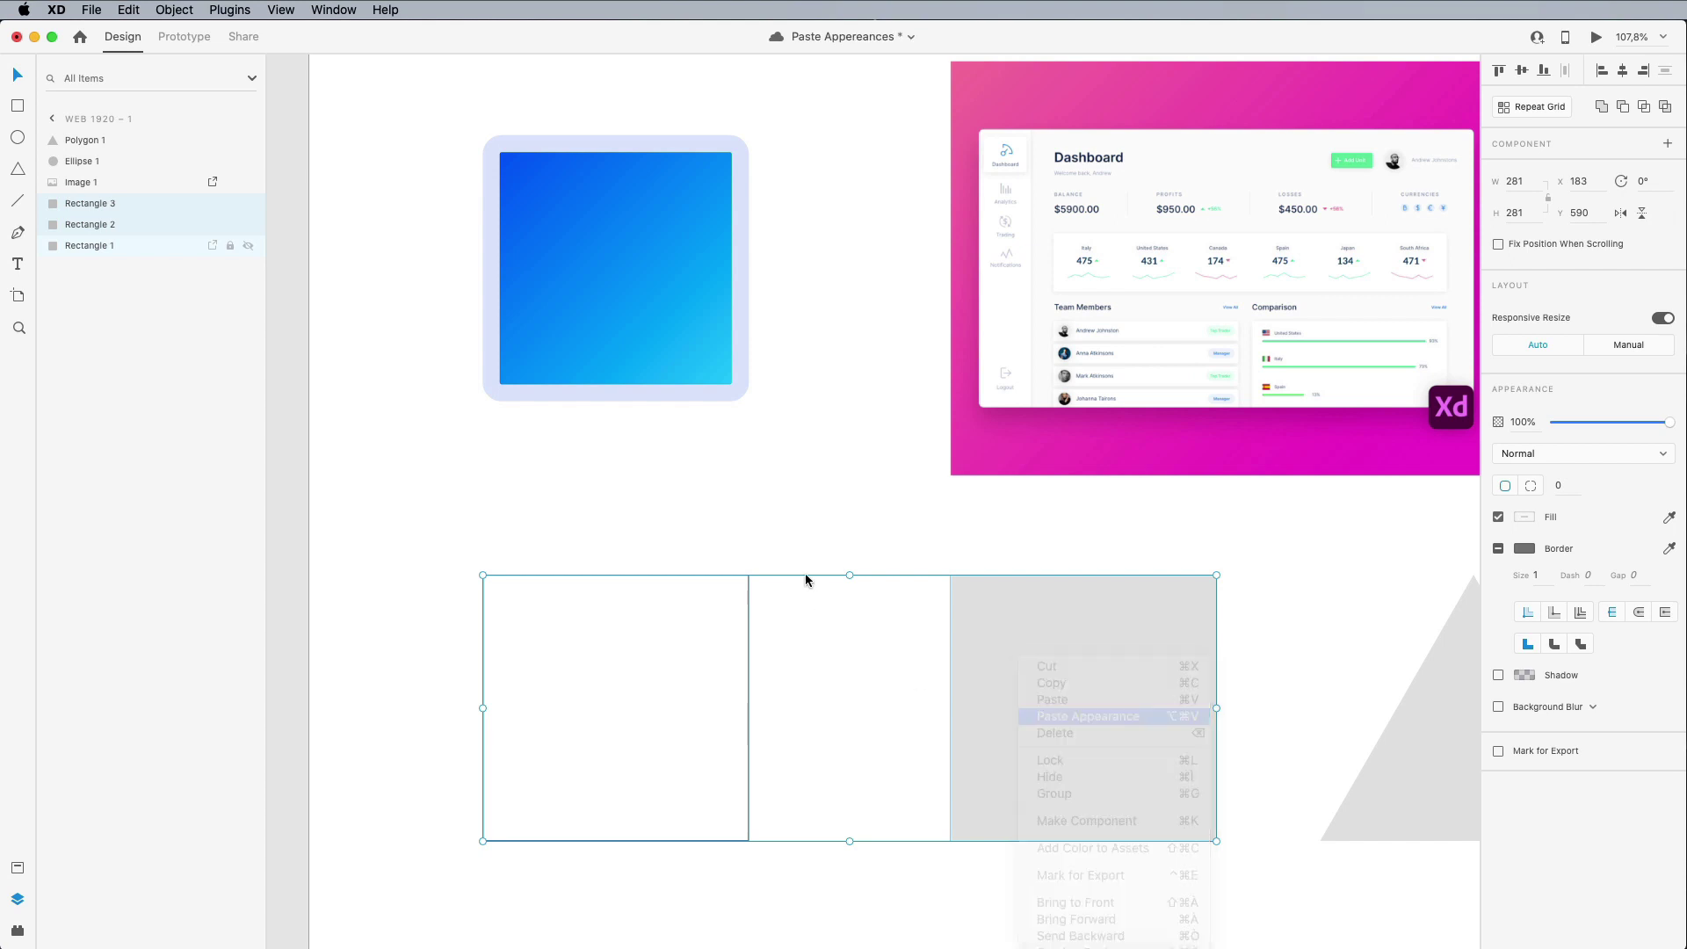
Step: Undo the latest appearance changes to the squares and the other grey shapes
left_click(808, 493)
key("super+z")
key("super+z")
key("super+z")
key("super+z")
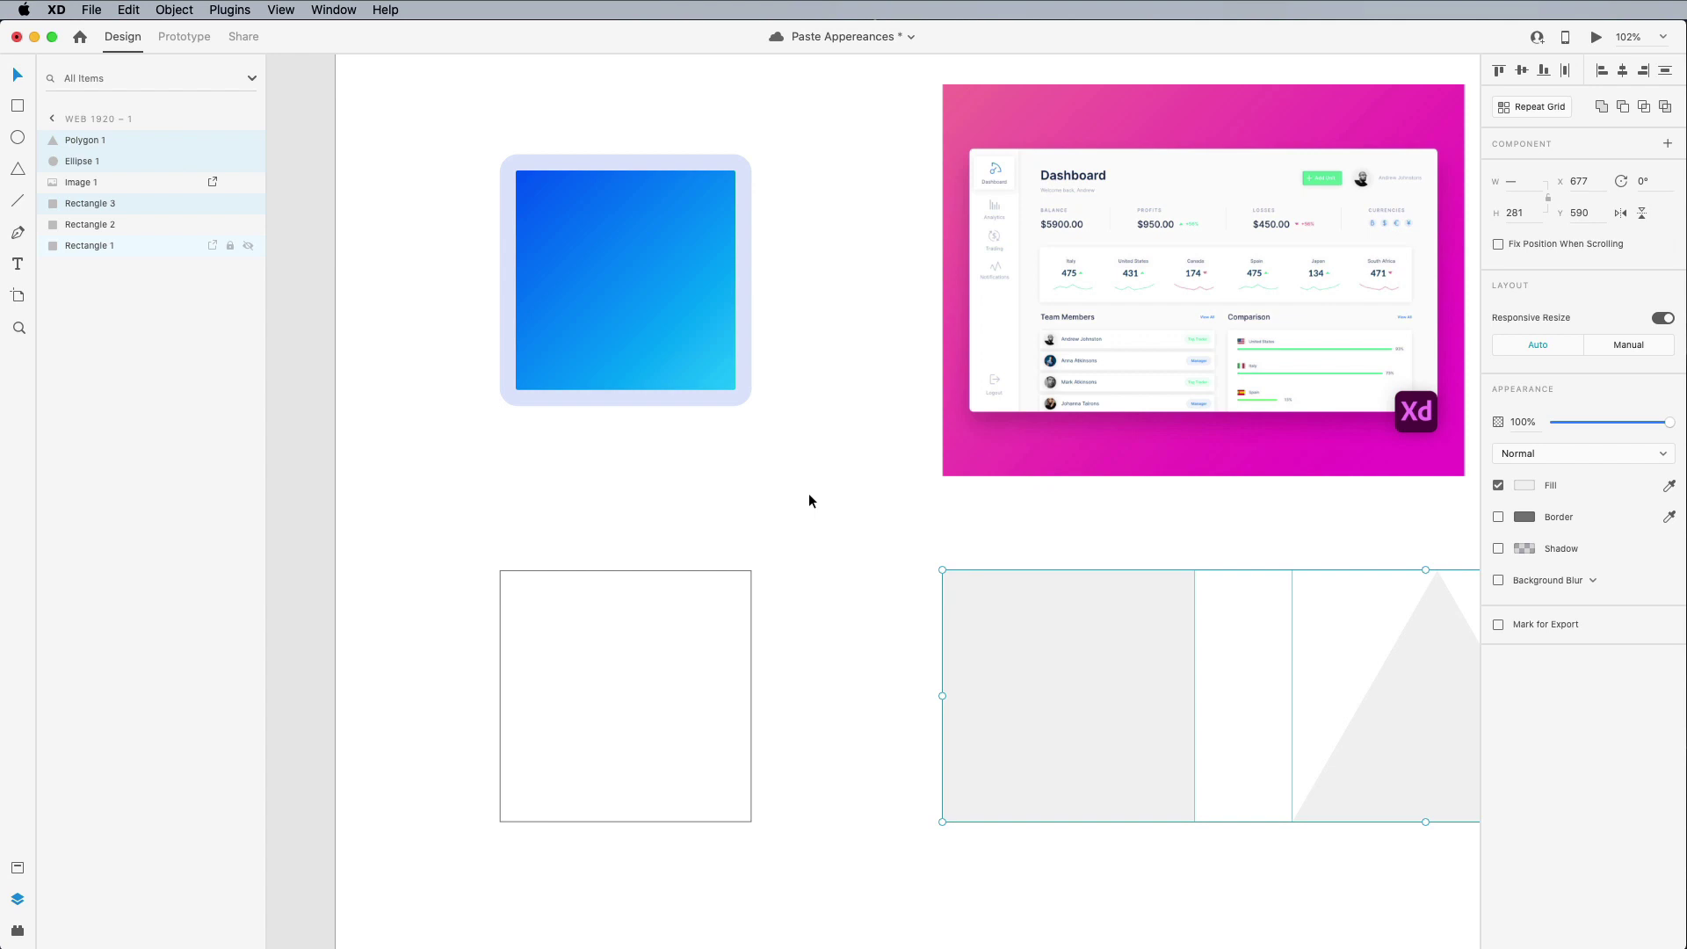
key("super+z")
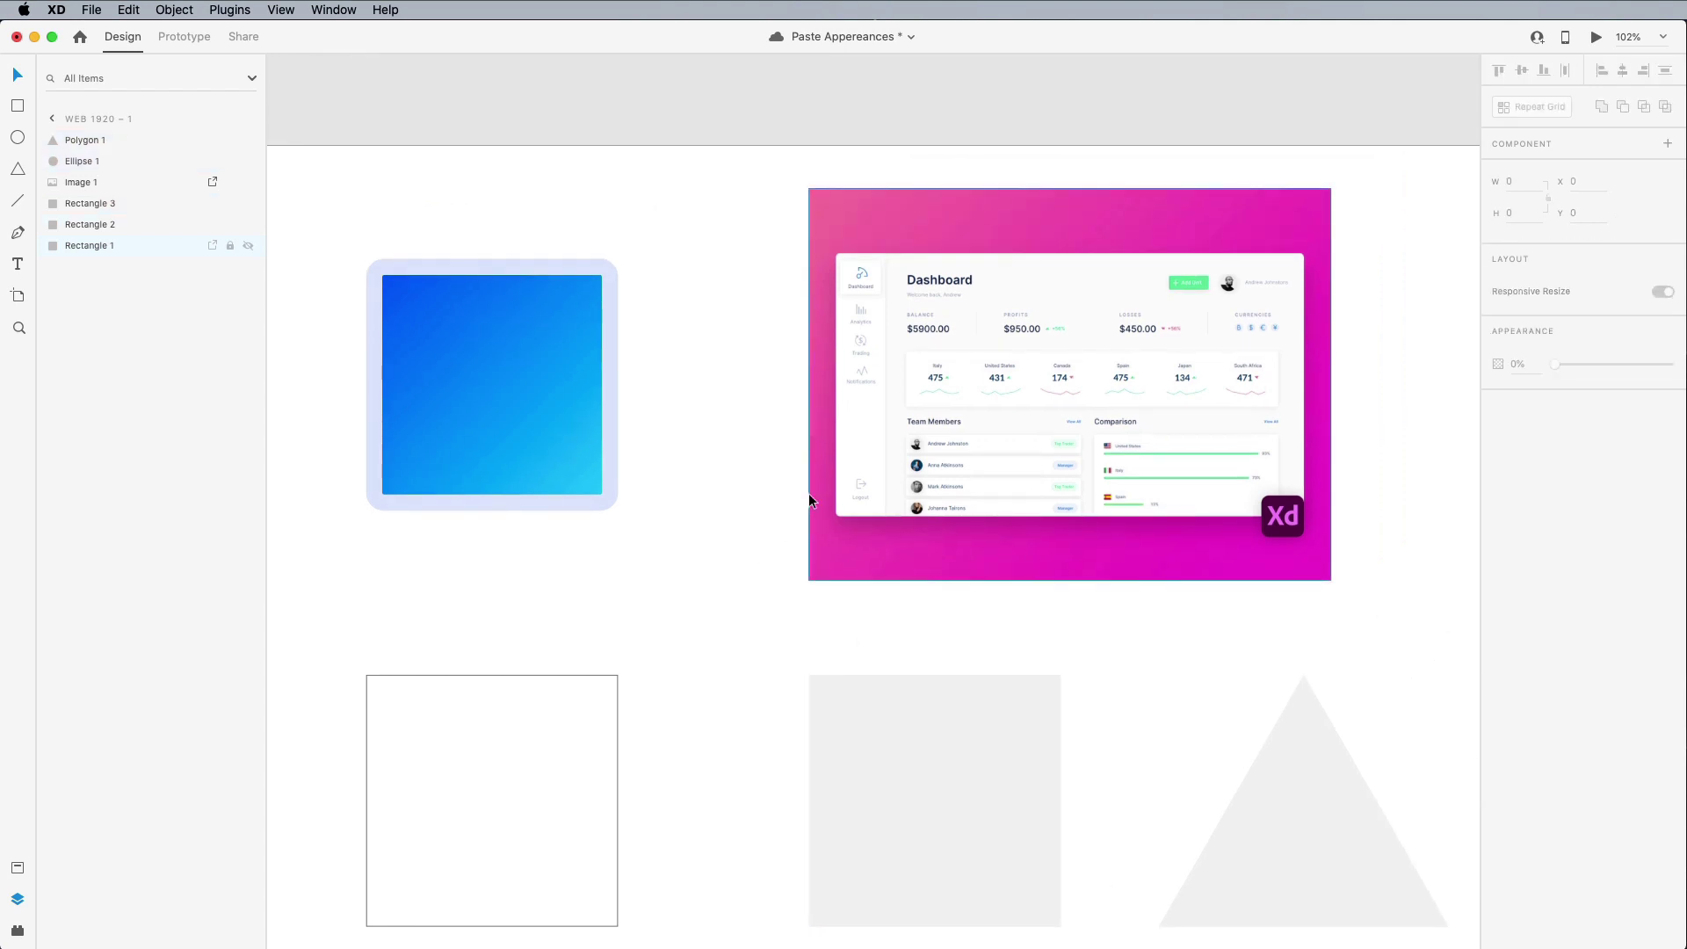
Step: Copy the pink dashboard image above the grey square
scroll(514, 402, "left", 5)
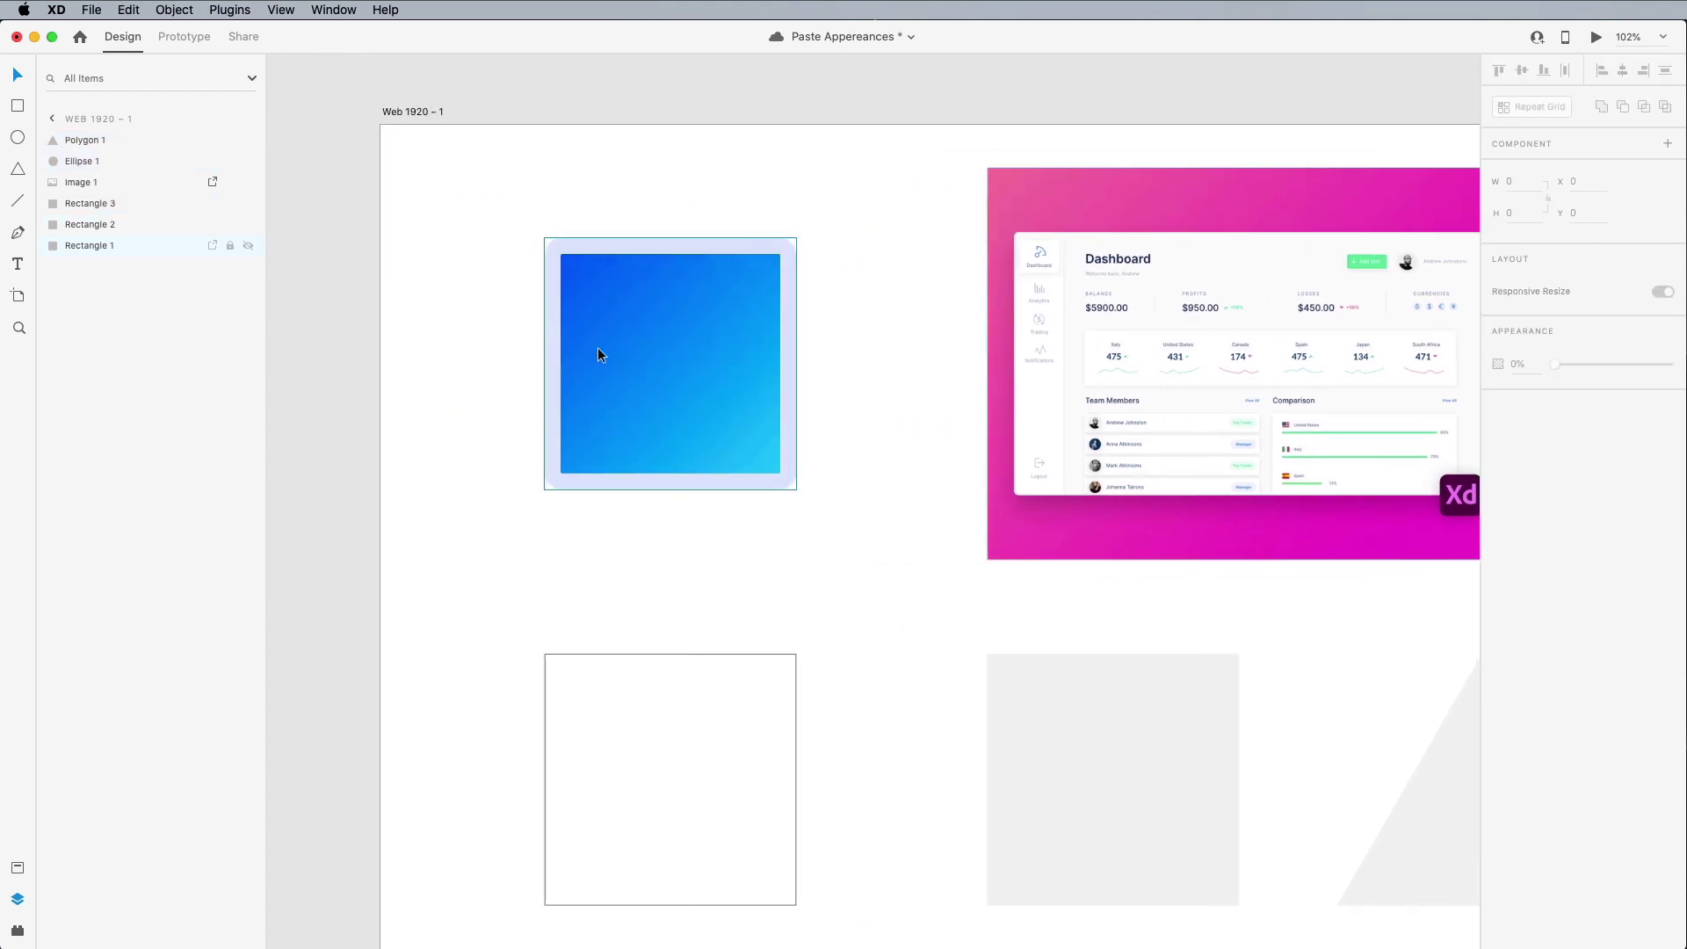
scroll(621, 356, "right", 5)
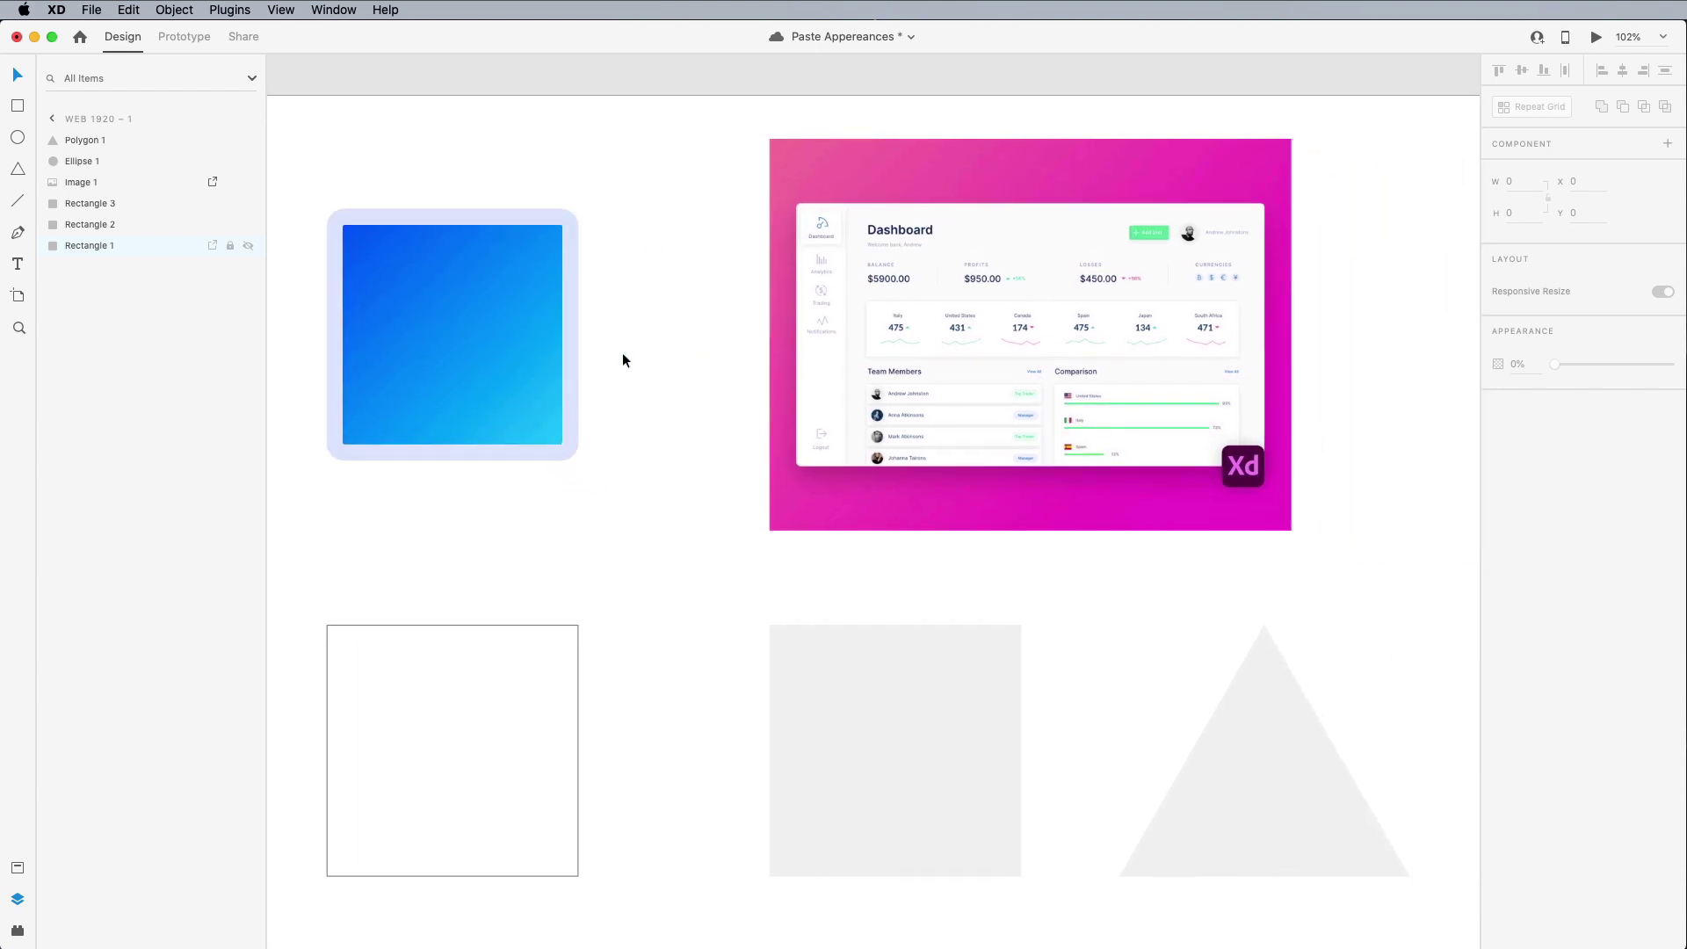
left_click(921, 355)
scroll(1140, 287, "up", 5)
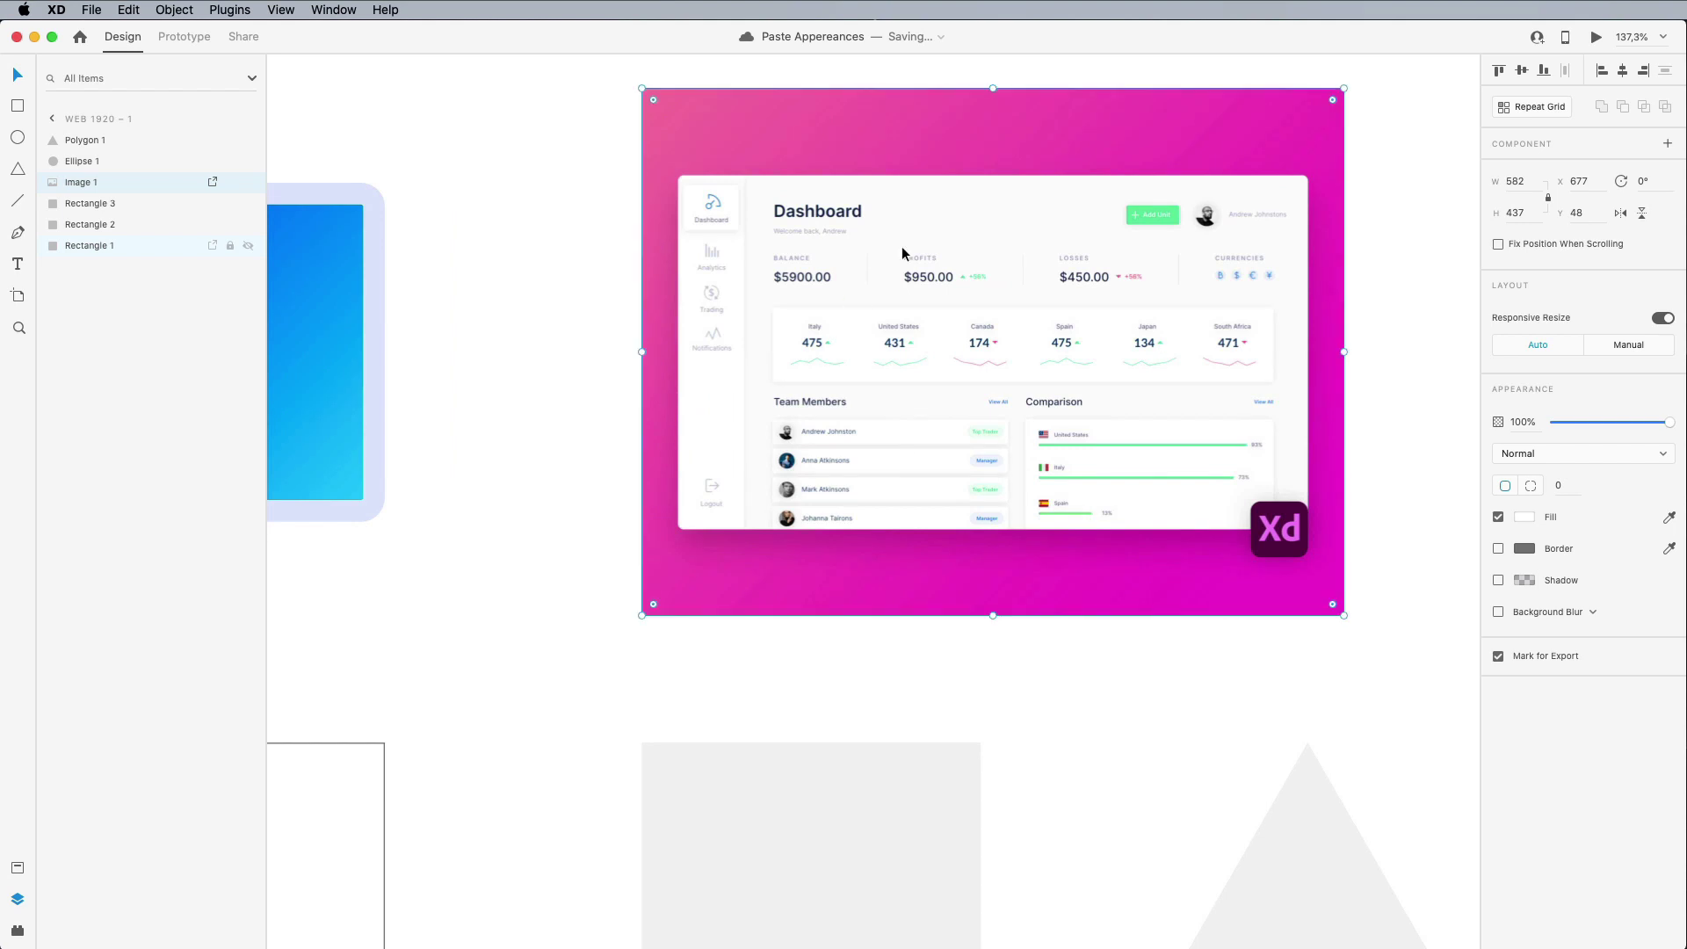
scroll(981, 383, "down", 3)
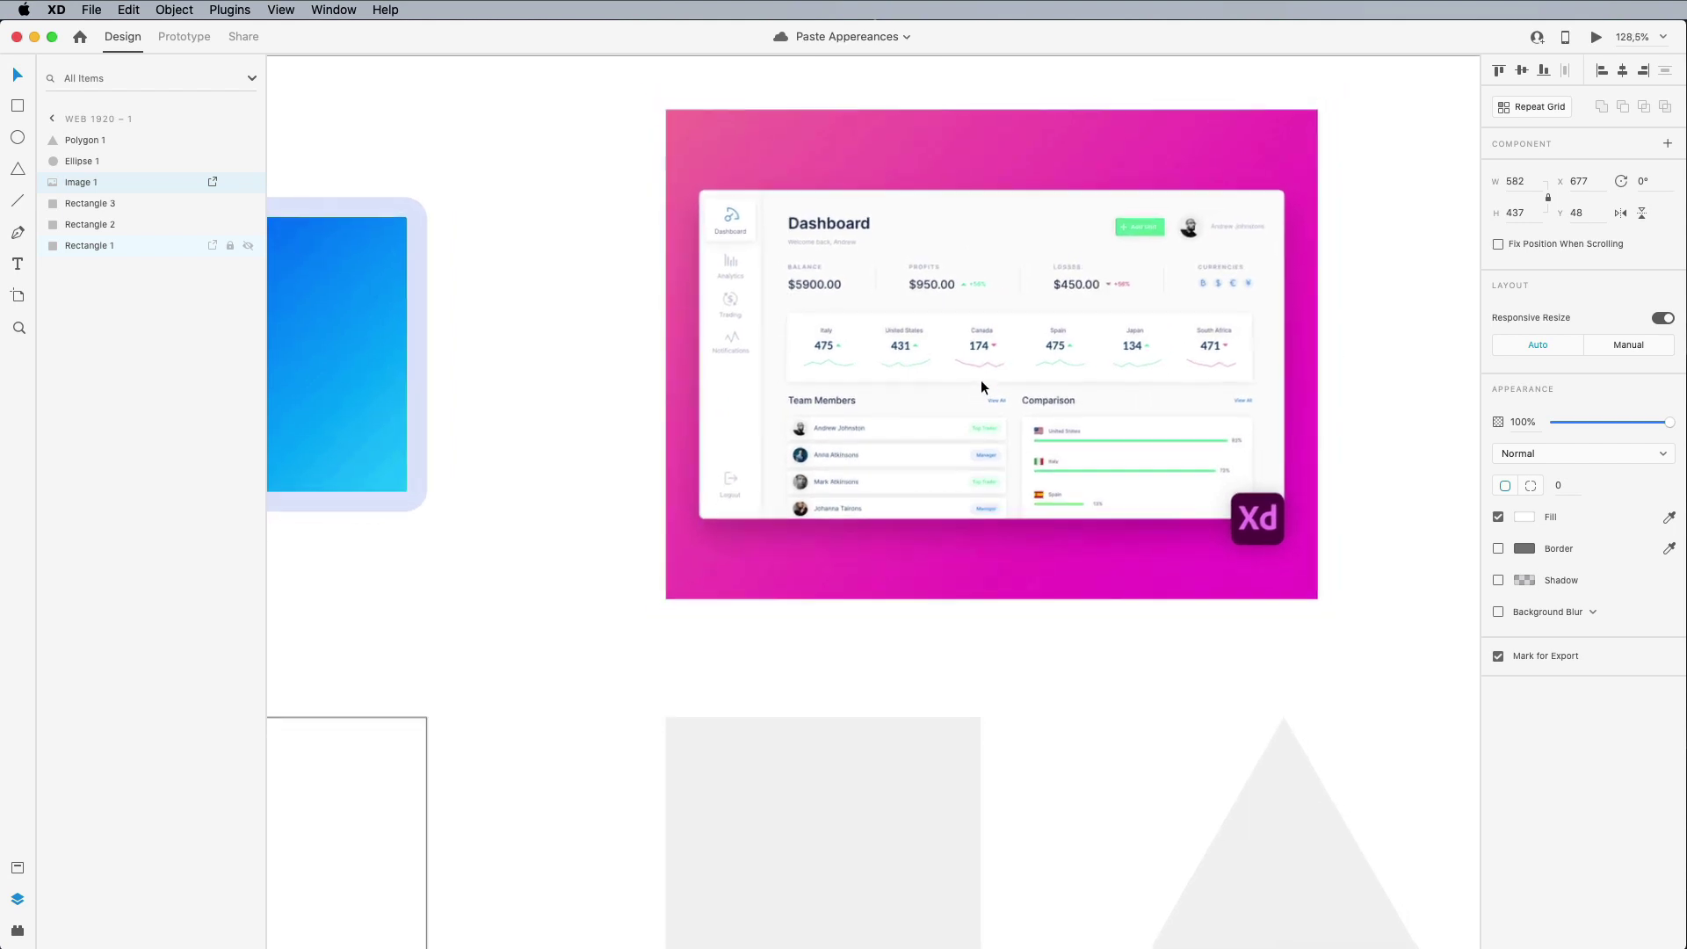
scroll(980, 386, "down", 2)
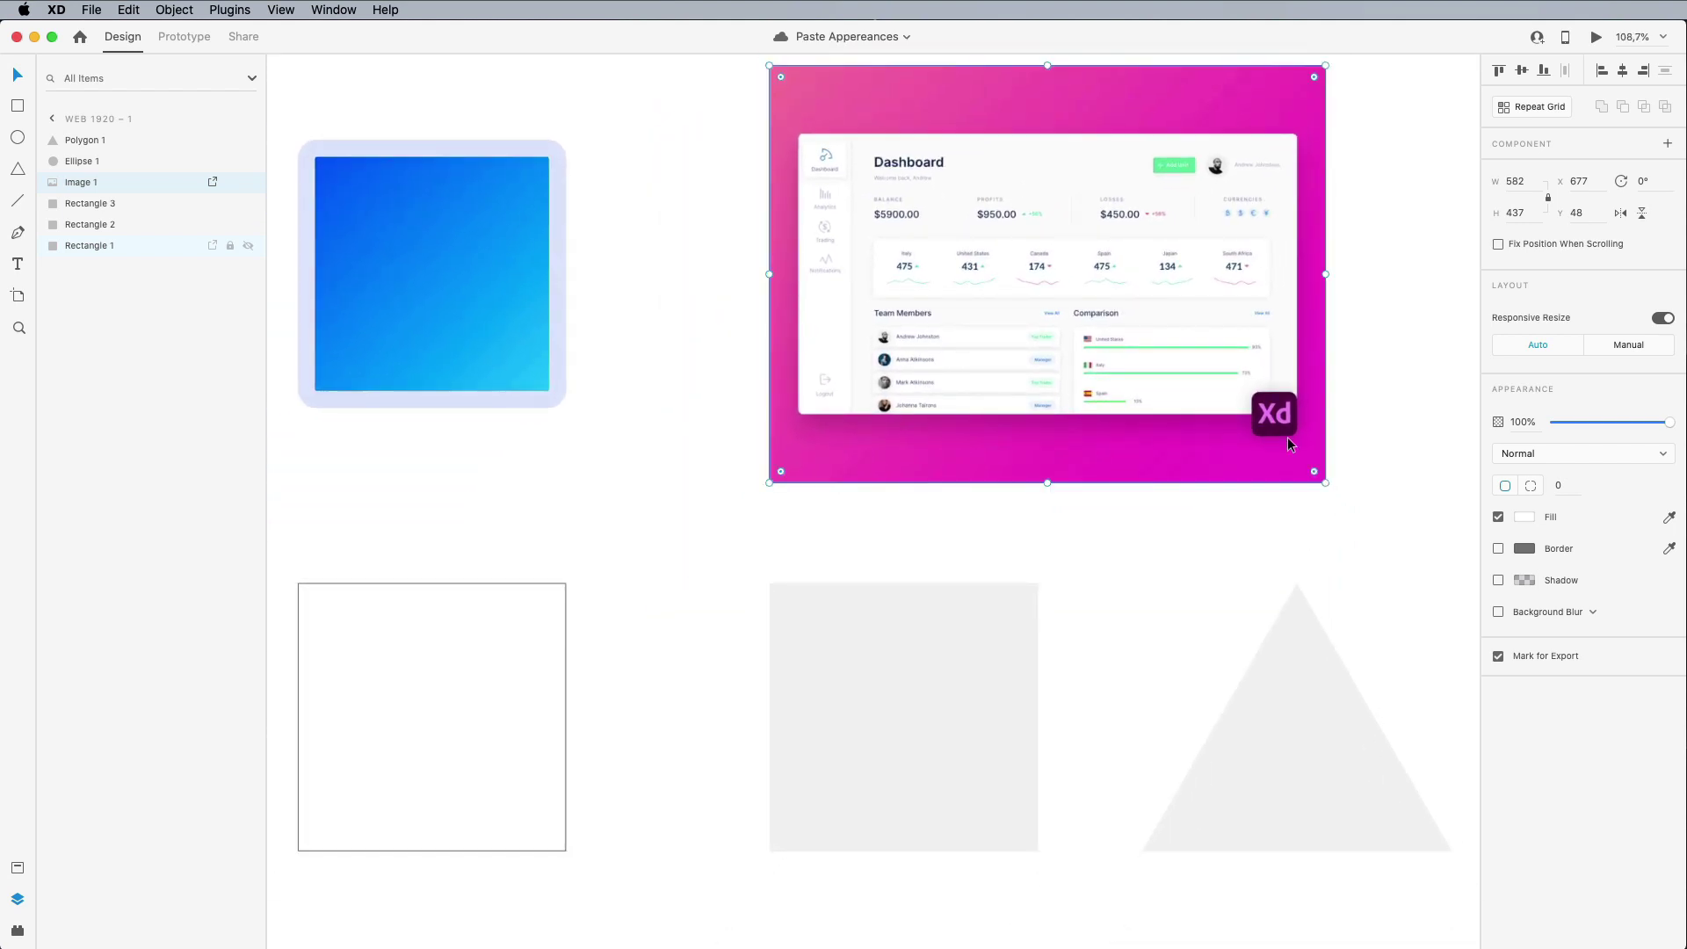
right_click(1068, 381)
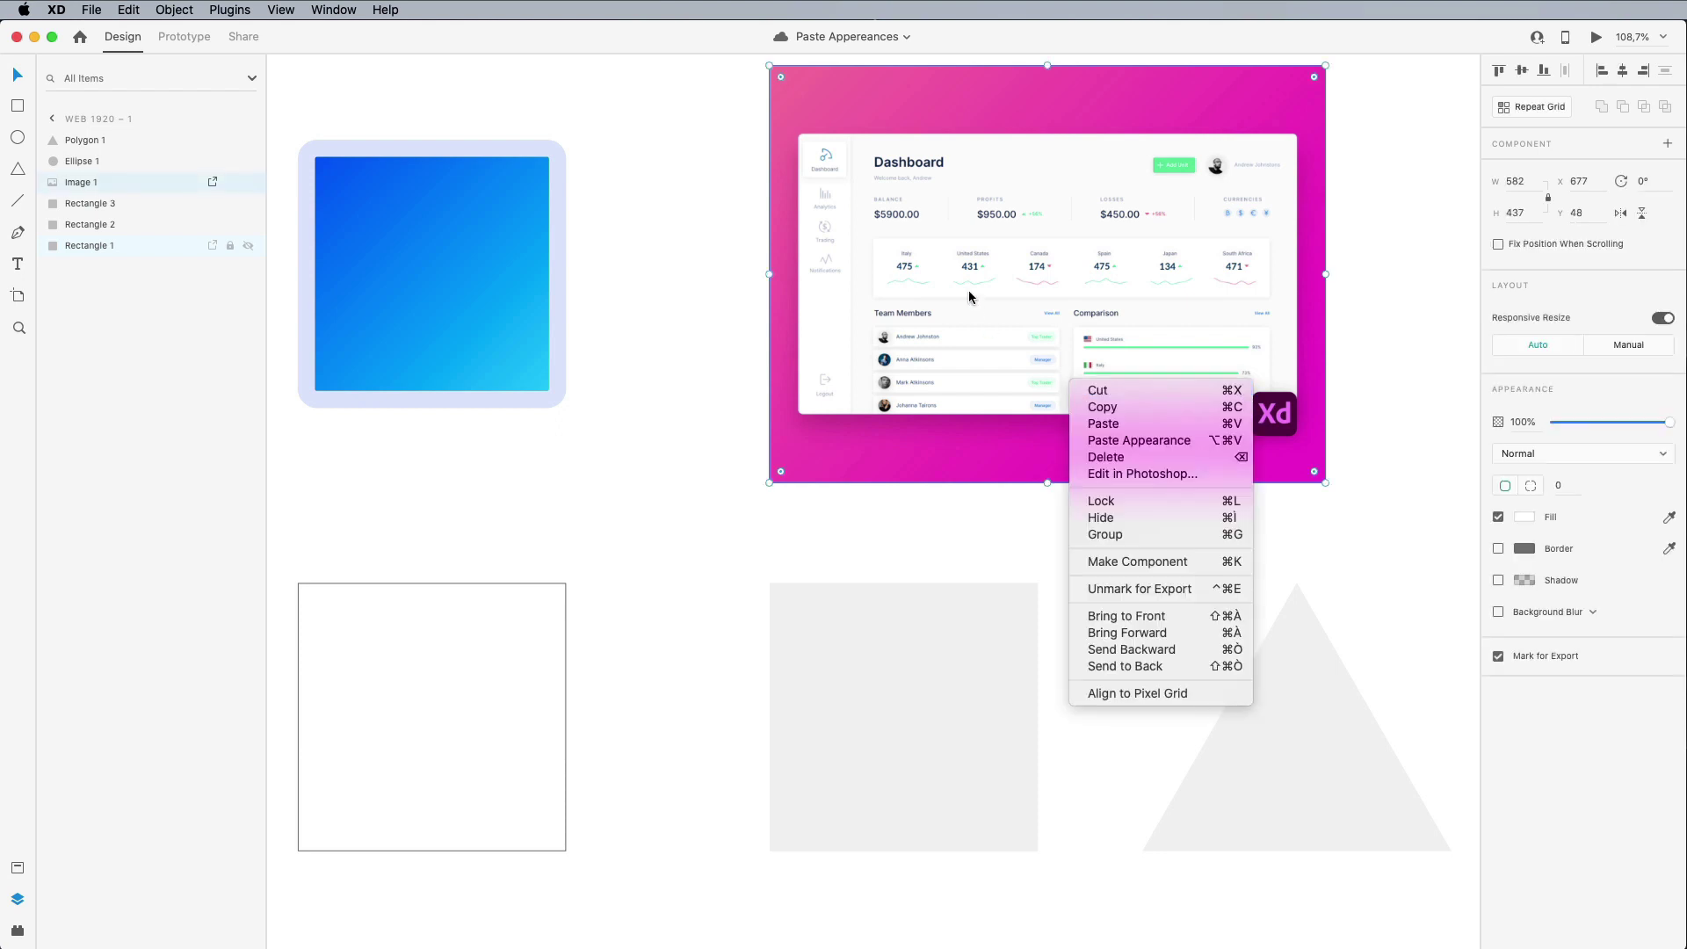
left_click(1115, 407)
Step: Paste the dashboard image's appearance onto the grey square and widen that shape to 399
scroll(1068, 577, "down", 2)
scroll(1069, 577, "right", 2)
left_click(722, 592)
right_click(722, 593)
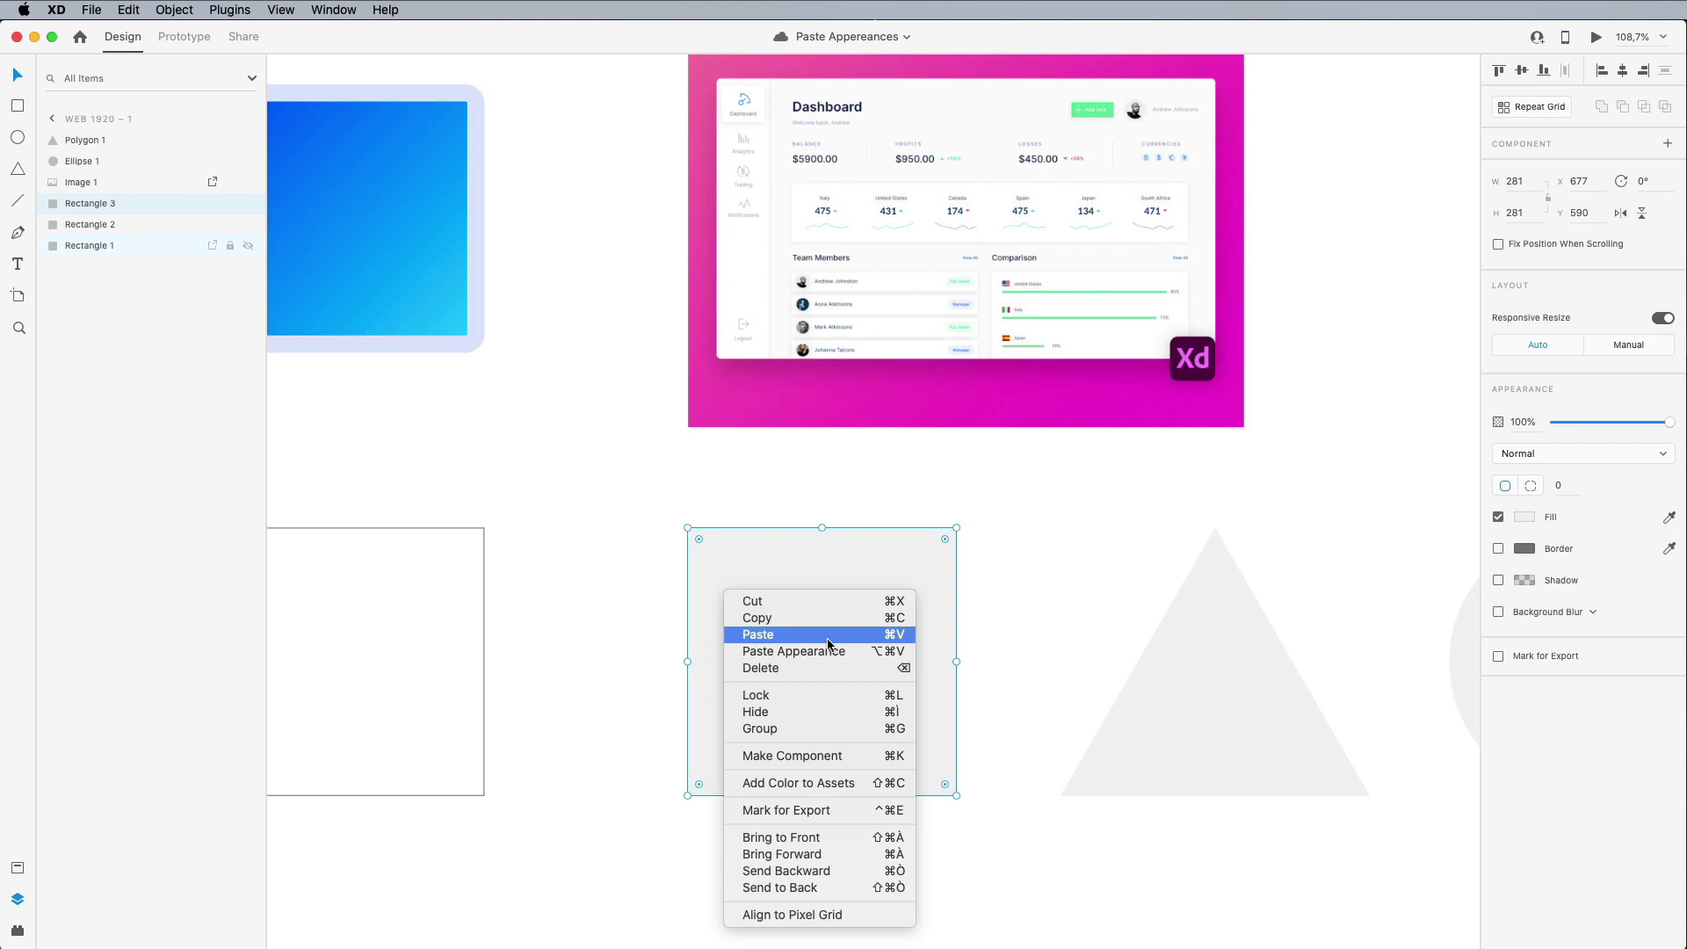
left_click(793, 652)
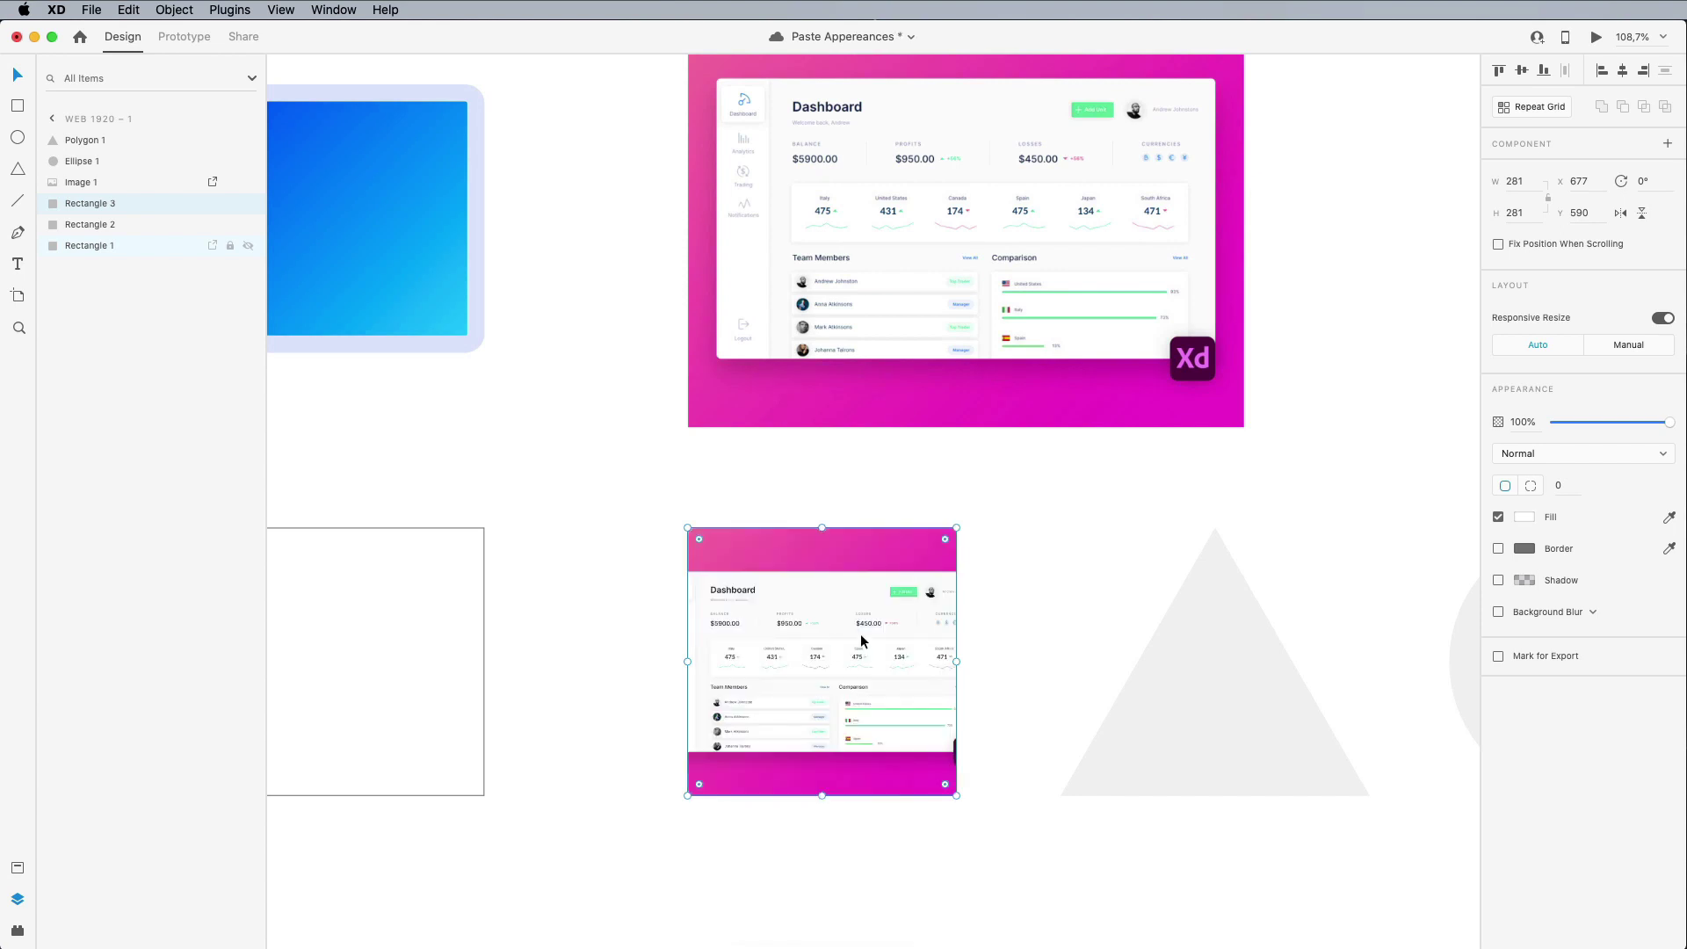
left_click_drag(956, 668, 1068, 651)
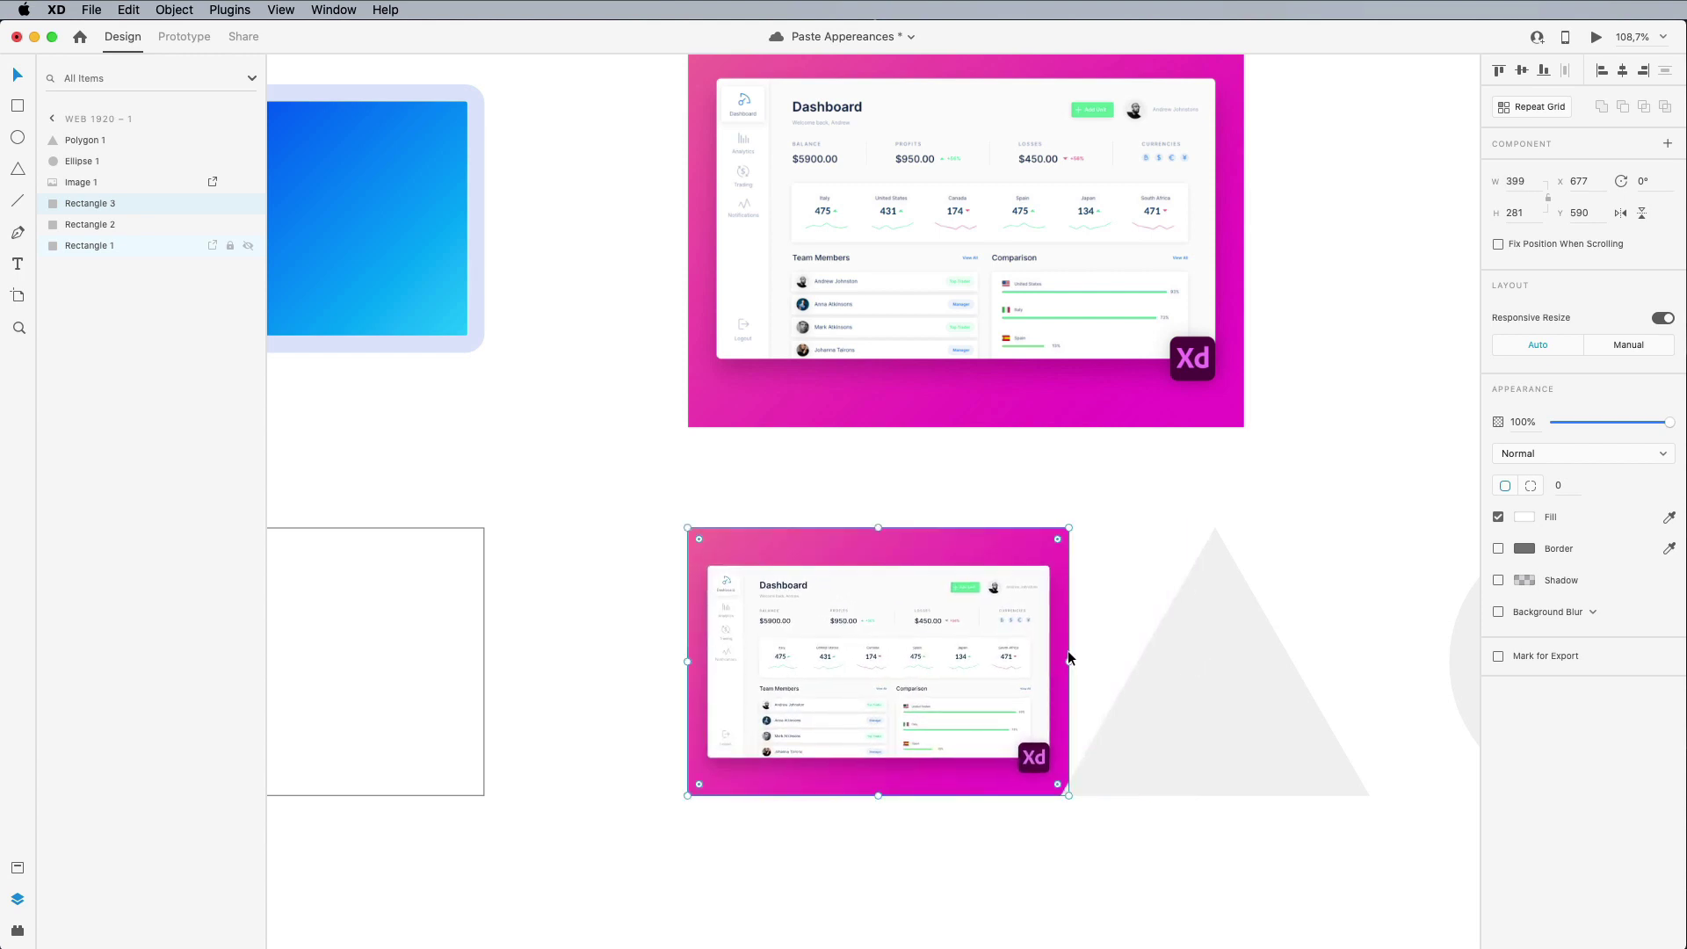
Step: Undo the widening of the image-filled square and paste the dashboard image's appearance onto the triangle and circle together
key("super+z")
scroll(1068, 651, "right", 5)
left_click_drag(837, 520, 1341, 663)
right_click(1197, 651)
left_click(1274, 708)
Step: Try shortening the image-filled triangle from its apex and undo the change
left_click(1036, 450)
left_click(822, 642)
left_click_drag(849, 527, 883, 615)
key("super+z")
Step: Deselect the triangle and save the document
key("super+0")
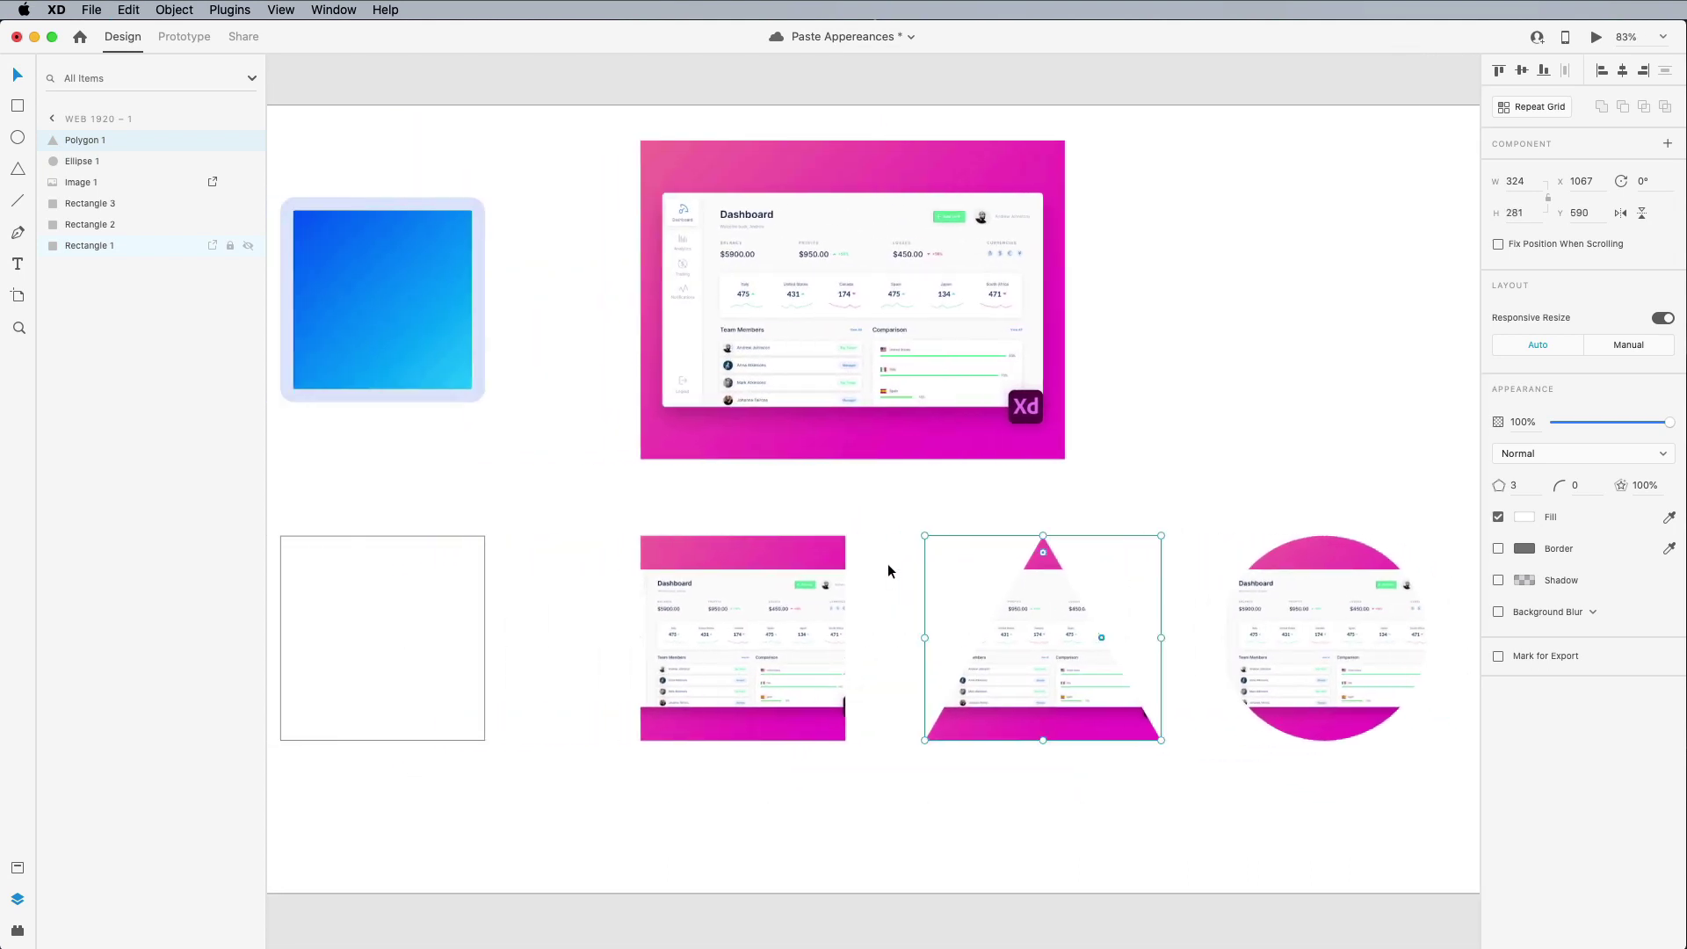
left_click(972, 522)
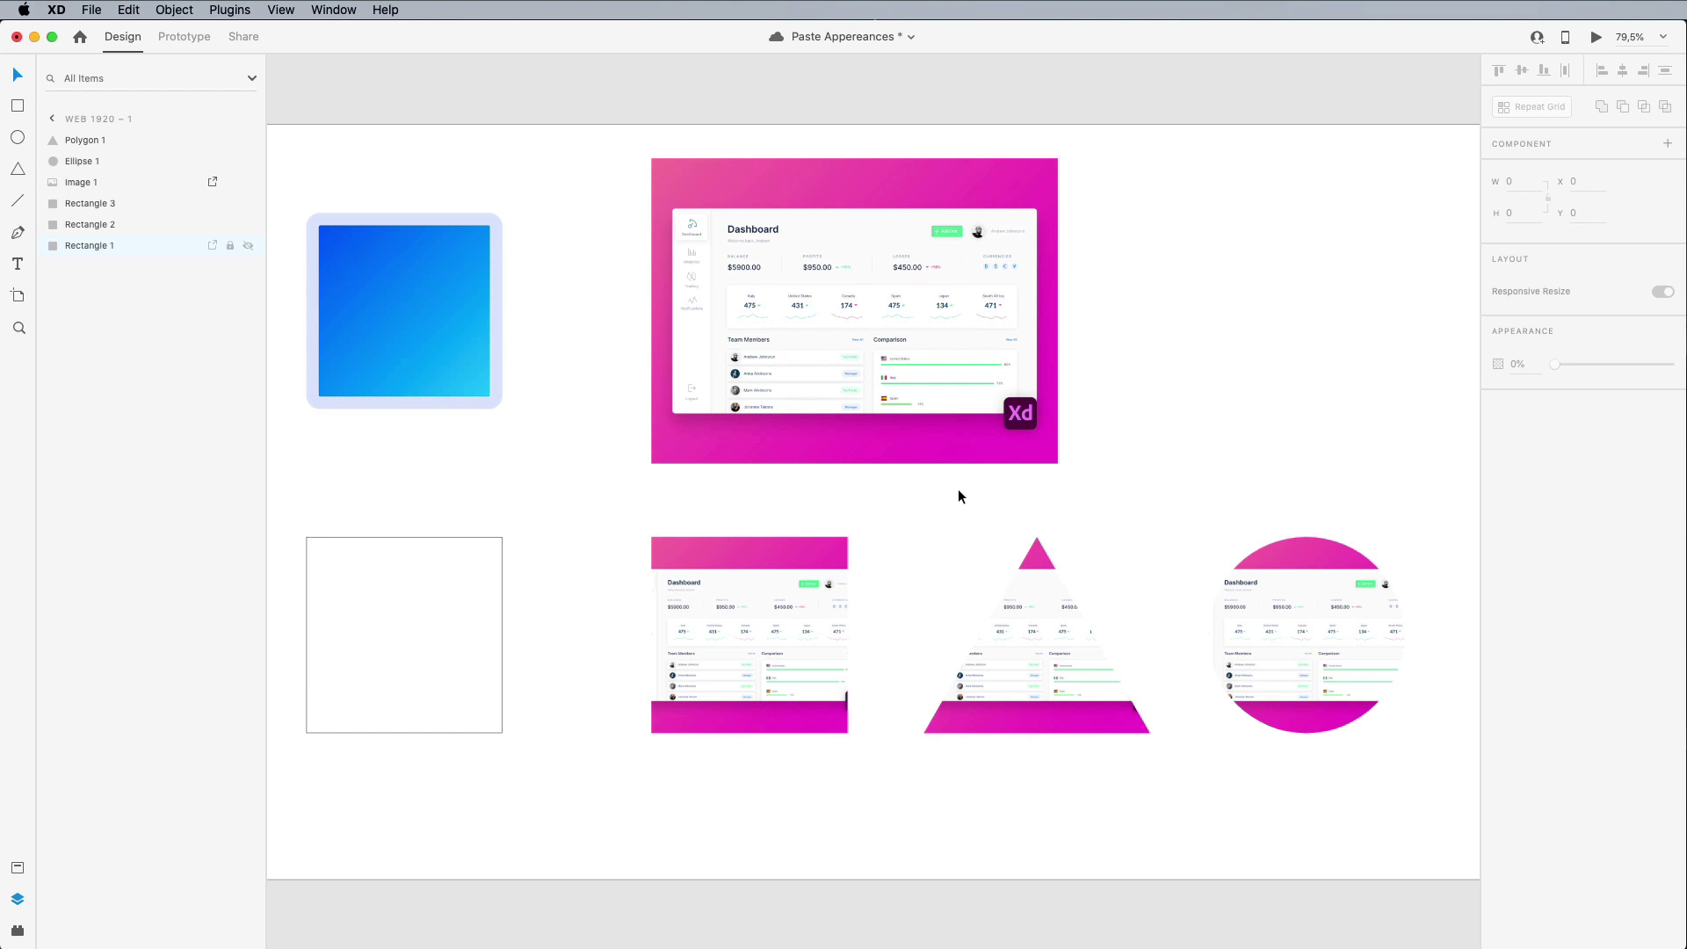
key("super+s")
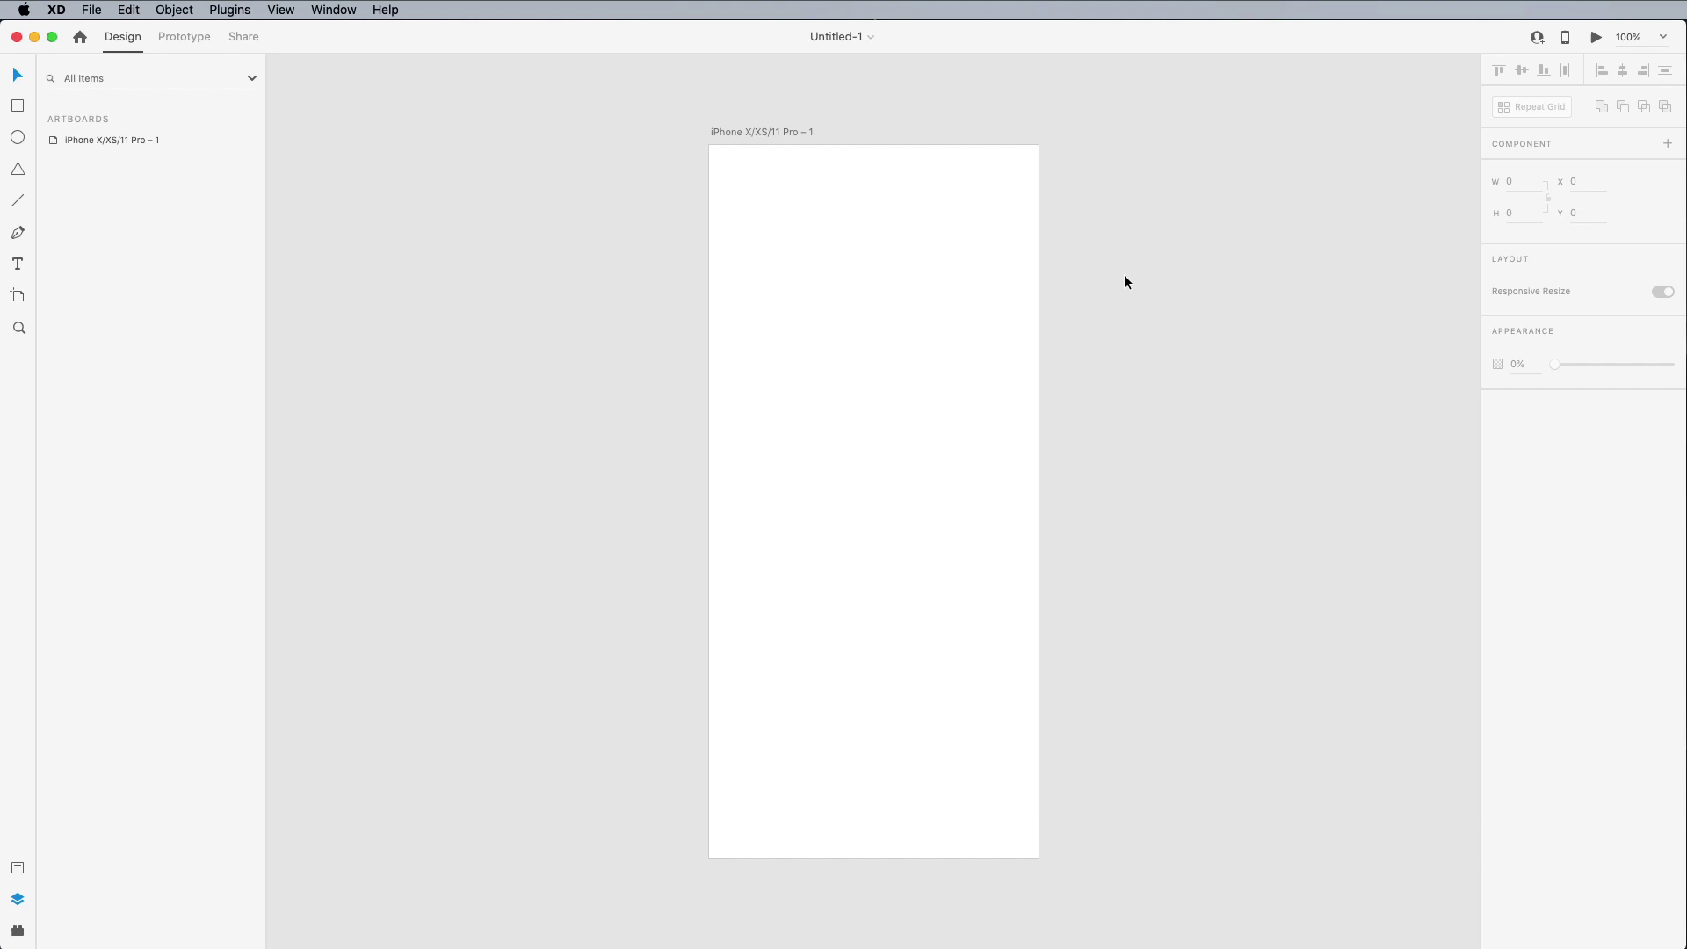
Step: Start inviting people to the untitled iPhone document and save it to Cloud Documents under the name Team
left_click(1537, 40)
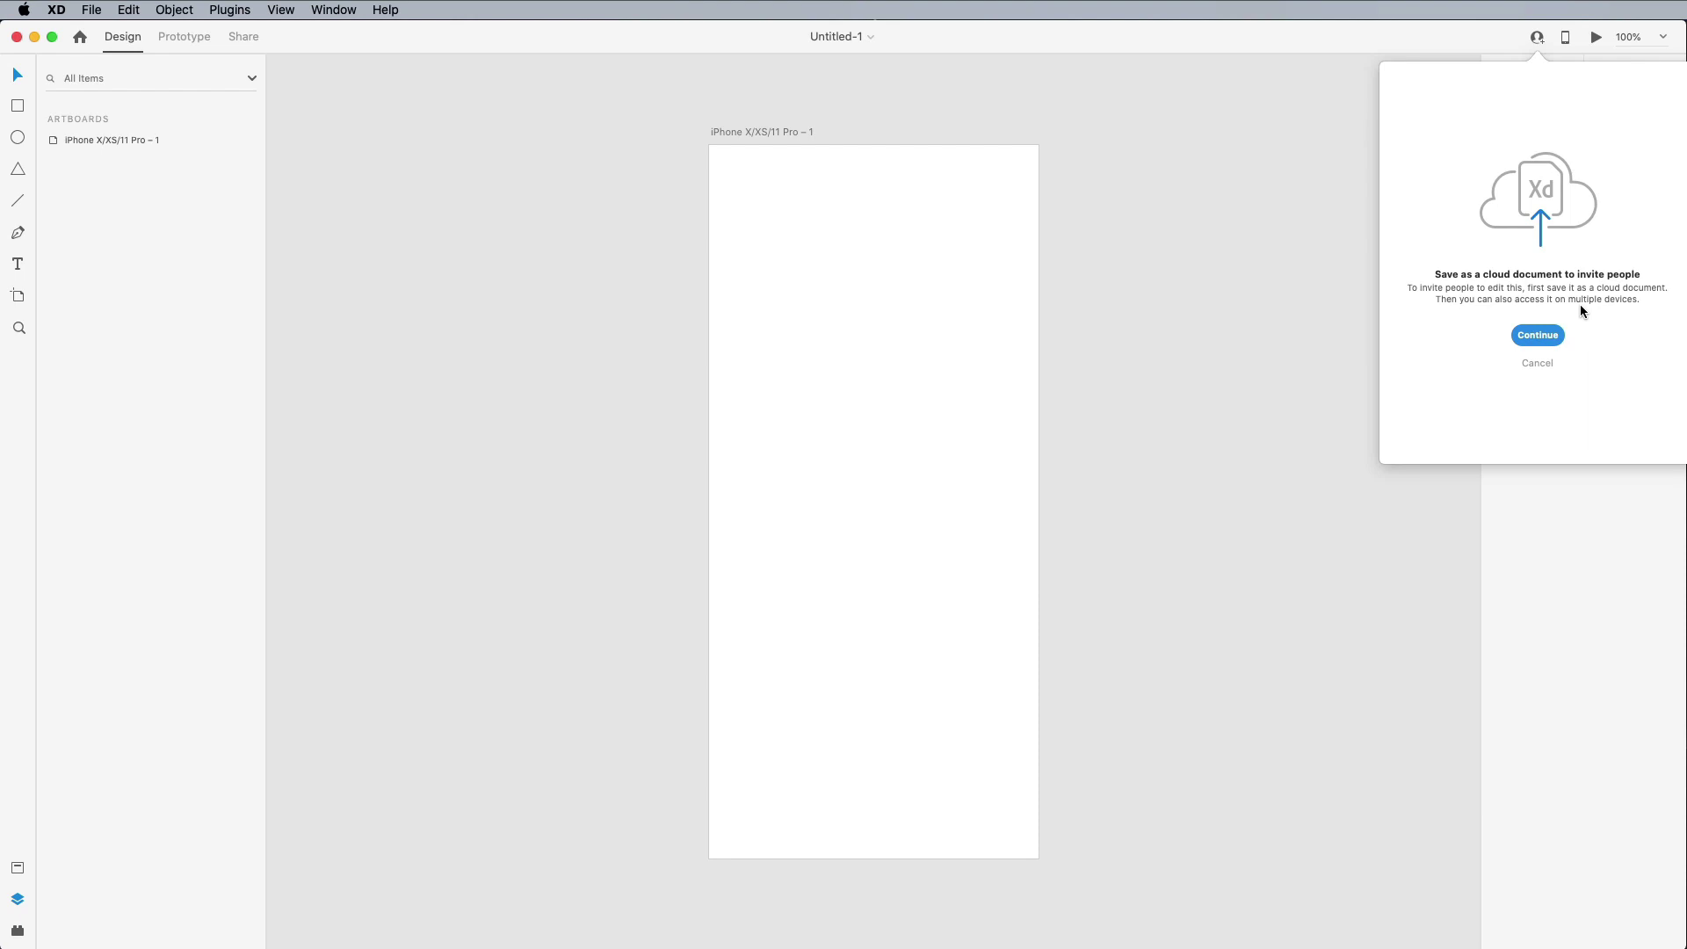
left_click(1537, 336)
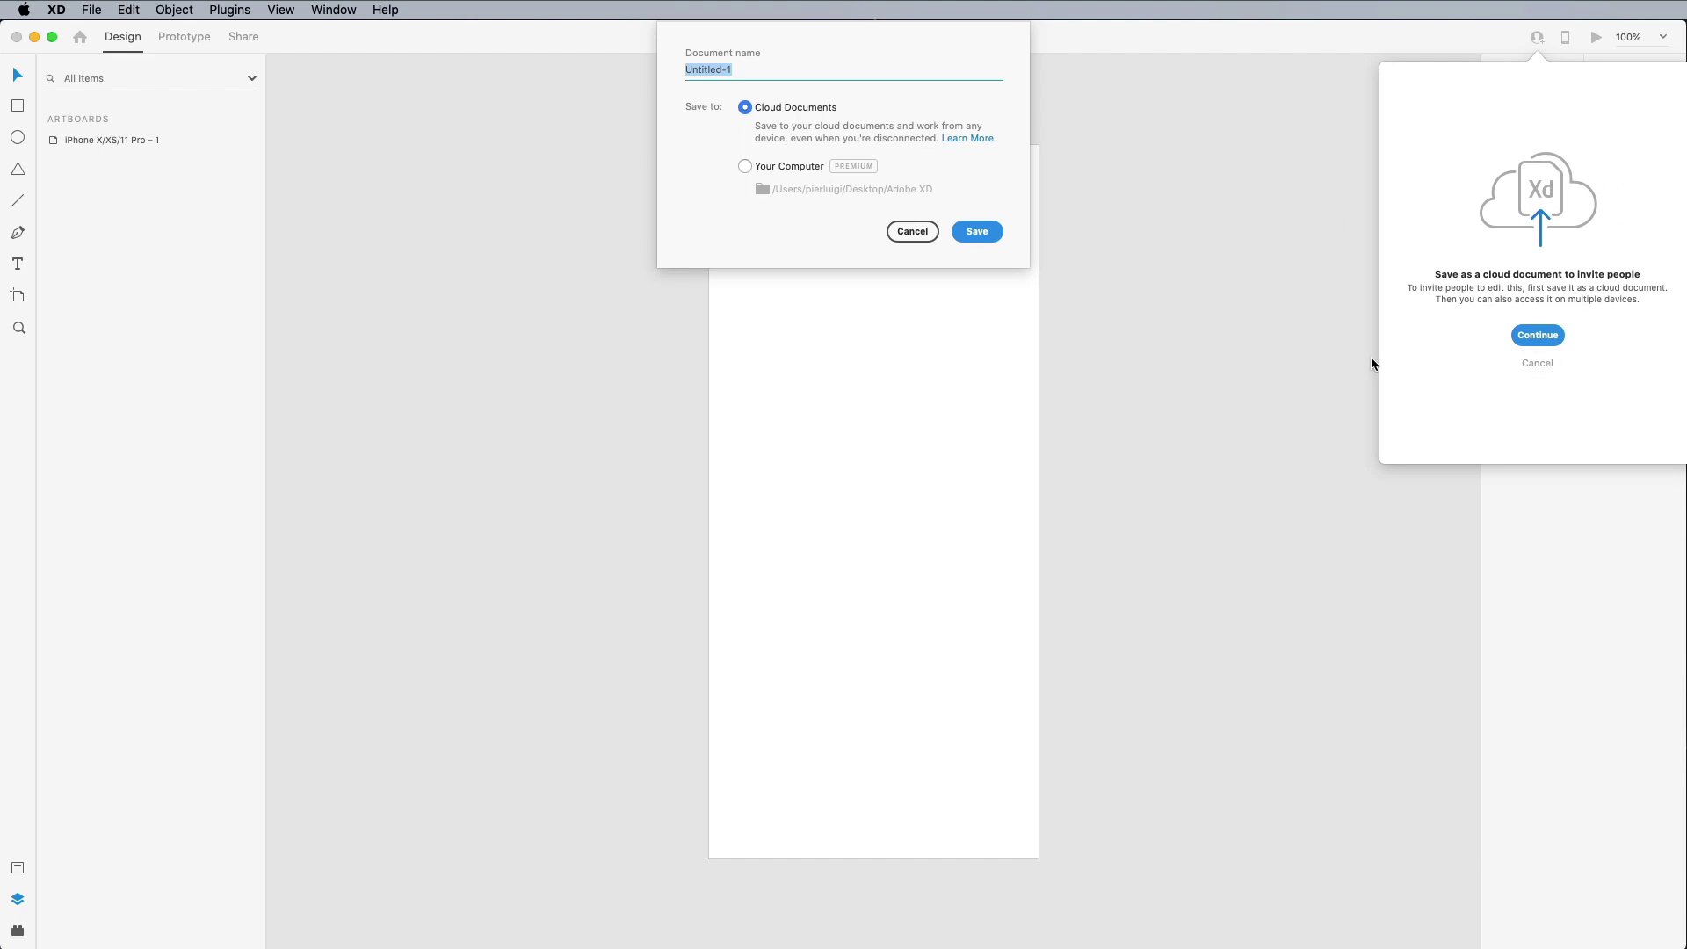
left_click(746, 68)
key("super+a")
type("Team")
left_click(970, 231)
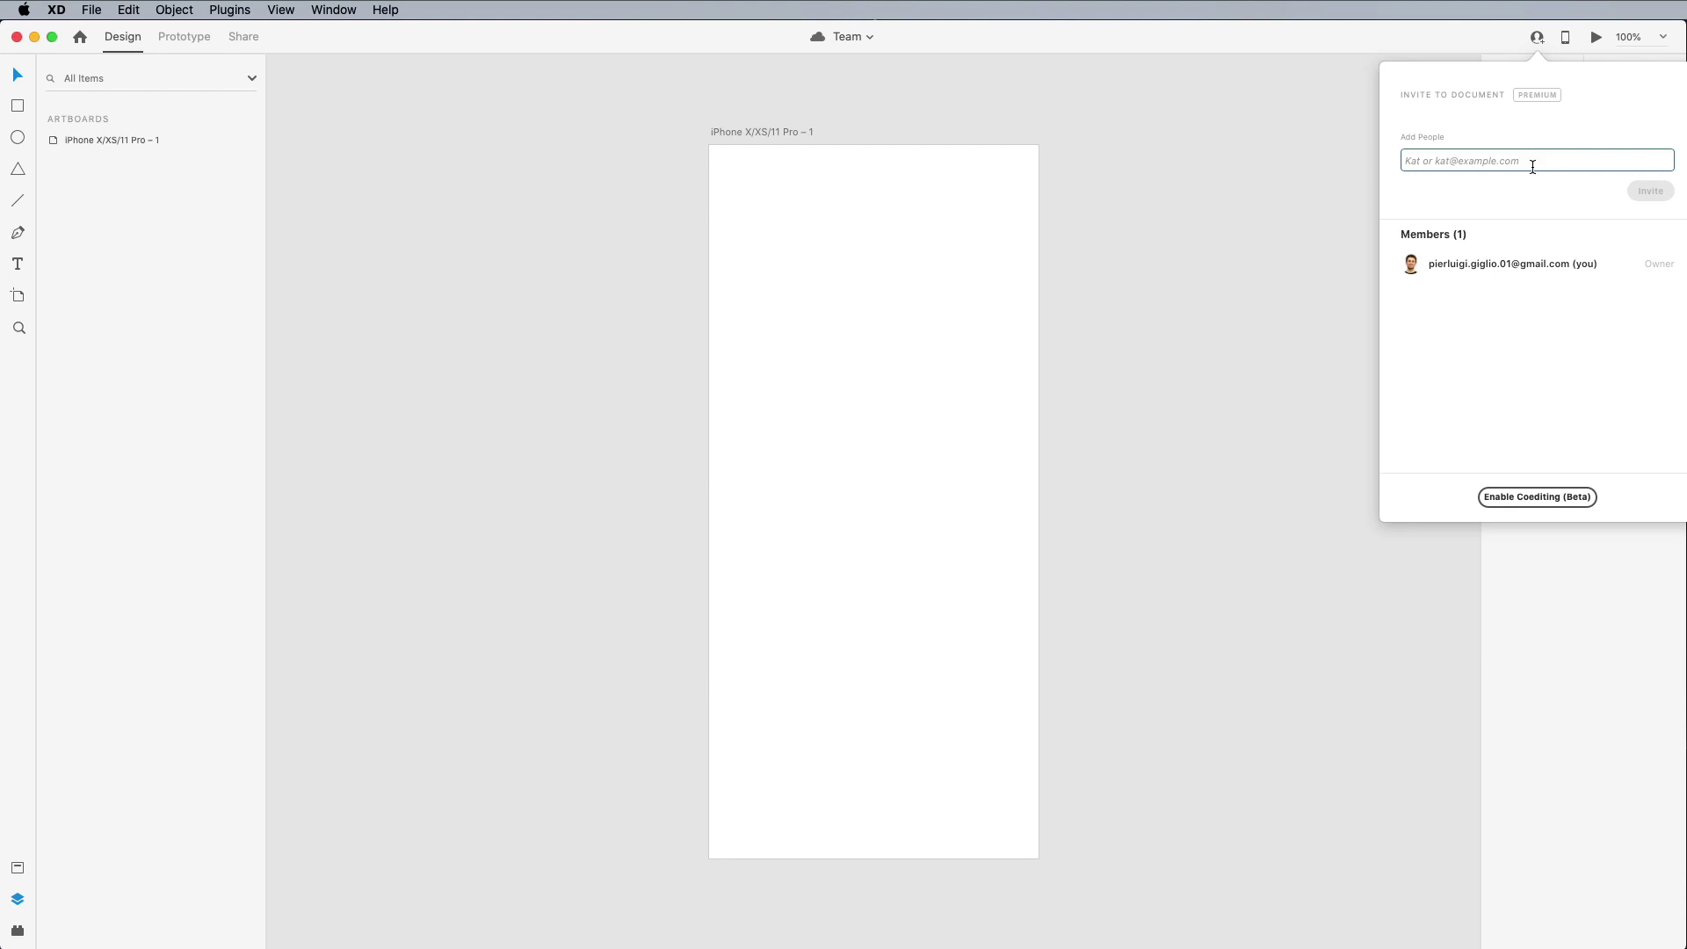
Step: Invite a colleague to the document by entering their e-mail address with the message "Hi, I am your colleague!"
type(".2")
key("super+v")
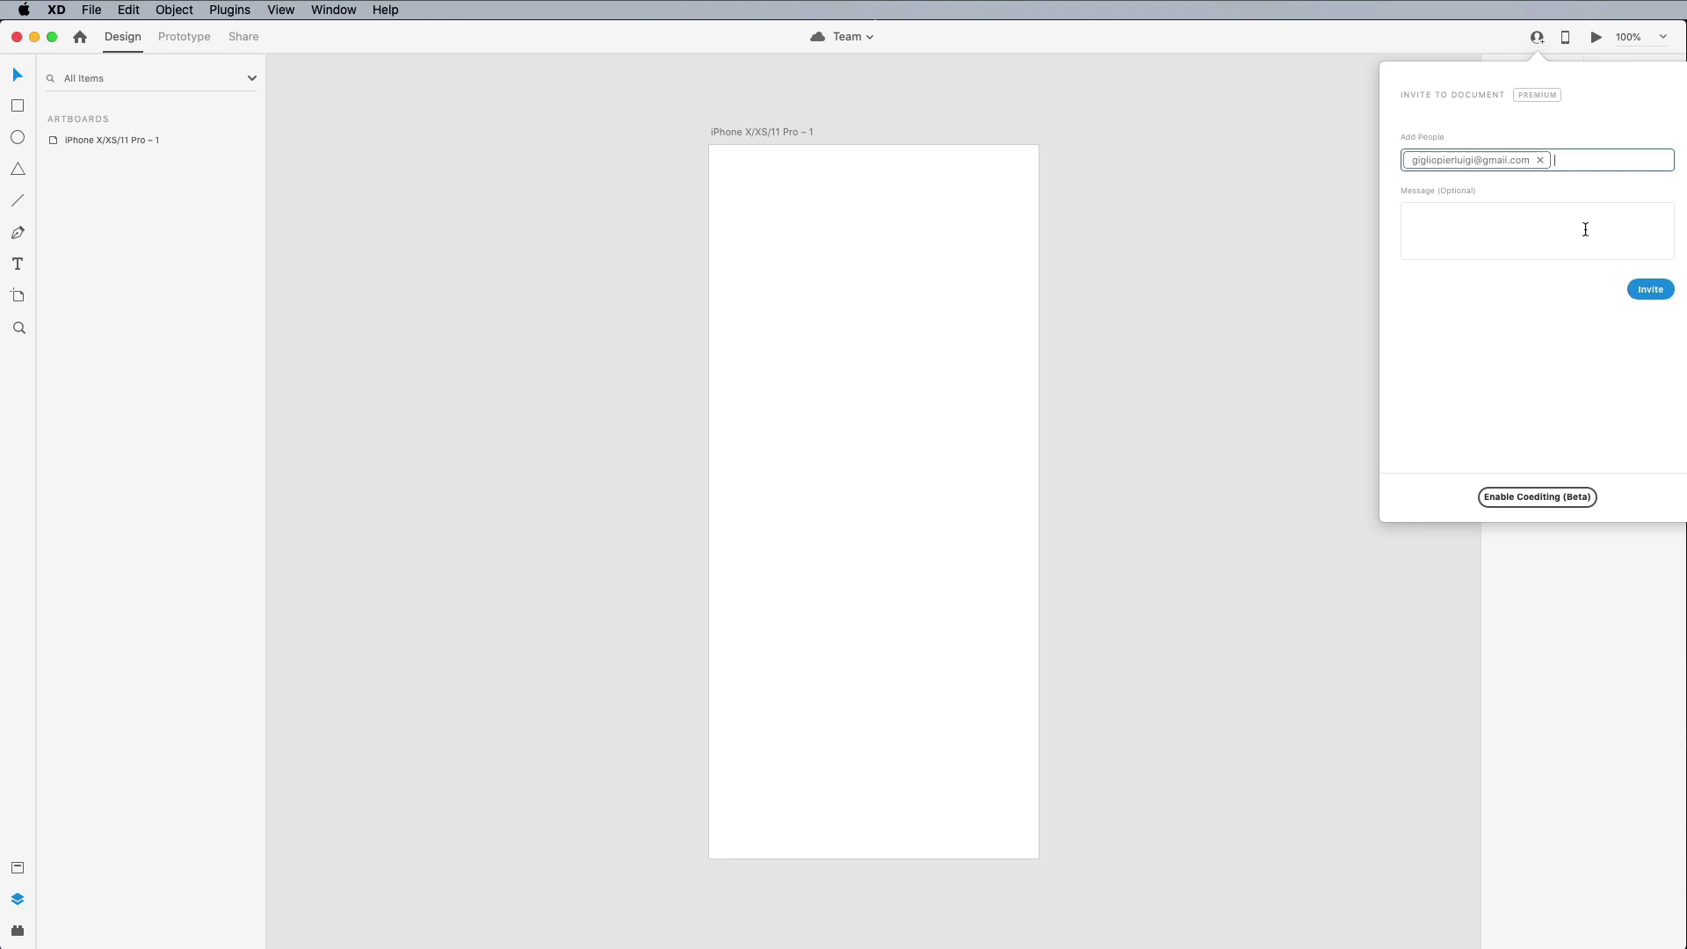
left_click(1451, 220)
type("Hi")
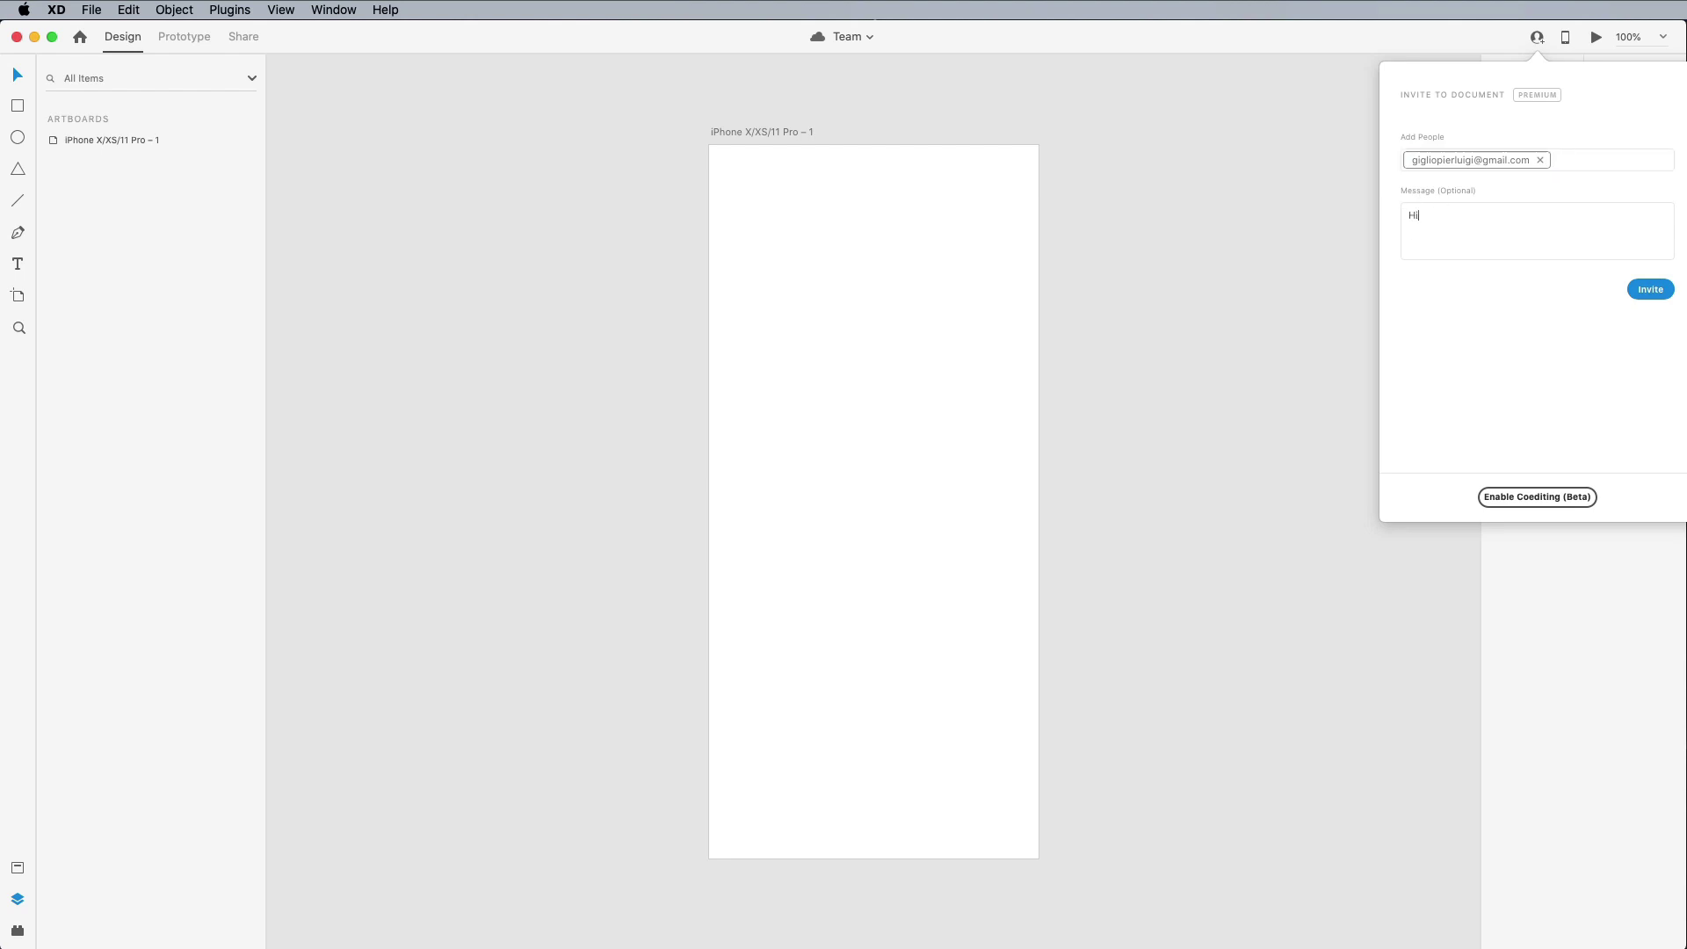
type(", I am your colleague!")
left_click(1652, 295)
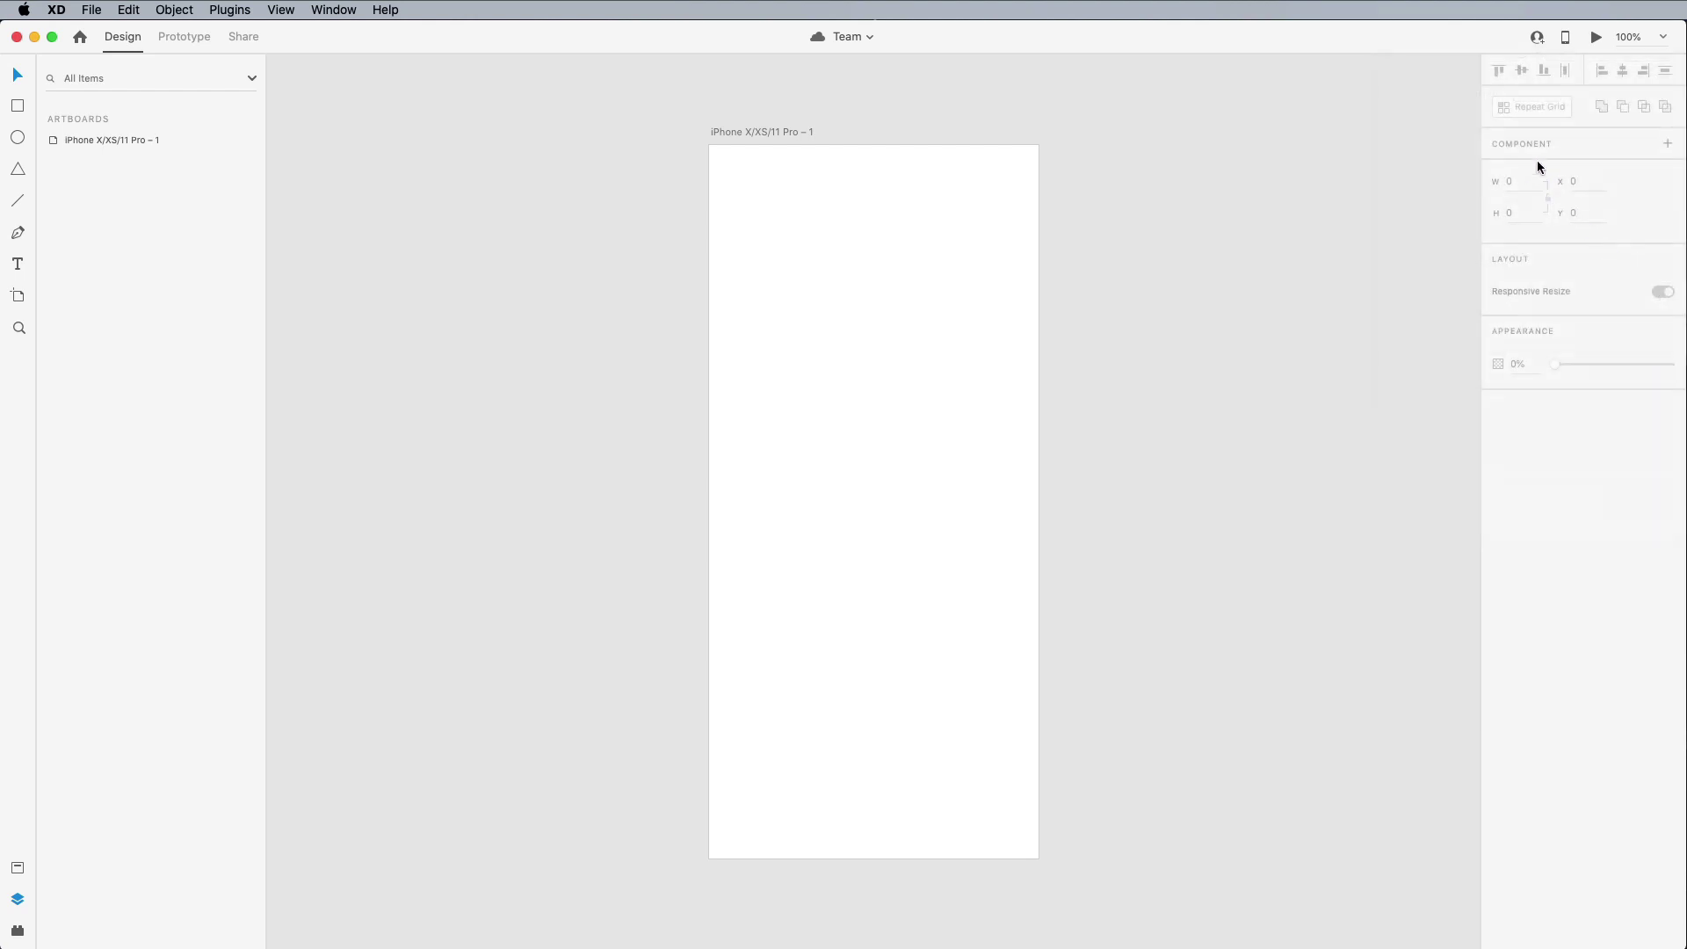
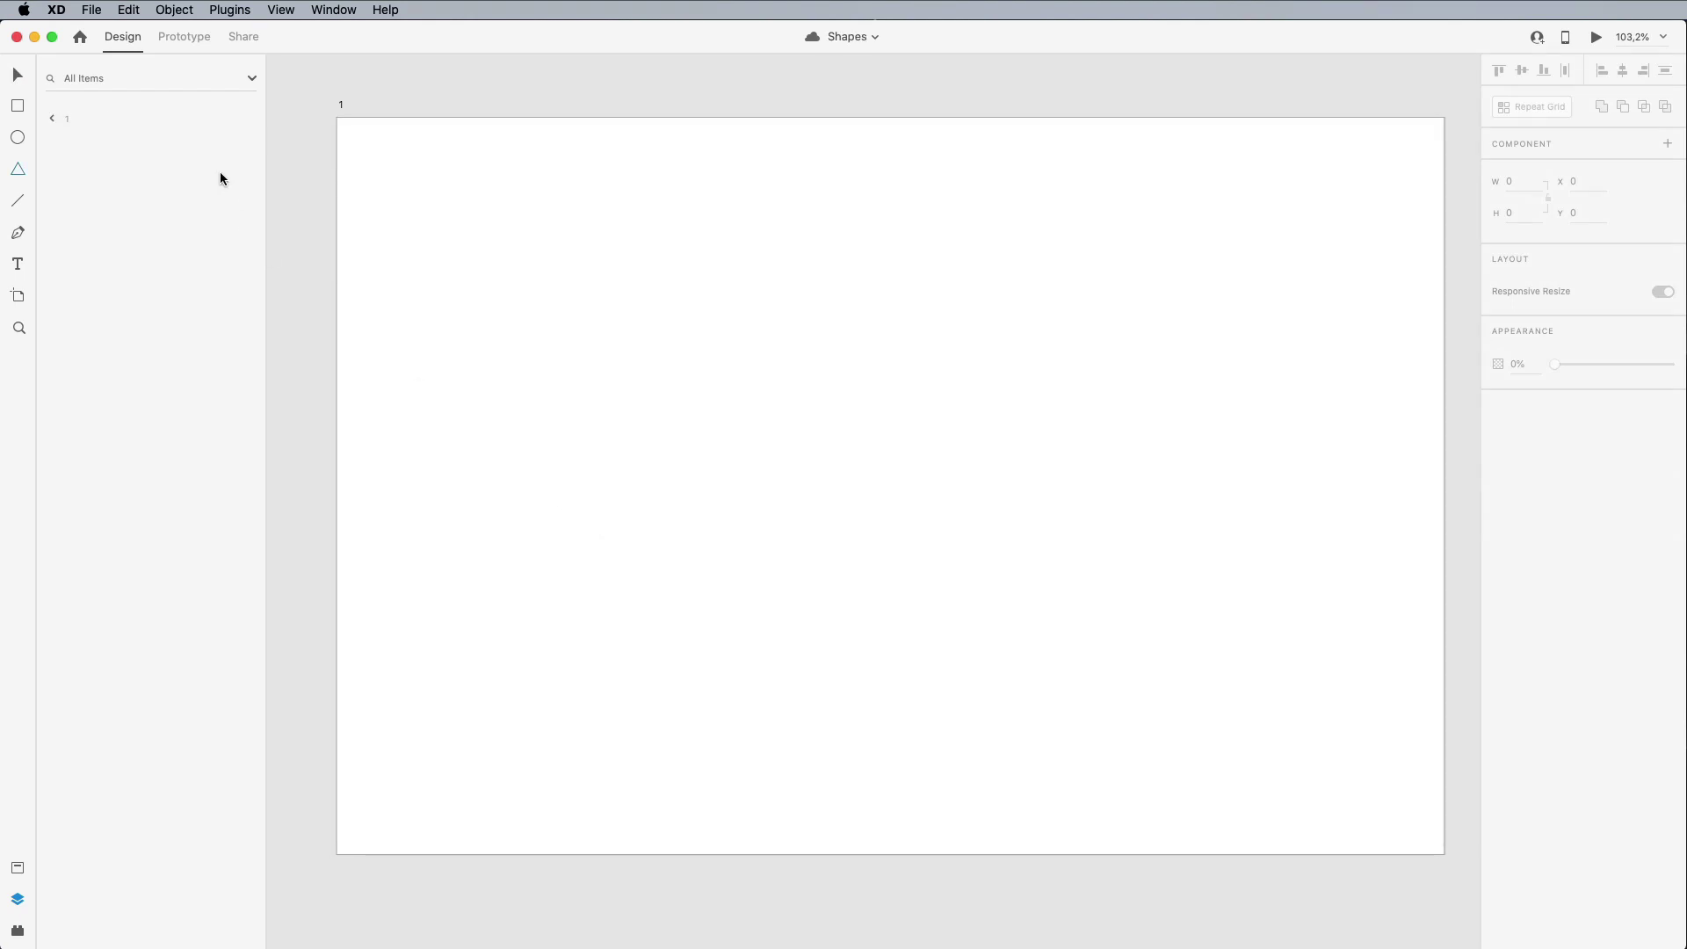
Step: Draw a rectangle in the upper-left part of artboard 1 and resize it by its handles to about 339 by 301
left_click(18, 106)
left_click_drag(456, 239, 808, 524)
mouse_move(632, 523)
left_mouse_down()
mouse_move(633, 376)
mouse_move(647, 530)
left_mouse_up()
left_click_drag(808, 382, 760, 358)
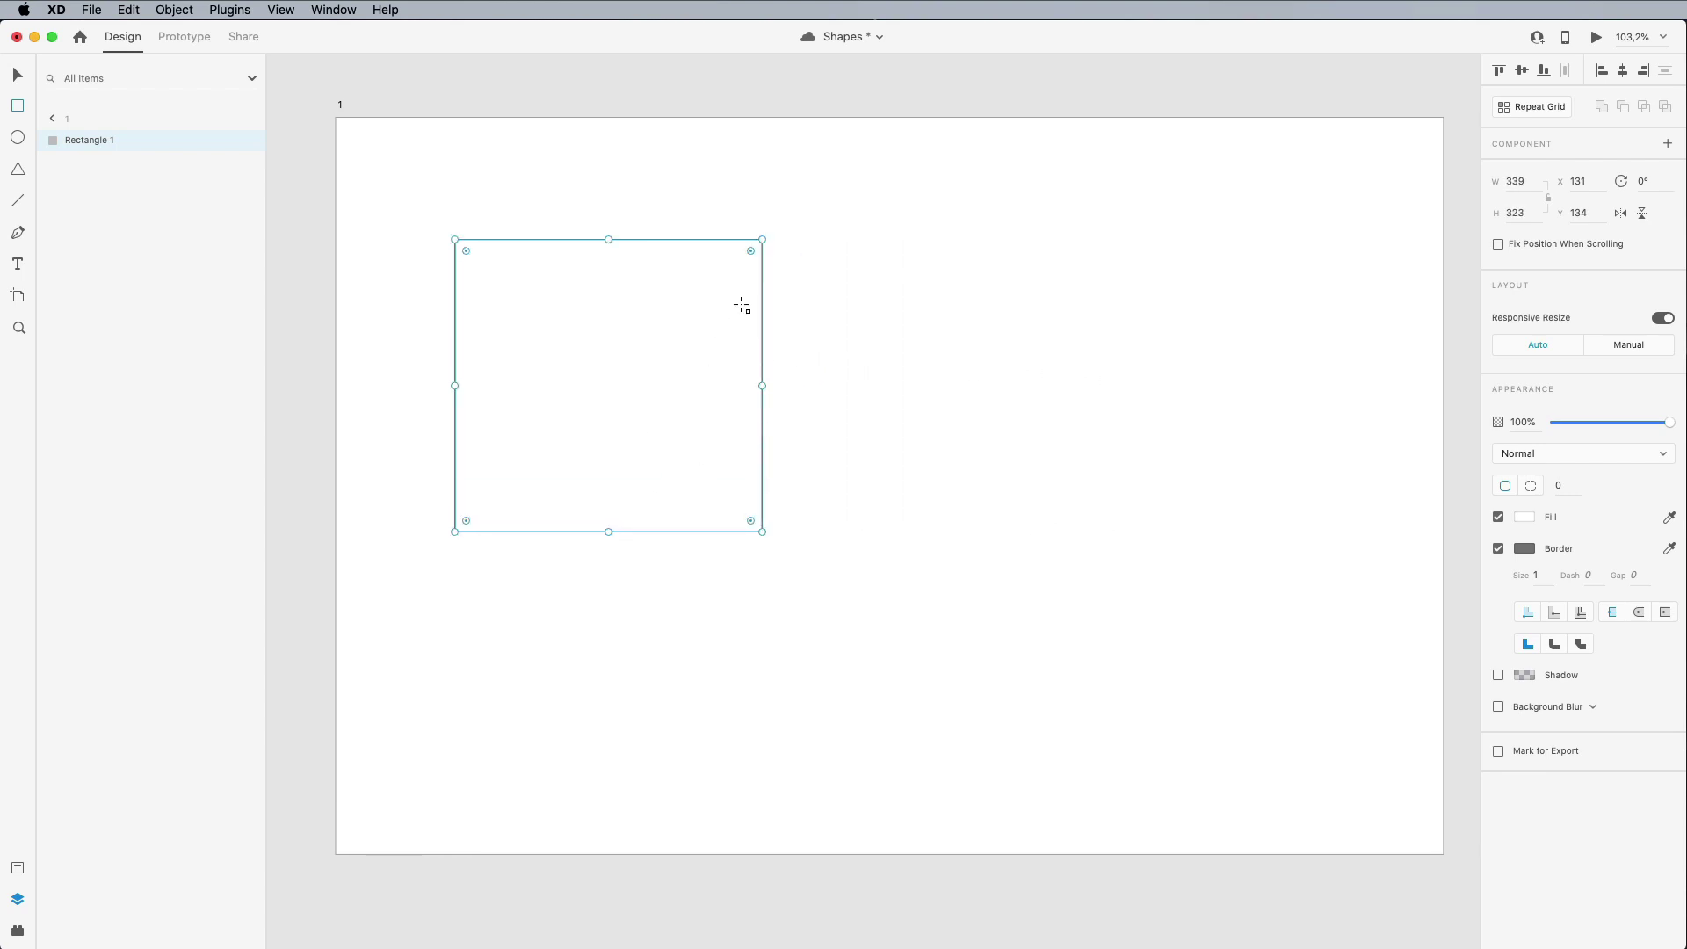
scroll(470, 514, "right", 1)
mouse_move(451, 531)
left_mouse_down()
mouse_move(630, 354)
mouse_move(463, 381)
mouse_move(451, 511)
left_mouse_up()
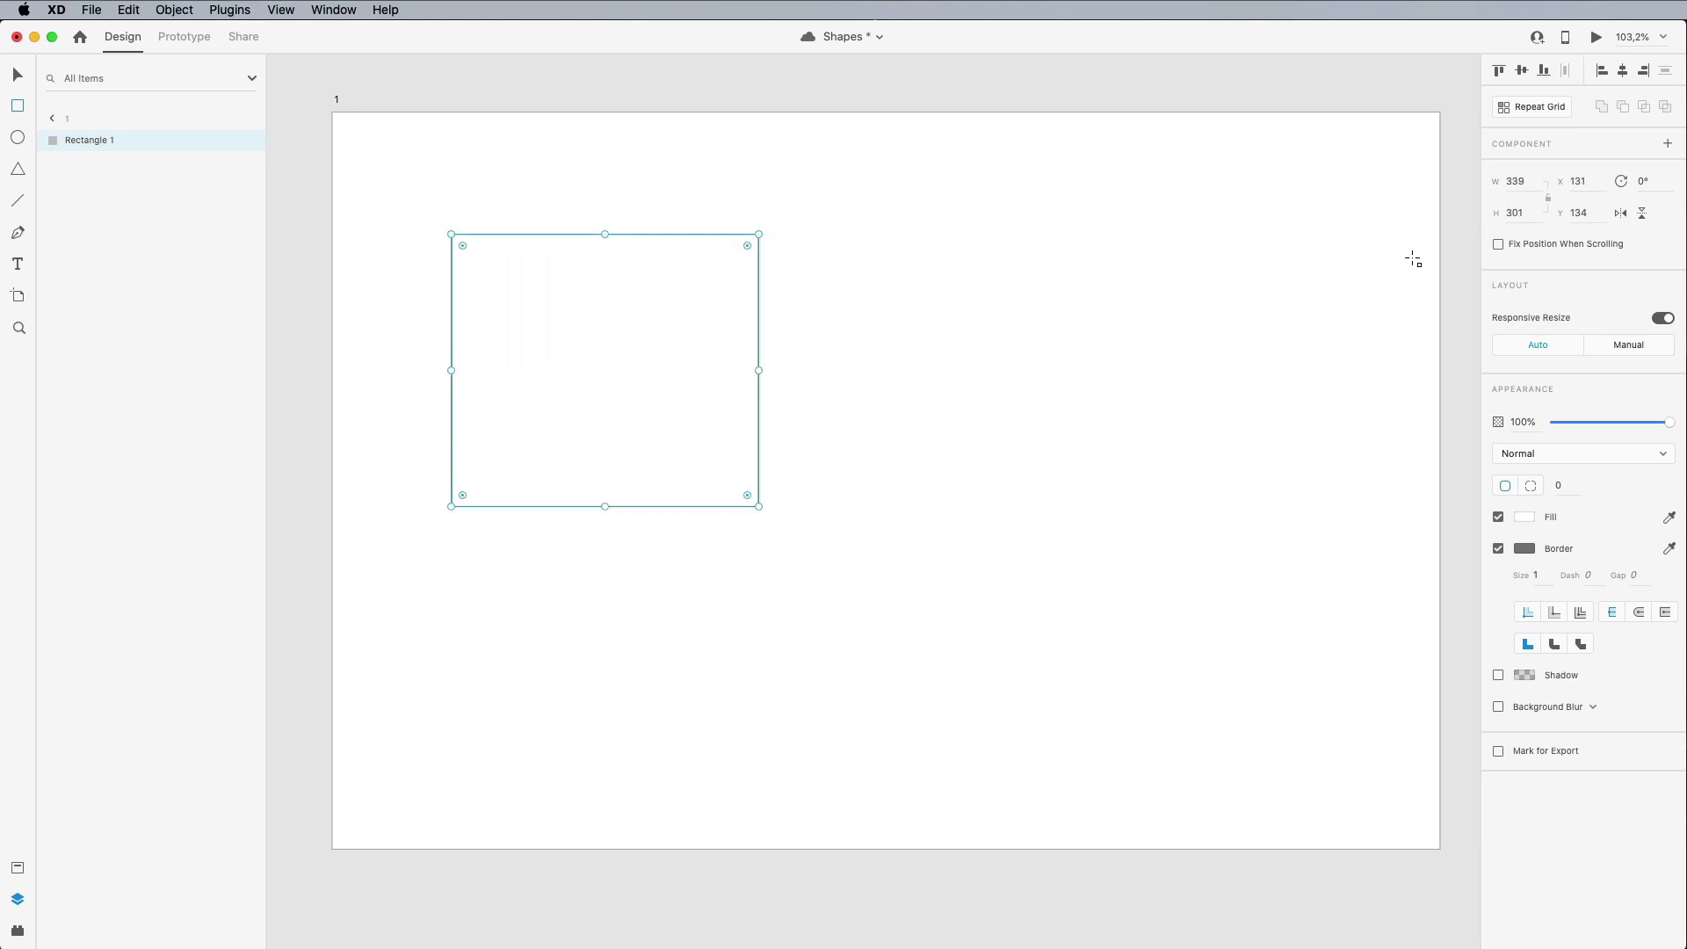
Step: Set the rectangle's width to 500 and open its height value for editing
left_click(1515, 180)
type("500")
key("Return")
left_click(1525, 213)
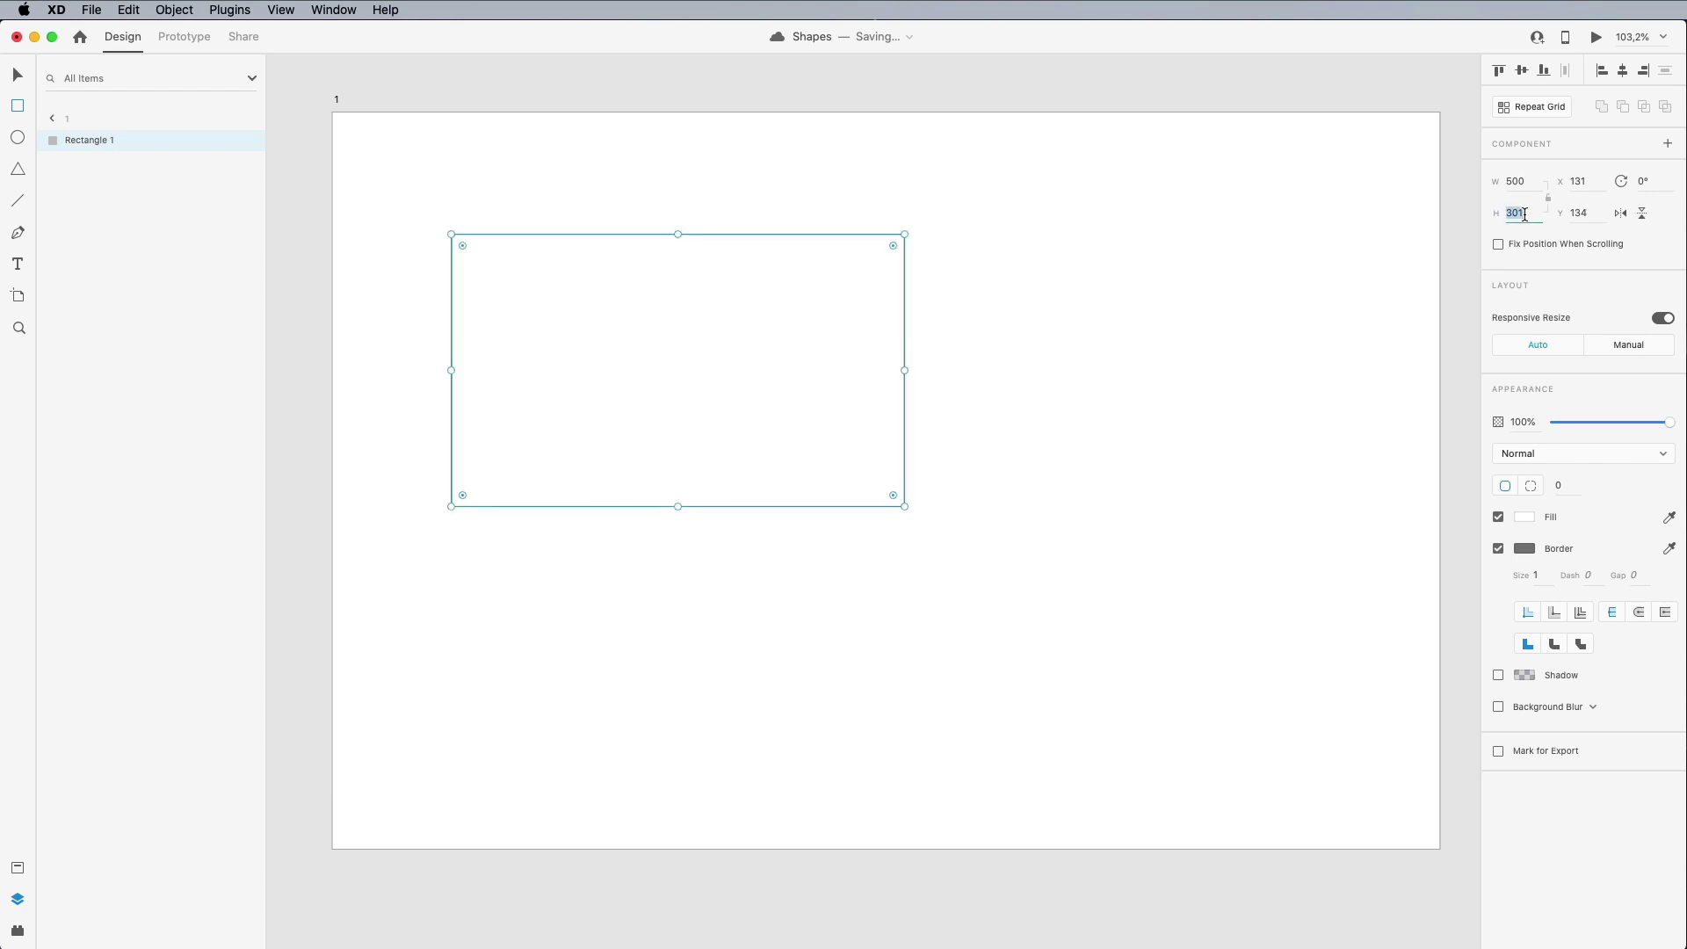
Step: Set the rectangle's height to 200 and shift it horizontally to X position 271
type("200")
key("Return")
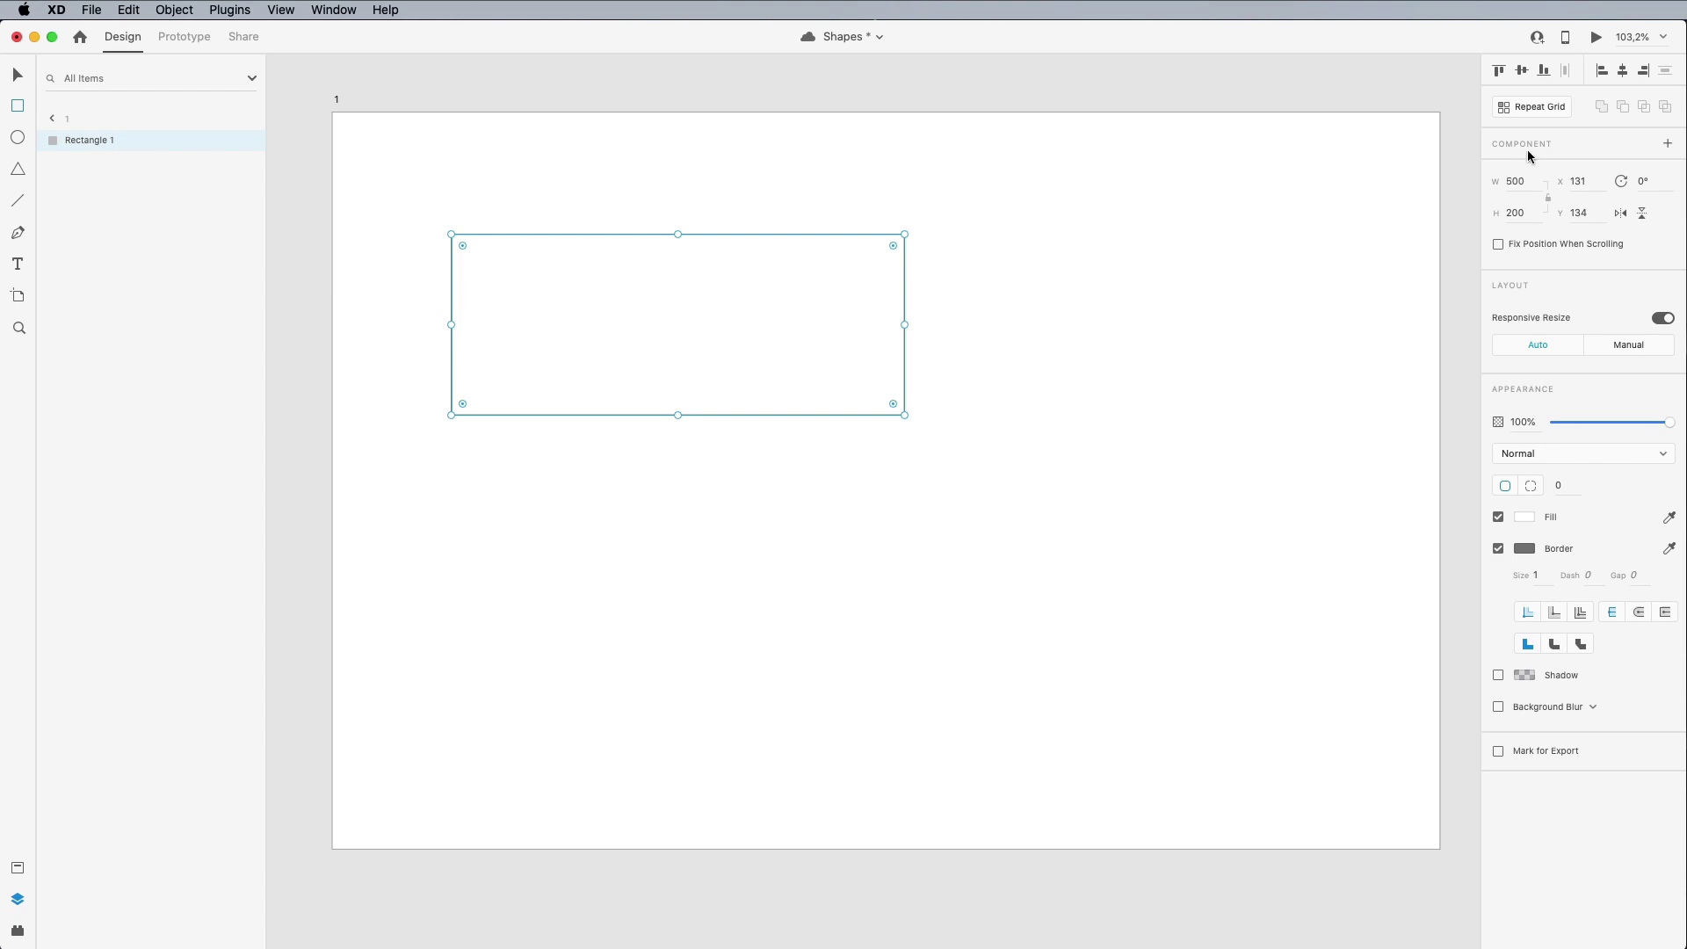
left_click(1578, 181)
key("shift+Up")
key("shift+Up")
key("shift+Up")
key("shift+Up")
key("shift+Up")
key("shift+Up")
key("shift+Up")
key("shift+Up")
key("shift+Up")
key("shift+Up")
key("shift+Up")
key("shift+Up")
key("shift+Up")
key("shift+Up")
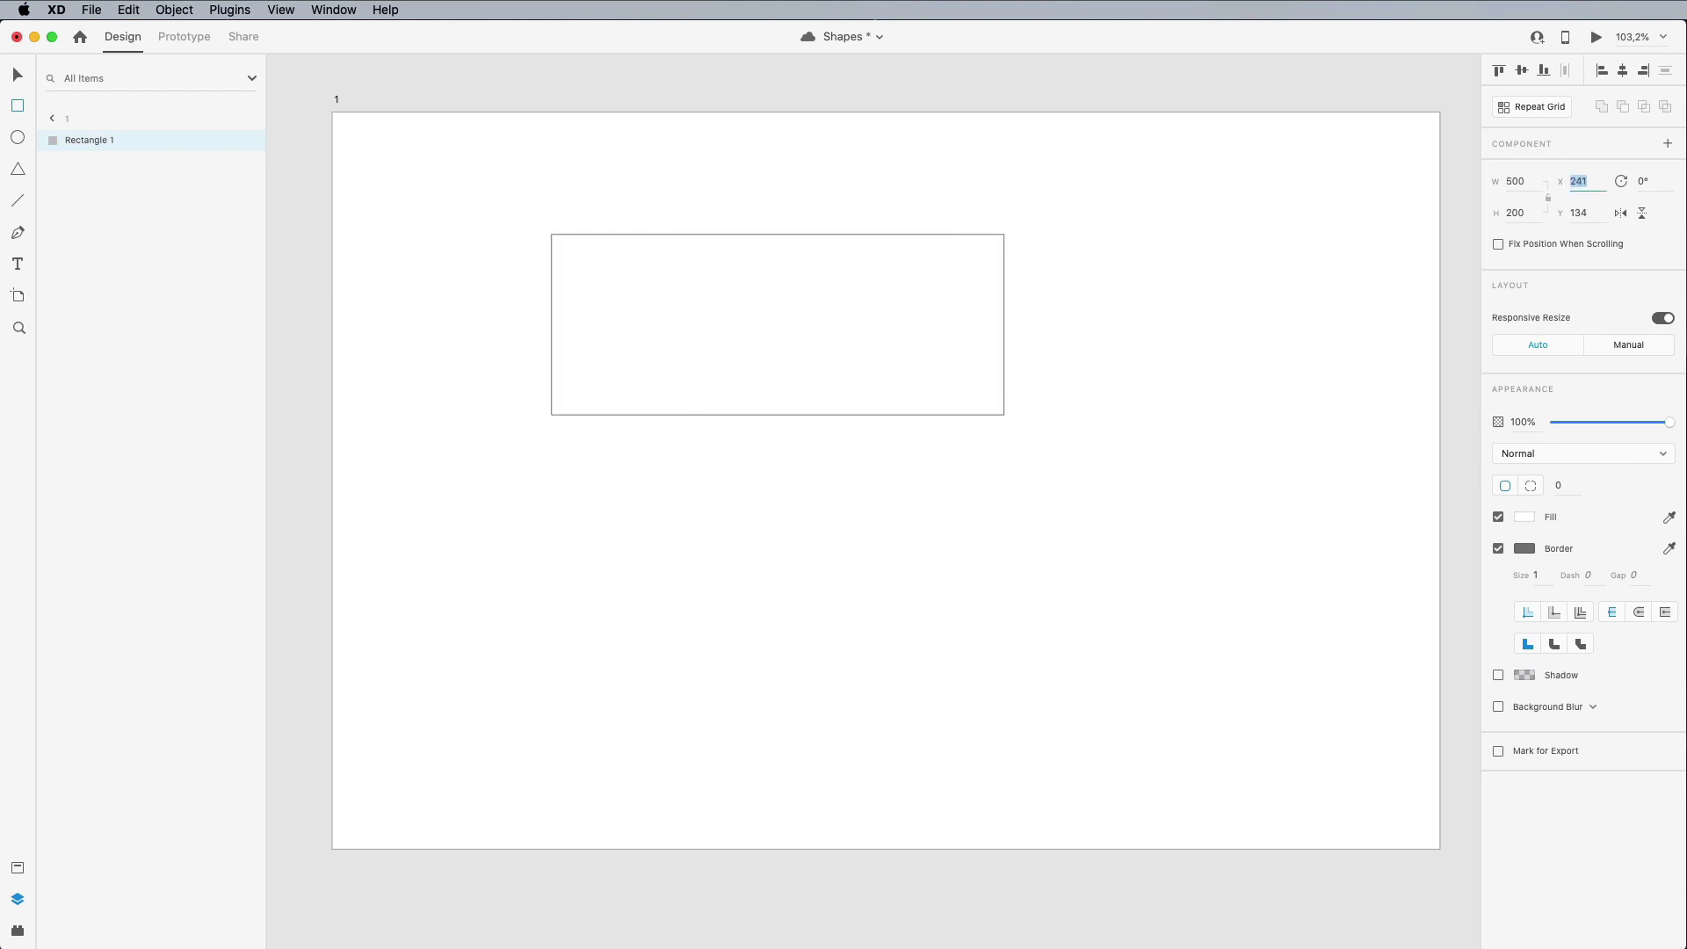
Step: Shift the rectangle down the artboard in increments of 10, and return it to Y position 134
key("Tab")
key("shift+Up")
key("shift+Up")
key("shift+Up")
key("shift+Up")
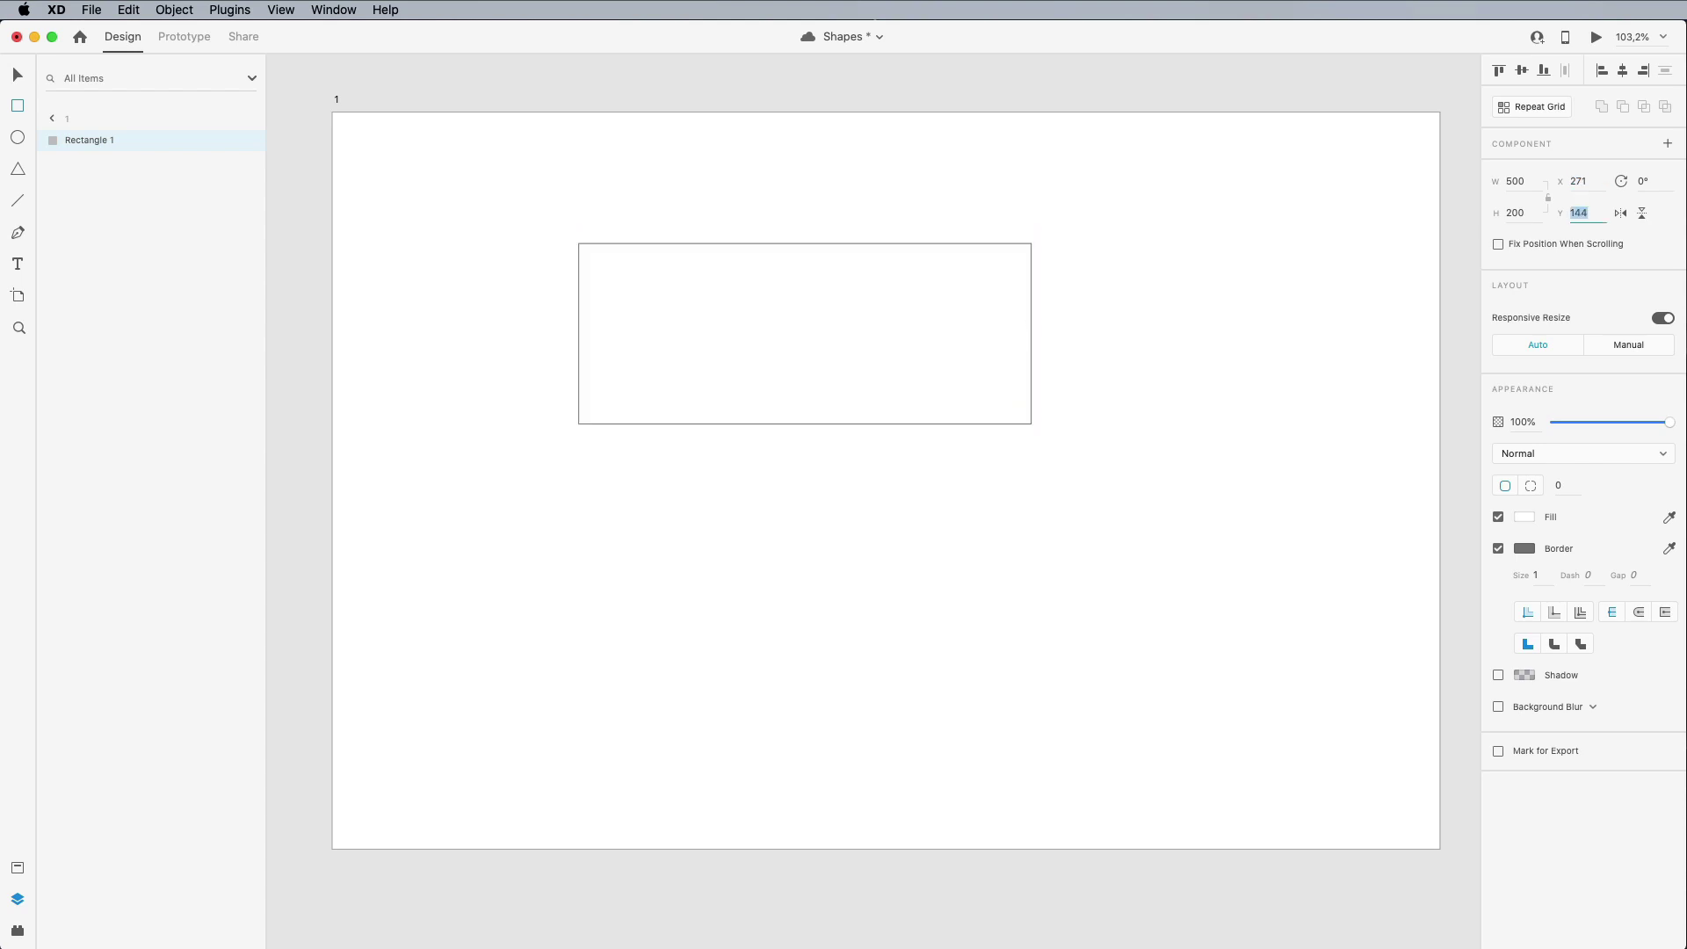
key("shift+Up")
key("shift+Up")
key("shift+Up")
key("shift+Up")
key("shift+Up")
key("shift+Up")
key("shift+Up")
key("shift+Up")
key("shift+Up")
key("shift+Down")
key("shift+Down")
key("shift+Down")
key("shift+Down")
key("shift+Down")
key("shift+Down")
key("shift+Down")
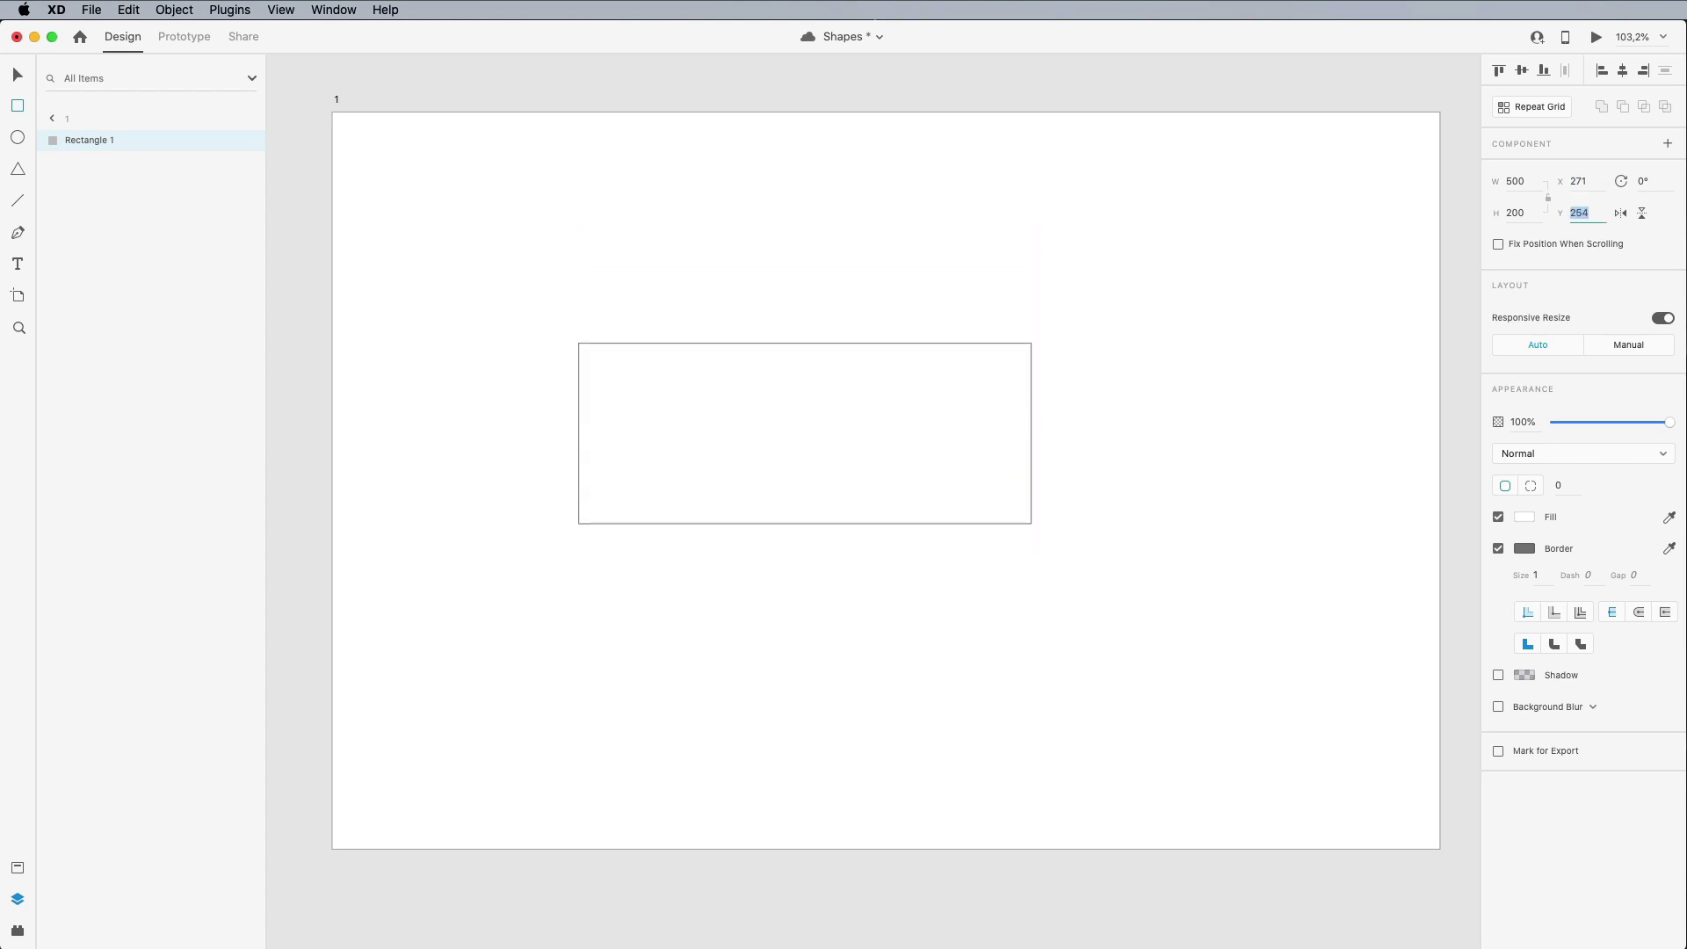
key("shift+Down")
key("shift+Down")
key("shift+Down")
key("shift+Down")
key("shift+Down")
key("shift+Down")
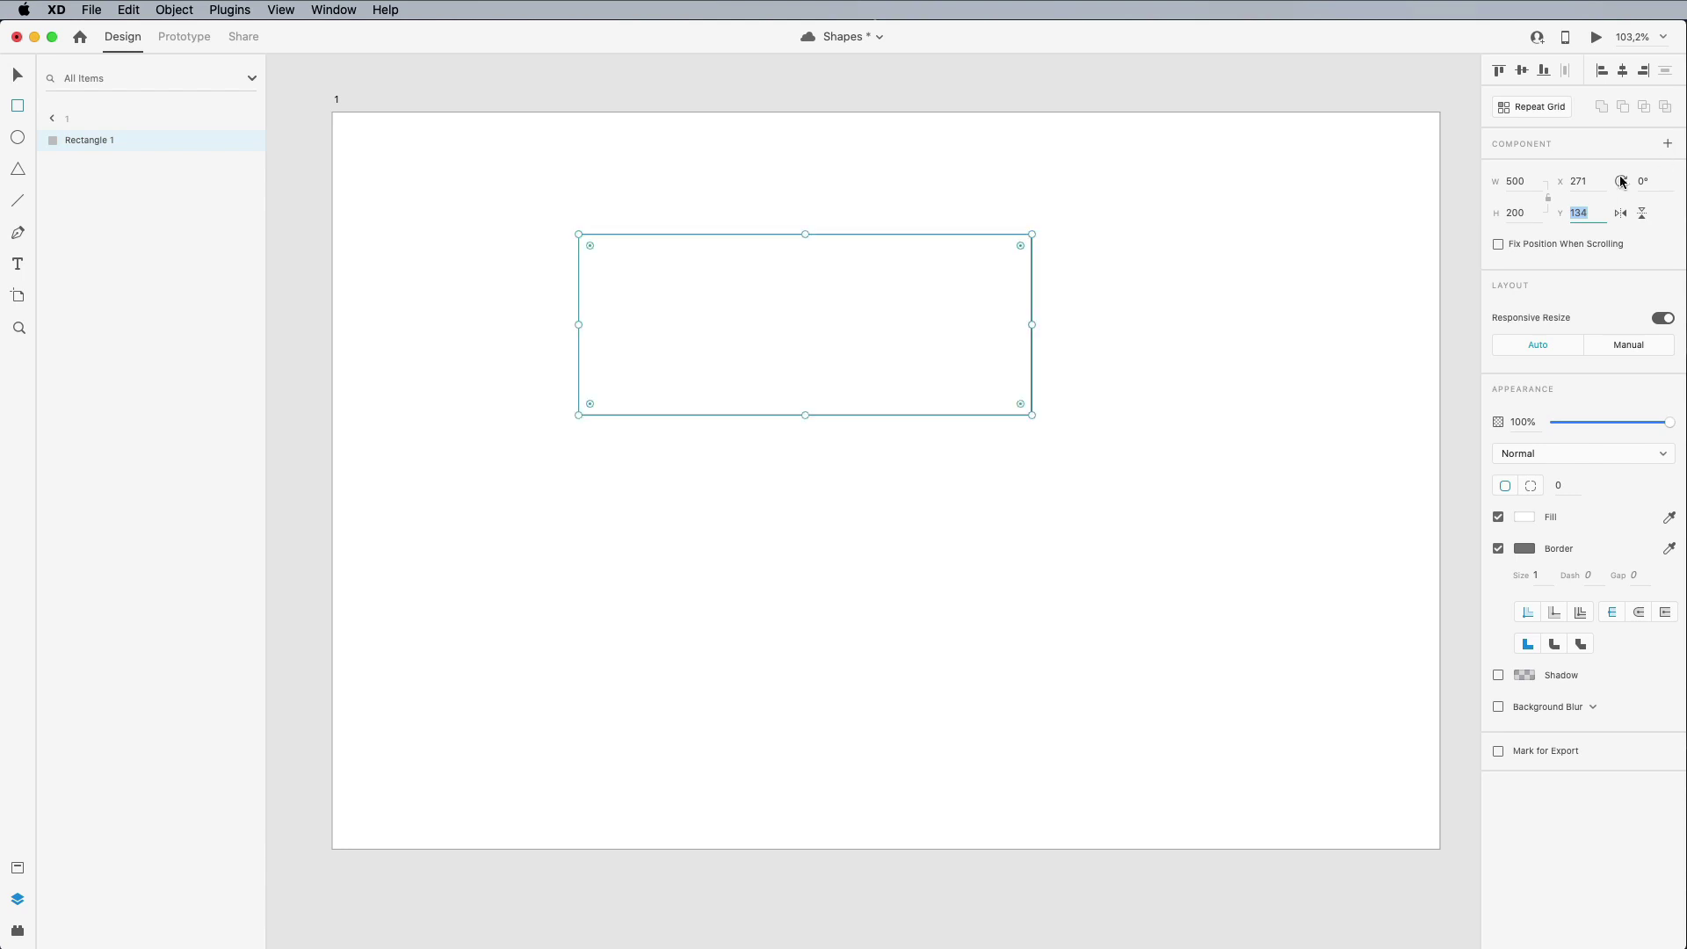
Step: Rotate the rectangle to 80° and flip it both horizontally and vertically
left_click(1640, 179)
key("shift+Up")
key("shift+Up")
key("shift+Up")
key("shift+Up")
key("shift+Up")
key("shift+Up")
key("shift+Up")
key("shift+Up")
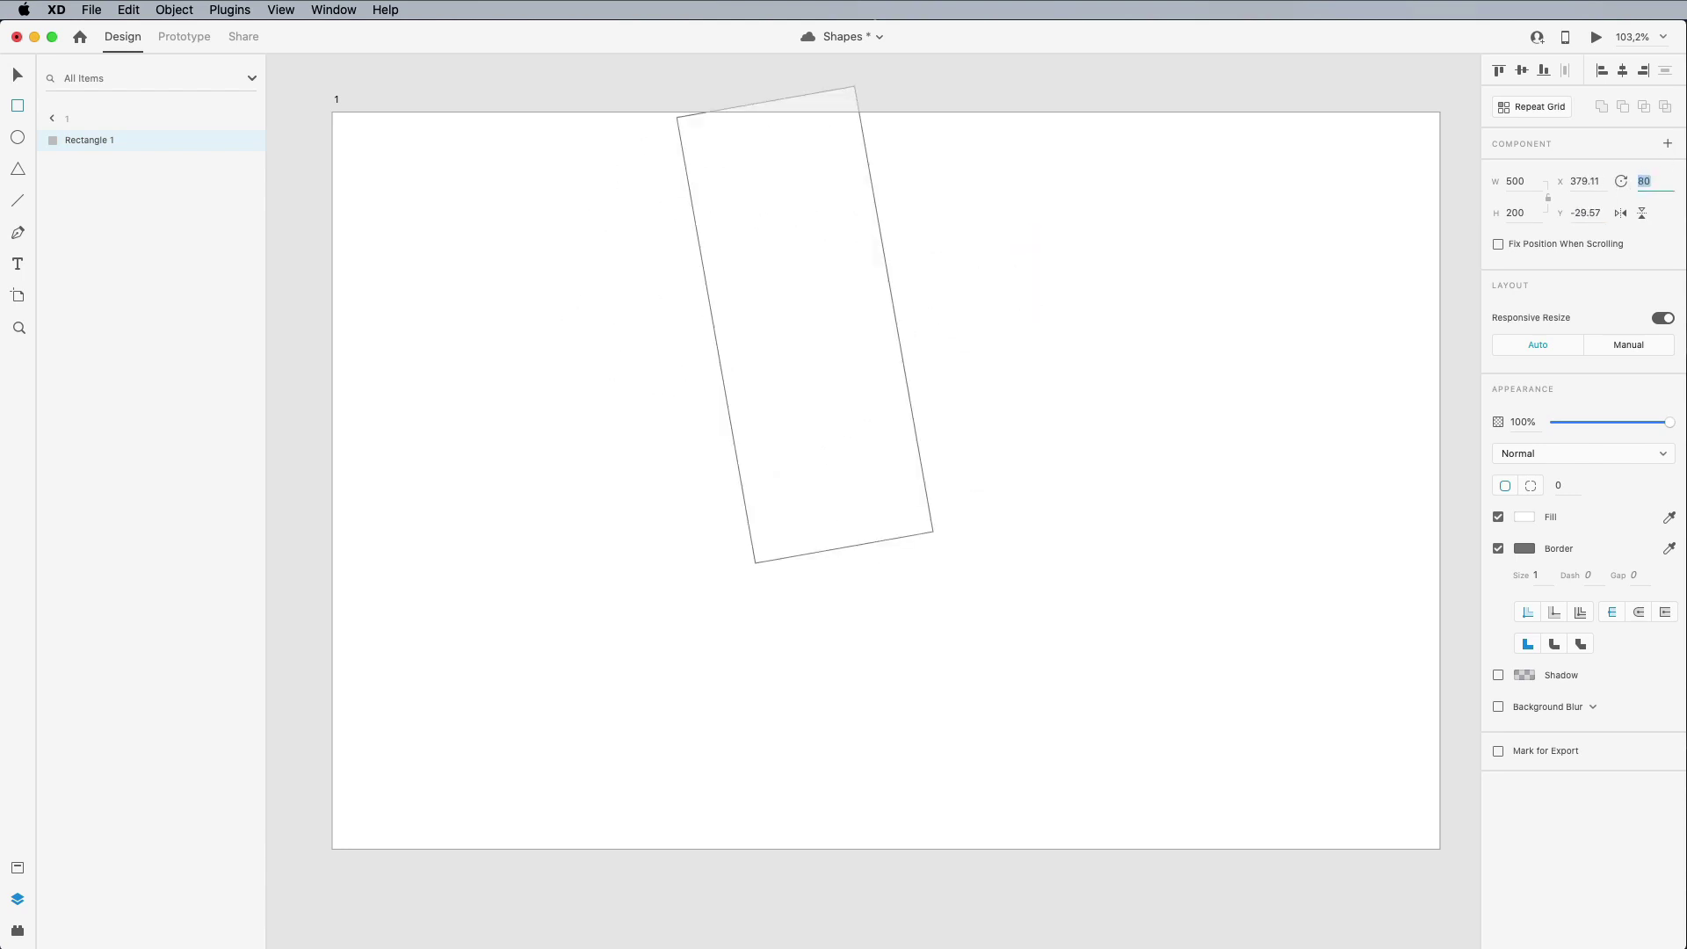
left_click(1622, 214)
left_click(1643, 213)
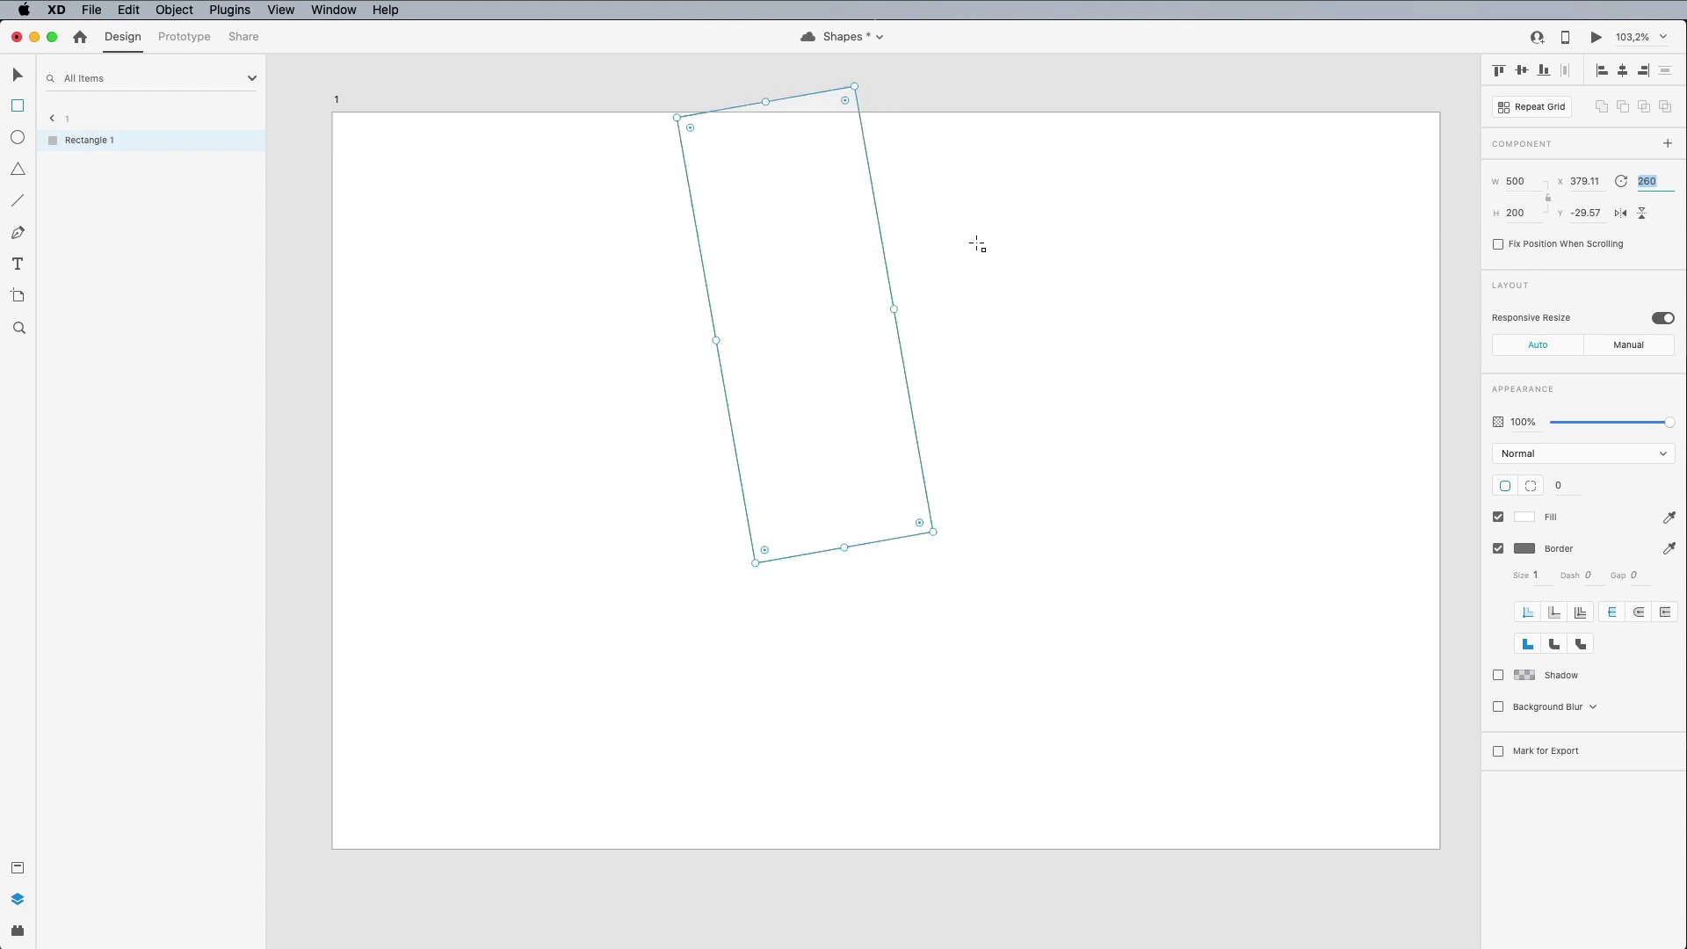
Step: Undo the rectangle's rotation and flips
key("super+z")
key("super+z")
key("super+z")
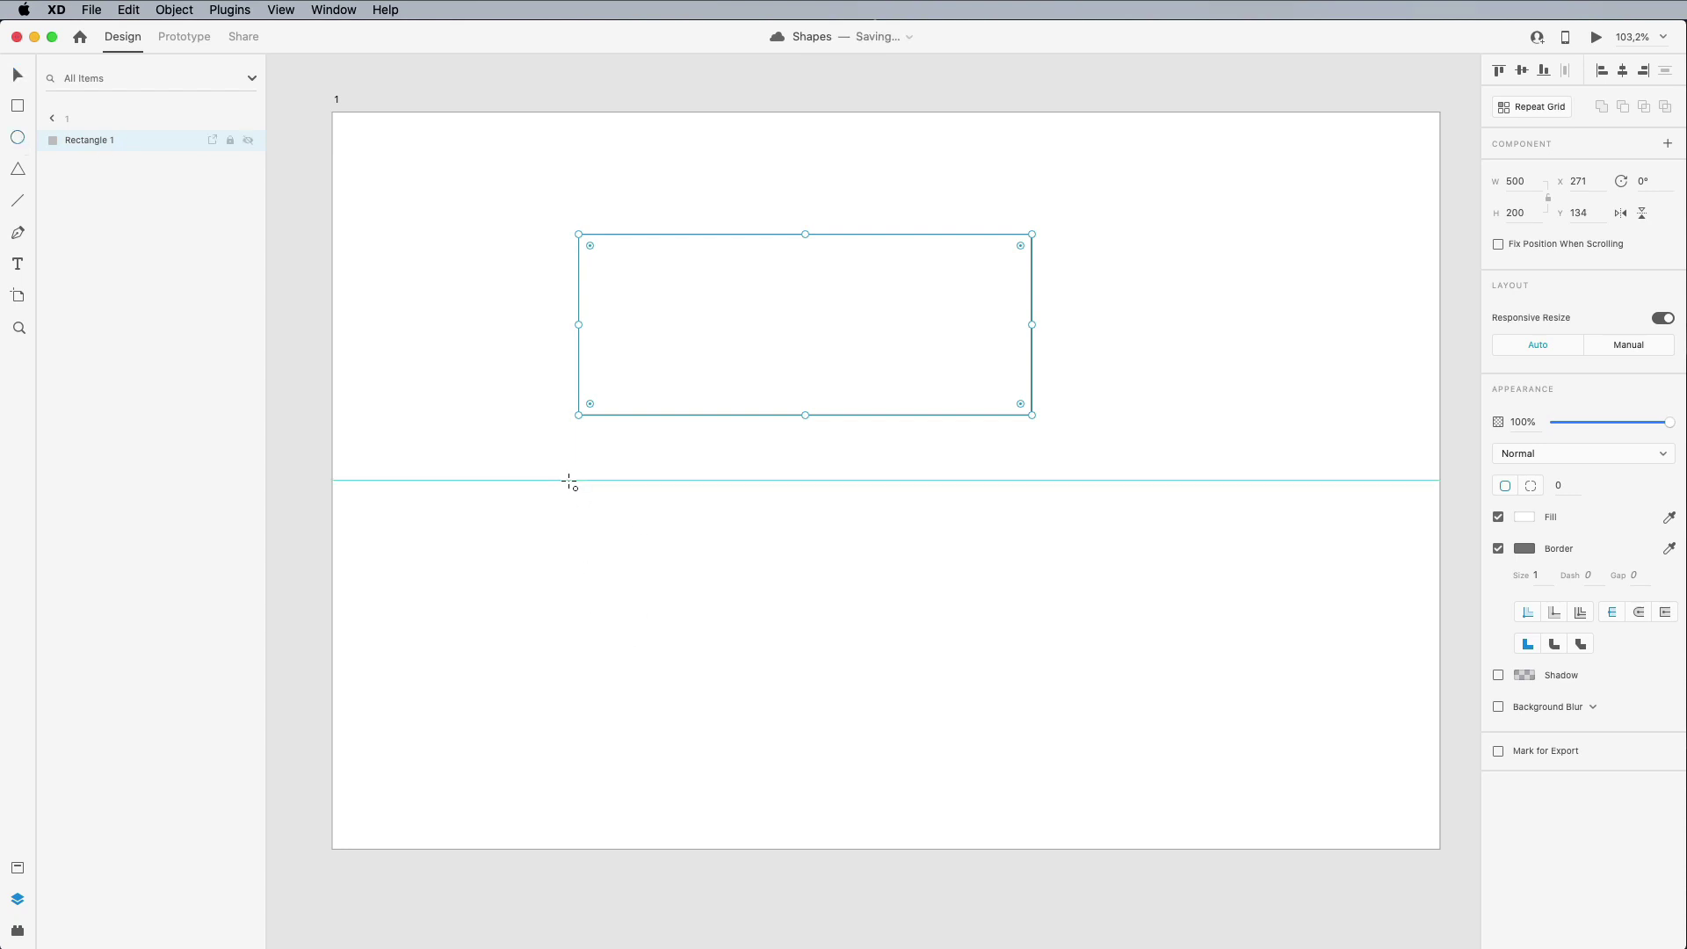
Step: Draw a circle about 294 wide and, beside it, an ellipse about 210 by 263 beneath the rectangle
left_click_drag(586, 482, 857, 747)
left_click_drag(712, 745, 709, 801)
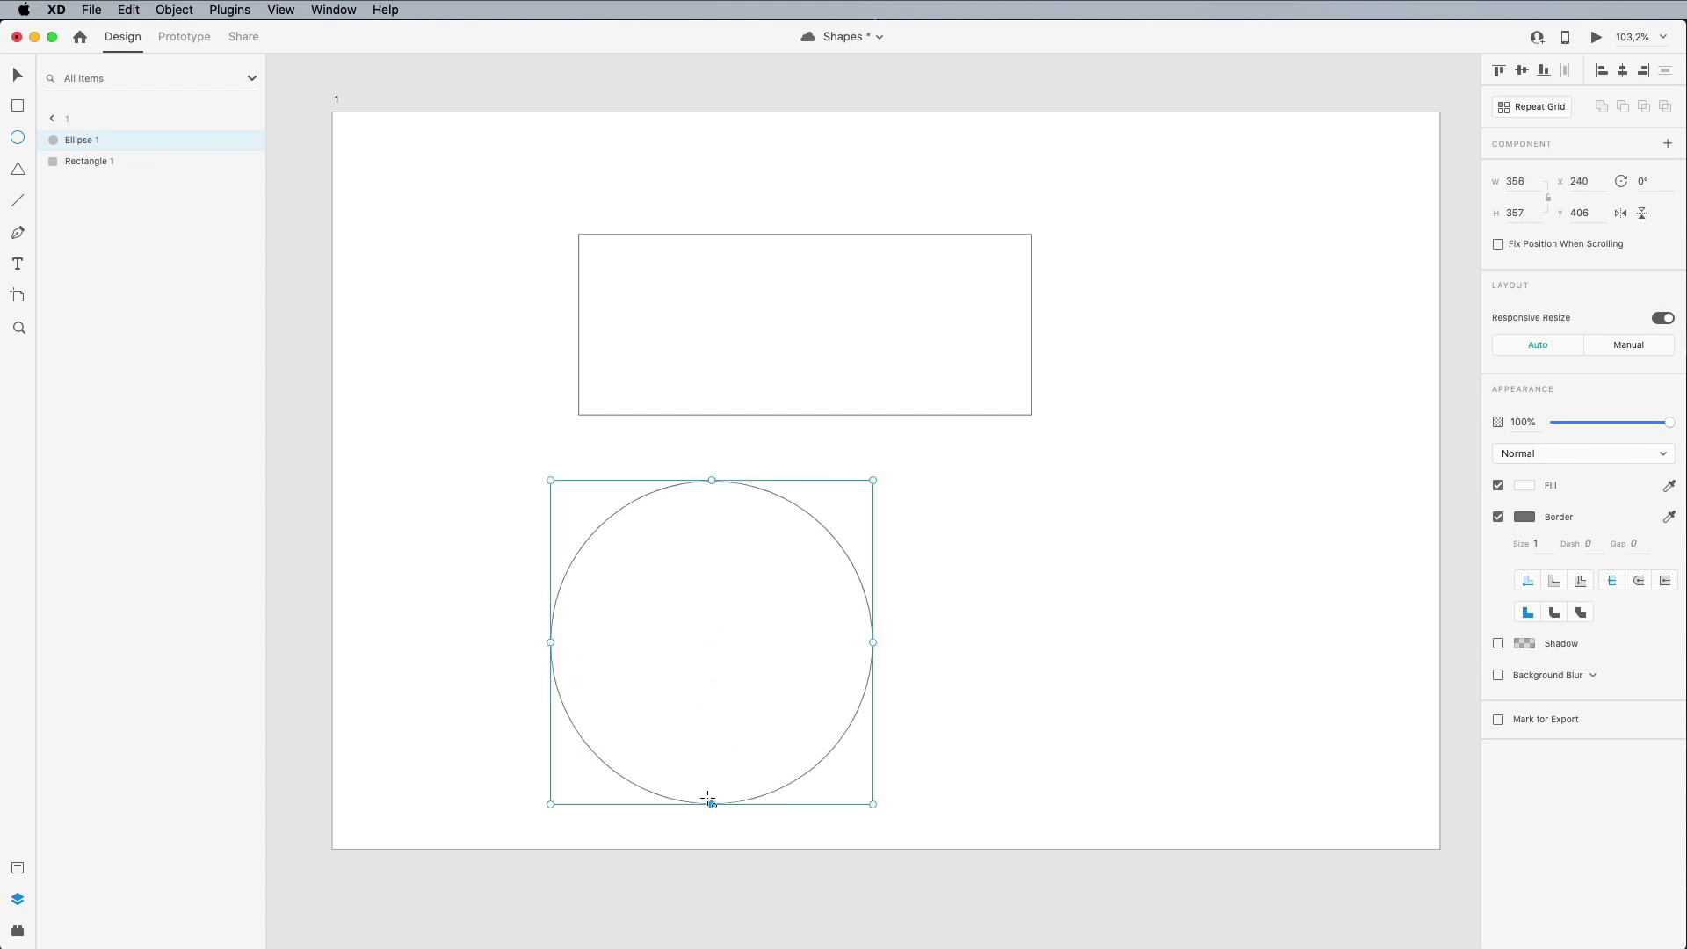
key("super+z")
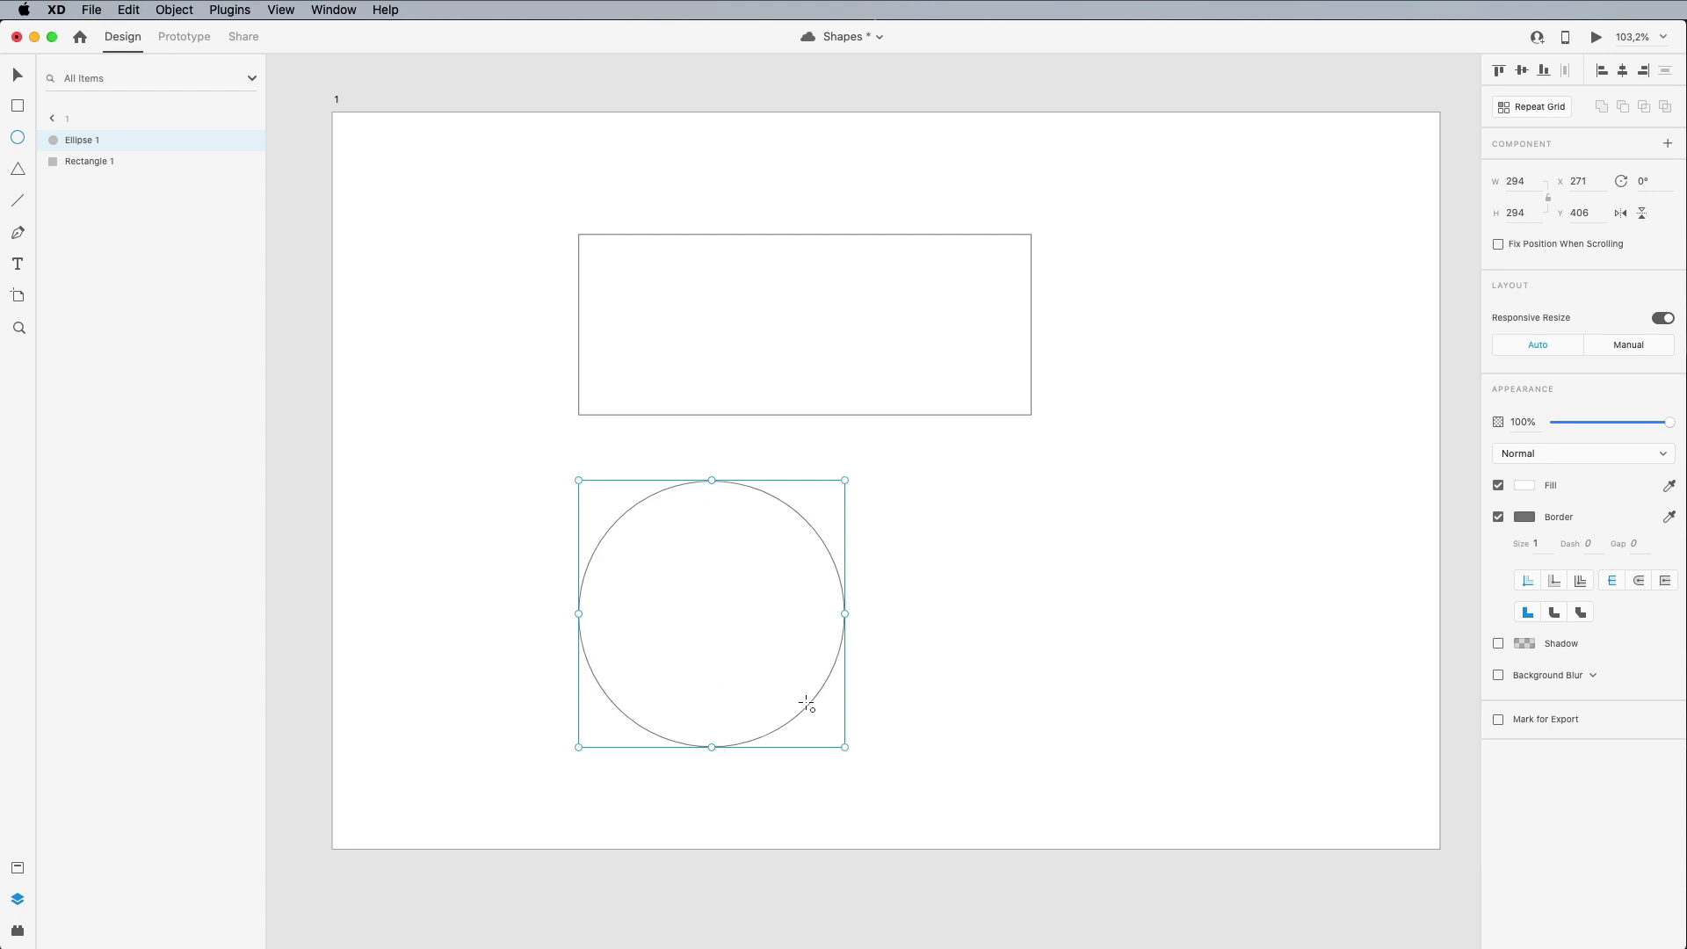
mouse_move(934, 498)
left_mouse_down()
mouse_move(1198, 795)
mouse_move(1002, 622)
mouse_move(1249, 795)
mouse_move(1134, 700)
mouse_move(1186, 765)
mouse_move(1120, 721)
mouse_move(1171, 588)
mouse_move(1186, 753)
mouse_move(1065, 632)
mouse_move(1133, 557)
mouse_move(1242, 708)
mouse_move(1138, 803)
mouse_move(1042, 782)
mouse_move(1124, 733)
left_mouse_up()
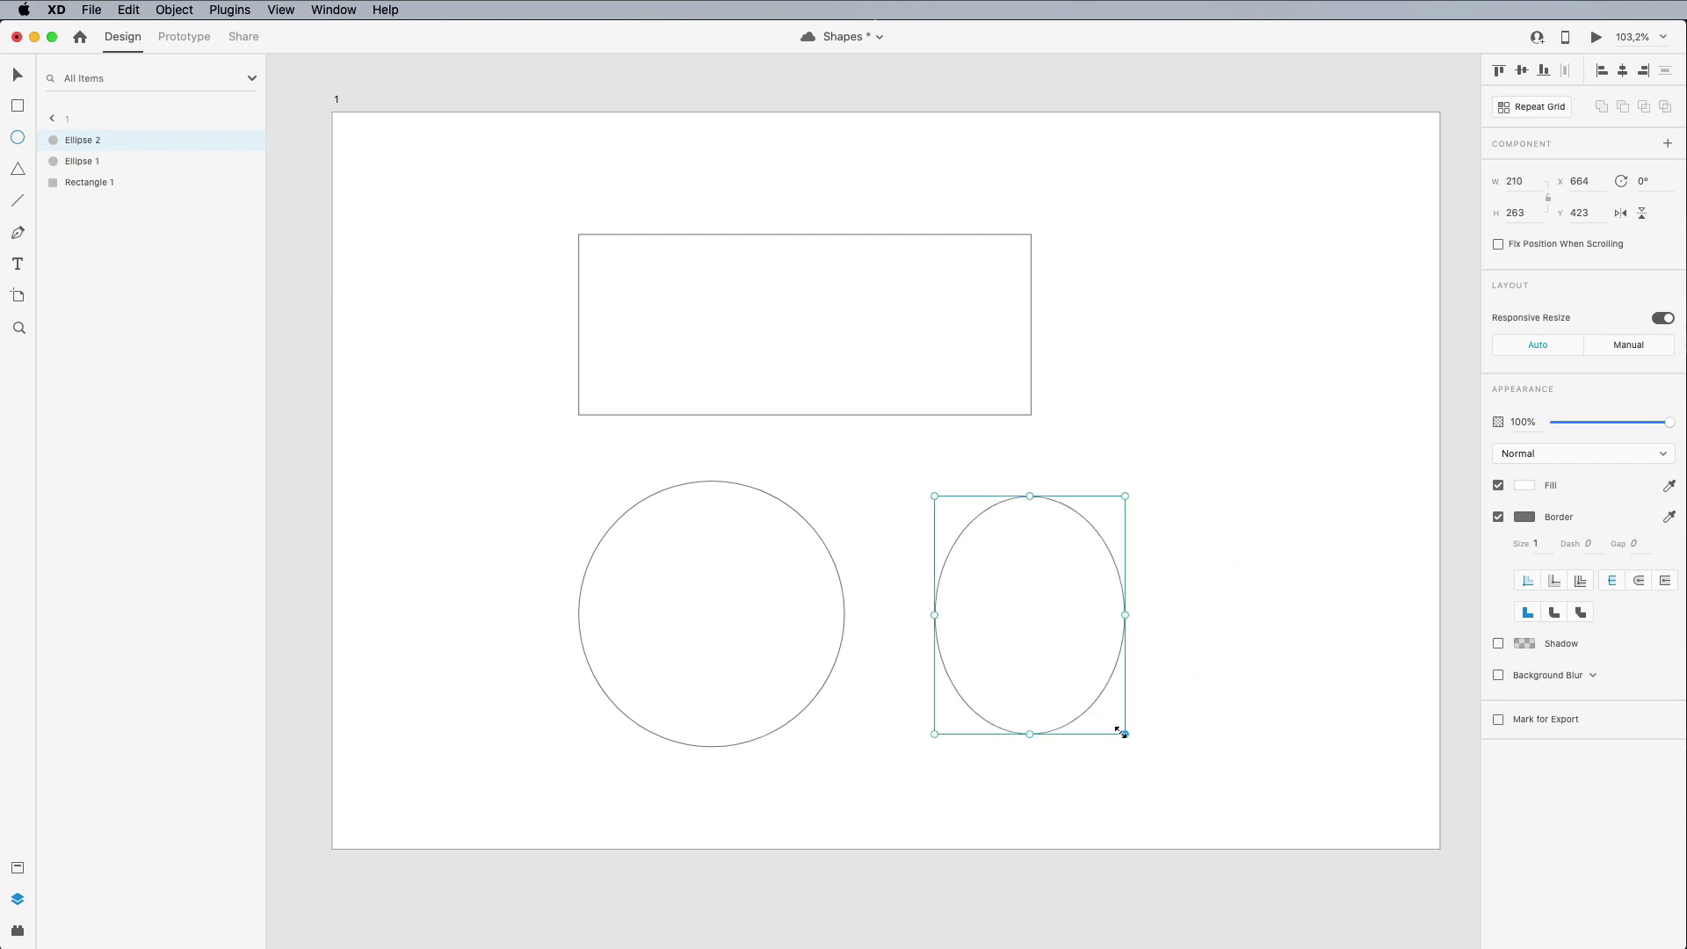
Step: Select the circle and the ellipse beneath the rectangle and delete them both
key("Escape")
left_click_drag(583, 463, 1270, 640)
key("Delete")
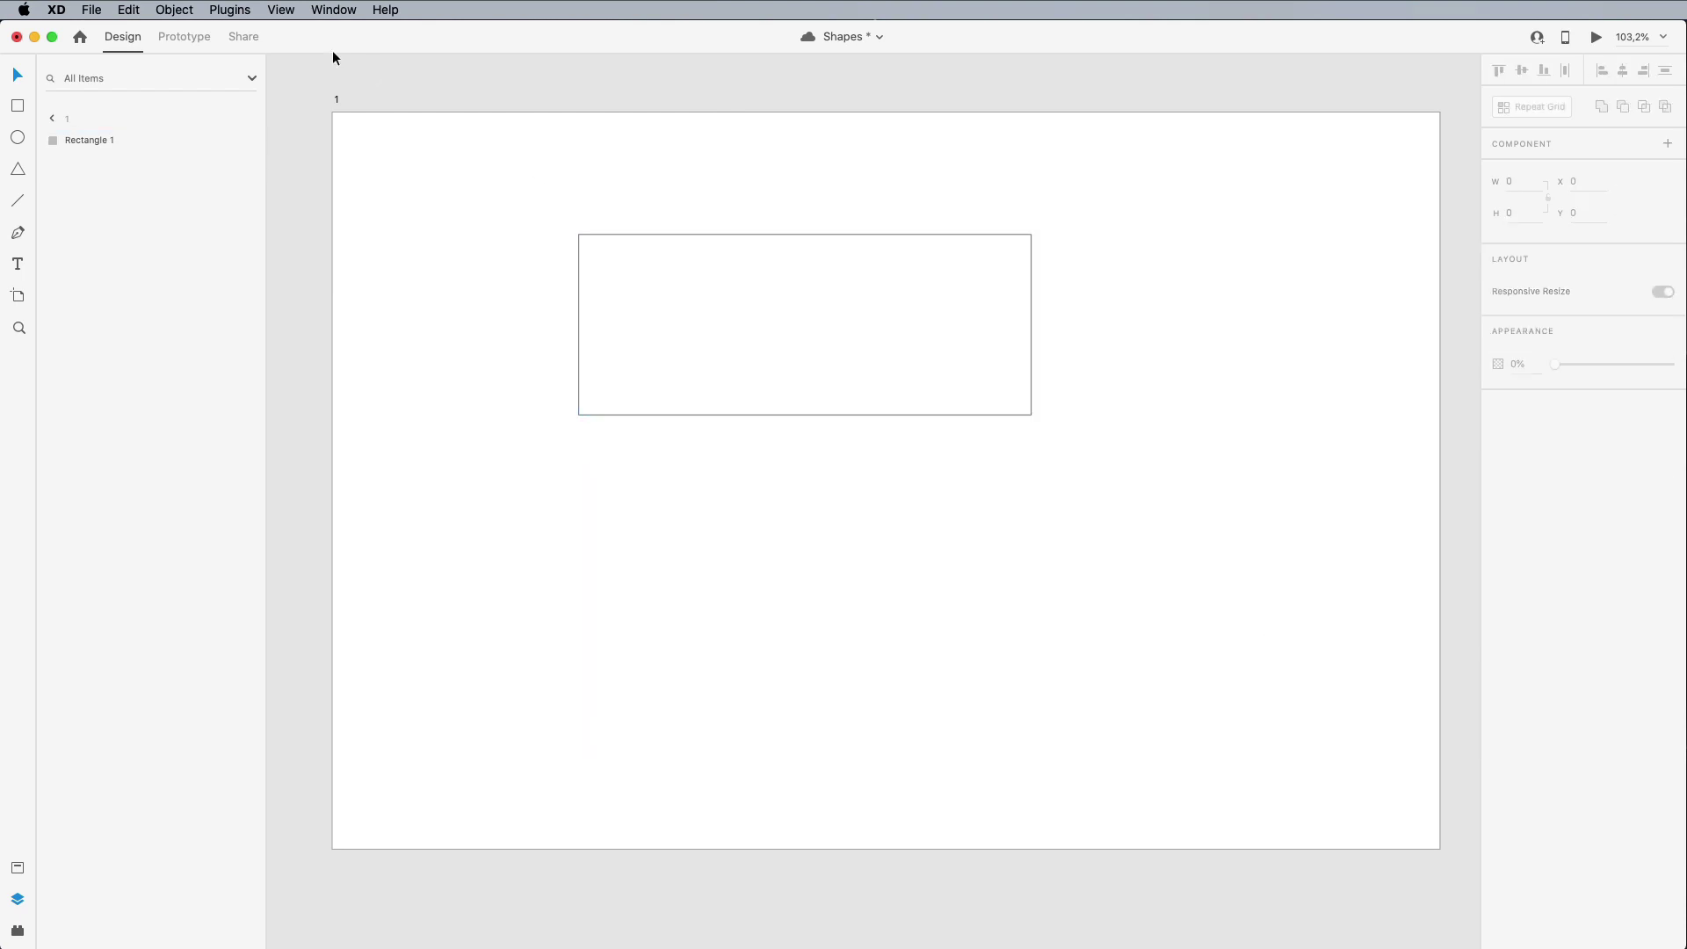
Step: Draw a three-sided polygon about 263 wide and 228 high beneath the rectangle
left_click(18, 169)
mouse_move(782, 525)
left_mouse_down()
mouse_move(990, 704)
mouse_move(864, 667)
mouse_move(860, 646)
mouse_move(1092, 557)
mouse_move(1168, 721)
mouse_move(1010, 667)
mouse_move(1058, 562)
mouse_move(1099, 697)
mouse_move(861, 668)
left_mouse_up()
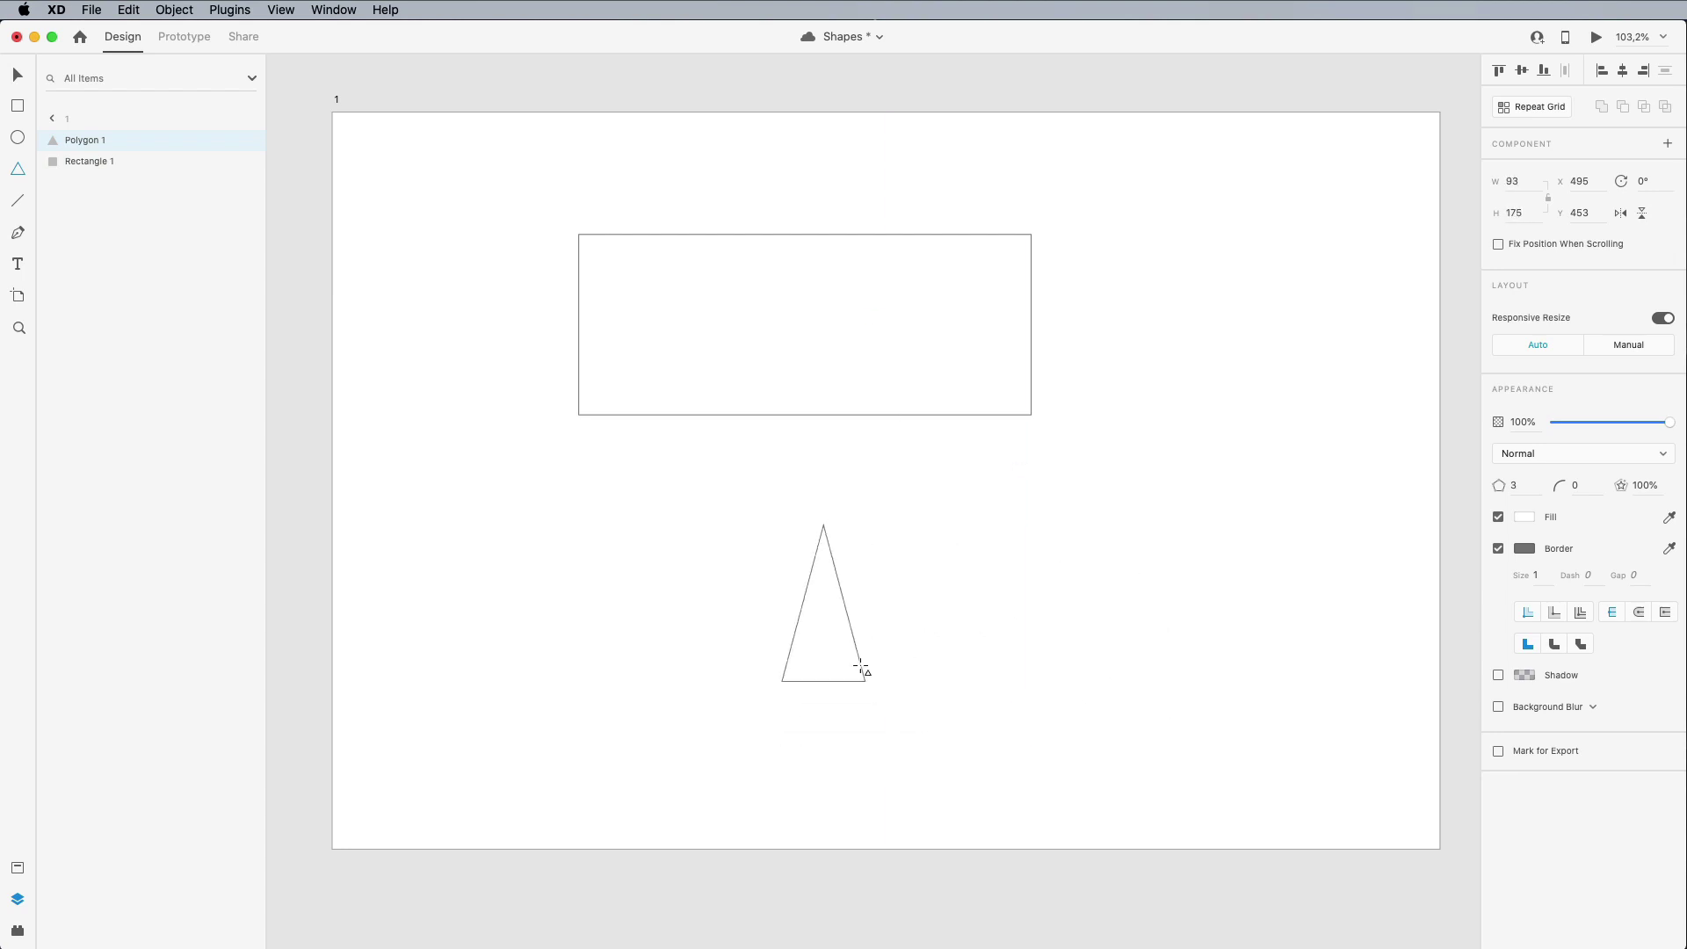
mouse_move(1032, 580)
left_mouse_down()
mouse_move(997, 807)
mouse_move(957, 663)
mouse_move(1118, 663)
mouse_move(1042, 647)
mouse_move(1099, 588)
mouse_move(1140, 603)
mouse_move(1084, 583)
mouse_move(1069, 644)
mouse_move(952, 627)
mouse_move(1005, 662)
mouse_move(1024, 625)
mouse_move(852, 644)
mouse_move(957, 757)
mouse_move(926, 714)
mouse_move(979, 764)
mouse_move(951, 710)
mouse_move(1020, 753)
mouse_move(926, 677)
mouse_move(1059, 783)
mouse_move(973, 735)
left_mouse_up()
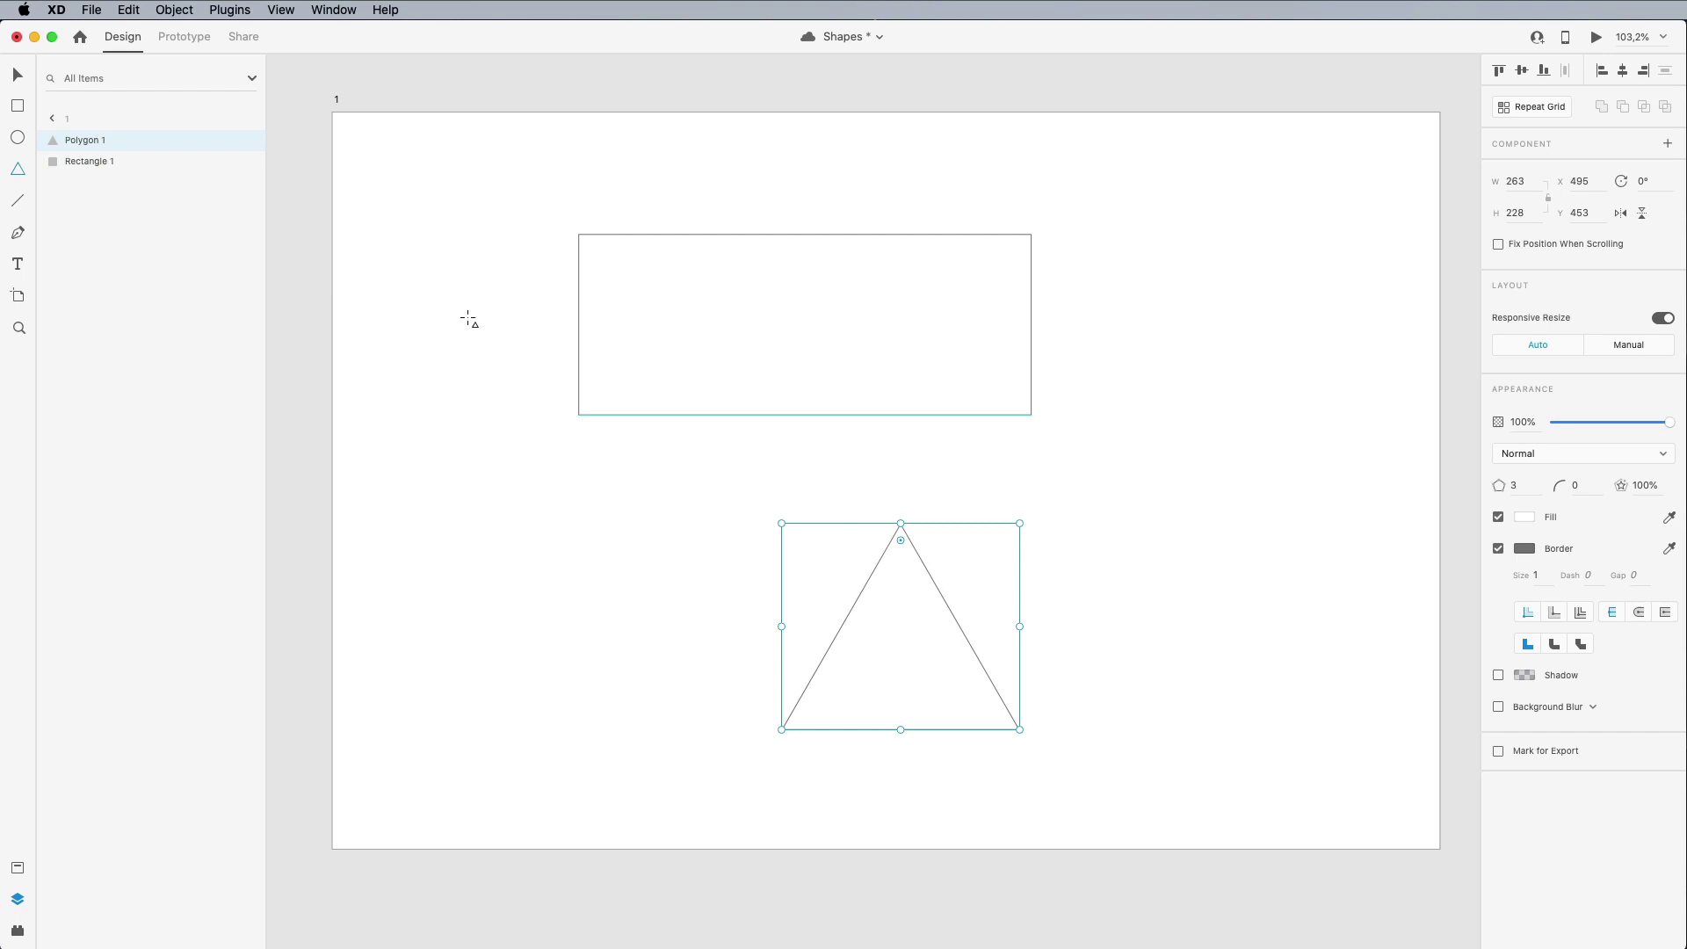
Step: Draw a rising diagonal line about 219 by 187 beside the triangle, trying a second line and undoing it
left_click_drag(458, 622, 657, 452)
left_click_drag(629, 555, 694, 733)
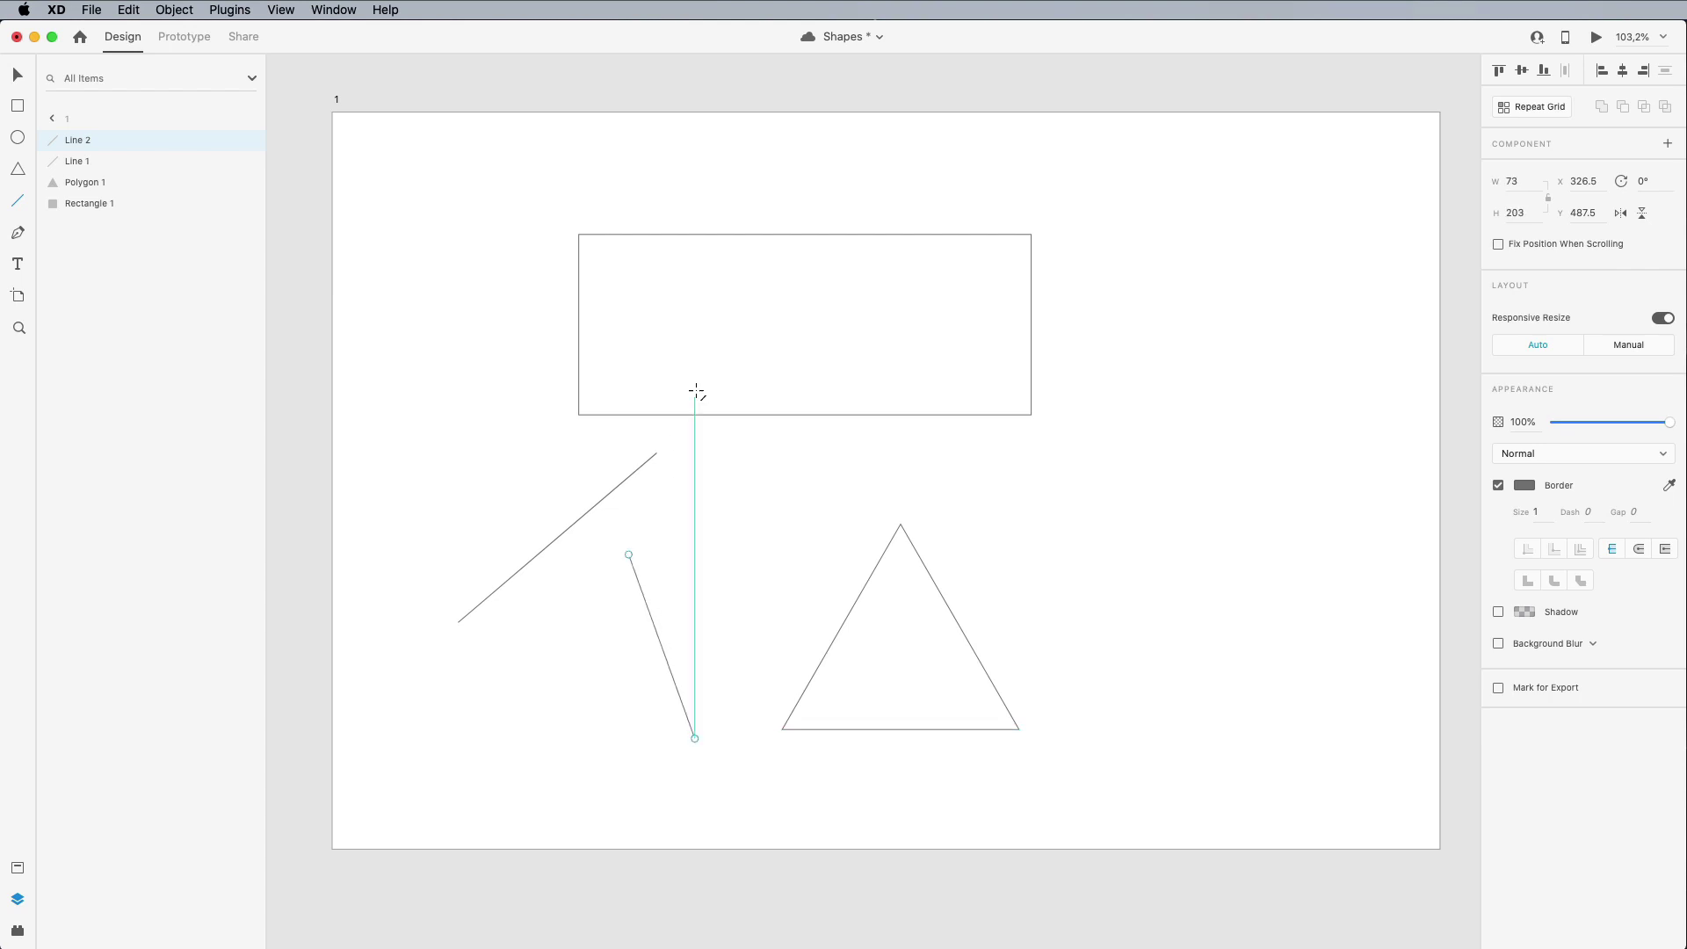
key("super+z")
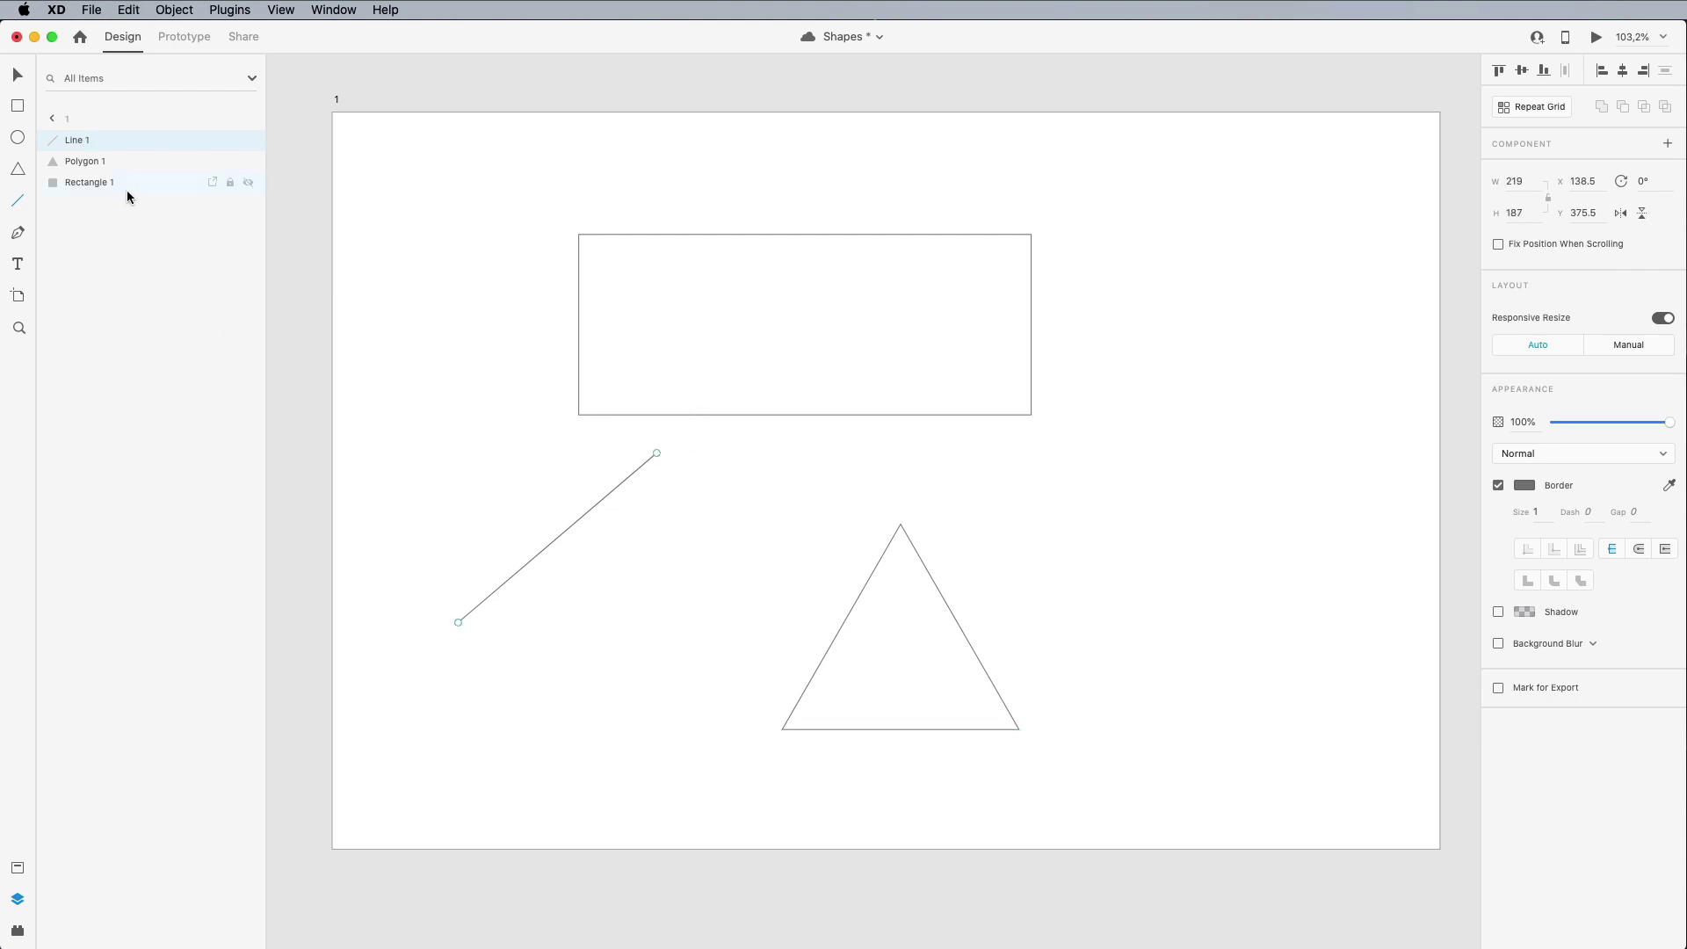
Step: Draw a closed, curved freeform path about 487 by 319 with the Pen tool between the line and the triangle
left_click(19, 235)
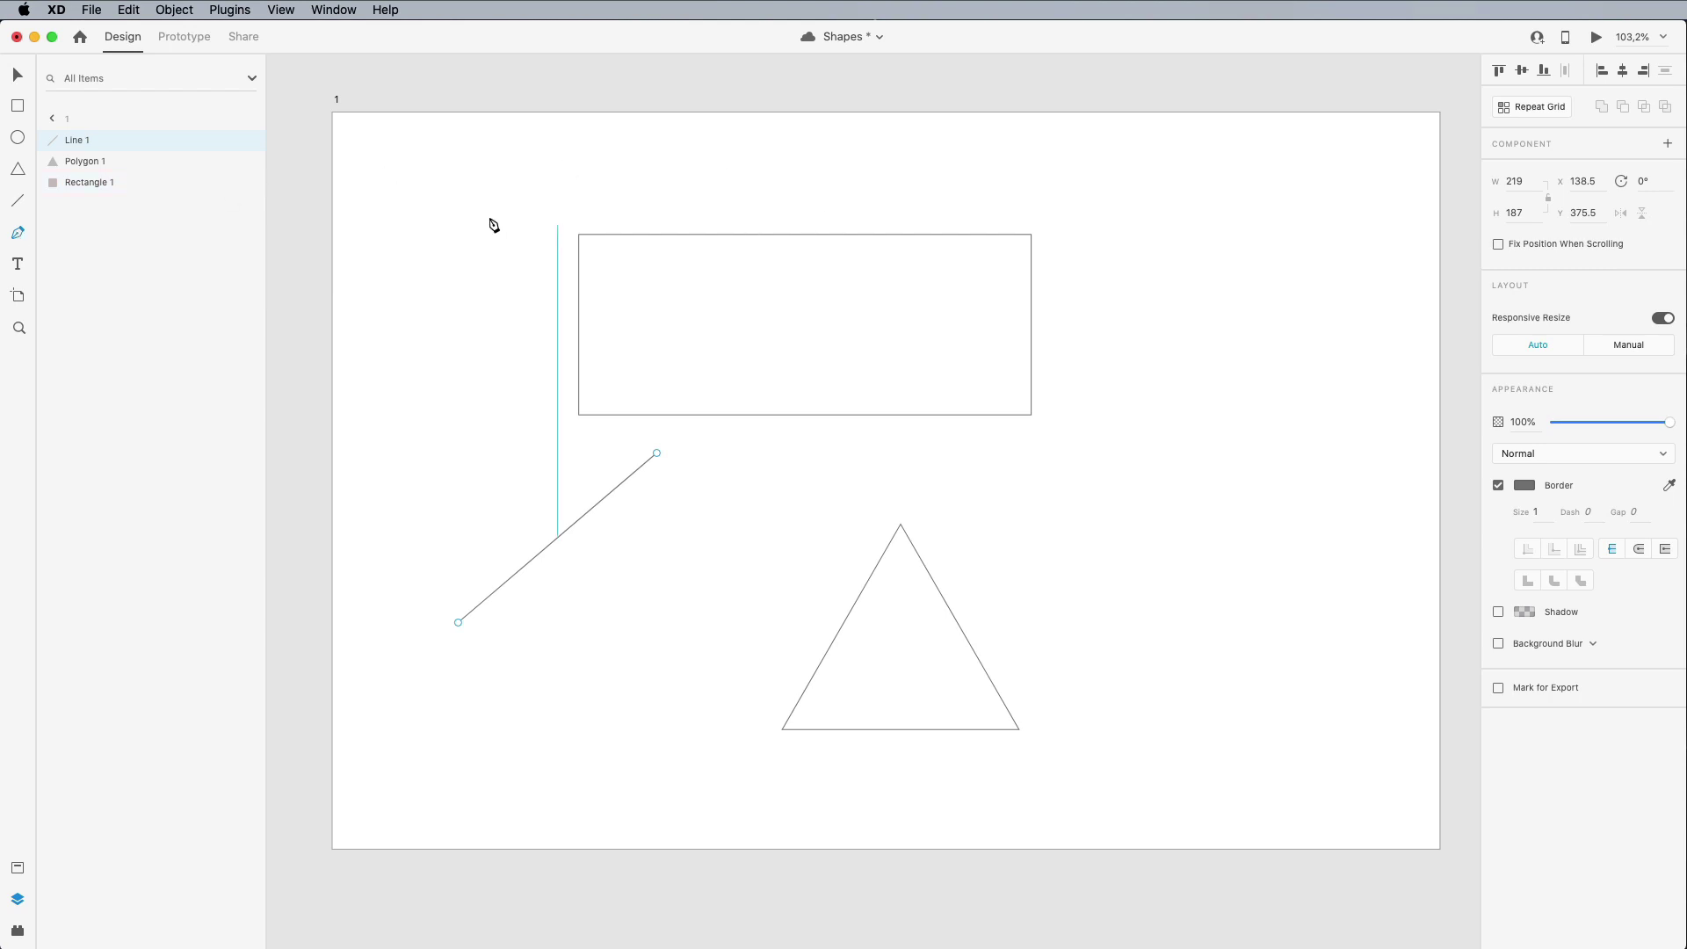
left_click(694, 552)
left_click(594, 596)
left_click_drag(584, 702, 700, 756)
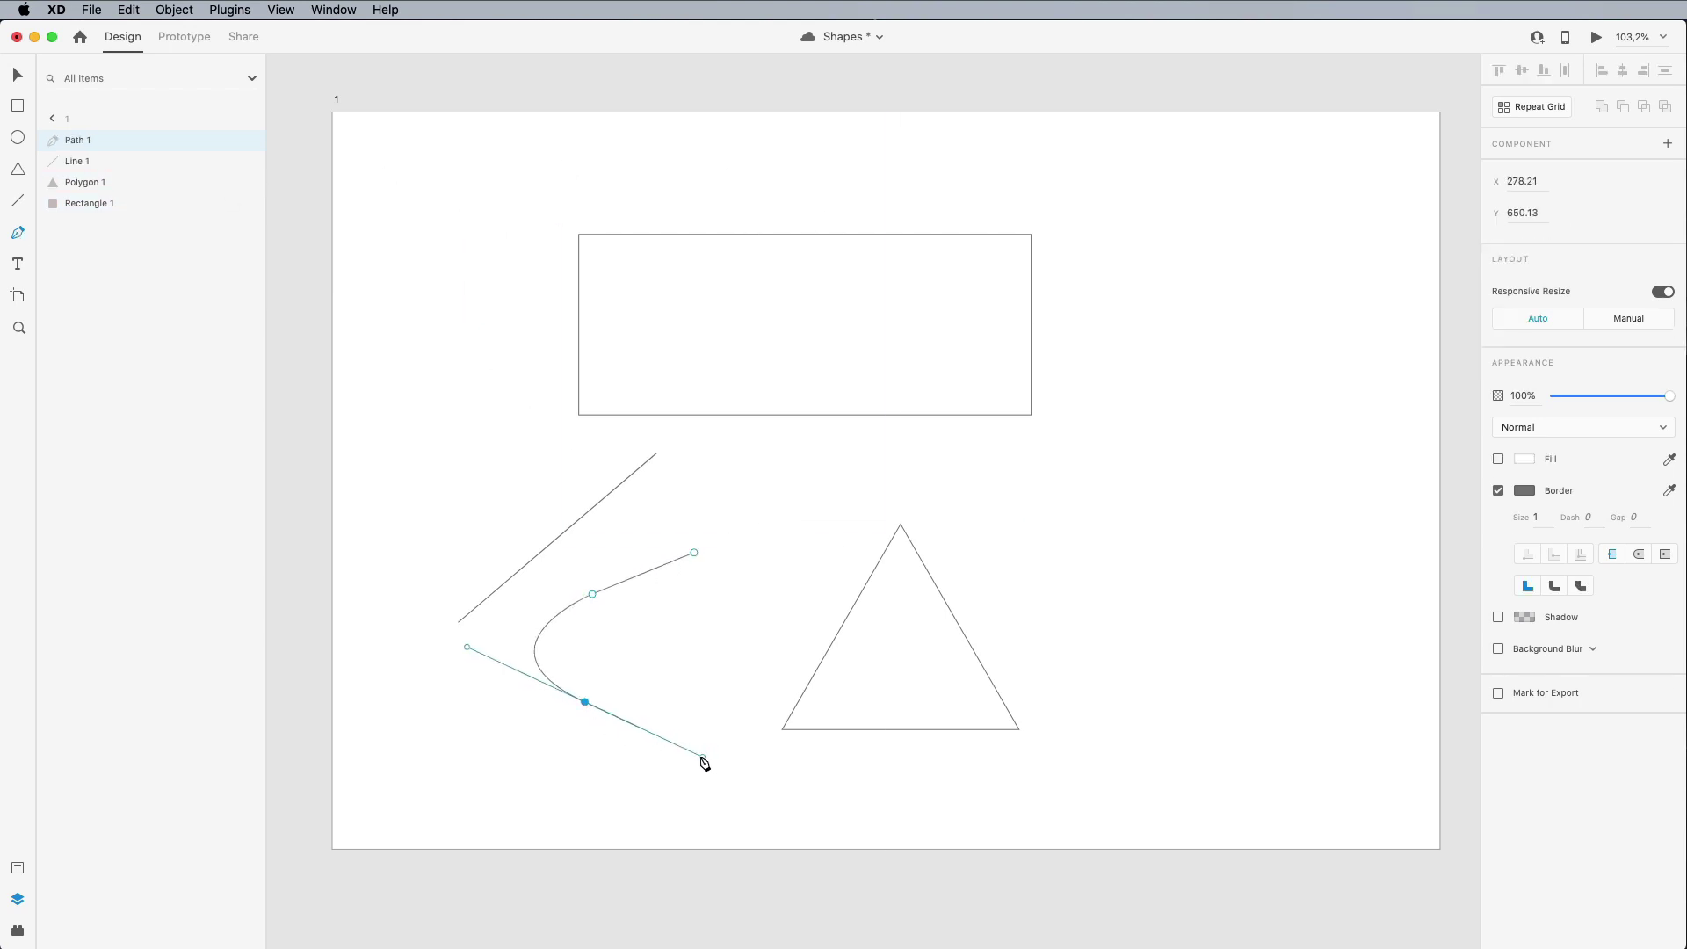
left_click(743, 665)
left_click_drag(843, 539, 964, 512)
left_click_drag(942, 456, 867, 426)
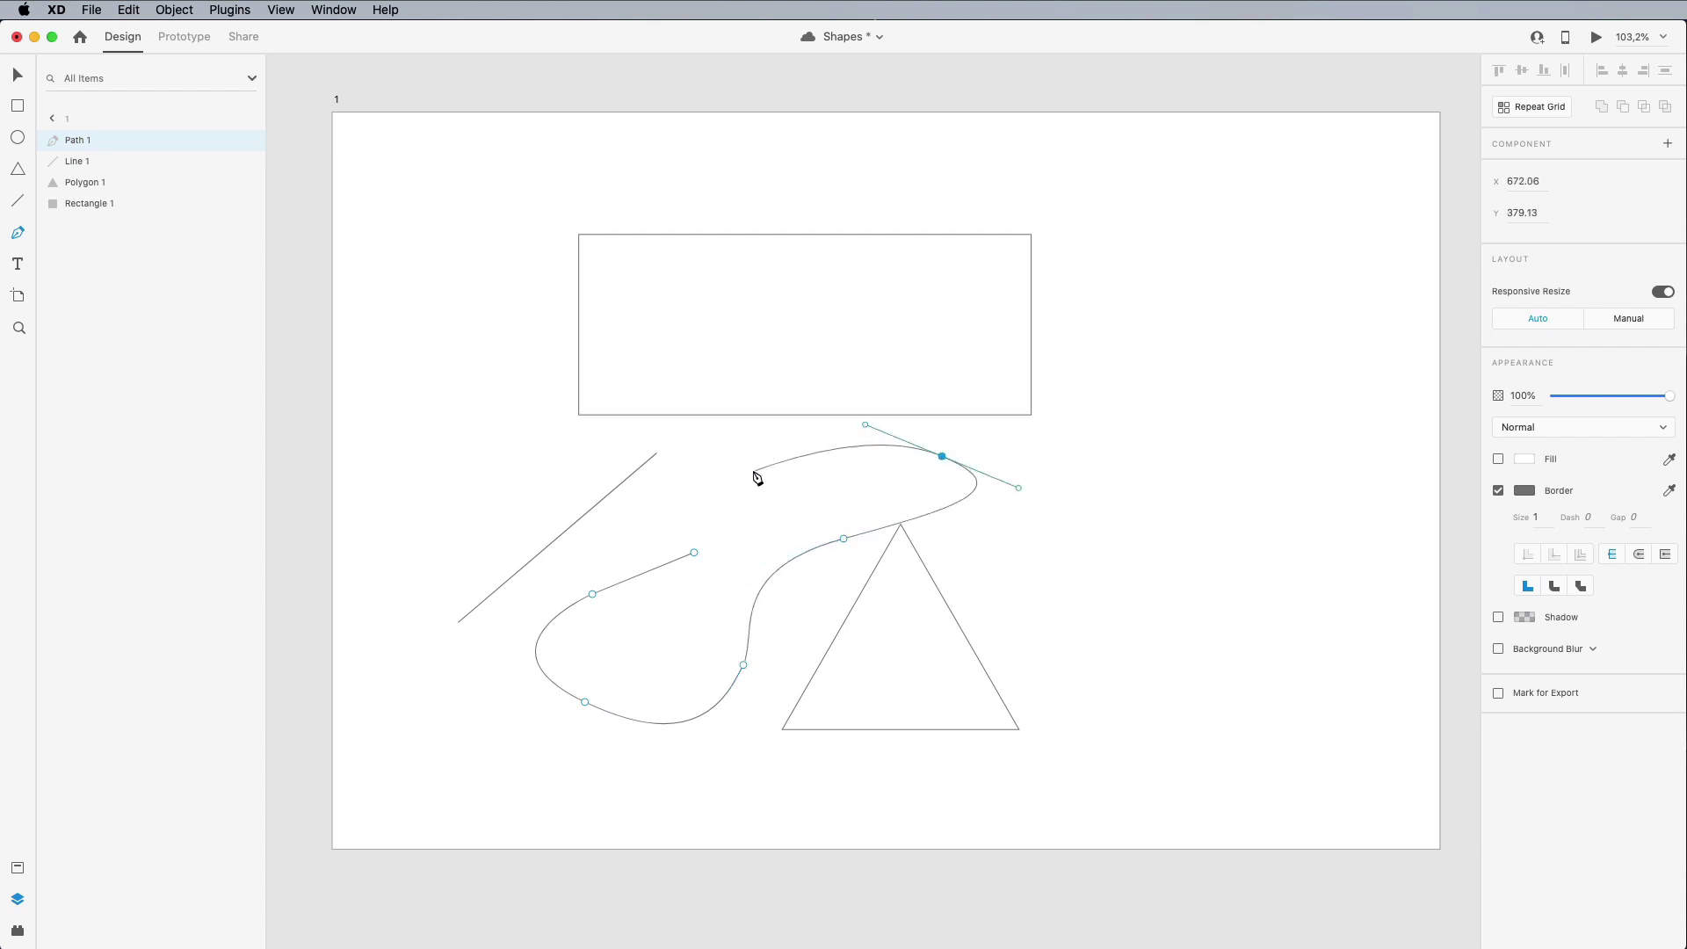
left_click_drag(694, 552, 677, 701)
key("Escape")
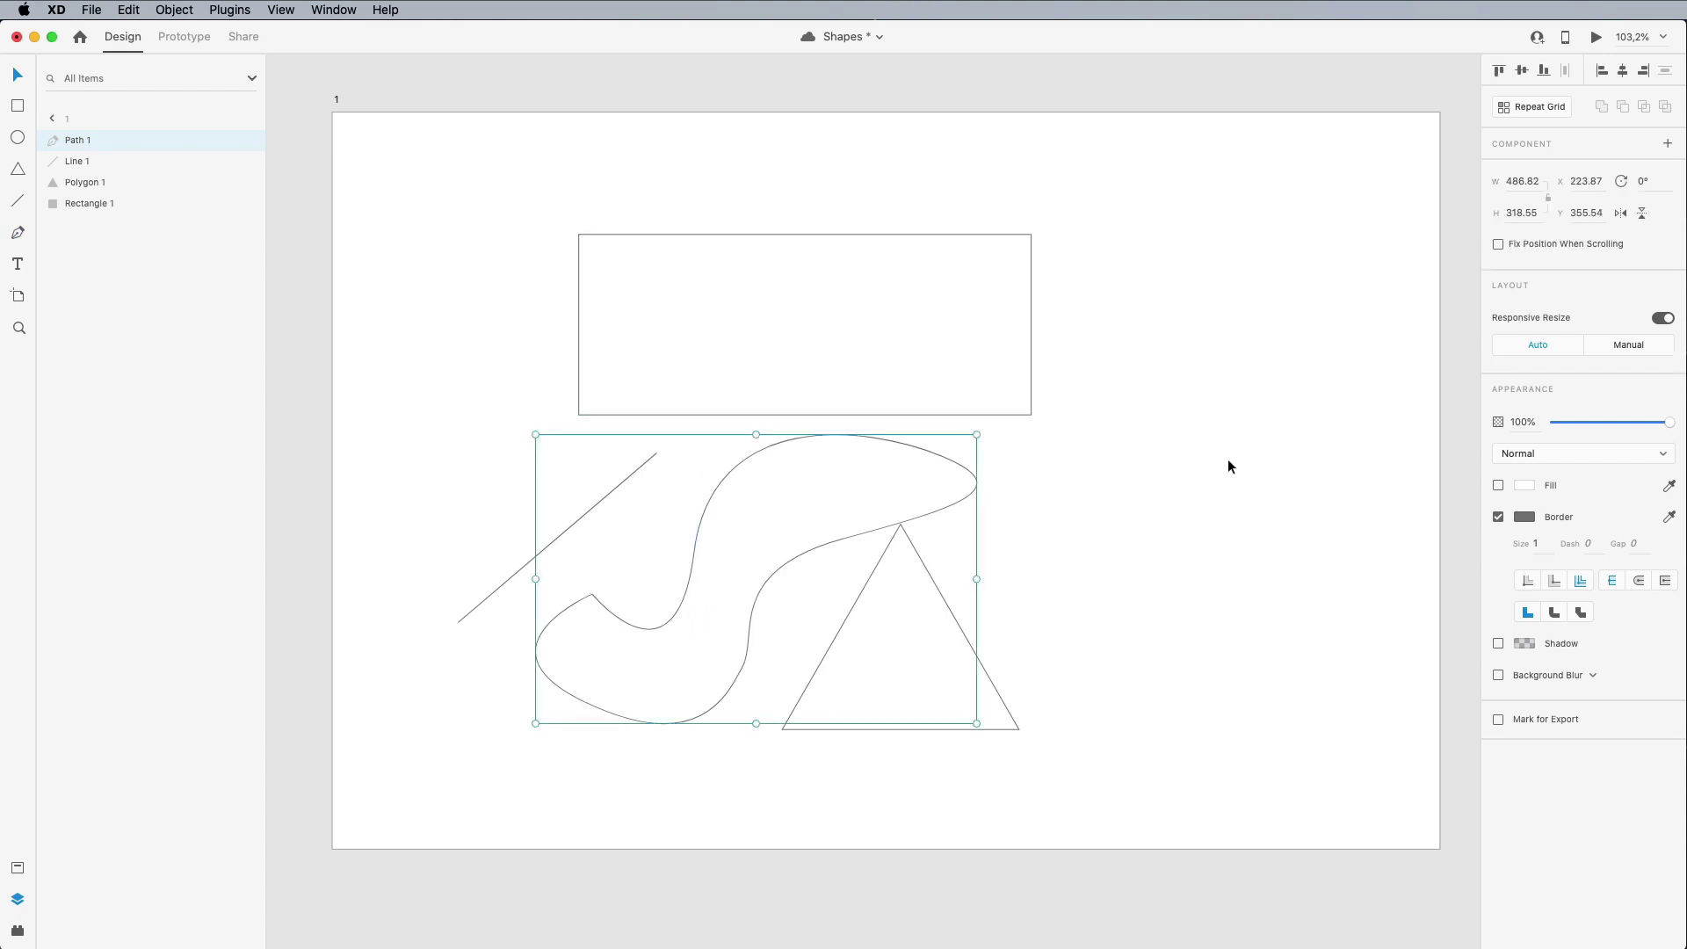
left_click(1227, 467)
left_click_drag(412, 339, 1030, 678)
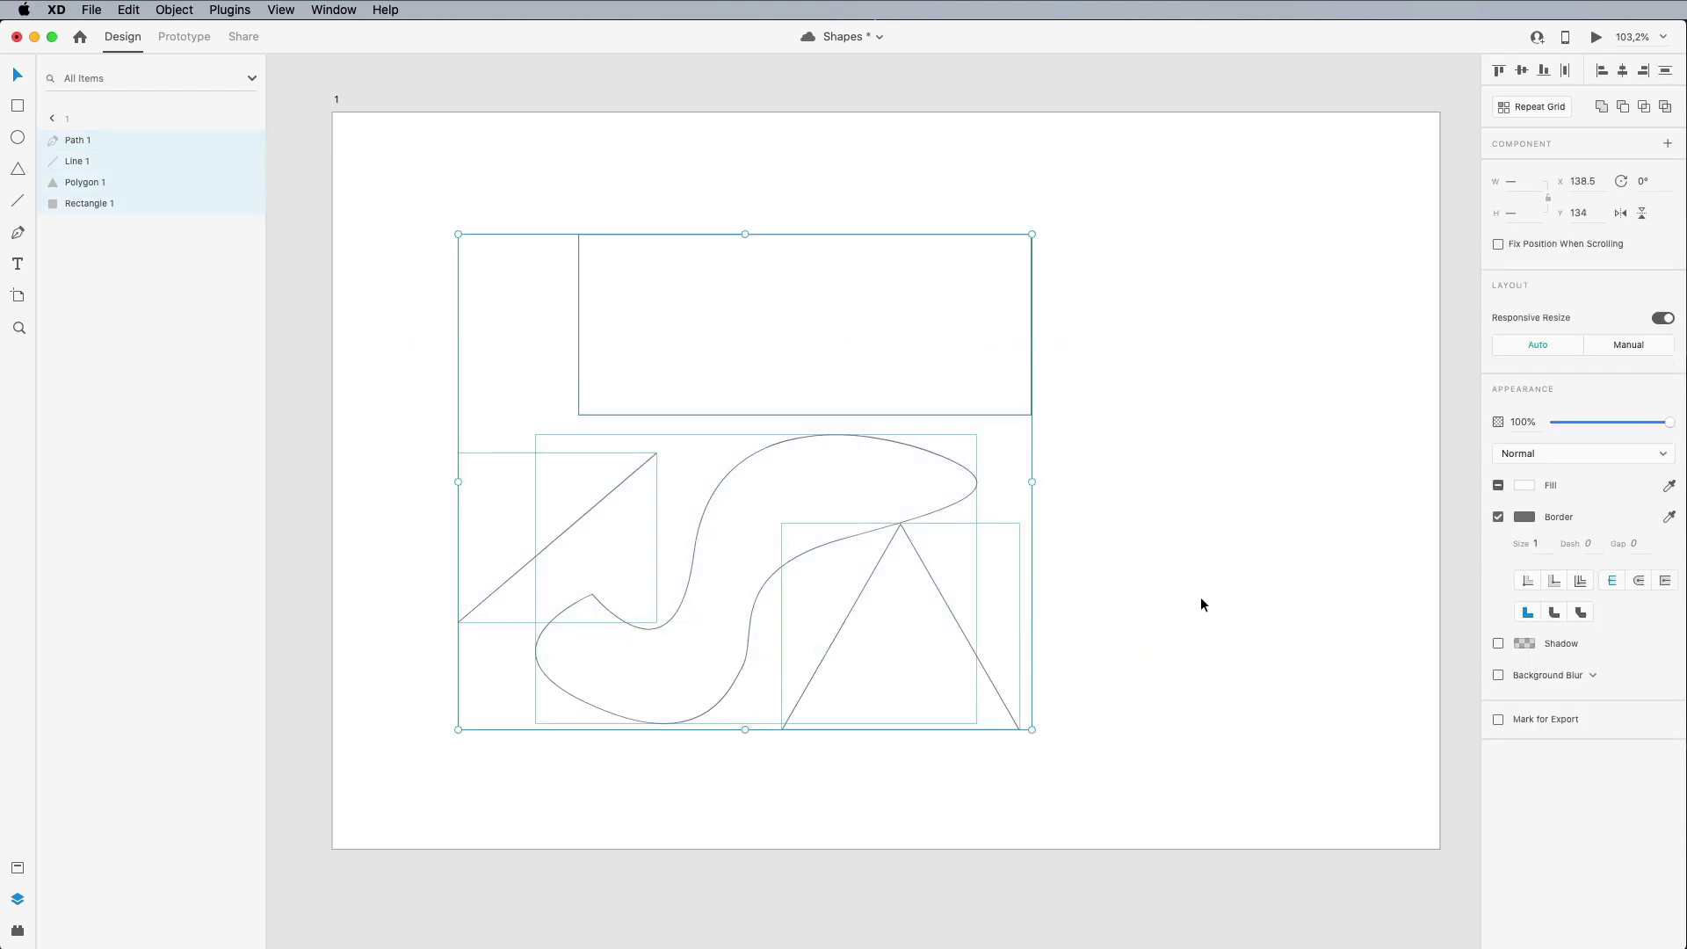
left_click(1204, 605)
left_click_drag(941, 606, 1117, 638)
left_click(1214, 494)
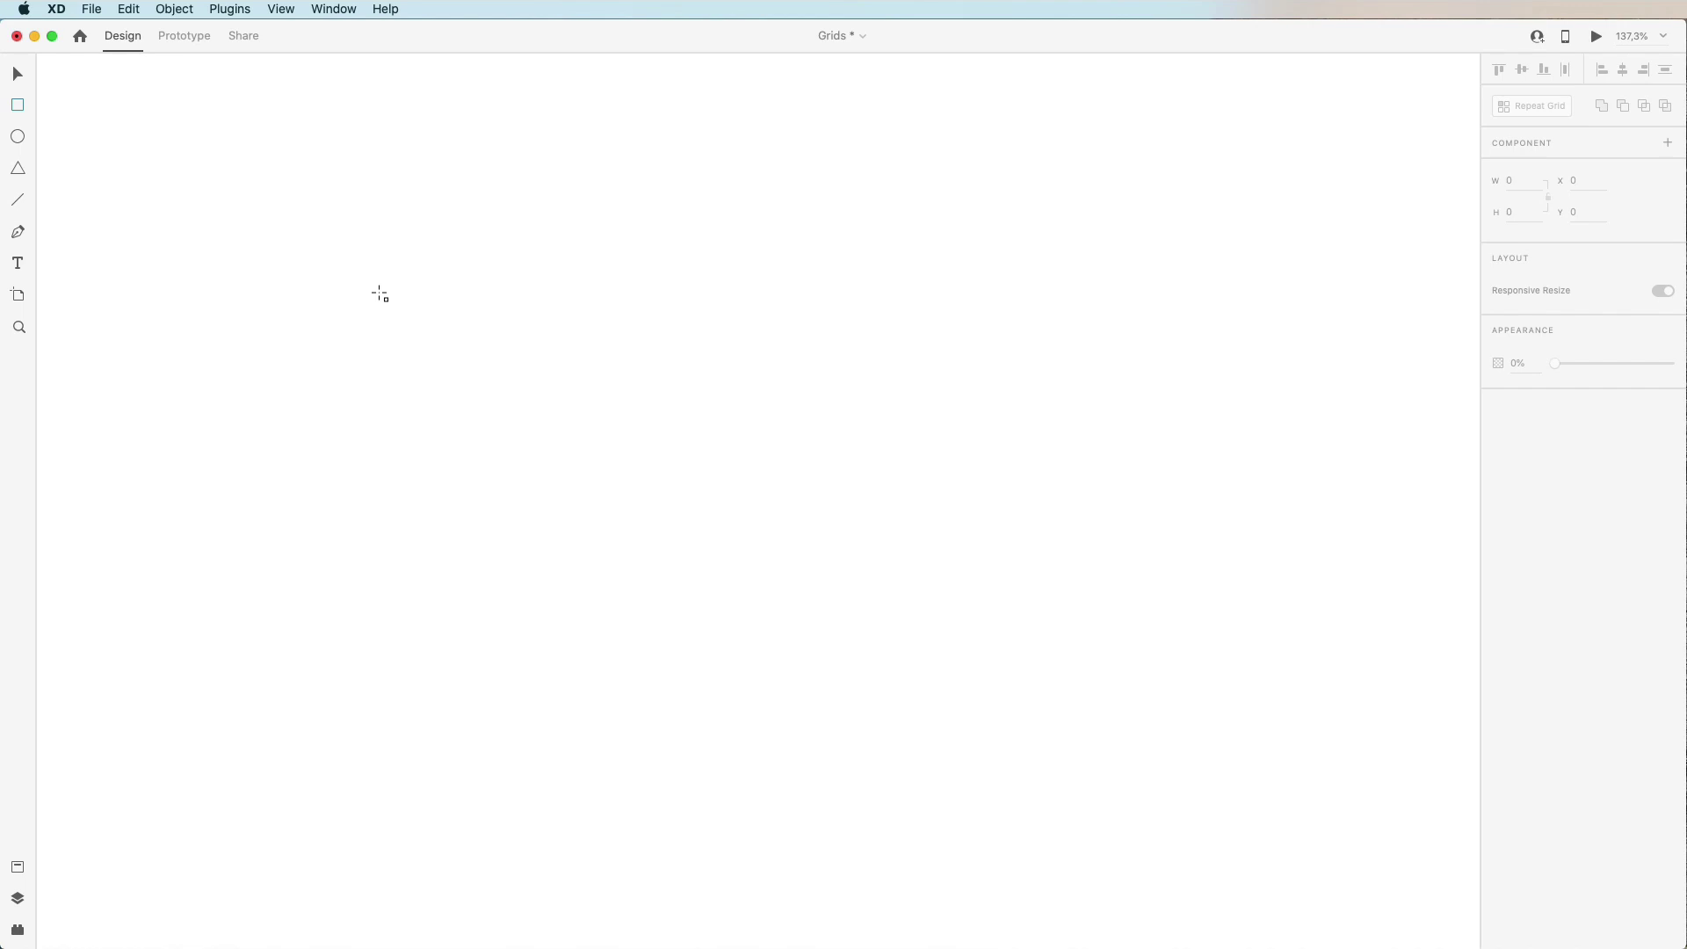
Step: In the Grids document, draw a rectangle about 435 by 304 and give it a solid blue fill
mouse_move(373, 286)
left_mouse_down()
mouse_move(565, 381)
mouse_move(897, 653)
left_mouse_up()
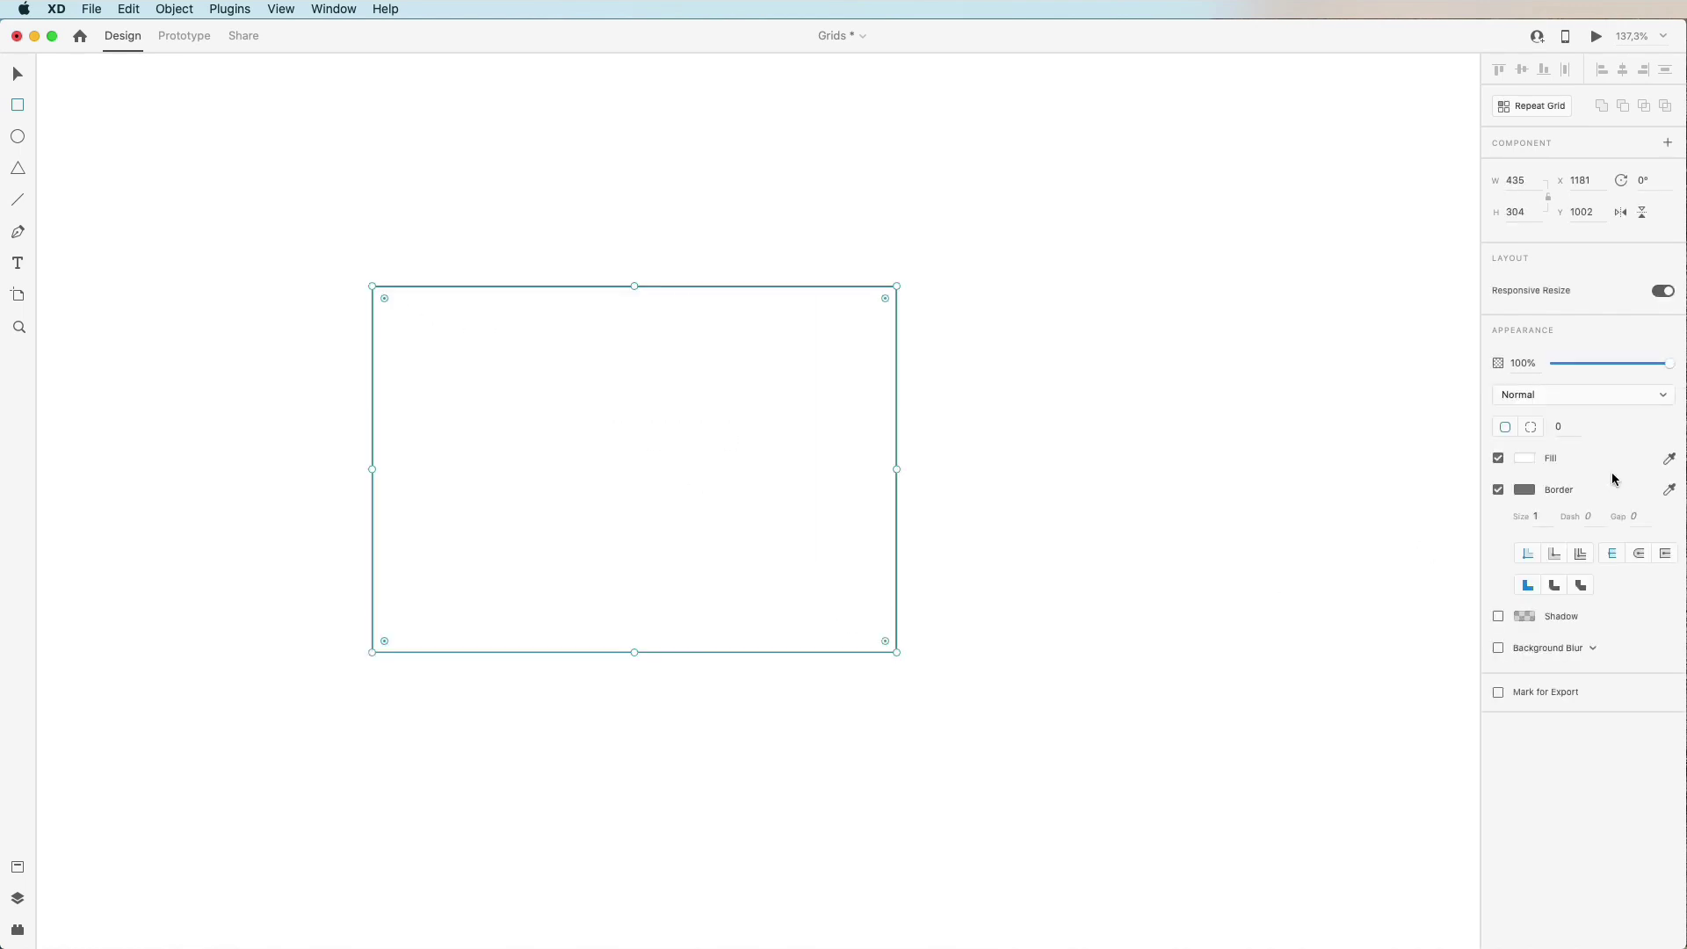
left_click(1524, 458)
left_click(1465, 418)
left_click(1048, 237)
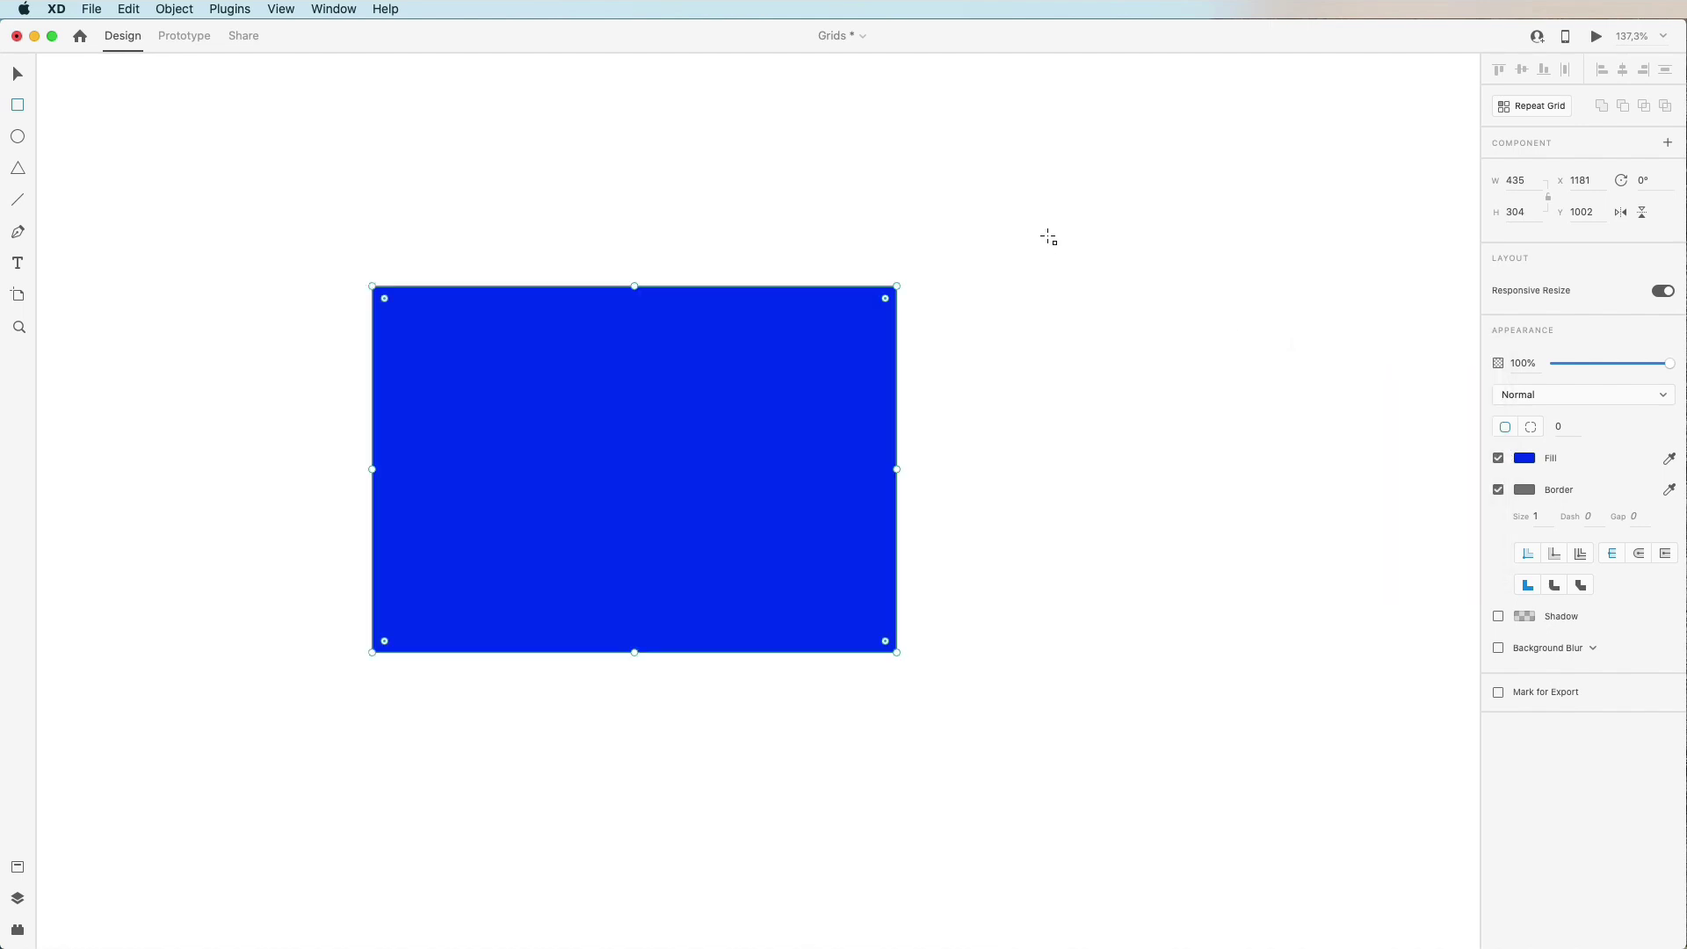
left_click(1001, 265)
key("v")
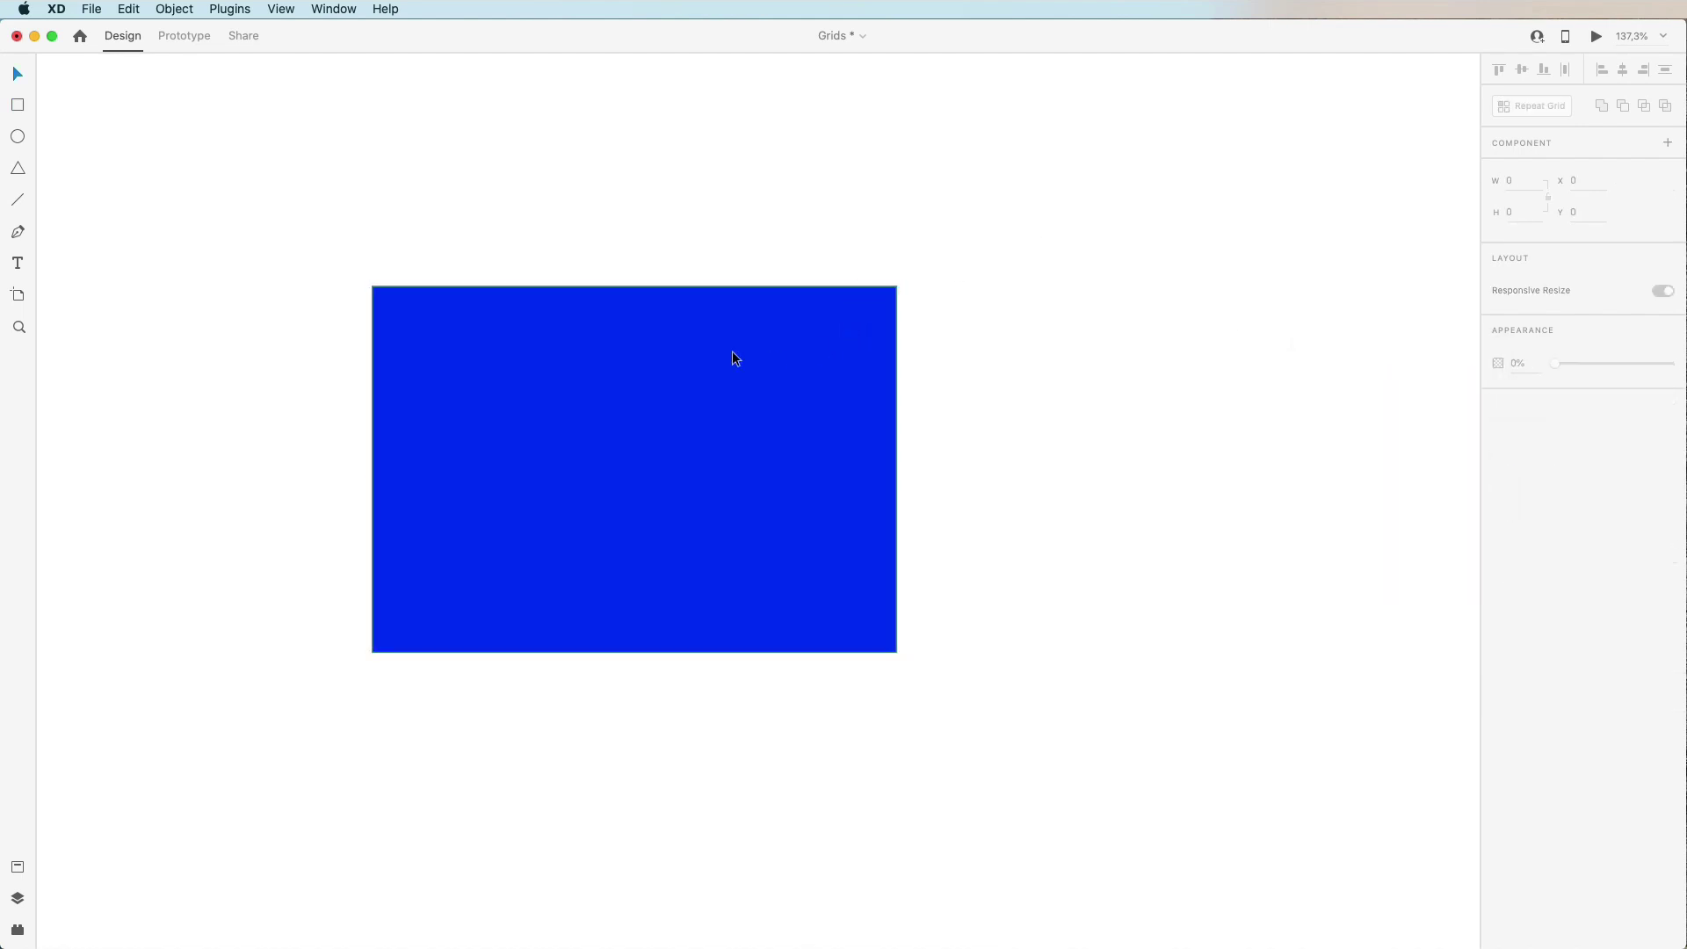
Step: Resize the blue rectangle from its upper-right corner to about 407 by 283
left_click(742, 343)
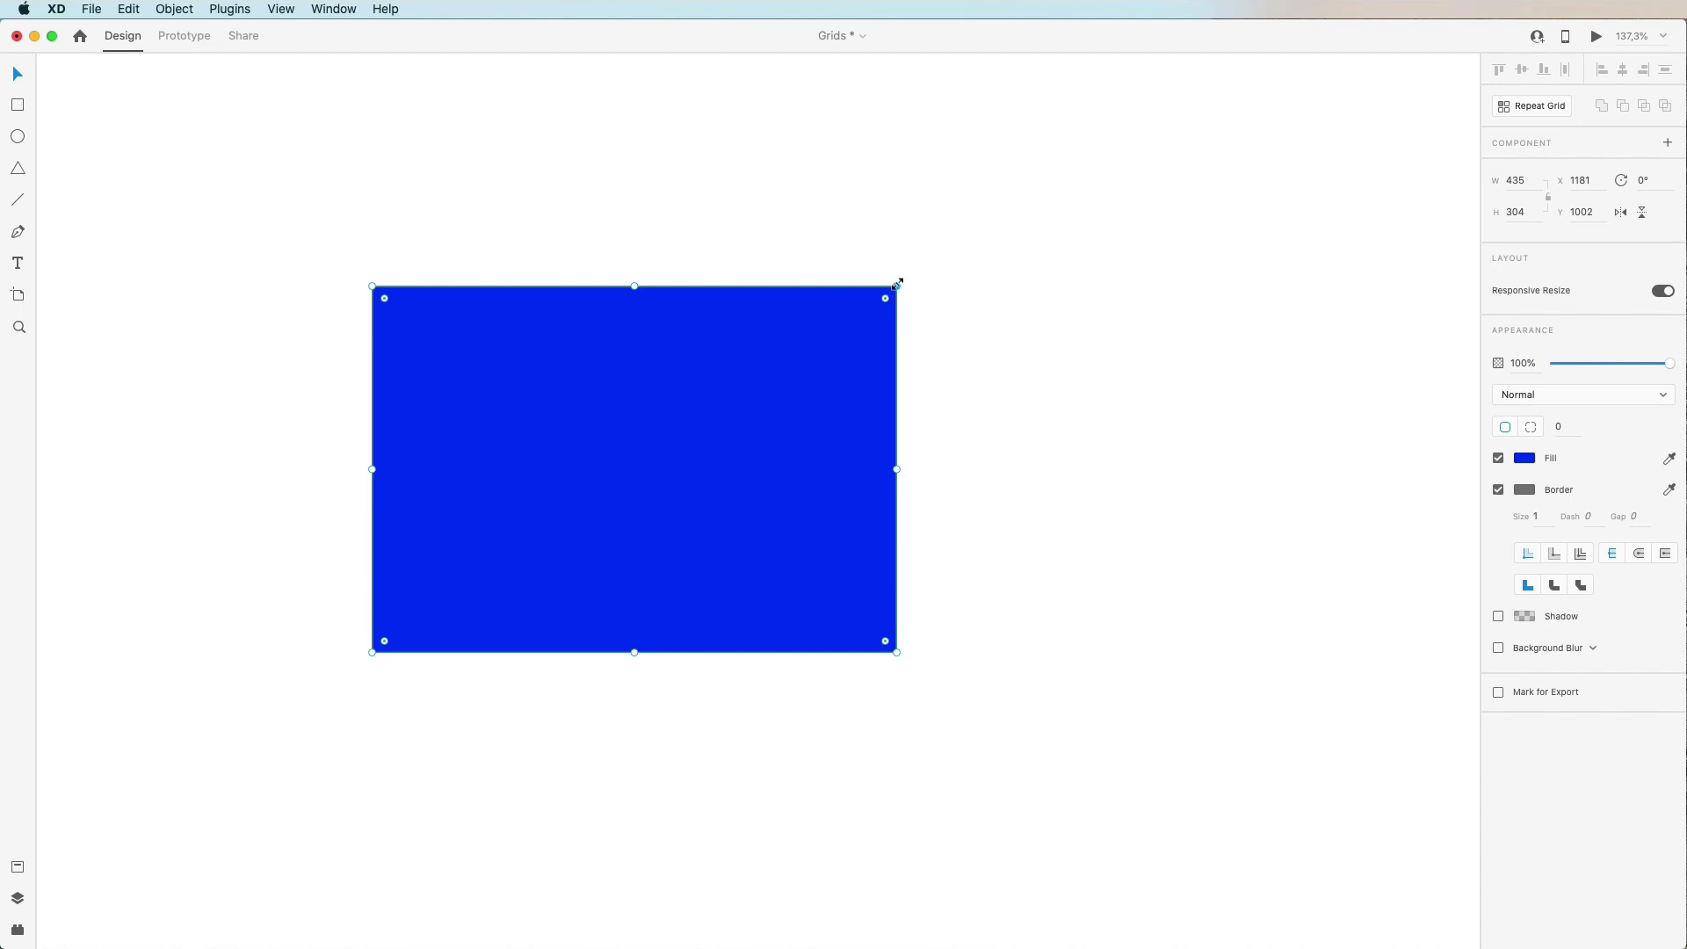
left_click_drag(897, 283, 863, 311)
Step: Open the blue rectangle for path editing, pull its lower-left anchor point outward, and undo the move
double_click(700, 458)
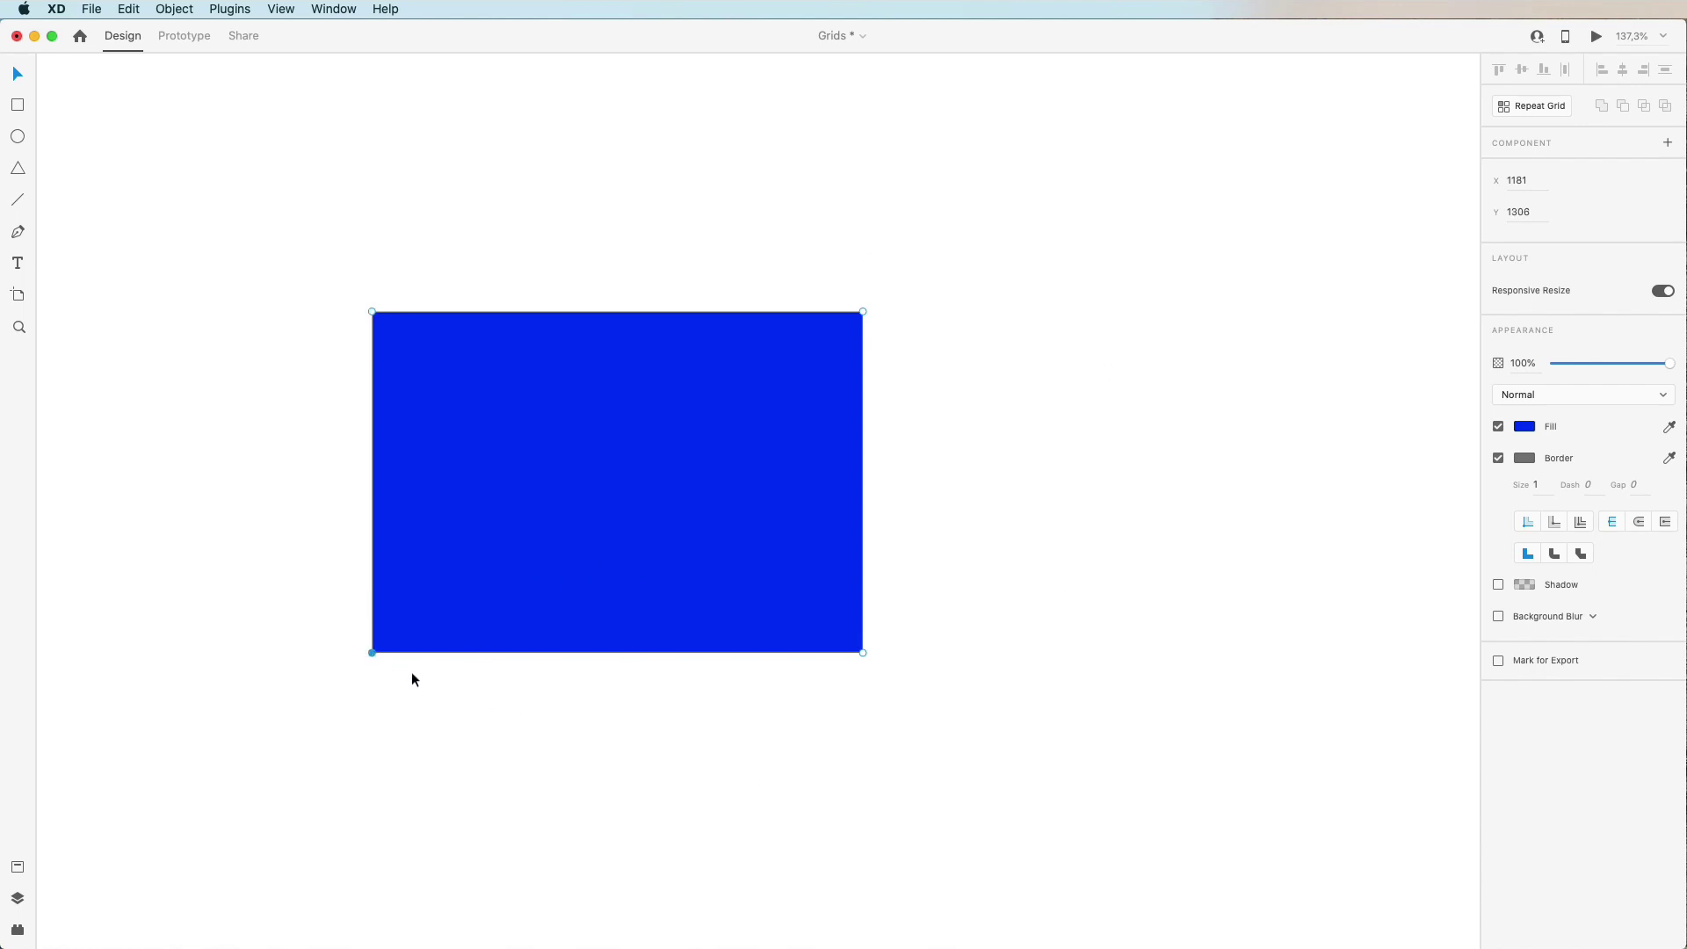
left_click_drag(372, 651, 322, 679)
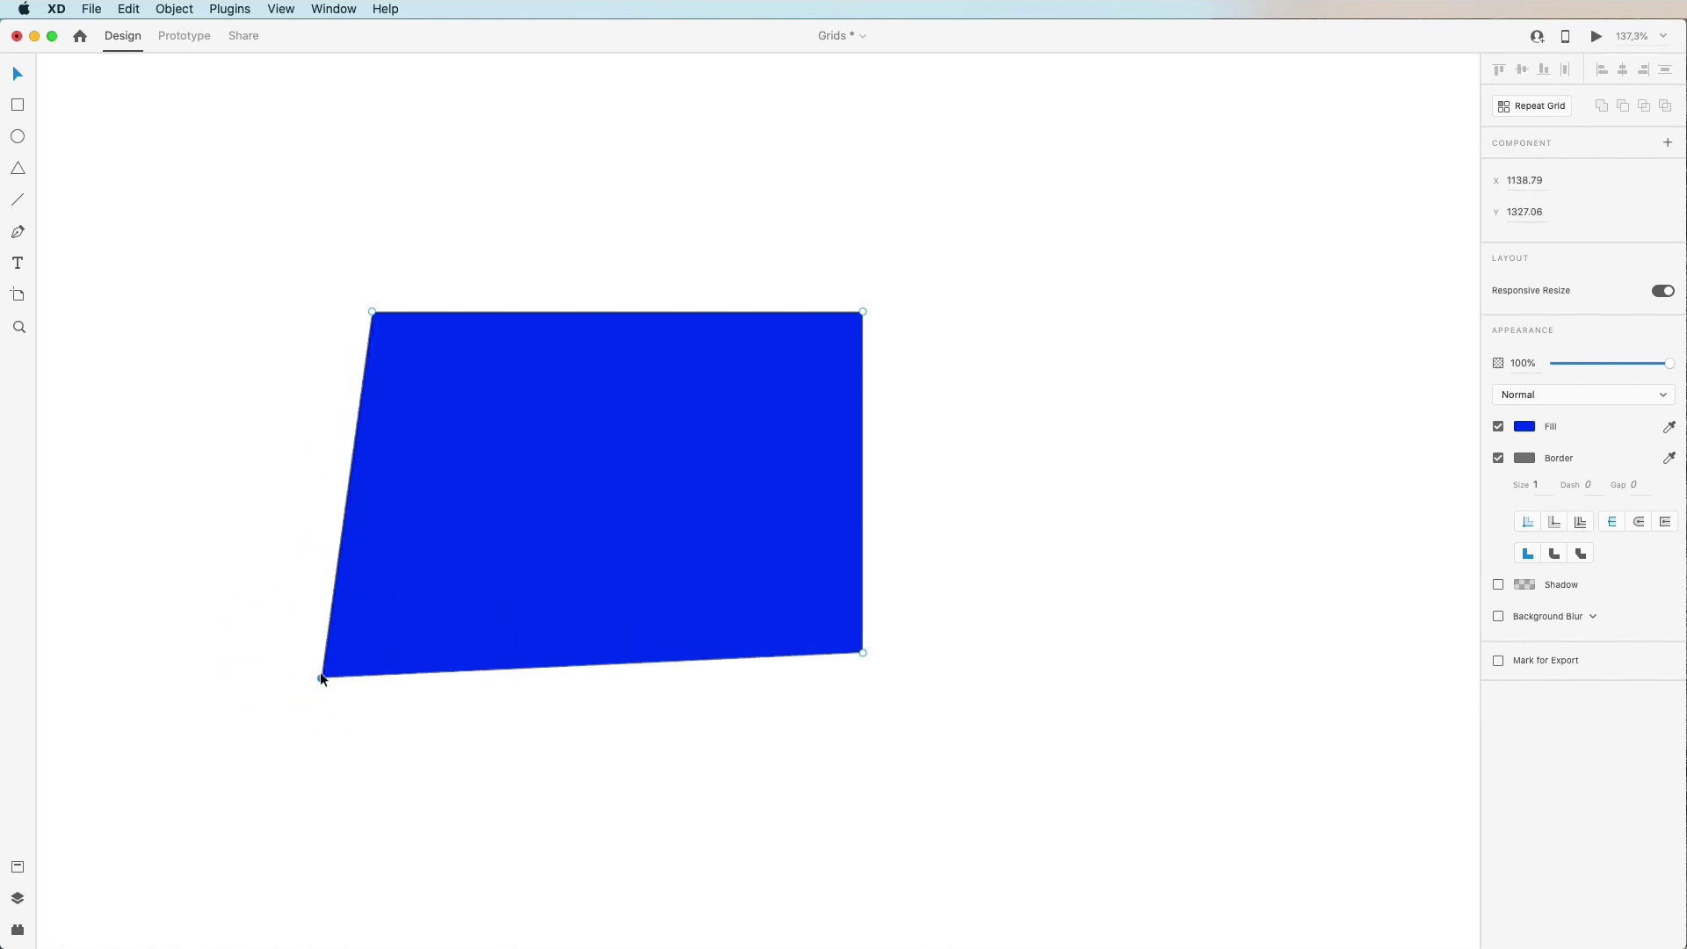
key("super+z")
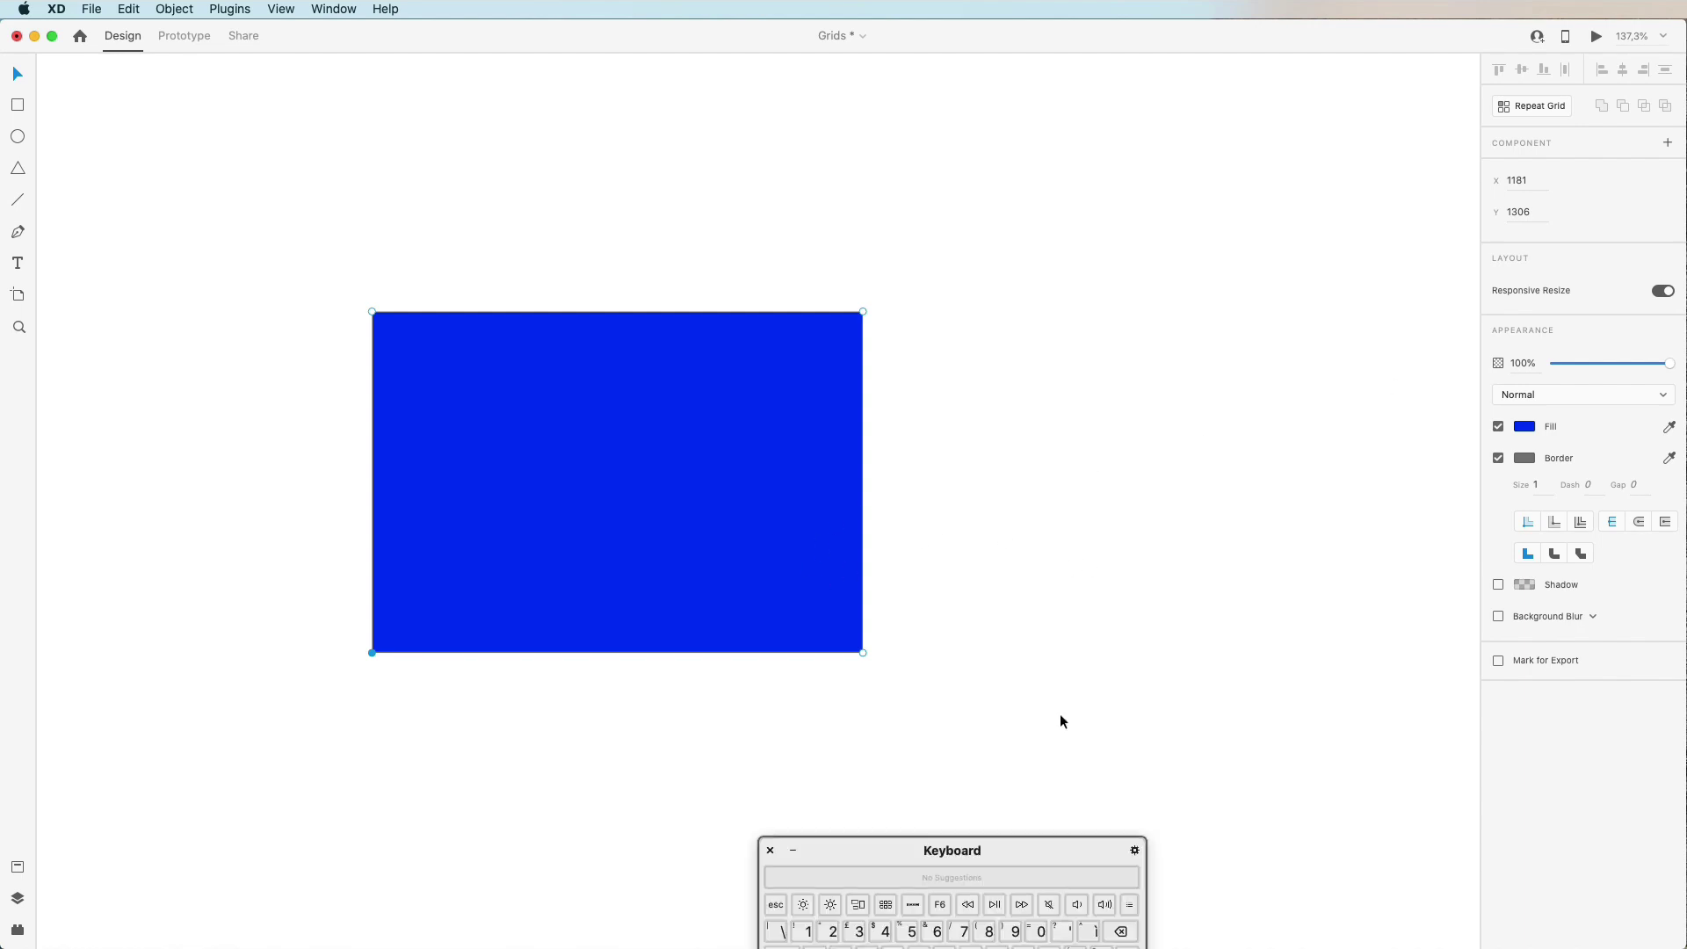
Step: Move the on-screen keyboard clear of the blue rectangle and resize the rectangle to about 340 by 259
left_click_drag(942, 853, 226, 745)
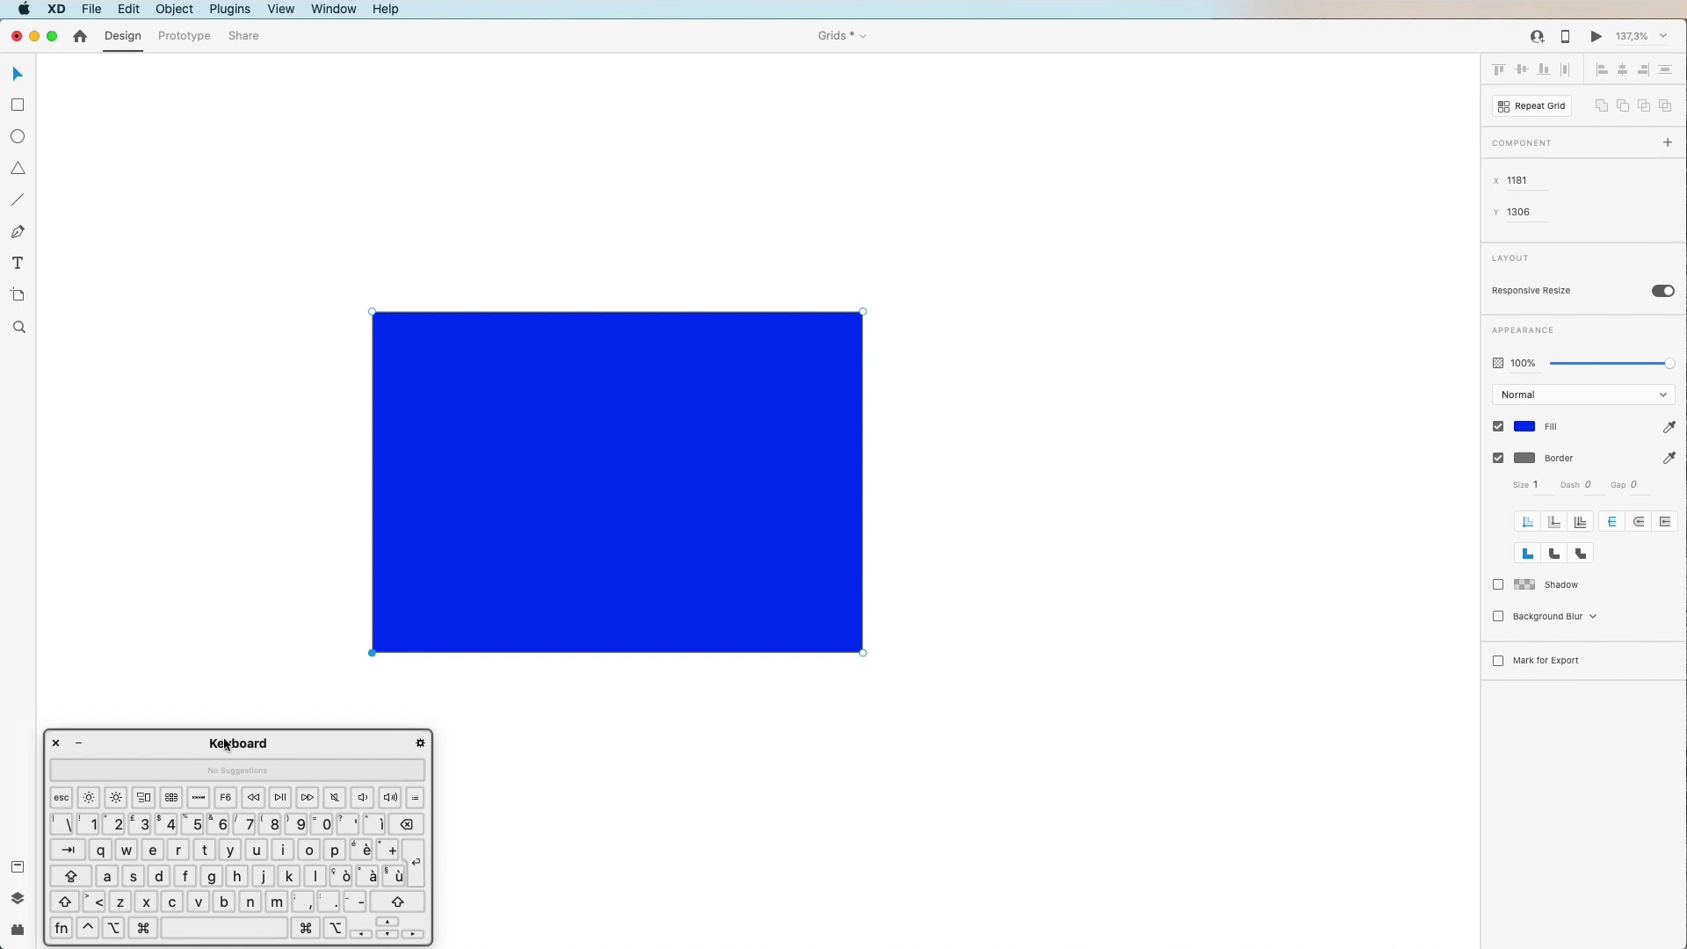
left_click(1238, 643)
scroll(918, 548, "up", 5)
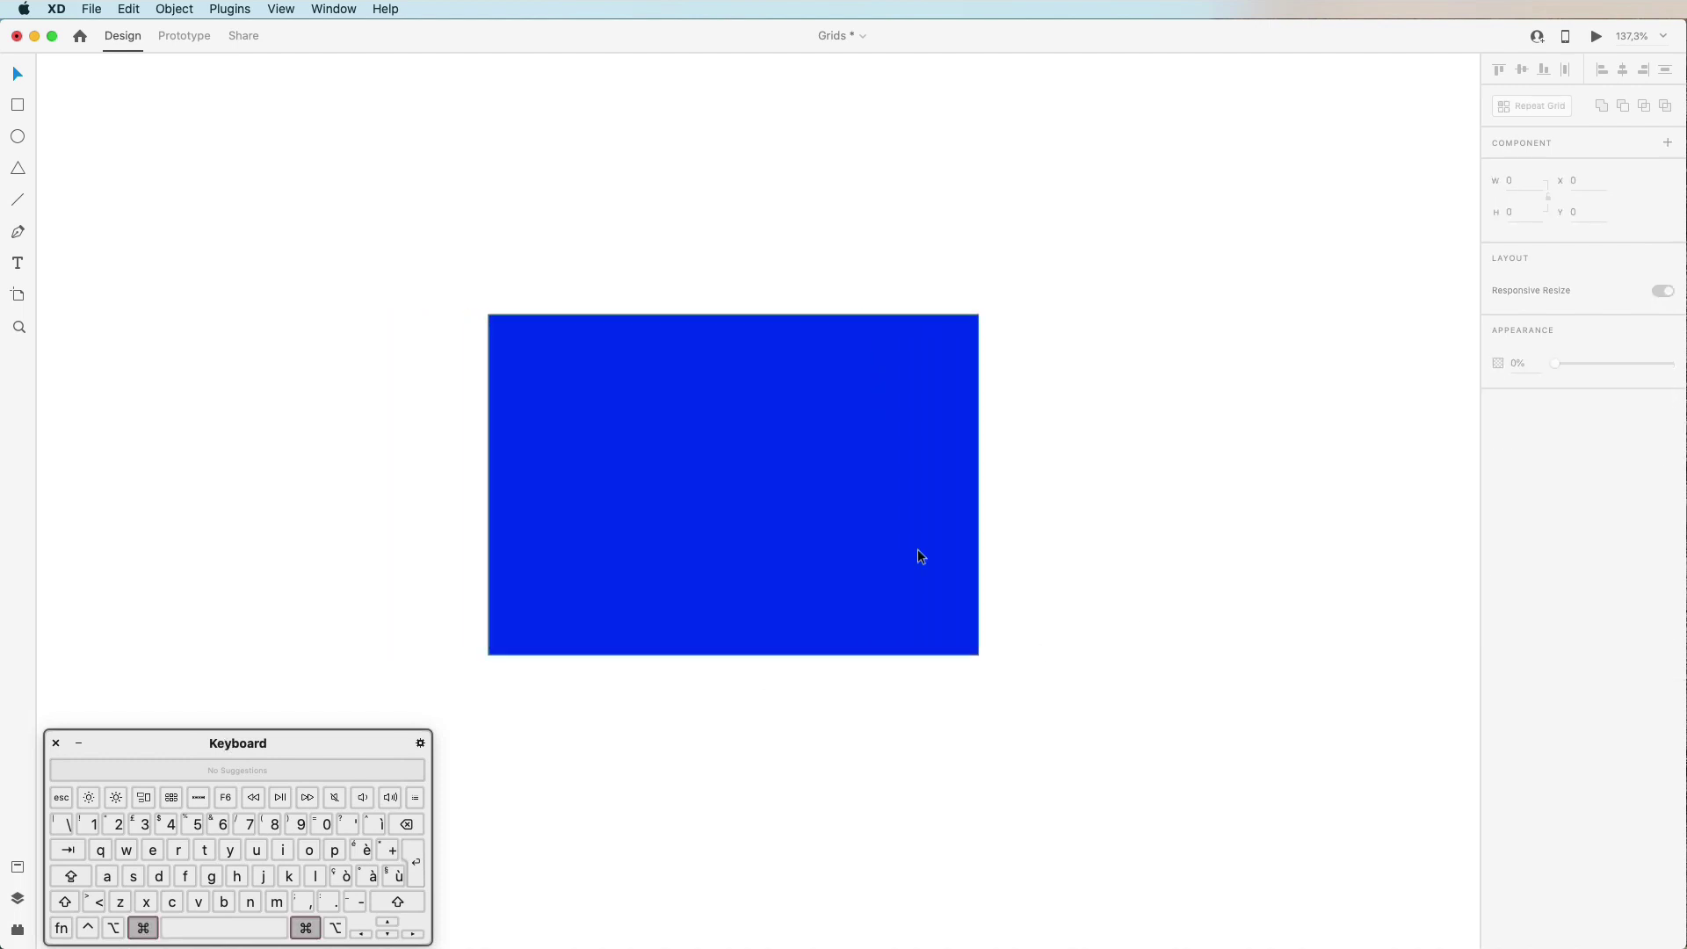
left_click(797, 446)
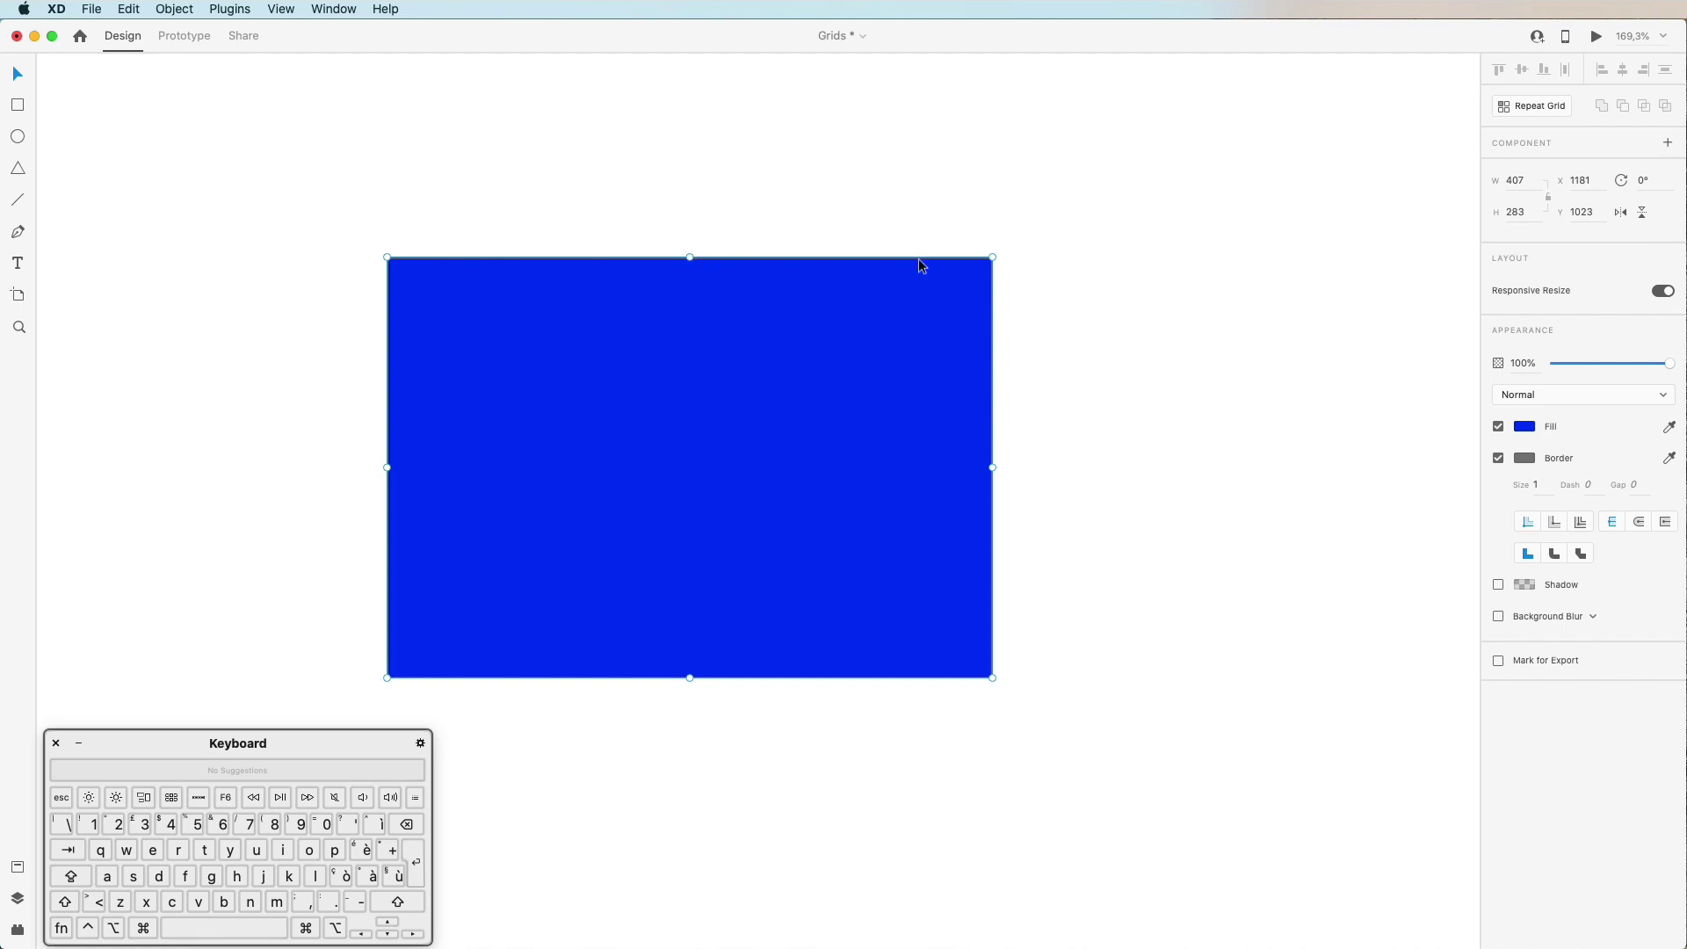
left_click_drag(992, 255, 973, 218)
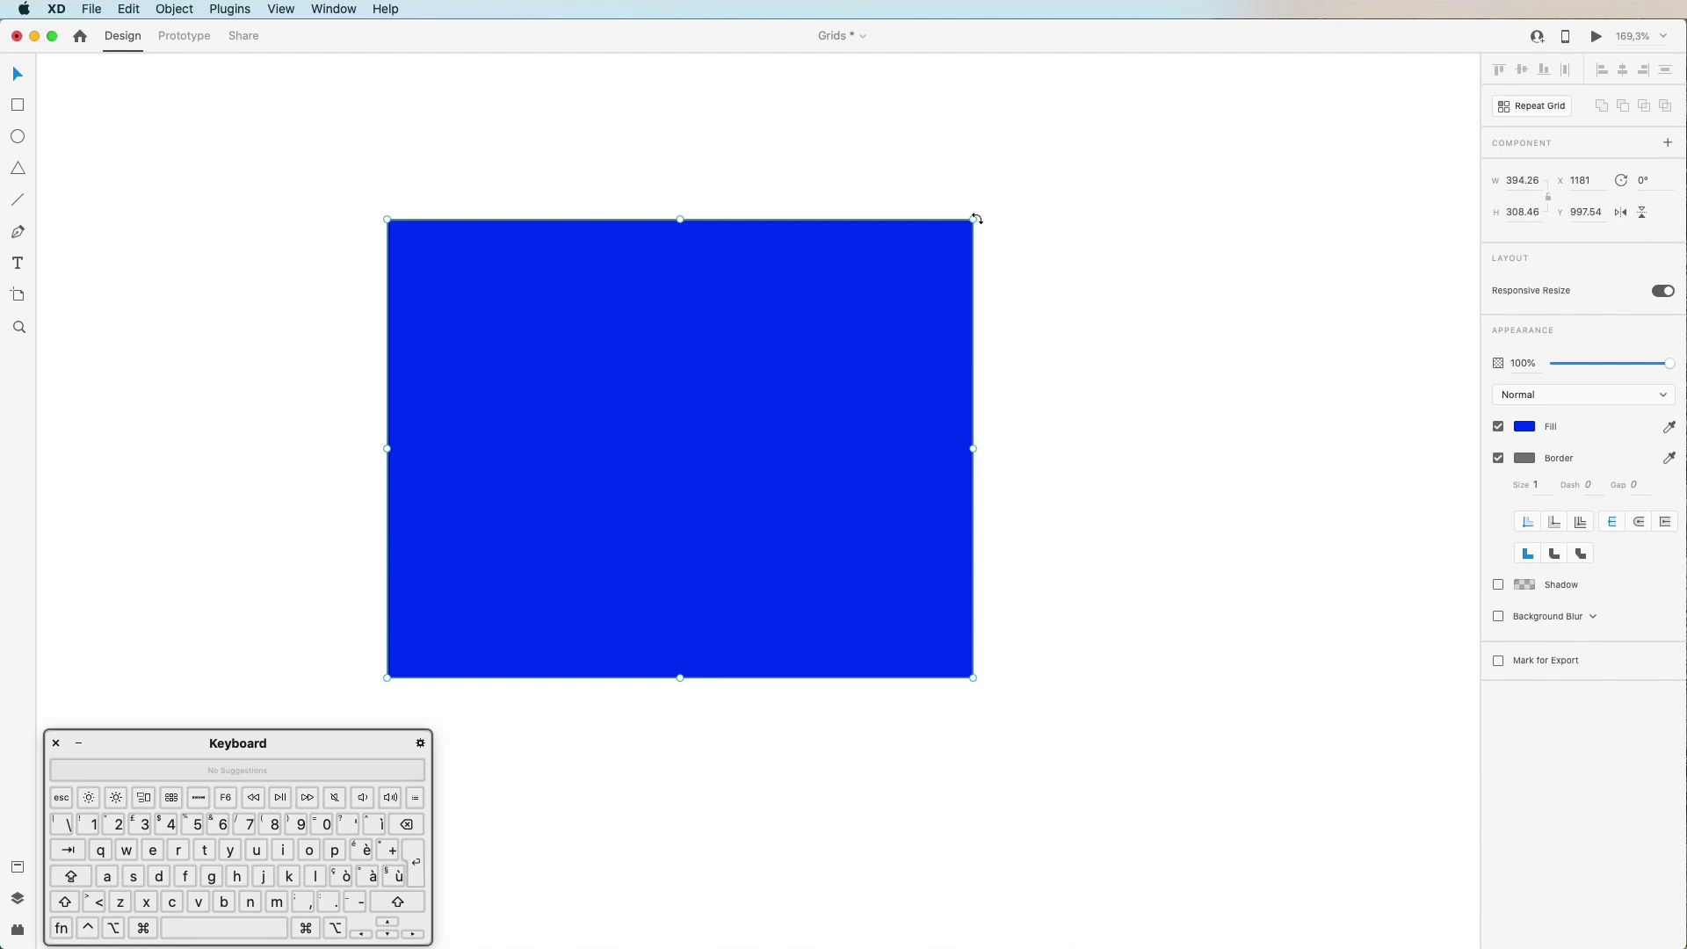
left_click_drag(973, 218, 1007, 292)
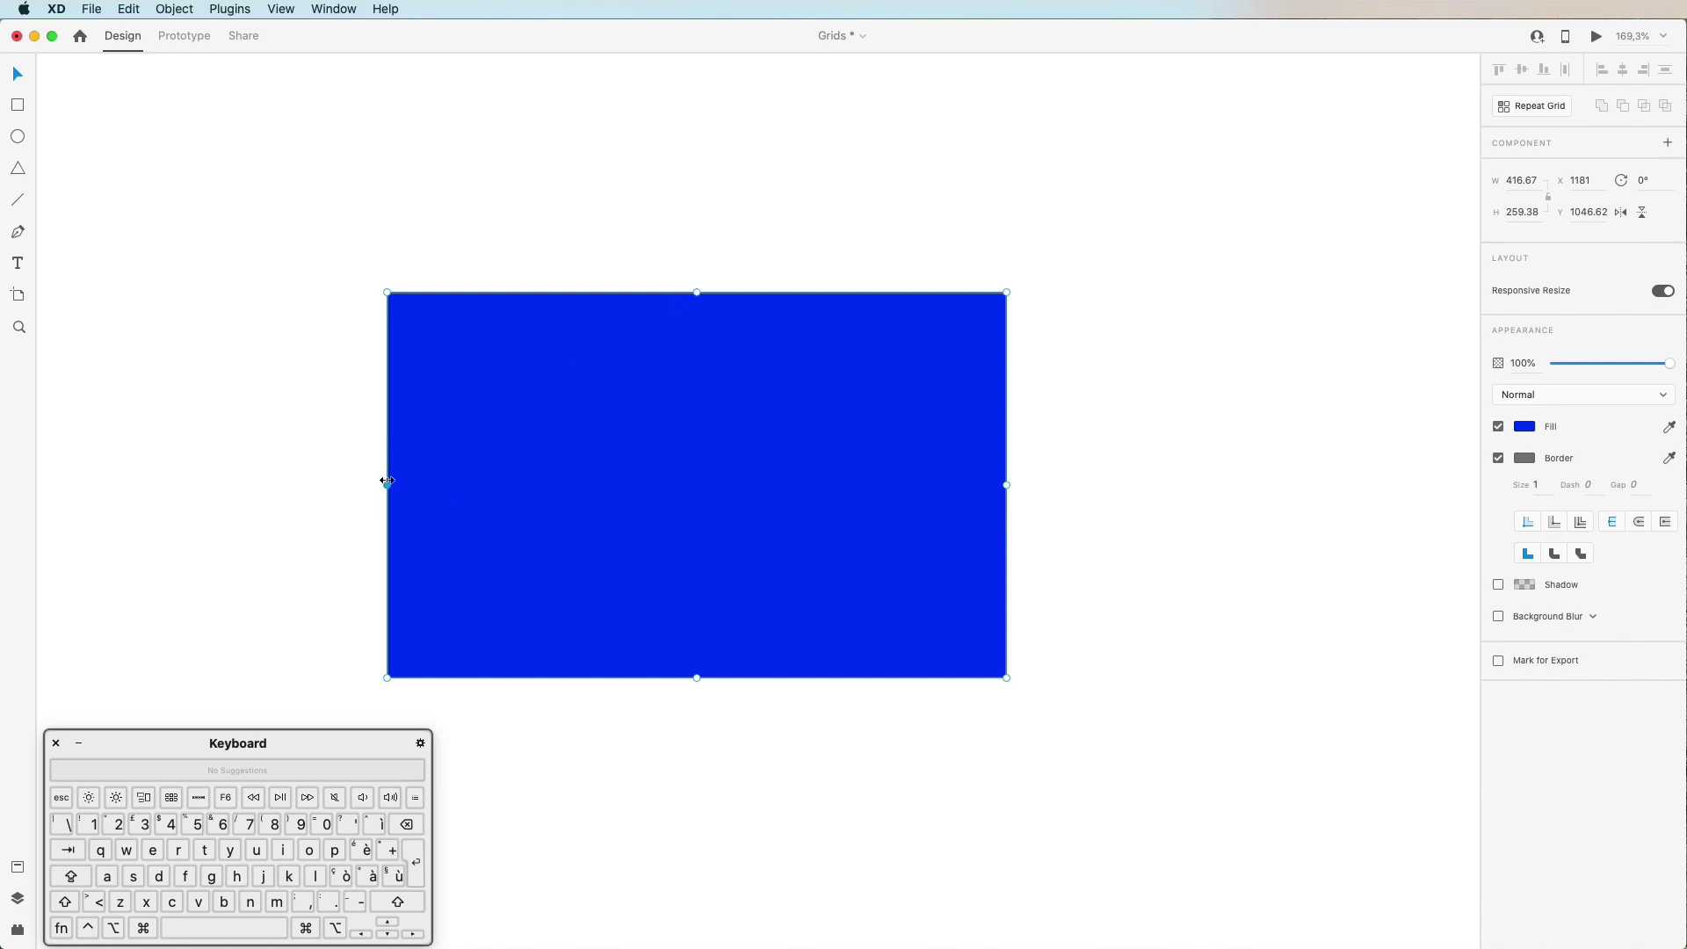
left_click_drag(721, 483, 501, 485)
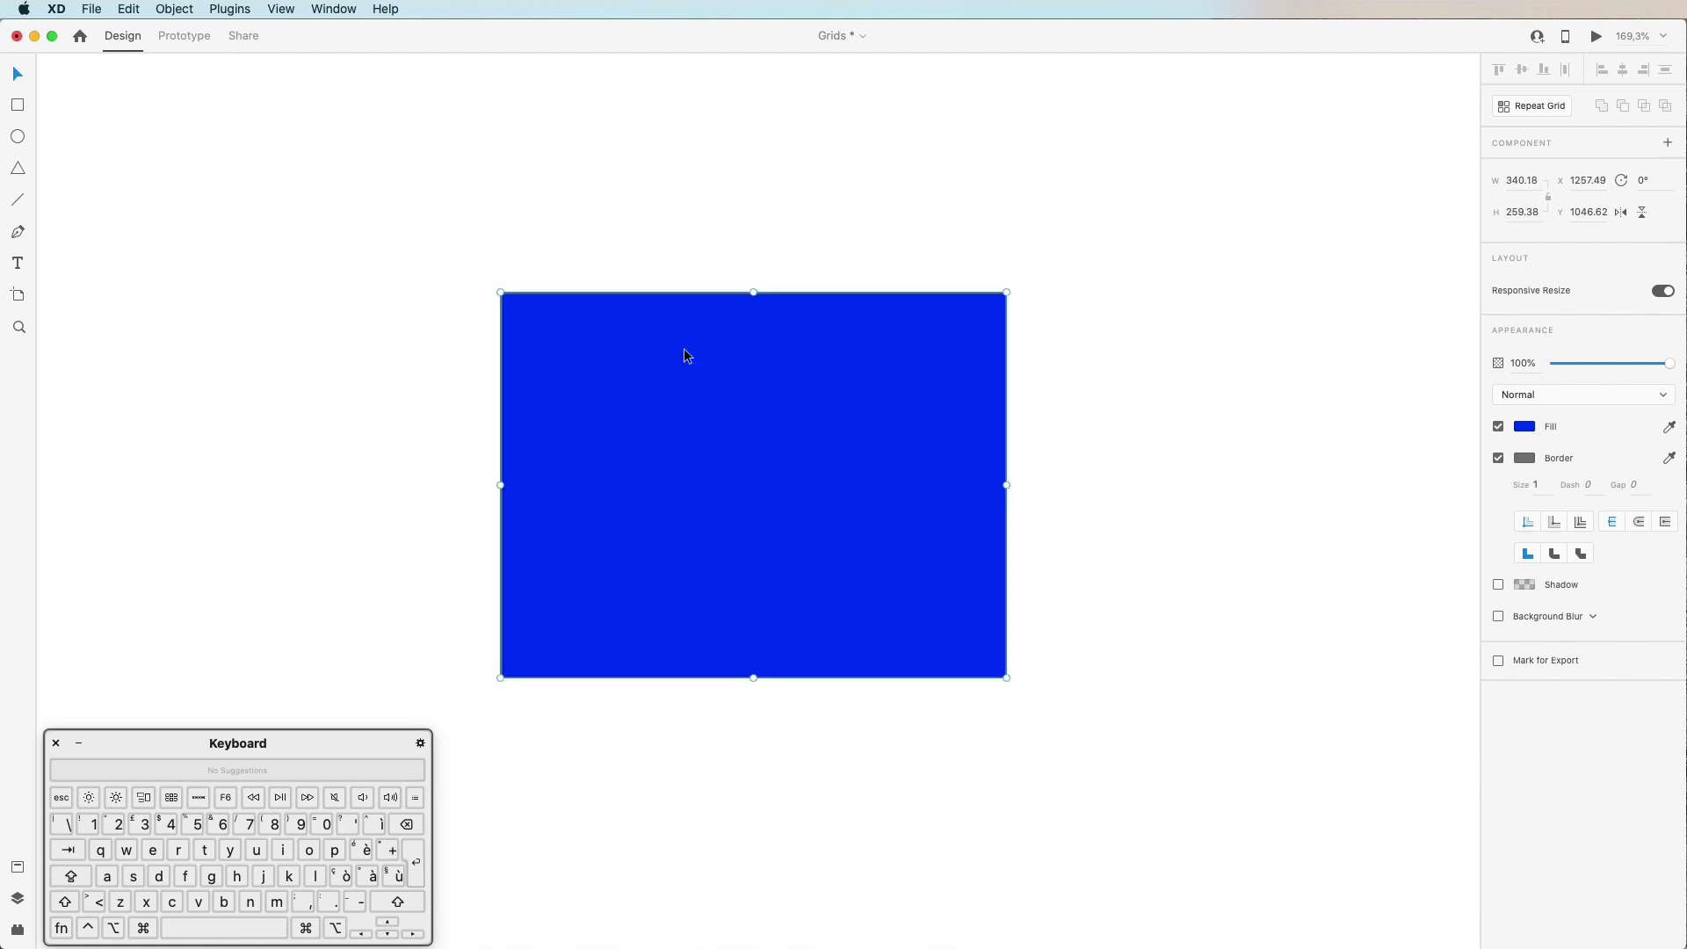
Step: Shrink the blue rectangle from its upper-right corner, first freely to about 190 by 178, and proportionally to about 142 by 133
mouse_move(749, 291)
left_mouse_down()
mouse_move(762, 226)
mouse_move(761, 419)
mouse_move(774, 310)
left_mouse_up()
left_click_drag(1008, 305, 781, 410)
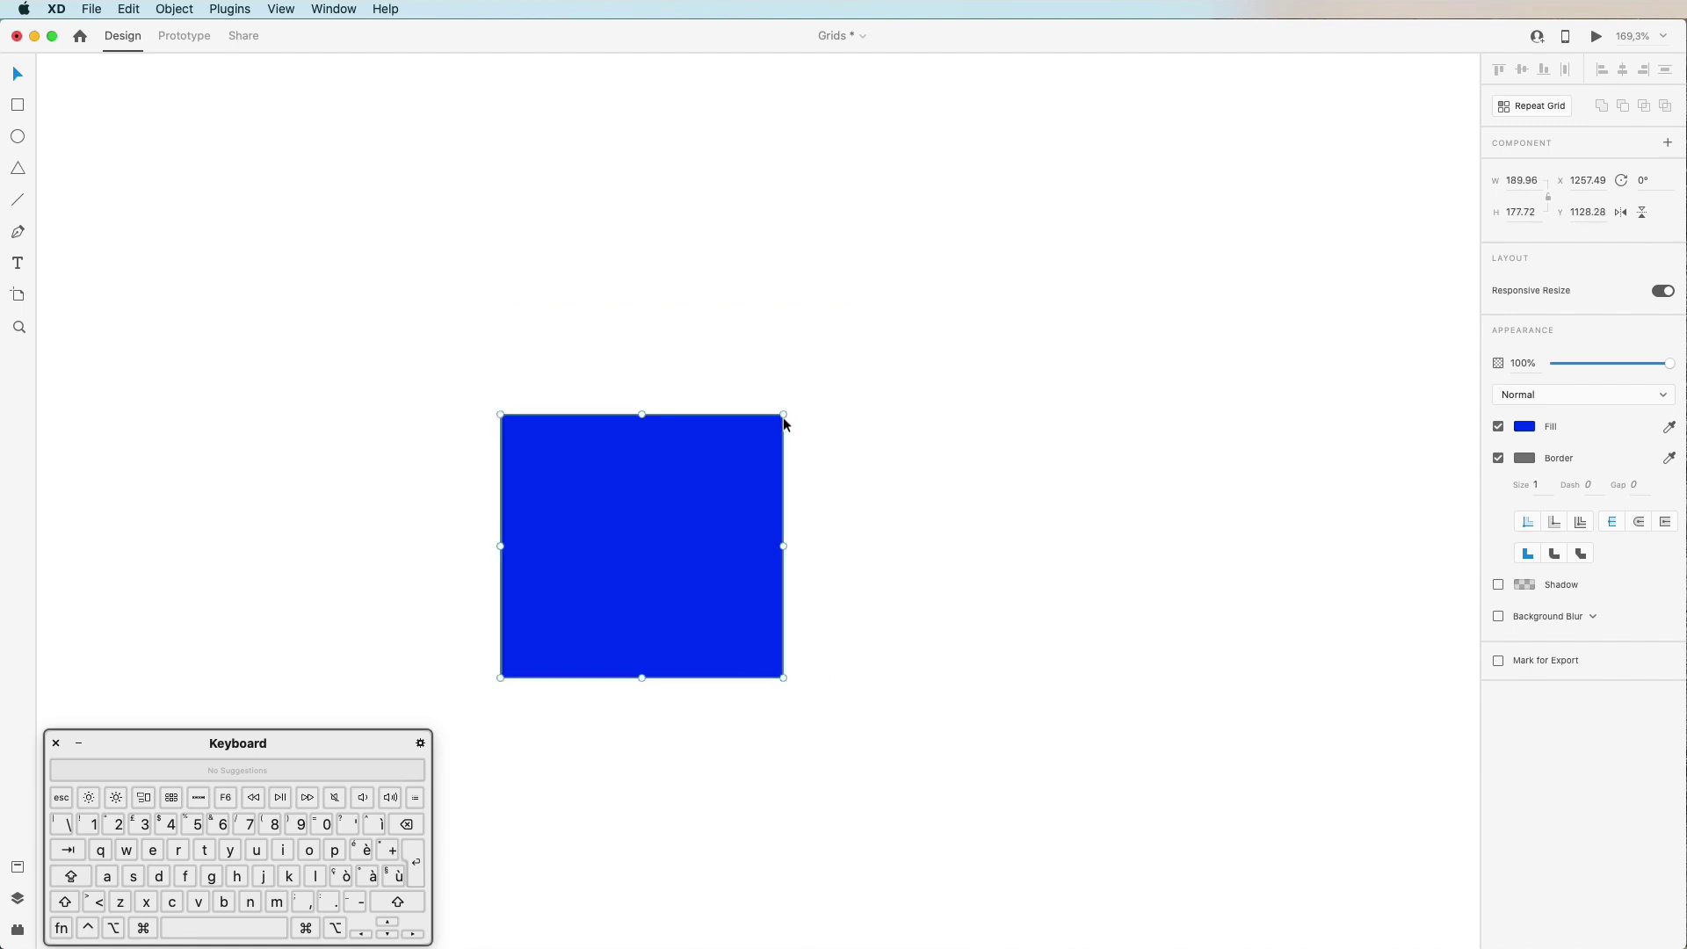
key("shift")
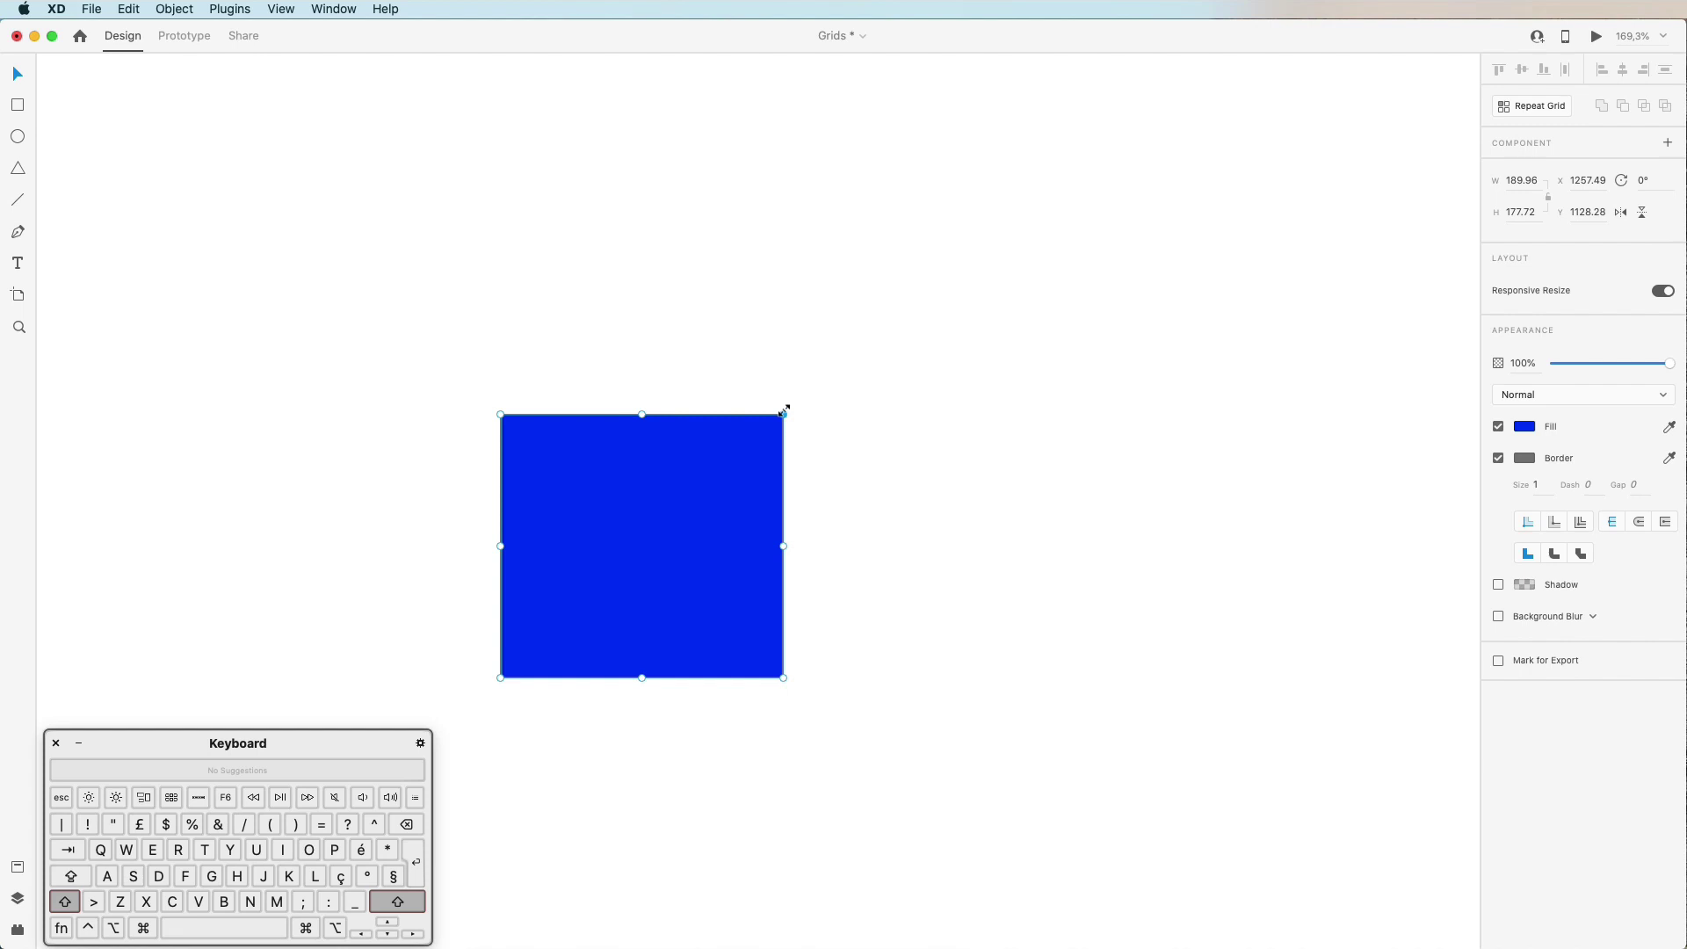
left_click_drag(785, 409, 710, 423)
Step: Draw a triangle and an ellipse above the blue rectangle and resize each one from its upper-right corner
left_click(19, 169)
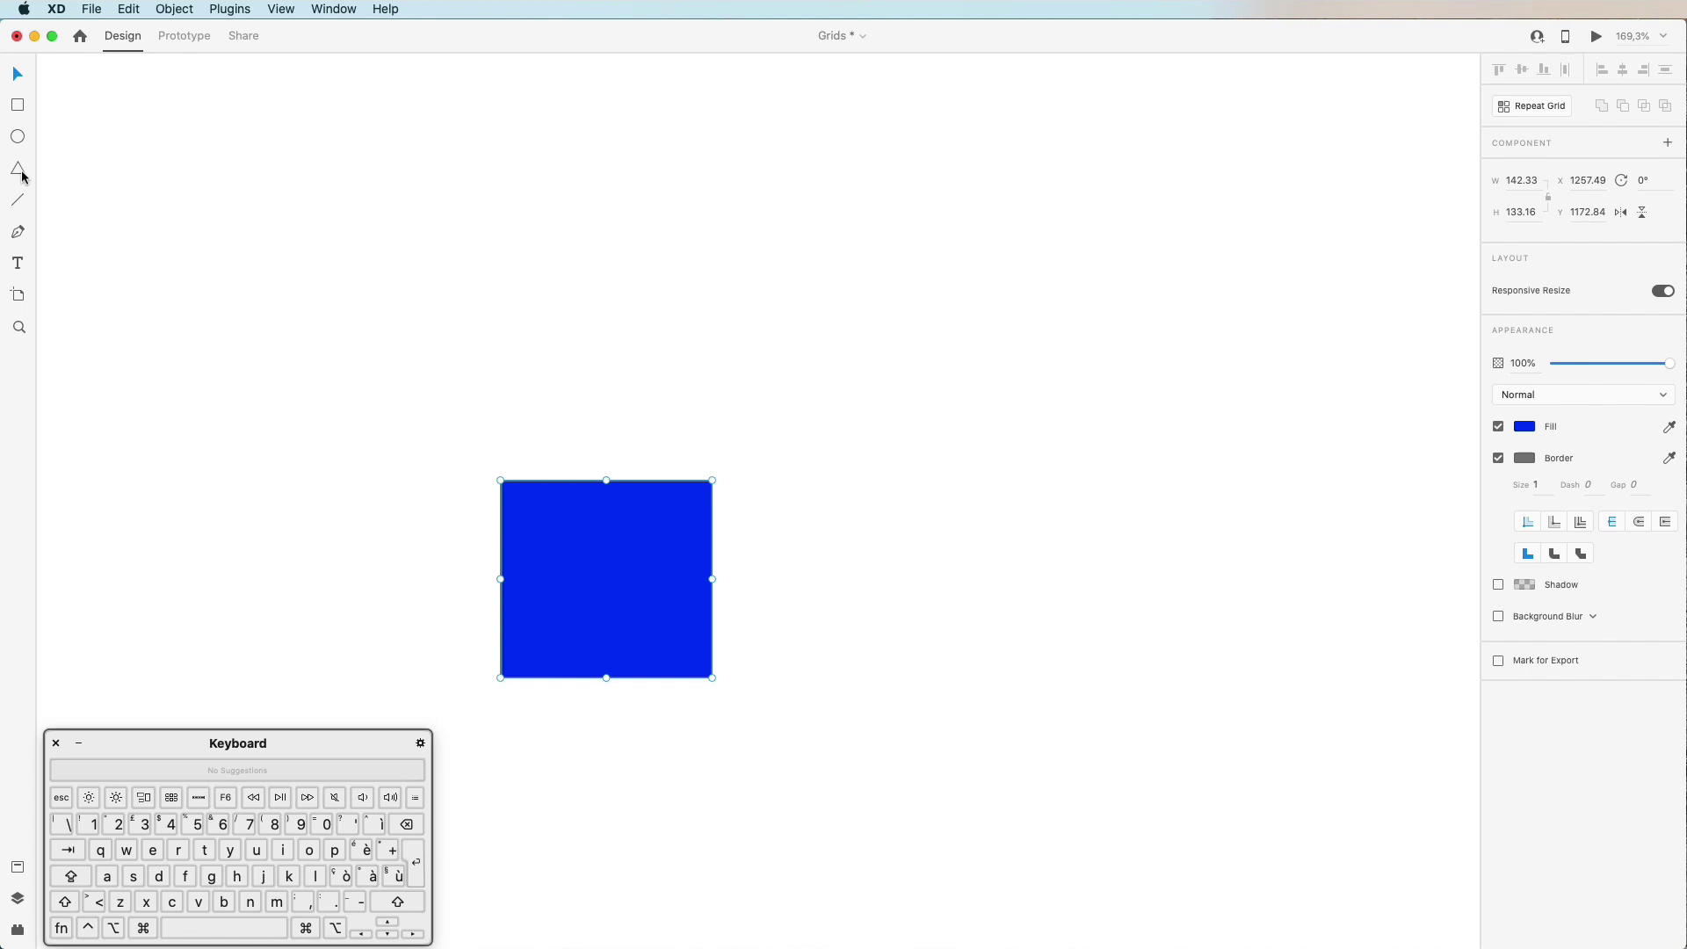
mouse_move(402, 251)
left_mouse_down()
mouse_move(486, 399)
mouse_move(571, 370)
left_mouse_up()
mouse_move(565, 249)
left_mouse_down()
mouse_move(755, 141)
mouse_move(460, 255)
mouse_move(542, 181)
mouse_move(620, 212)
left_mouse_up()
left_click_drag(807, 299, 1010, 518)
key("shift")
left_click_drag(1009, 300, 987, 249)
Step: Delete the triangle and the ellipse together
left_click_drag(401, 146, 977, 422)
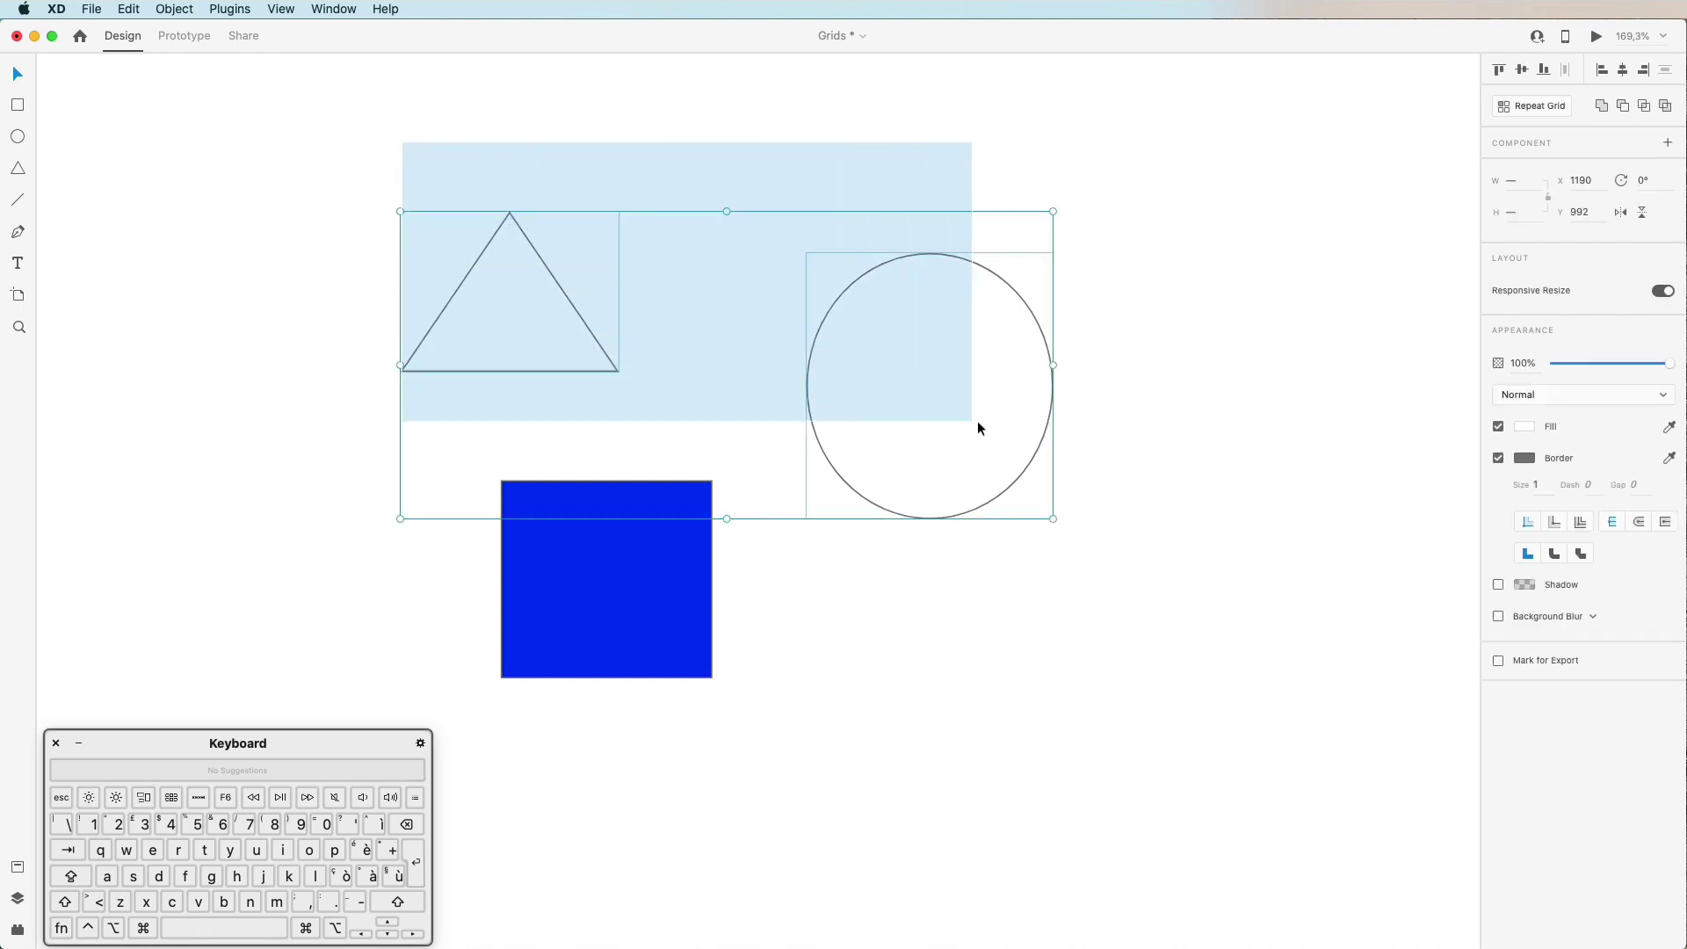
key("BackSpace")
Step: Move the blue rectangle slightly up and rightward and enlarge it from its upper-right corner to about 261 by 249
left_click_drag(671, 550, 720, 515)
left_click_drag(763, 445, 933, 274)
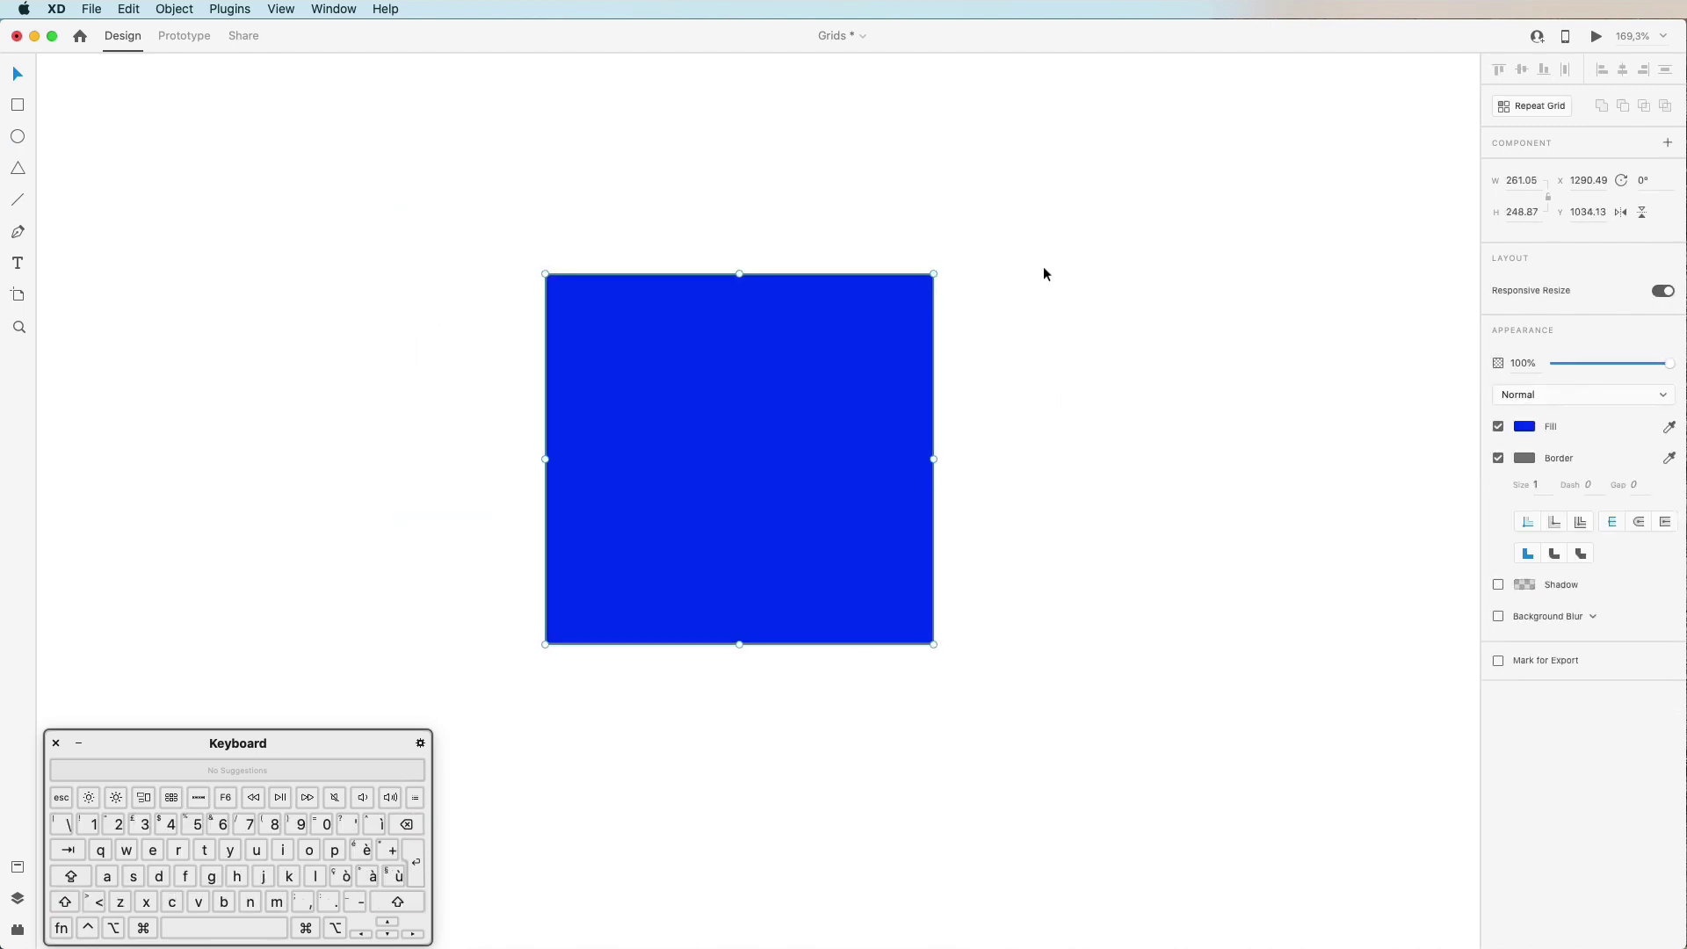
Step: Set the blue rectangle's width to 150 and its height to 400
left_click(1530, 181)
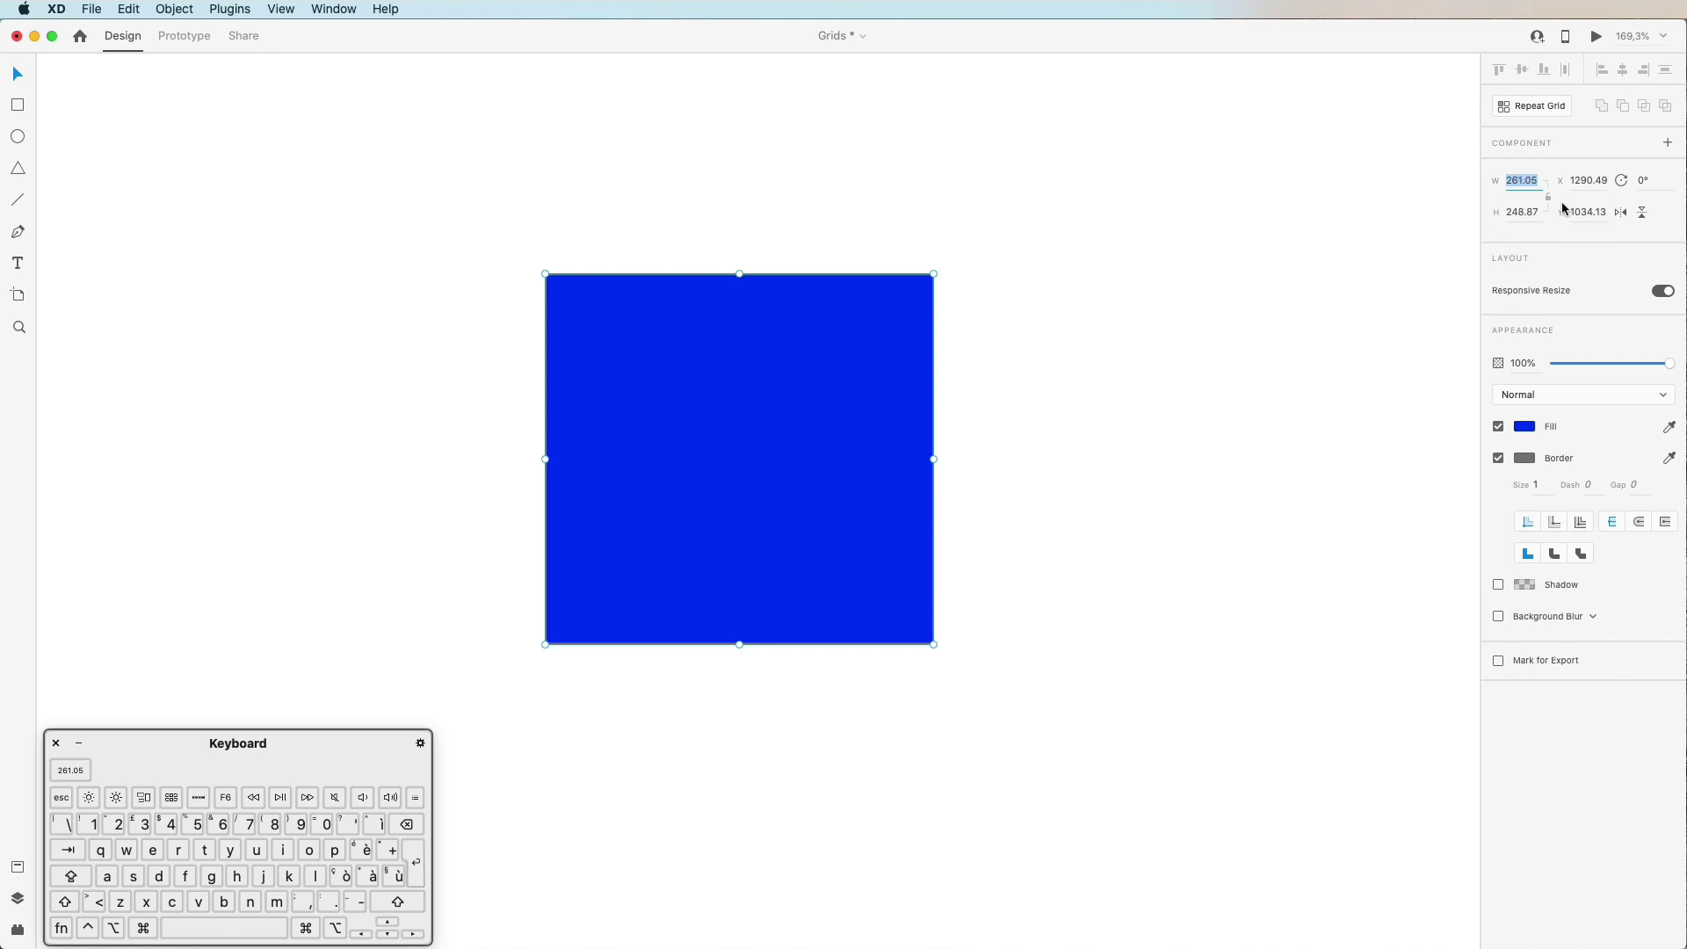
type("150")
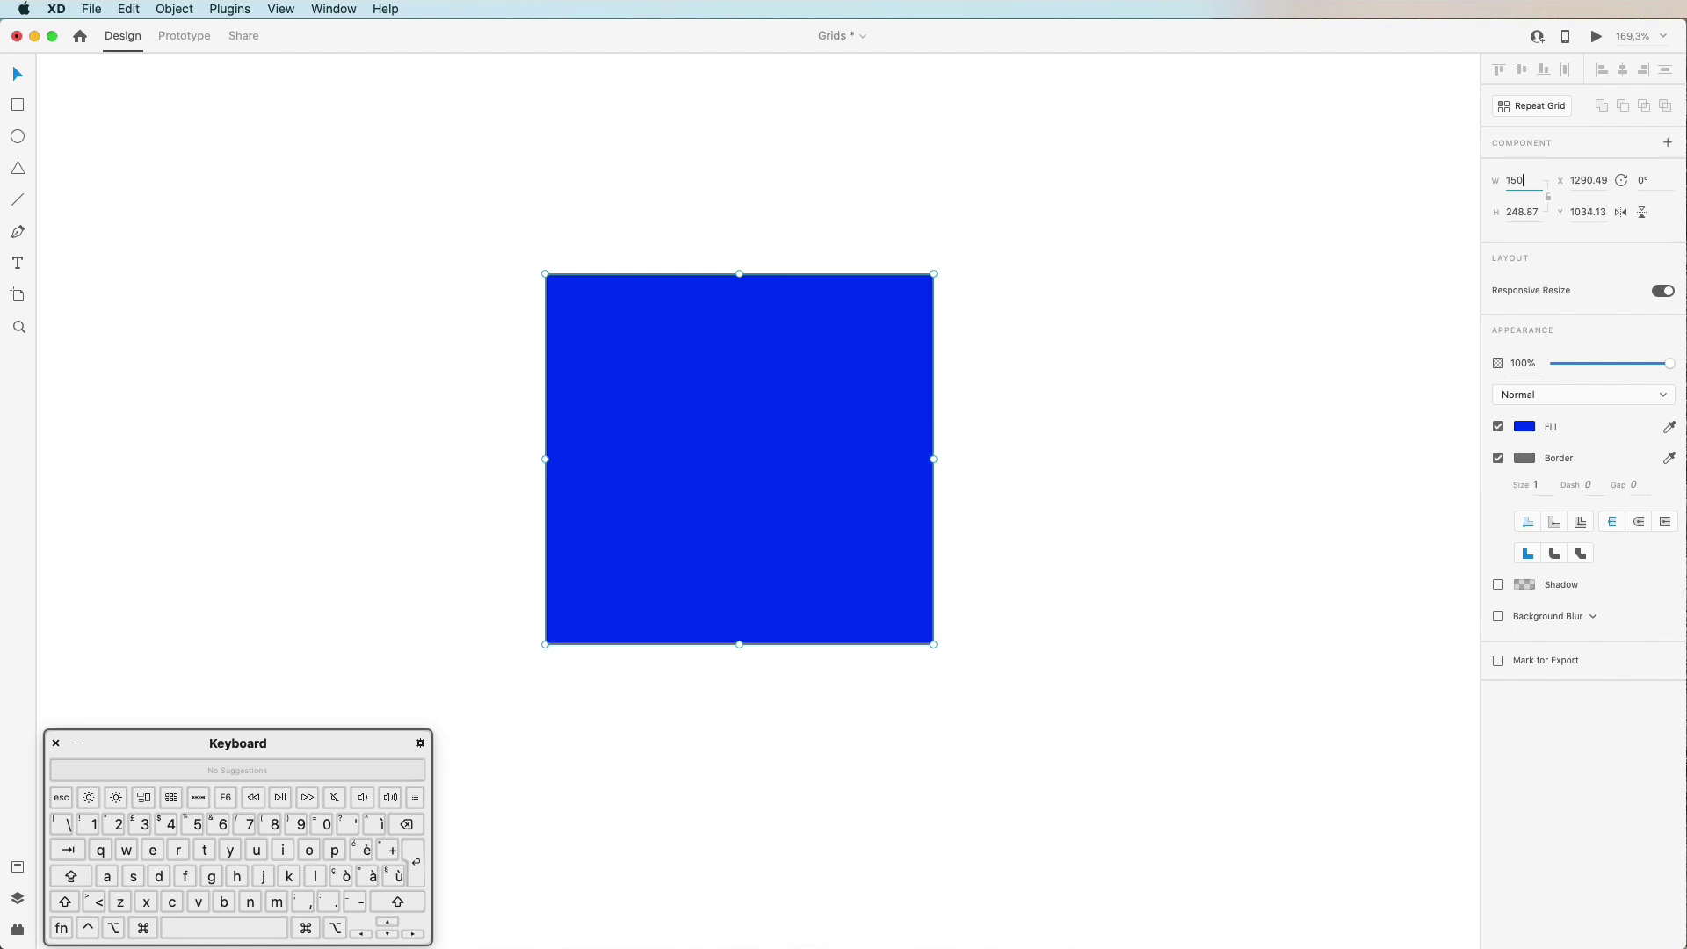
key("Return")
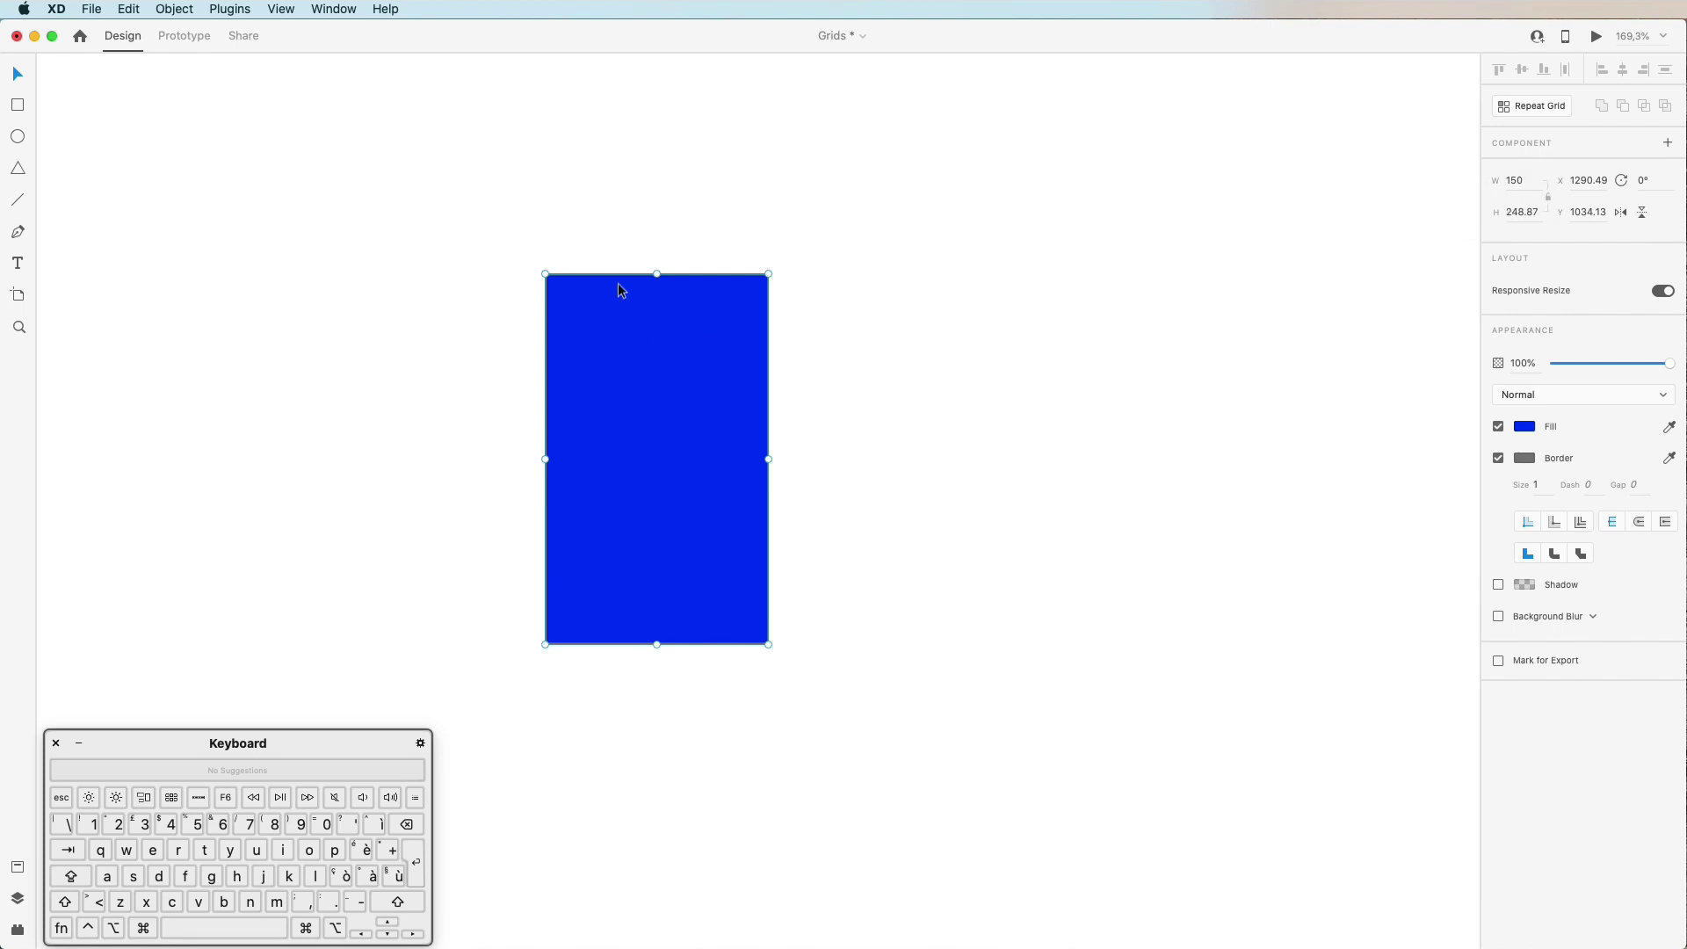
left_click(1524, 211)
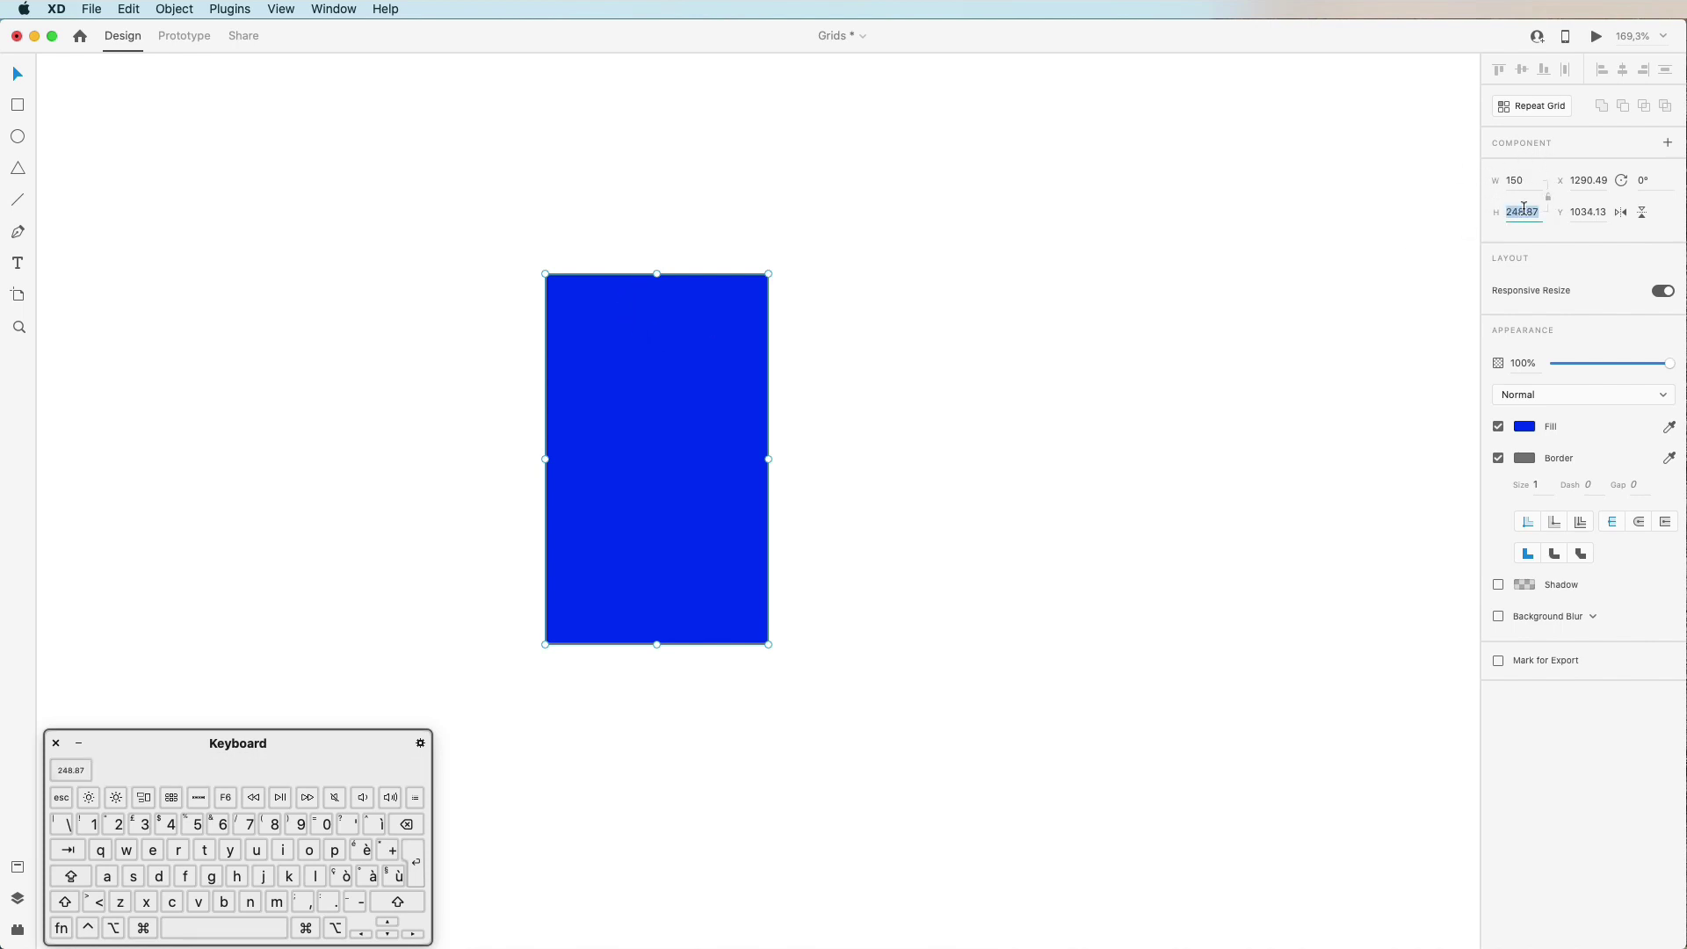
key("BackSpace")
type("400")
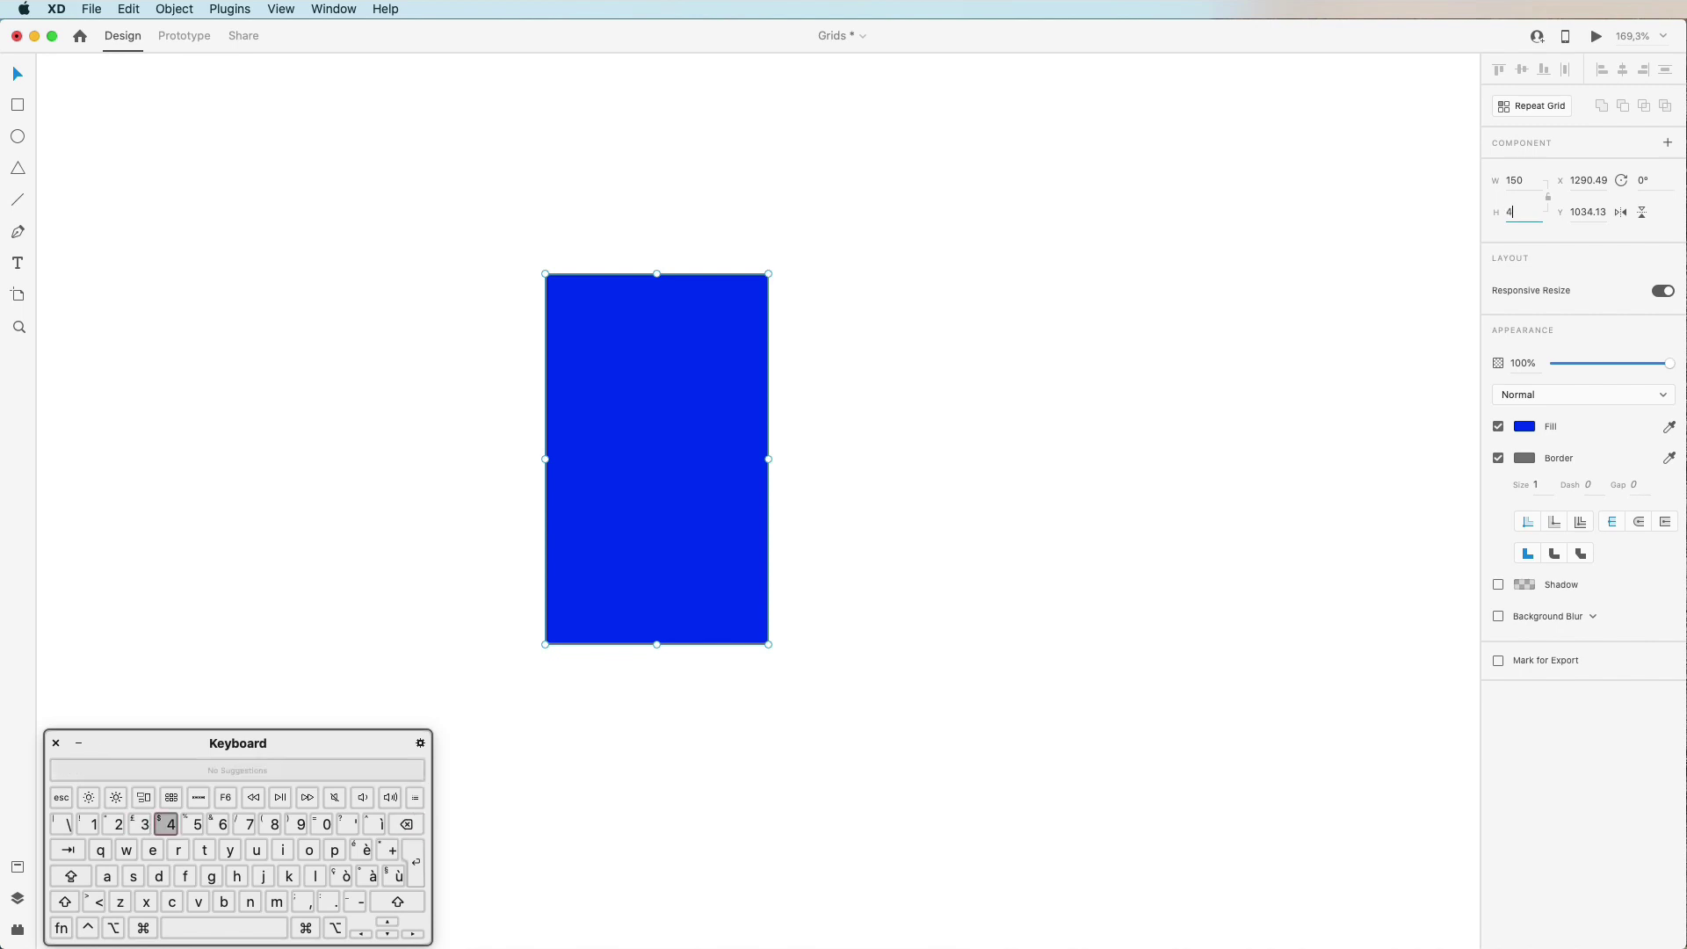
key("Return")
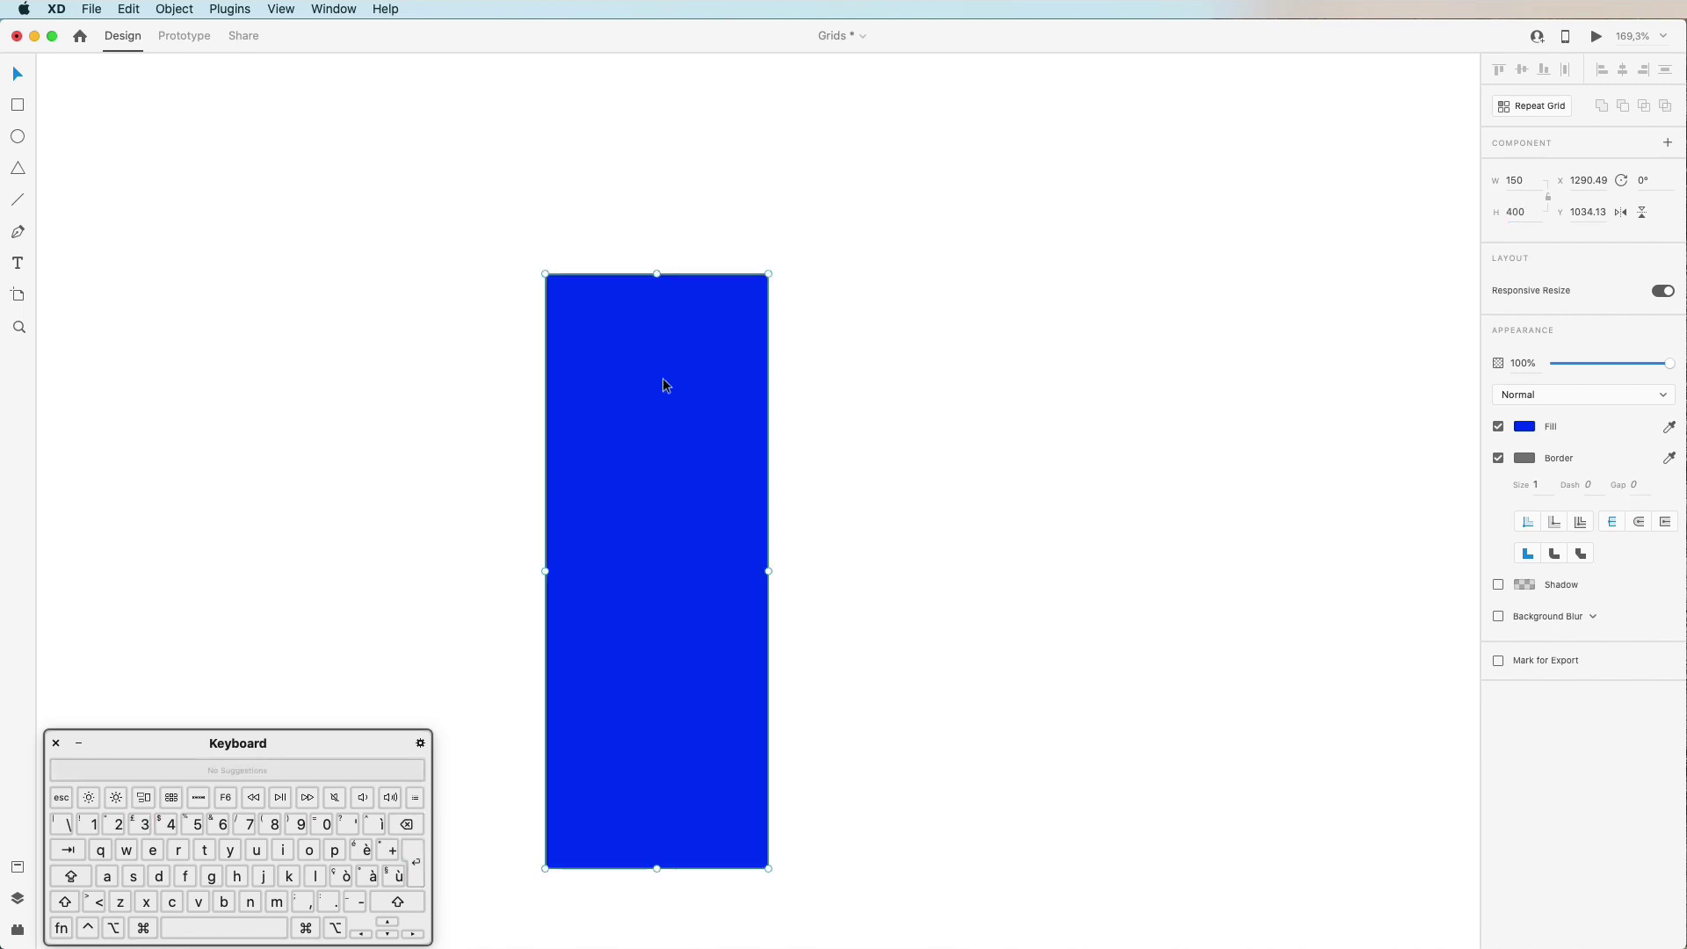
Step: Move the blue rectangle up and rightward, and set its height to 200 with the aspect ratio locked
left_click_drag(679, 465, 745, 366)
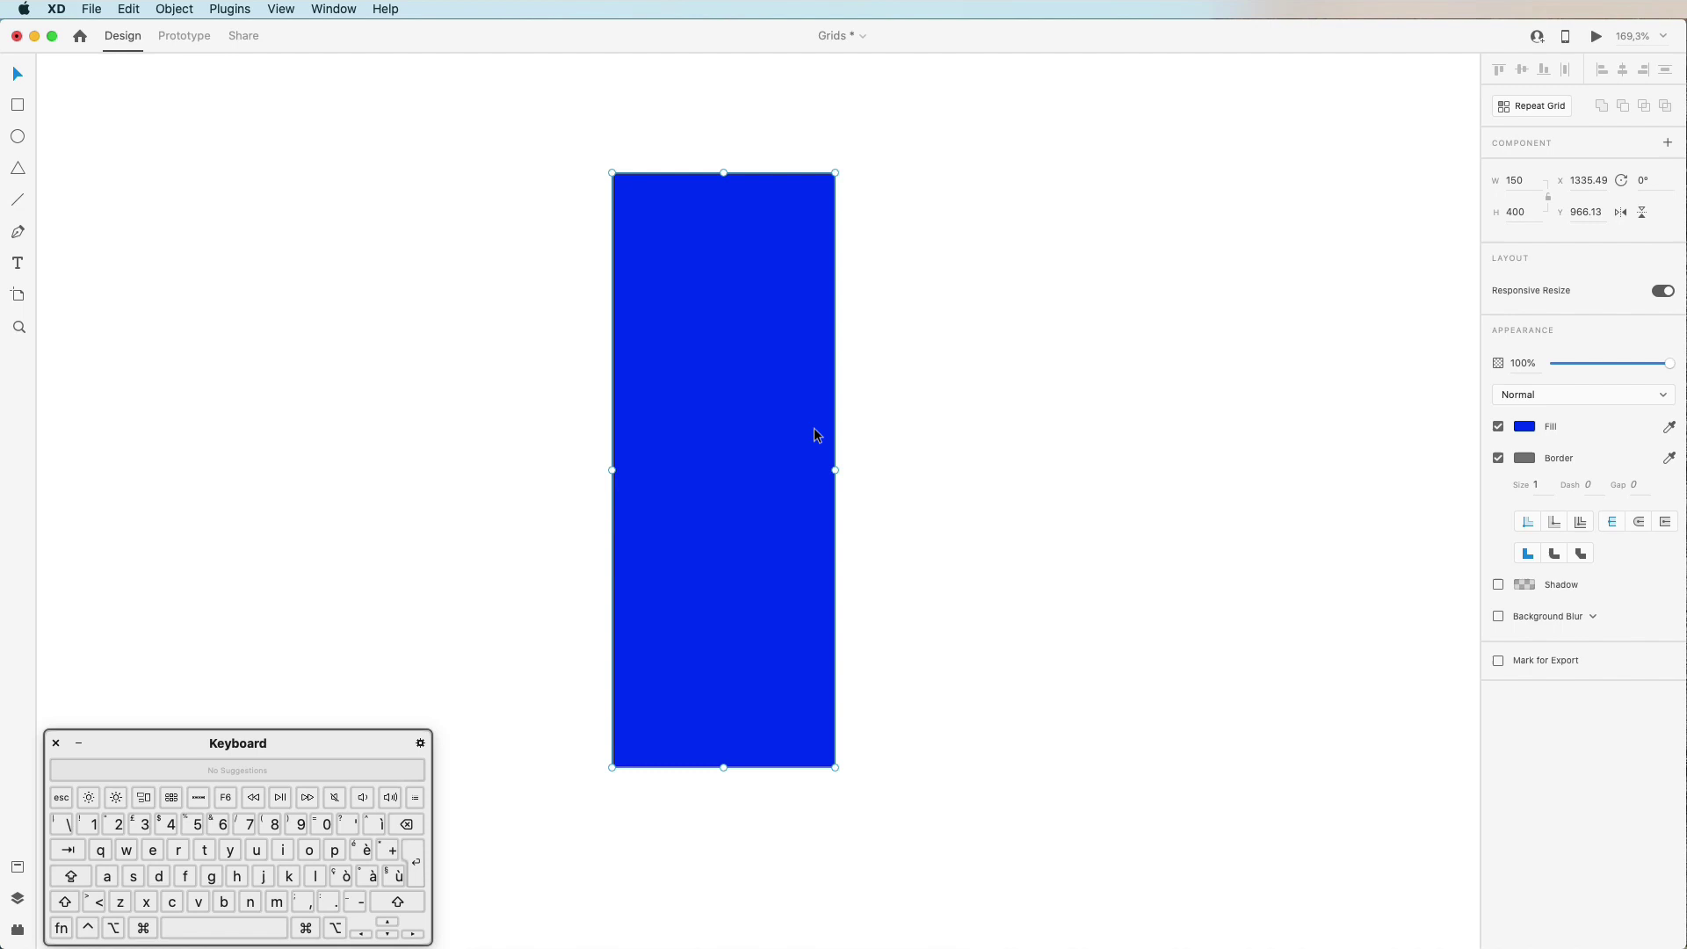
left_click(1549, 200)
left_click(1514, 213)
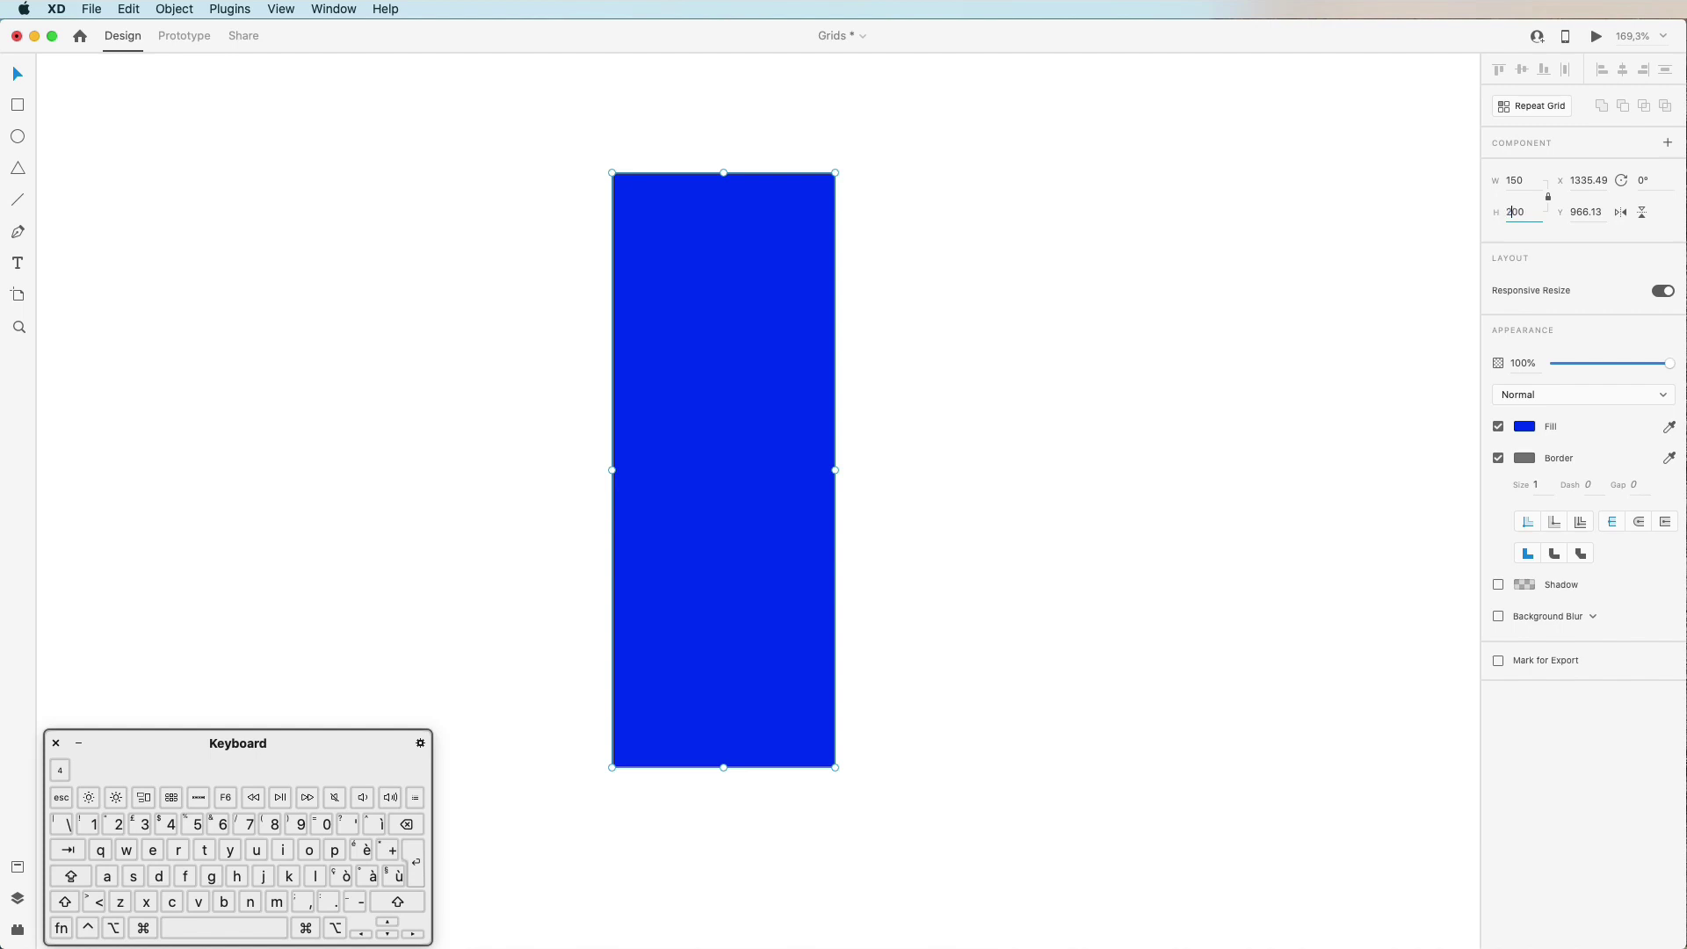
key("Return")
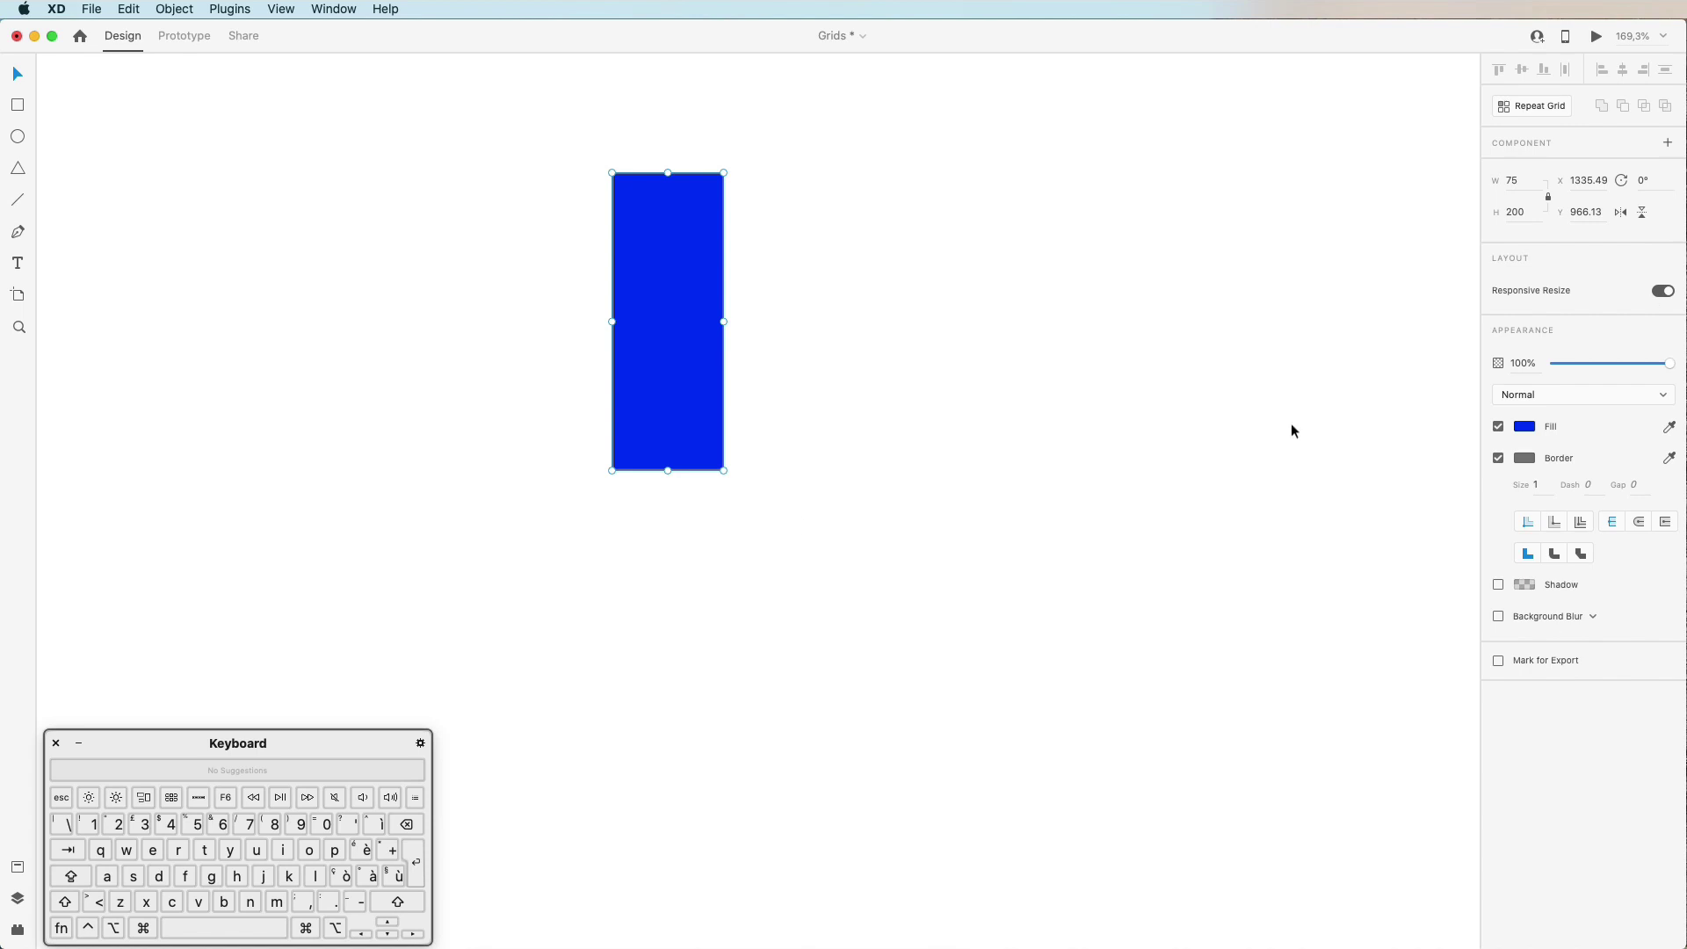
Step: Delete the blue rectangle and draw a new rectangle about 331 by 285 in the middle of the artboard
key("Delete")
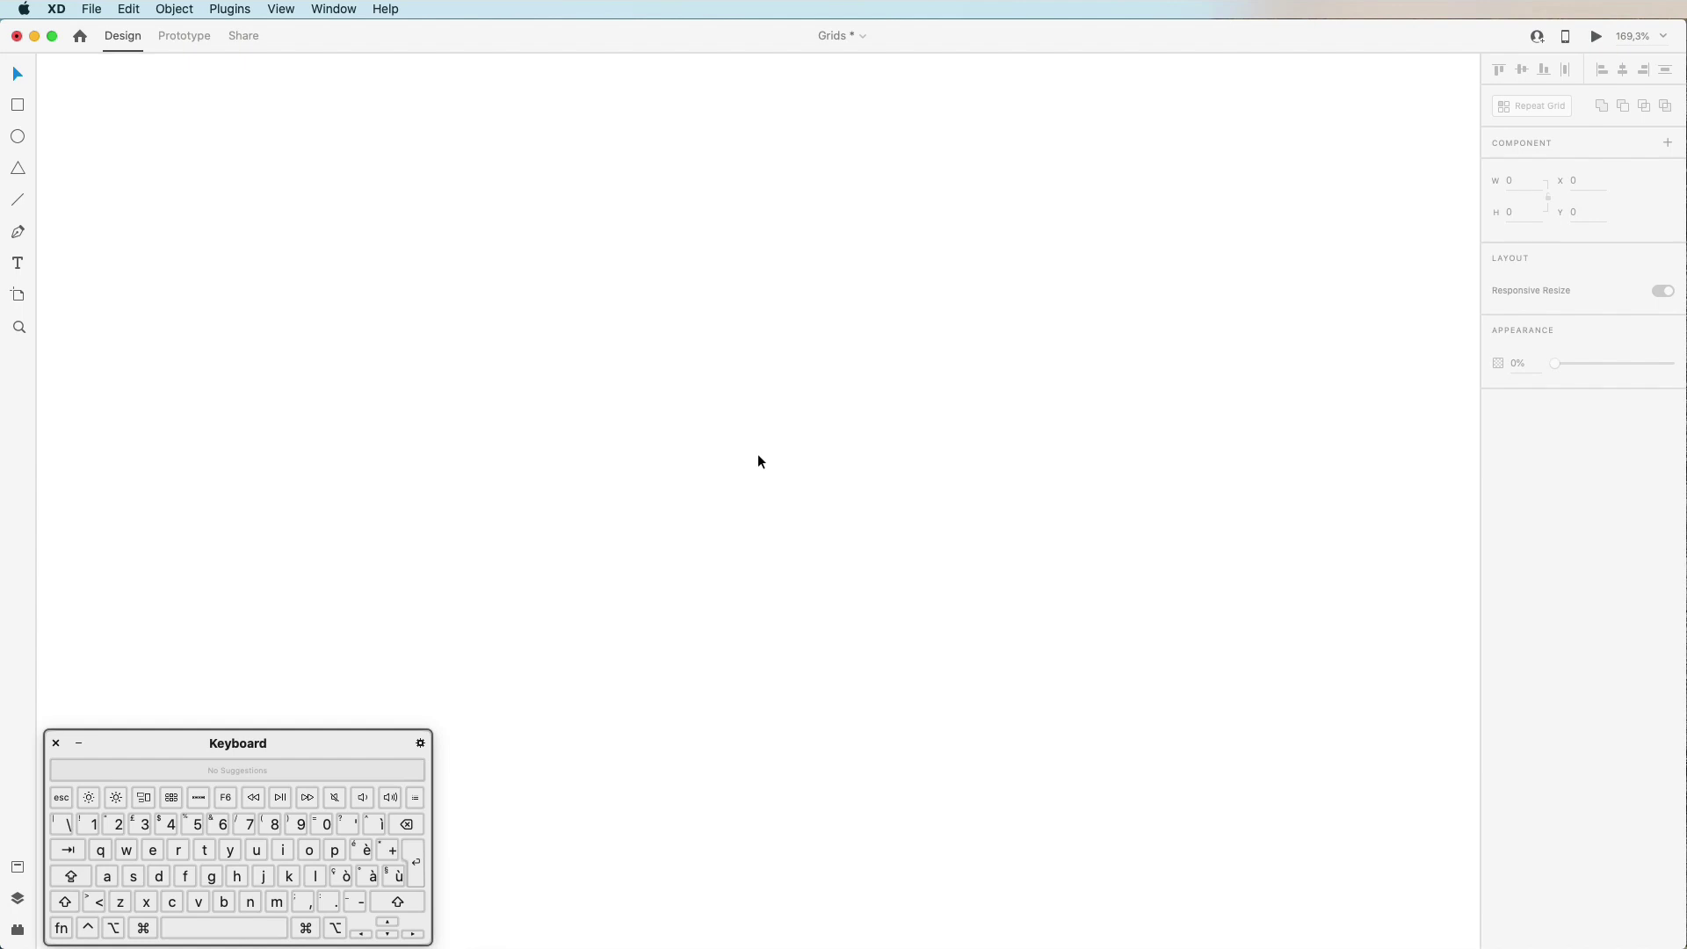
left_click(18, 108)
left_click_drag(477, 266, 970, 689)
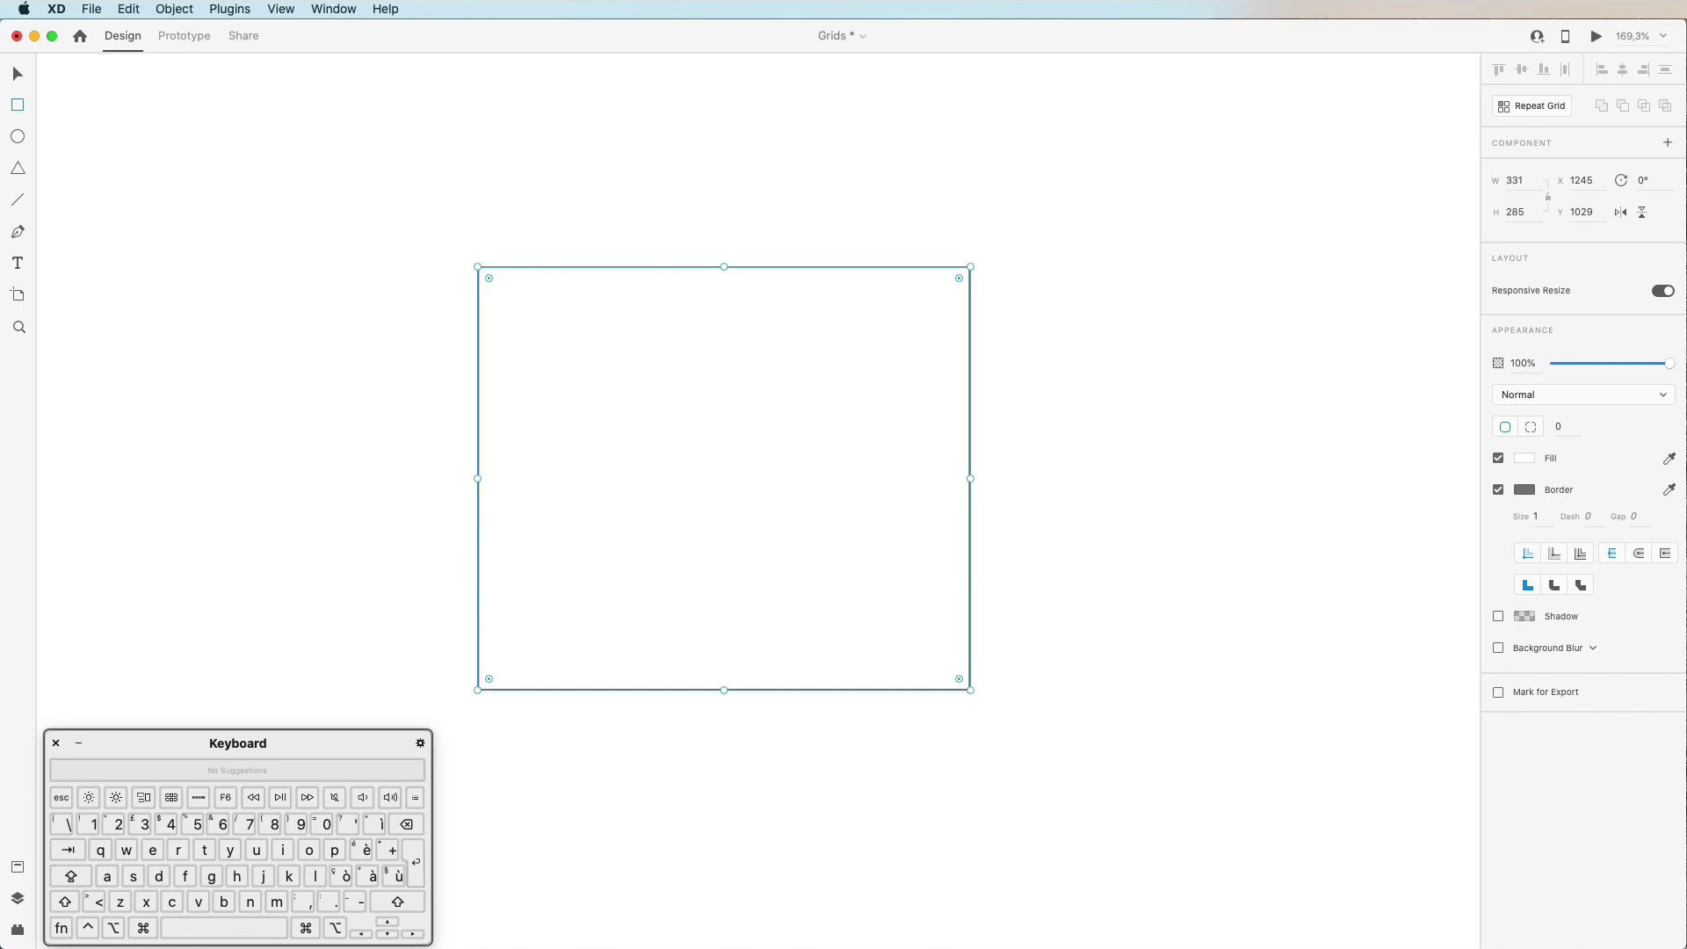
Step: Fill the new rectangle with solid red #FF4D4D, and turn its fill off and back on
left_click(1525, 457)
left_click(1408, 391)
left_click_drag(1408, 391, 1410, 368)
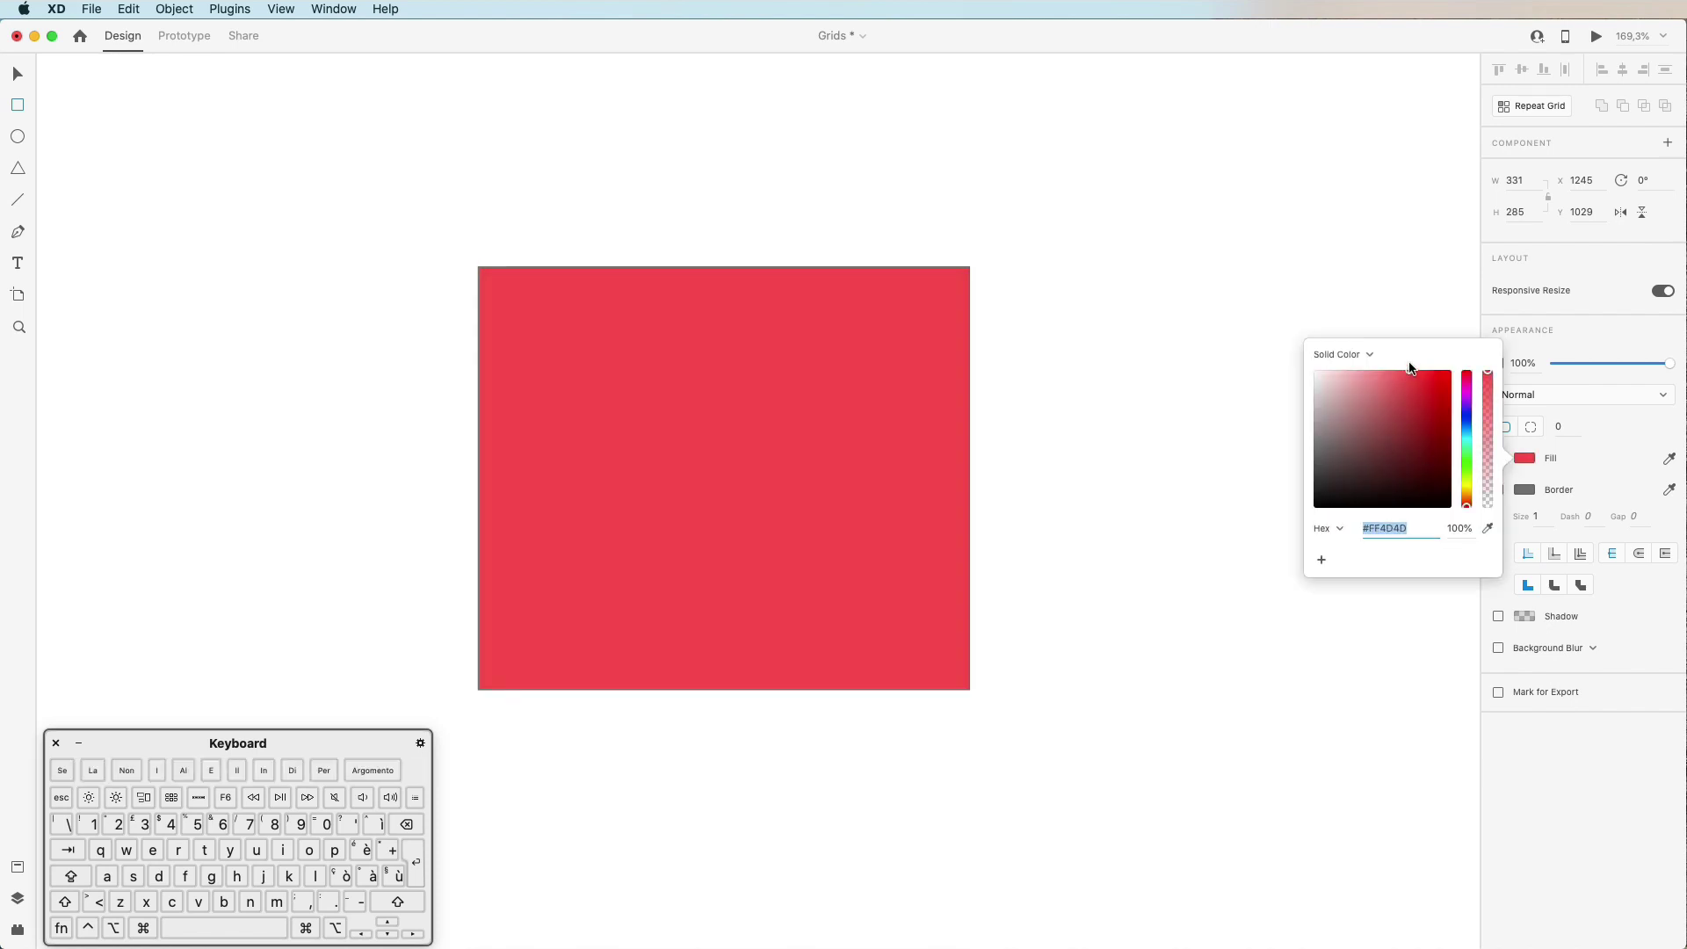
left_click(1582, 444)
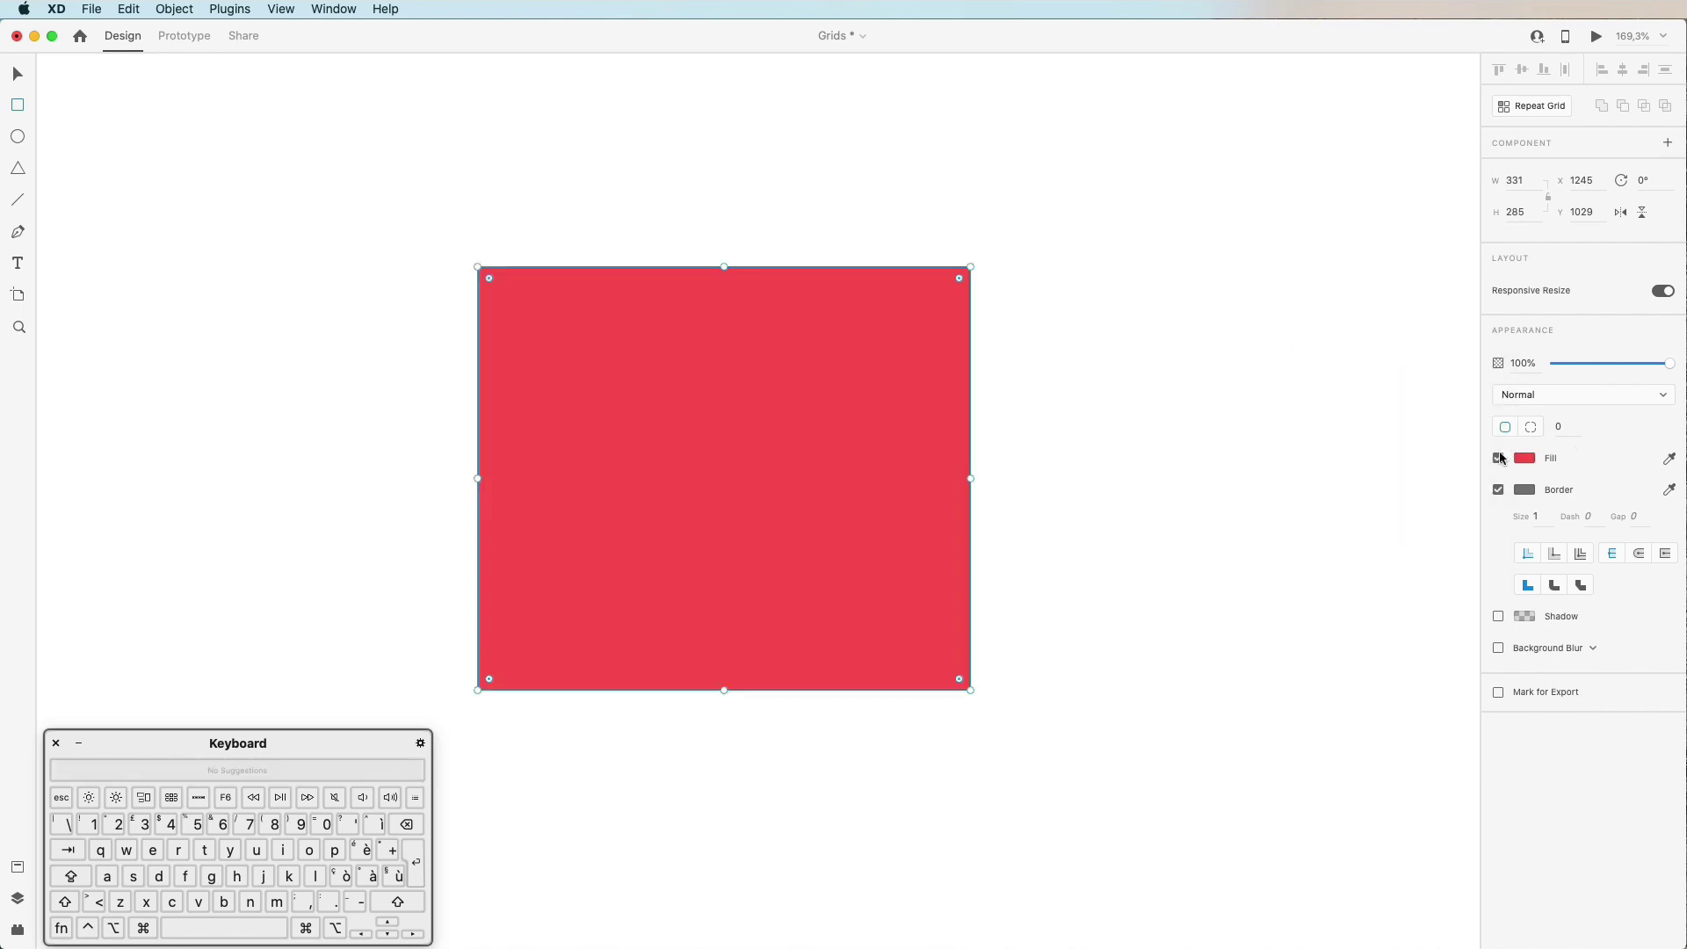
left_click(1499, 458)
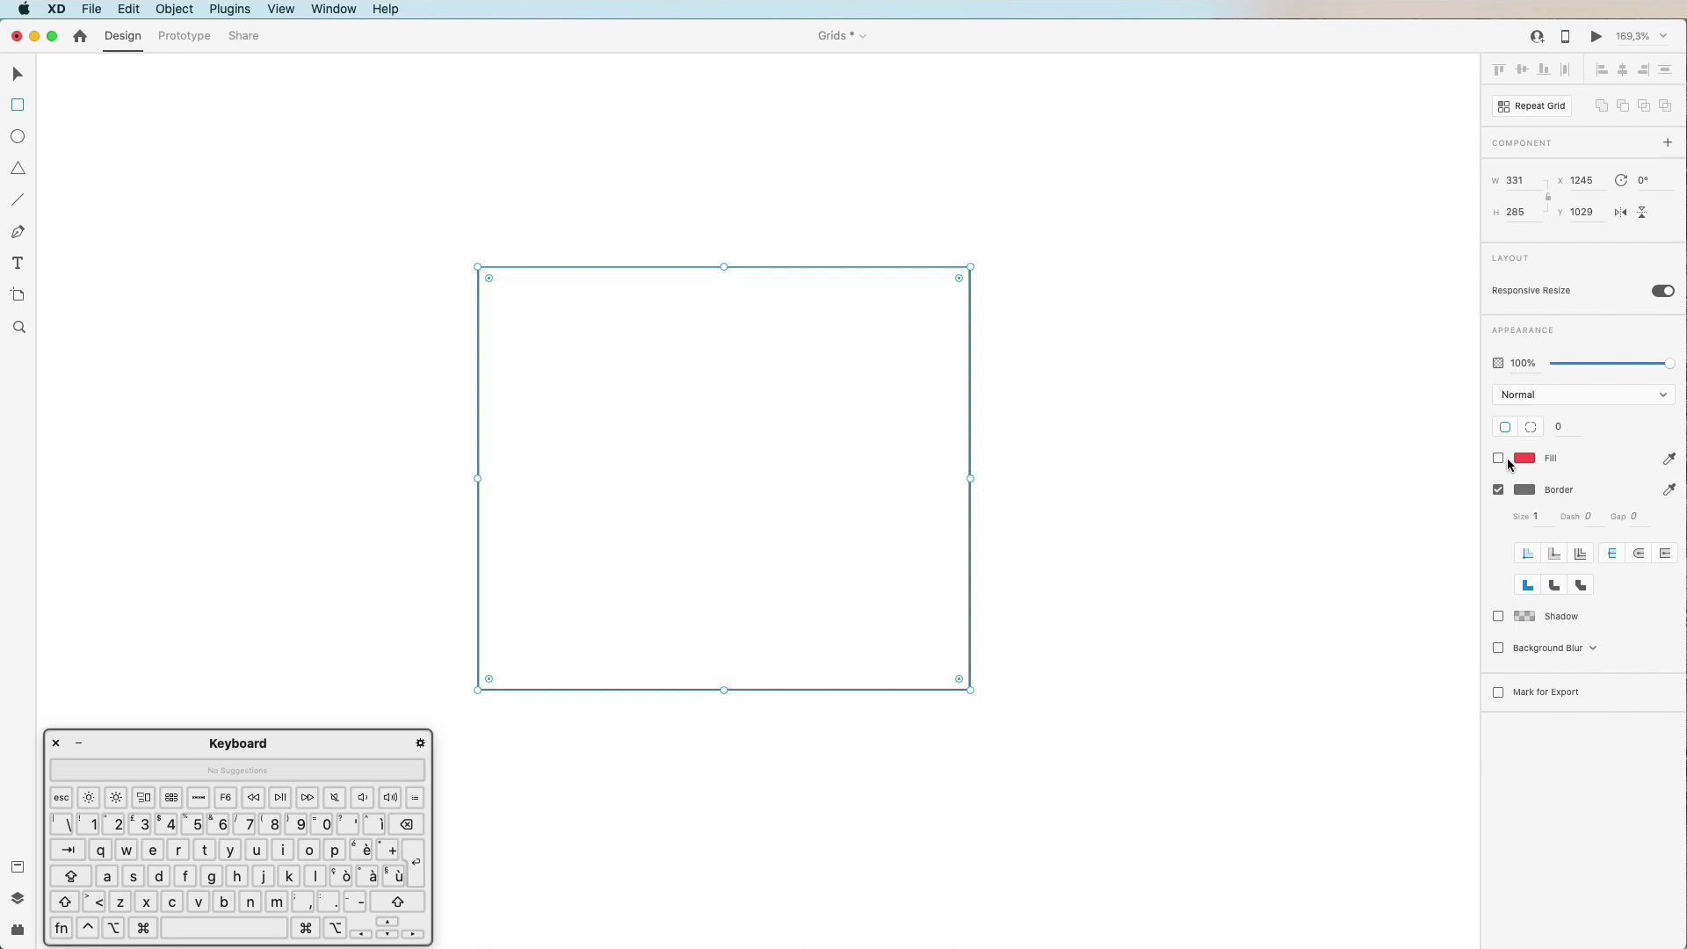
left_click(1499, 459)
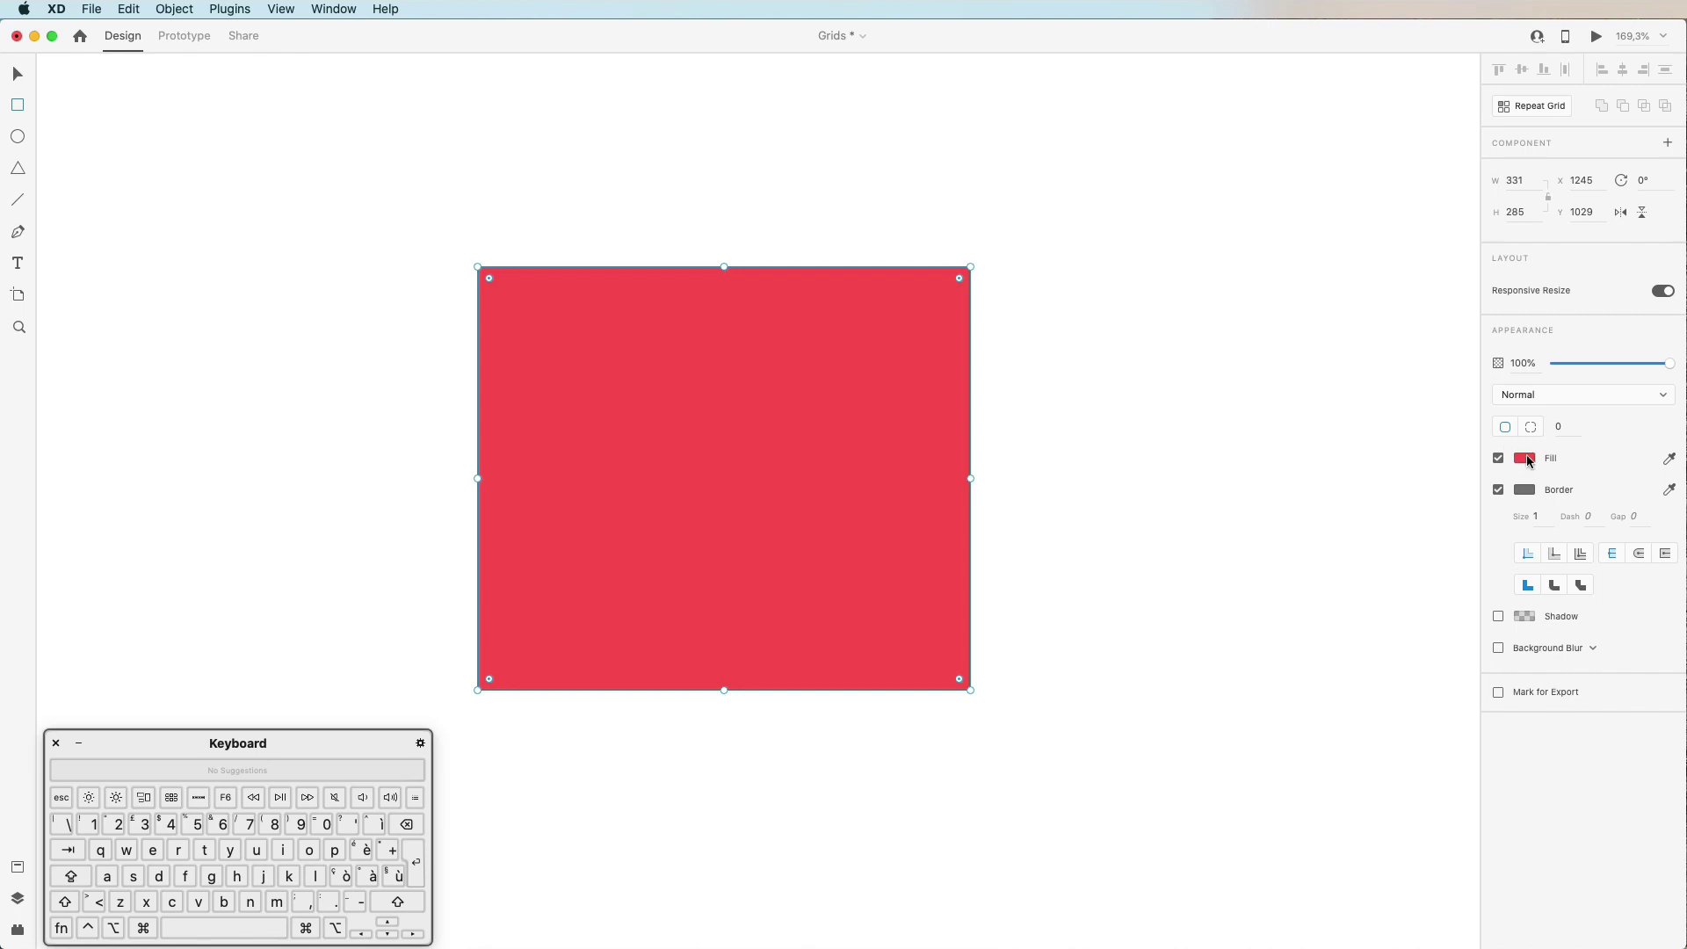
Step: Change the rectangle's solid fill to dark blue #002EAC at full opacity
left_click(1526, 459)
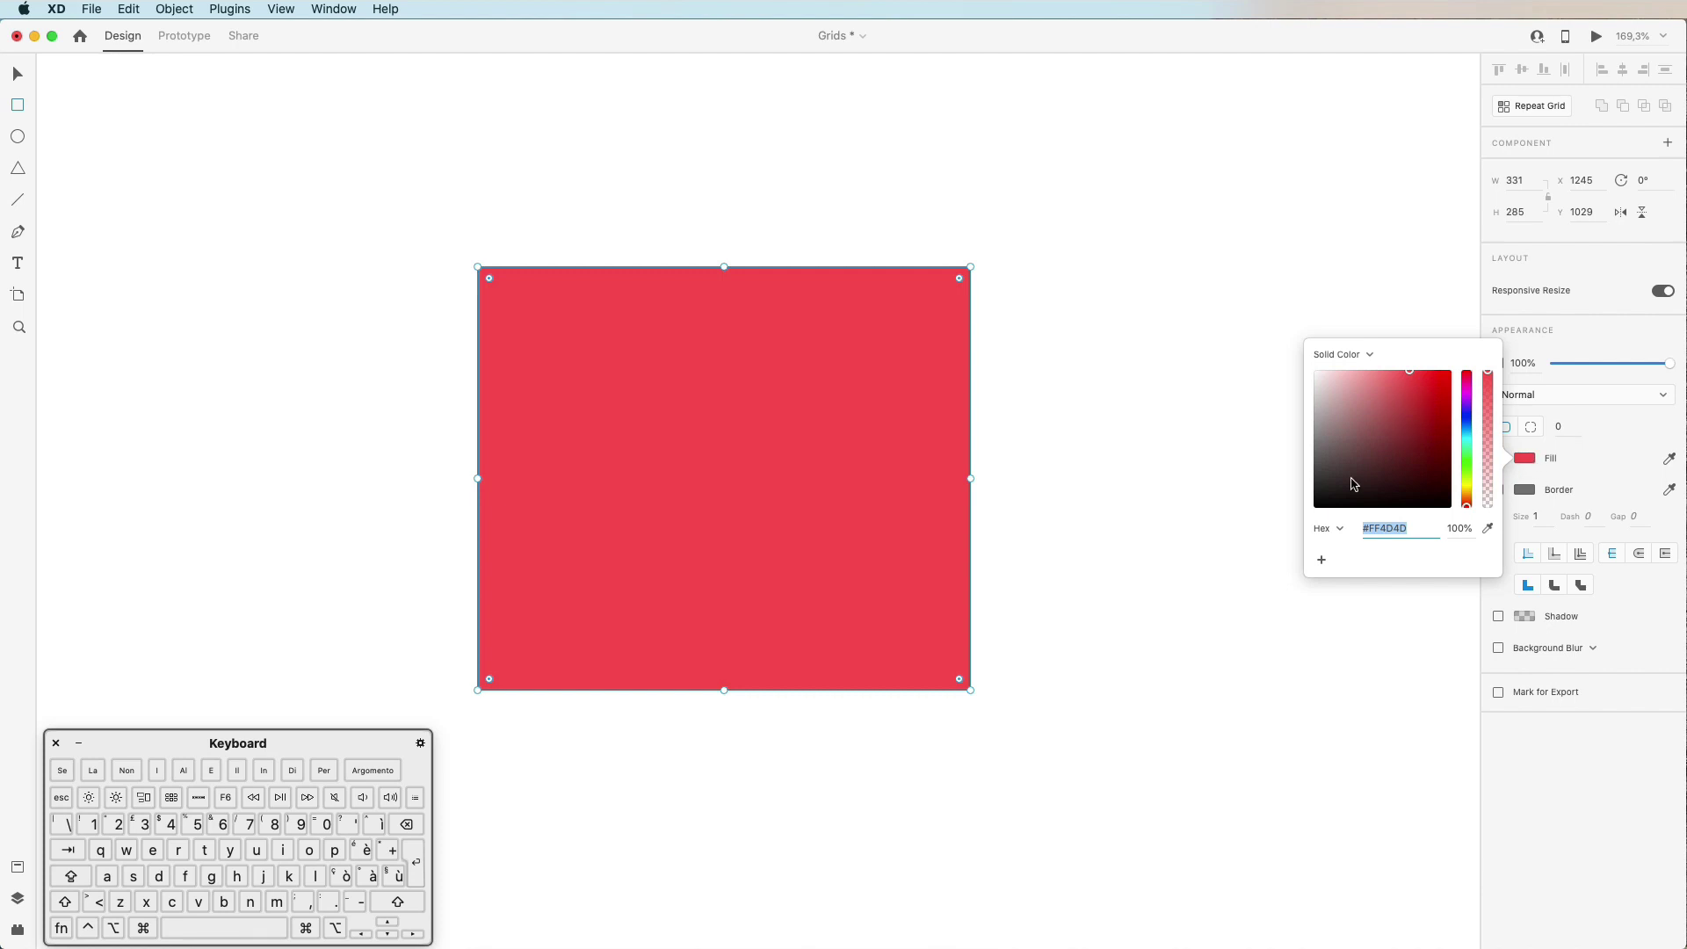
left_click_drag(1371, 383, 1489, 373)
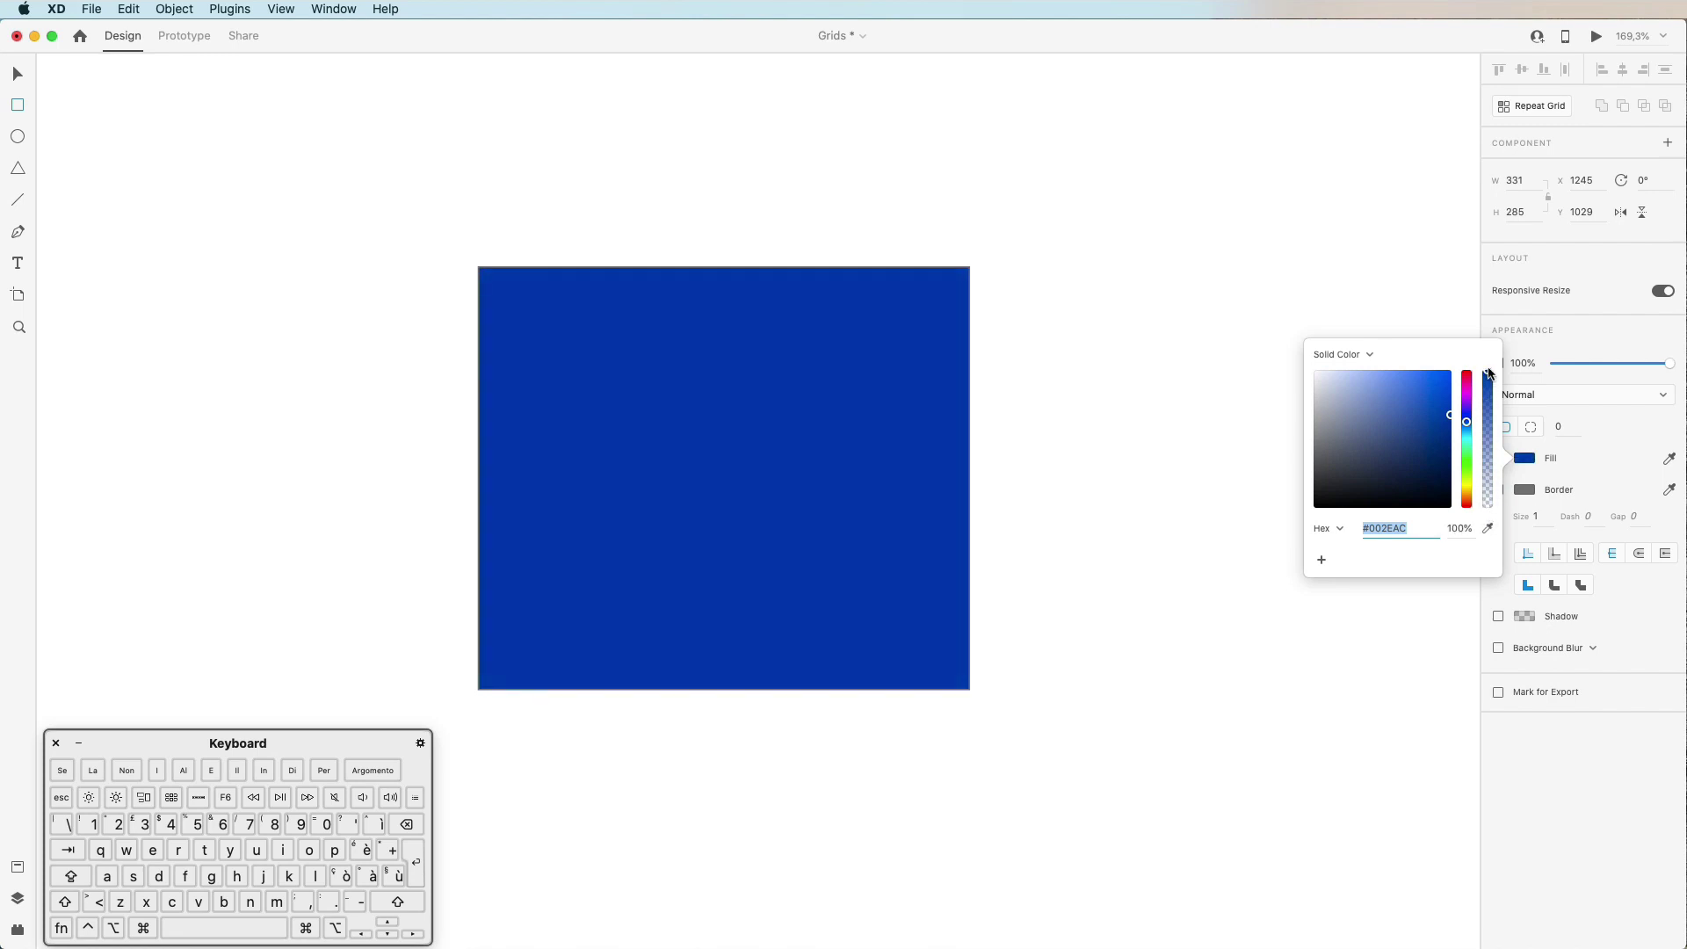
Step: Lower the fill colour's opacity to 10% in steps of ten and raise it back to 100%
left_click(1463, 525)
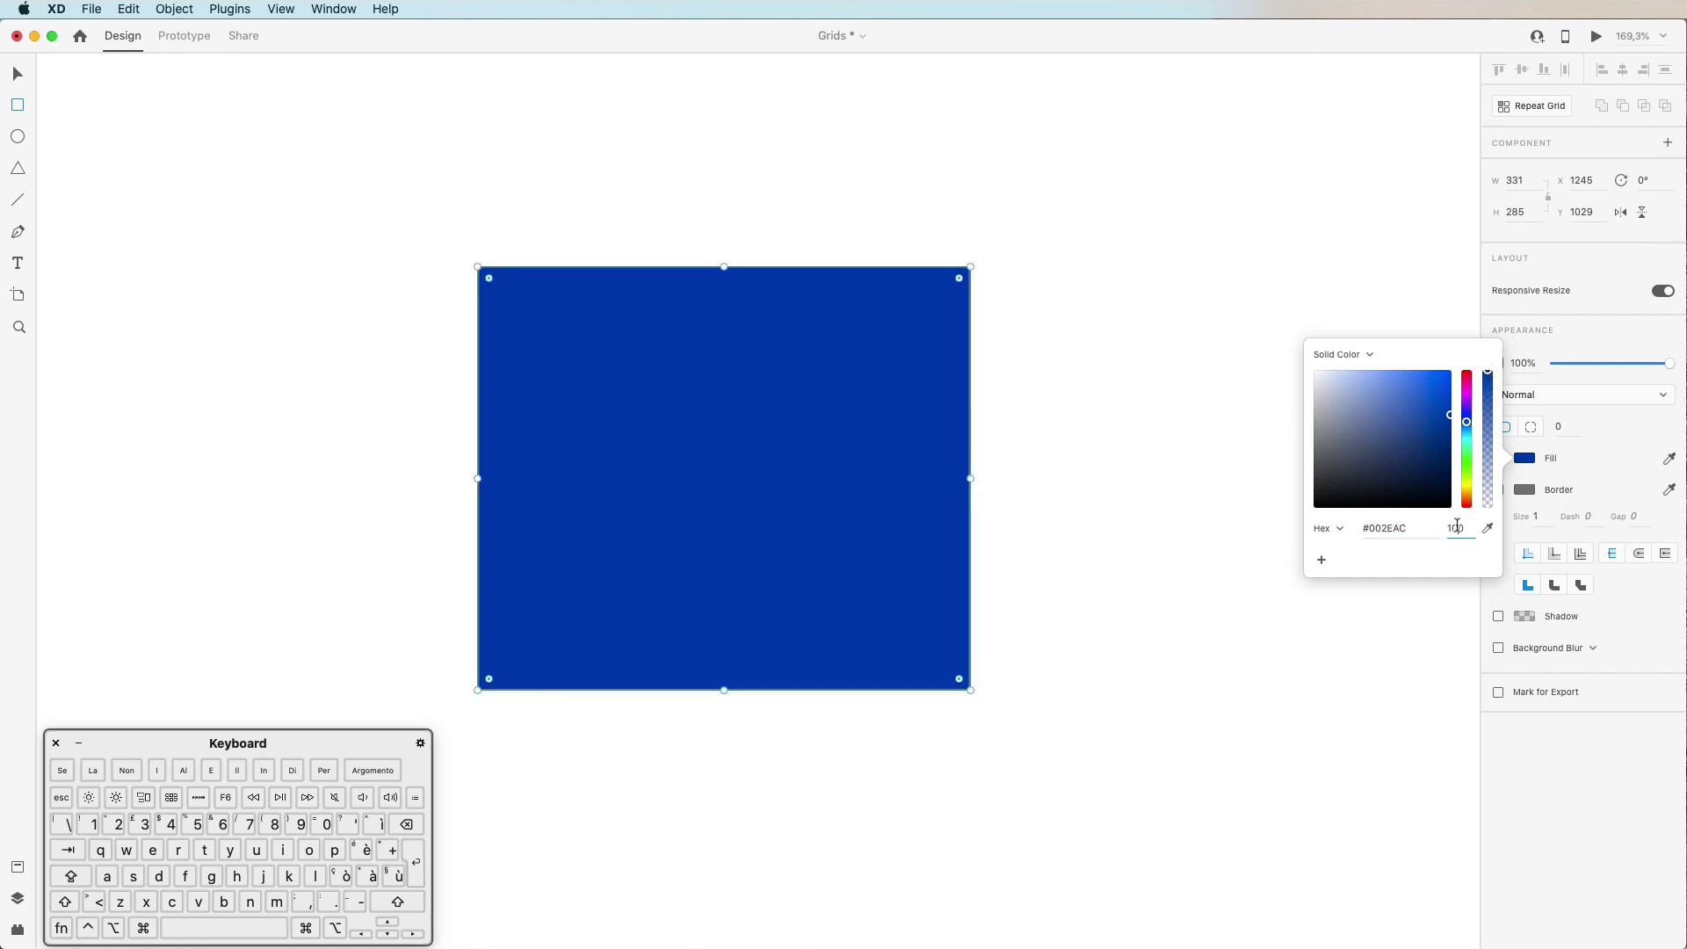
key("shift+Down")
key("shift+Down")
key("shift+Down")
key("shift+Down")
key("shift+Down")
key("shift+Down")
key("shift+Down")
key("shift+Down")
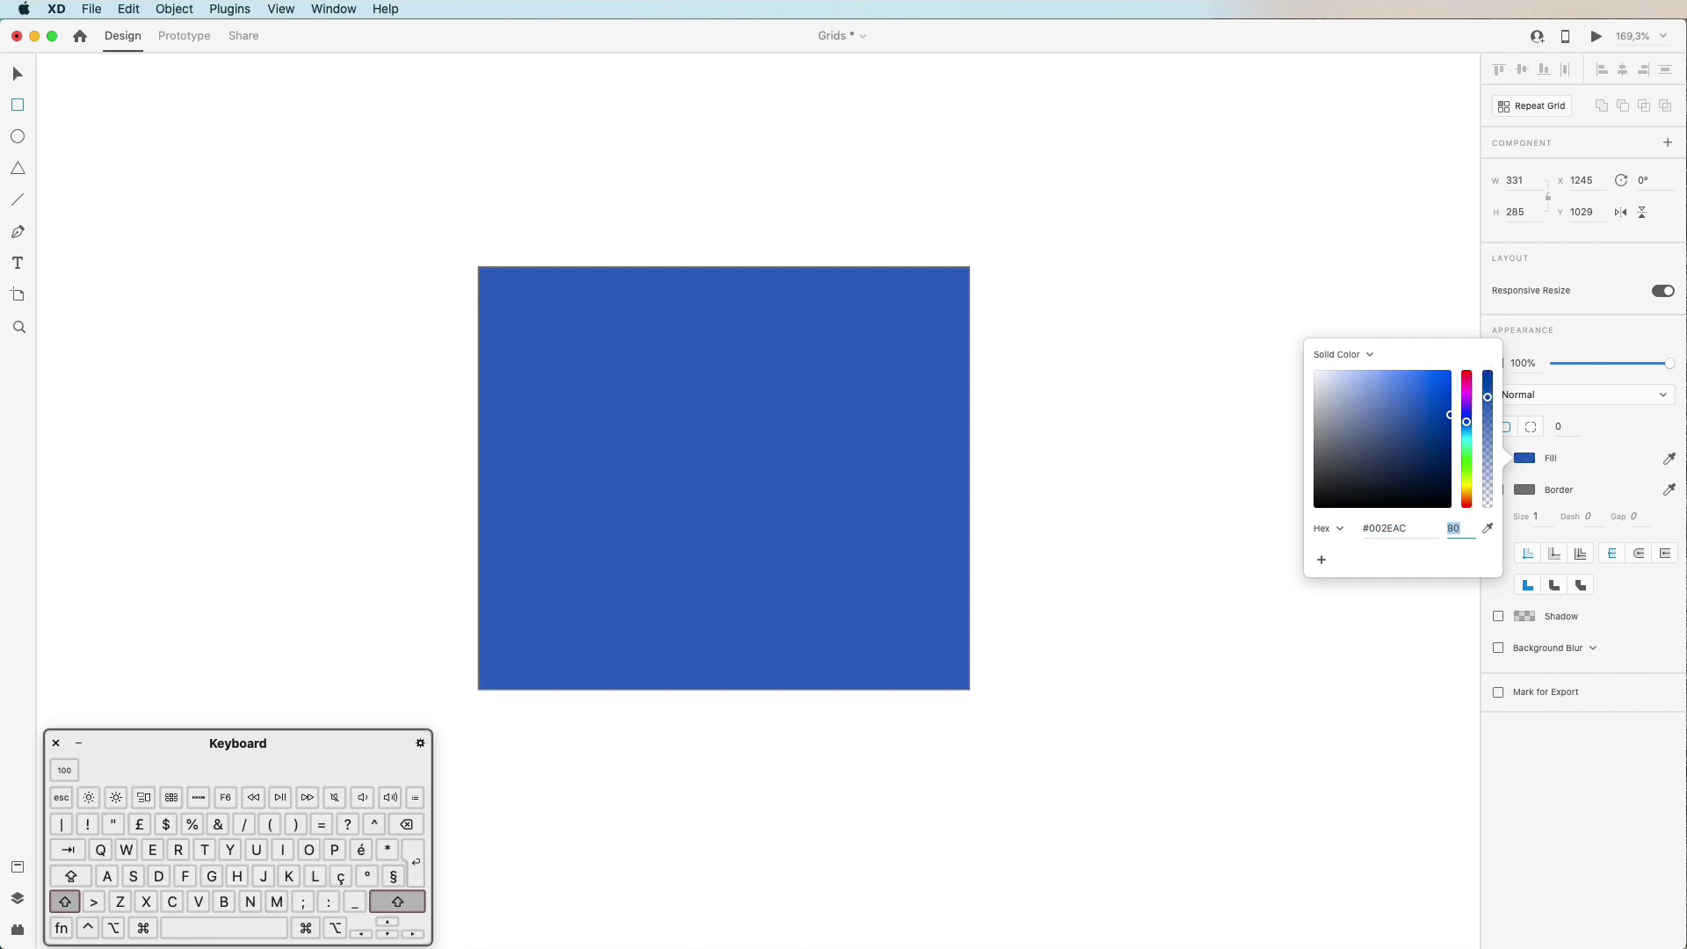
key("shift+Down")
key("shift+Up")
key("shift+Up")
key("shift+Up")
key("shift+Up")
key("shift+Up")
key("shift+Up")
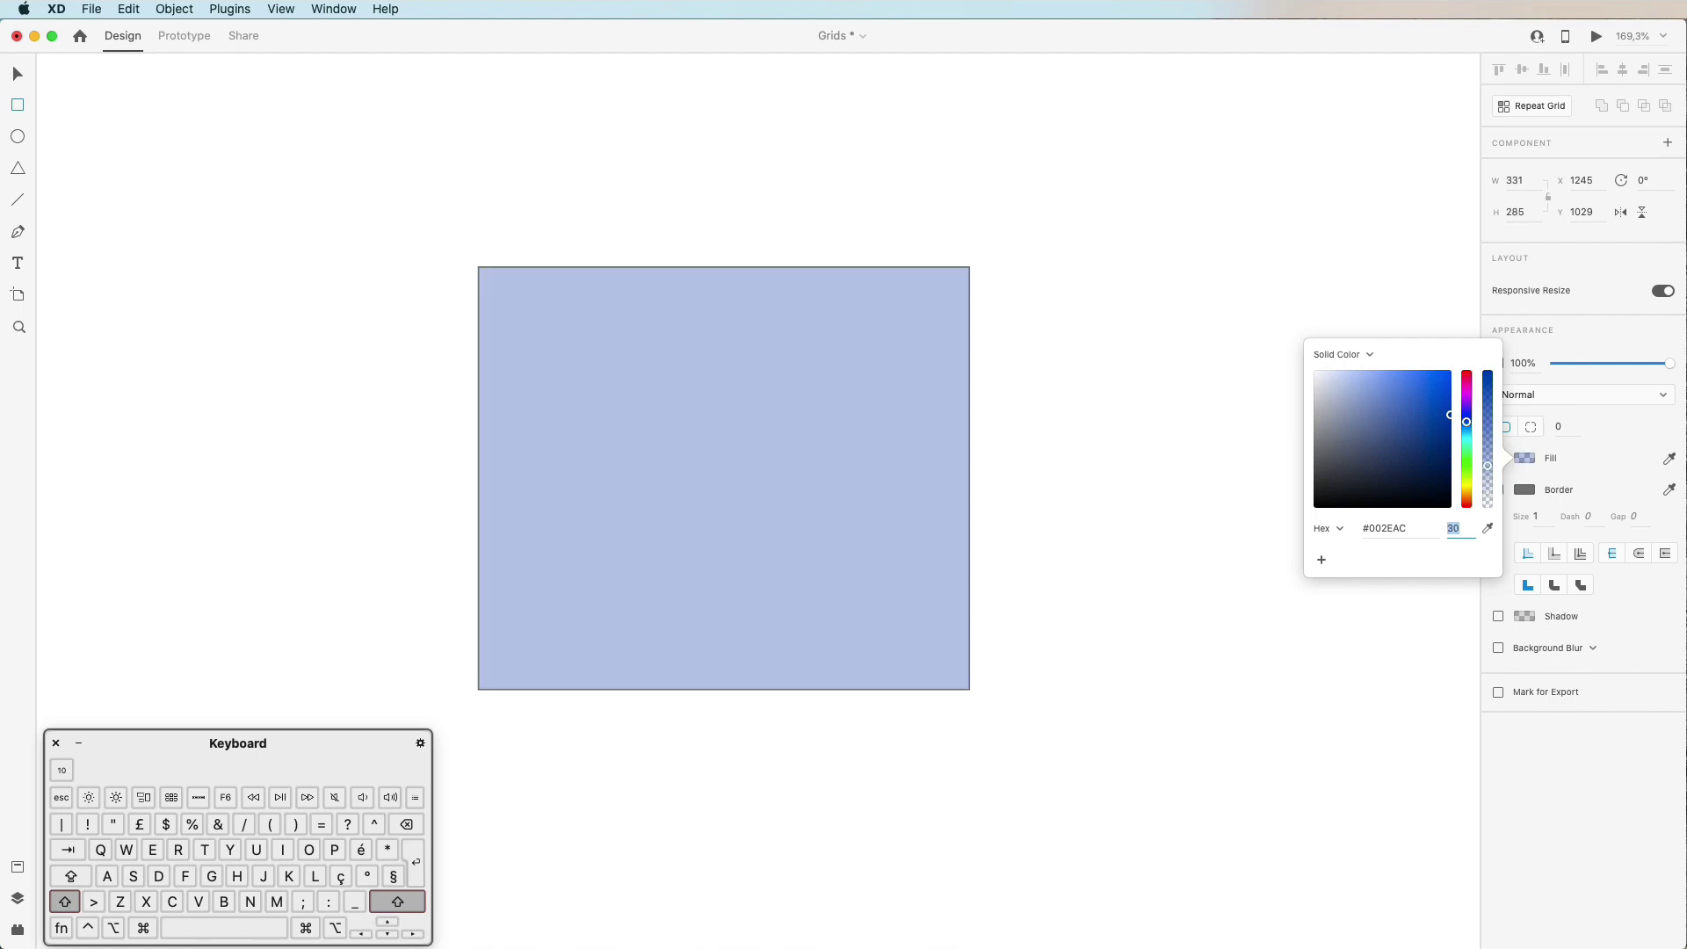
key("shift+Up")
key("shift+Up")
key("shift+Up")
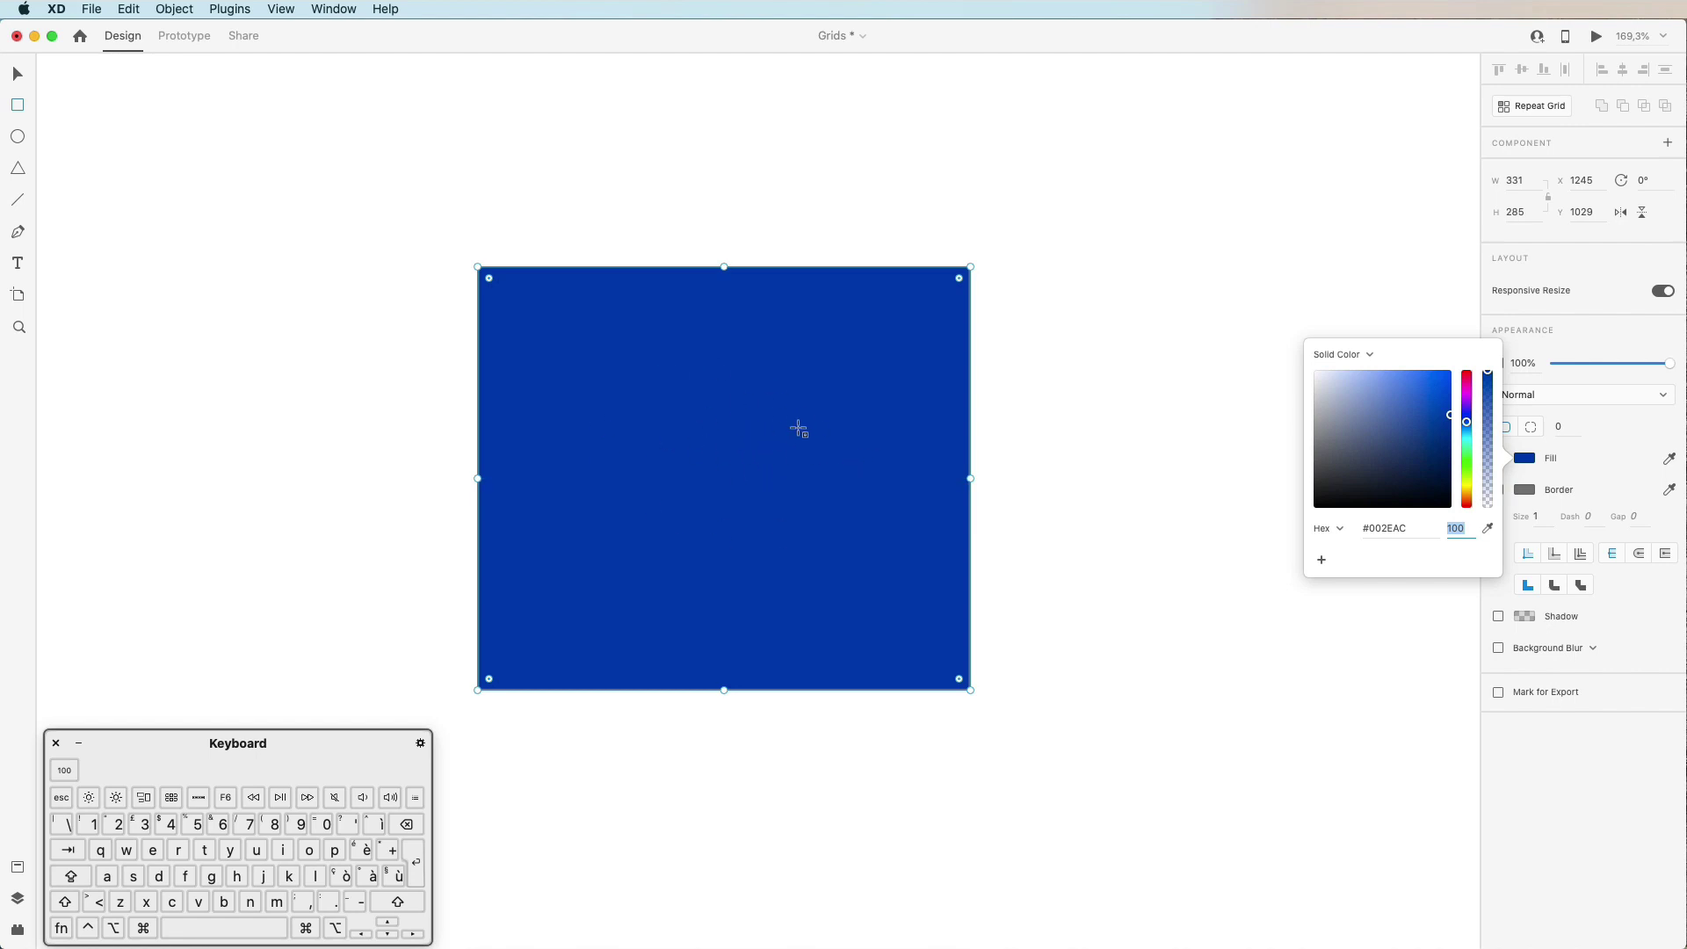
Step: Switch the fill's colour model from Hex to RGB, and on to HSB
left_click(1341, 529)
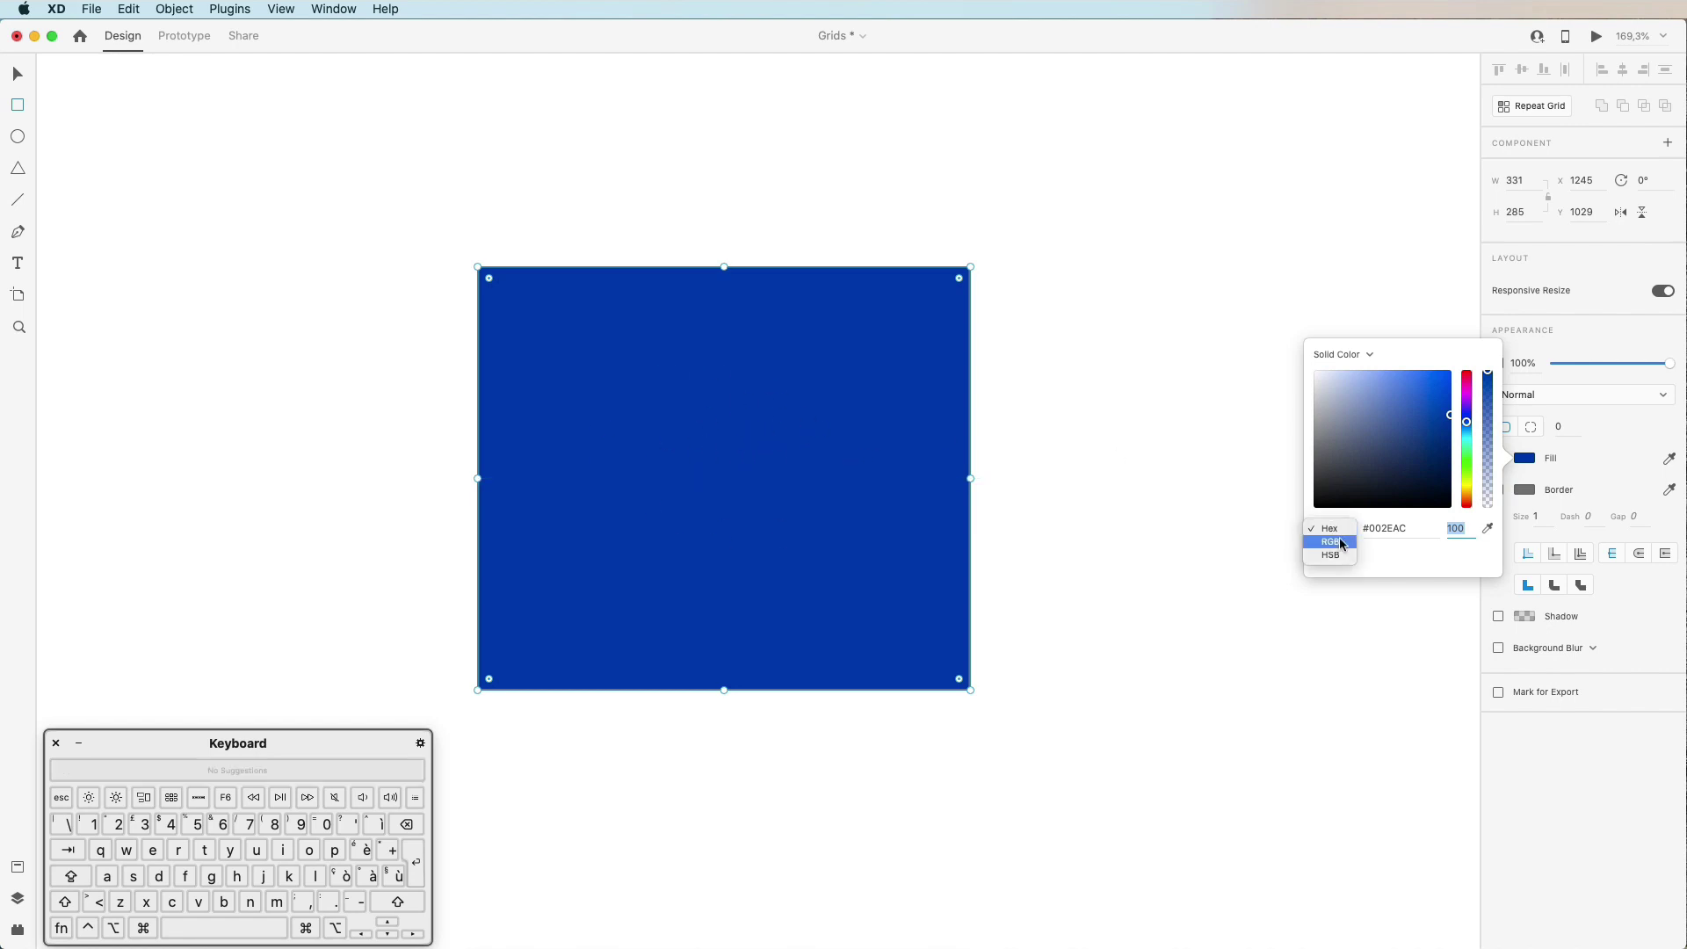
left_click(1341, 543)
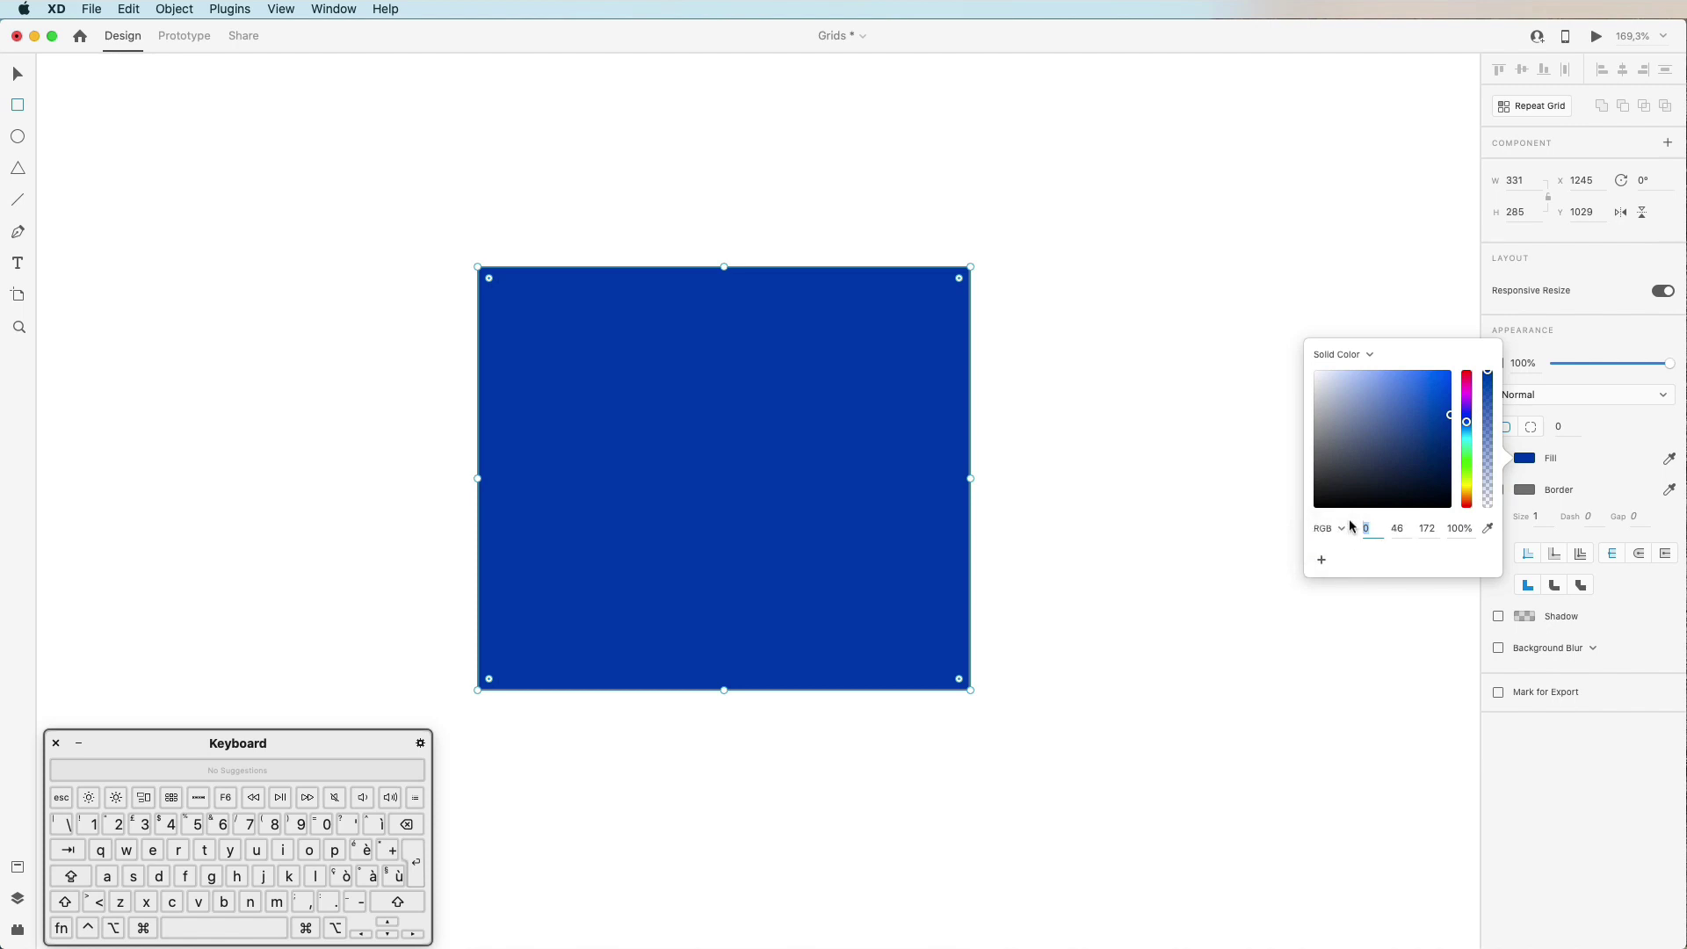
left_click(1341, 529)
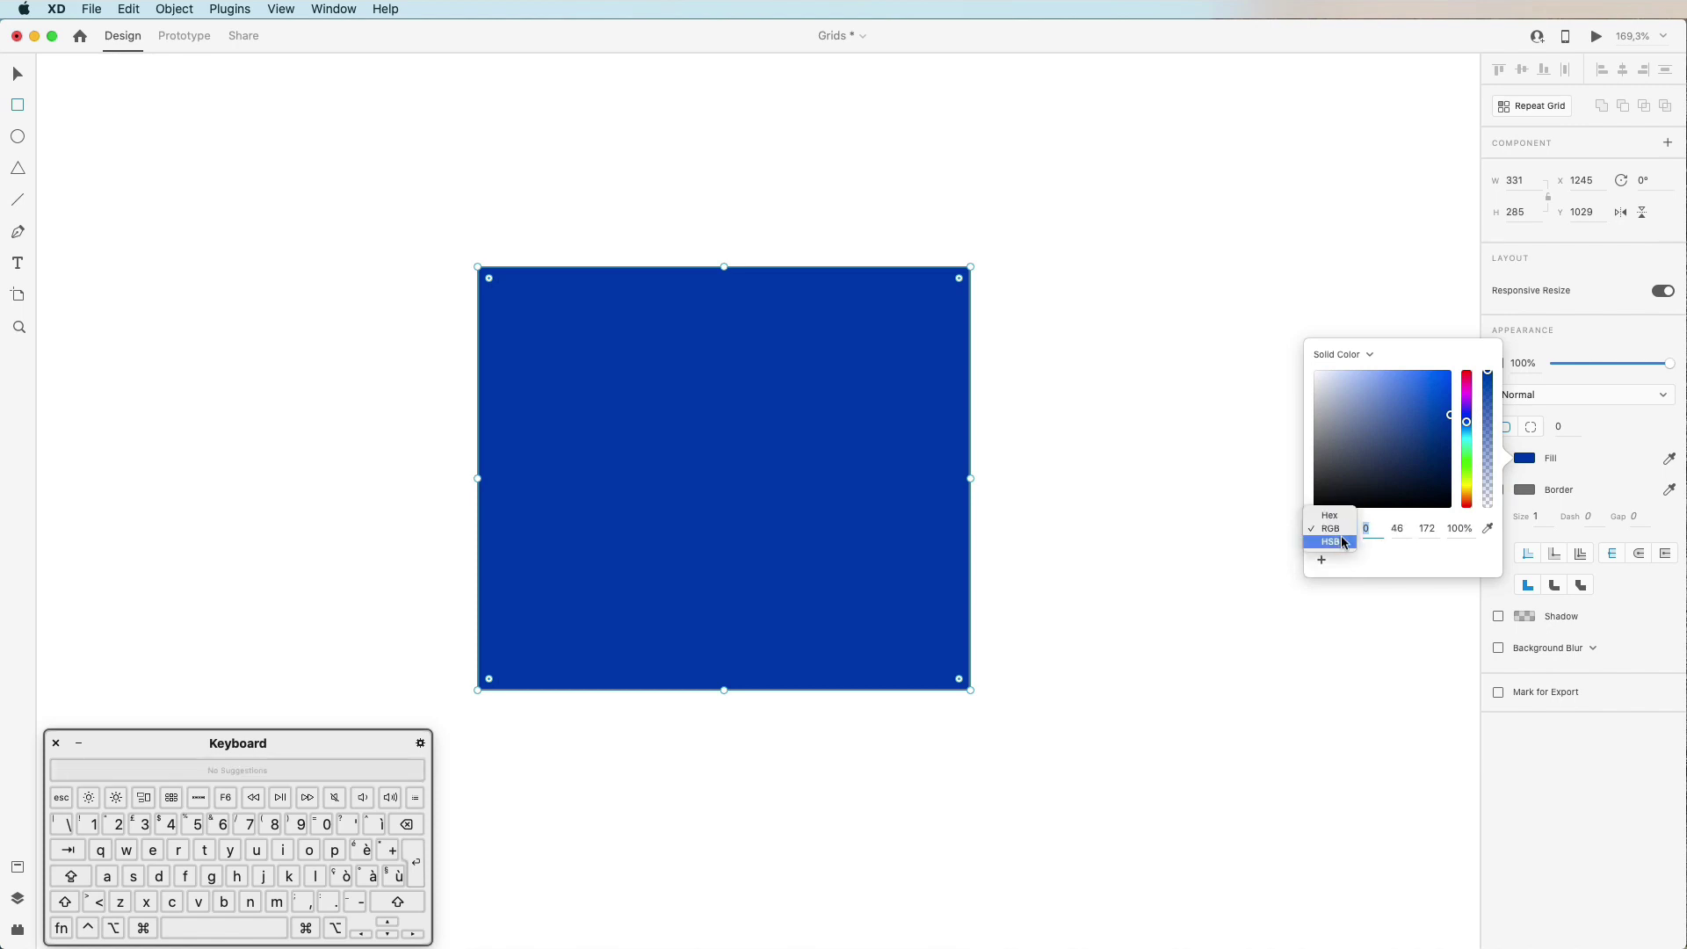
left_click(1342, 542)
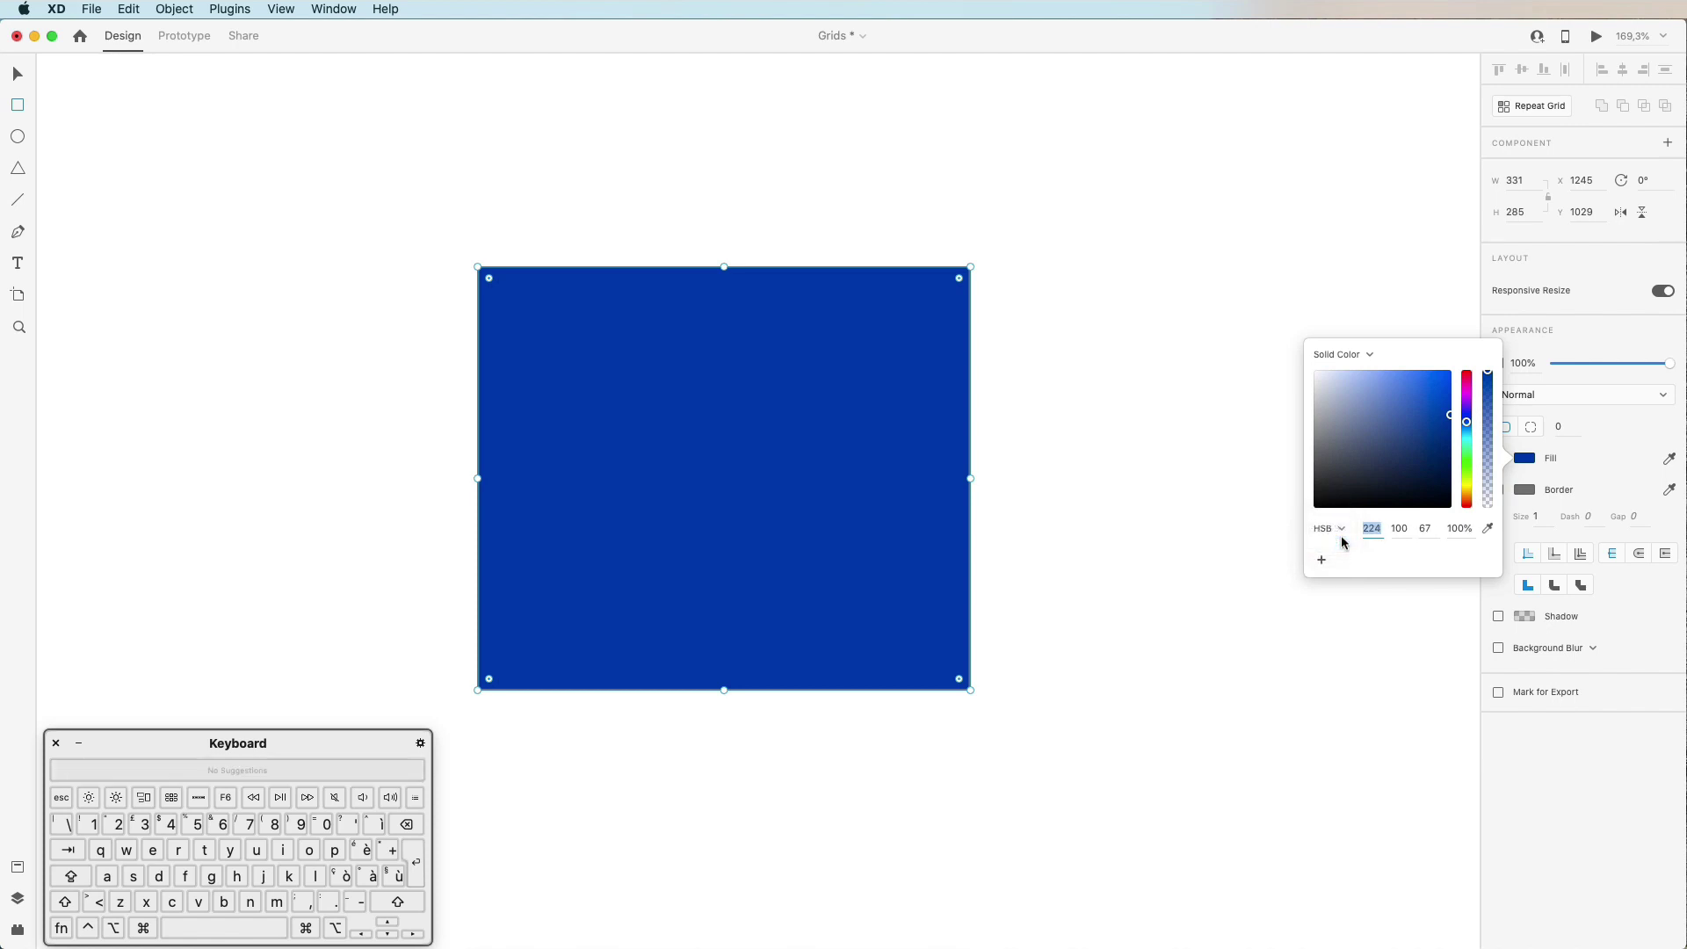
Step: Change the rectangle's fill to a linear gradient and set its dark end stop to cyan, HSB 182, 100, 100
left_click(1369, 356)
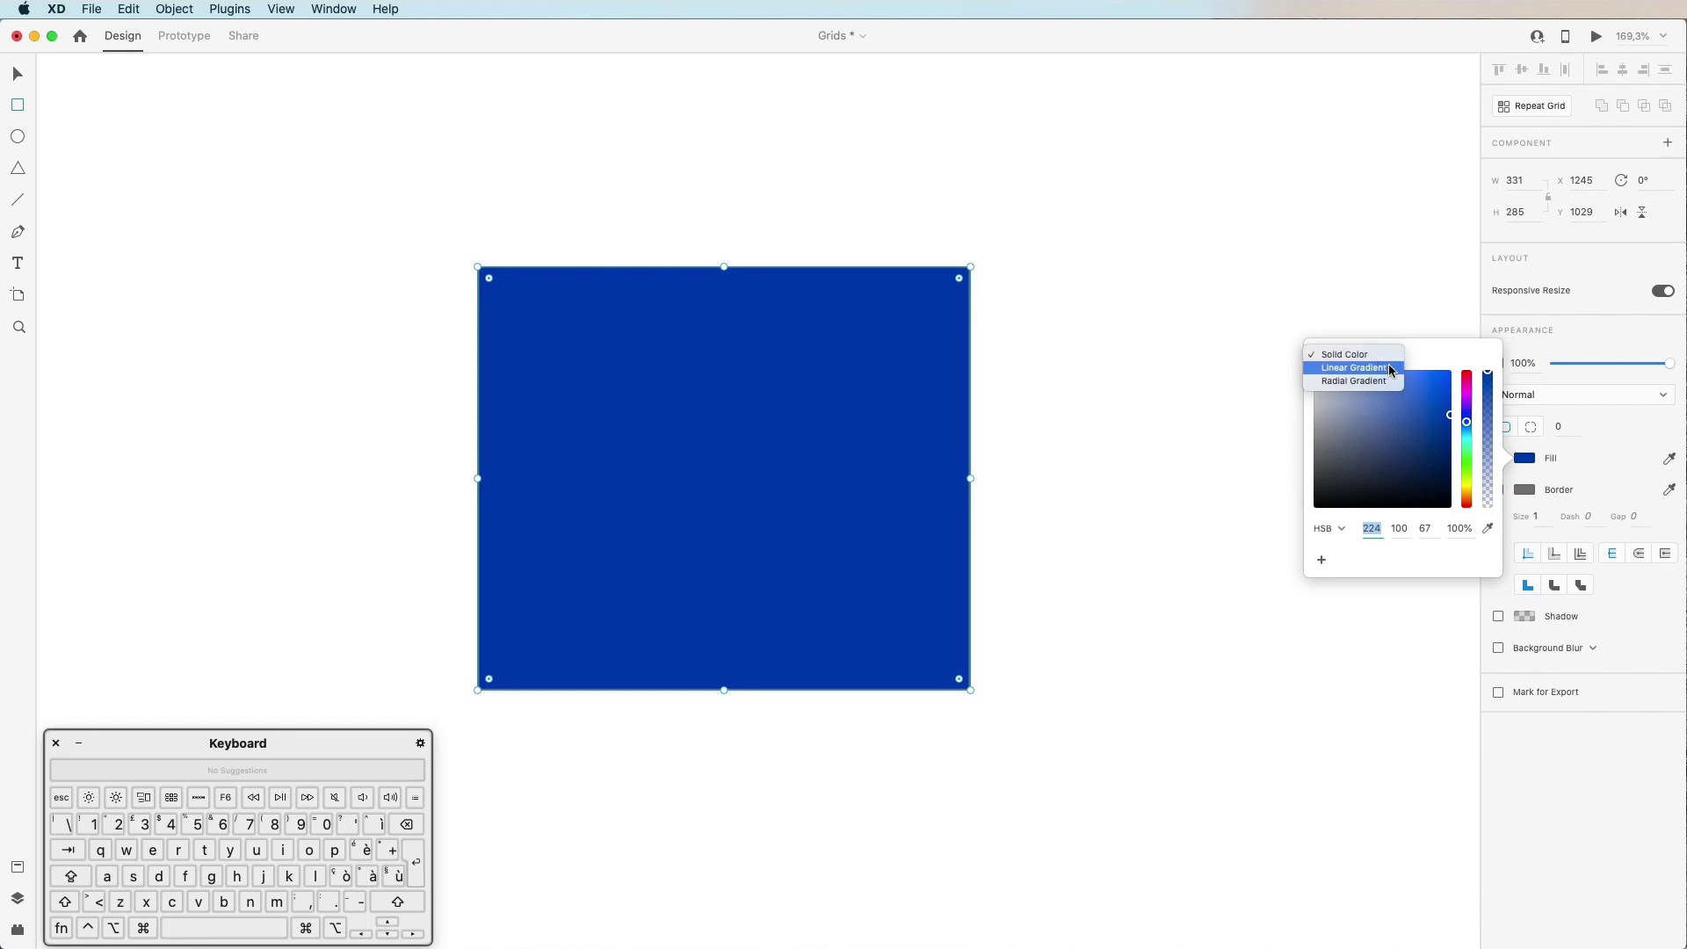
left_click(1389, 367)
mouse_move(719, 267)
left_mouse_down()
mouse_move(672, 267)
mouse_move(716, 267)
left_mouse_up()
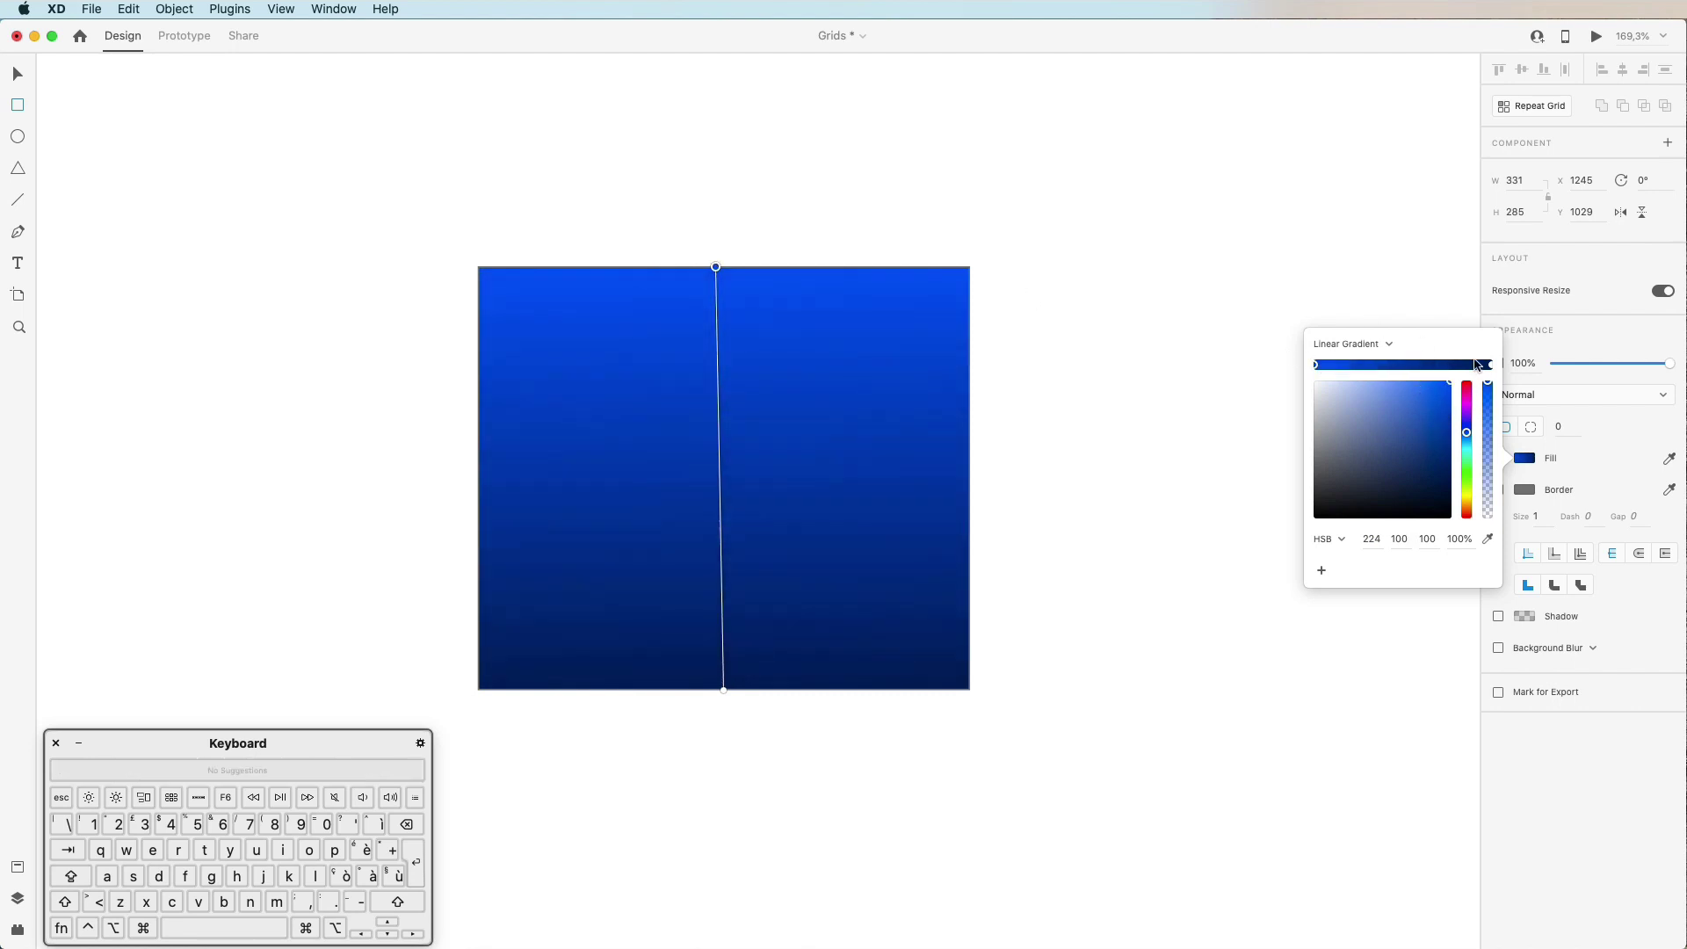
left_click(1492, 365)
left_click(1466, 448)
left_click_drag(1452, 445, 1463, 356)
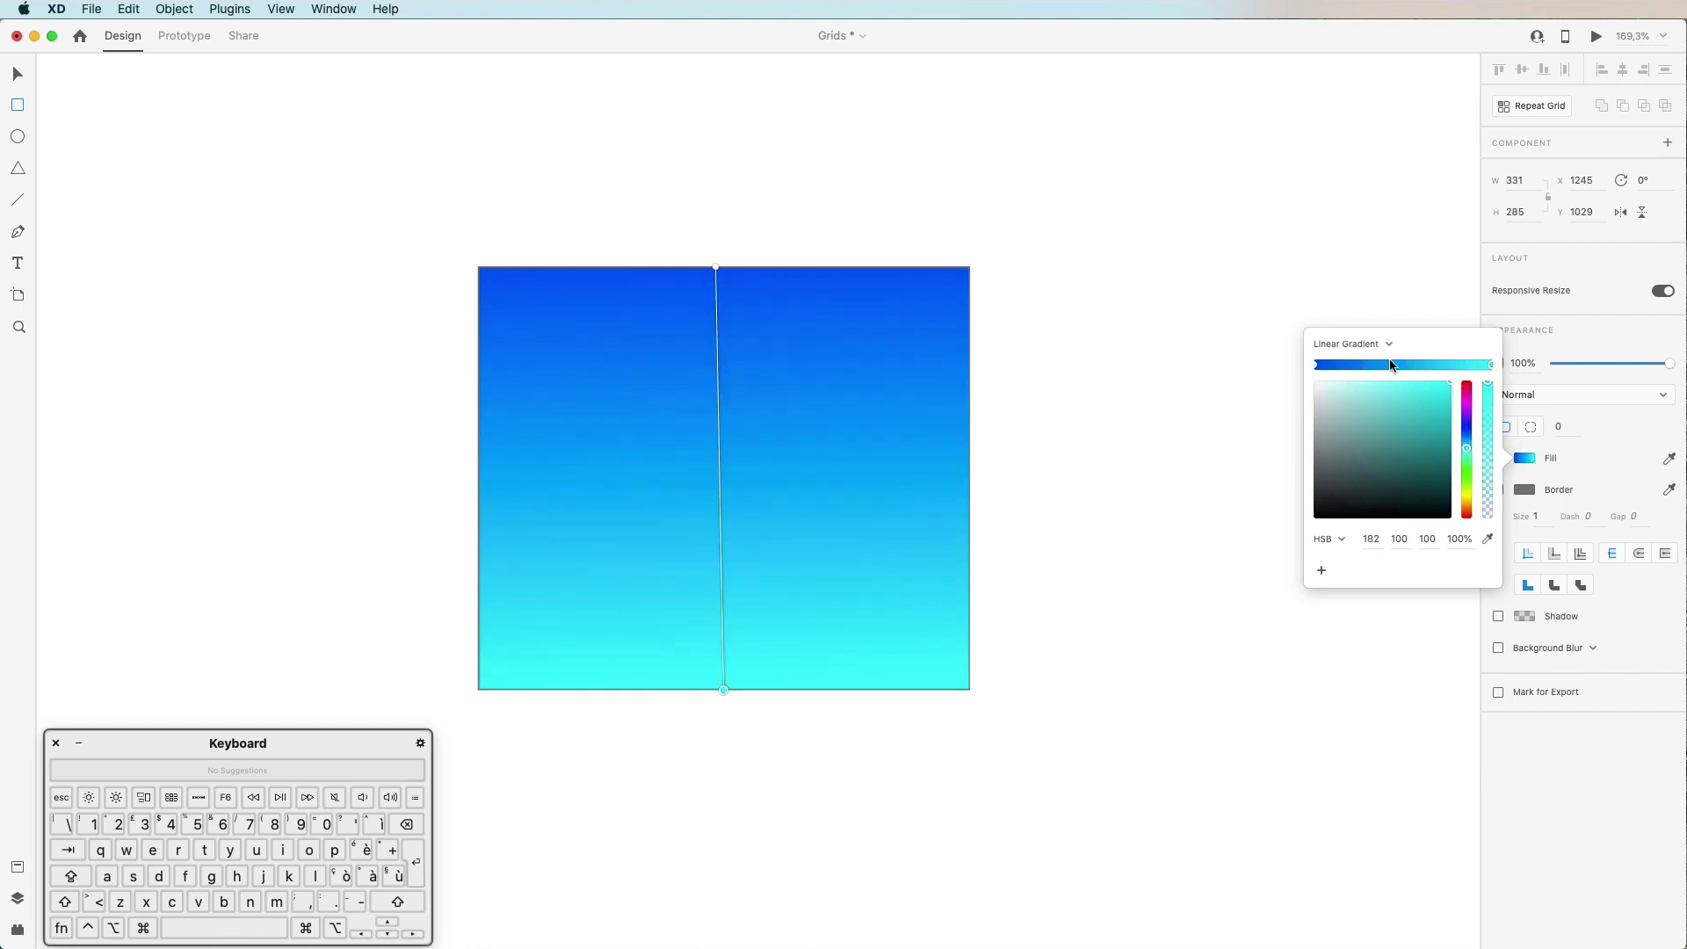
Step: Reposition the gradient's endpoints diagonally outside the rectangle, with blue beyond its lower-right corner and cyan beyond its upper-left corner
left_click(716, 268)
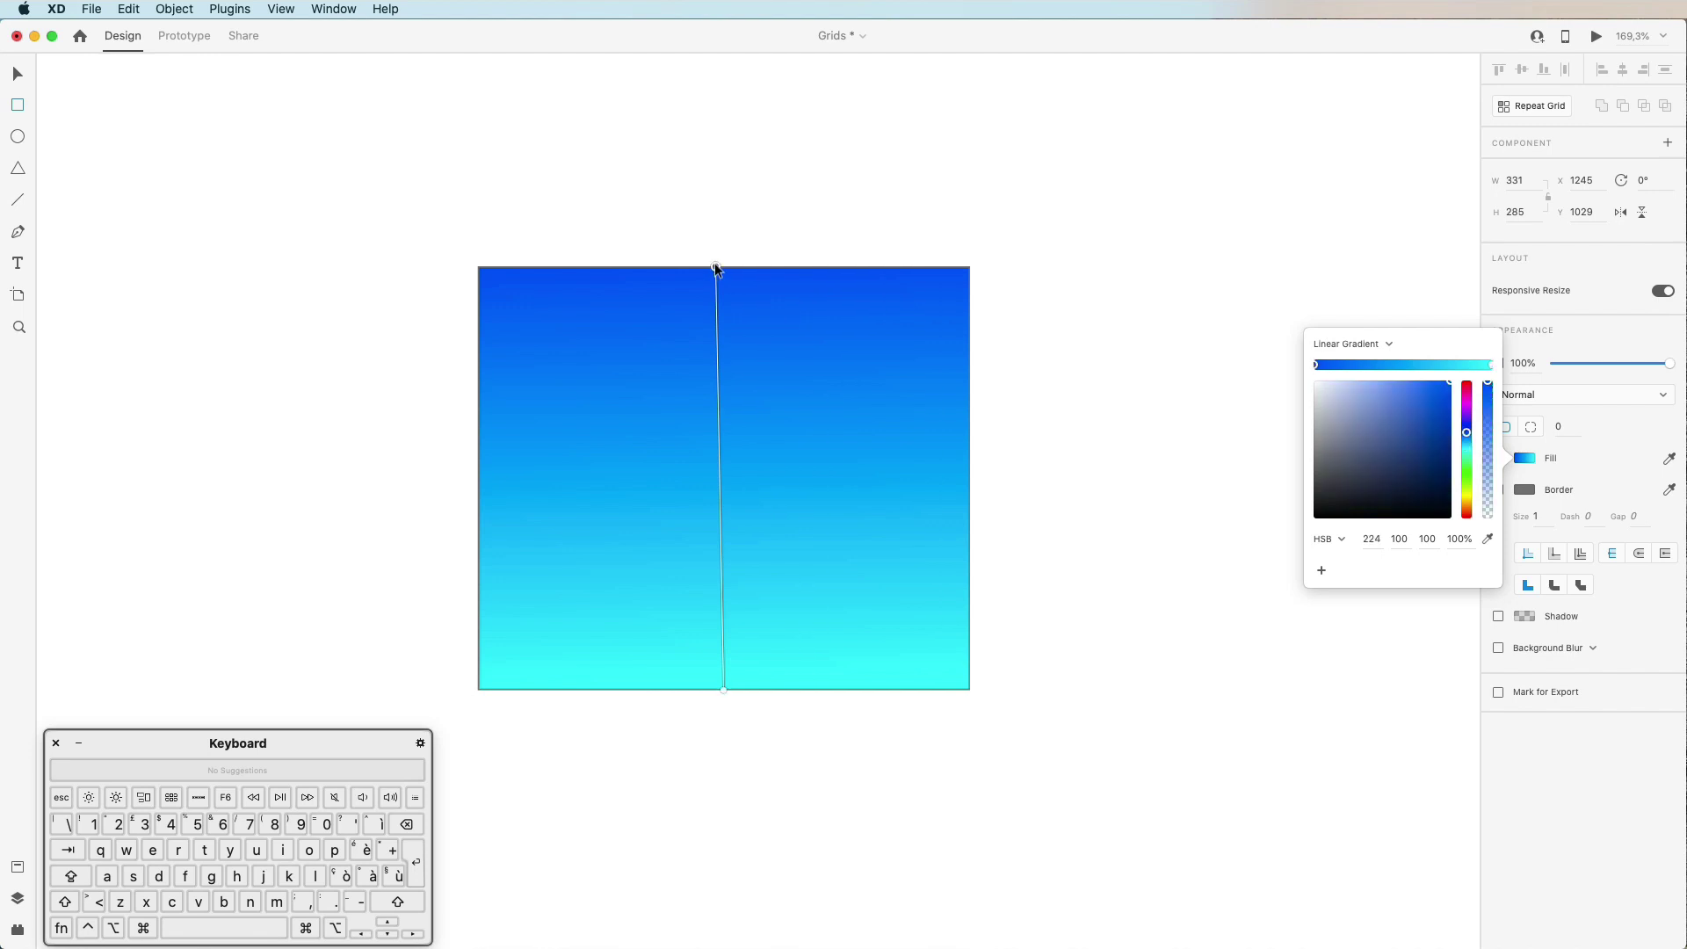
left_click_drag(716, 266, 1074, 203)
left_click_drag(723, 688, 362, 478)
left_click_drag(1065, 207, 1278, 819)
left_click_drag(362, 478, 194, 125)
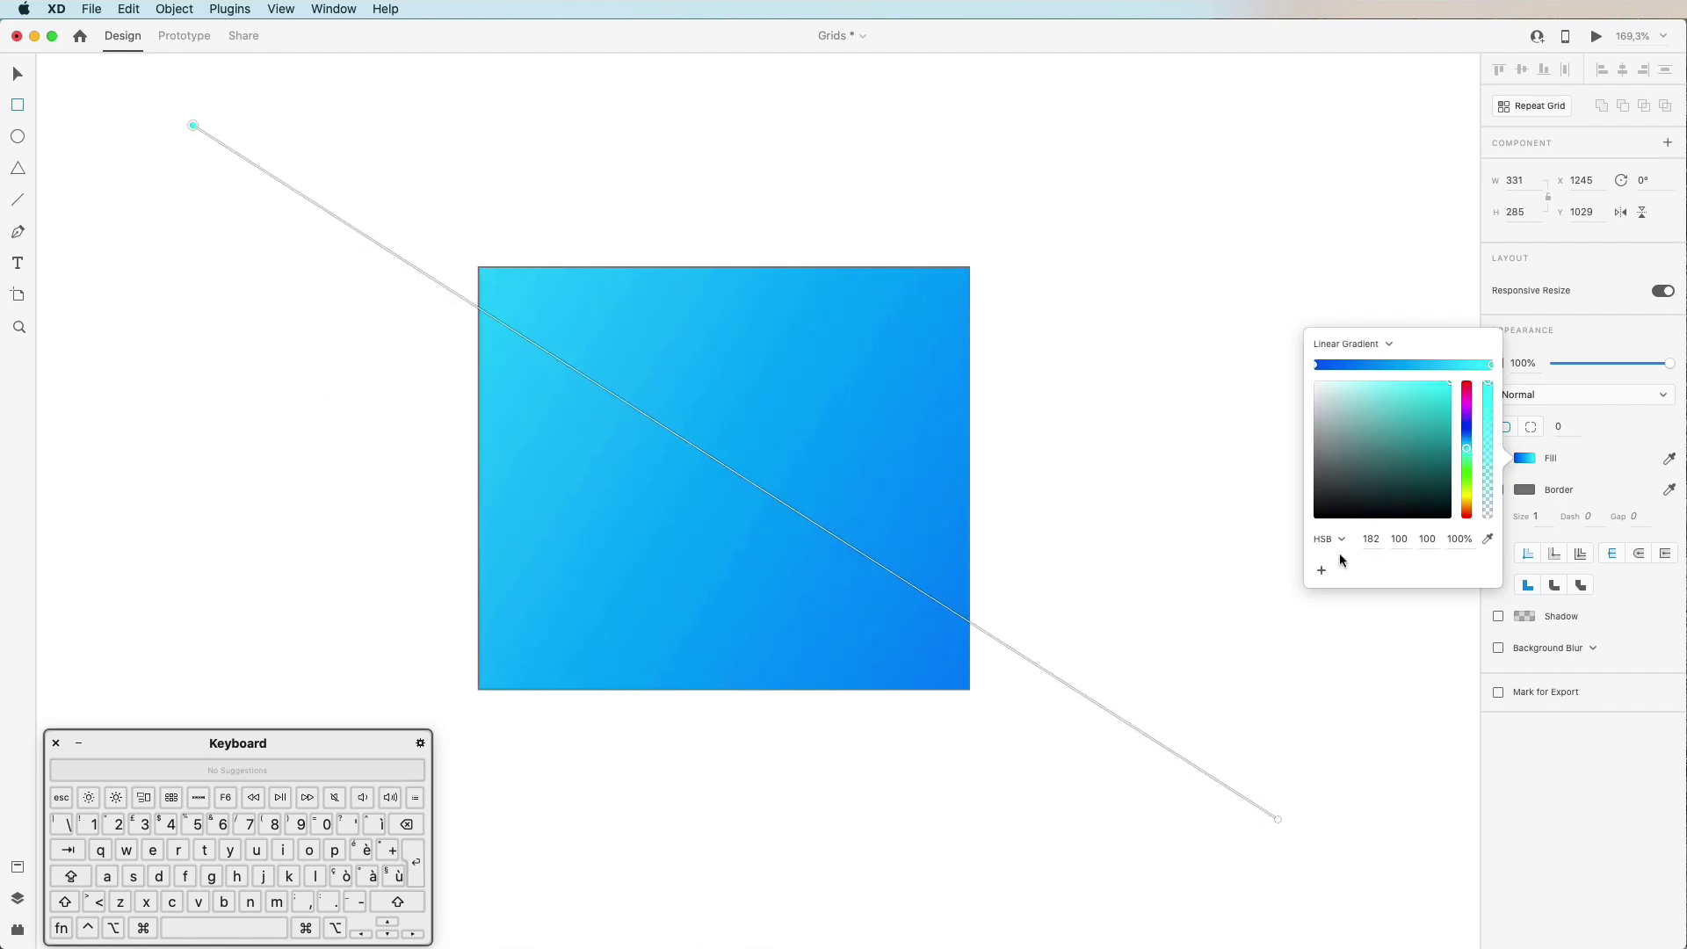
Step: Change the fill to a radial gradient, tilting its radius beyond the rectangle's upper-right edge and stretching the ellipse outward past the shape
left_click(1380, 350)
left_click(1378, 358)
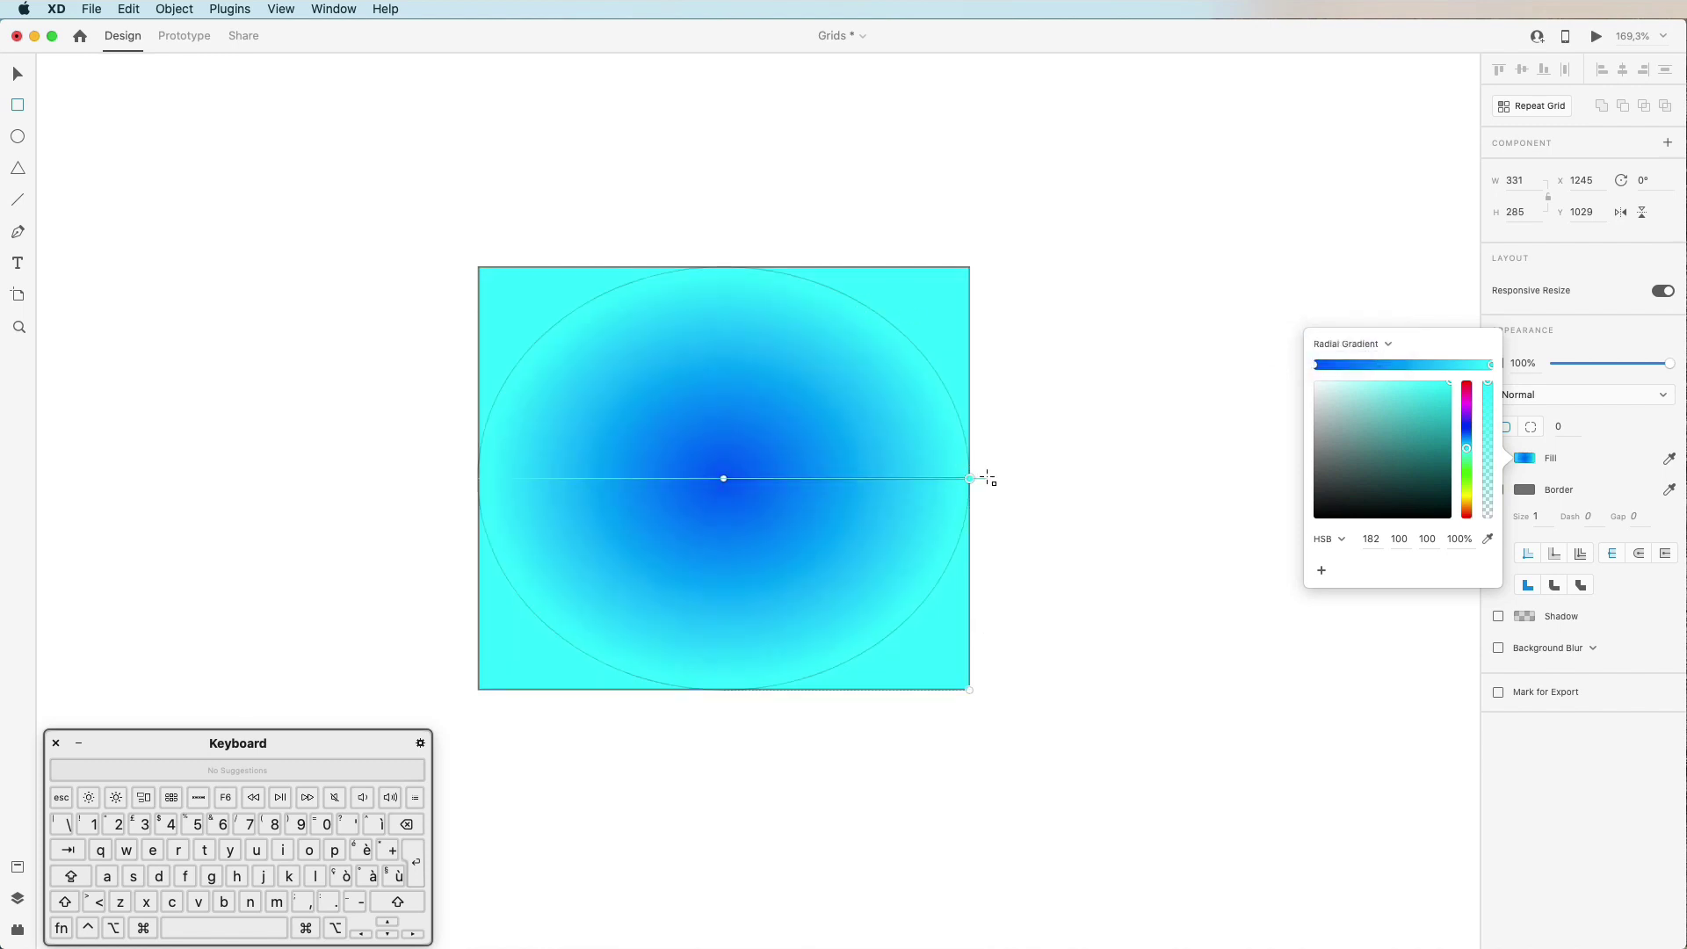
left_click_drag(971, 478, 825, 403)
left_click_drag(892, 491, 1165, 495)
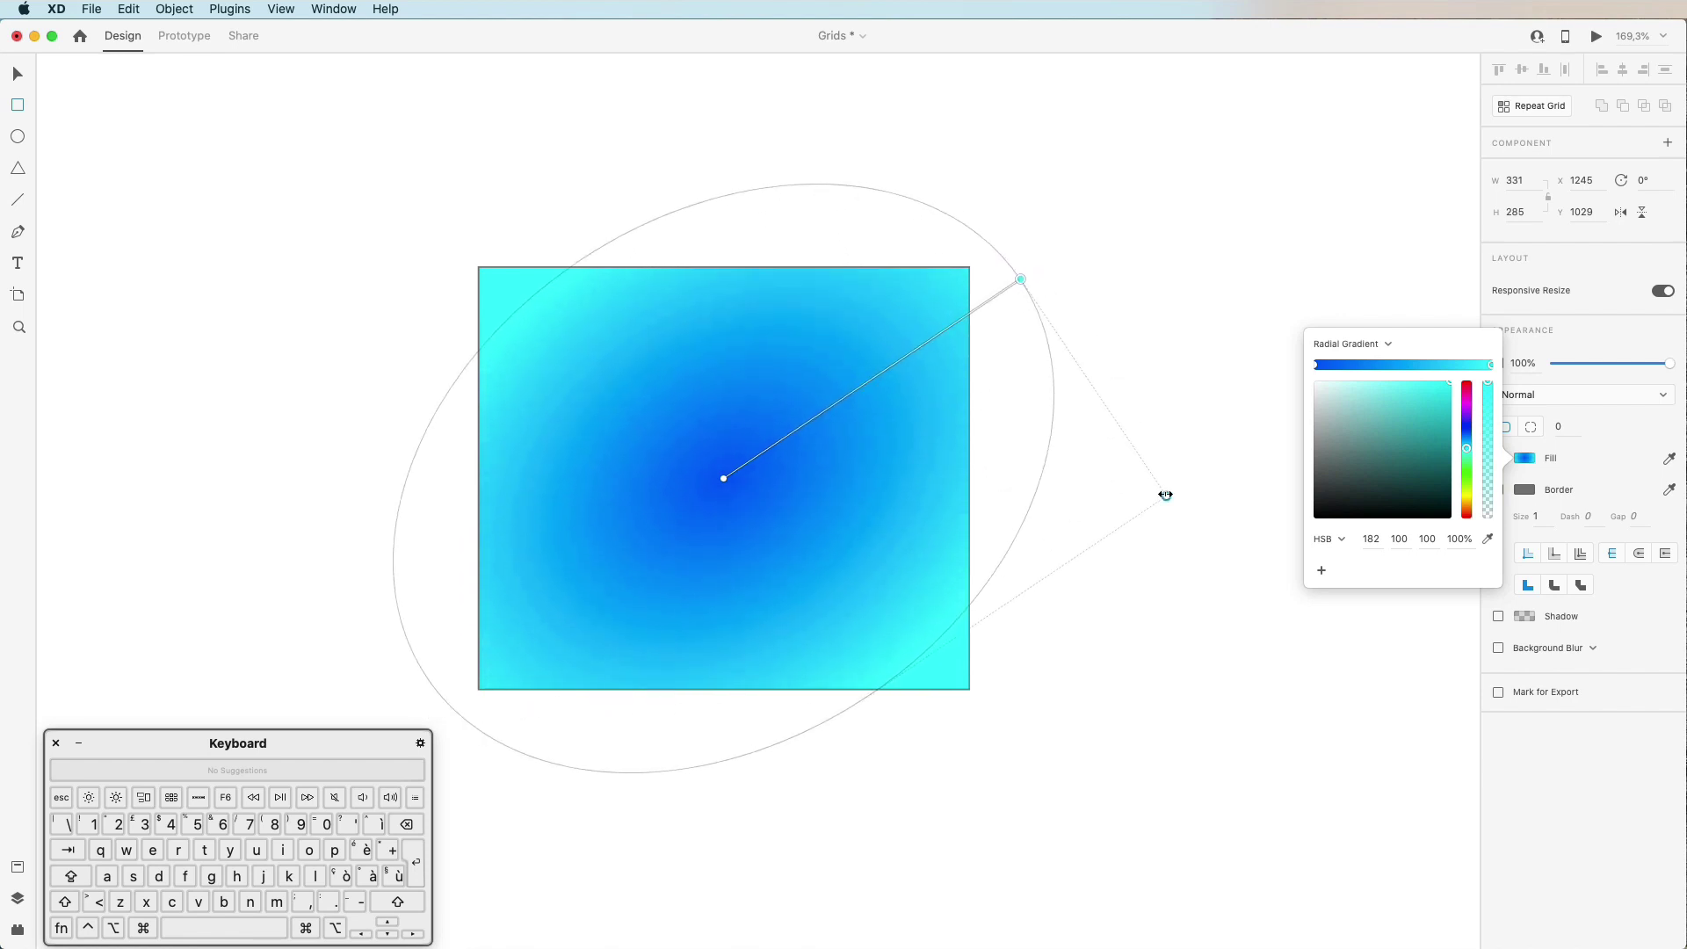
Step: Save the gradient's cyan as a colour swatch and draw a rectangle about 283 × 359 beside the gradient rectangle
left_click(1321, 569)
left_click(1197, 660)
left_click_drag(1038, 266, 1099, 319)
left_click_drag(1195, 404, 1455, 795)
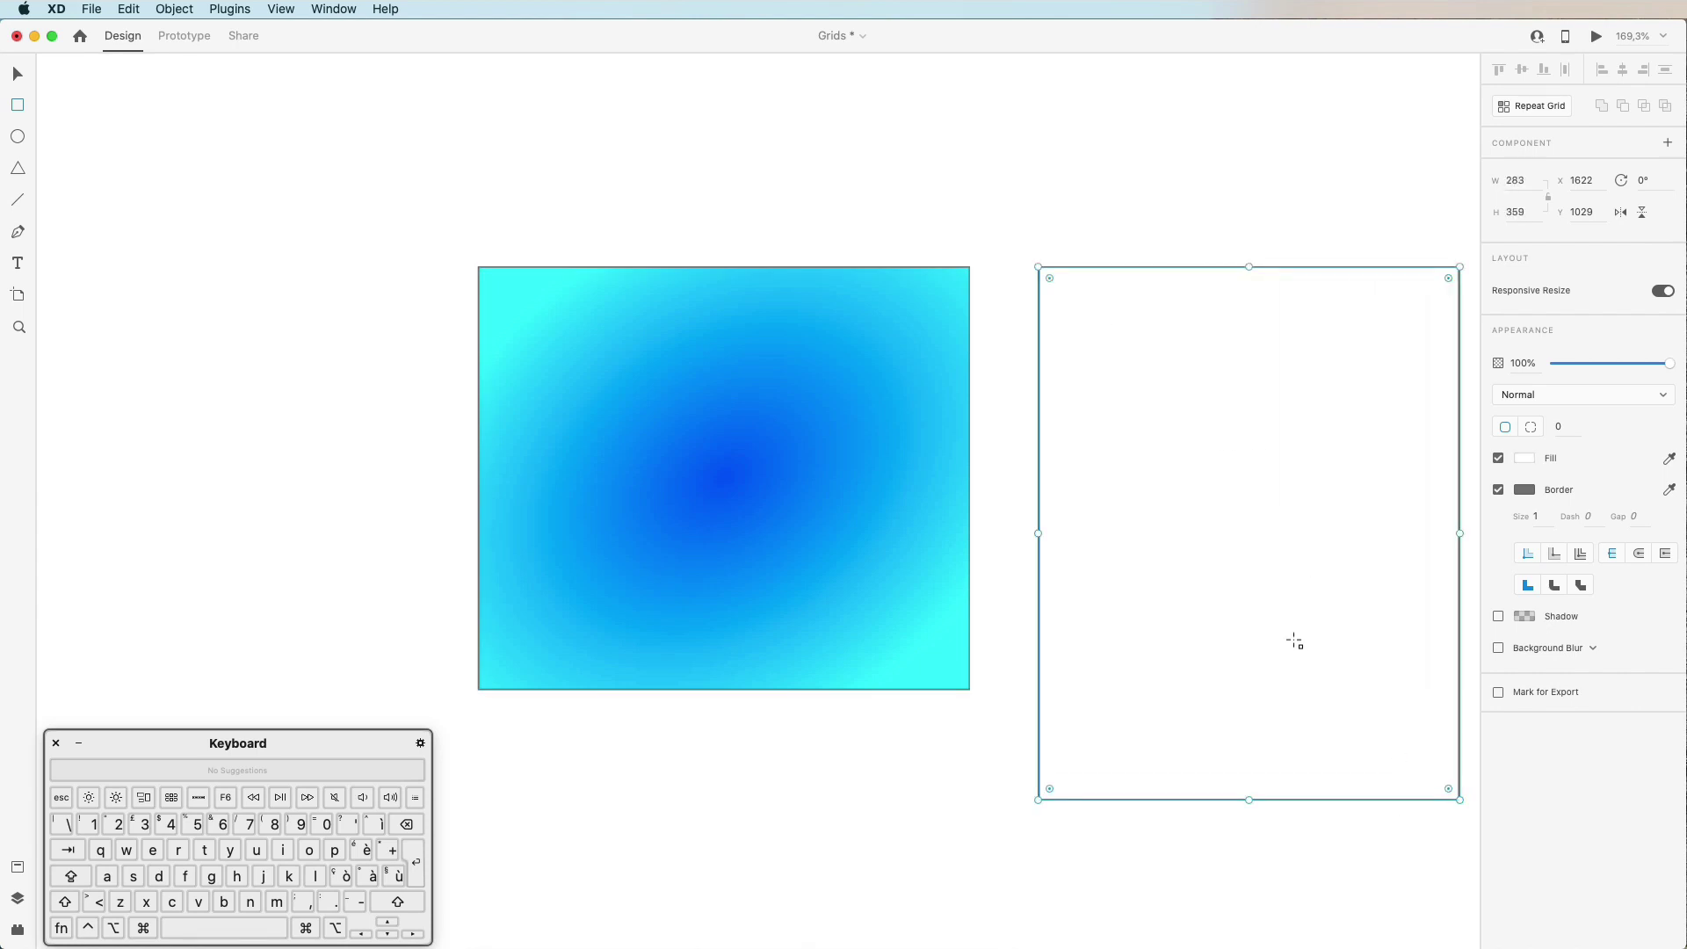
Step: Fill the new rectangle with the saved cyan swatch
scroll(1295, 642, "right", 5)
left_click(1523, 458)
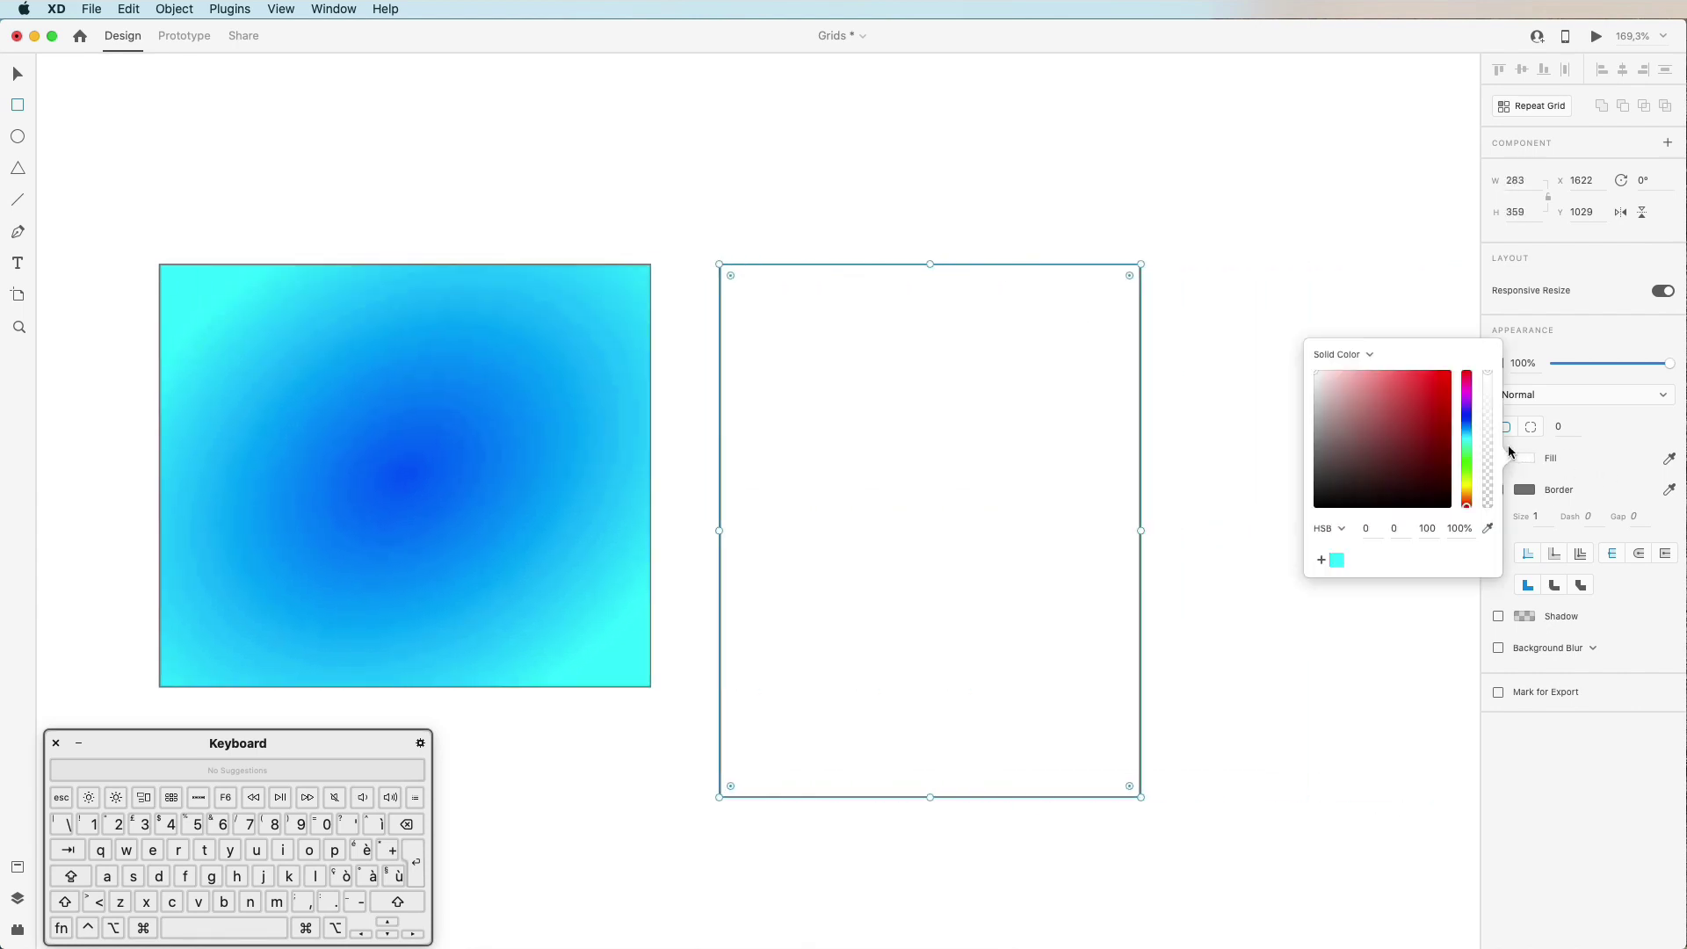
left_click(1335, 560)
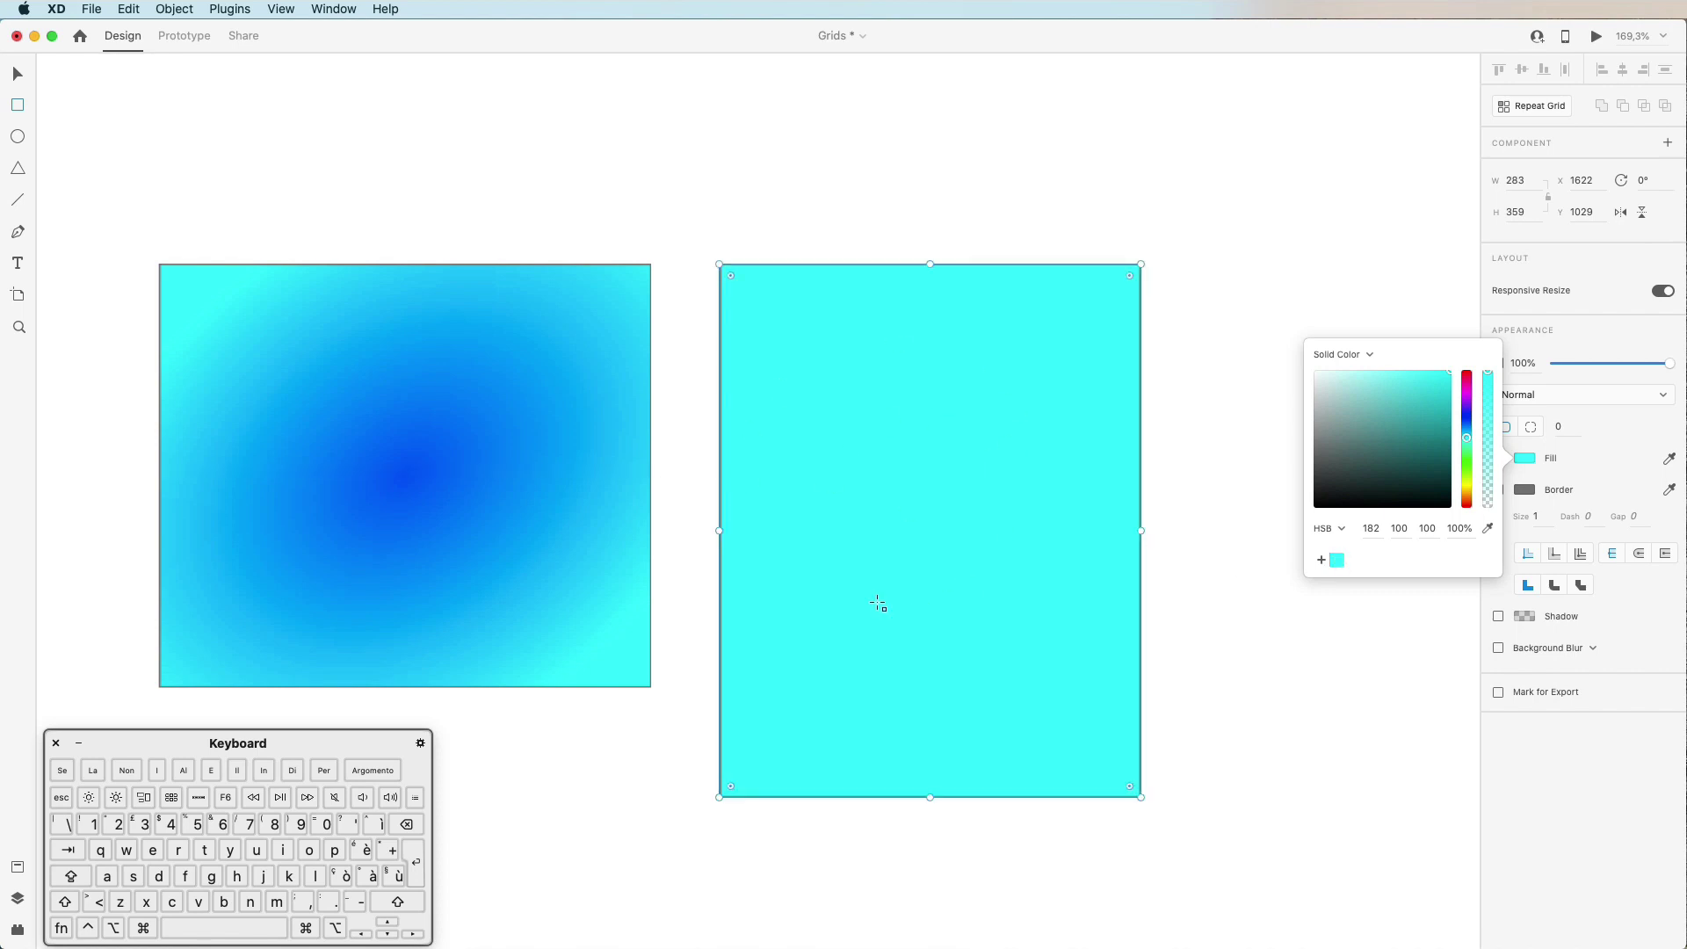
scroll(943, 501, "left", 3)
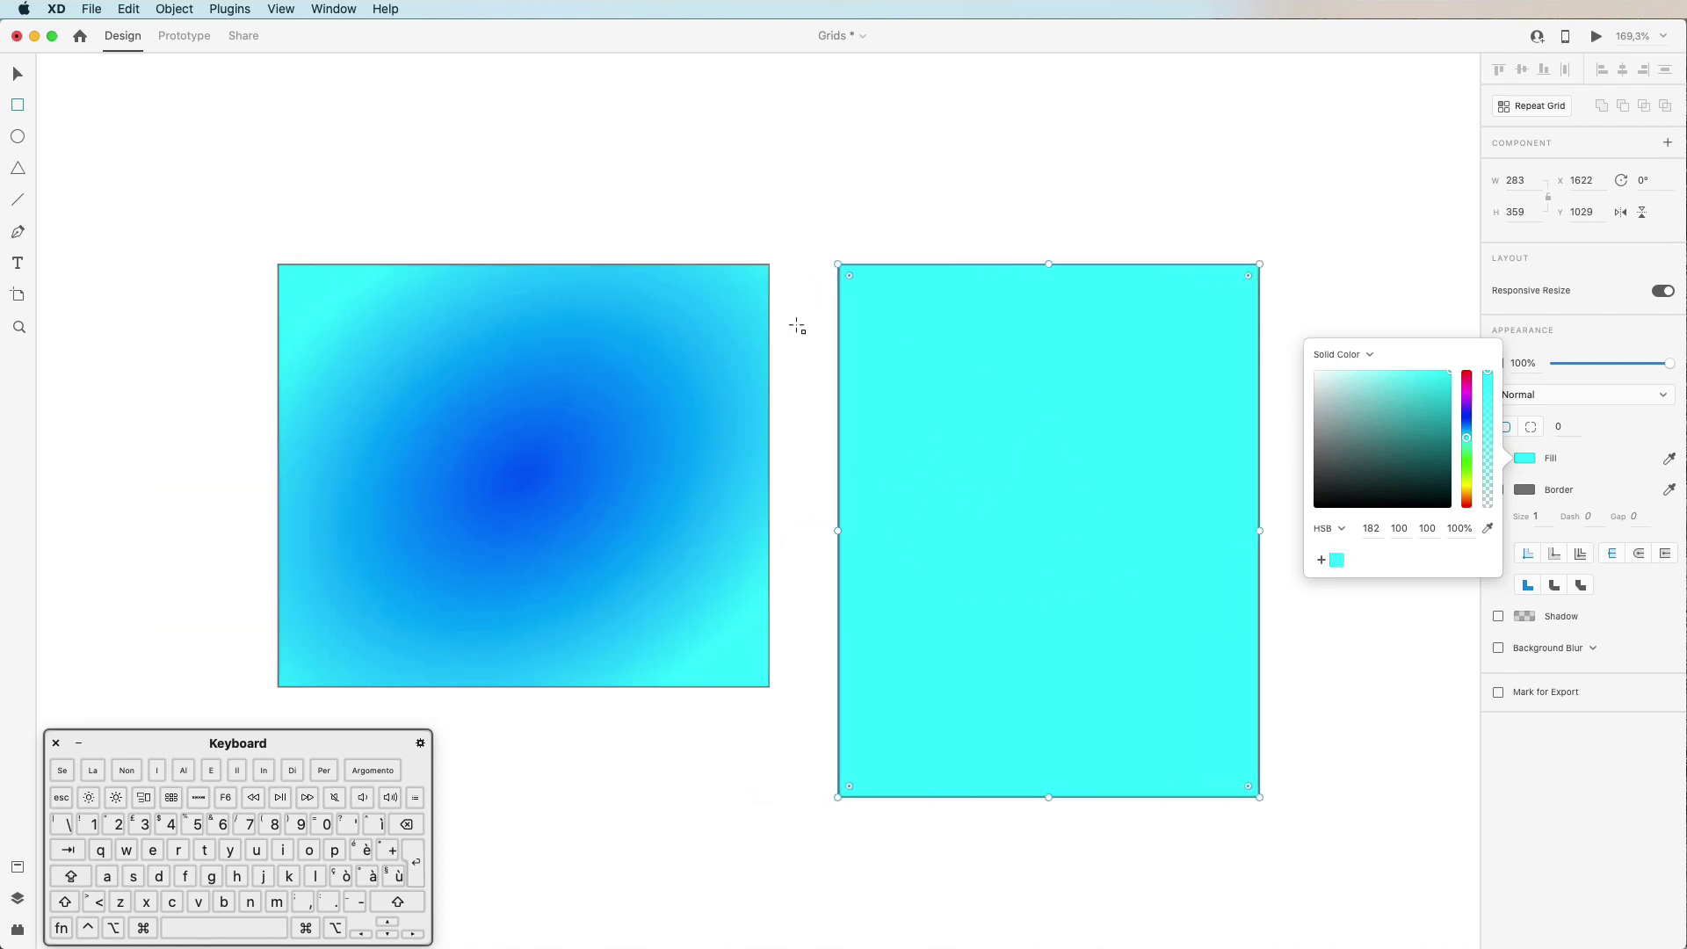
left_click(1390, 321)
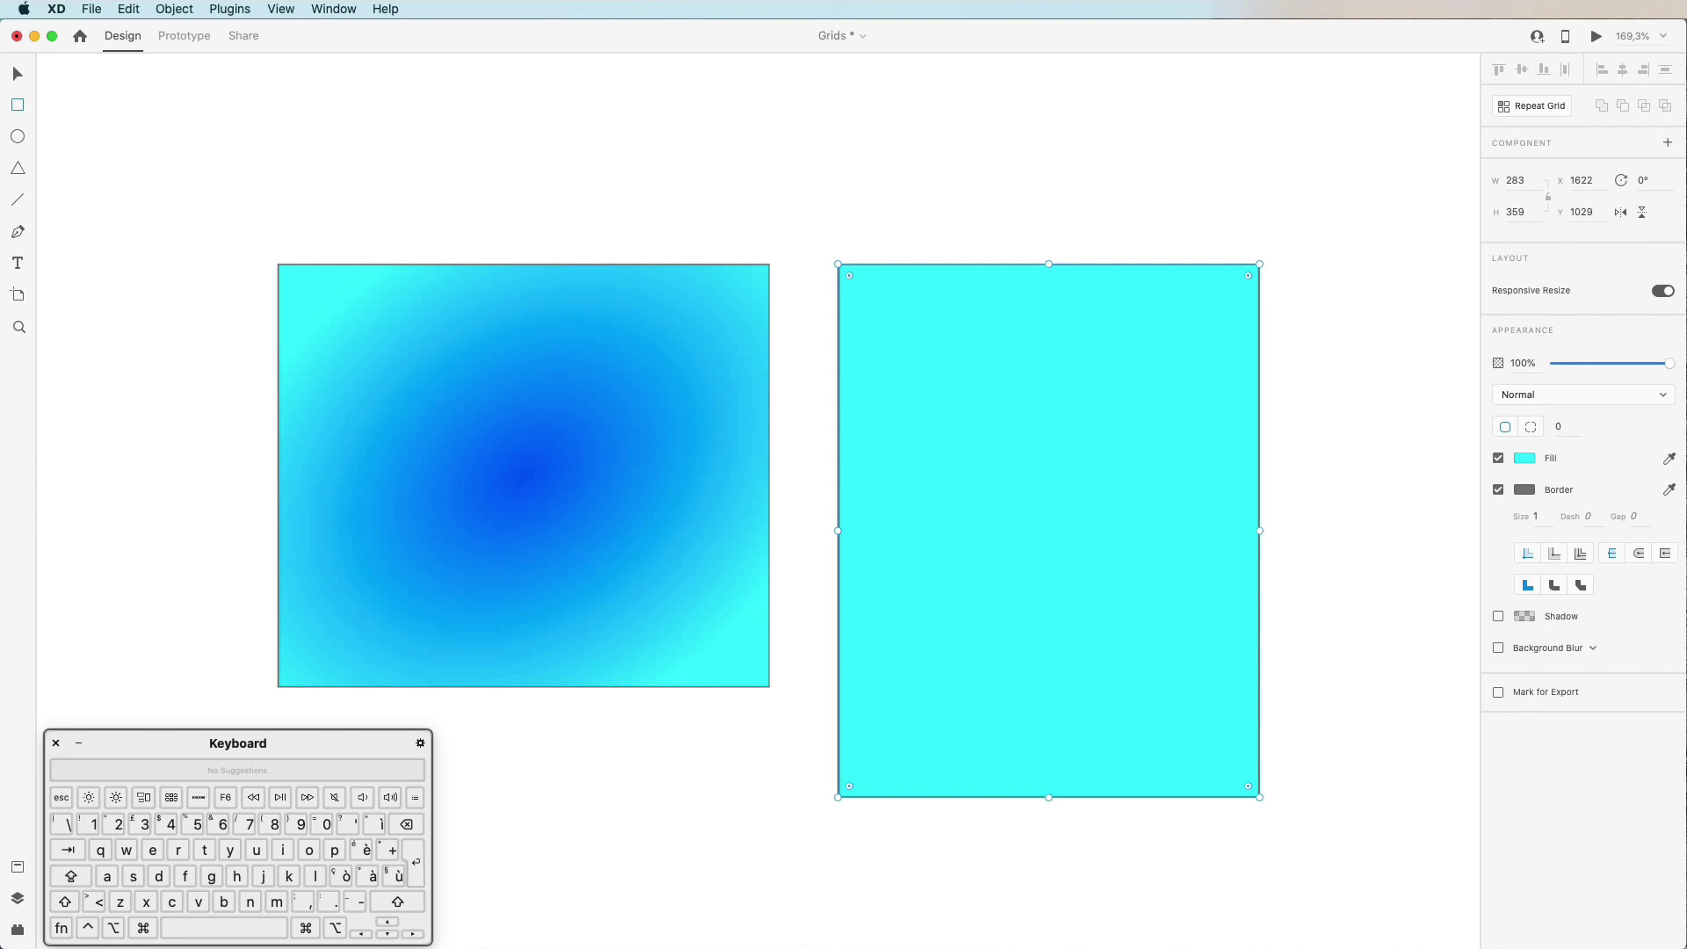
Step: Switch to the Borders document, draw a rectangle about 370 × 315 and toggle its border off and on again
key("super+grave")
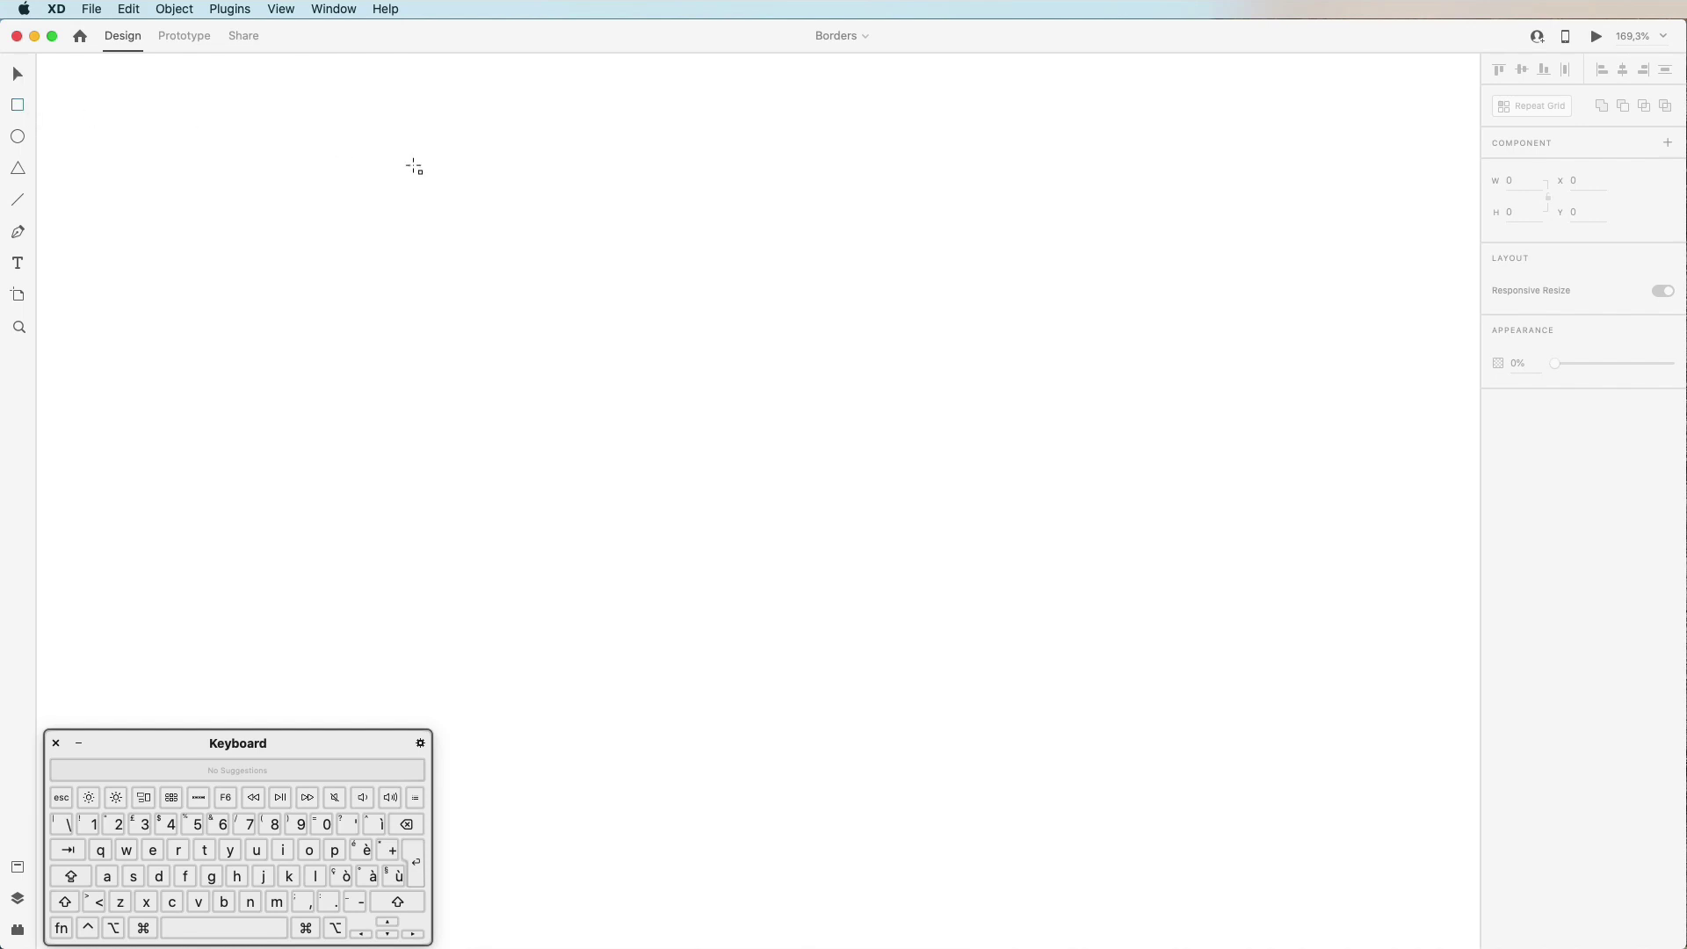
mouse_move(541, 307)
left_mouse_down()
mouse_move(799, 483)
mouse_move(1037, 742)
mouse_move(1091, 776)
left_mouse_up()
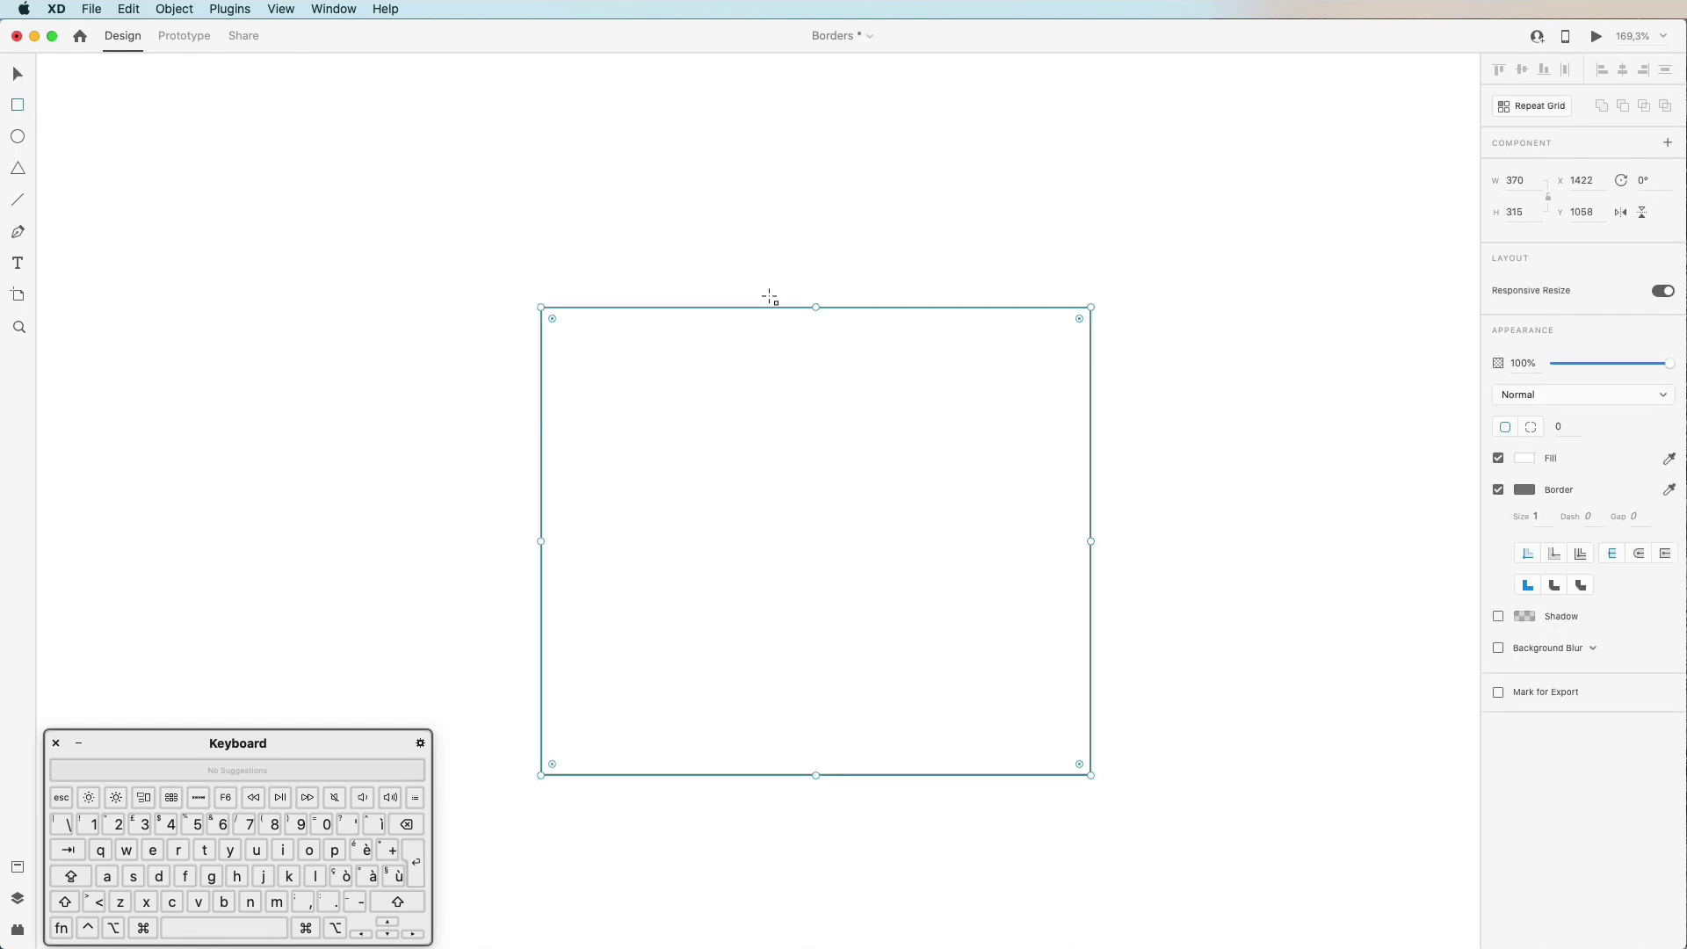
left_click(1499, 490)
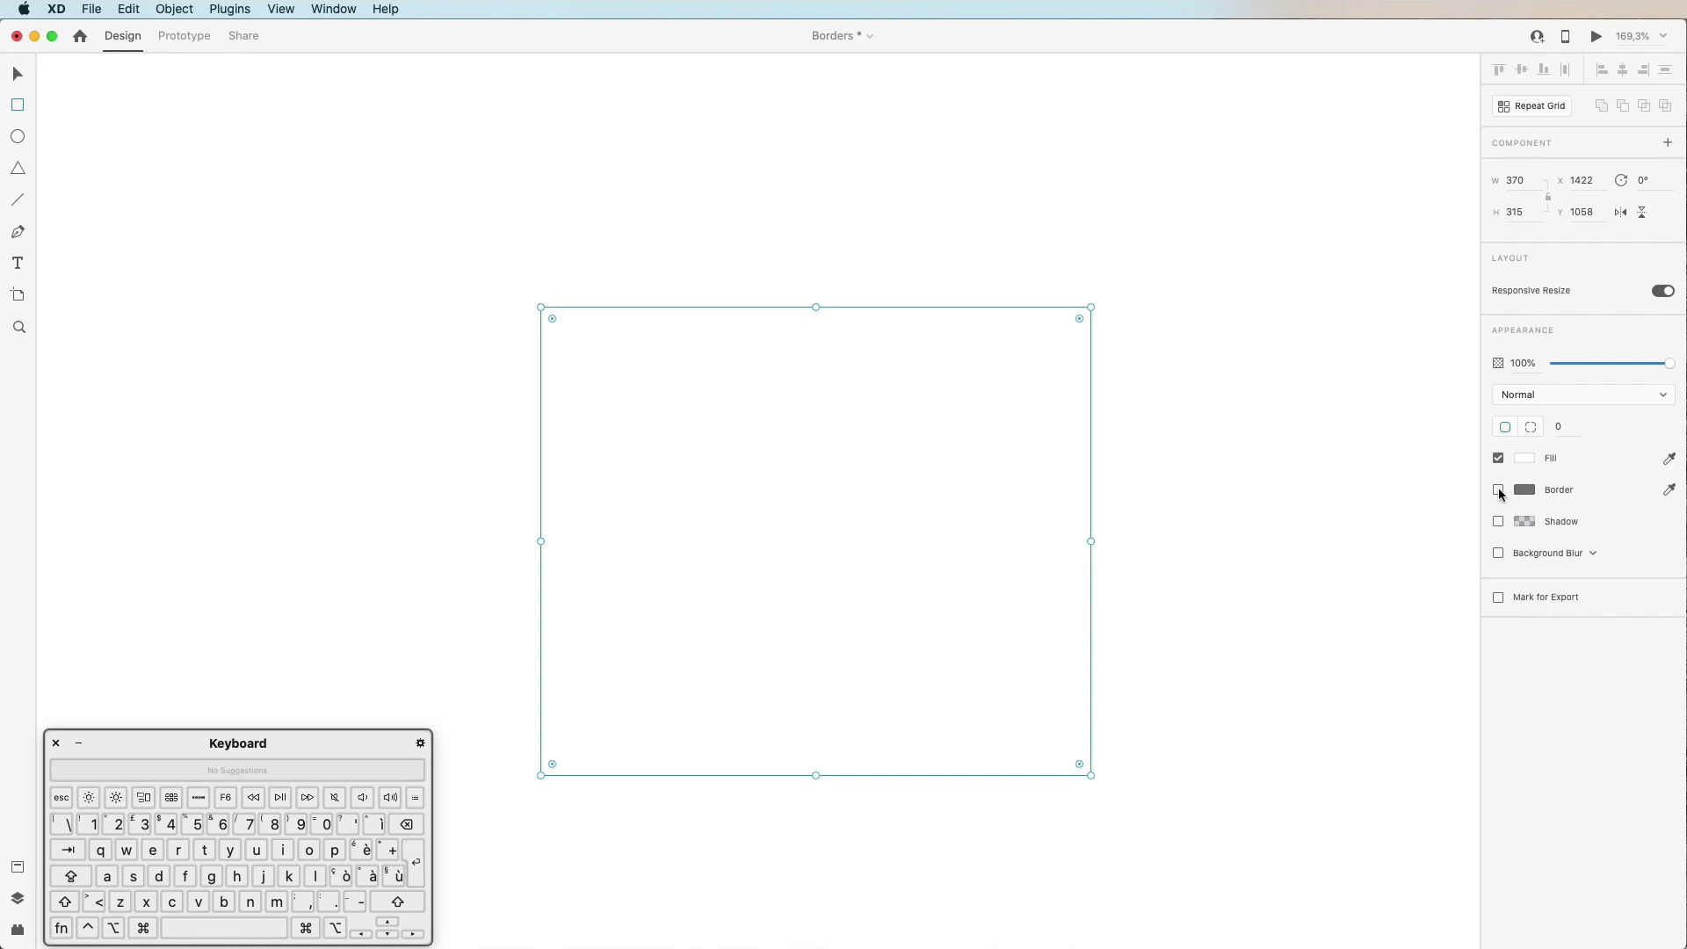
left_click(1498, 490)
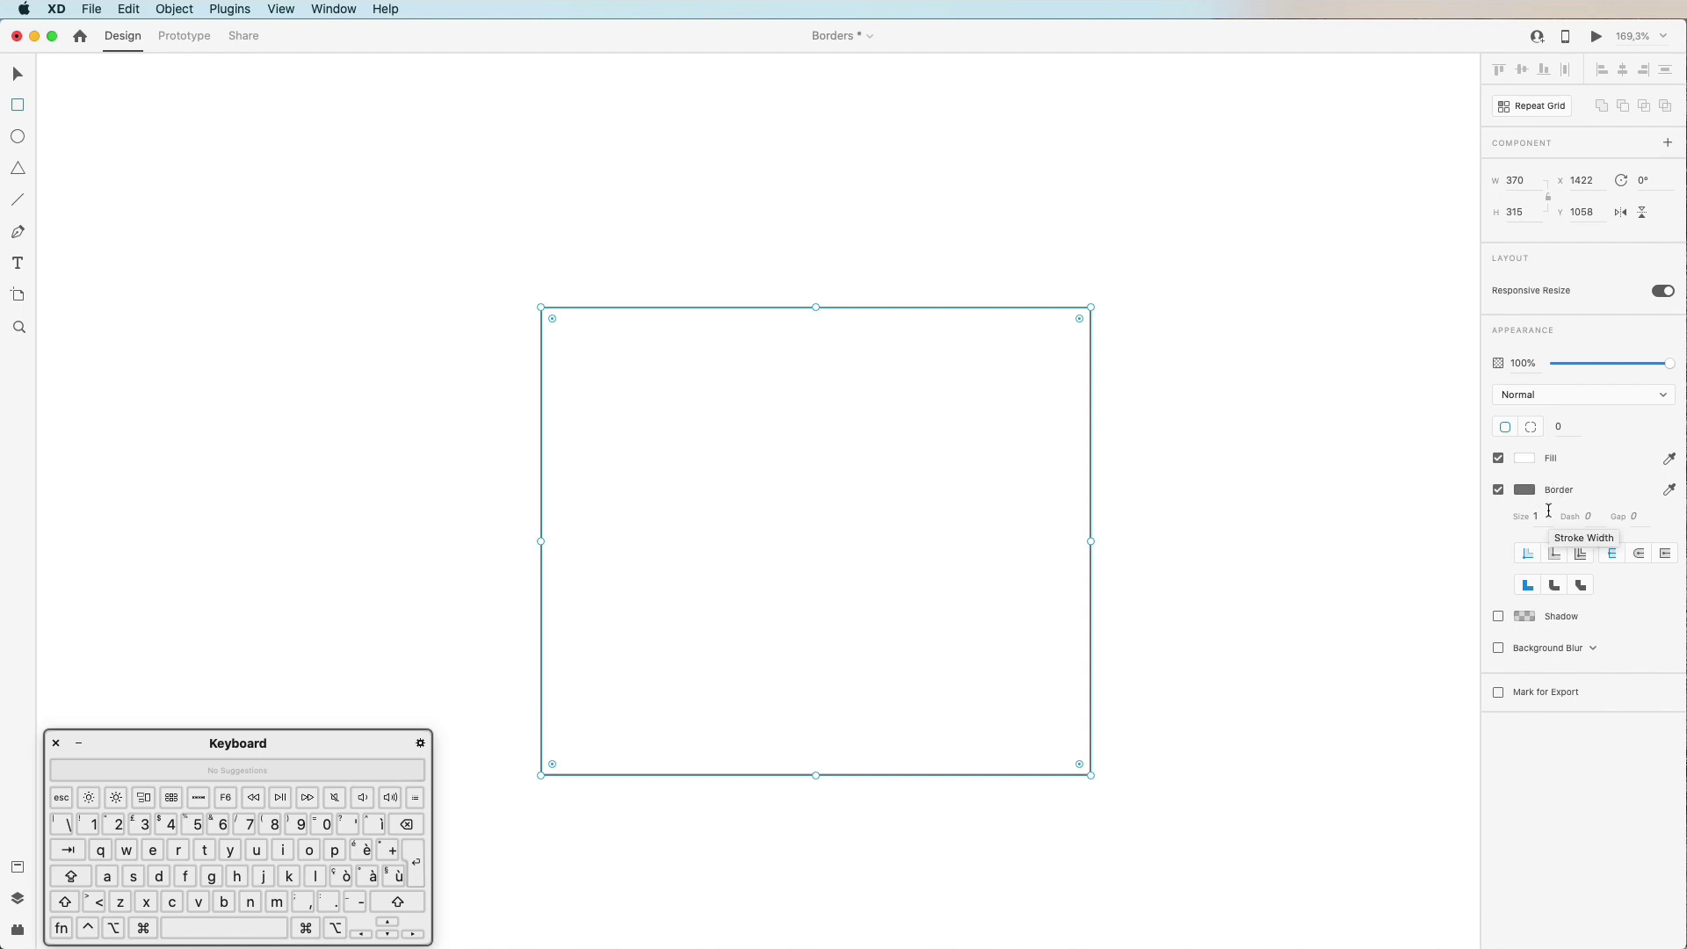
Step: Set the rectangle's border size to 15
left_click(1544, 514)
key("Up")
key("Up")
key("Up")
key("Up")
key("Up")
key("Up")
key("Up")
key("Up")
key("Up")
key("Up")
key("Up")
key("Up")
key("Up")
key("Up")
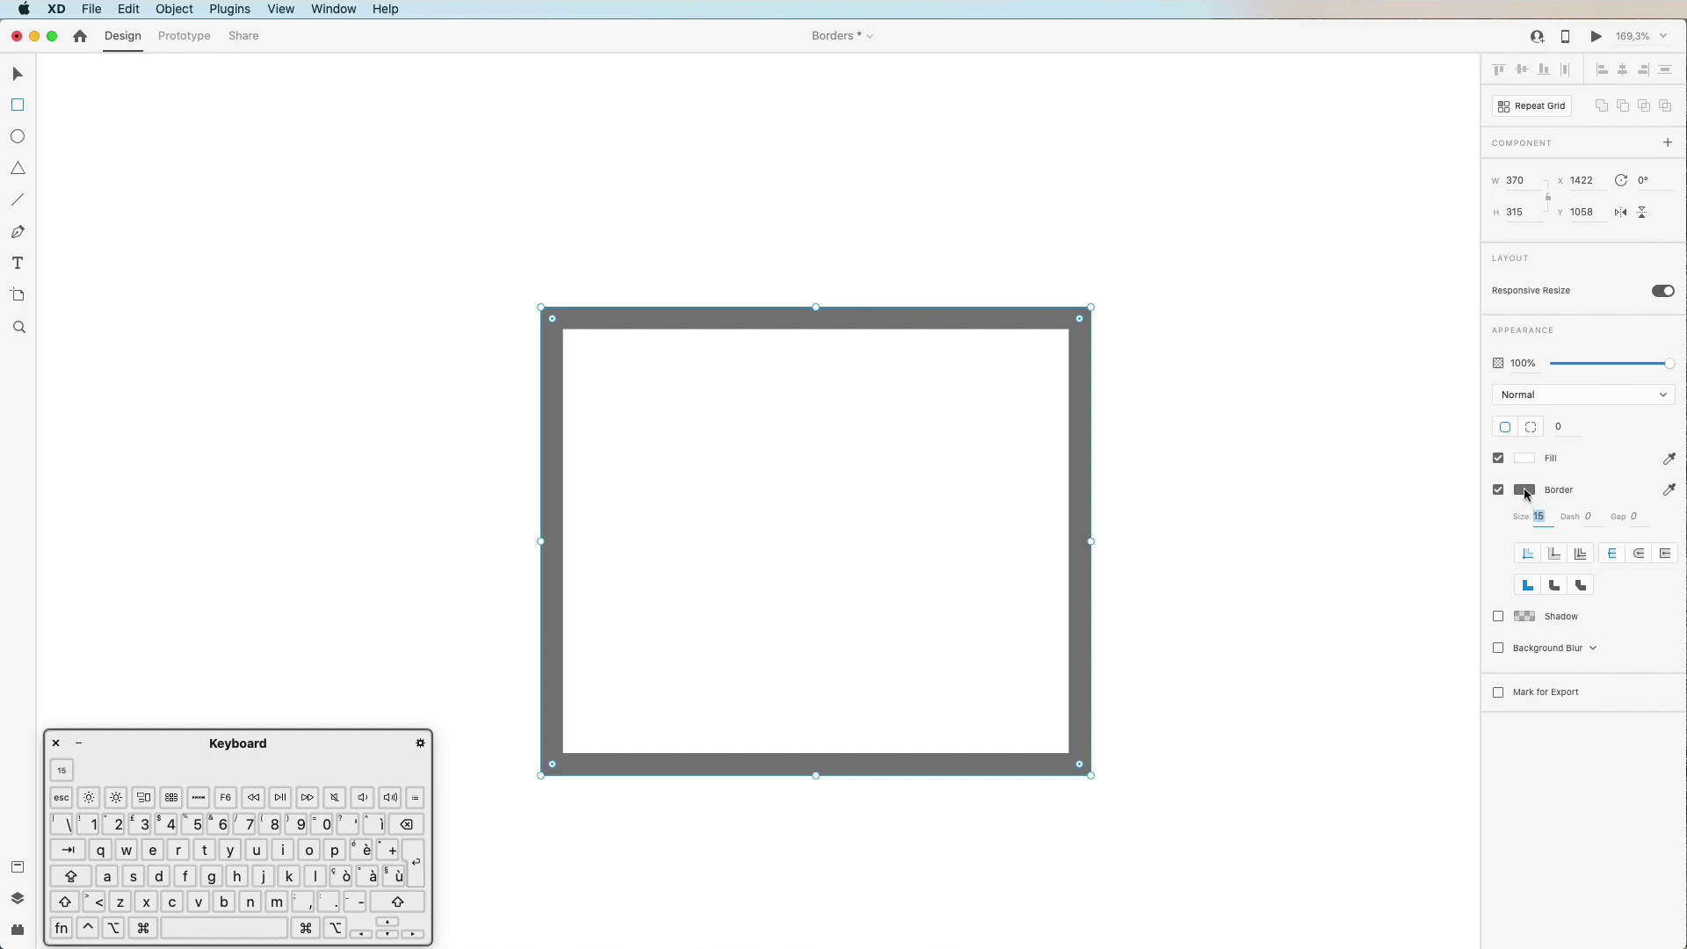
Step: Set the border colour to blue, HSB 219, 100, 100, at 100% opacity
left_click(1524, 489)
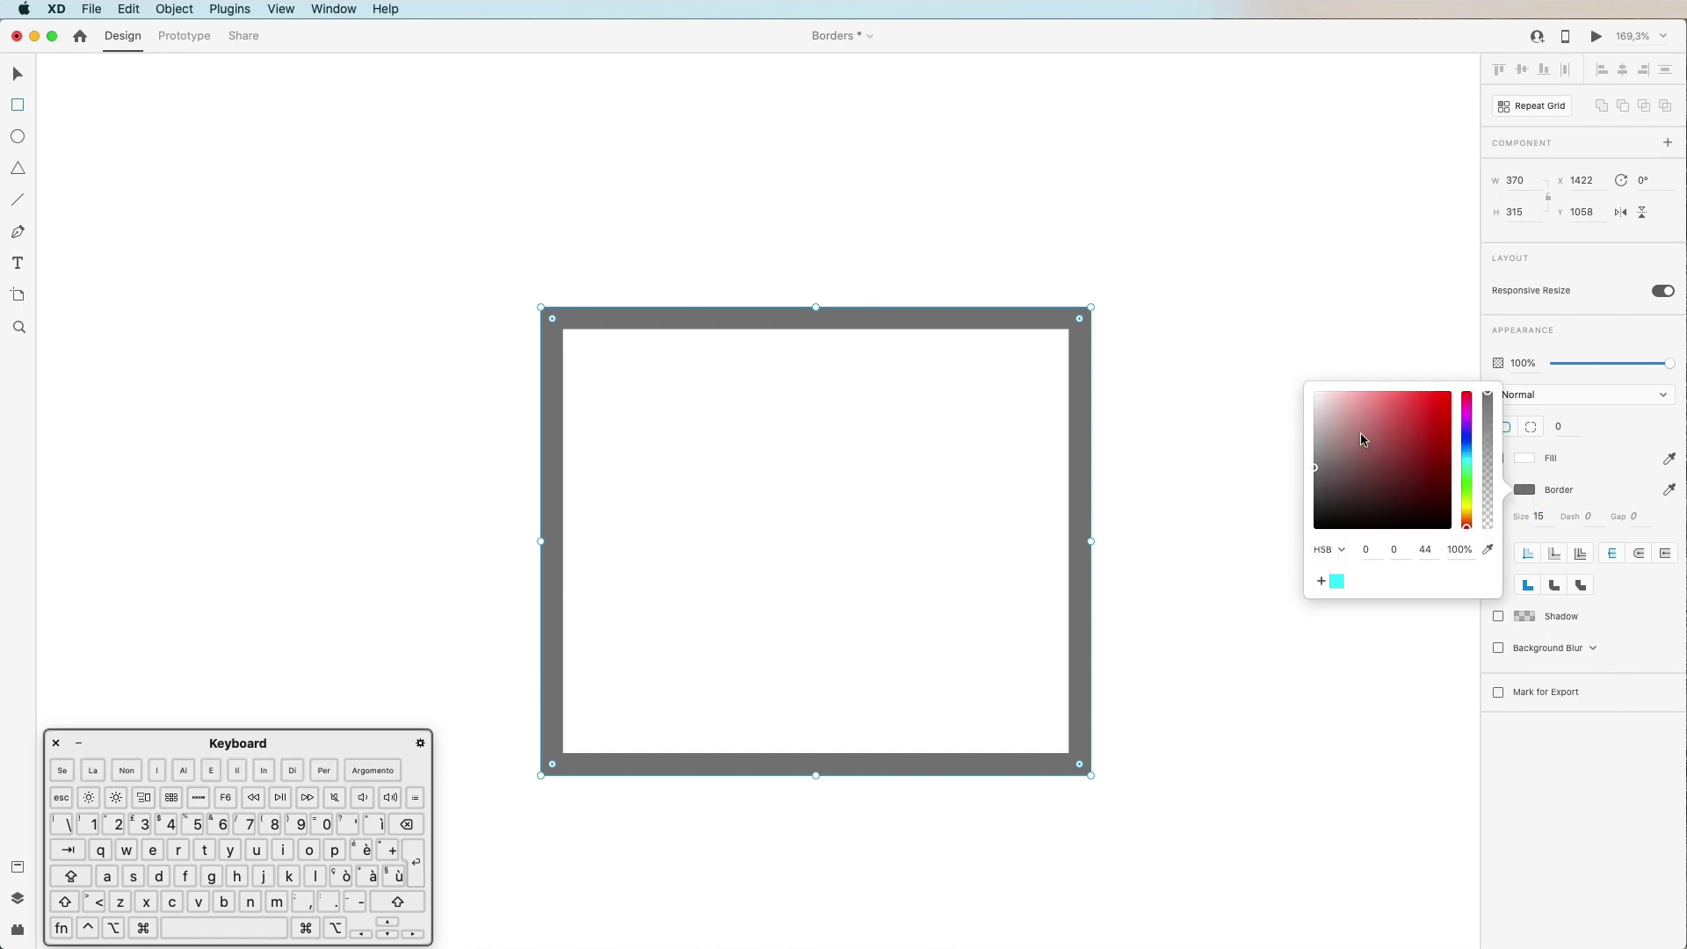
mouse_move(1385, 449)
left_mouse_down()
mouse_move(1416, 382)
mouse_move(1468, 397)
mouse_move(1482, 444)
mouse_move(1507, 392)
left_mouse_up()
left_click_drag(1465, 463, 1475, 441)
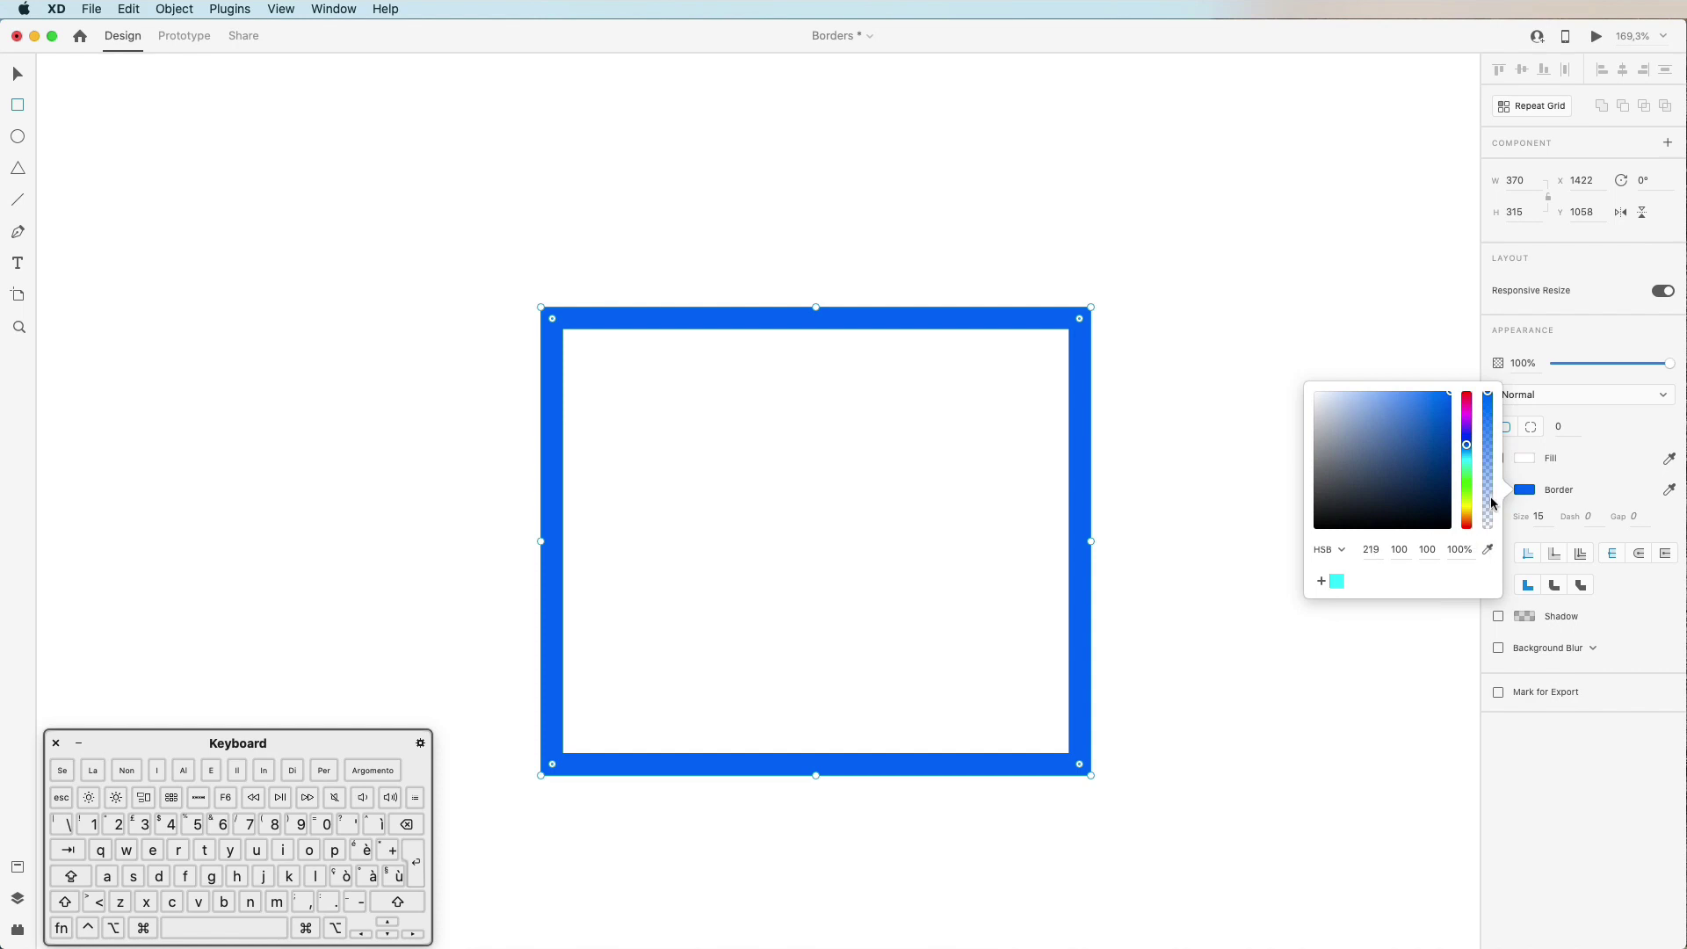
mouse_move(1489, 395)
left_mouse_down()
mouse_move(1491, 525)
mouse_move(1490, 391)
left_mouse_up()
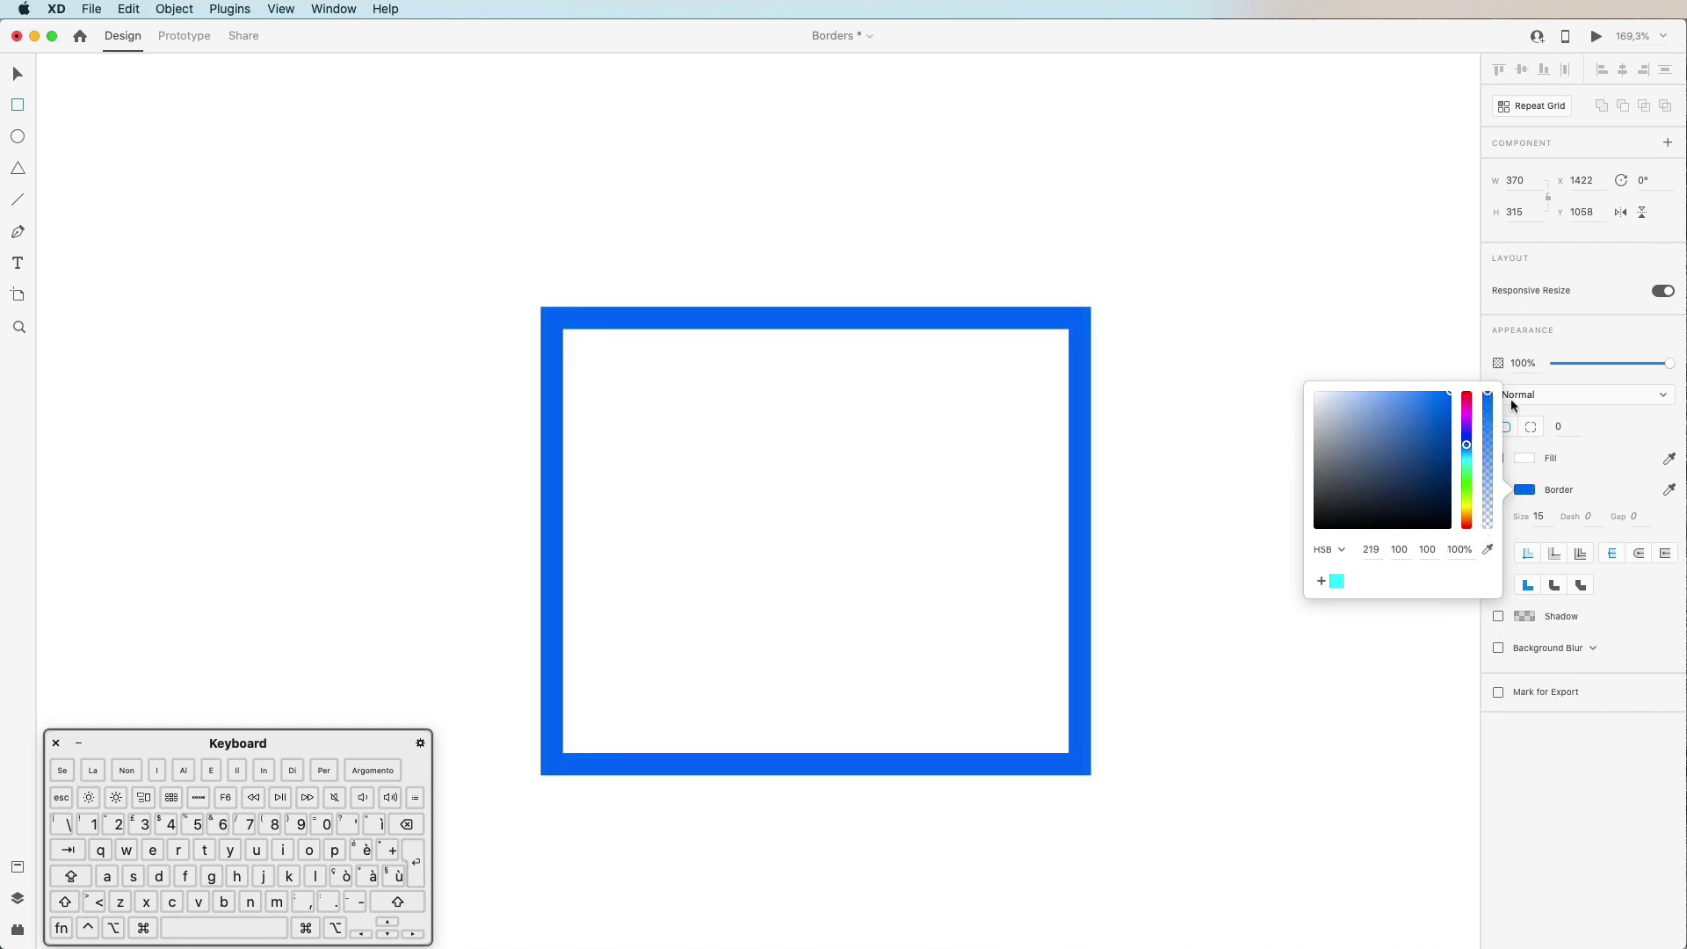
Step: Switch the border's colour model from HSB to RGB, and on to Hex
left_click(1342, 551)
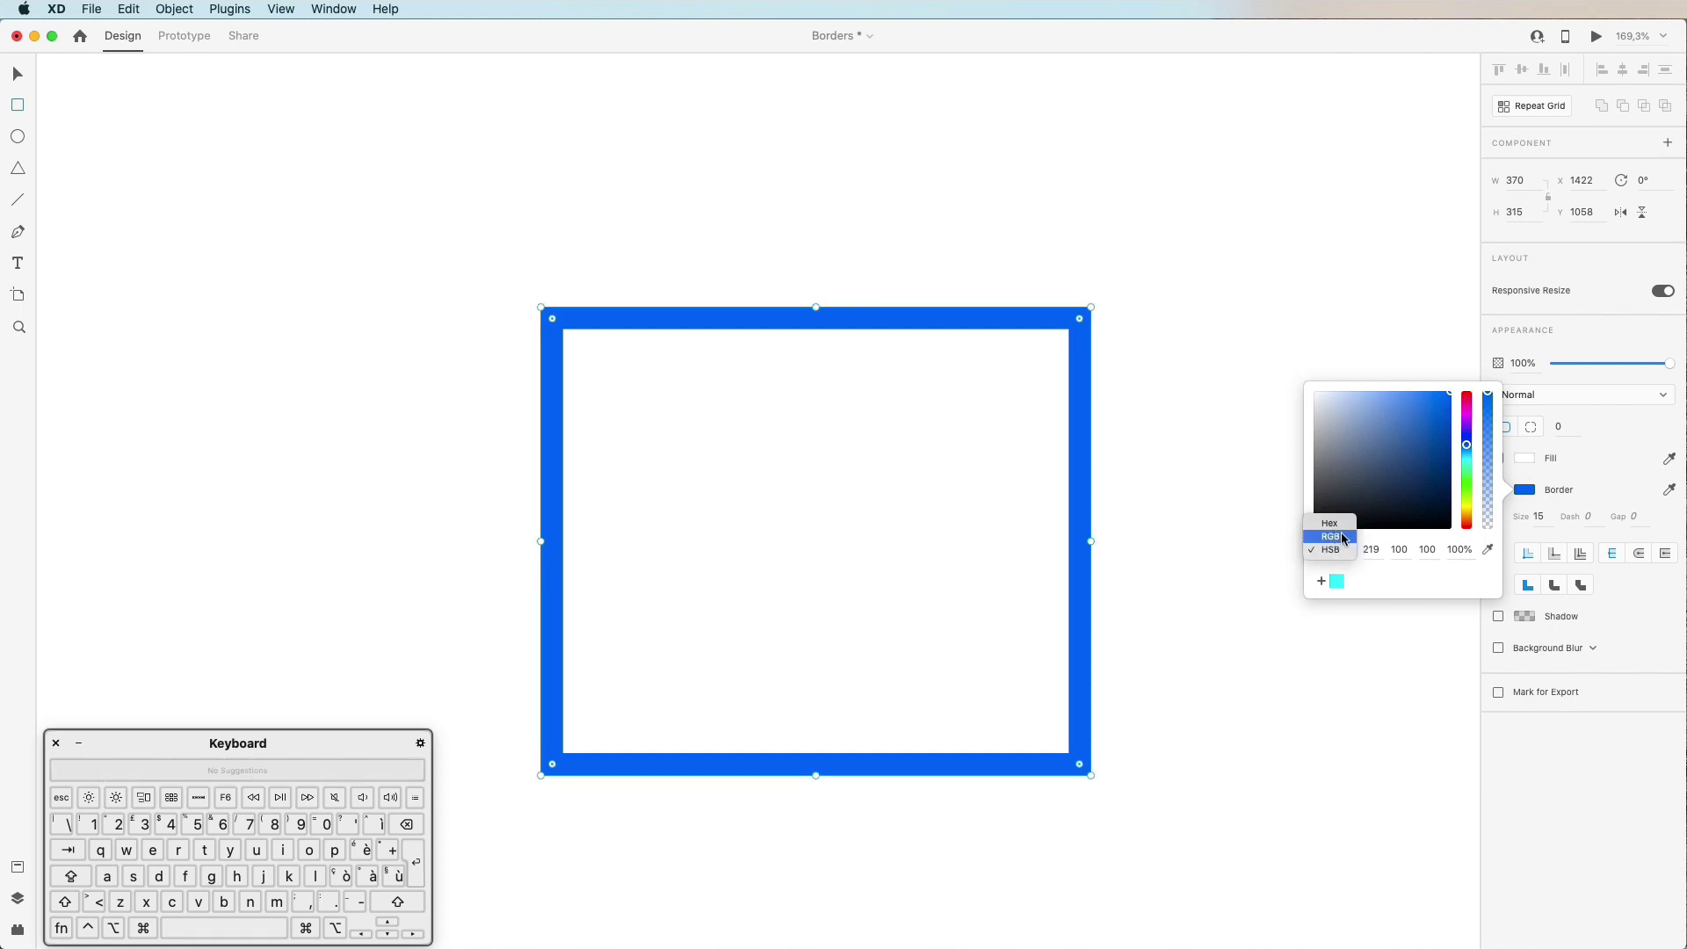
left_click(1342, 537)
left_click(1342, 537)
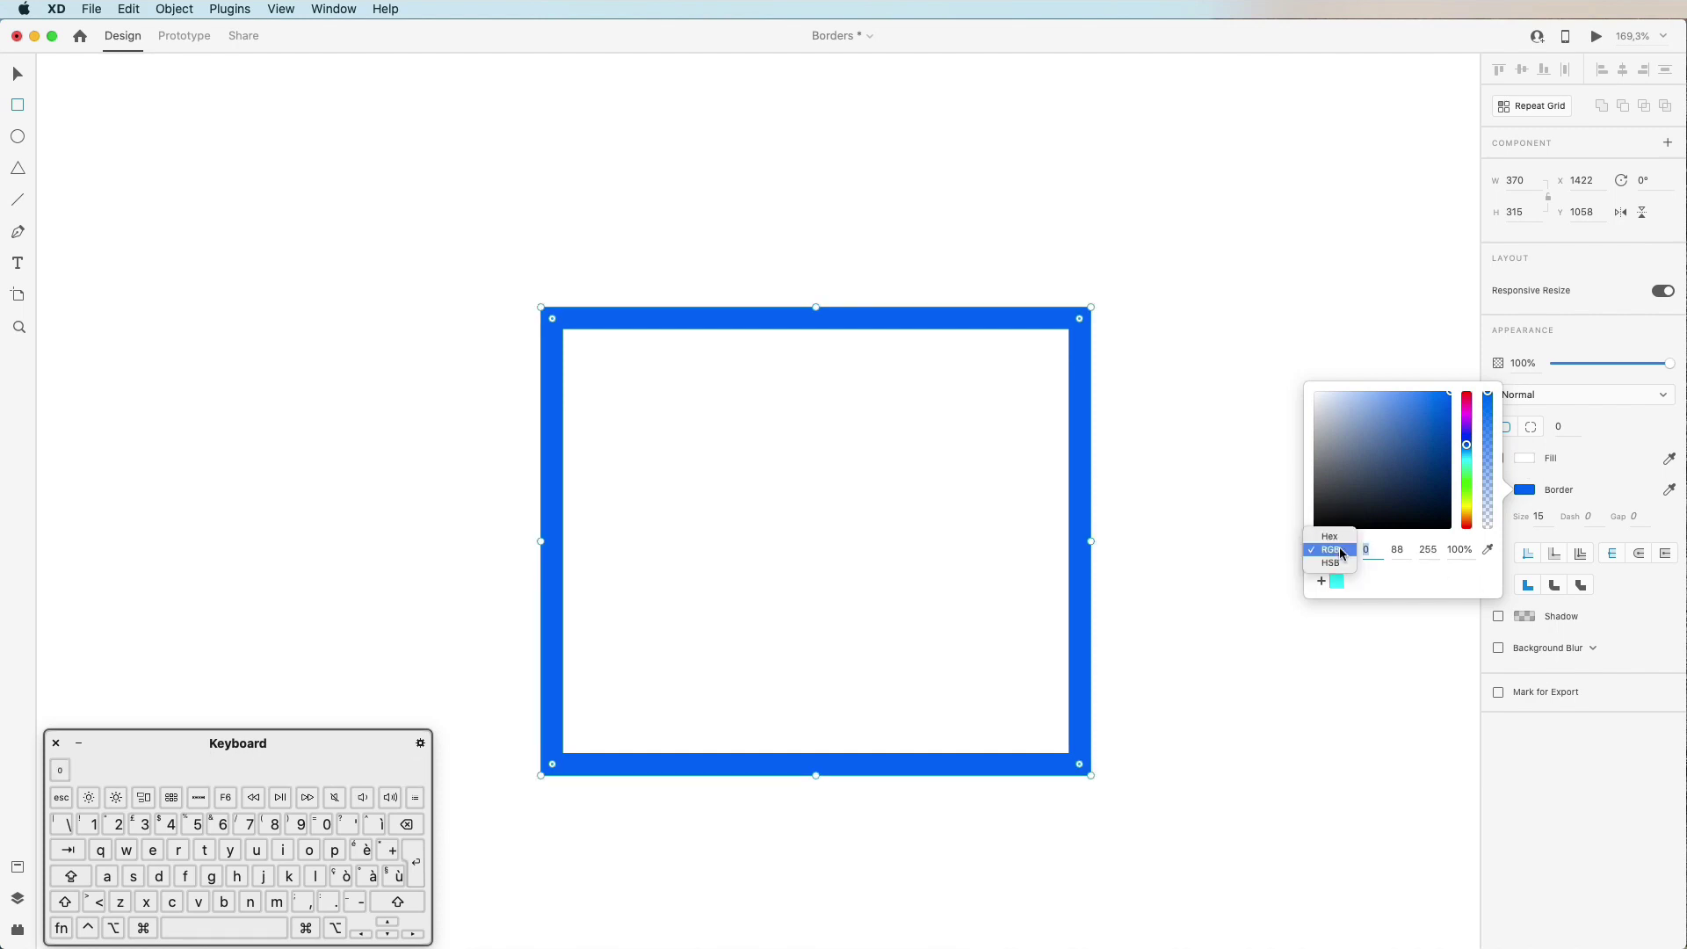
left_click(1342, 537)
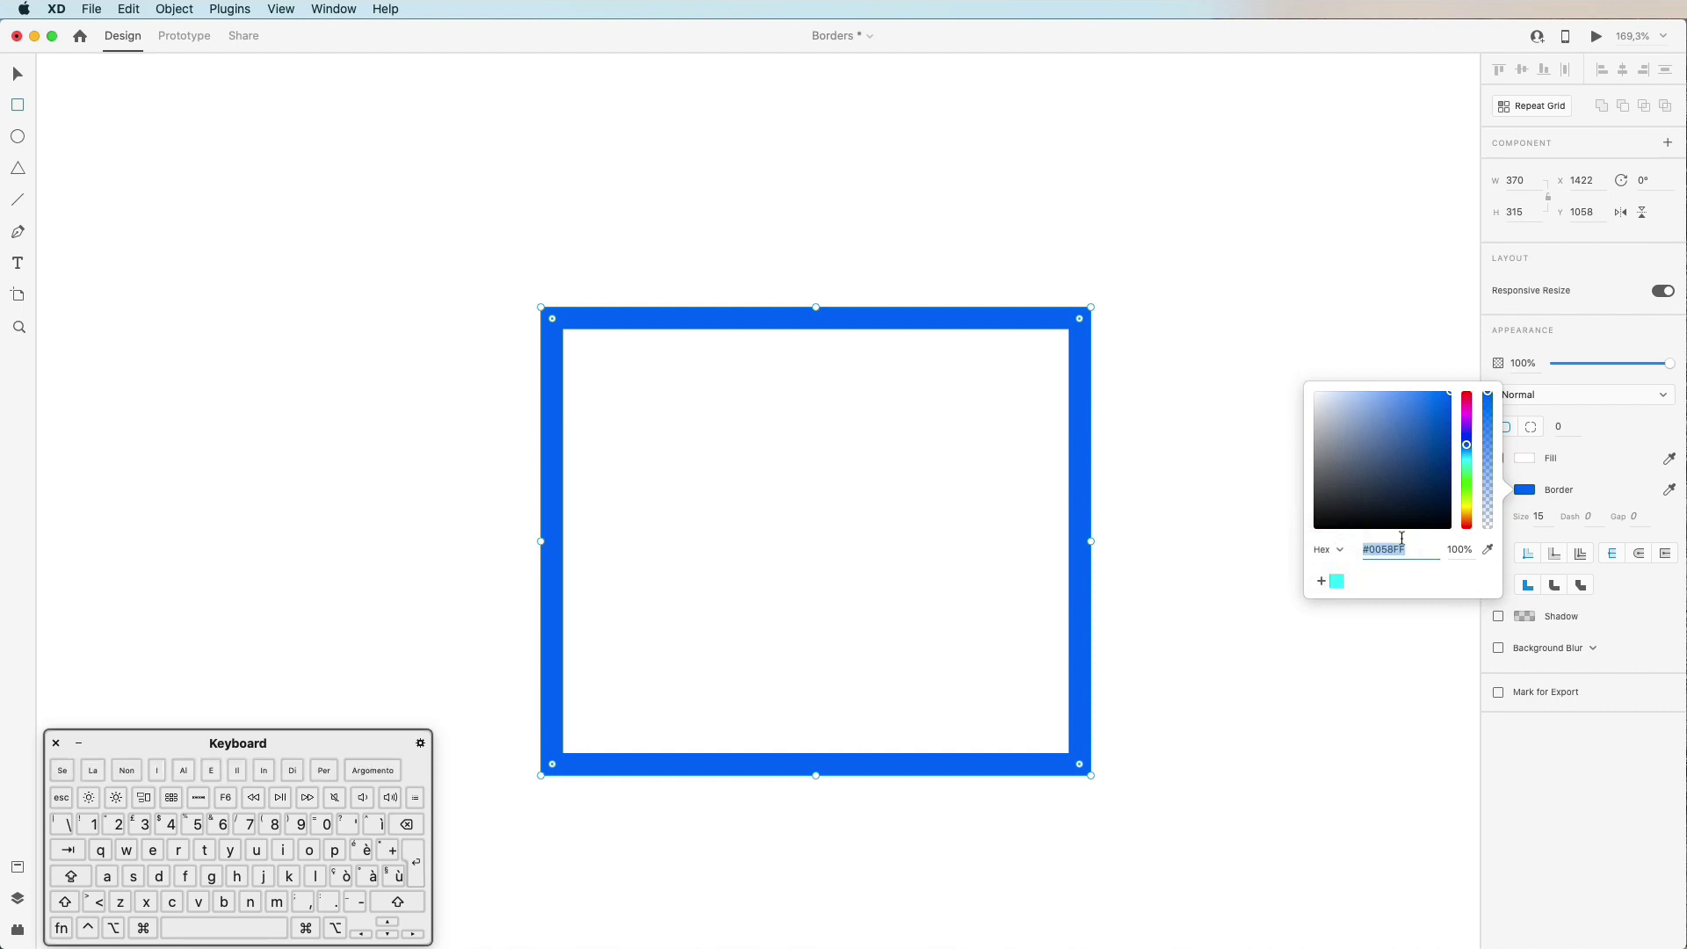
left_click(1581, 489)
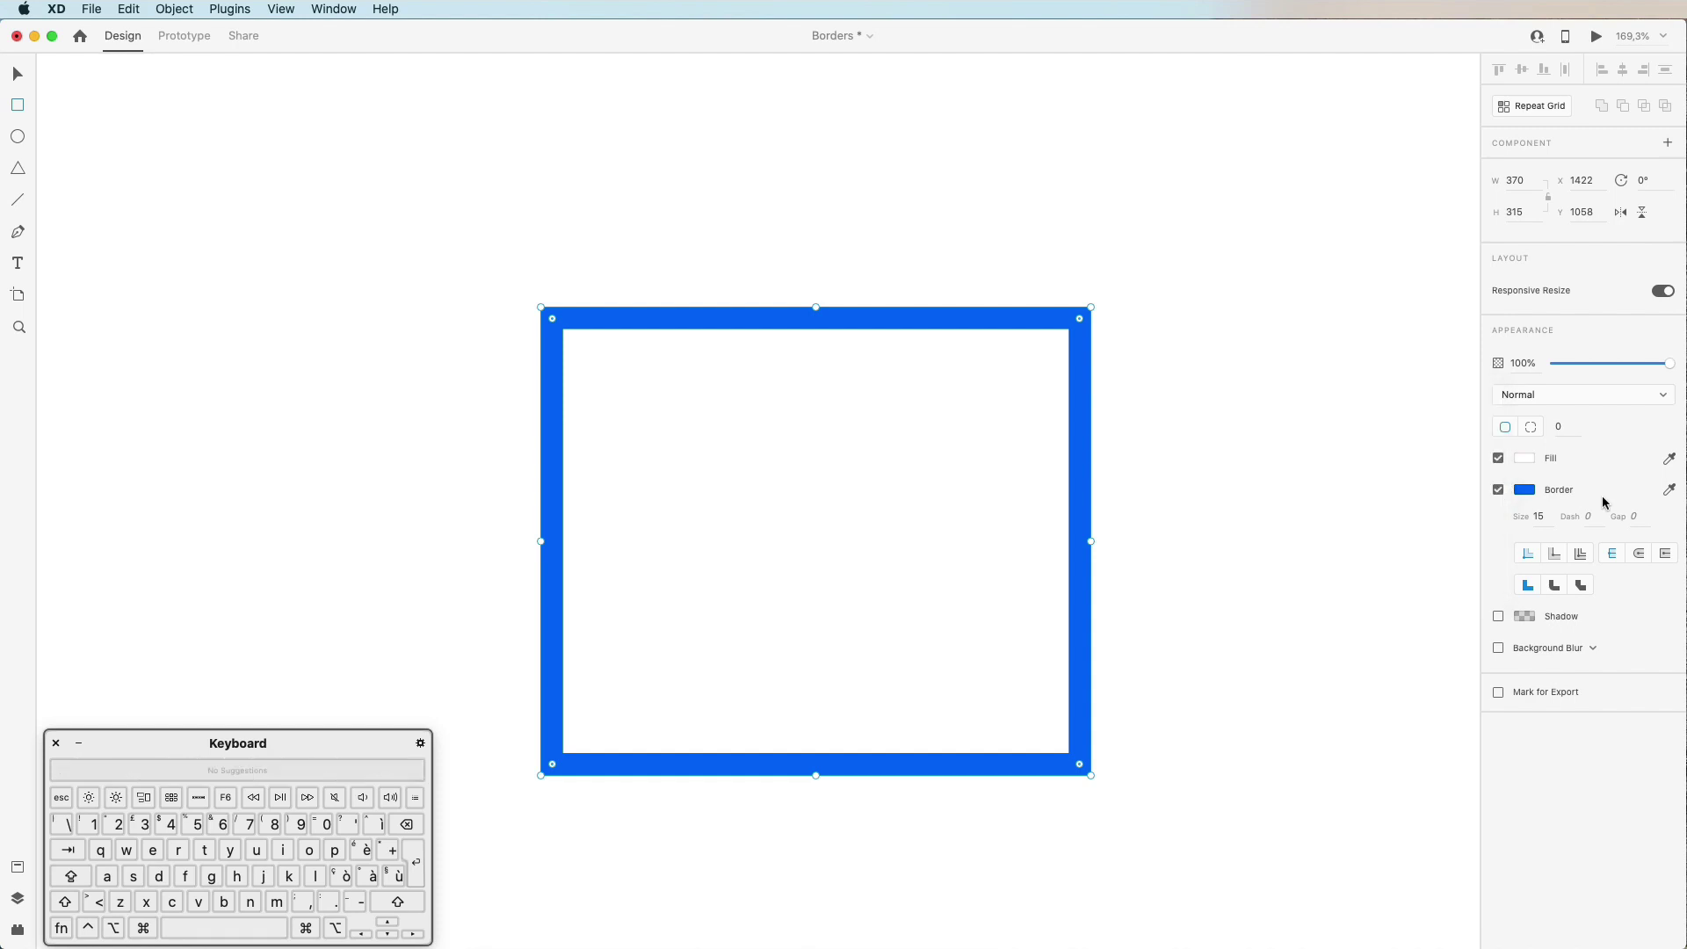
Step: Raise the border's dash length step by step to 21
left_click(1596, 516)
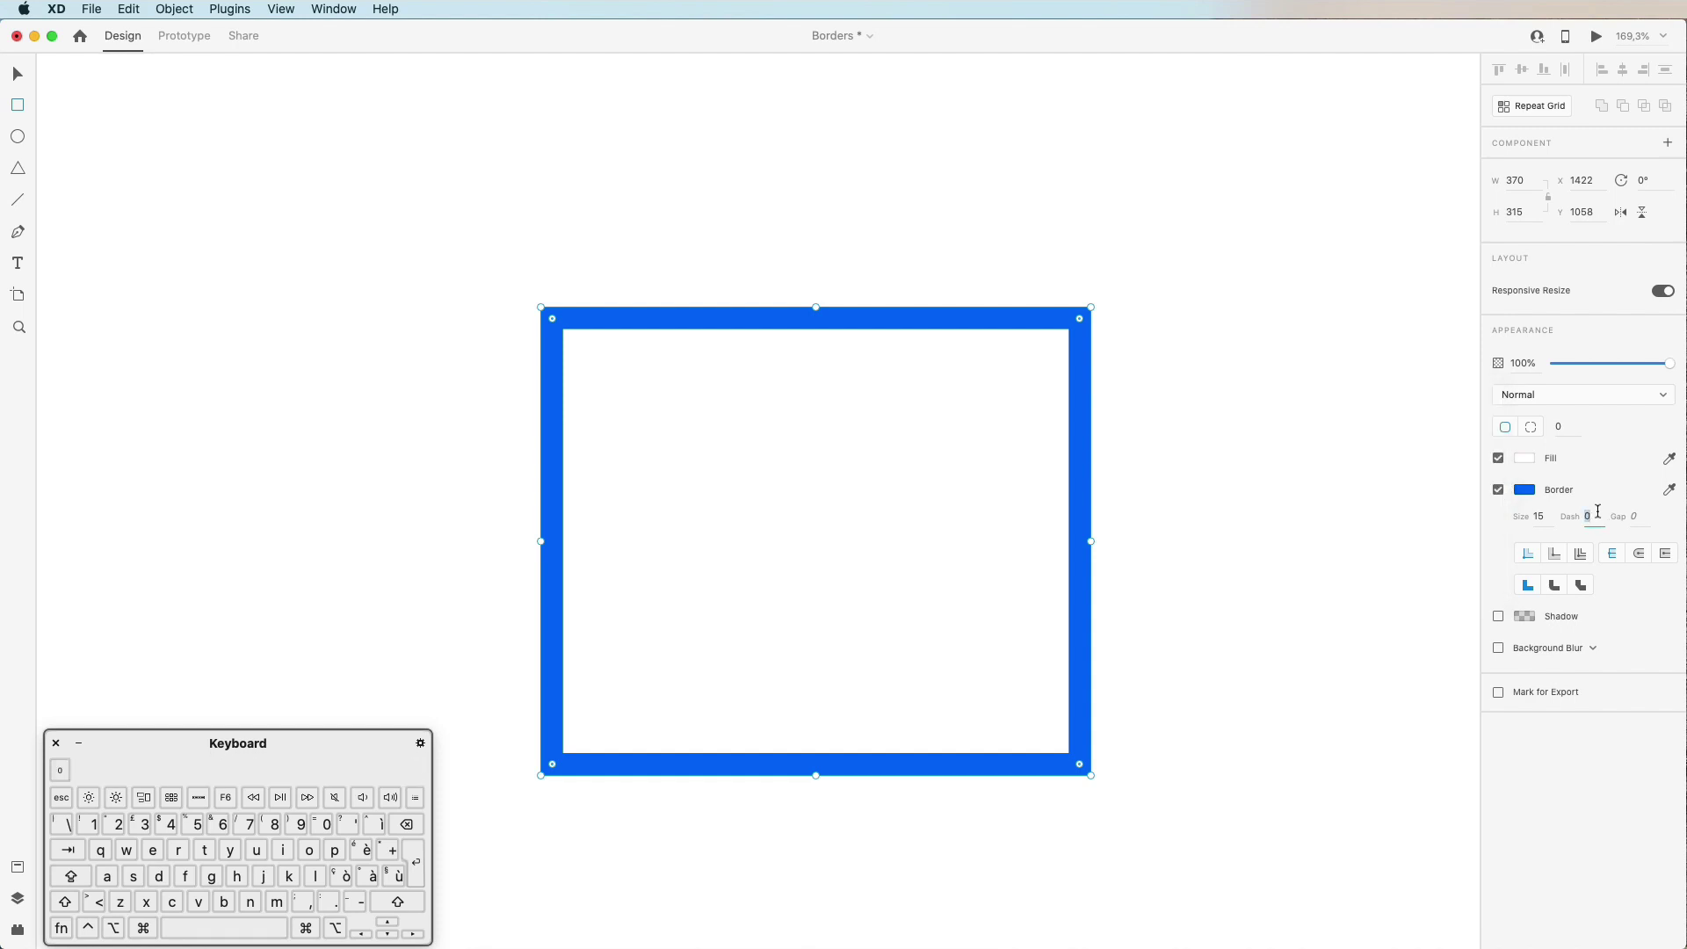
key("Up")
key("Up")
key("Up")
key("Up")
key("Up")
key("Up")
key("Up")
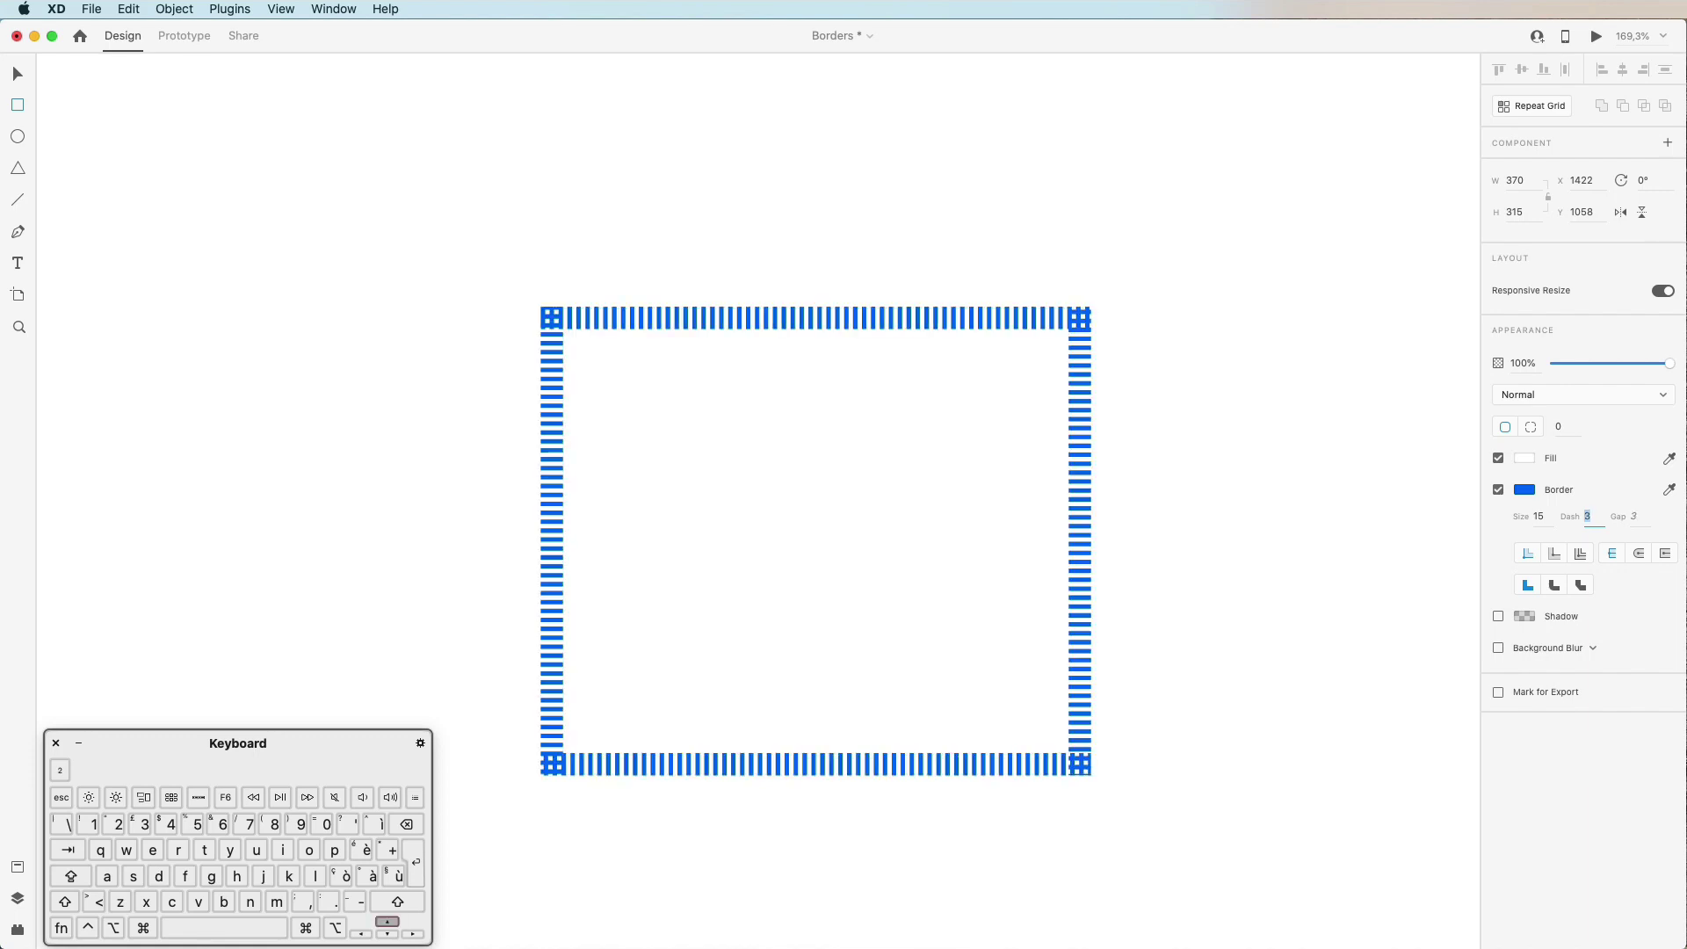
key("Up")
key("Up")
key("Up")
key("Up")
key("Up")
key("Up")
key("Up")
key("Up")
key("Up")
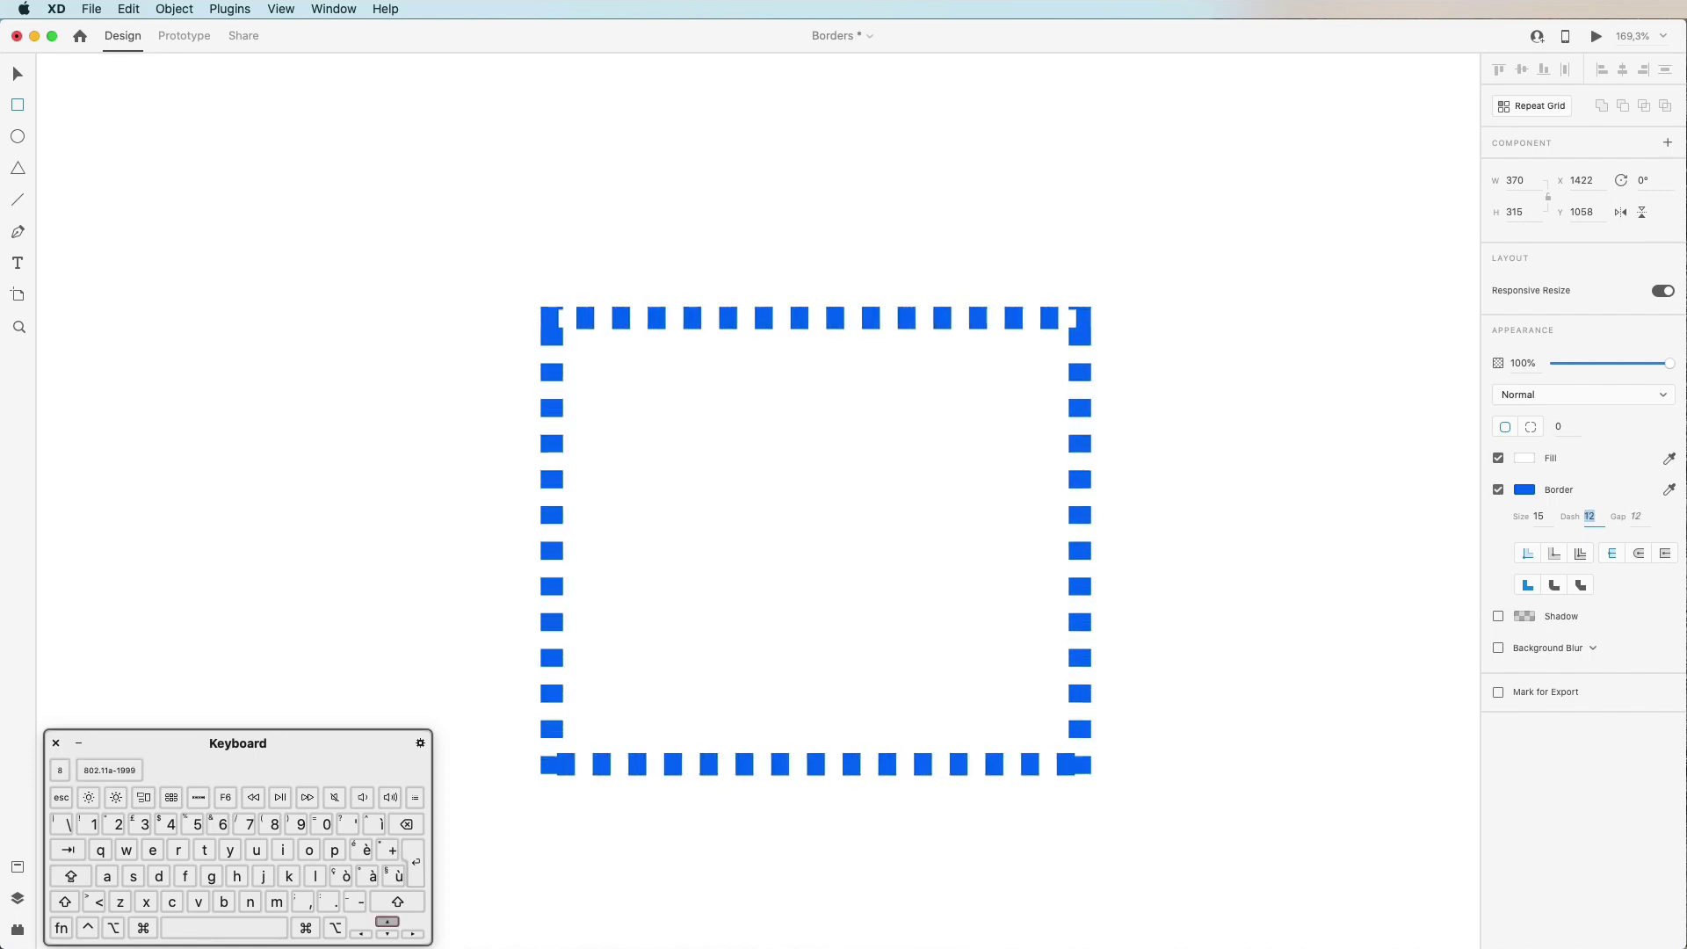
key("Up")
key("Up")
key("Up")
key("Up")
key("Up")
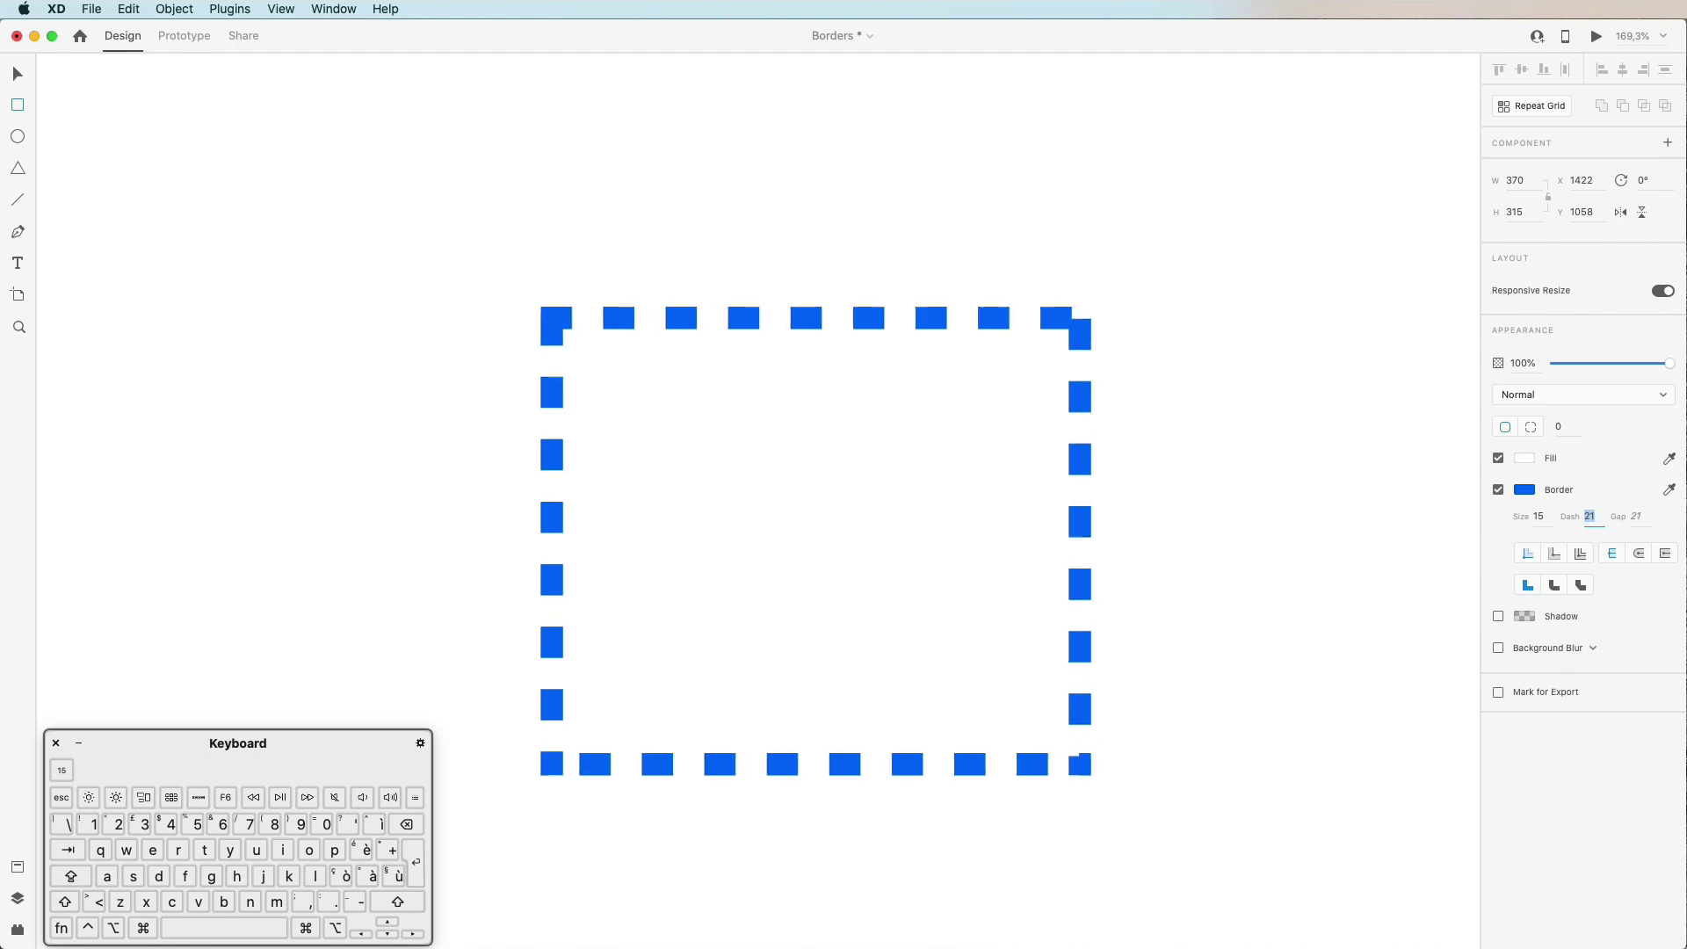
Step: Vary the gap between the border's dashes up and down, ending at 9
key("Tab")
key("Up")
key("Up")
key("Up")
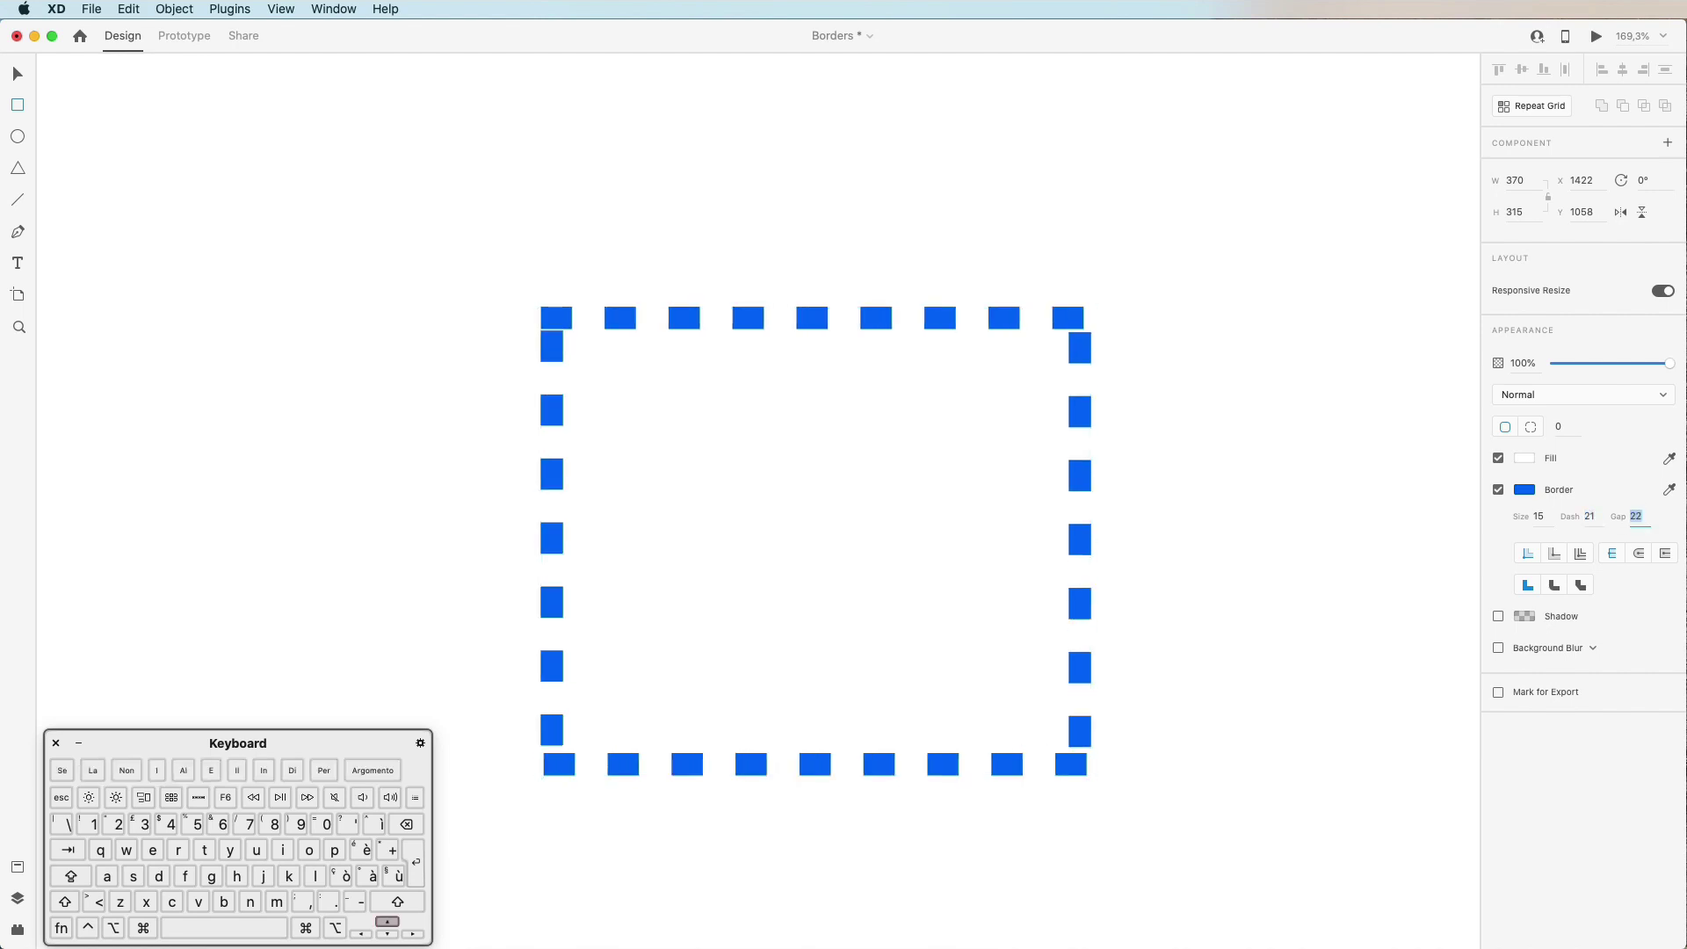
key("Up")
key("Up")
key("Up")
key("Up")
key("Up")
key("Up")
key("Up")
key("Up")
key("Up")
key("Up")
key("Up")
key("Up")
key("Up")
key("Up")
key("Up")
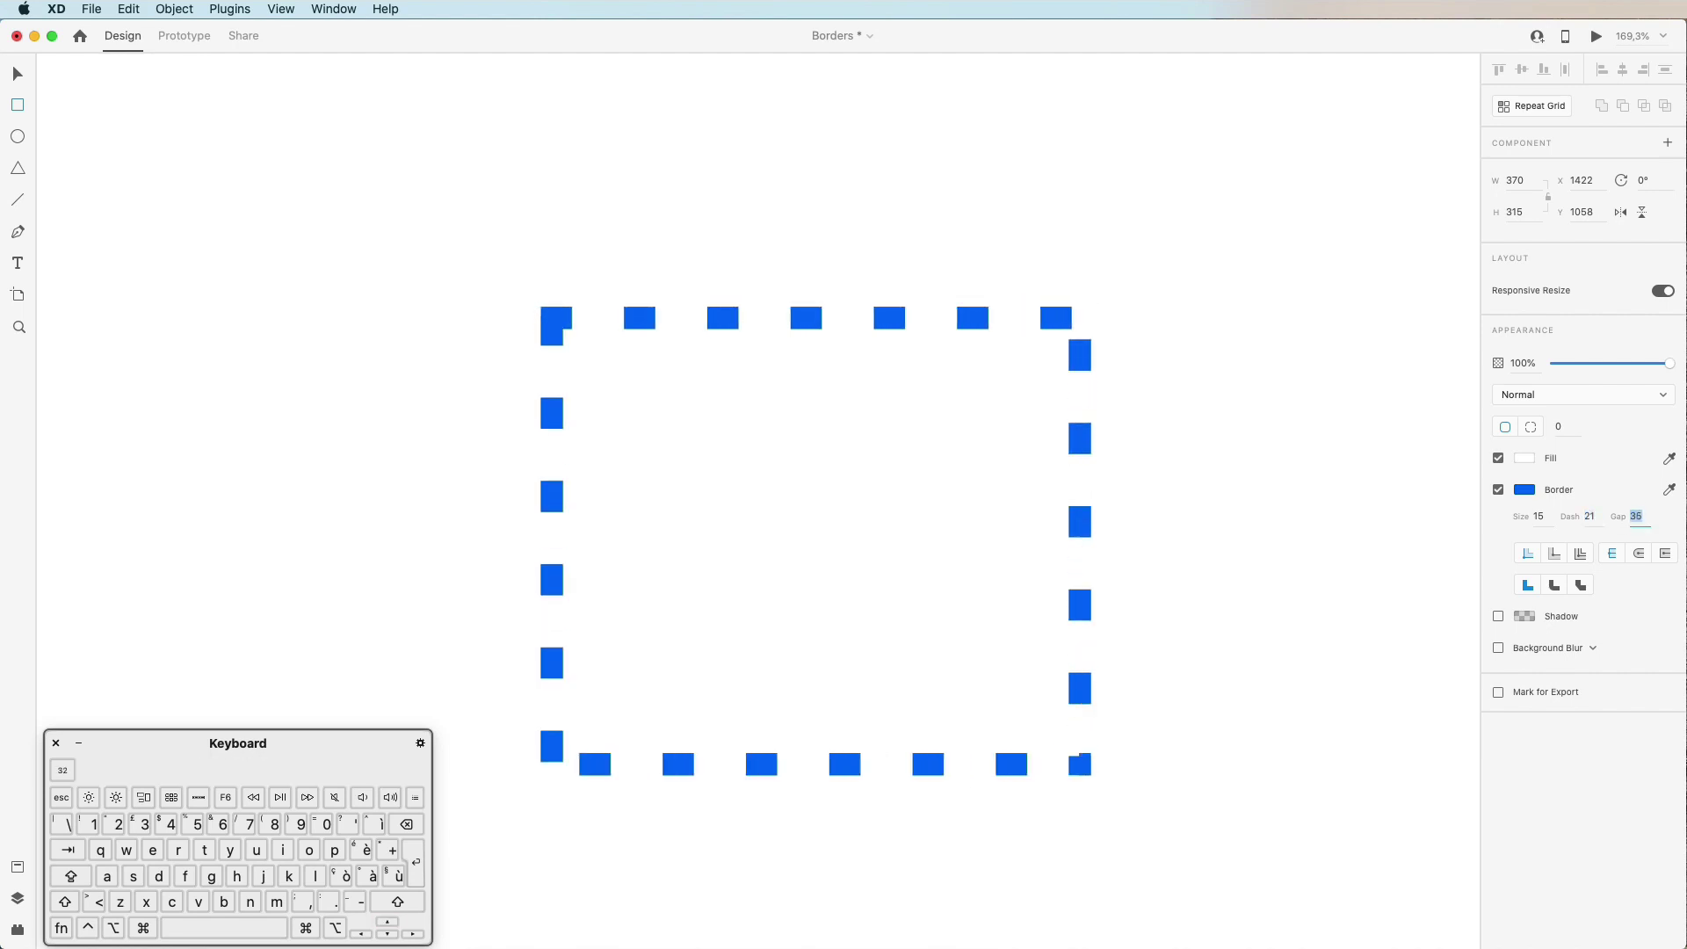
key("Down")
key("Down")
key("Down")
key("Down")
key("Down")
key("Down")
key("Down")
key("shift+Down")
key("shift+Down")
key("shift+Down")
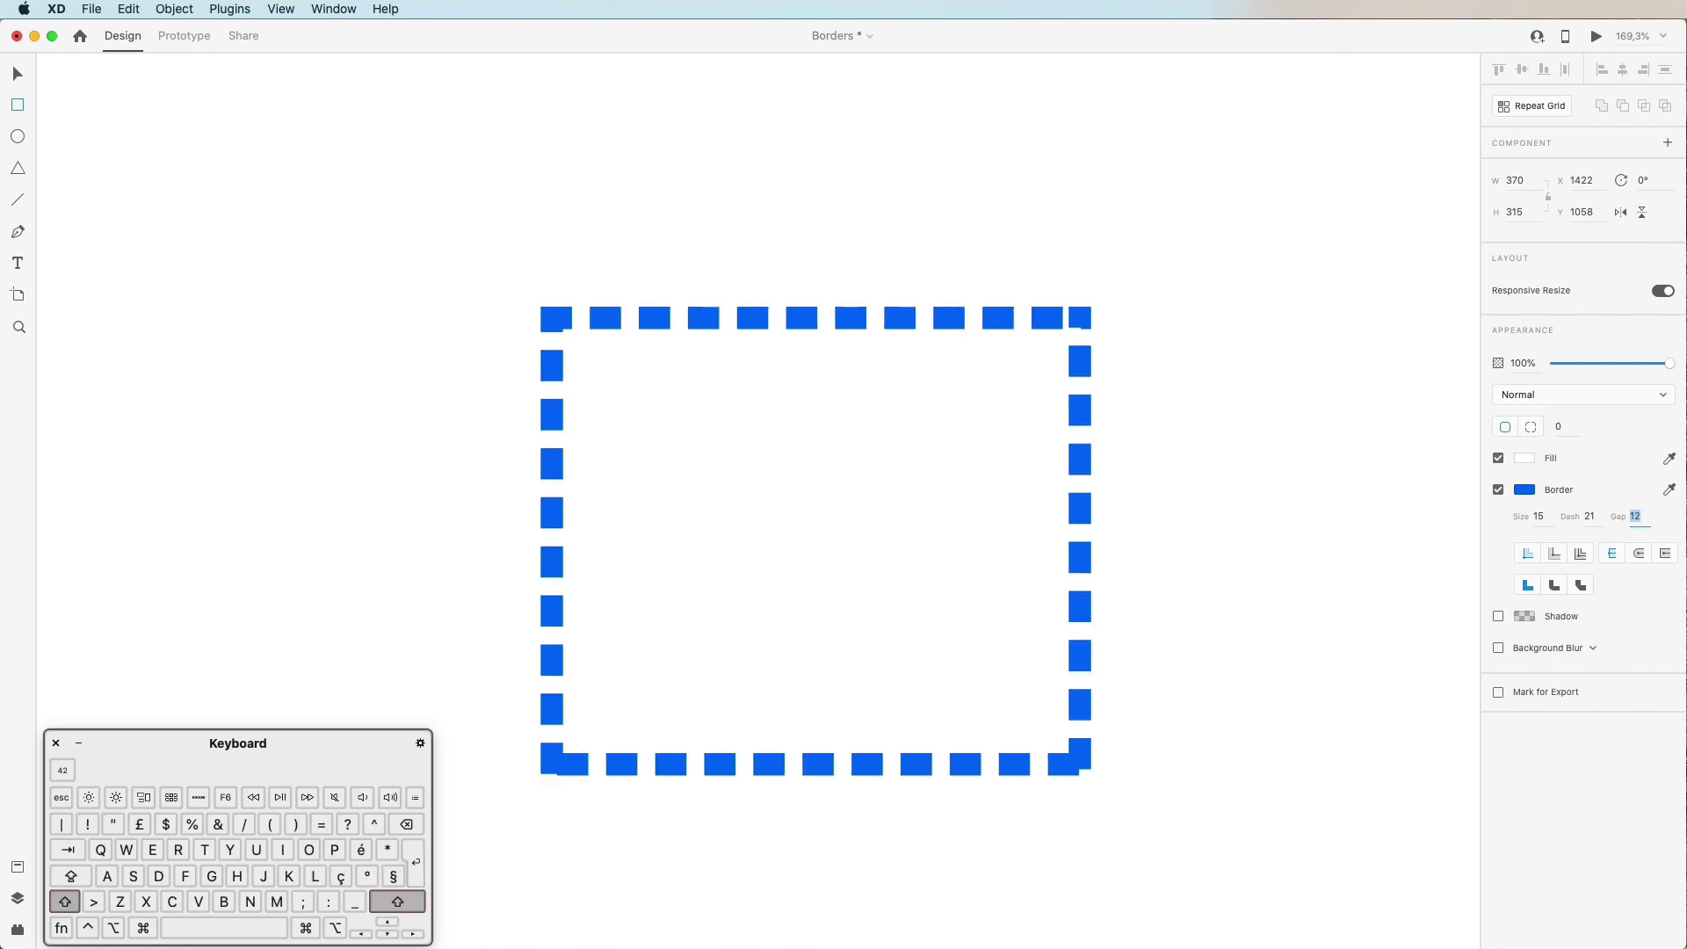
key("Up")
key("Up")
key("Up")
key("Up")
key("Up")
key("Up")
key("Up")
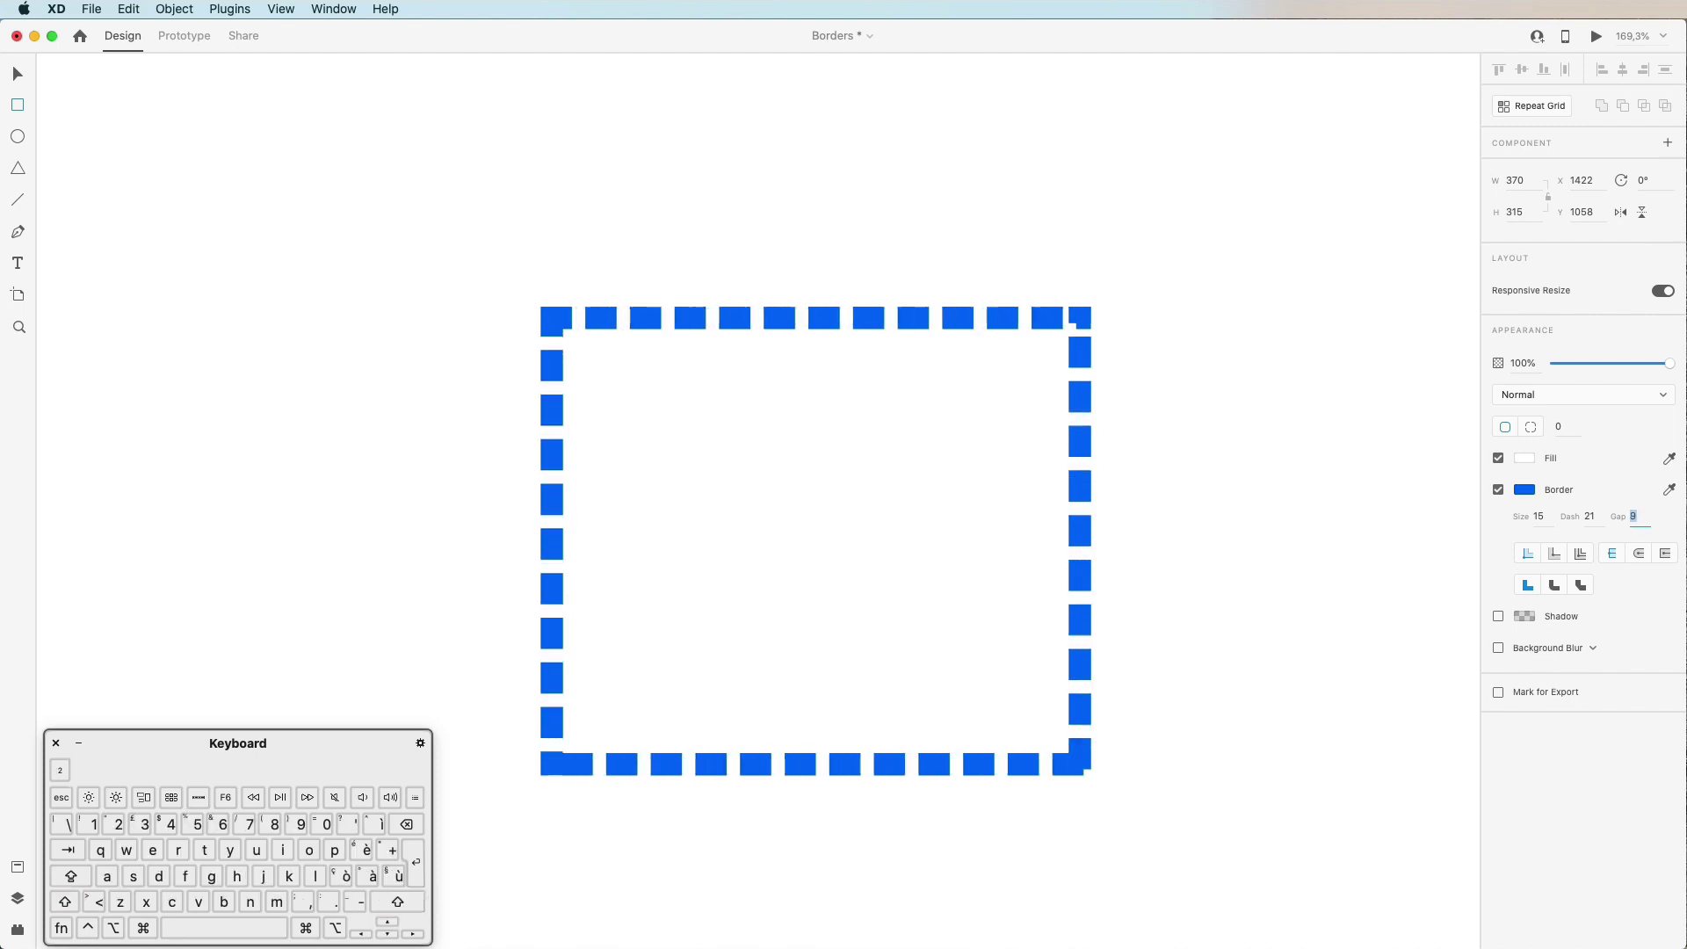
Step: Reset the border's dash and gap to 0 for a solid outline
left_click(1590, 513)
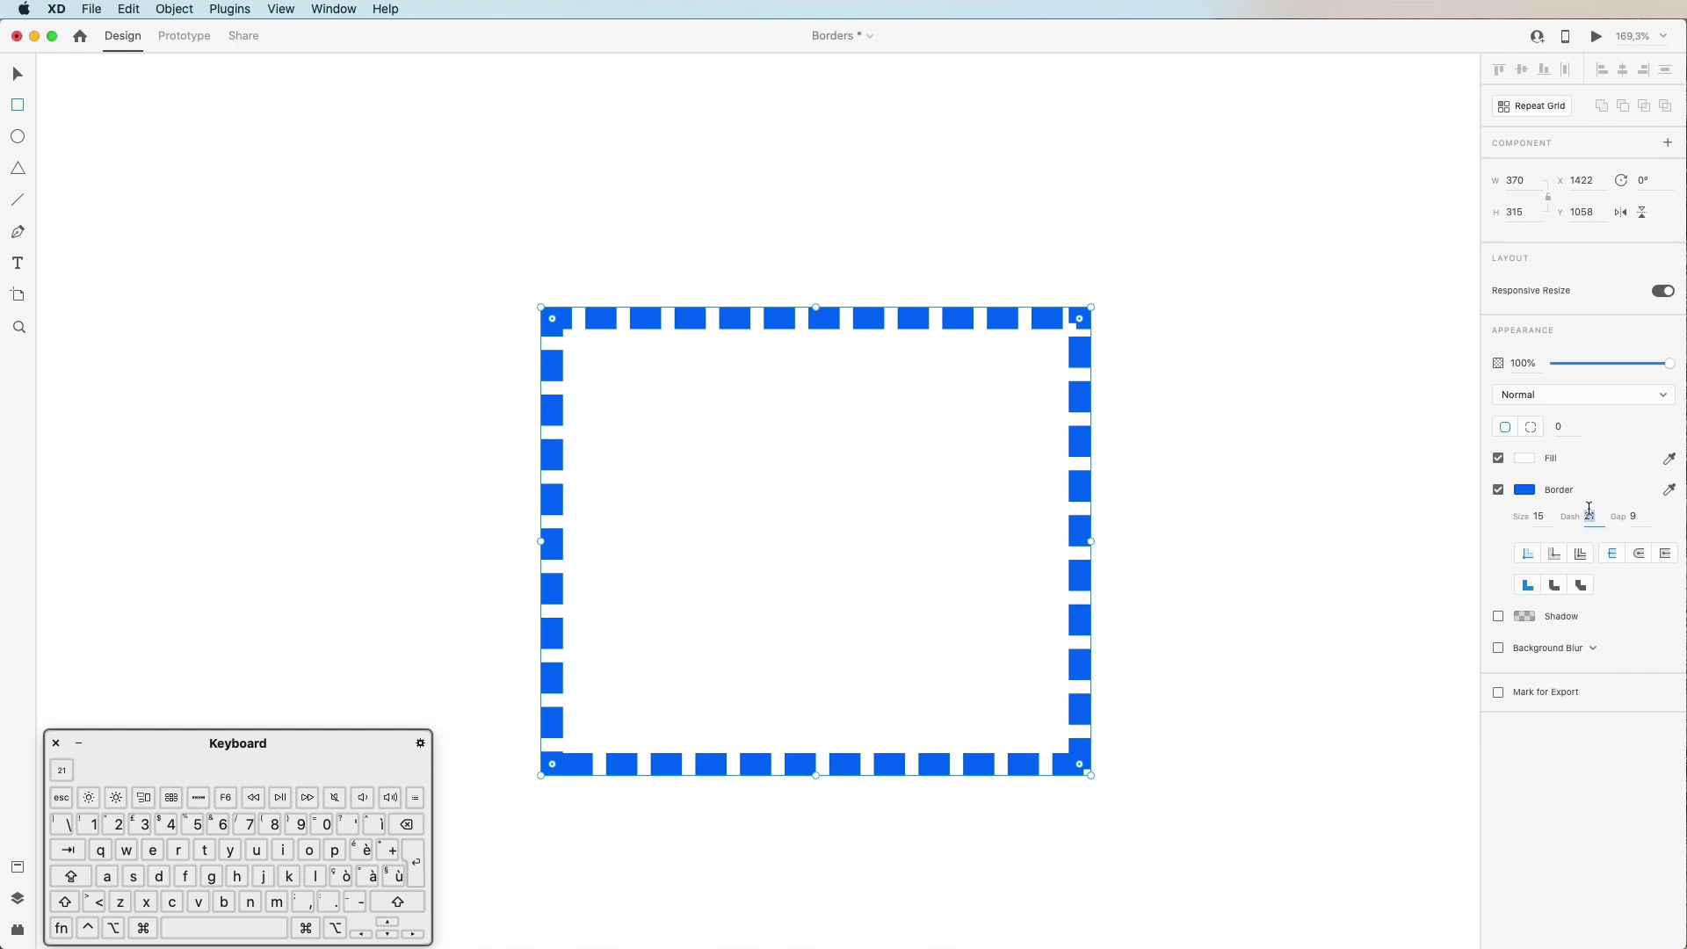
type("0")
left_click(1632, 514)
type("0")
key("Return")
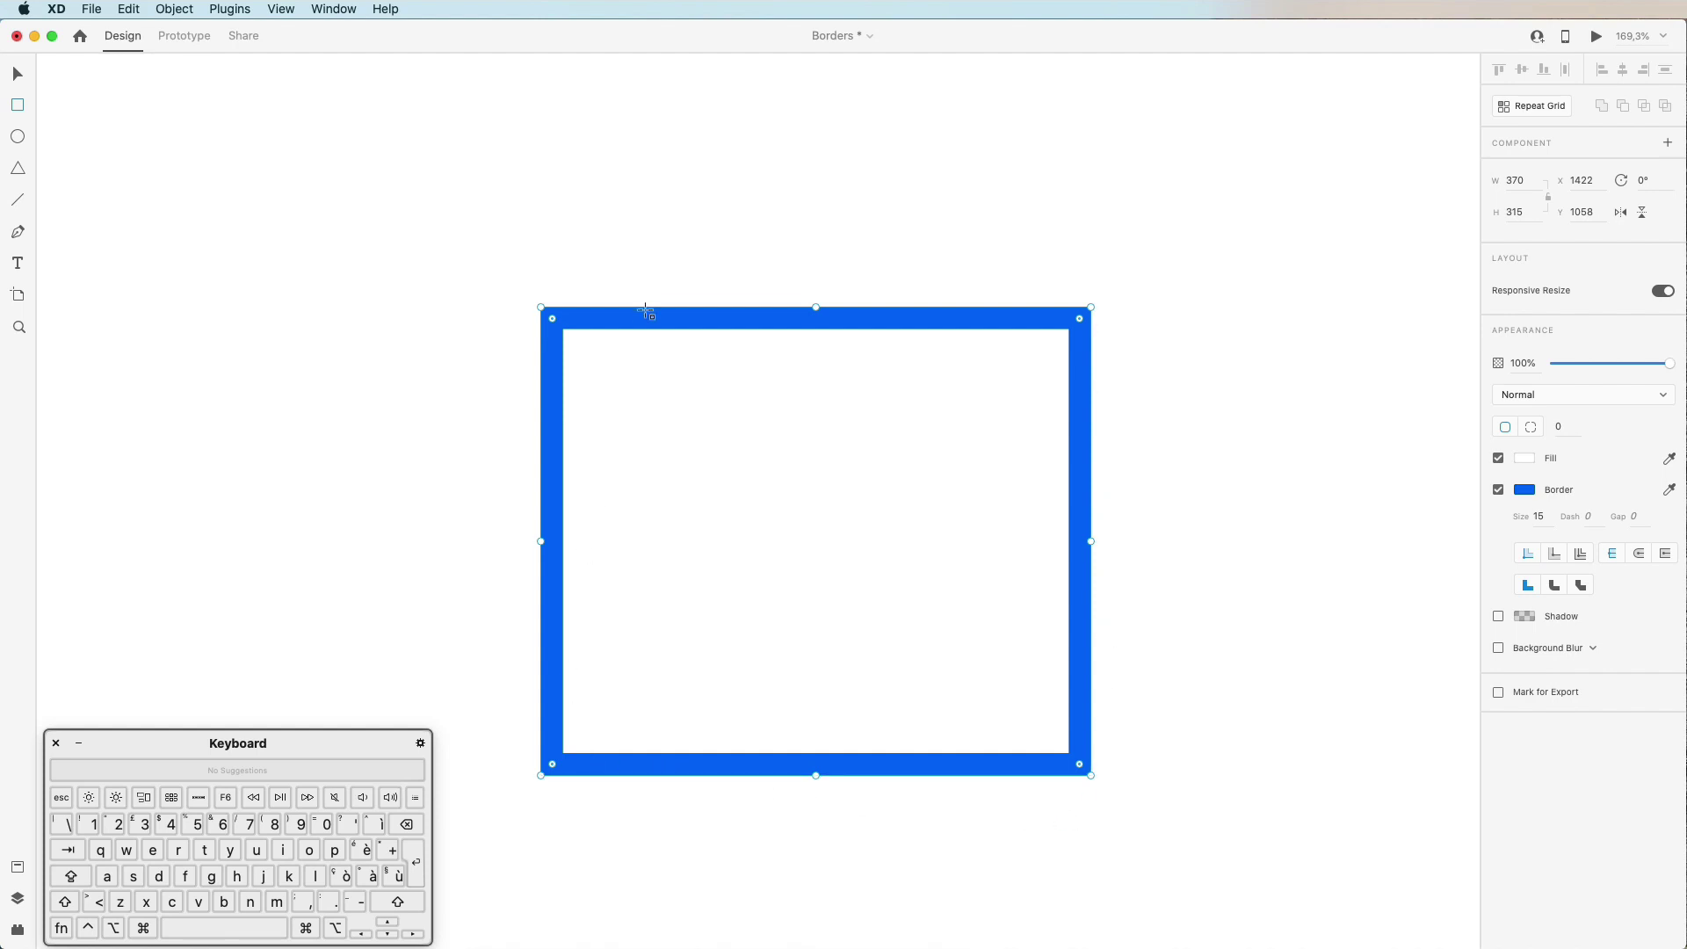
Step: Switch the border alignment to outer stroke and back to inner, and set the rectangle's fill to light blue #BCD3FF
left_click(1552, 554)
left_click(1528, 554)
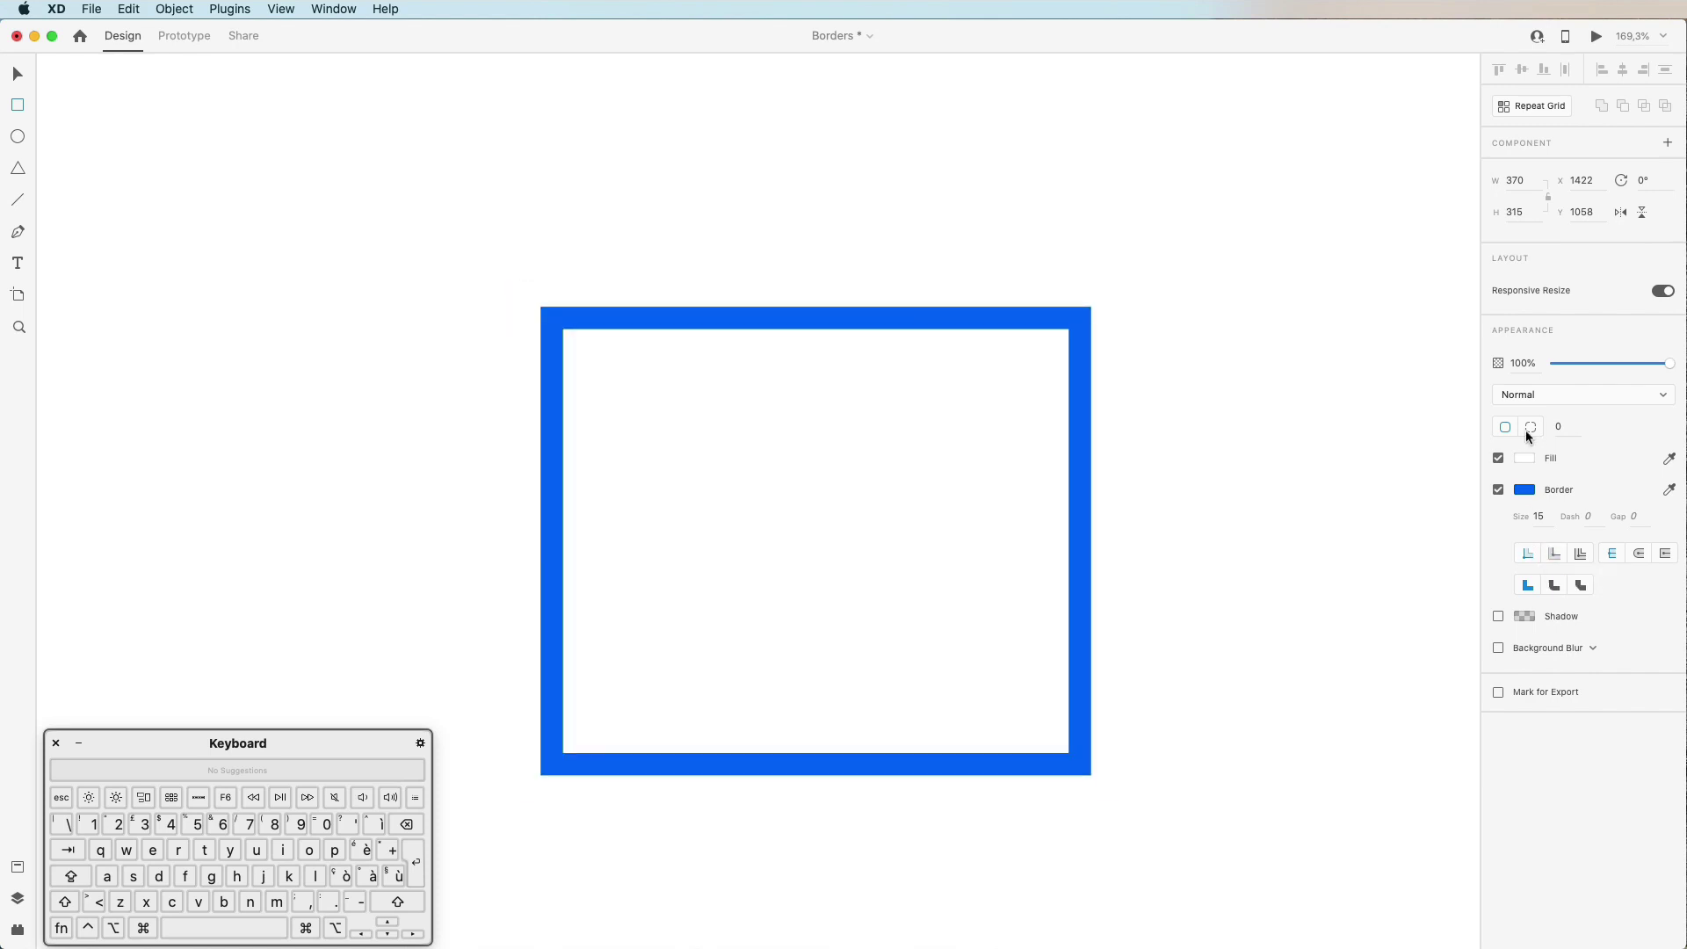
left_click(1524, 458)
left_click(1466, 423)
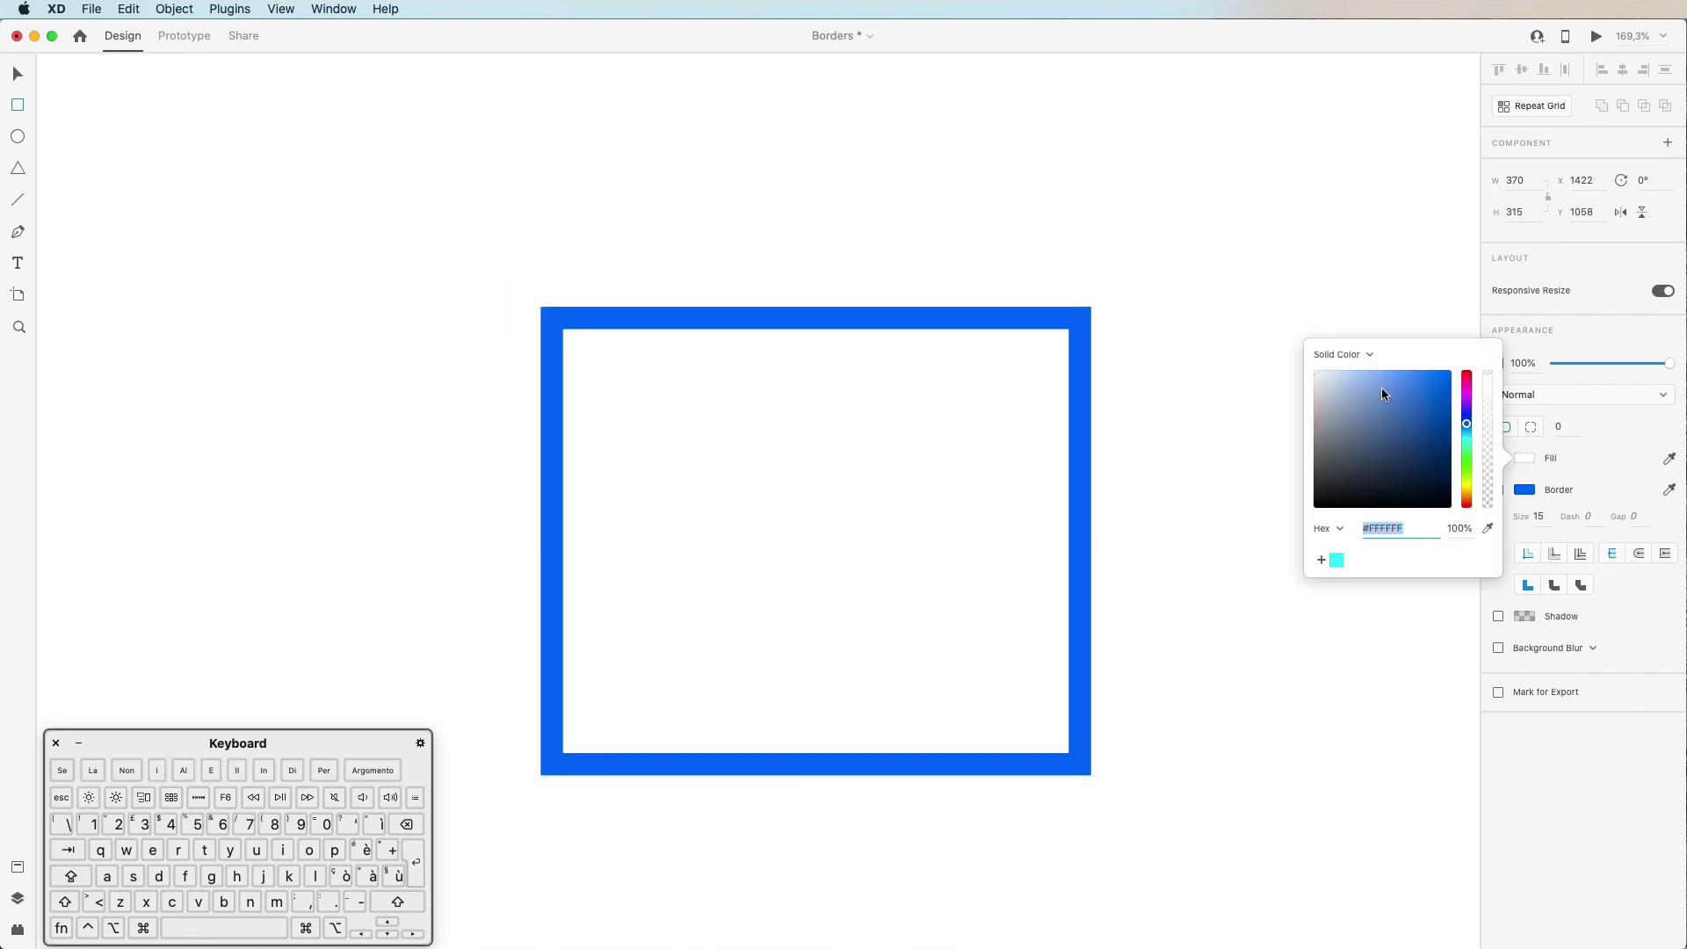
left_click_drag(1382, 386, 1358, 350)
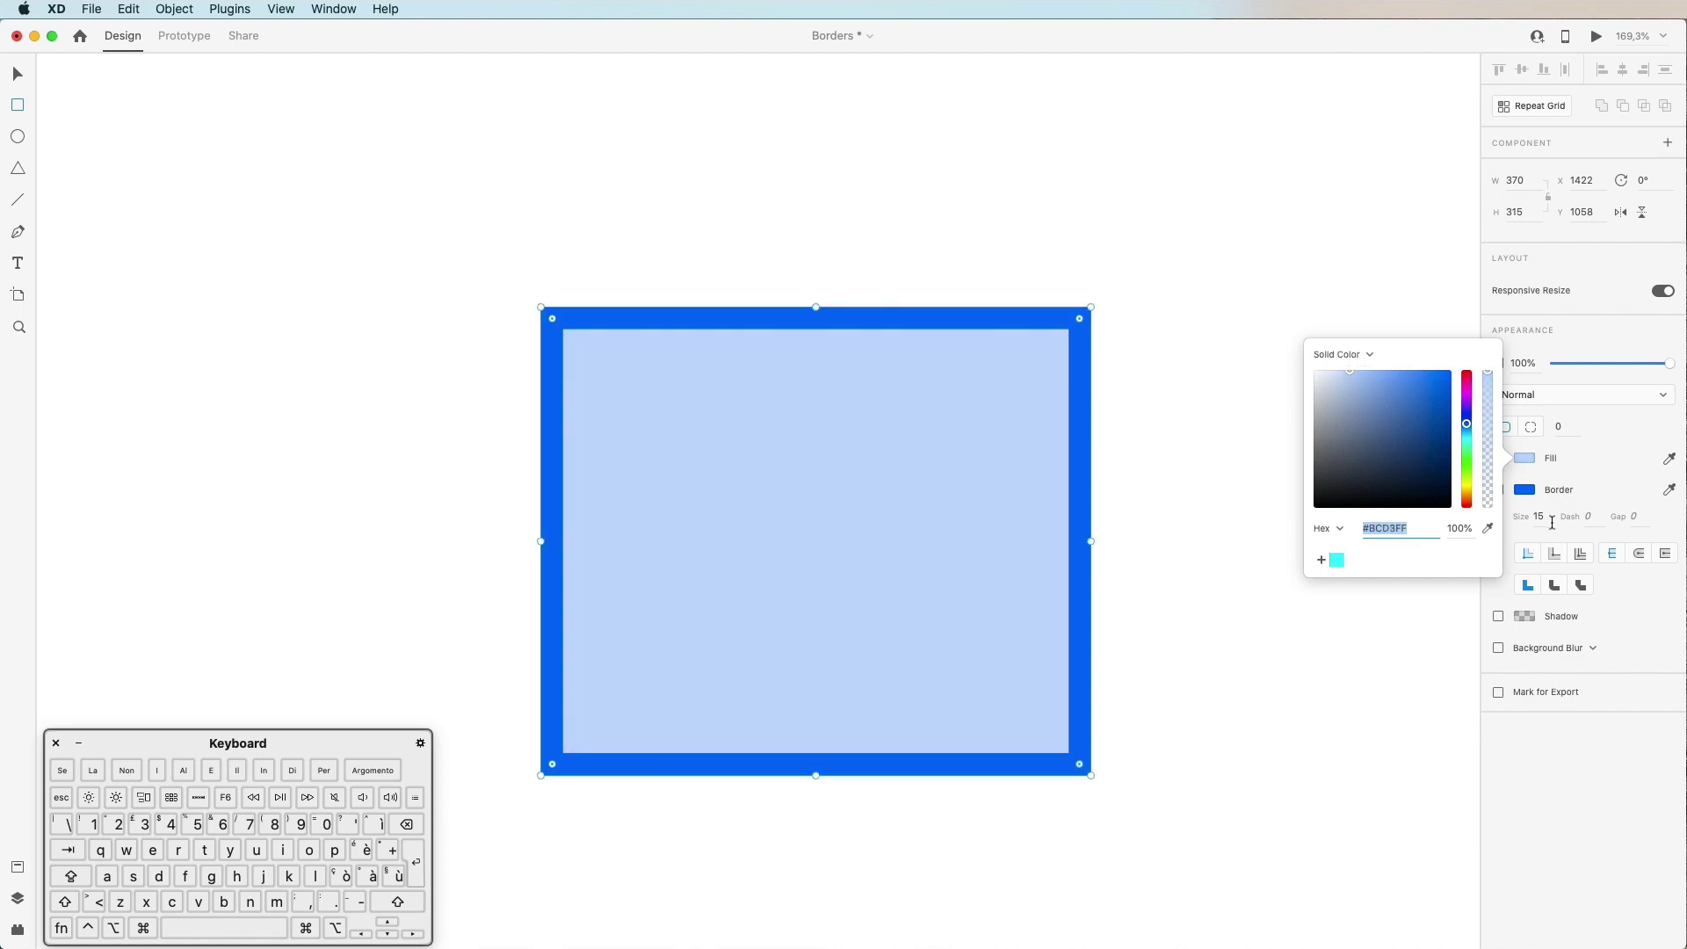
Step: Change the rectangle's border alignment to outer stroke, and on to center stroke
left_click(1538, 517)
left_click(1554, 553)
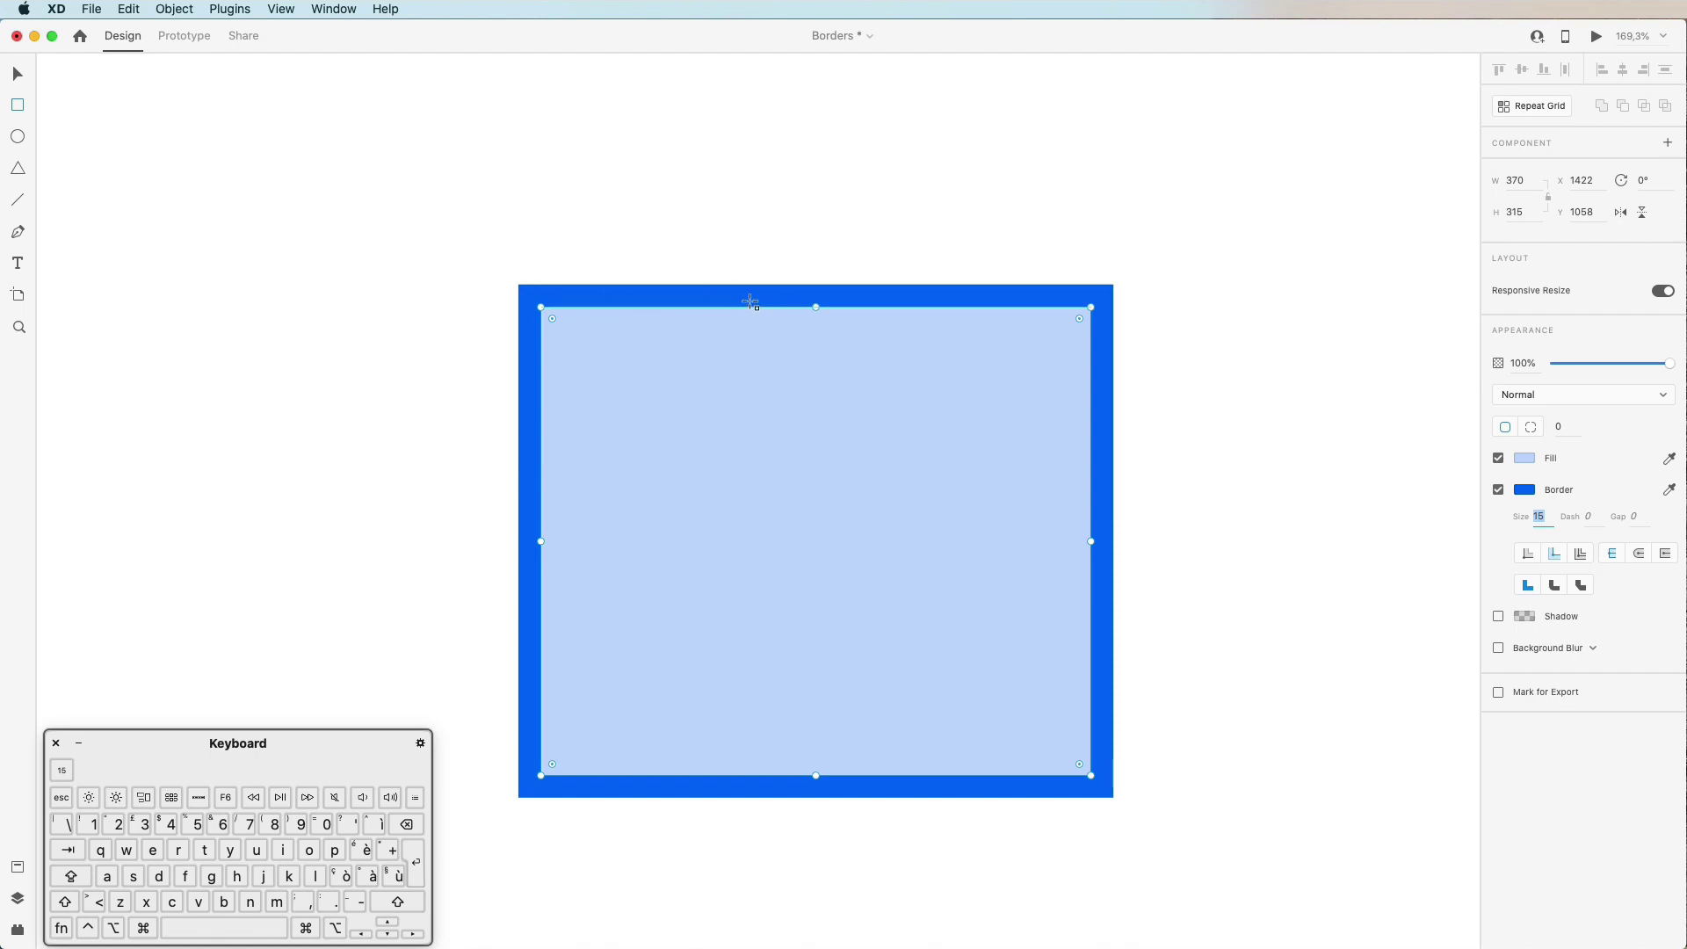
left_click(1579, 554)
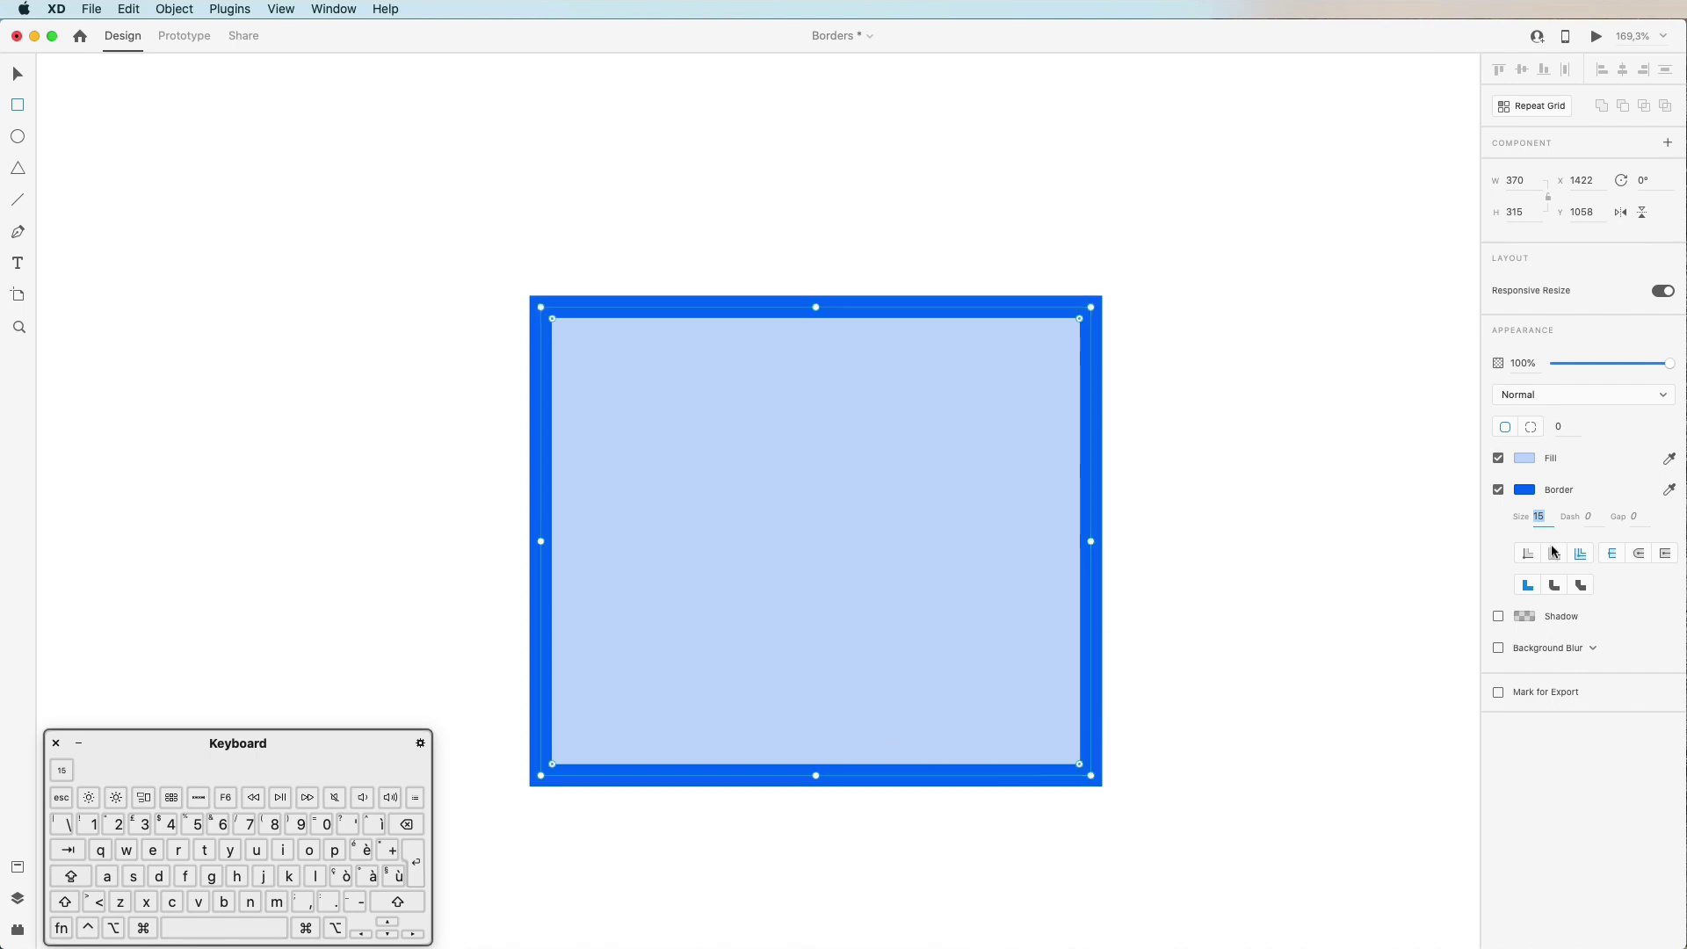
Step: Draw a horizontal line about 381 long above the rectangle
left_click(1639, 554)
left_click(17, 202)
left_click_drag(534, 179, 1101, 208)
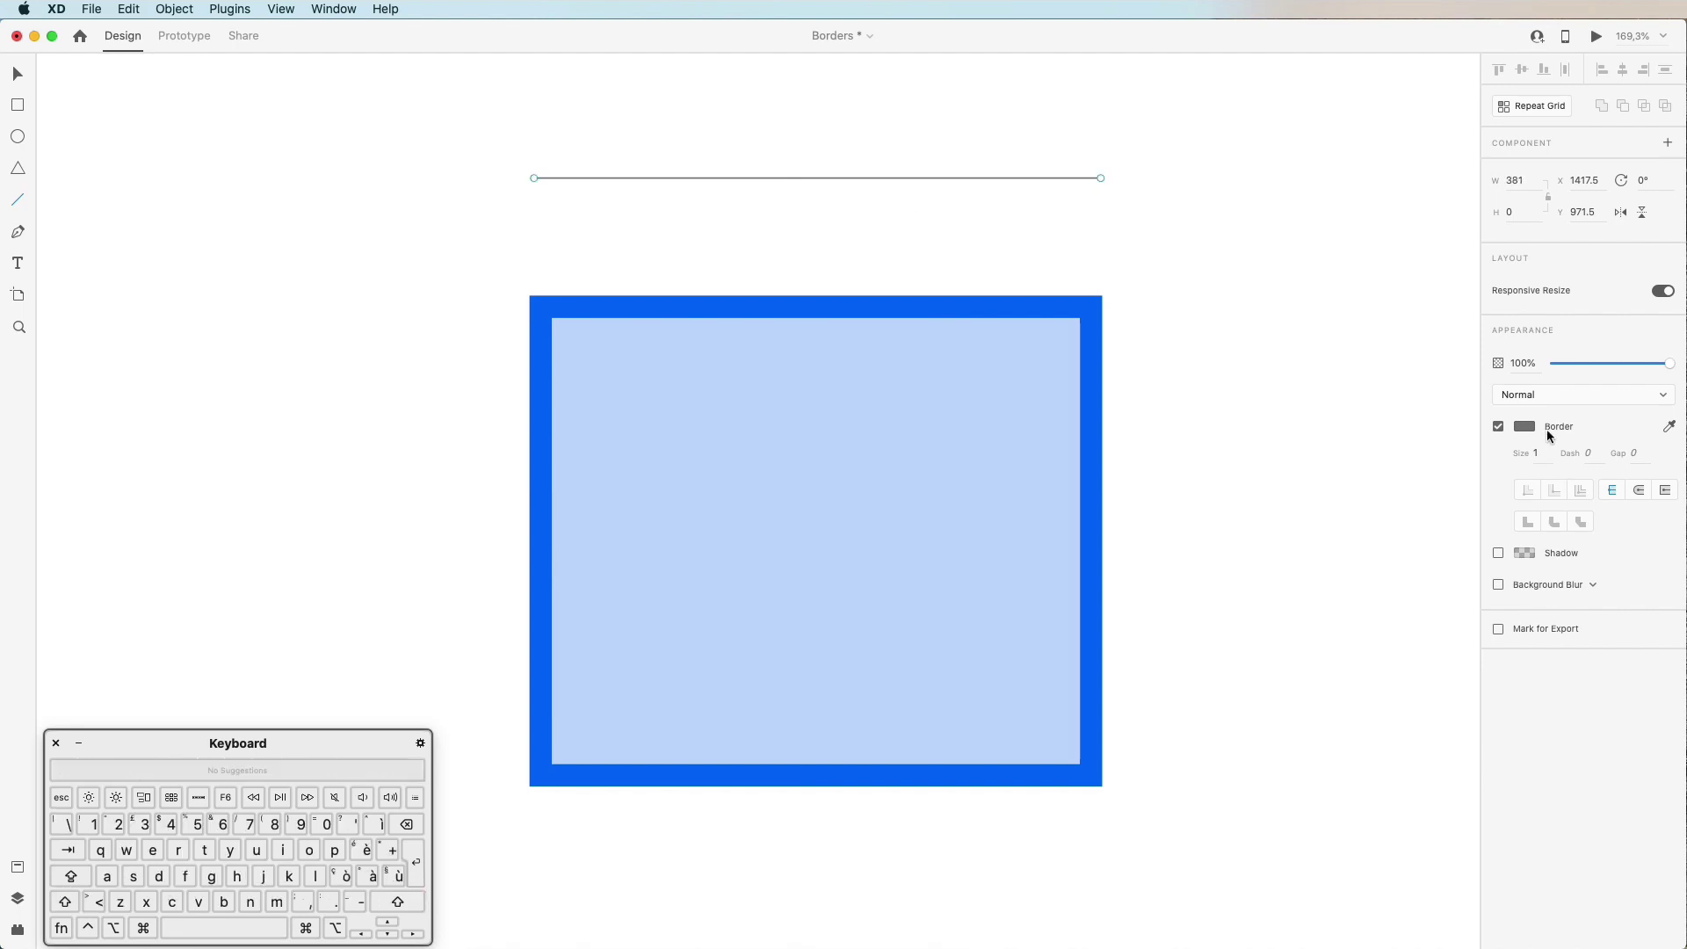
Step: Set the horizontal line's border size to 21
left_click(1537, 453)
type("1")
key("shift+Up")
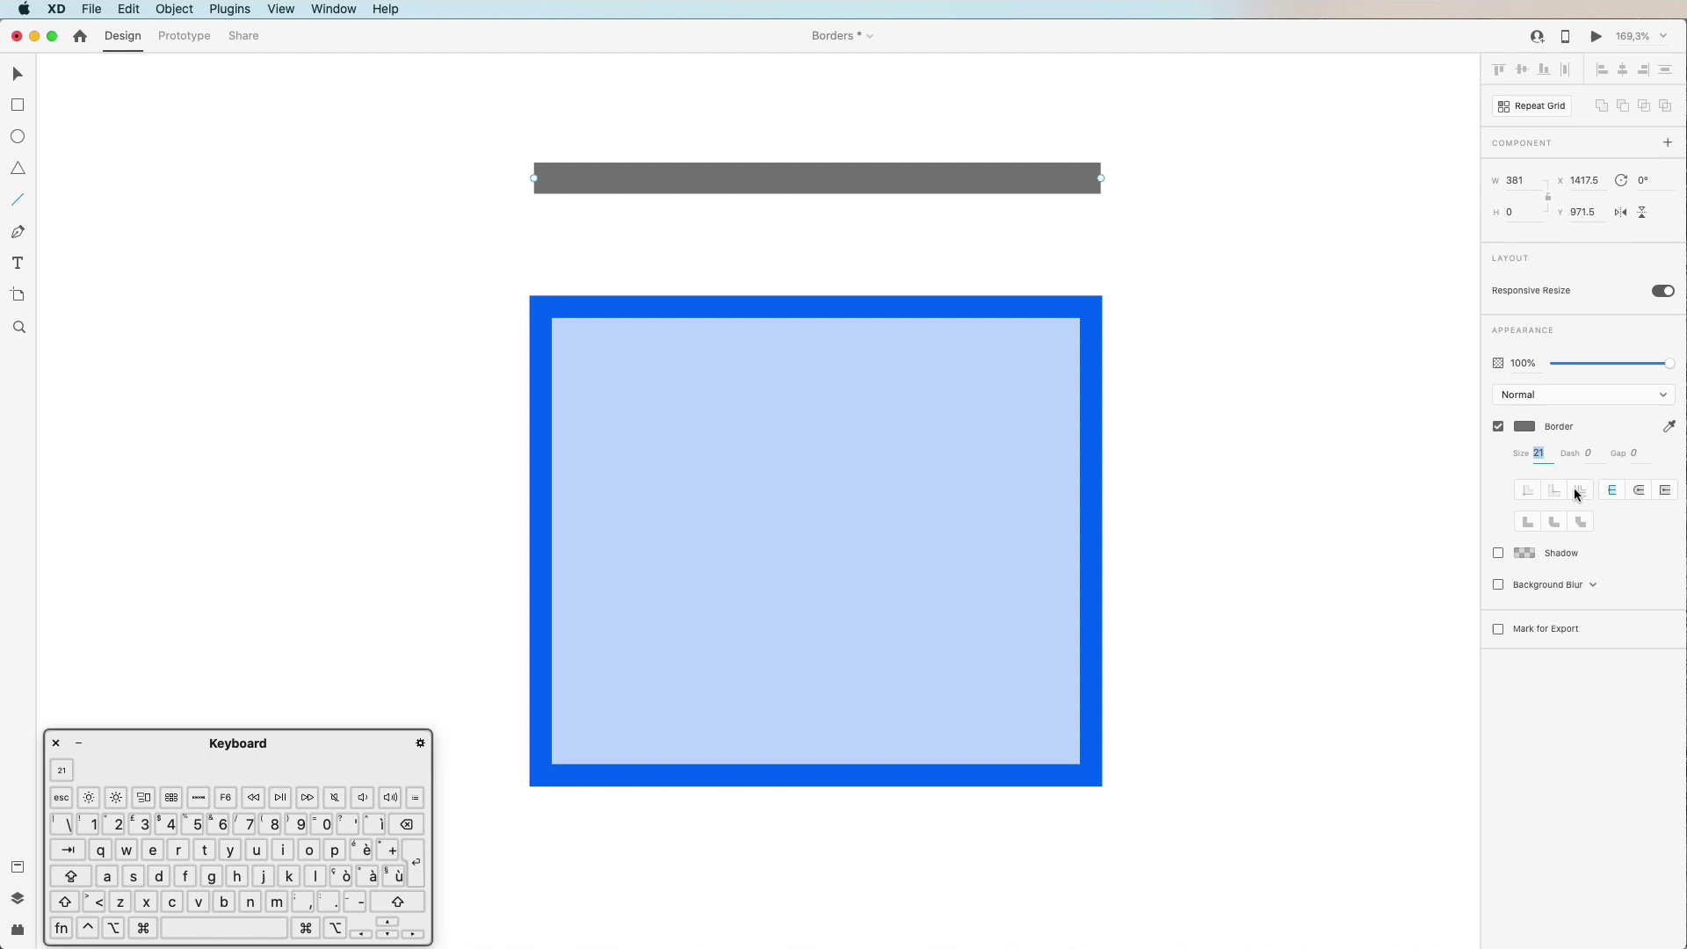
Step: Switch the thick line's ends to round cap, on to projecting cap, and back to butt cap
left_click(1640, 491)
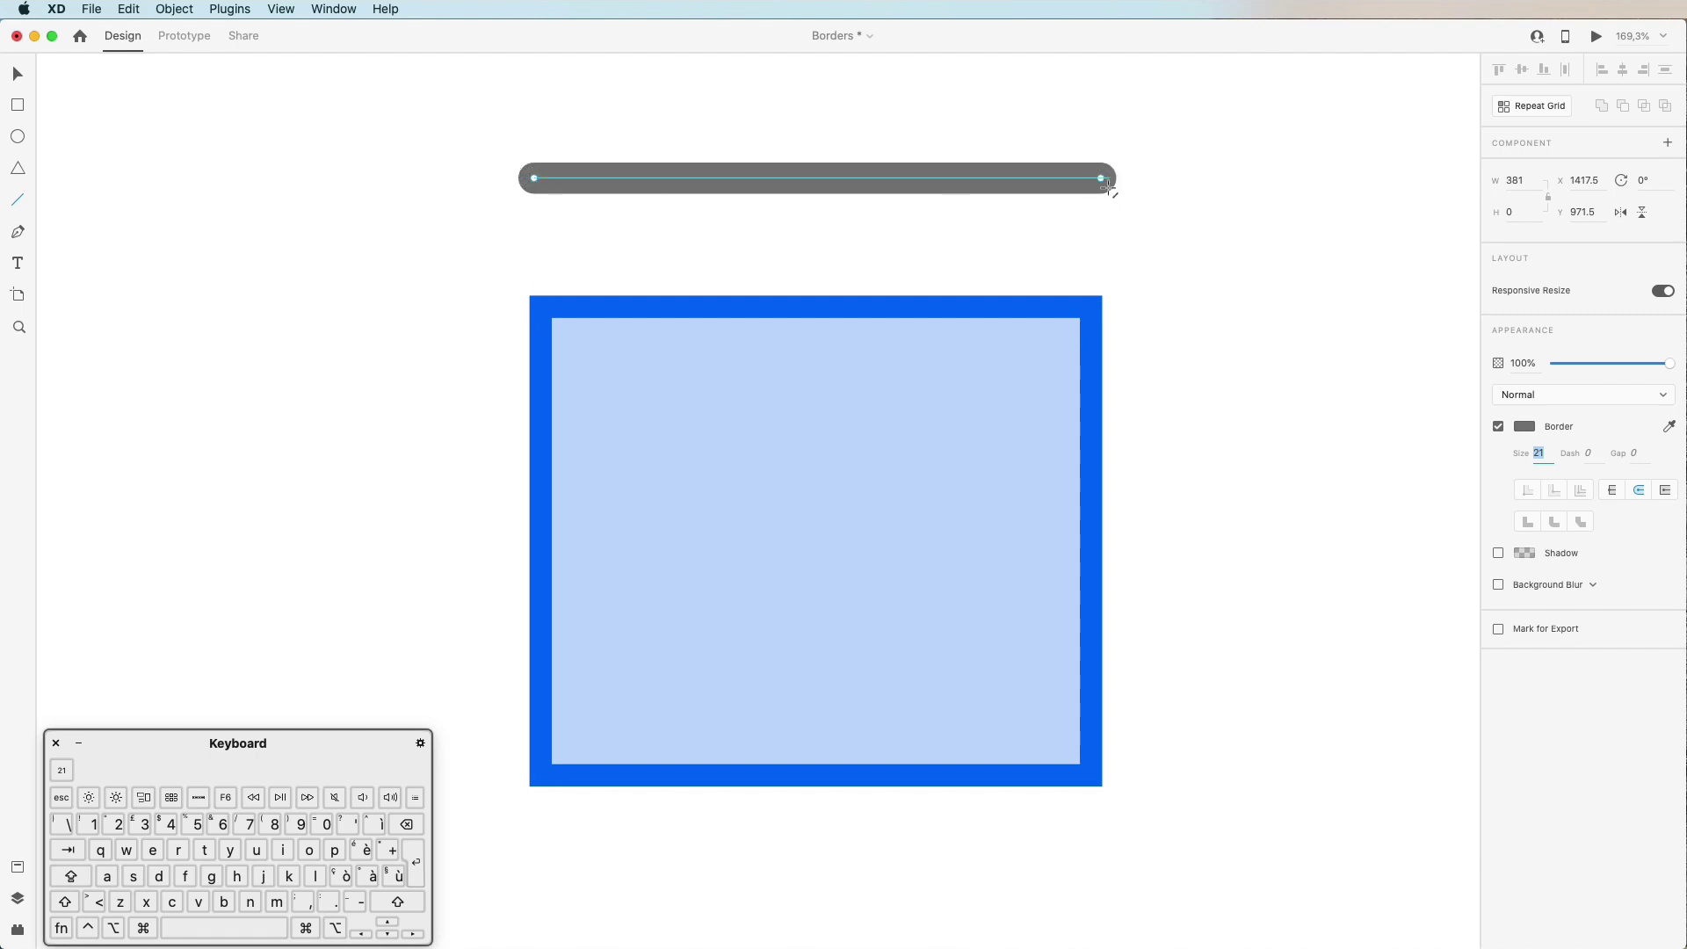
left_click(1667, 492)
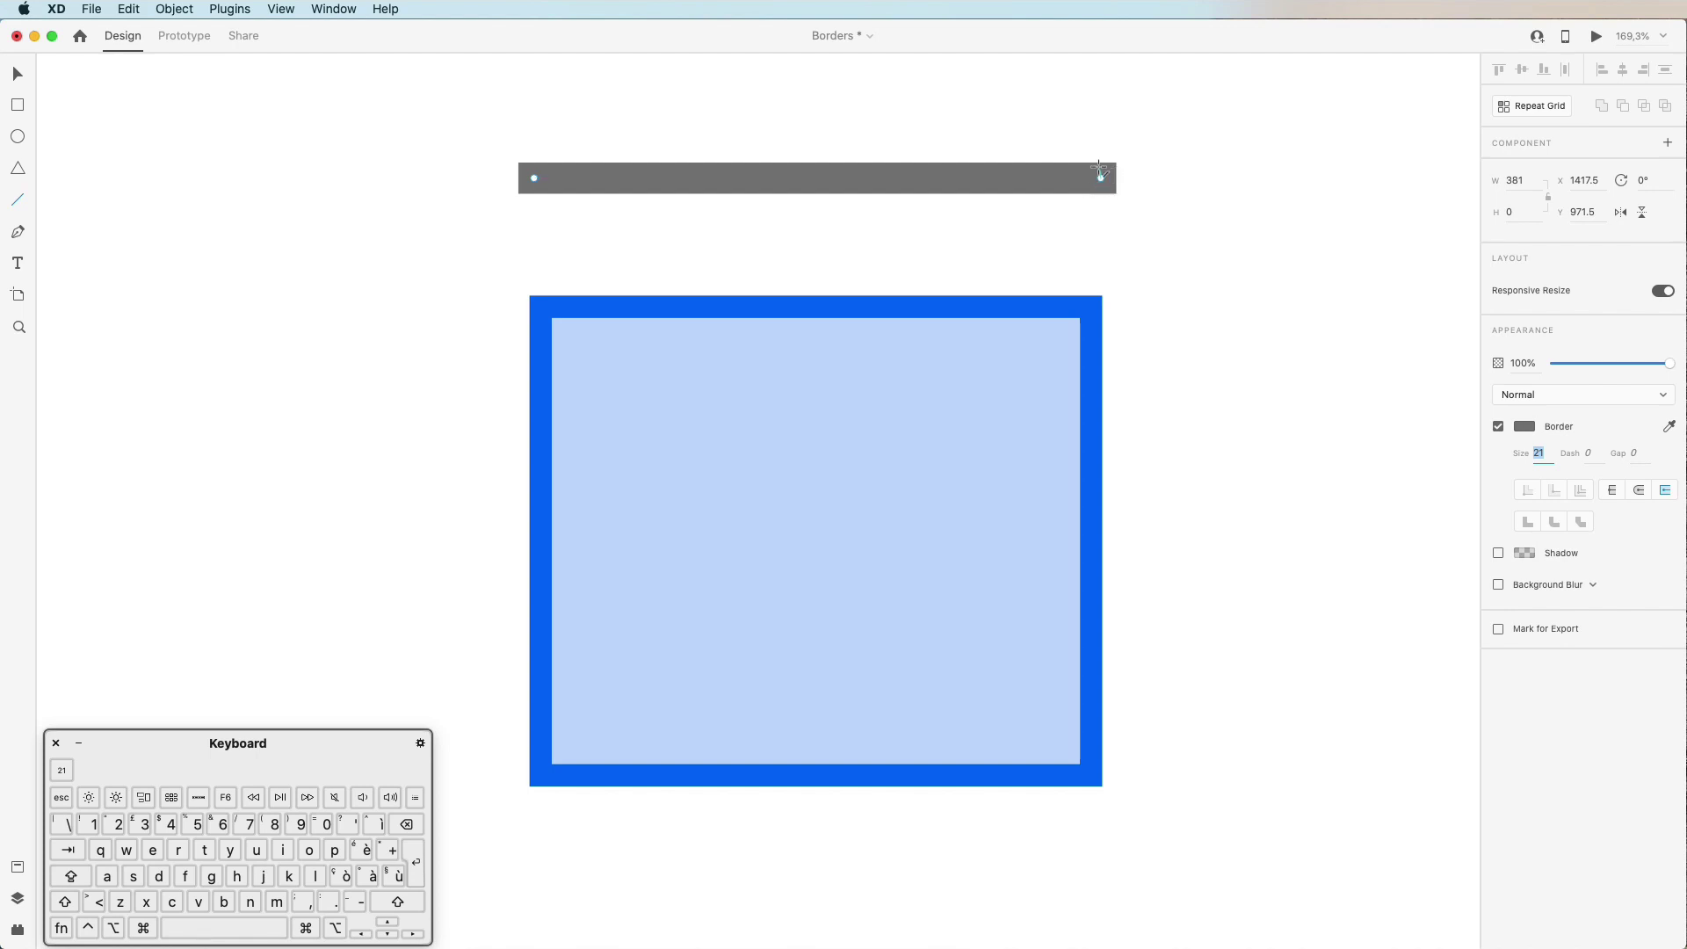
left_click(1613, 489)
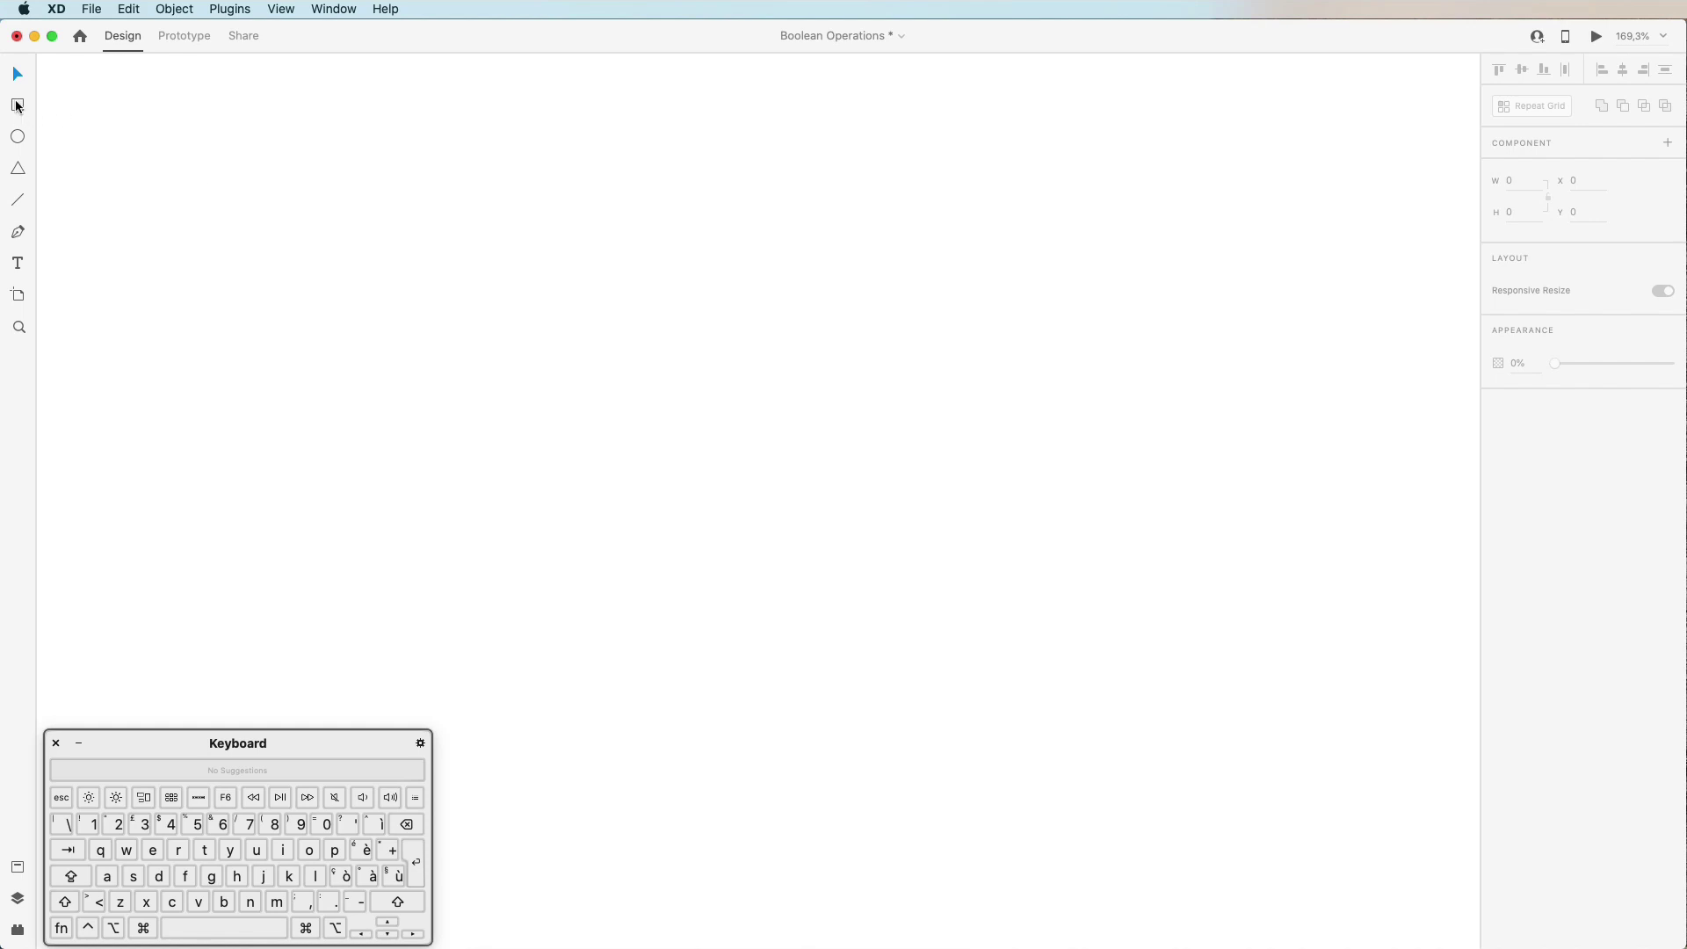
Step: In the Boolean Operations document, draw a borderless rectangle about 230 by 207 and fill it red
left_click_drag(331, 232, 674, 538)
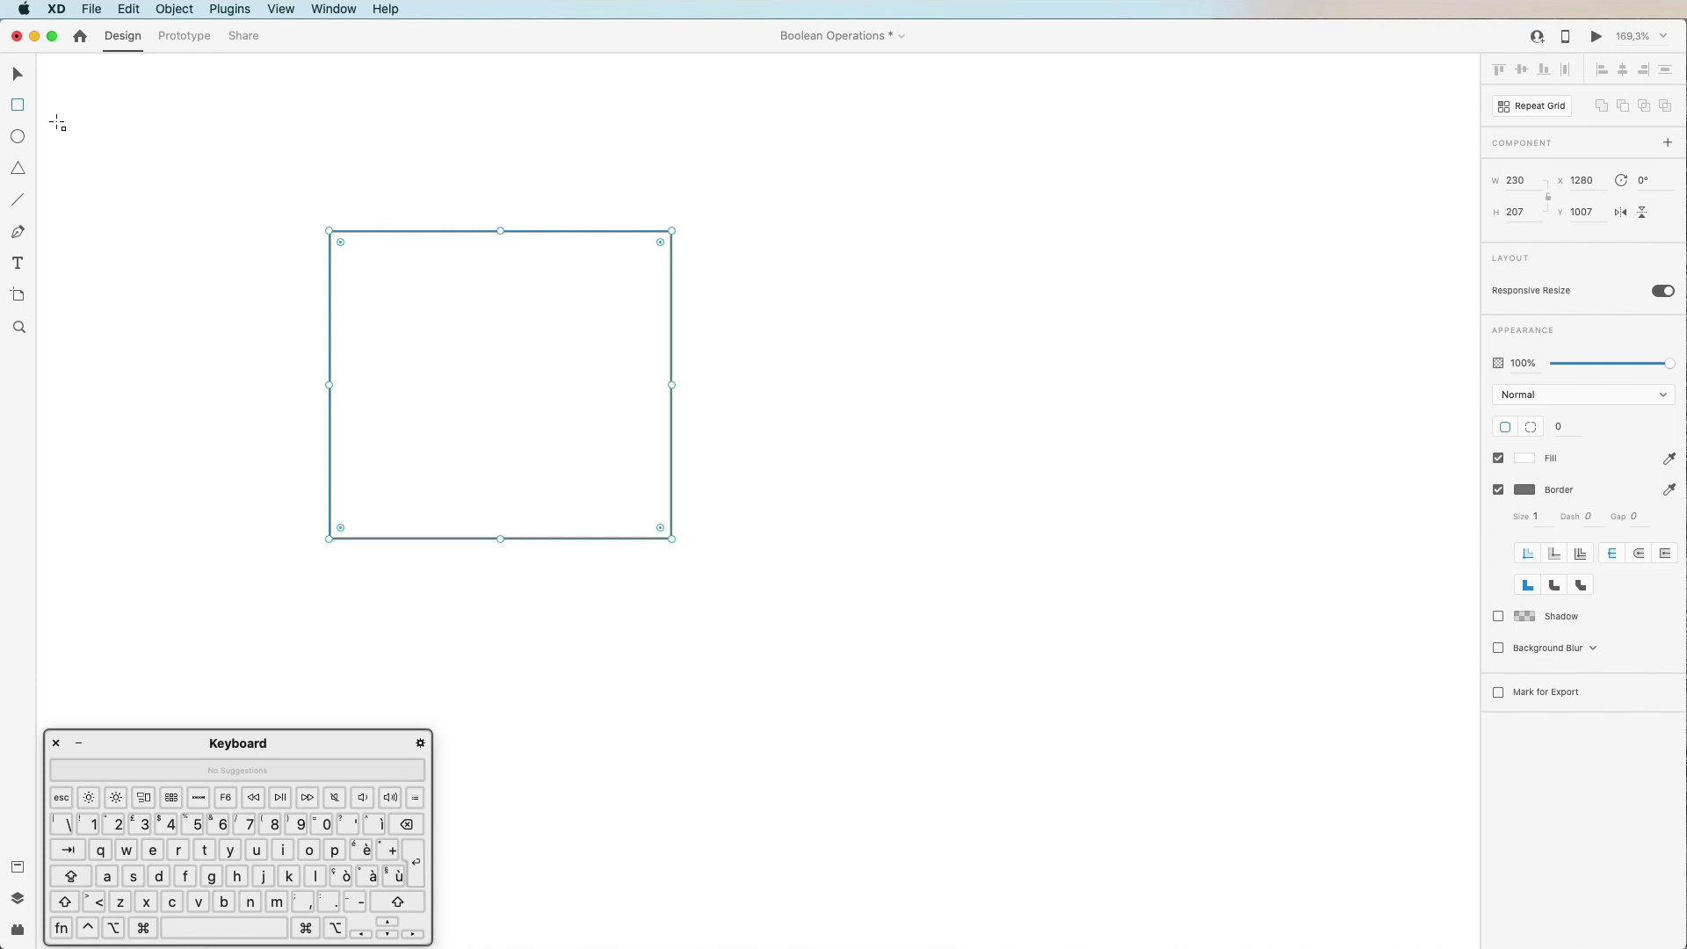
left_click(1499, 490)
left_click(1524, 458)
mouse_move(1363, 381)
left_mouse_down()
mouse_move(1378, 358)
mouse_move(1442, 343)
left_mouse_up()
key("Escape")
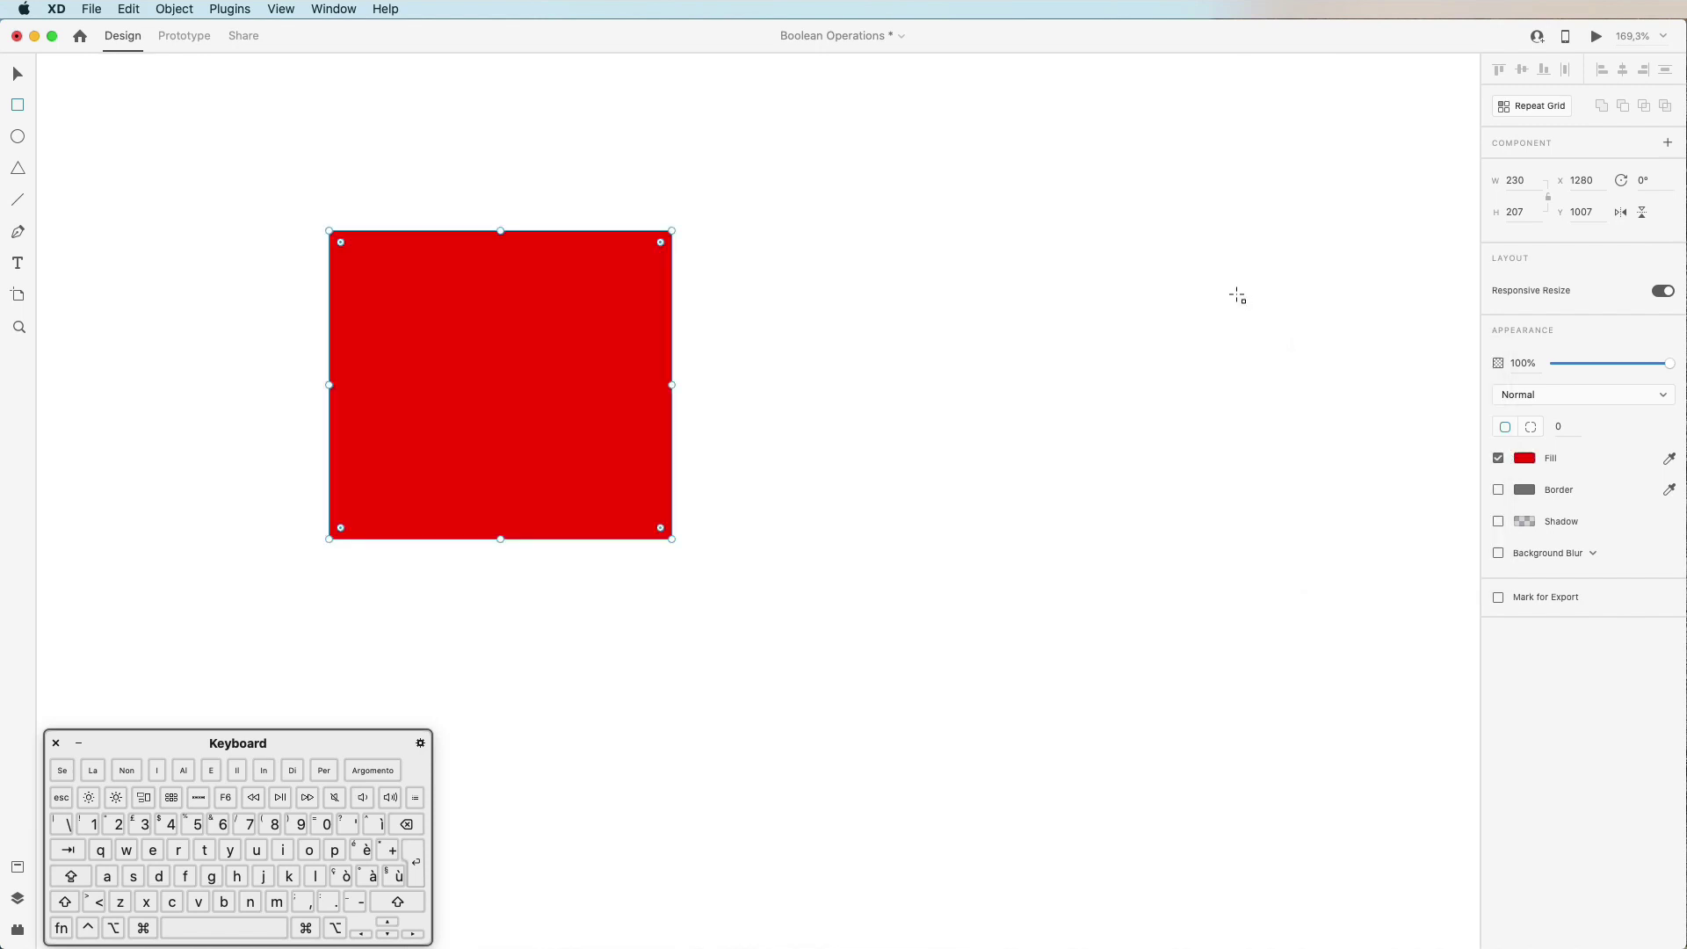
Step: Duplicate the red rectangle and place the copy down and to the right, overlapping the original's lower-right corner
key("Escape")
left_click(567, 332)
left_click_drag(504, 329, 738, 497)
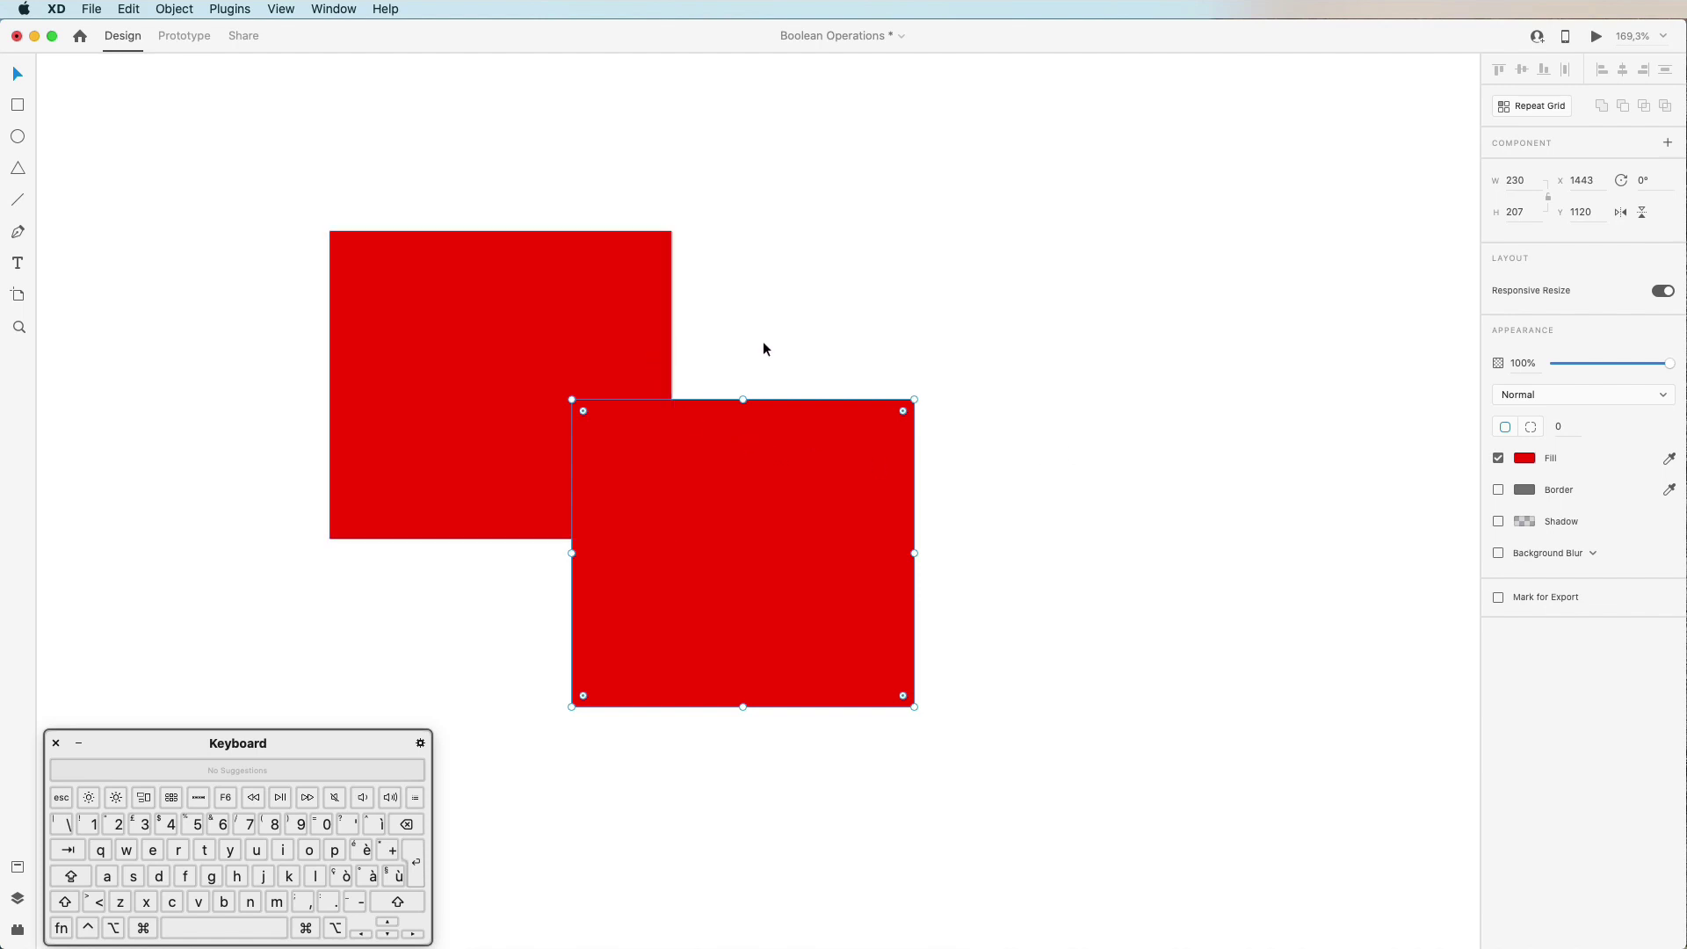
Step: Enlarge both overlapping rectangles together to about 286 by 257 each and reposition them on the canvas
left_click_drag(761, 340, 713, 461)
left_click_drag(1064, 235, 1202, 106)
left_click_drag(856, 385, 787, 478)
Step: Change the fill of the lower-right rectangle to blue
left_click(1092, 482)
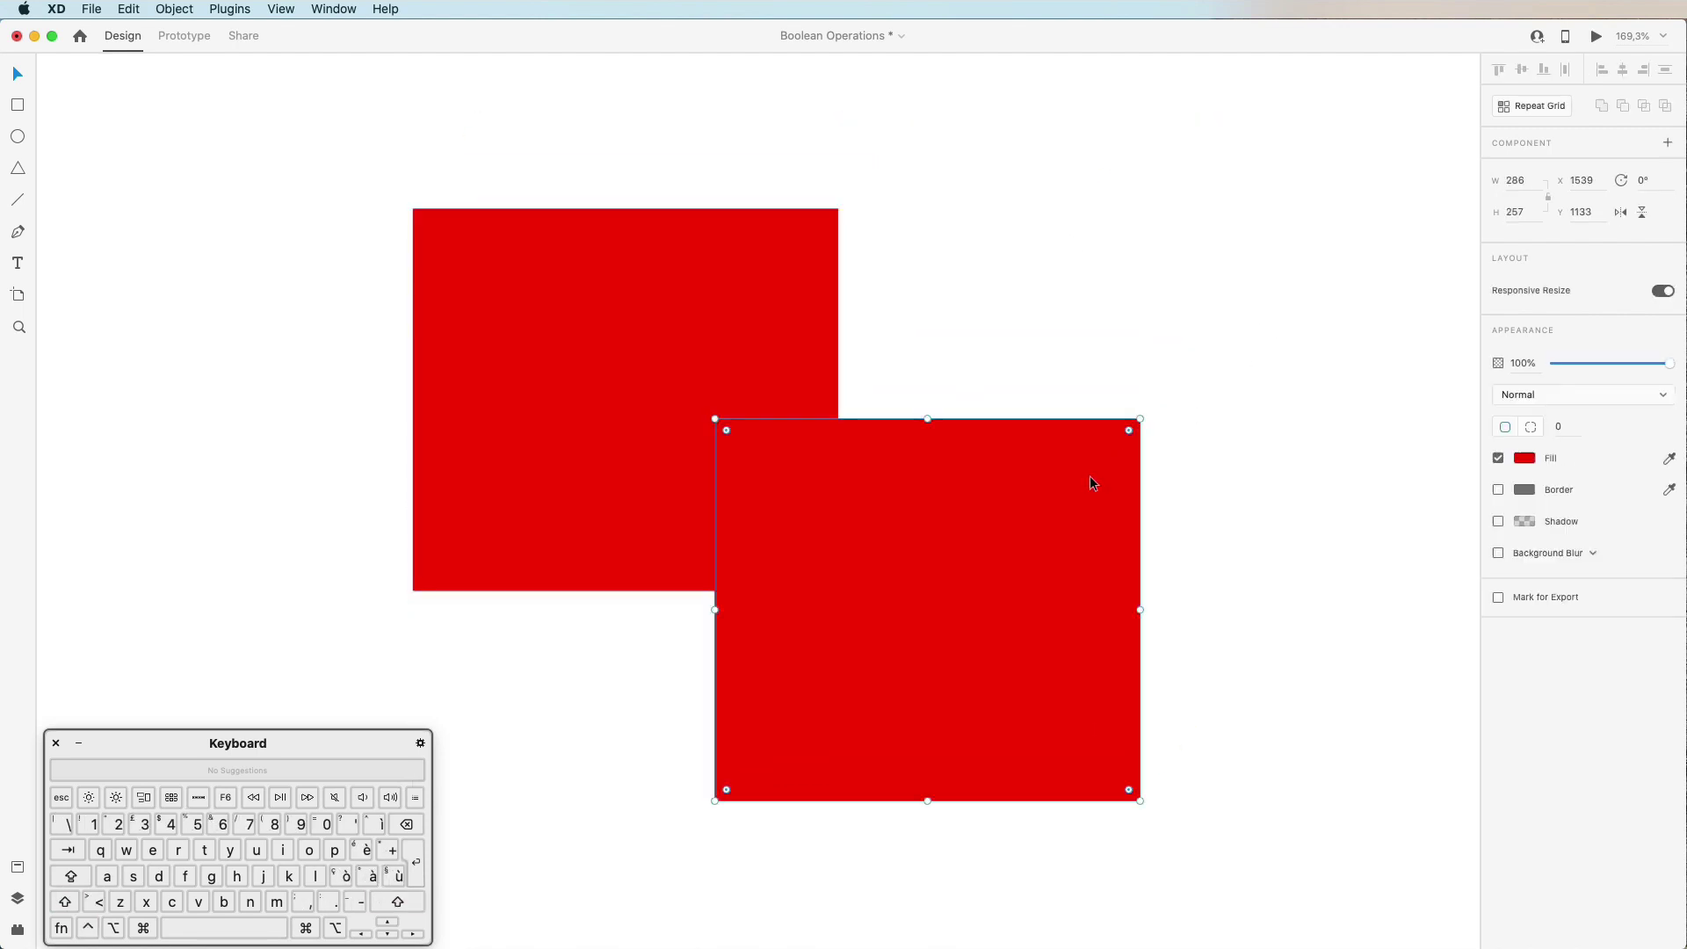
left_click(1525, 458)
left_click(1468, 416)
left_click(1094, 282)
Step: Merge the red and blue rectangles with the Add Boolean operation and show the document's layers
left_click_drag(1092, 290, 604, 569)
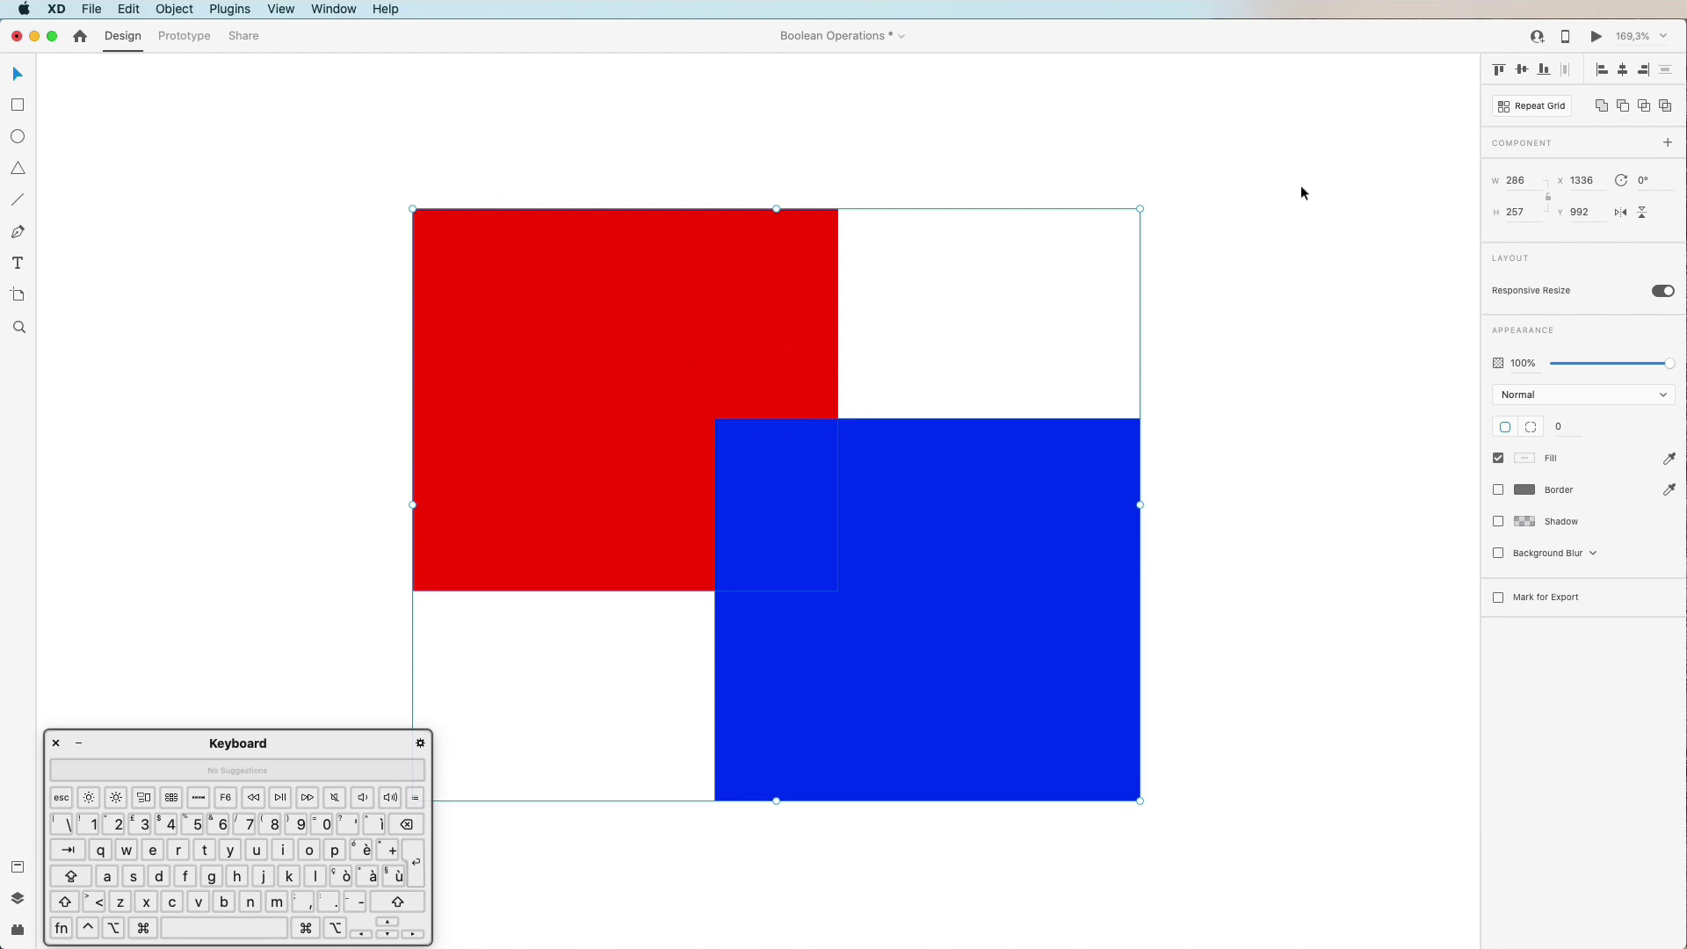
left_click(1602, 107)
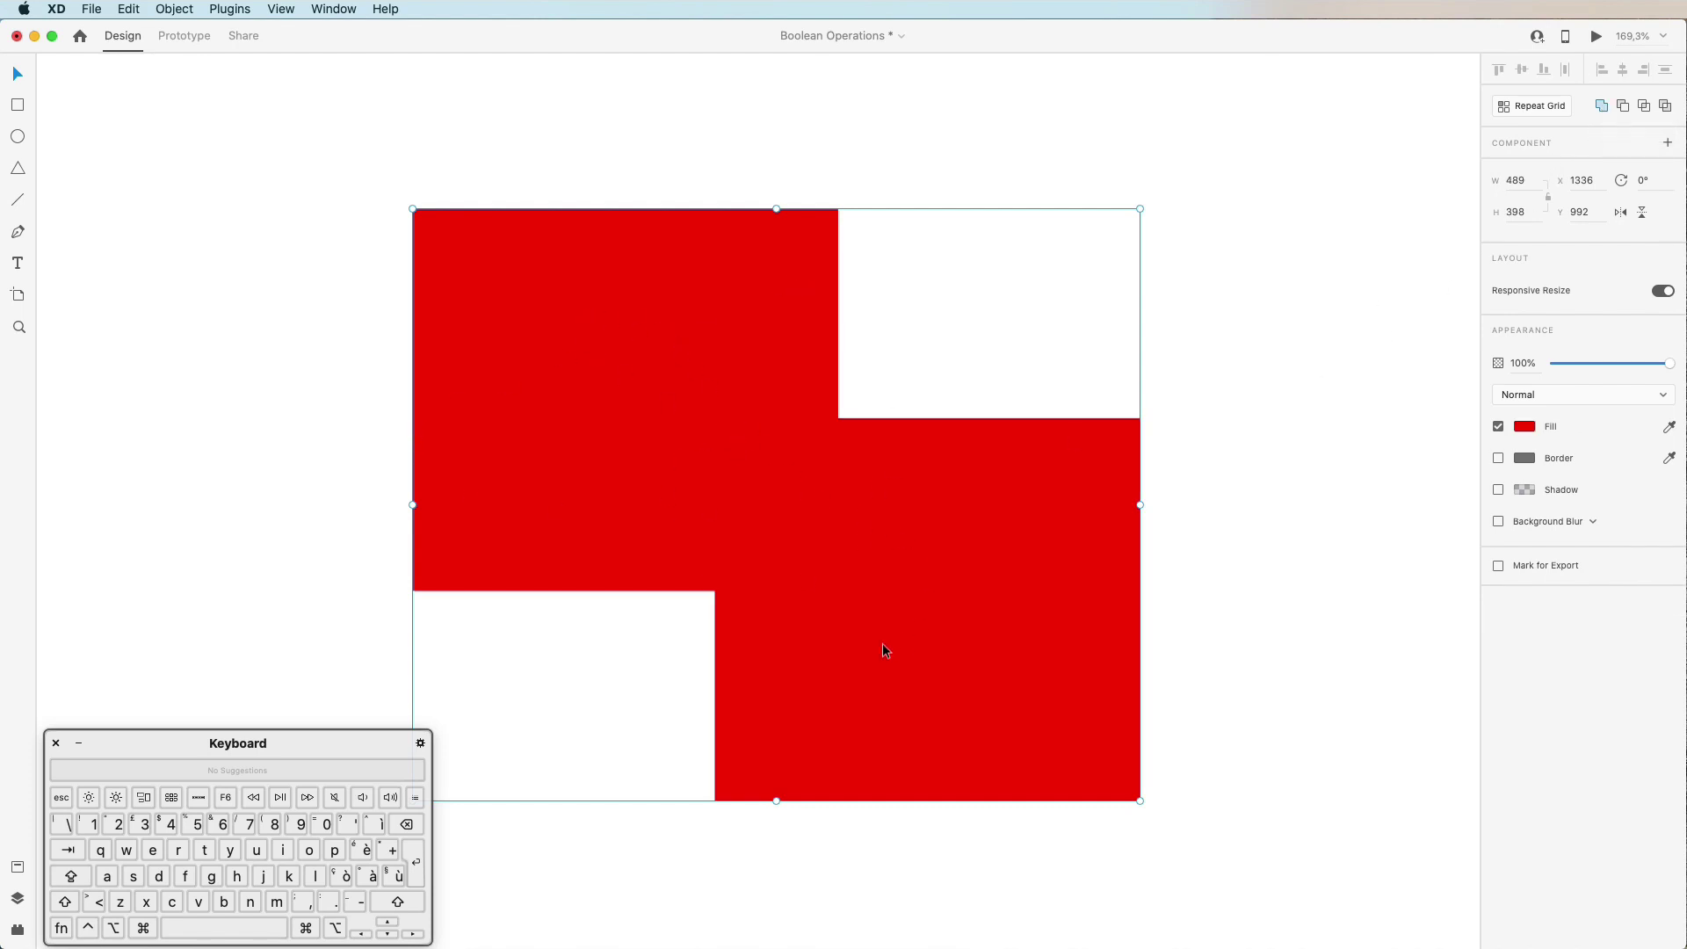
left_click(18, 900)
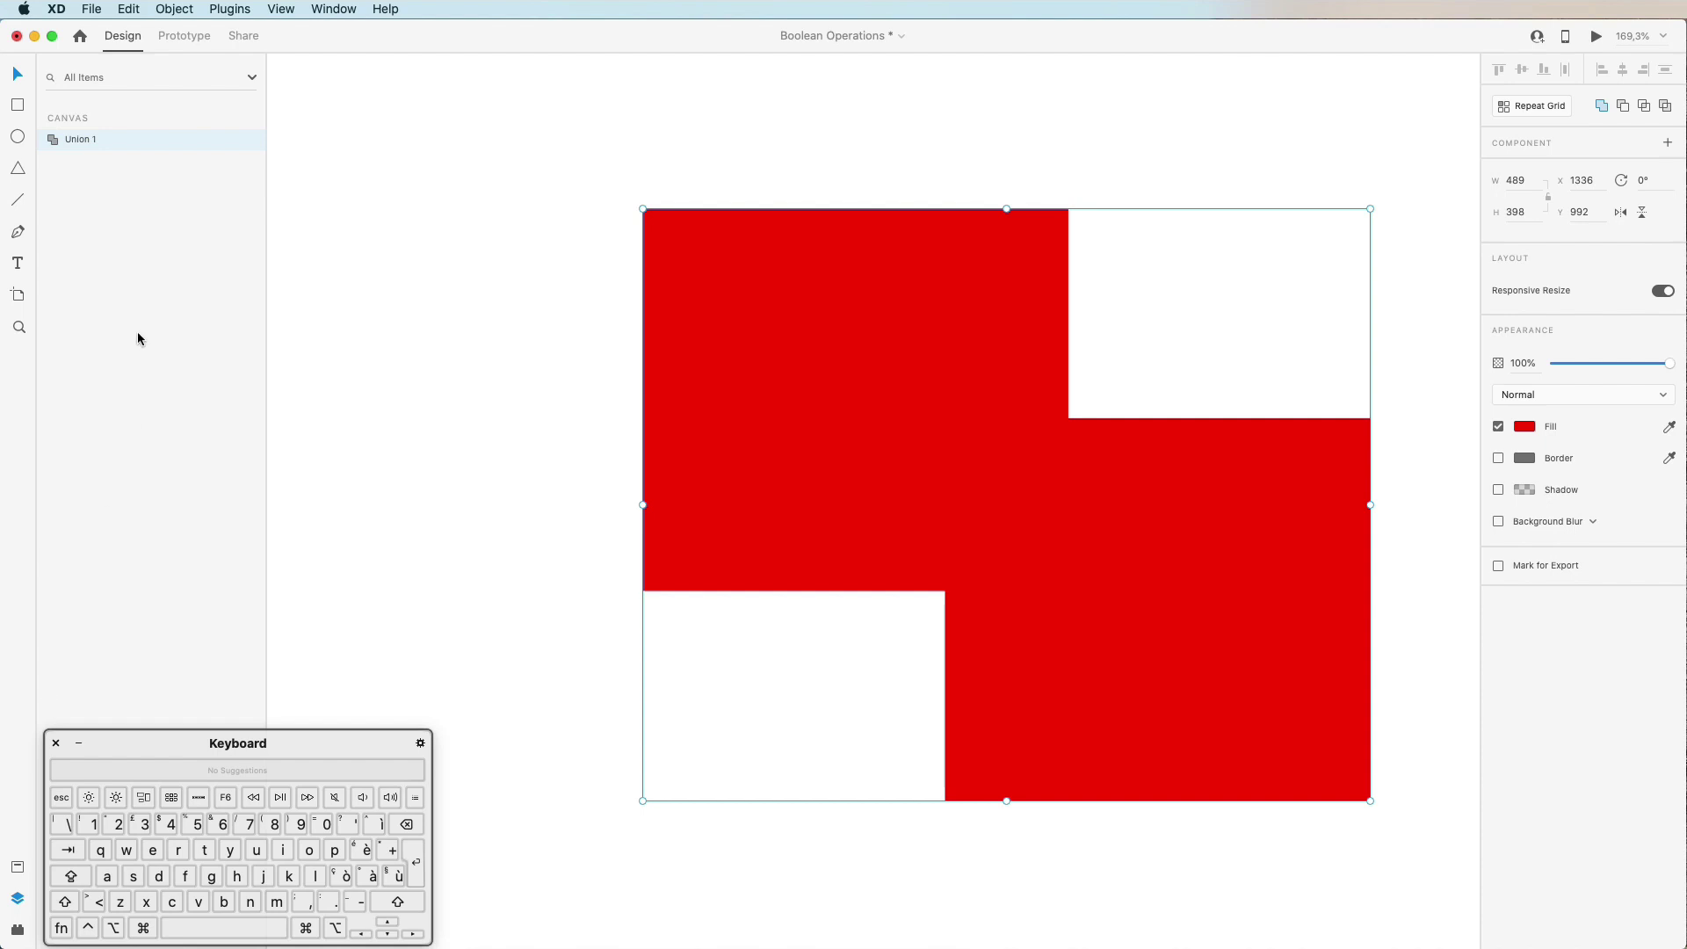
scroll(717, 299, "right", 3)
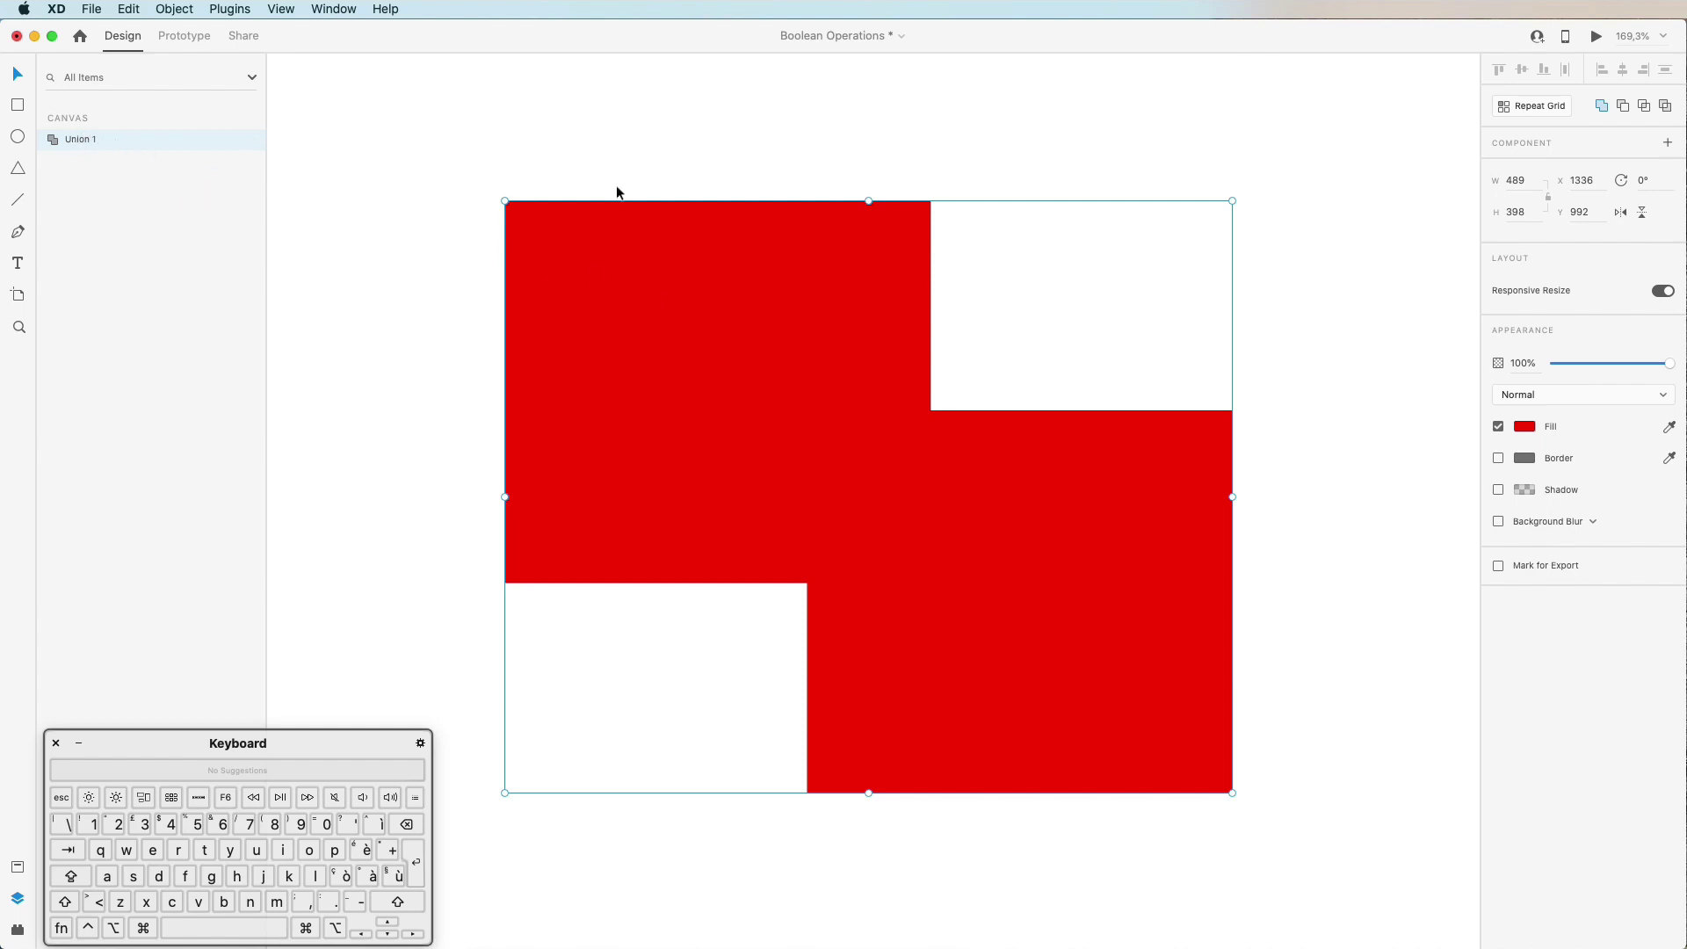
scroll(951, 302, "down", 1)
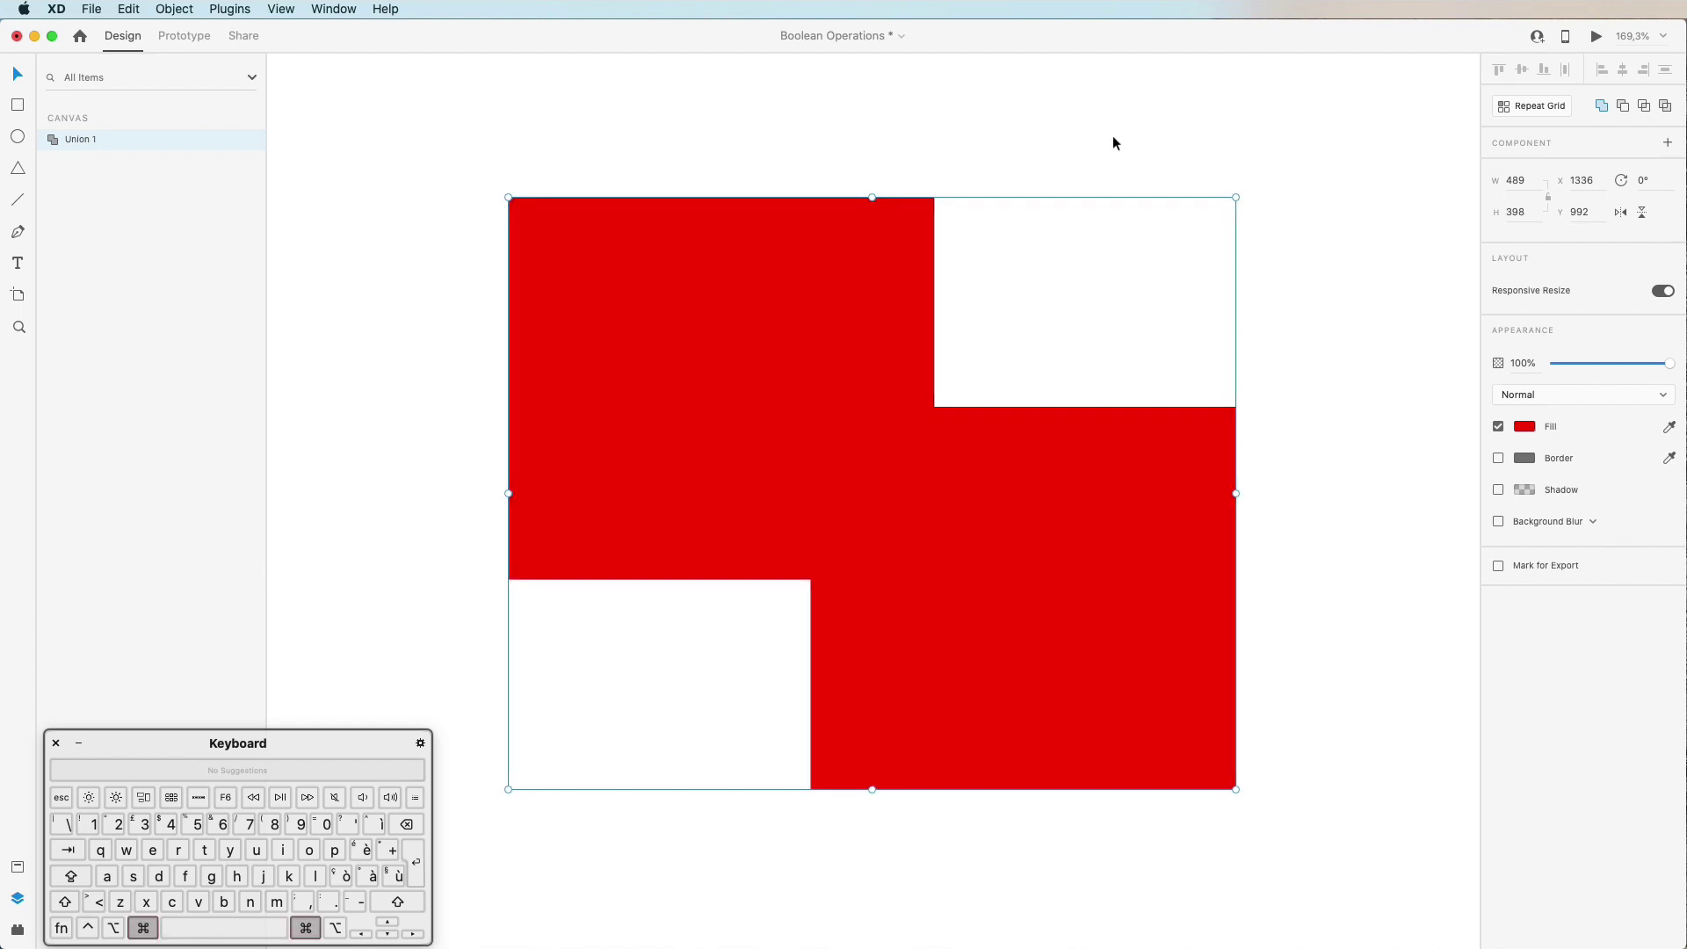
Step: Ungroup the united shape back into separate red and blue rectangles
key("super+shift+a")
left_click(792, 395)
key("super+shift+g")
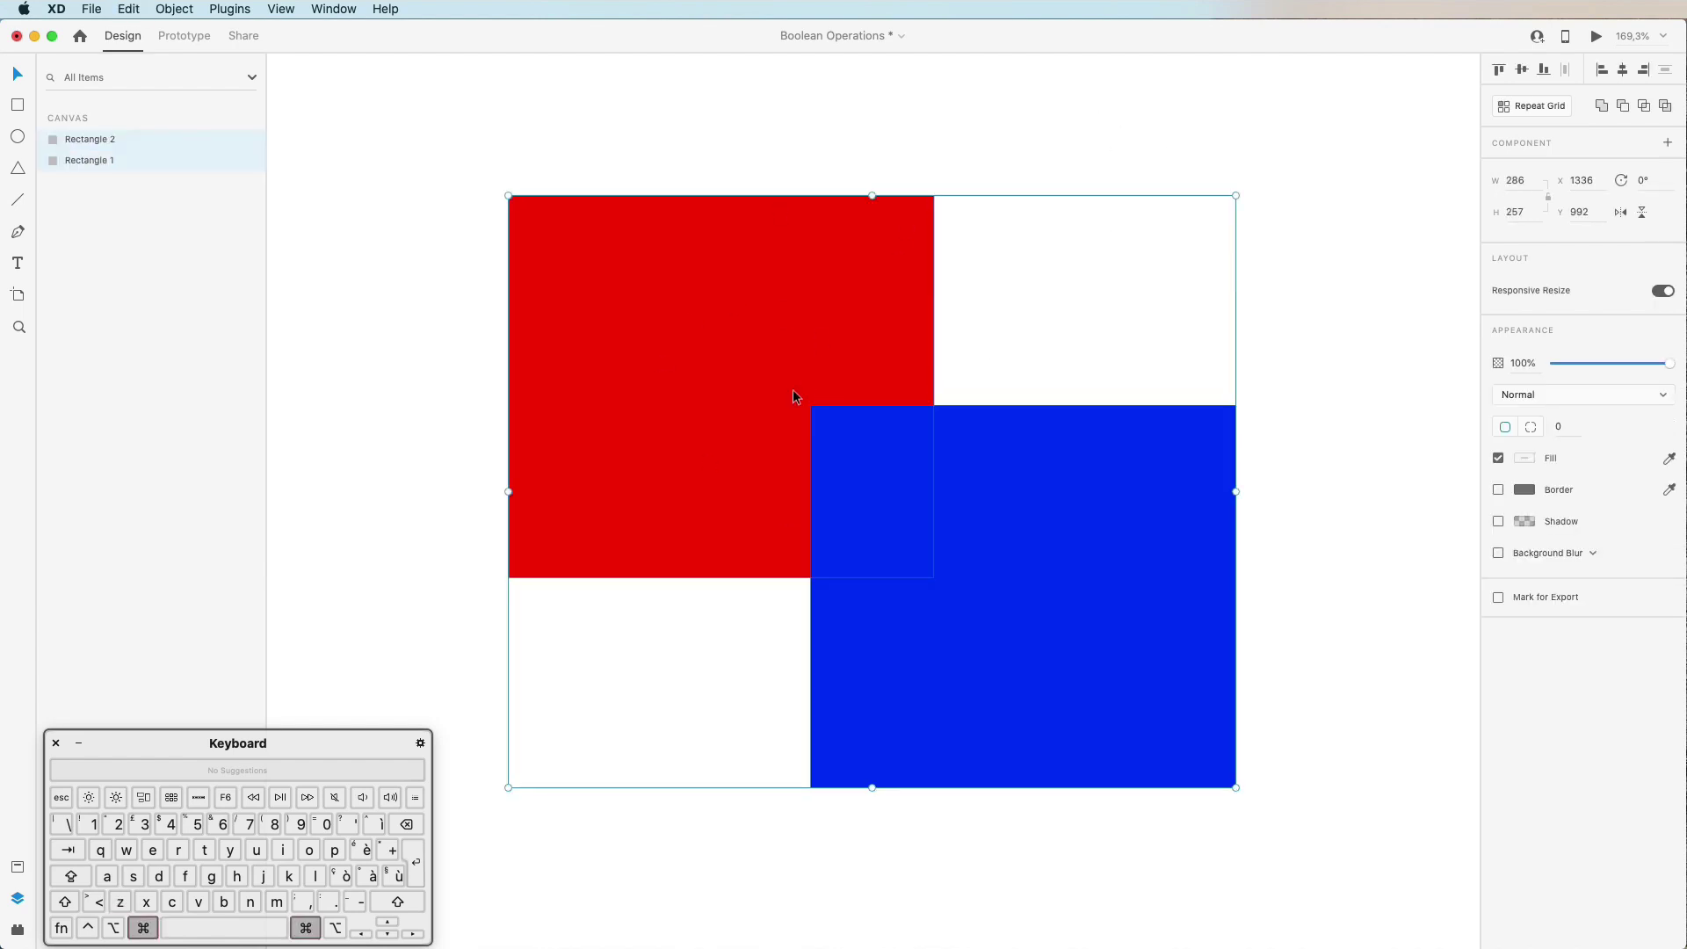
Step: Try the Subtract and Intersect operations on the two overlapping rectangles, undoing each one
left_click_drag(1123, 120, 762, 602)
scroll(762, 602, "left", 1)
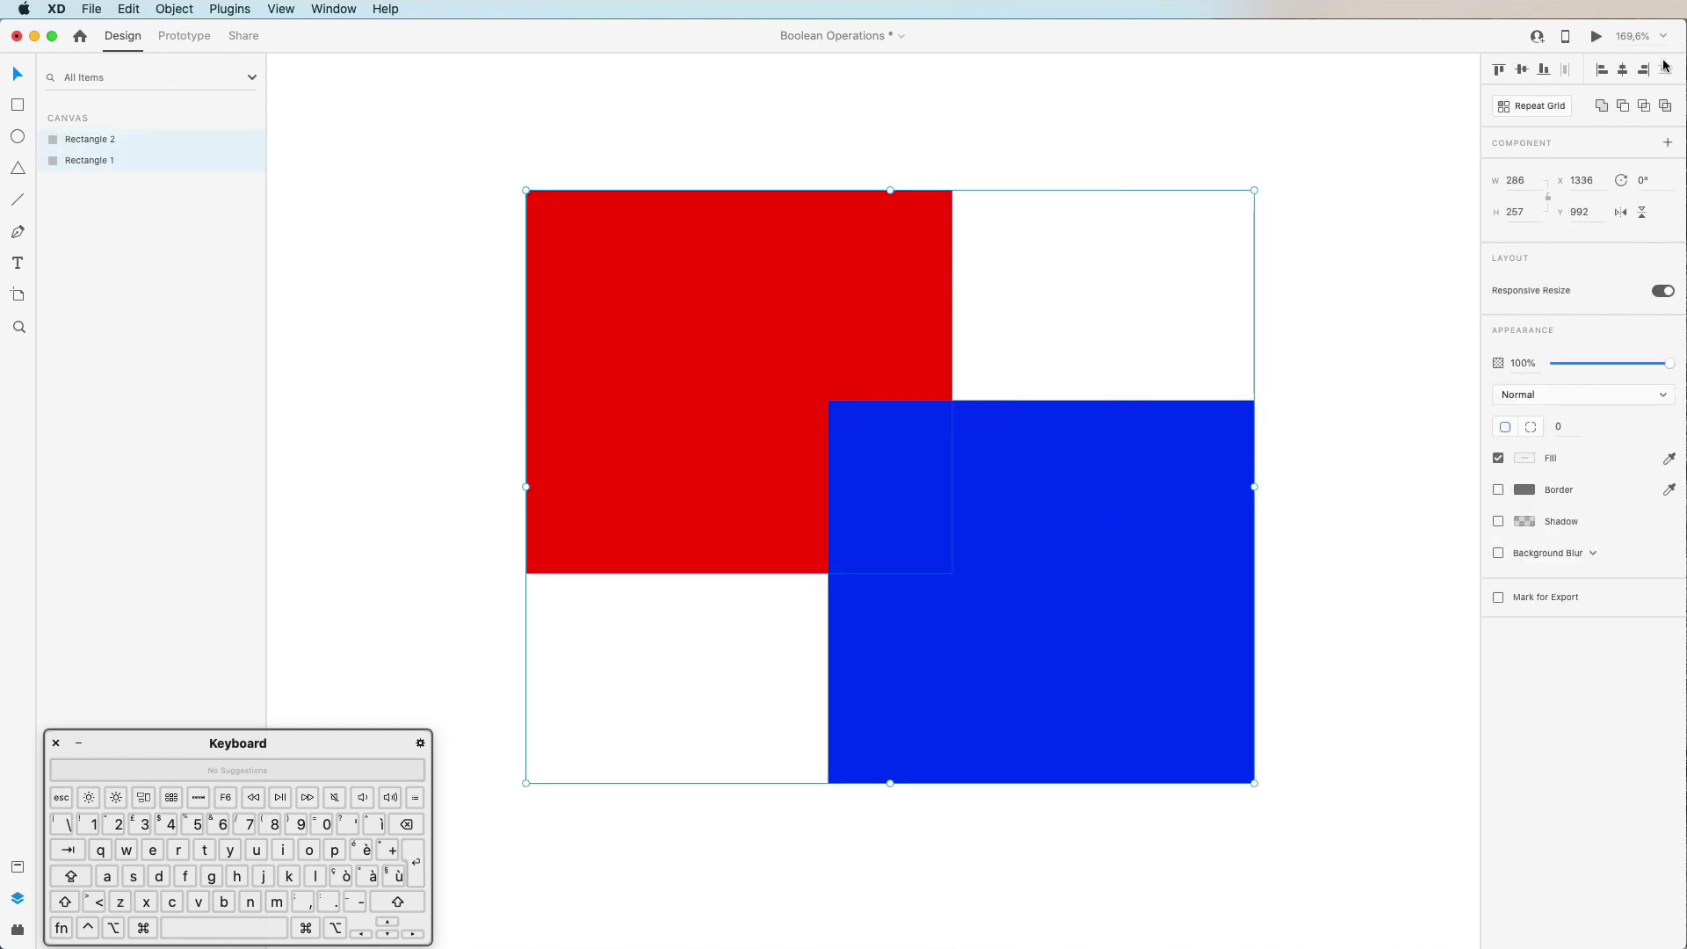
left_click(1625, 109)
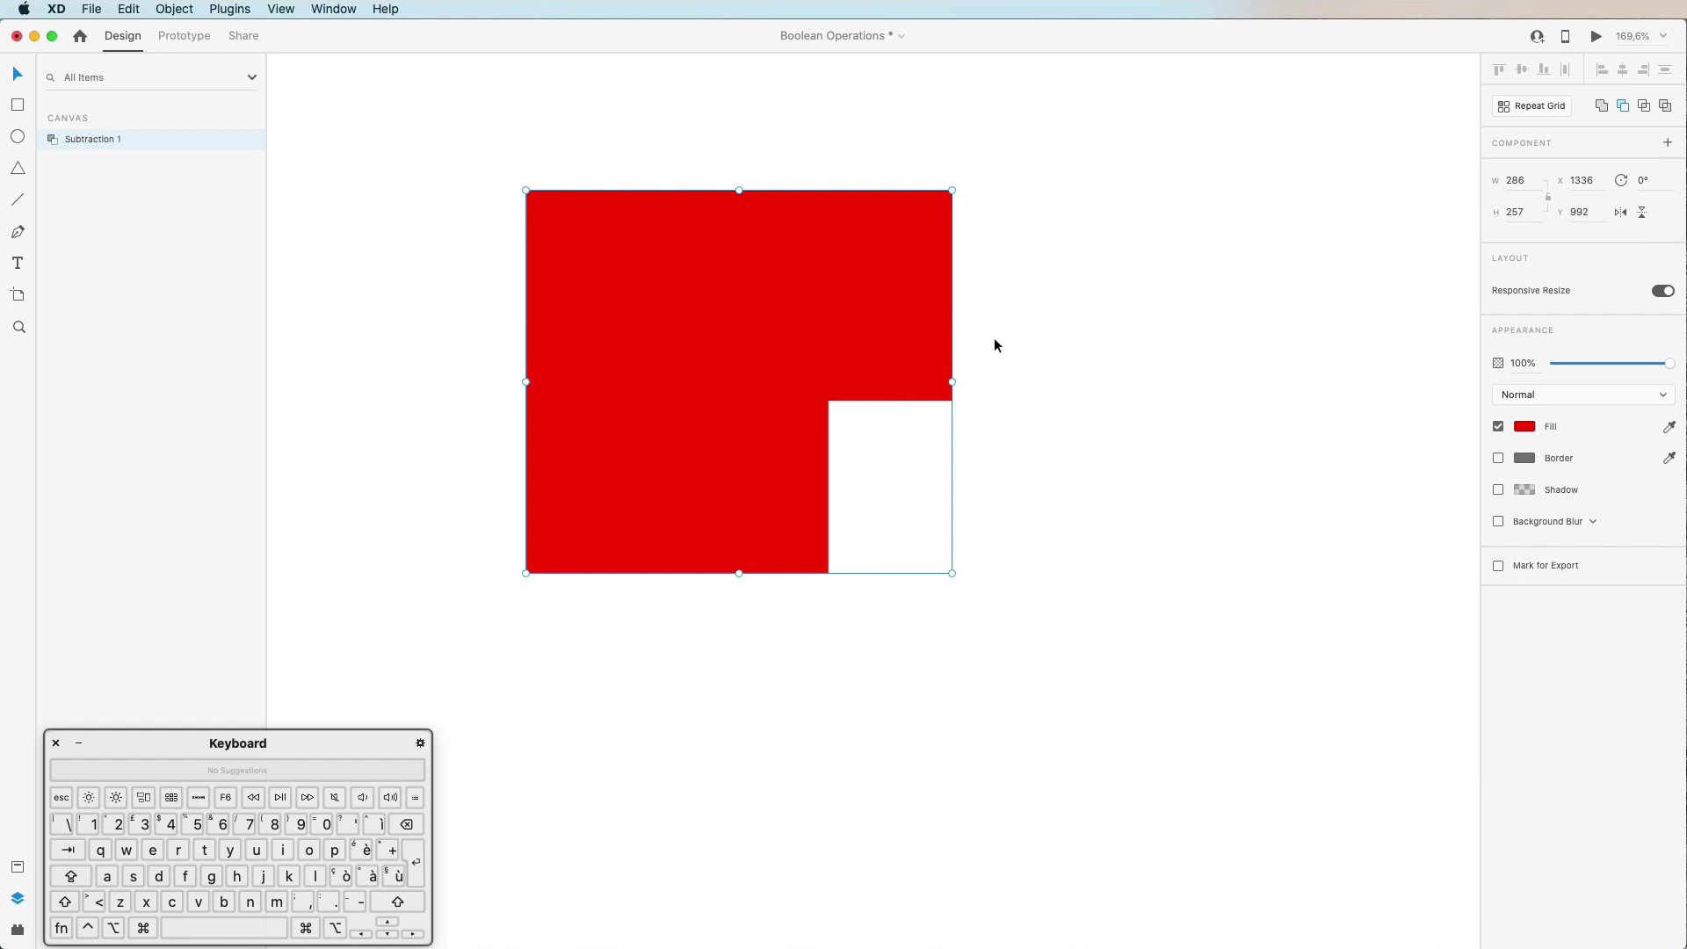
key("super+z")
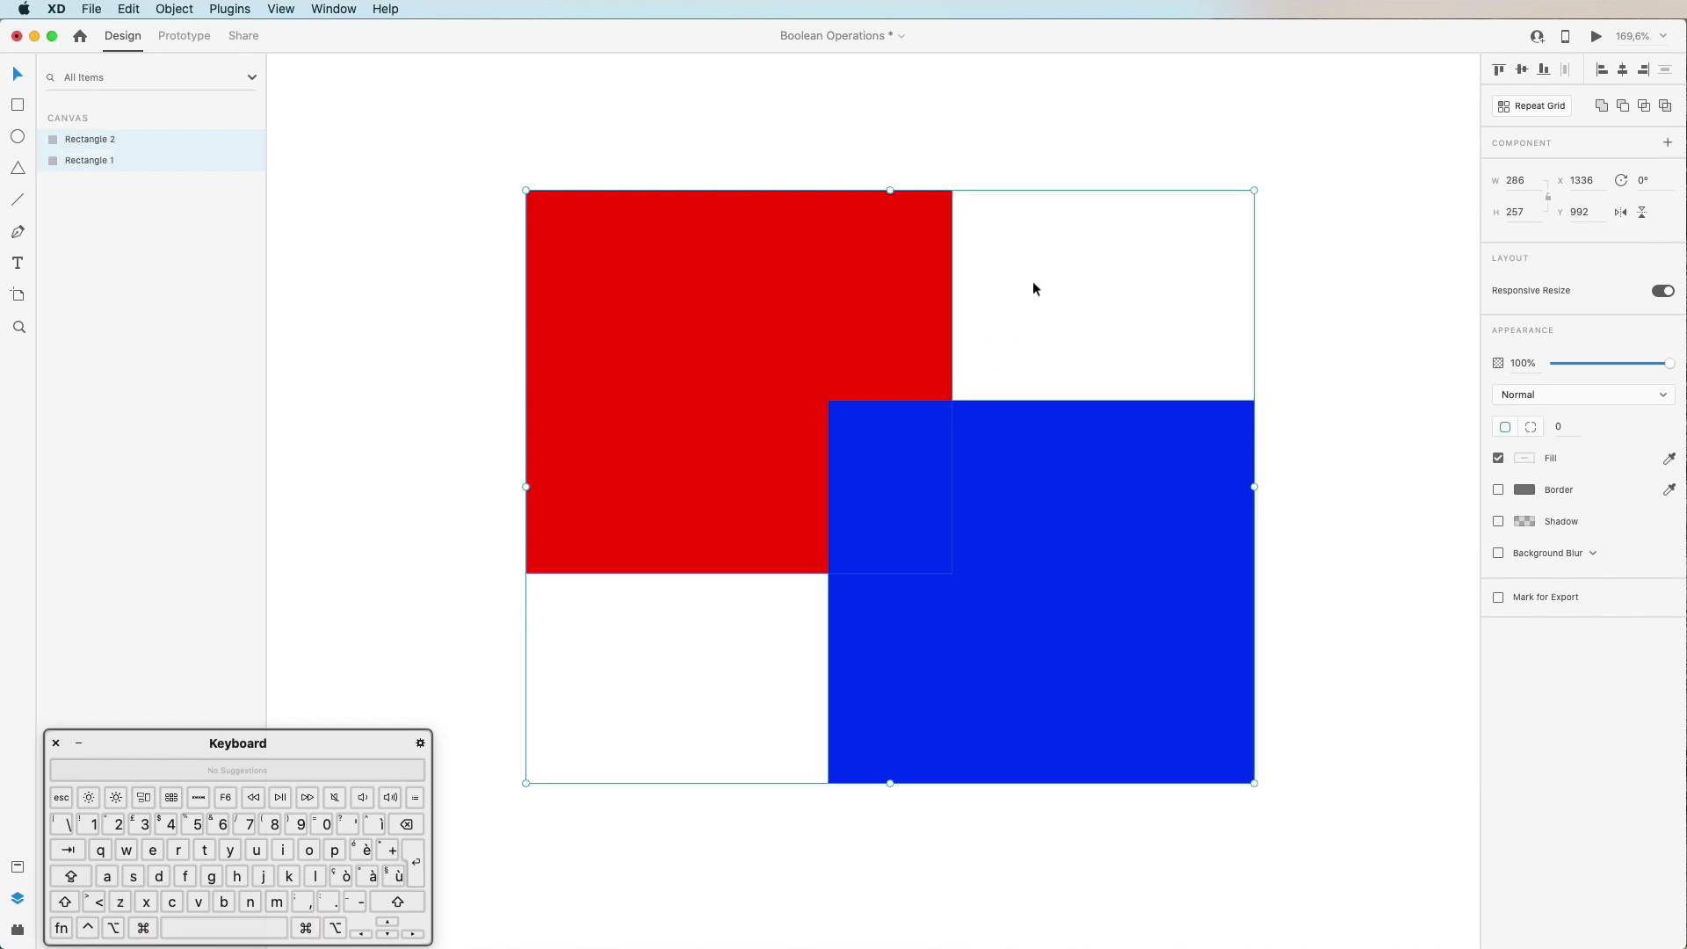
left_click(1644, 106)
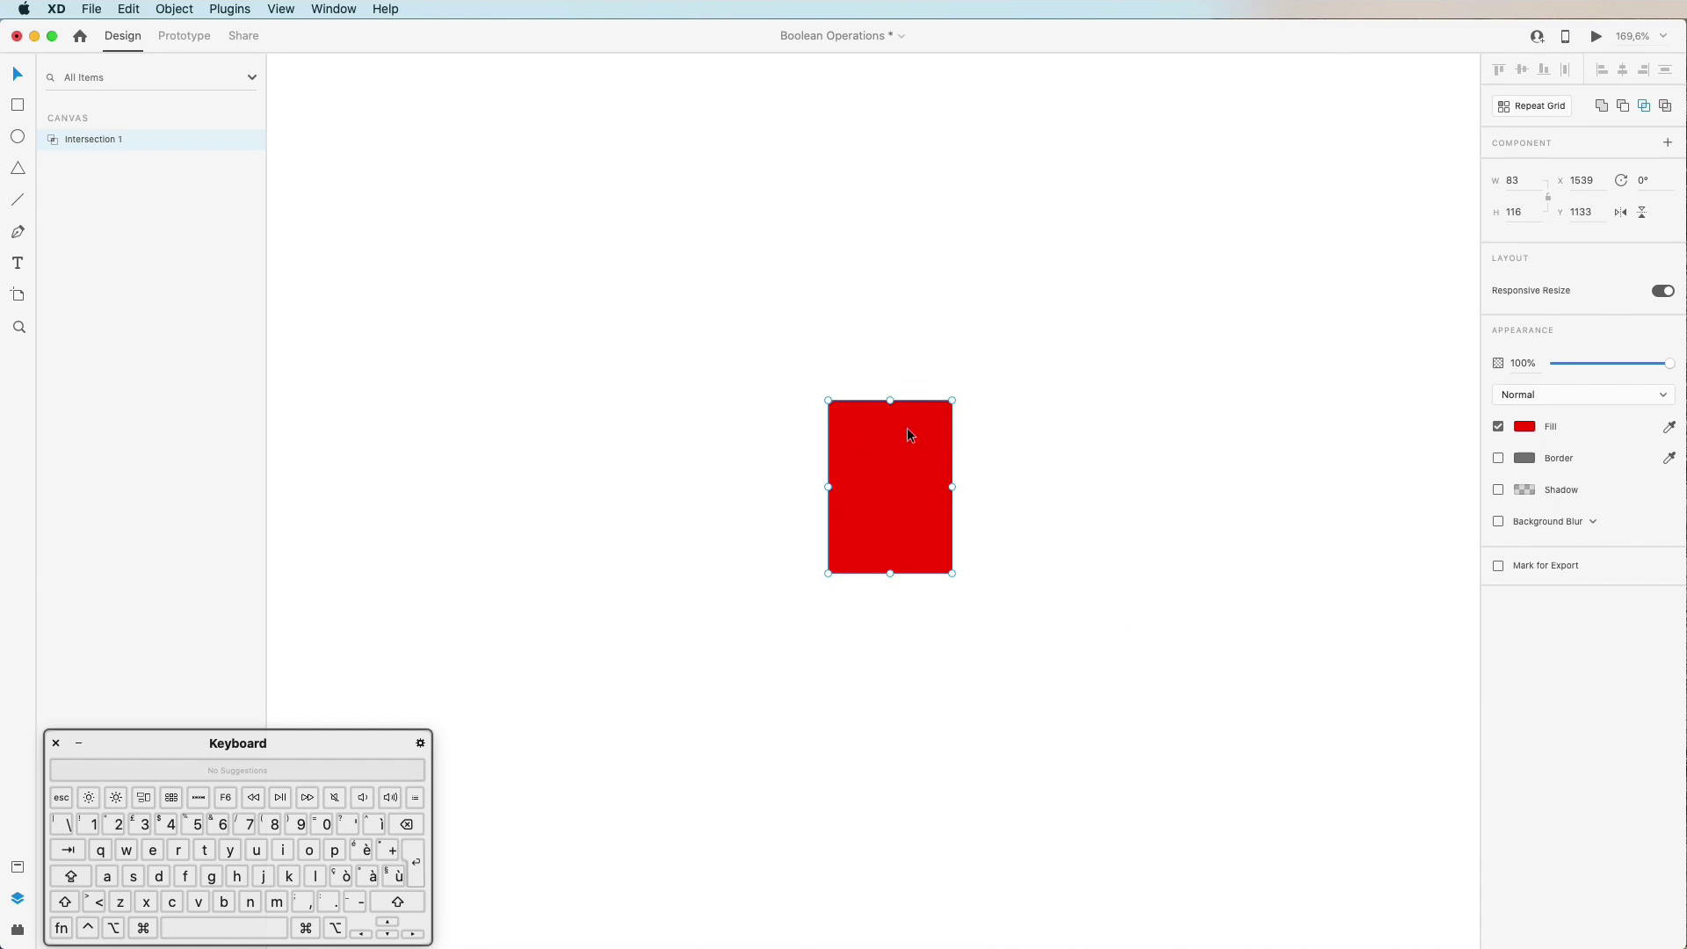
key("super+z")
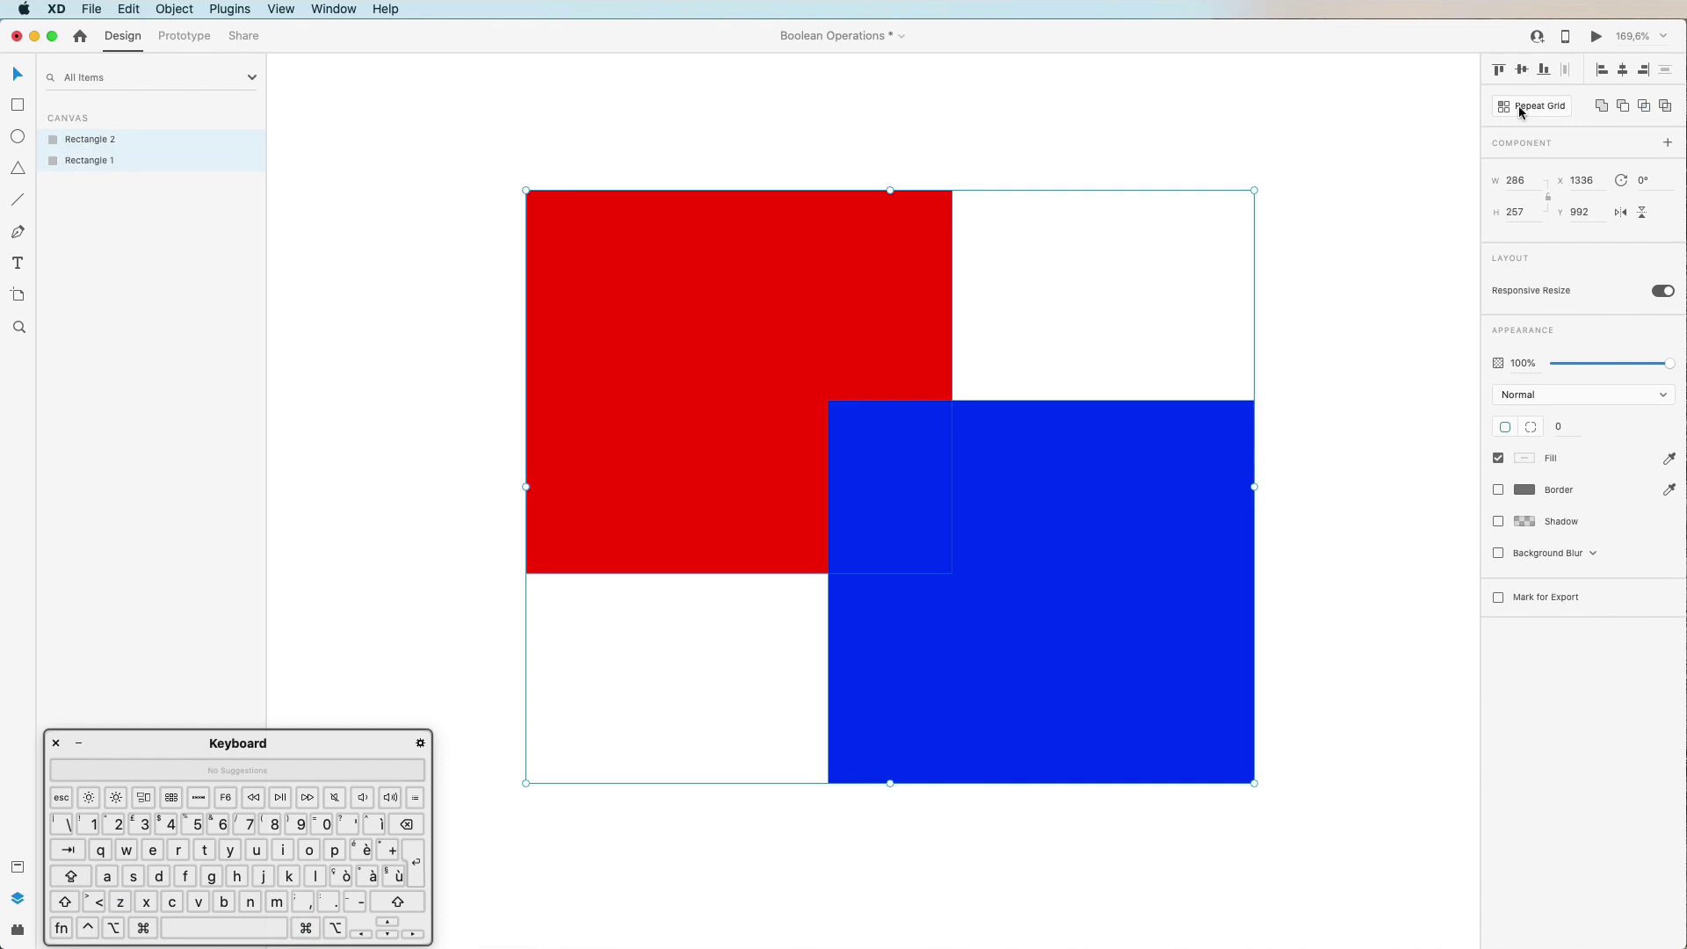
Step: Apply Exclude Overlap to the two rectangles, and expand and select the combined shape in the layers
left_click(1667, 108)
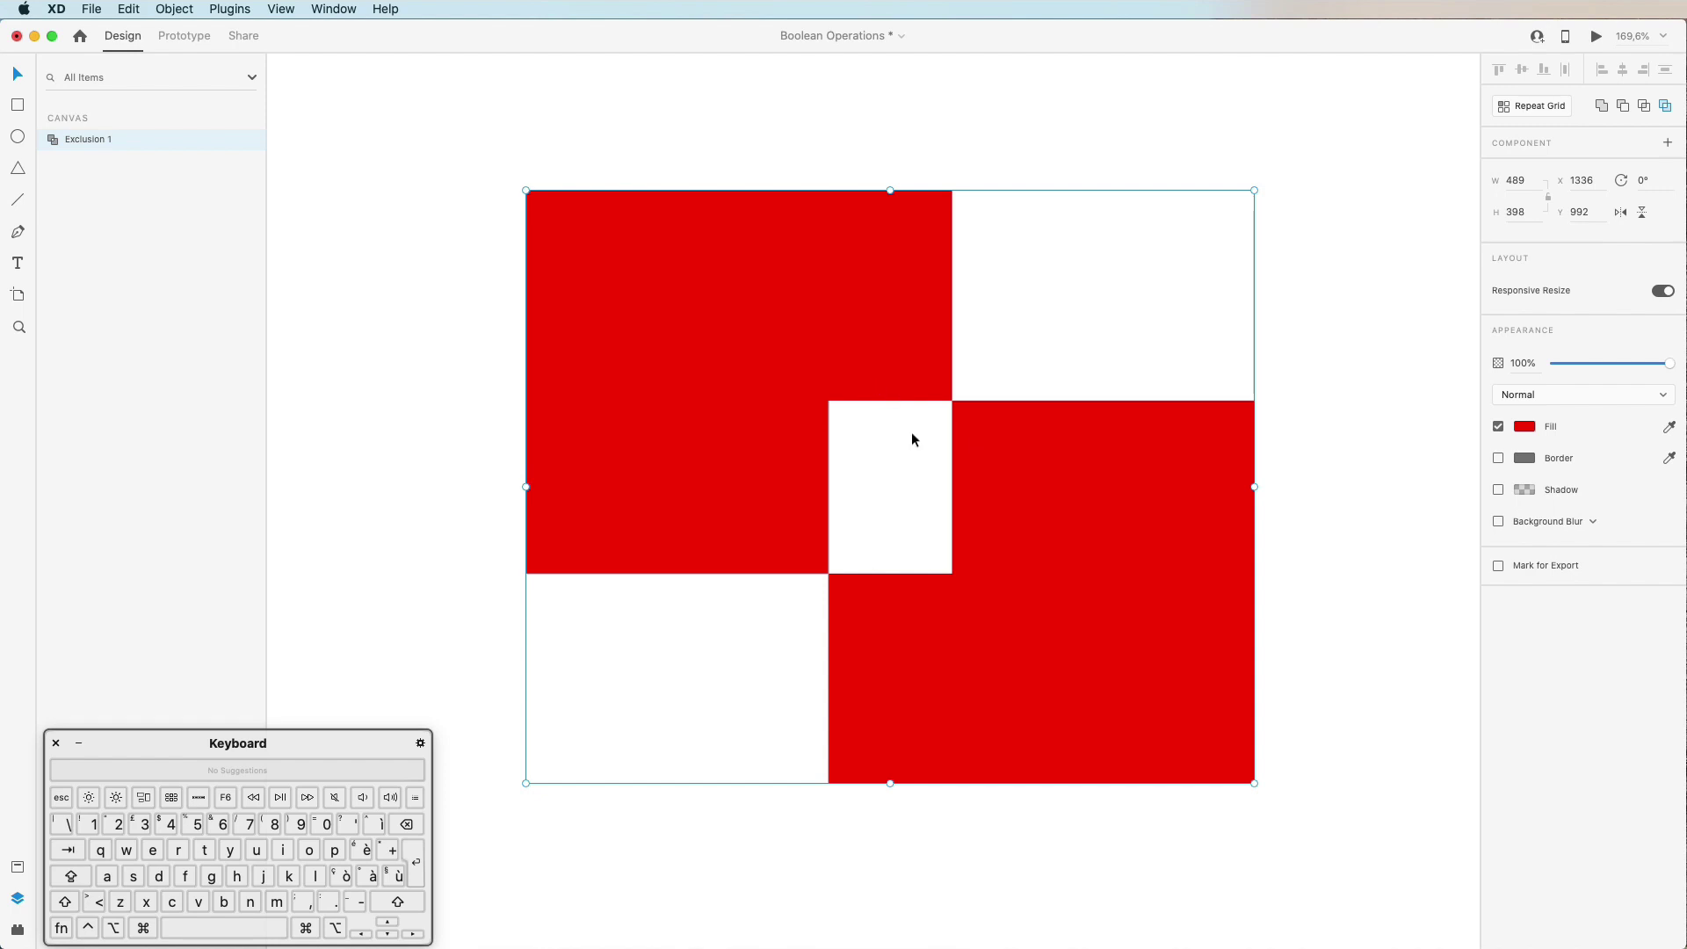
left_click(1262, 315)
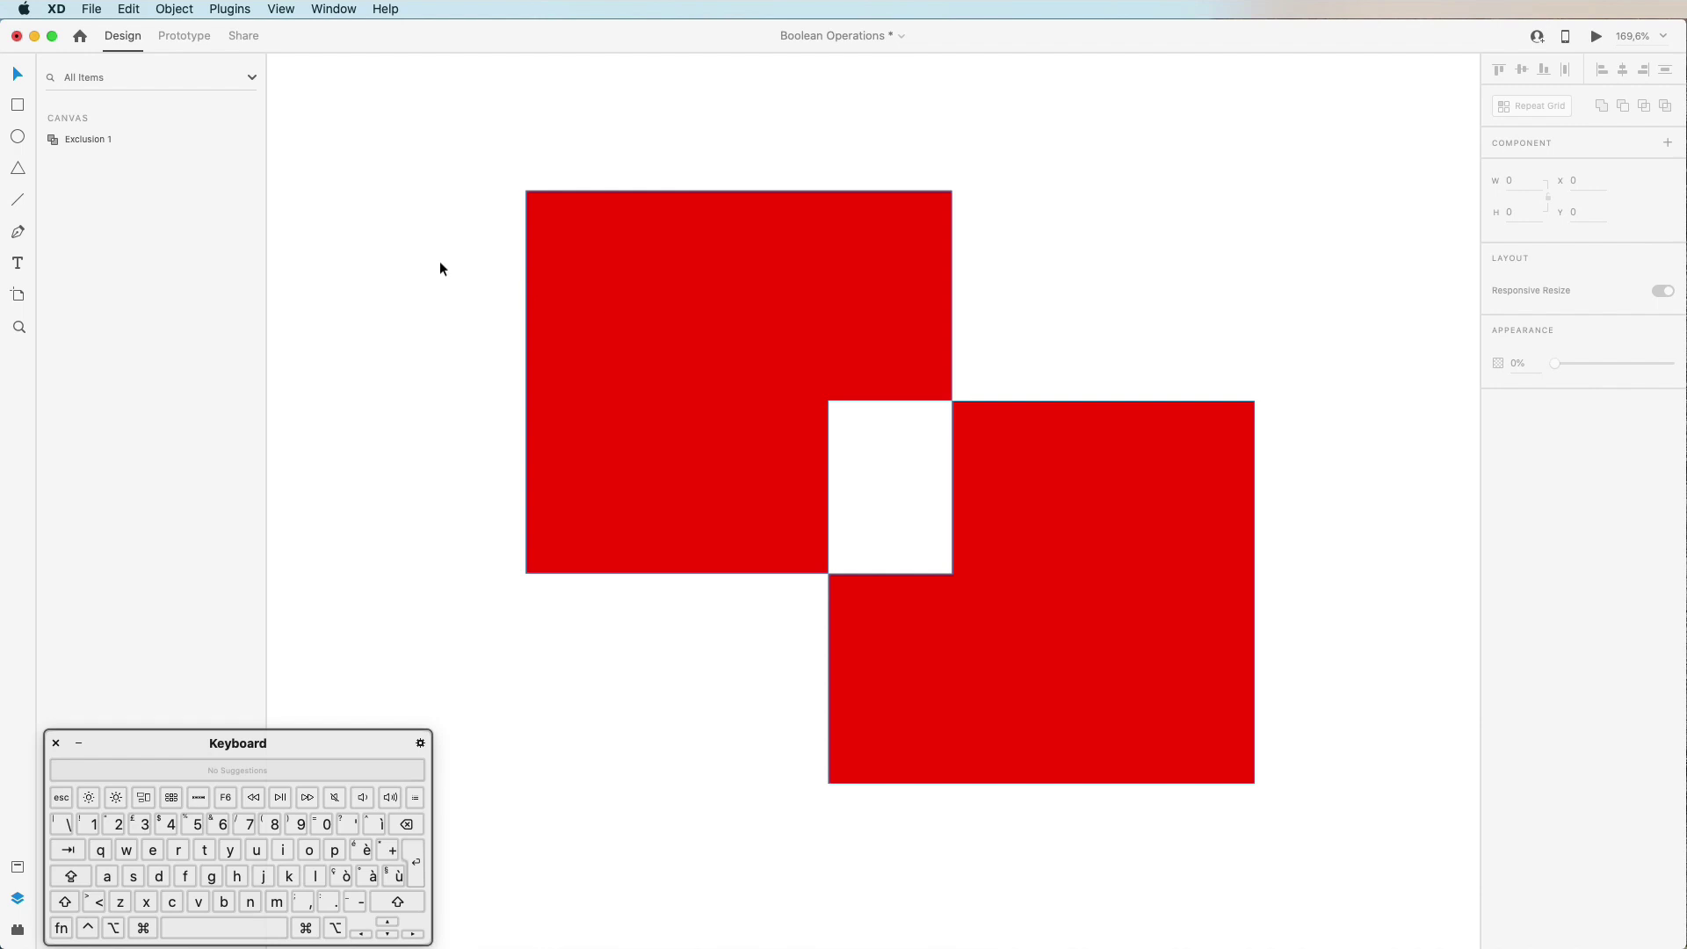
left_click(52, 139)
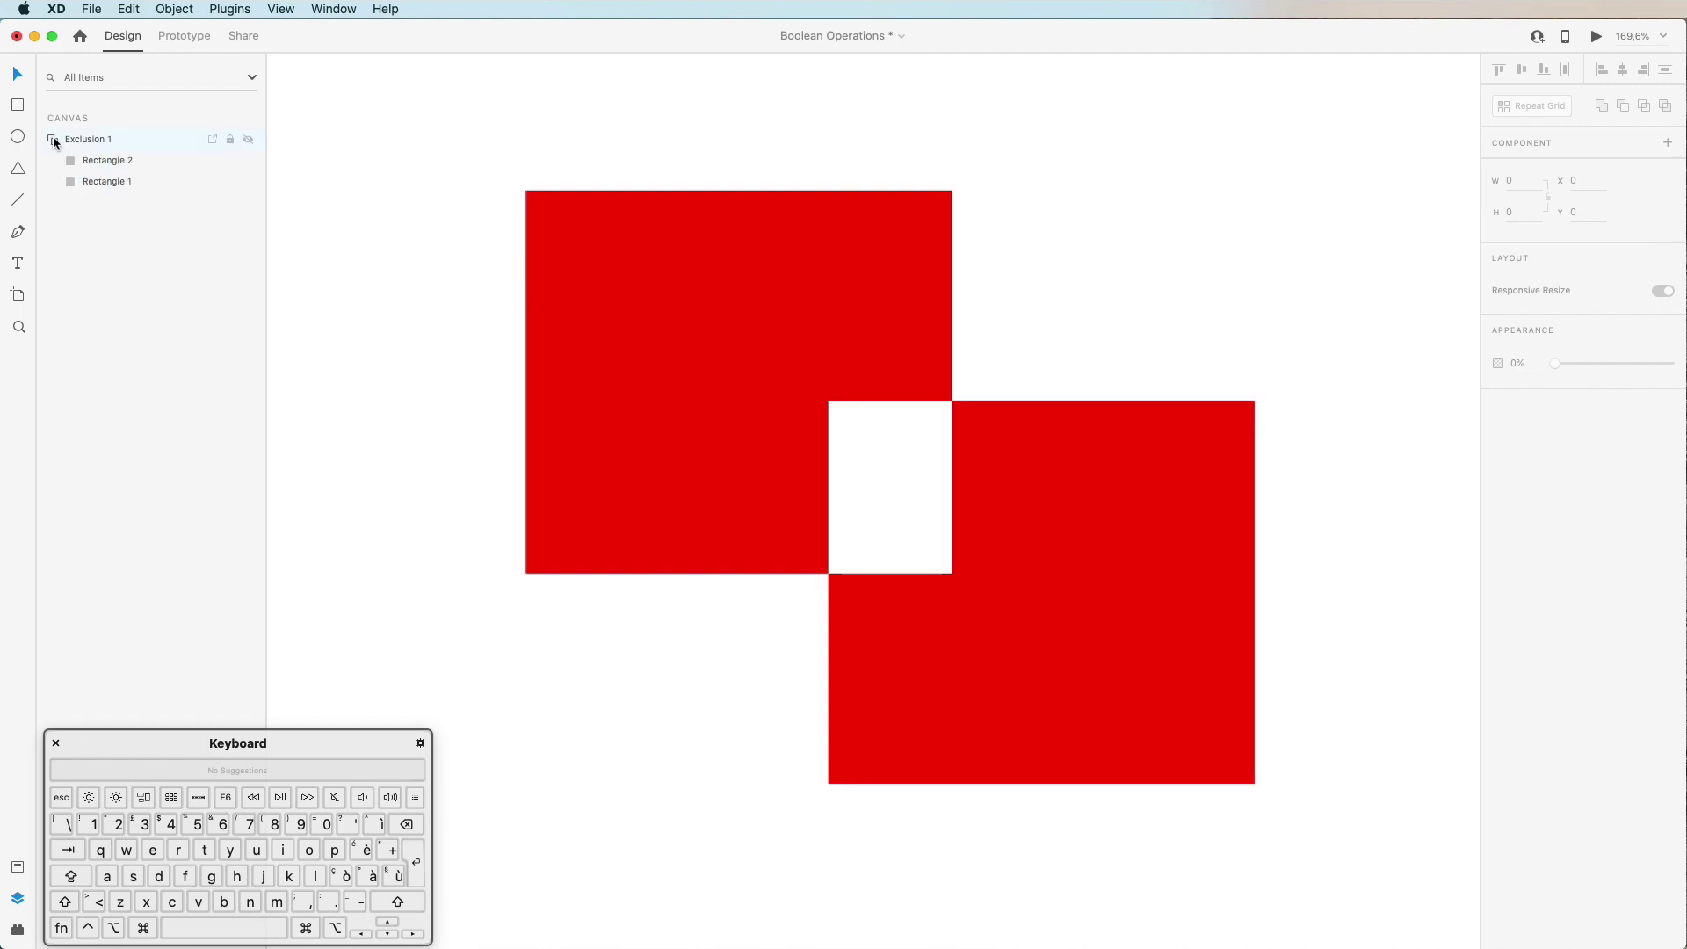
left_click(85, 140)
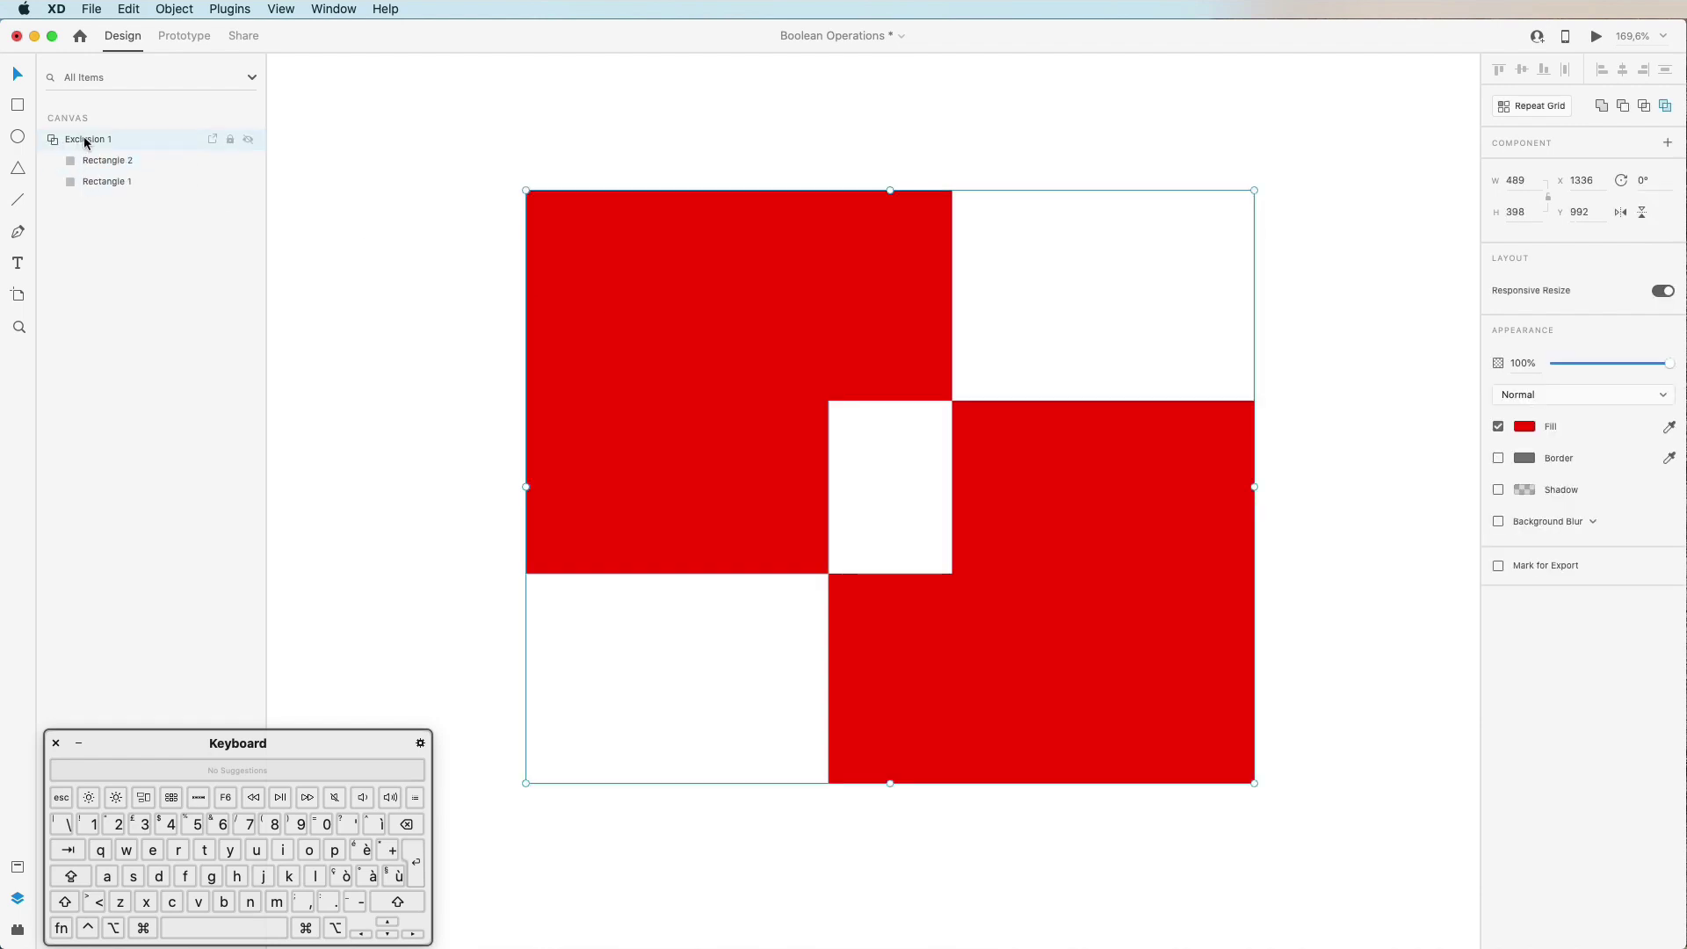
Step: Move the individual rectangles inside the exclusion shape closer together to enlarge their cut-out overlap
left_click(107, 182)
left_click_drag(657, 336, 846, 417)
left_click(1241, 592)
mouse_move(1241, 592)
left_mouse_down()
mouse_move(1347, 594)
mouse_move(1284, 595)
mouse_move(1239, 625)
left_mouse_up()
left_click_drag(961, 438, 829, 309)
left_click_drag(1118, 549, 1030, 493)
Step: Select the whole exclusion shape and ungroup it into its two original rectangles
left_click(56, 139)
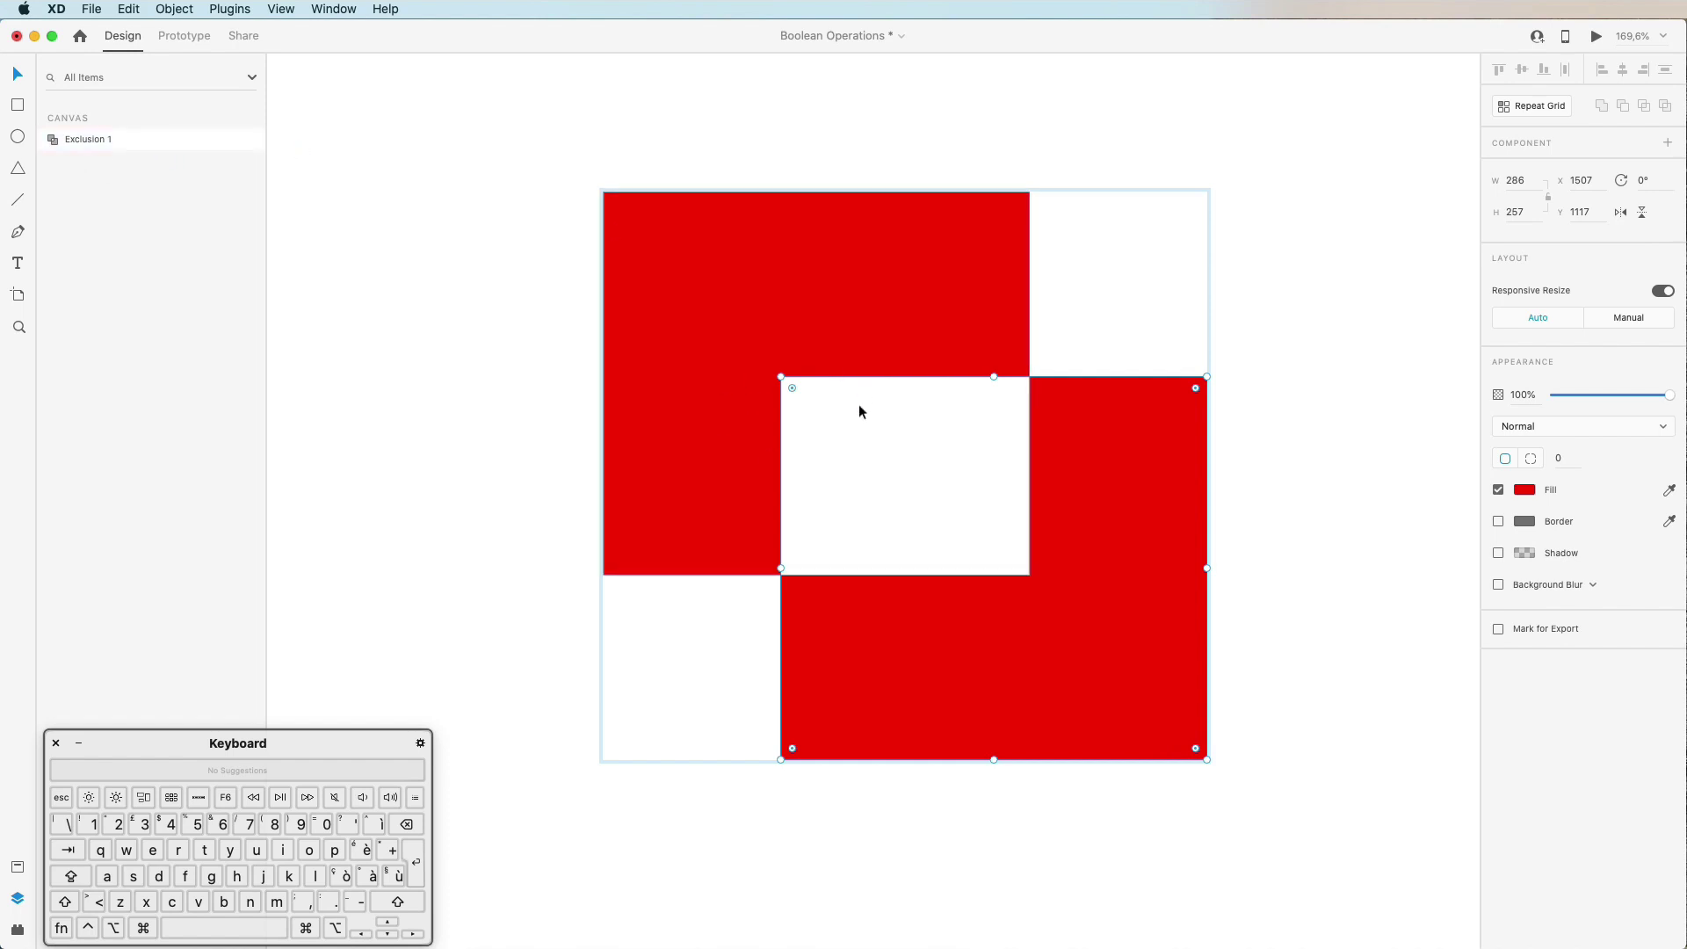
right_click(679, 330)
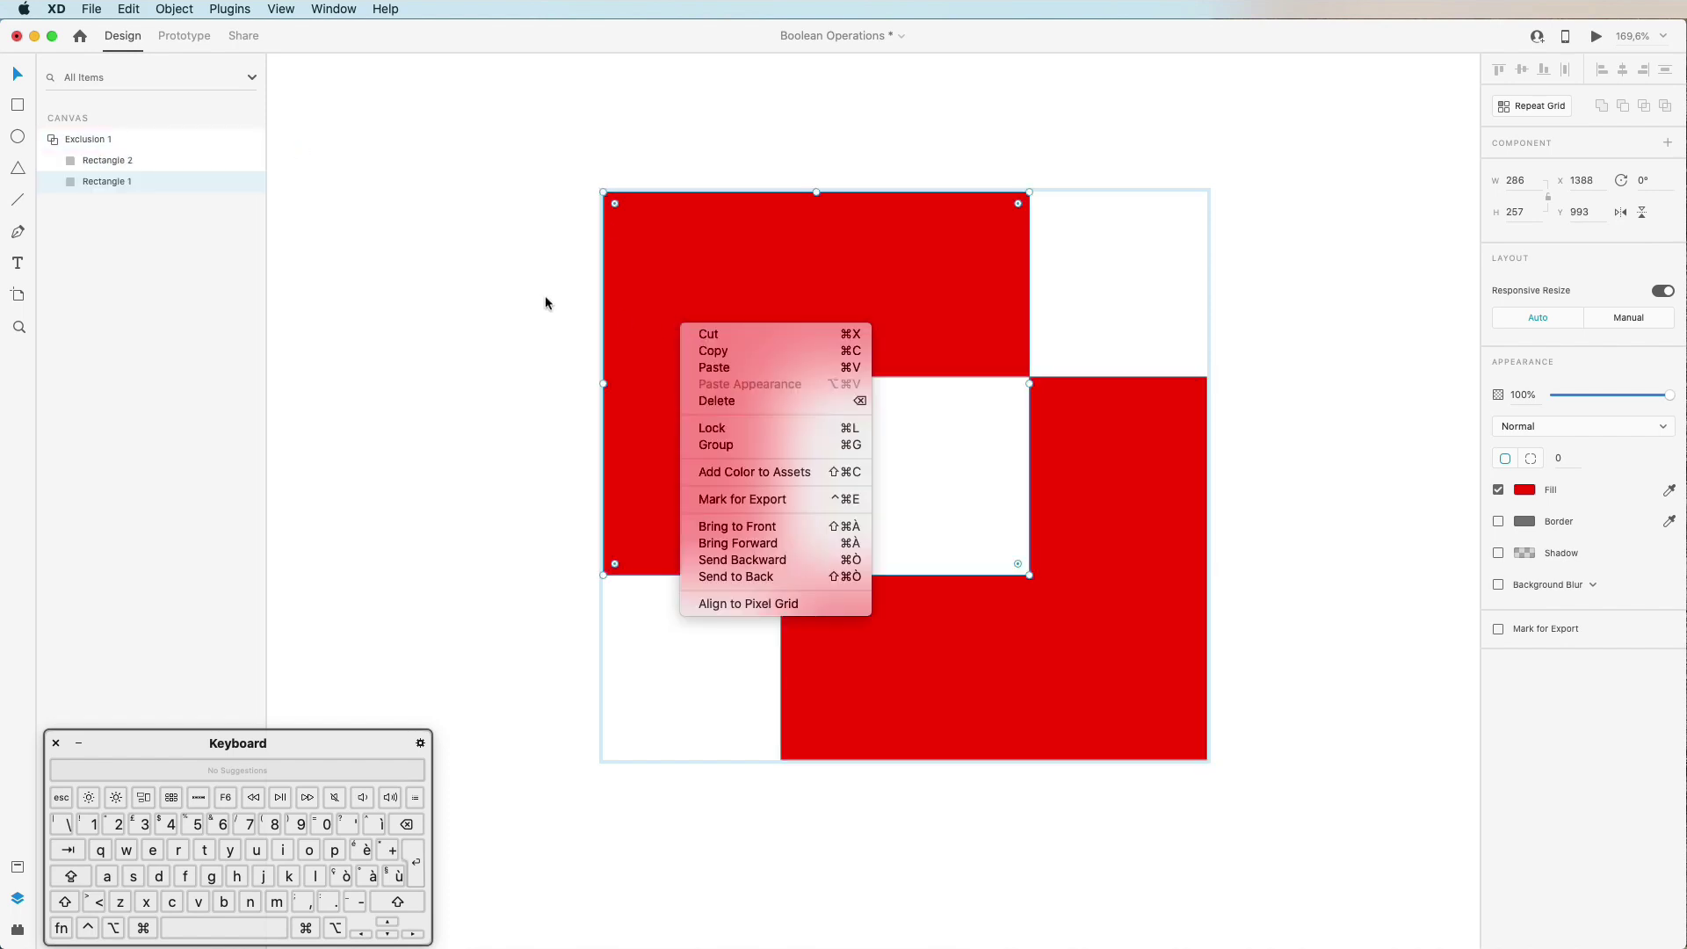
key("Escape")
left_click(73, 142)
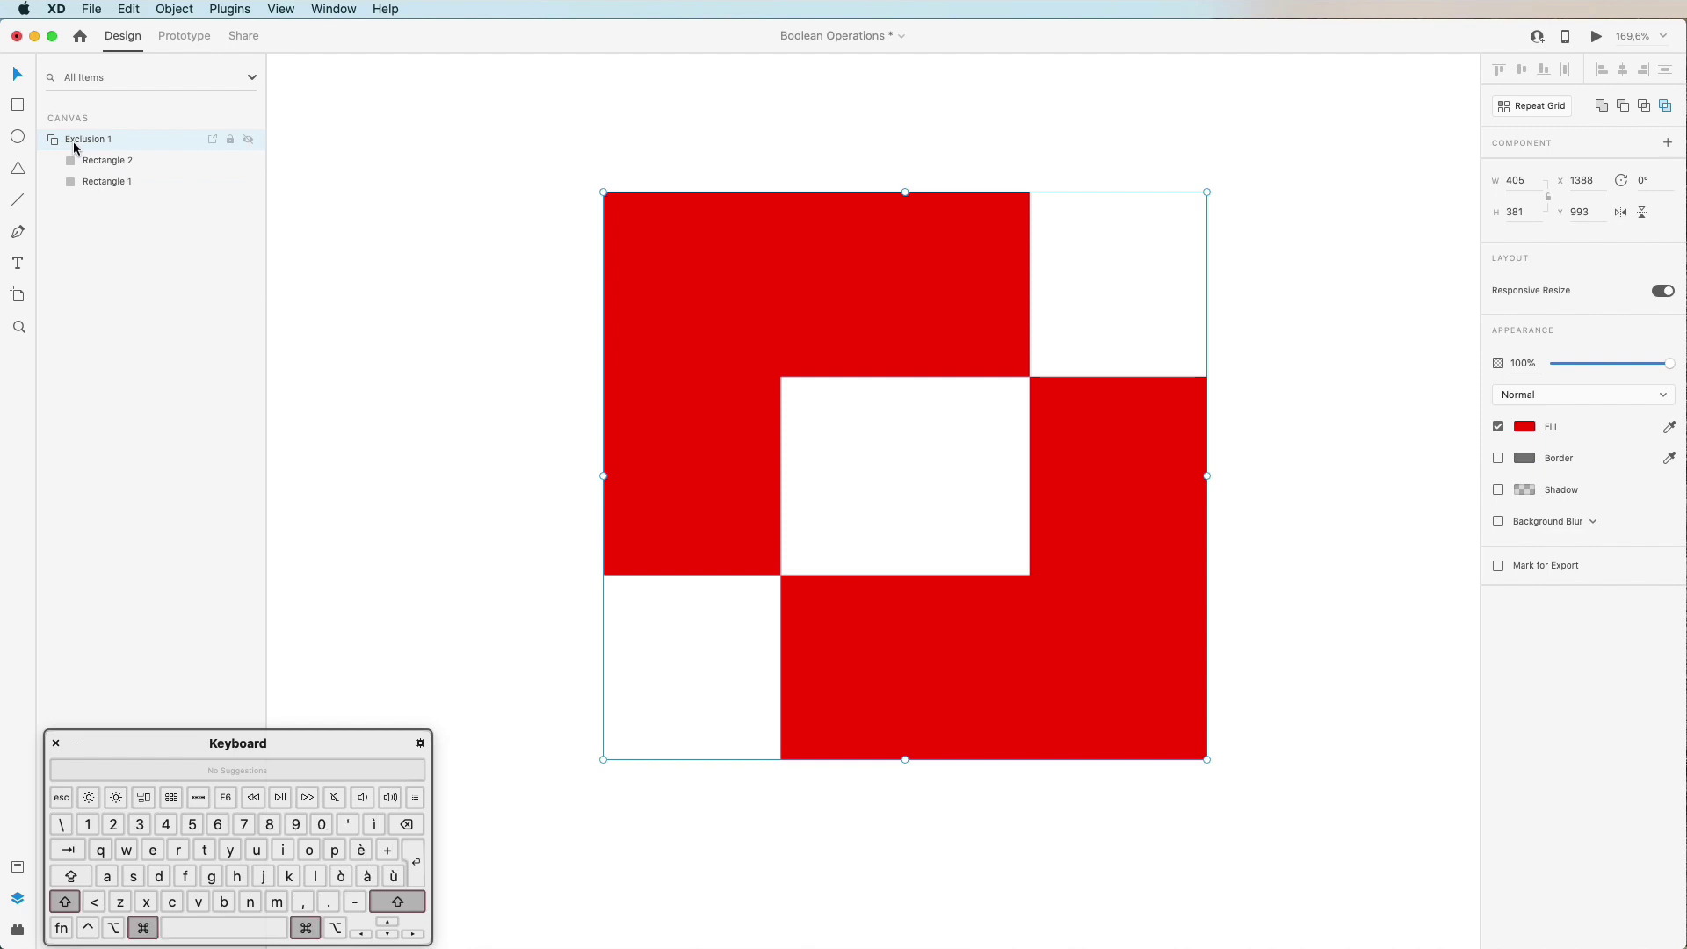
key("super+shift+g")
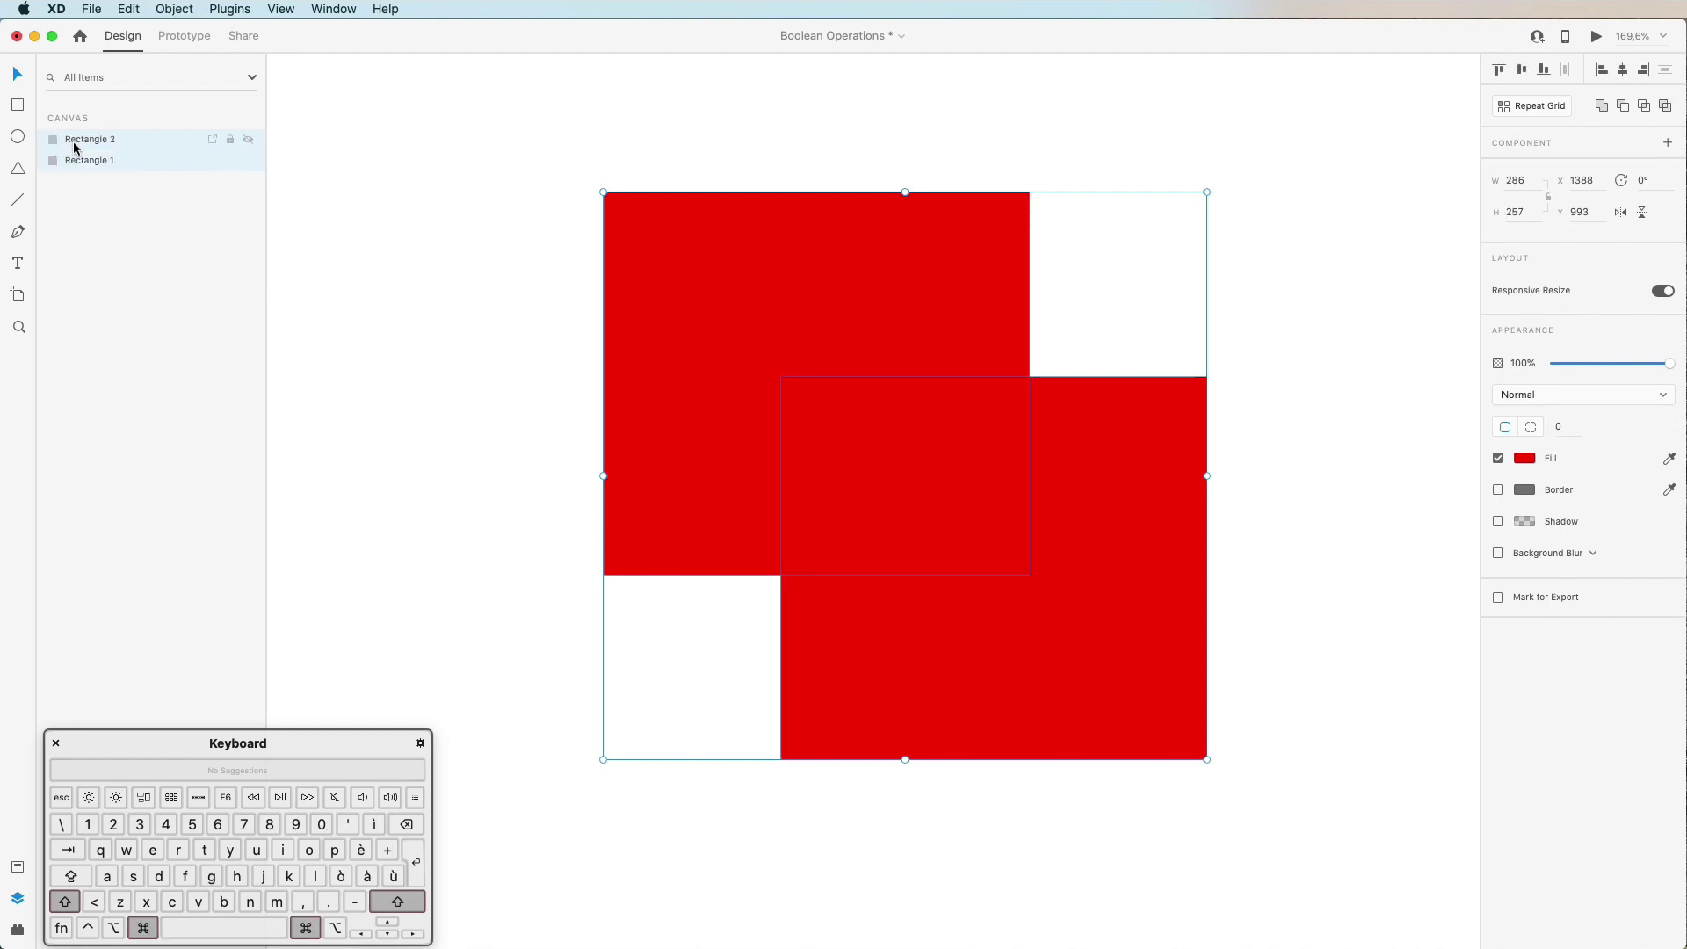
Step: Move the two ungrouped red rectangles apart so that they no longer overlap
left_click(537, 247)
left_click_drag(885, 372, 605, 272)
left_click_drag(1090, 475, 1245, 529)
left_click(684, 325)
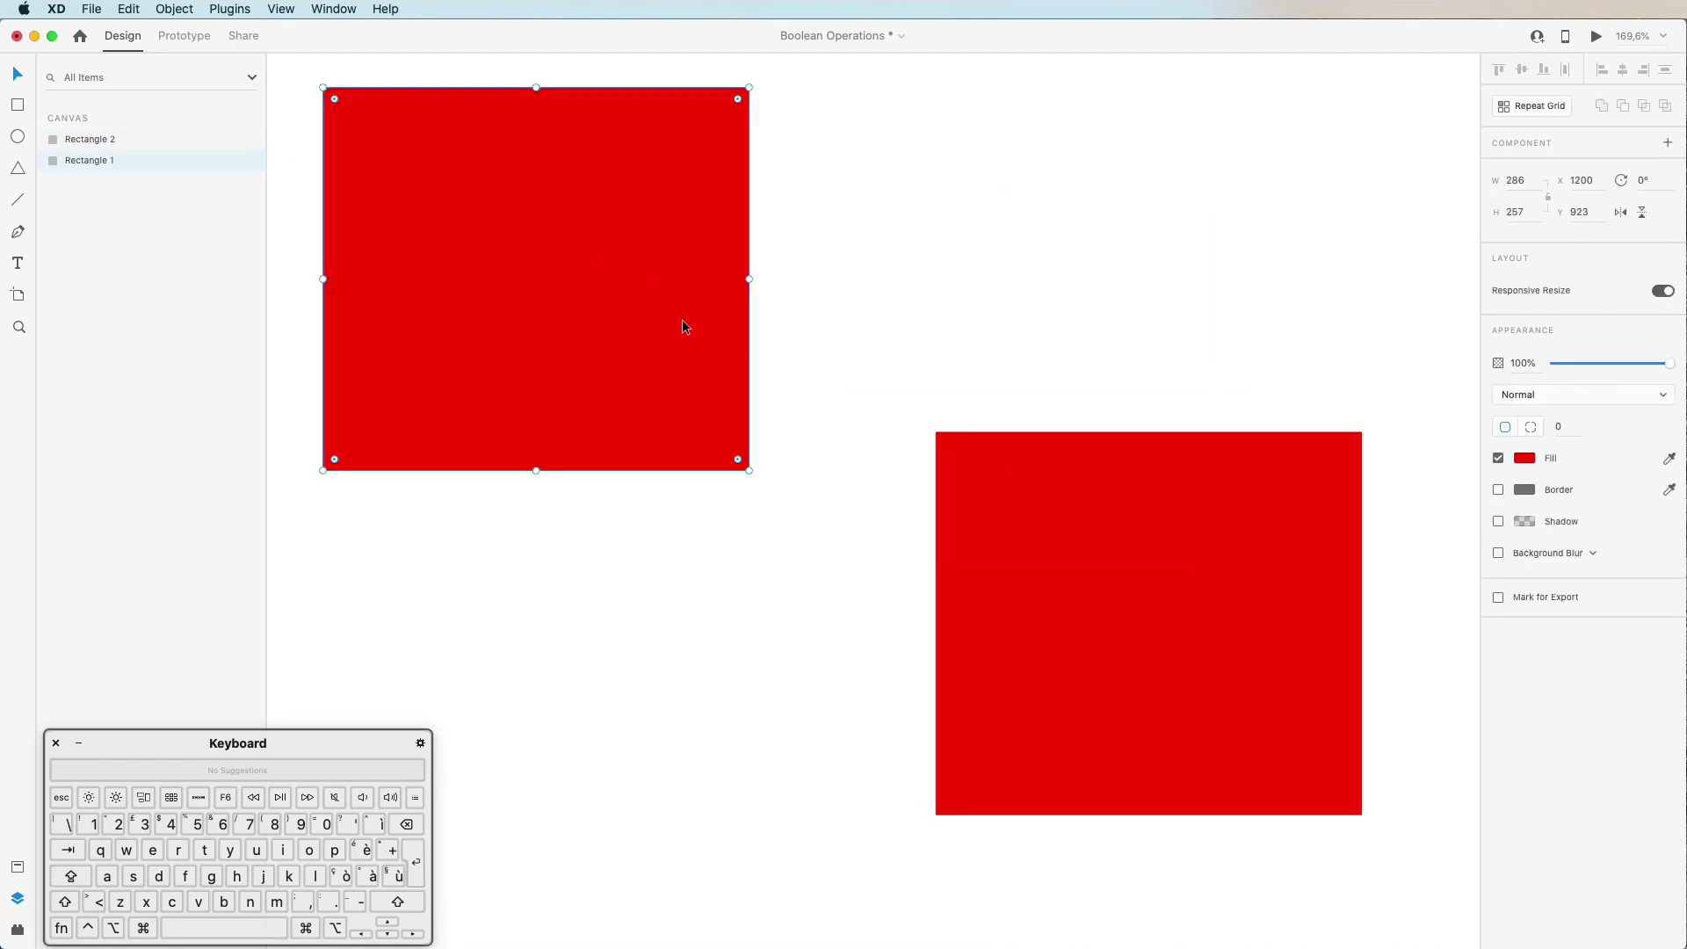
left_click_drag(684, 327, 831, 397)
left_click(1005, 239)
left_click(949, 515)
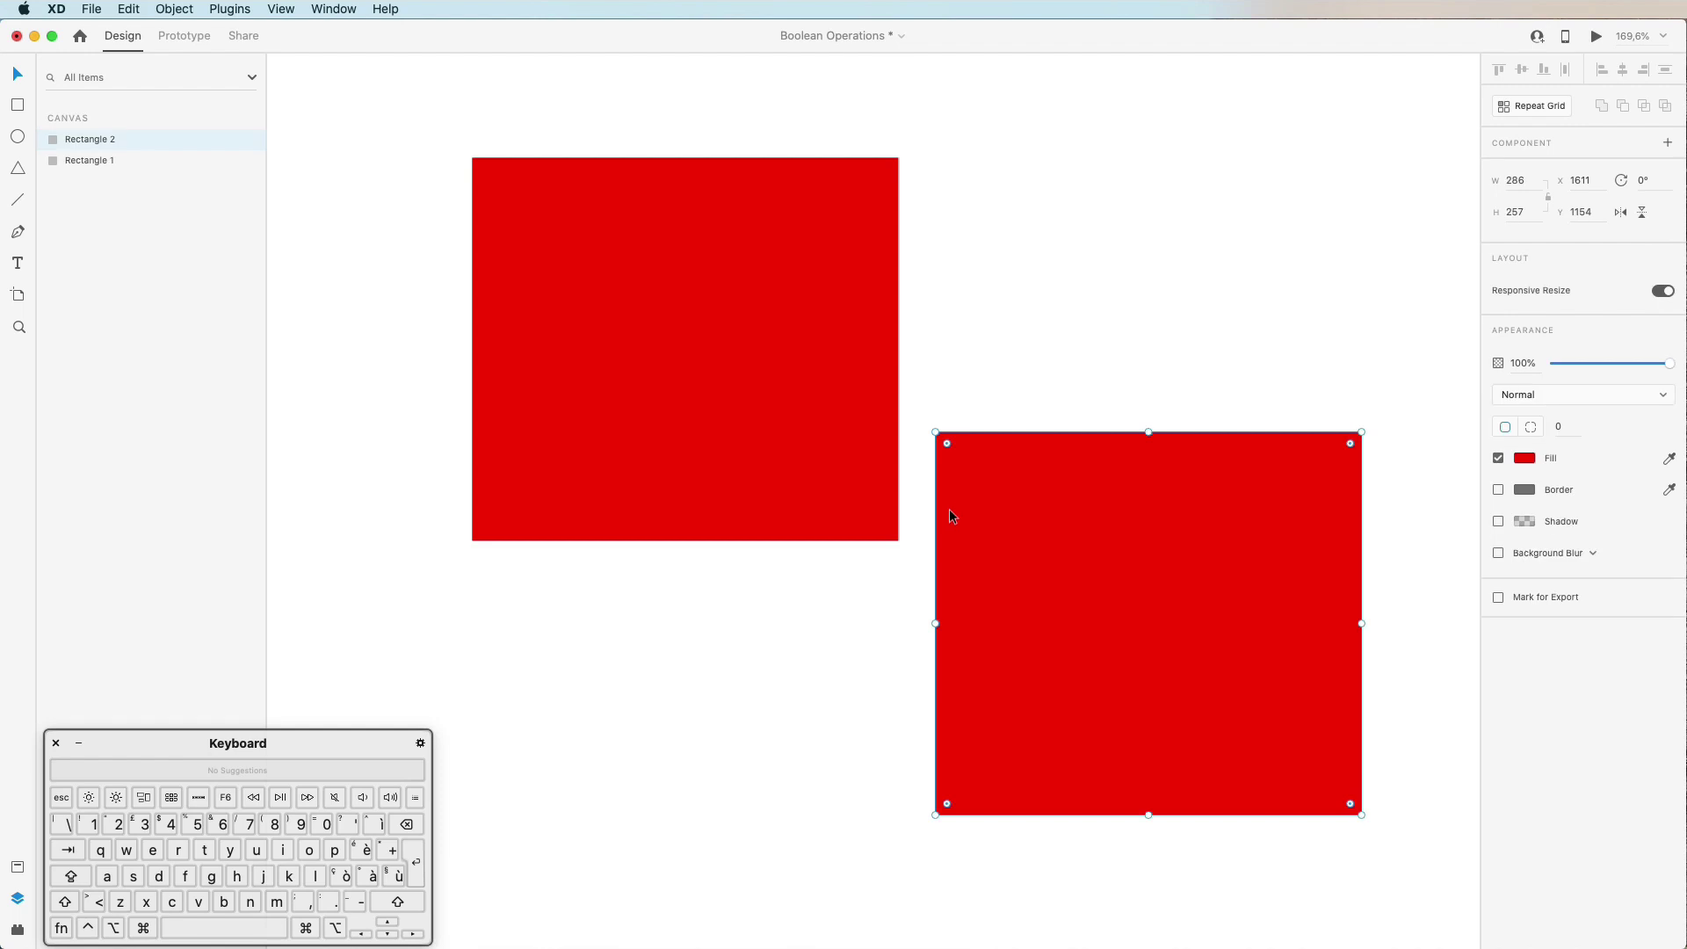
Step: Delete both red rectangles from the canvas
left_click(1259, 257)
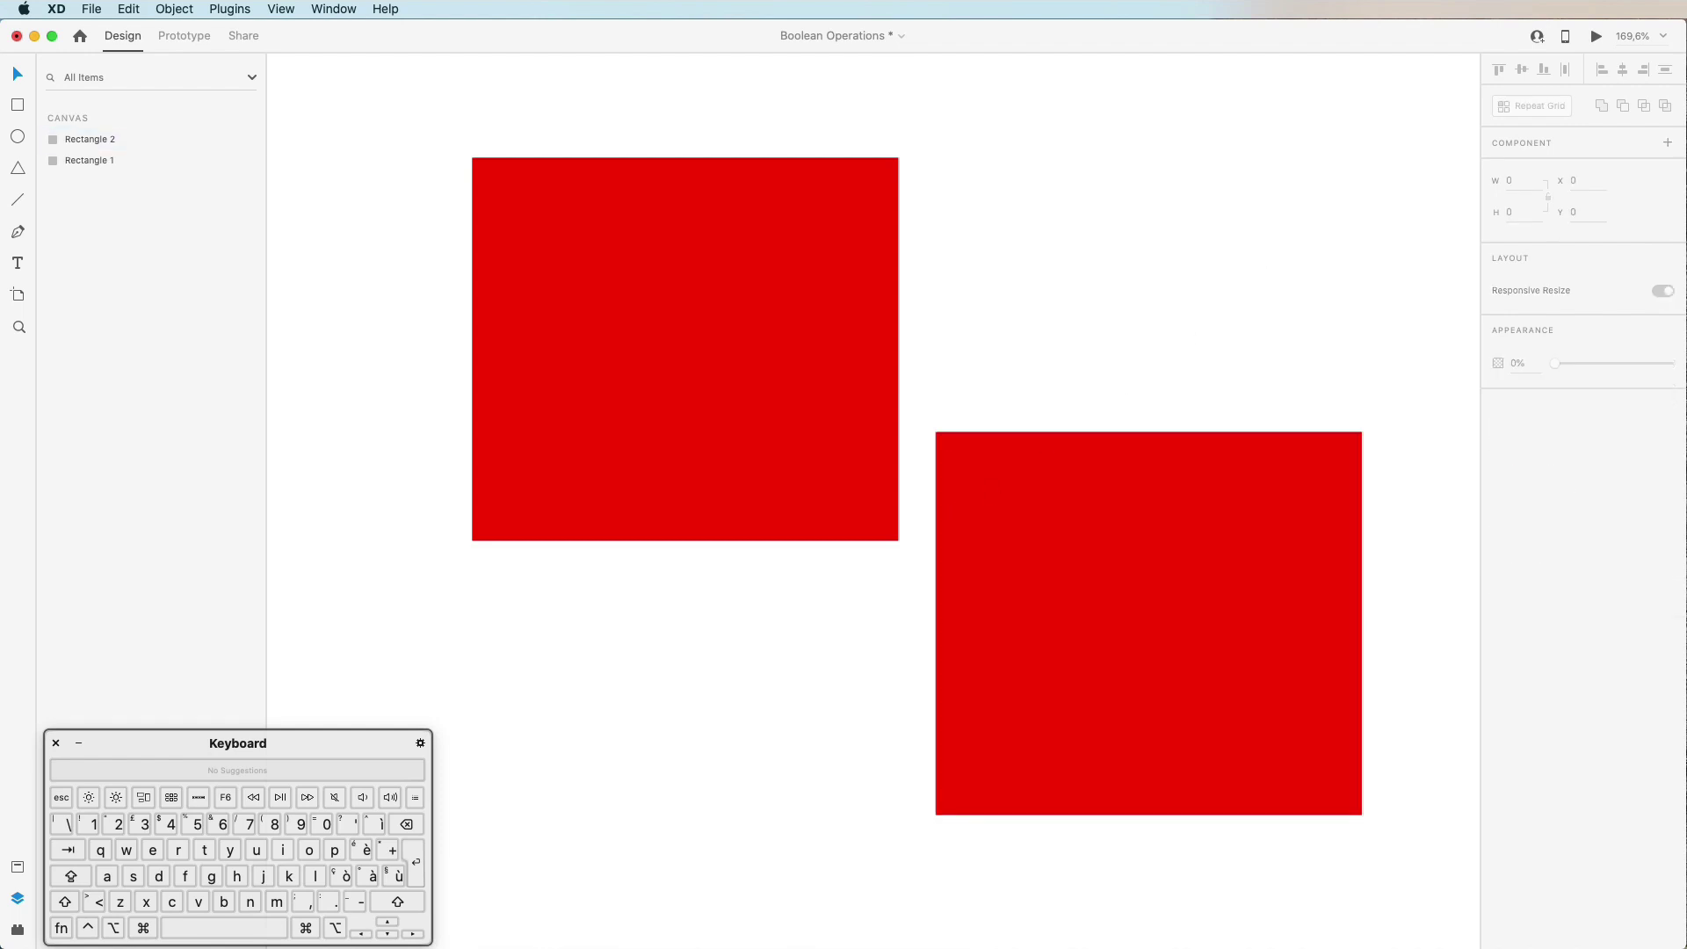
key("super+a")
key("Delete")
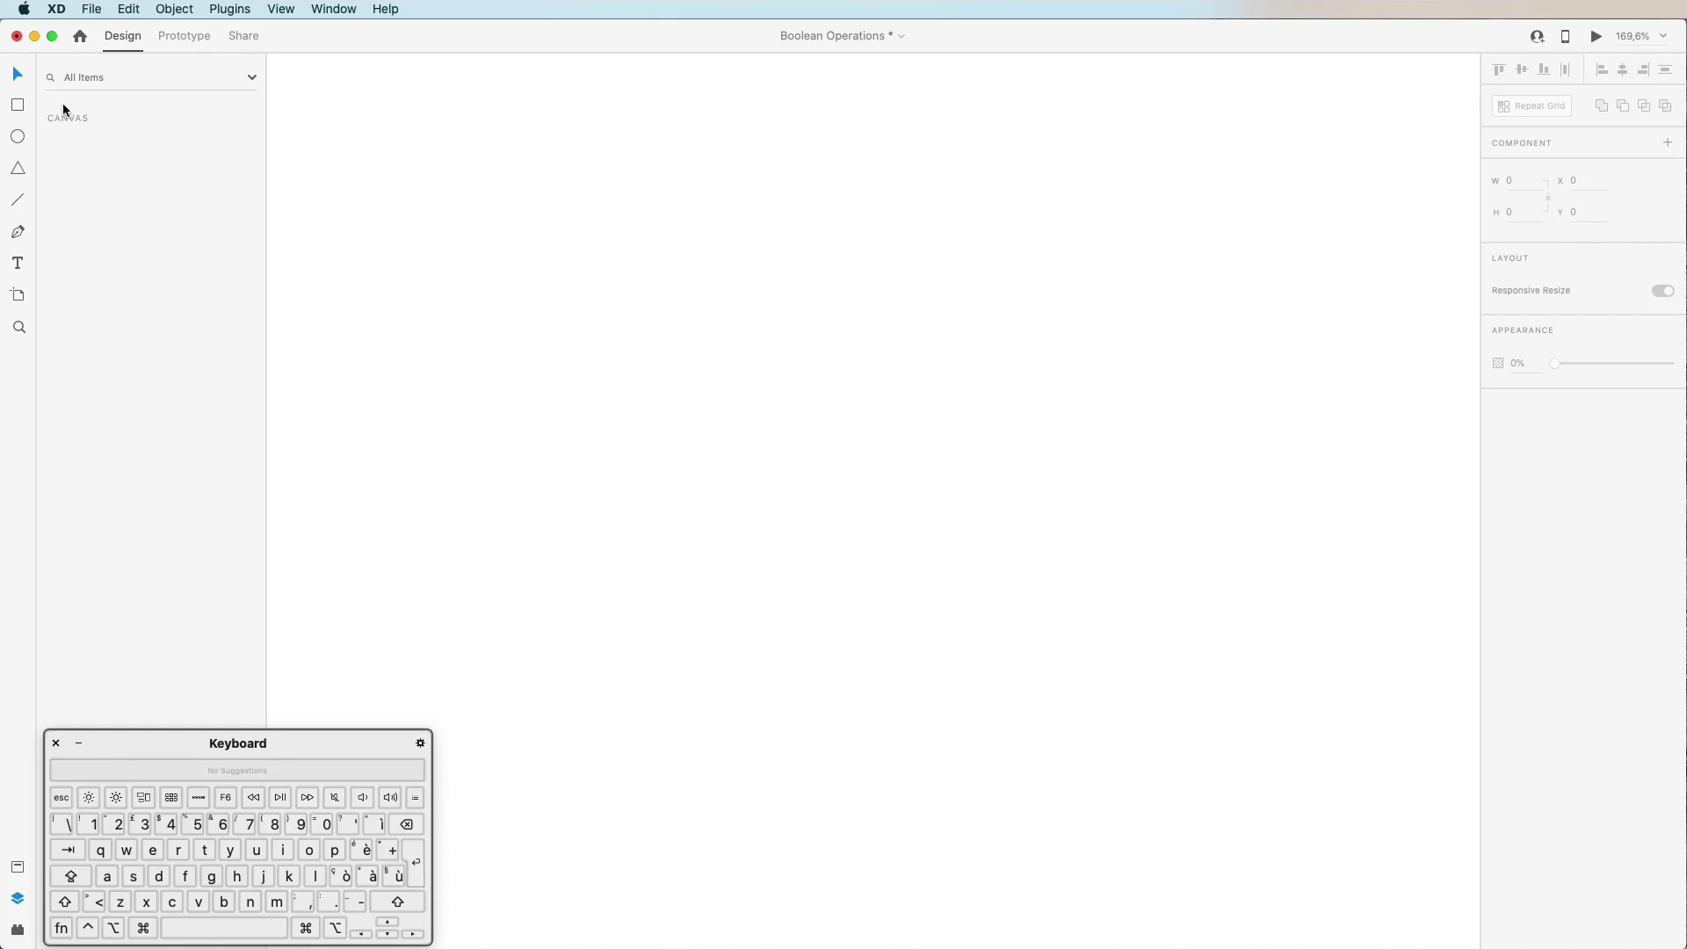
Step: Draw a rectangle about 421 by 231 in the middle of the canvas and remove its border
left_click_drag(566, 298, 1193, 643)
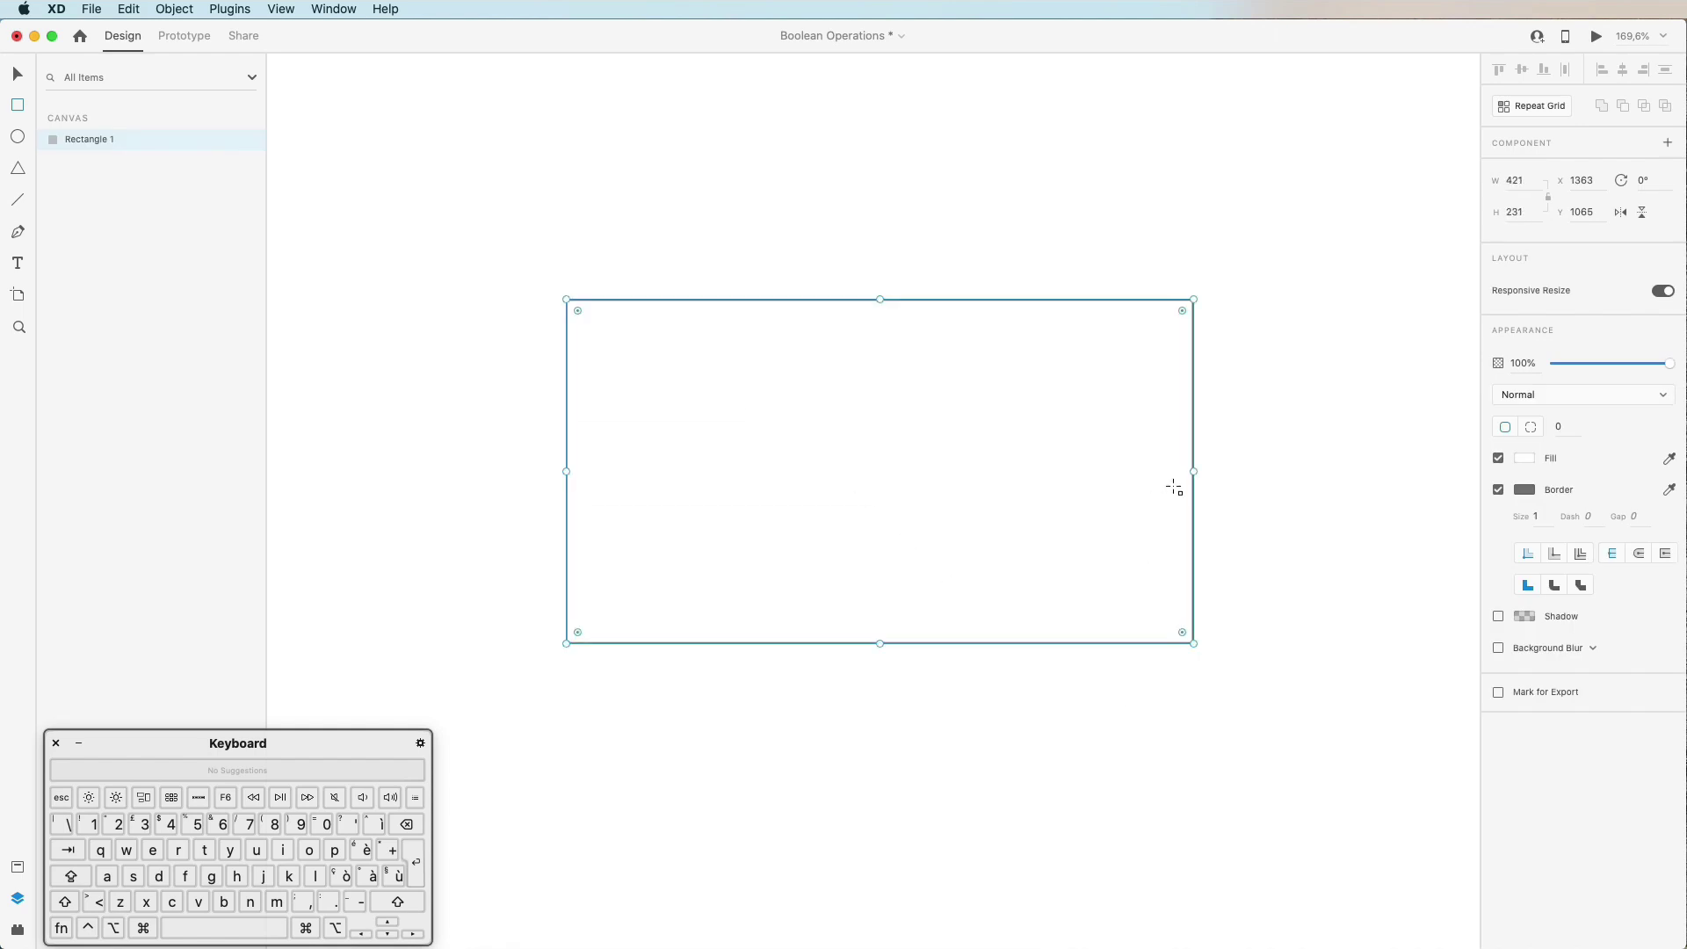
left_click(1498, 489)
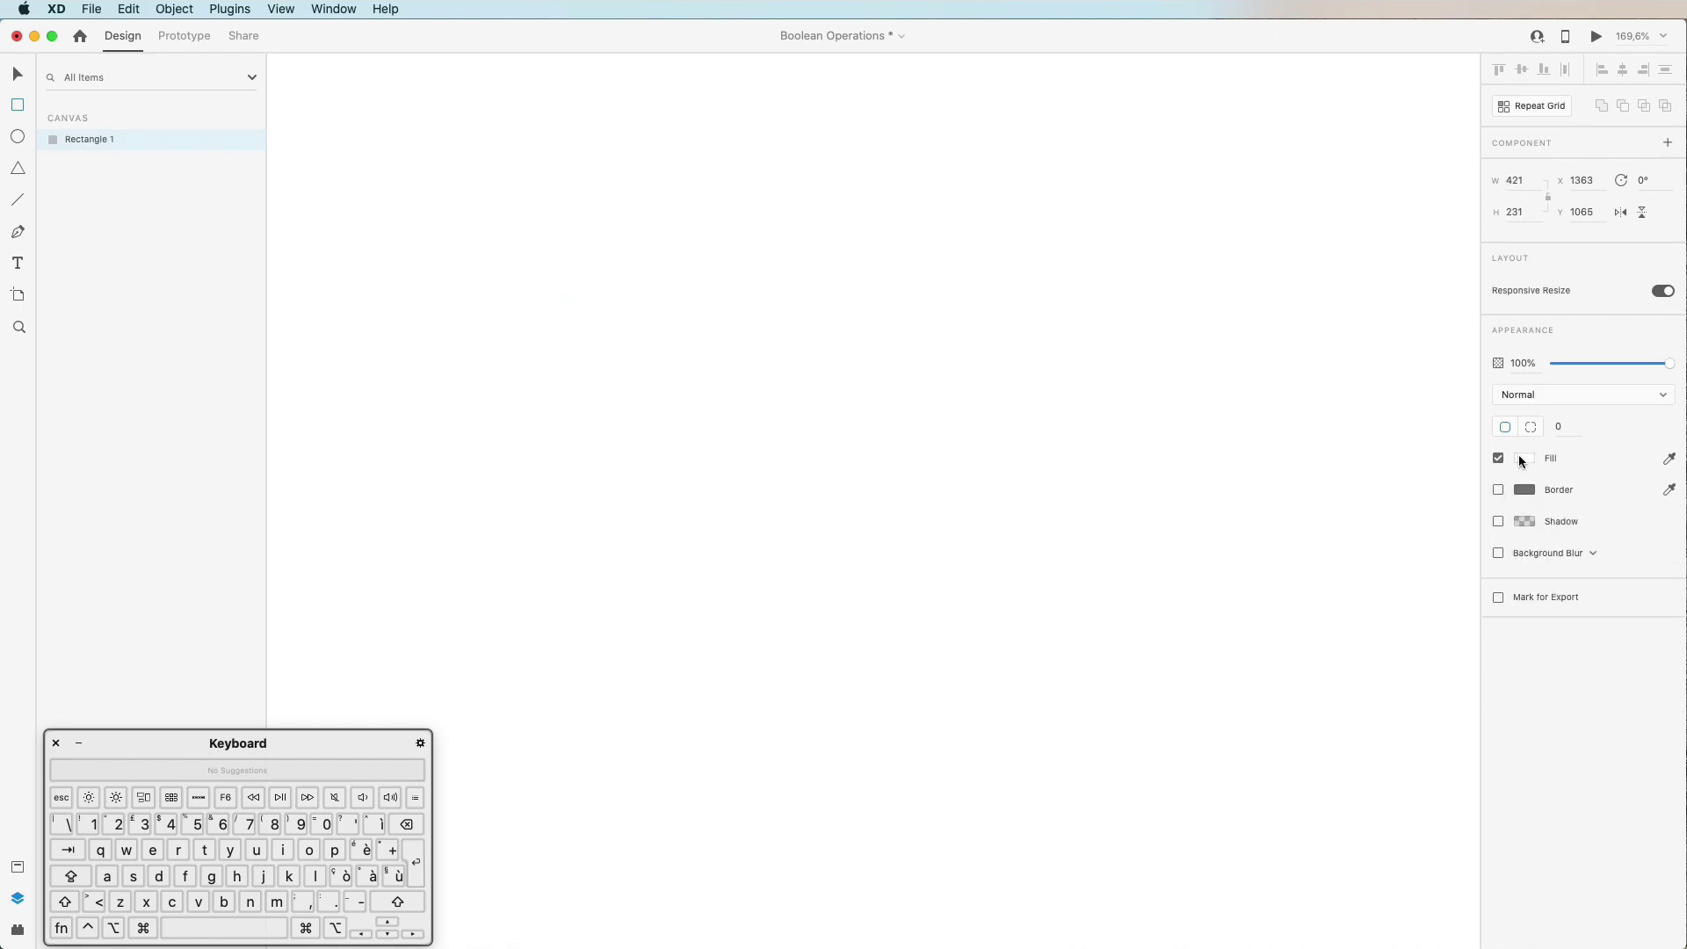
Step: Set the rectangle's fill to light grey #E2E2E2
left_click(1525, 458)
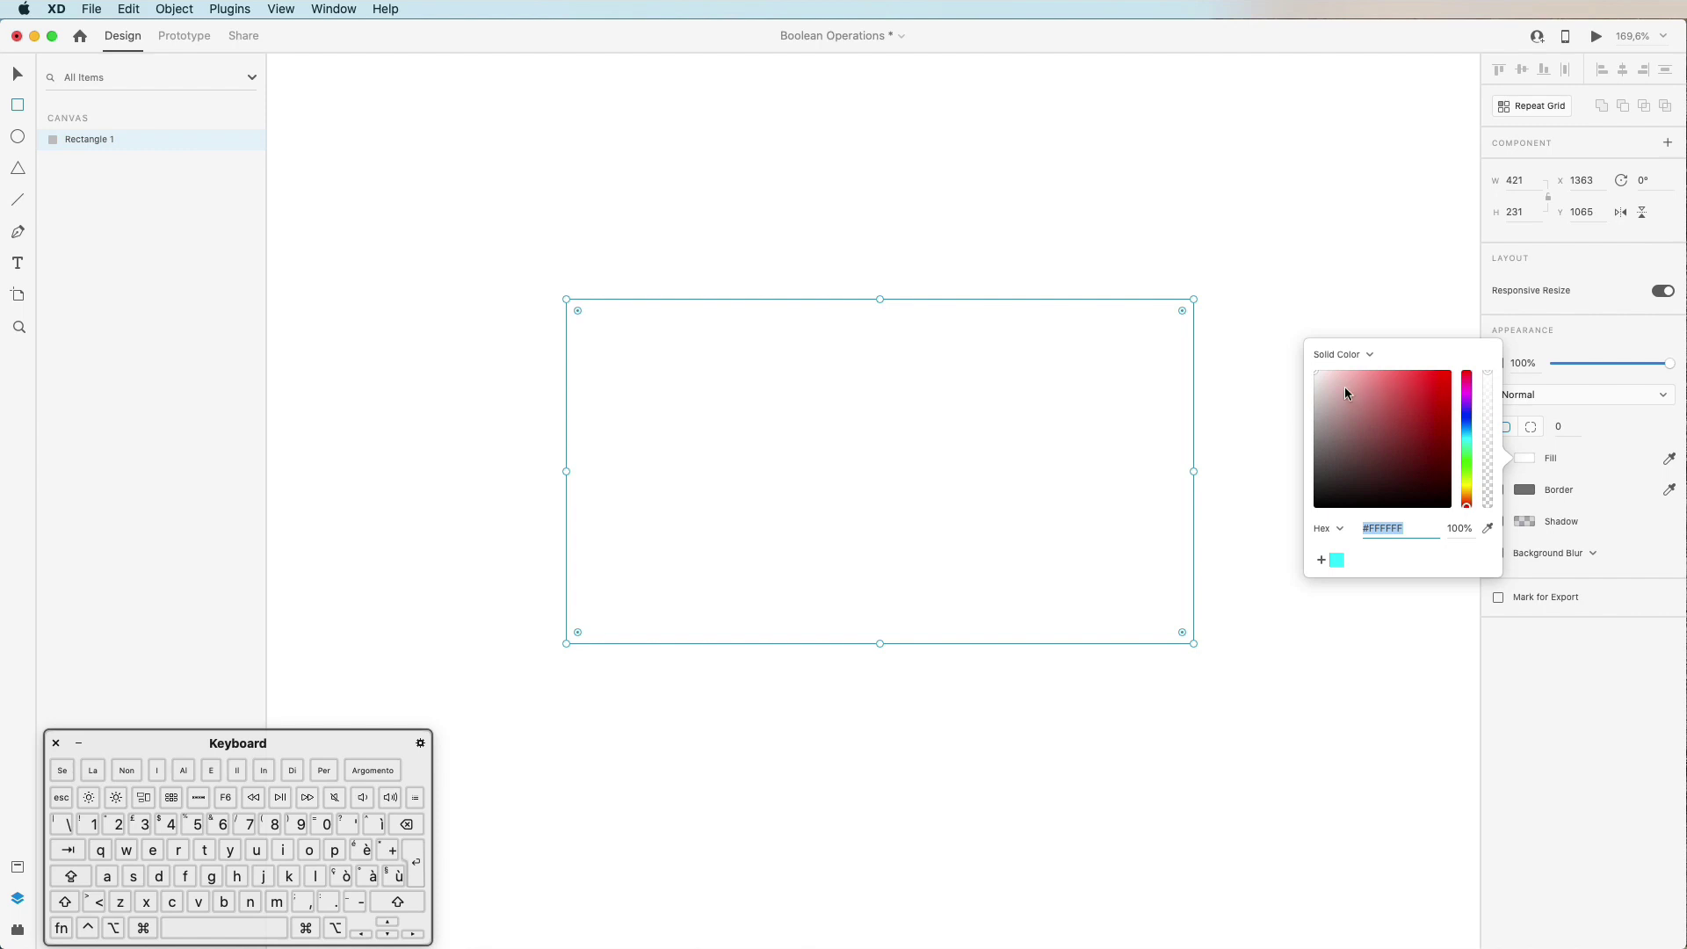
left_click_drag(1354, 429, 1303, 378)
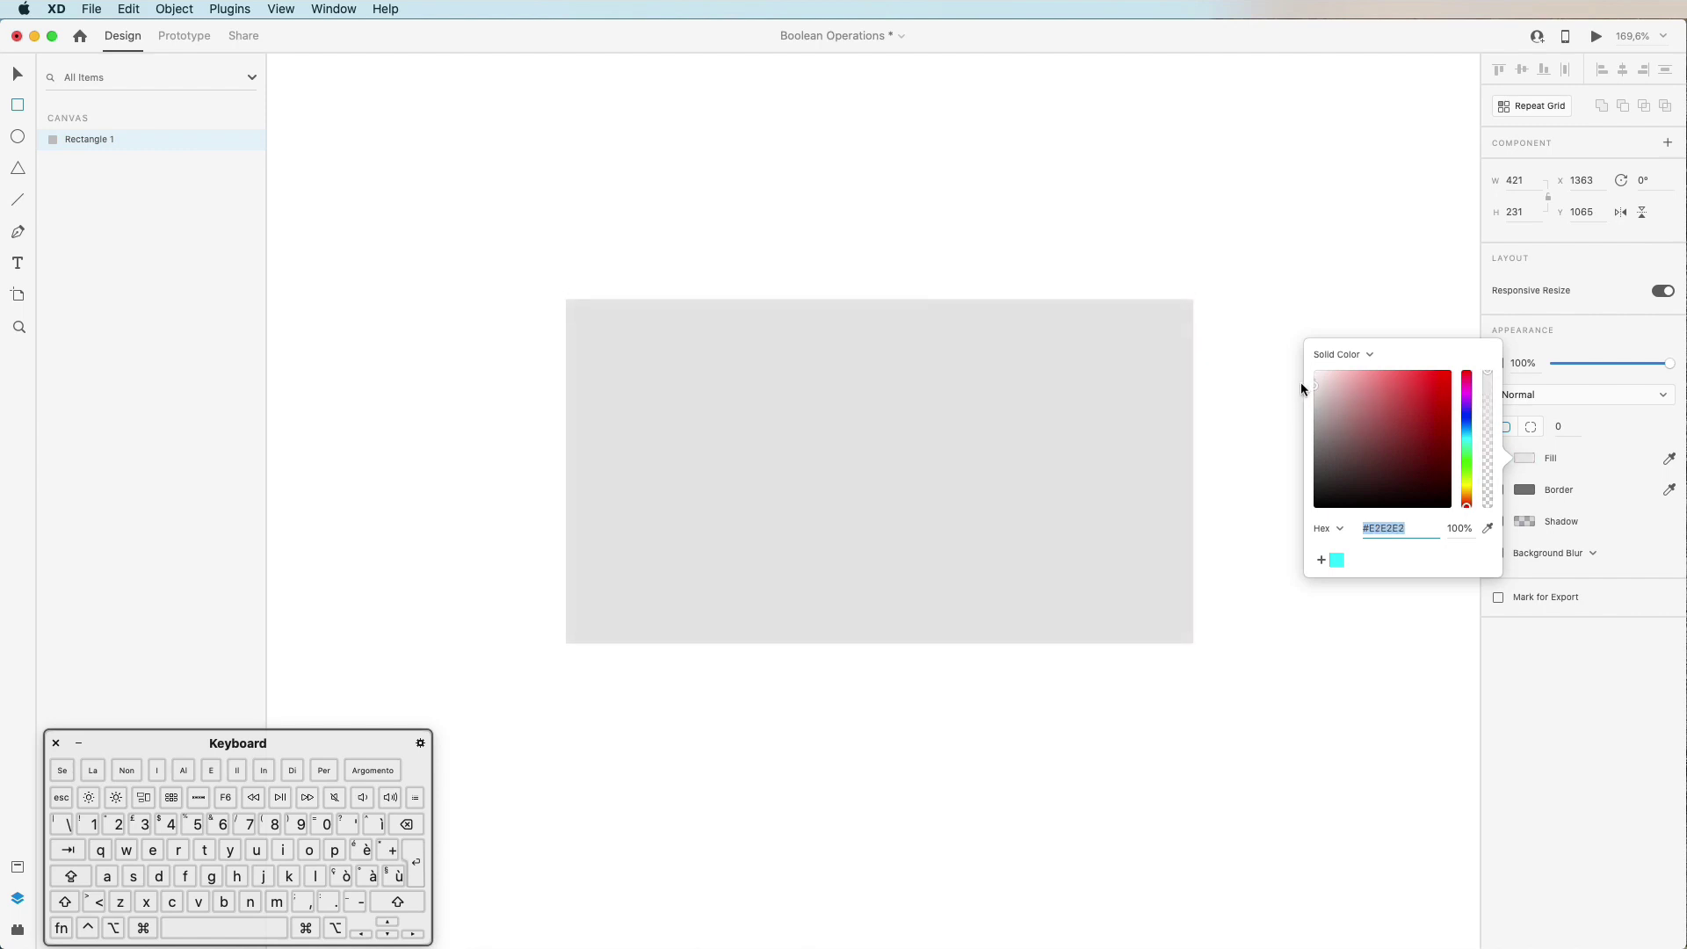
left_click(1579, 629)
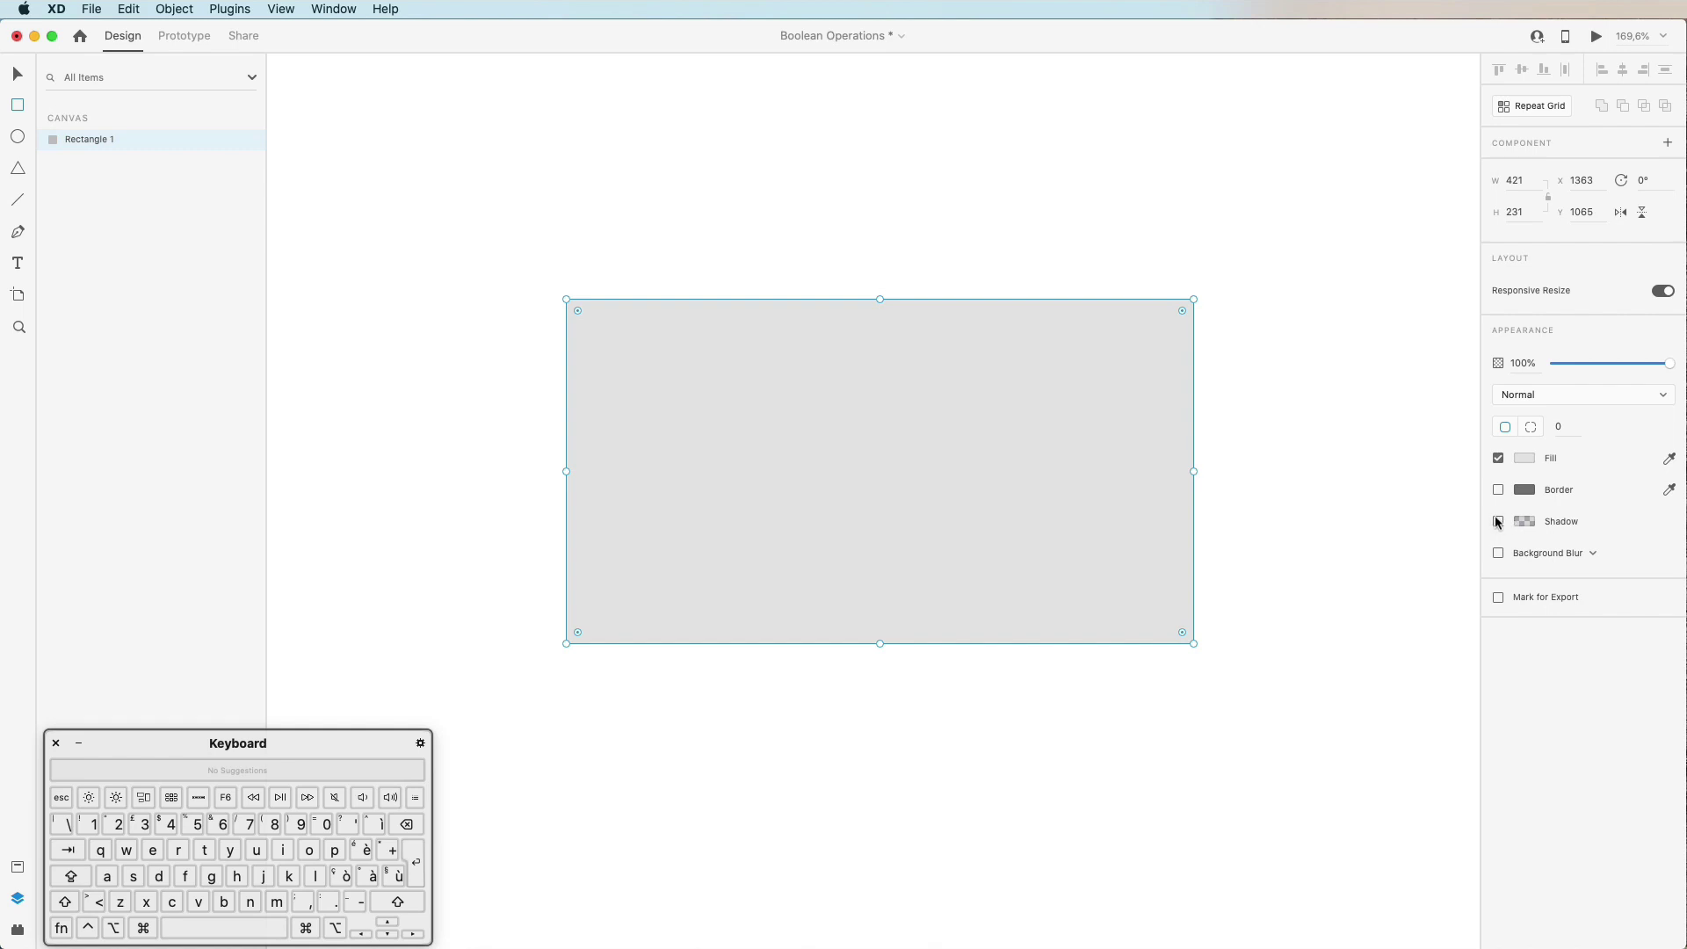
Step: Turn on the rectangle's shadow and set its fill to white
left_click(1499, 521)
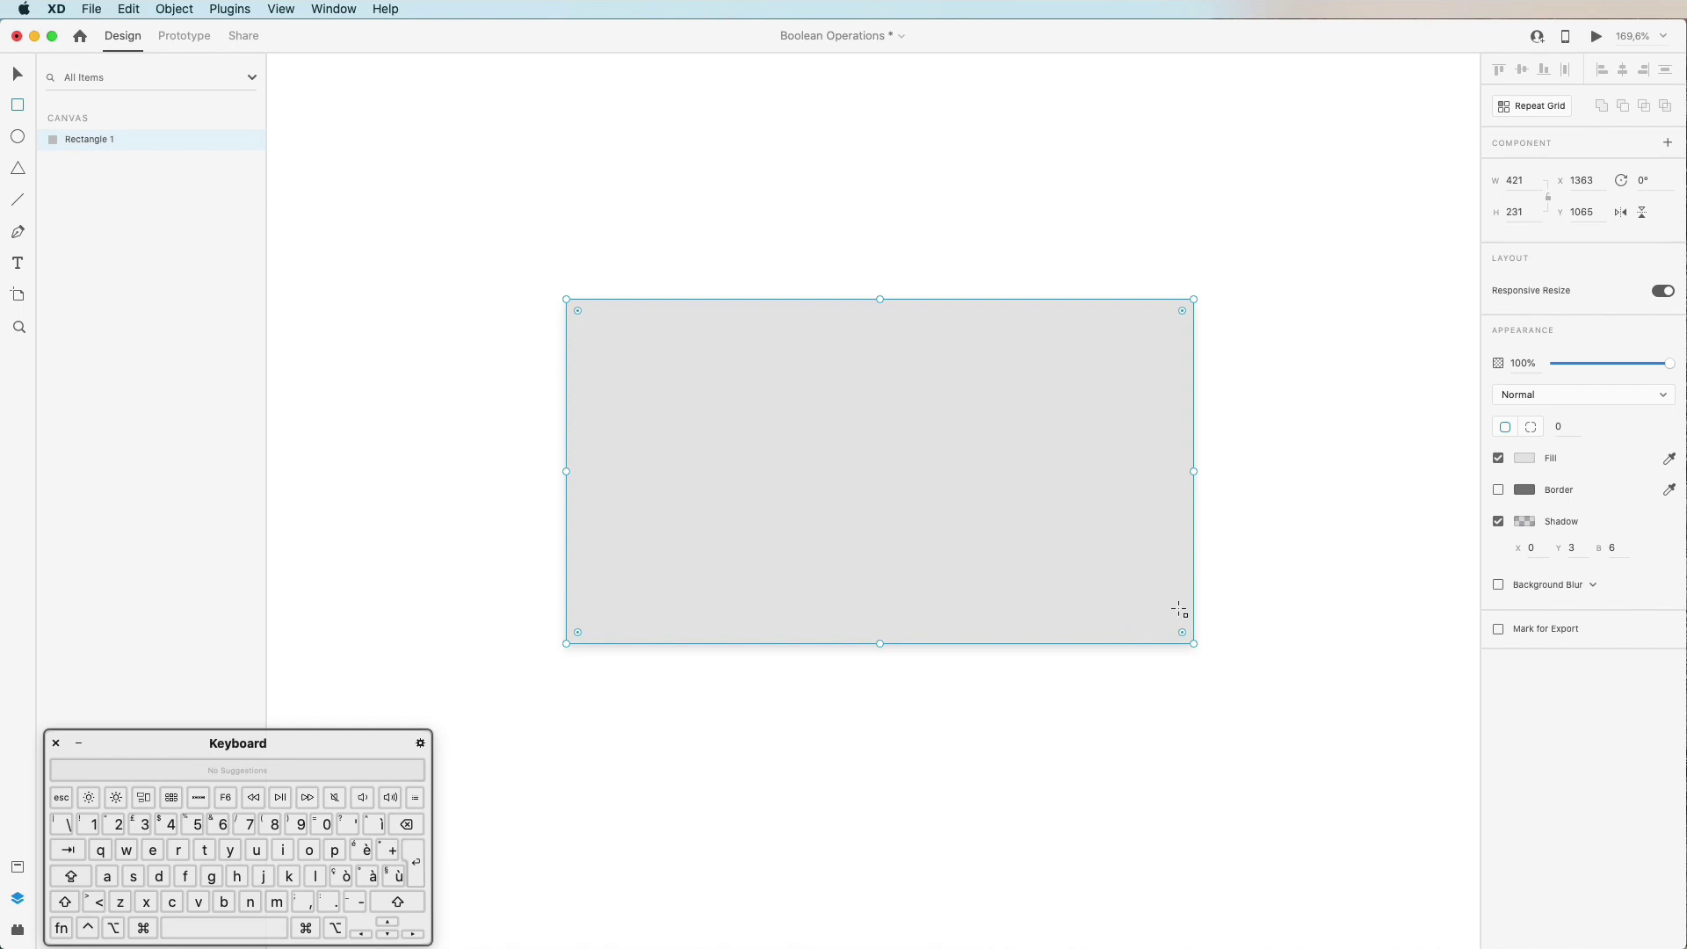
left_click(1526, 459)
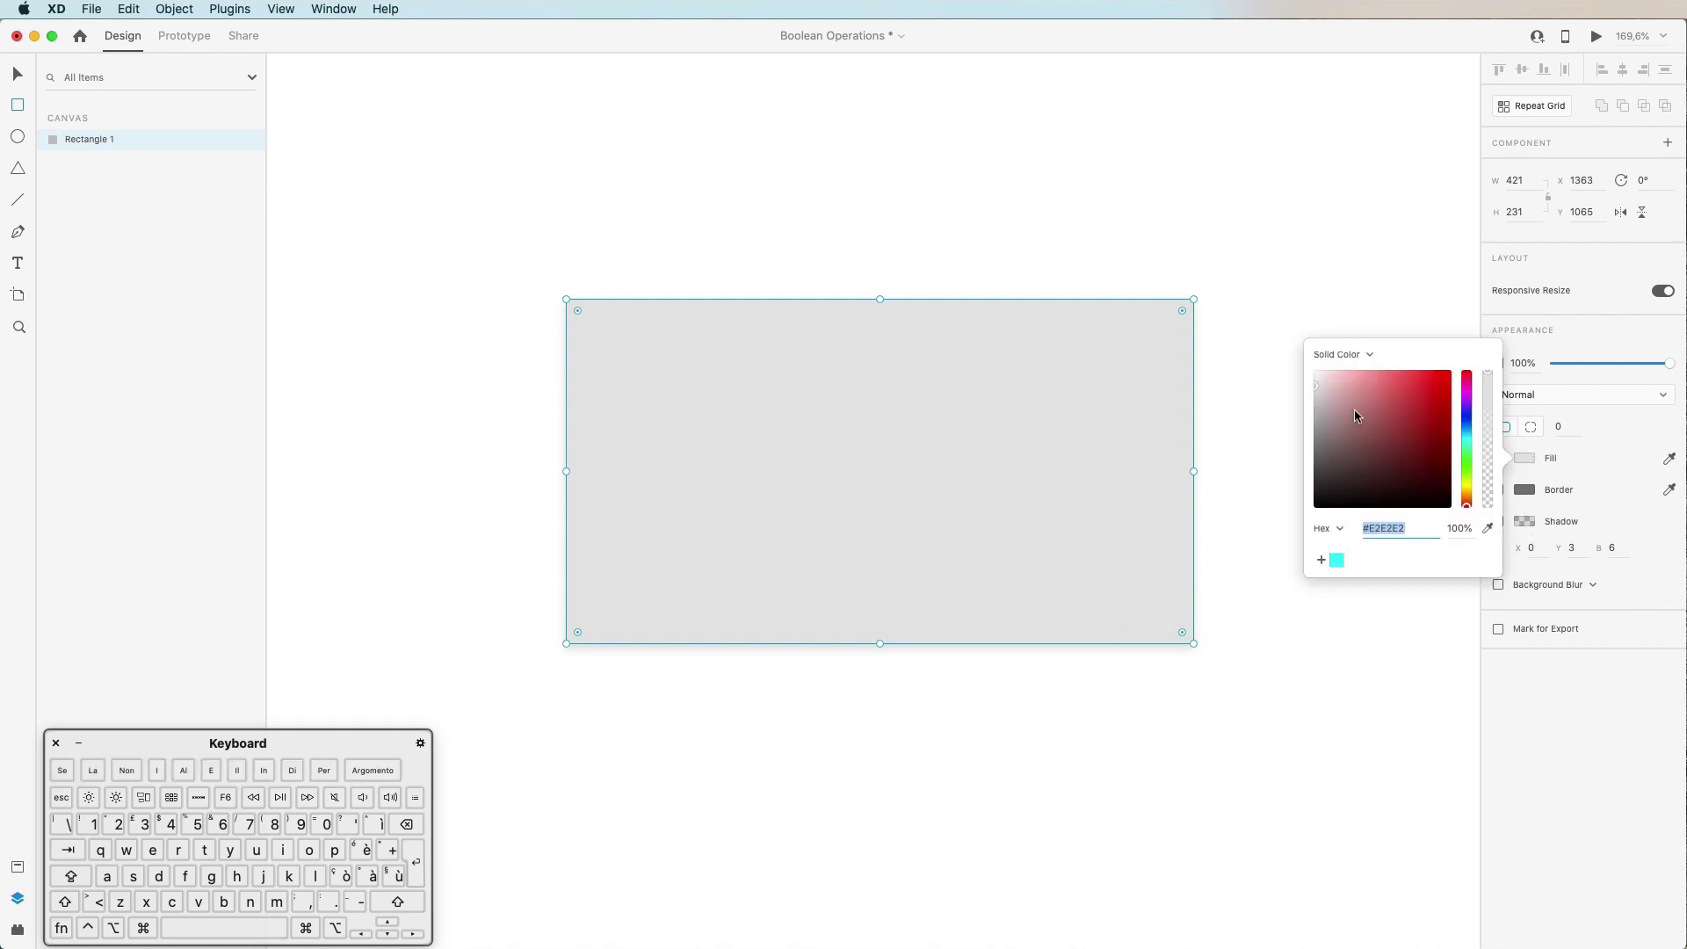
left_click_drag(1353, 408, 1273, 334)
left_click(1554, 737)
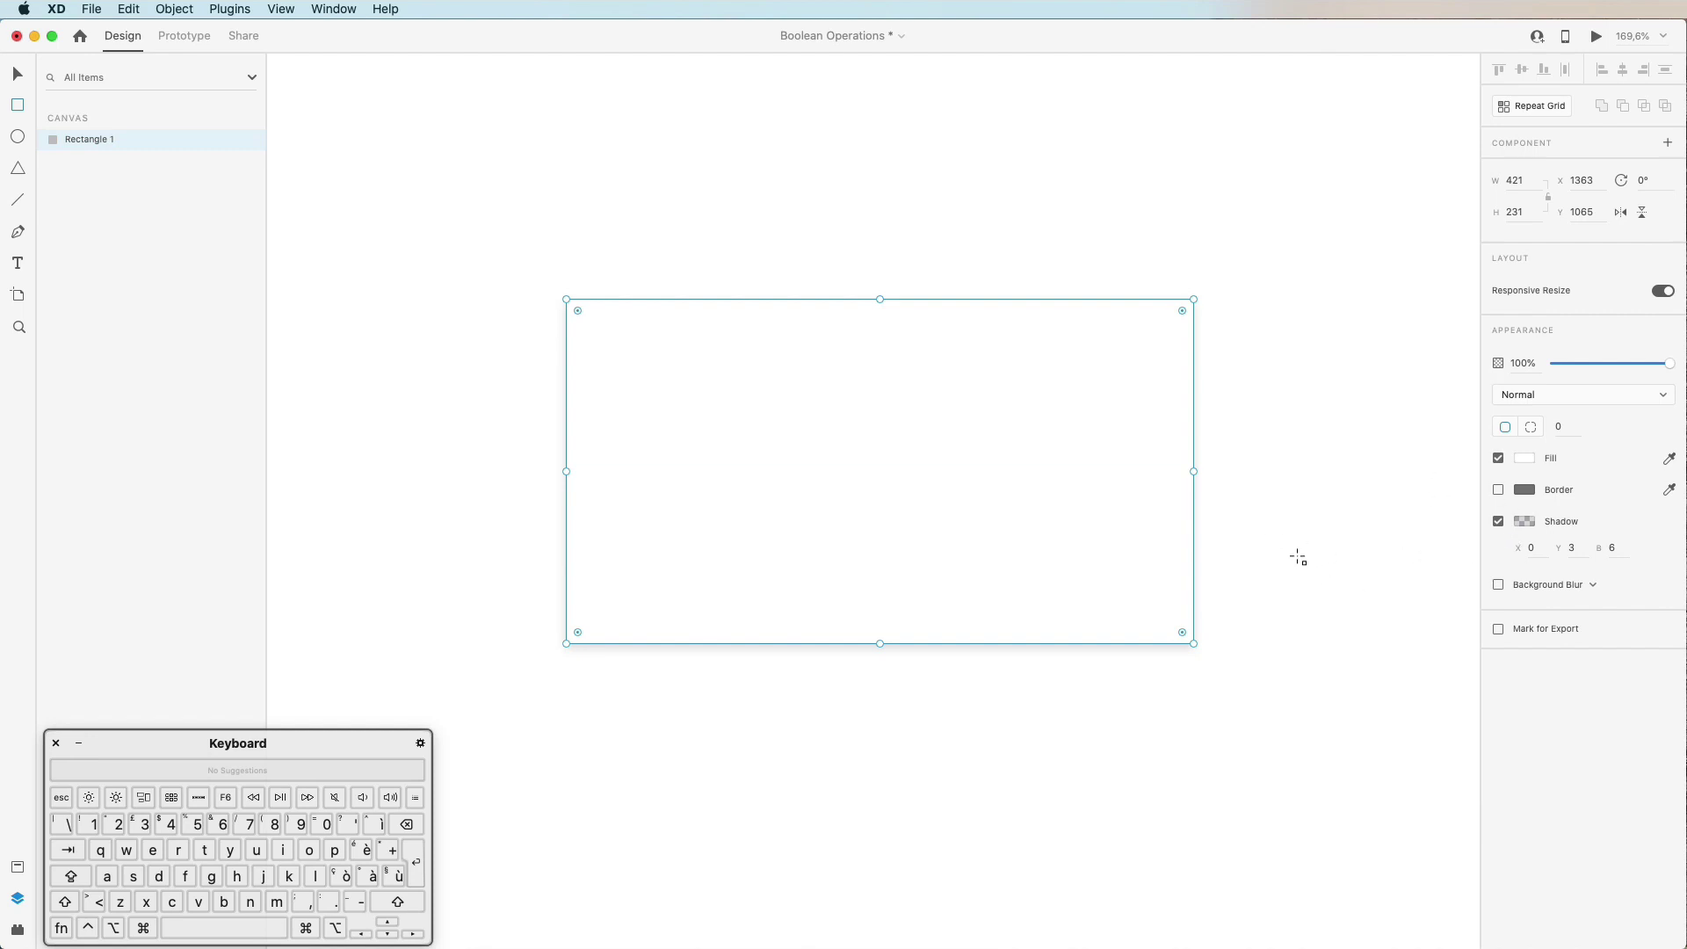
key("Escape")
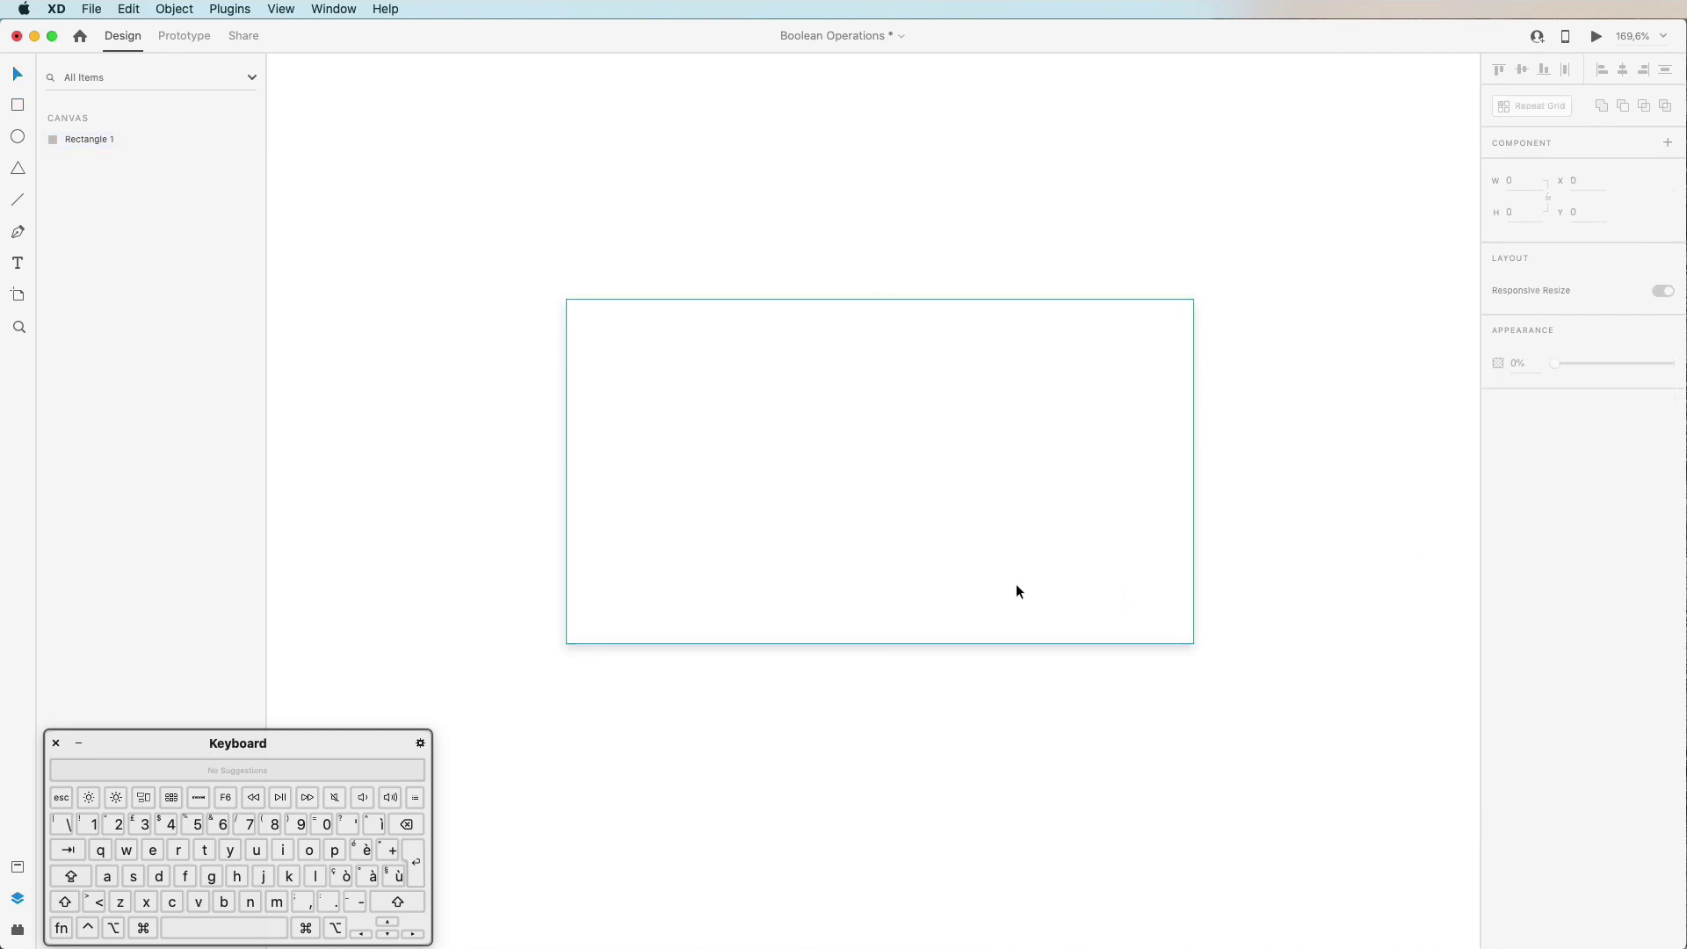
Step: Select the white rectangle and set its shadow blur to 66
left_click(1018, 590)
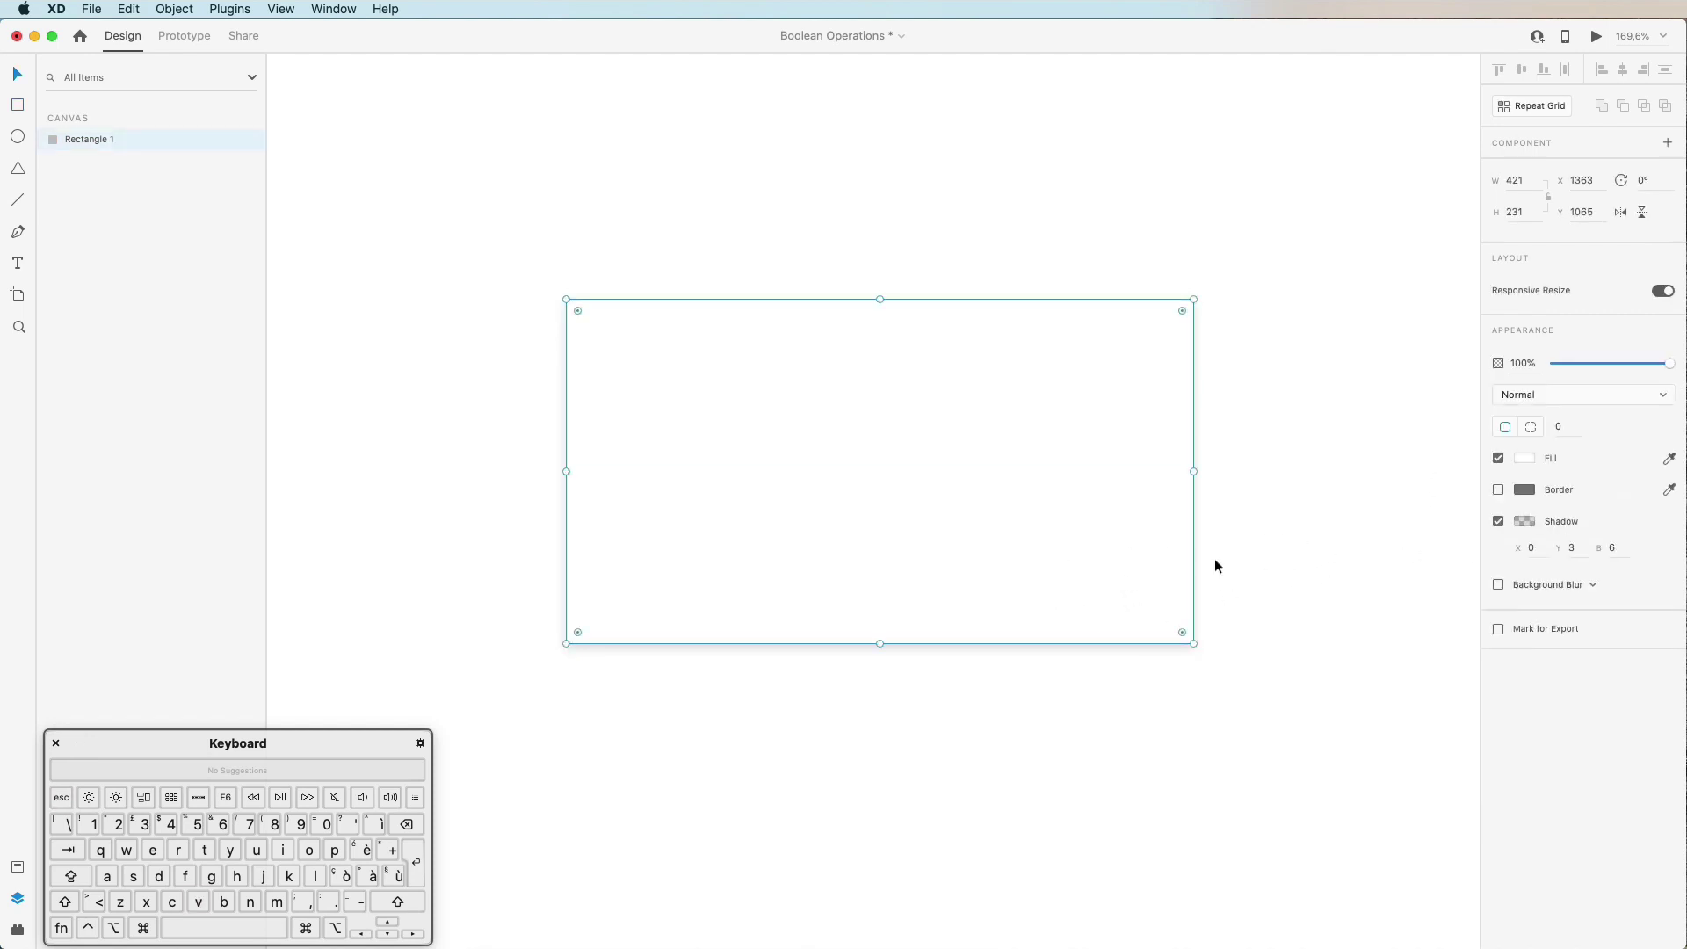
left_click(1616, 546)
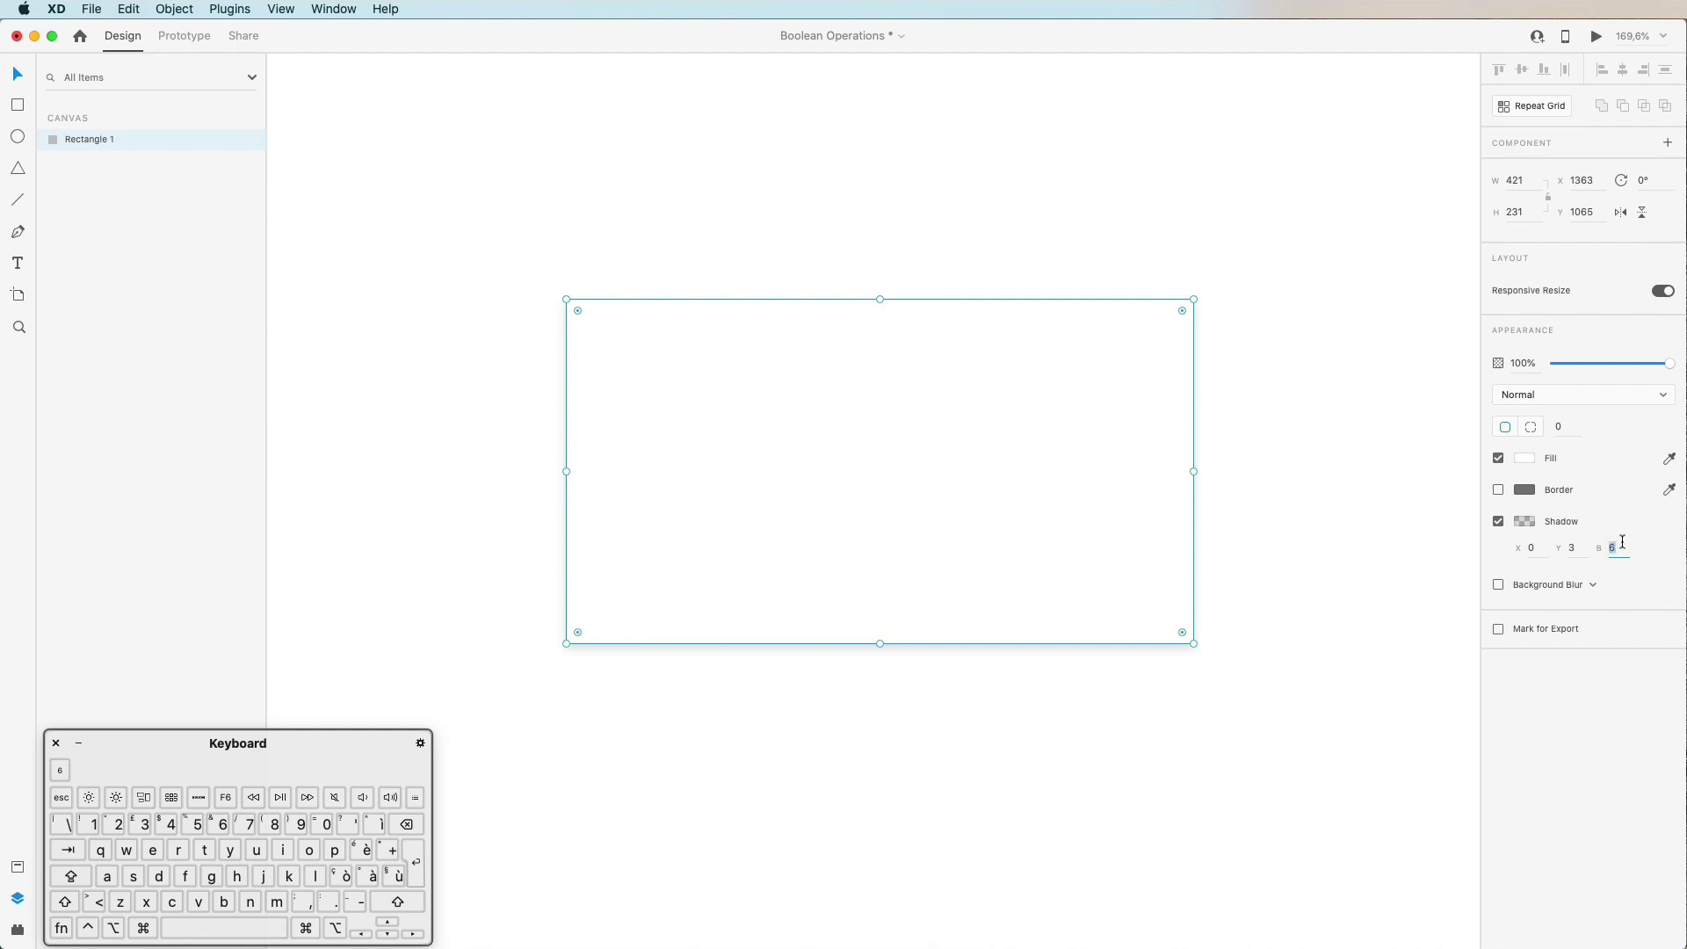
type("6")
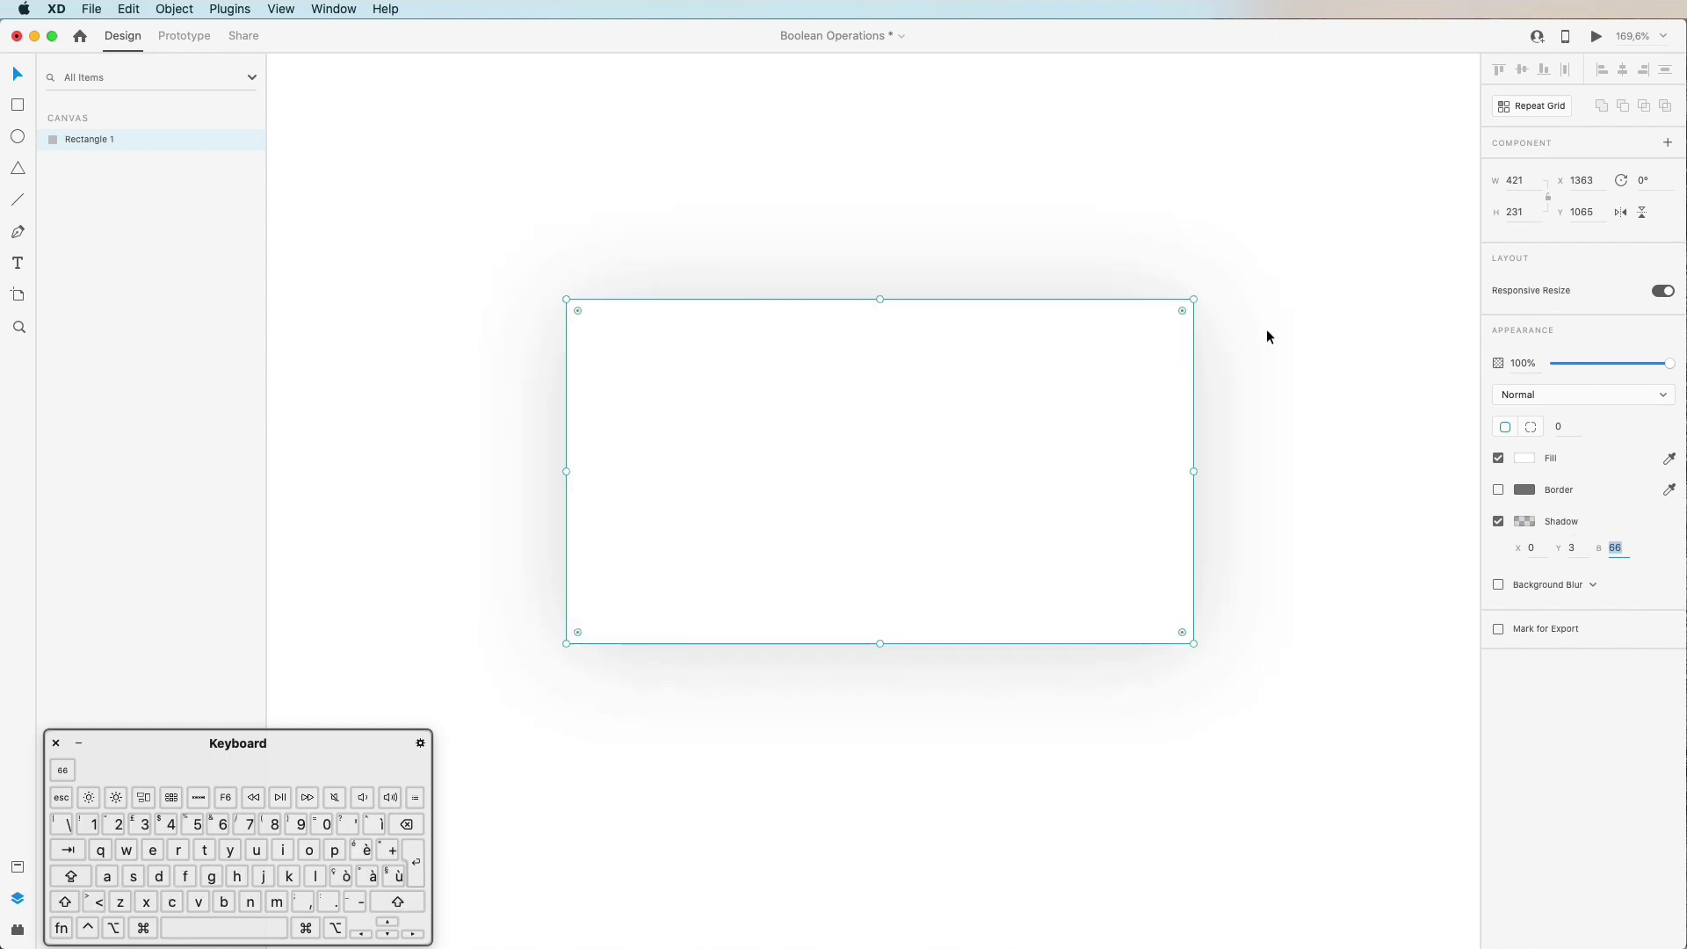
Step: Raise the shadow's Y offset in increments of 10 up to 113 to shift it below the rectangle
left_click(1579, 546)
key("shift+Up")
key("shift+Up")
key("shift+Up")
key("shift+Up")
key("shift+Up")
key("shift+Up")
key("shift+Up")
key("shift+Up")
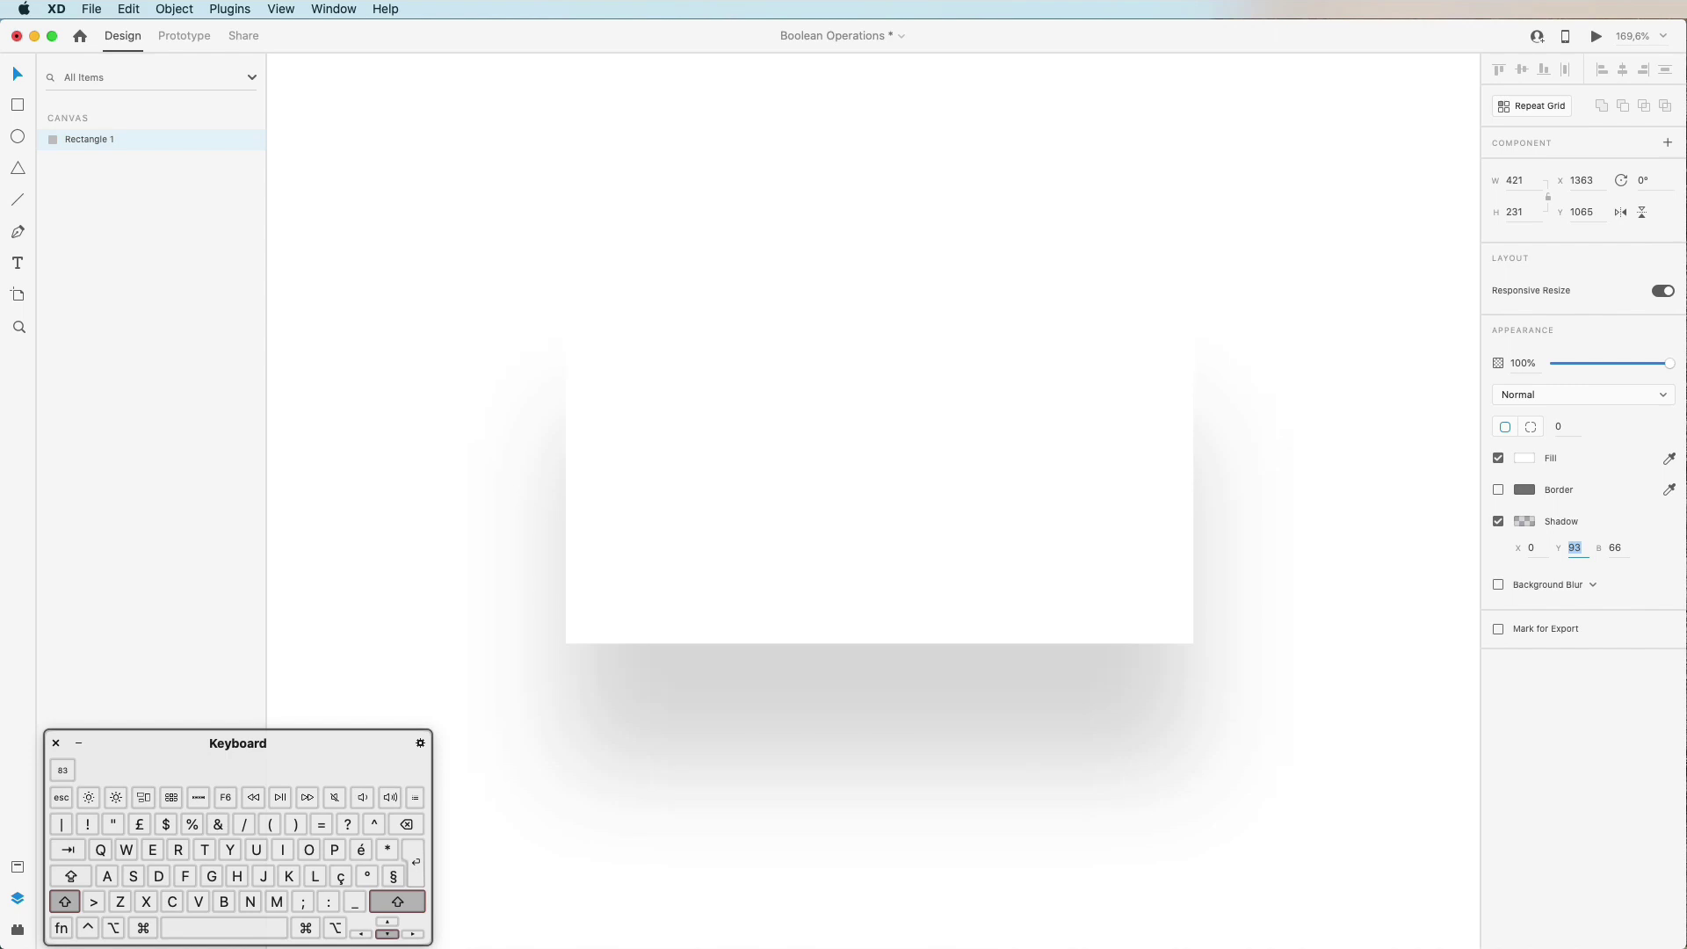
key("shift+Up")
key("shift+Up")
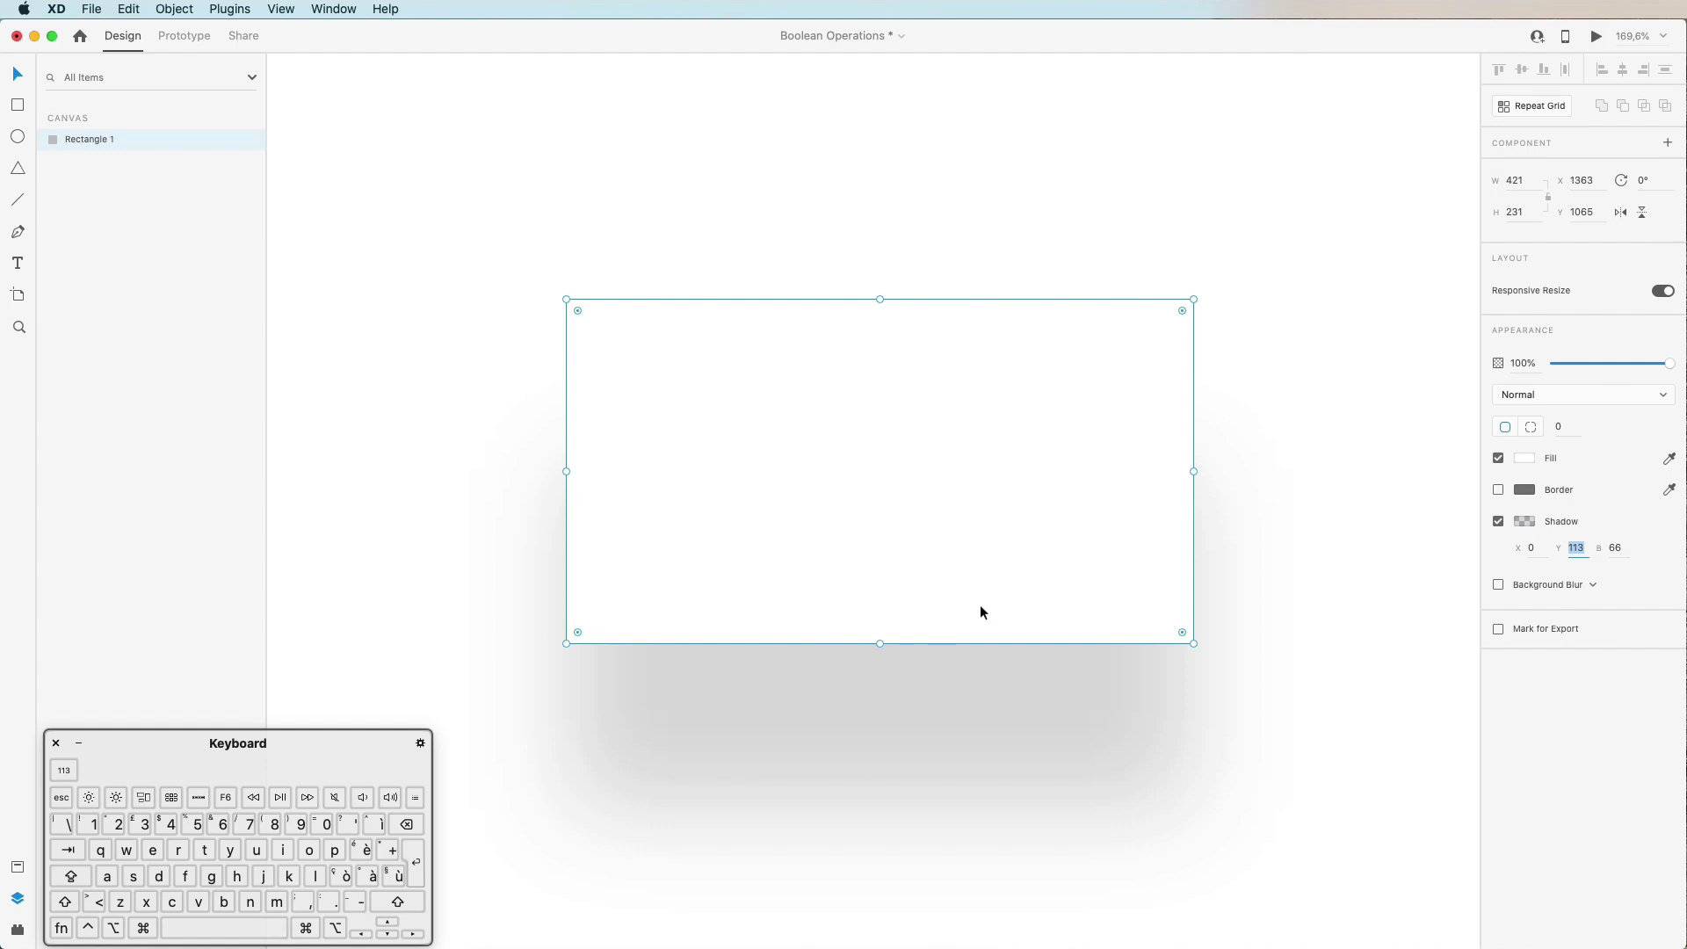
Step: Lower the shadow's Y offset in increments of 10 down to -87 to shift it above the rectangle
key("shift+Down")
key("shift+Down")
key("shift+Down")
key("shift+Down")
key("shift+Down")
key("shift+Down")
key("shift+Down")
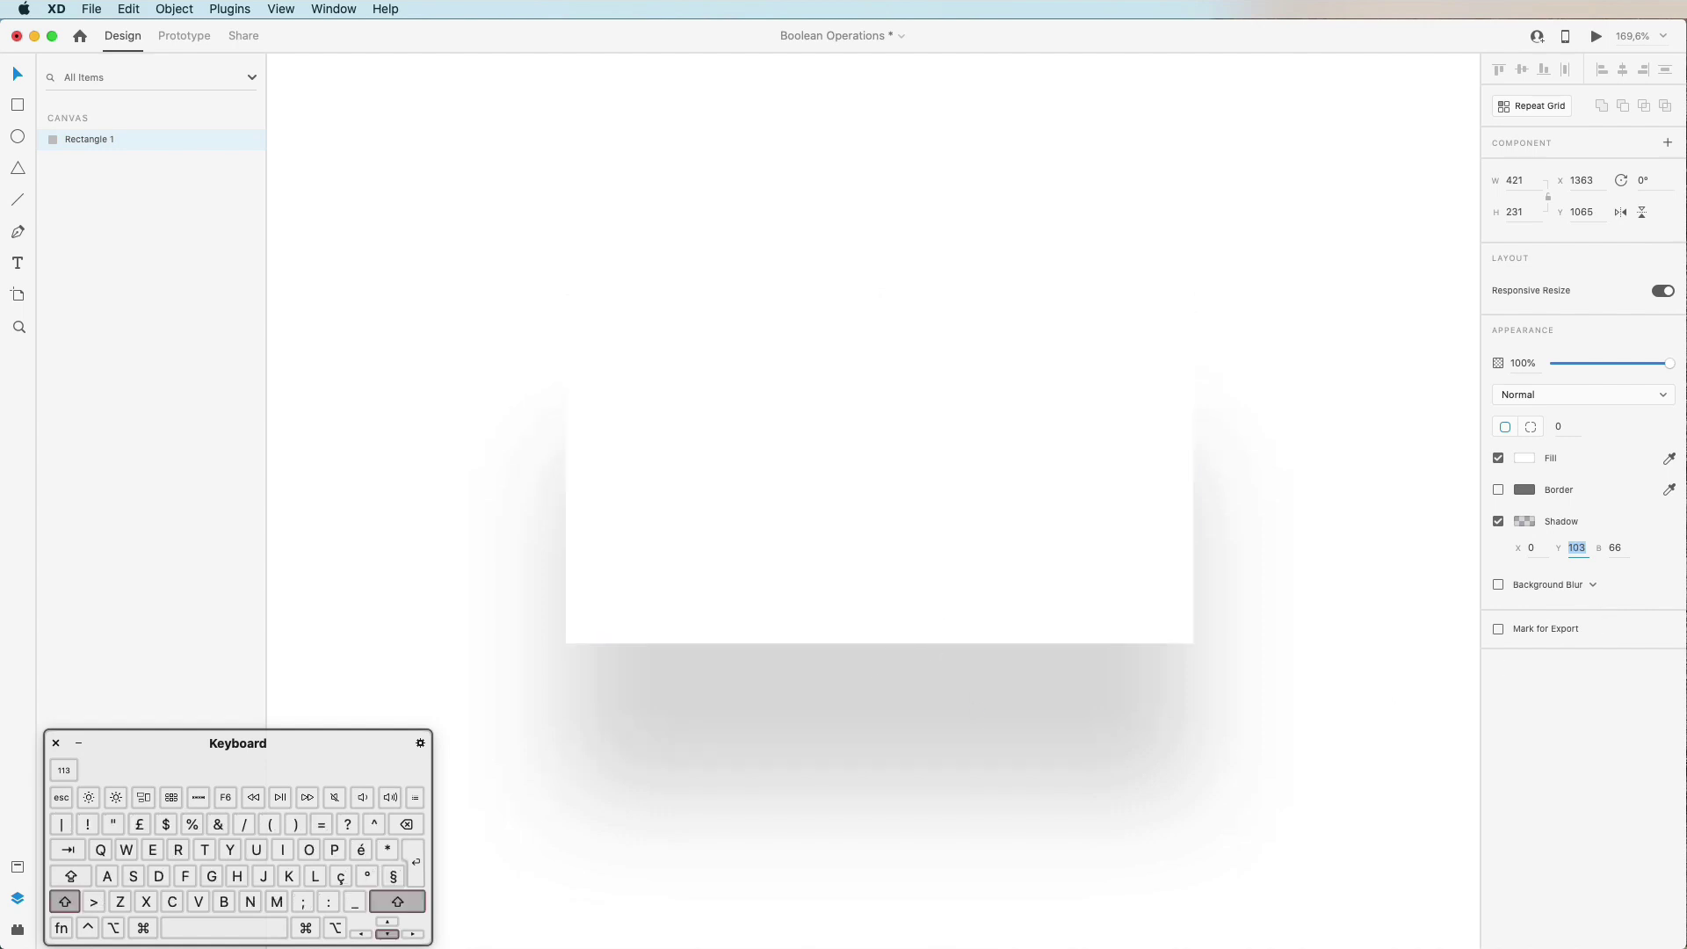
key("shift+Down")
key("shift+Down")
key("shift+Down")
key("shift+Down")
key("shift+Down")
key("shift+Down")
key("shift+Down")
key("shift+Down")
key("shift+Down")
key("shift+Down")
key("shift+Down")
key("shift+Down")
key("shift+Down")
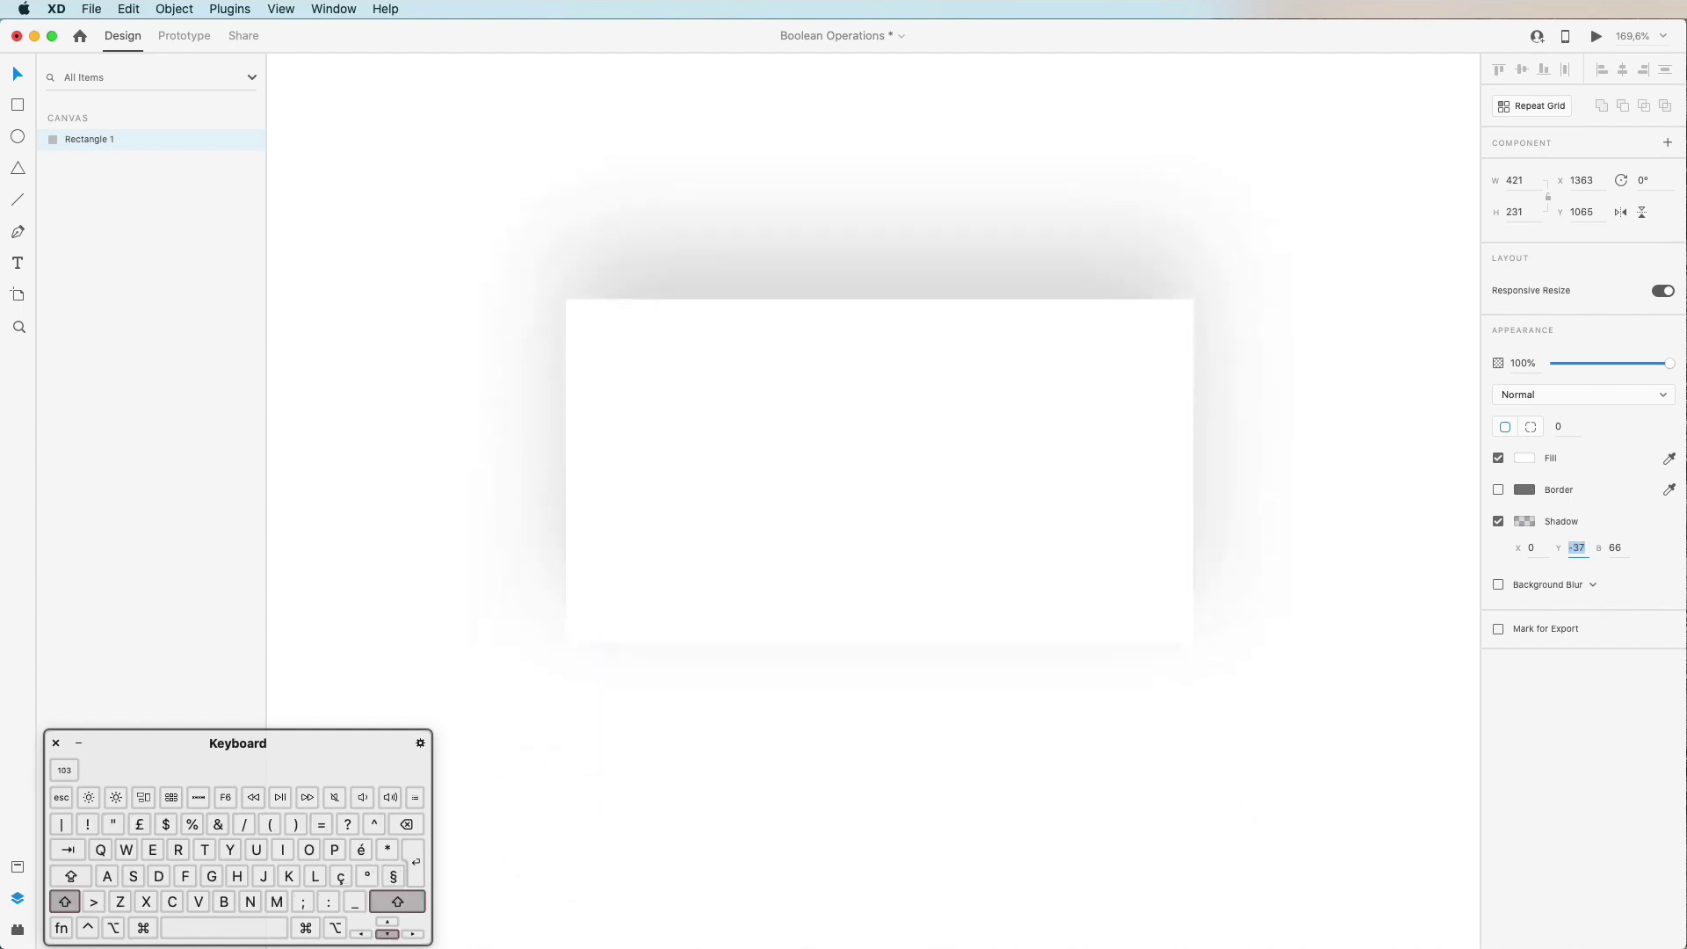
key("shift+Down")
Step: Bring the shadow's Y offset back to 3
key("shift+Up")
key("shift+Up")
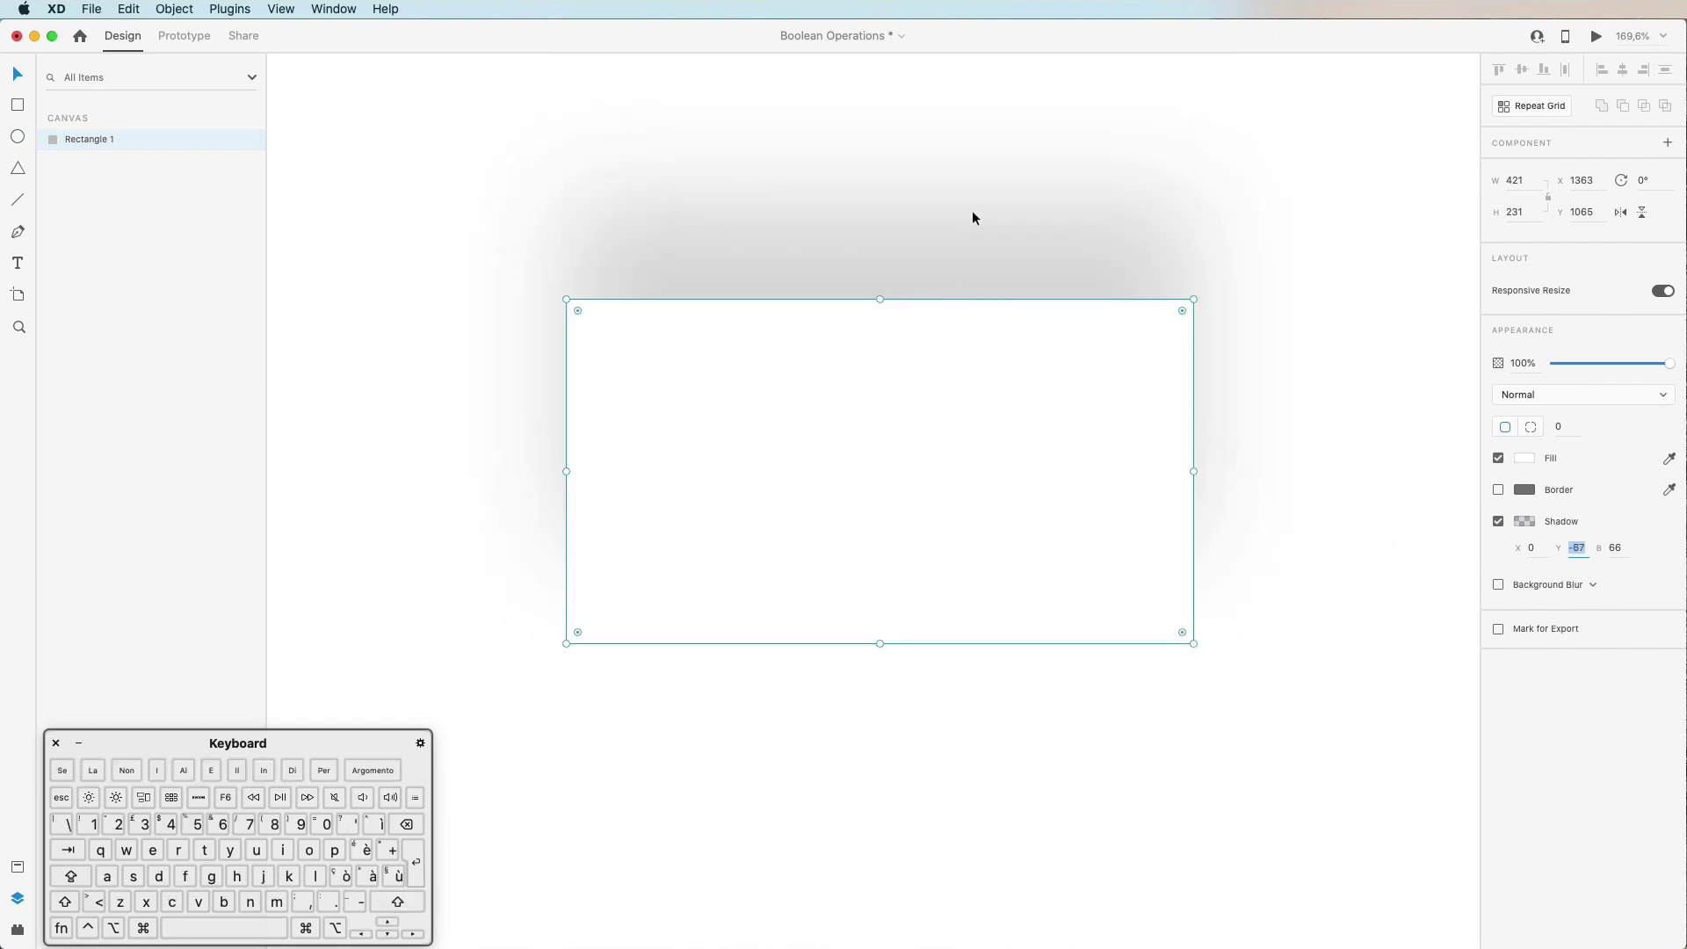
key("shift+Up")
key("shift+Up")
key("shift+Up")
key("shift+Up")
key("shift+Up")
key("shift+Up")
key("shift+Up")
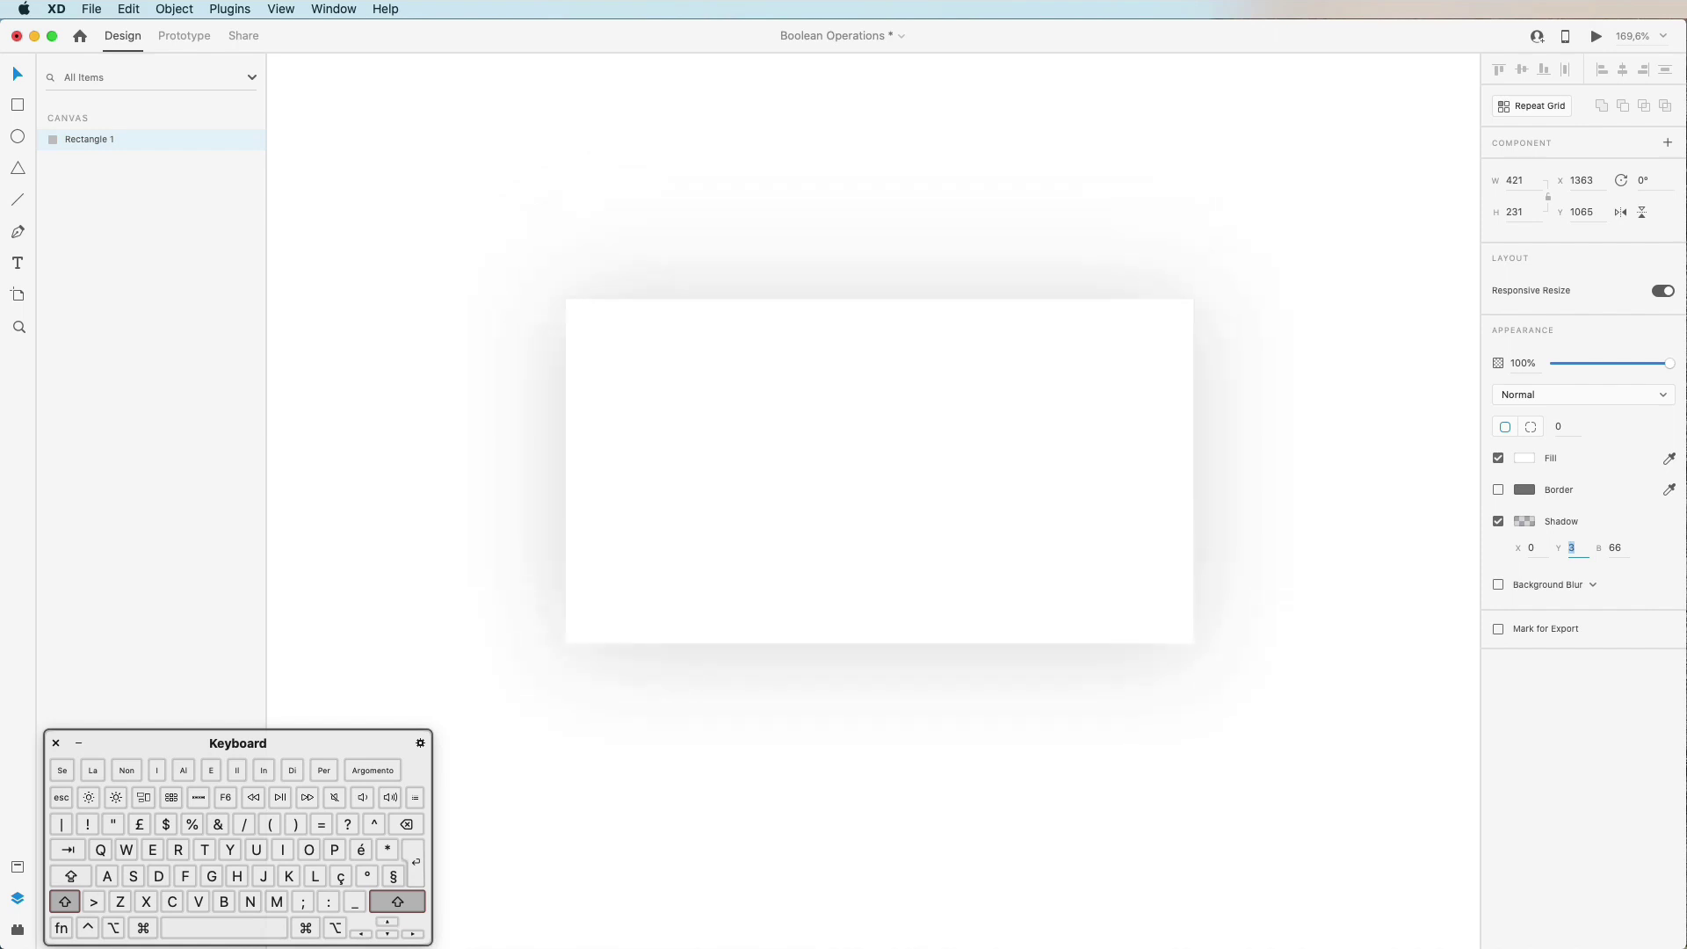
Step: Raise the shadow's X offset in increments of 10 up to 100 to shift it to the rectangle's right side
left_click(1534, 547)
key("shift+Up")
key("shift+Up")
key("shift+Up")
key("shift+Up")
key("shift+Up")
key("shift+Up")
key("shift+Up")
key("shift+Up")
key("shift+Up")
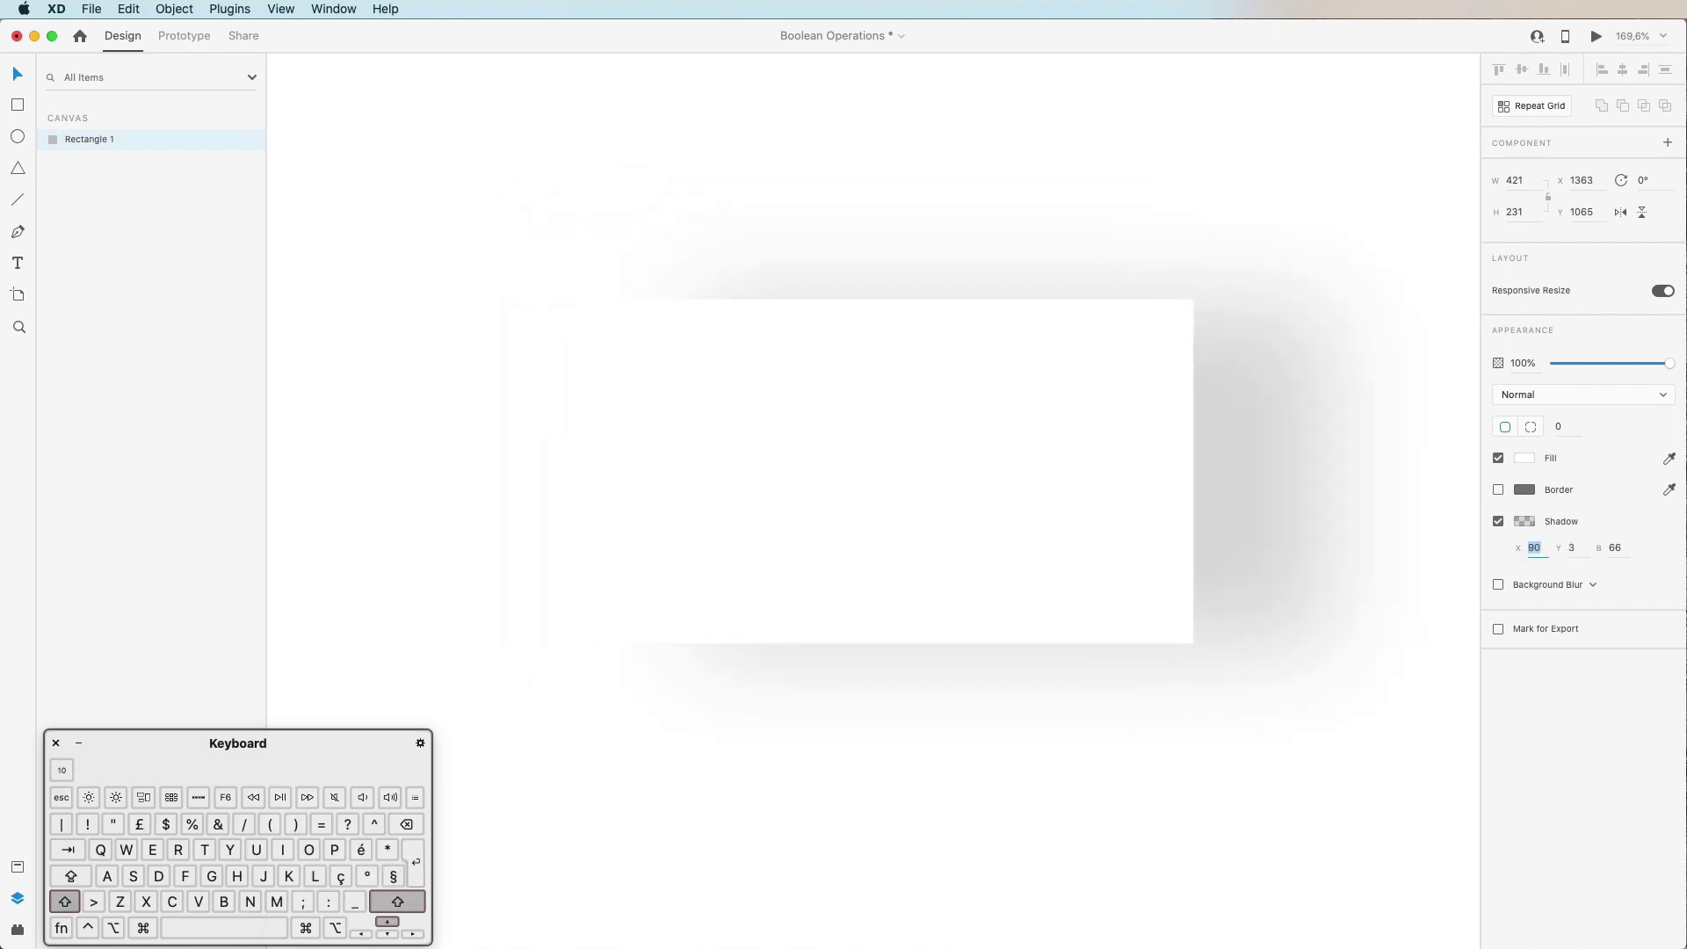
key("shift+Up")
Step: Lower the shadow's X offset in increments of 10 down to -110 to shift it to the rectangle's left side
key("shift+Down")
key("shift+Down")
key("shift+Down")
key("shift+Down")
key("shift+Down")
key("shift+Down")
key("shift+Down")
key("shift+Down")
key("shift+Down")
key("shift+Down")
key("shift+Down")
key("shift+Down")
key("shift+Down")
key("shift+Down")
key("shift+Down")
key("shift+Down")
key("shift+Down")
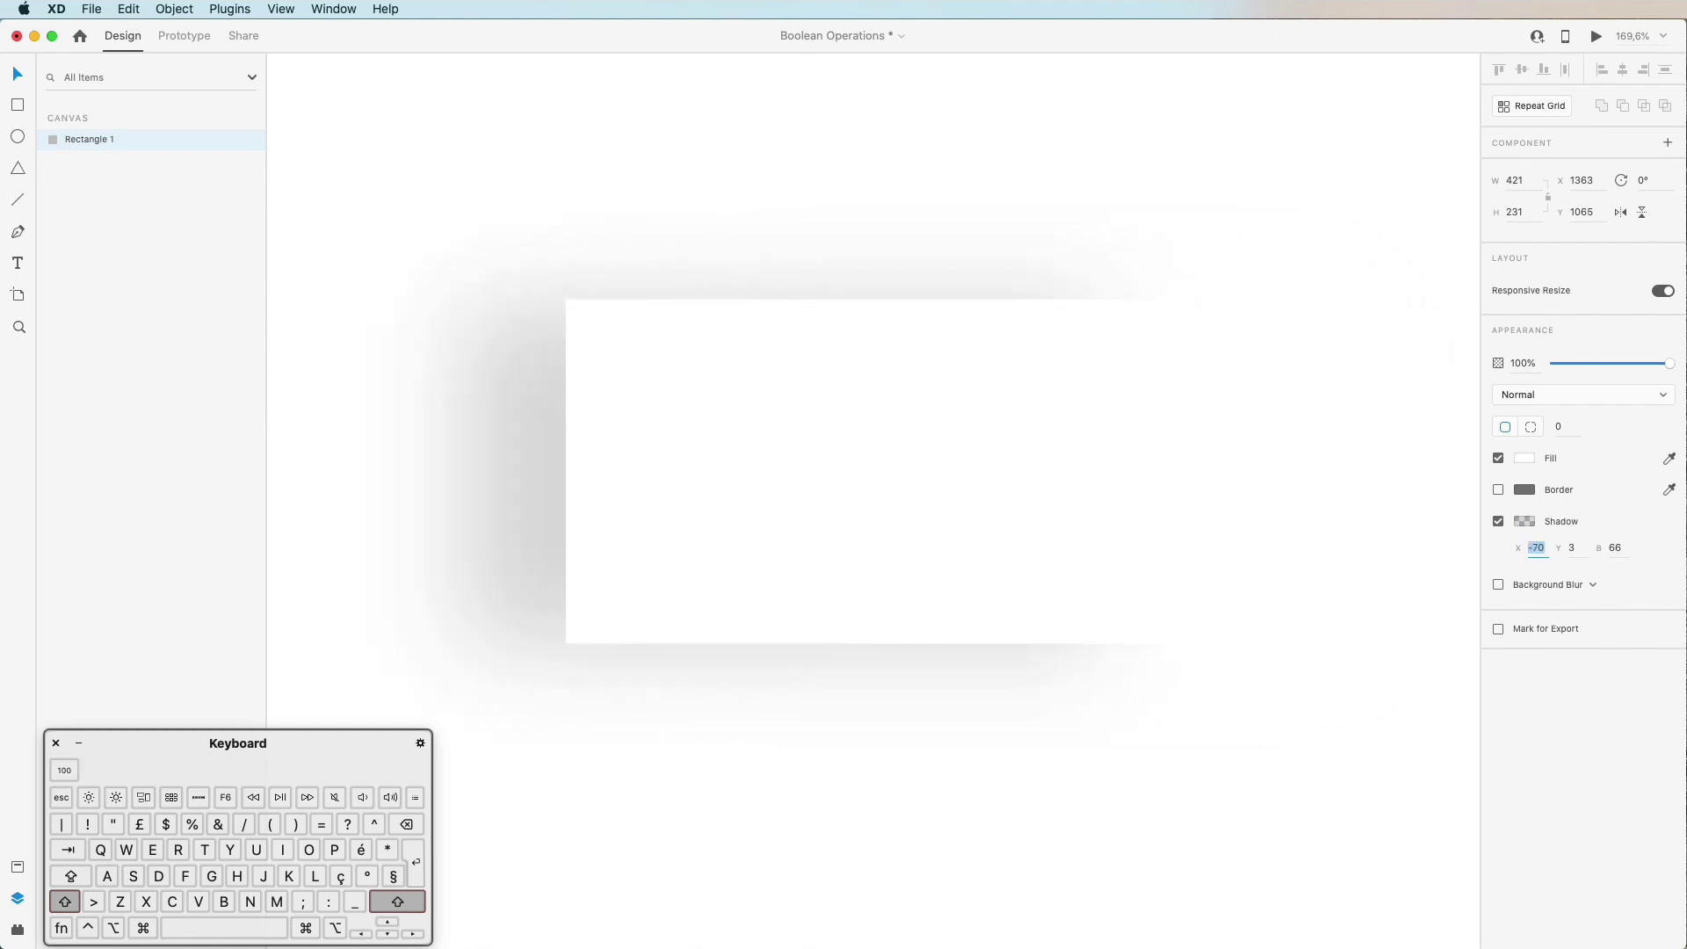
key("shift+Down")
key("shift+Down")
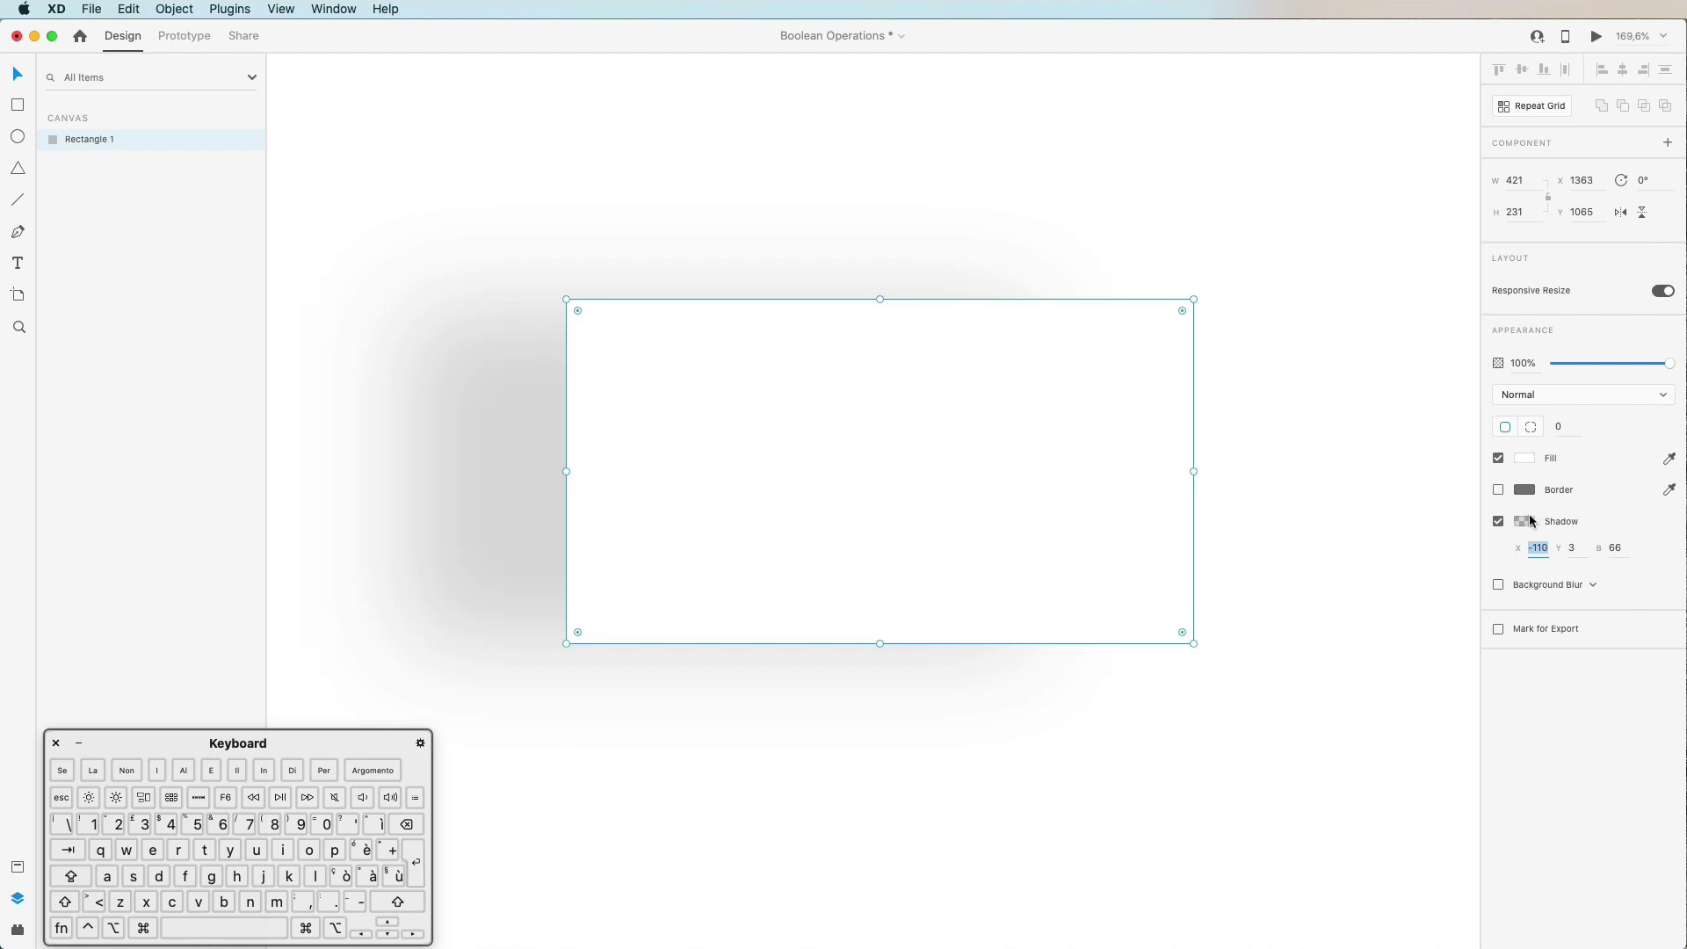
Step: Raise the opacity of the rectangle's shadow colour to 100%
left_click(1529, 517)
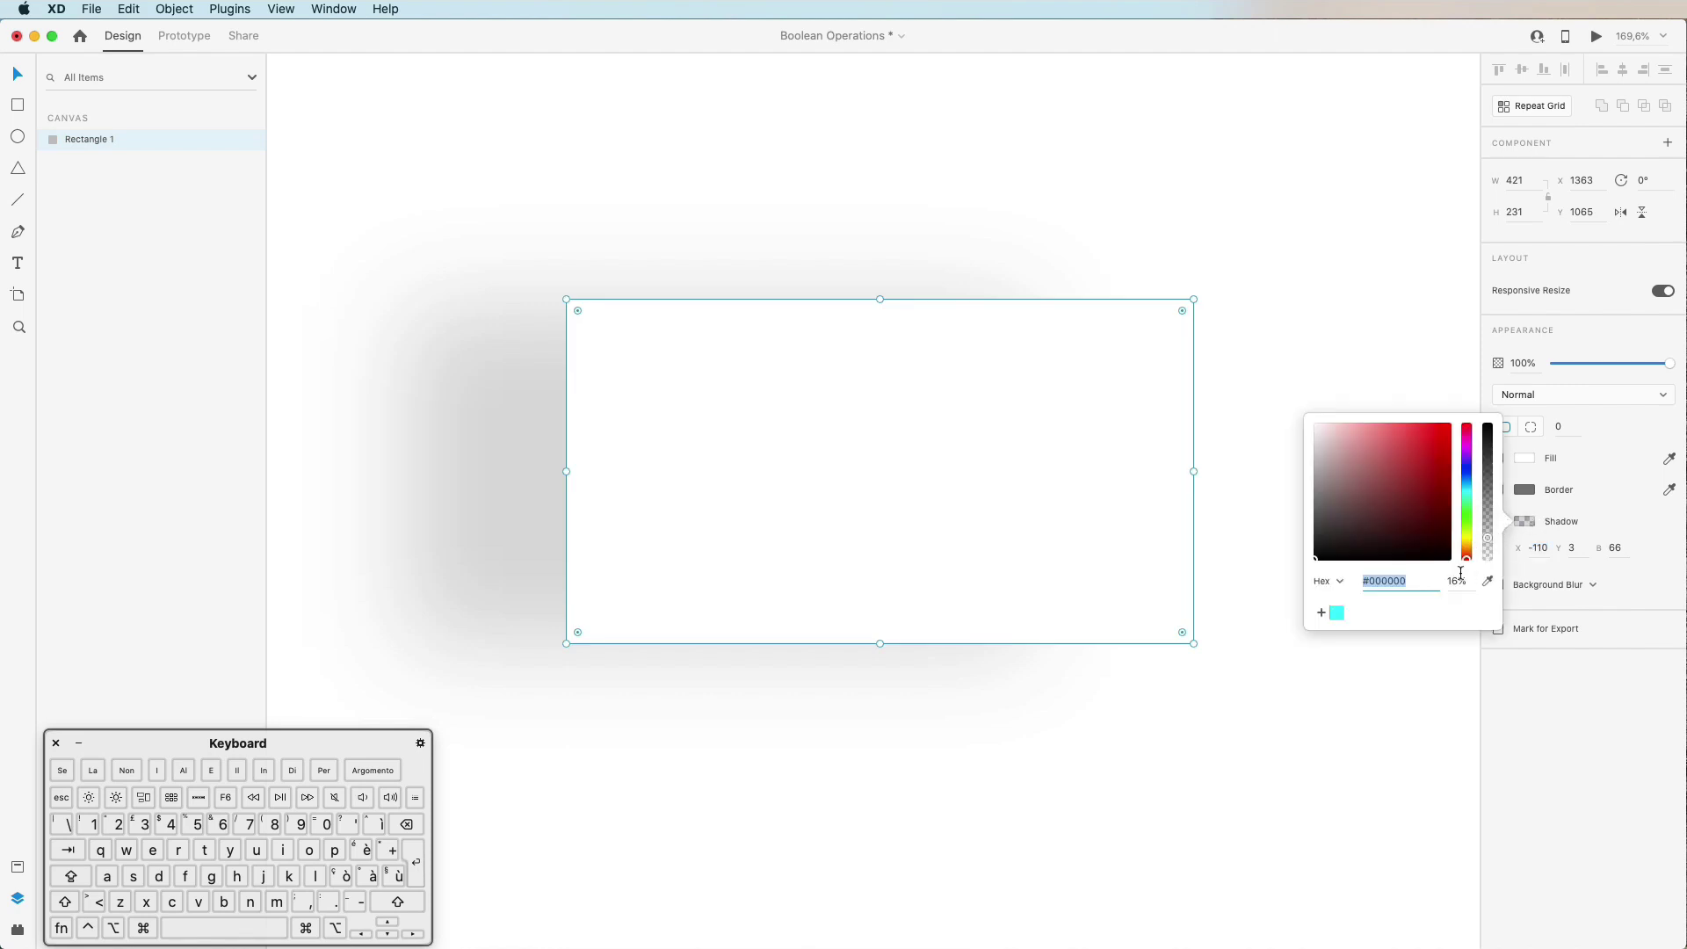
left_click_drag(1490, 537, 1492, 421)
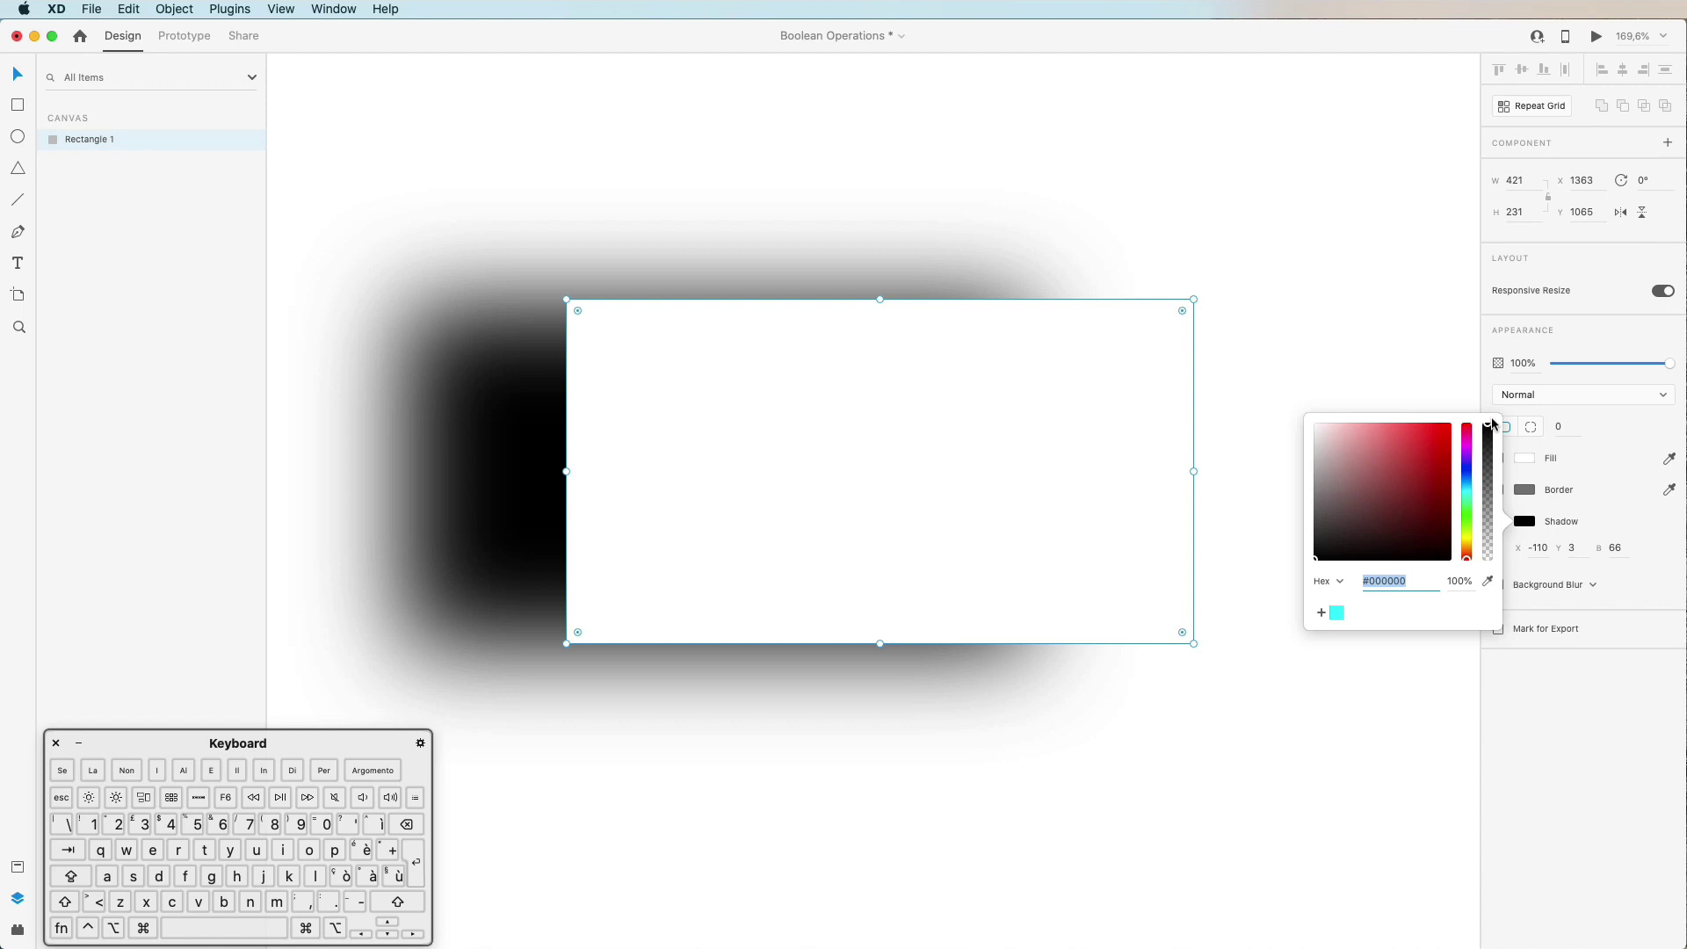
Step: Change the shadow colour to bright green #0AFF00
left_click_drag(1364, 501, 1501, 394)
left_click_drag(1462, 483, 1467, 517)
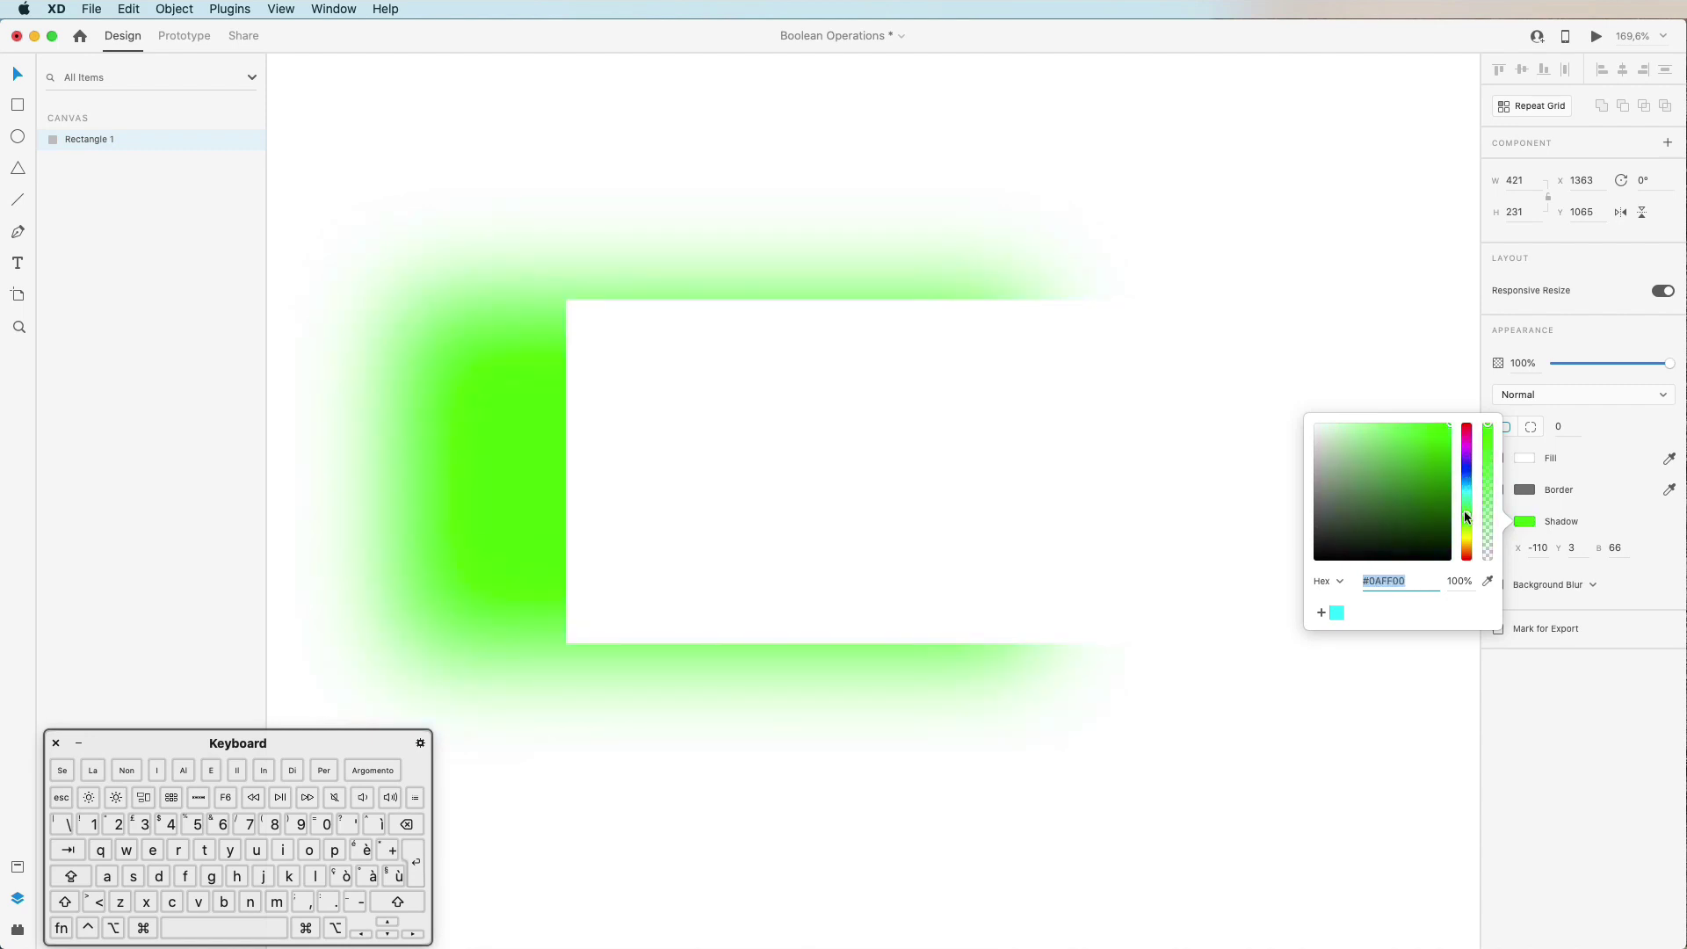
left_click(1329, 582)
left_click(1313, 583)
left_click(1332, 584)
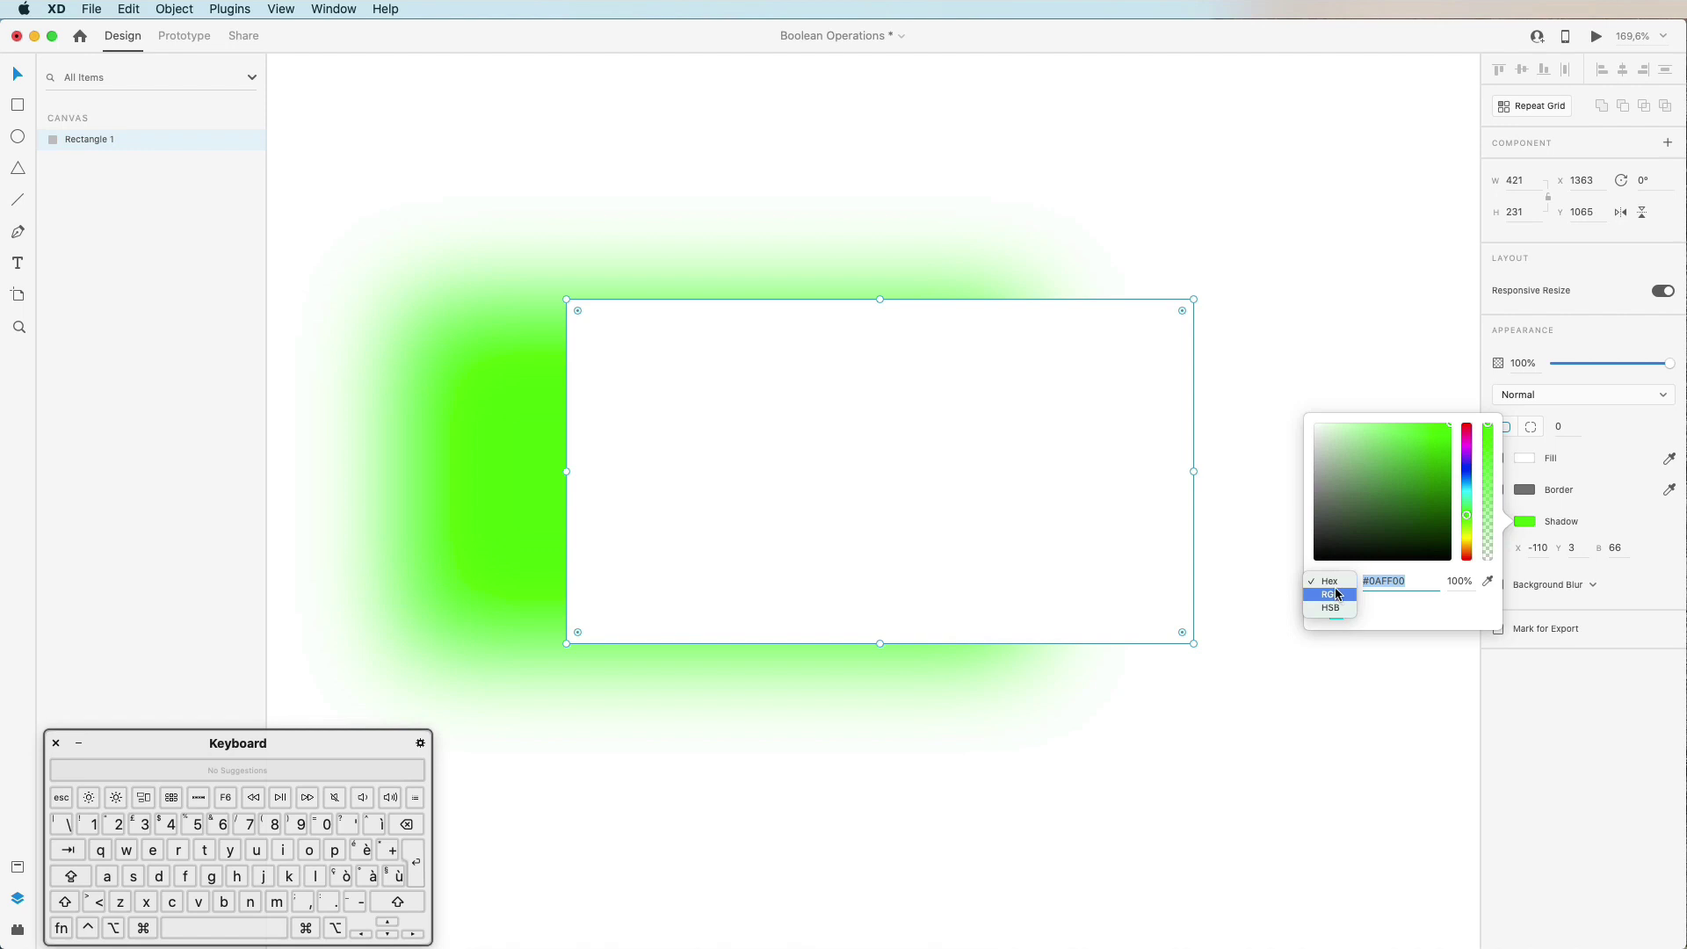
left_click(1493, 587)
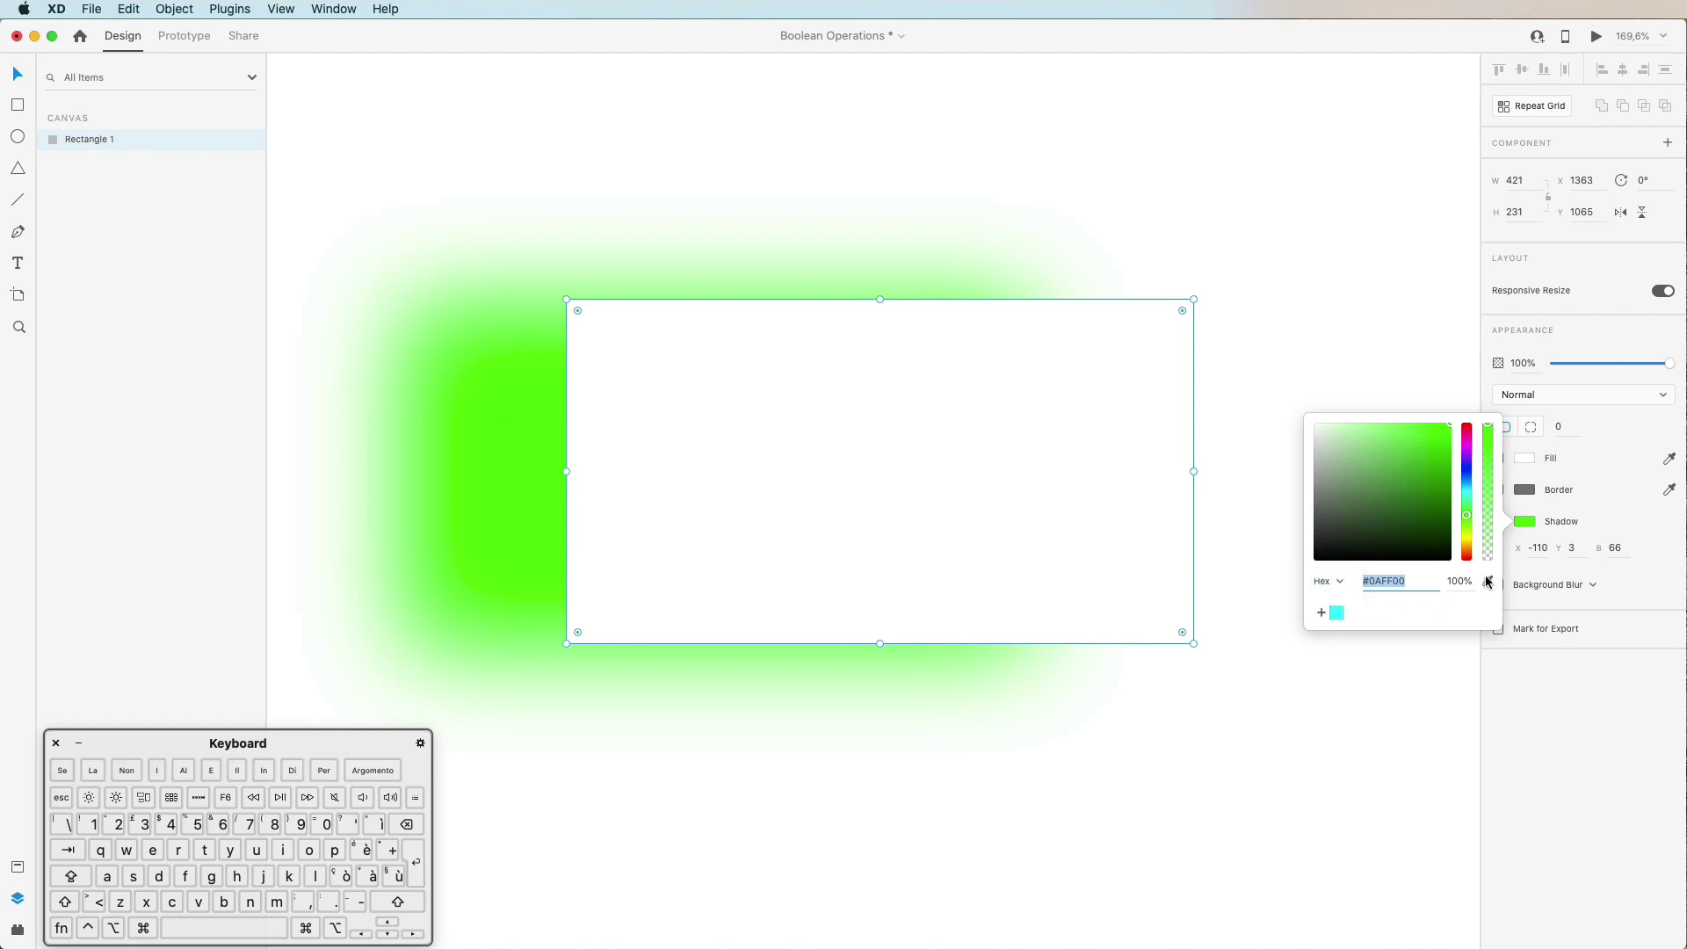
Step: Apply the saved cyan swatch to the rectangle's shadow
left_click(1336, 613)
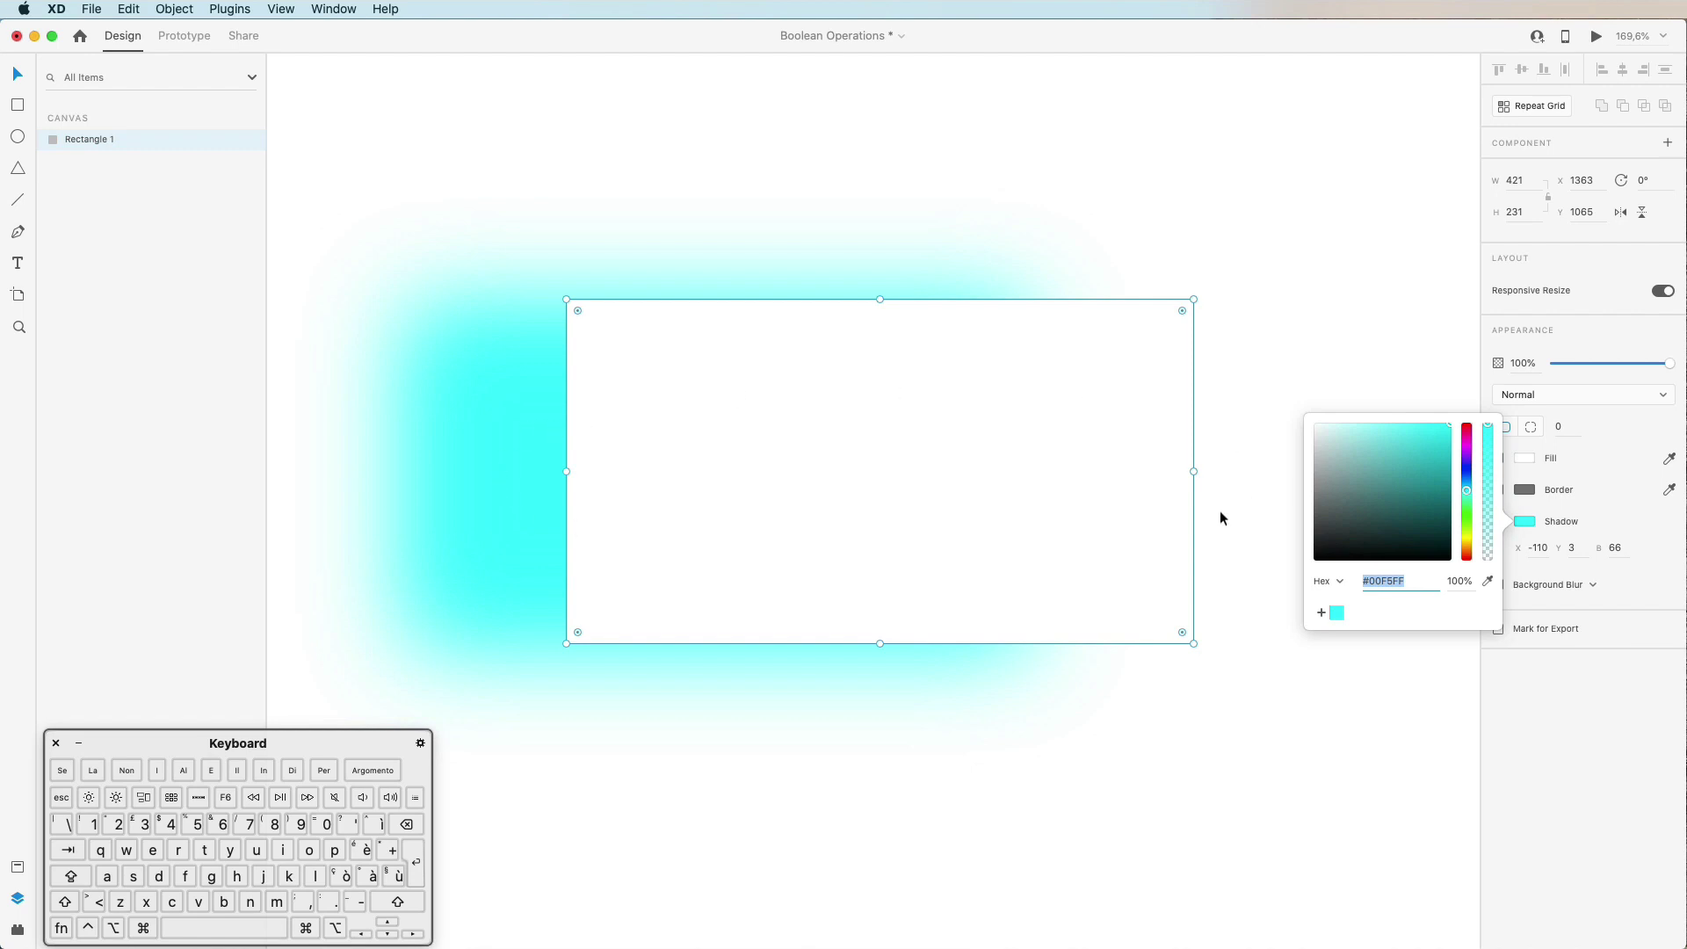
left_click(1047, 478)
Step: Select the Dashboard image that overlaps the blue rectangle in the Blend Modes document
scroll(1297, 395, "down", 1)
scroll(1508, 456, "down", 1)
scroll(1516, 455, "down", 1)
scroll(1463, 313, "up", 1)
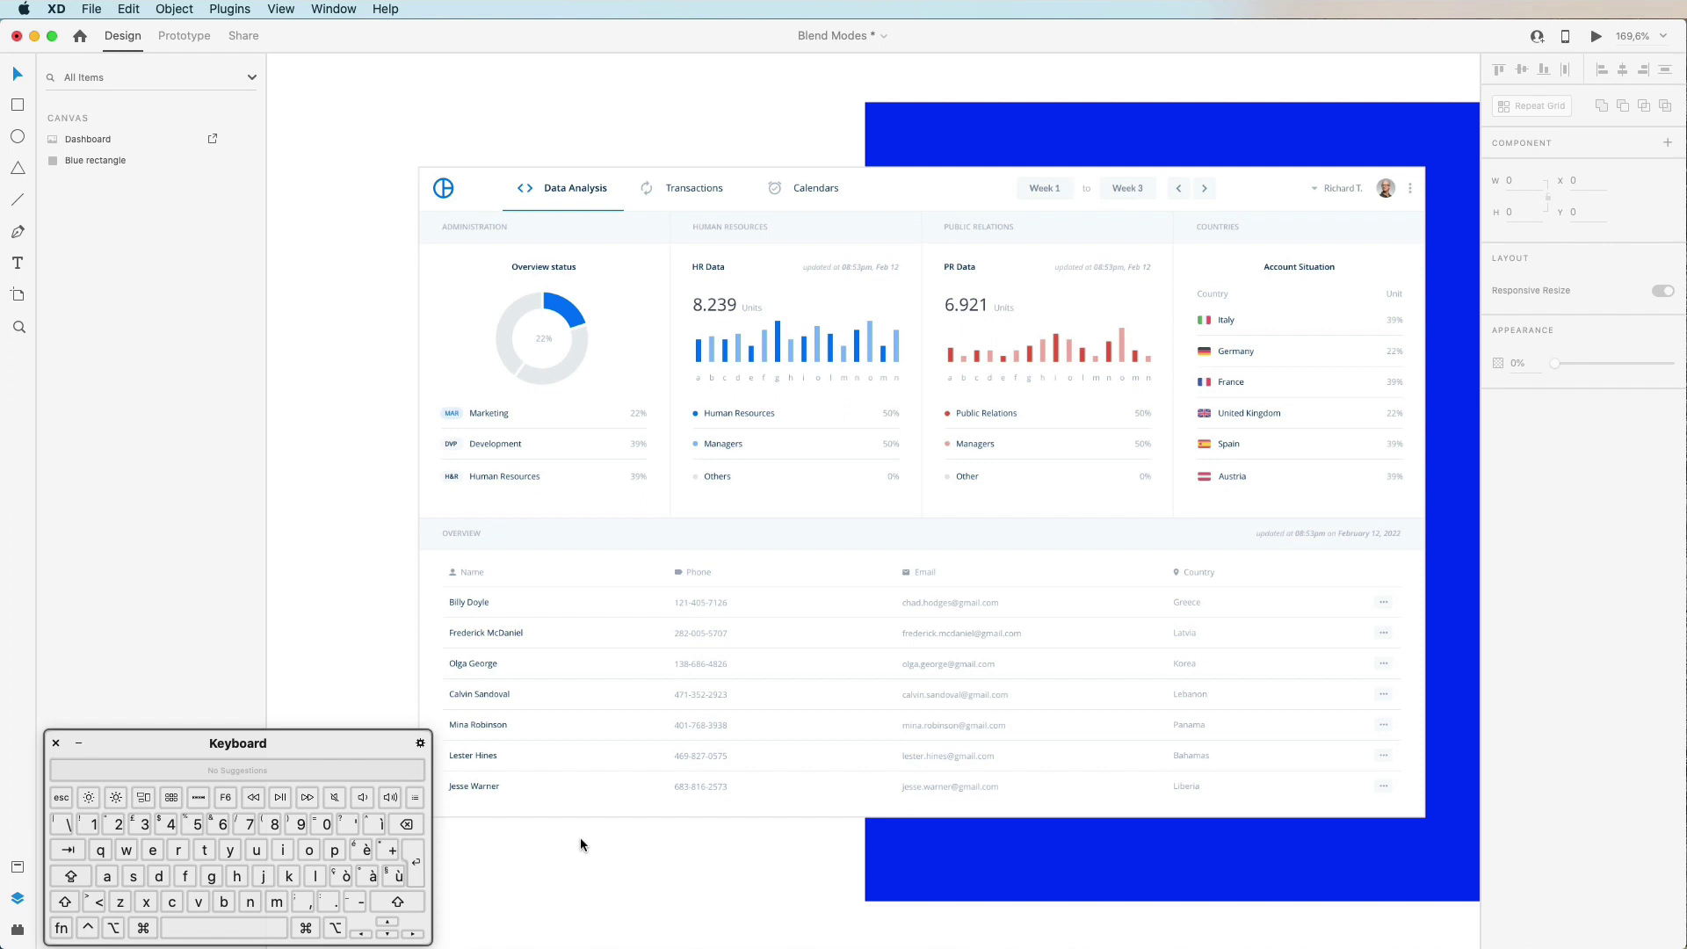
left_click(661, 718)
scroll(1024, 476, "right", 1)
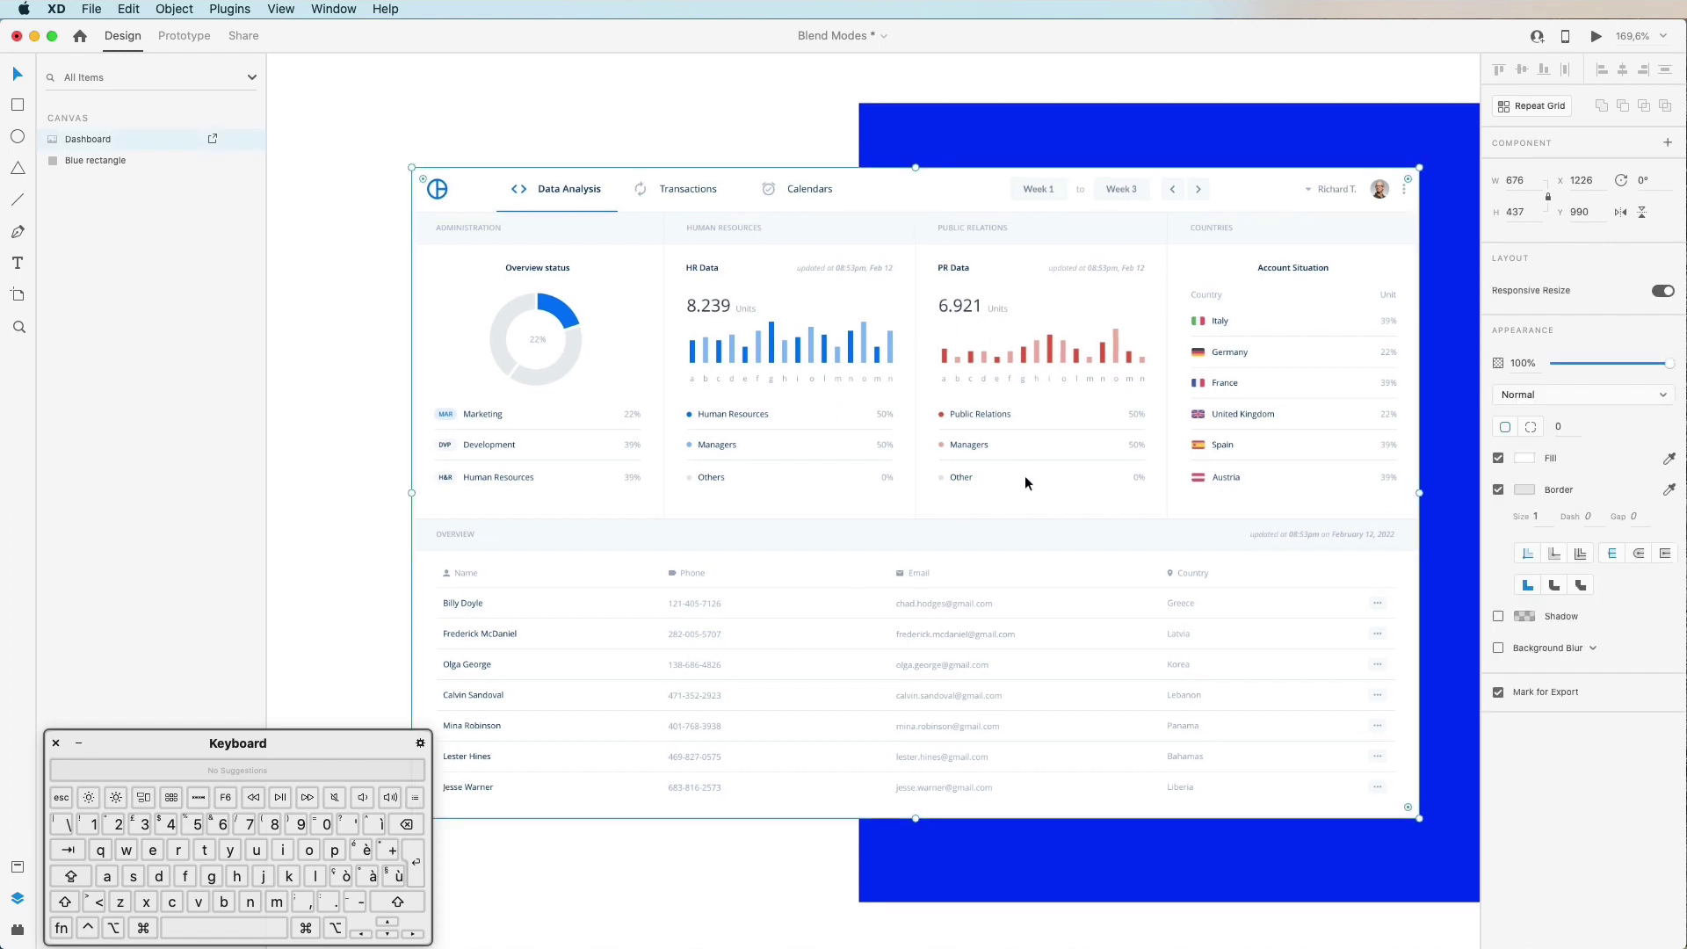
scroll(1047, 450, "left", 1)
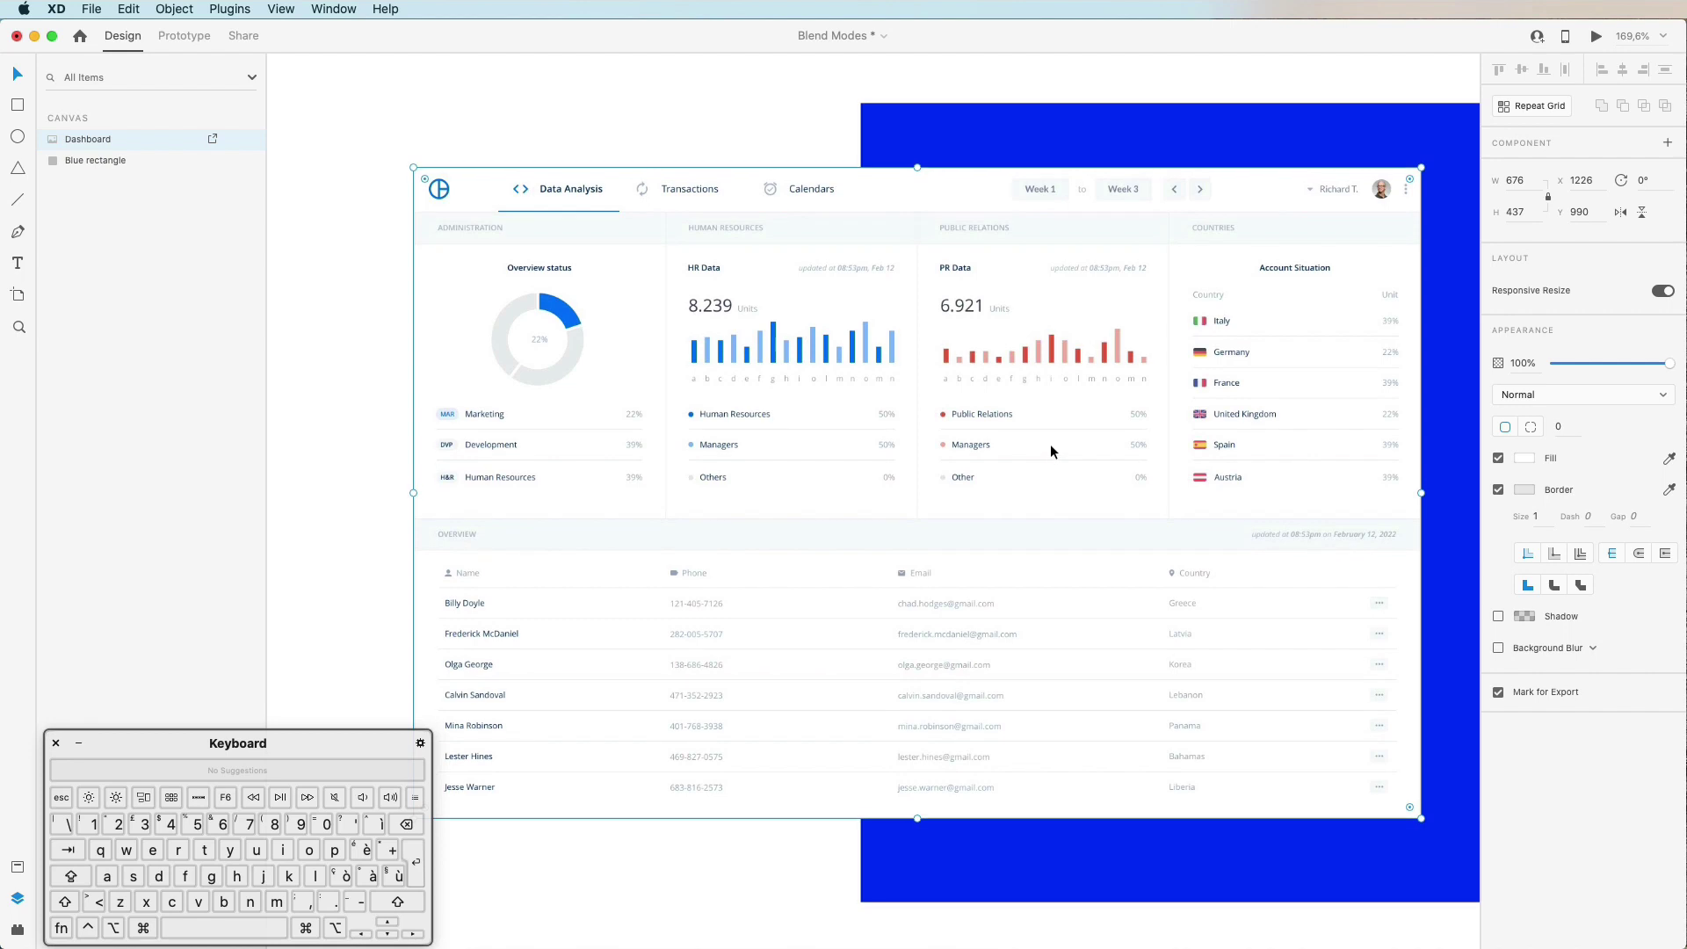
Step: Try the Darken and Multiply blend modes on the Dashboard image over the blue rectangle
left_click(1542, 391)
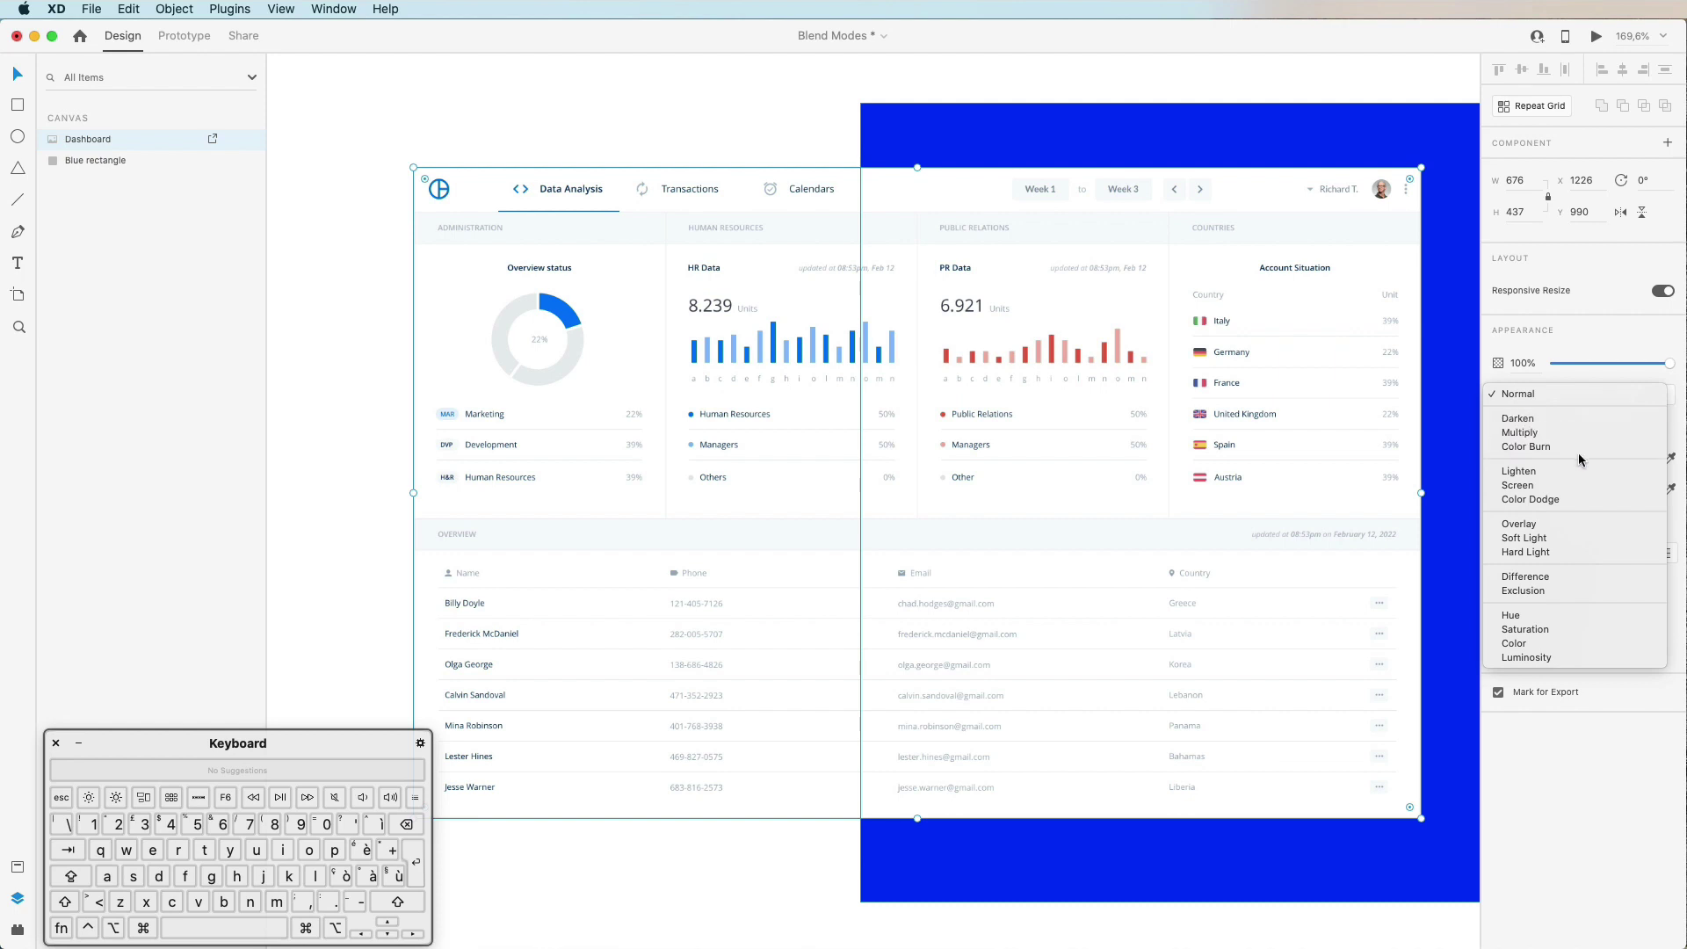
left_click(1539, 417)
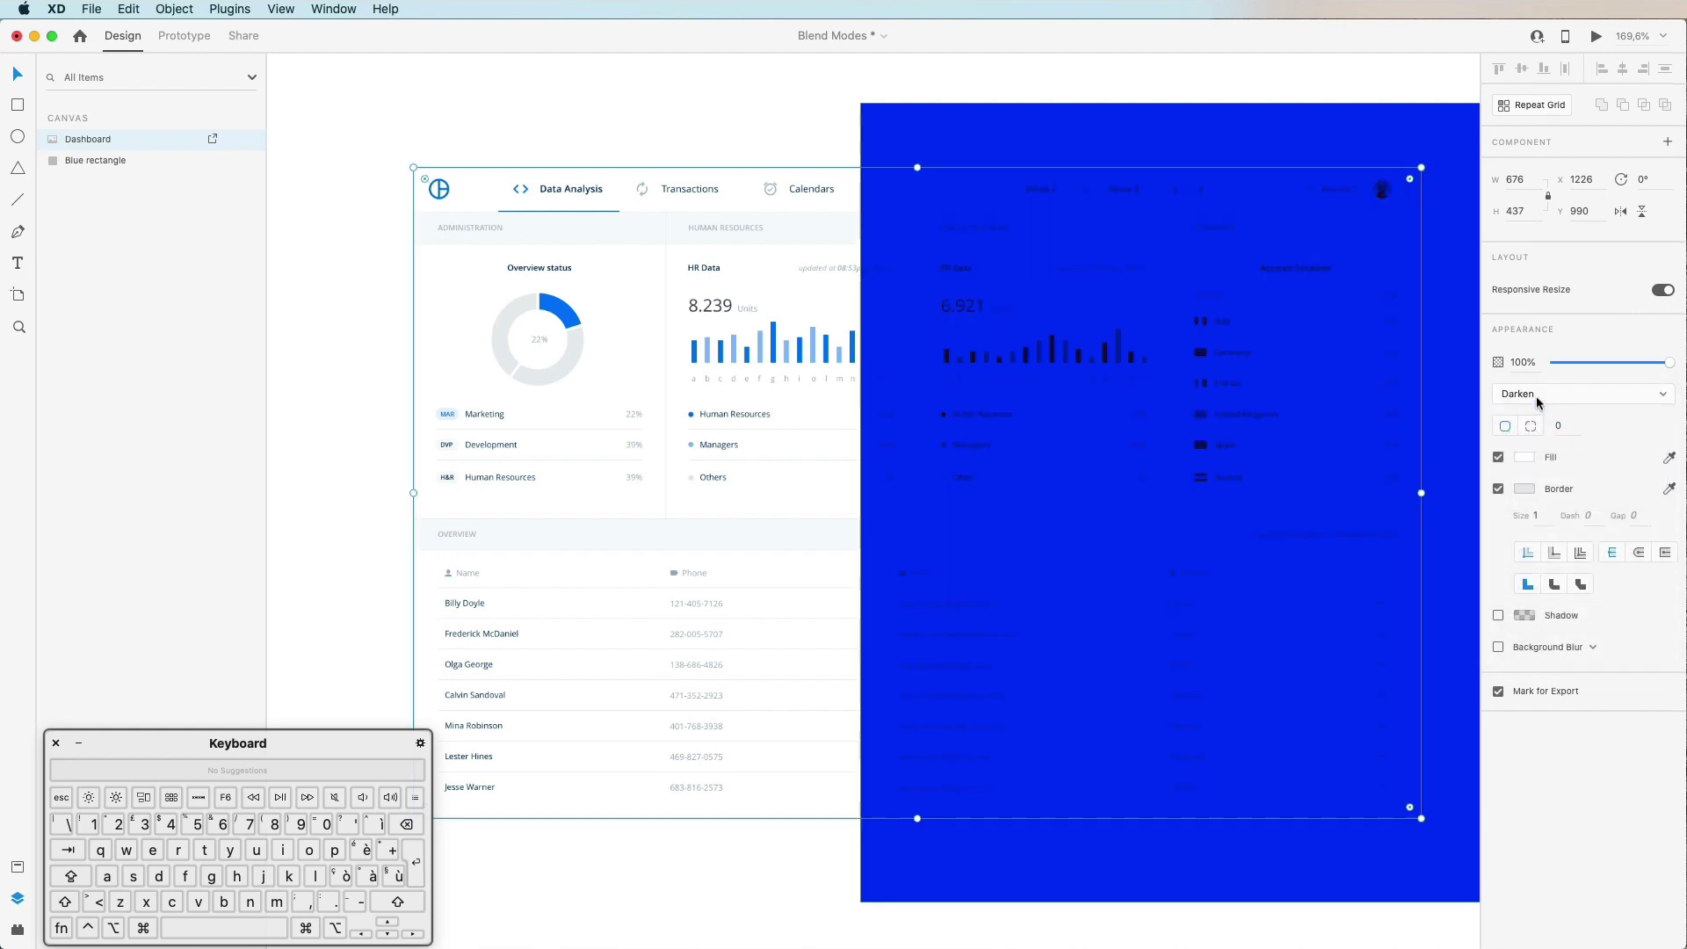
left_click(1537, 393)
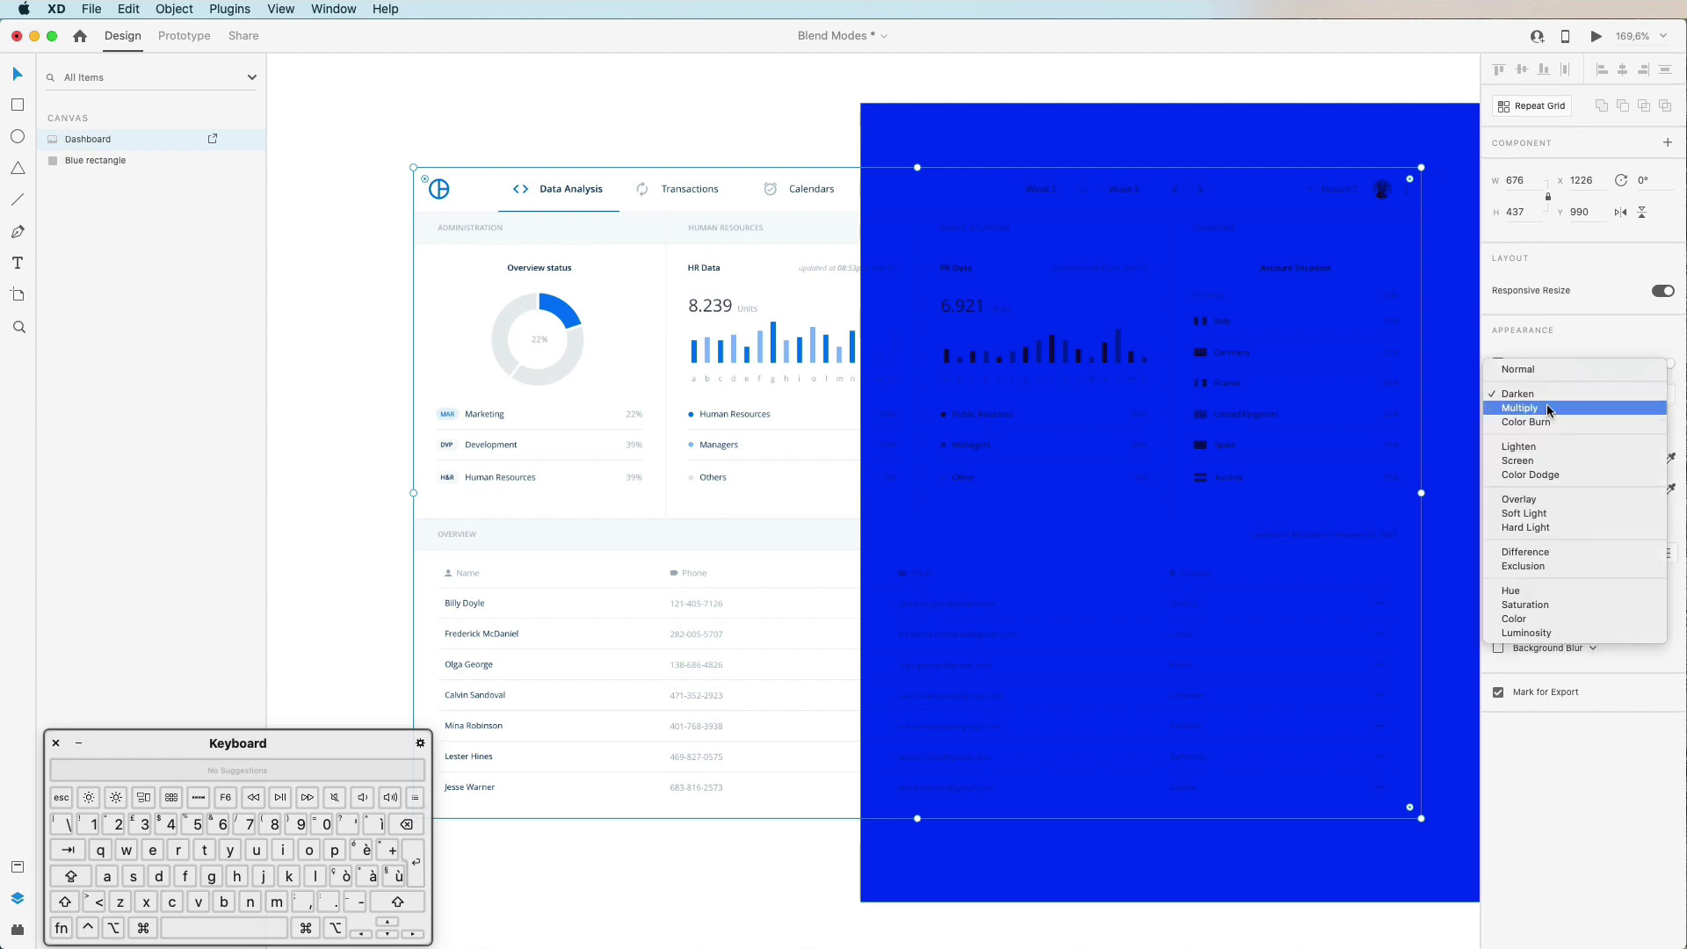
left_click(1547, 404)
Step: Set the Dashboard image's blend mode to Color Burn
left_click(1553, 392)
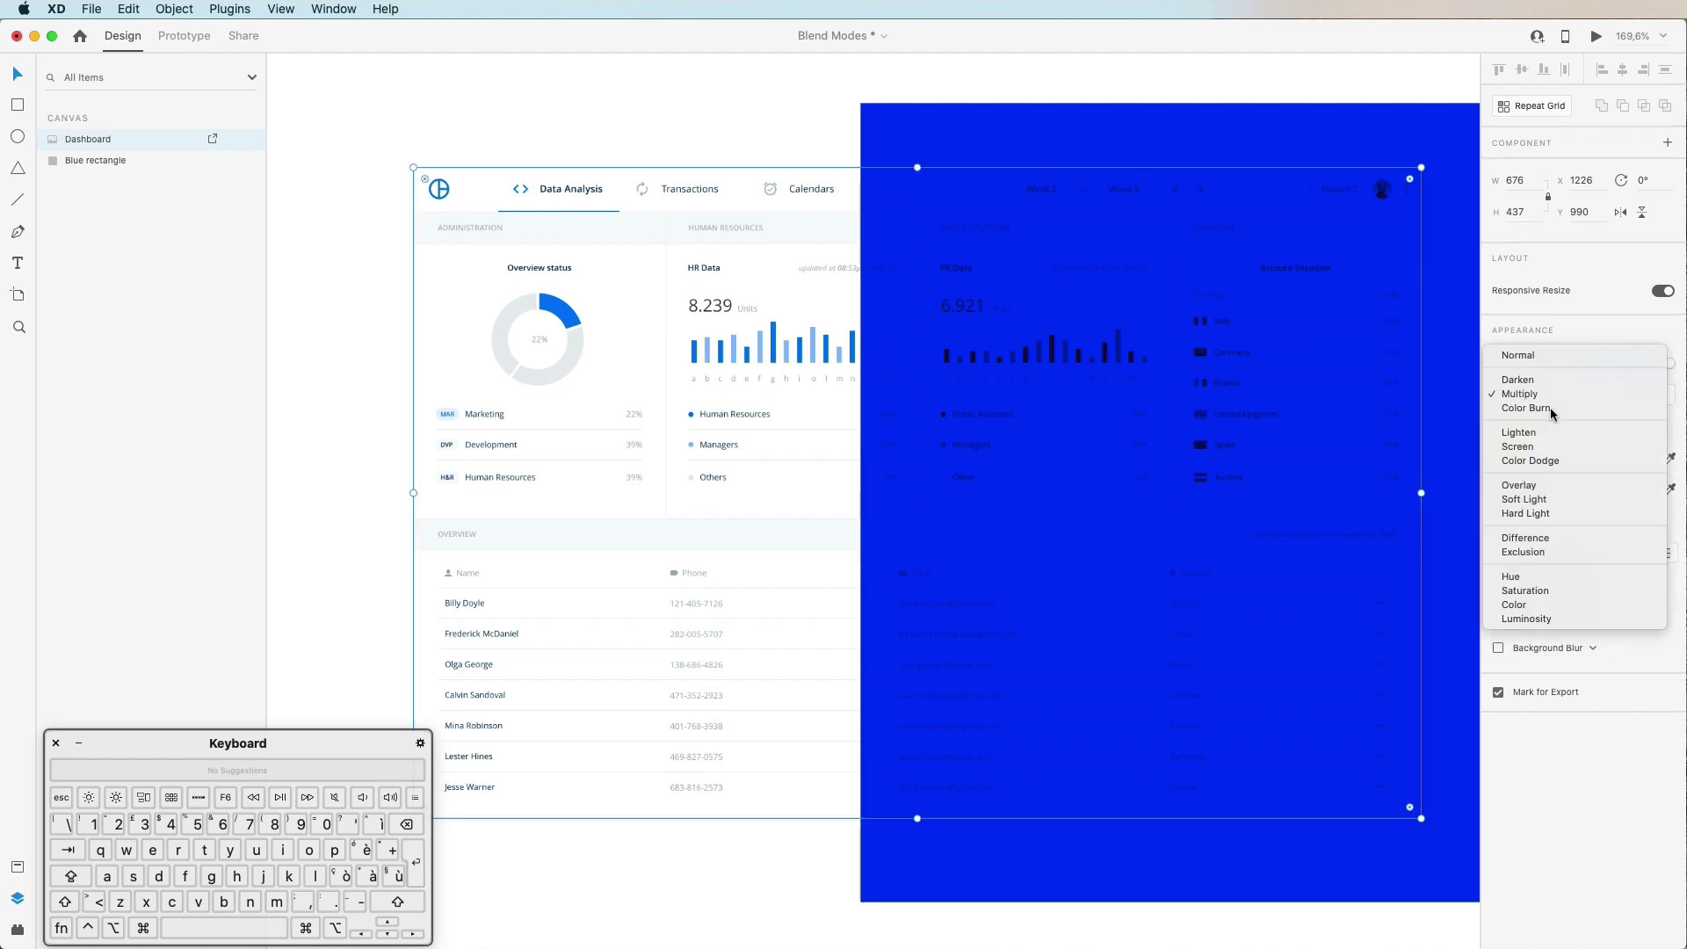
left_click(1550, 407)
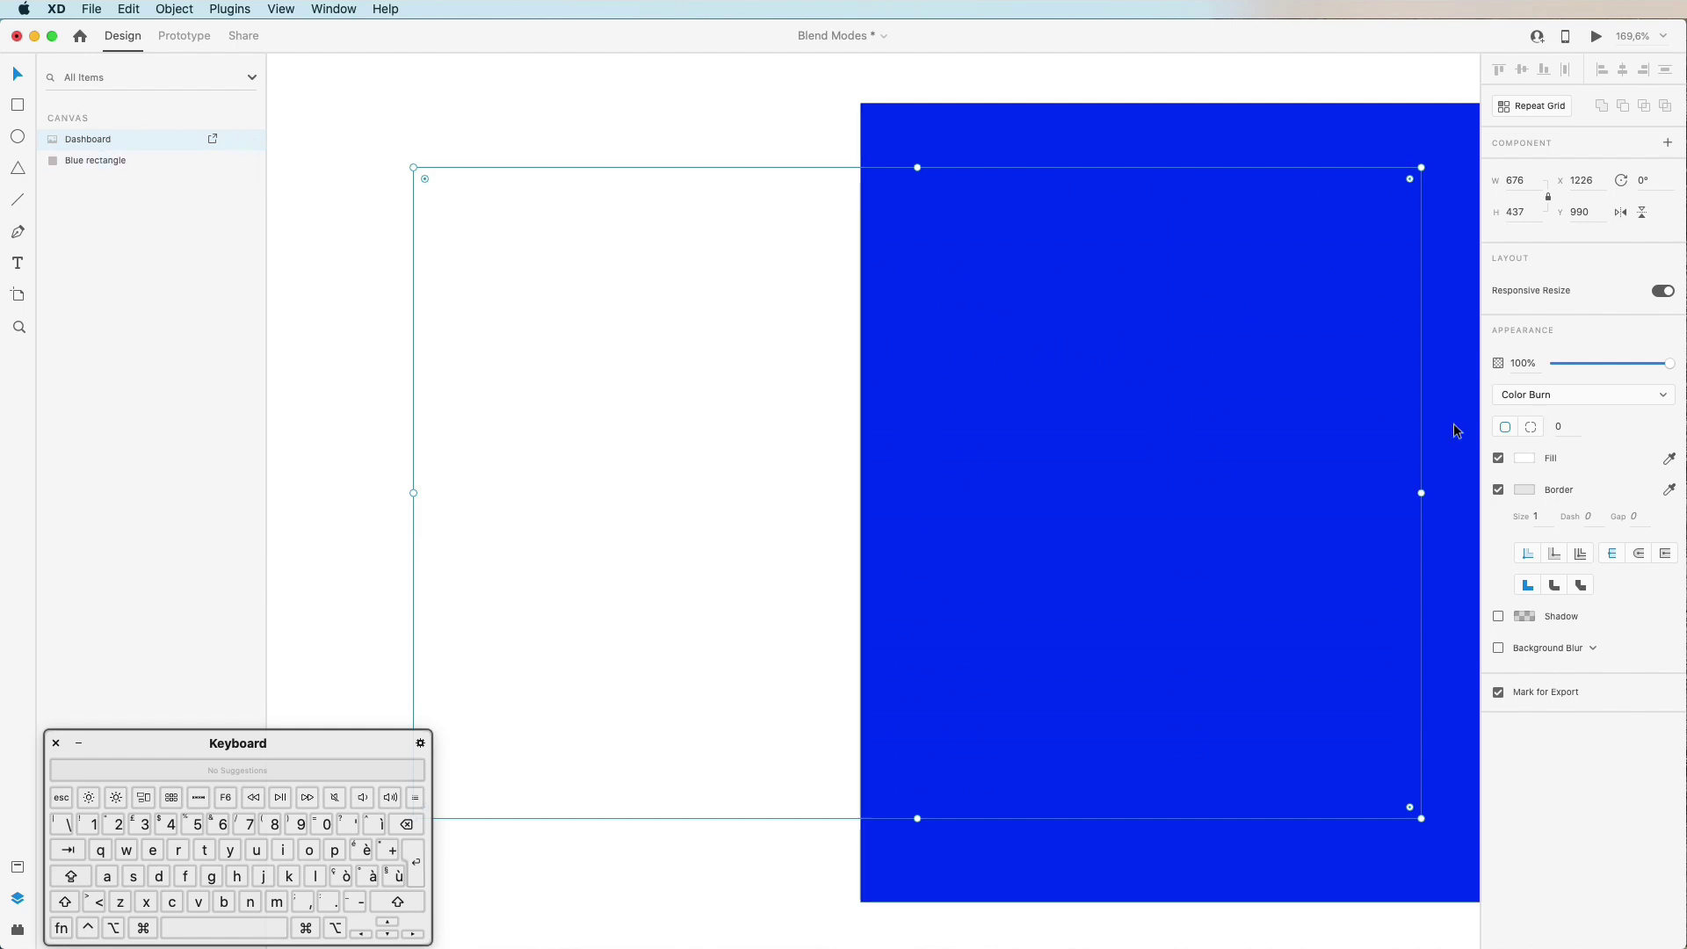
Step: Try the Lighten, Screen and Color Dodge blend modes on the Dashboard image over the blue rectangle
left_click(1533, 394)
left_click(1550, 419)
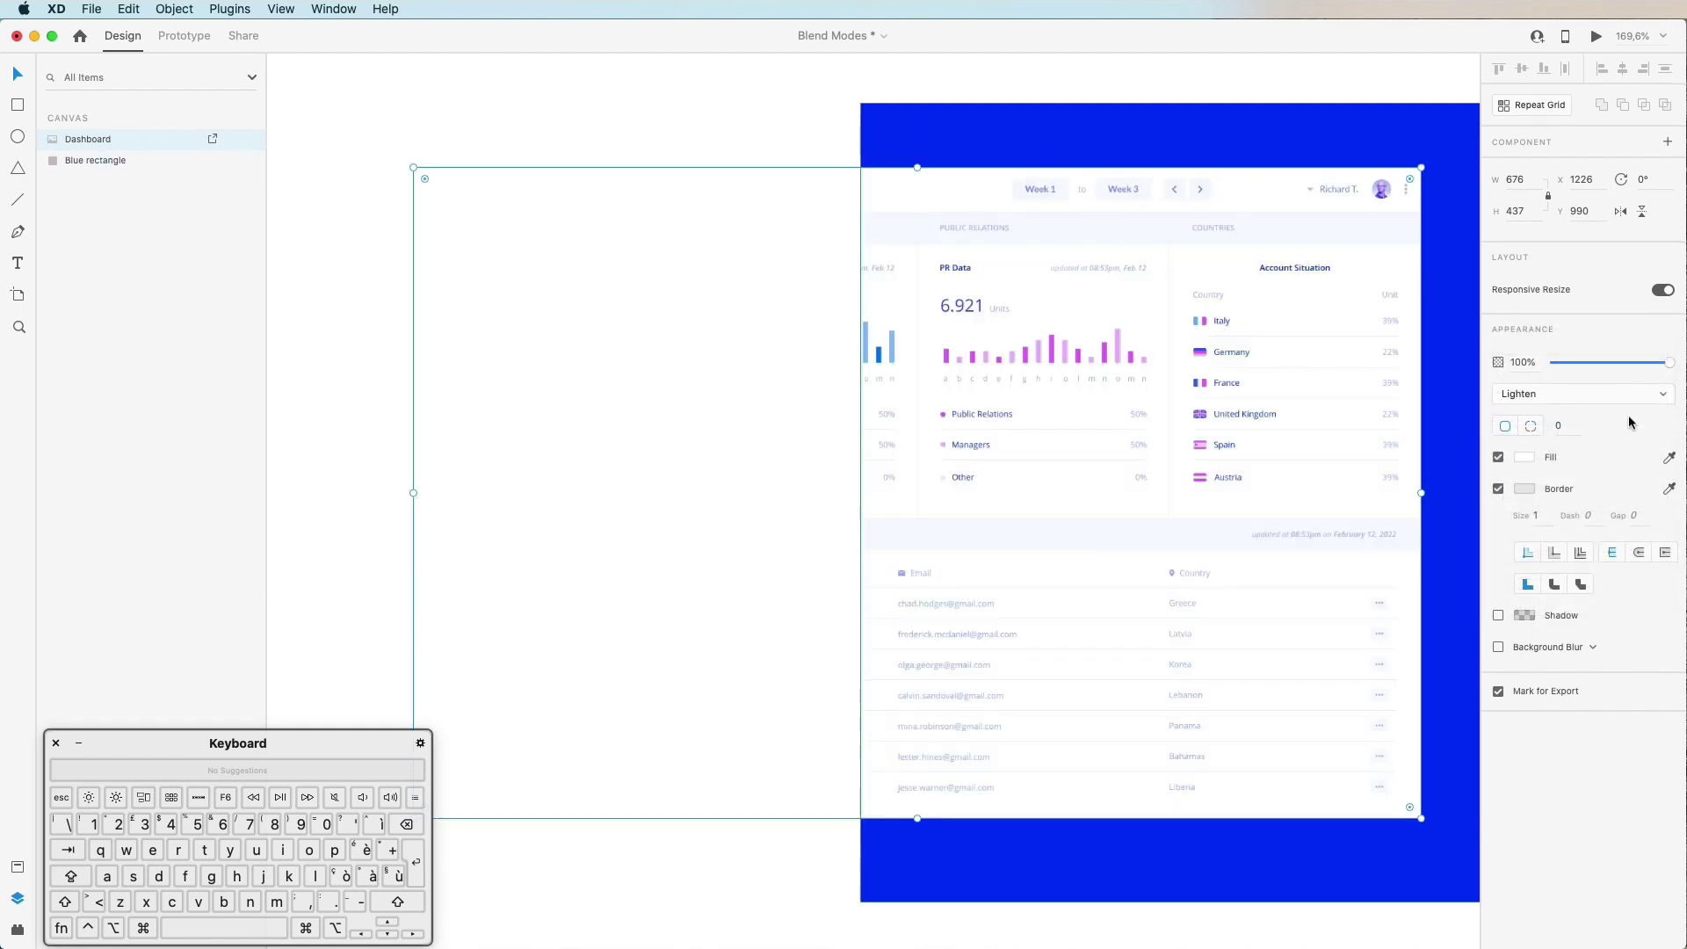
left_click(1557, 392)
left_click(1552, 410)
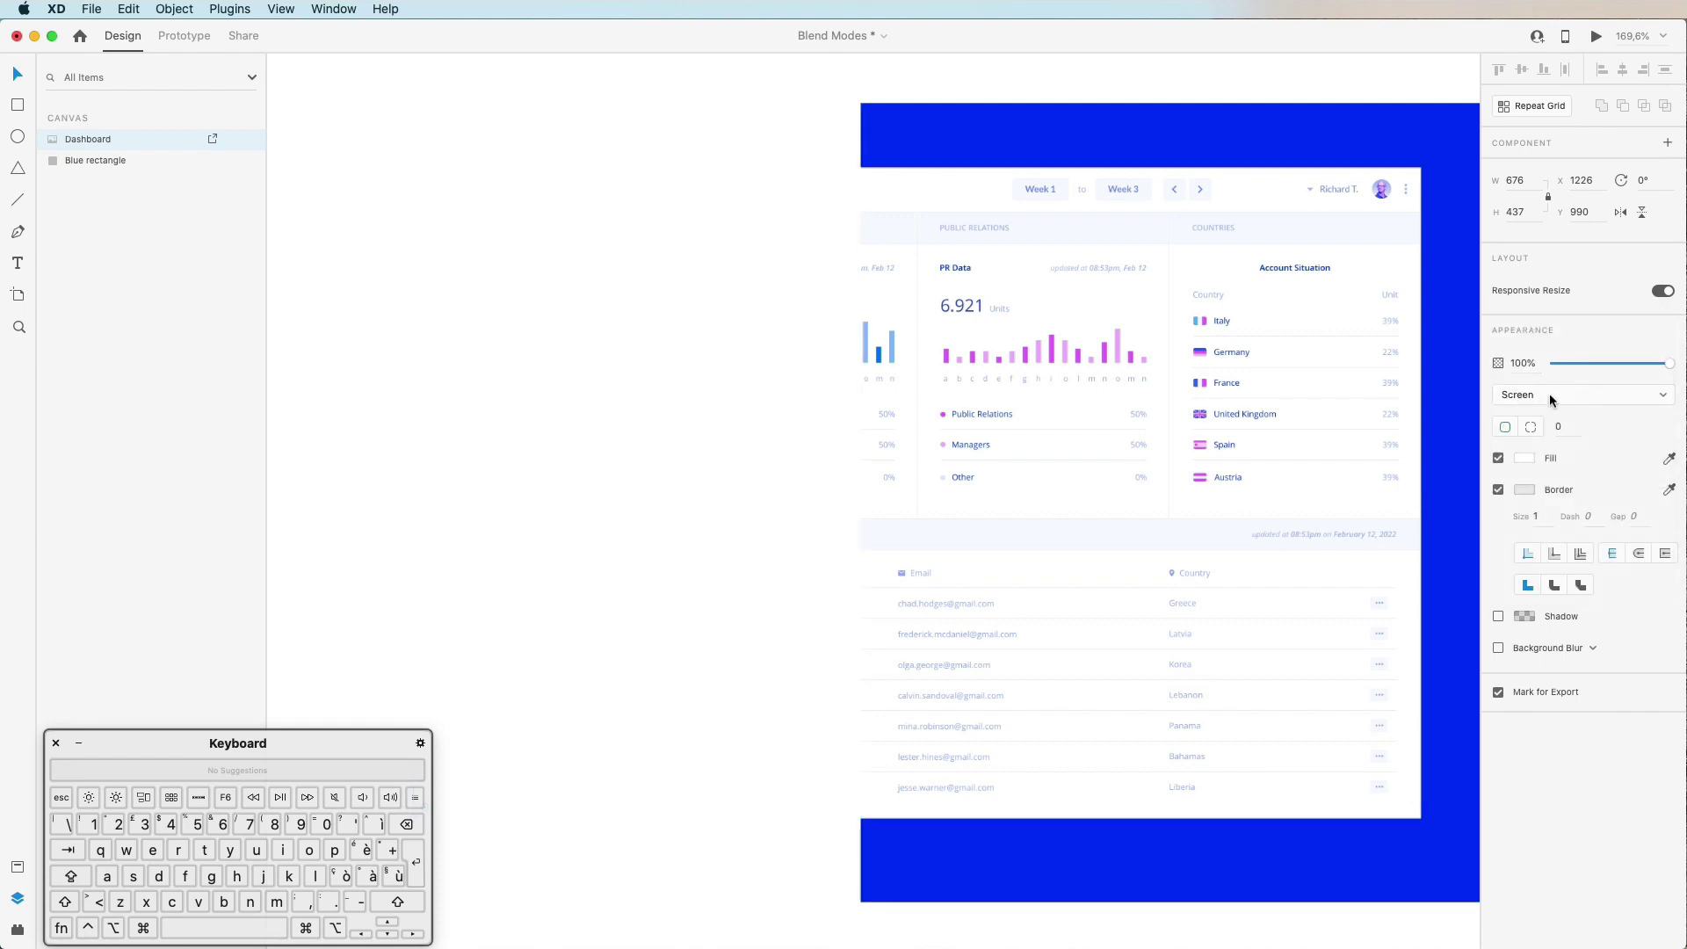
left_click(1548, 393)
left_click(1547, 405)
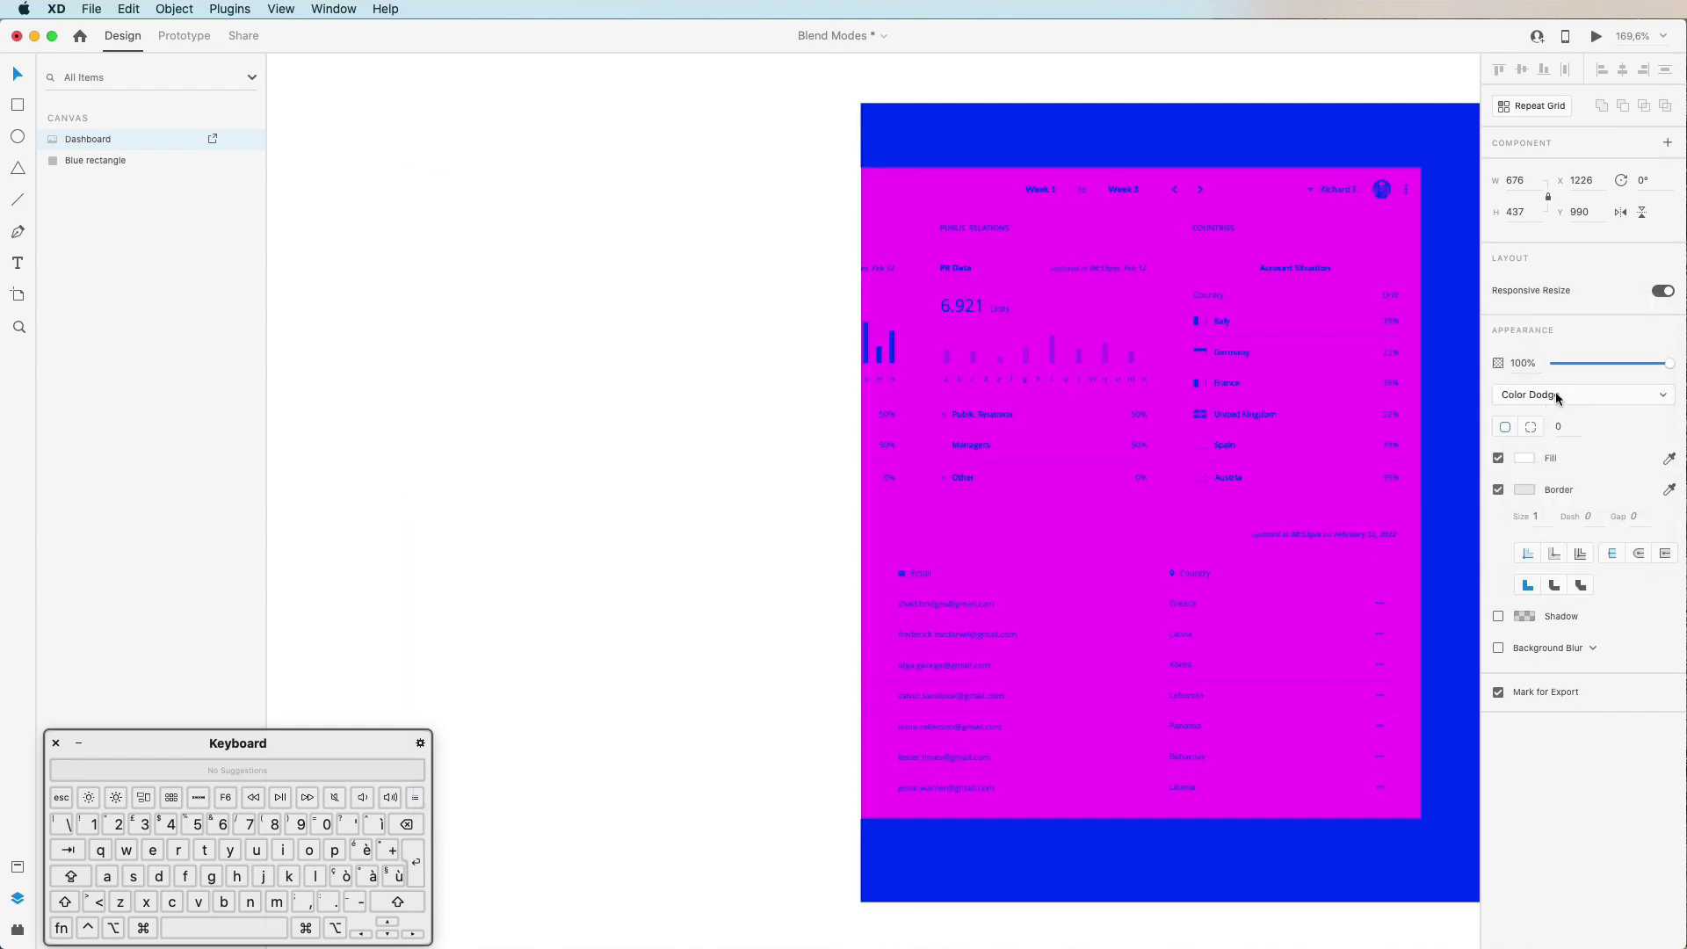
Step: Try the Overlay, Soft Light and Hard Light blend modes on the Dashboard image
left_click(1555, 392)
left_click(1556, 416)
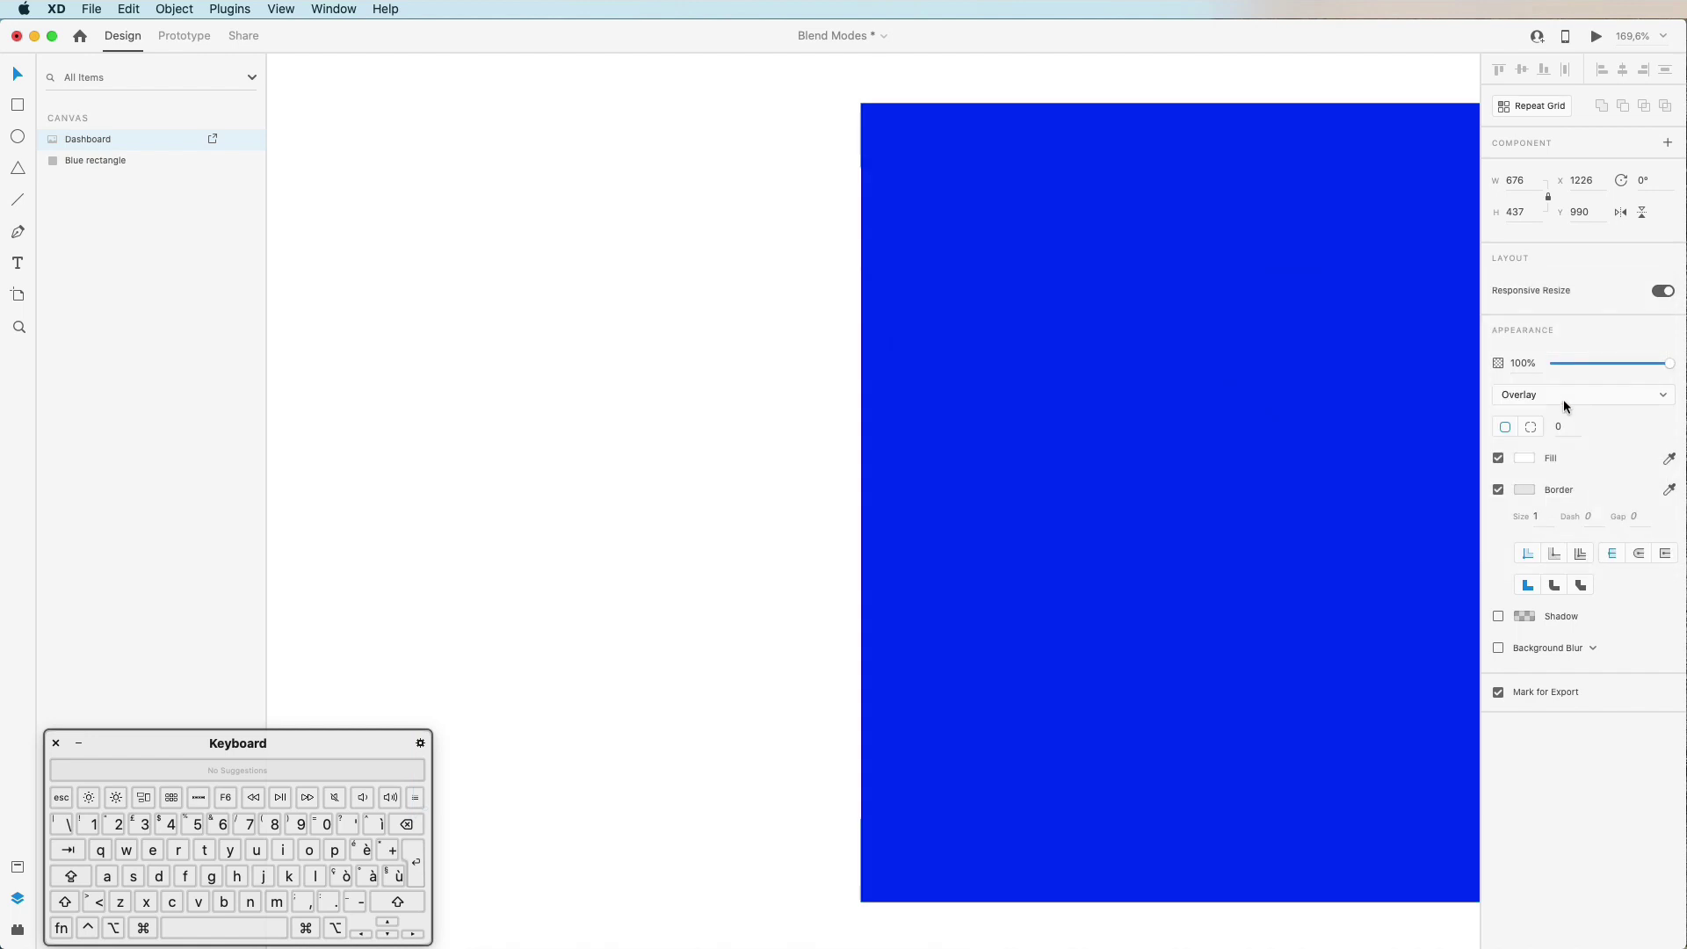
left_click(1564, 399)
left_click(1564, 408)
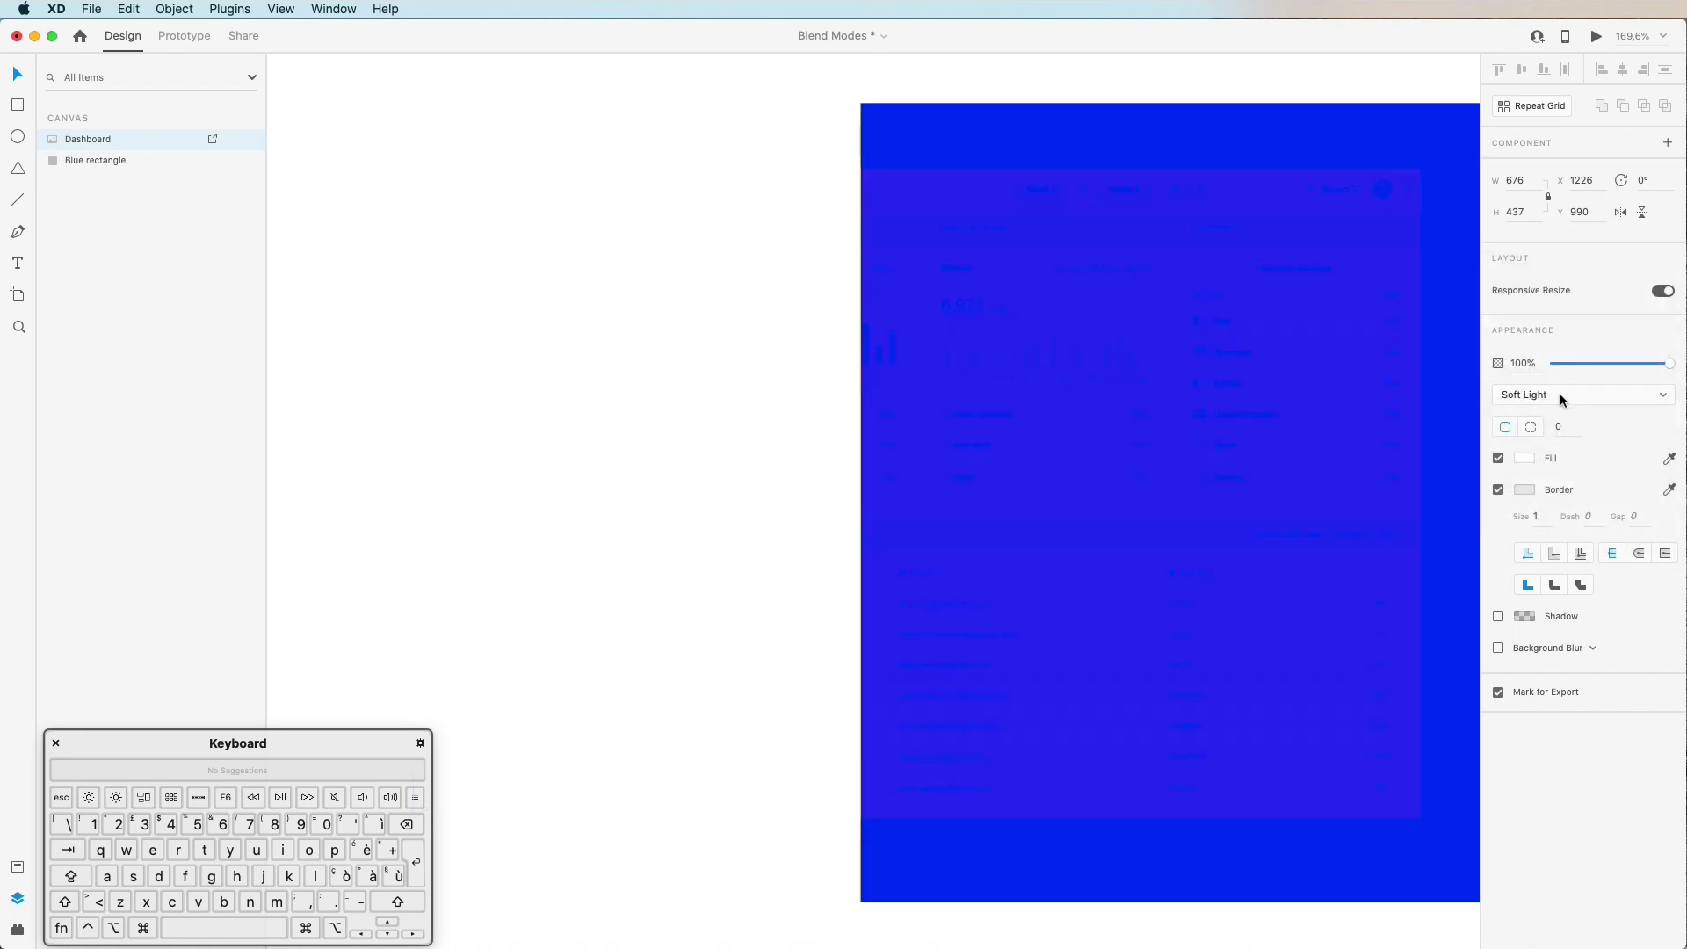
left_click(1559, 393)
left_click(1552, 408)
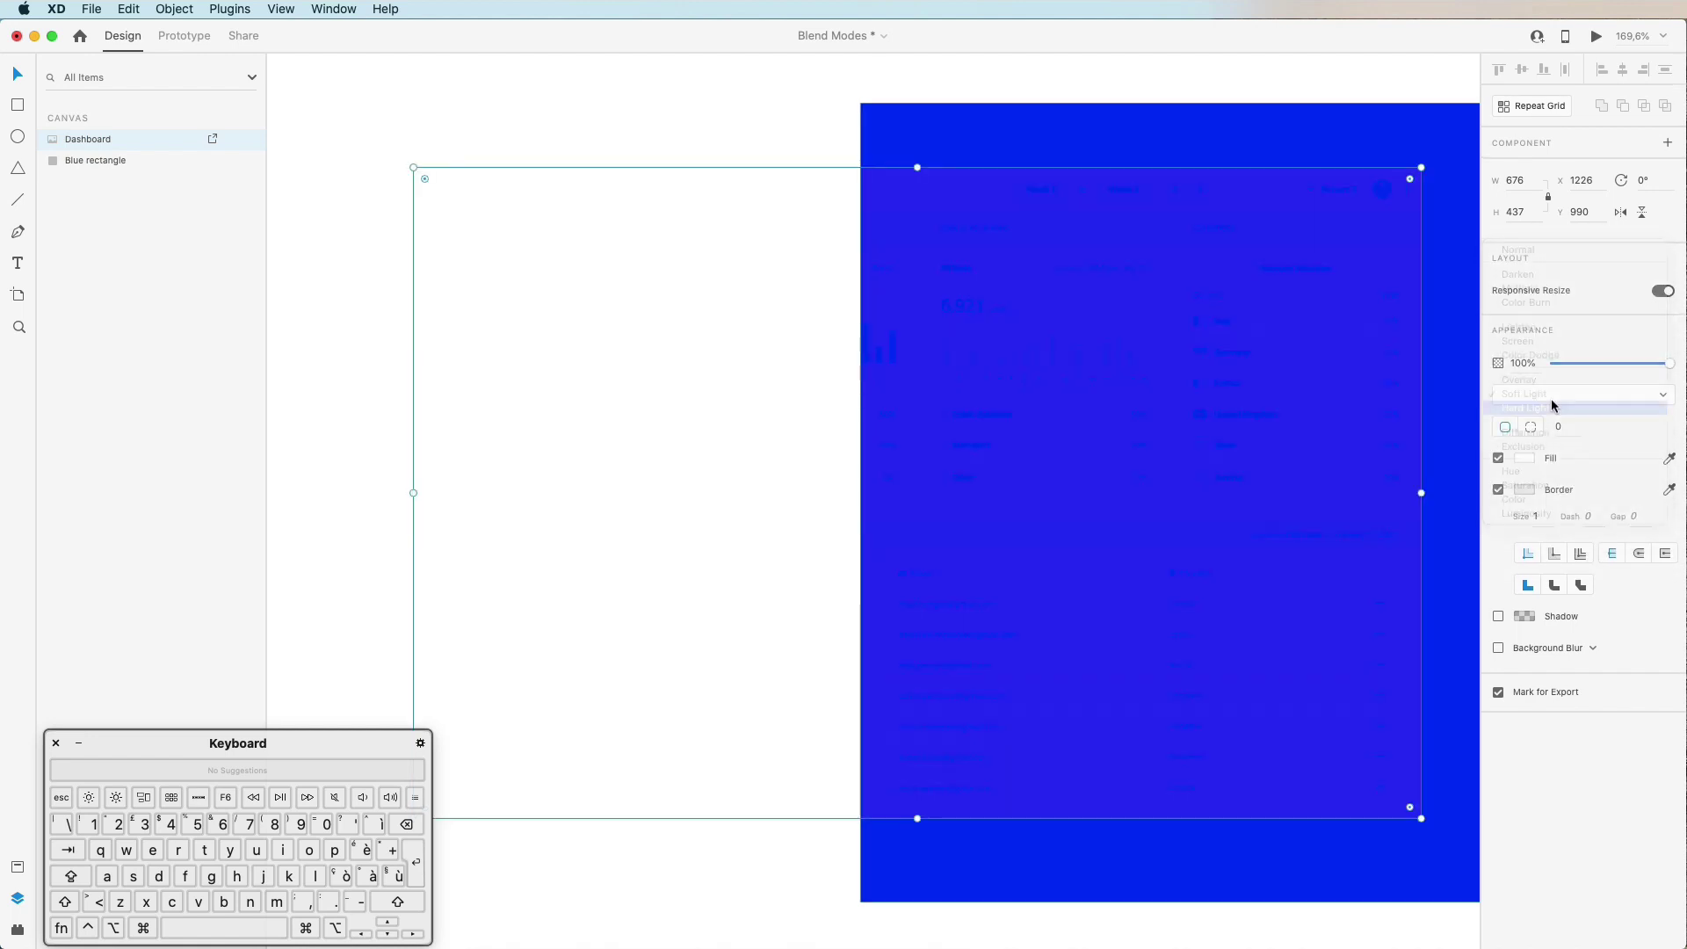
left_click(1552, 394)
left_click(1552, 395)
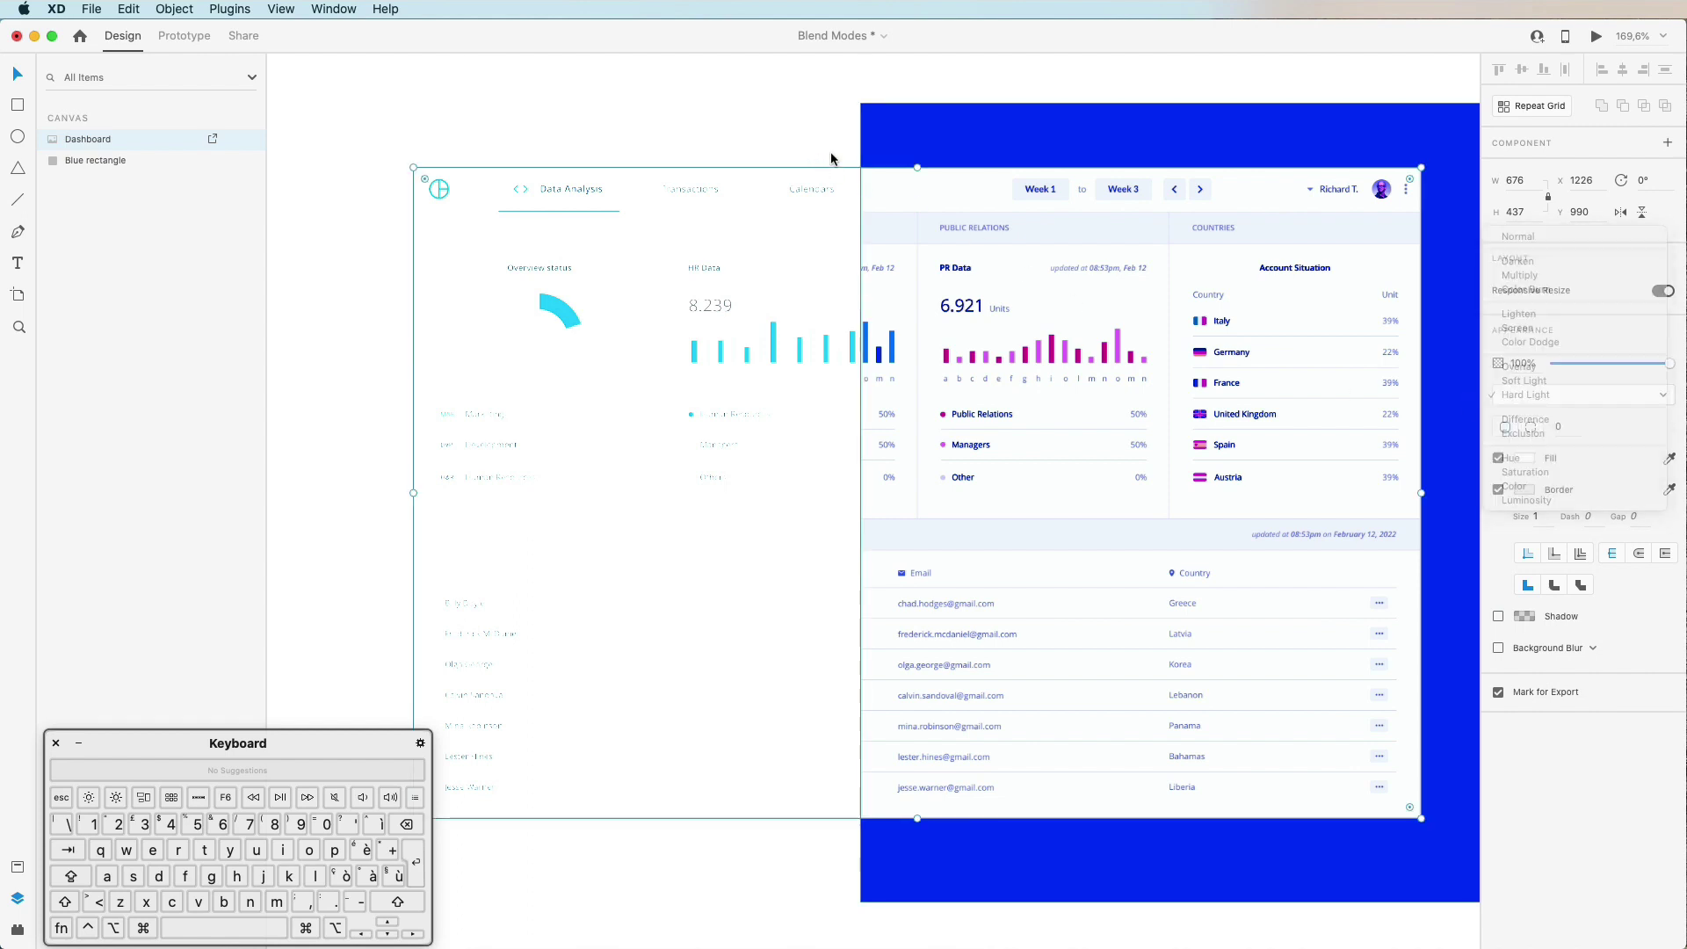
Step: Reposition the Dashboard image to X 1349, Y 987 so its left part lies over the blue rectangle
left_click_drag(991, 341, 875, 331)
left_click_drag(1391, 318, 1069, 293)
left_click_drag(544, 281, 850, 279)
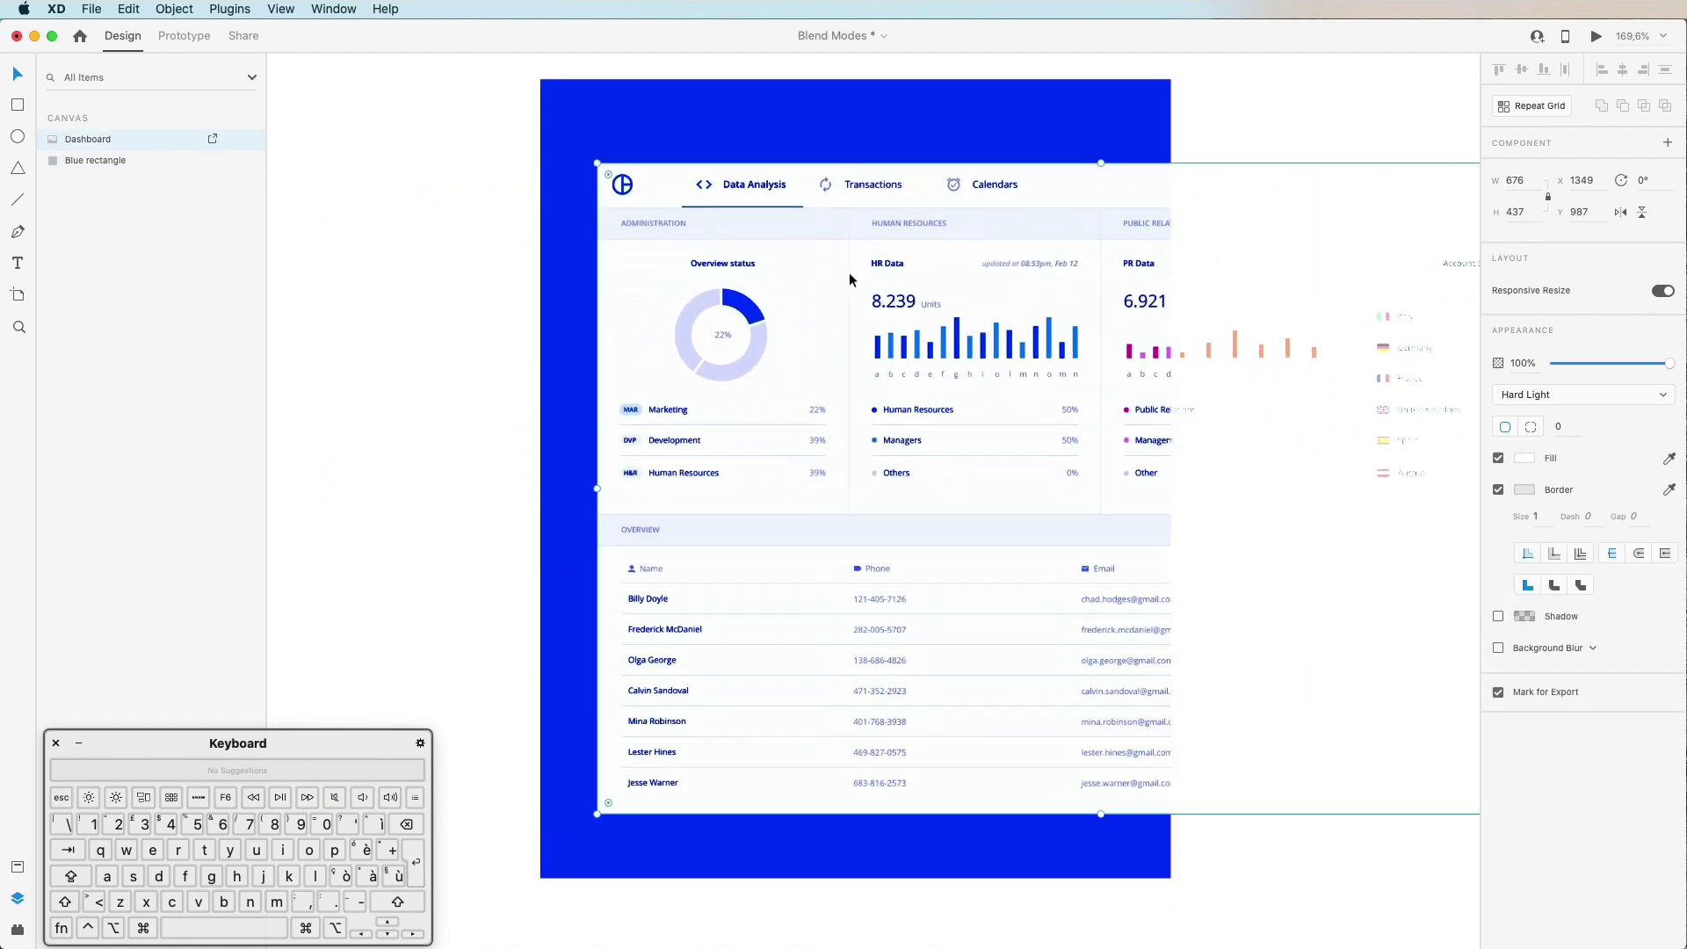
Step: Try the Difference and Exclusion blend modes on the Dashboard image and nudge it to X 1343, Y 985
left_click(1534, 395)
left_click(1536, 415)
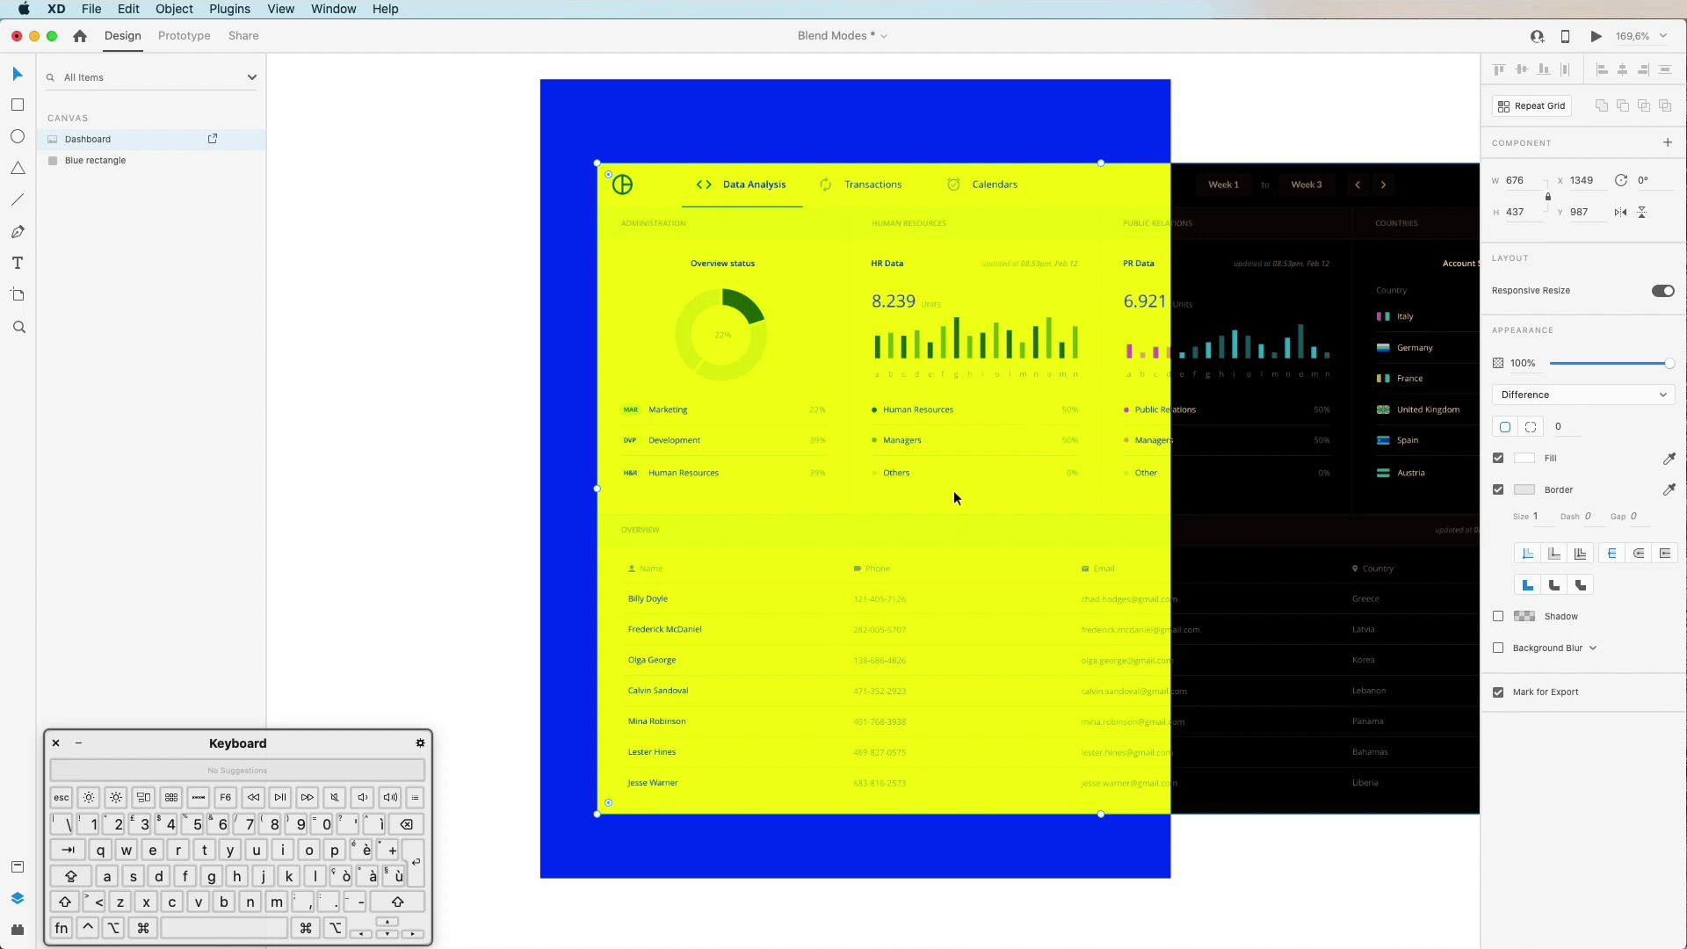
left_click_drag(819, 404, 810, 401)
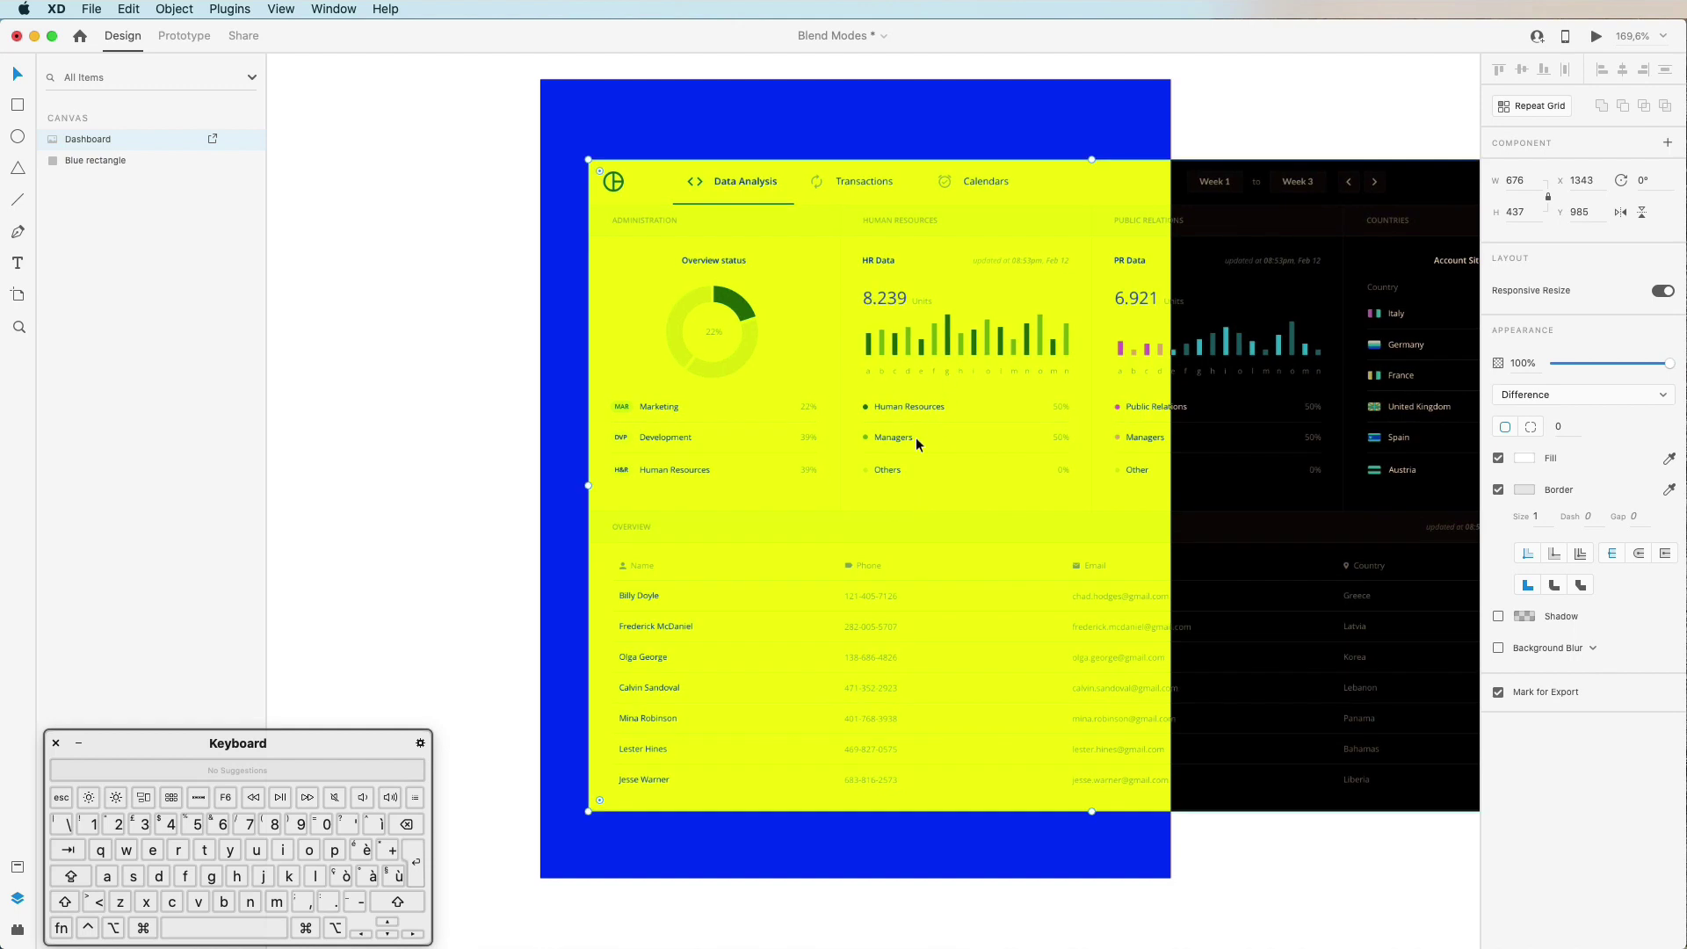
left_click(1553, 407)
left_click(1552, 409)
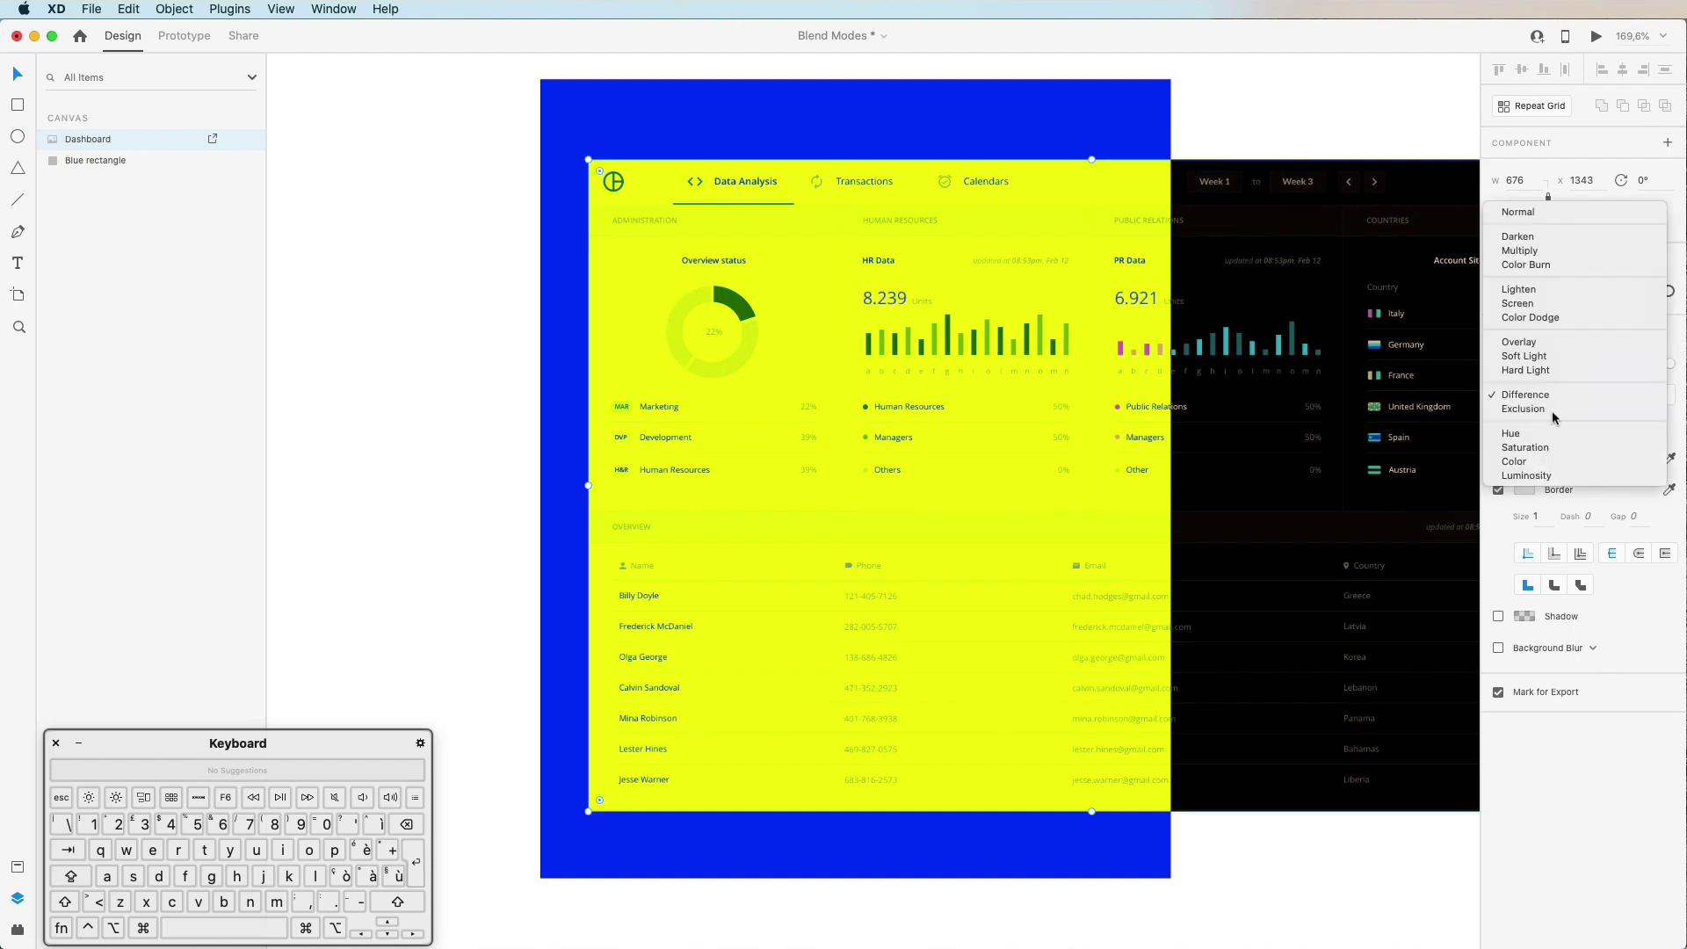
Step: Try the Hue, Saturation and Color blend modes on the Dashboard image
left_click(1543, 392)
left_click(1544, 420)
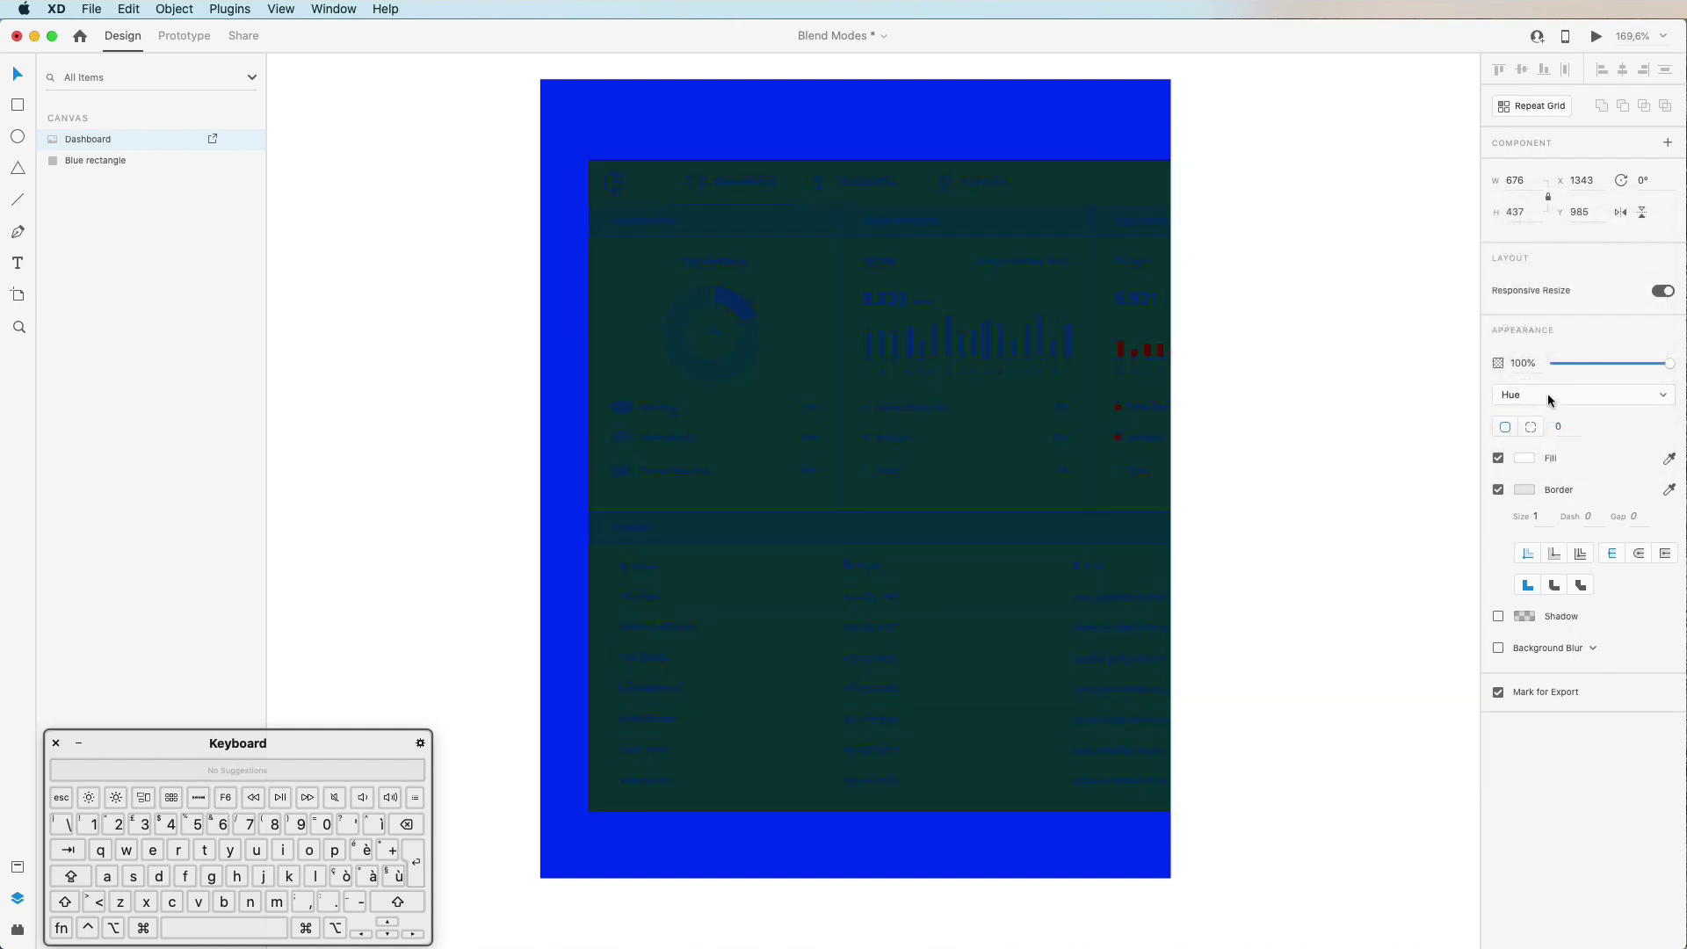
left_click(1549, 394)
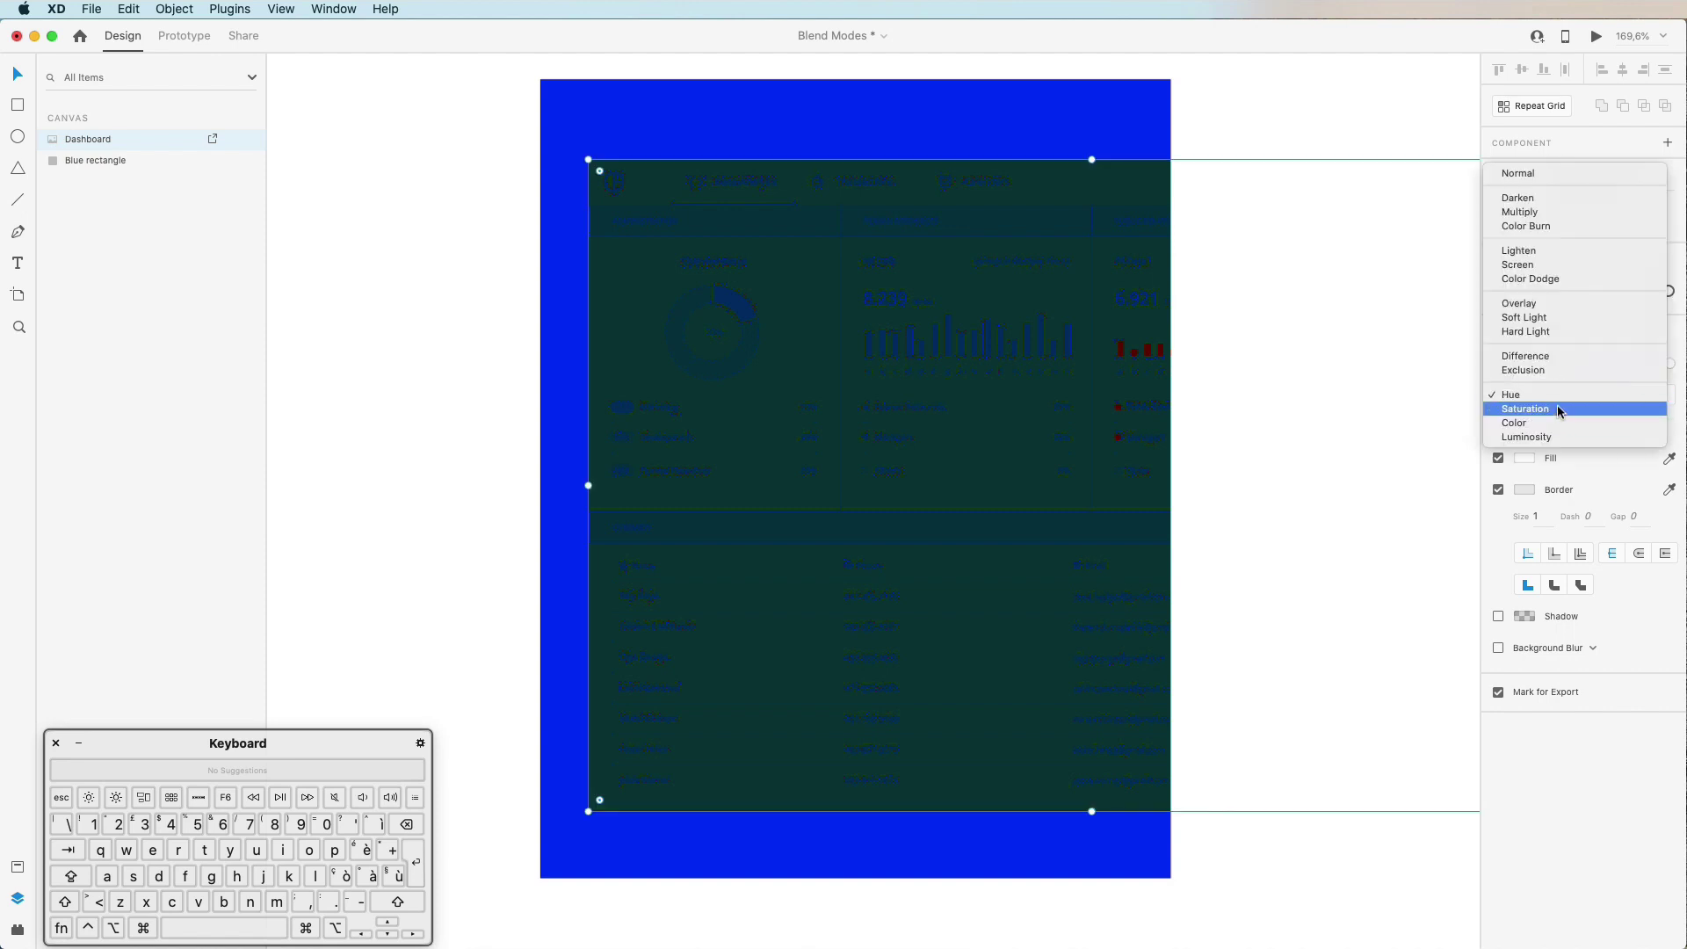
left_click(1558, 406)
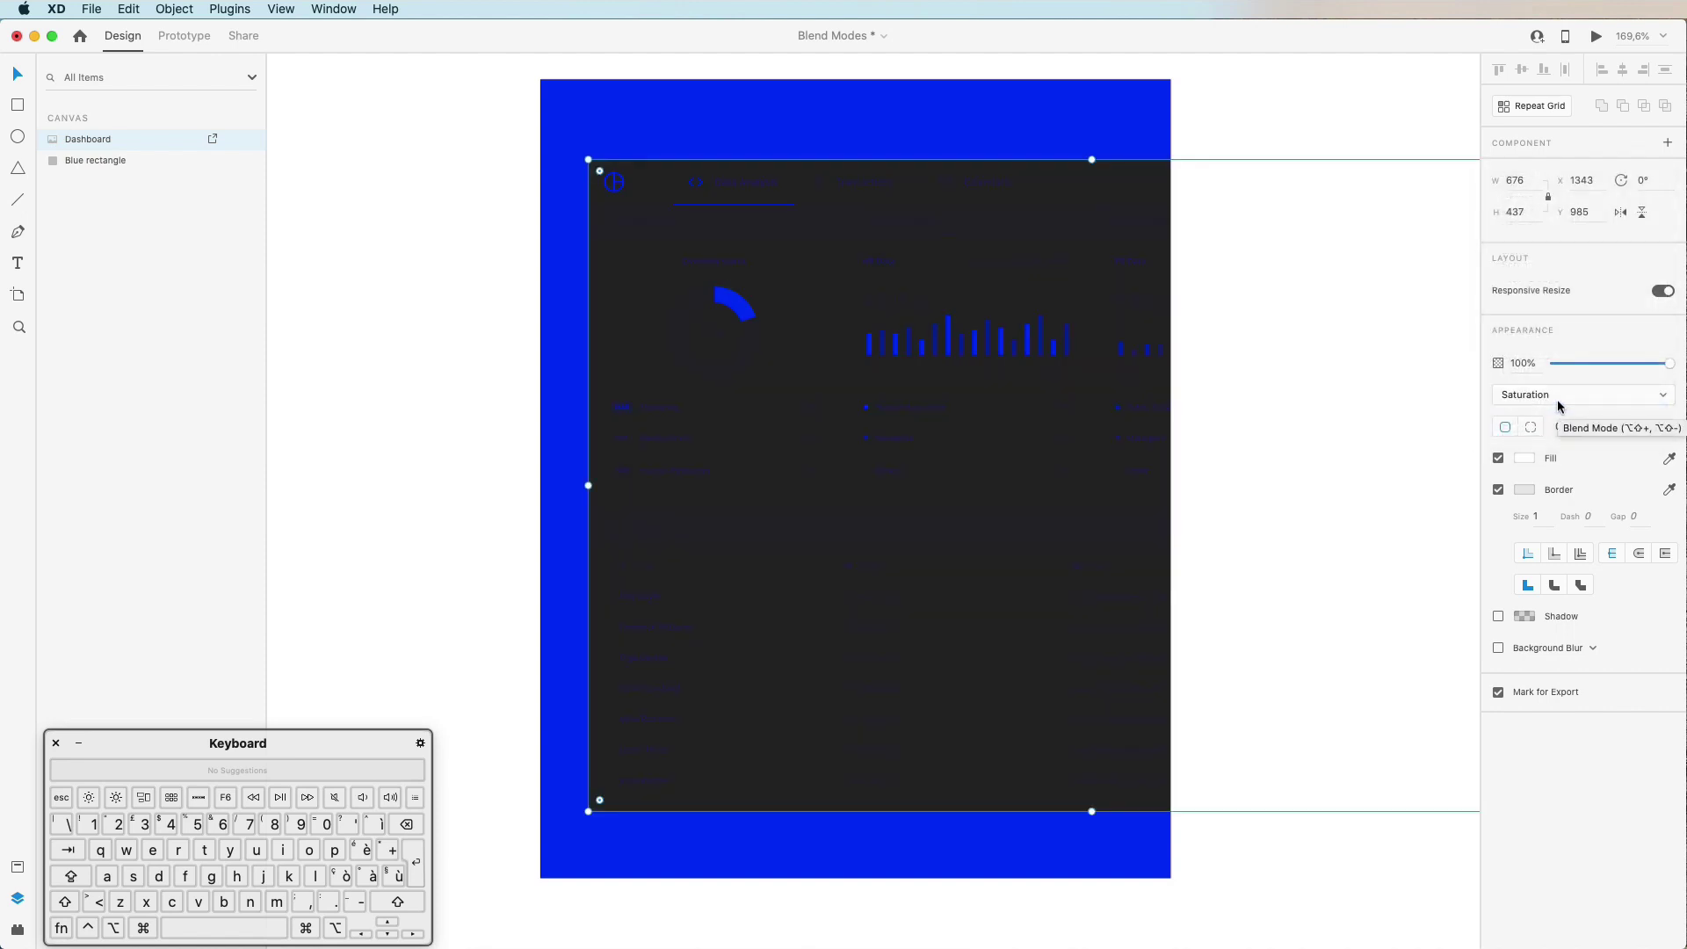
left_click(1557, 397)
left_click(1552, 410)
Step: Set the Dashboard image's blend mode to Luminosity and lower its opacity to 37%
left_click(1556, 397)
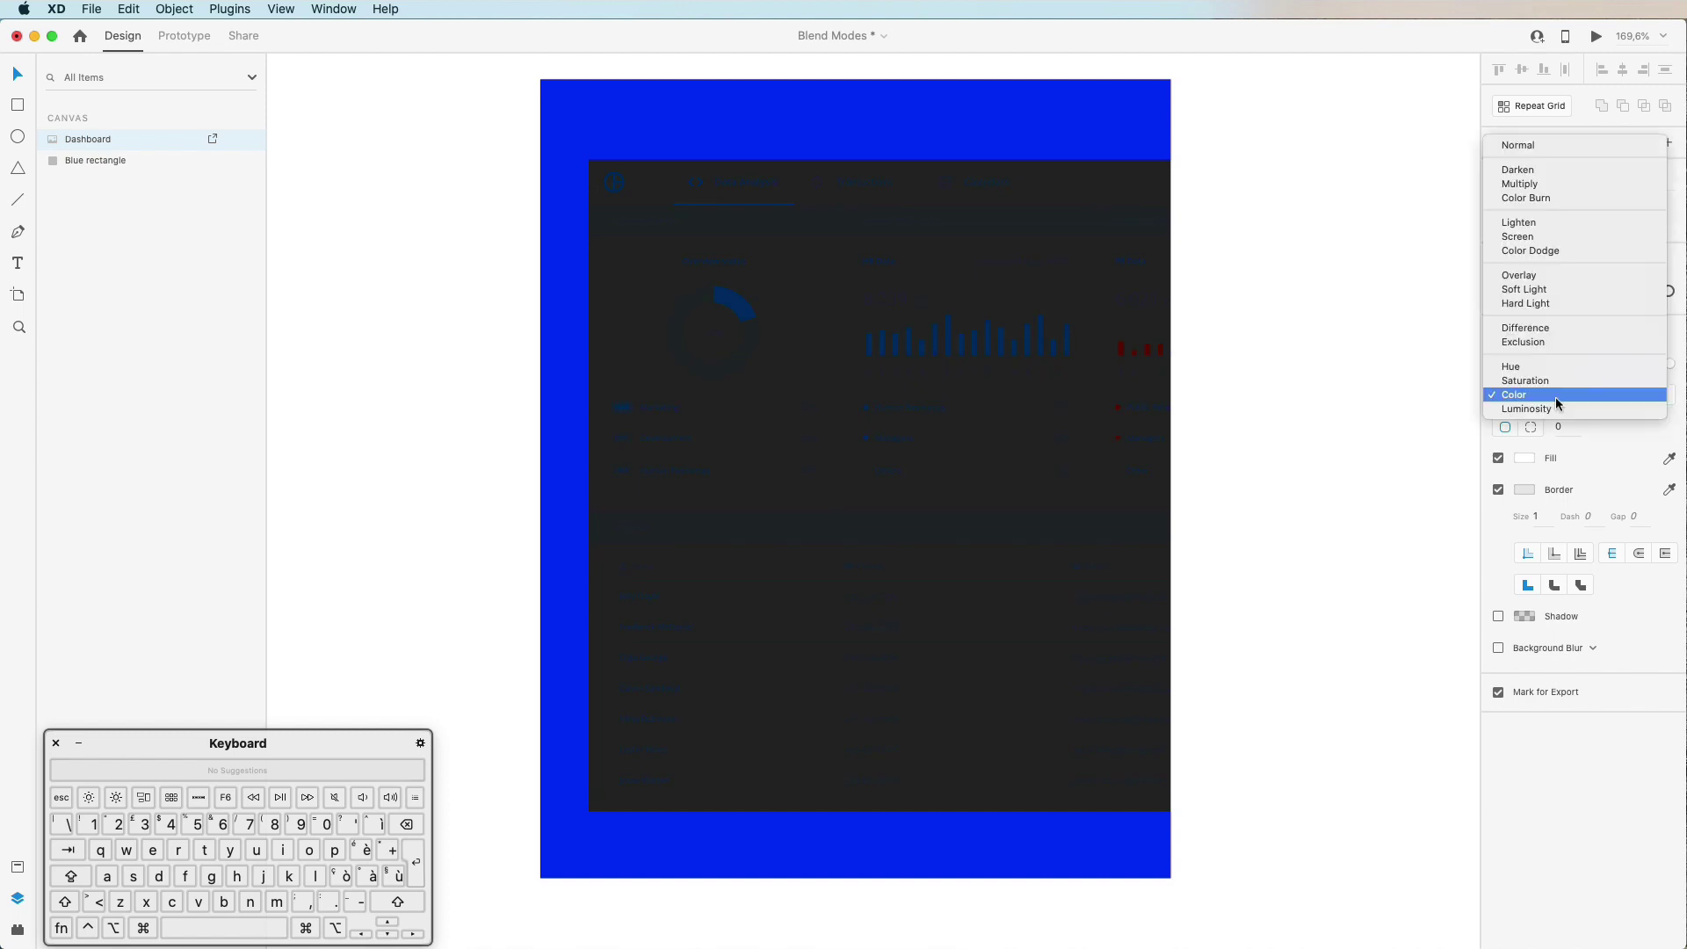
left_click(1554, 409)
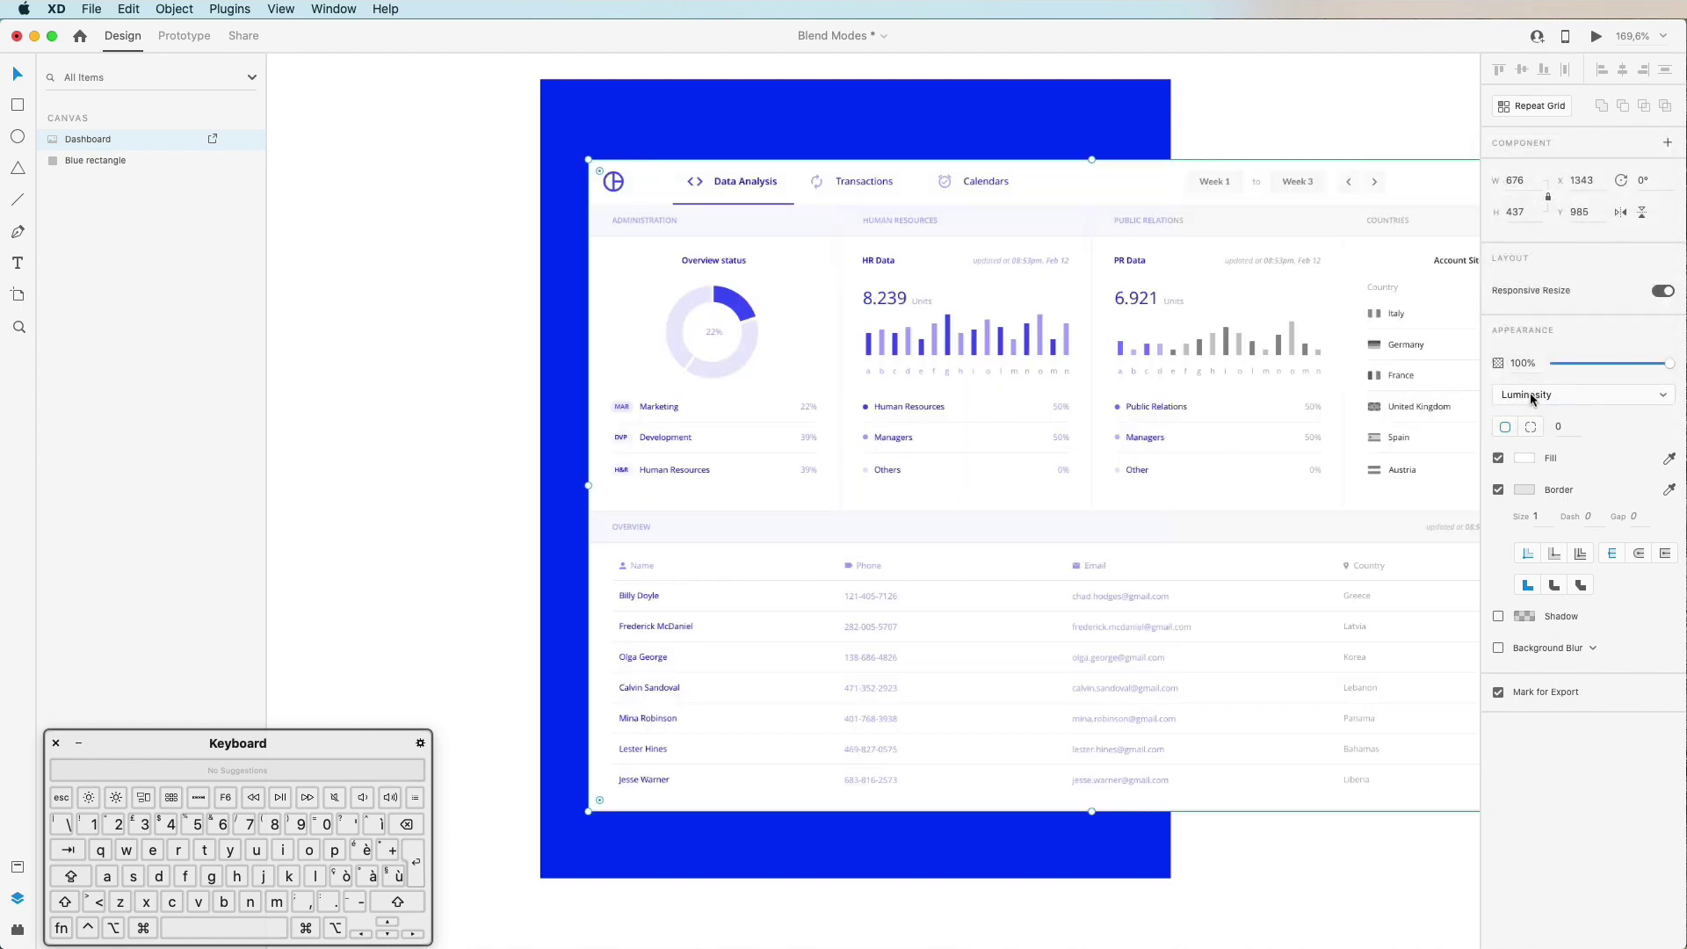
left_click_drag(1626, 362, 1595, 362)
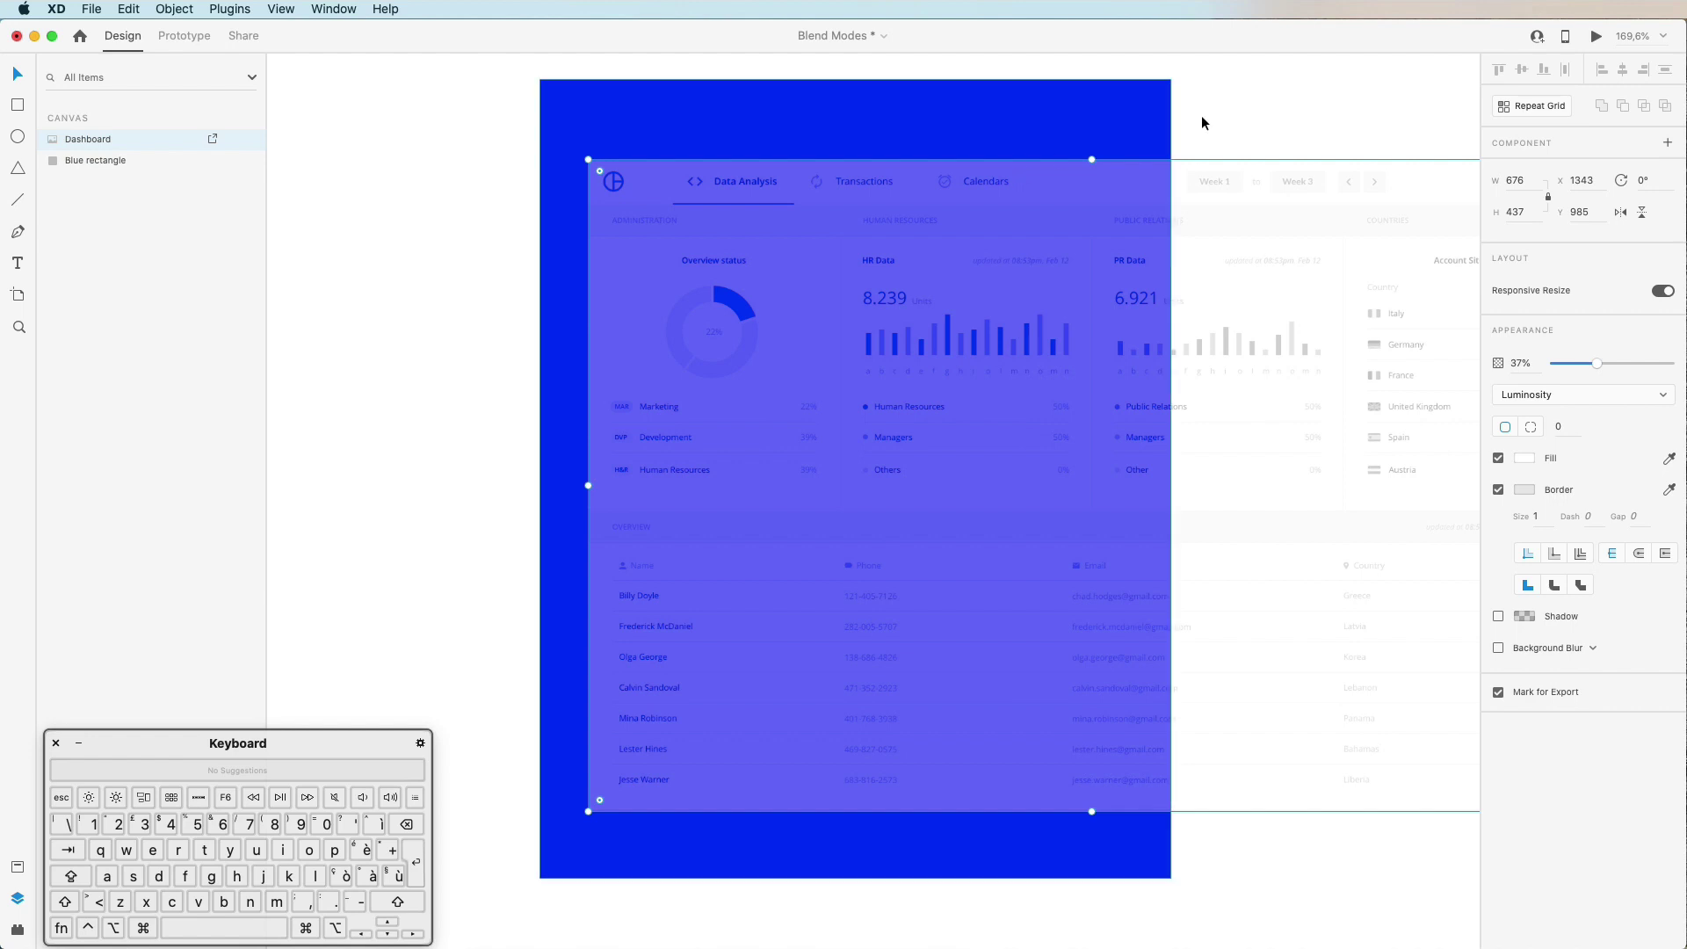
left_click(1288, 109)
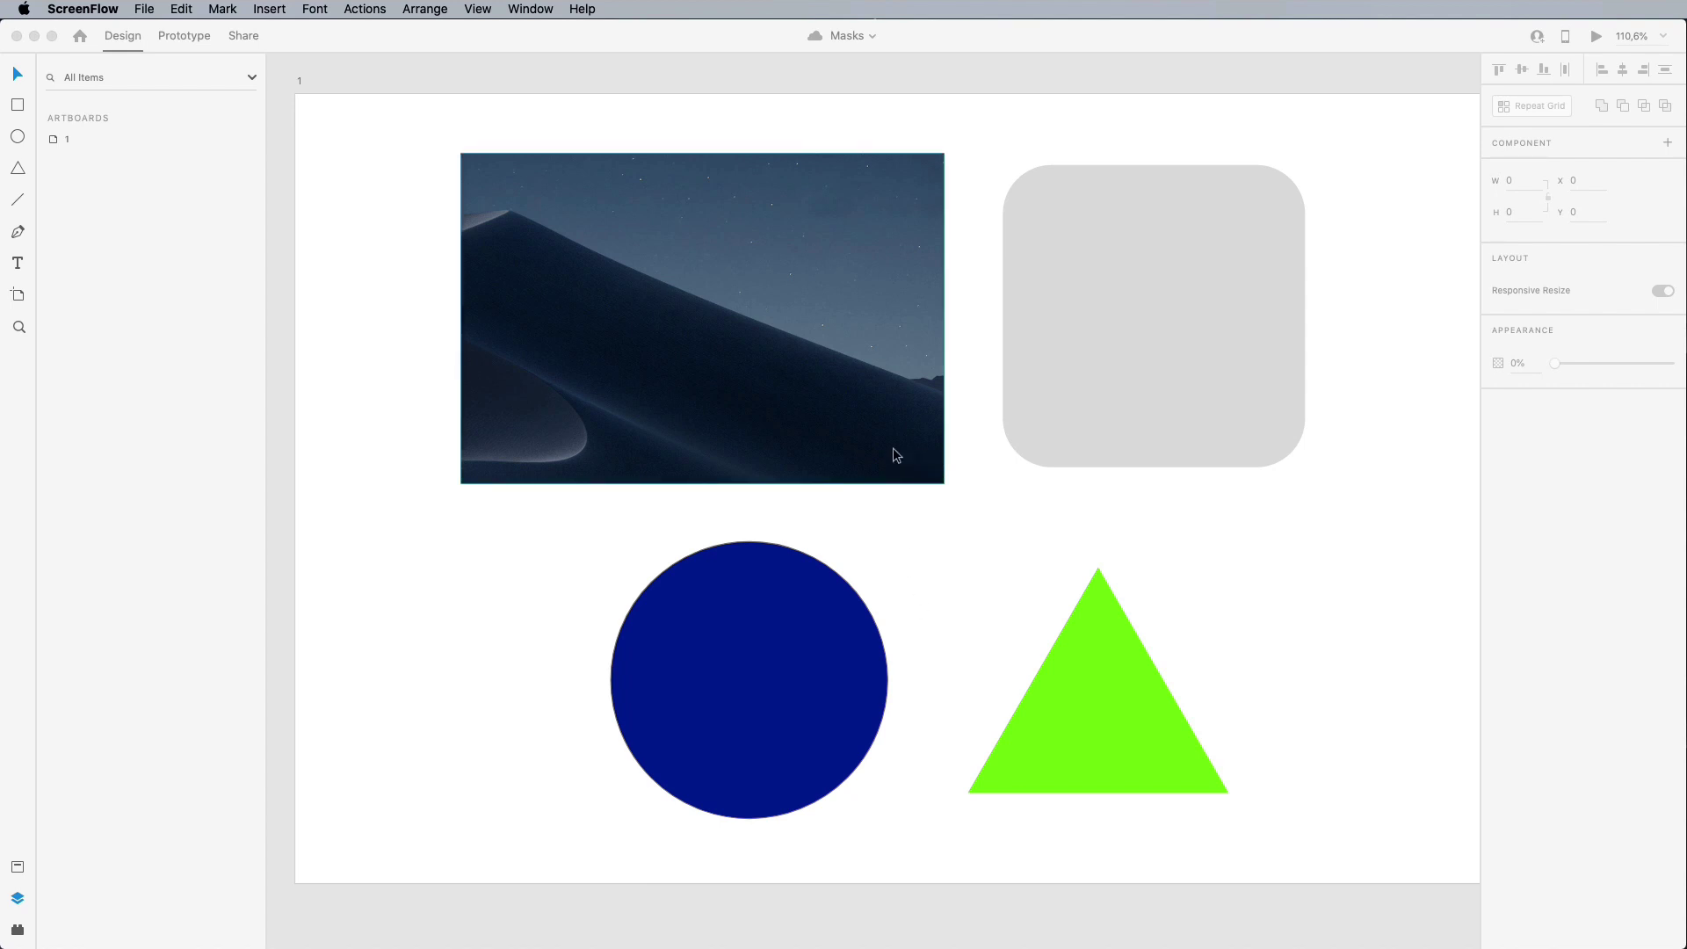
Step: In the Masks document, move the dune image to X 396, Y 61 behind the grey rounded rectangle and mask it with that shape
left_click(773, 375)
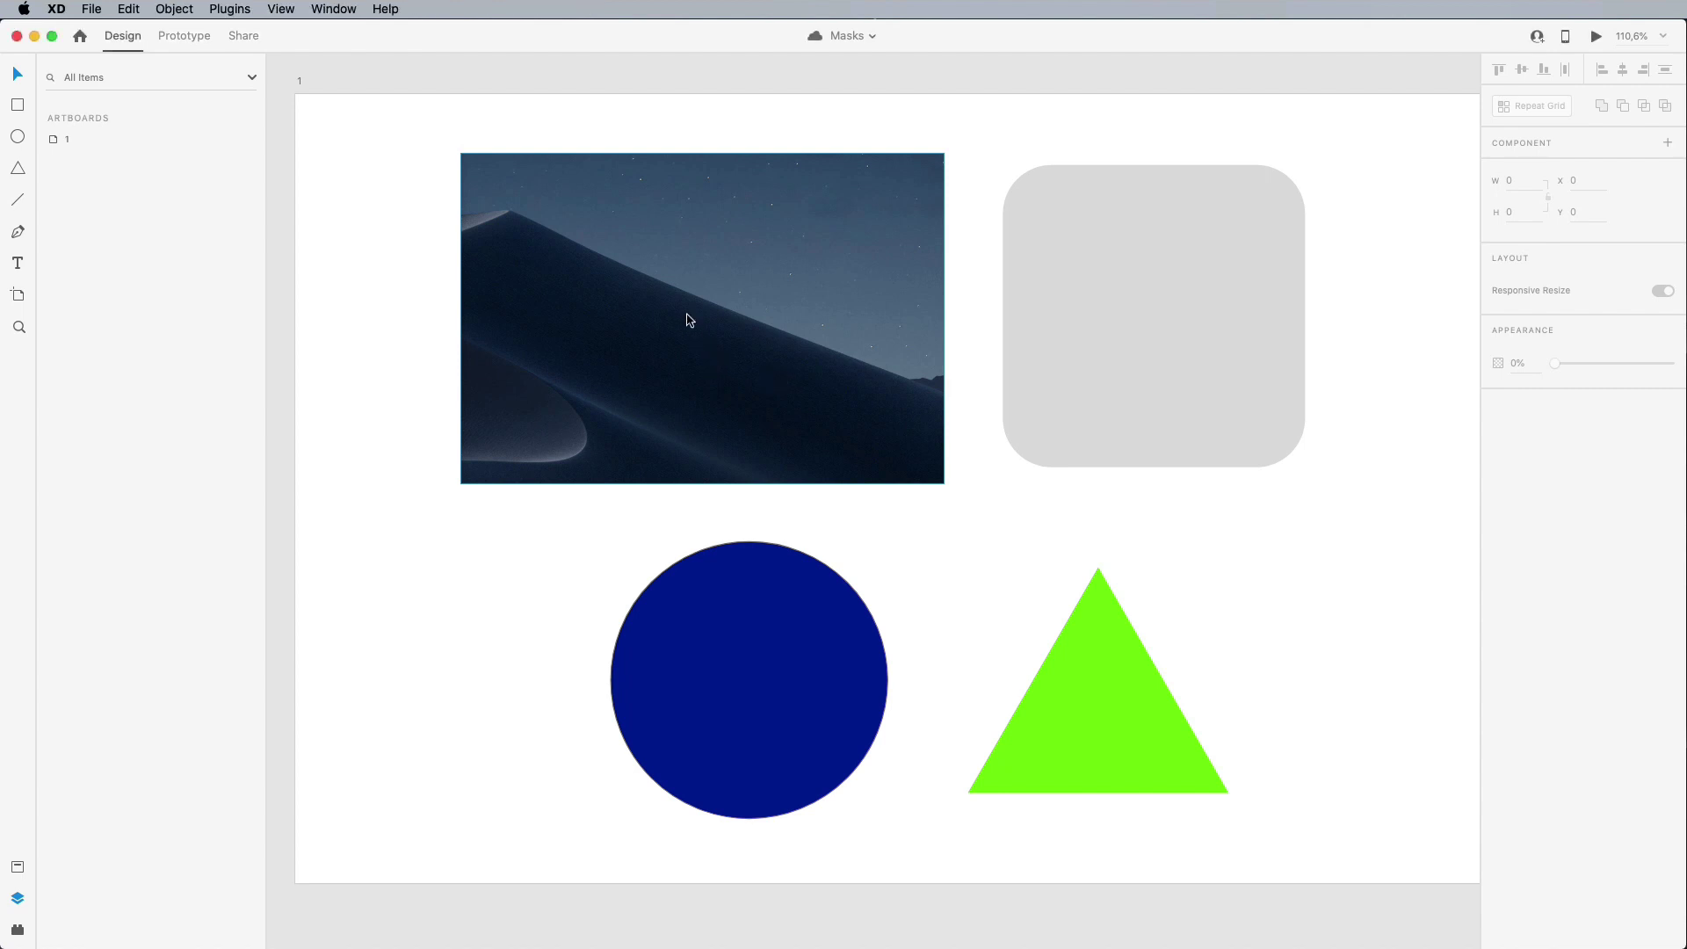
left_click_drag(940, 320, 1134, 324)
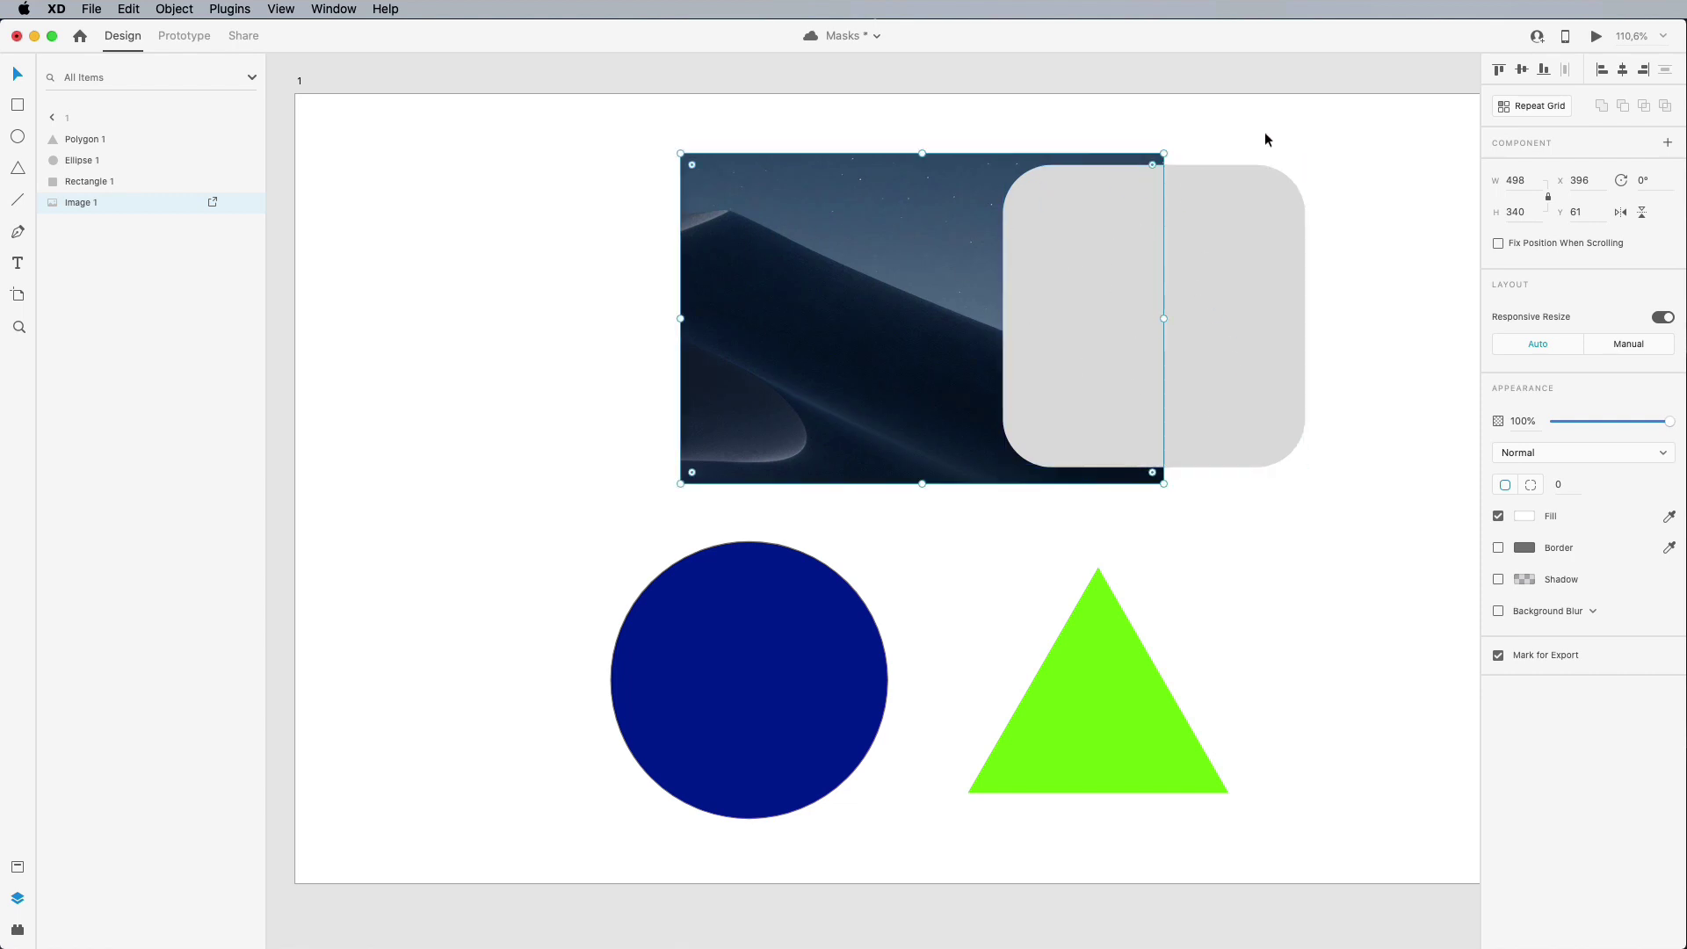
left_click_drag(1264, 132, 936, 409)
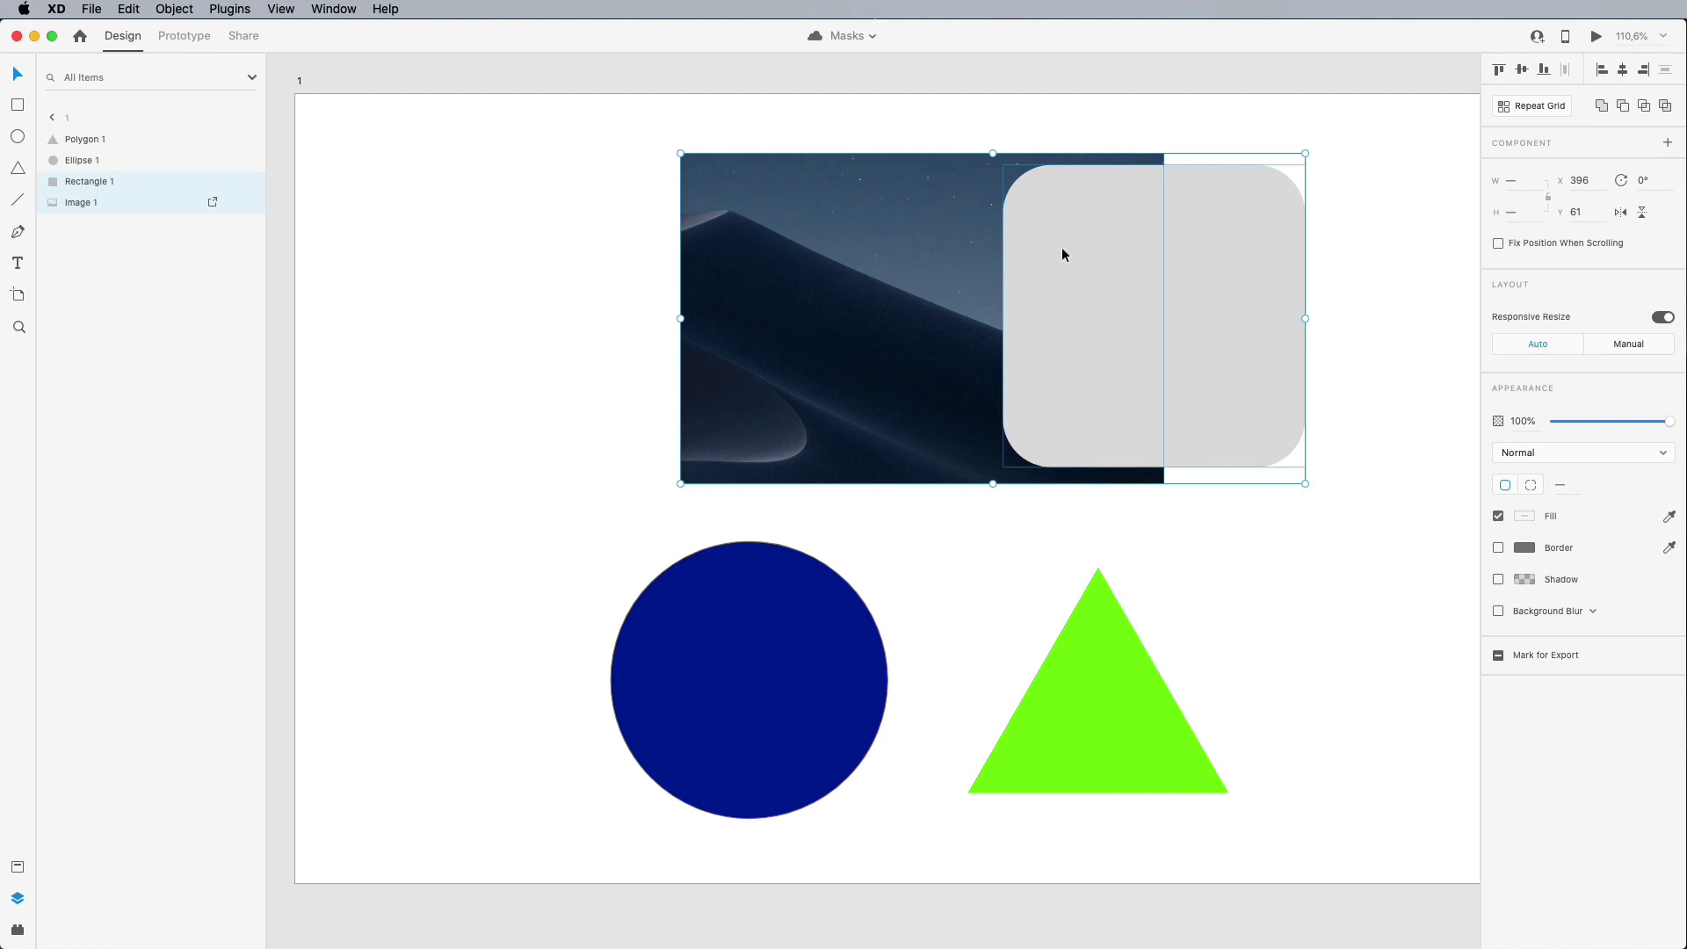
left_click(189, 8)
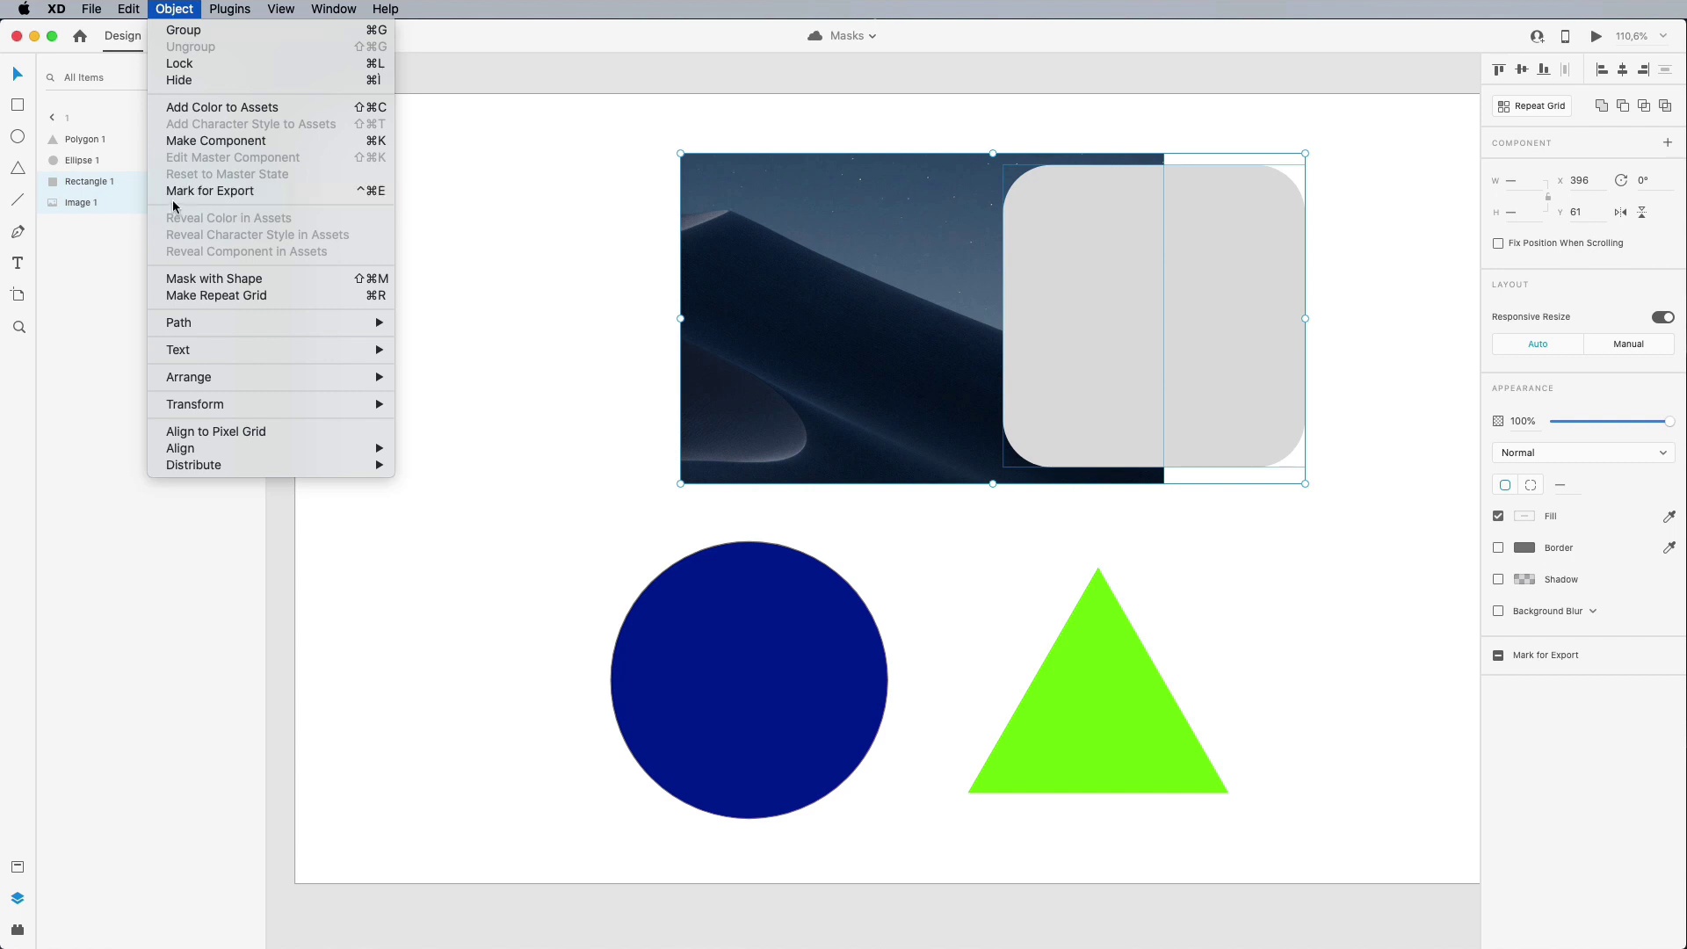
left_click(213, 279)
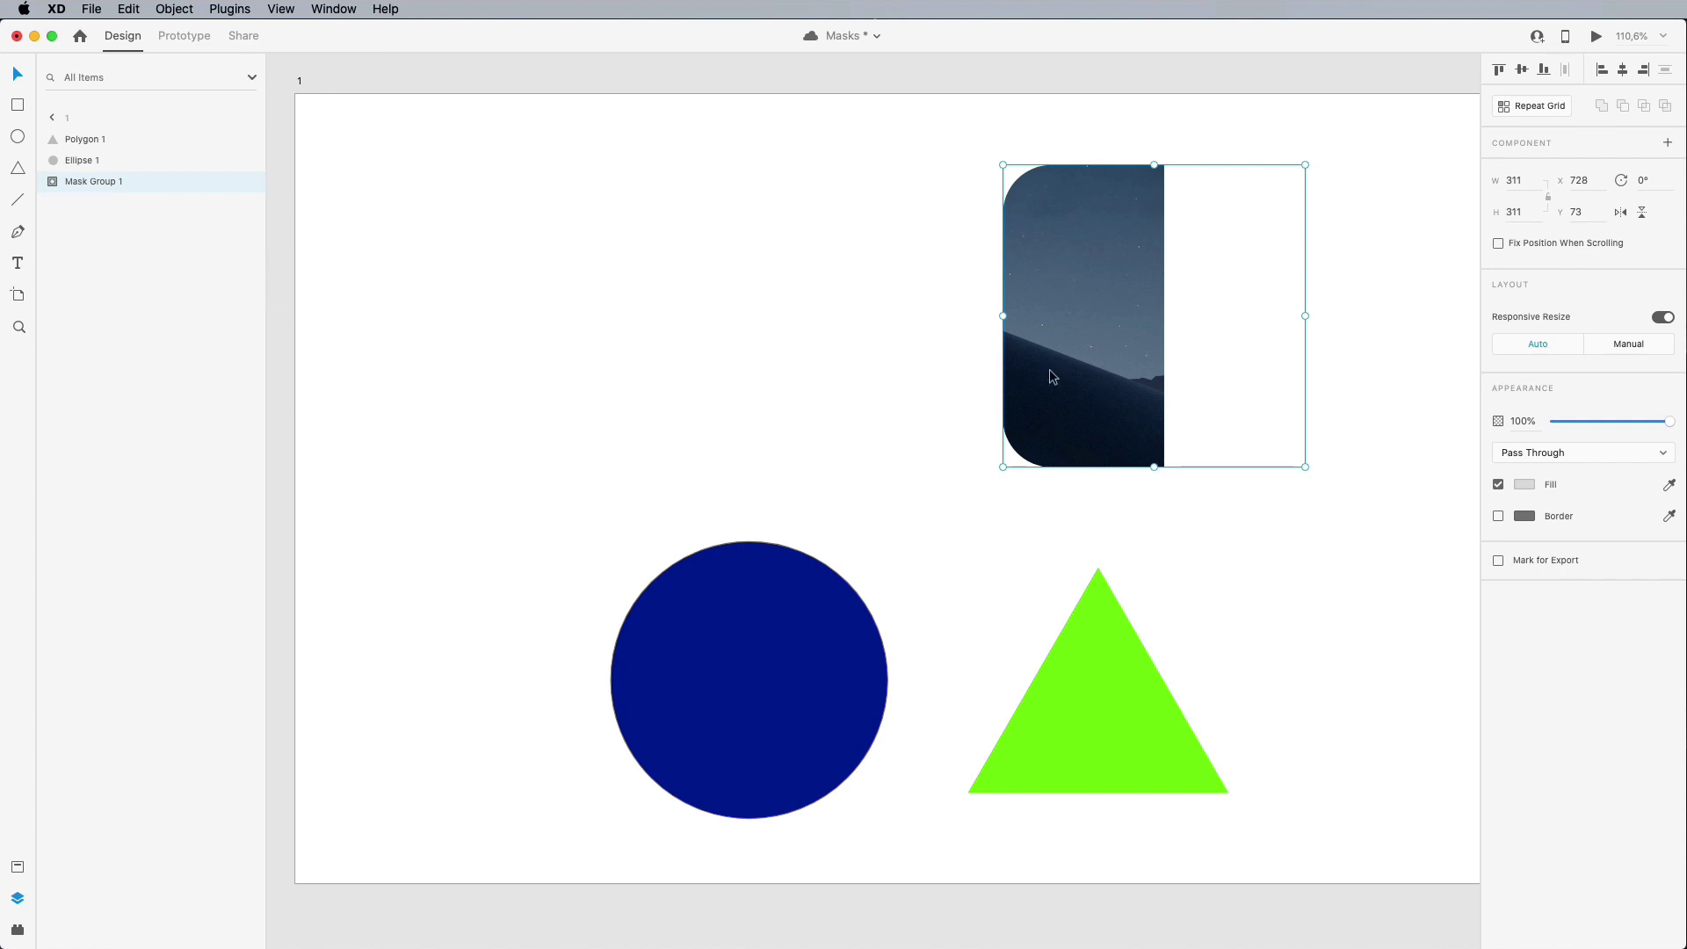
Step: Shift Image 1 inside its mask group so it fills more of the rounded rectangle, and save the document
key("super+s")
left_click(58, 181)
left_click(110, 207)
mouse_move(976, 279)
left_mouse_down()
mouse_move(873, 305)
mouse_move(910, 276)
mouse_move(968, 303)
mouse_move(983, 258)
mouse_move(1001, 278)
left_mouse_up()
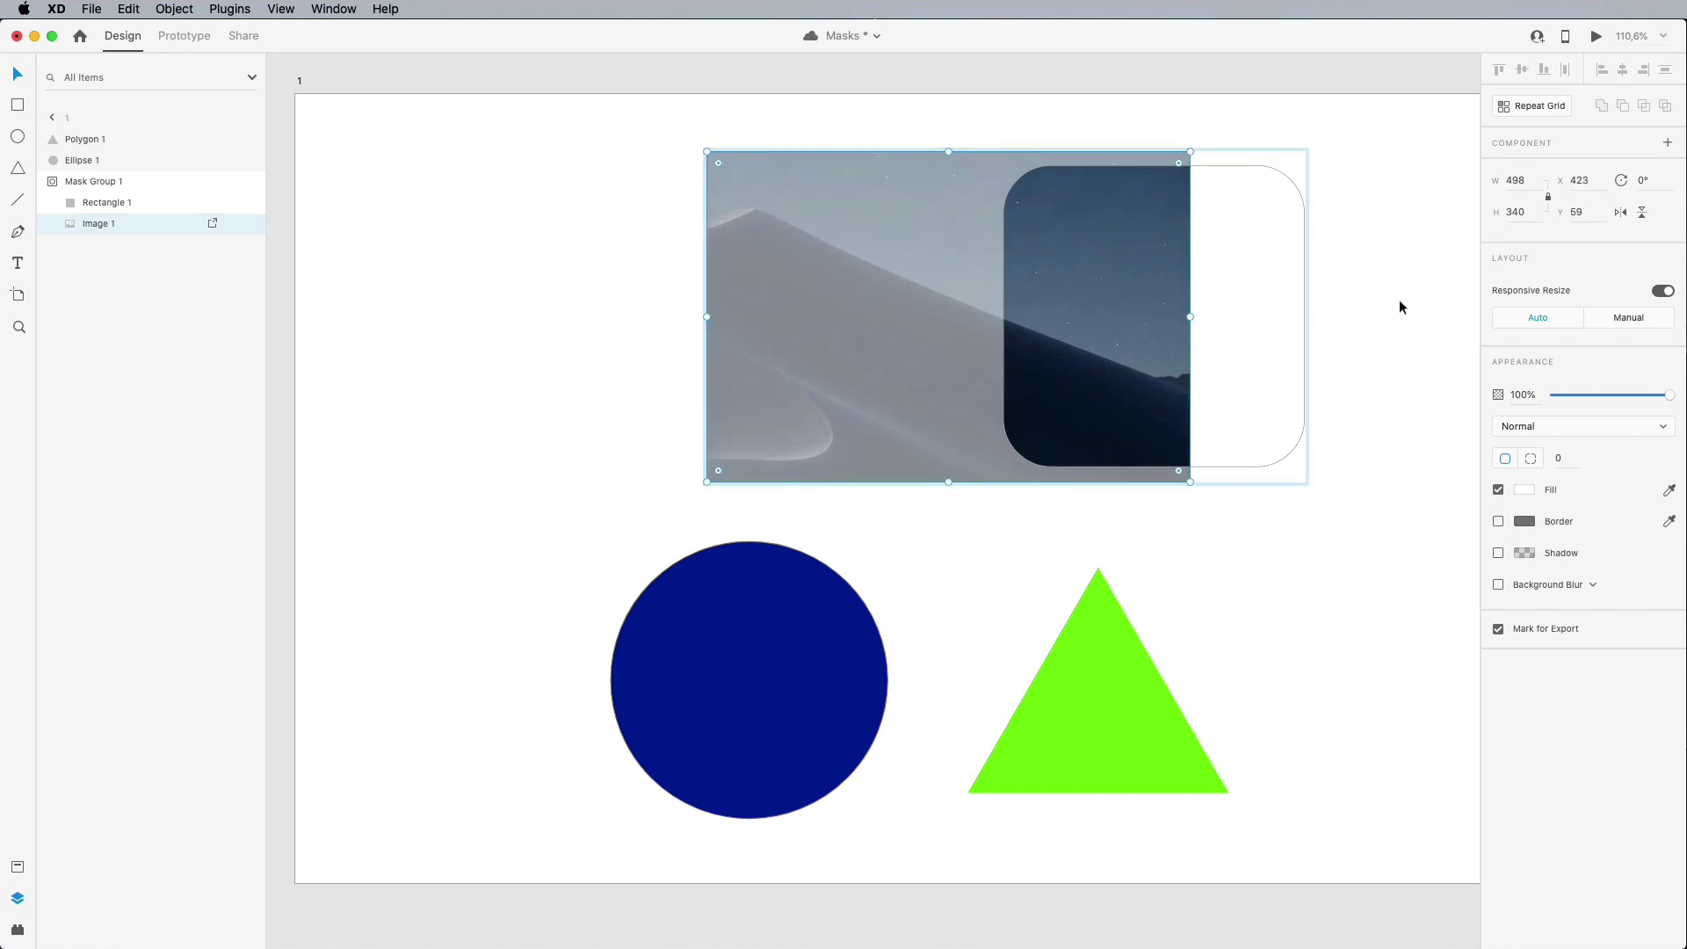
mouse_move(1058, 307)
left_mouse_down()
mouse_move(1088, 313)
mouse_move(1061, 307)
left_mouse_up()
left_click(1369, 310)
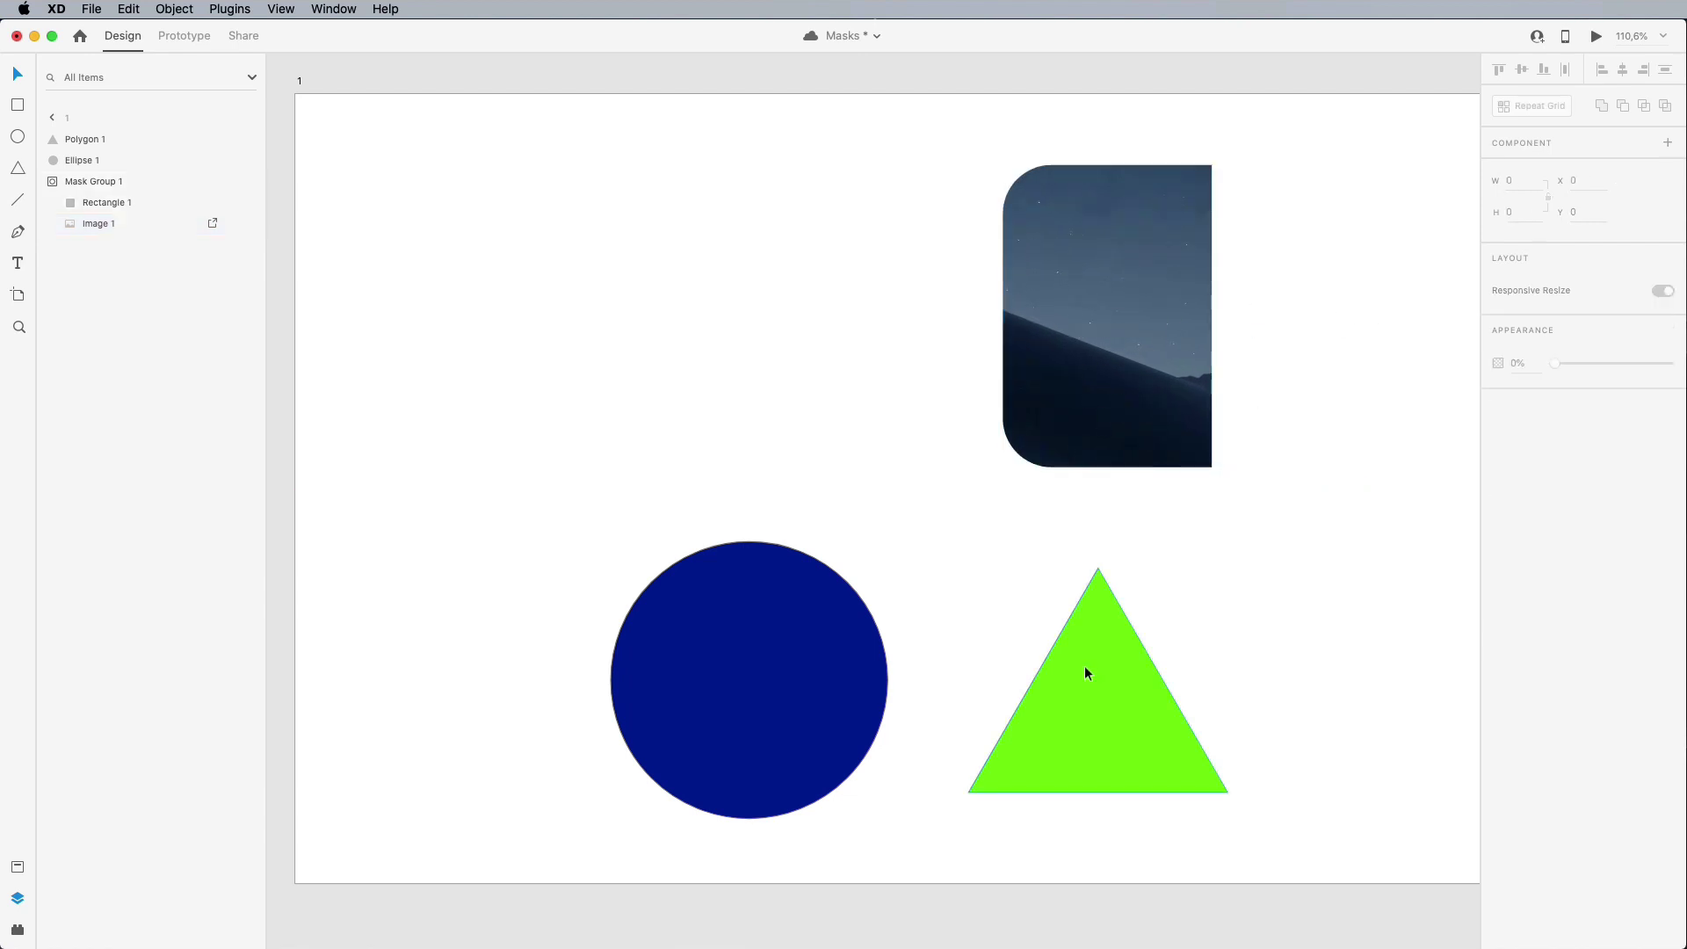
key("super+s")
Step: Move the green triangle to X 467, Y 487 over the blue circle and mask the circle with it
left_click_drag(1110, 699, 889, 693)
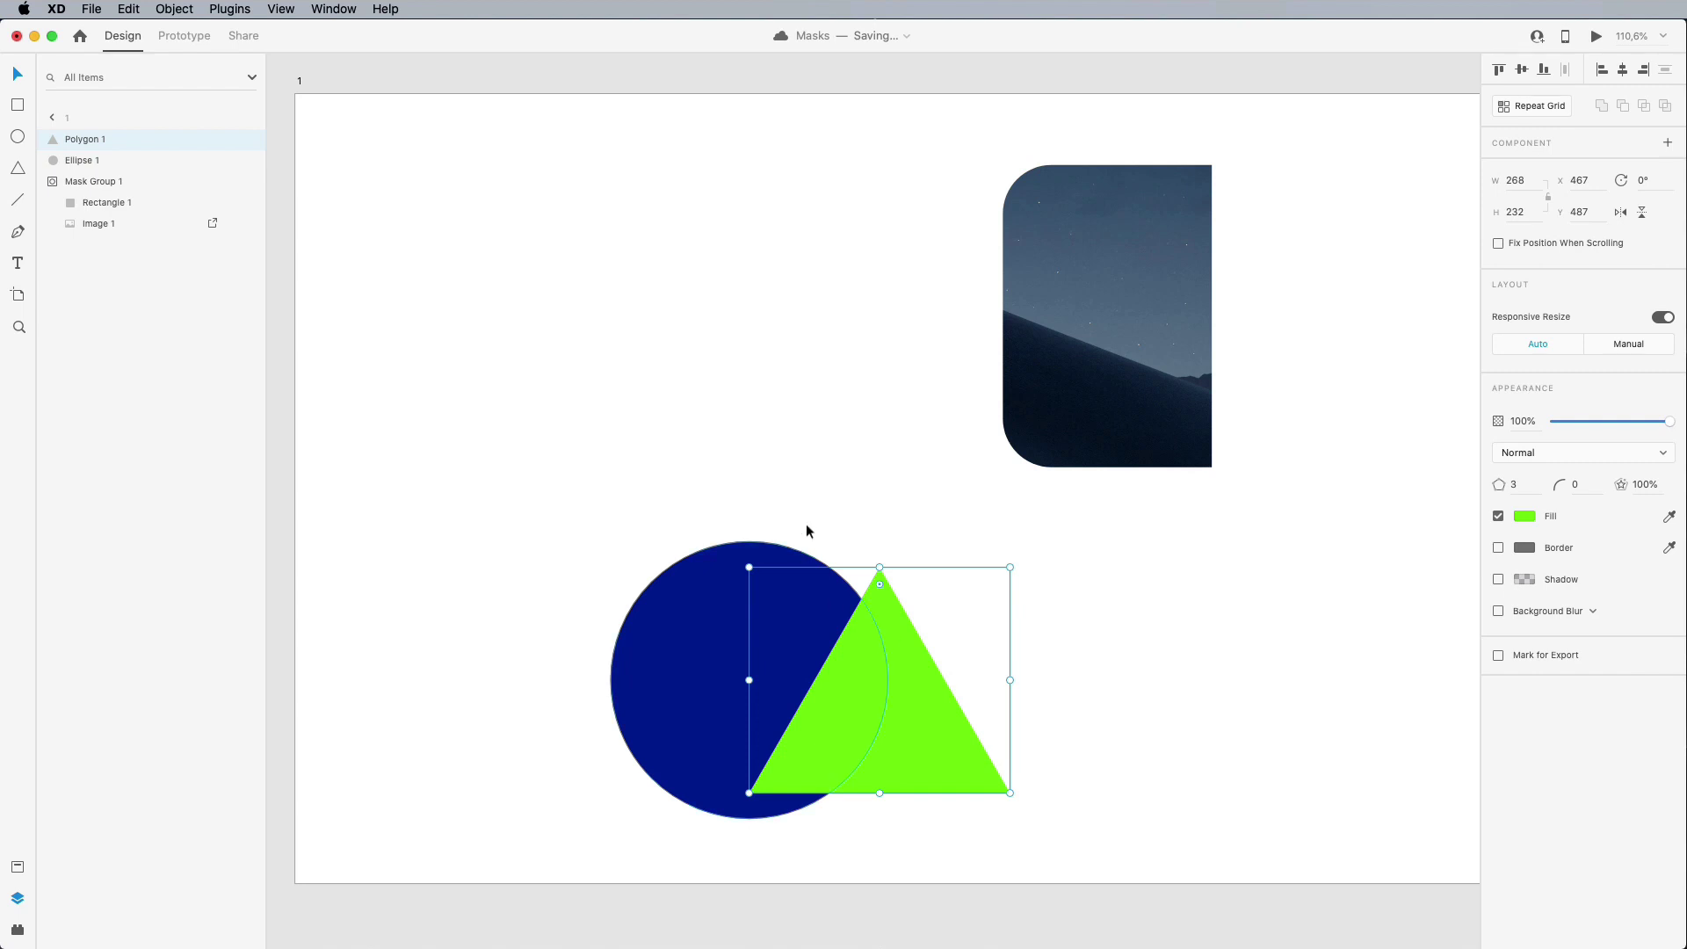
left_click_drag(666, 498, 809, 621)
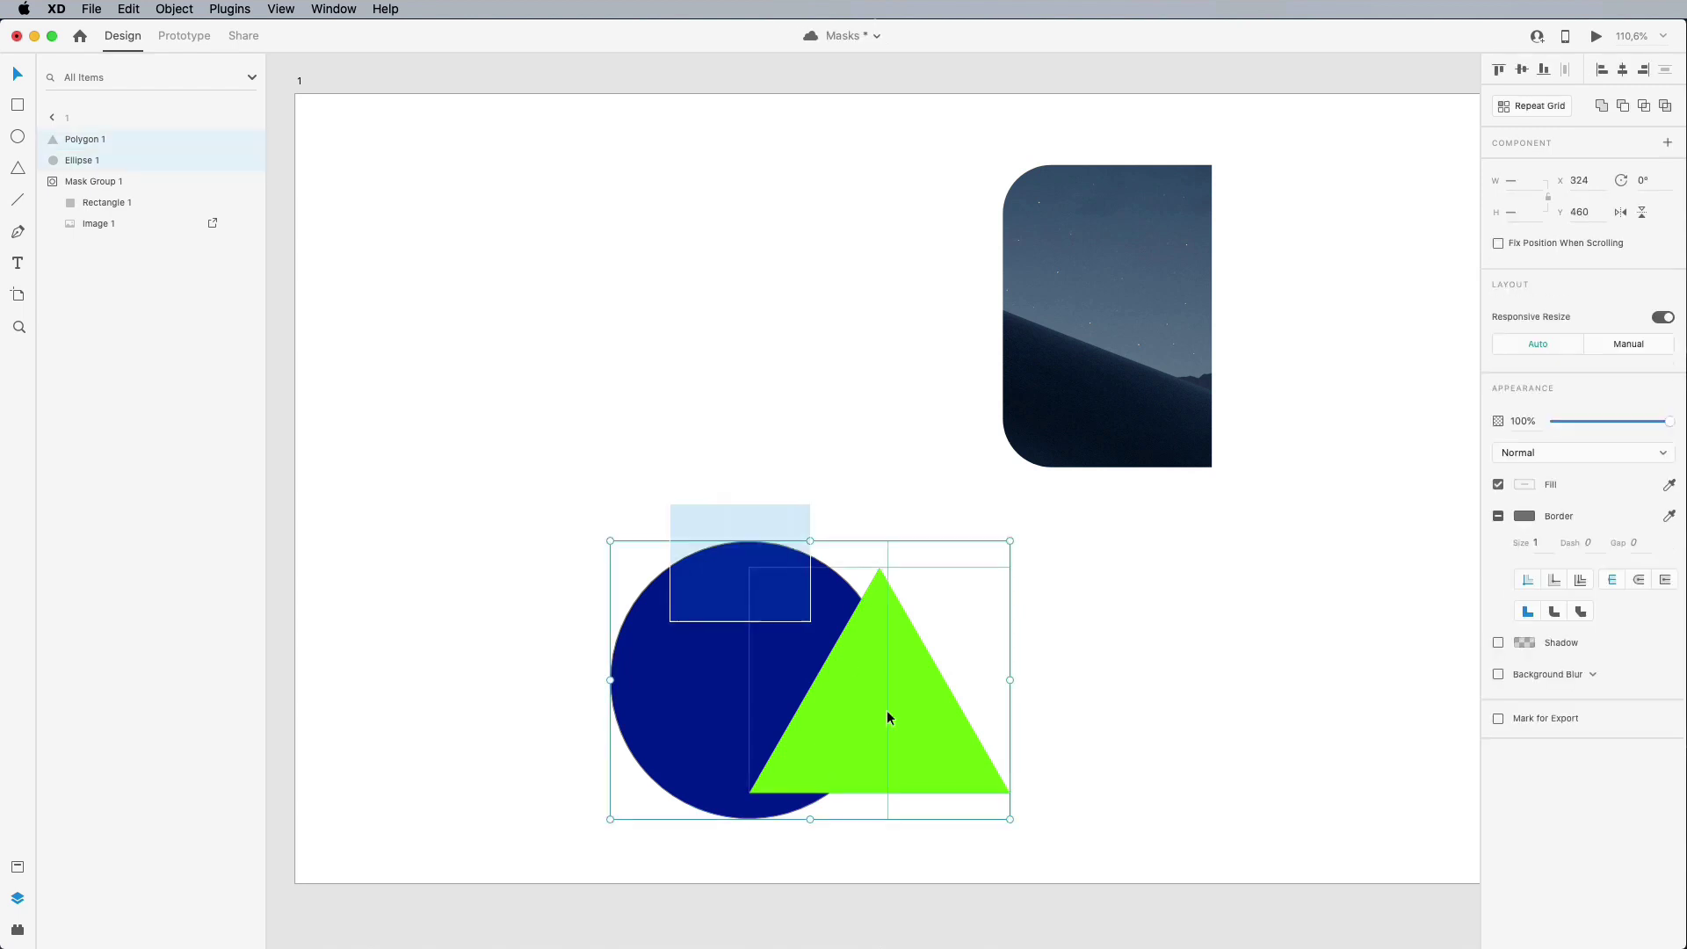
left_click(175, 9)
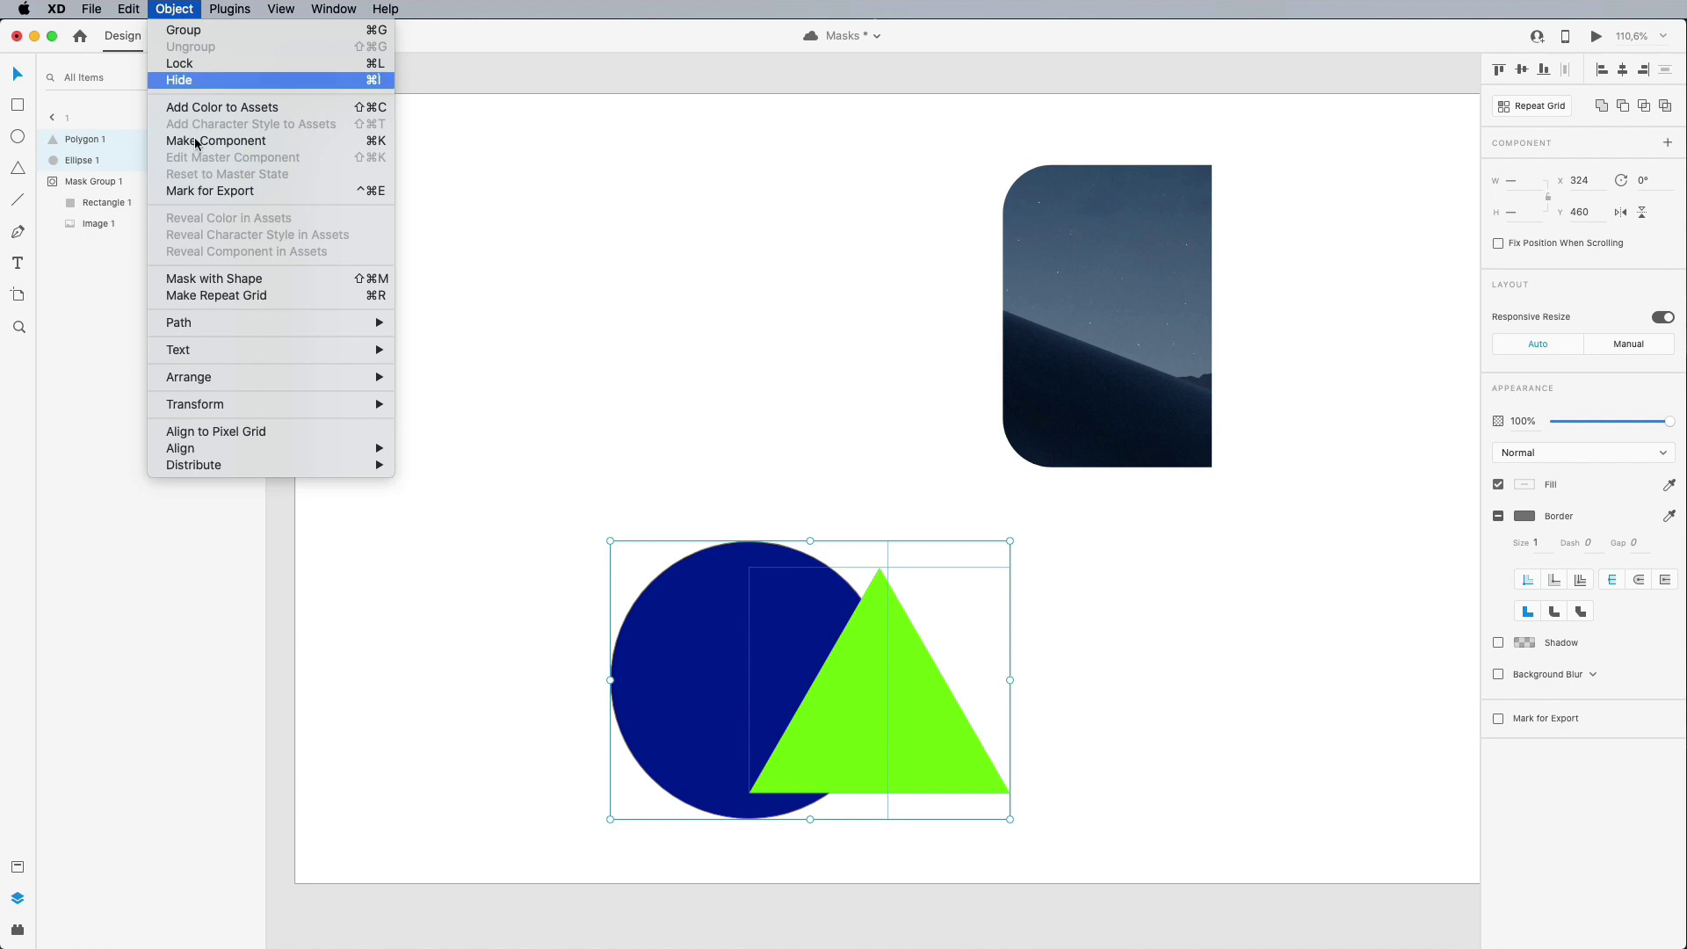
left_click(224, 279)
left_click(861, 485)
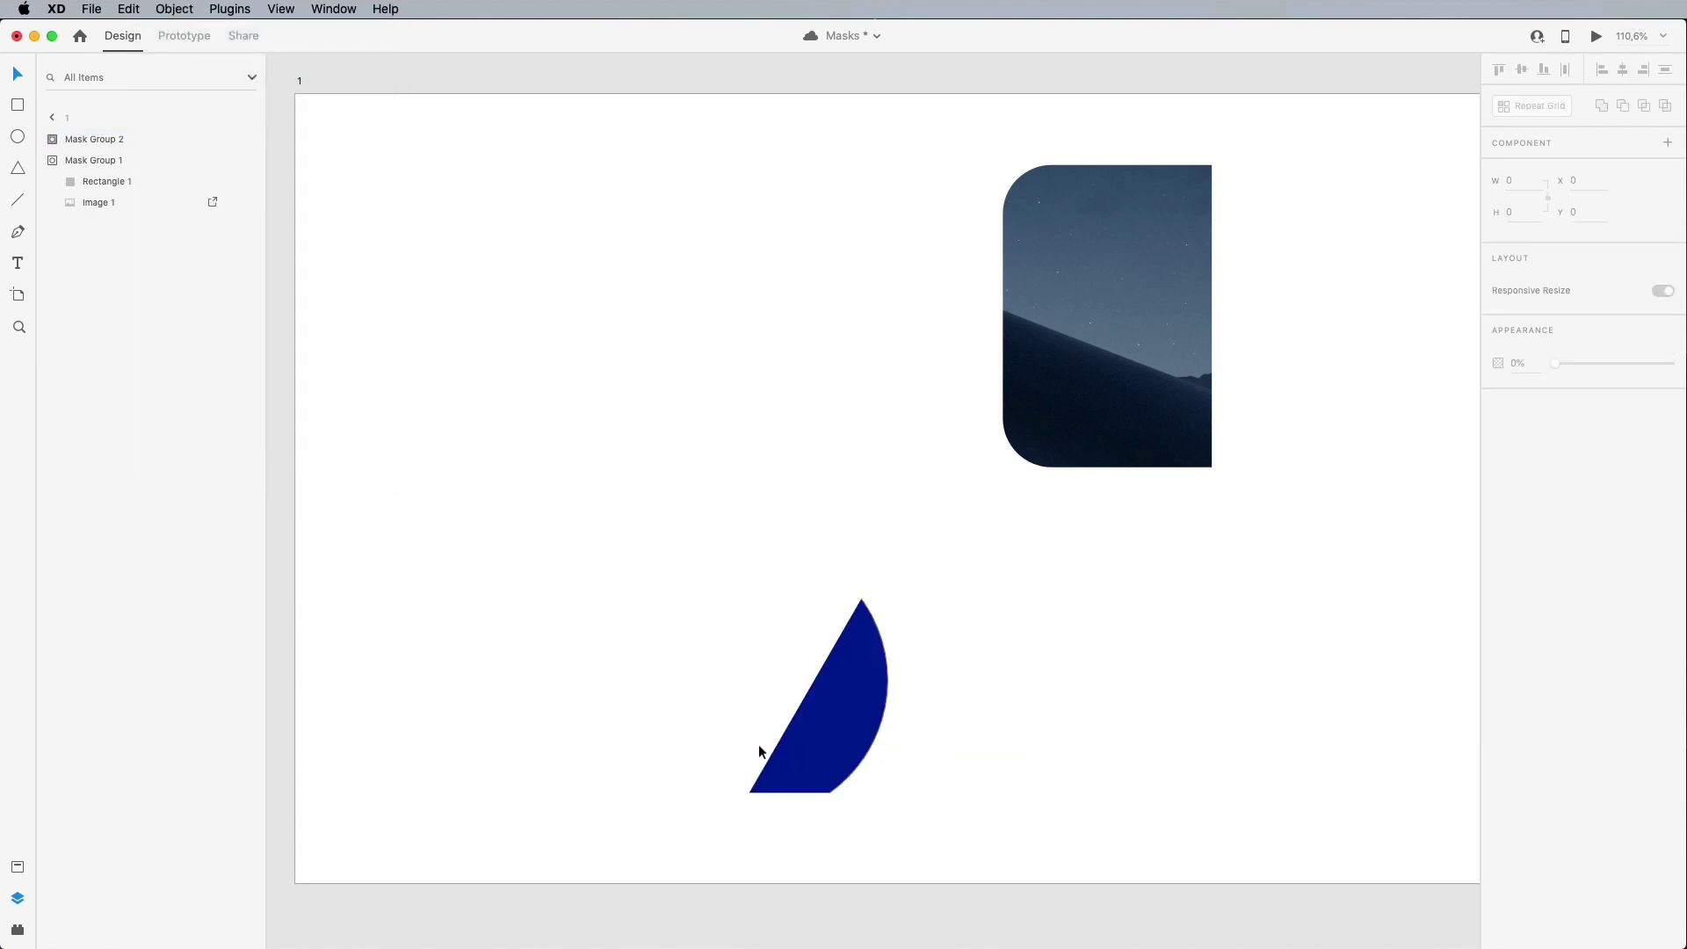
Step: Inside Mask Group 2, move the blue circle to X 458, Y 496 so it sits centred behind the triangle mask
left_click(826, 729)
left_click(52, 140)
left_click(97, 161)
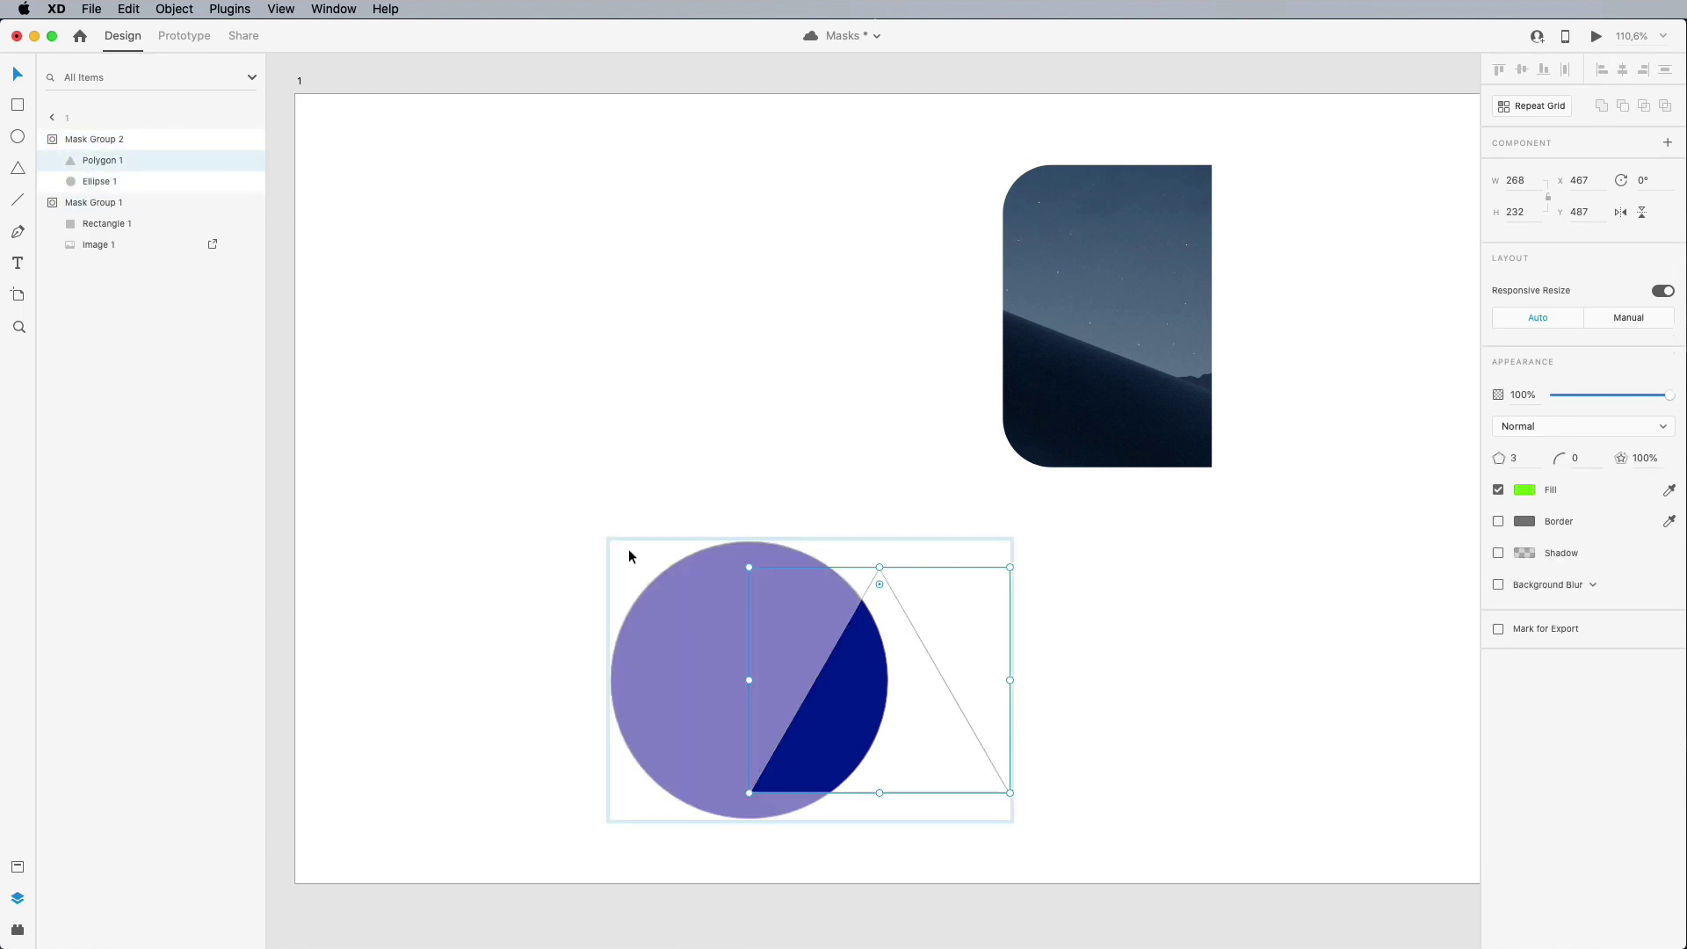
left_click_drag(889, 754, 1006, 763)
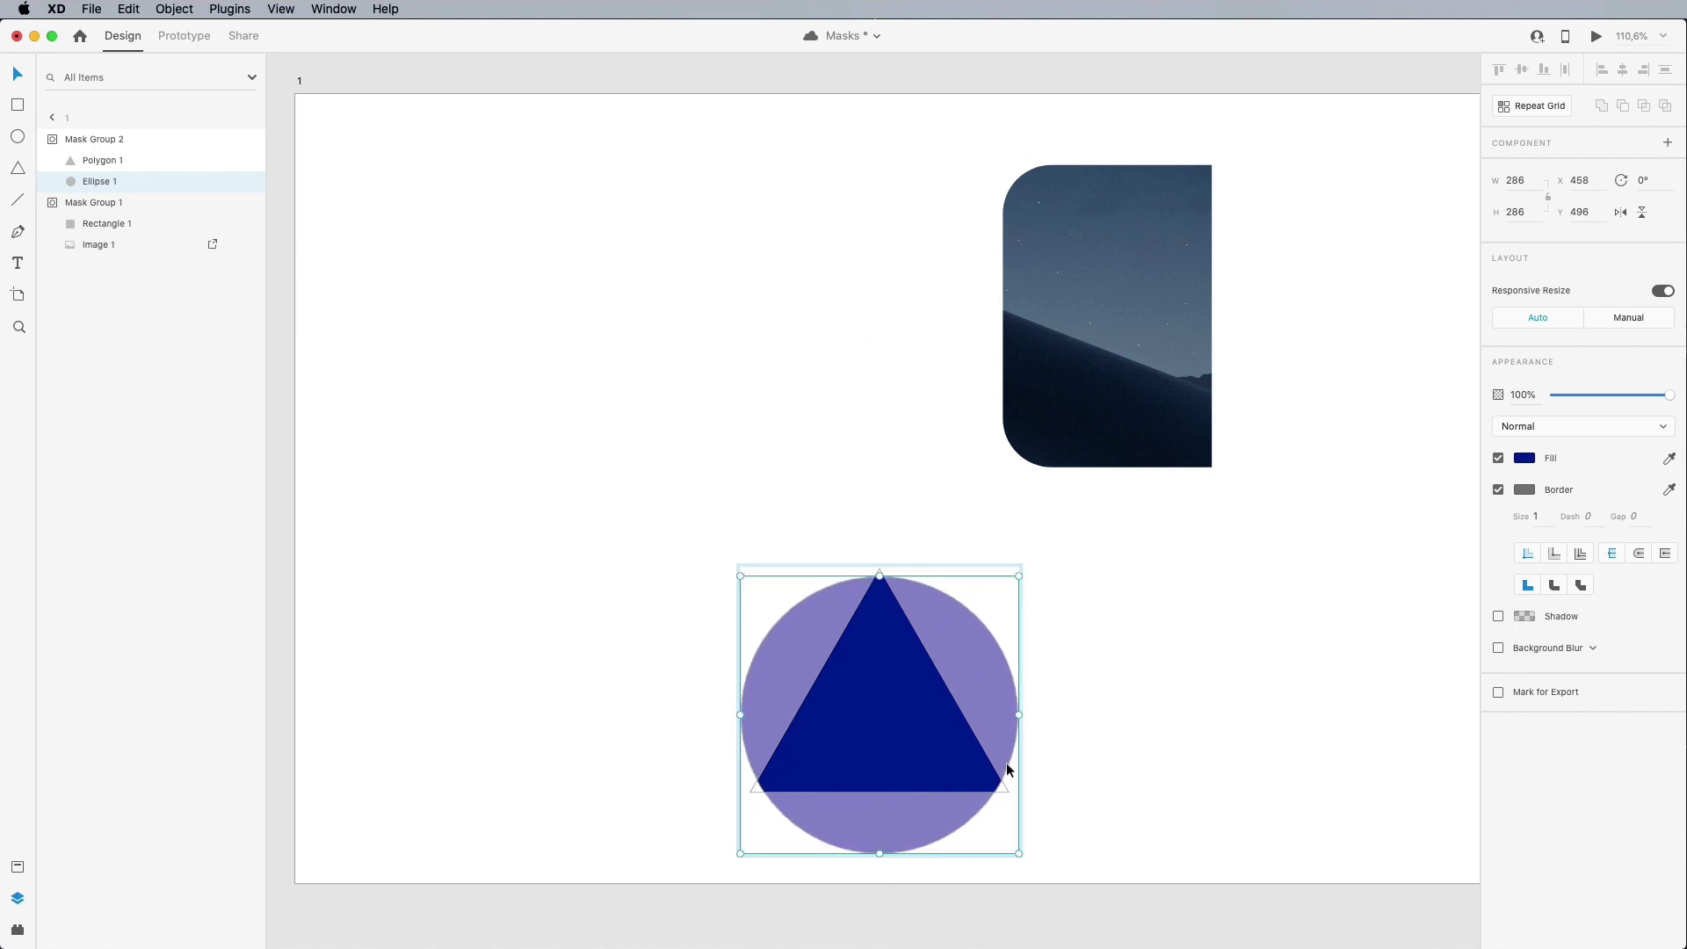
left_click(761, 477)
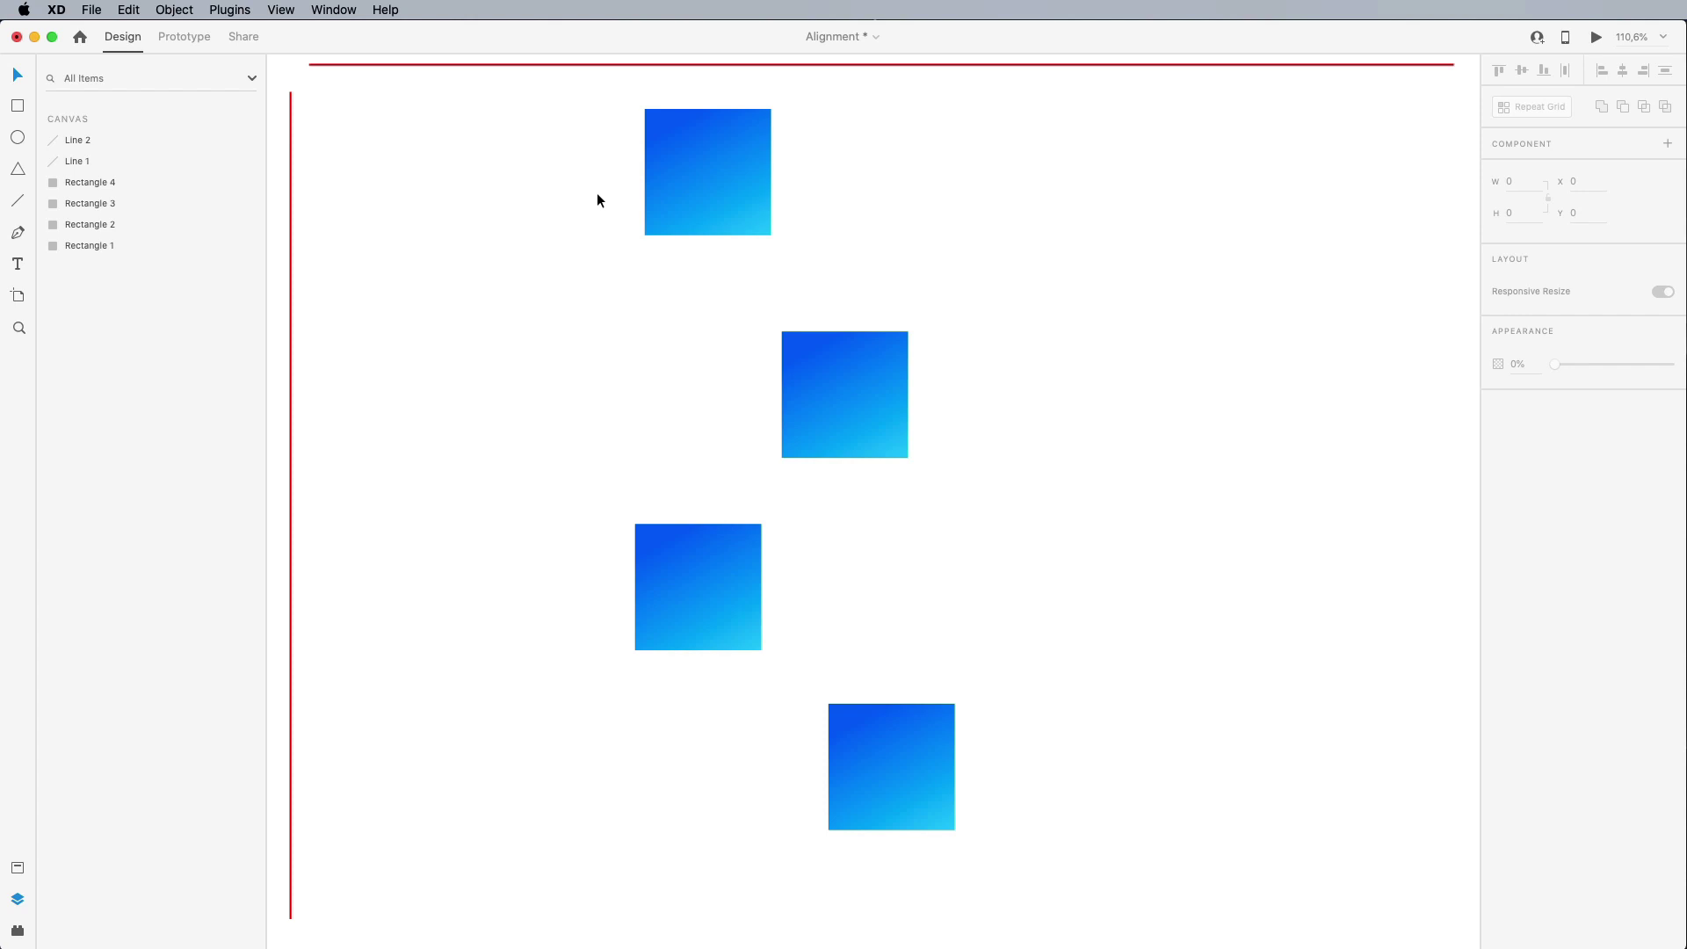
Step: In the Alignment document, align the four blue gradient squares to their left edges and select the second square
left_click_drag(593, 179, 925, 800)
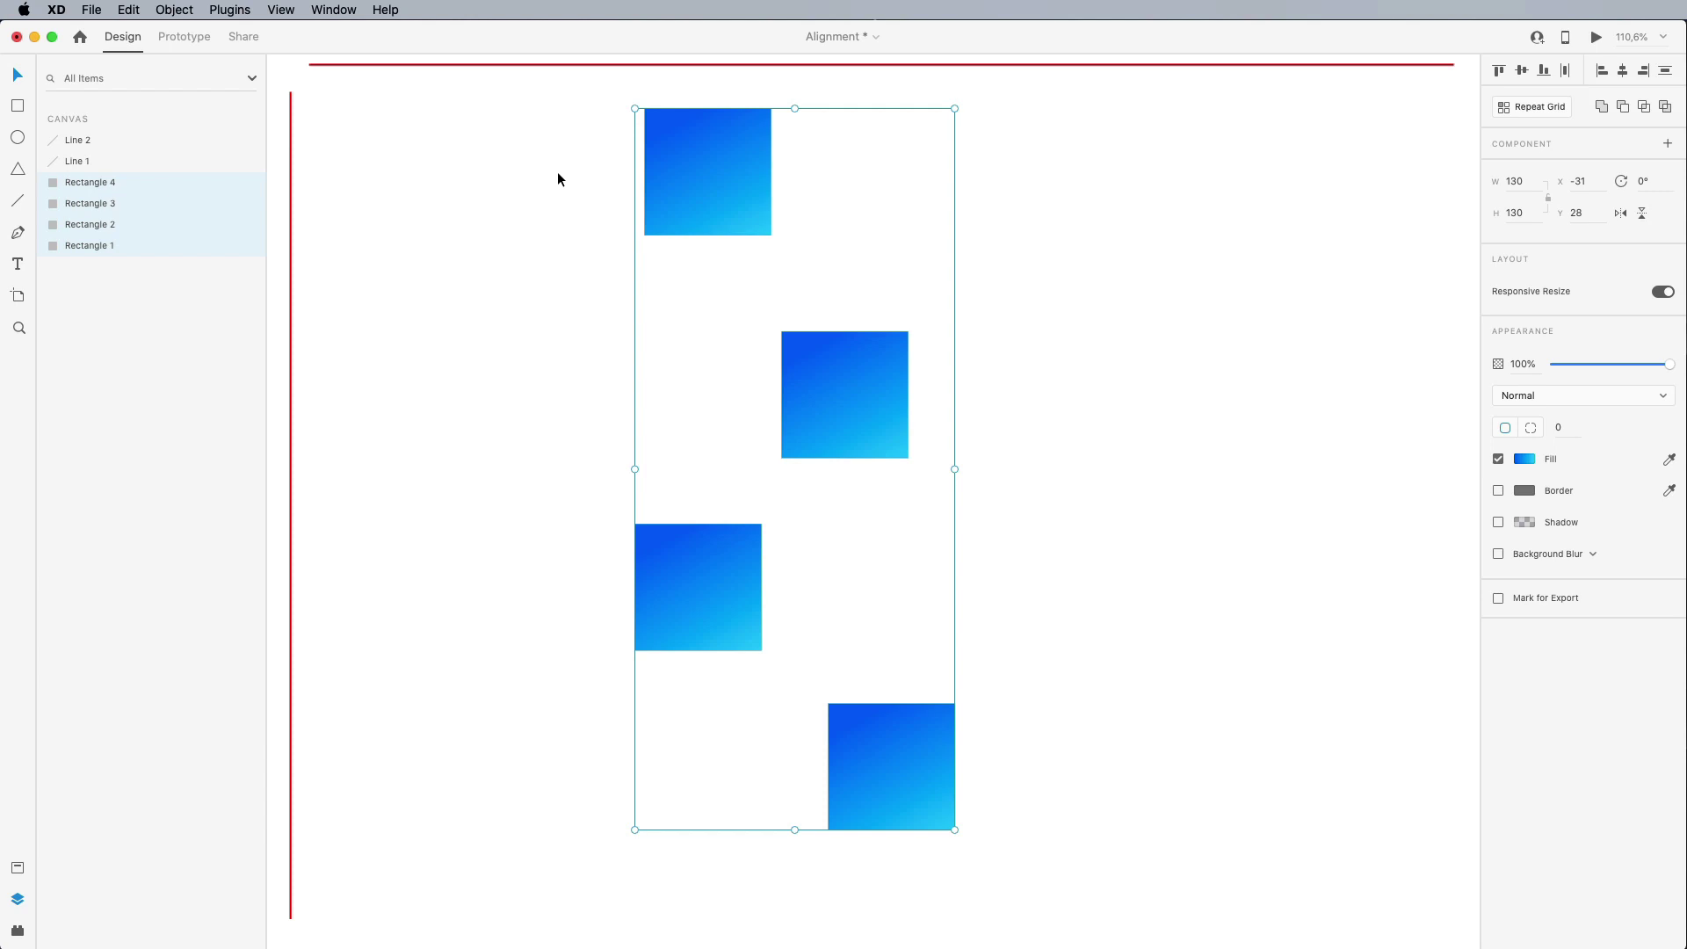
left_click(1604, 71)
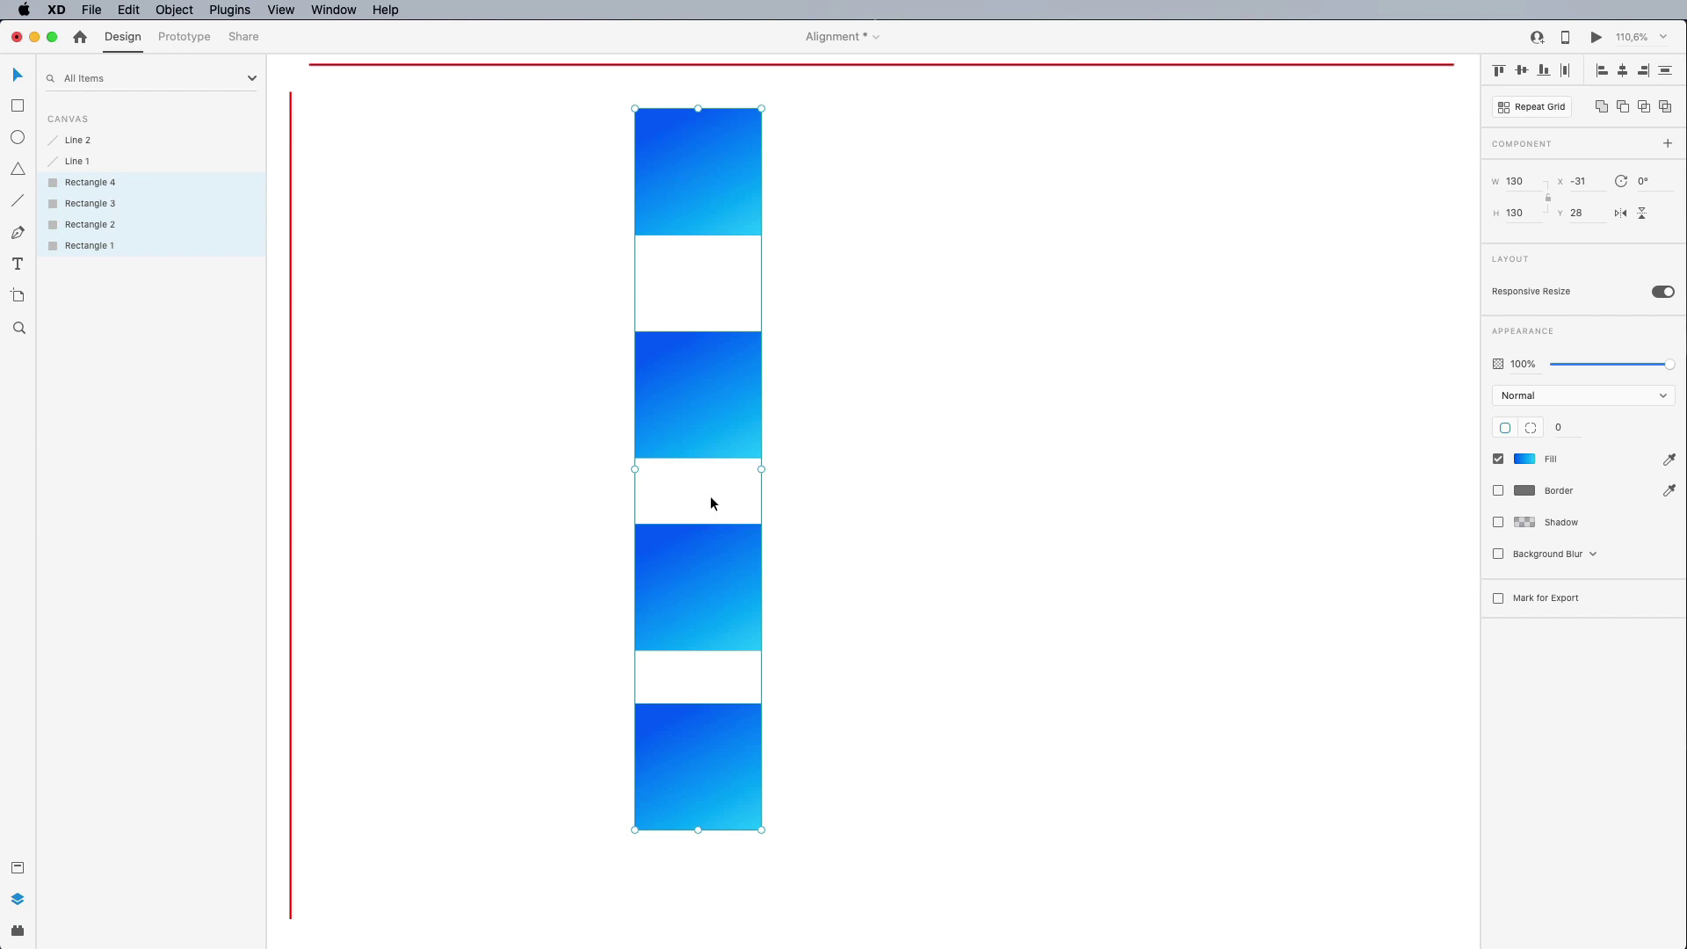
left_click(794, 368)
left_click(741, 391)
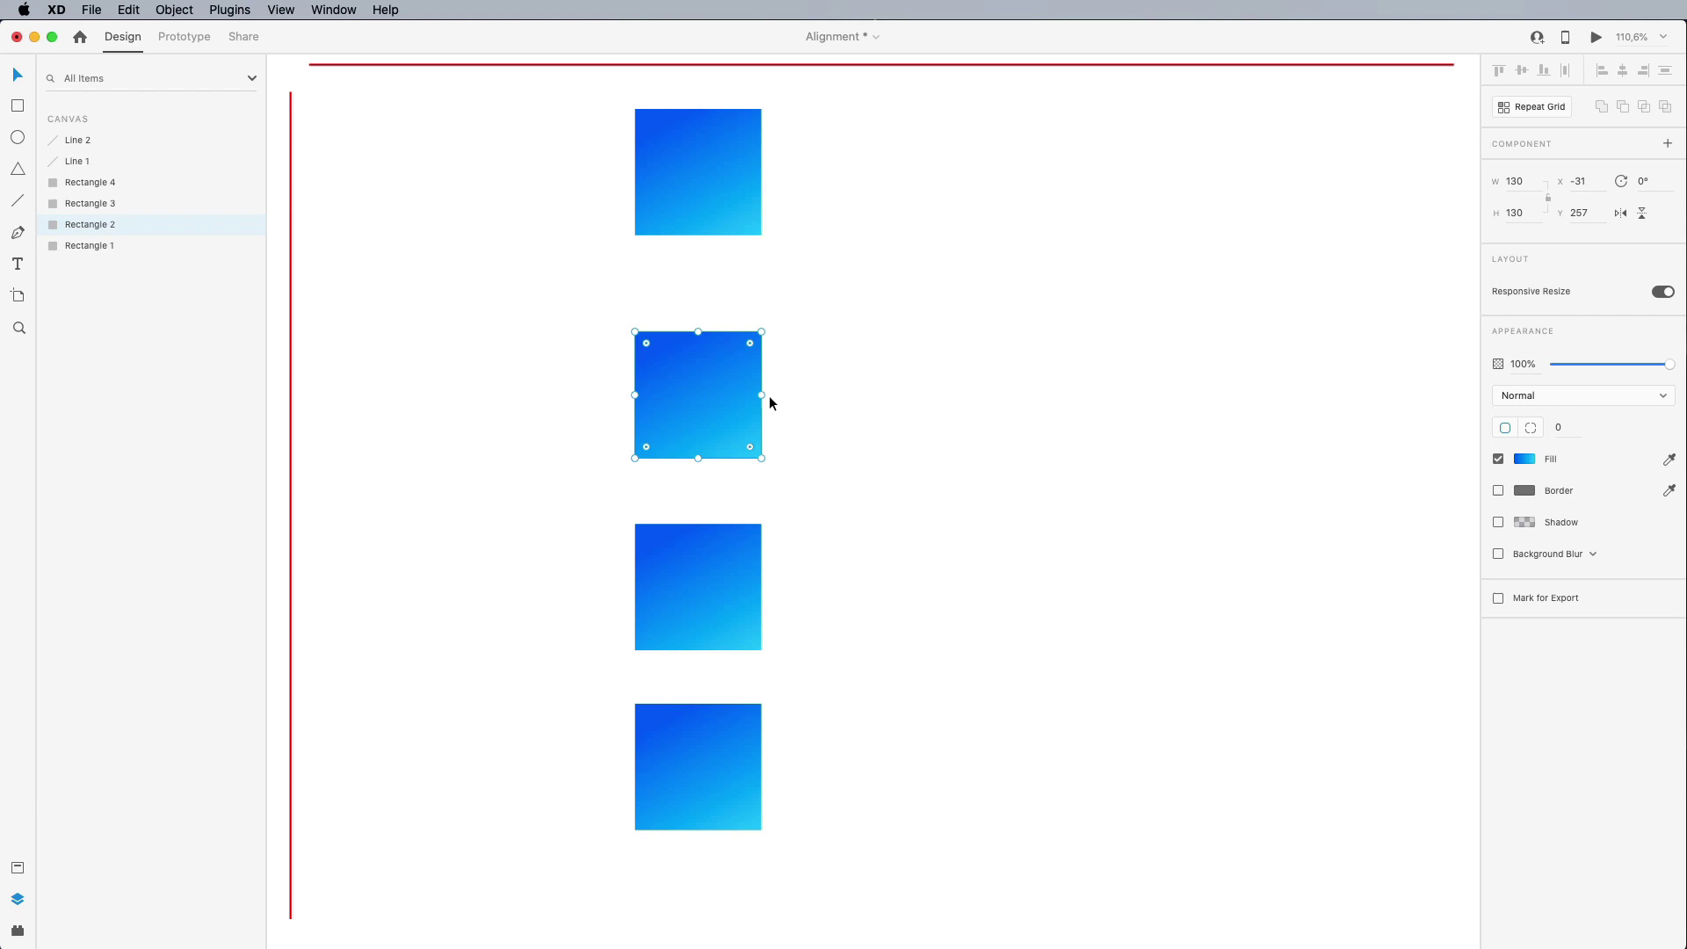
Step: Widen the first, second and fourth gradient squares into rectangles of different widths, the second to about 368 and stretched from its centre
left_click_drag(762, 397, 877, 394)
left_click(737, 162)
left_click_drag(762, 172, 1015, 174)
left_click(760, 592)
left_click(709, 745)
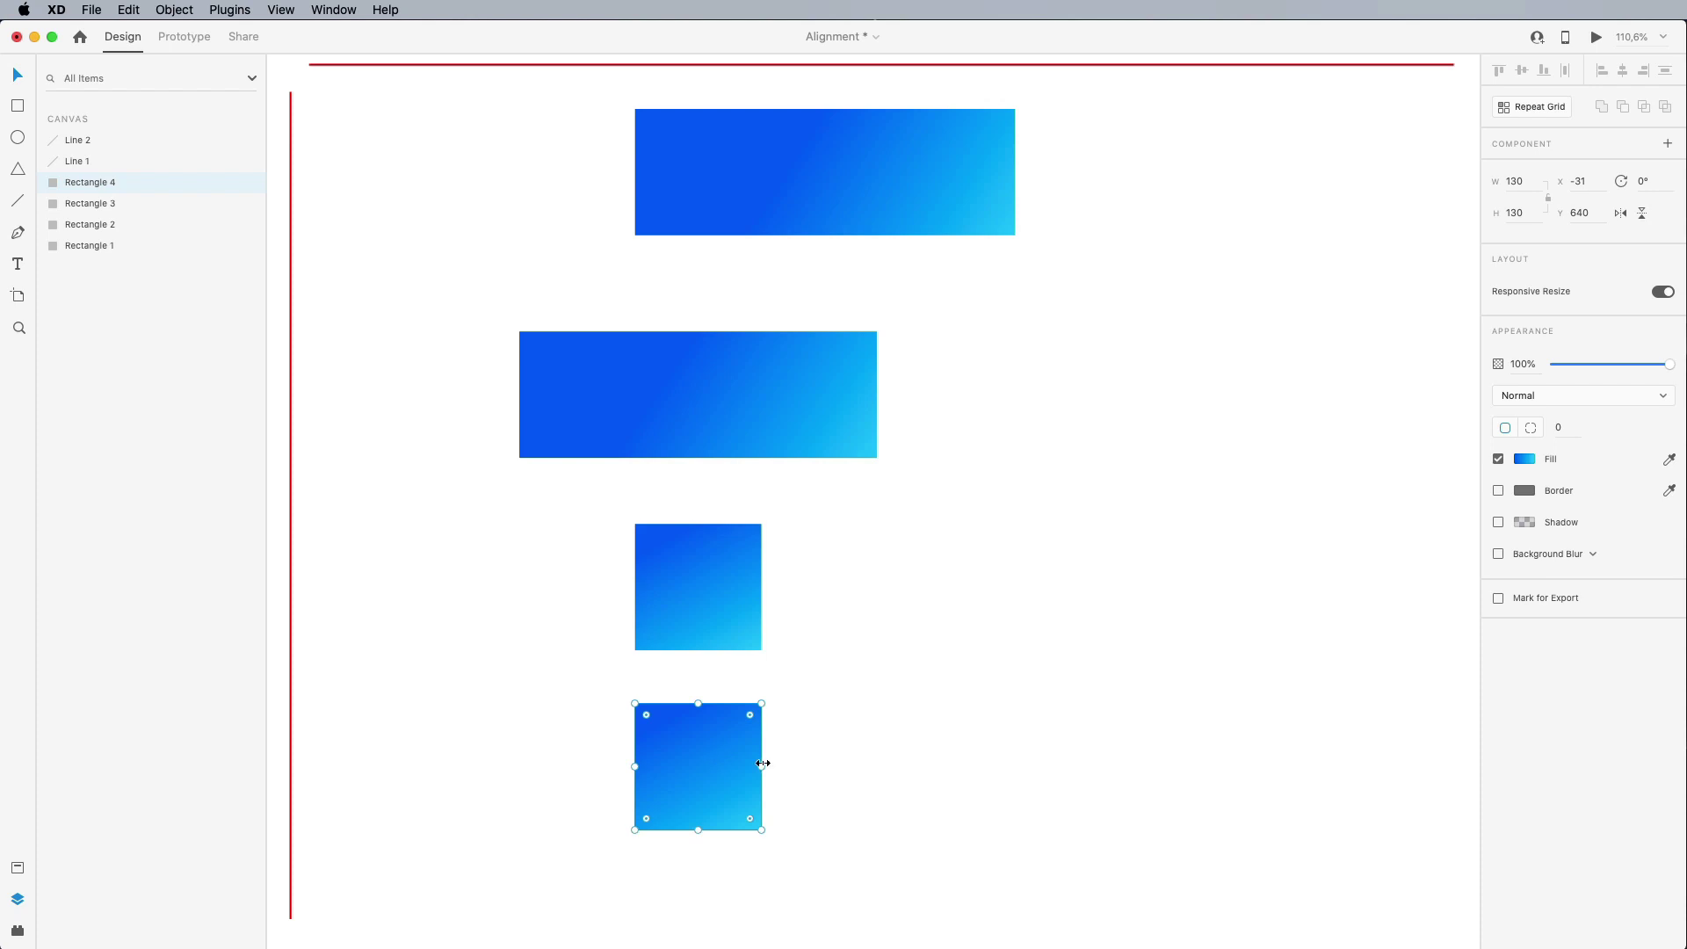
left_click_drag(763, 765, 864, 764)
Step: Align the four blue rectangles to their left edges and place the vertical red line along that edge at X -149.5
left_click_drag(492, 140, 897, 938)
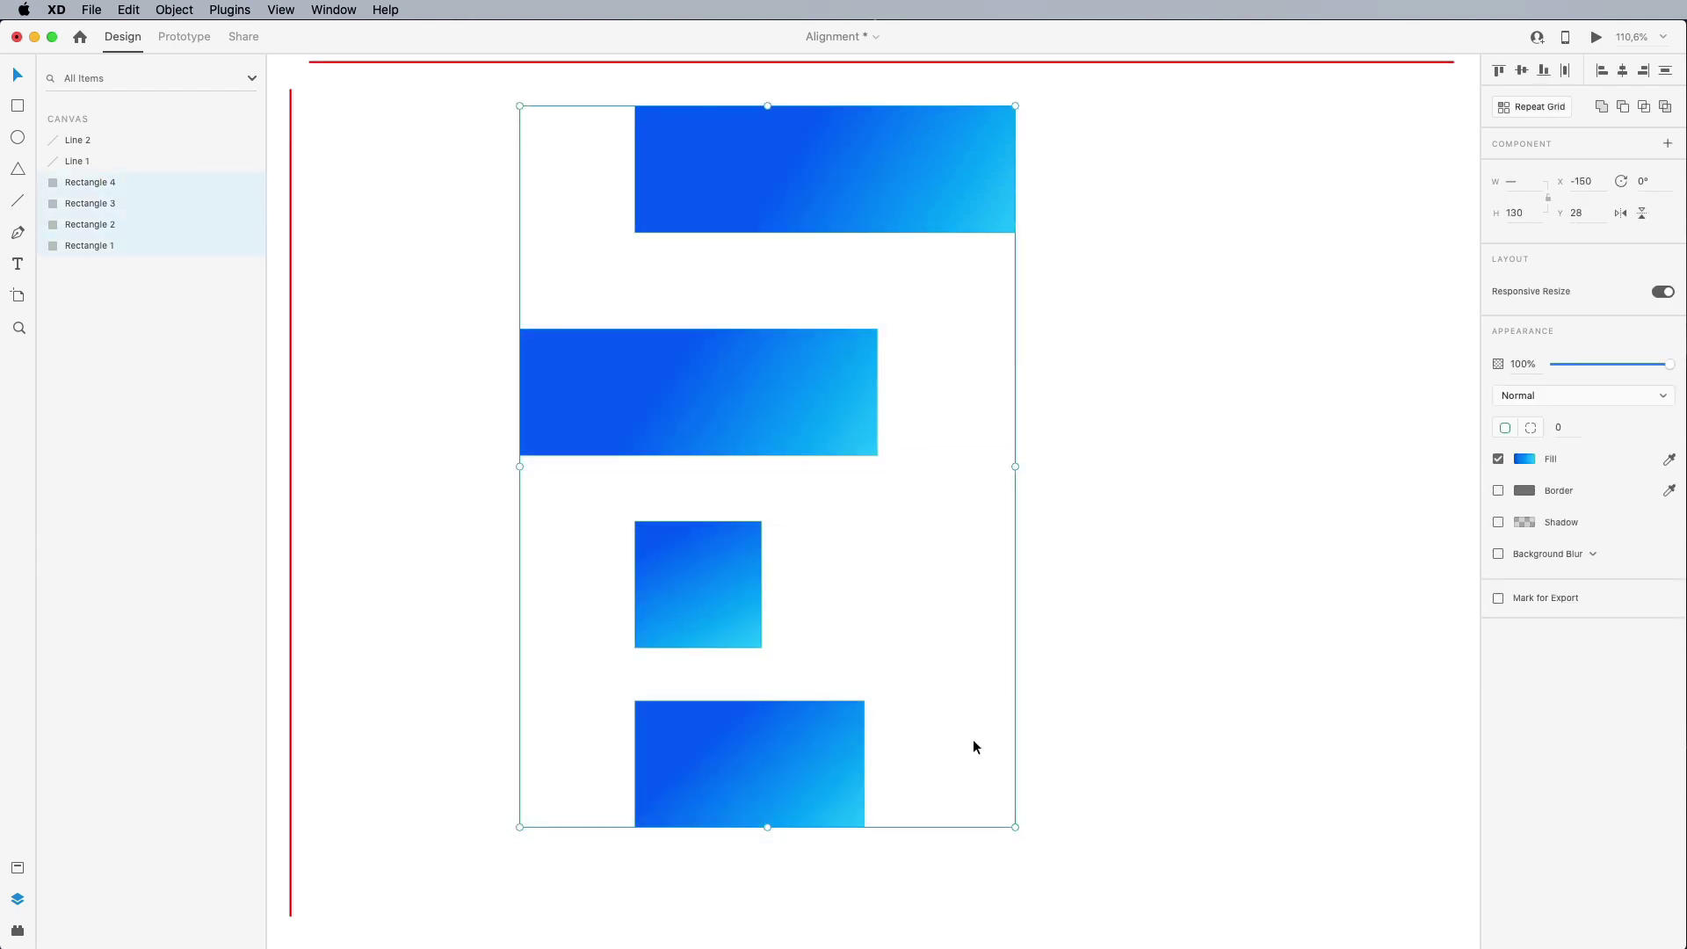
left_click(1602, 70)
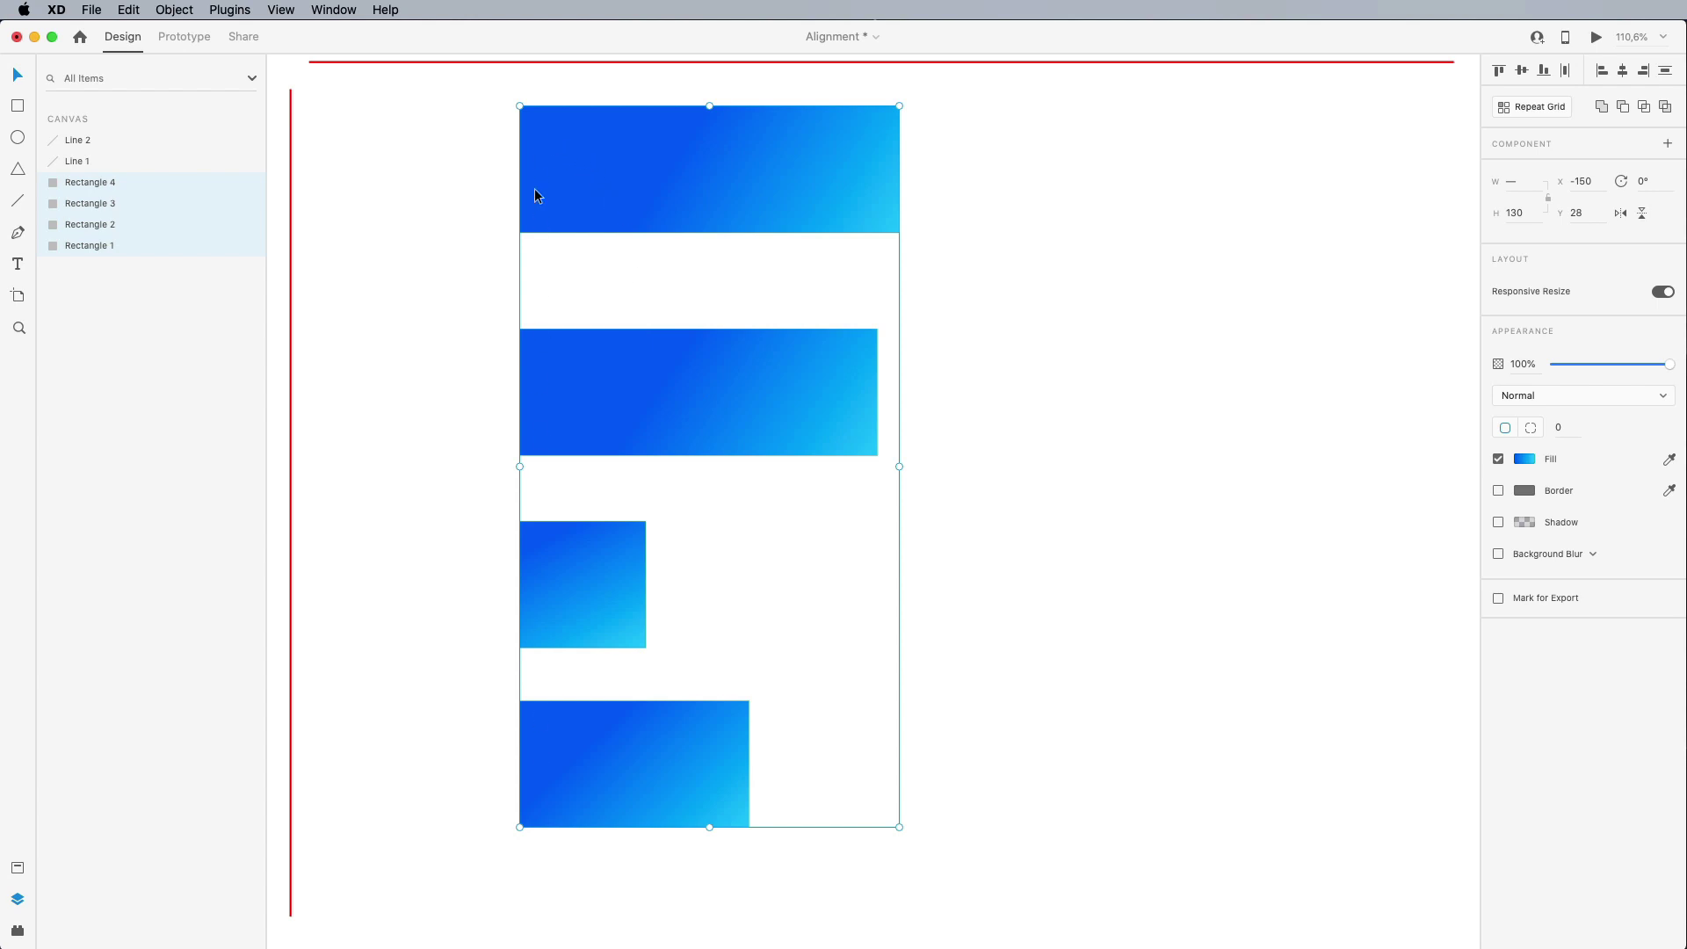
left_click_drag(290, 219, 519, 218)
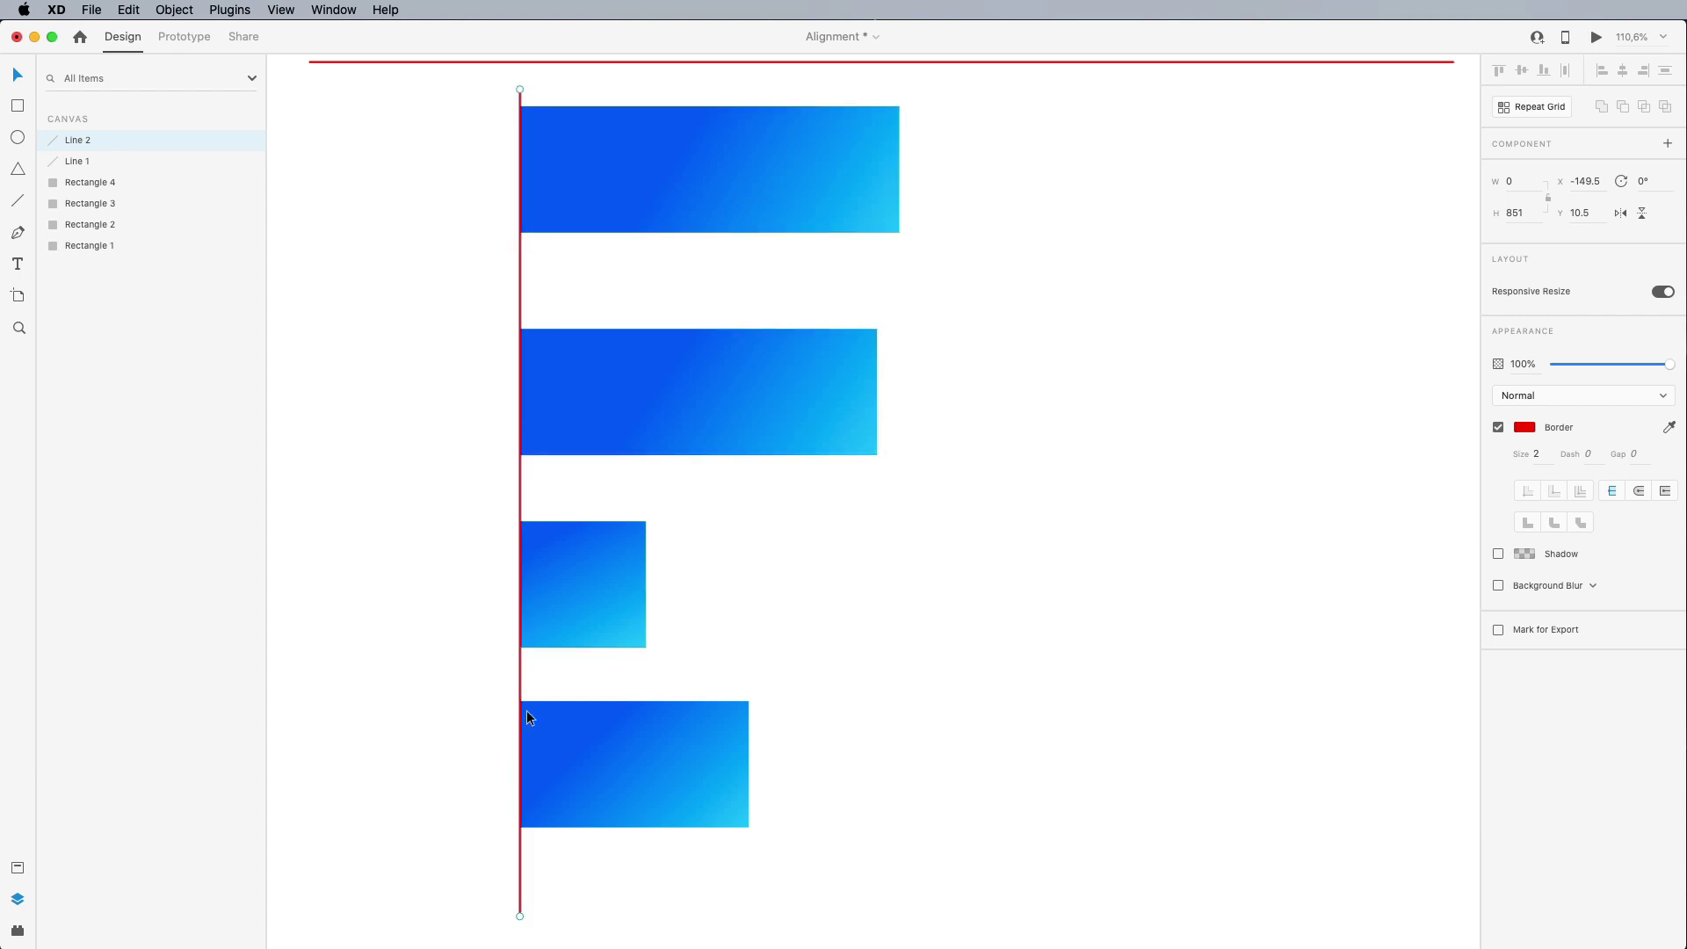
Step: Align the four blue rectangles to their horizontal centres and move the vertical red line through the middle at X 49.5
left_click_drag(1016, 134, 576, 863)
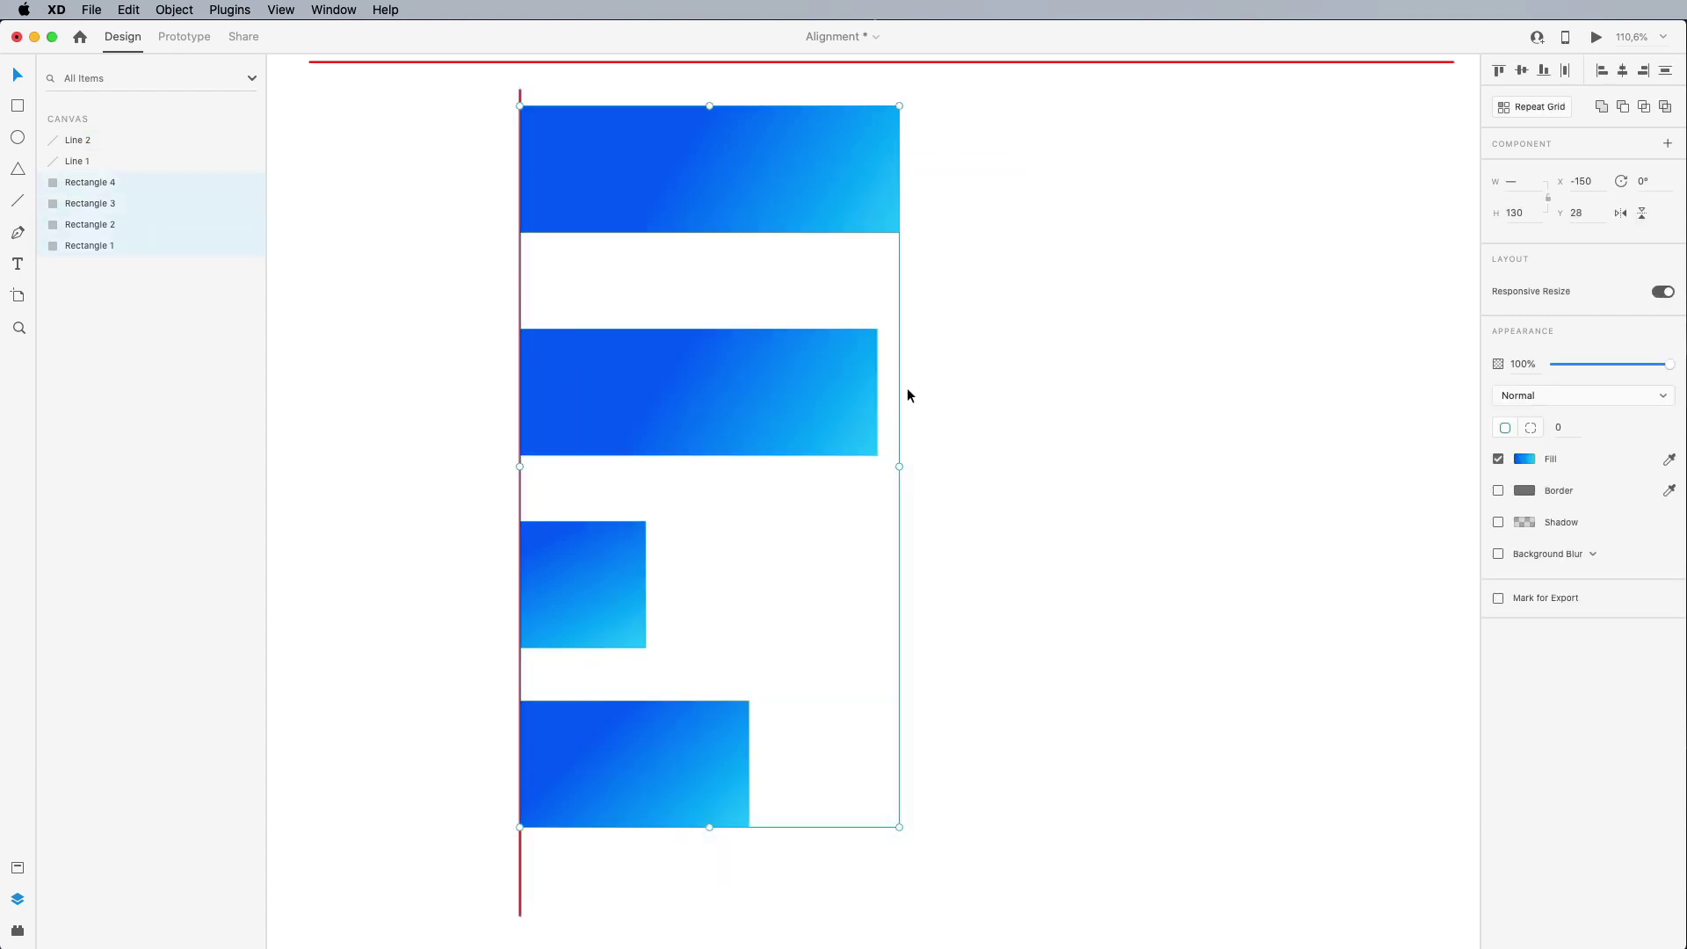
left_click(1624, 74)
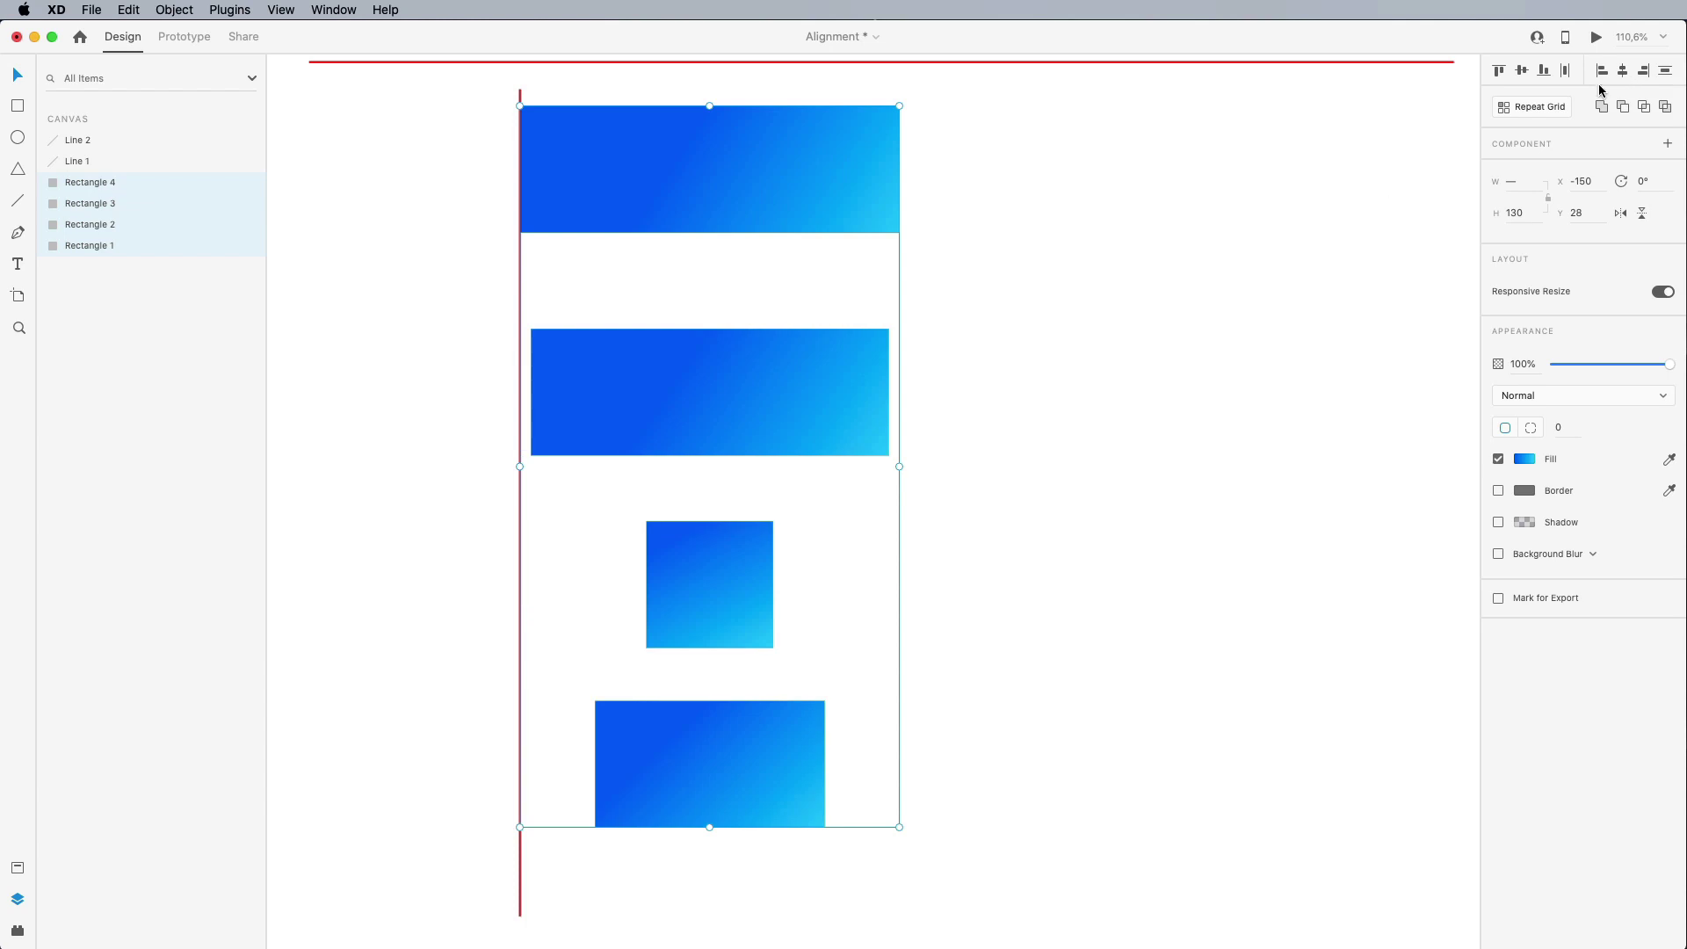
left_click(504, 594)
left_click(520, 587)
left_click_drag(519, 587, 712, 592)
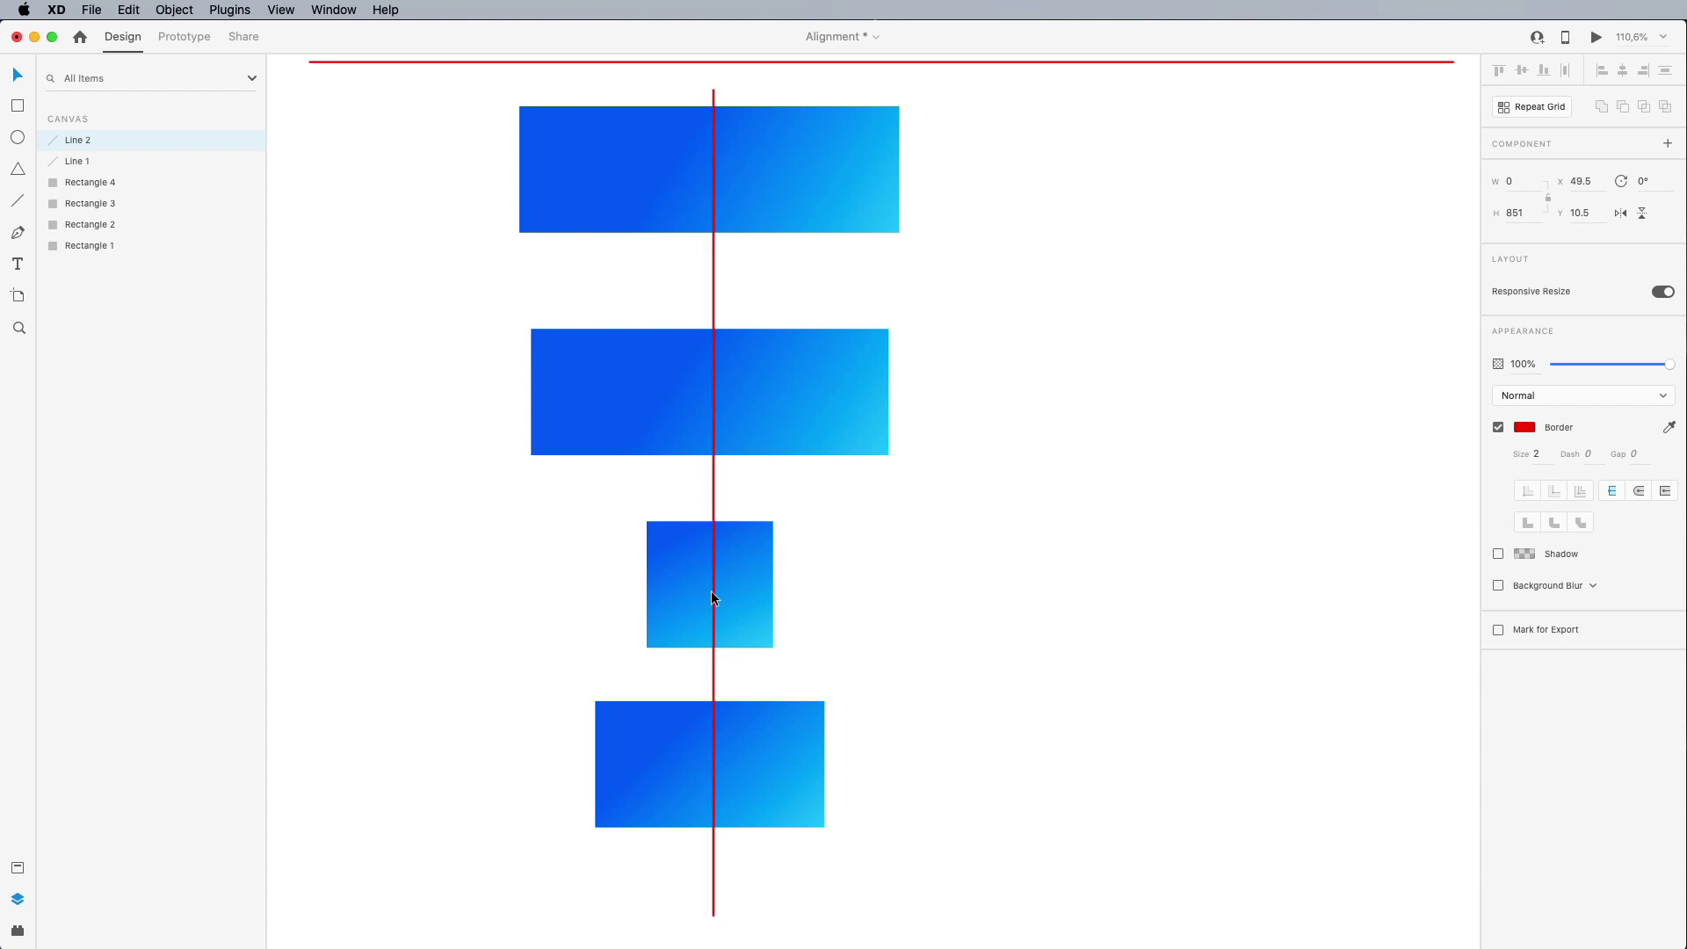
Step: Align the four blue rectangles to their right edges and move the vertical red line onto that edge at X 241.5
left_click_drag(467, 145, 657, 829)
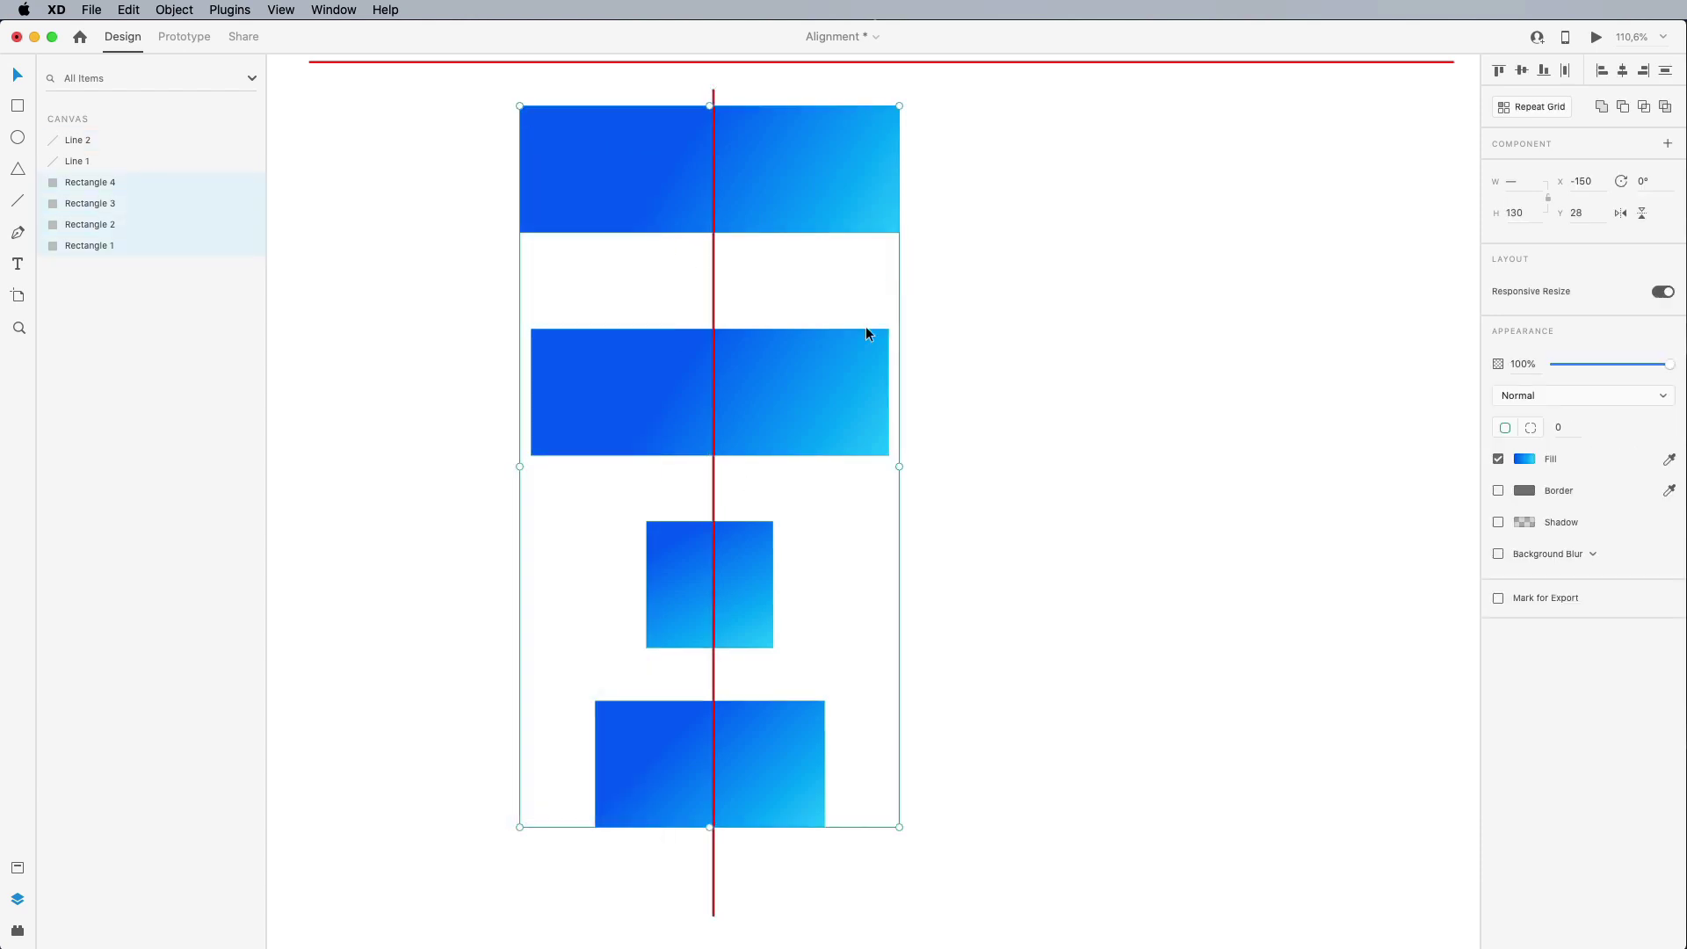
left_click(1642, 76)
left_click(1047, 264)
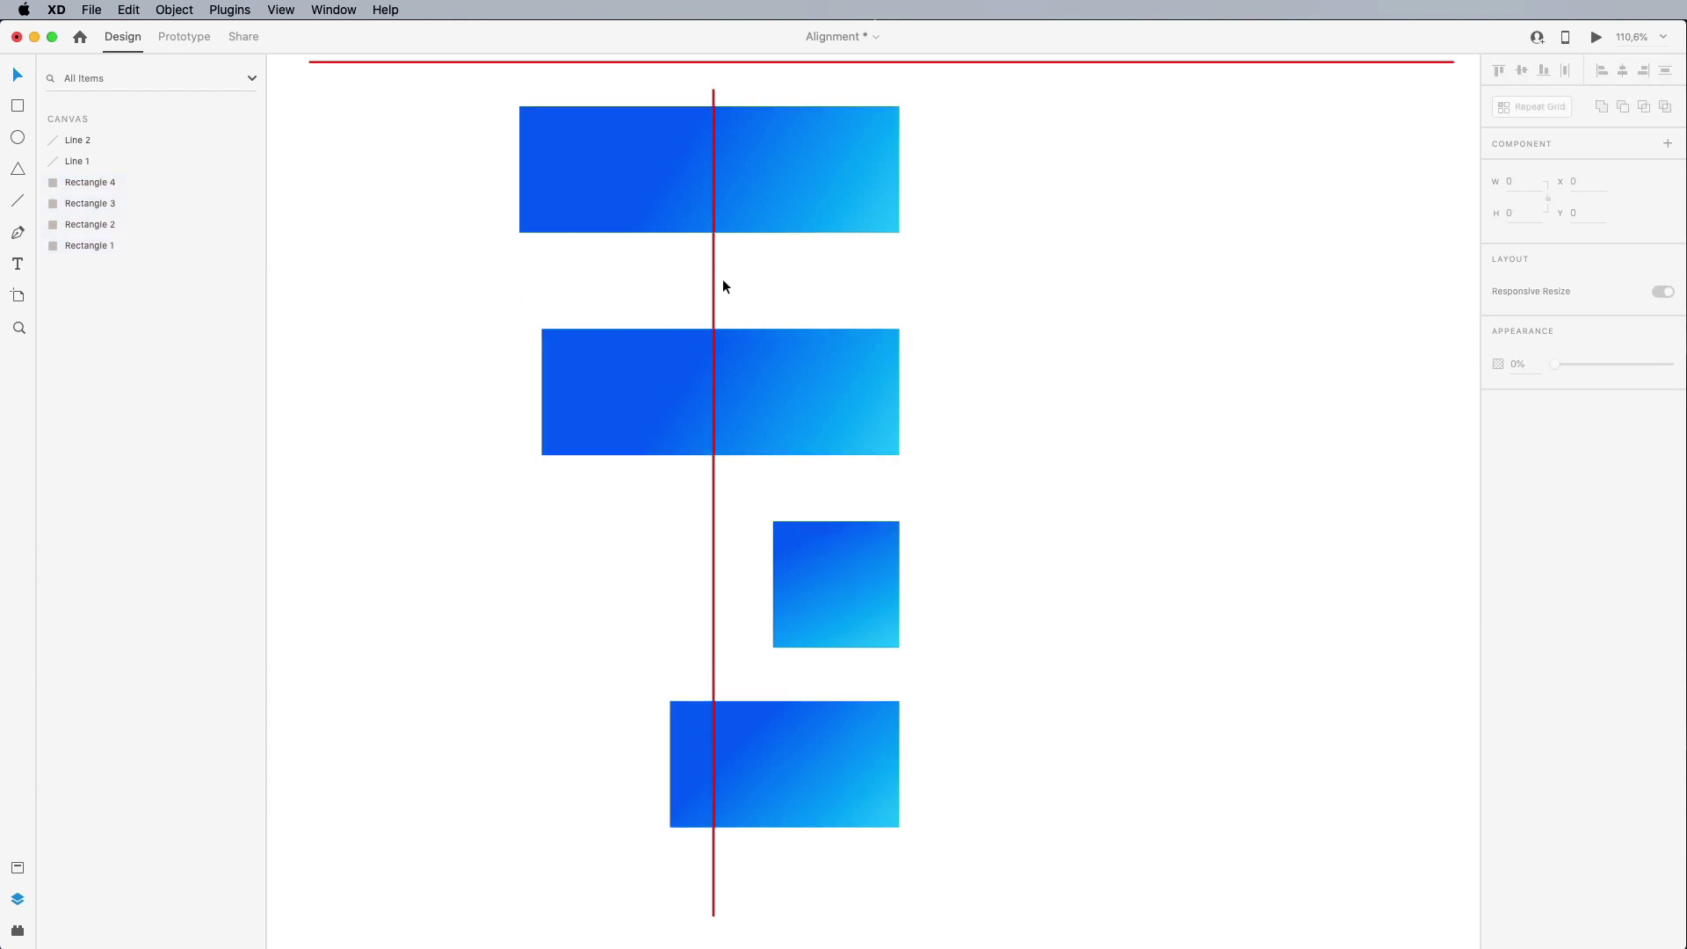
left_click_drag(712, 281, 901, 276)
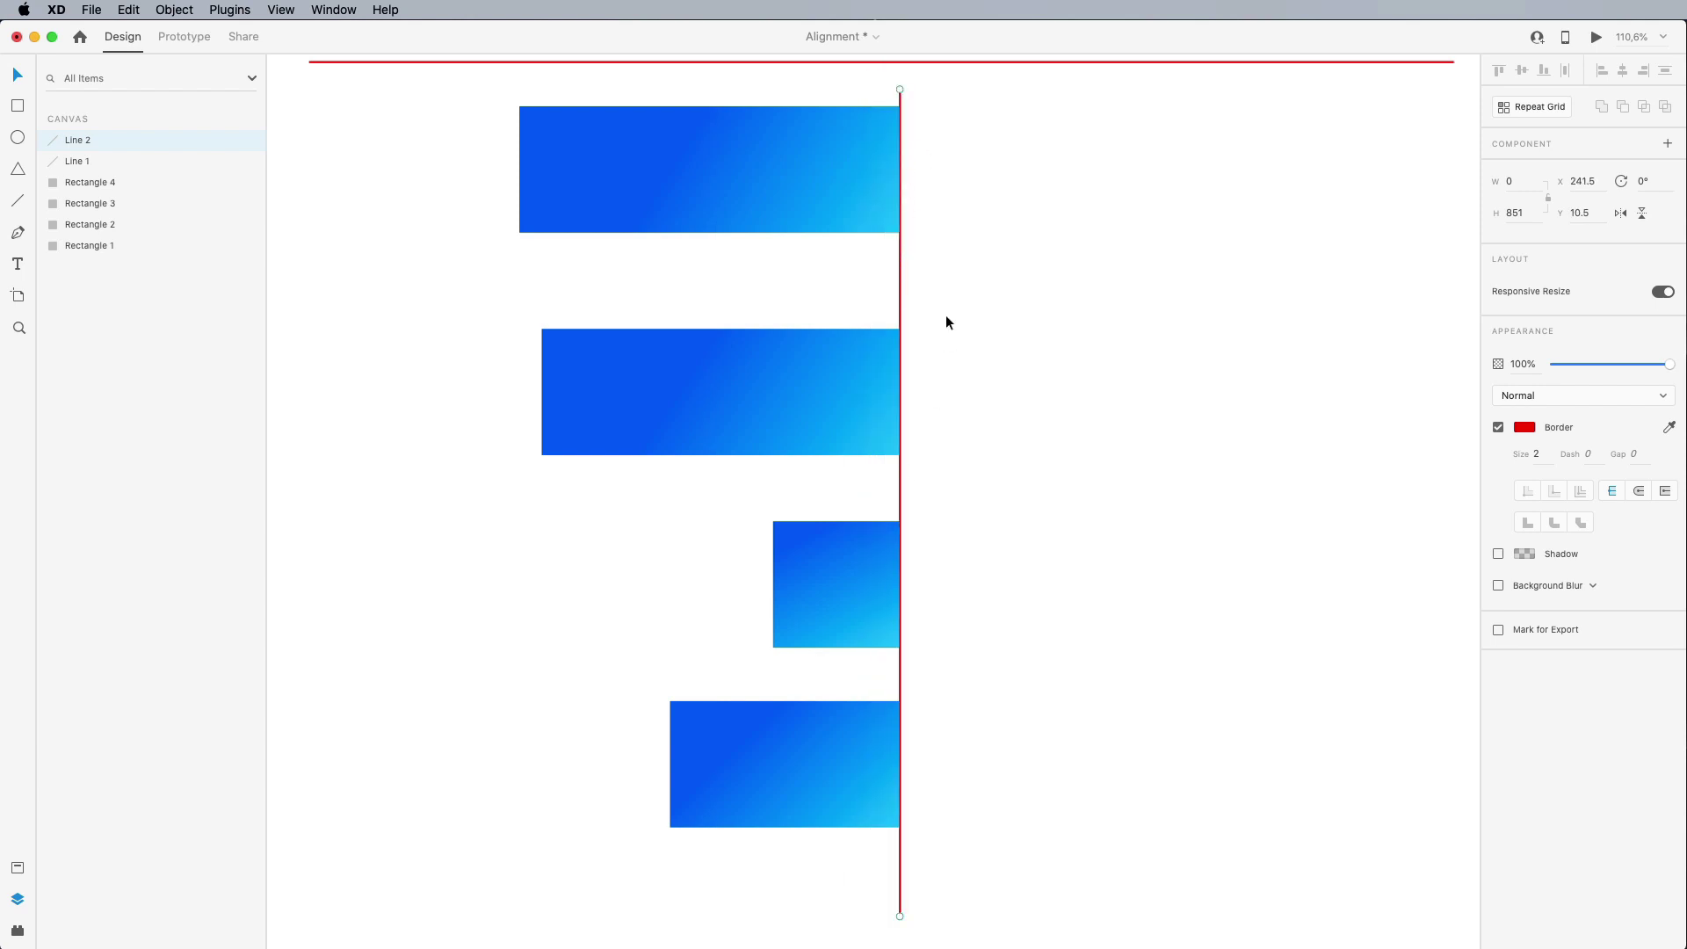
left_click(948, 378)
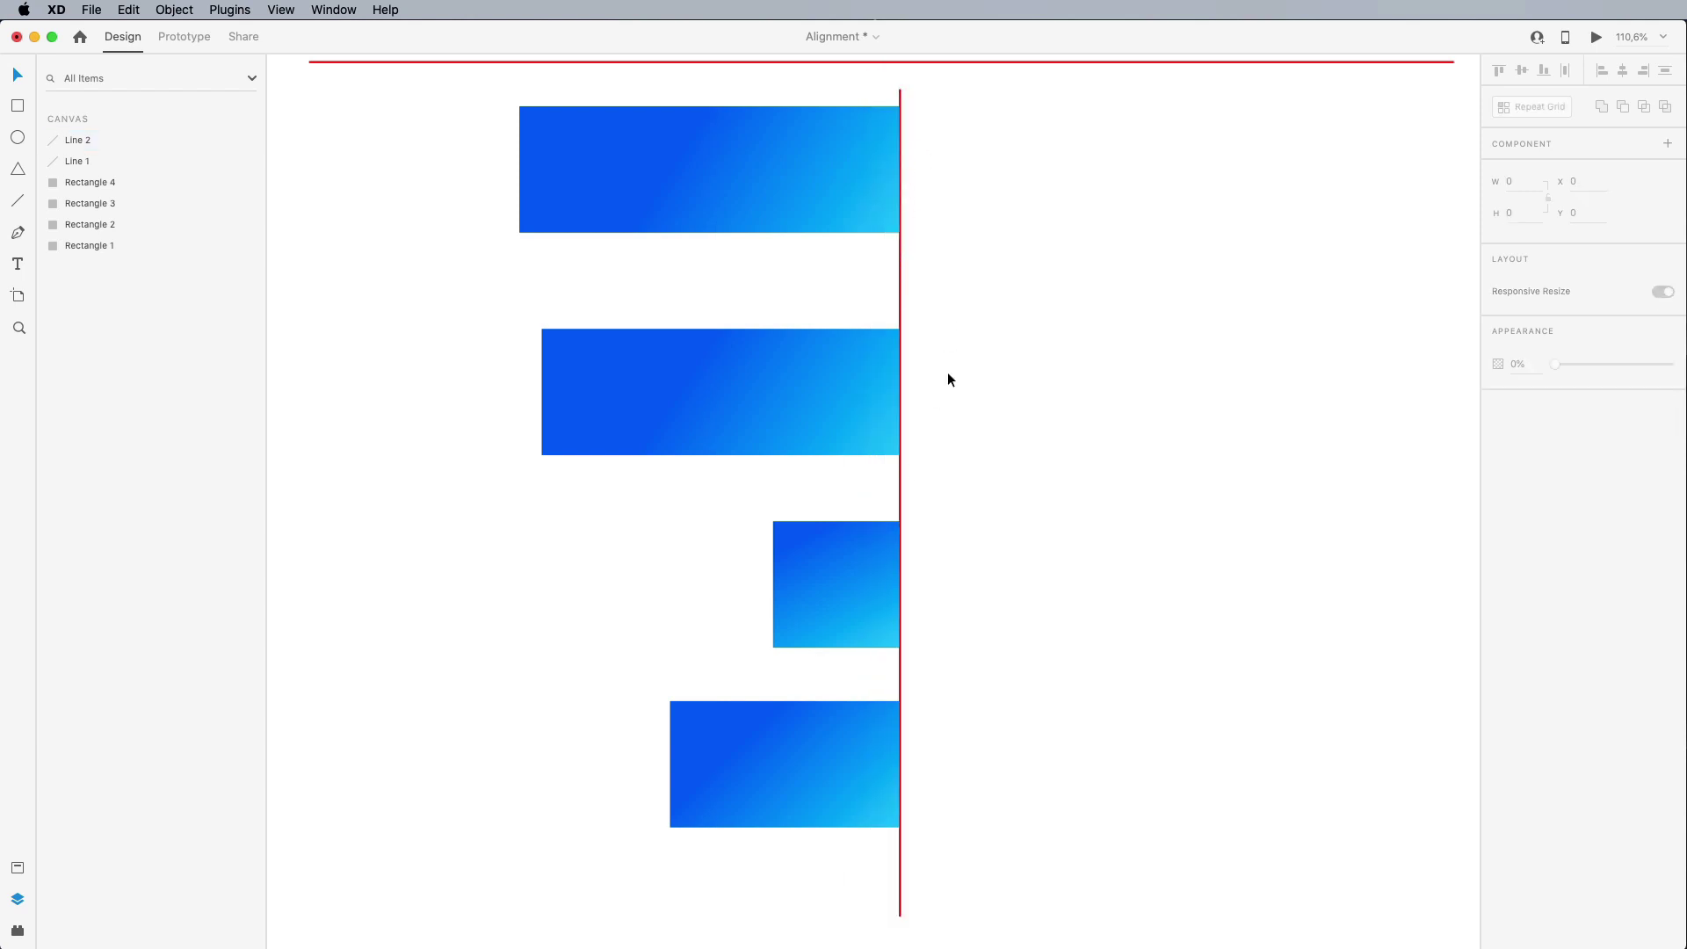
Step: Make the vertical gaps uneven by moving the two lower rectangles down to Y 537 and the second rectangle up to Y 204
left_click_drag(445, 166, 826, 902)
left_click(996, 716)
left_click(835, 624)
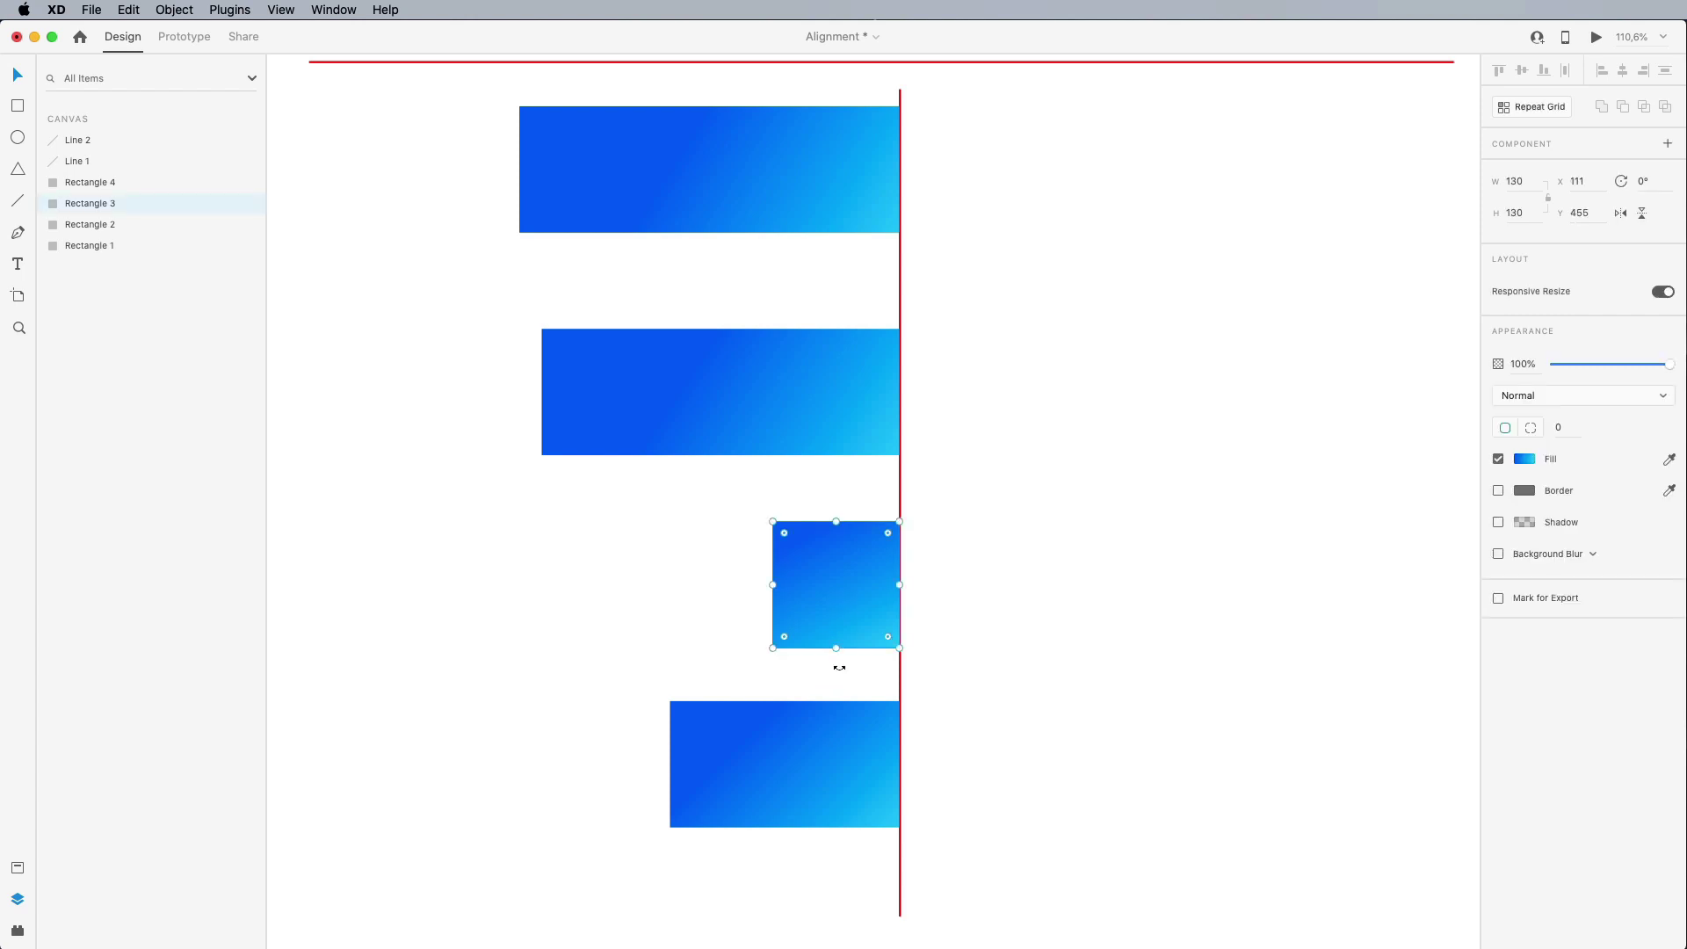
left_click(824, 750, "shift")
left_click_drag(862, 583, 867, 663)
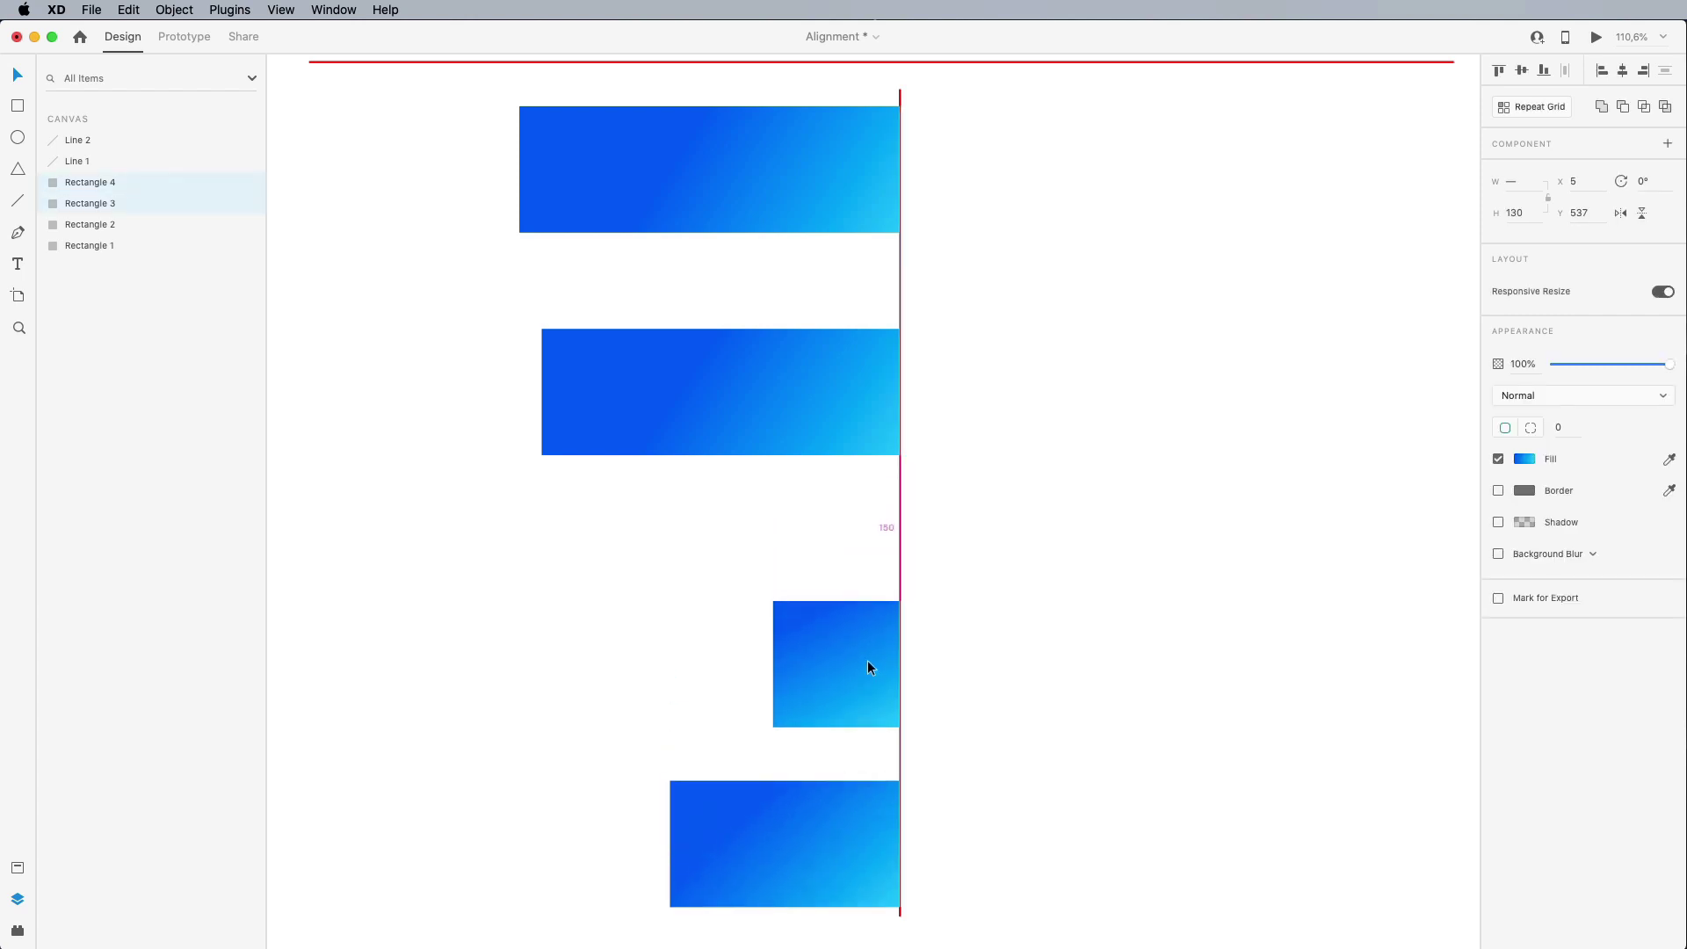
left_click(1037, 477)
left_click_drag(831, 374, 831, 329)
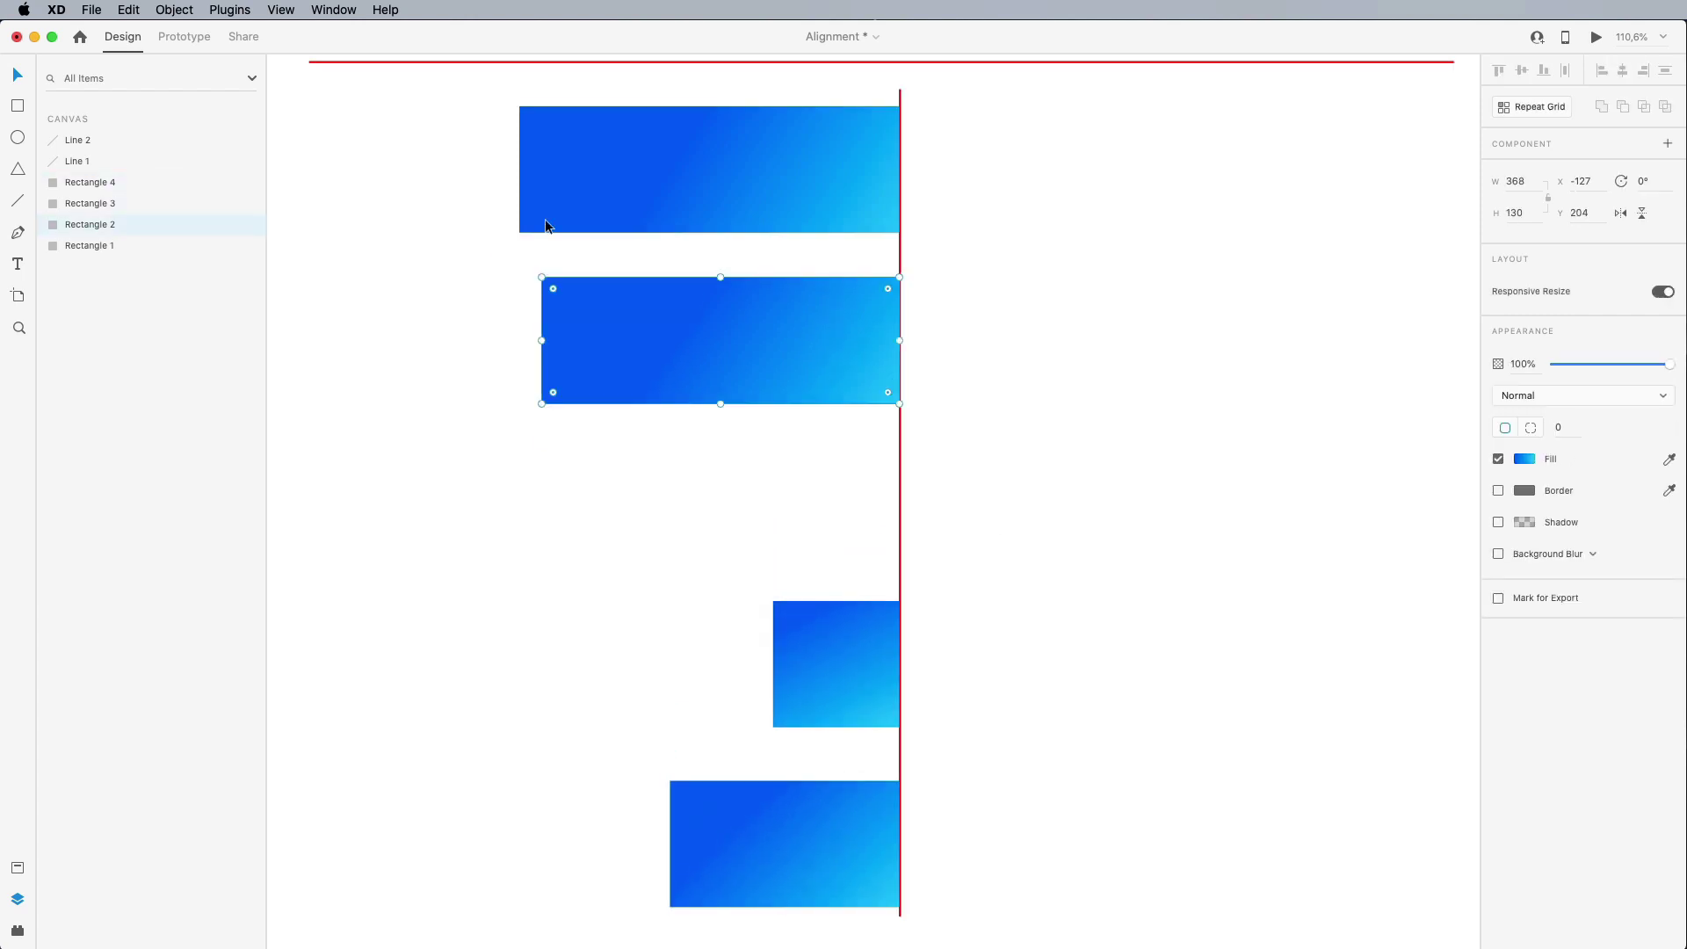
Step: Distribute the four blue rectangles evenly in the vertical direction and compare the gaps using a temporary rectangle about 65 × 102
left_click_drag(454, 167, 832, 915)
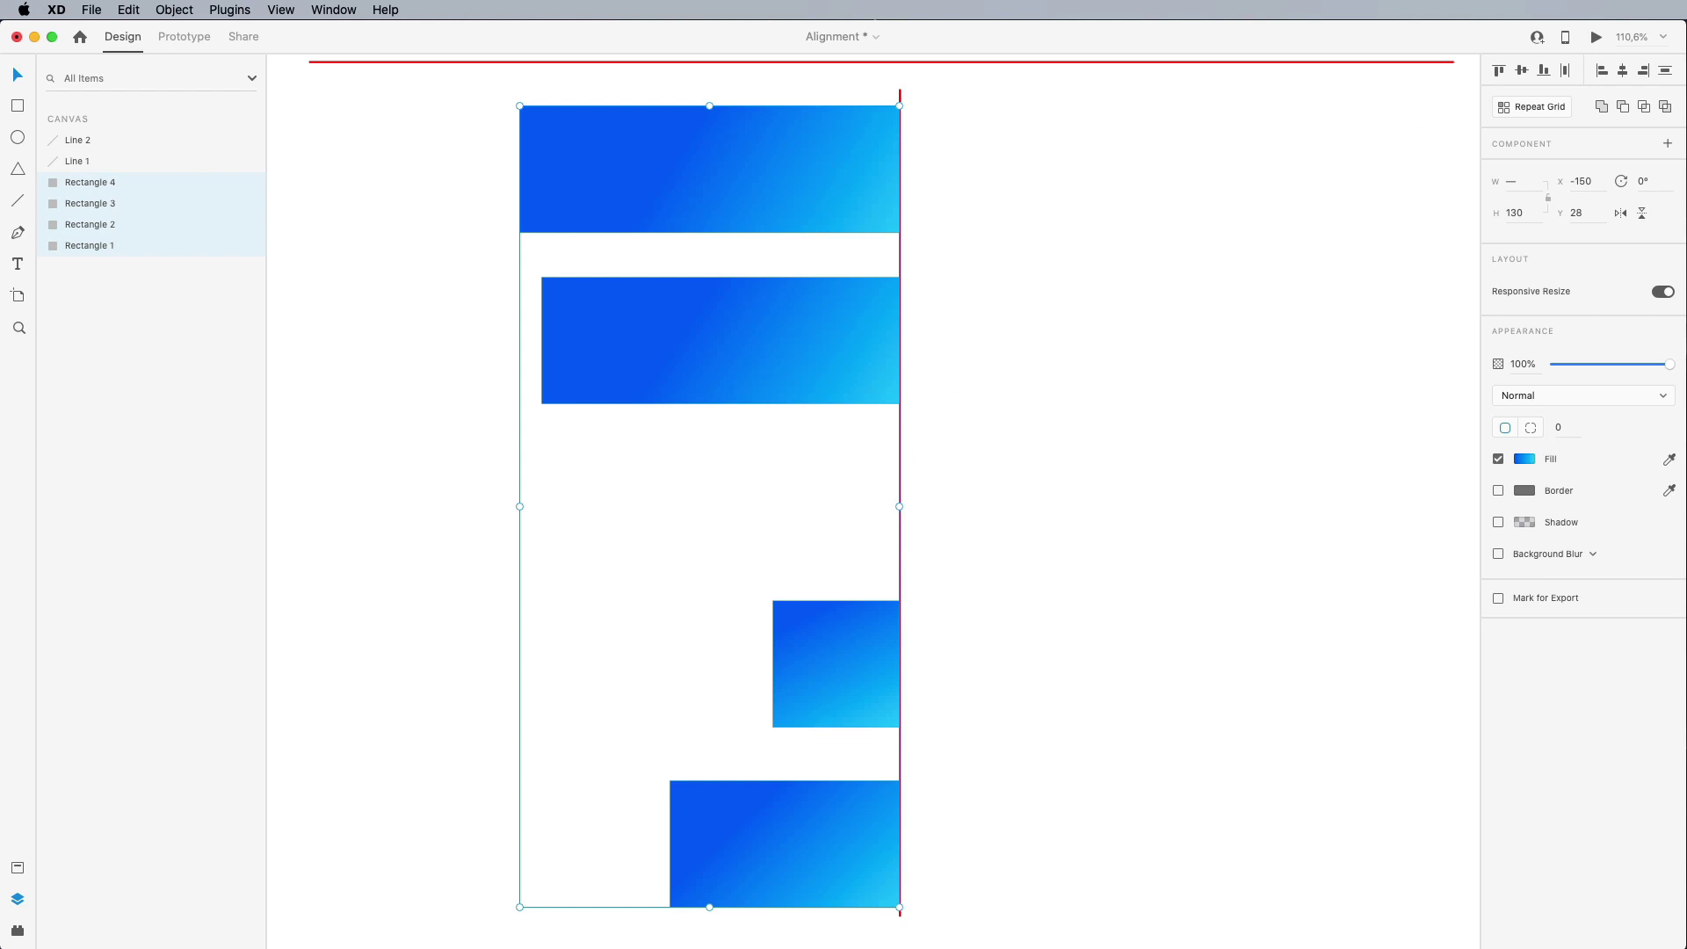
left_click(1667, 73)
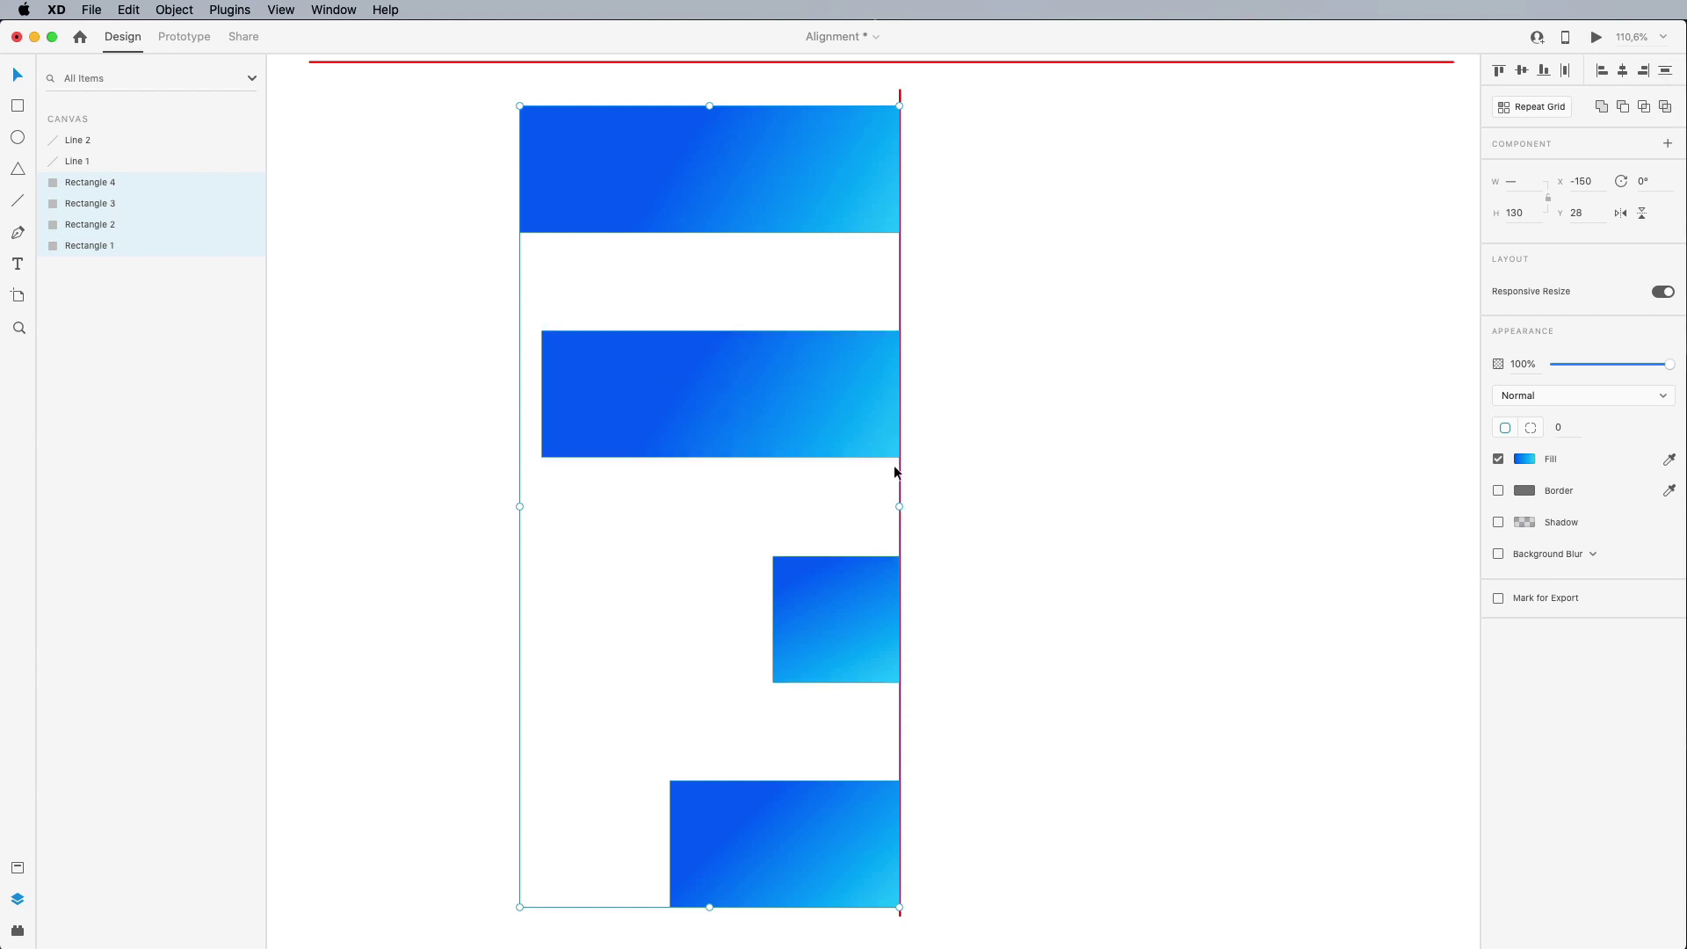
left_click_drag(905, 457, 969, 556)
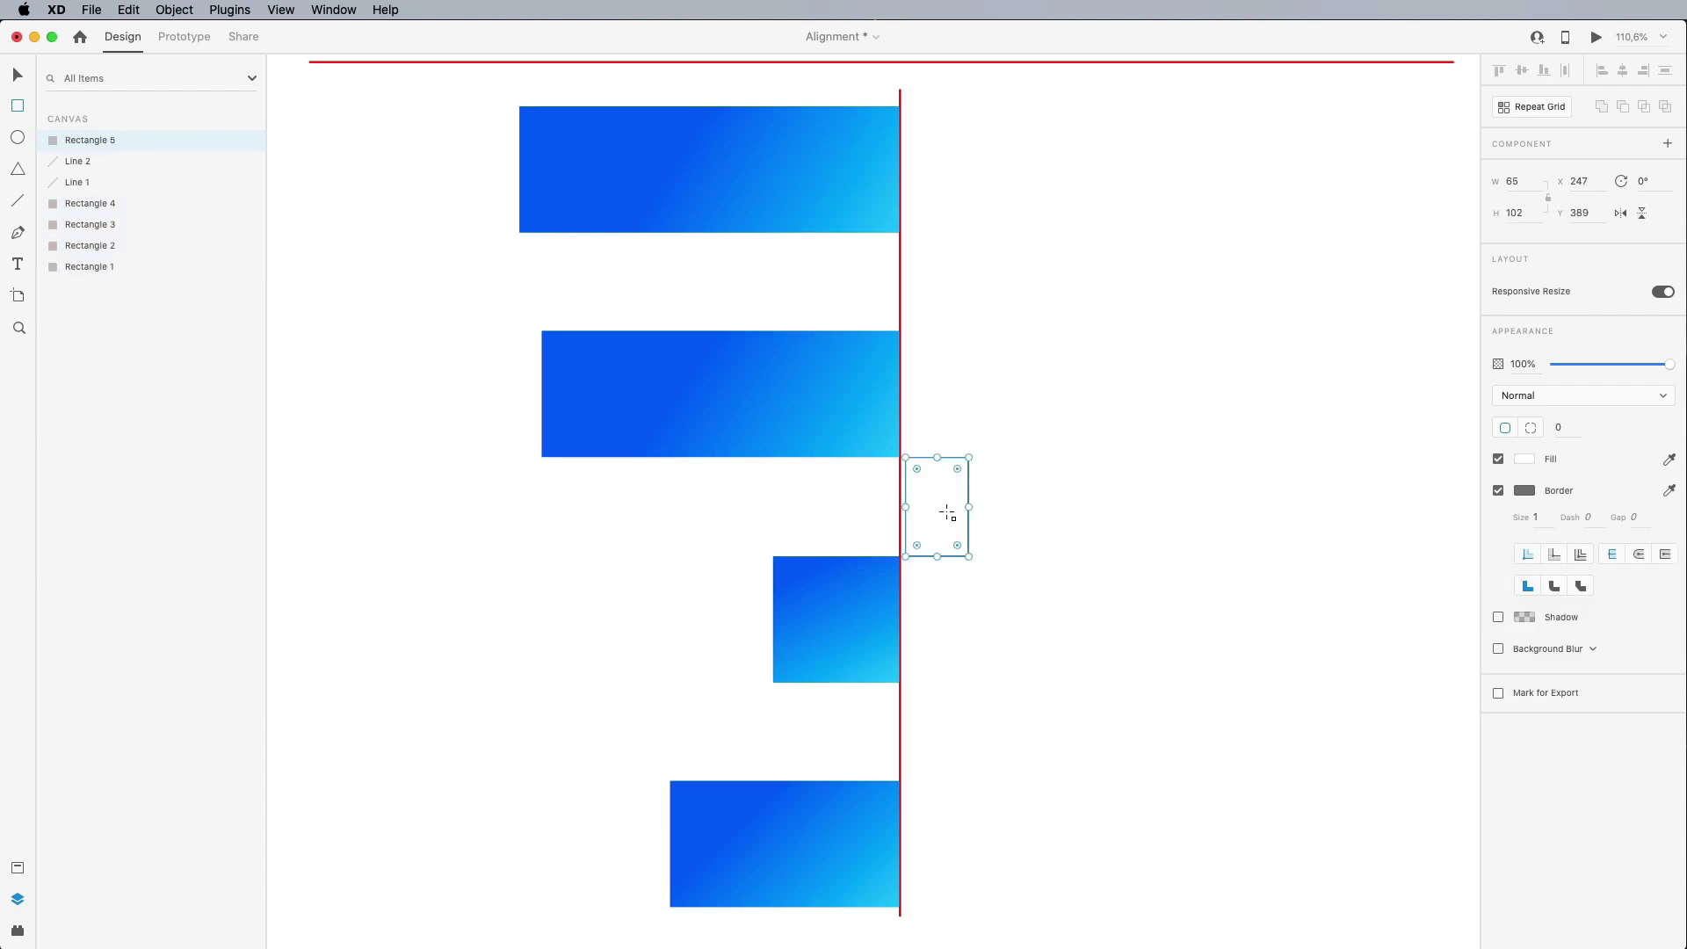
left_click_drag(946, 494, 951, 720)
key("Delete")
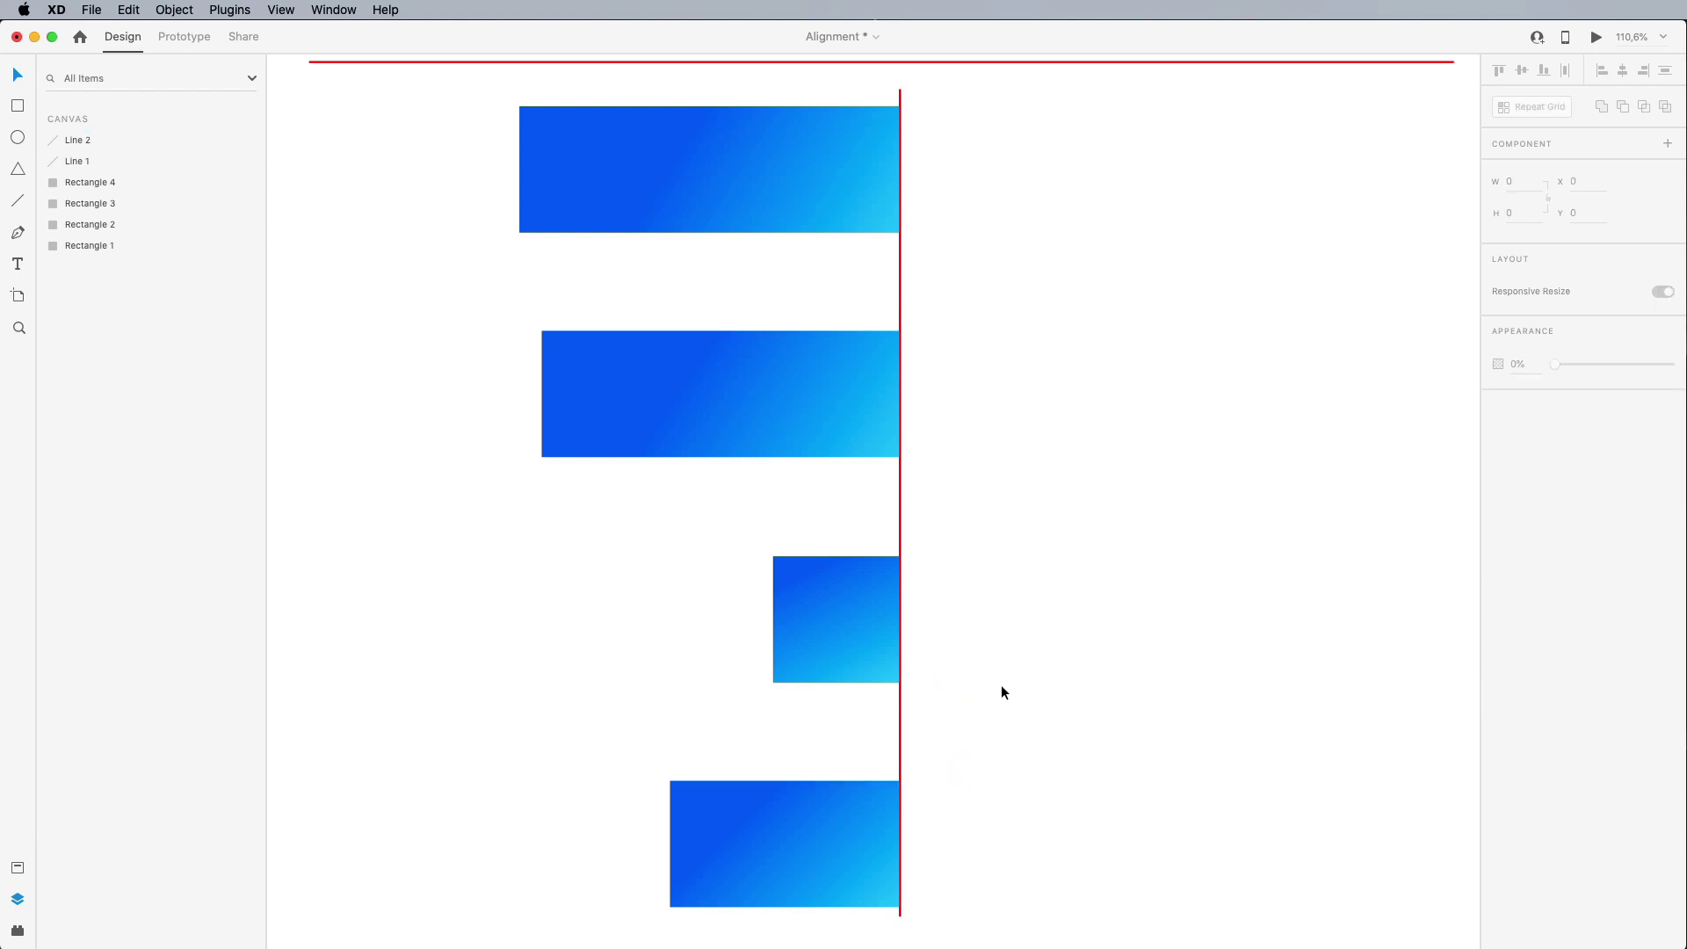
Step: Draw a rectangle about 72 × 33 beside the vertical red line and scatter six duplicates of it unevenly below
key("r")
mouse_move(968, 205)
left_mouse_down()
mouse_move(1043, 251)
mouse_move(1039, 236)
left_mouse_up()
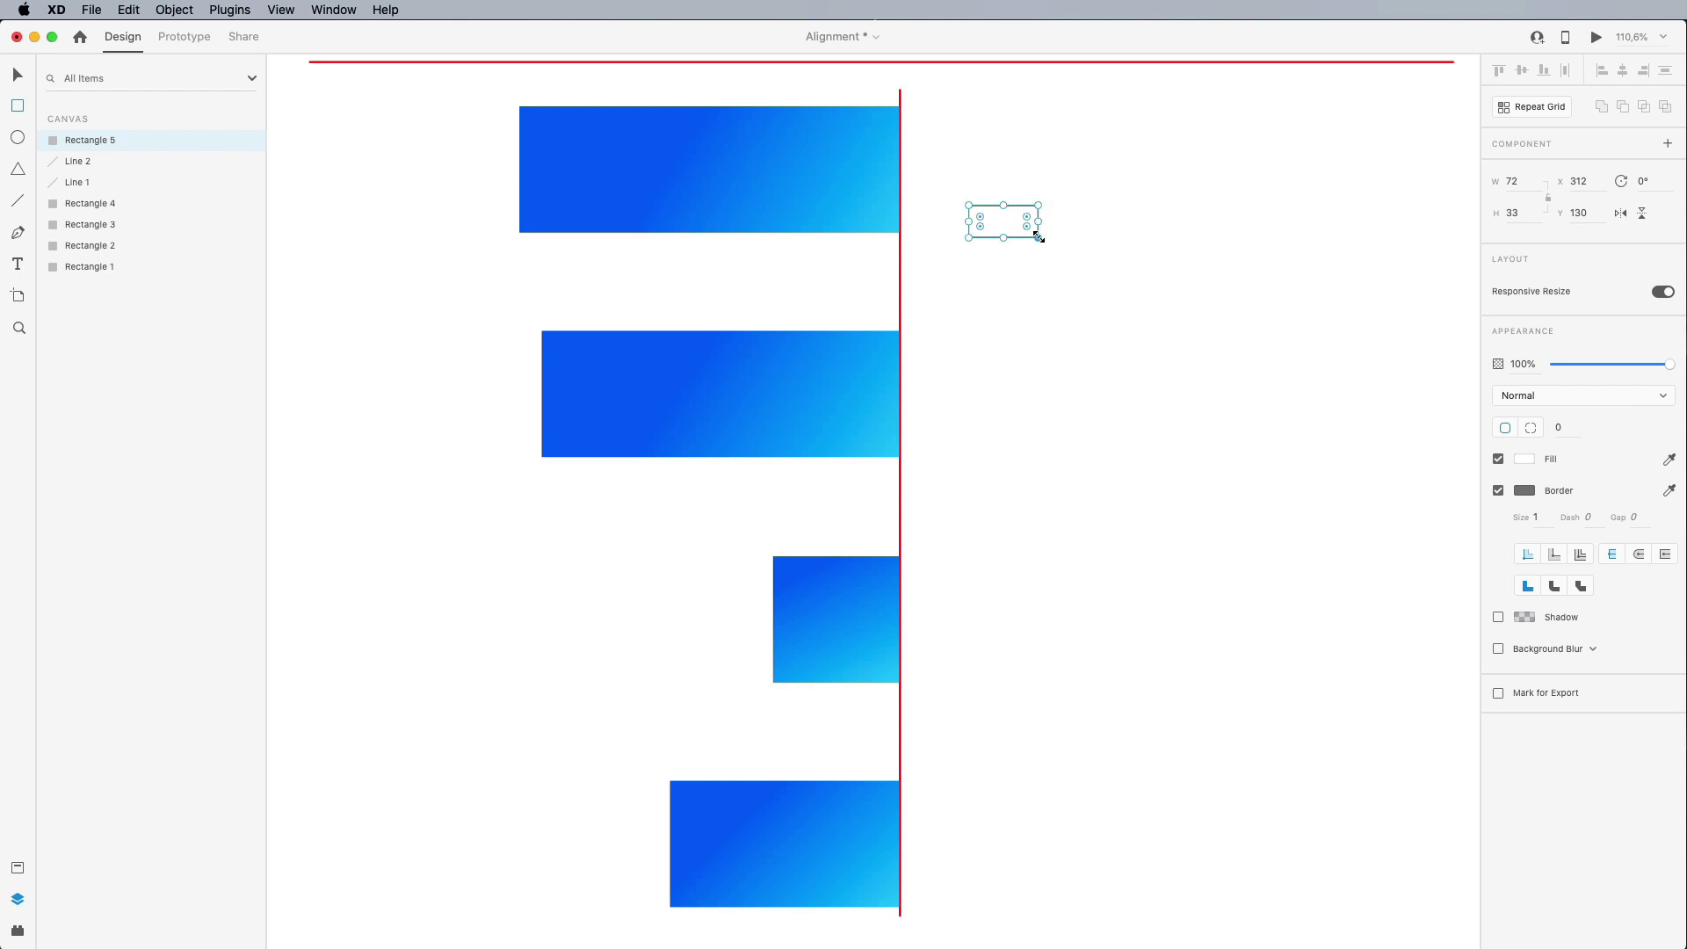
key("v")
scroll(1032, 245, "down", 2)
scroll(1028, 248, "up", 3)
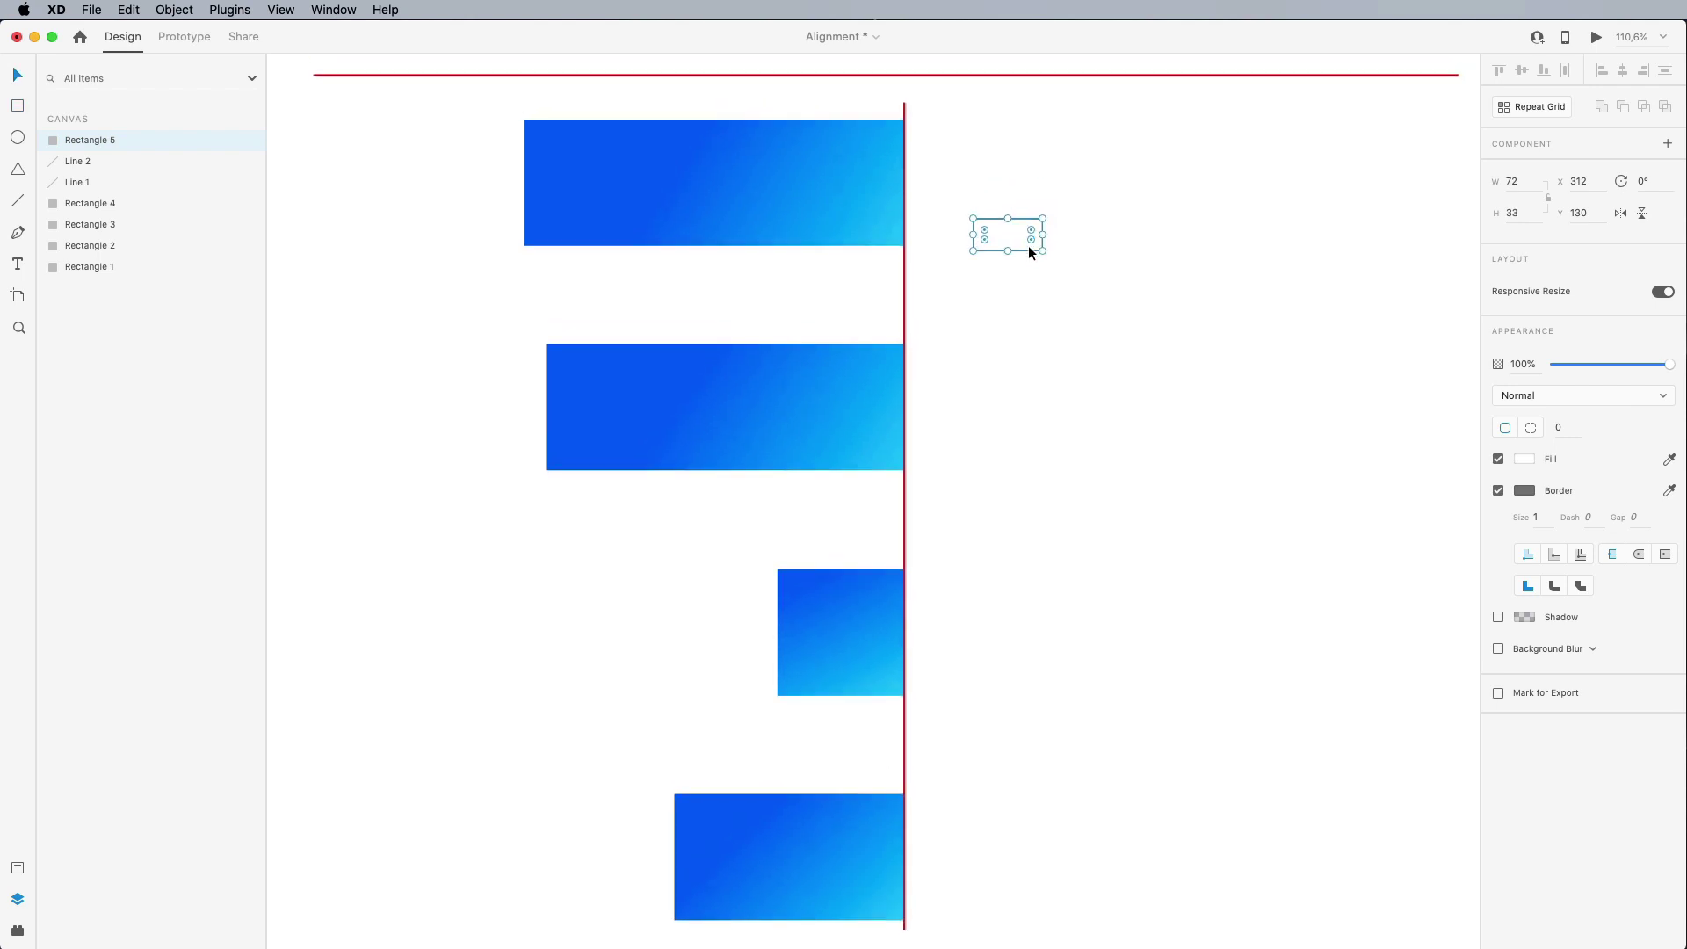
key("super+d")
key("super+d")
left_click_drag(1019, 232, 1039, 308)
key("super+d")
left_click_drag(1032, 373, 1015, 731)
key("super+d")
key("super+d")
key("super+d")
scroll(1023, 735, "down", 1)
Step: Distribute the seven small outlined rectangles vertically and centre them horizontally, and delete them
left_click_drag(1108, 176, 1026, 821)
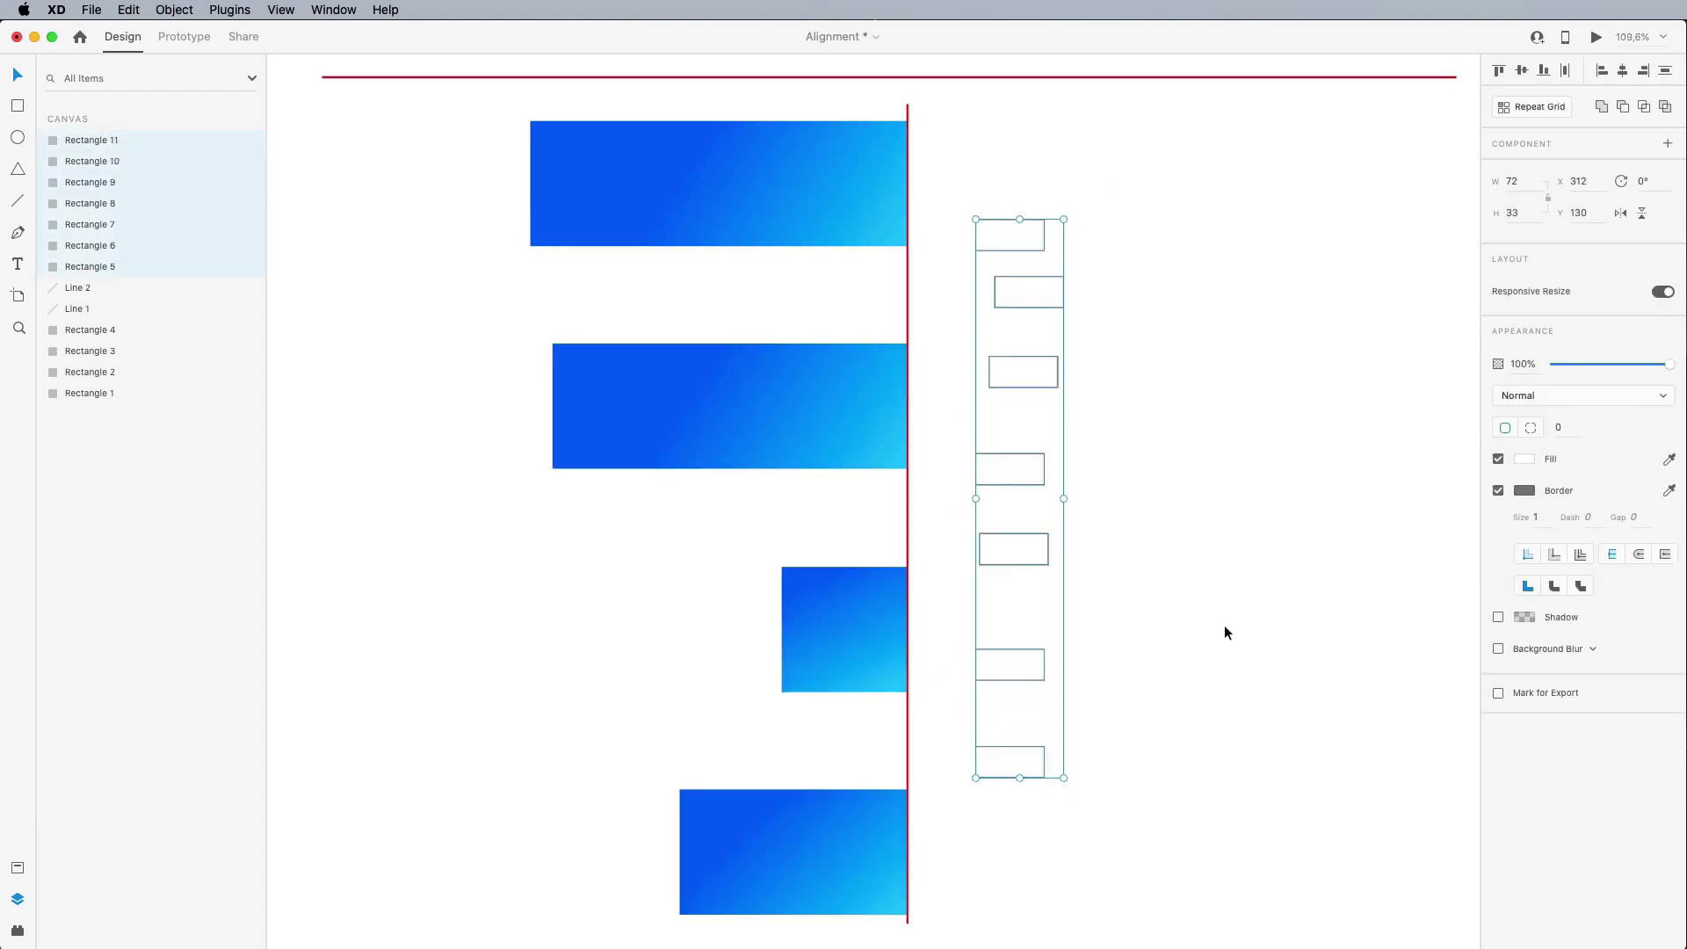
left_click(1664, 71)
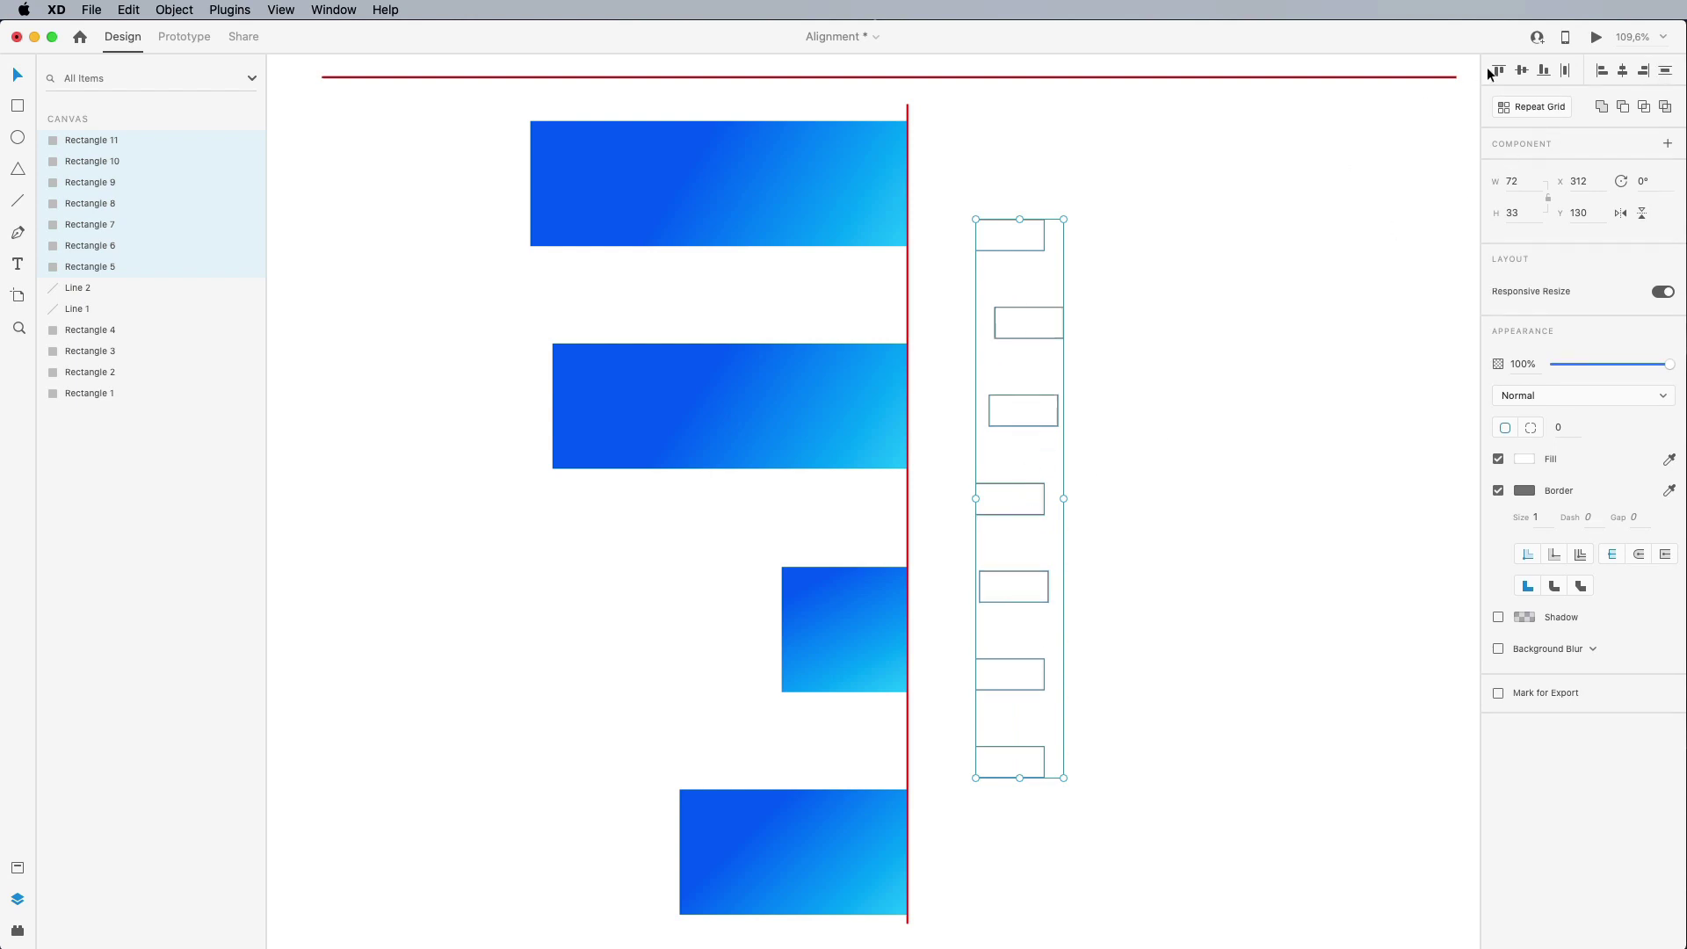
left_click(1624, 71)
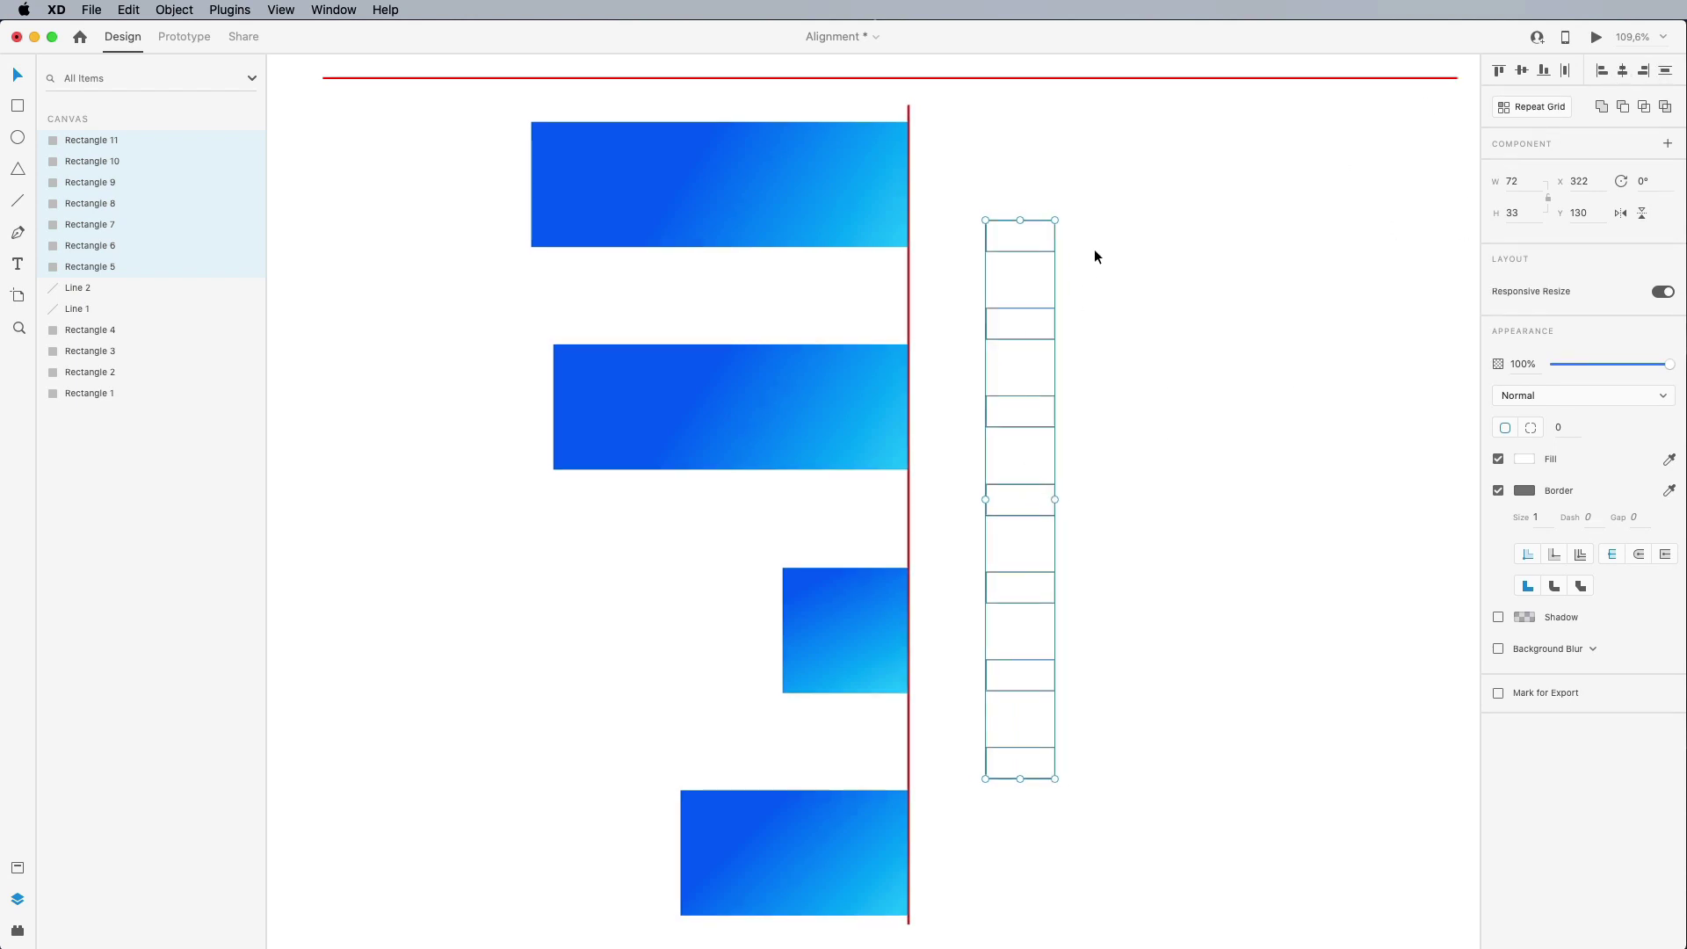
key("Delete")
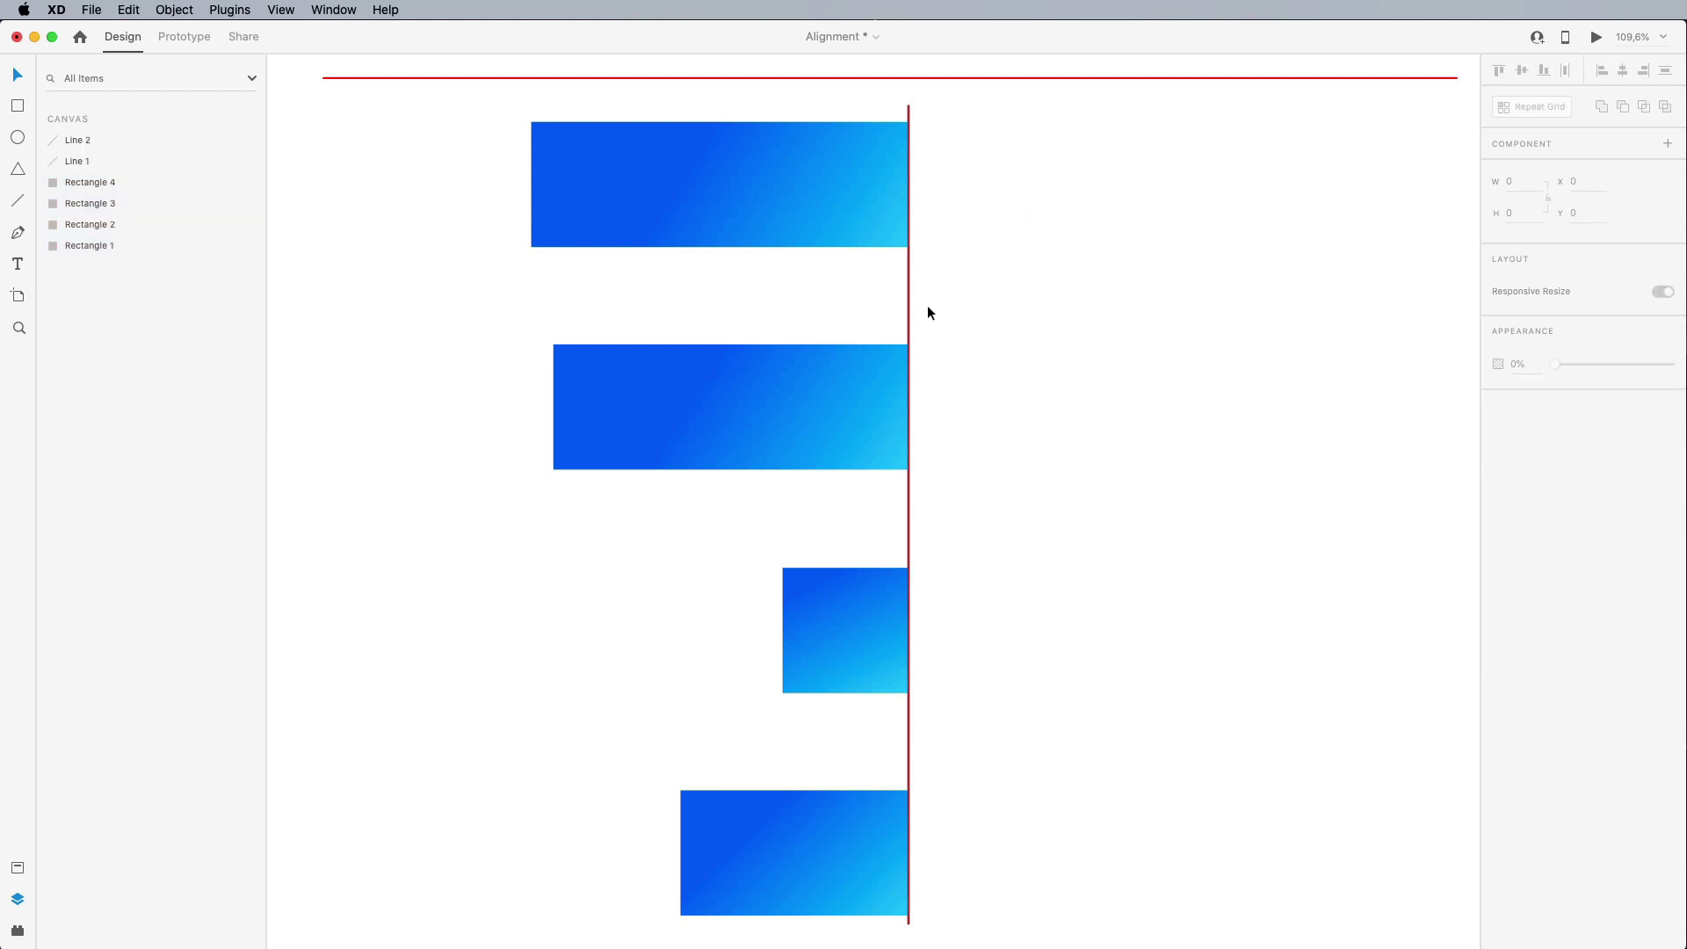
Step: Move the vertical red line to X -385.5, rotate the four blue rectangles to -90° and shift them to X -189.5, Y 247.5
left_click_drag(910, 303, 298, 276)
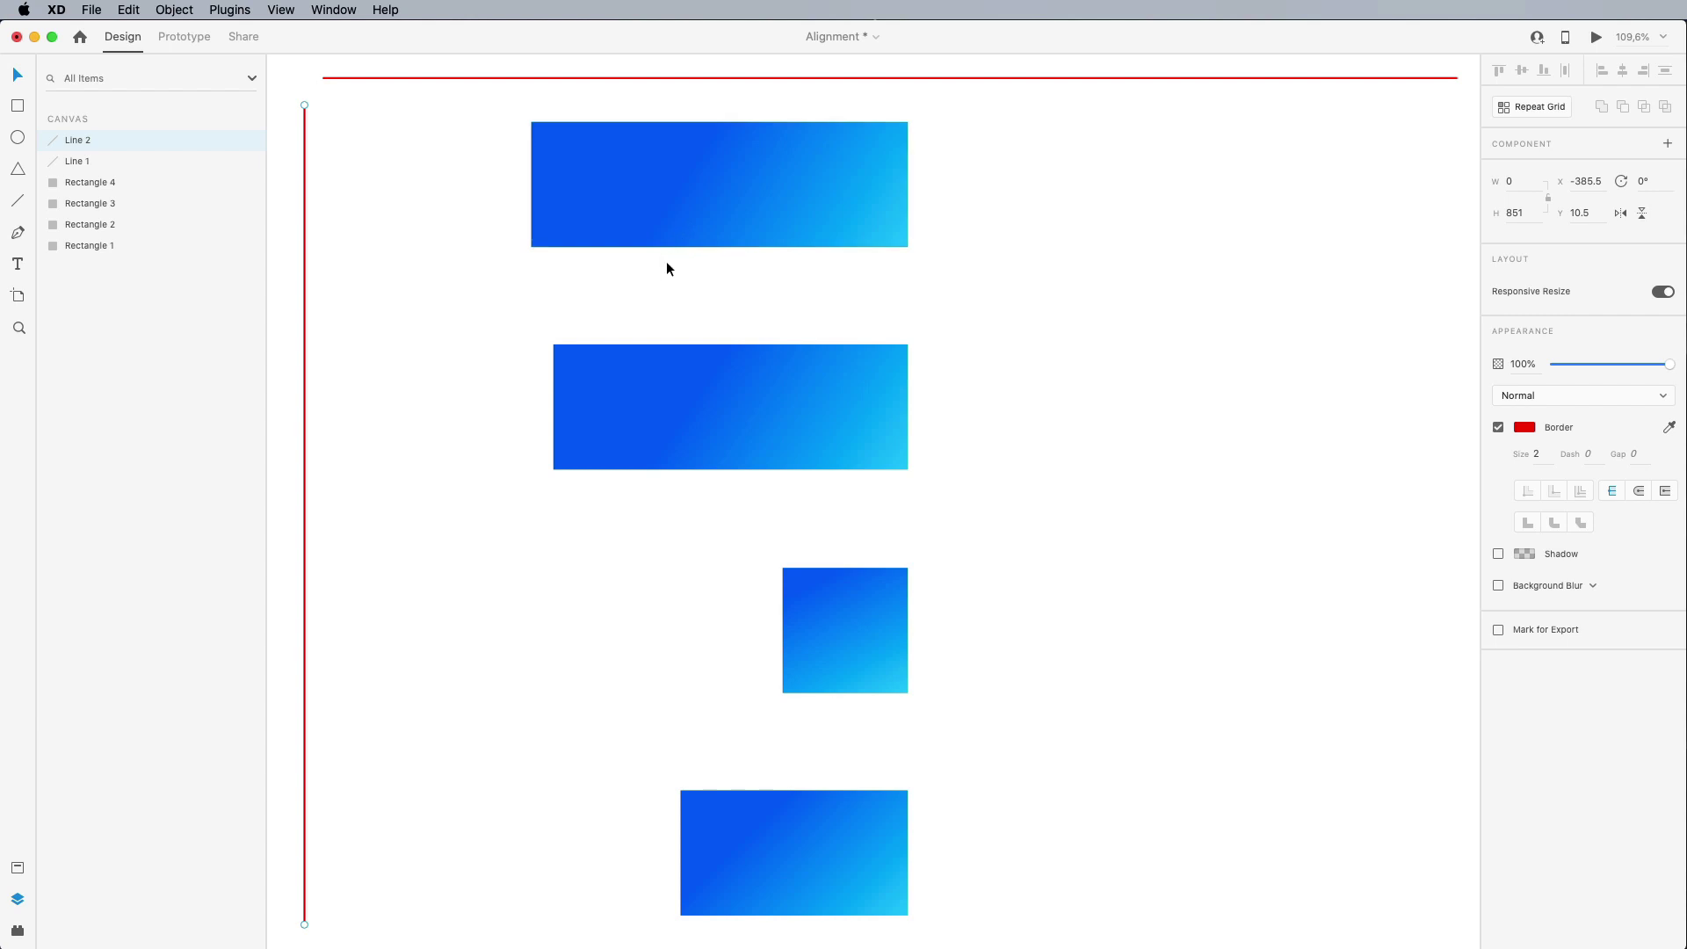
left_click_drag(519, 187, 1100, 319)
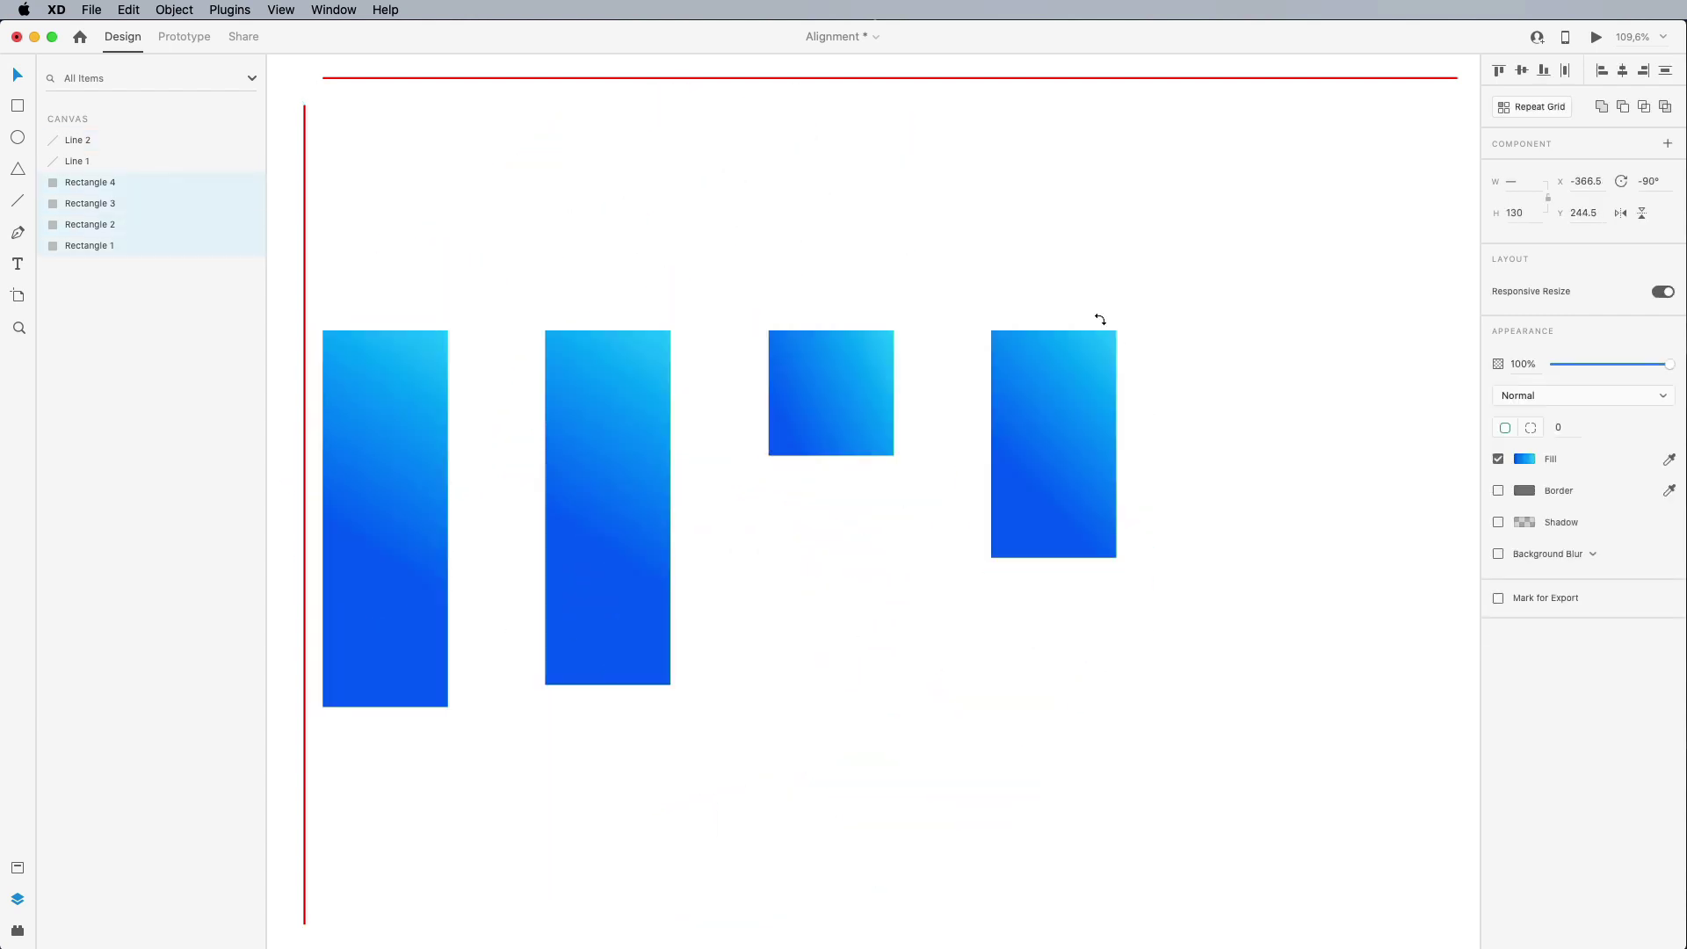
left_click_drag(594, 434, 758, 440)
left_click(886, 214)
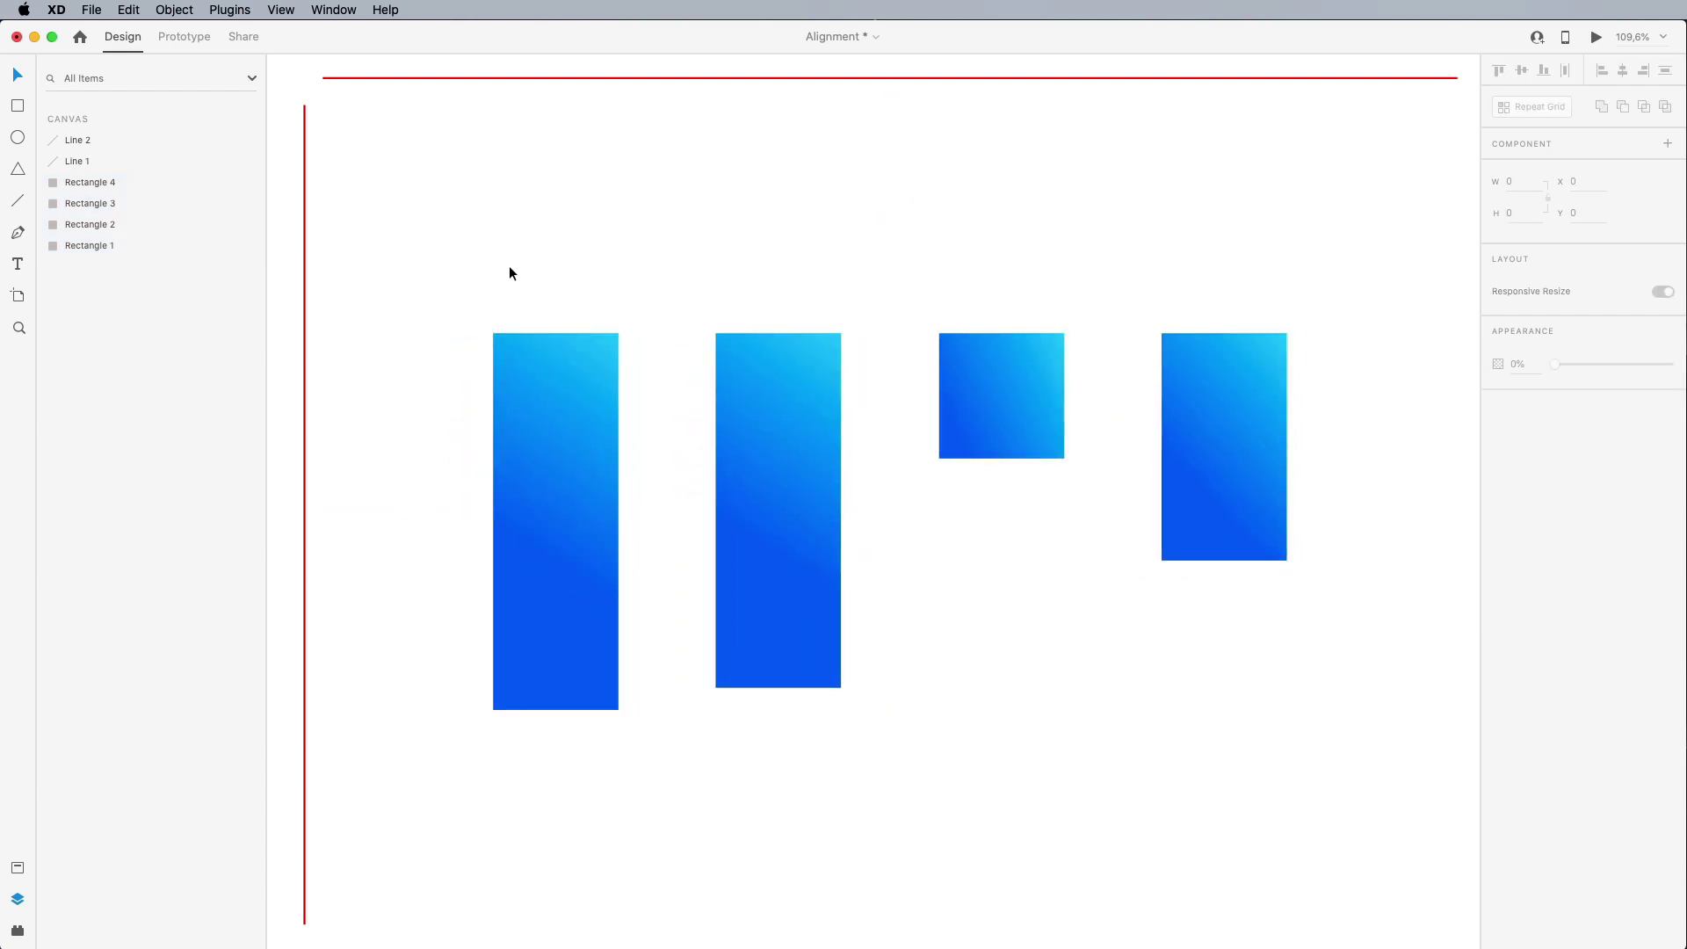
Step: Align the four upright rectangles to their vertical middles and move the horizontal red line through them at Y 443.5
left_click_drag(485, 275, 1346, 649)
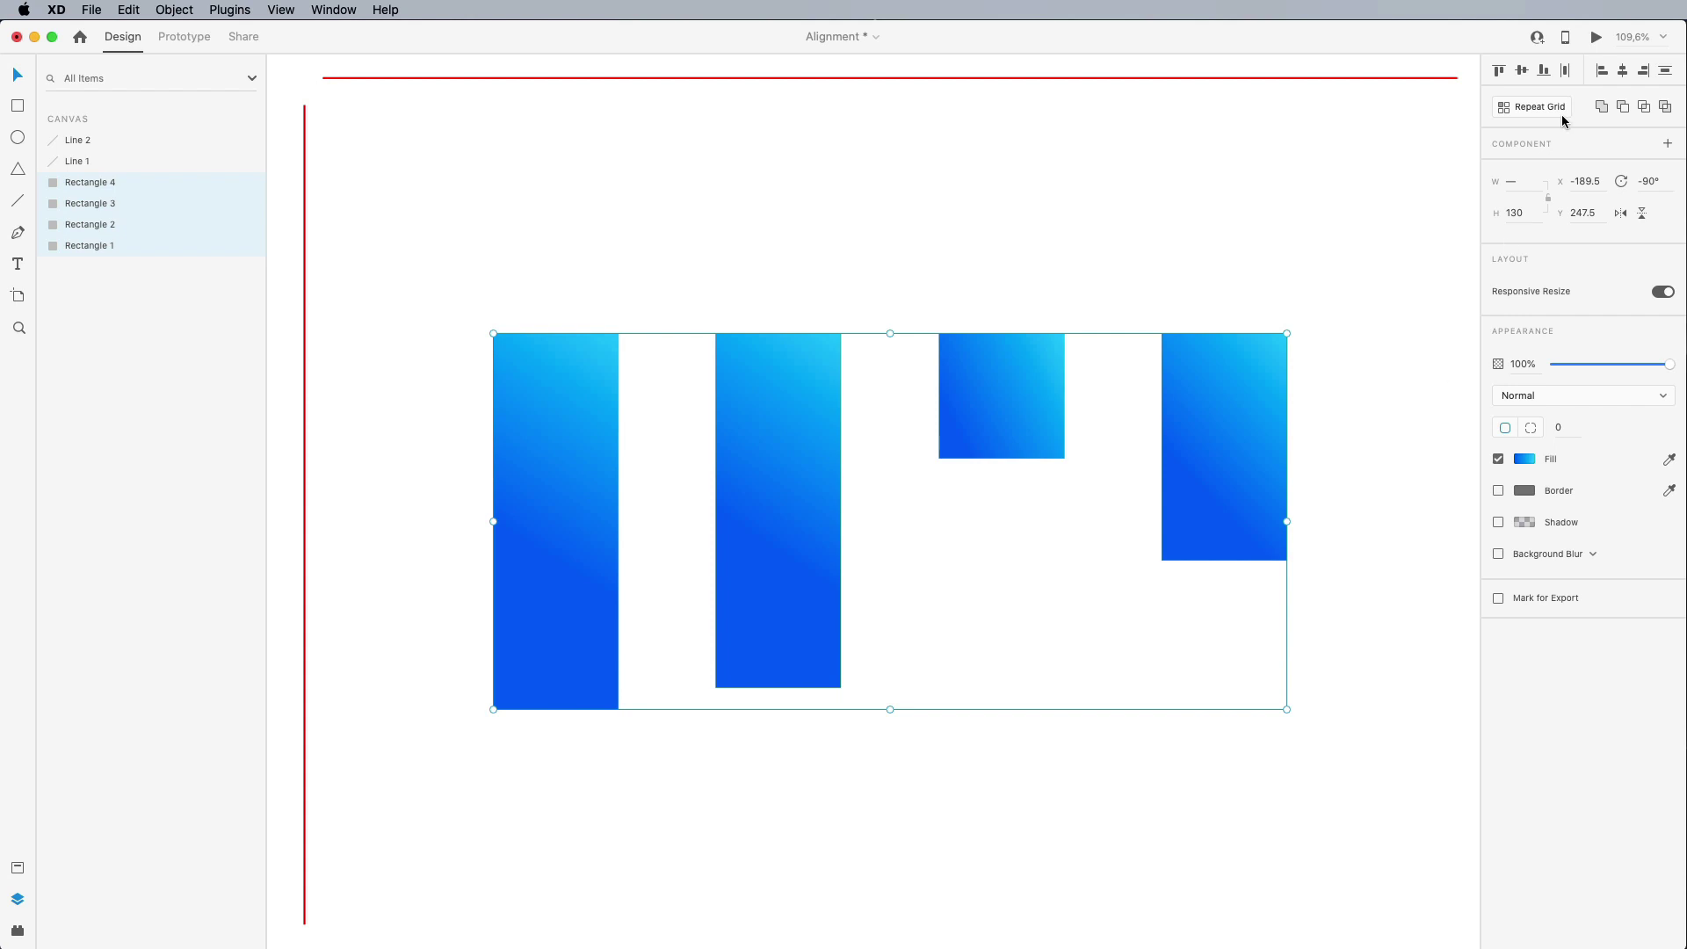
left_click(1525, 73)
left_click(928, 172)
left_click_drag(925, 79, 915, 522)
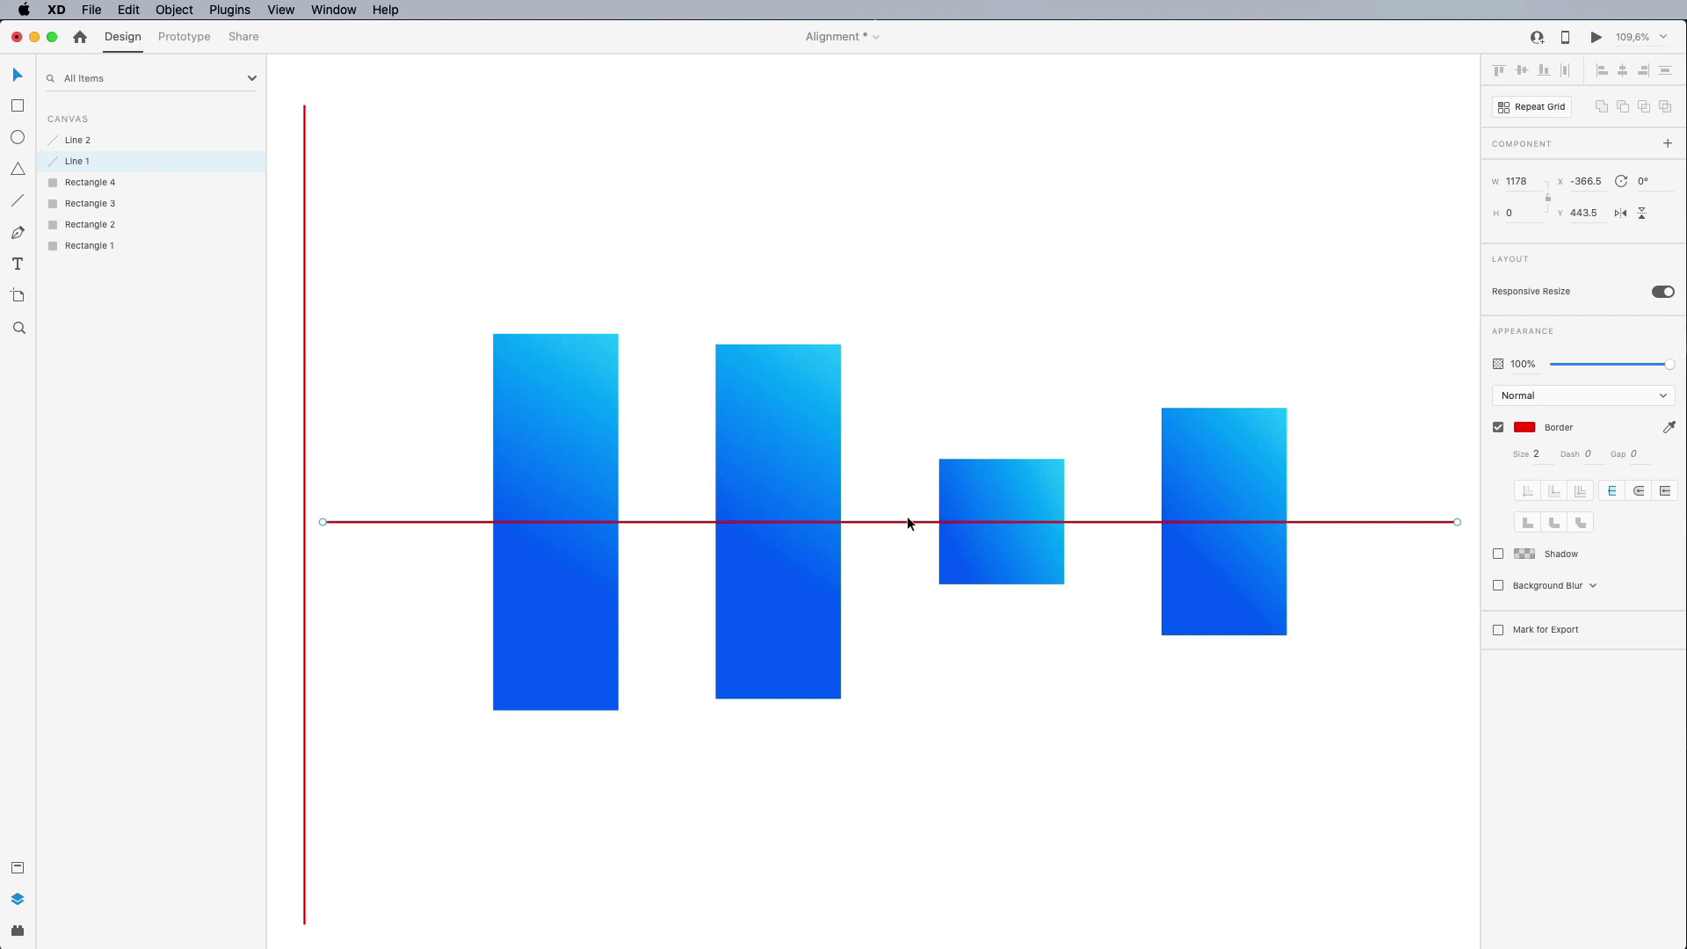
Step: Align the four upright rectangles to their bottom edges and move the horizontal red line beneath them at Y 639.5
left_click_drag(522, 293, 1299, 487)
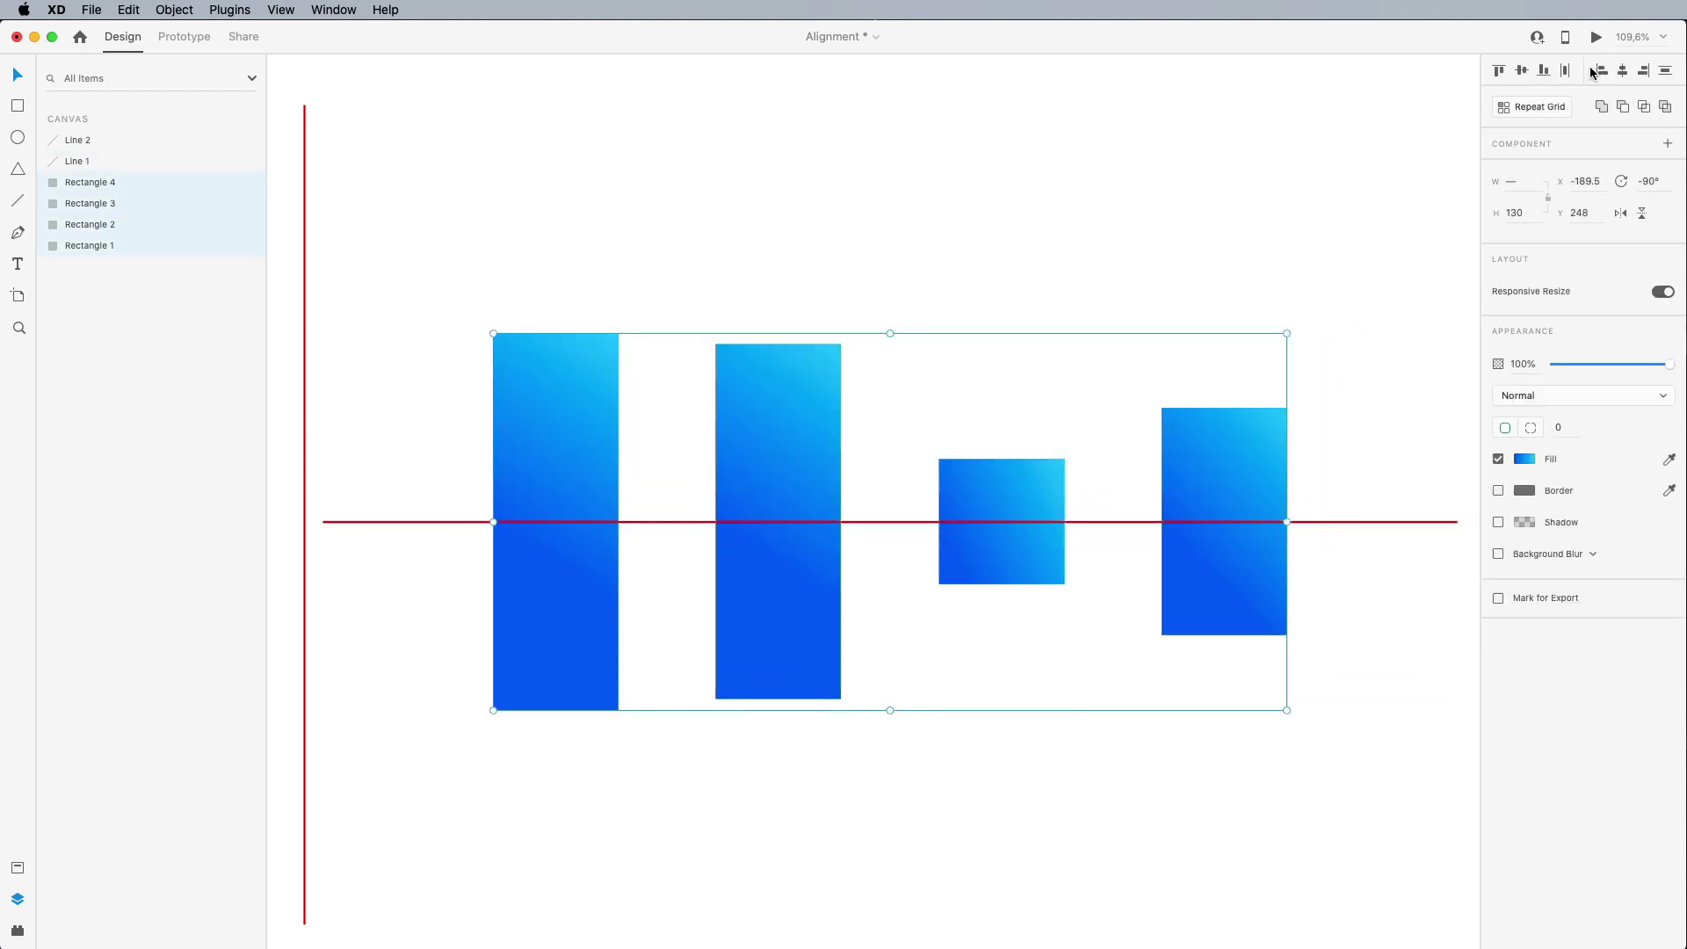
left_click(1545, 72)
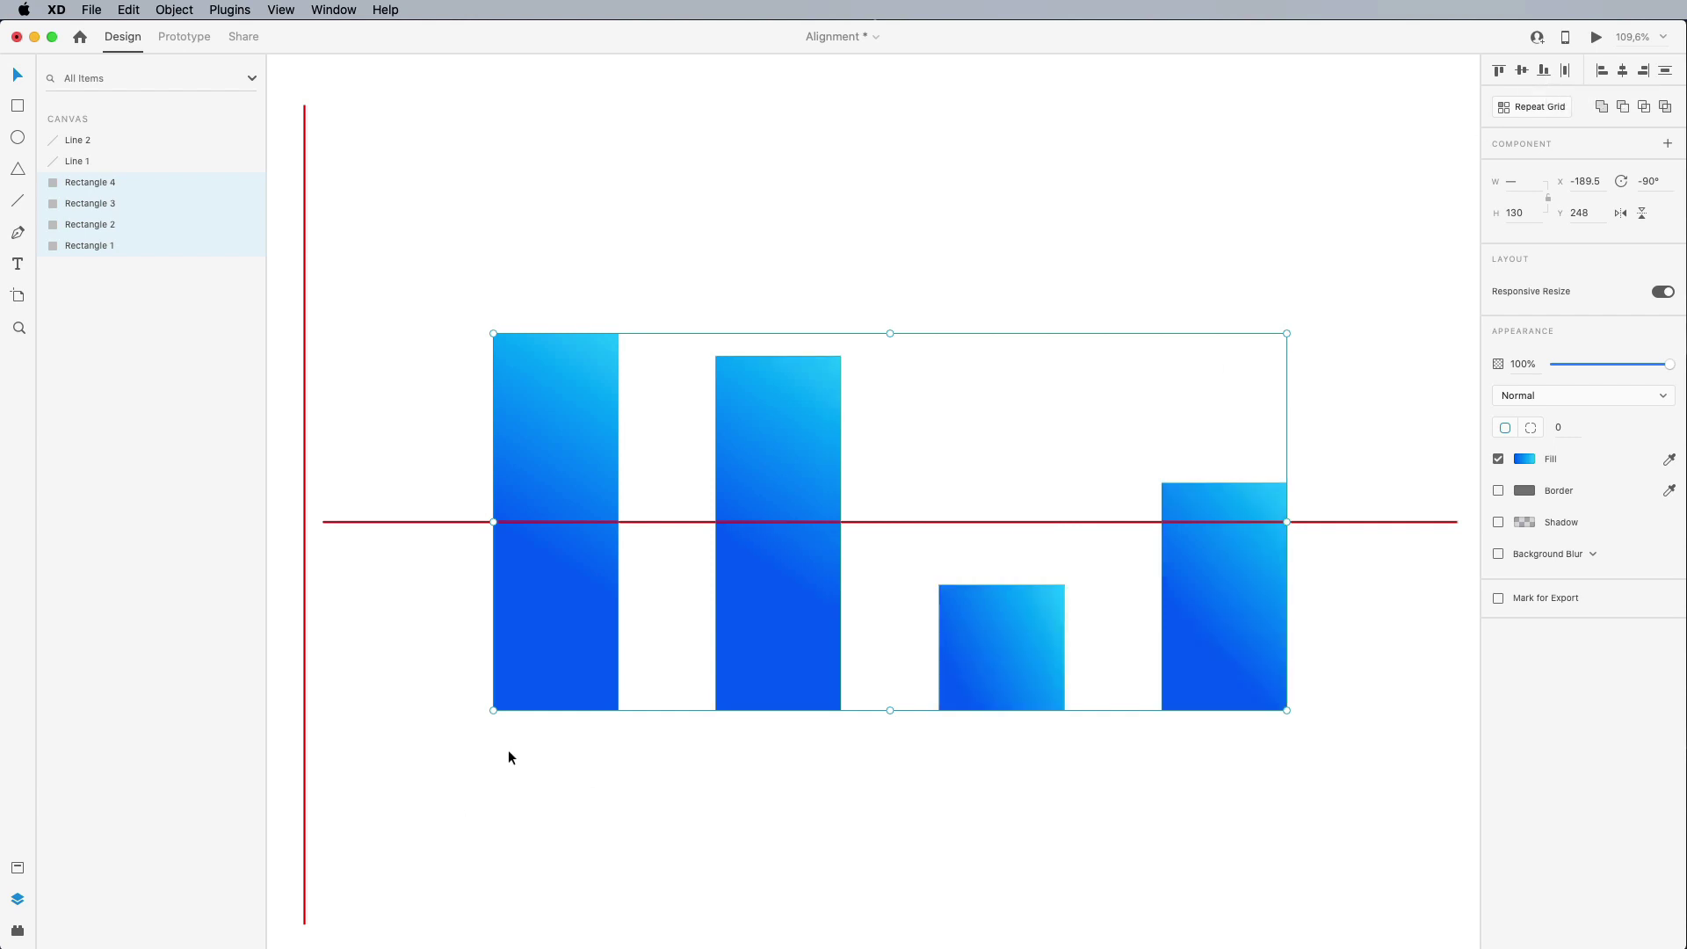
left_click_drag(453, 522, 483, 710)
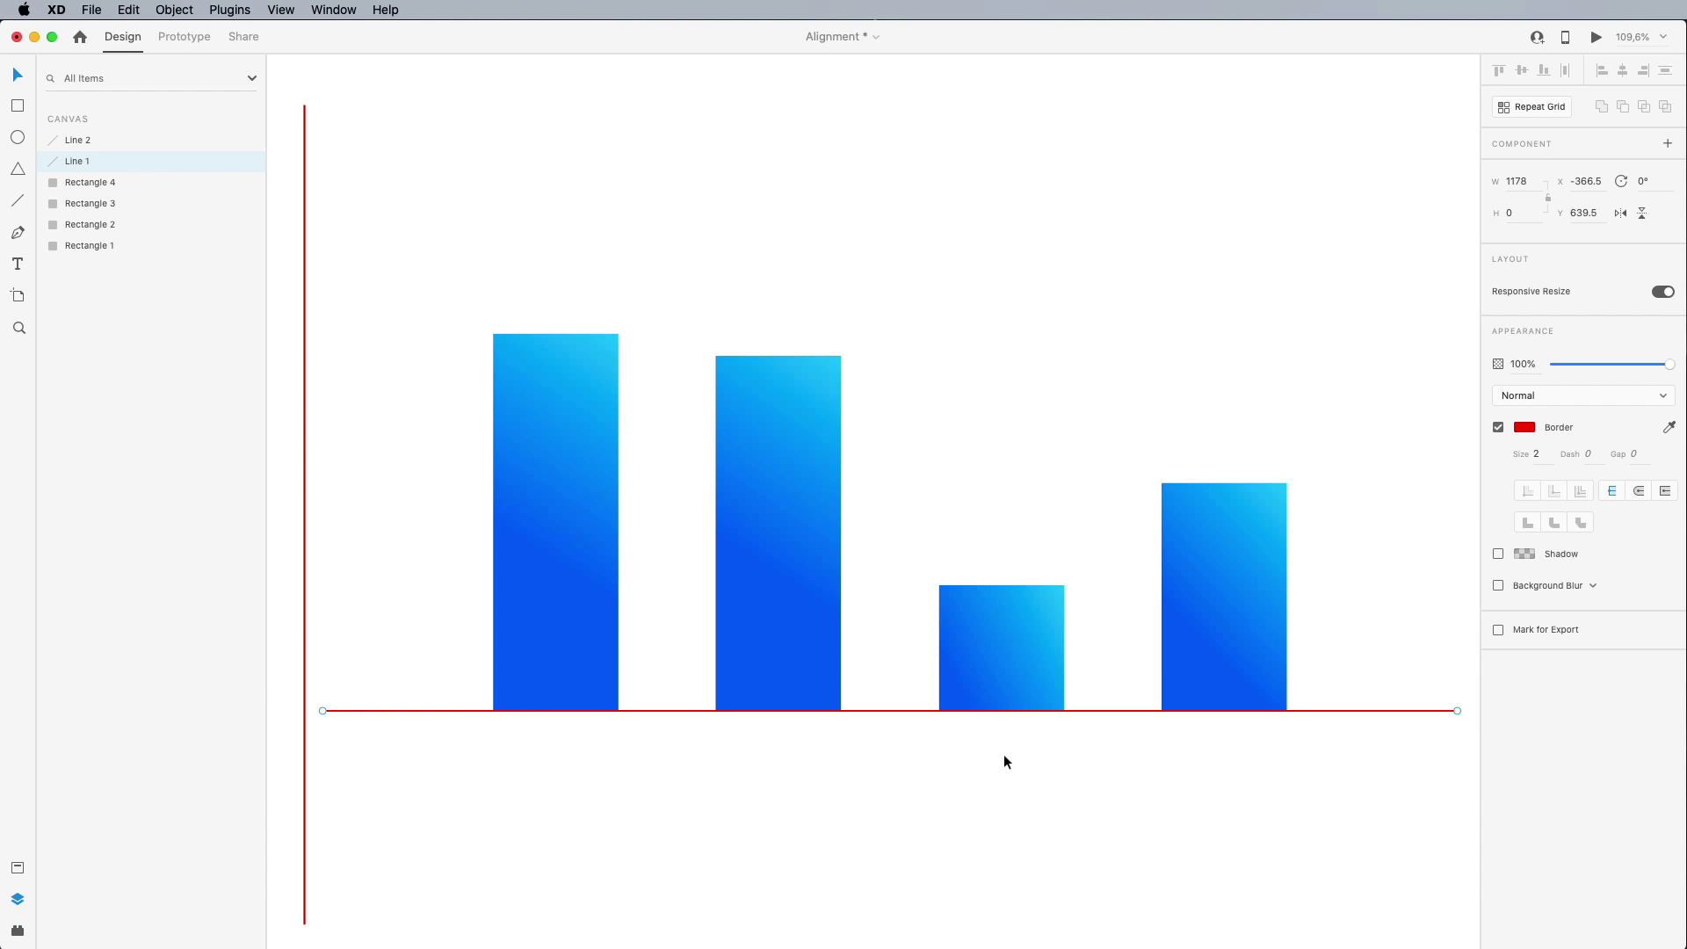
Step: Align the four upright rectangles to their top edges, move the horizontal red line onto that edge at Y 248.5 and deselect it
left_click_drag(443, 364, 1310, 625)
left_click(1499, 72)
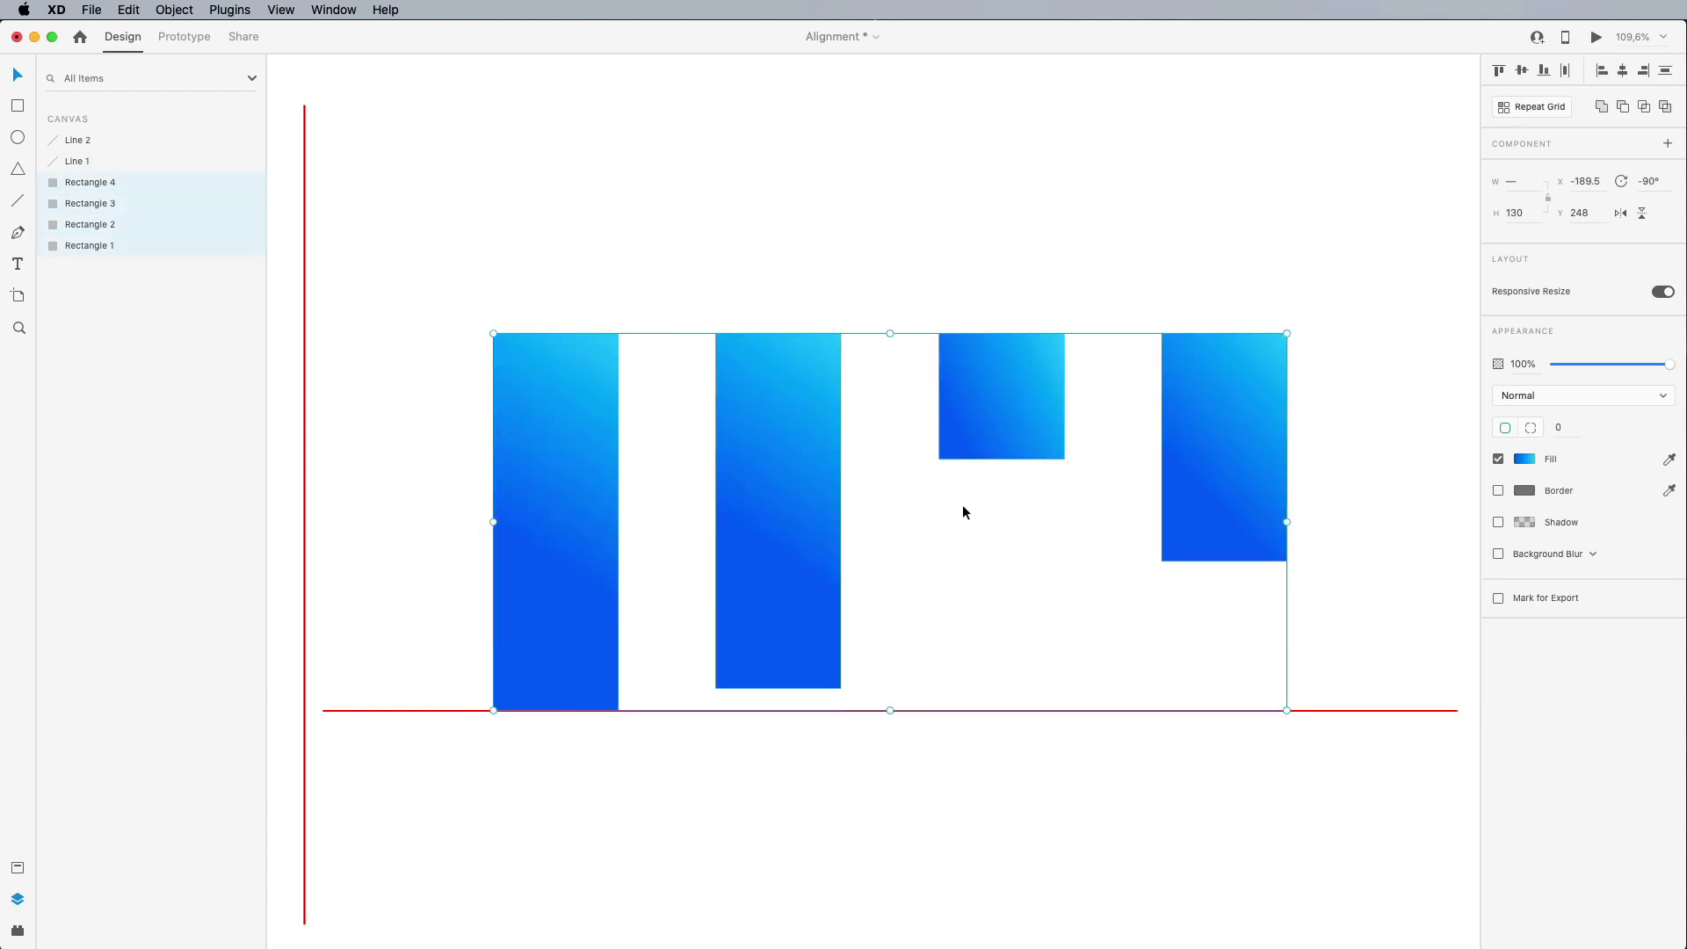
left_click(1091, 724)
left_click_drag(1315, 708, 1290, 332)
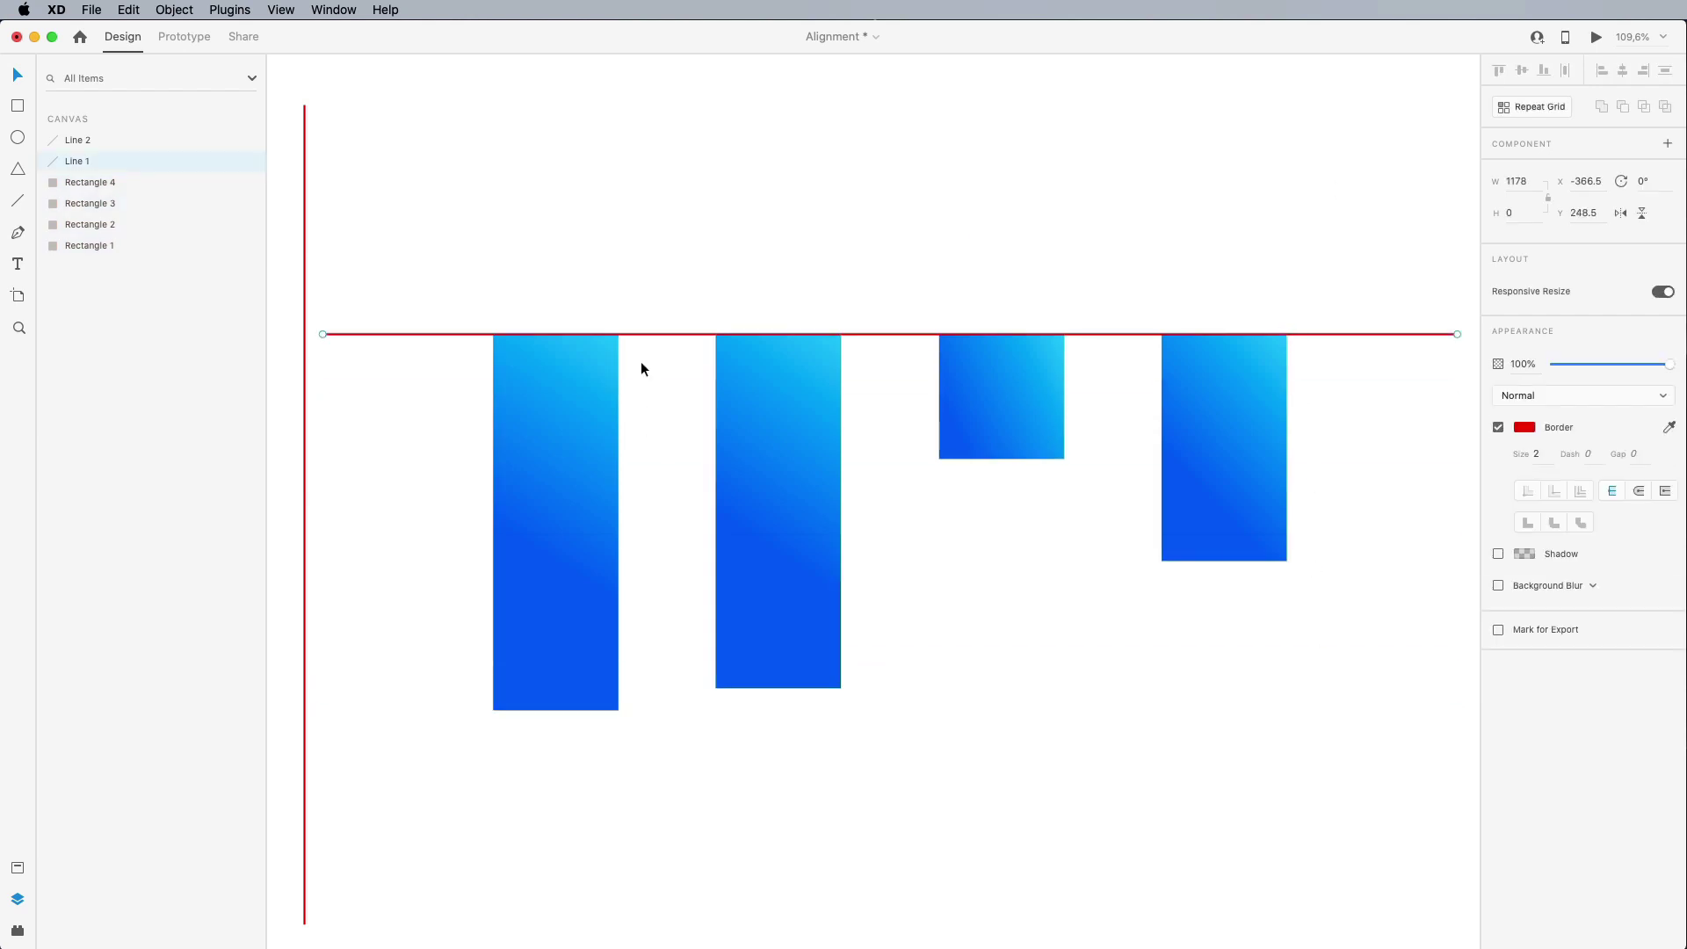
left_click(1063, 260)
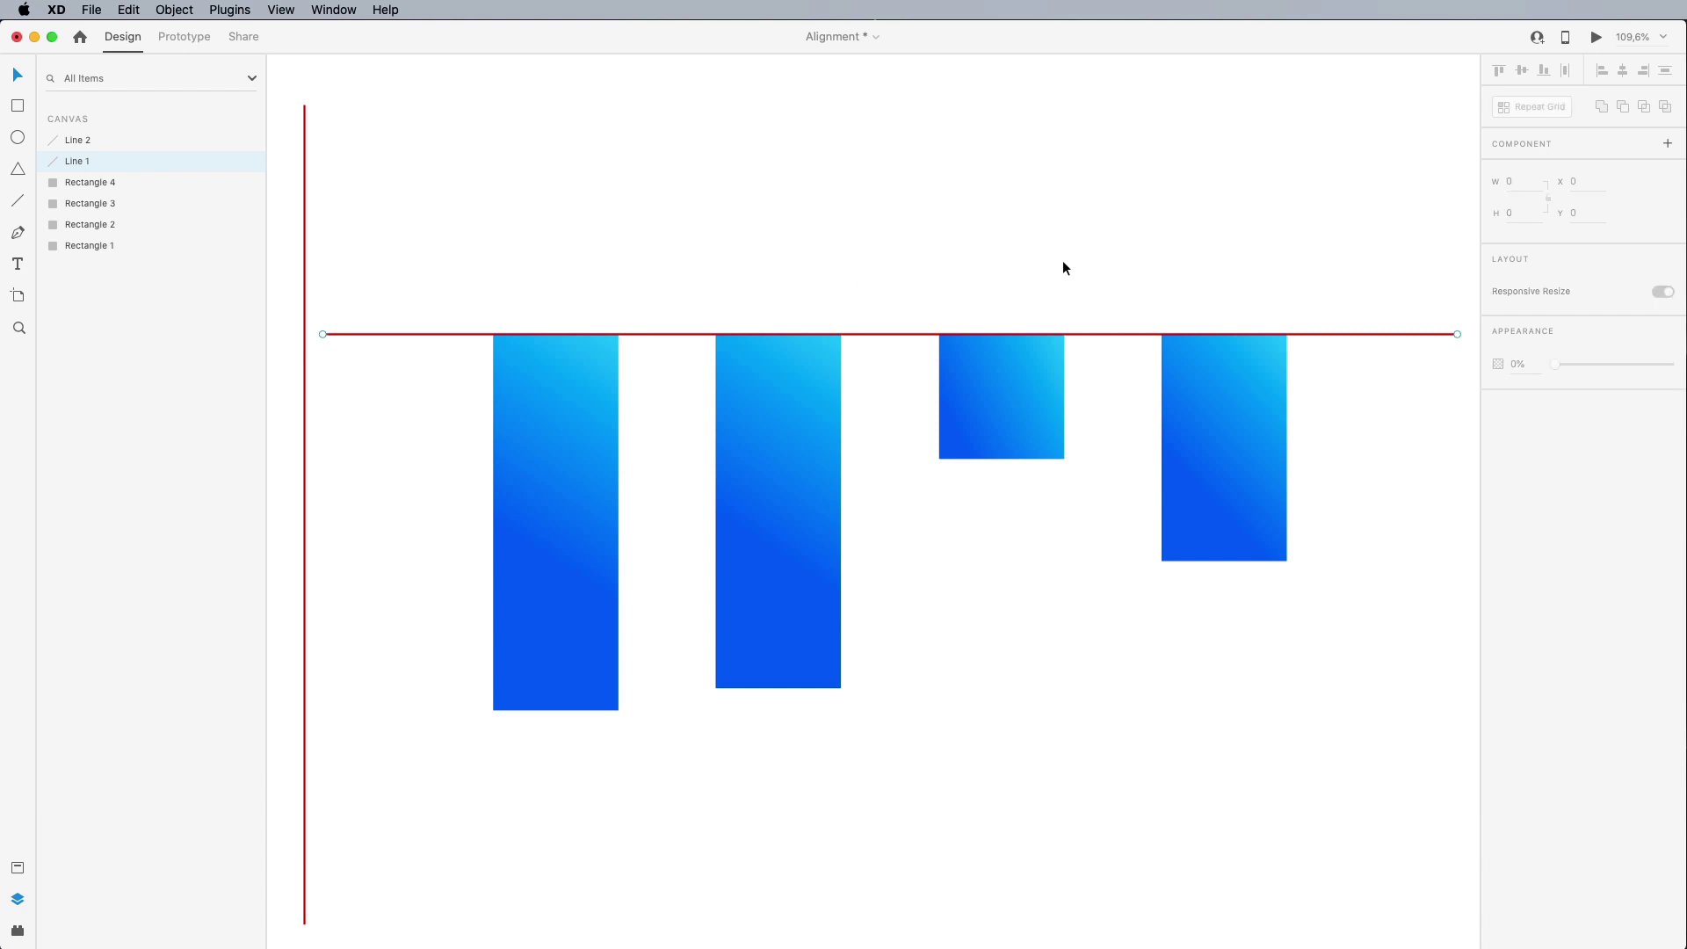
Step: Space the upright rectangles unevenly by moving the first to X -313.5, the third toward the second, and the fourth to X 642.5
left_click(598, 472)
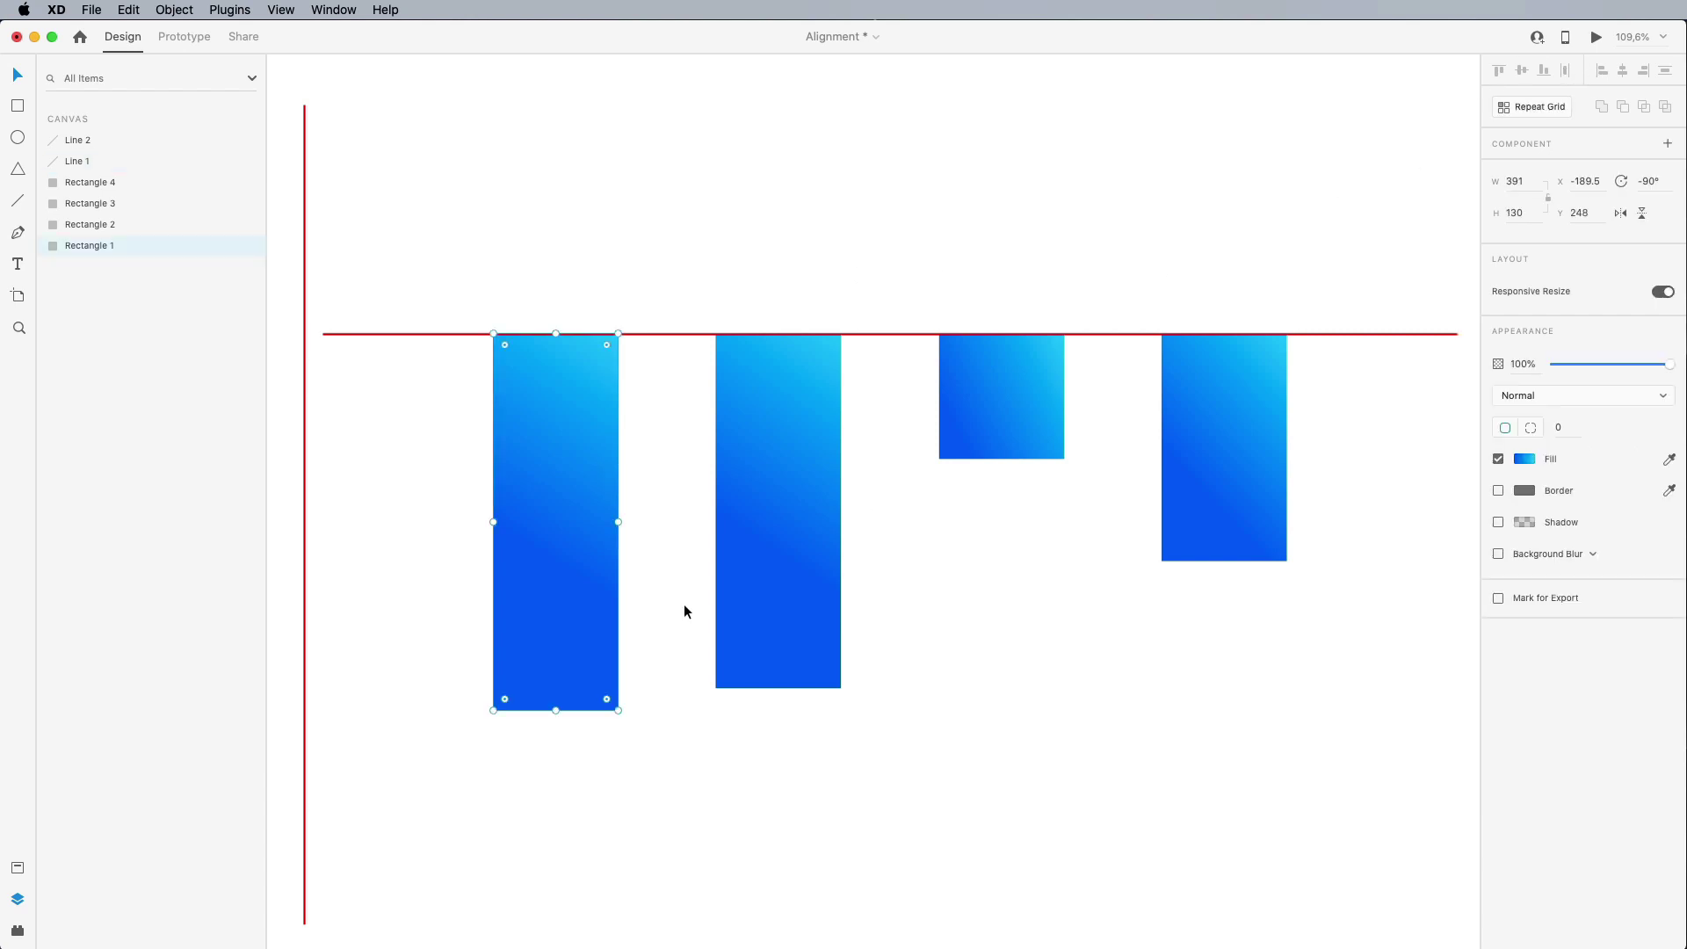
left_click_drag(552, 488, 438, 490)
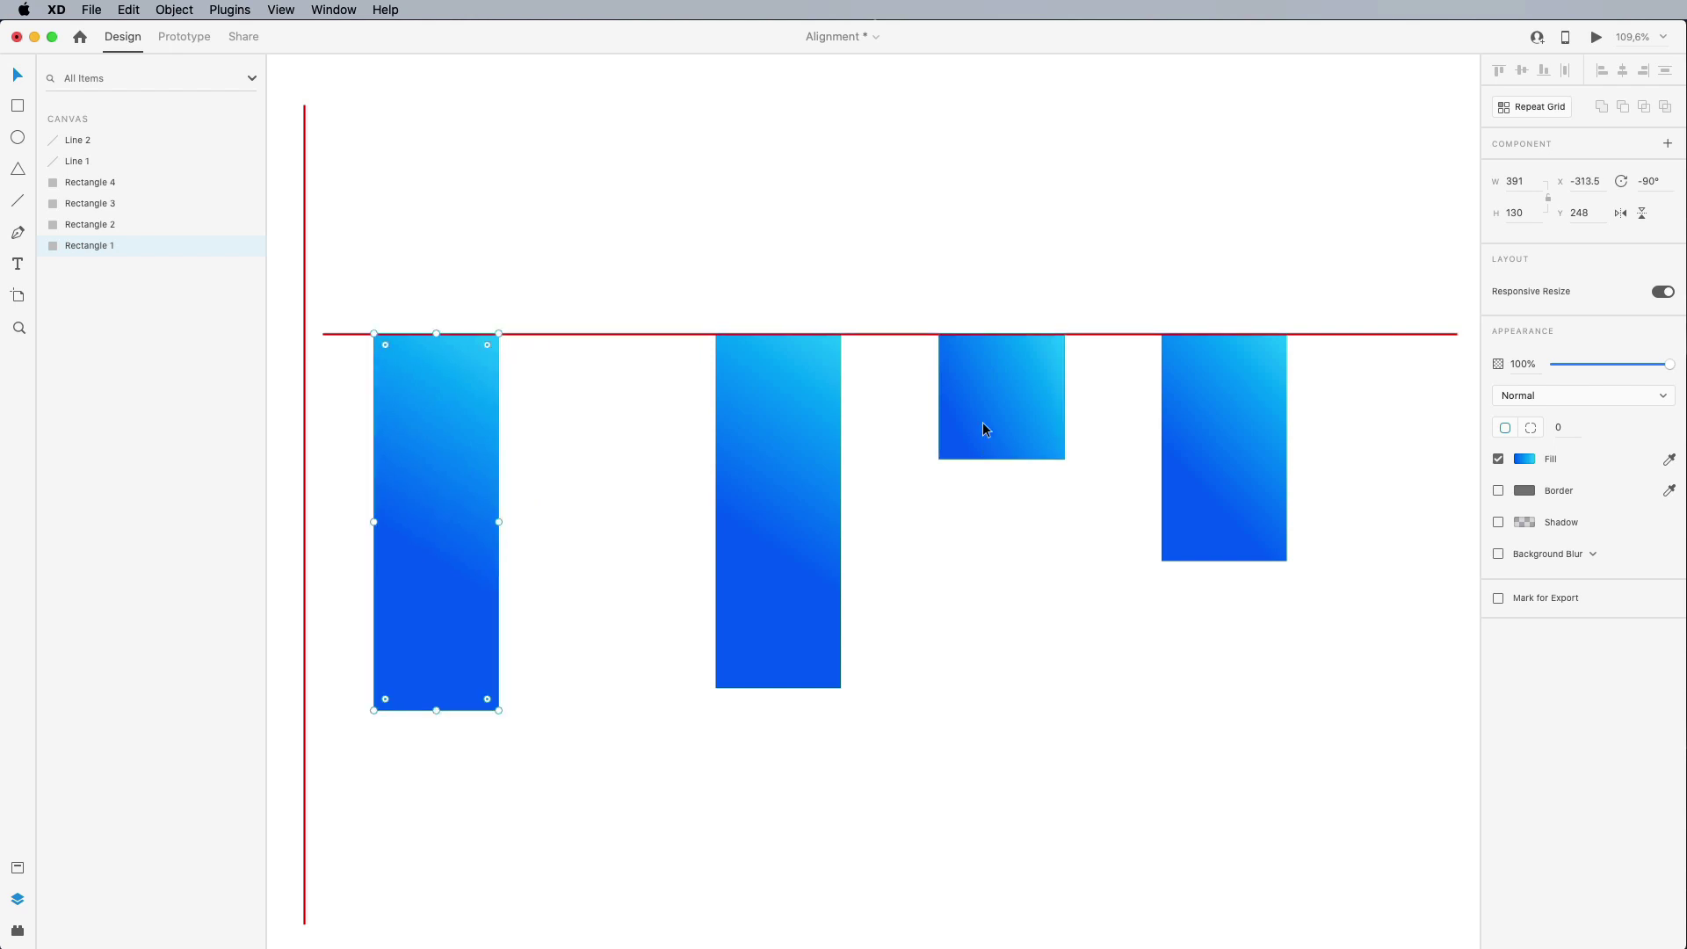
left_click_drag(982, 422, 924, 419)
left_click_drag(1181, 426, 1316, 436)
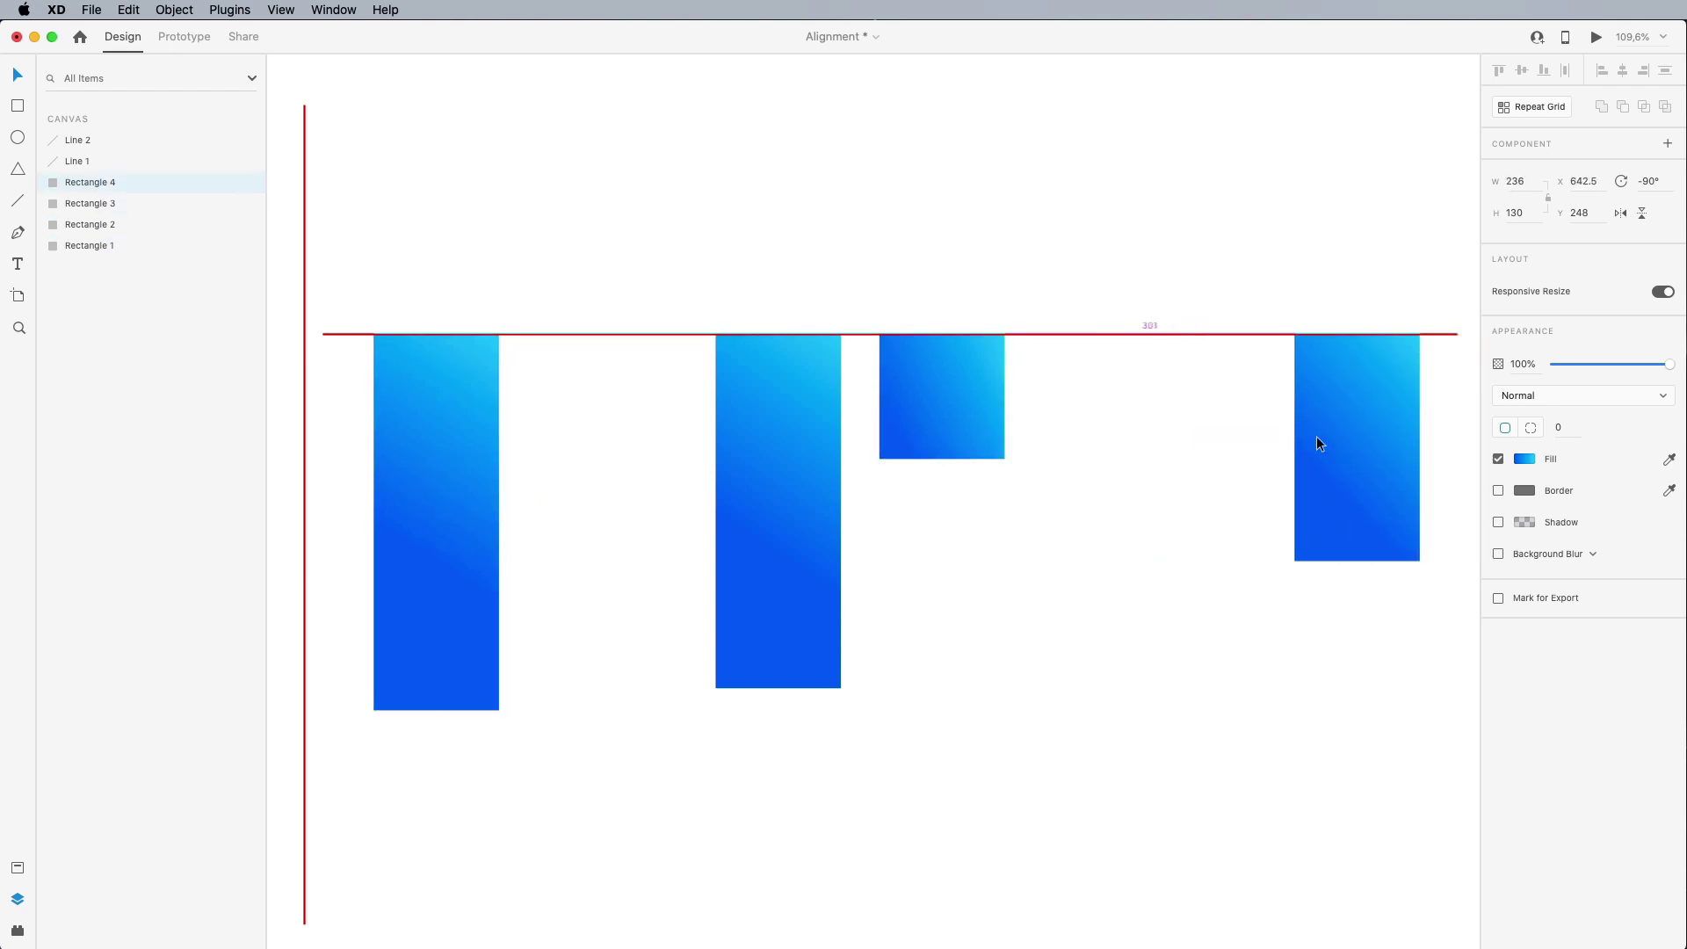
Step: Distribute the four upright blue rectangles horizontally with equal gaps and deselect them
left_click_drag(1358, 751, 402, 390)
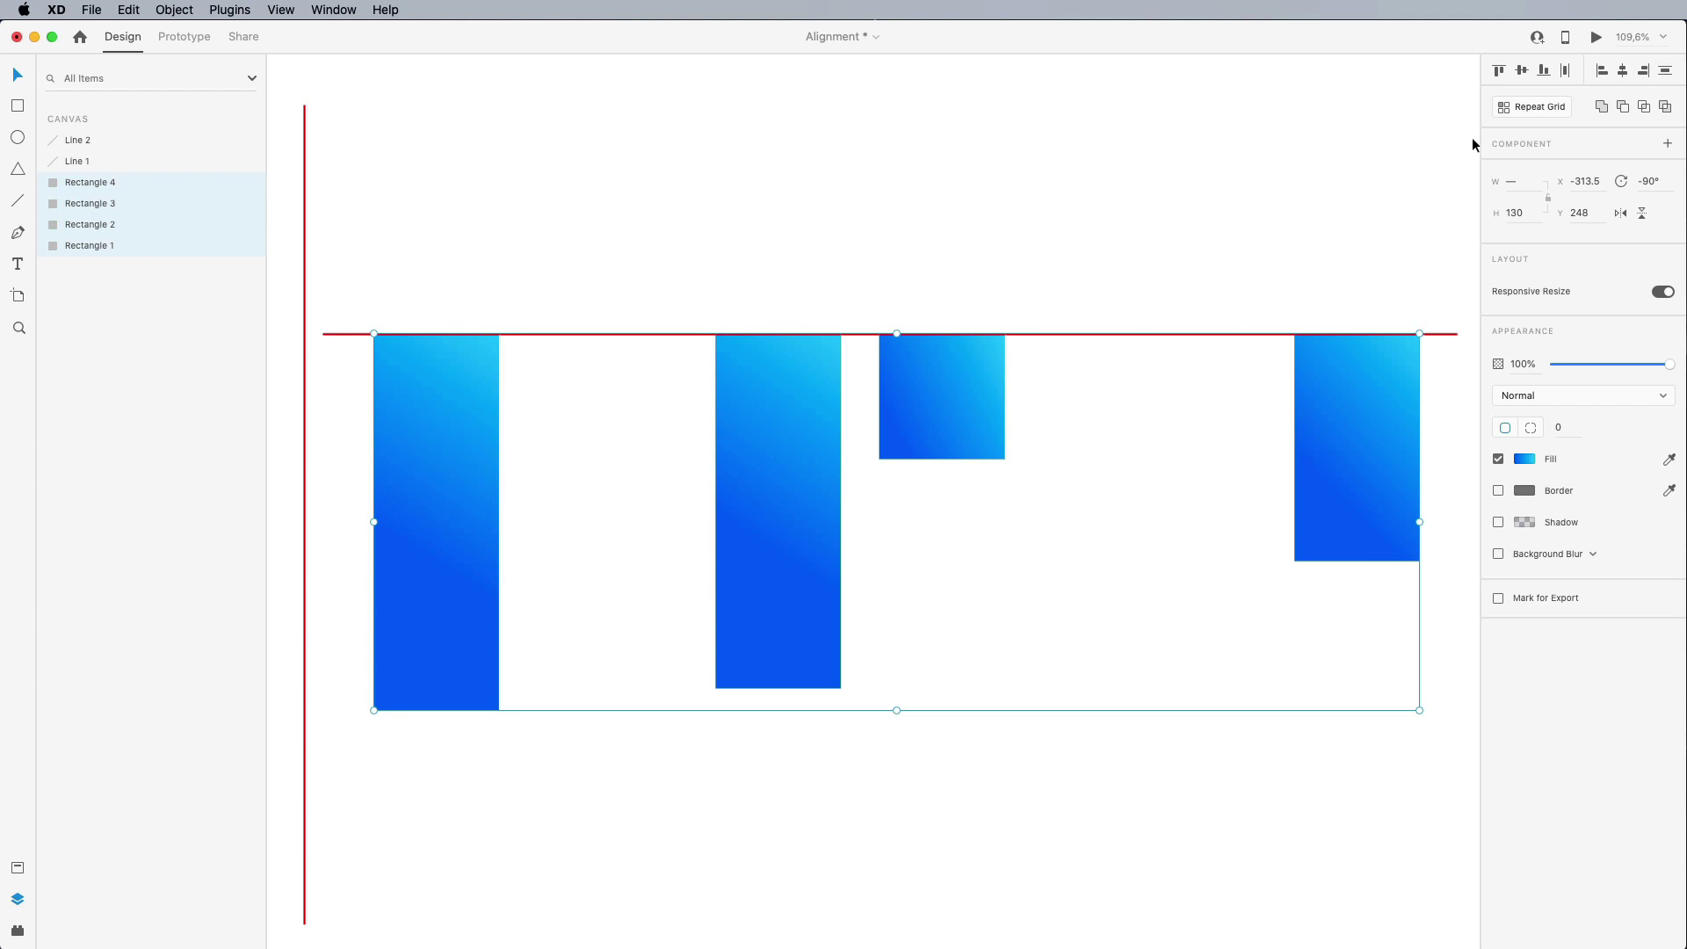
left_click(1567, 73)
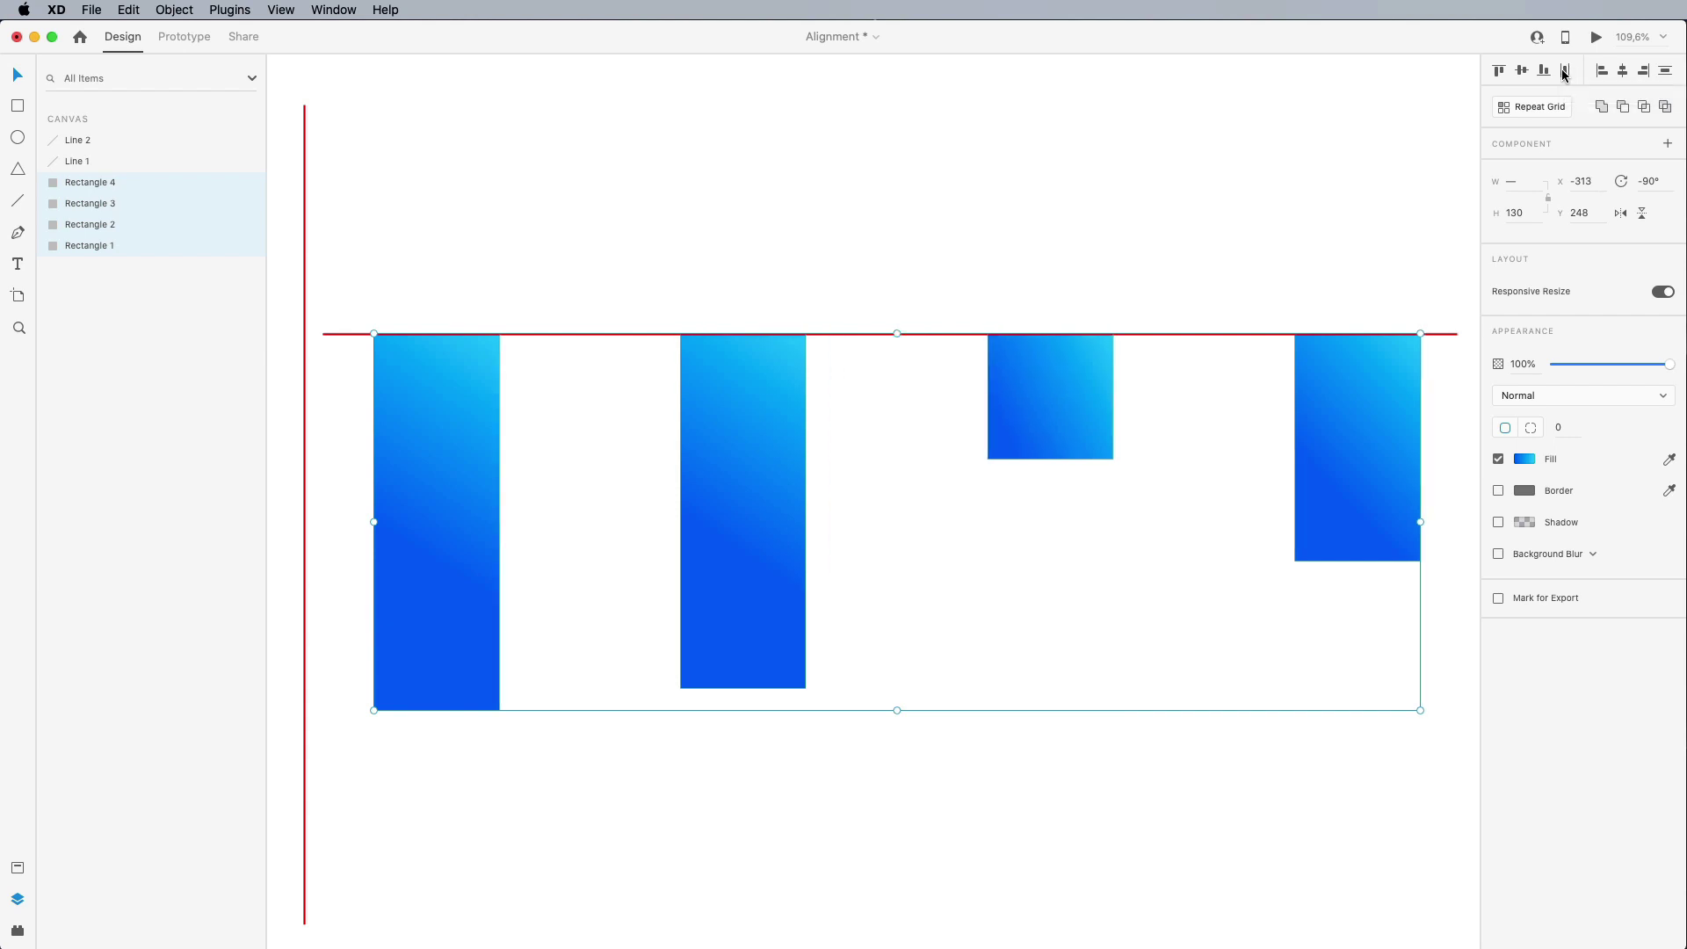
left_click(1030, 167)
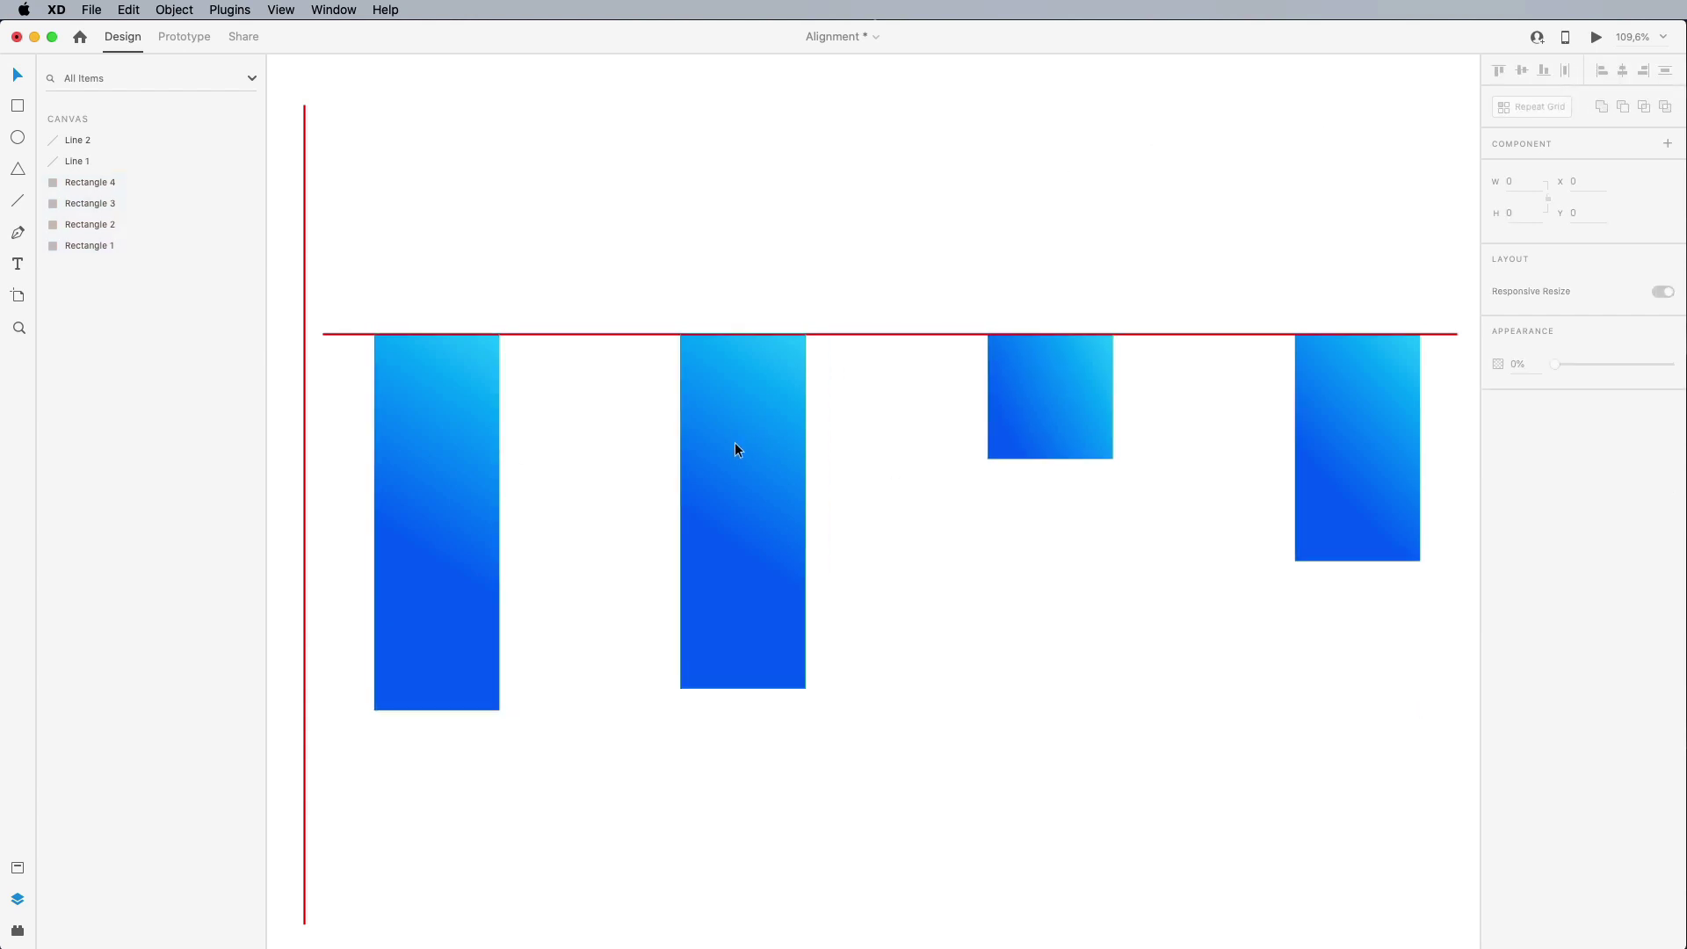
Step: Draw a small rectangle about 56 by 52 above the first blue rectangle and scatter six copies of it across the canvas
key("r")
mouse_move(369, 218)
left_mouse_down()
mouse_move(425, 283)
mouse_move(422, 267)
left_mouse_up()
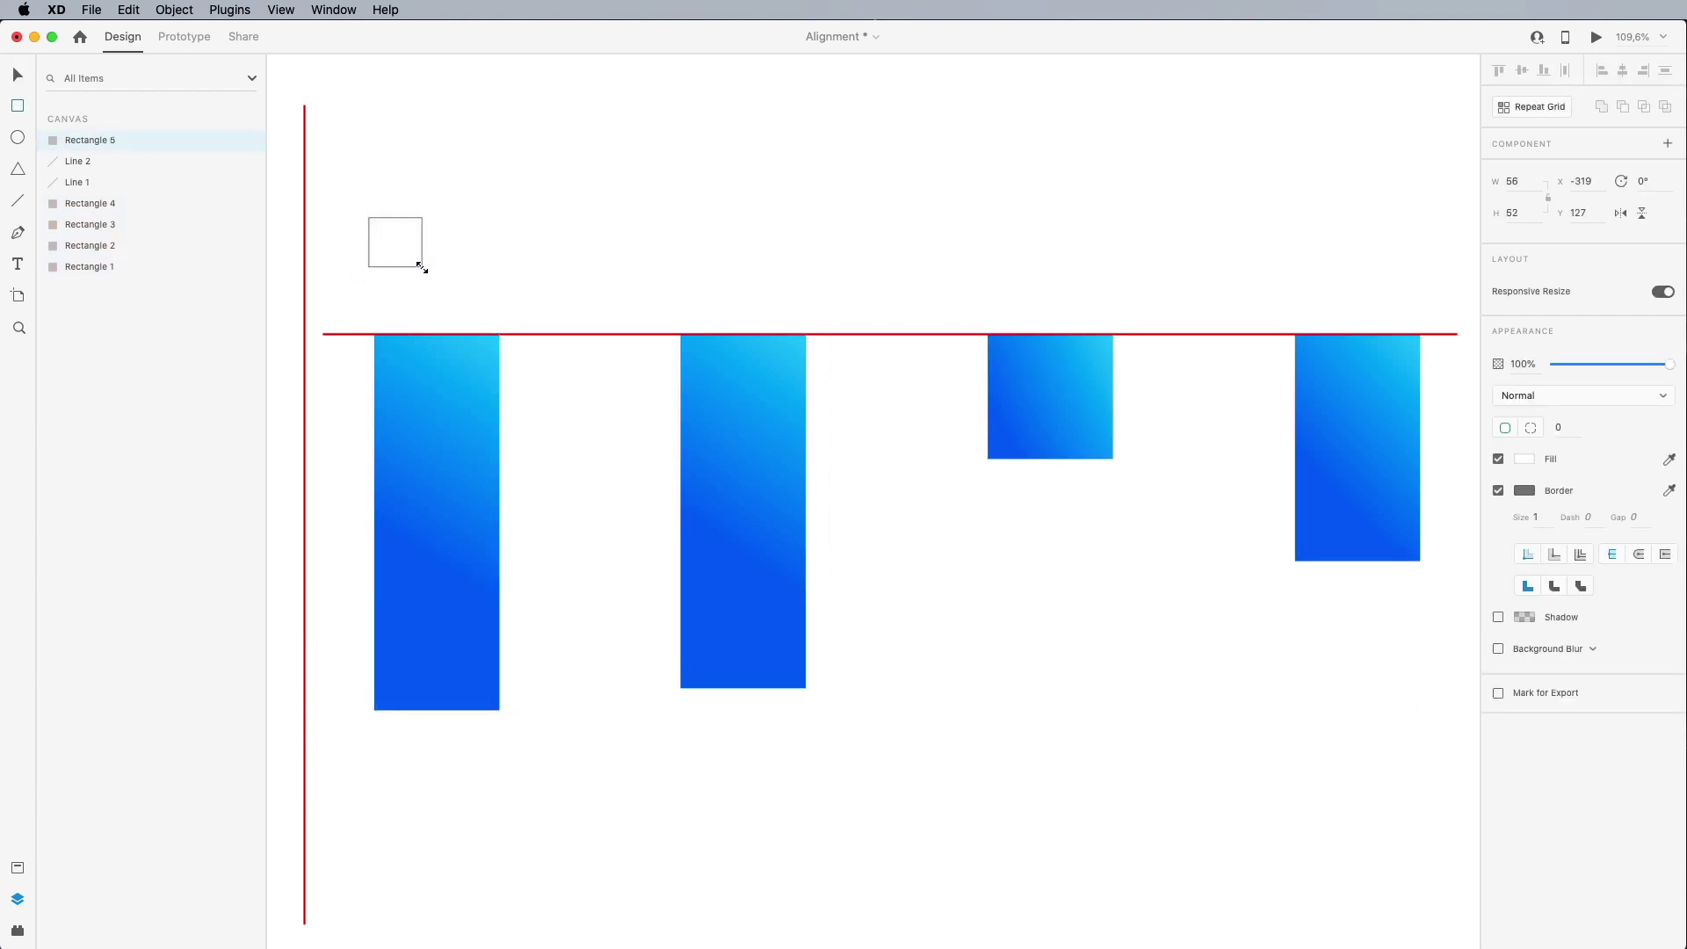
left_click(406, 241)
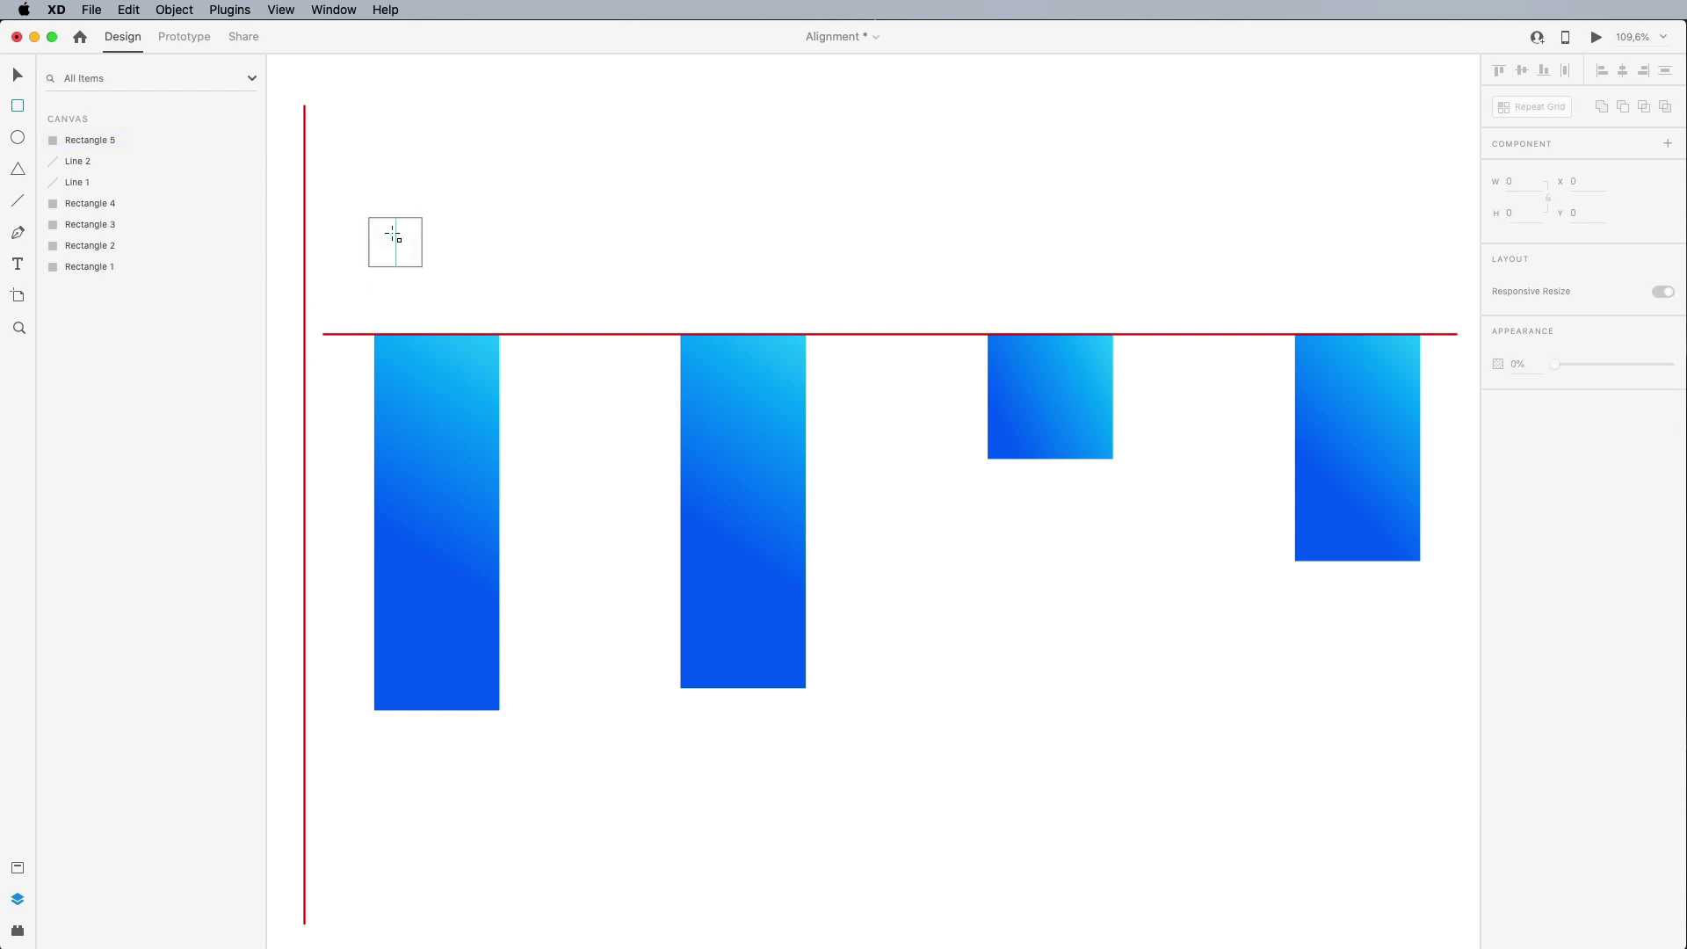
left_click_drag(396, 229, 1411, 186)
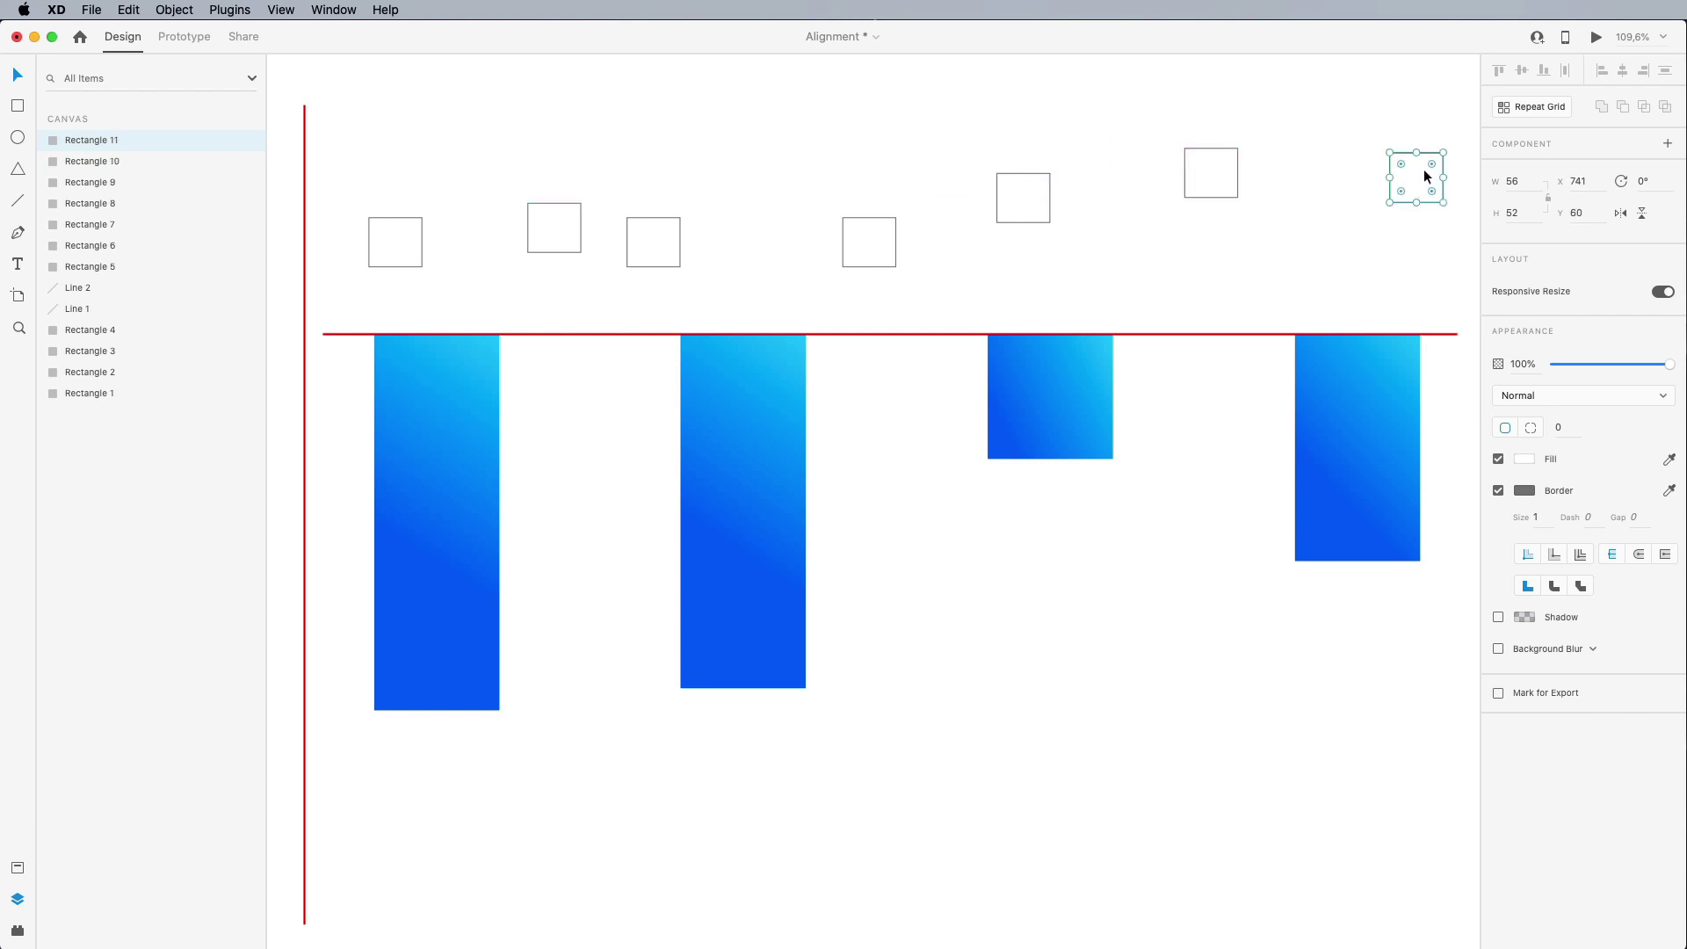
Step: Distribute the seven small outlined rectangles horizontally, align them to their vertical middles, and deselect them
left_click_drag(404, 141, 1373, 267)
scroll(1373, 267, "left", 3)
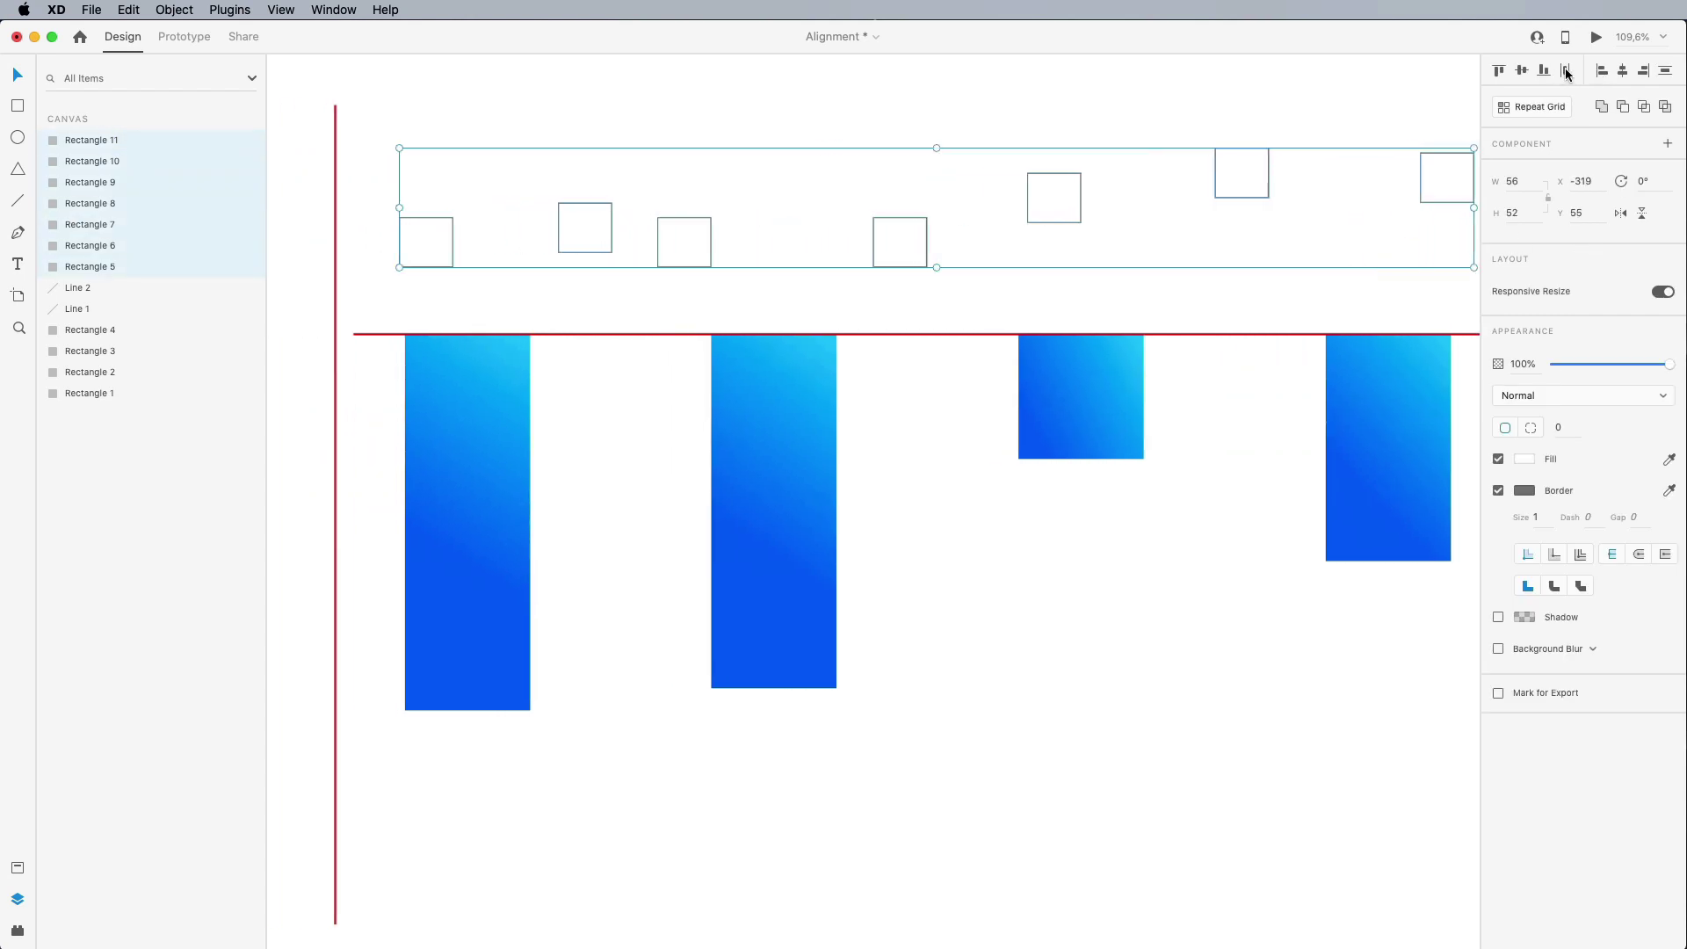
left_click(1522, 70)
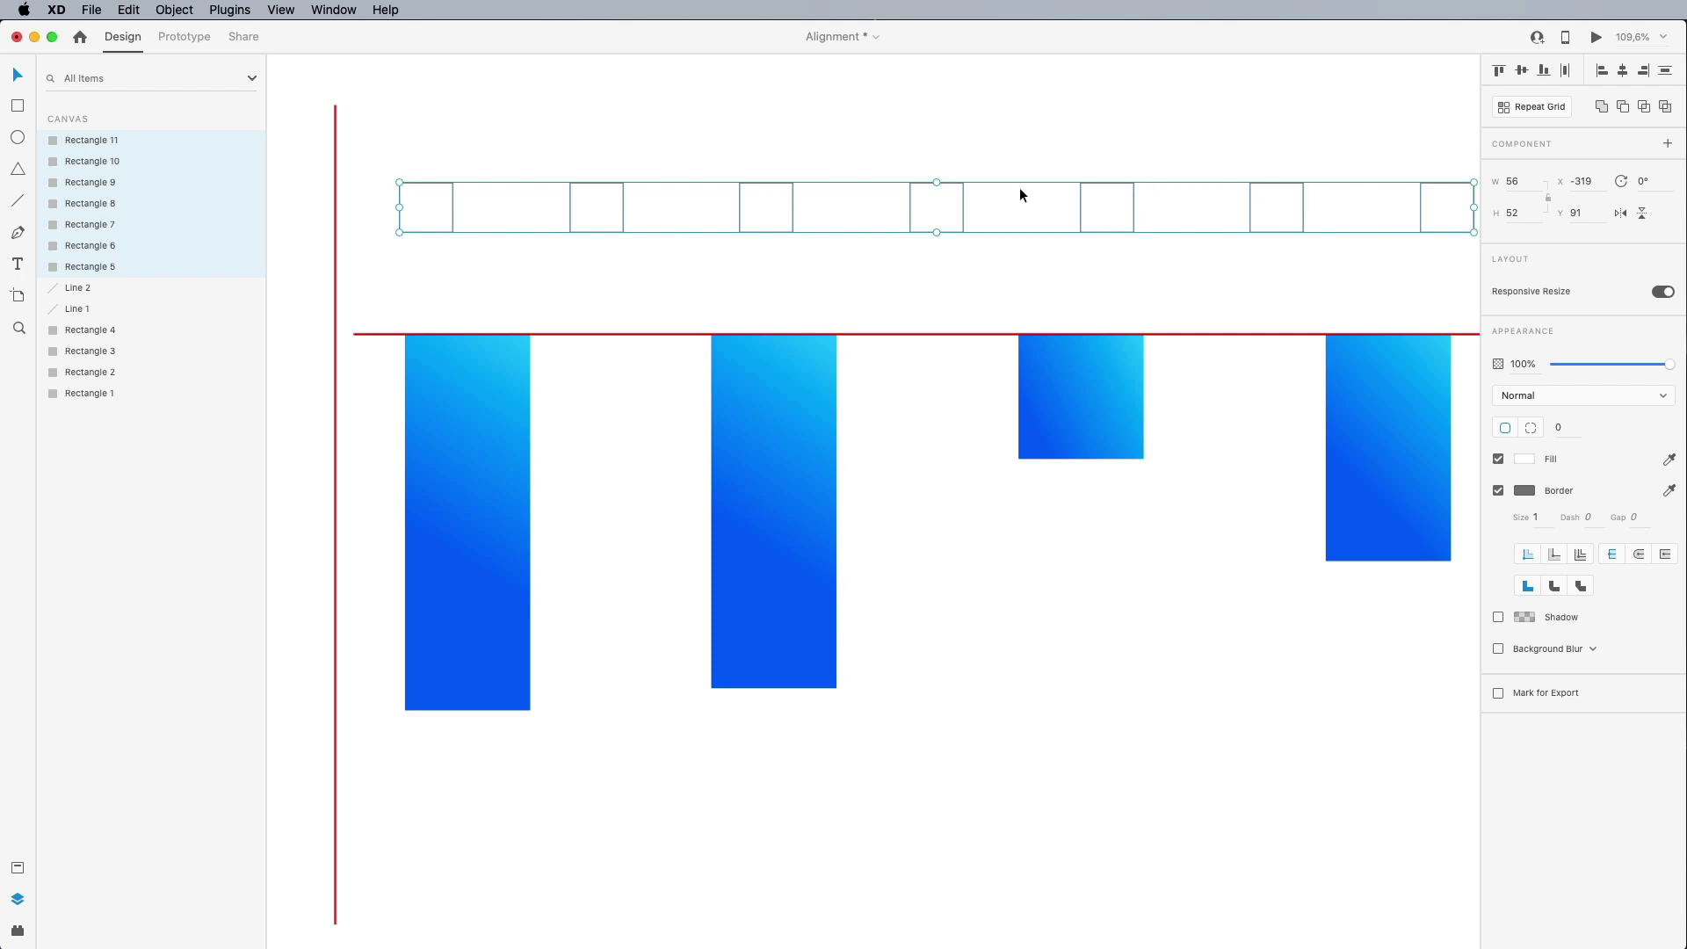
left_click(693, 158)
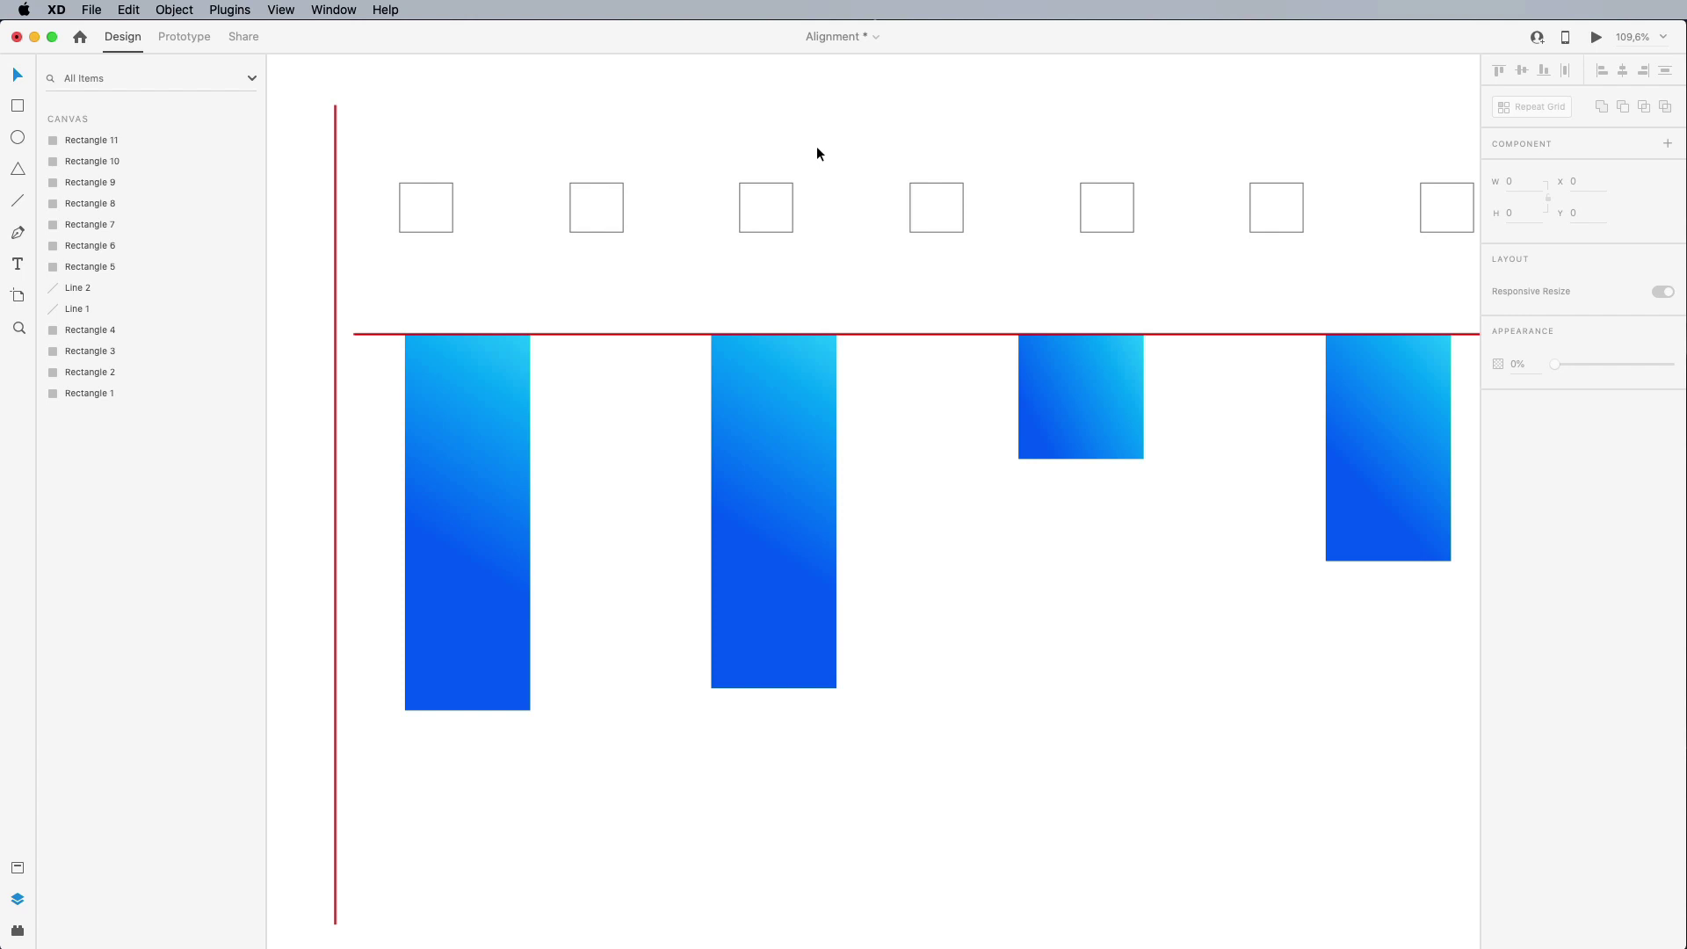
scroll(816, 149, "right", 2)
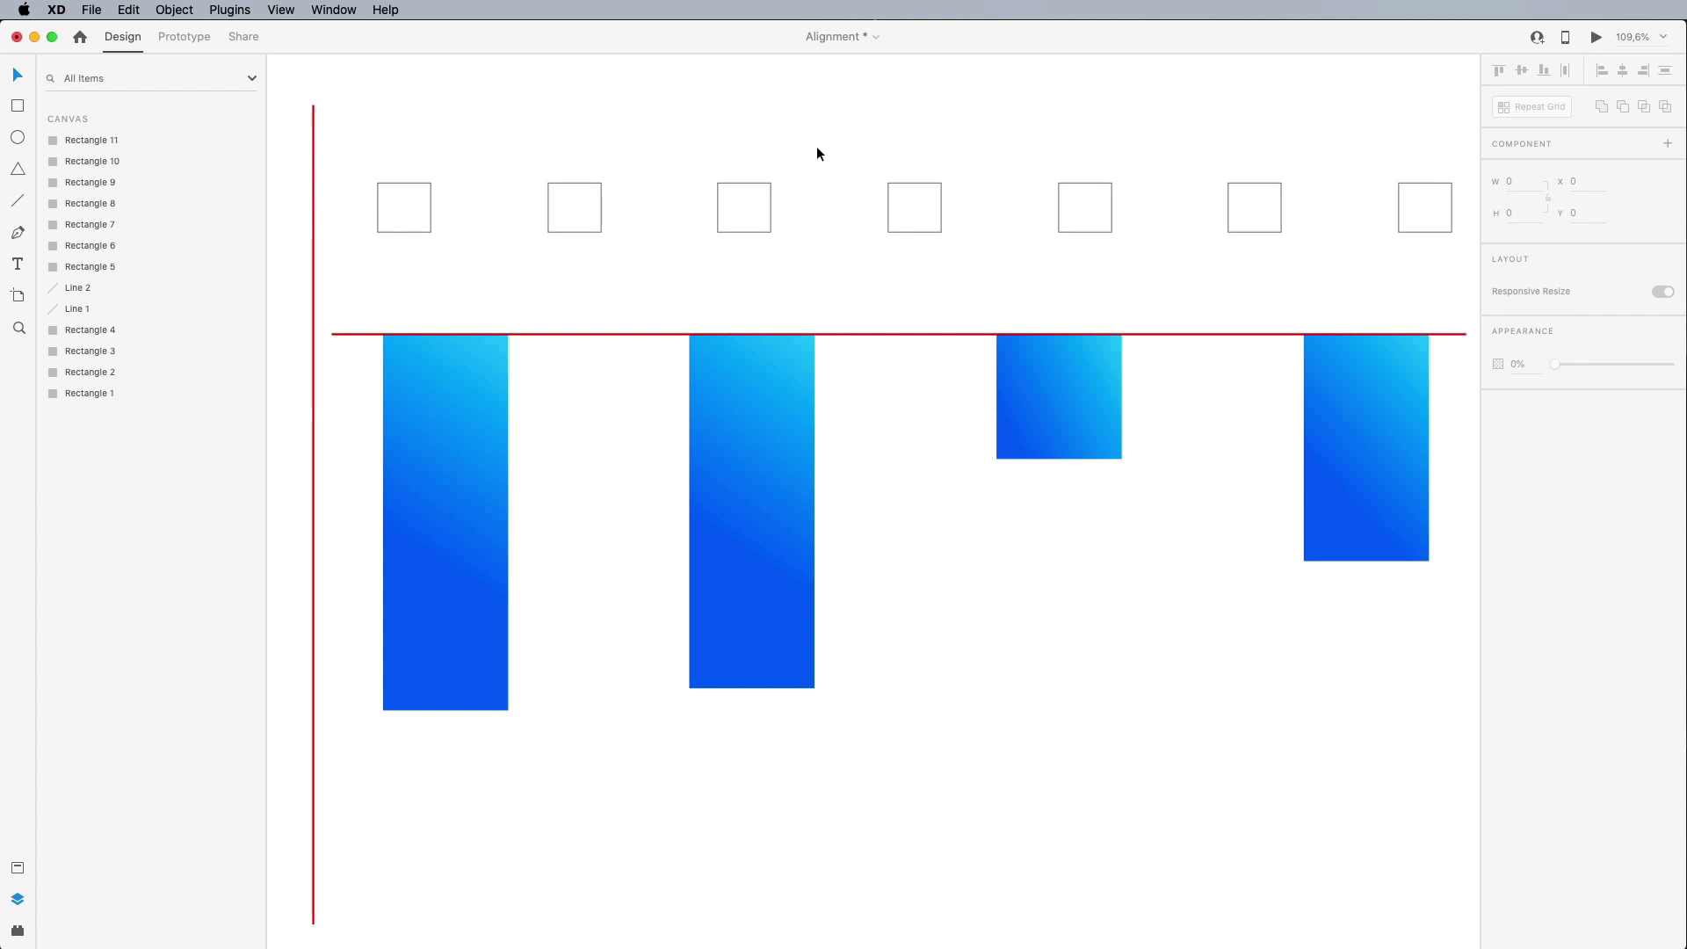
scroll(818, 150, "right", 3)
scroll(816, 154, "left", 1)
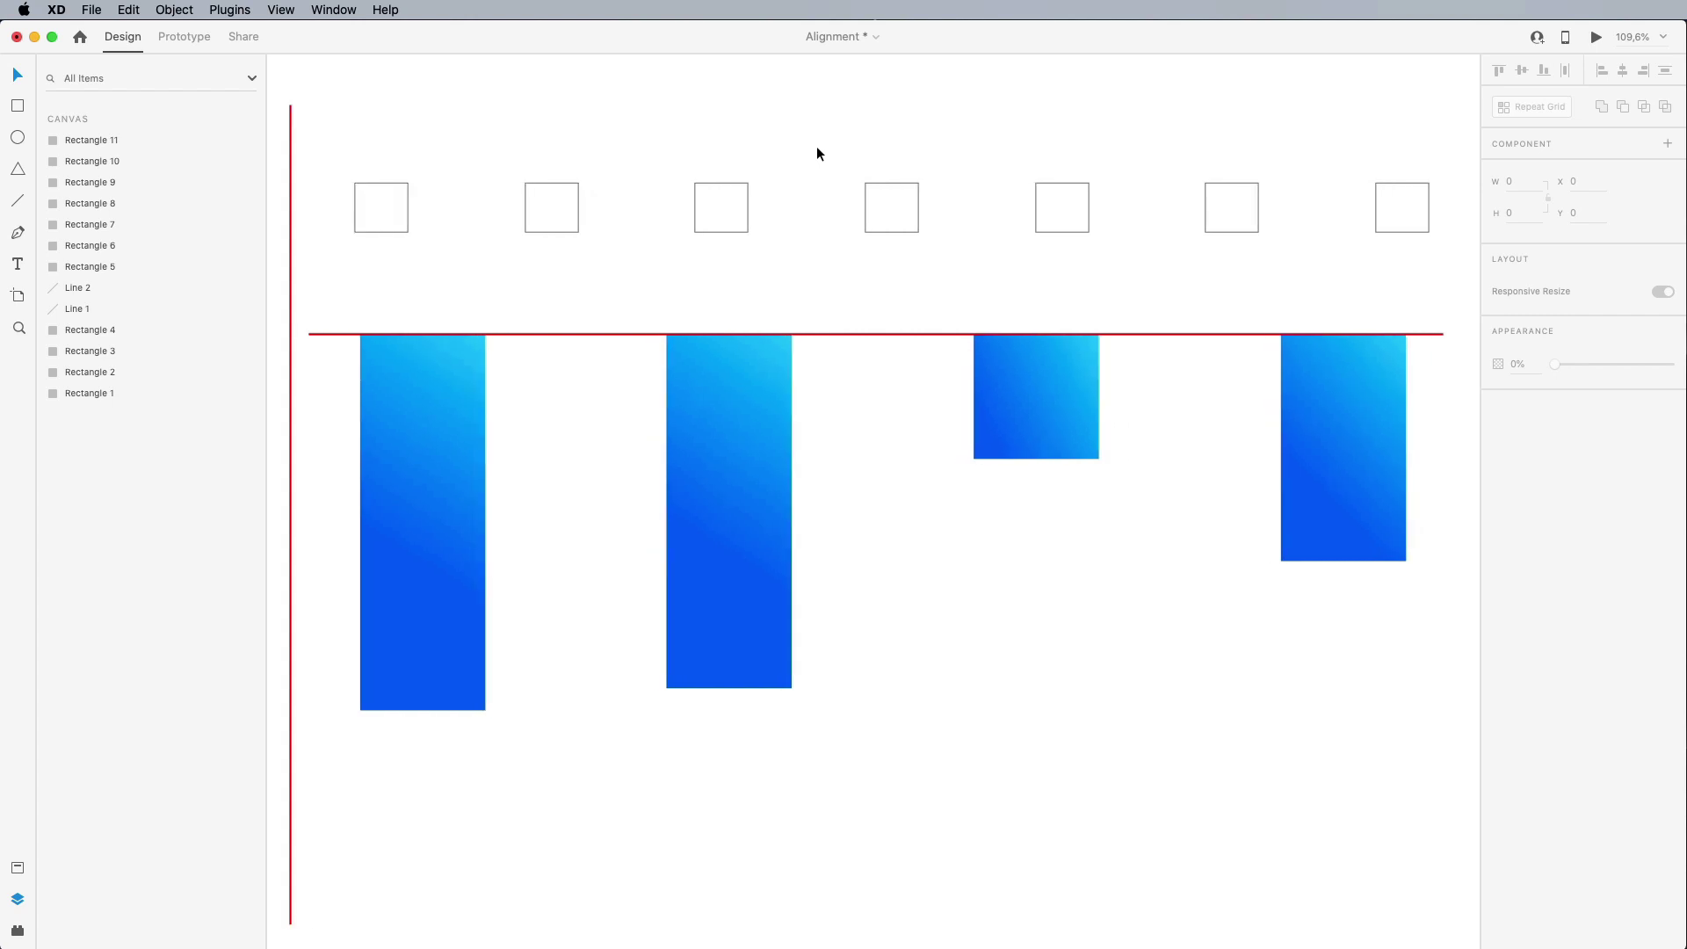
scroll(818, 153, "left", 1)
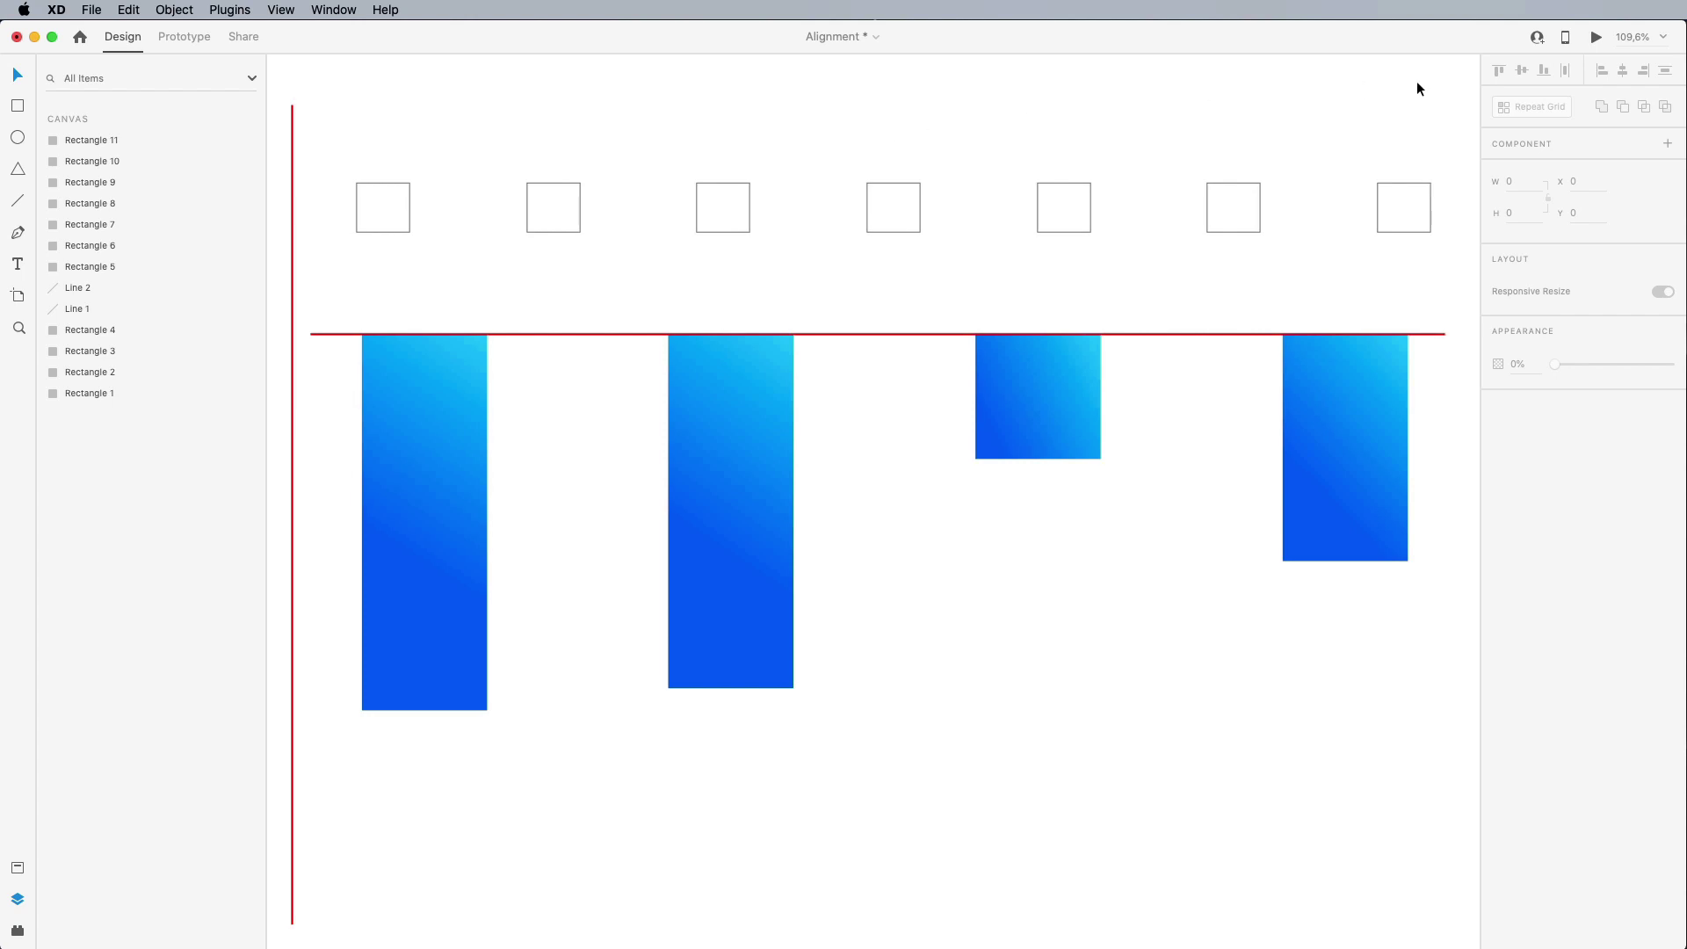